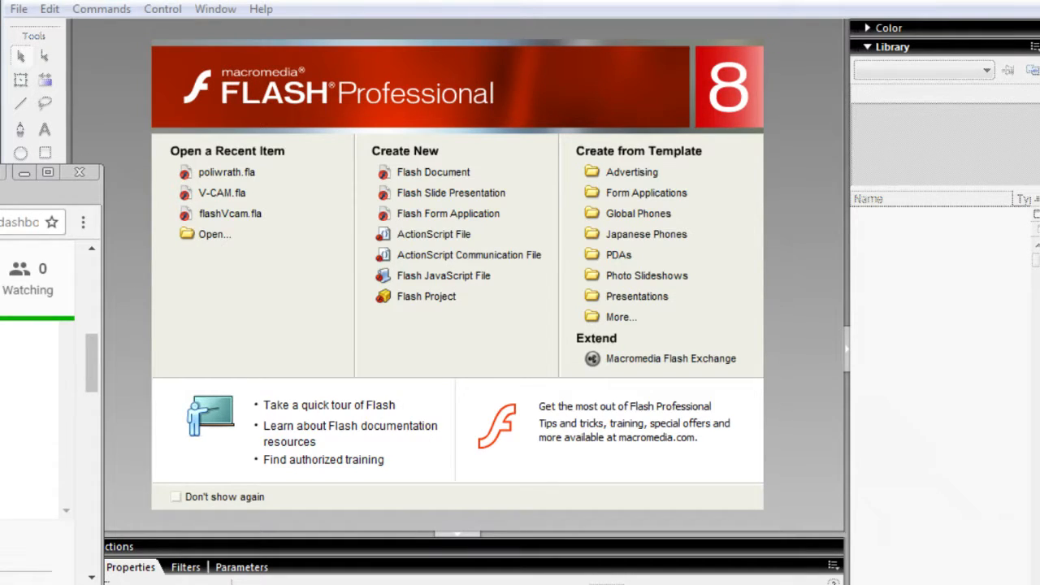
{"action": "left_click_drag", "start_coordinate": [3, 165], "coordinate": [4, 62]}
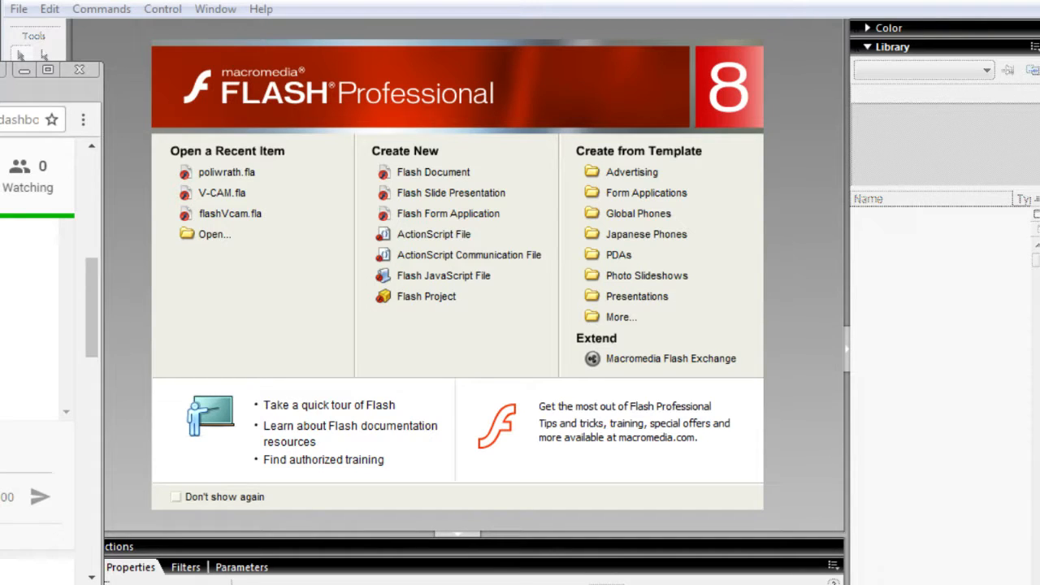
{"action": "left_click_drag", "start_coordinate": [103, 309], "coordinate": [38, 309]}
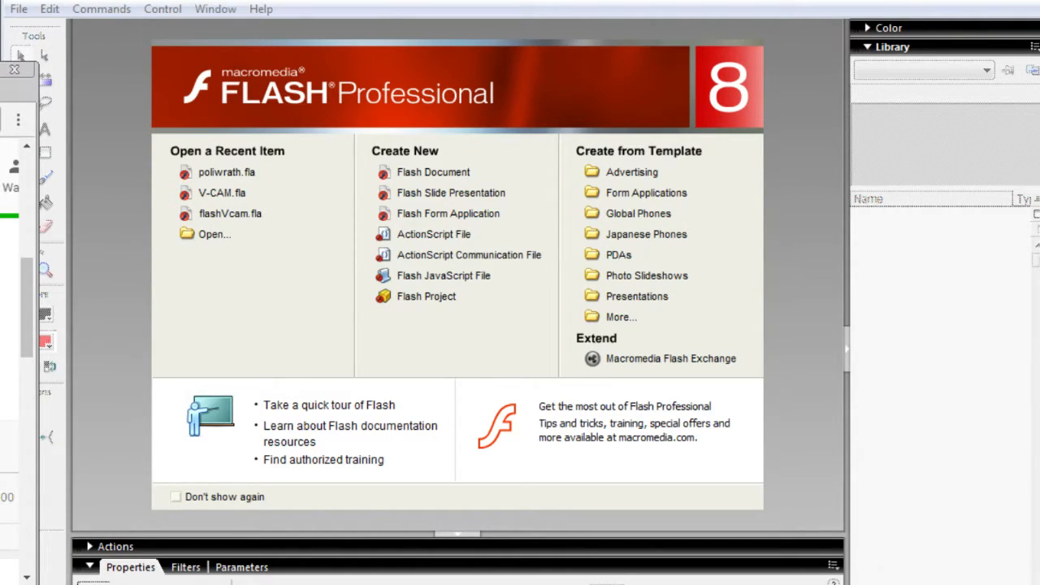
{"action": "scroll", "coordinate": [10, 365], "scroll_direction": "down", "scroll_amount": 4}
{"action": "scroll", "coordinate": [10, 365], "scroll_direction": "up", "scroll_amount": 5}
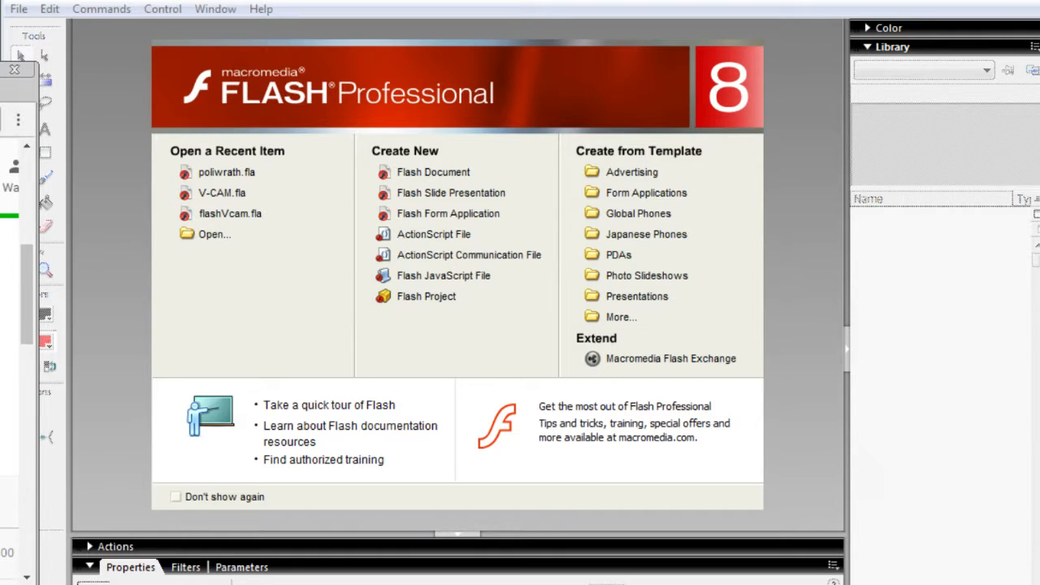
{"action": "scroll", "coordinate": [9, 324], "scroll_direction": "down", "scroll_amount": 4}
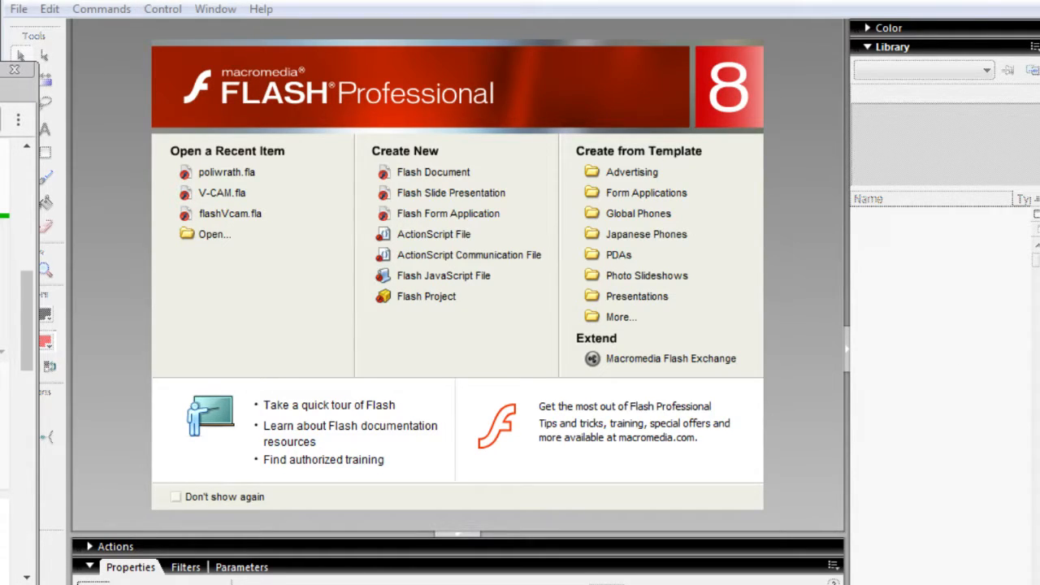
{"action": "scroll", "coordinate": [10, 325], "scroll_direction": "up", "scroll_amount": 4}
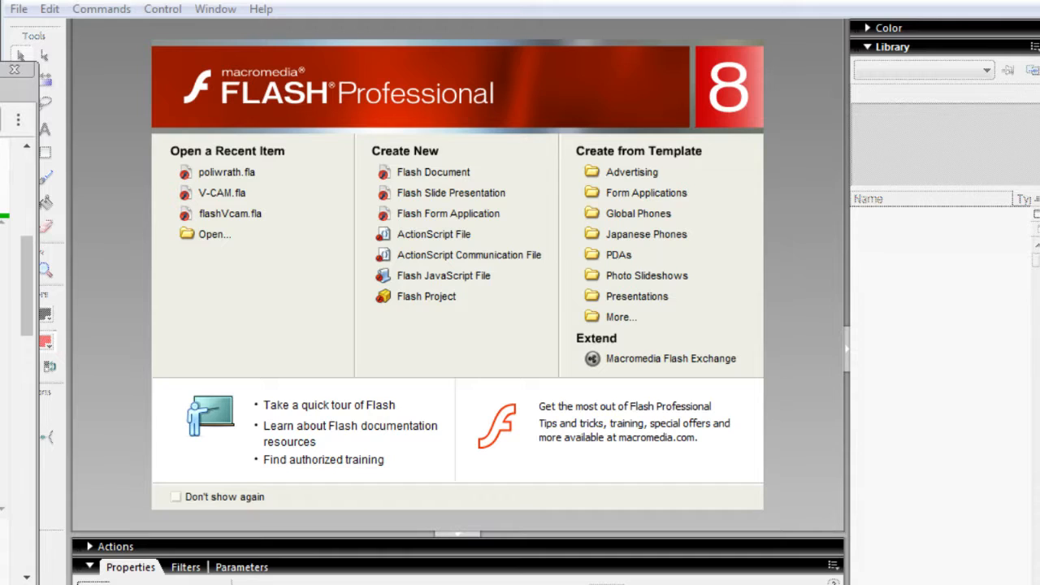
{"action": "left_click", "coordinate": [226, 266]}
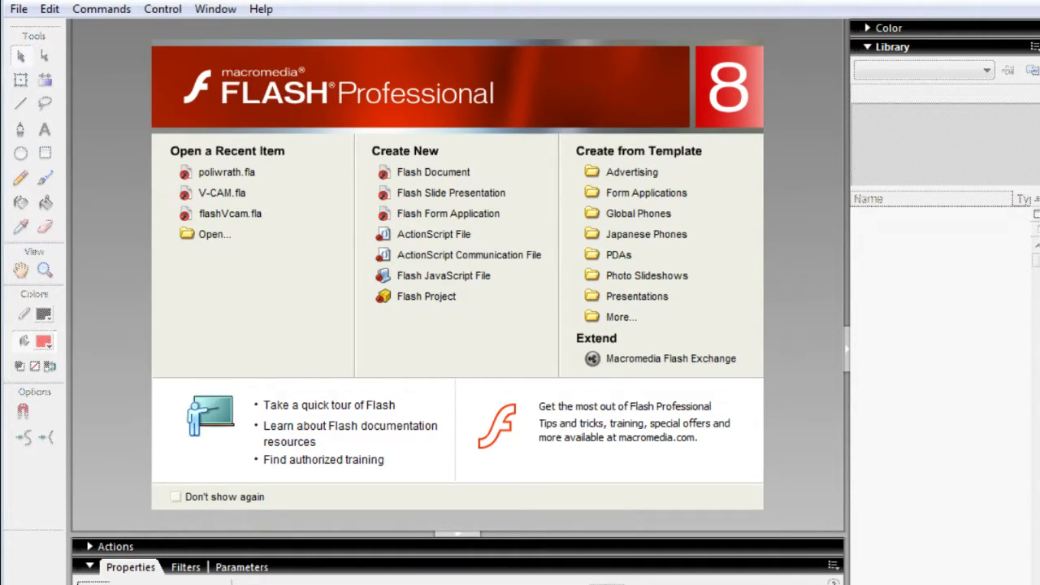
{"action": "key", "text": "alt+Tab"}
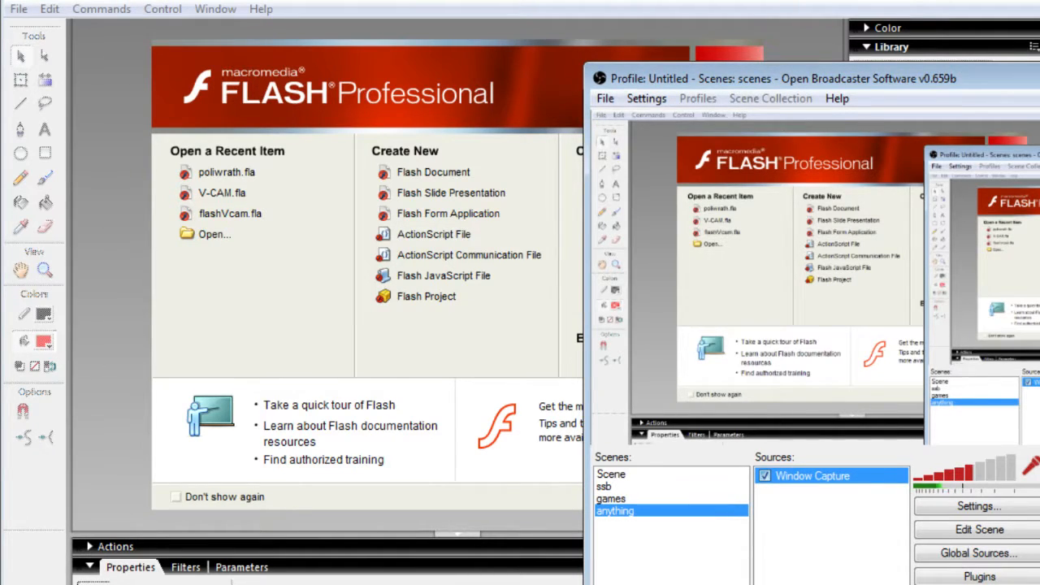
{"action": "left_click", "coordinate": [467, 426]}
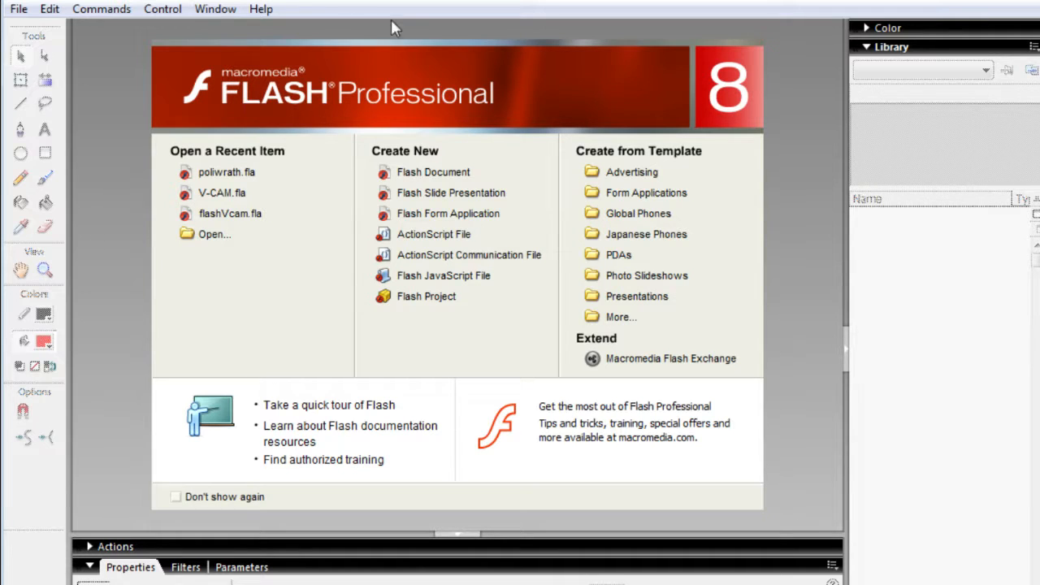
- Create a new Flash Document and add four more layers above Layer 1
{"action": "left_click", "coordinate": [18, 12]}
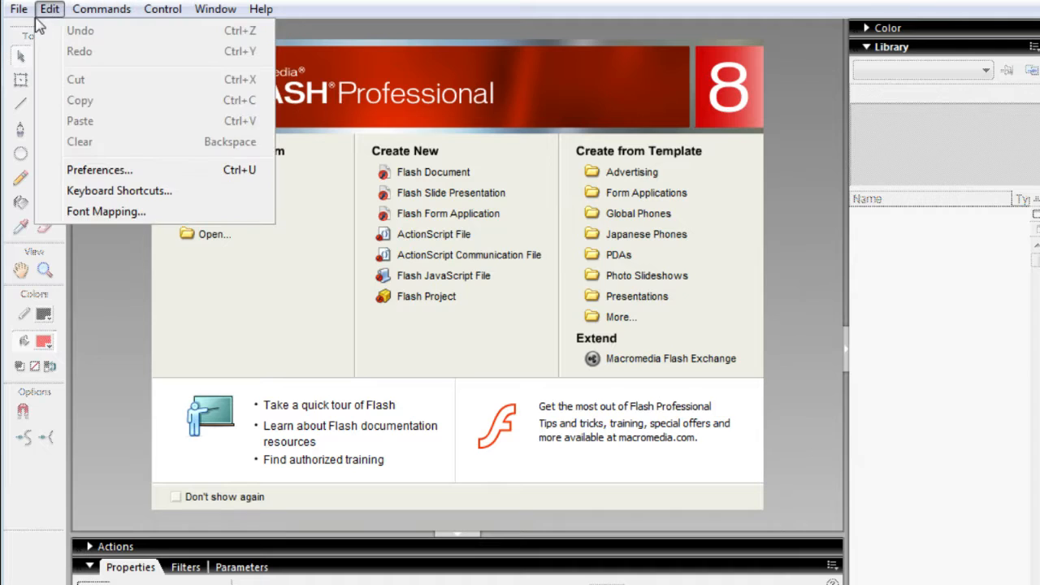
{"action": "left_click", "coordinate": [24, 31]}
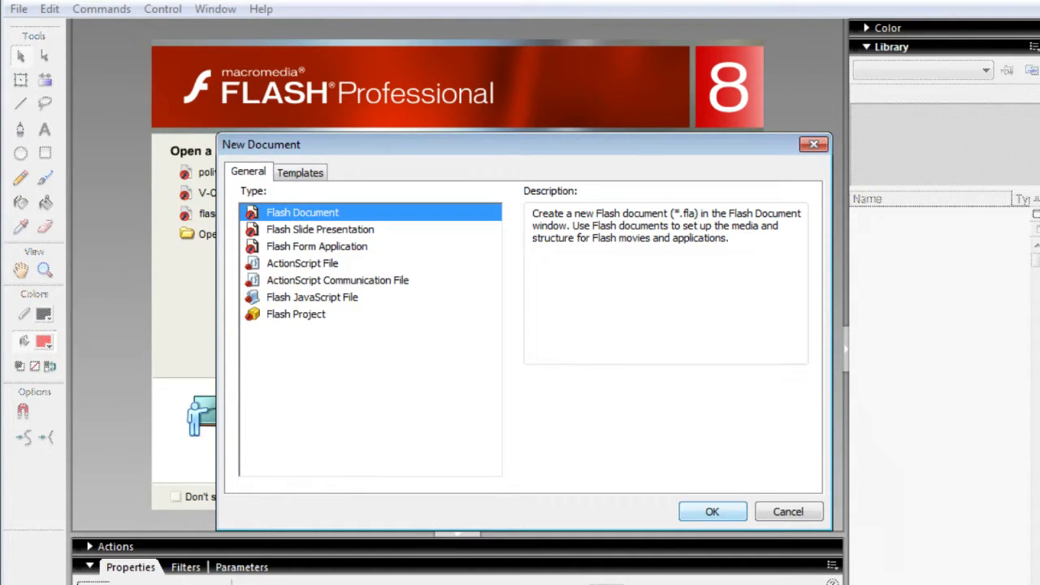
{"action": "left_click", "coordinate": [706, 514]}
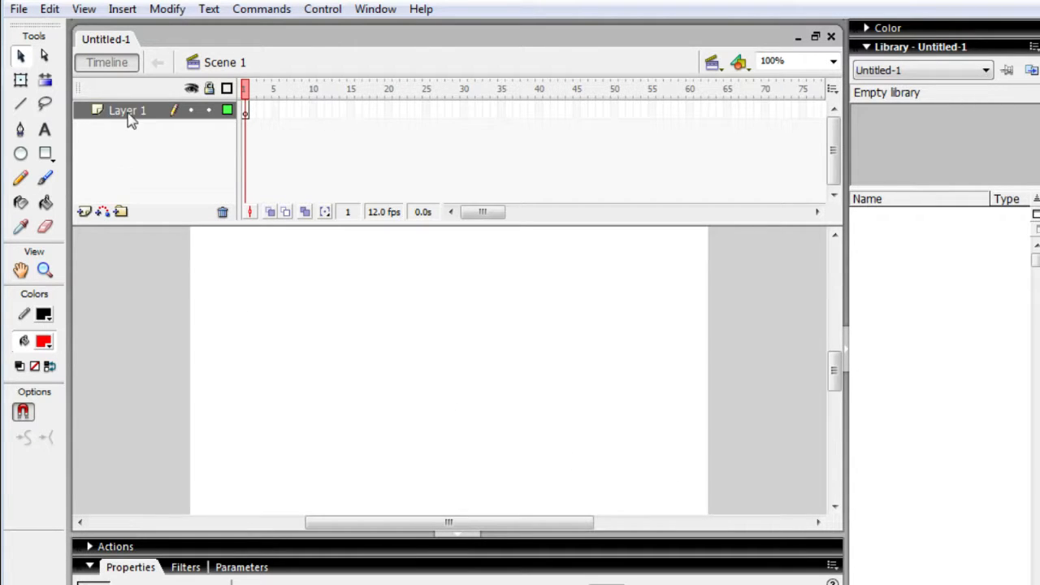
{"action": "left_click", "coordinate": [84, 213]}
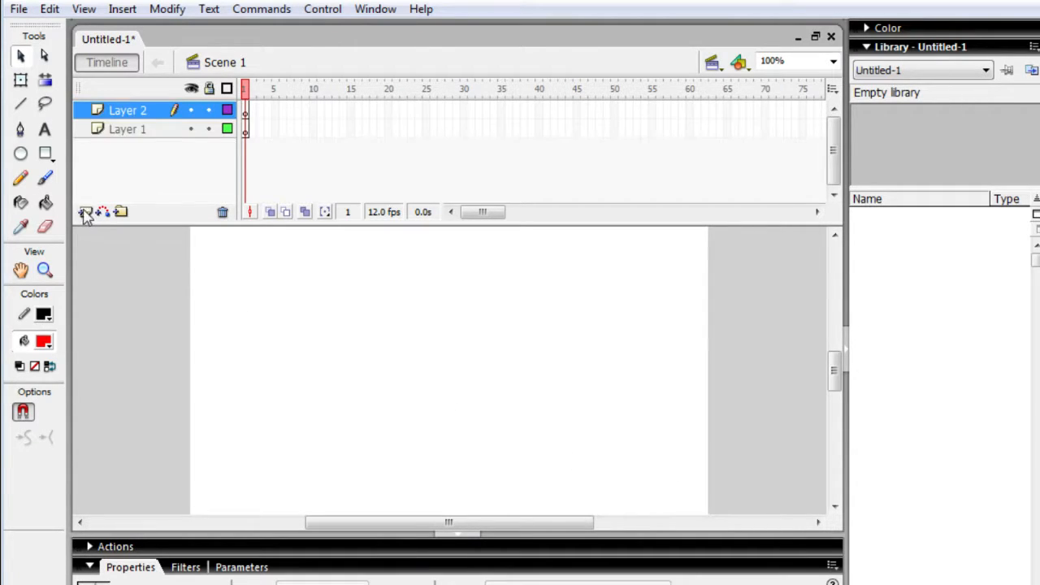
{"action": "left_click", "coordinate": [84, 212]}
{"action": "left_click", "coordinate": [84, 212]}
{"action": "left_click", "coordinate": [84, 212]}
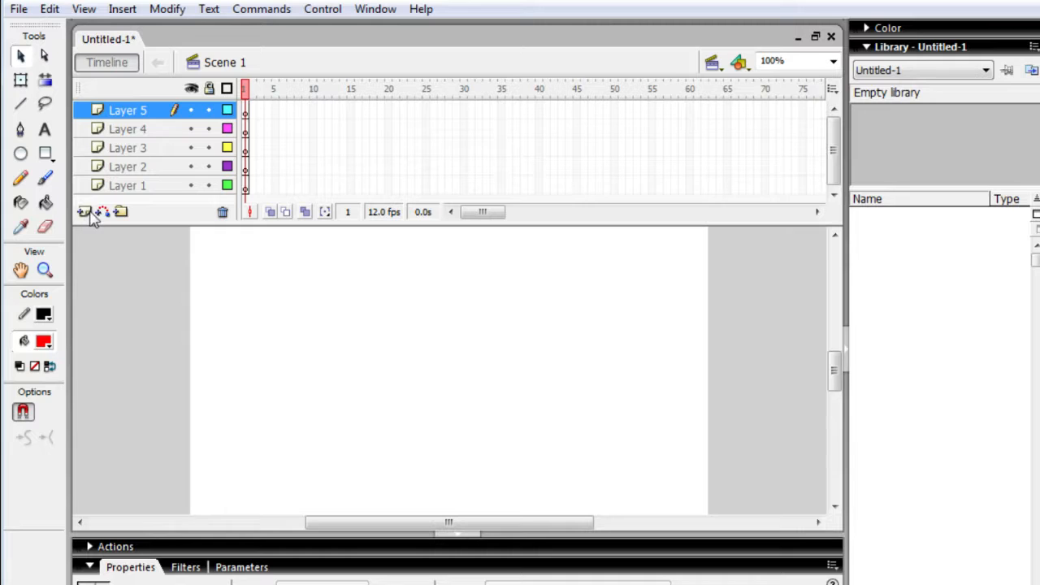
- Rename Layer 1 as DRAW
{"action": "left_click", "coordinate": [135, 188]}
{"action": "double_click", "coordinate": [135, 187]}
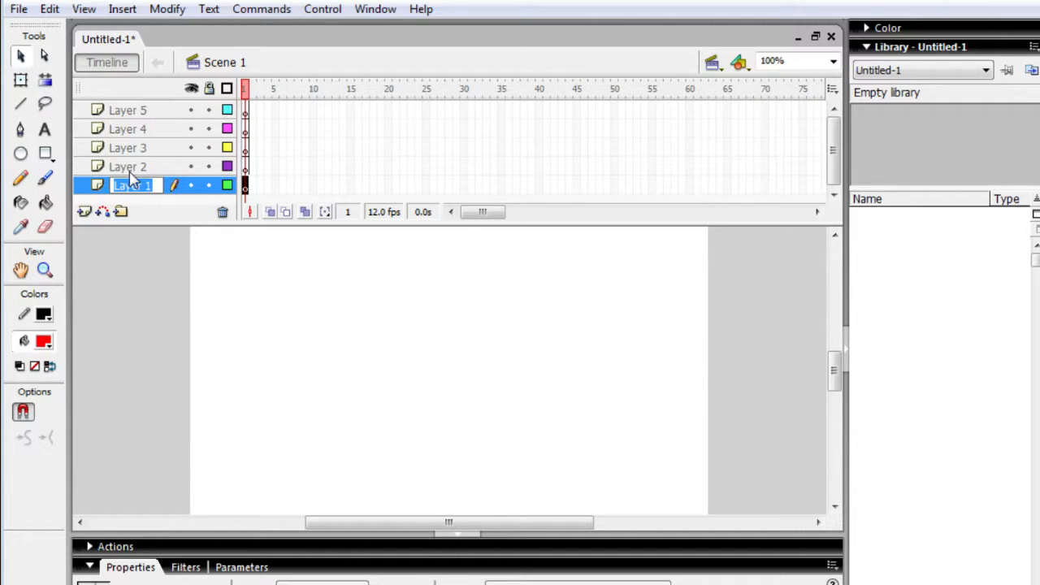
{"action": "type", "text": "dr"}
{"action": "key", "text": "BackSpace"}
{"action": "key", "text": "BackSpace"}
{"action": "type", "text": "DRAW"}
{"action": "key", "text": "Return"}
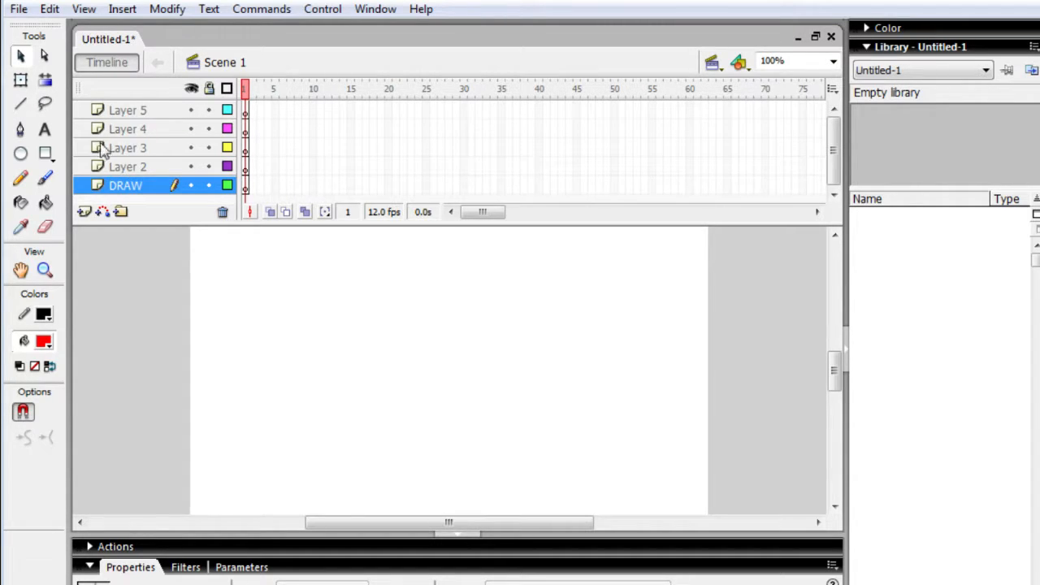
- Rename Layer 2 as COLOR
{"action": "left_click", "coordinate": [133, 169]}
{"action": "double_click", "coordinate": [133, 169]}
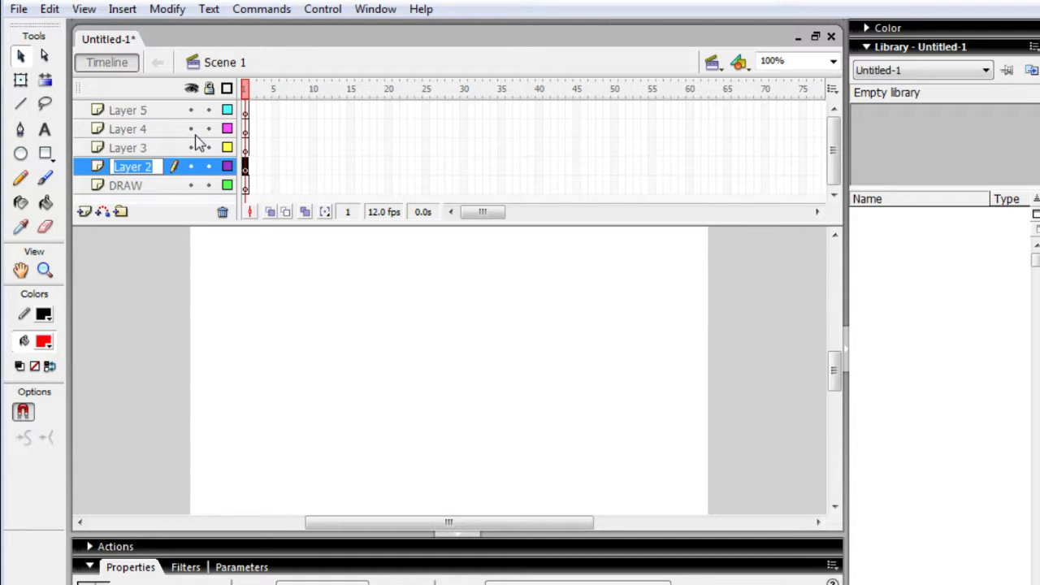
{"action": "type", "text": "Col"}
{"action": "key", "text": "BackSpace"}
{"action": "type", "text": "OLOR"}
{"action": "key", "text": "Return"}
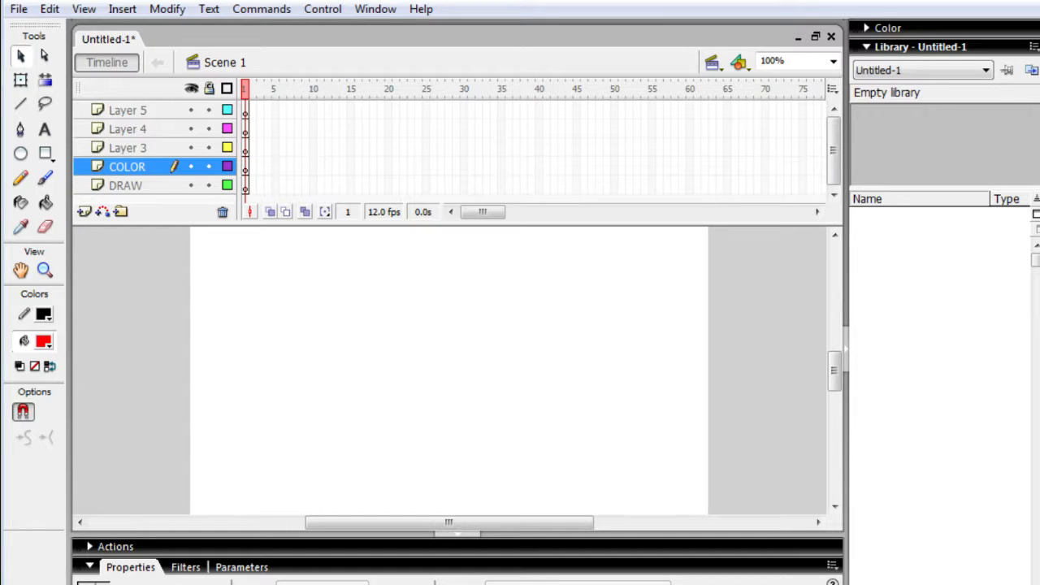
- Rename Layer 3 as SHADING
{"action": "left_click", "coordinate": [137, 151]}
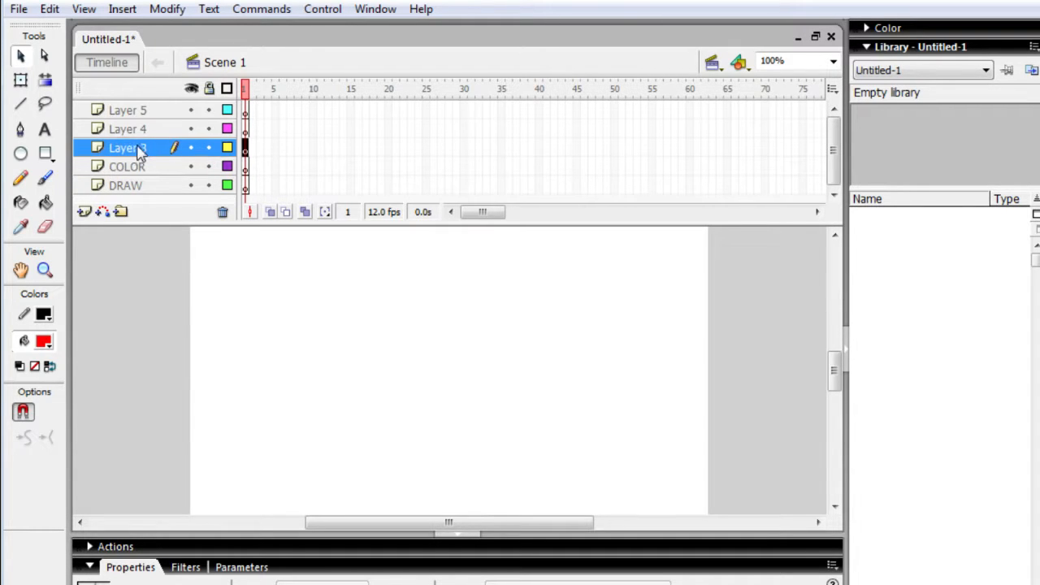
{"action": "double_click", "coordinate": [136, 151]}
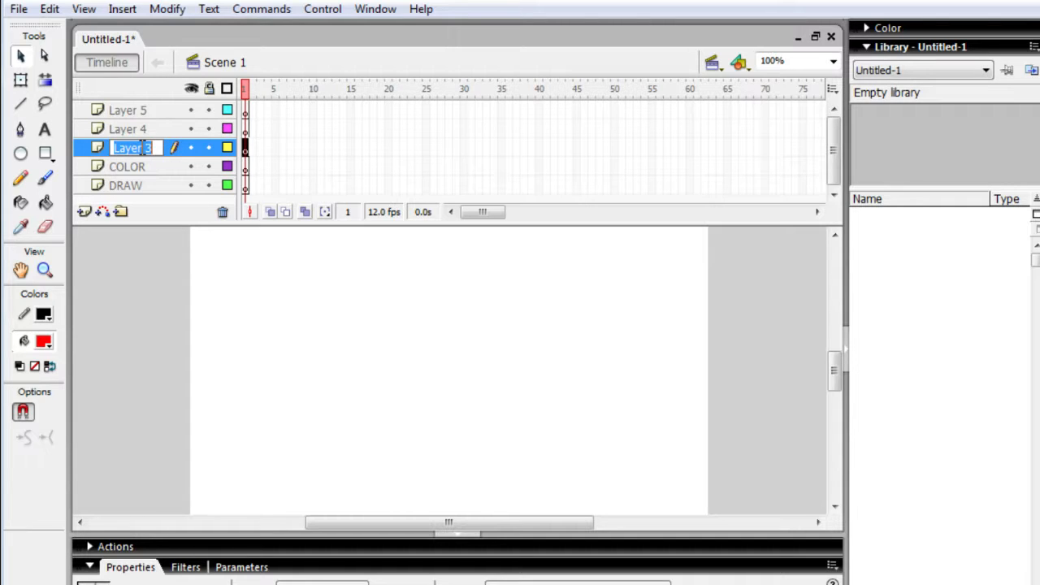
{"action": "type", "text": "Sh"}
{"action": "key", "text": "BackSpace"}
{"action": "type", "text": "HADING"}
{"action": "key", "text": "Return"}
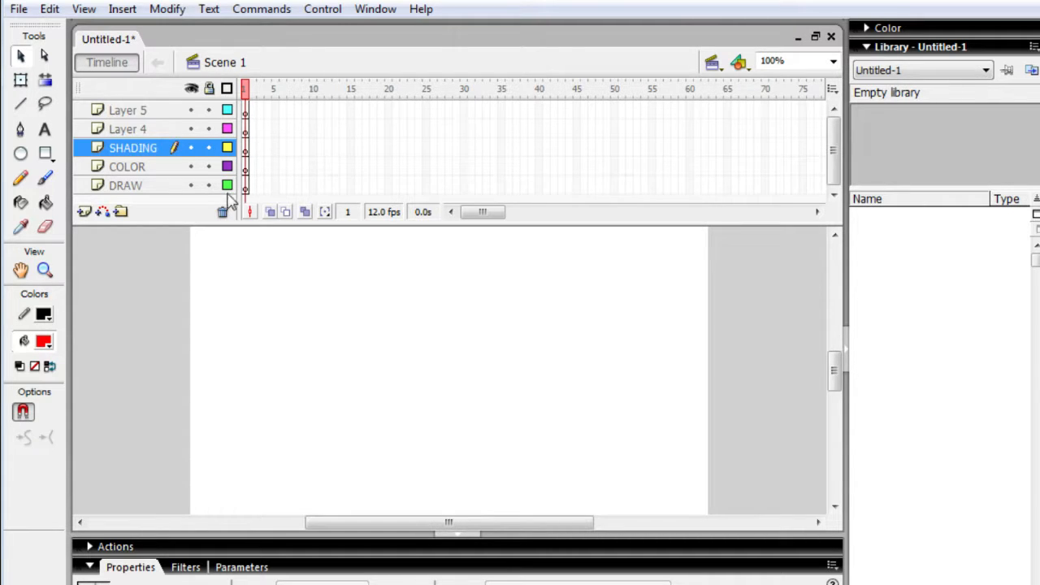
- Rename Layer 4 as SPFX
{"action": "left_click", "coordinate": [151, 133]}
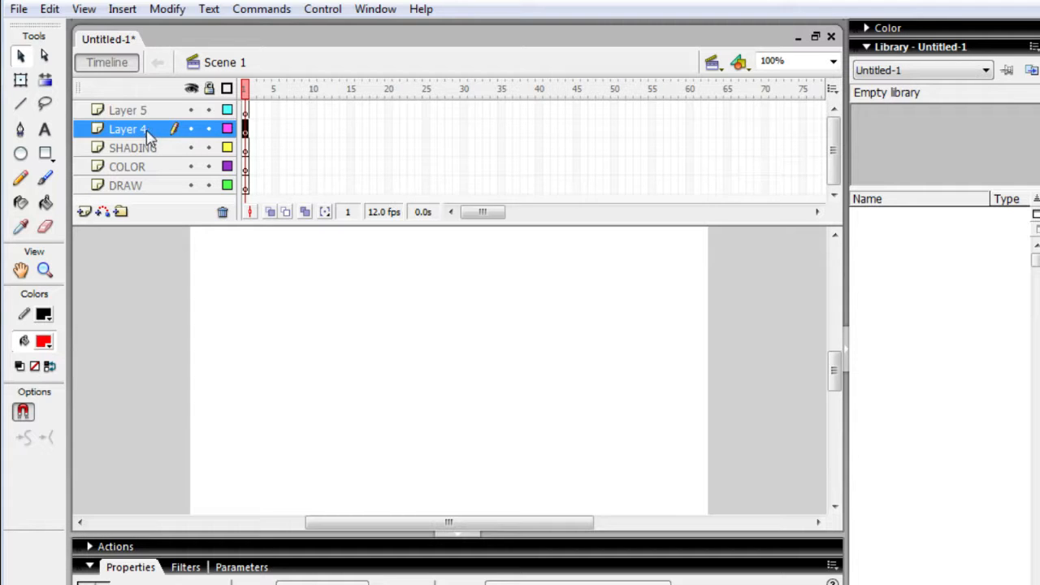
{"action": "double_click", "coordinate": [149, 130]}
{"action": "left_click", "coordinate": [157, 131]}
{"action": "left_click", "coordinate": [165, 137]}
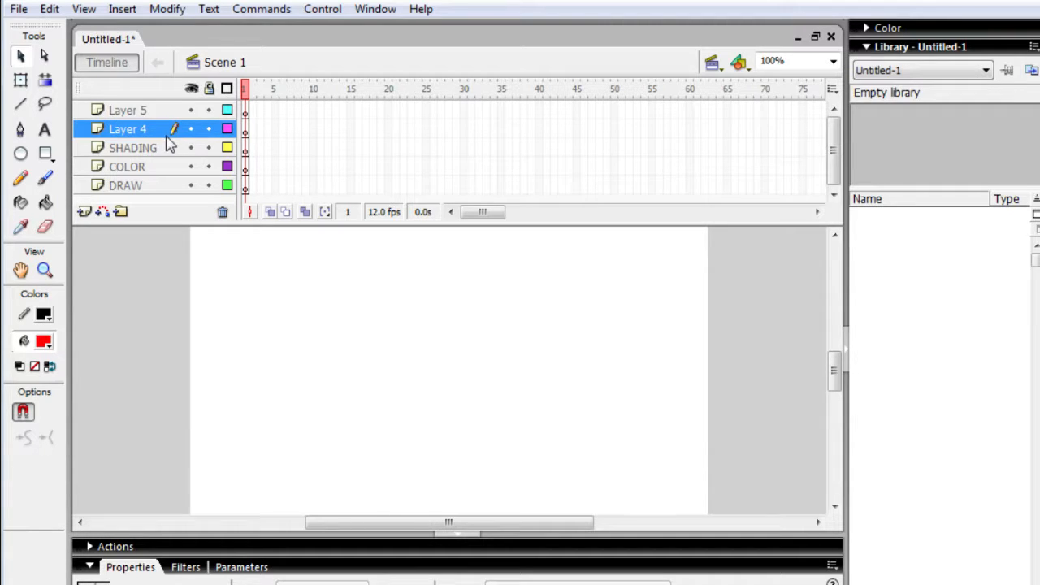
{"action": "double_click", "coordinate": [143, 131]}
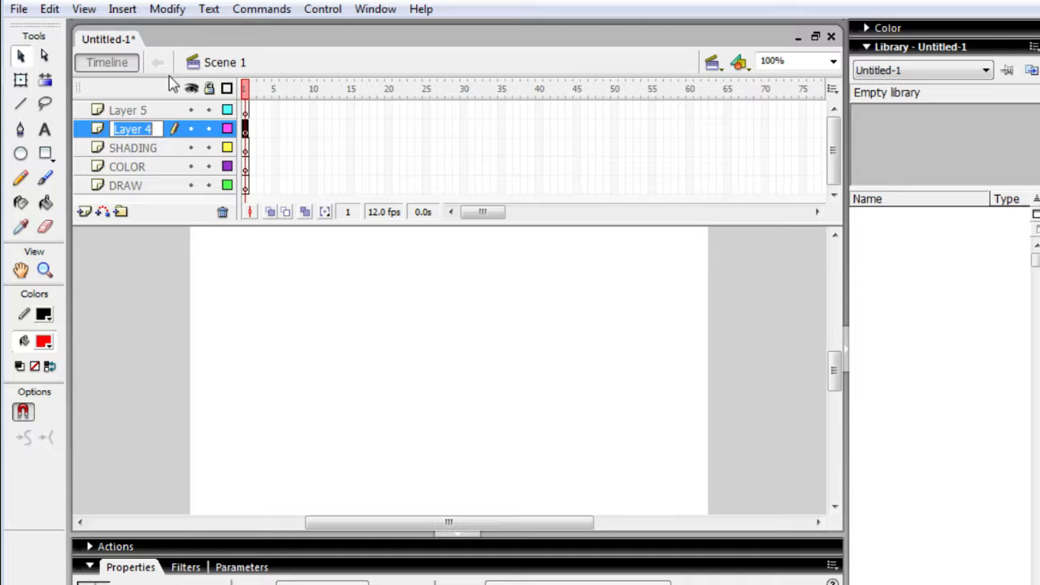
{"action": "type", "text": "SPFX"}
{"action": "key", "text": "Return"}
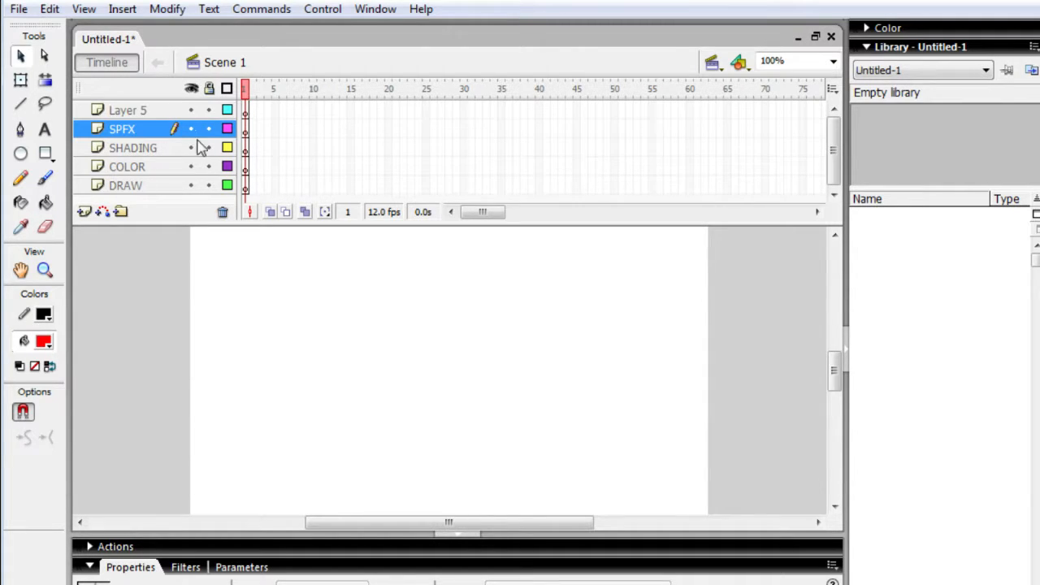
- Rename Layer 5 as SOUND
{"action": "left_click", "coordinate": [143, 116]}
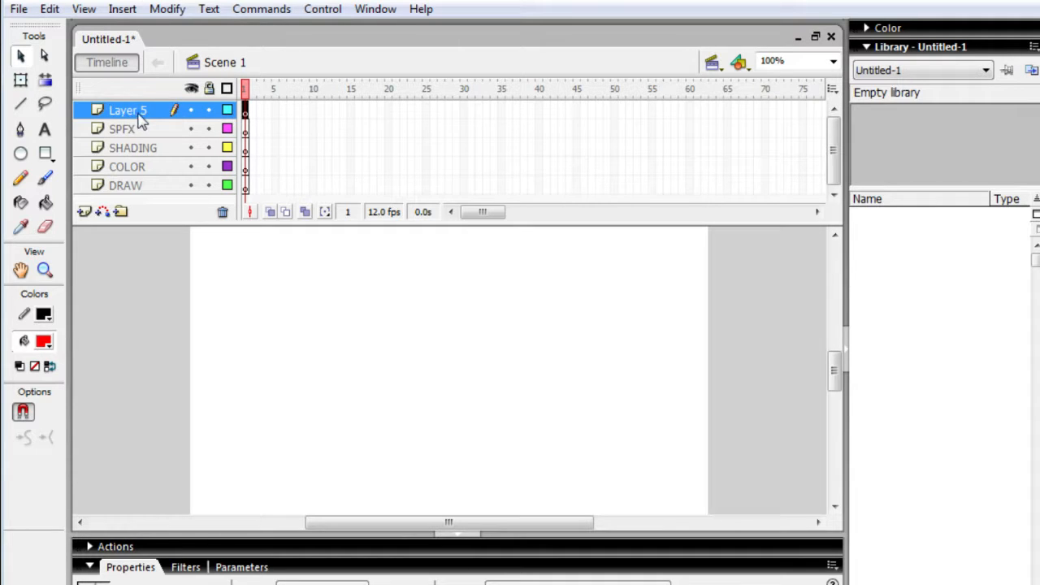
{"action": "double_click", "coordinate": [140, 118]}
{"action": "type", "text": "SOUN"}
{"action": "type", "text": "D"}
{"action": "key", "text": "Return"}
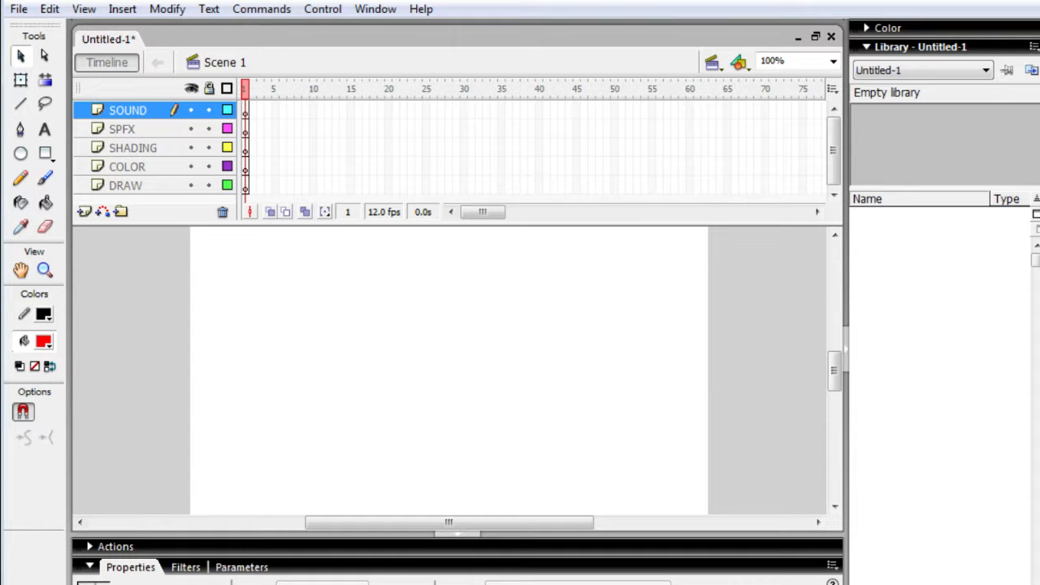
- Add a new layer above SOUND, and move the SOUND layer down to directly above DRAW
{"action": "left_click", "coordinate": [84, 212]}
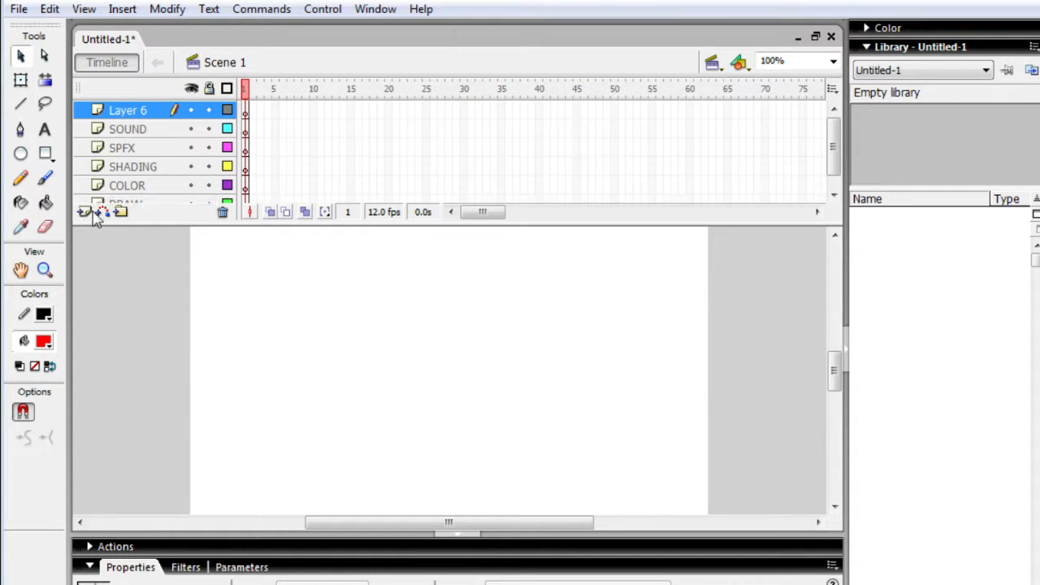
{"action": "scroll", "coordinate": [137, 118], "scroll_direction": "down", "scroll_amount": 1}
{"action": "left_click_drag", "start_coordinate": [136, 118], "coordinate": [130, 173]}
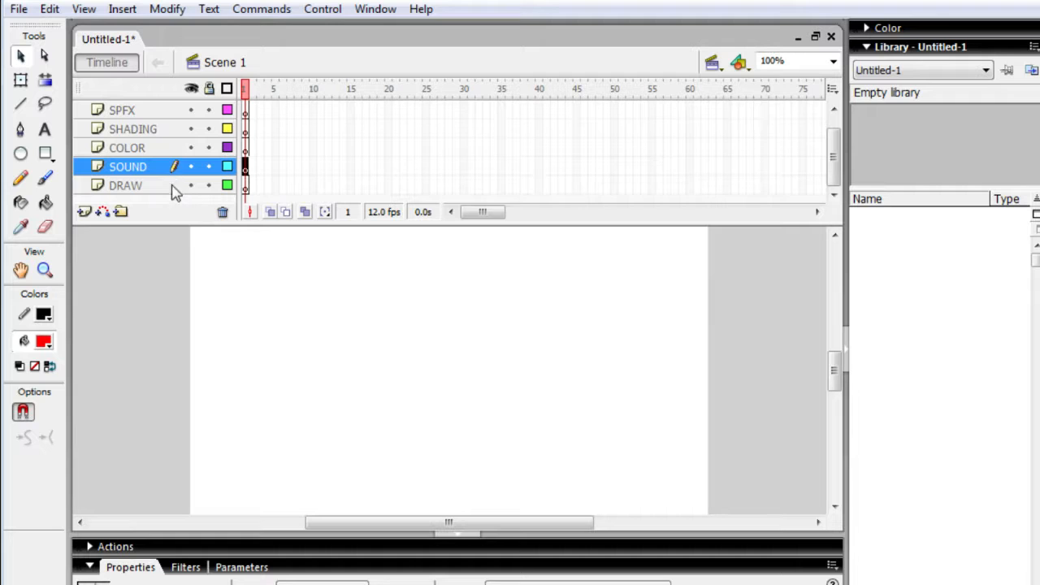
{"action": "left_click", "coordinate": [160, 117]}
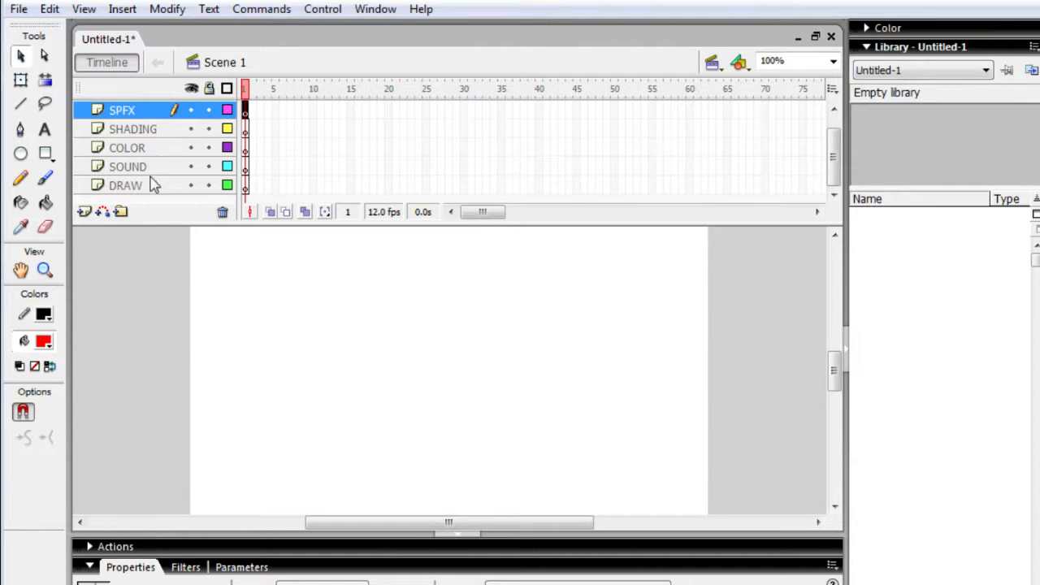
{"action": "left_click", "coordinate": [156, 185]}
{"action": "left_click", "coordinate": [156, 112]}
{"action": "left_click", "coordinate": [161, 166]}
- Add a new layer directly above SPFX and name it VCAM
{"action": "left_click", "coordinate": [162, 116]}
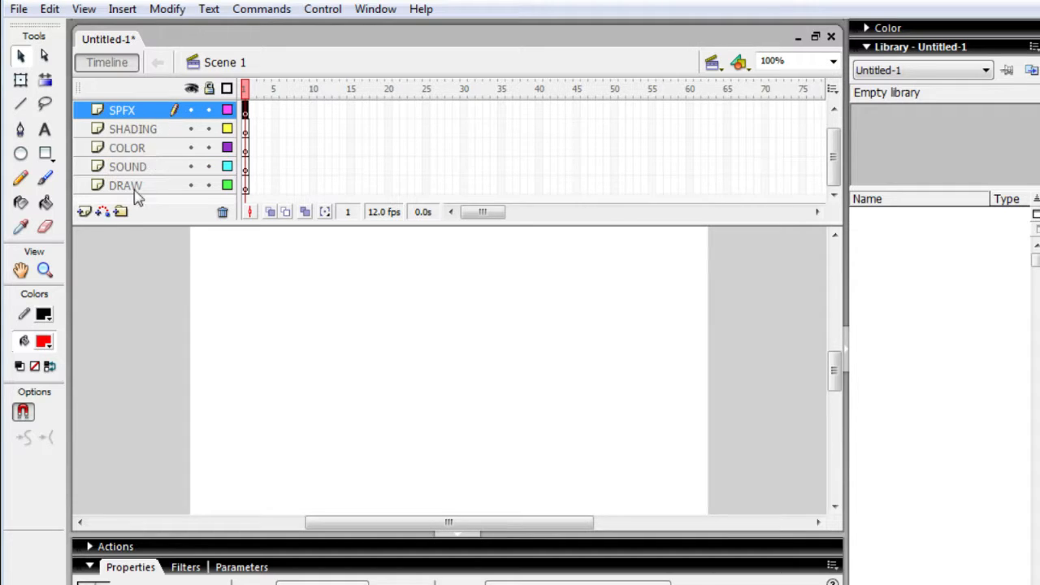
{"action": "left_click", "coordinate": [86, 211]}
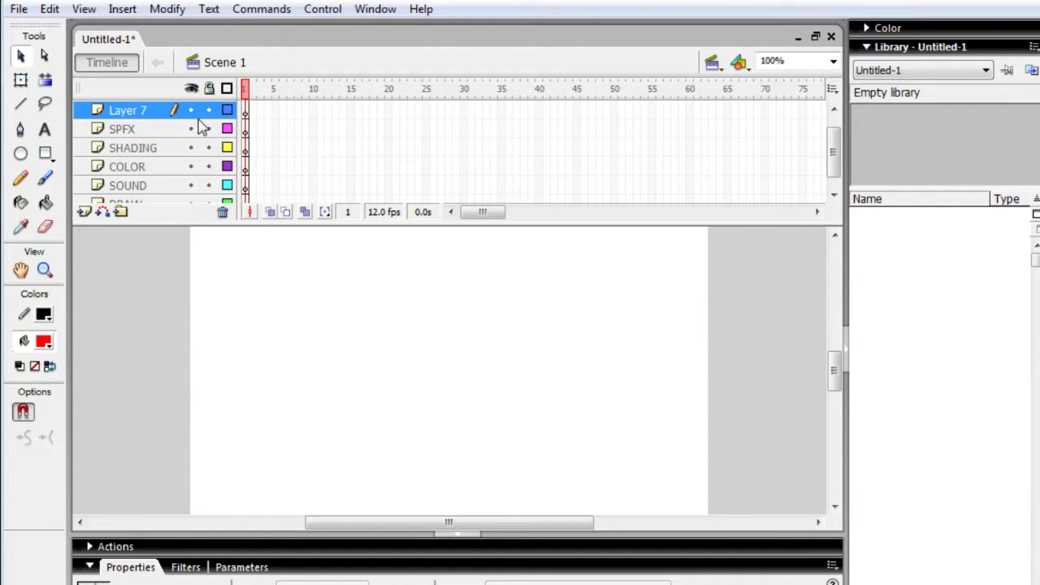
{"action": "left_click", "coordinate": [145, 113]}
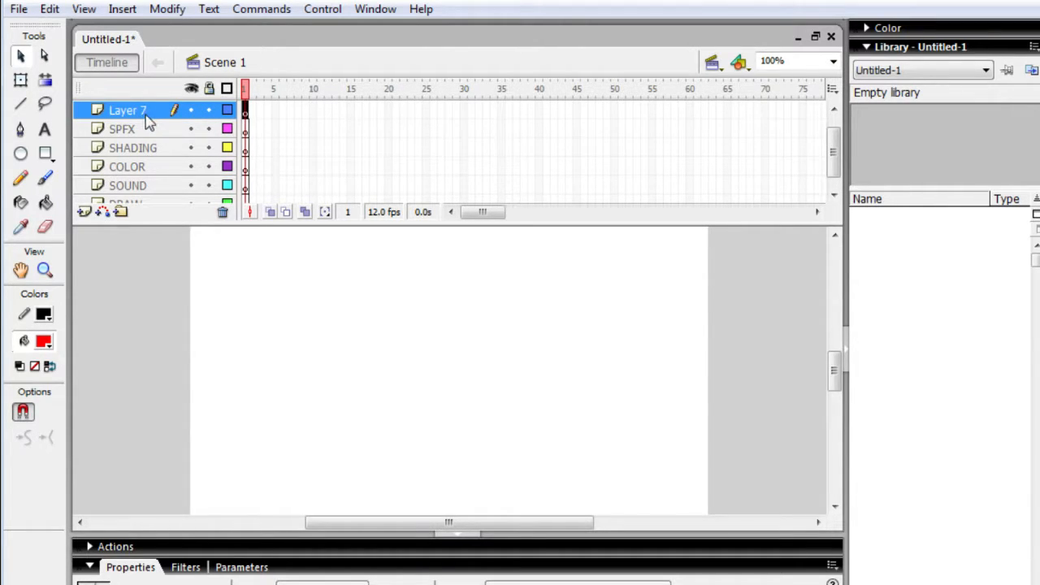
{"action": "double_click", "coordinate": [145, 114]}
{"action": "type", "text": "VCAM"}
{"action": "key", "text": "Return"}
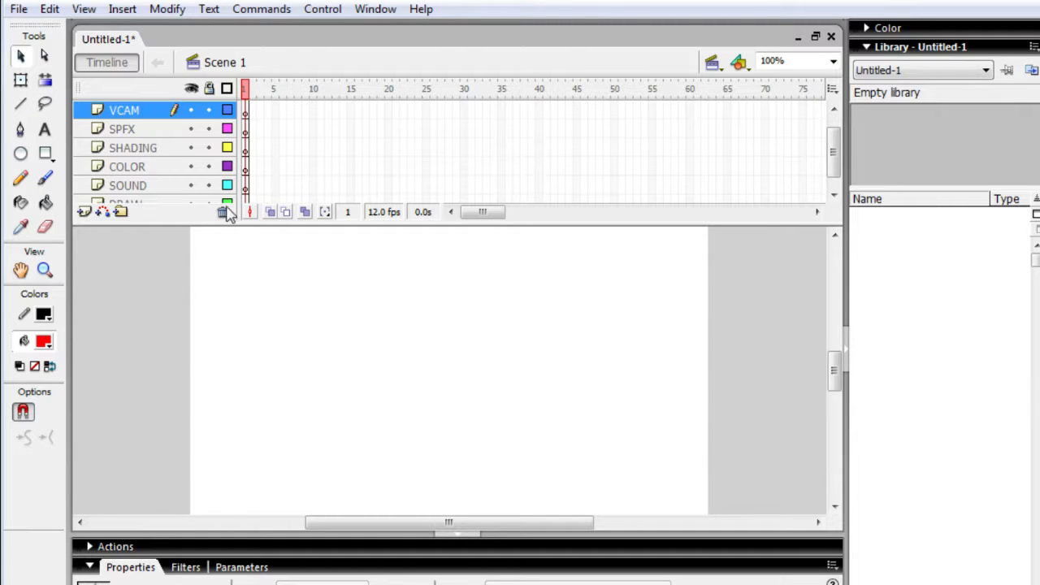
- Move the COLOR layer below DRAW to the end of the layer stack, and select Layer 6
{"action": "mouse_move", "coordinate": [158, 187]}
{"action": "left_mouse_down"}
{"action": "mouse_move", "coordinate": [175, 170]}
{"action": "mouse_move", "coordinate": [170, 135]}
{"action": "mouse_move", "coordinate": [154, 221]}
{"action": "left_mouse_up"}
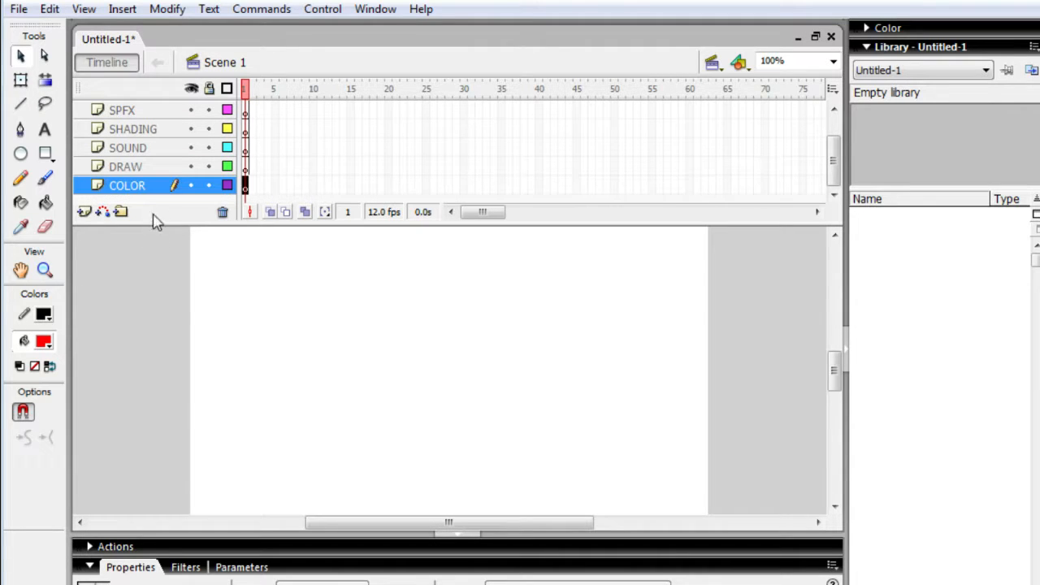
{"action": "mouse_move", "coordinate": [150, 181]}
{"action": "left_mouse_down"}
{"action": "mouse_move", "coordinate": [152, 131]}
{"action": "mouse_move", "coordinate": [159, 186]}
{"action": "left_mouse_up"}
{"action": "left_click_drag", "start_coordinate": [833, 161], "coordinate": [833, 139]}
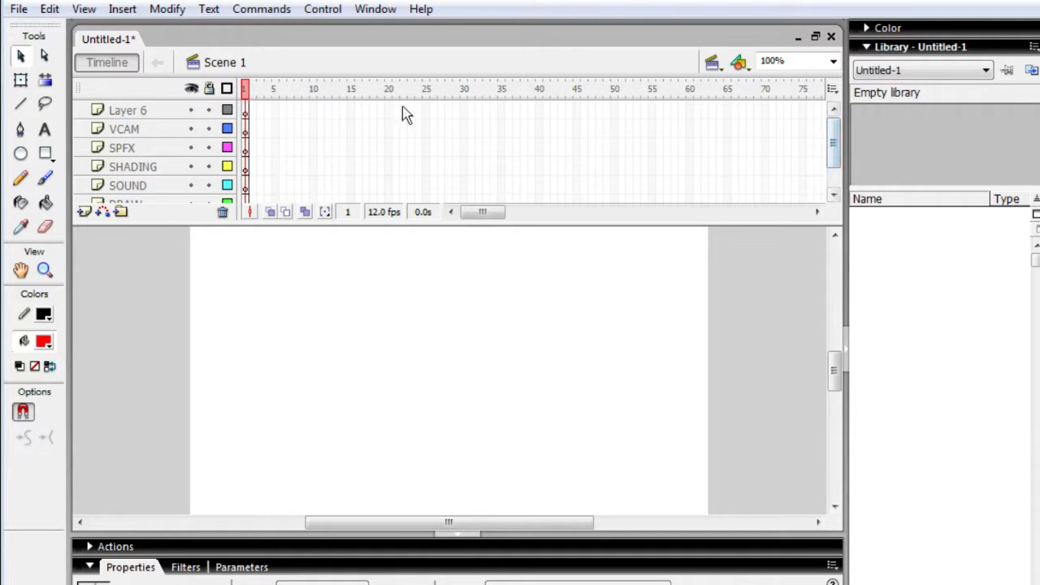
{"action": "left_click", "coordinate": [175, 113]}
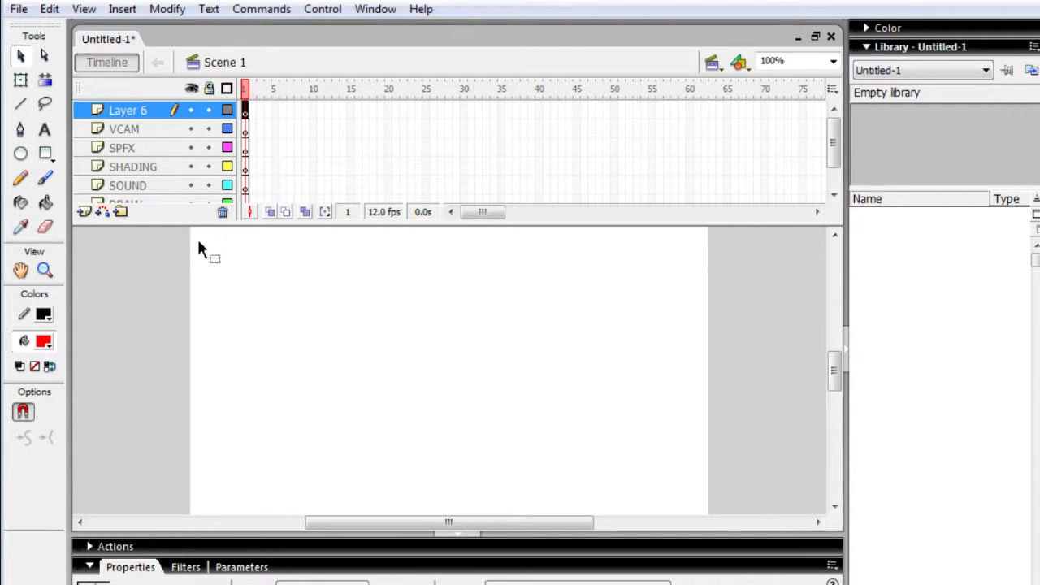
- Delete the empty Layer 6 and move the DRAW layer below COLOR to the end of the layer stack
{"action": "left_click", "coordinate": [222, 212]}
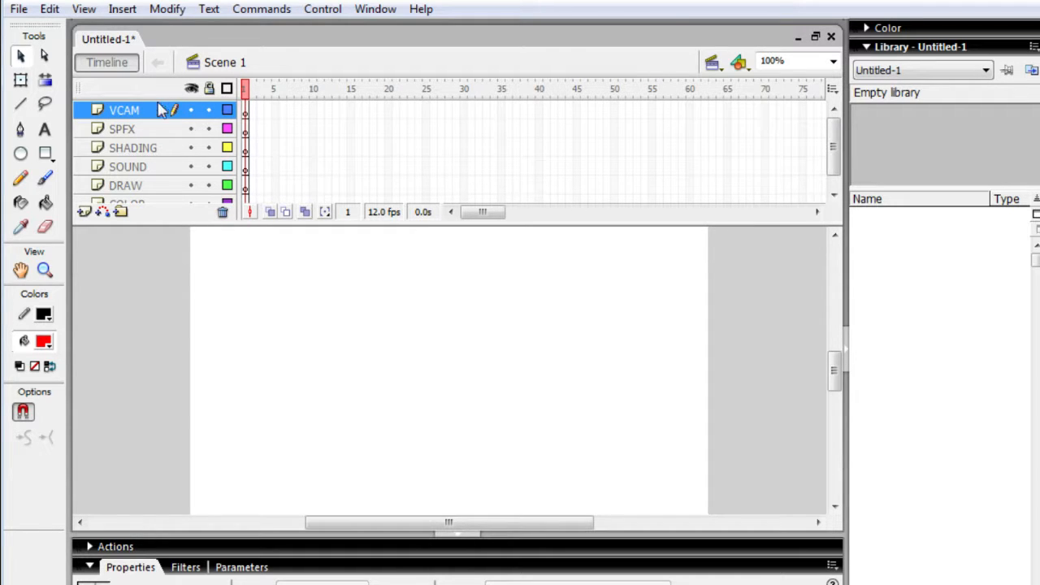
{"action": "left_click", "coordinate": [155, 189]}
{"action": "left_click_drag", "start_coordinate": [154, 241], "coordinate": [153, 231]}
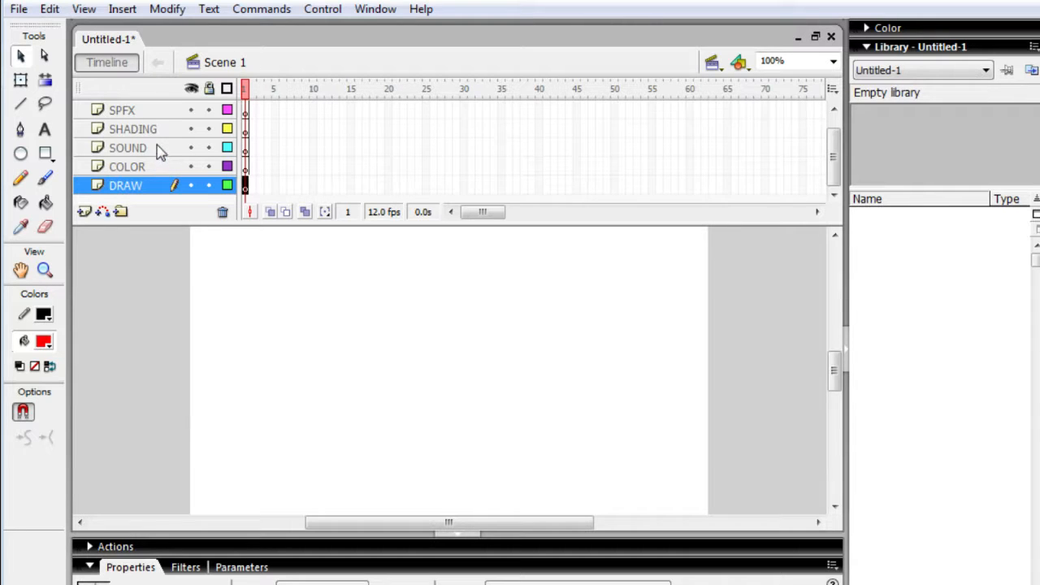
- Lock the COLOR, SOUND, SHADING, SPFX and VCAM layers, leaving only DRAW editable
{"action": "left_click", "coordinate": [209, 167]}
{"action": "left_click", "coordinate": [209, 148]}
{"action": "left_click", "coordinate": [208, 128]}
{"action": "left_click", "coordinate": [208, 110]}
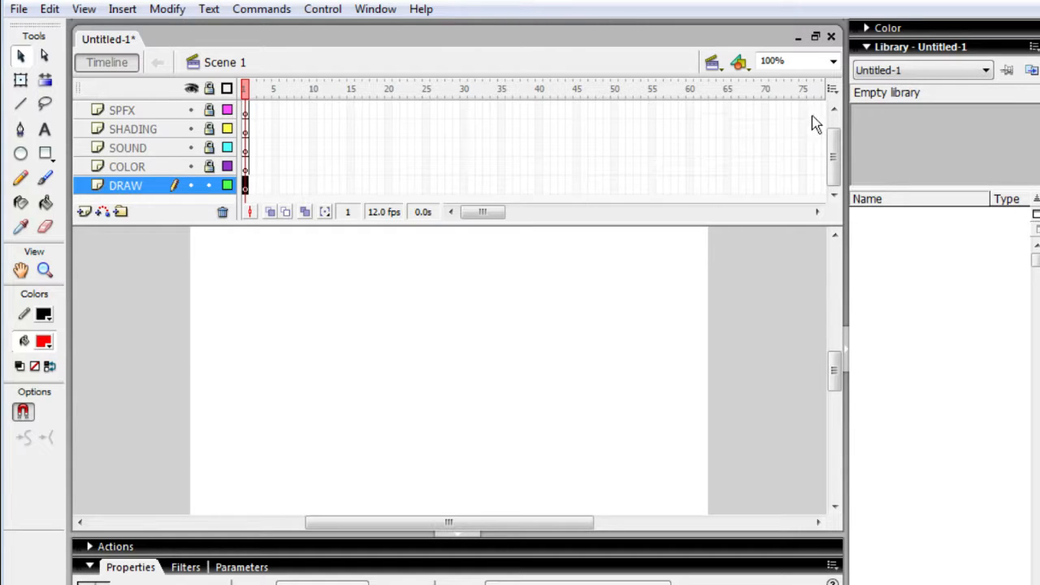
{"action": "left_click_drag", "start_coordinate": [832, 157], "coordinate": [833, 123]}
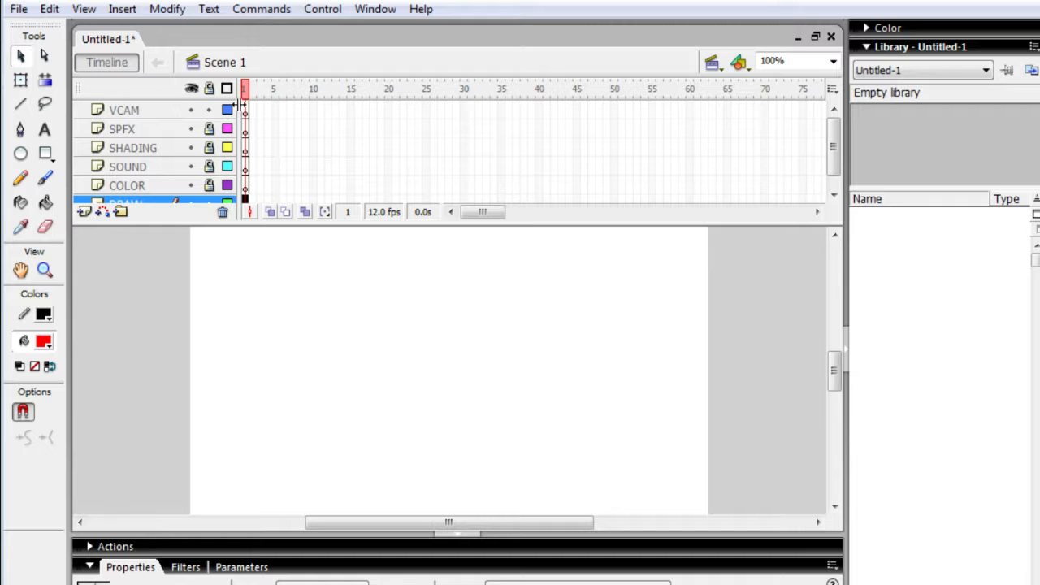
{"action": "left_click", "coordinate": [209, 109]}
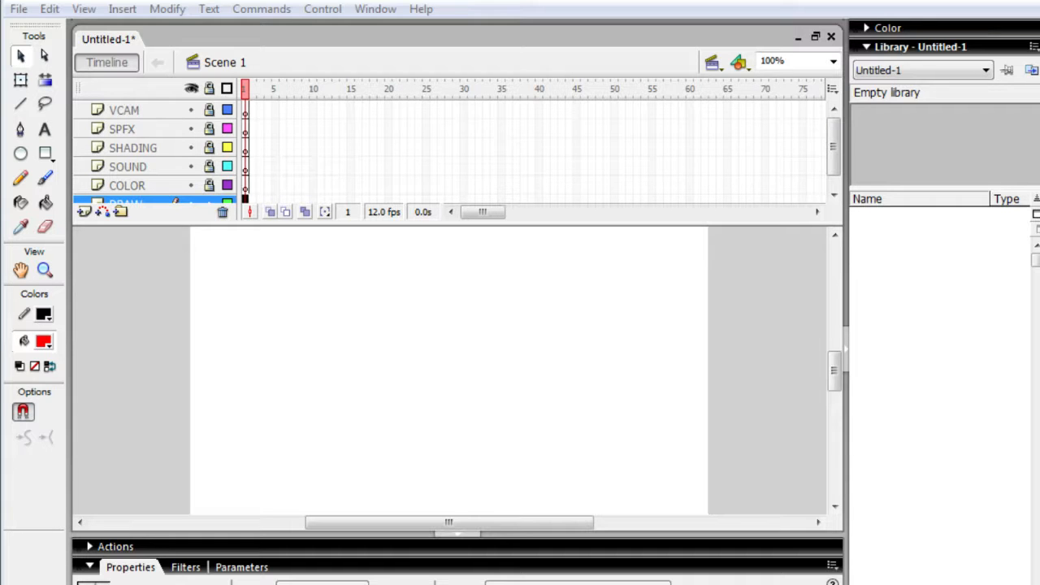
- Switch to the file browser and open V-CAM from the Macromedia Flash 8 folder on the second removable disk
{"action": "key", "text": "alt+Tab"}
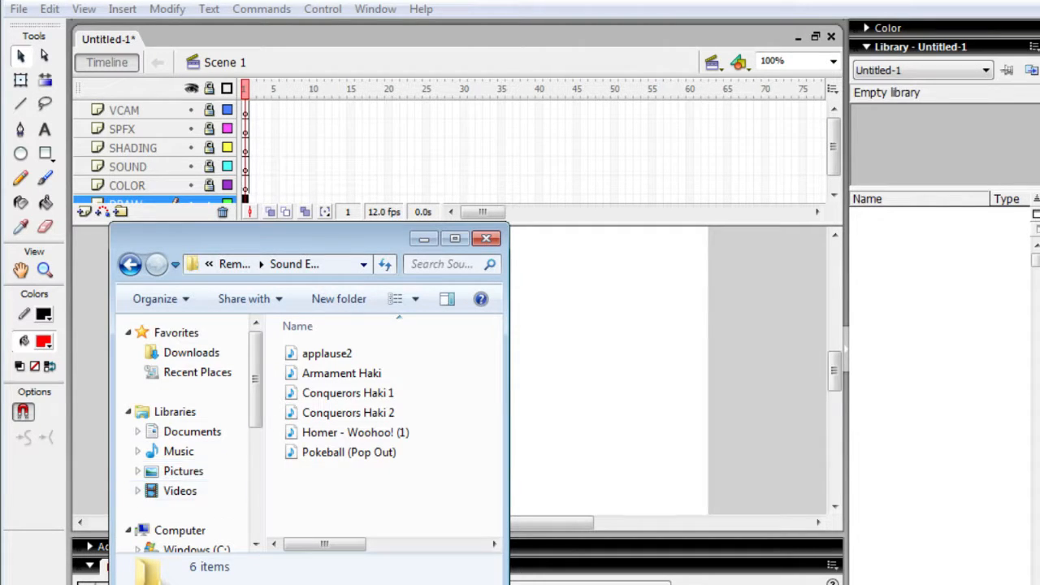
{"action": "scroll", "coordinate": [191, 439], "scroll_direction": "down", "scroll_amount": 3}
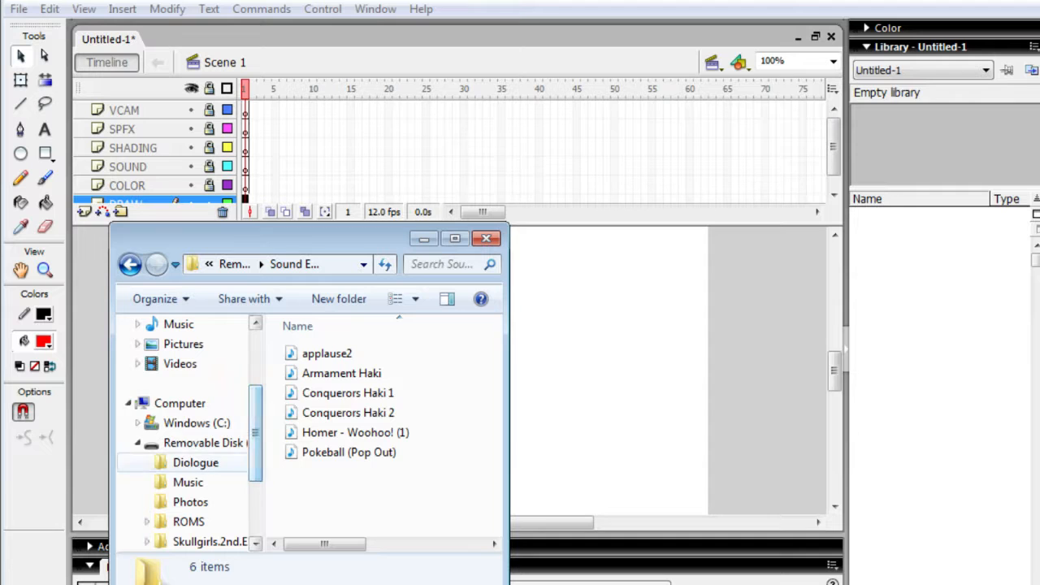
{"action": "scroll", "coordinate": [191, 439], "scroll_direction": "down", "scroll_amount": 2}
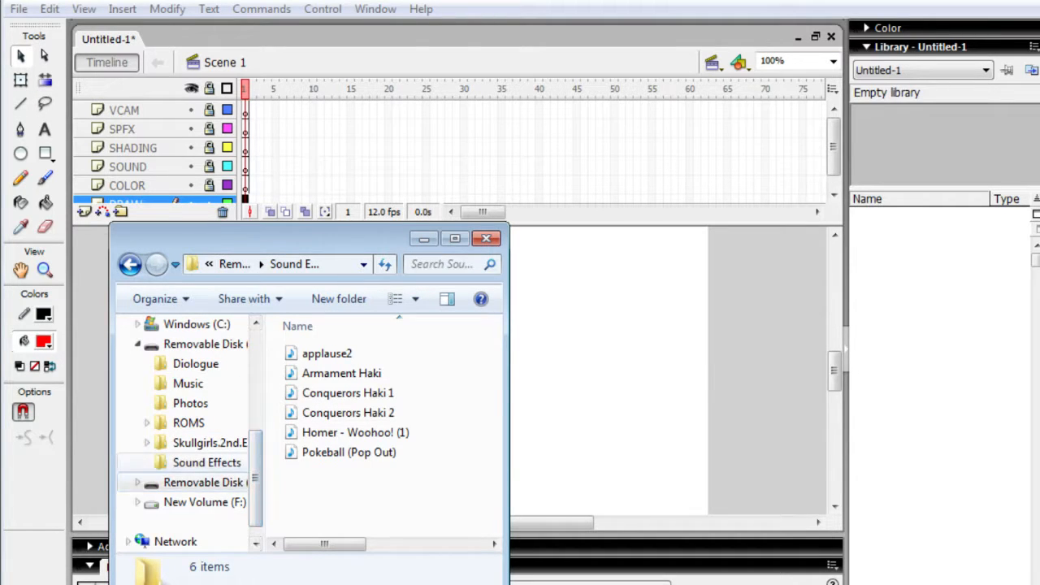
{"action": "left_click", "coordinate": [203, 481]}
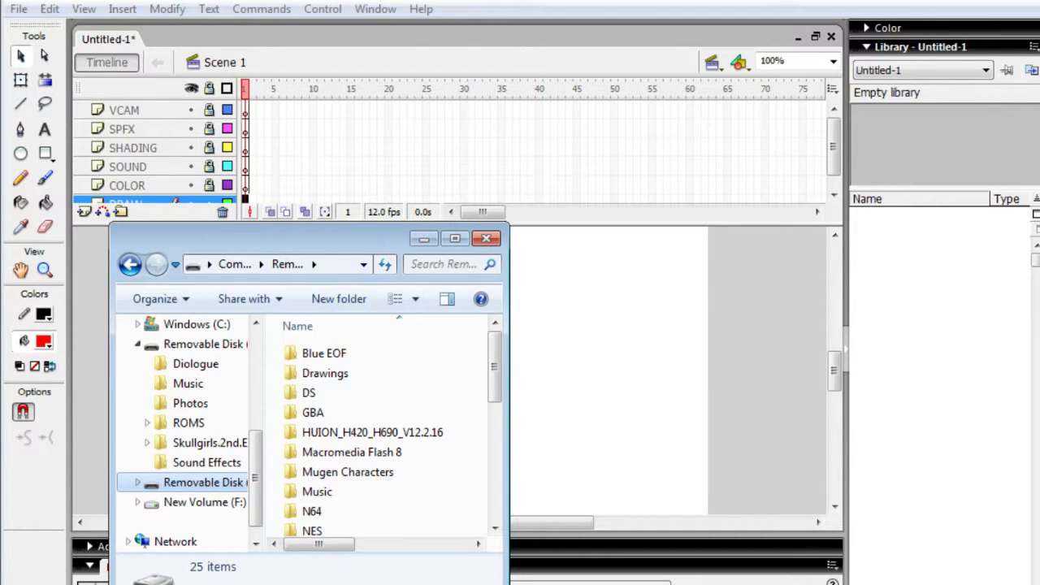
{"action": "double_click", "coordinate": [351, 452]}
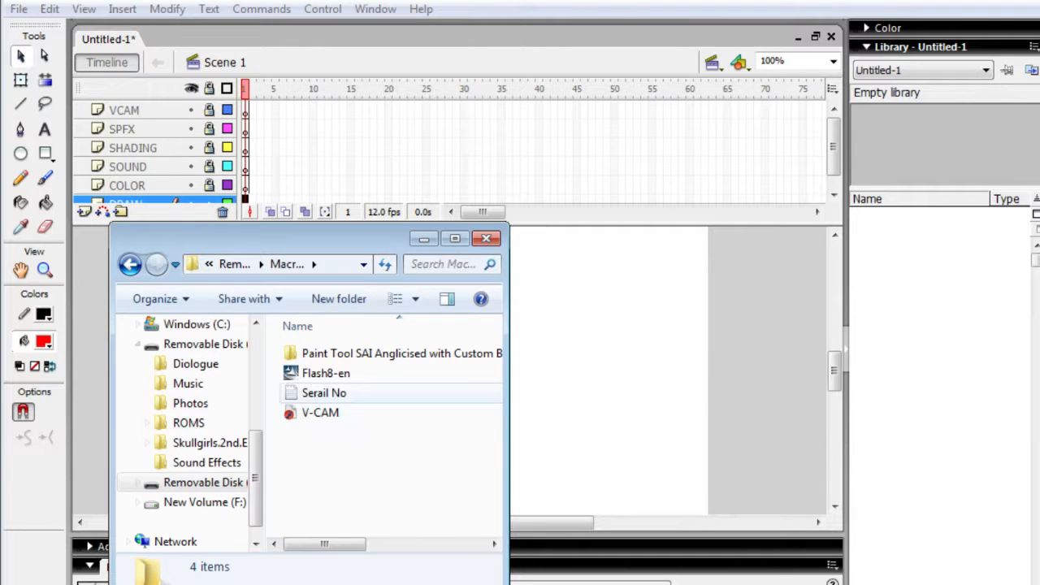
{"action": "double_click", "coordinate": [320, 413]}
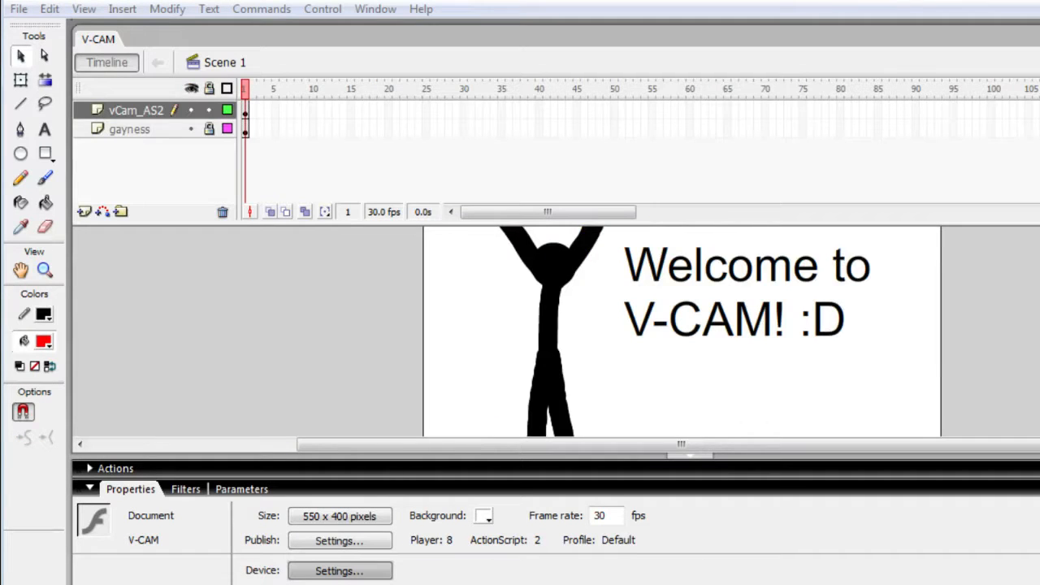
{"action": "key", "text": "alt+Tab"}
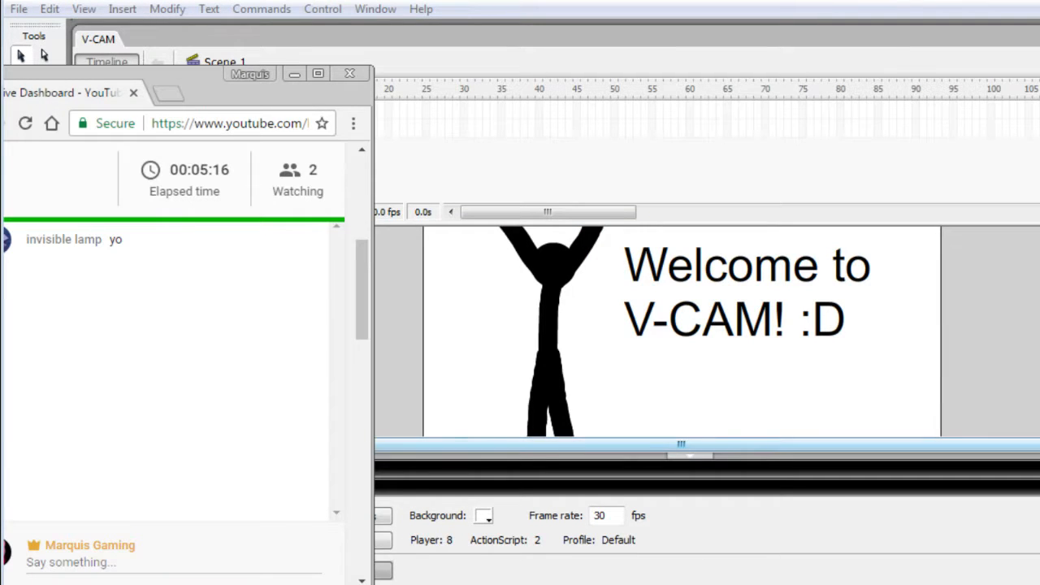
{"action": "key", "text": "alt+Tab"}
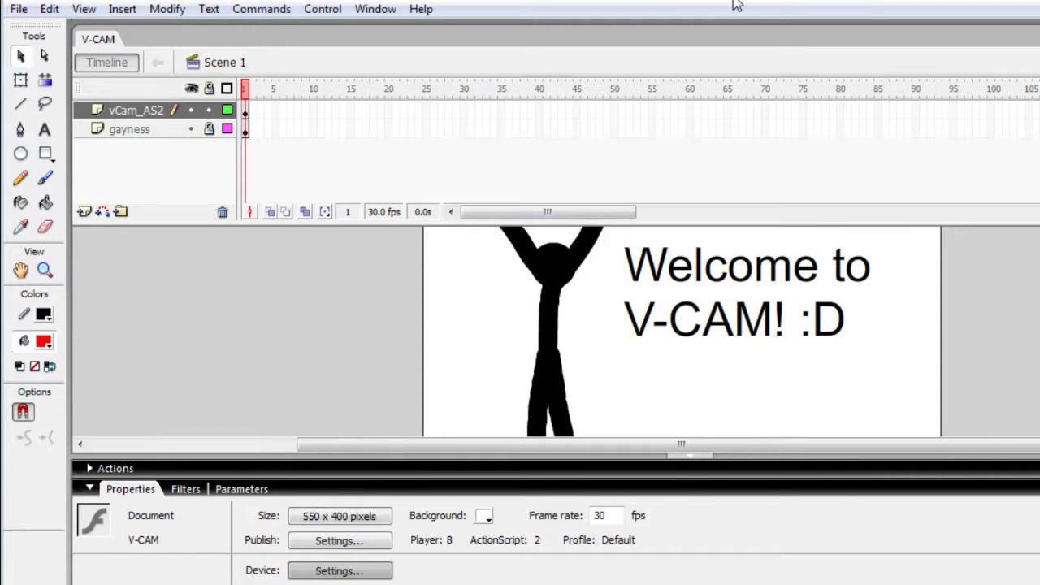
{"action": "left_click_drag", "start_coordinate": [741, 2], "coordinate": [795, 0]}
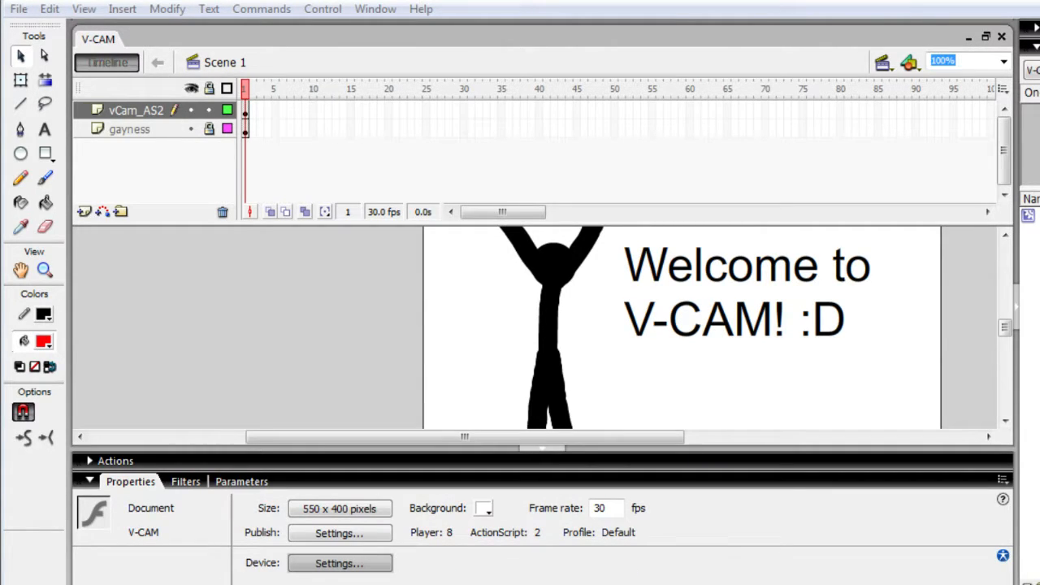
- Shrink the Flash window to fit above the taskbar and collapse the Properties panel group
{"action": "left_click_drag", "start_coordinate": [1039, 584], "coordinate": [997, 538]}
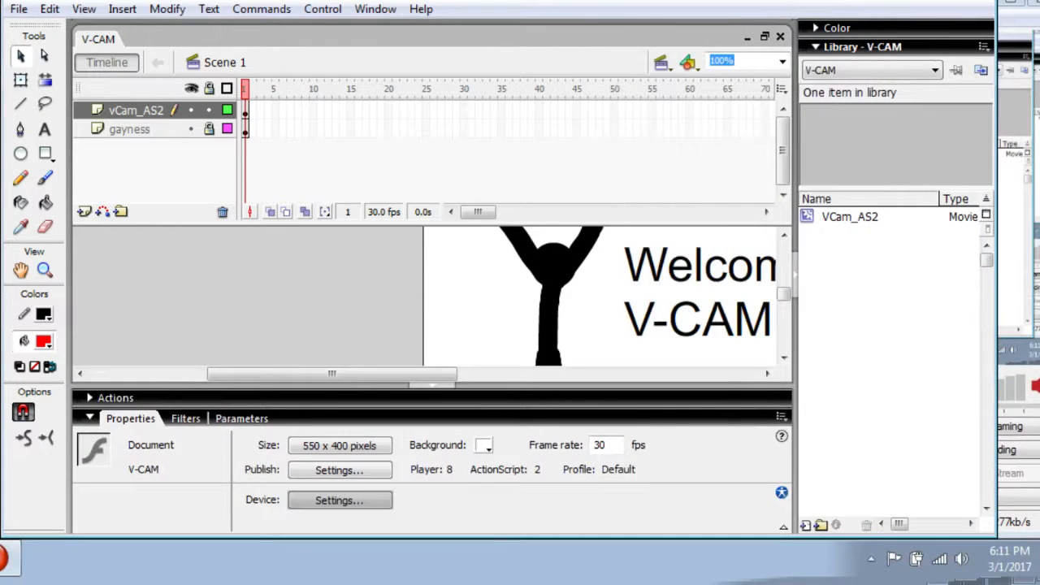
{"action": "left_click", "coordinate": [315, 419]}
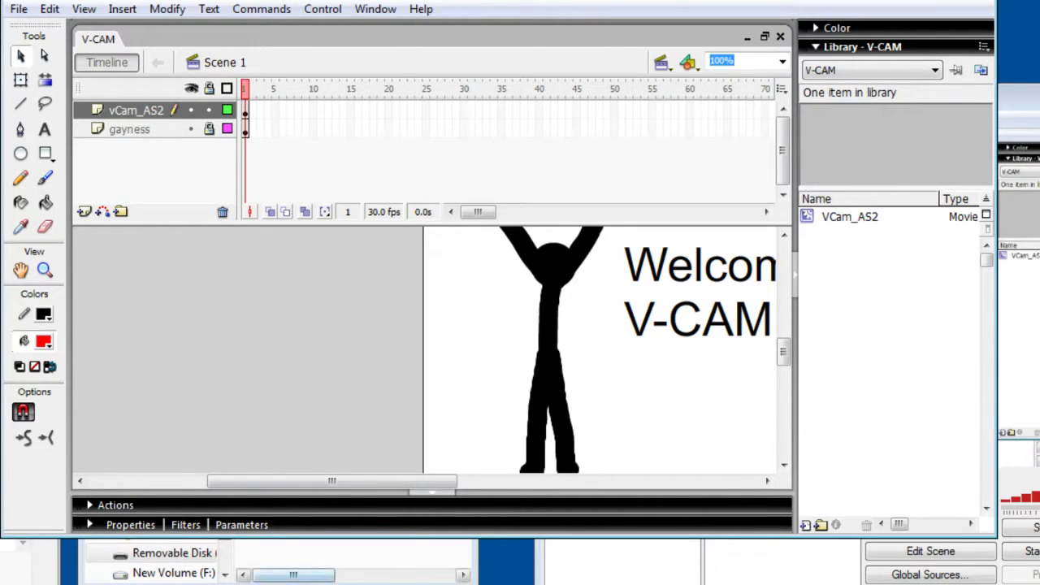
- Close the file browser window showing the V-CAM file and return to the V-CAM document in Flash
{"action": "left_click", "coordinate": [357, 560]}
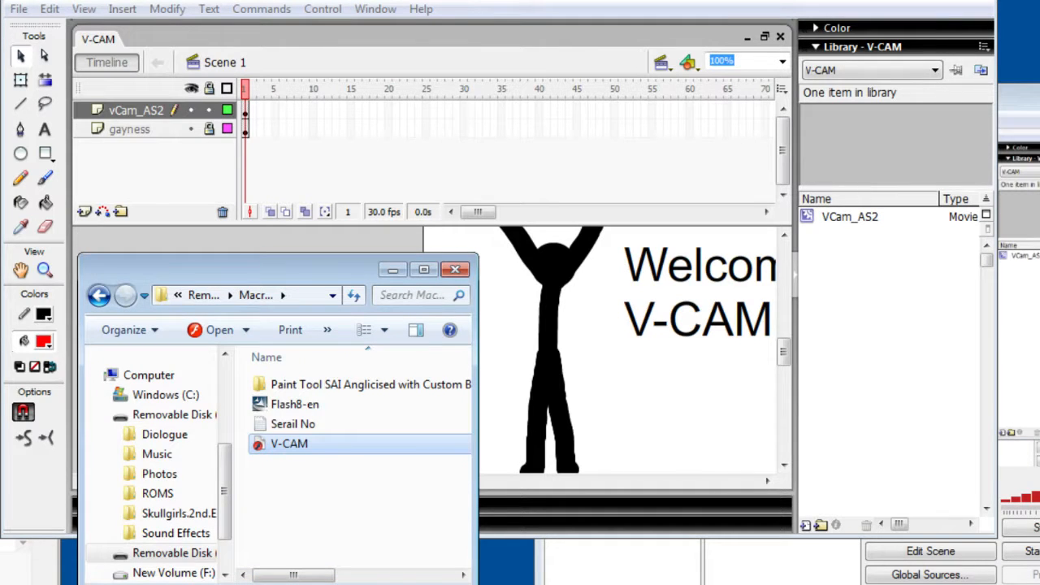
{"action": "left_click", "coordinate": [454, 271]}
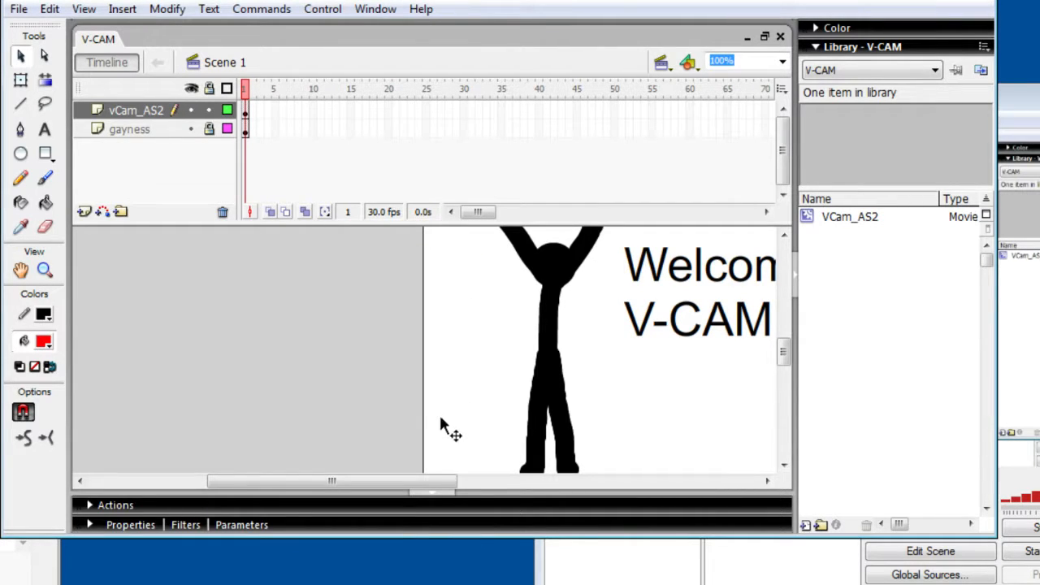
{"action": "left_click", "coordinate": [1028, 325]}
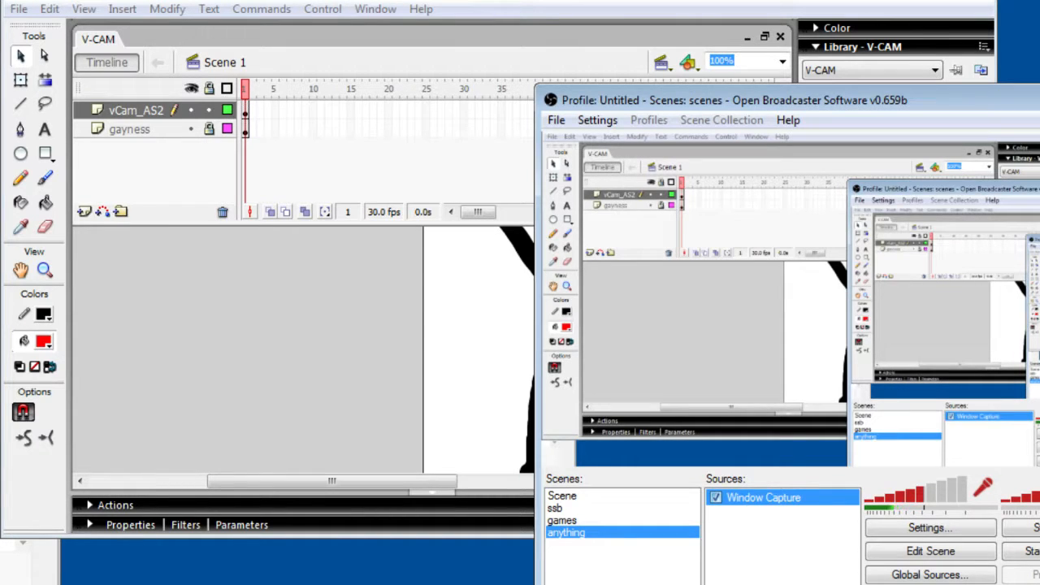
{"action": "left_click", "coordinate": [192, 336]}
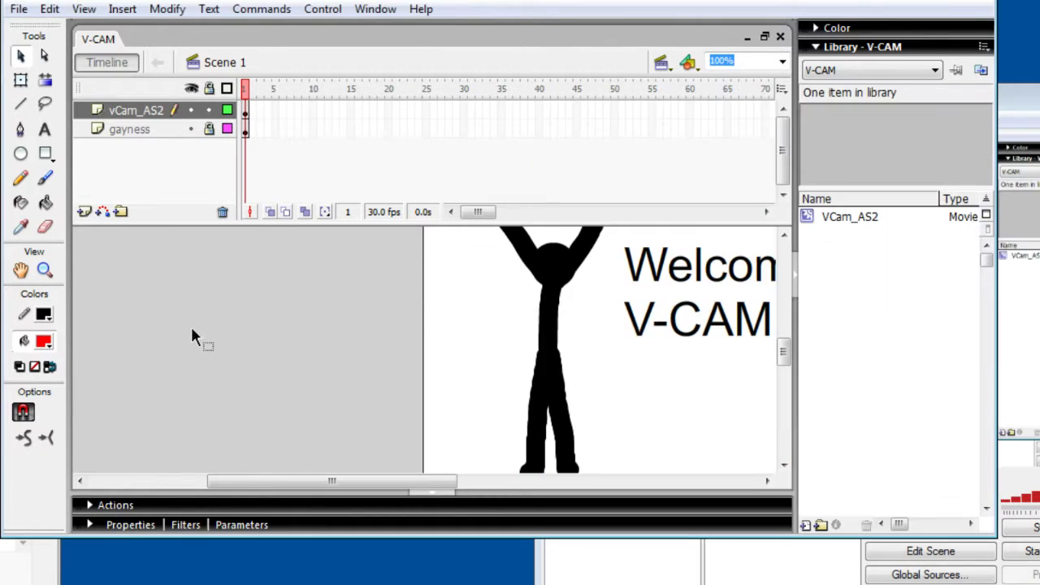
- Extend the Flash window downward and collapse the Parameters panel group to enlarge the stage area
{"action": "left_click", "coordinate": [242, 525]}
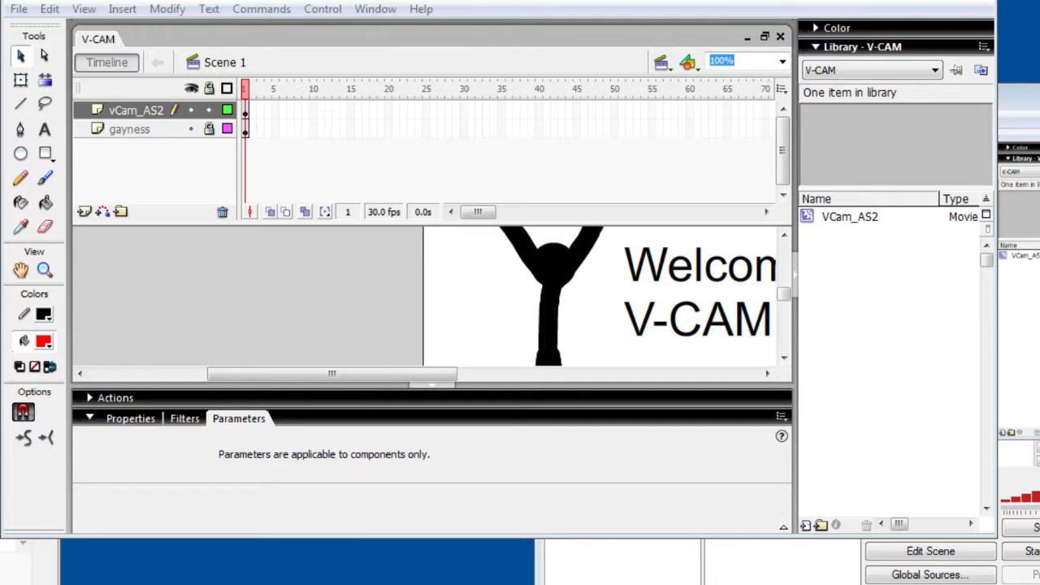
{"action": "left_click", "coordinate": [337, 422]}
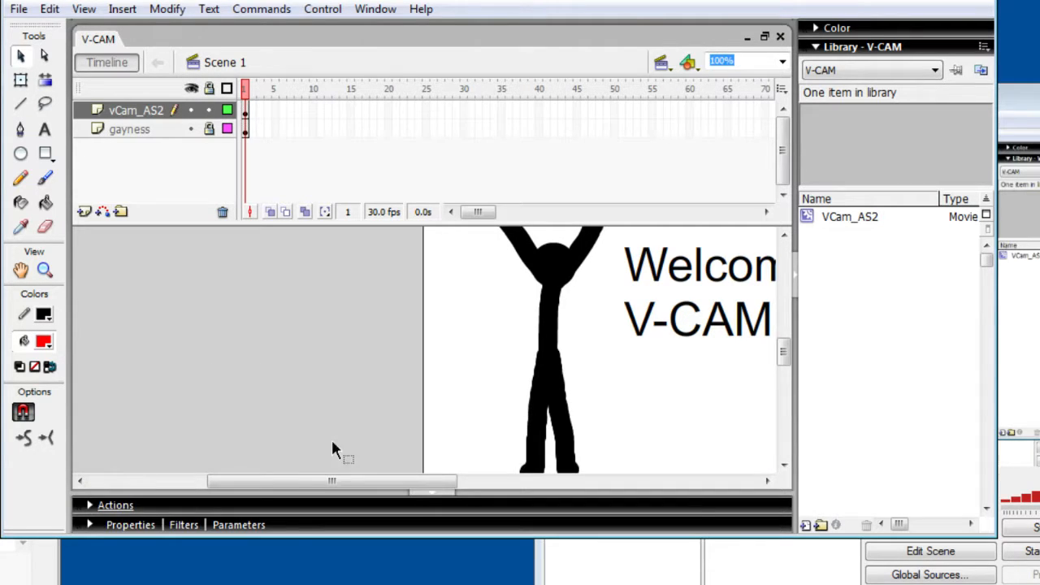
{"action": "left_click", "coordinate": [293, 533]}
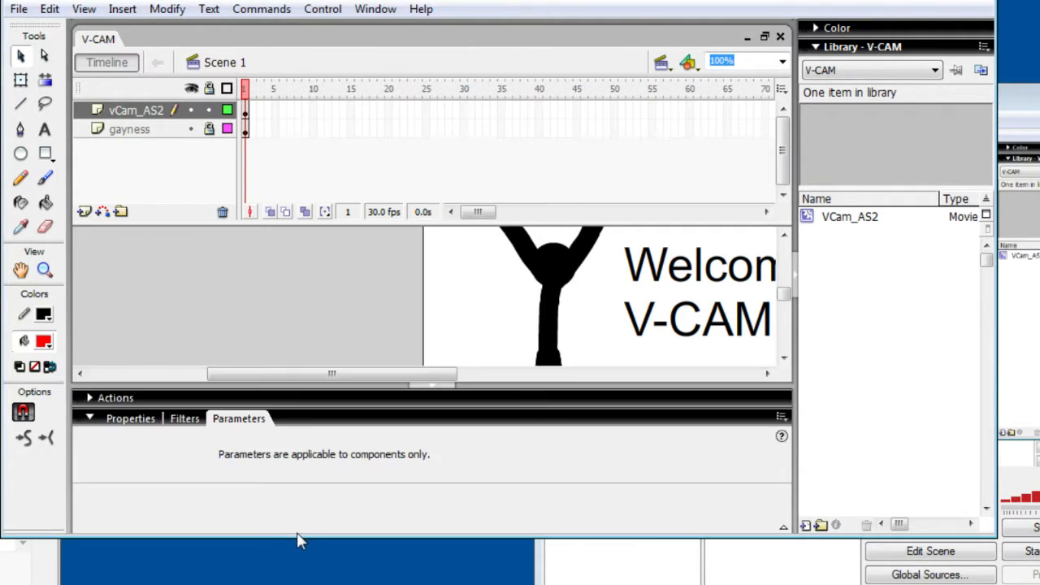
{"action": "left_click", "coordinate": [294, 528]}
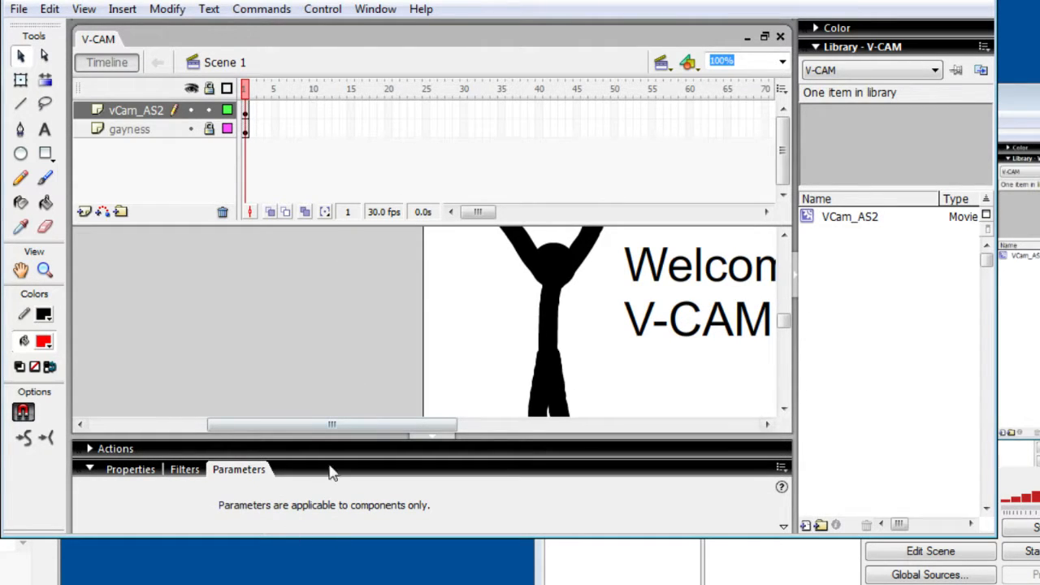
{"action": "left_click_drag", "start_coordinate": [294, 537], "coordinate": [296, 584]}
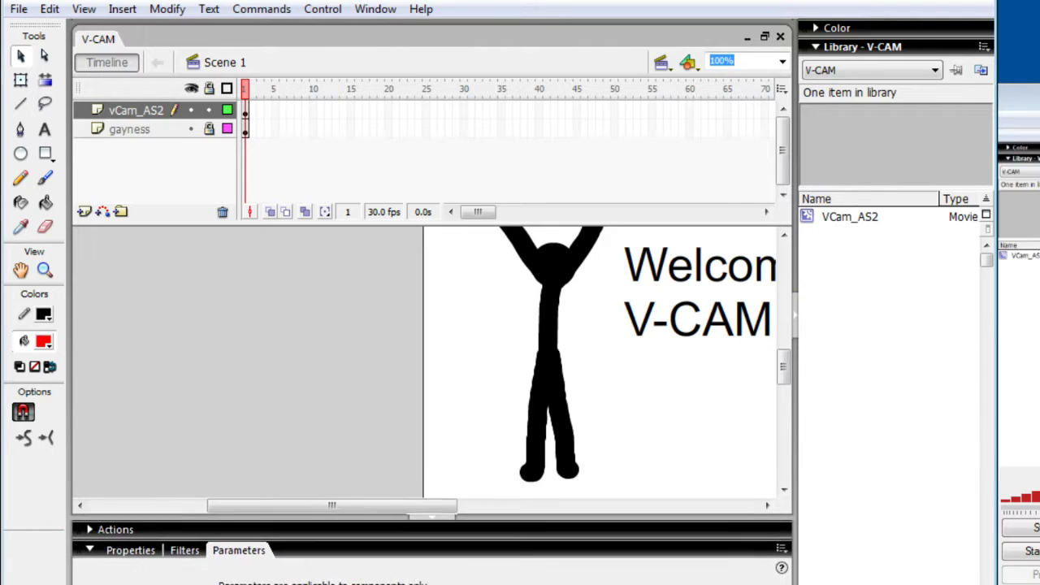
{"action": "left_click", "coordinate": [371, 554]}
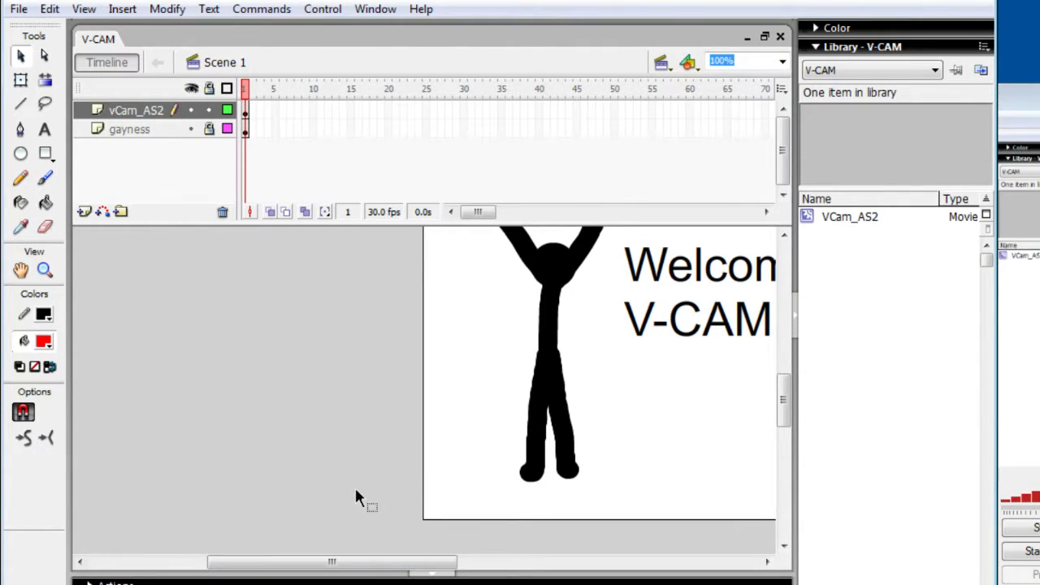
- Return to the V-CAM document and select the virtual camera instance on its stage
{"action": "left_click", "coordinate": [1035, 372]}
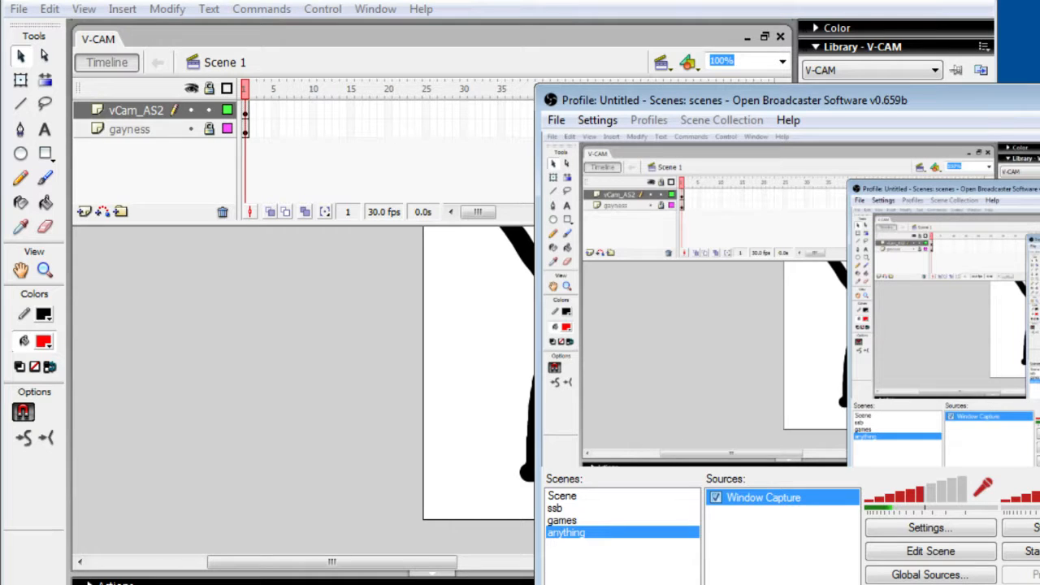
{"action": "left_click", "coordinate": [220, 276]}
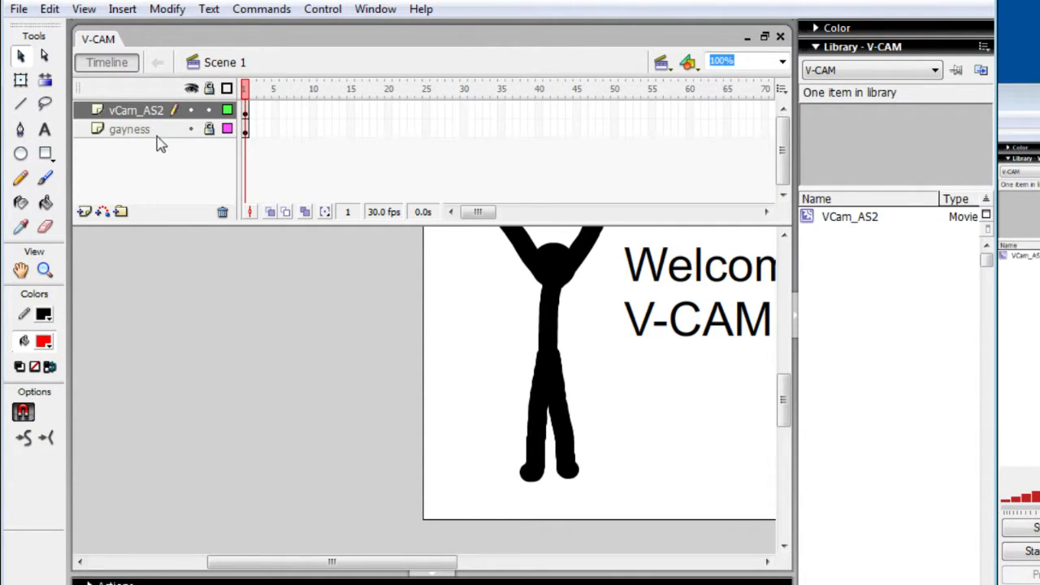
{"action": "left_click", "coordinate": [487, 321]}
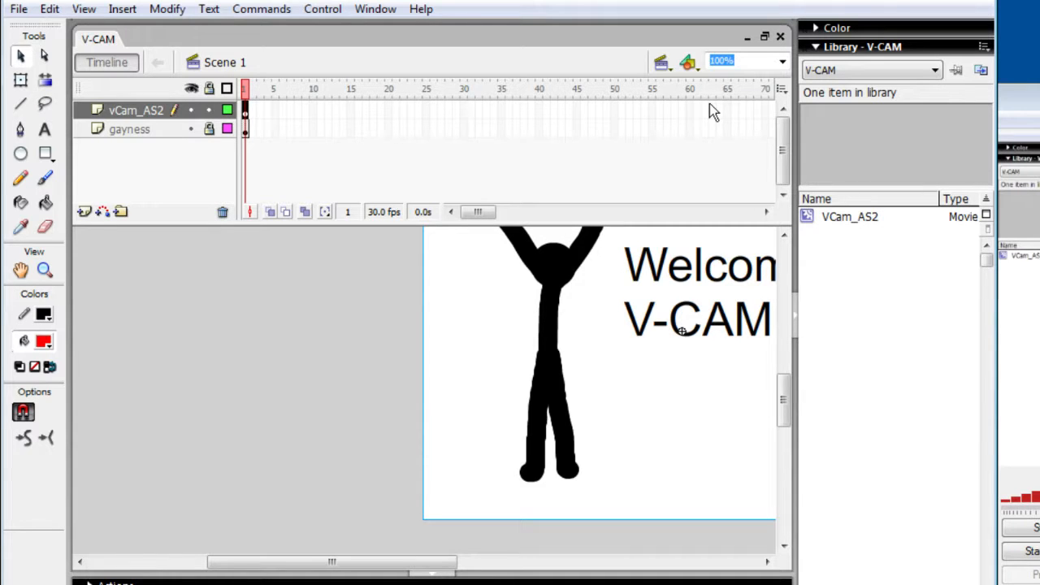
- Create a new blank Flash Document alongside V-CAM
{"action": "left_click", "coordinate": [20, 10]}
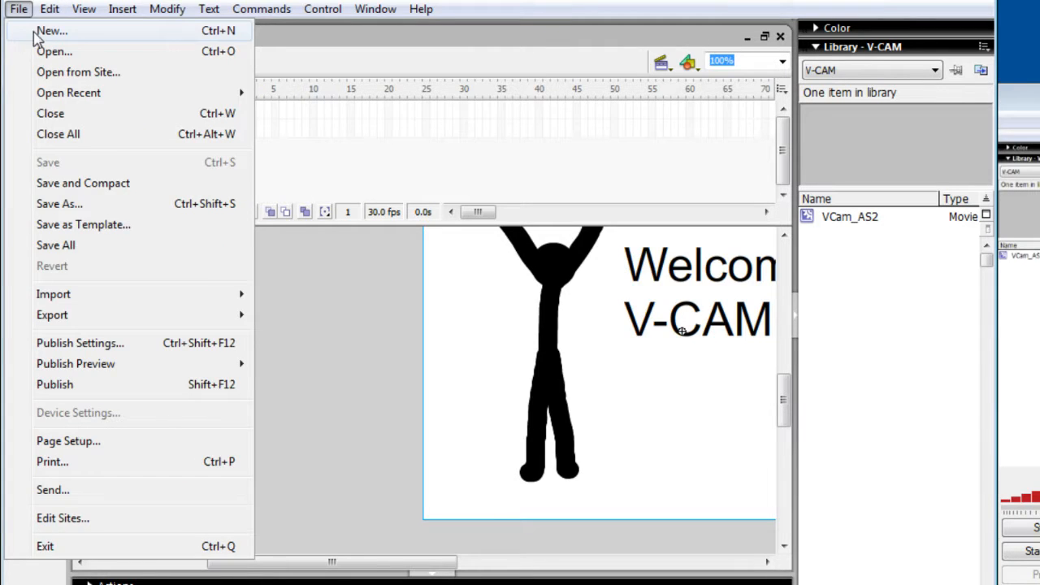
{"action": "left_click", "coordinate": [38, 33]}
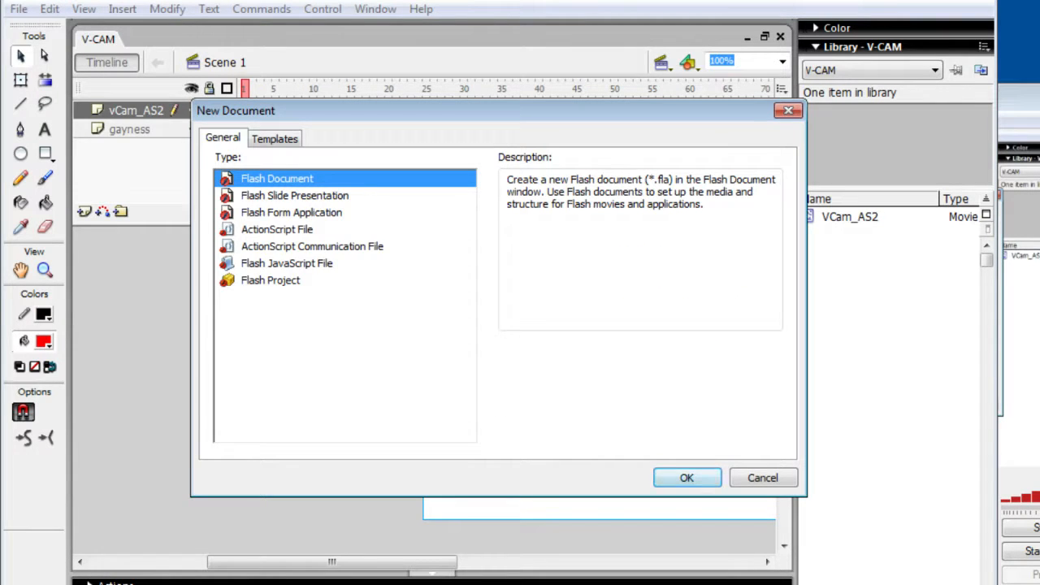
{"action": "left_click", "coordinate": [687, 478]}
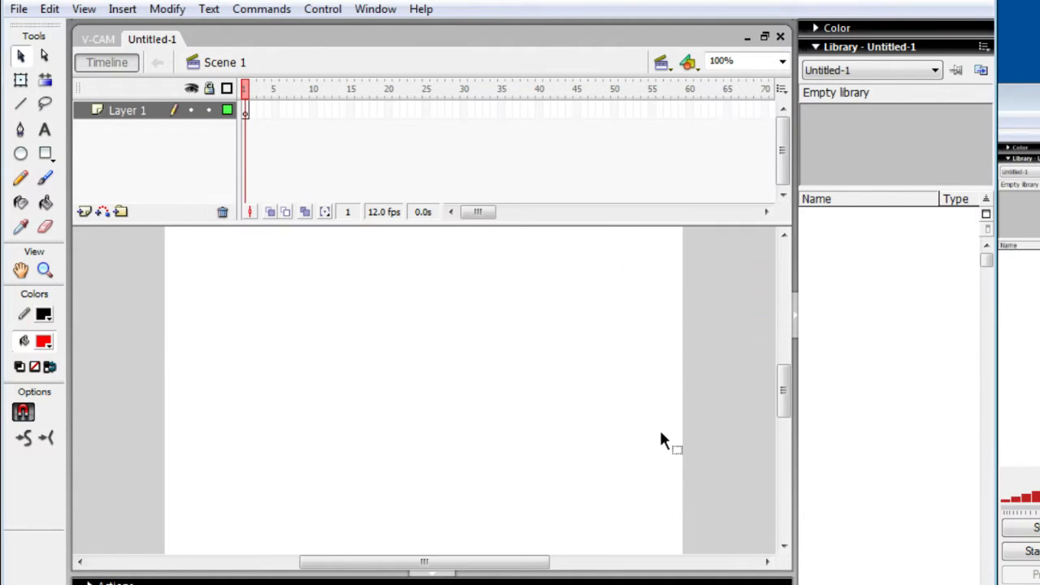
- Add four new layers above Layer 1 in the untitled document
{"action": "left_click", "coordinate": [84, 213]}
{"action": "left_click", "coordinate": [84, 213]}
{"action": "left_click", "coordinate": [84, 213]}
{"action": "left_click", "coordinate": [85, 213]}
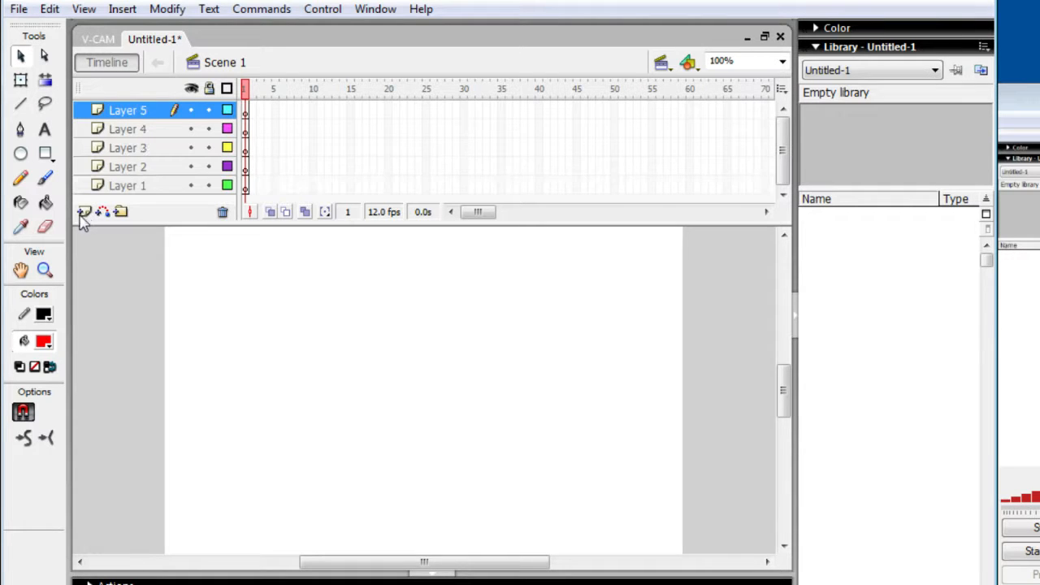
{"action": "left_click", "coordinate": [84, 213]}
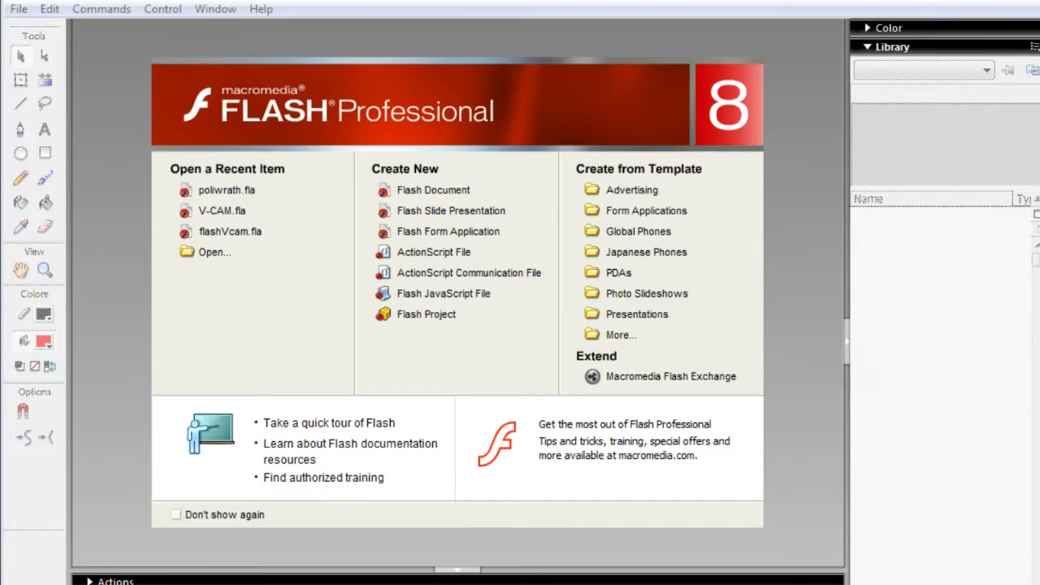
{"action": "key", "text": "alt+Tab"}
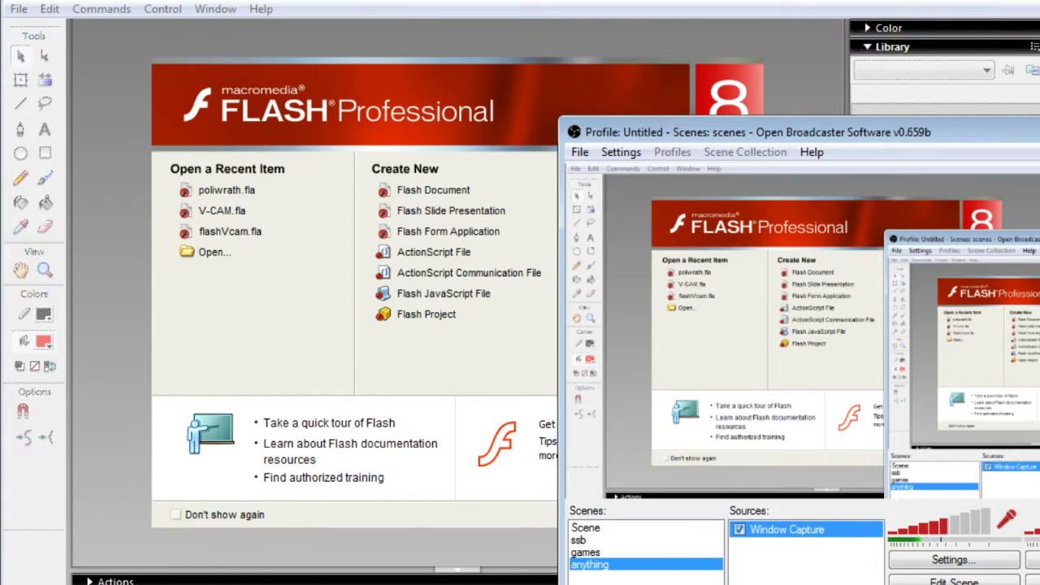
- Switch from Open Broadcaster Software back to Flash and create a new blank document
{"action": "left_click", "coordinate": [153, 191]}
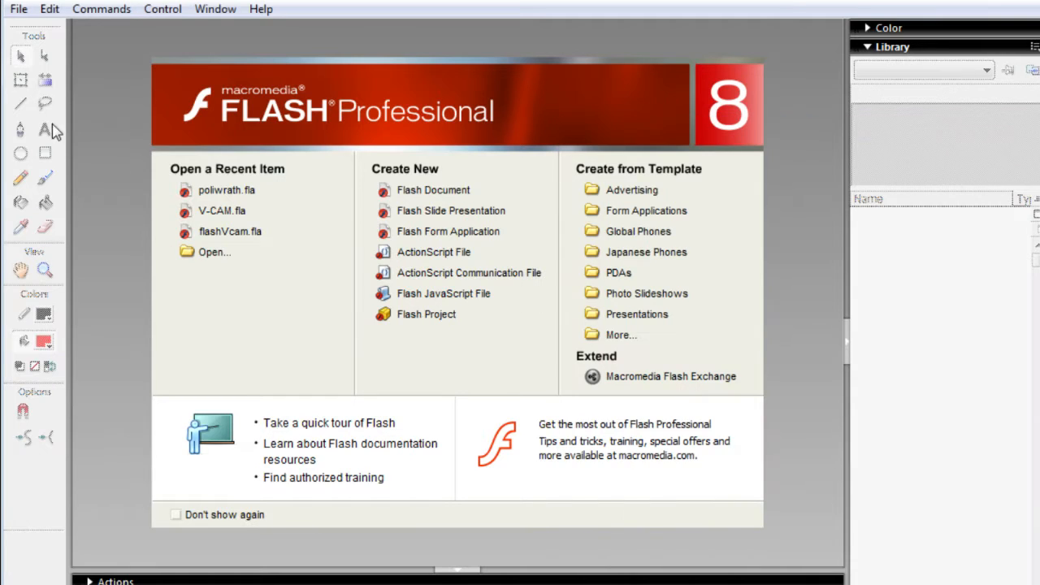
{"action": "left_click", "coordinate": [18, 8]}
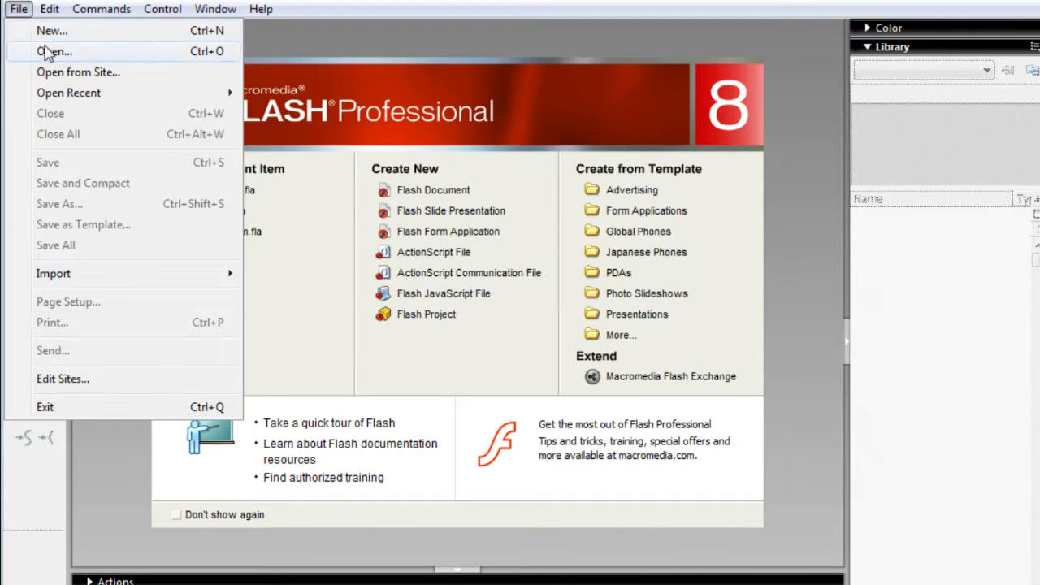
{"action": "left_click", "coordinate": [32, 27]}
{"action": "left_click", "coordinate": [691, 499]}
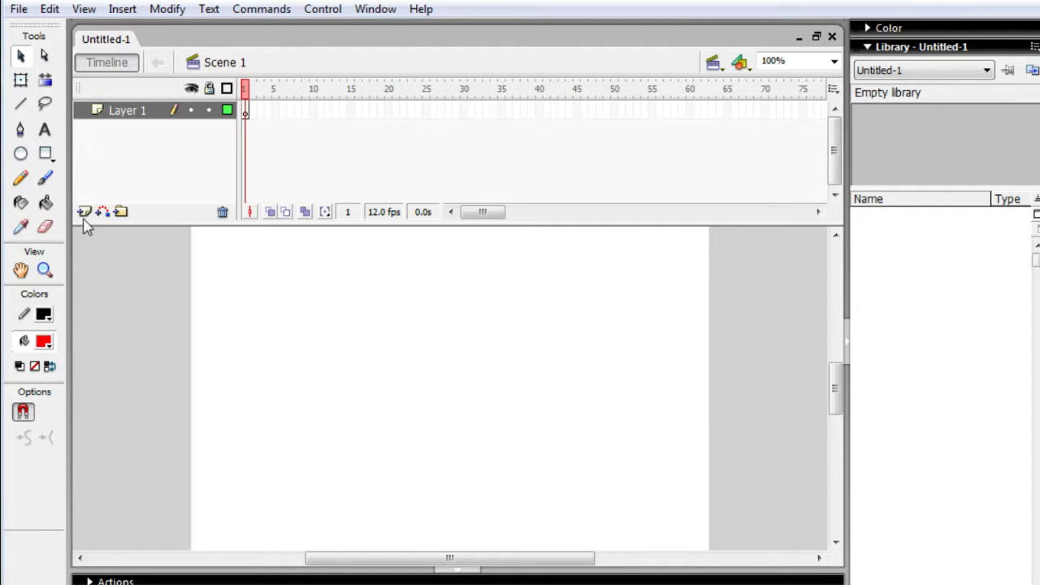
- Add four more layers above Layer 1 in the new document's timeline
{"action": "left_click", "coordinate": [83, 212]}
{"action": "left_click", "coordinate": [85, 212]}
{"action": "left_click", "coordinate": [85, 212]}
{"action": "left_click", "coordinate": [84, 212]}
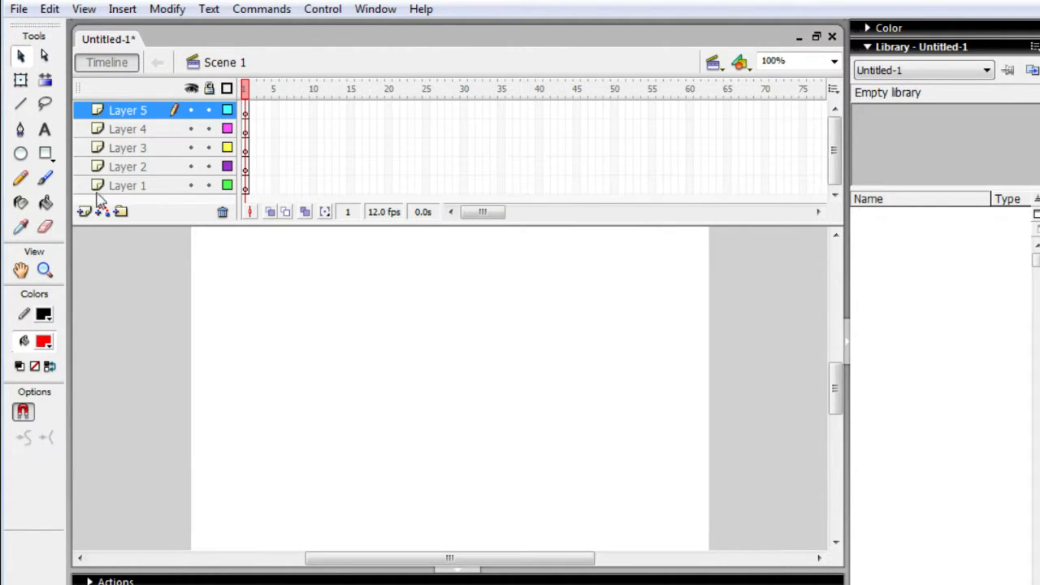
- Rename the lowest layer, Layer 1, as DRAW
{"action": "left_click", "coordinate": [136, 186]}
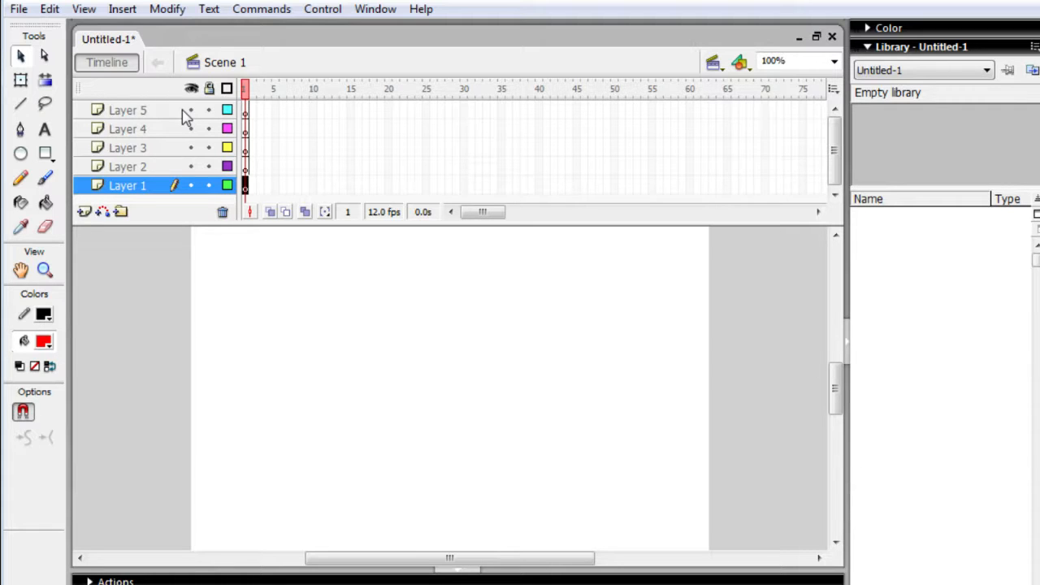
{"action": "double_click", "coordinate": [143, 185]}
{"action": "double_click", "coordinate": [143, 185]}
{"action": "left_click", "coordinate": [143, 185]}
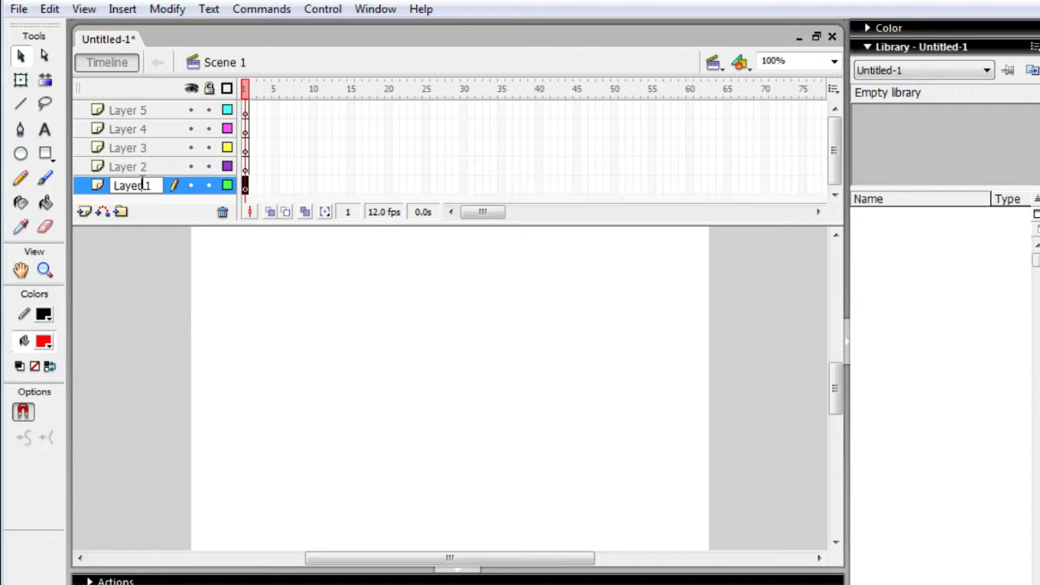
{"action": "double_click", "coordinate": [143, 184]}
{"action": "key", "text": "BackSpace"}
{"action": "key", "text": "BackSpace"}
{"action": "type", "text": "DRAW"}
{"action": "key", "text": "Return"}
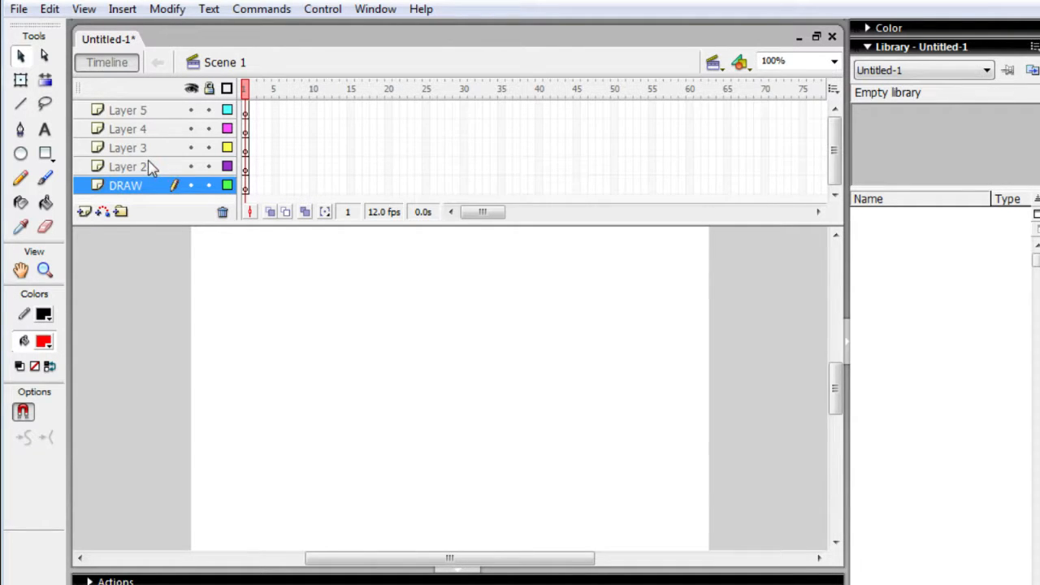
- Rename Layer 2, directly above the DRAW layer, as COLOR
{"action": "double_click", "coordinate": [149, 167]}
{"action": "type", "text": "COO"}
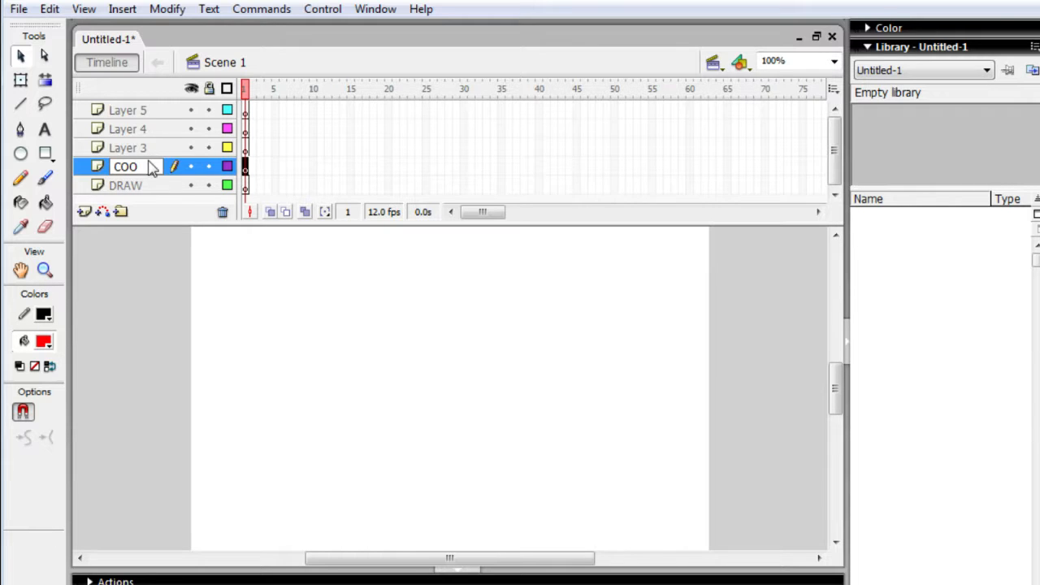
{"action": "key", "text": "BackSpace"}
{"action": "type", "text": "LOR"}
{"action": "key", "text": "Return"}
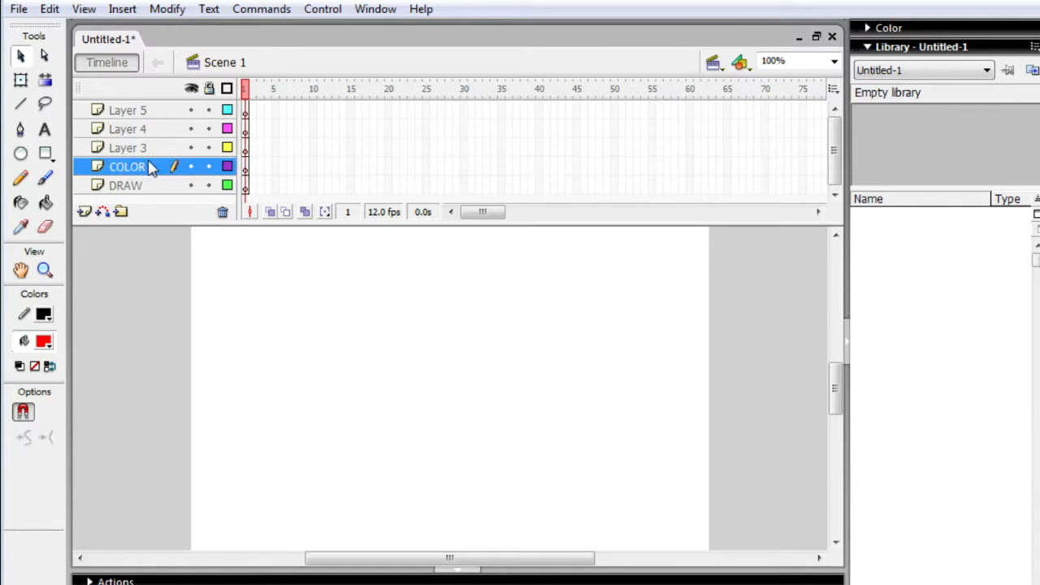
- Rename Layer 3, directly above the COLOR layer, as SHADING
{"action": "double_click", "coordinate": [143, 147]}
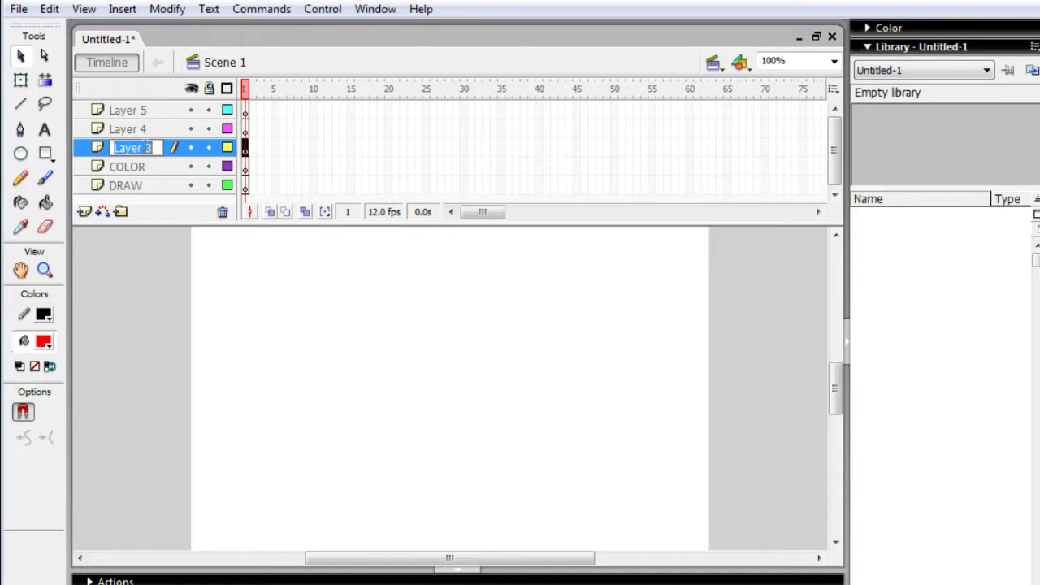
{"action": "left_click", "coordinate": [147, 148]}
{"action": "double_click", "coordinate": [147, 148]}
{"action": "type", "text": "S"}
{"action": "key", "text": "Delete"}
{"action": "type", "text": "Ha"}
{"action": "key", "text": "BackSpace"}
{"action": "type", "text": "ADING"}
{"action": "key", "text": "Return"}
- Rename Layer 4, directly above the SHADING layer, as SPFX
{"action": "double_click", "coordinate": [140, 131]}
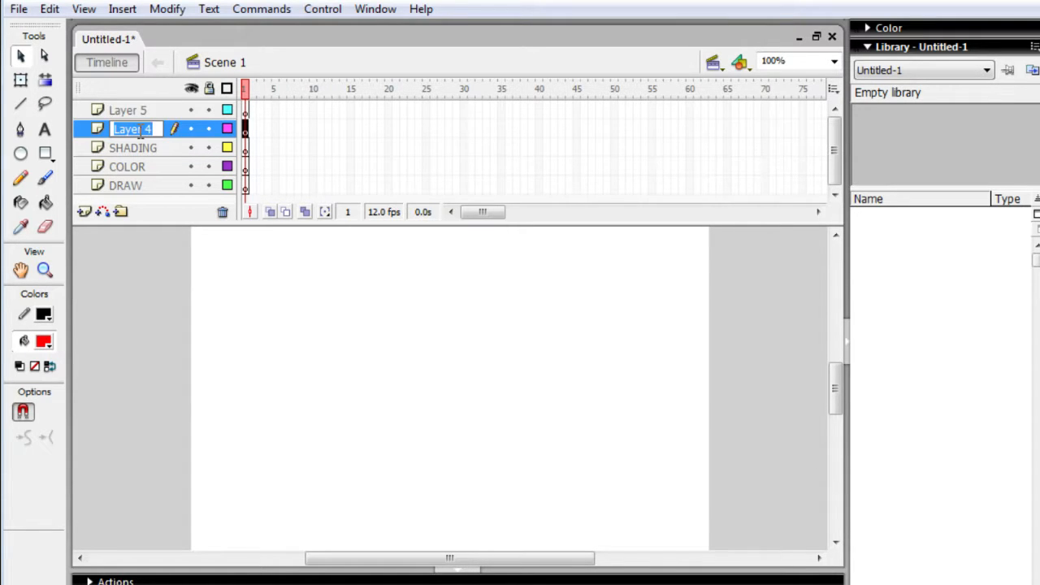
{"action": "type", "text": "SPFX"}
{"action": "key", "text": "Return"}
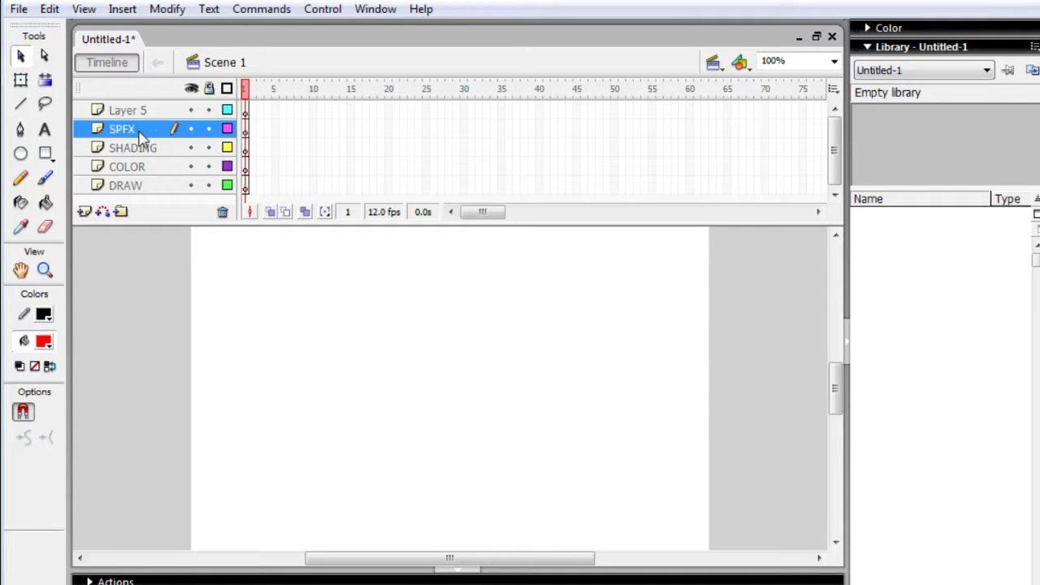
- Rename Layer 5, directly above the SPFX layer, as SOUND
{"action": "double_click", "coordinate": [151, 112]}
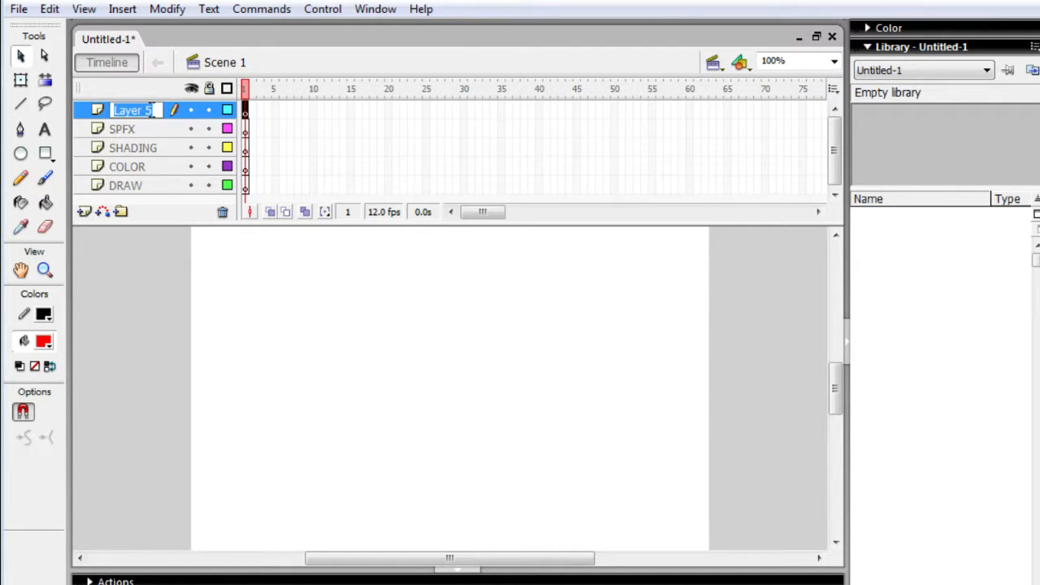
{"action": "double_click", "coordinate": [152, 110]}
{"action": "key", "text": "BackSpace"}
{"action": "key", "text": "BackSpace"}
{"action": "key", "text": "BackSpace"}
{"action": "key", "text": "BackSpace"}
{"action": "key", "text": "BackSpace"}
{"action": "key", "text": "BackSpace"}
{"action": "key", "text": "BackSpace"}
{"action": "type", "text": "SOUND"}
{"action": "key", "text": "Return"}
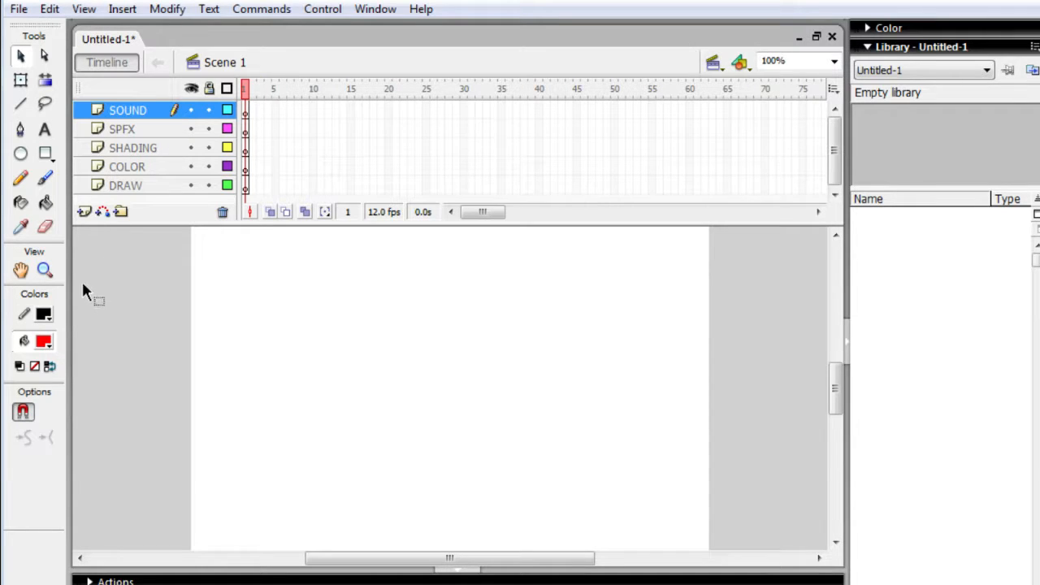
- Add a new layer above the SOUND layer and name it VCAM
{"action": "left_click", "coordinate": [84, 212]}
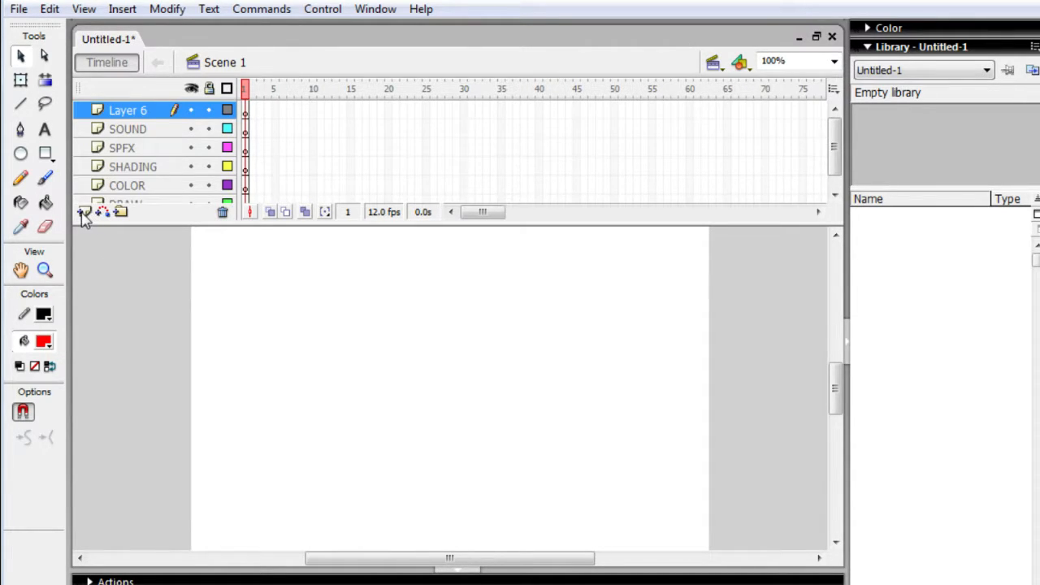
{"action": "double_click", "coordinate": [143, 110]}
{"action": "left_click", "coordinate": [146, 108]}
{"action": "key", "text": "BackSpace"}
{"action": "key", "text": "BackSpace"}
{"action": "key", "text": "BackSpace"}
{"action": "key", "text": "BackSpace"}
{"action": "key", "text": "BackSpace"}
{"action": "key", "text": "BackSpace"}
{"action": "key", "text": "BackSpace"}
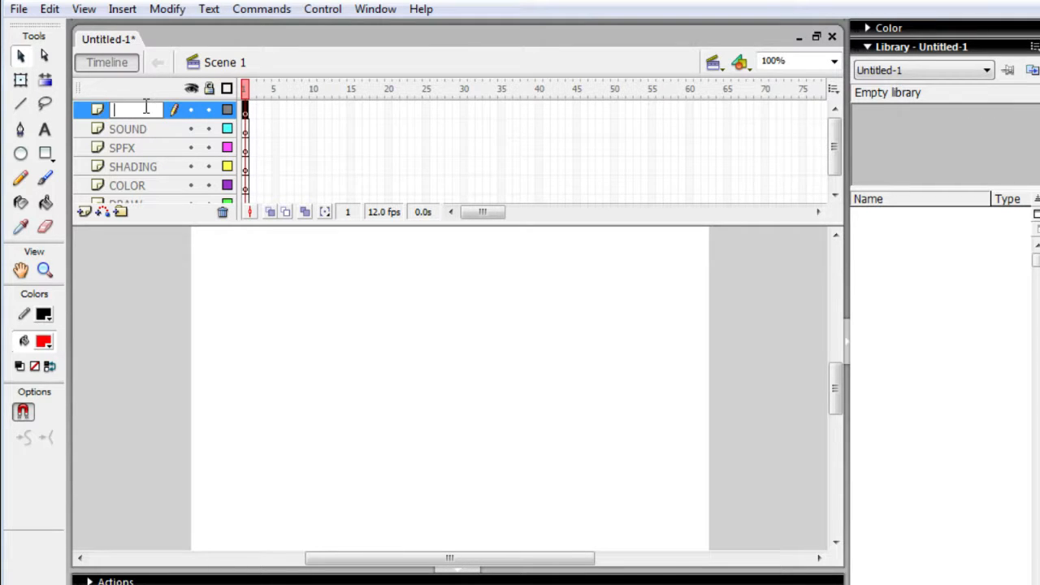
{"action": "type", "text": "VCAM"}
{"action": "key", "text": "Return"}
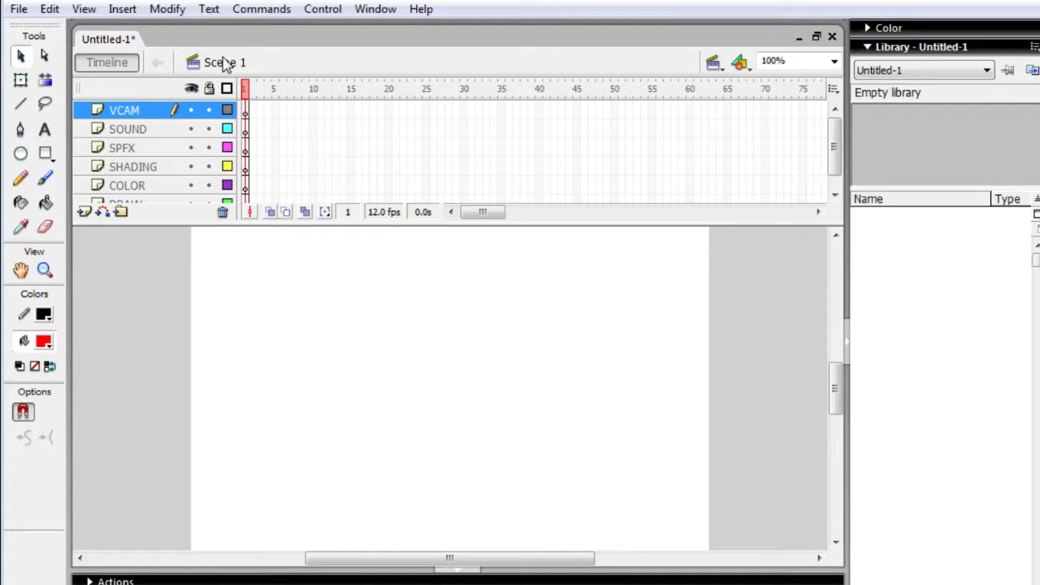
- Lock the SOUND, SPFX, SHADING, COLOR and DRAW layers, leaving only VCAM editable
{"action": "left_click", "coordinate": [209, 128]}
{"action": "left_click", "coordinate": [209, 147]}
{"action": "left_click", "coordinate": [209, 166]}
{"action": "left_click", "coordinate": [209, 186]}
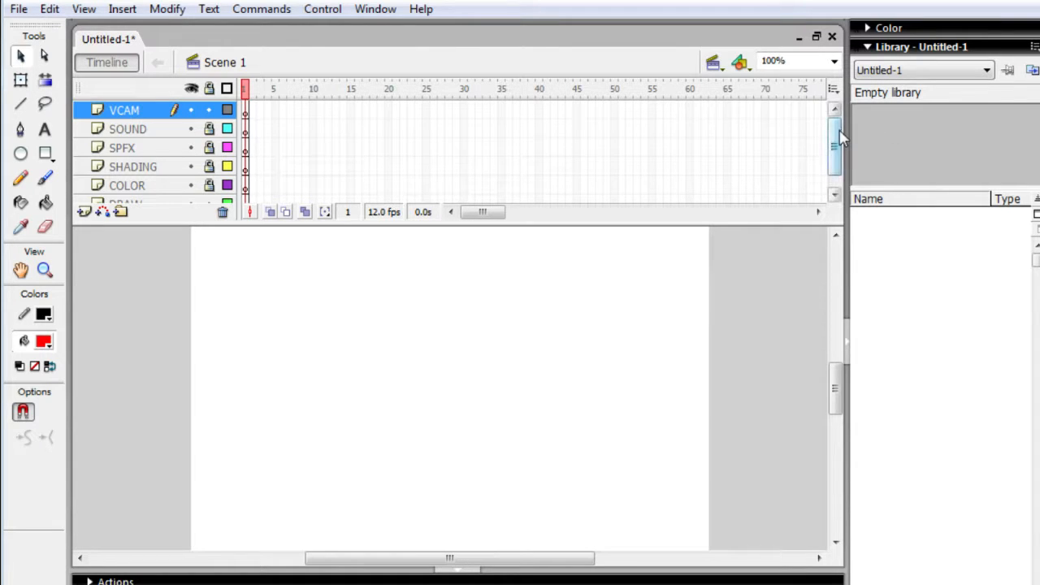
{"action": "left_click", "coordinate": [837, 196]}
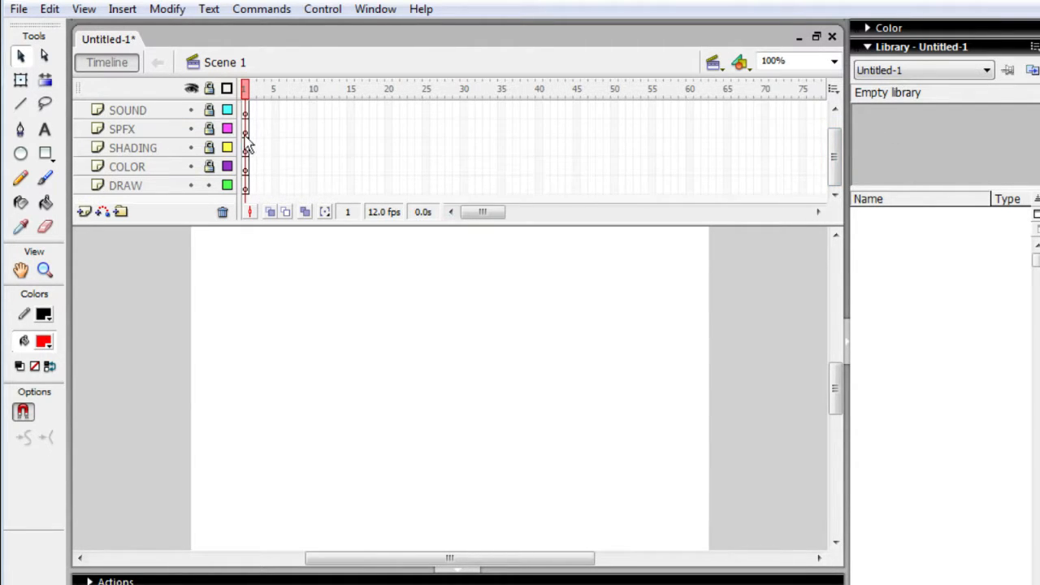
{"action": "left_click", "coordinate": [209, 185]}
{"action": "left_click_drag", "start_coordinate": [835, 177], "coordinate": [834, 161]}
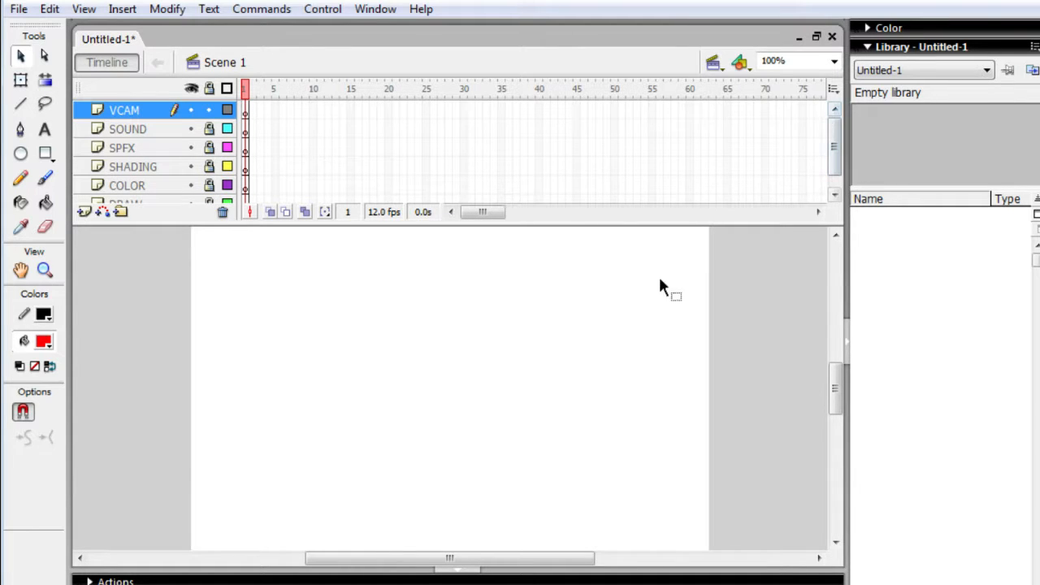
- Open the V-CAM file from the Macromedia Flash 8 folder on the removable disk using Windows Explorer
{"action": "key", "text": "ctrl+F3"}
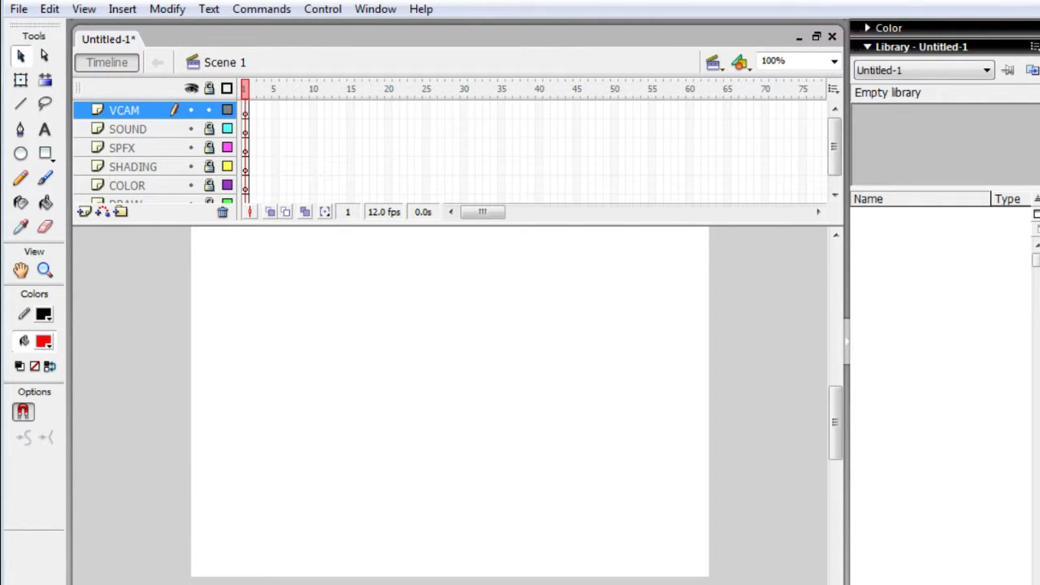
{"action": "left_click", "coordinate": [423, 512]}
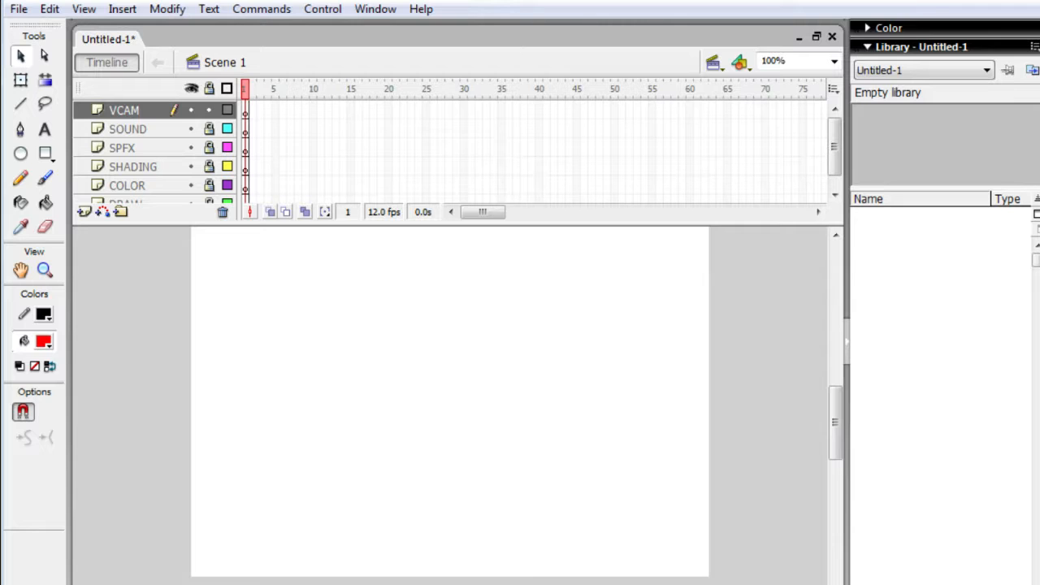
{"action": "key", "text": "super+e"}
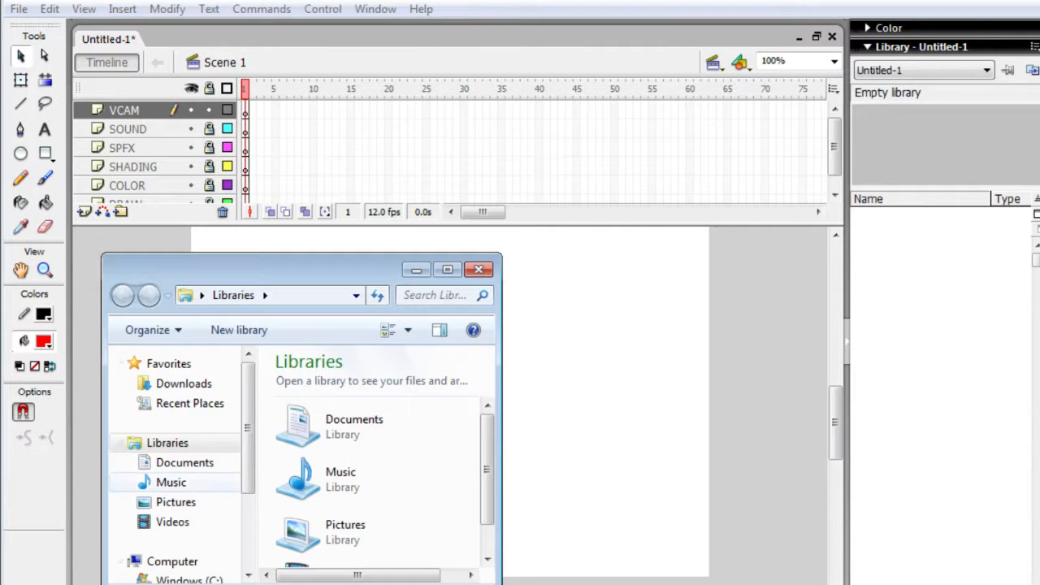
{"action": "scroll", "coordinate": [175, 493], "scroll_direction": "down", "scroll_amount": 2}
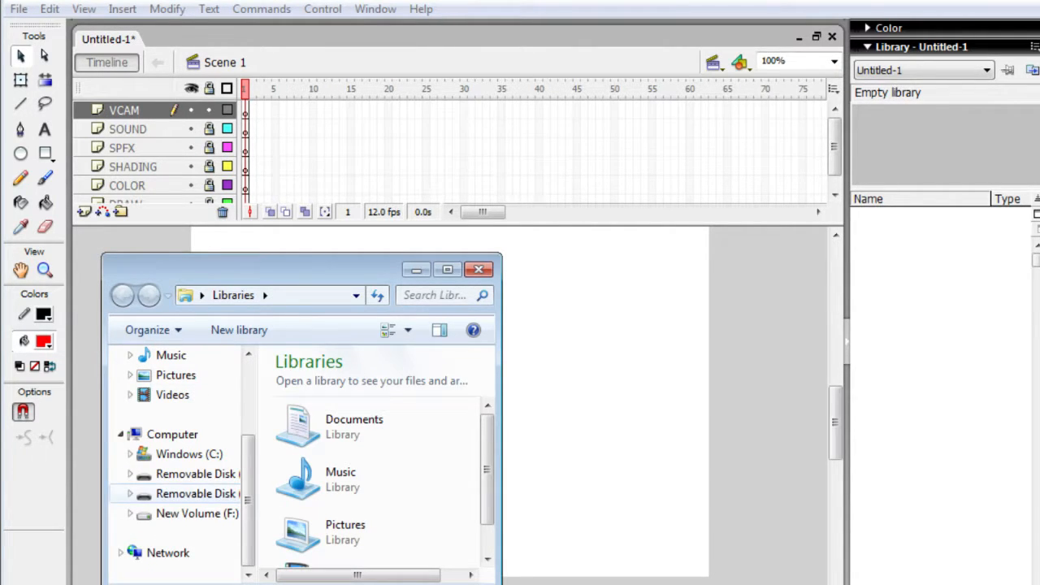
{"action": "left_click", "coordinate": [195, 494]}
{"action": "scroll", "coordinate": [341, 520], "scroll_direction": "down", "scroll_amount": 1}
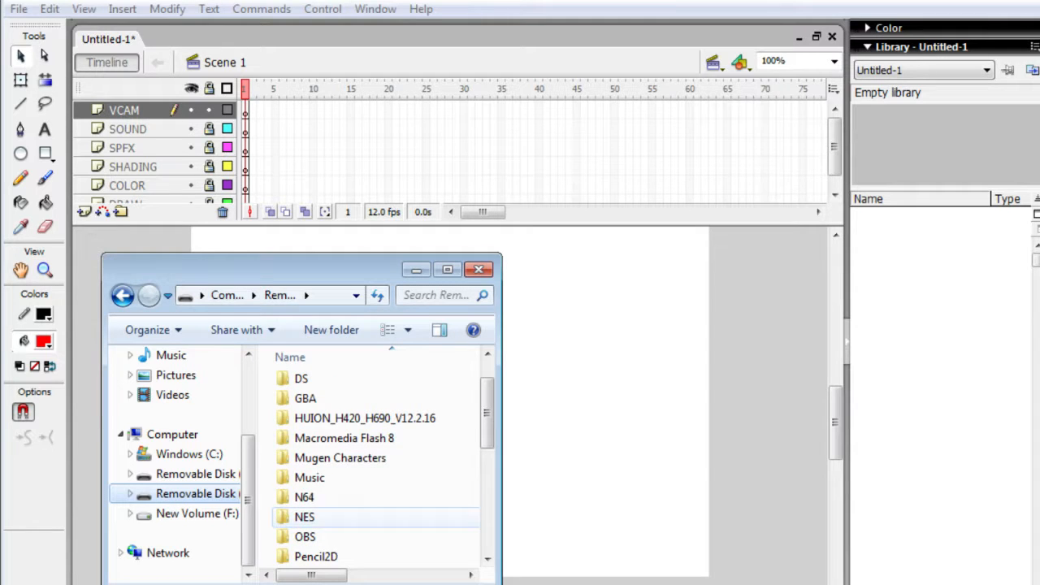
{"action": "left_click", "coordinate": [345, 438]}
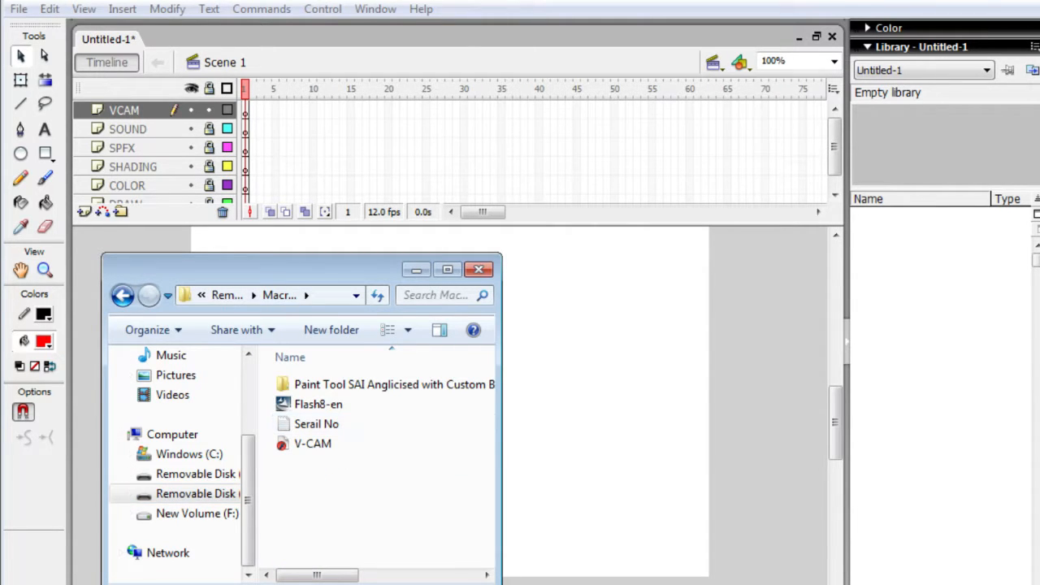
{"action": "double_click", "coordinate": [312, 444]}
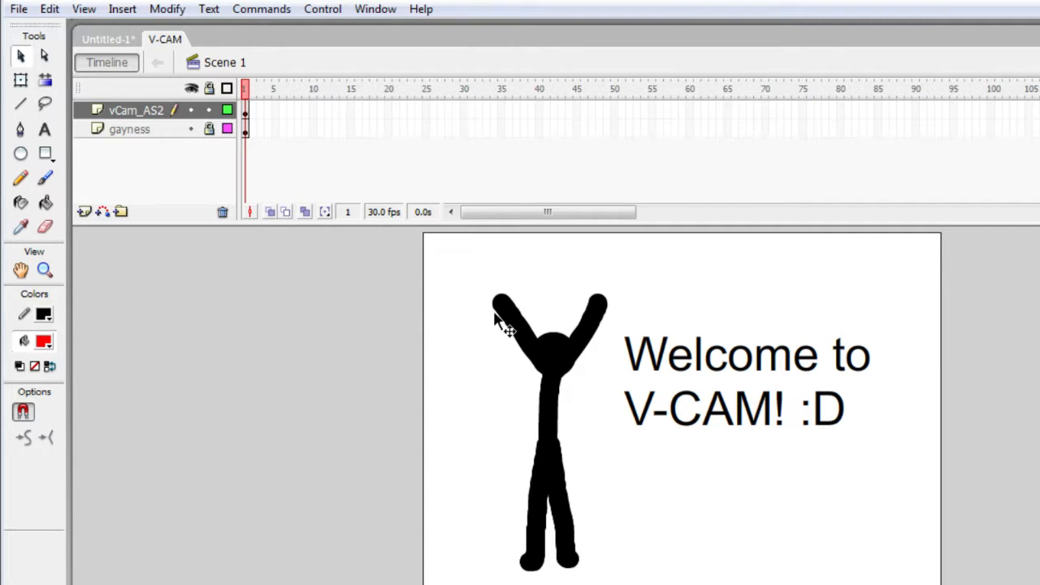
- Copy the virtual camera instance from the V-CAM stage and paste it onto the VCAM layer of Untitled-1
{"action": "key", "text": "q"}
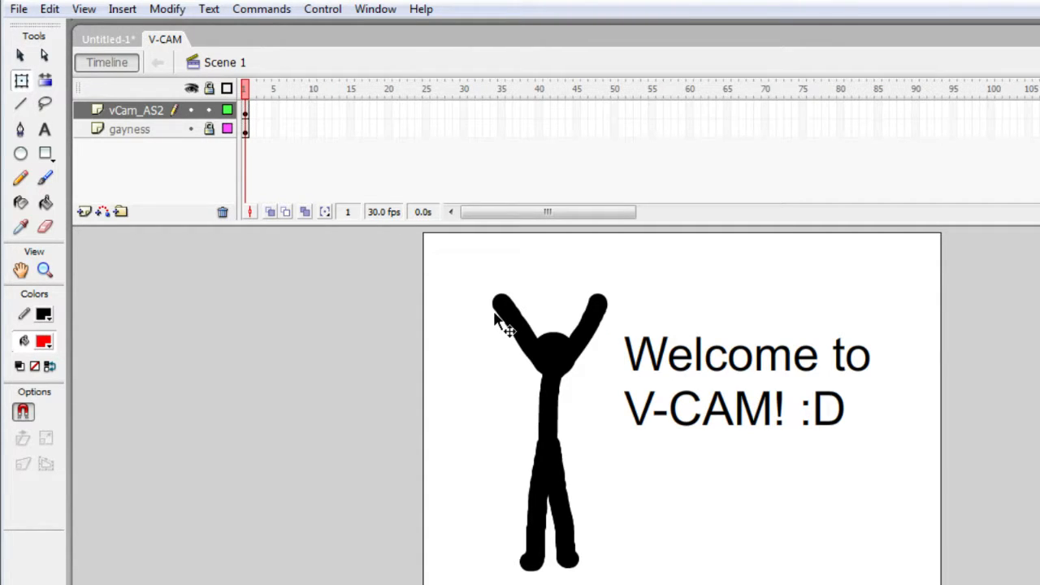
{"action": "left_click", "coordinate": [497, 319]}
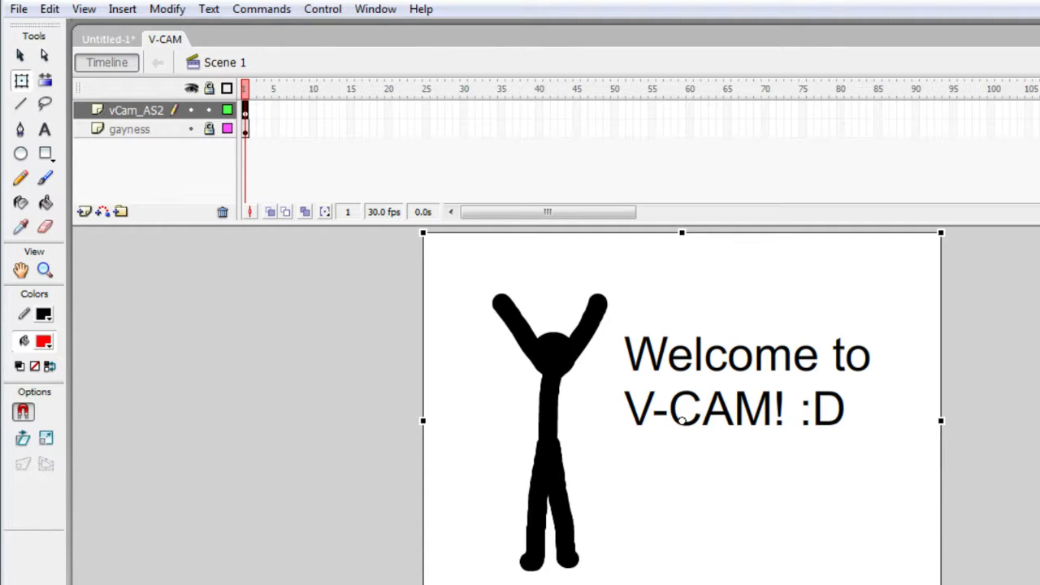
{"action": "key", "text": "ctrl+l"}
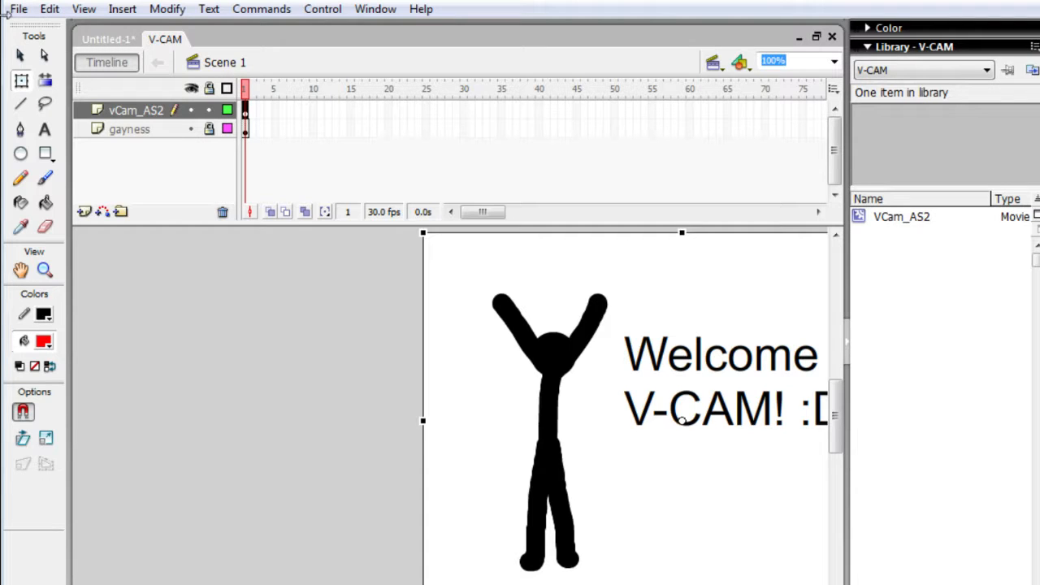
{"action": "left_click", "coordinate": [103, 39]}
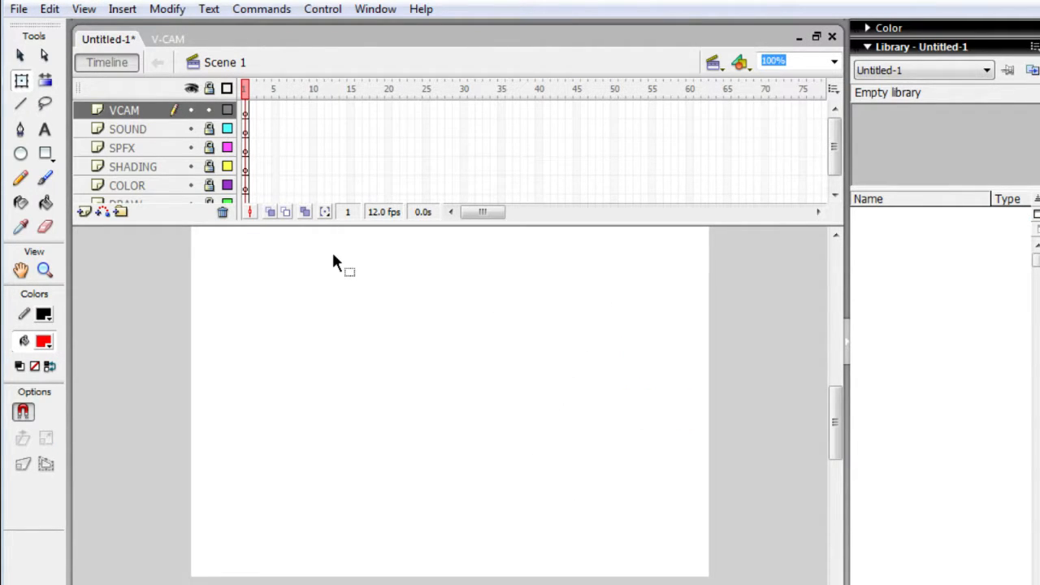
{"action": "left_click_drag", "start_coordinate": [333, 257], "coordinate": [334, 258]}
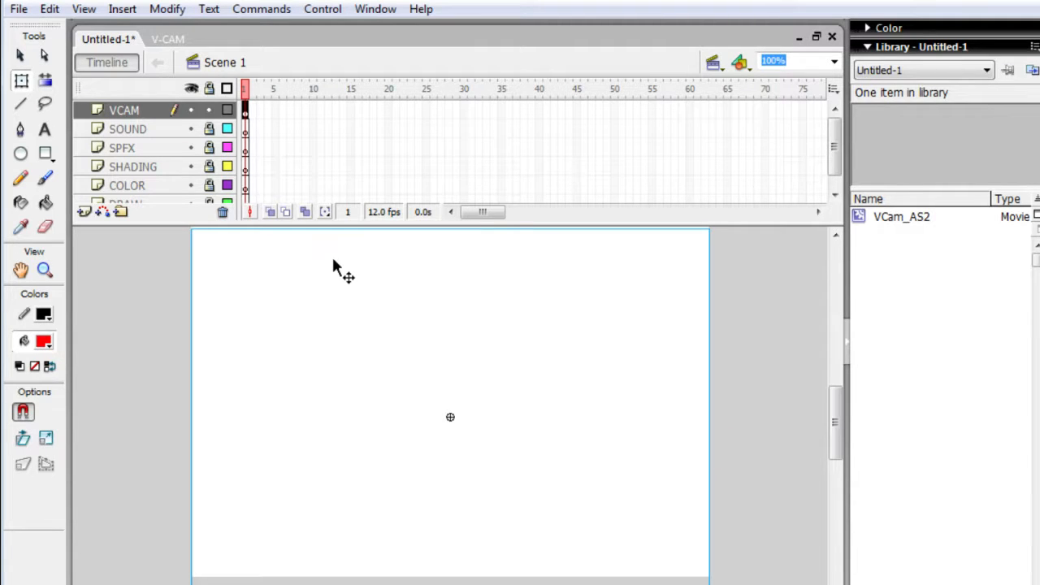
- Lock the VCAM layer to compare the camera frame with the stage, and unlock the layer again
{"action": "left_click", "coordinate": [209, 110]}
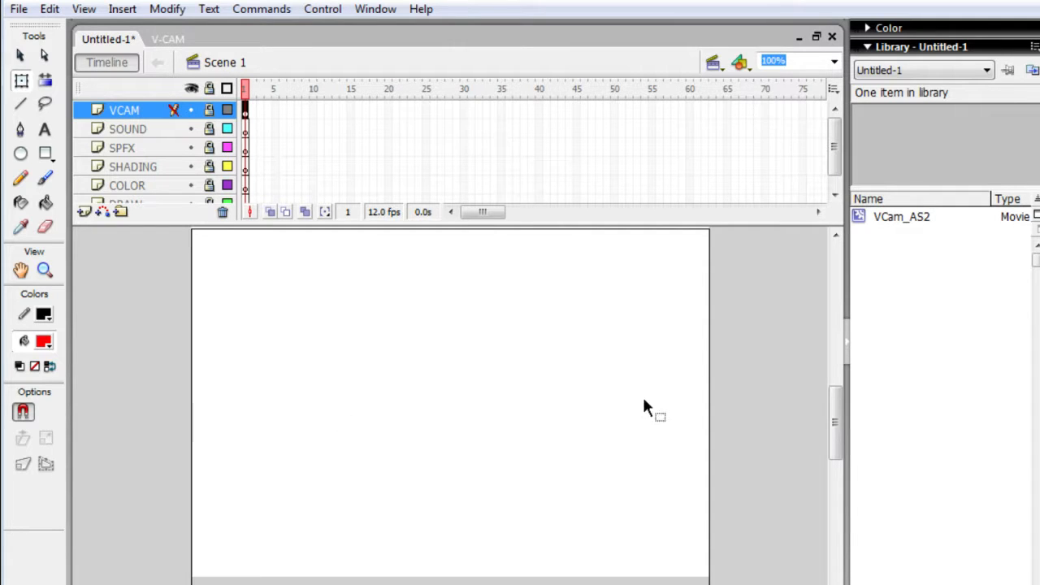
{"action": "scroll", "coordinate": [842, 429], "scroll_direction": "up", "scroll_amount": 2}
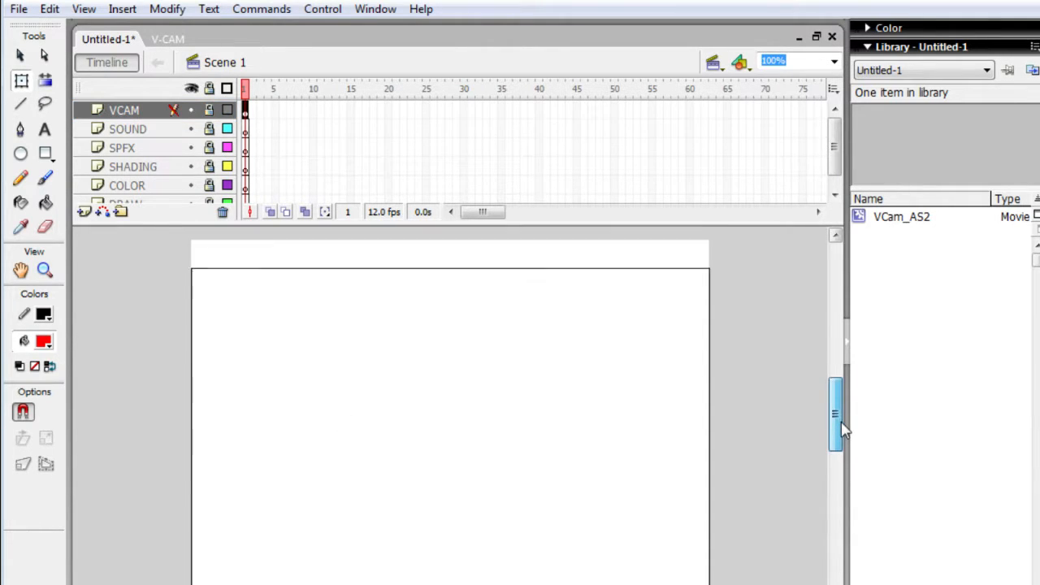
{"action": "scroll", "coordinate": [842, 429], "scroll_direction": "up", "scroll_amount": 1}
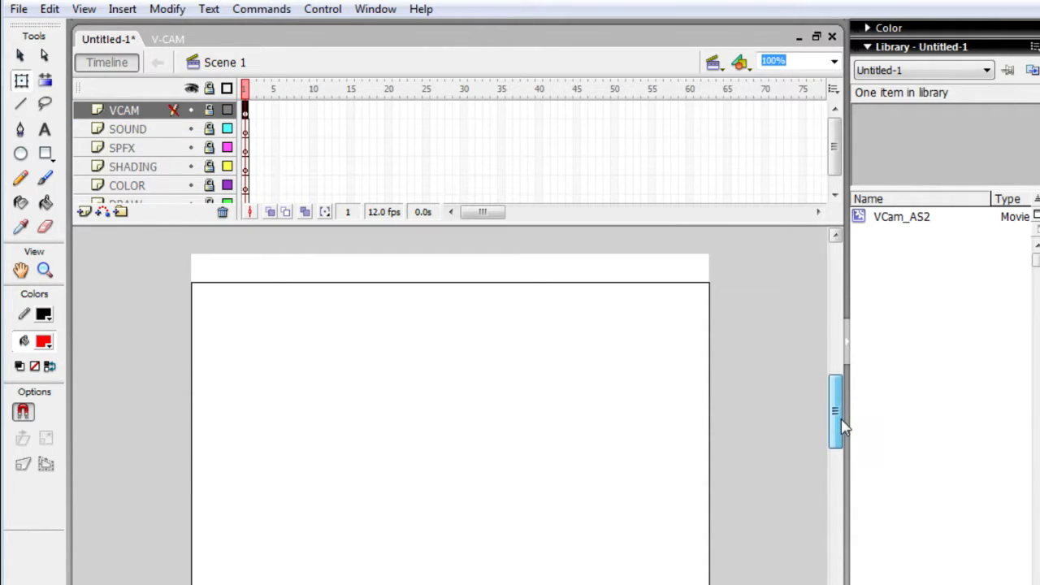
{"action": "left_click", "coordinate": [601, 355]}
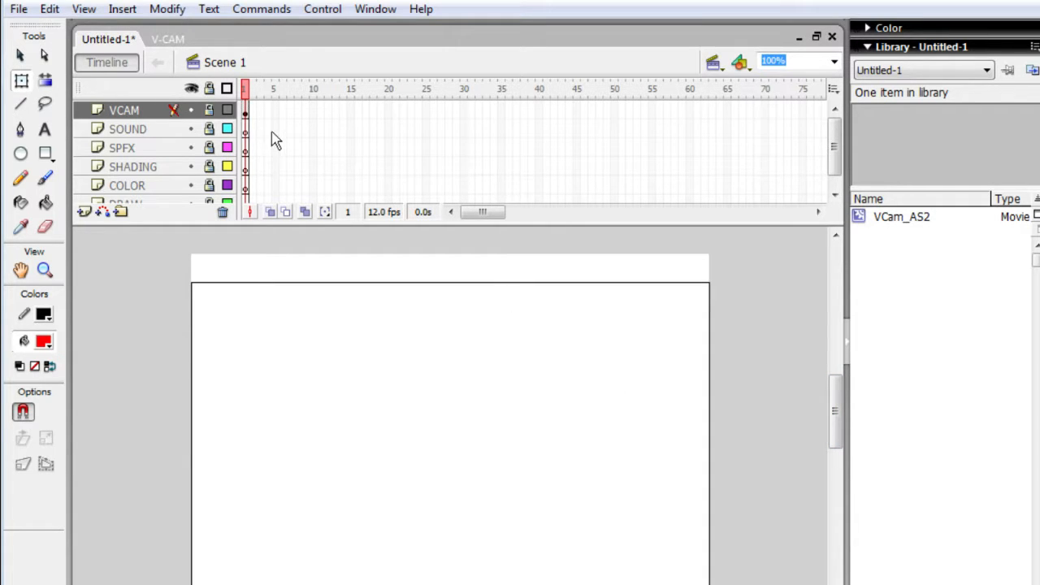
{"action": "left_click", "coordinate": [209, 109]}
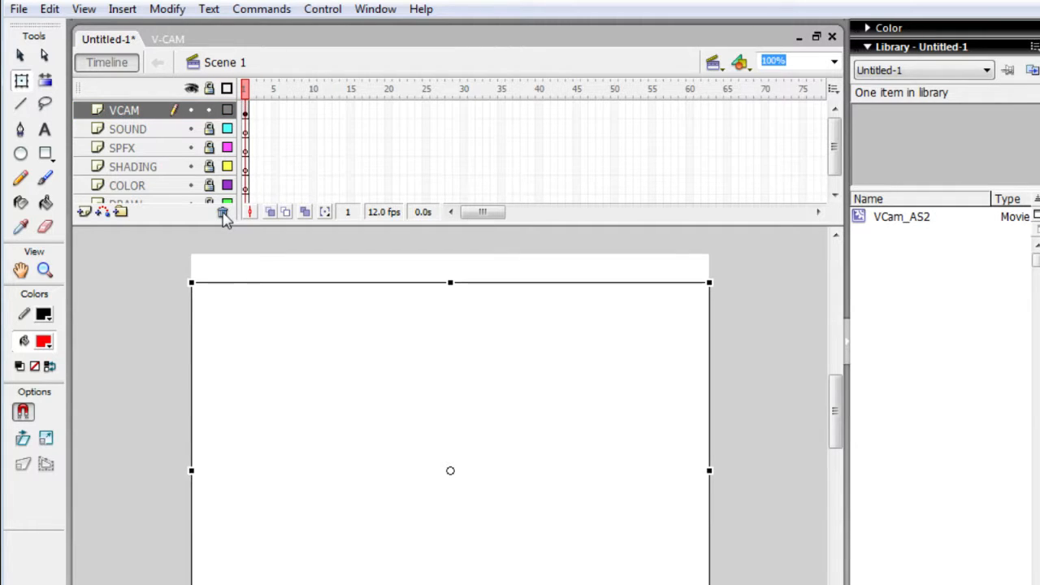
- Nudge the virtual camera frame up until its upper edge aligns with the stage's upper edge, and lock the VCAM layer
{"action": "key", "text": "Up"}
{"action": "key", "text": "Up"}
{"action": "key", "text": "Up"}
{"action": "key", "text": "Up"}
{"action": "key", "text": "Up"}
{"action": "key", "text": "Up"}
{"action": "key", "text": "Up"}
{"action": "key", "text": "Up"}
{"action": "key", "text": "Up"}
{"action": "key", "text": "Up"}
{"action": "key", "text": "Up"}
{"action": "key", "text": "Up"}
{"action": "key", "text": "Up"}
{"action": "key", "text": "Up"}
{"action": "key", "text": "Up"}
{"action": "key", "text": "Up"}
{"action": "key", "text": "Up"}
{"action": "key", "text": "Up"}
{"action": "key", "text": "Up"}
{"action": "key", "text": "Up"}
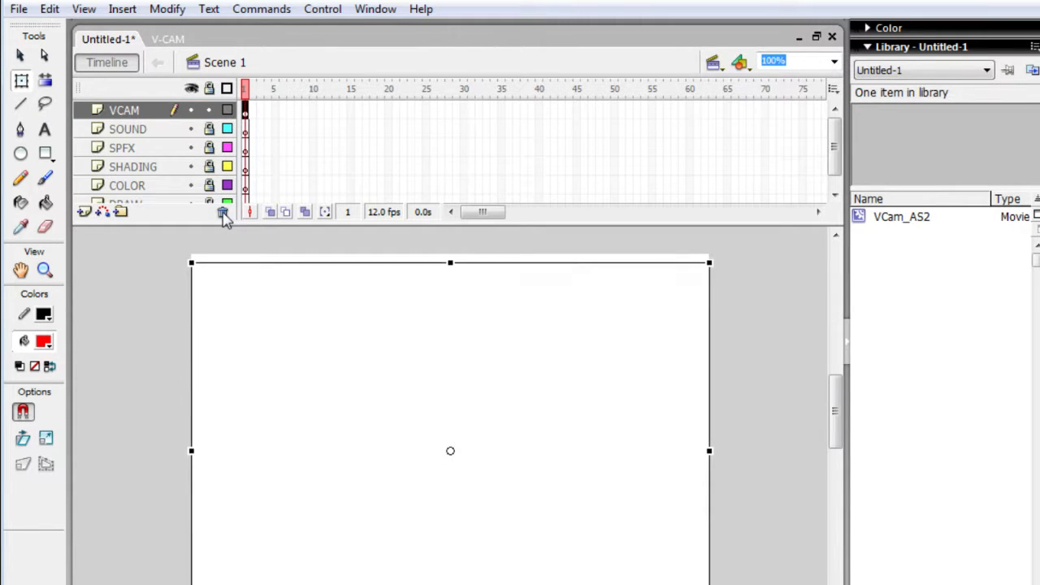
{"action": "key", "text": "Up"}
{"action": "key", "text": "Up"}
{"action": "key", "text": "Up"}
{"action": "key", "text": "Up"}
{"action": "key", "text": "Up"}
{"action": "key", "text": "Up"}
{"action": "key", "text": "Up"}
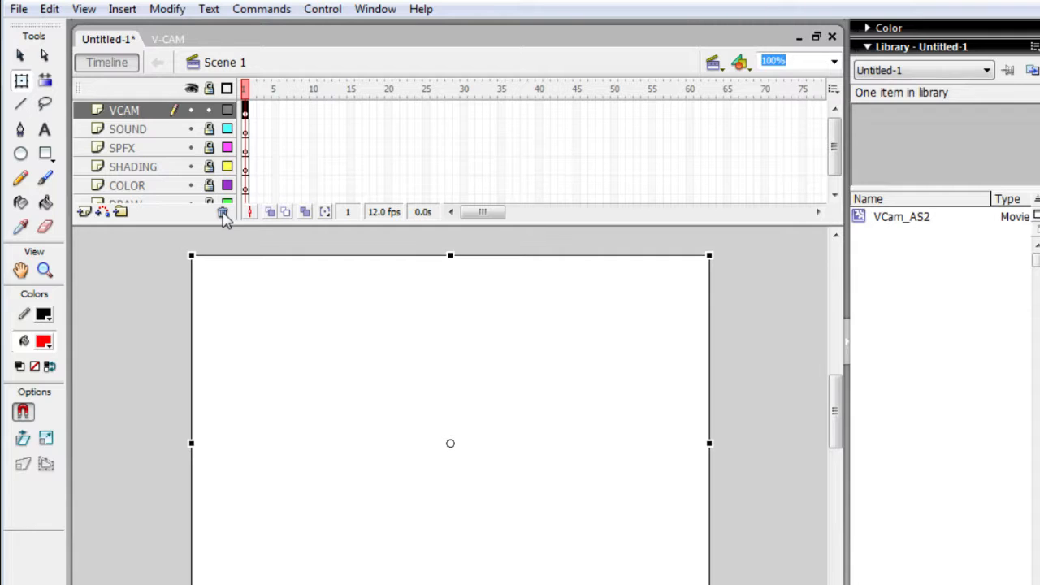
{"action": "key", "text": "Up"}
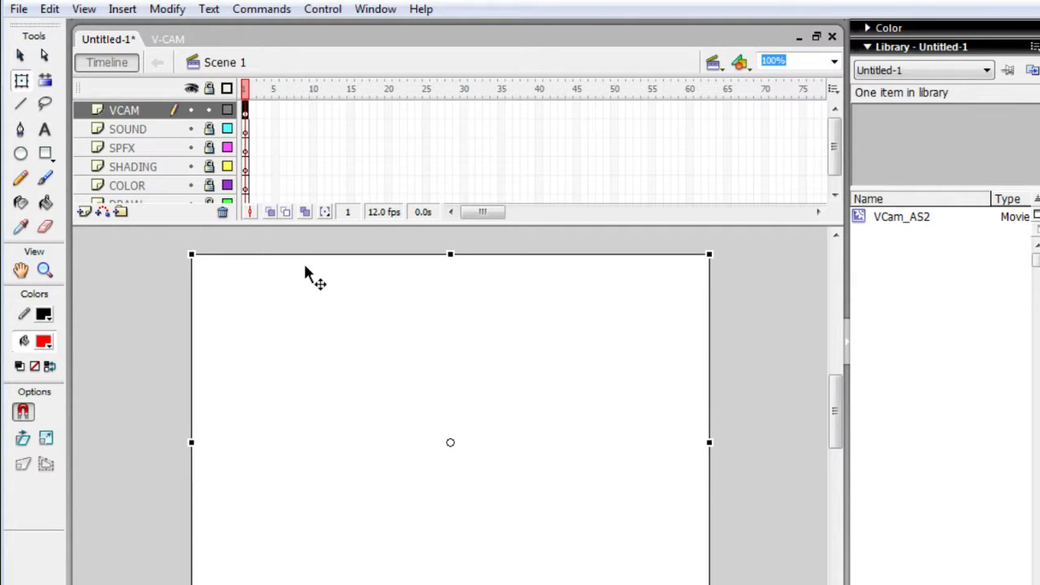
{"action": "left_click", "coordinate": [209, 110]}
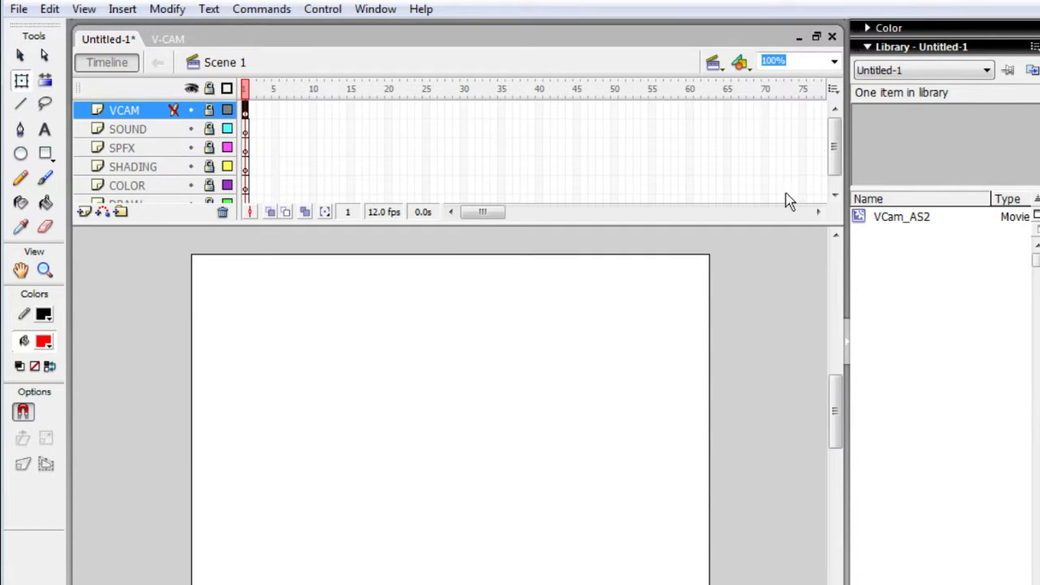
- Add a new layer above VCAM and name it BACKGROUND
{"action": "scroll", "coordinate": [839, 163], "scroll_direction": "down", "scroll_amount": 1}
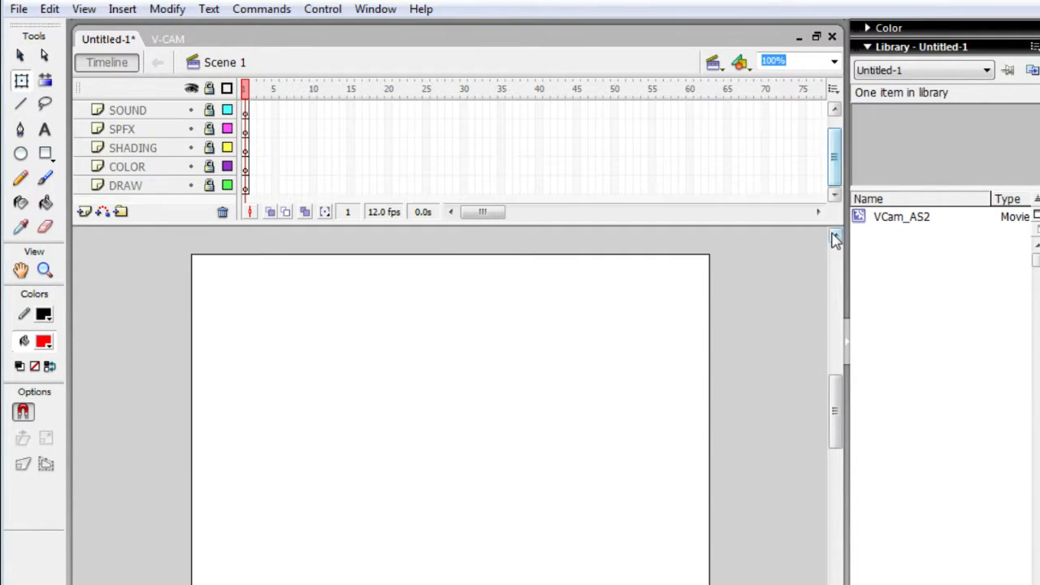
{"action": "left_click", "coordinate": [208, 186]}
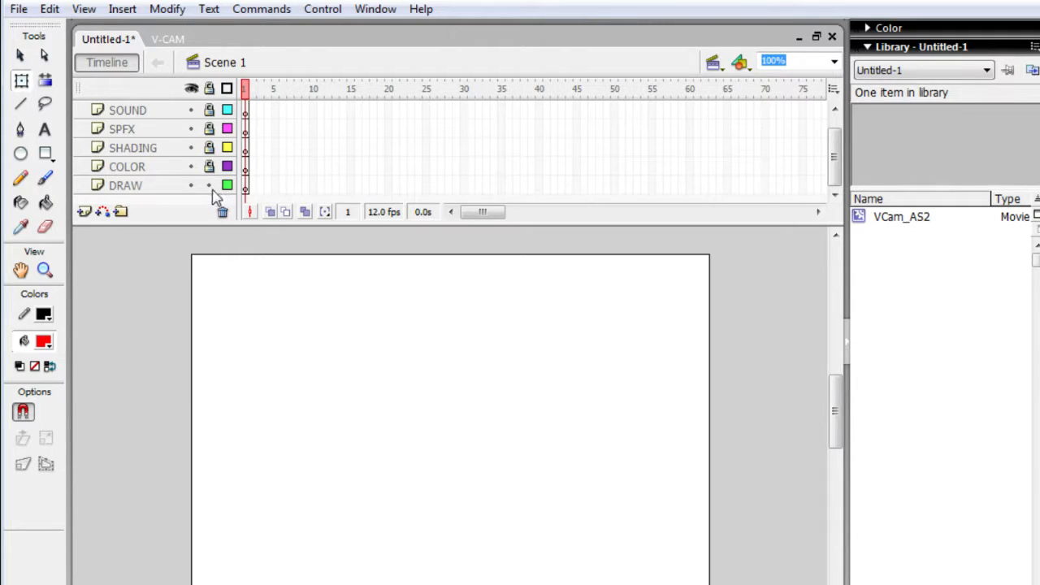
{"action": "left_click", "coordinate": [209, 186]}
{"action": "left_click", "coordinate": [84, 212]}
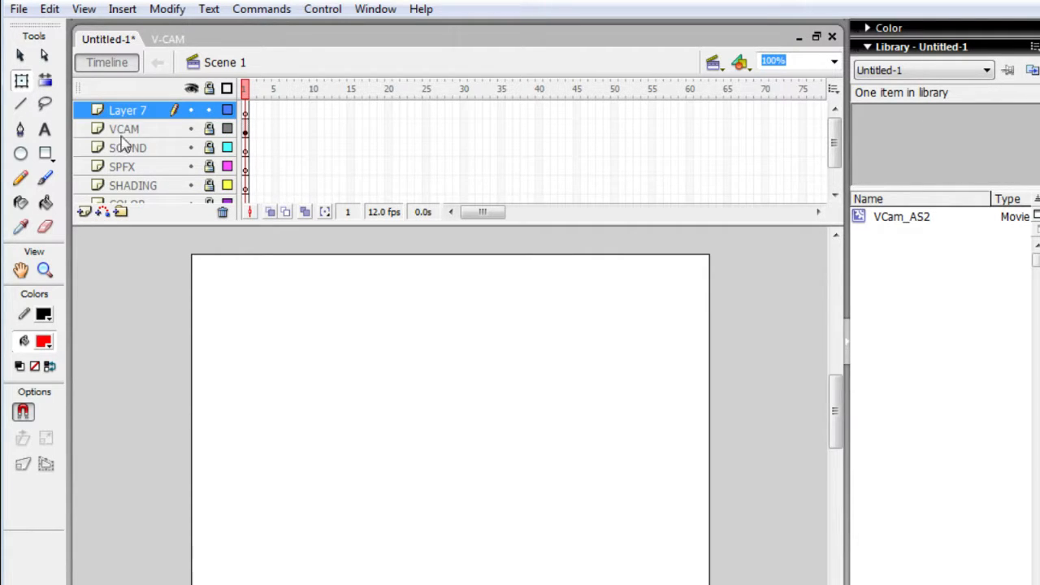
{"action": "double_click", "coordinate": [136, 109]}
{"action": "double_click", "coordinate": [138, 109]}
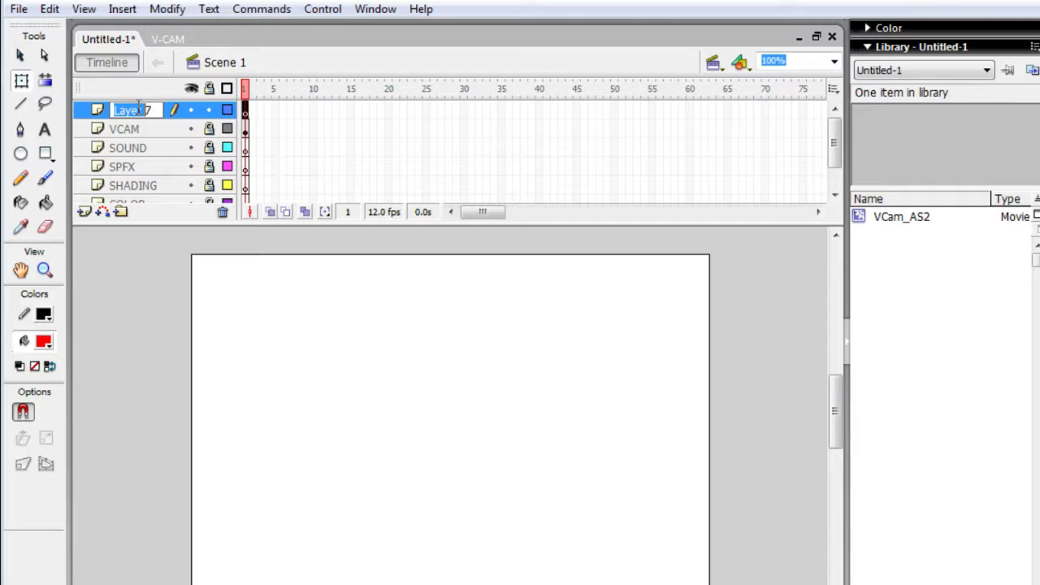
{"action": "left_click", "coordinate": [142, 109]}
{"action": "key", "text": "BackSpace"}
{"action": "key", "text": "BackSpace"}
{"action": "key", "text": "BackSpace"}
{"action": "key", "text": "BackSpace"}
{"action": "key", "text": "BackSpace"}
{"action": "key", "text": "BackSpace"}
{"action": "type", "text": "BA"}
{"action": "type", "text": "C"}
{"action": "type", "text": "KGROUND"}
{"action": "key", "text": "Return"}
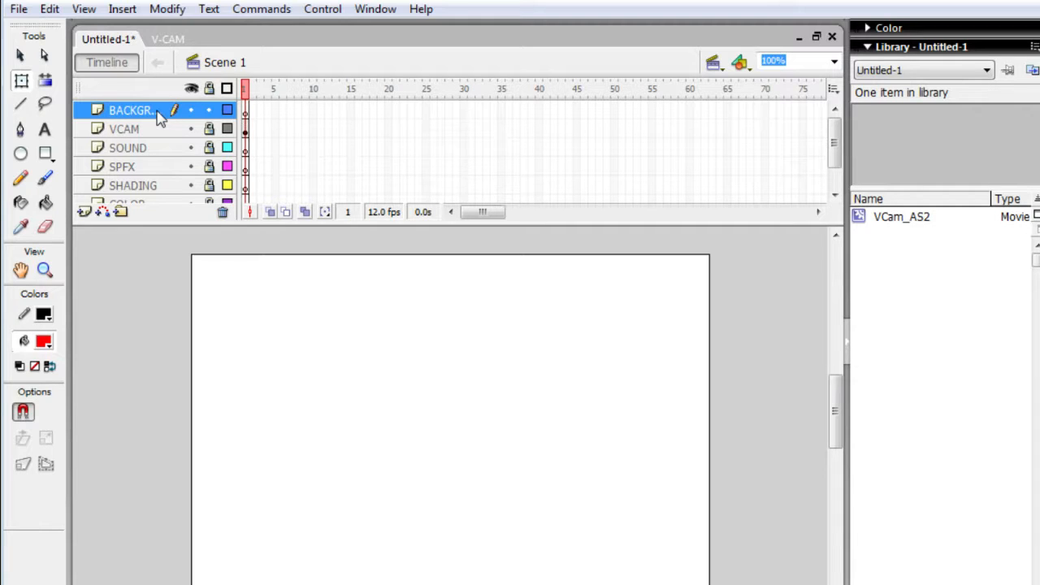
- Rename the BACKGROUND layer to BCKGND and move it below DRAW, to the end of the layer stack
{"action": "double_click", "coordinate": [147, 119]}
{"action": "type", "text": "BCKG"}
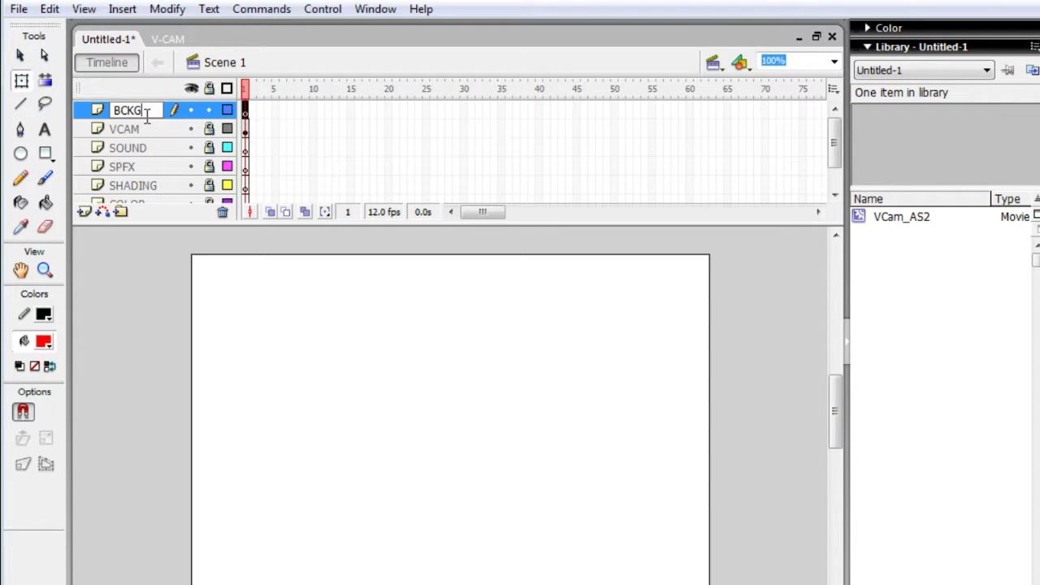
{"action": "type", "text": "ND"}
{"action": "key", "text": "Return"}
{"action": "left_click_drag", "start_coordinate": [147, 112], "coordinate": [139, 281]}
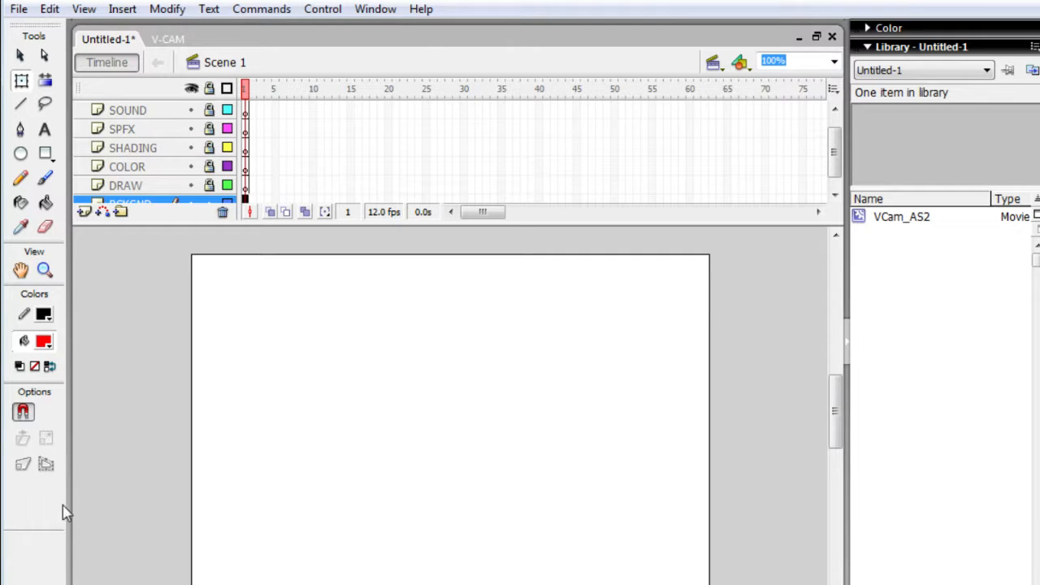
- Set the fill color to black
{"action": "left_click", "coordinate": [46, 342]}
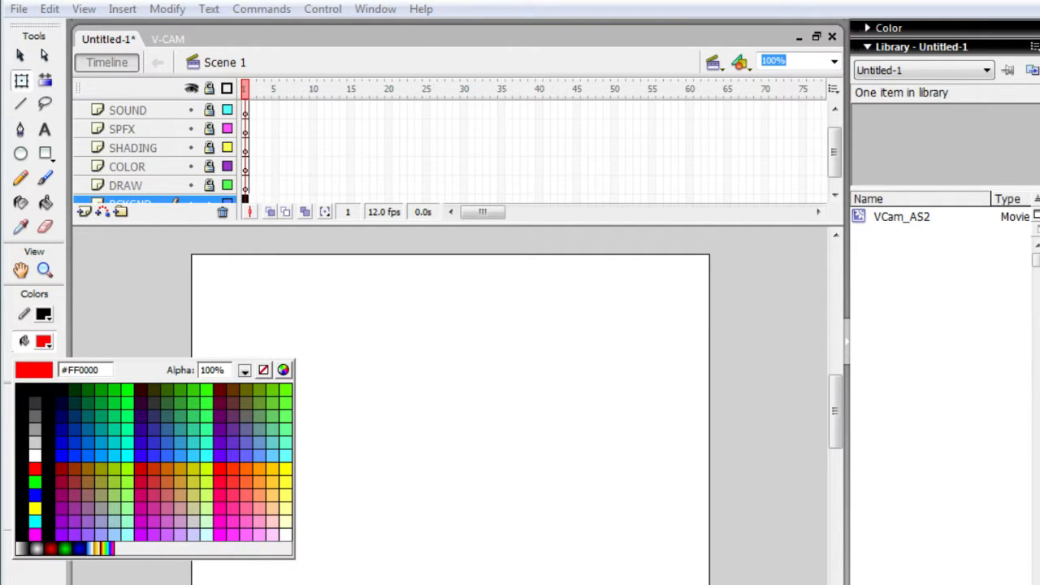
{"action": "left_click", "coordinate": [35, 390]}
{"action": "key", "text": "alt+Tab"}
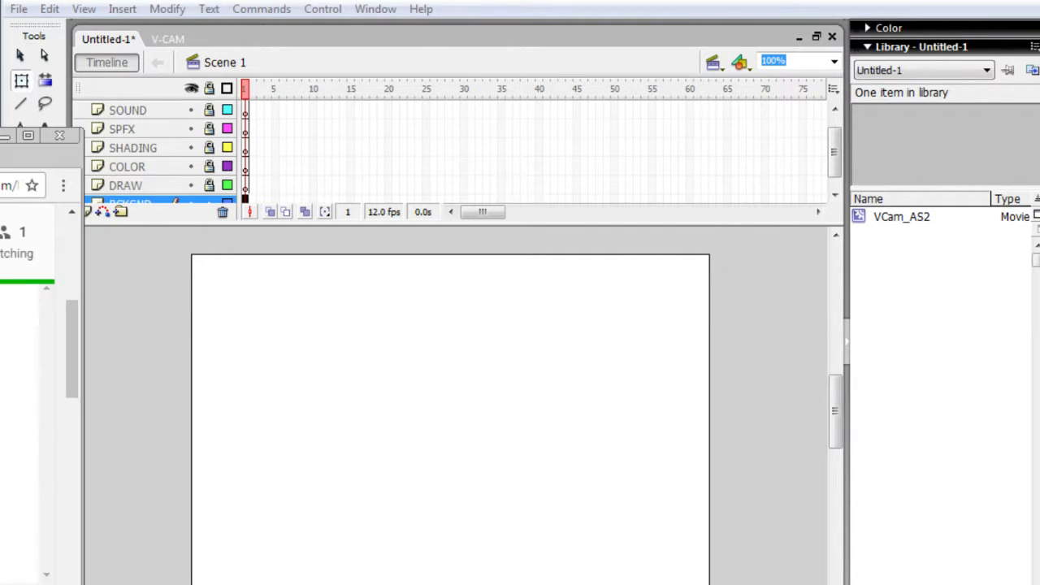
{"action": "left_click", "coordinate": [103, 327]}
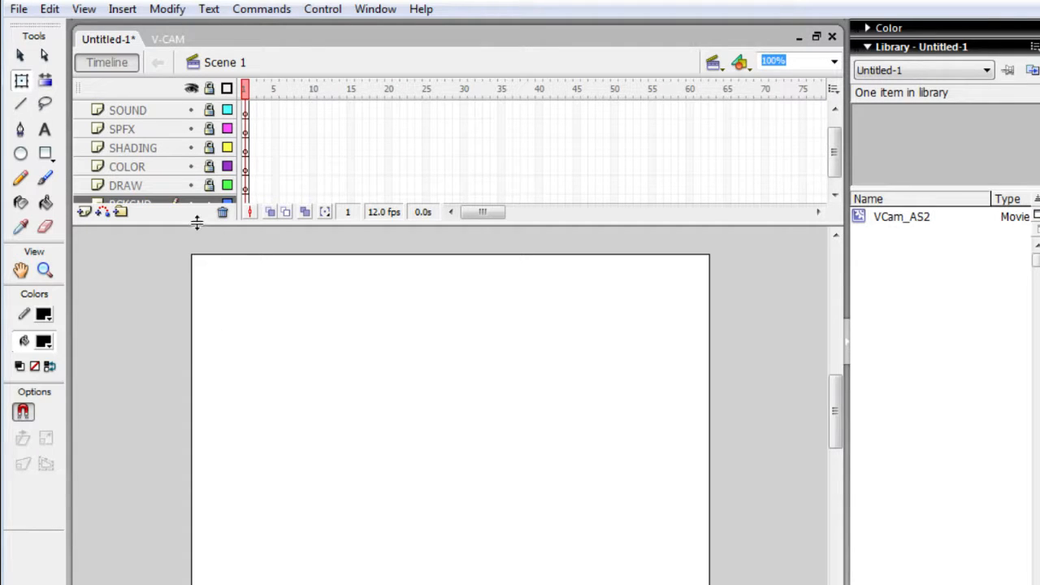
- Try to paint with the Brush on the locked COLOR layer, and decline to unlock it
{"action": "scroll", "coordinate": [200, 166], "scroll_direction": "down", "scroll_amount": 1}
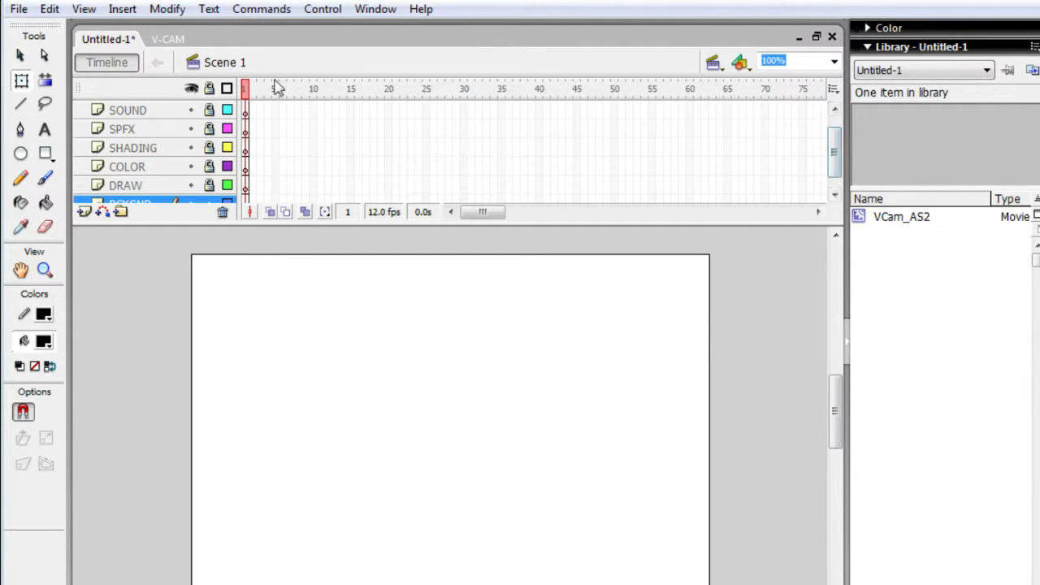
{"action": "left_click", "coordinate": [166, 165]}
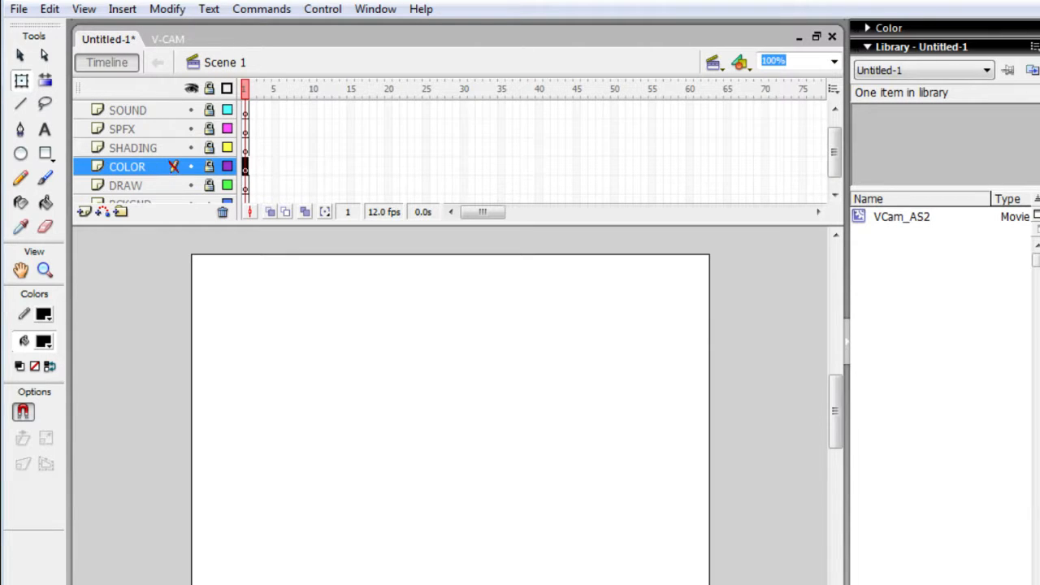
{"action": "key", "text": "b"}
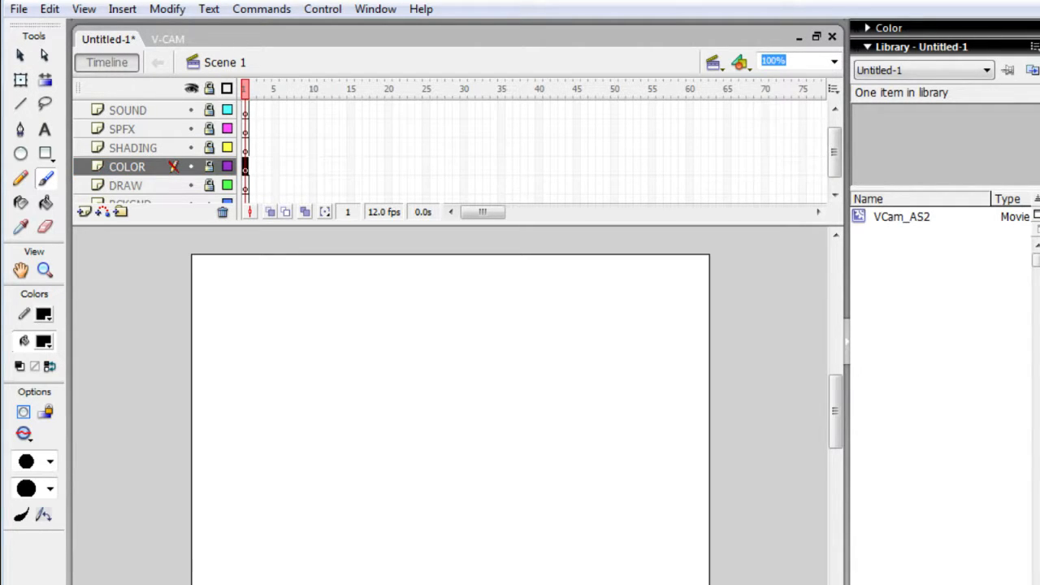
{"action": "left_click", "coordinate": [315, 355]}
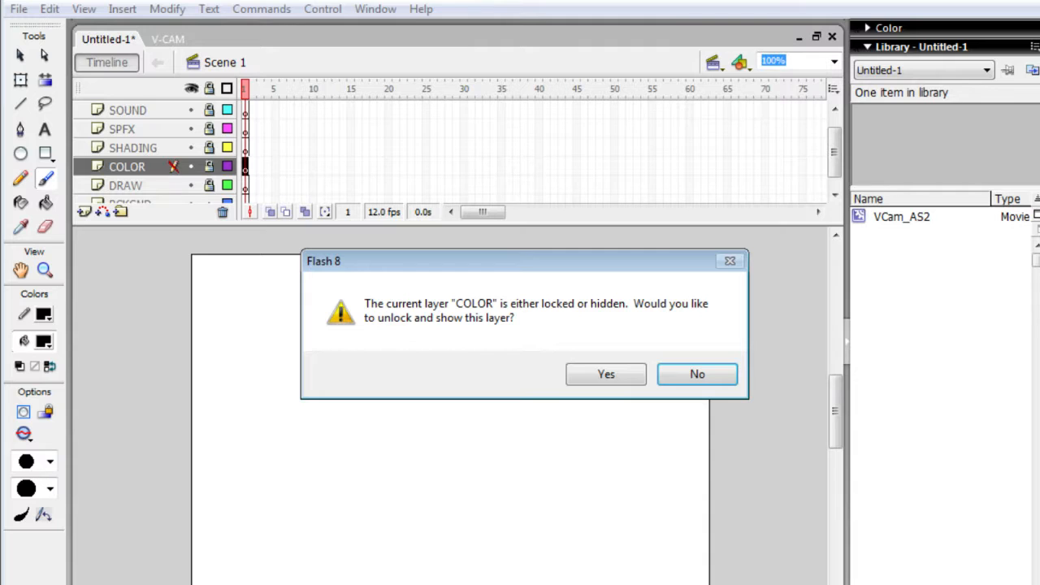
{"action": "left_click", "coordinate": [697, 374]}
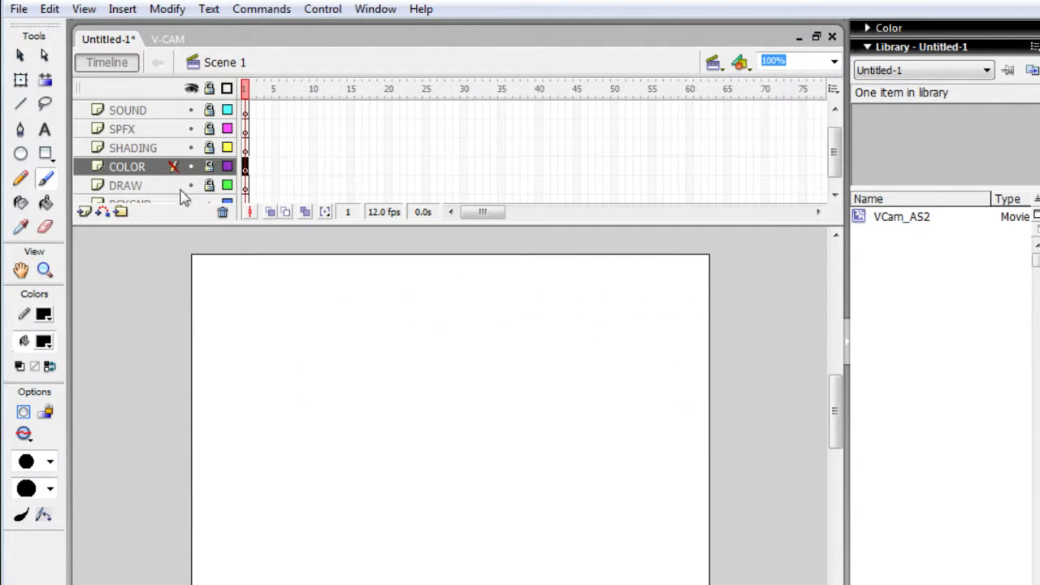
- Unlock the DRAW layer and lock it again
{"action": "left_click", "coordinate": [140, 185]}
{"action": "left_click", "coordinate": [208, 186]}
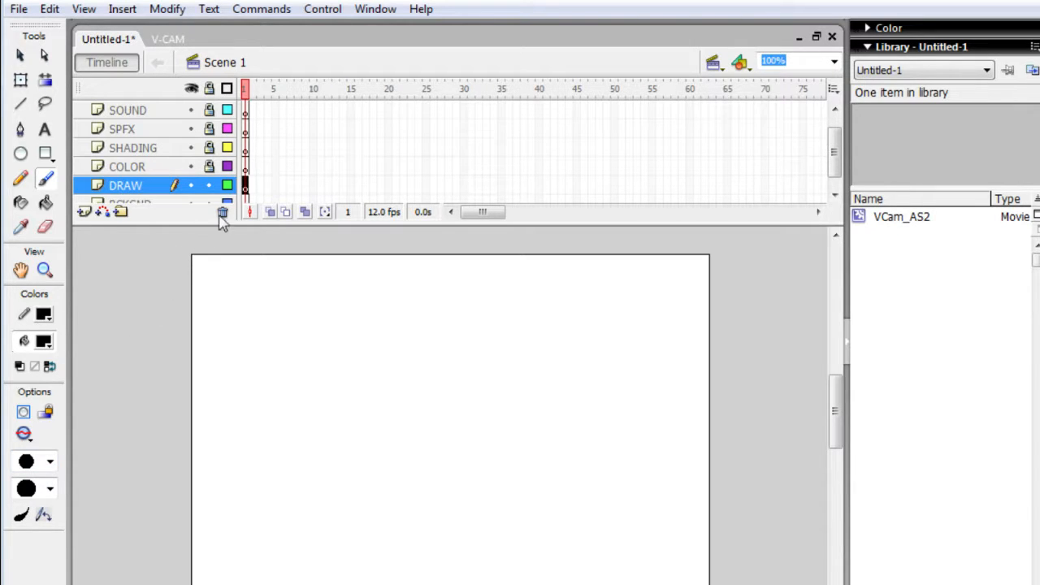
{"action": "left_click", "coordinate": [209, 186]}
{"action": "left_click_drag", "start_coordinate": [818, 172], "coordinate": [830, 173]}
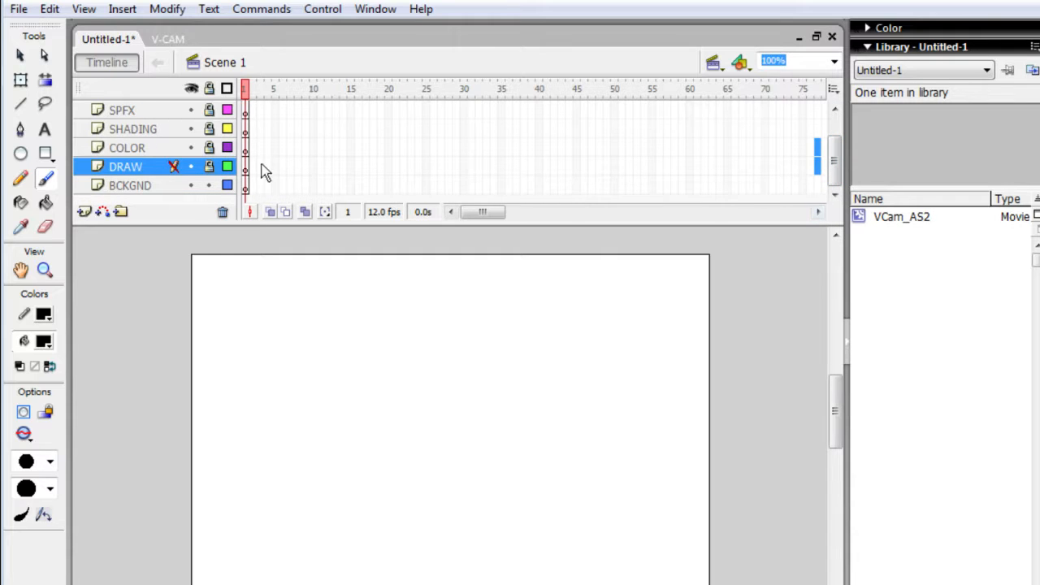
- Make BCKGND the active layer and set the Brush to its smallest size
{"action": "left_click", "coordinate": [160, 187]}
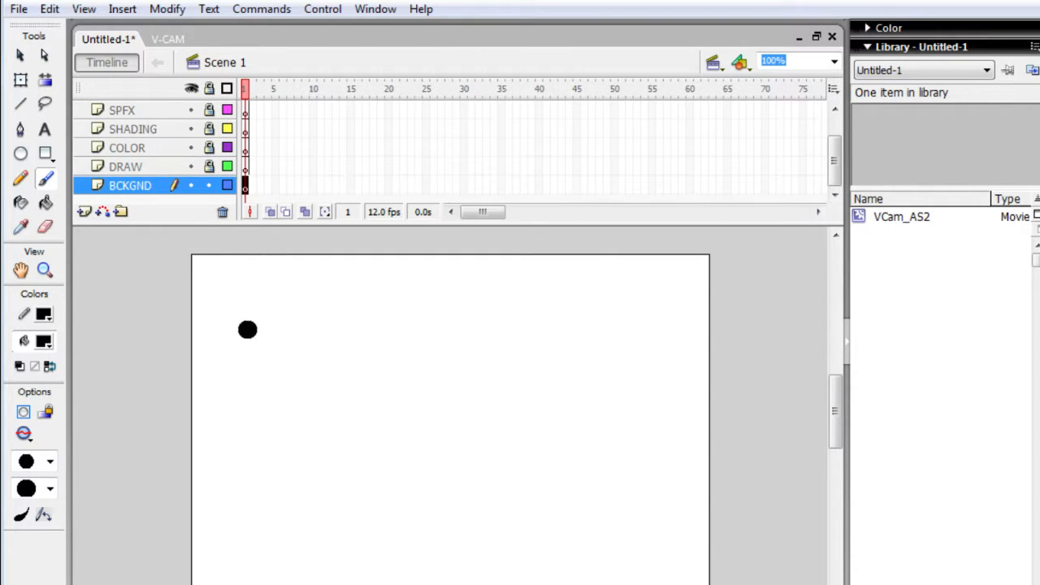
{"action": "left_click", "coordinate": [49, 461]}
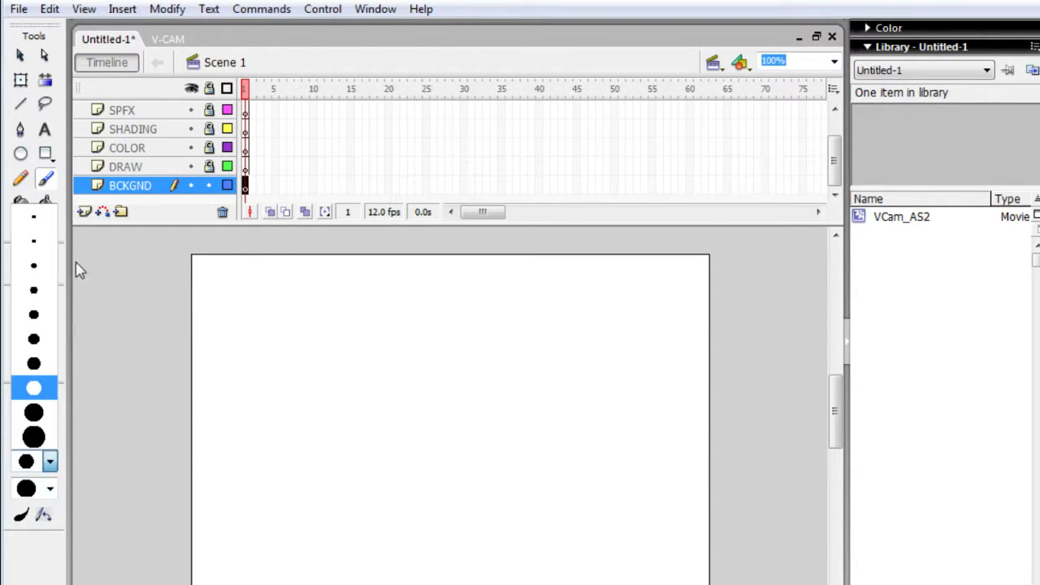
{"action": "left_click", "coordinate": [55, 216]}
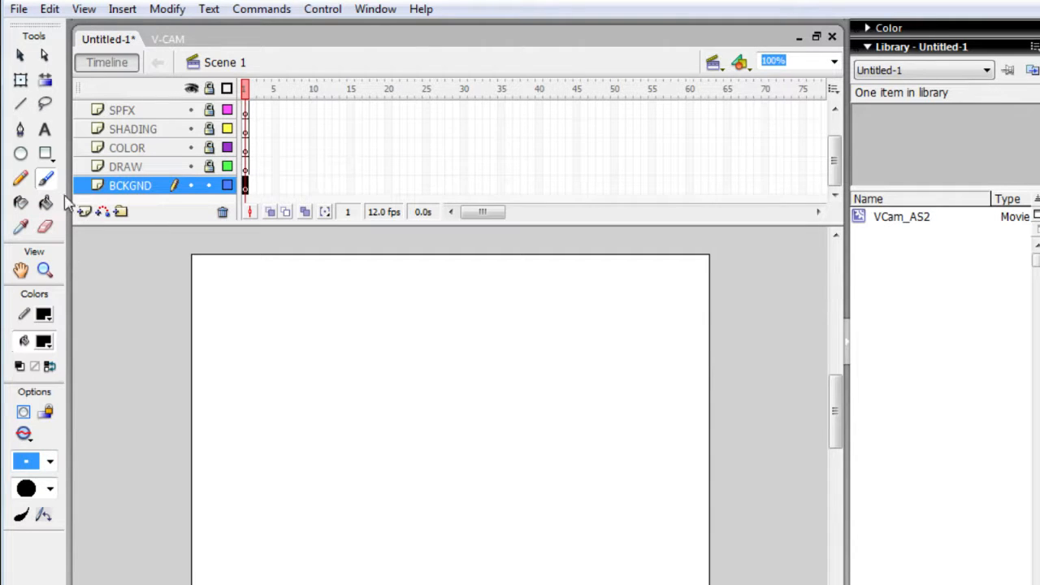
- Draw a black rectangle on the BCKGND layer across the lower part of the stage, extending past both stage sides
{"action": "left_click", "coordinate": [45, 153]}
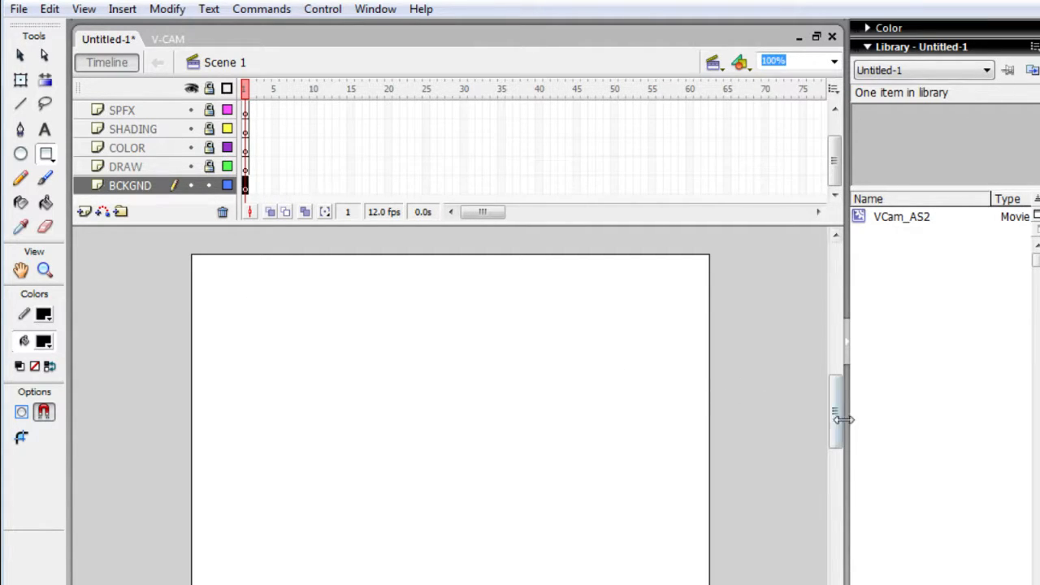
{"action": "left_click_drag", "start_coordinate": [836, 430], "coordinate": [801, 441]}
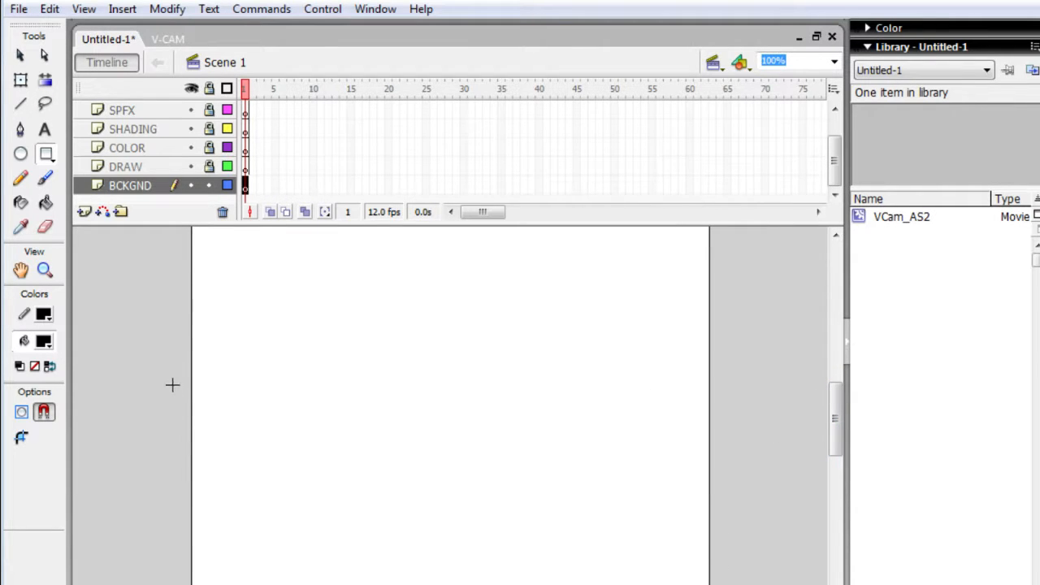
{"action": "left_click_drag", "start_coordinate": [182, 377], "coordinate": [747, 584]}
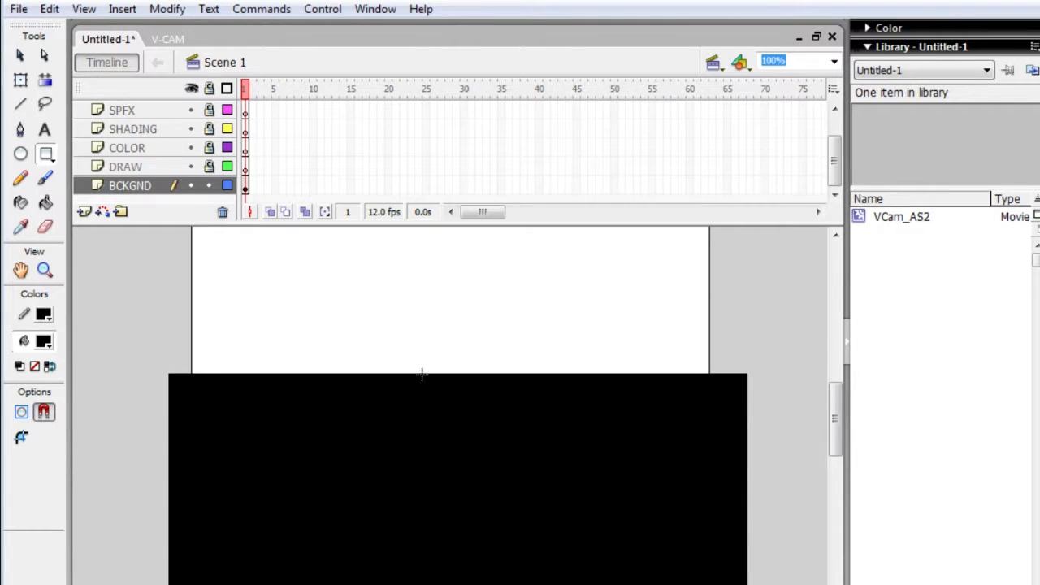
- Set the fill color to blue and recolor the rectangle on BCKGND with the Paint Bucket
{"action": "left_click", "coordinate": [44, 341]}
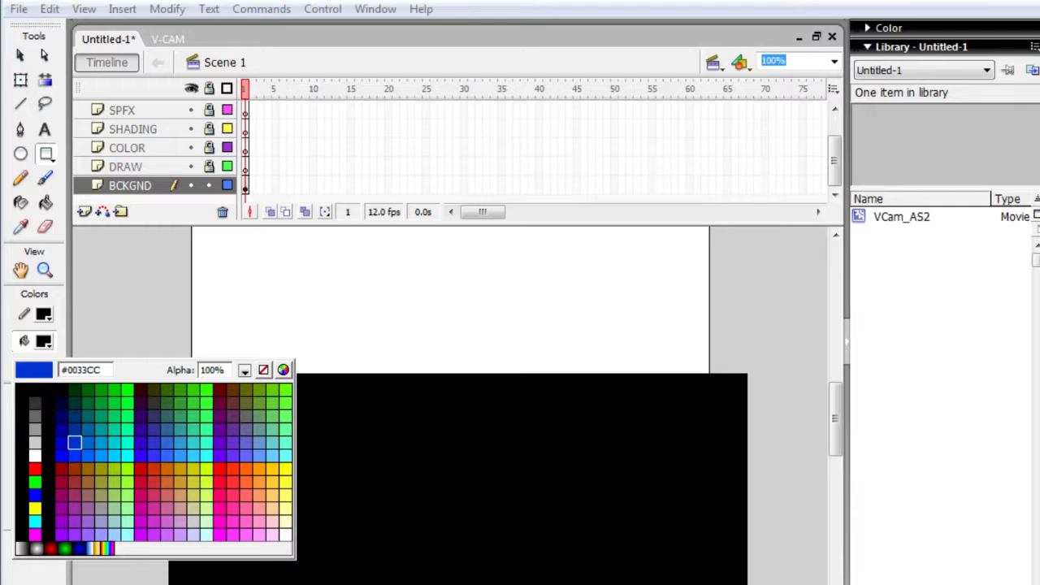
{"action": "left_click", "coordinate": [74, 445]}
{"action": "left_click", "coordinate": [45, 342]}
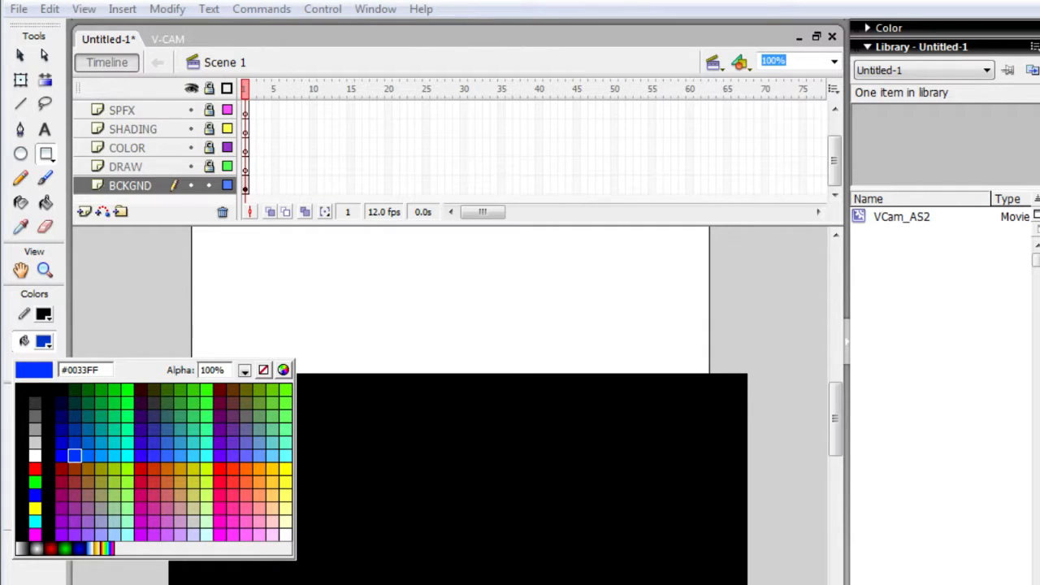
{"action": "left_click", "coordinate": [62, 456]}
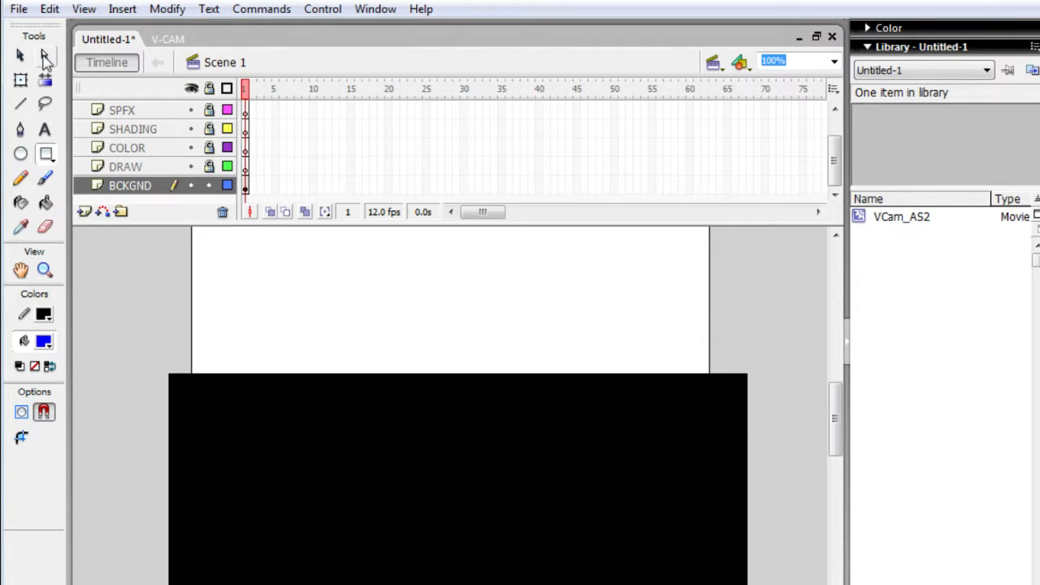
{"action": "left_click", "coordinate": [46, 203]}
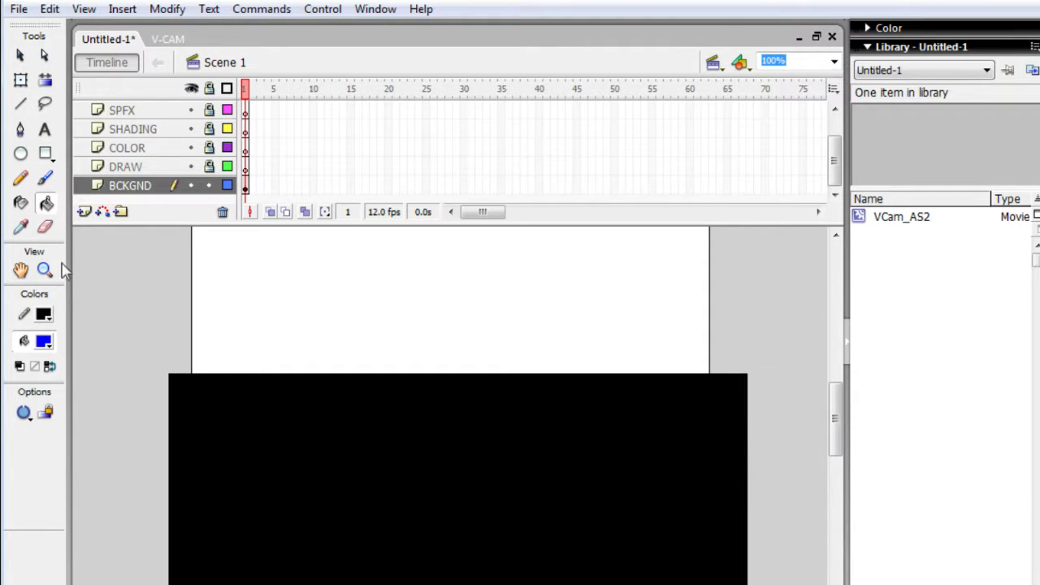
{"action": "left_click", "coordinate": [217, 458]}
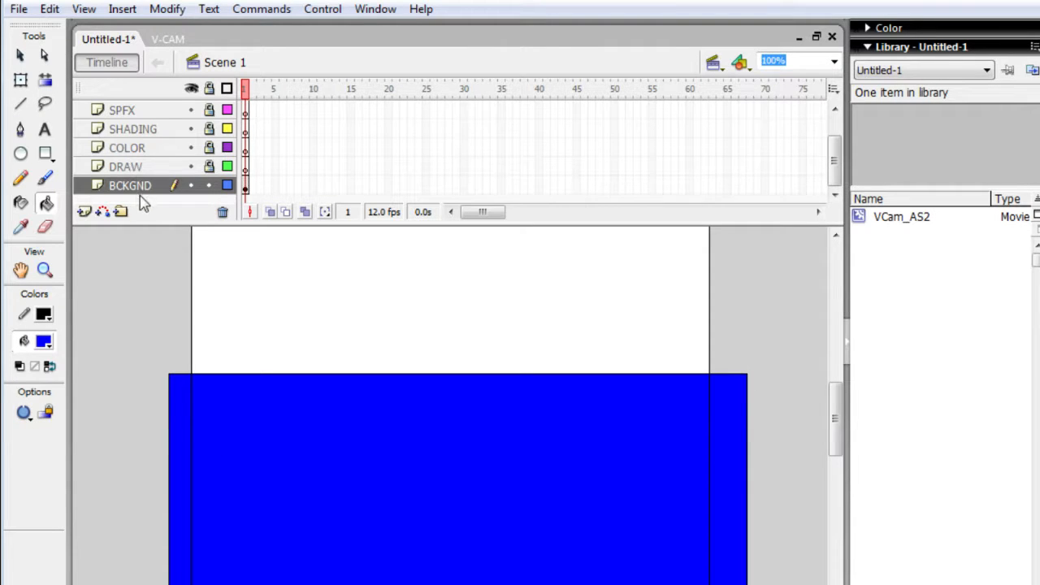
- Move the BCKGND layer above DRAW, deselect the rectangle and activate the Free Transform tool
{"action": "mouse_move", "coordinate": [130, 195]}
{"action": "left_mouse_down"}
{"action": "mouse_move", "coordinate": [136, 172]}
{"action": "mouse_move", "coordinate": [127, 175]}
{"action": "left_mouse_up"}
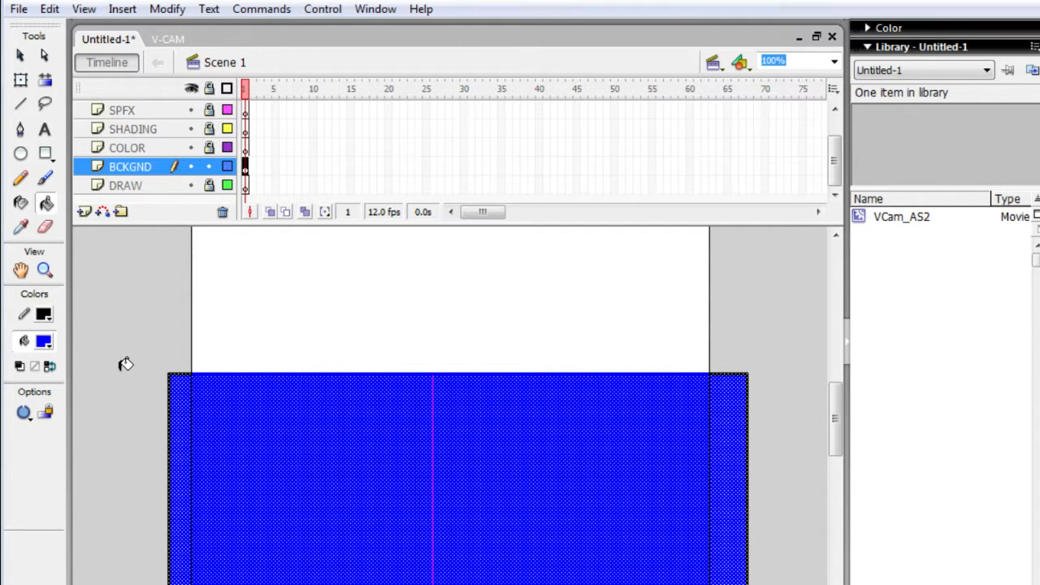
{"action": "key", "text": "b"}
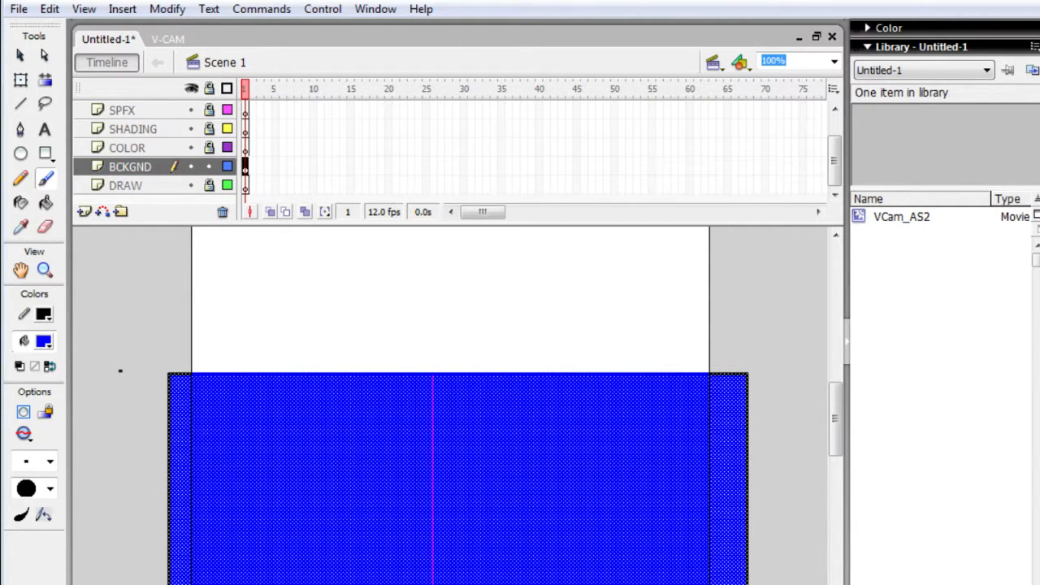
{"action": "key", "text": "e"}
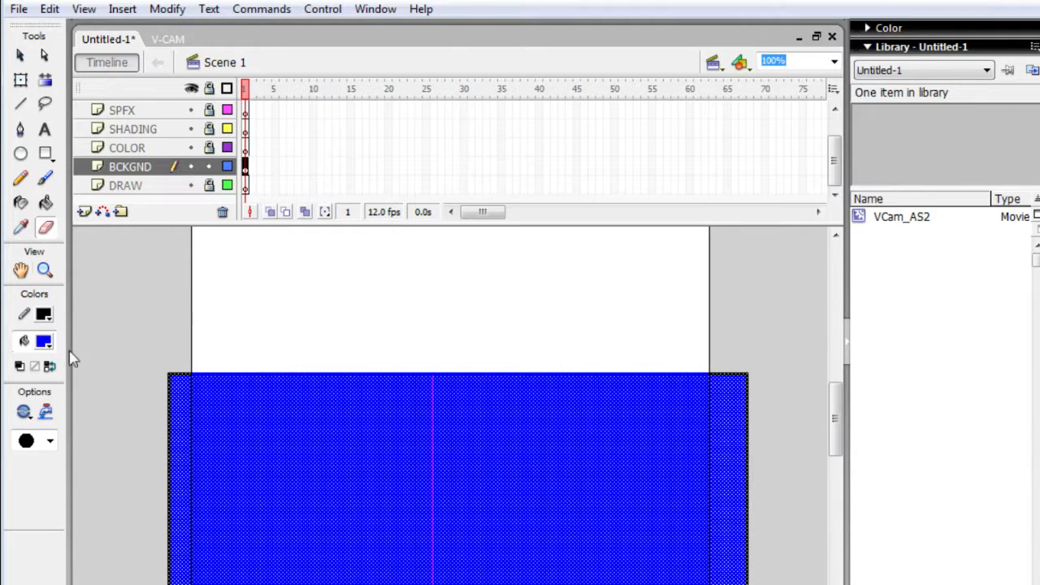
{"action": "left_click", "coordinate": [119, 316]}
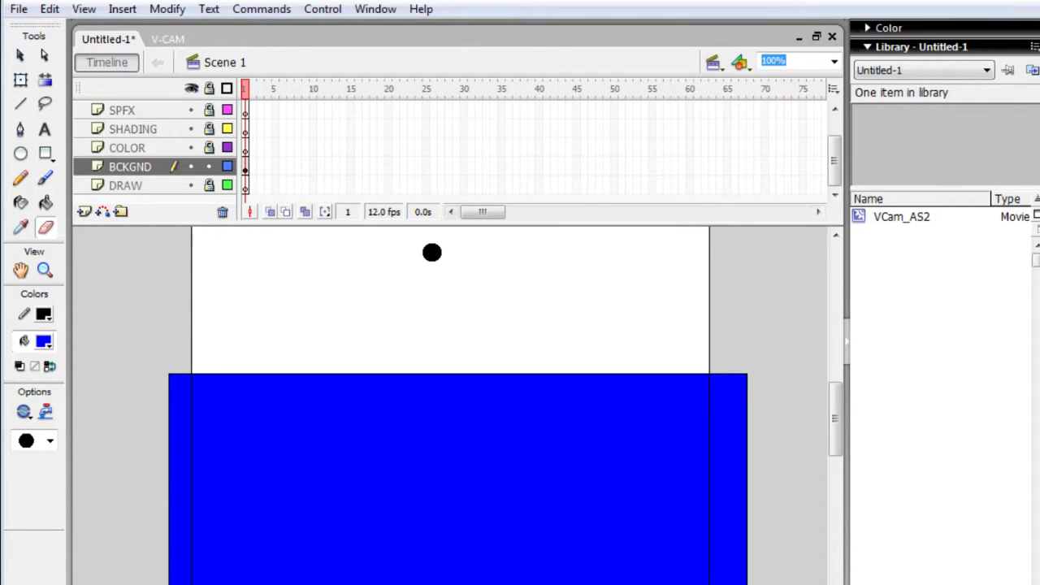
{"action": "key", "text": "q"}
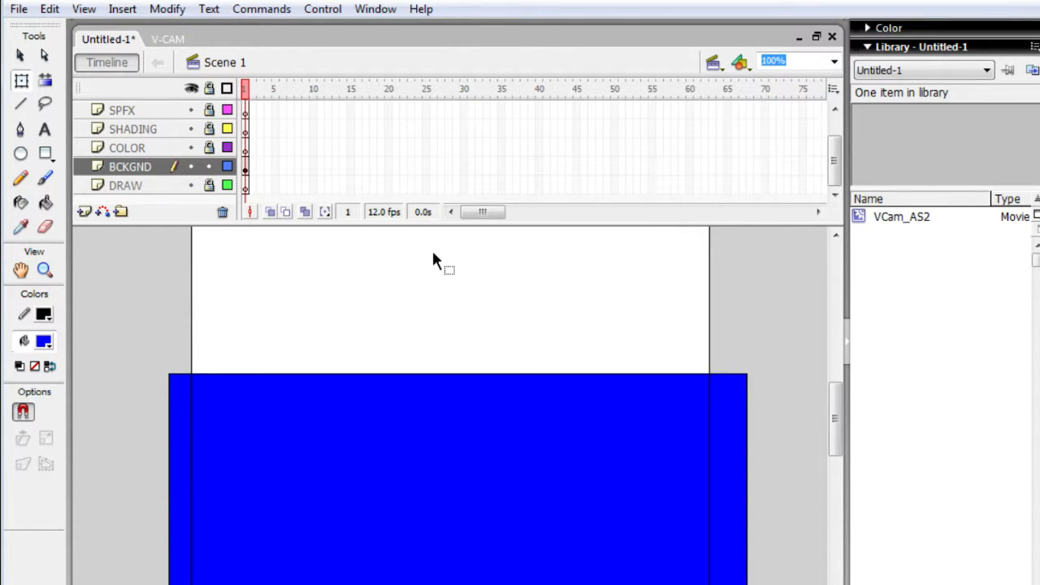
- Move the blue fill off its outline to above the stage's upper edge and delete the leftover black outline
{"action": "left_click_drag", "start_coordinate": [260, 423], "coordinate": [377, 264]}
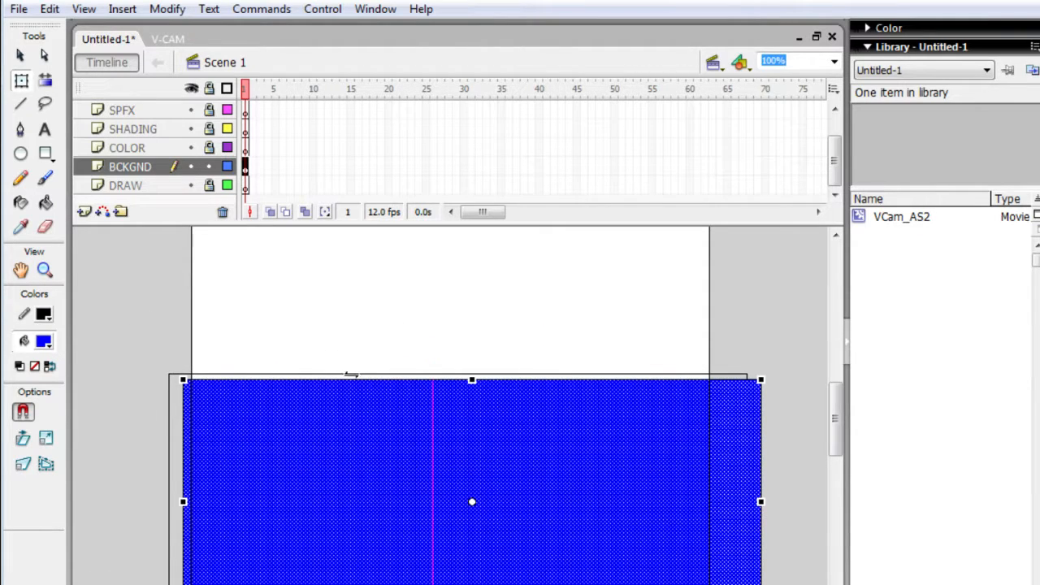
{"action": "left_click_drag", "start_coordinate": [837, 402], "coordinate": [820, 380]}
{"action": "left_click_drag", "start_coordinate": [526, 579], "coordinate": [547, 272]}
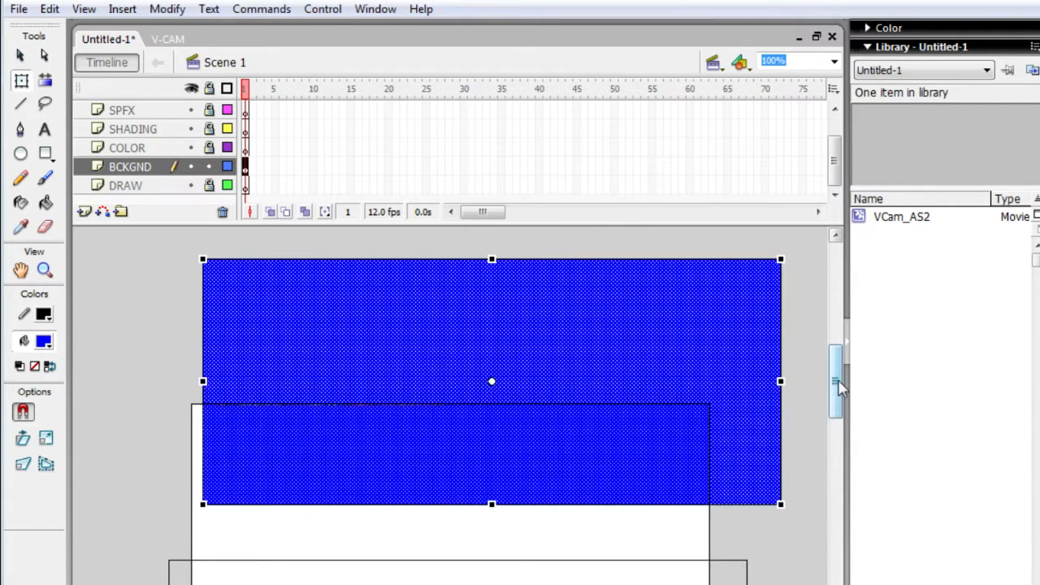
{"action": "left_click_drag", "start_coordinate": [835, 382], "coordinate": [836, 437]}
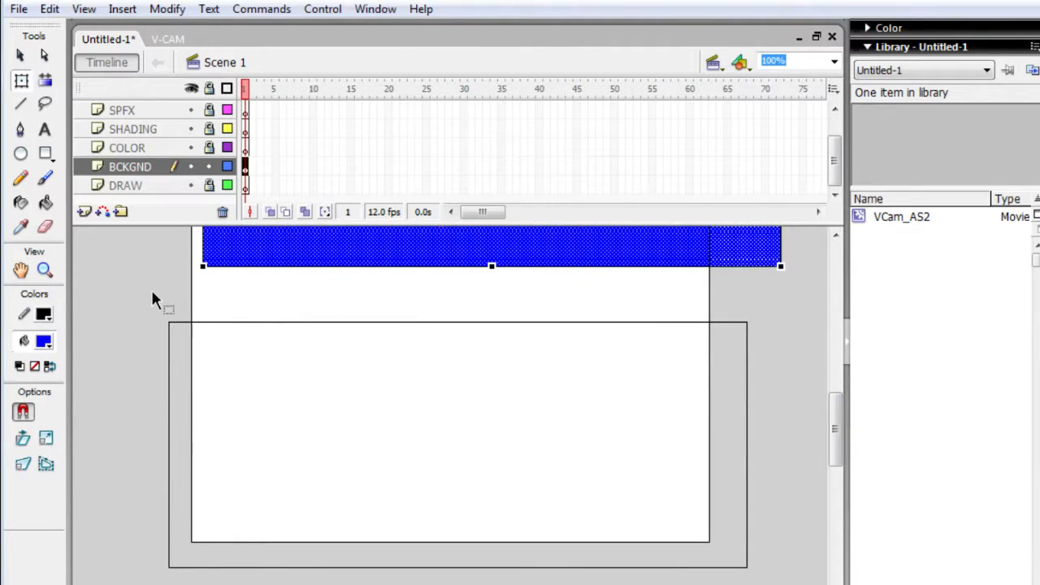
{"action": "left_click_drag", "start_coordinate": [143, 293], "coordinate": [767, 584]}
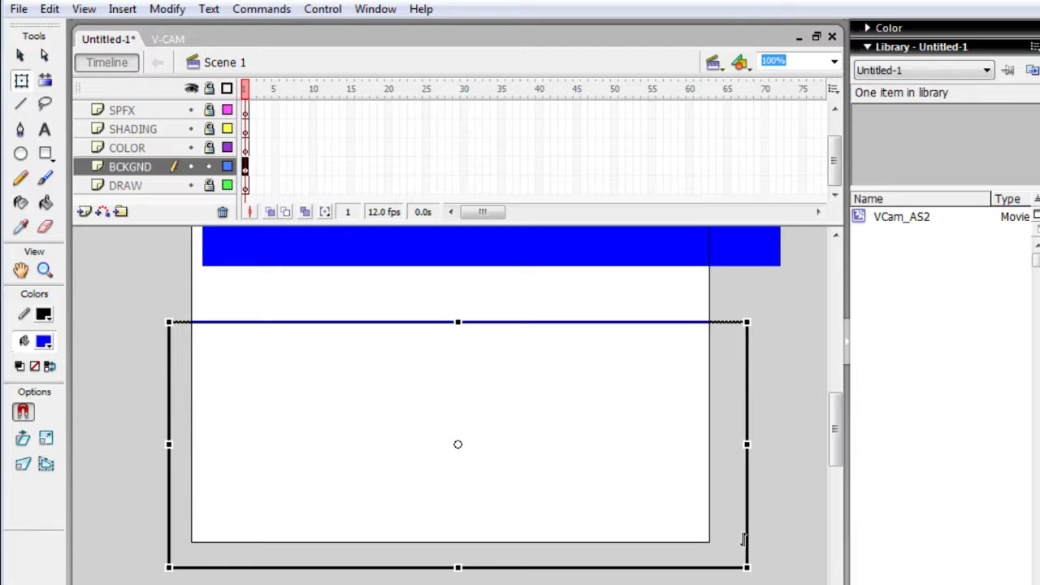
{"action": "key", "text": "Delete"}
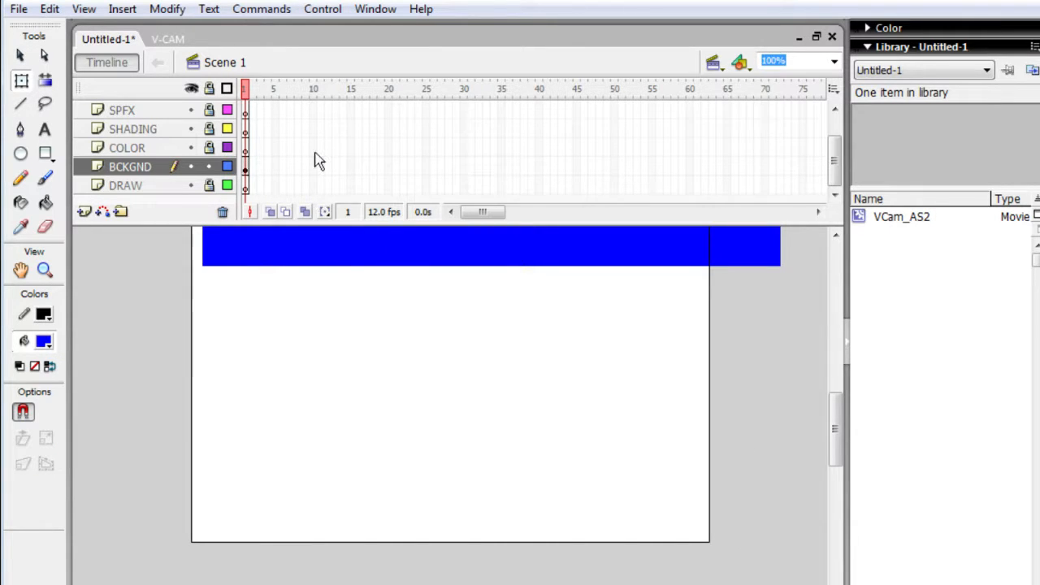
- Move the outline-free blue rectangle back over the lower part of the stage with Free Transform
{"action": "left_click_drag", "start_coordinate": [293, 245], "coordinate": [240, 491]}
{"action": "left_click_drag", "start_coordinate": [294, 395], "coordinate": [283, 493]}
{"action": "left_click_drag", "start_coordinate": [287, 451], "coordinate": [349, 413]}
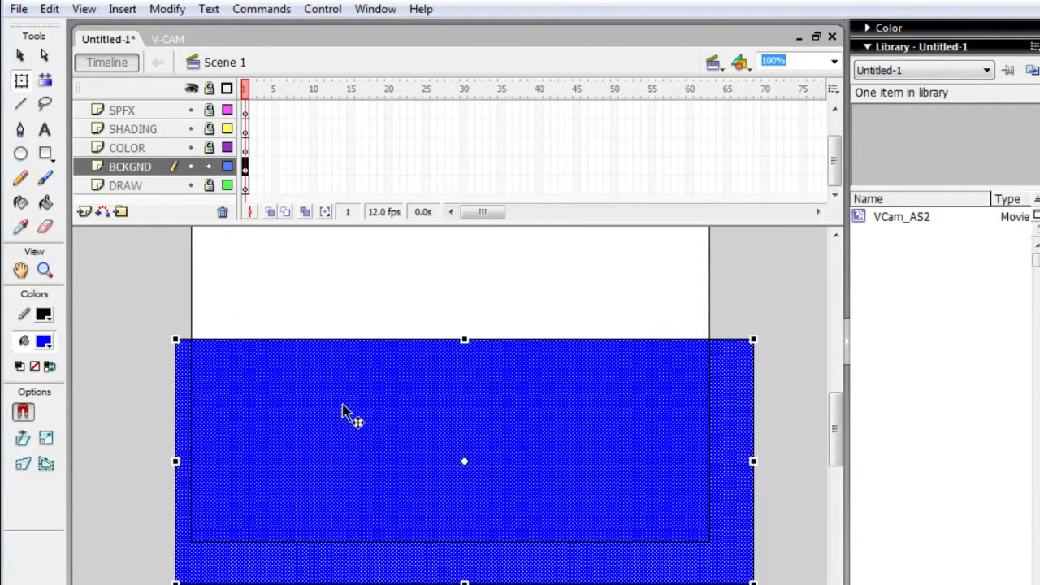
{"action": "key", "text": "r"}
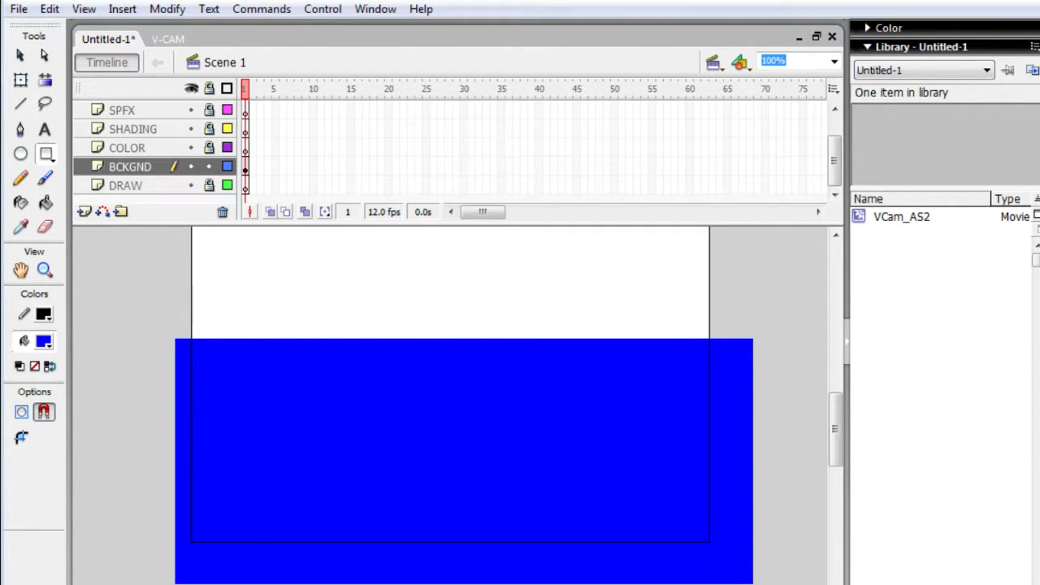
{"action": "key", "text": "q"}
{"action": "left_click", "coordinate": [288, 455]}
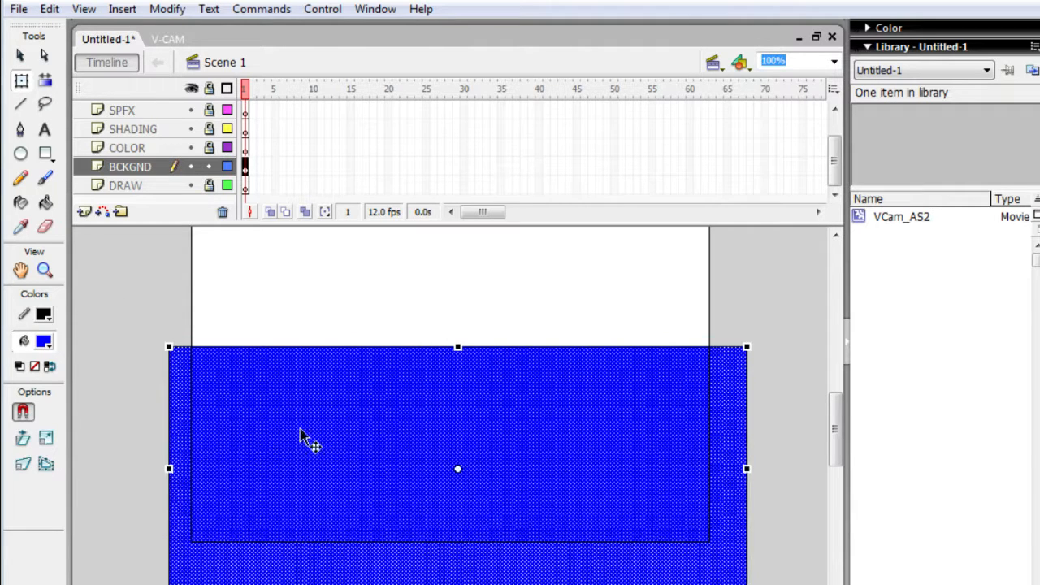
{"action": "left_click_drag", "start_coordinate": [418, 396], "coordinate": [436, 384]}
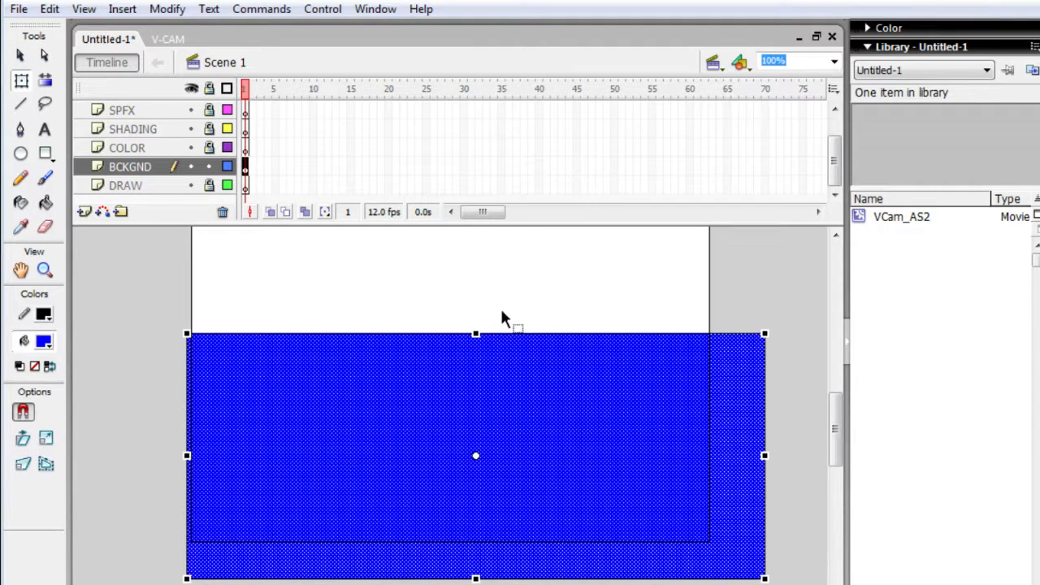
- Try skewing the upper edge of the blue rectangle slightly and moving the shape with the Selection tool
{"action": "left_click_drag", "start_coordinate": [520, 328], "coordinate": [520, 350]}
{"action": "key", "text": "Escape"}
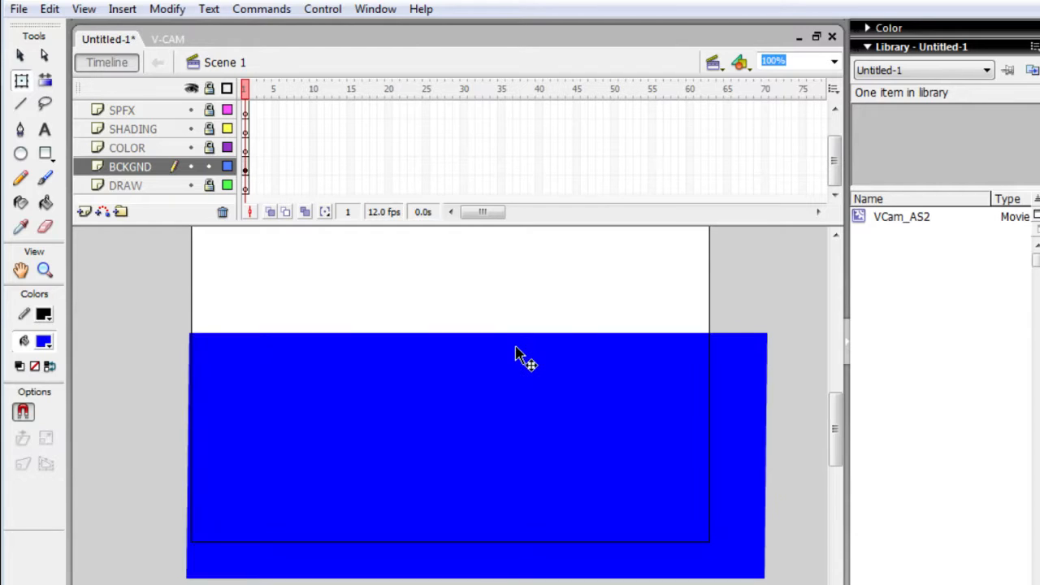
{"action": "left_click", "coordinate": [518, 347]}
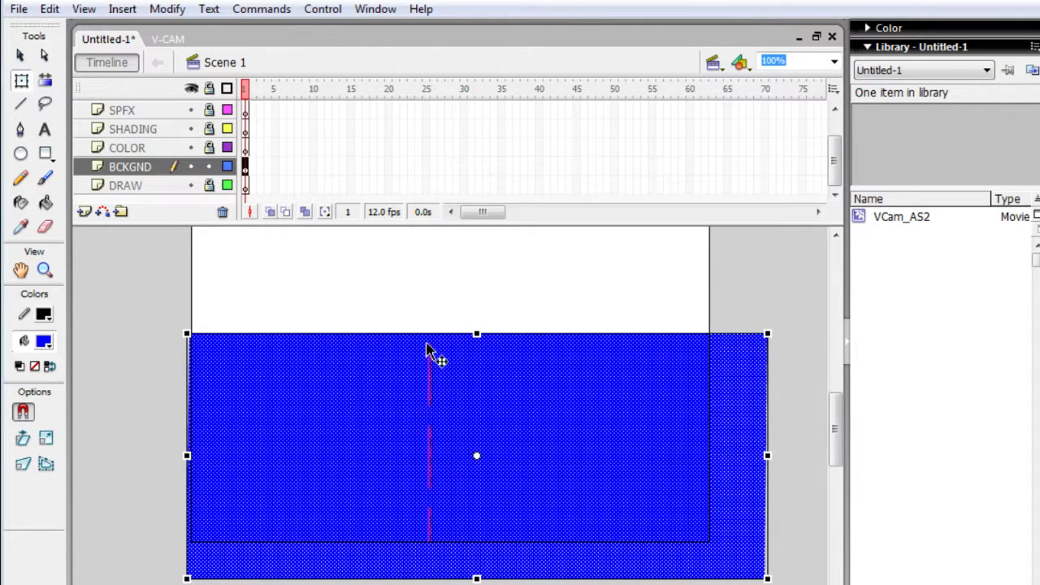
{"action": "key", "text": "v"}
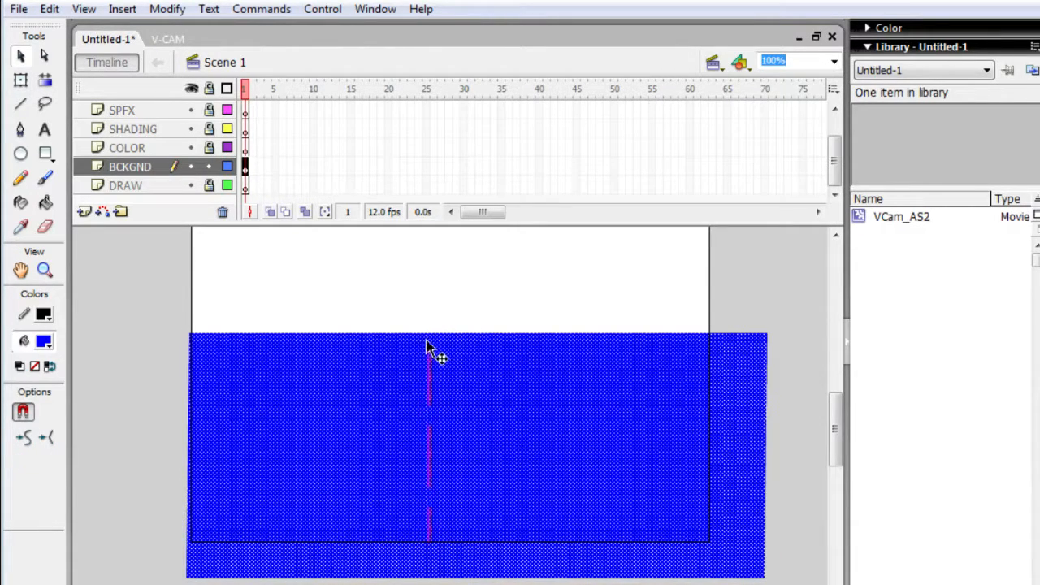
{"action": "left_click_drag", "start_coordinate": [388, 368], "coordinate": [341, 417]}
- Undo the last move and the skew of the blue rectangle
{"action": "key", "text": "ctrl+z"}
{"action": "key", "text": "ctrl+z"}
{"action": "key", "text": "ctrl+z"}
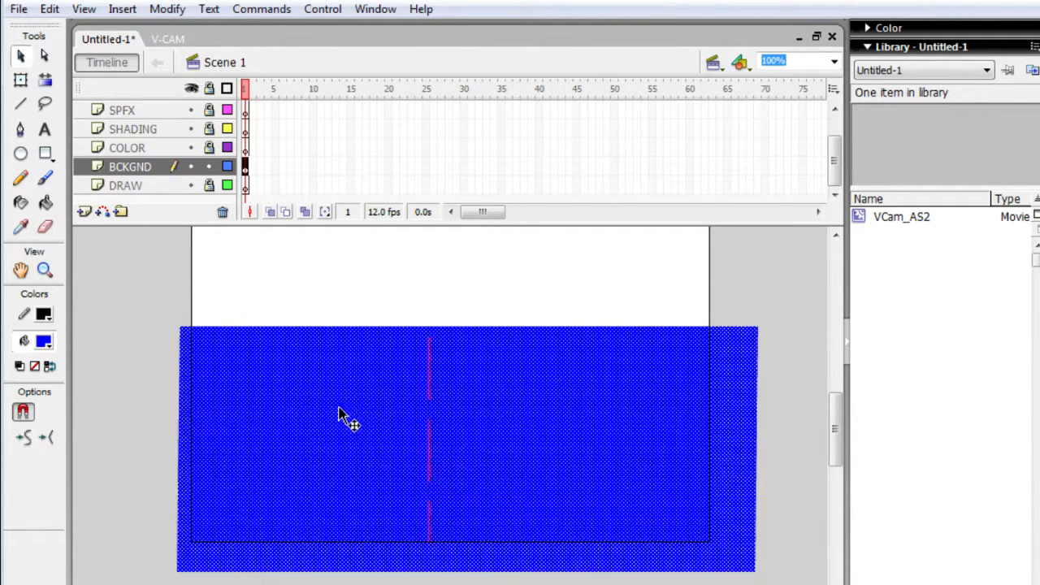
{"action": "key", "text": "ctrl+z"}
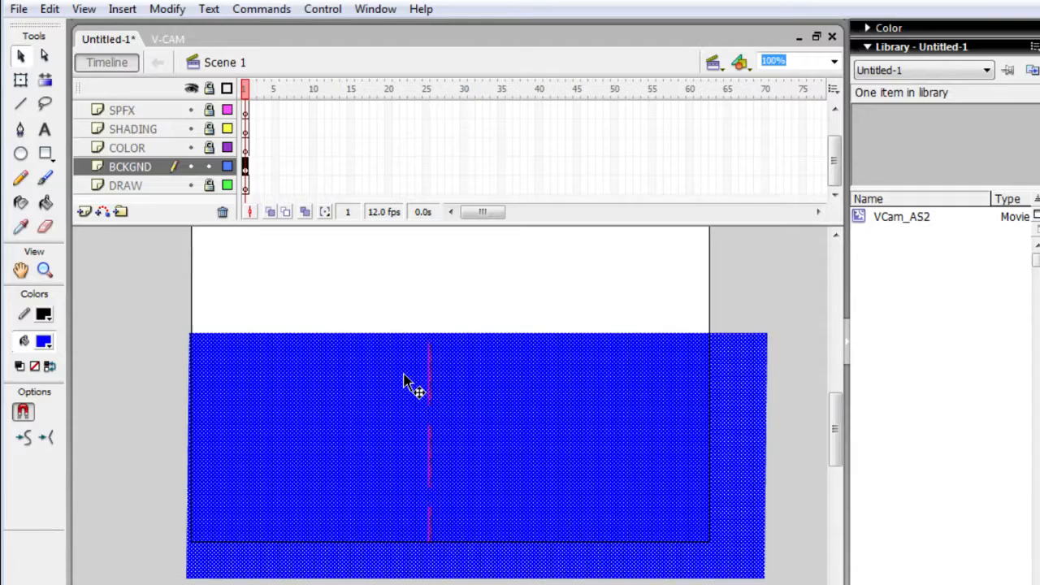
{"action": "key", "text": "ctrl+z"}
{"action": "key", "text": "ctrl+z"}
{"action": "key", "text": "ctrl+z"}
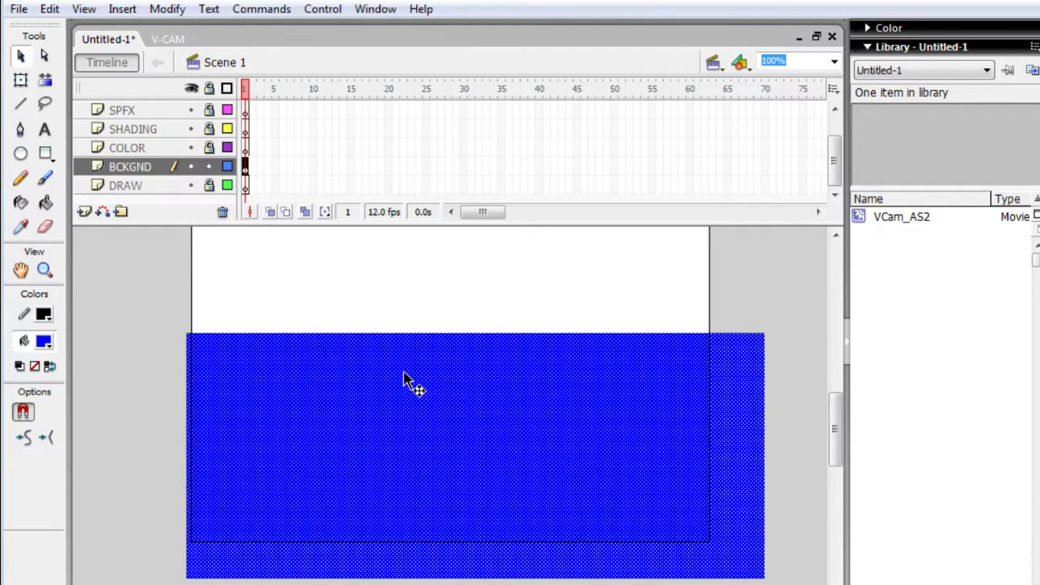
- Reposition the blue rectangle with Free Transform so it extends past both stage sides, just above the stage's lower edge
{"action": "key", "text": "q"}
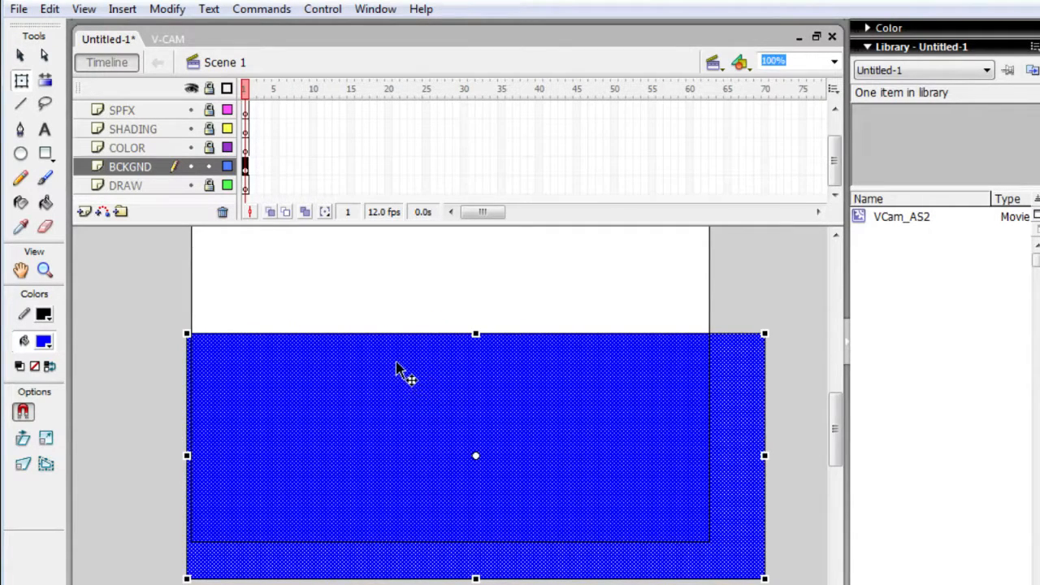
{"action": "left_click_drag", "start_coordinate": [386, 375], "coordinate": [407, 377]}
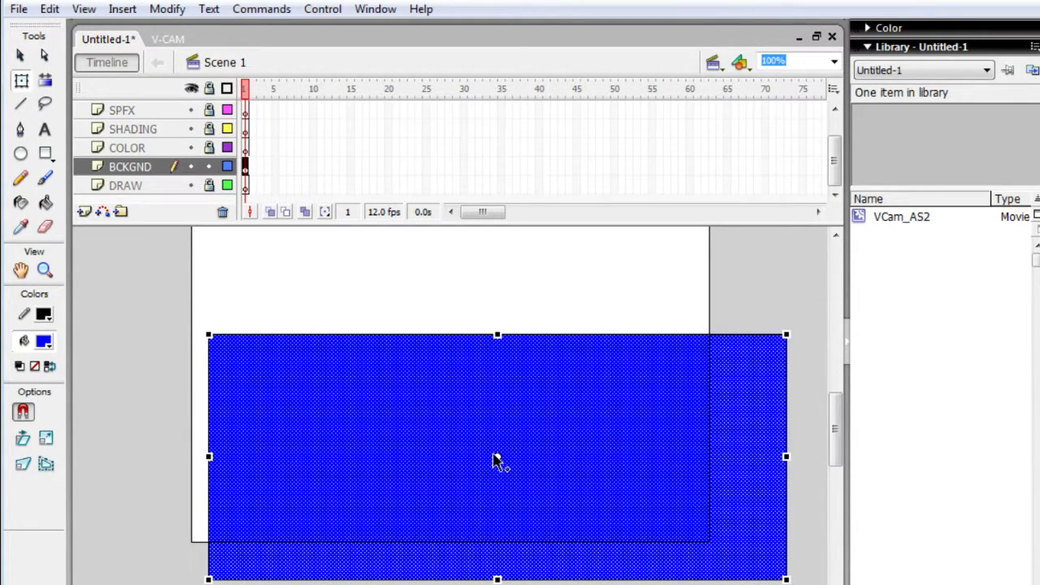
{"action": "left_click_drag", "start_coordinate": [496, 461], "coordinate": [452, 380]}
{"action": "key", "text": "ctrl+z"}
{"action": "left_click", "coordinate": [489, 455]}
{"action": "left_click_drag", "start_coordinate": [463, 382], "coordinate": [468, 308]}
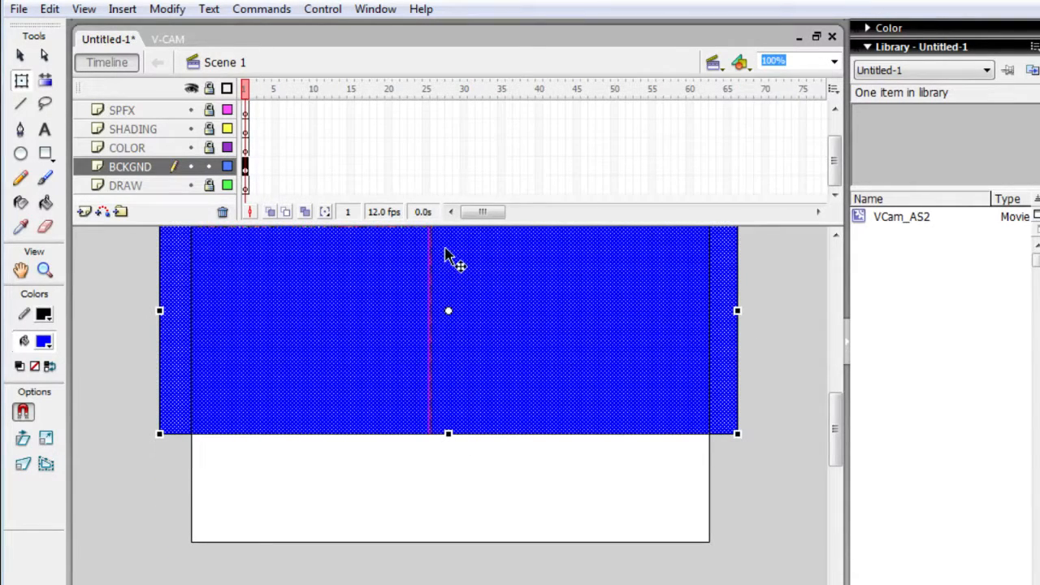
{"action": "left_click_drag", "start_coordinate": [411, 332], "coordinate": [444, 372]}
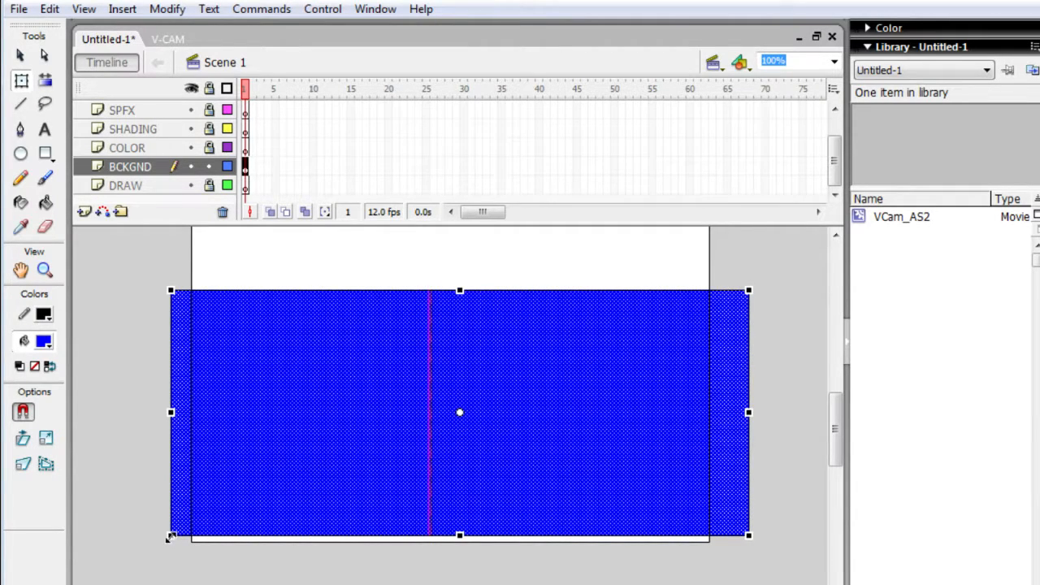
- Rotate the blue rectangle slightly clockwise with Free Transform, move it over the lower part of the stage and deselect it
{"action": "left_click_drag", "start_coordinate": [172, 540], "coordinate": [155, 502]}
{"action": "left_click_drag", "start_coordinate": [167, 292], "coordinate": [176, 341]}
{"action": "left_click_drag", "start_coordinate": [179, 348], "coordinate": [186, 336]}
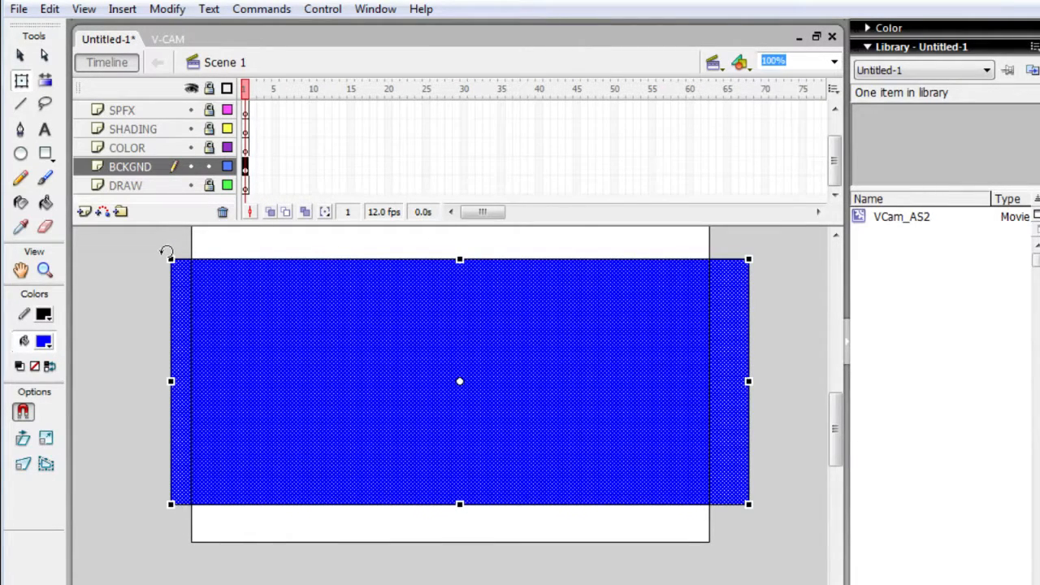
{"action": "mouse_move", "coordinate": [169, 248]}
{"action": "left_mouse_down"}
{"action": "mouse_move", "coordinate": [158, 279]}
{"action": "mouse_move", "coordinate": [173, 228]}
{"action": "left_mouse_up"}
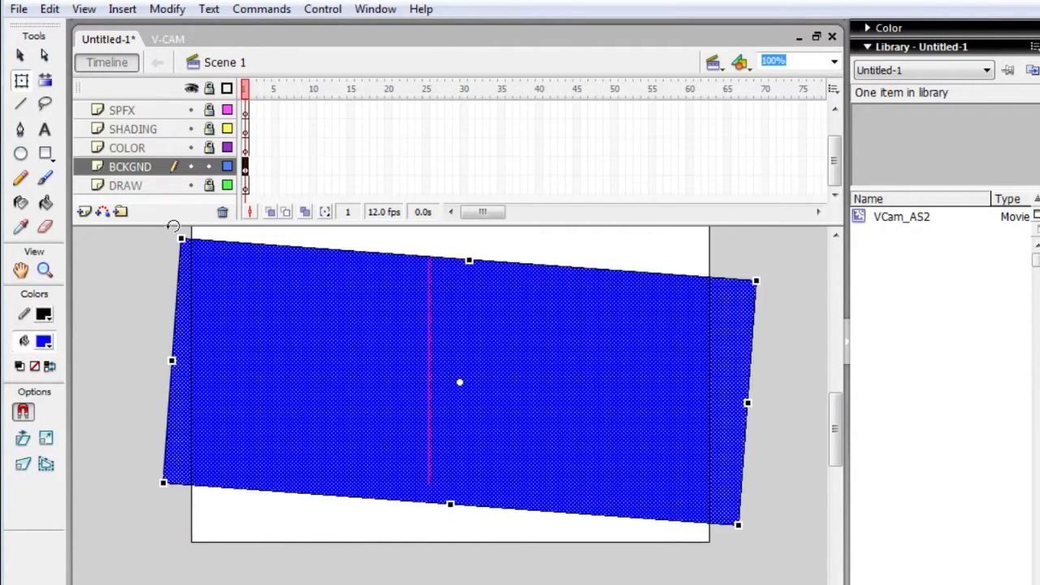
{"action": "left_click_drag", "start_coordinate": [251, 339], "coordinate": [217, 467]}
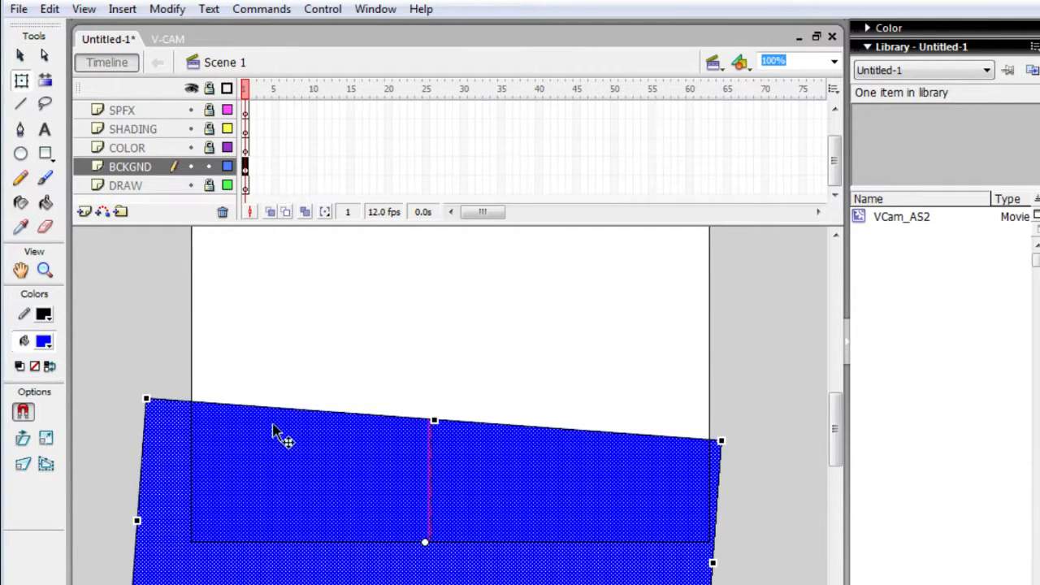
{"action": "left_click", "coordinate": [334, 291]}
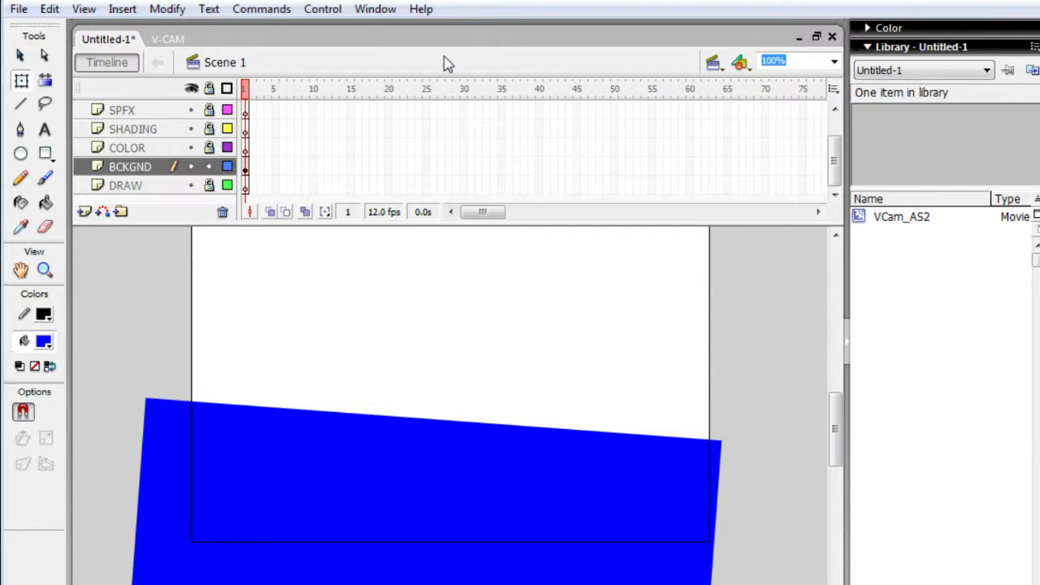
- Try adding keyframes at frames 2 and 3 of the BCKGND layer, and undo both
{"action": "key", "text": "F6"}
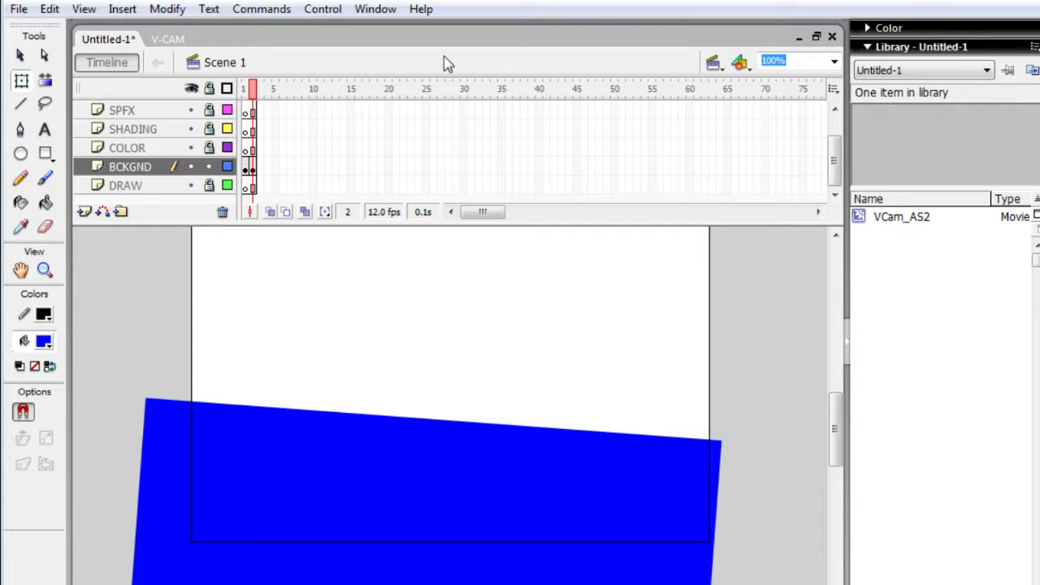
{"action": "key", "text": "F6"}
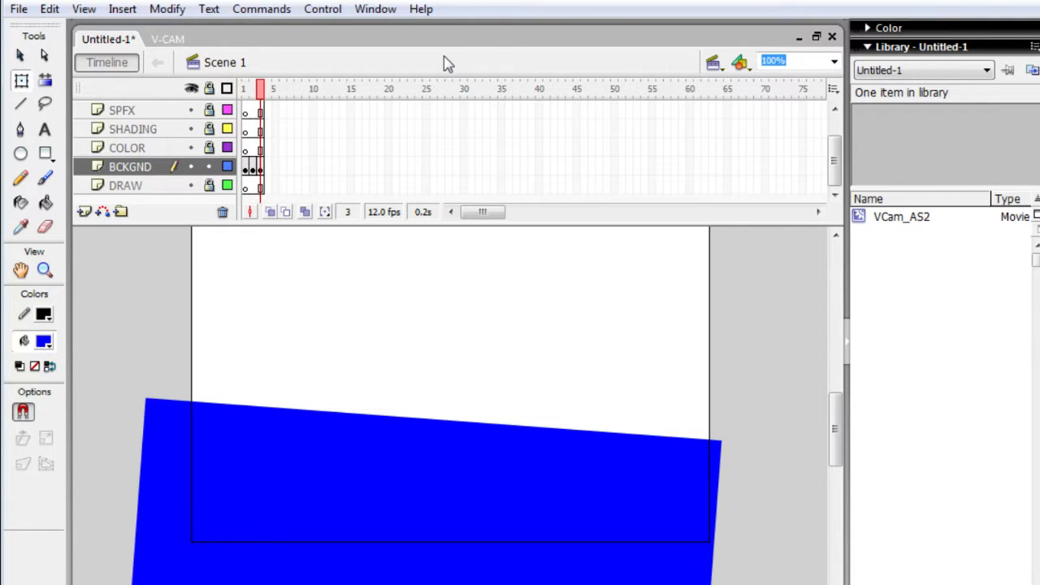
{"action": "key", "text": "ctrl+z"}
{"action": "key", "text": "ctrl+z"}
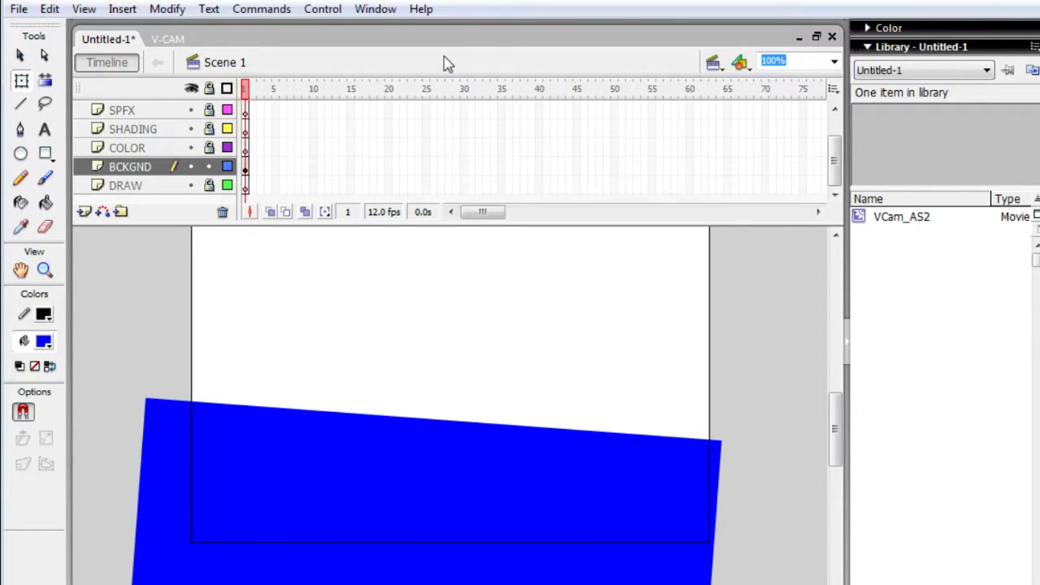
- Extend the BCKGND layer with a regular frame at frame 2 and add a keyframe at frame 3
{"action": "key", "text": "F5"}
{"action": "key", "text": "F5"}
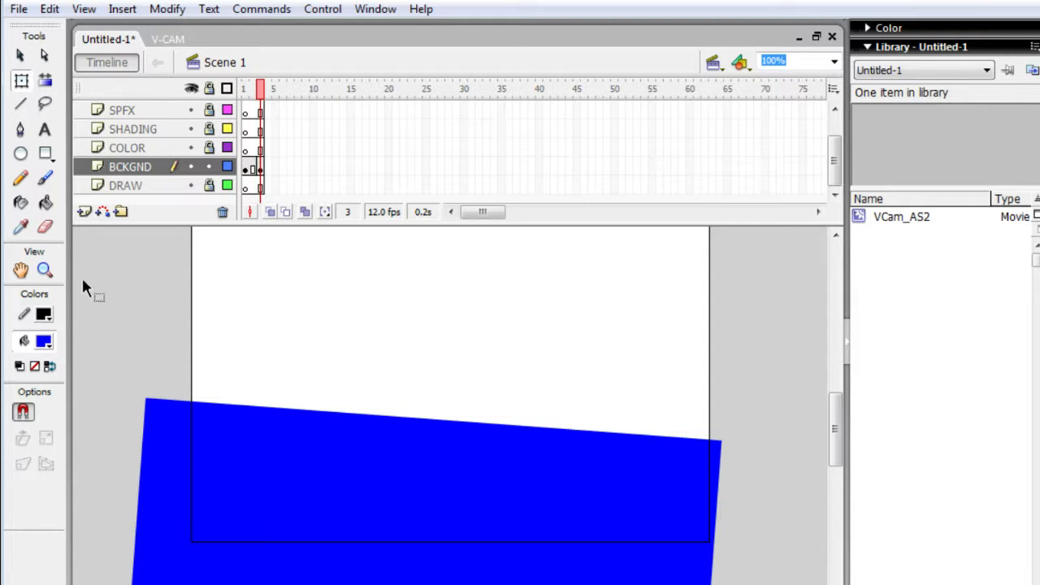
- Set the fill color to white (#FFFFFF) and draw a short, slightly rising black line on the blue shape with the Line tool
{"action": "key", "text": "b"}
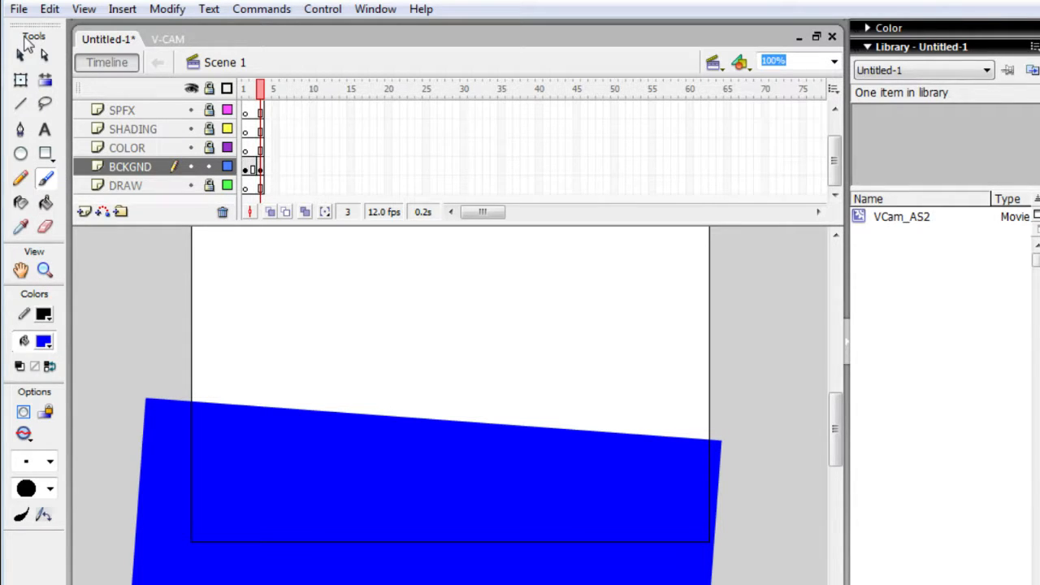
{"action": "key", "text": "n"}
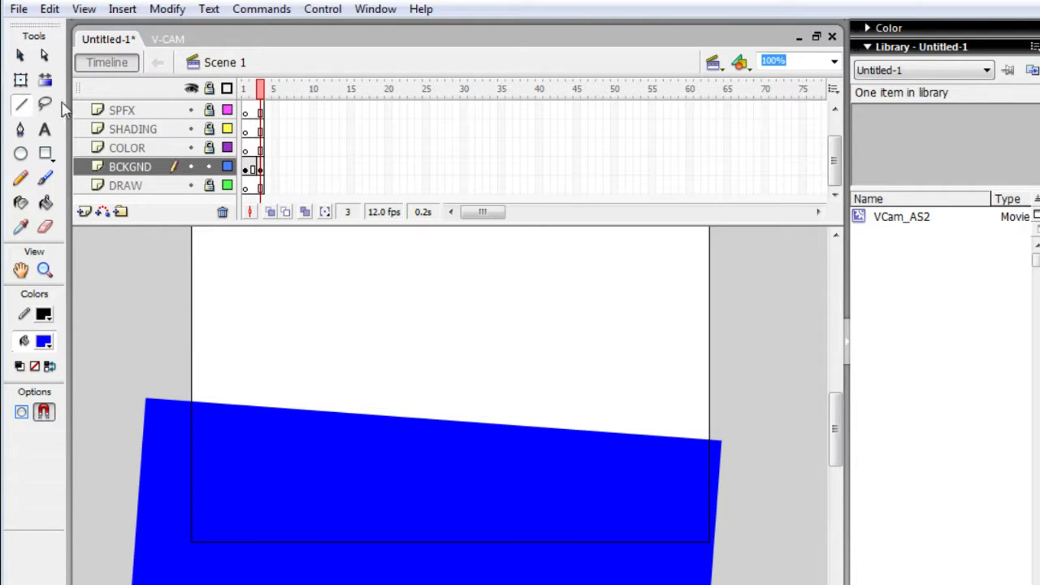
{"action": "left_click", "coordinate": [44, 342]}
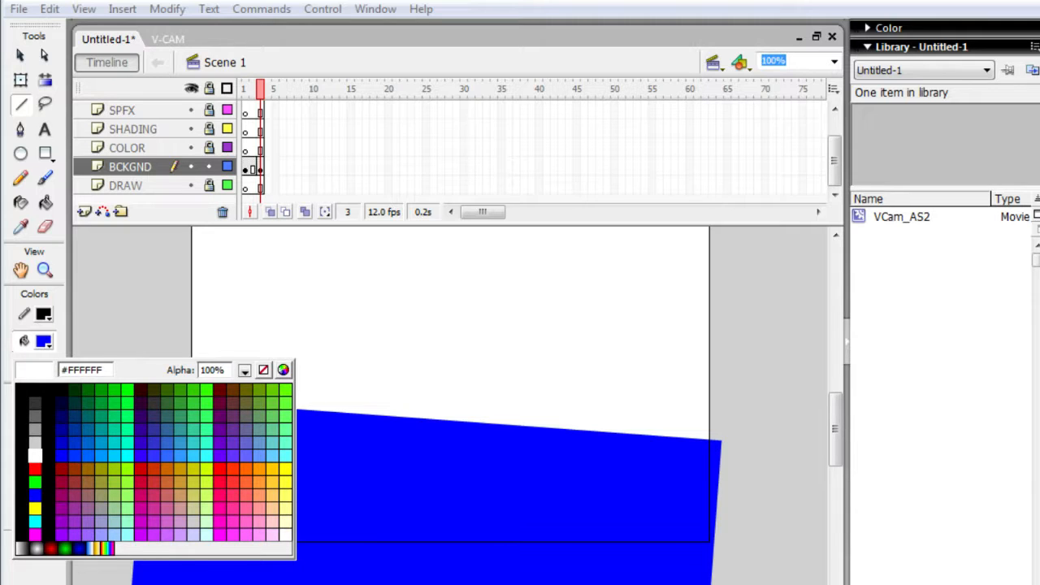
{"action": "left_click", "coordinate": [34, 456]}
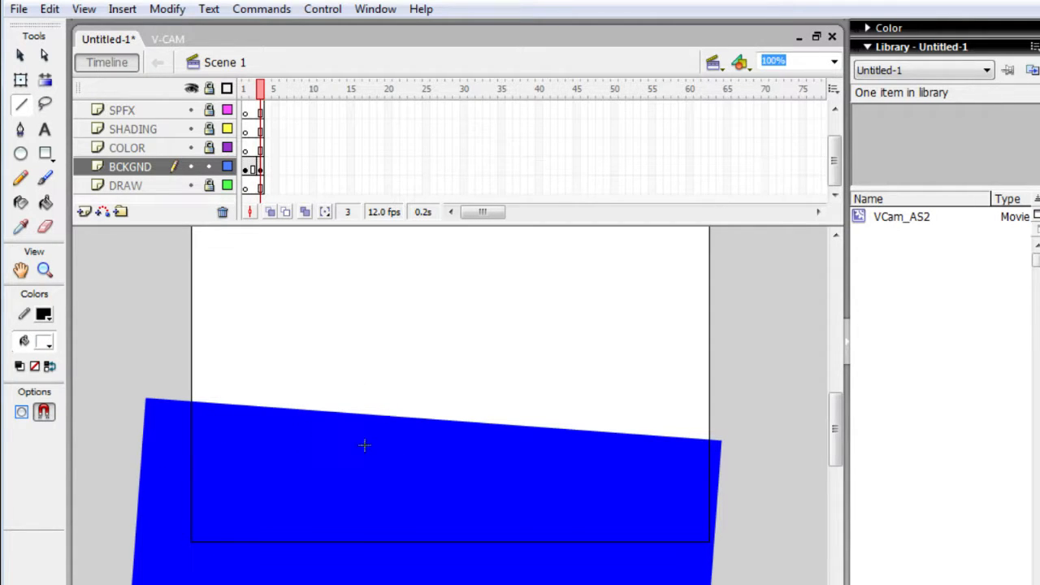
{"action": "mouse_move", "coordinate": [325, 451]}
{"action": "left_mouse_down"}
{"action": "mouse_move", "coordinate": [398, 450]}
{"action": "mouse_move", "coordinate": [420, 439]}
{"action": "left_mouse_up"}
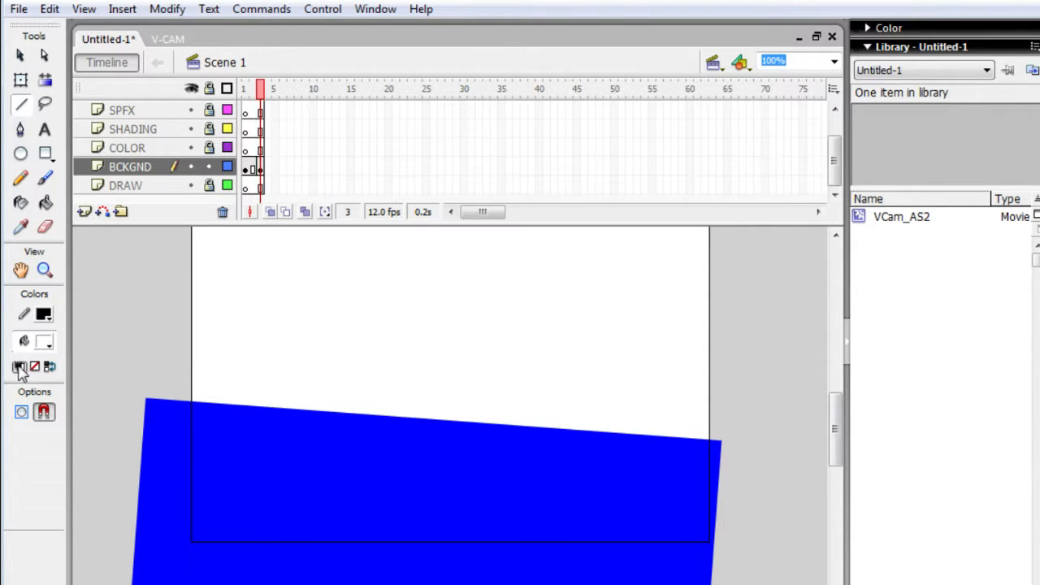
- Set the stroke color to white (#FFFFFF) and draw seven separate lines radiating across the blue shape with the Line tool
{"action": "left_click", "coordinate": [47, 342]}
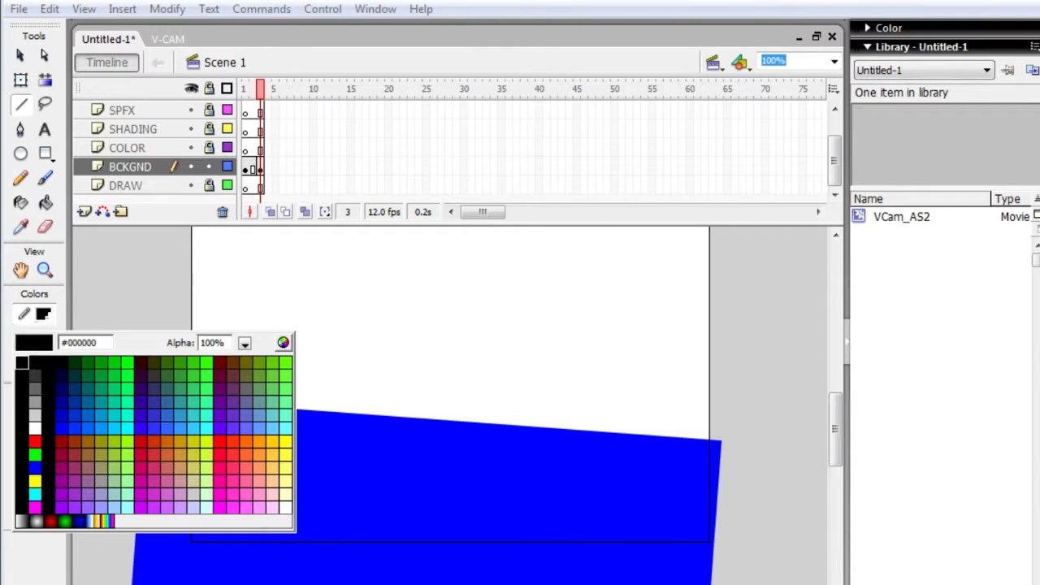
{"action": "left_click", "coordinate": [34, 415]}
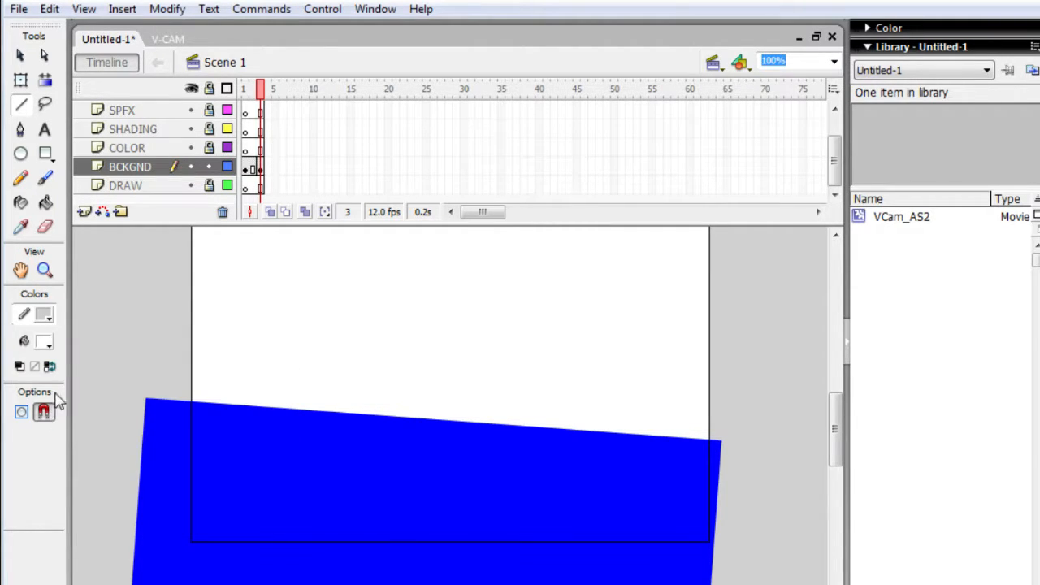
{"action": "left_click", "coordinate": [46, 317]}
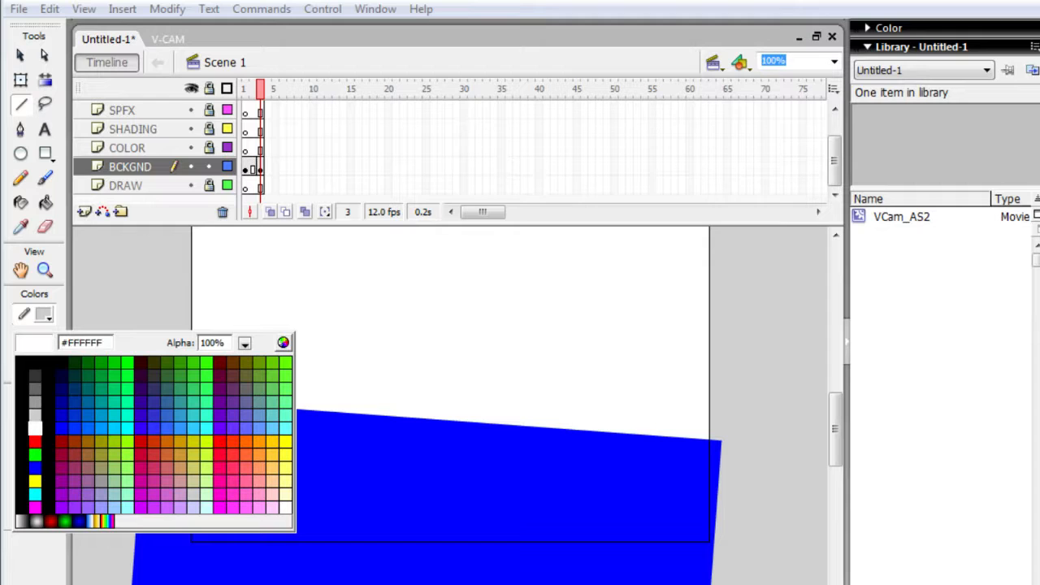
{"action": "left_click", "coordinate": [34, 428]}
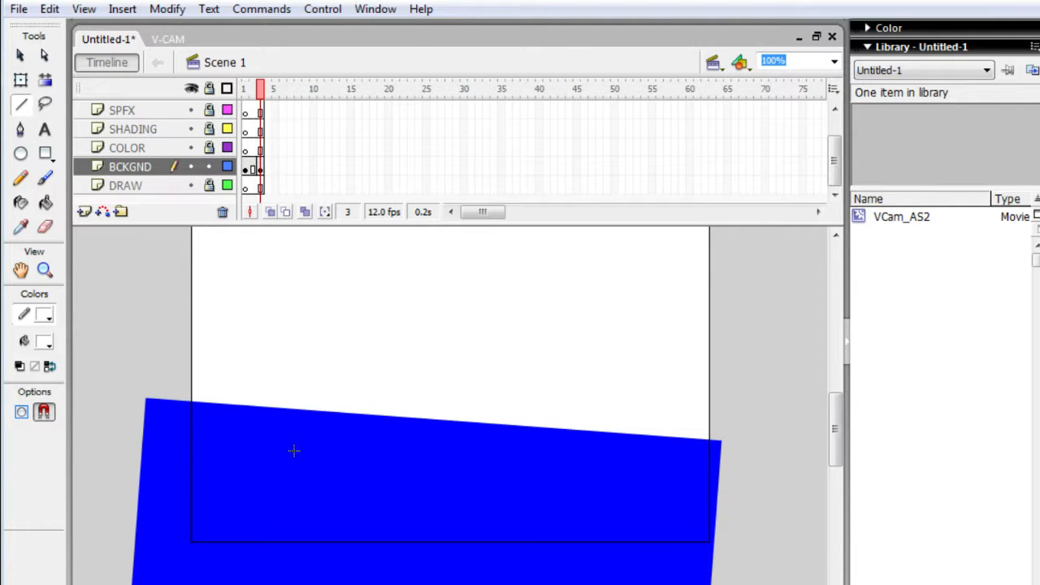
{"action": "mouse_move", "coordinate": [289, 480]}
{"action": "left_mouse_down"}
{"action": "mouse_move", "coordinate": [320, 480]}
{"action": "mouse_move", "coordinate": [393, 442]}
{"action": "left_mouse_up"}
{"action": "mouse_move", "coordinate": [358, 473]}
{"action": "left_mouse_down"}
{"action": "mouse_move", "coordinate": [397, 474]}
{"action": "mouse_move", "coordinate": [412, 442]}
{"action": "left_mouse_up"}
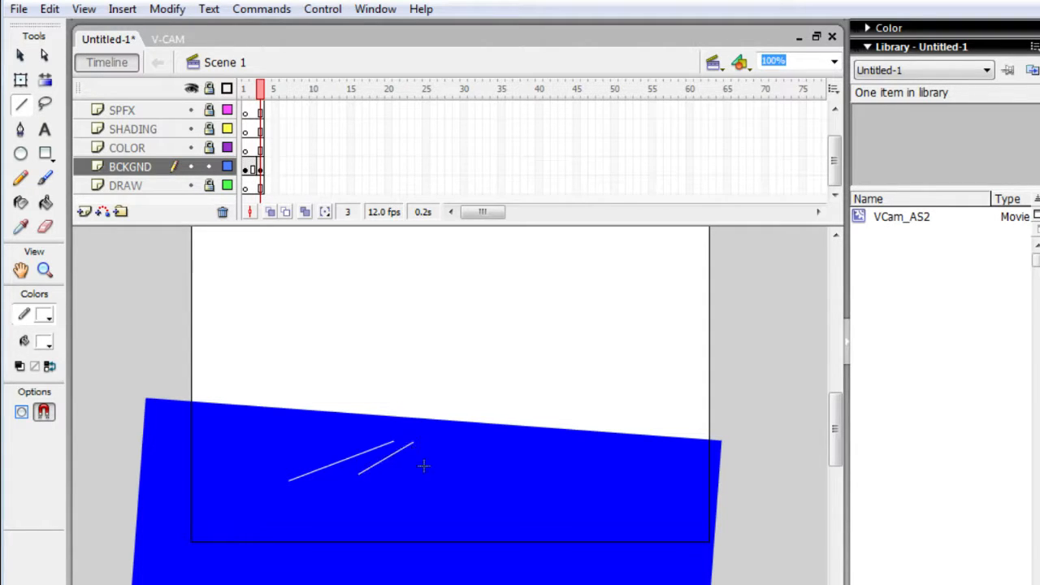
{"action": "mouse_move", "coordinate": [368, 539]}
{"action": "left_mouse_down"}
{"action": "mouse_move", "coordinate": [441, 464]}
{"action": "mouse_move", "coordinate": [441, 443]}
{"action": "mouse_move", "coordinate": [460, 485]}
{"action": "mouse_move", "coordinate": [403, 540]}
{"action": "left_mouse_up"}
{"action": "left_click_drag", "start_coordinate": [303, 520], "coordinate": [356, 488]}
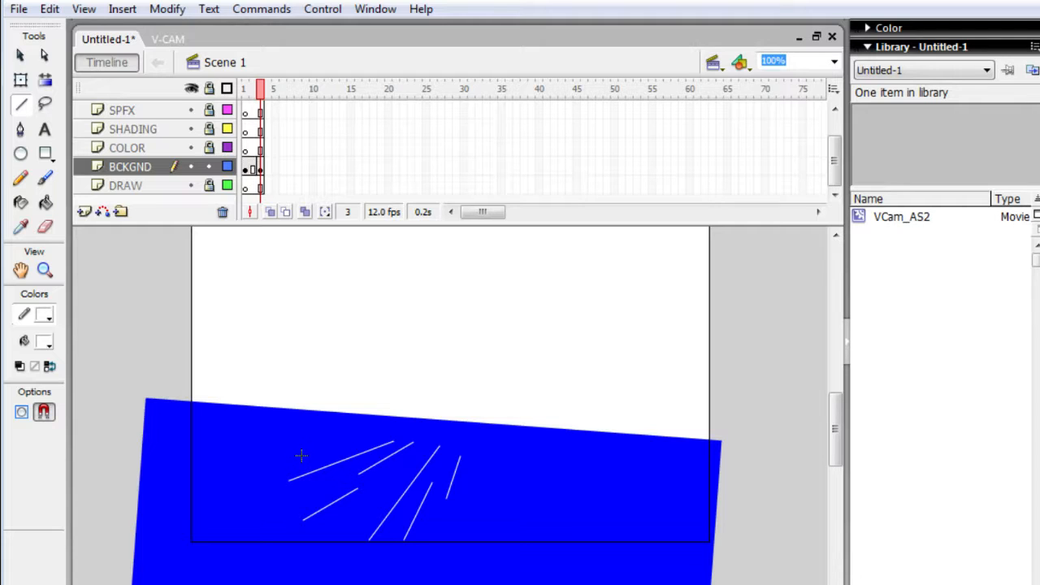
{"action": "left_click_drag", "start_coordinate": [299, 450], "coordinate": [362, 434]}
- Try moving the blue shape around on the stage with Free Transform
{"action": "key", "text": "q"}
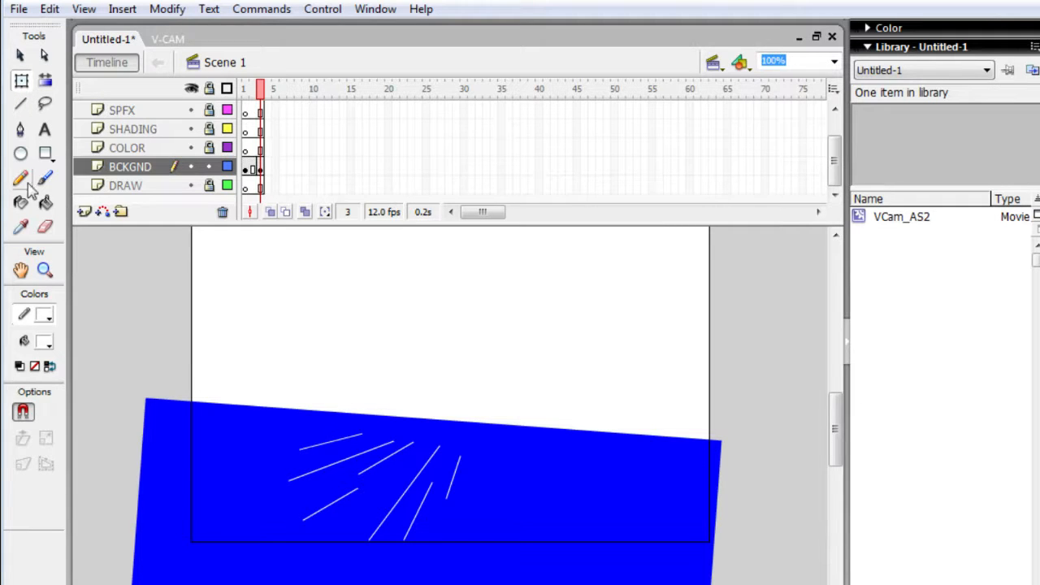
{"action": "left_click_drag", "start_coordinate": [277, 430], "coordinate": [323, 406]}
{"action": "left_click", "coordinate": [317, 280]}
{"action": "left_click", "coordinate": [301, 413]}
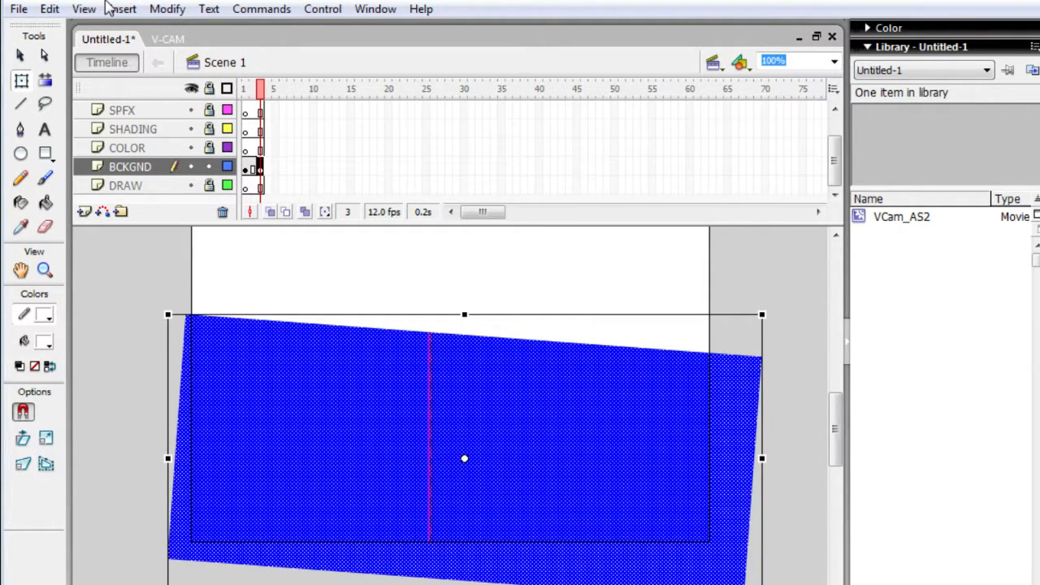
- Undo the shape moves, the white lines and the added frames until only frame 1 remains on the timeline
{"action": "key", "text": "ctrl+z"}
{"action": "key", "text": "ctrl+z"}
{"action": "key", "text": "ctrl+z"}
{"action": "key", "text": "ctrl+z"}
{"action": "key", "text": "ctrl+z"}
{"action": "key", "text": "ctrl+z"}
{"action": "key", "text": "ctrl+z"}
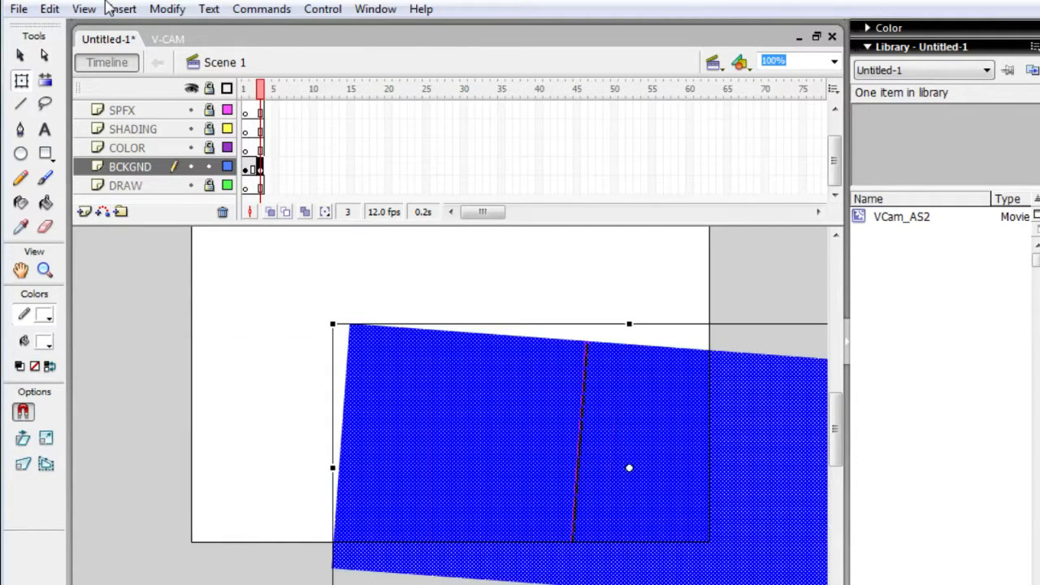
{"action": "key", "text": "ctrl+z"}
{"action": "key", "text": "ctrl+z"}
{"action": "key", "text": "ctrl+z"}
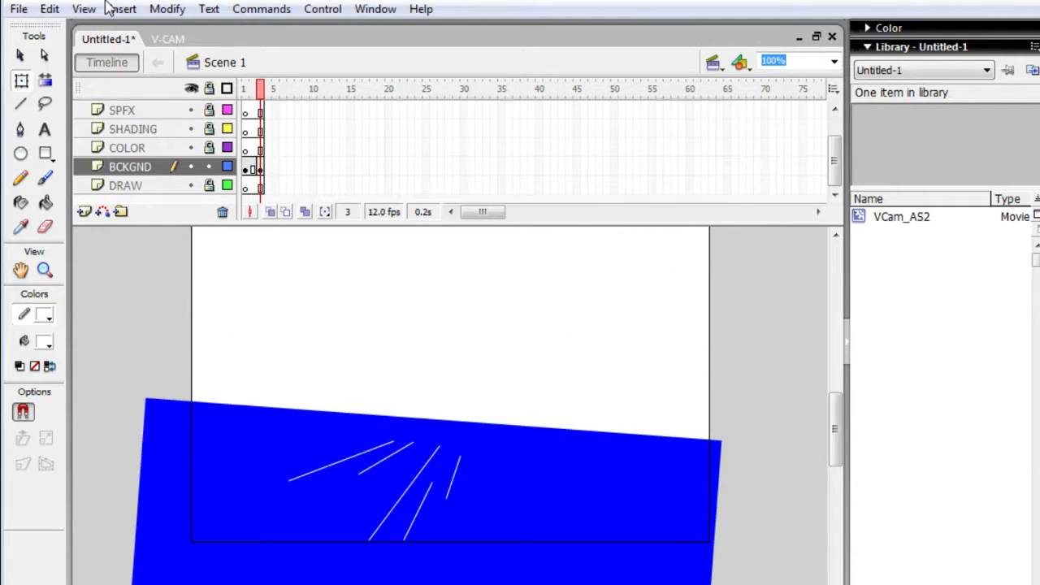
{"action": "key", "text": "ctrl+z"}
{"action": "key", "text": "ctrl+z"}
{"action": "key", "text": "ctrl+z"}
{"action": "key", "text": "ctrl+z"}
{"action": "key", "text": "ctrl+z"}
{"action": "key", "text": "ctrl+z"}
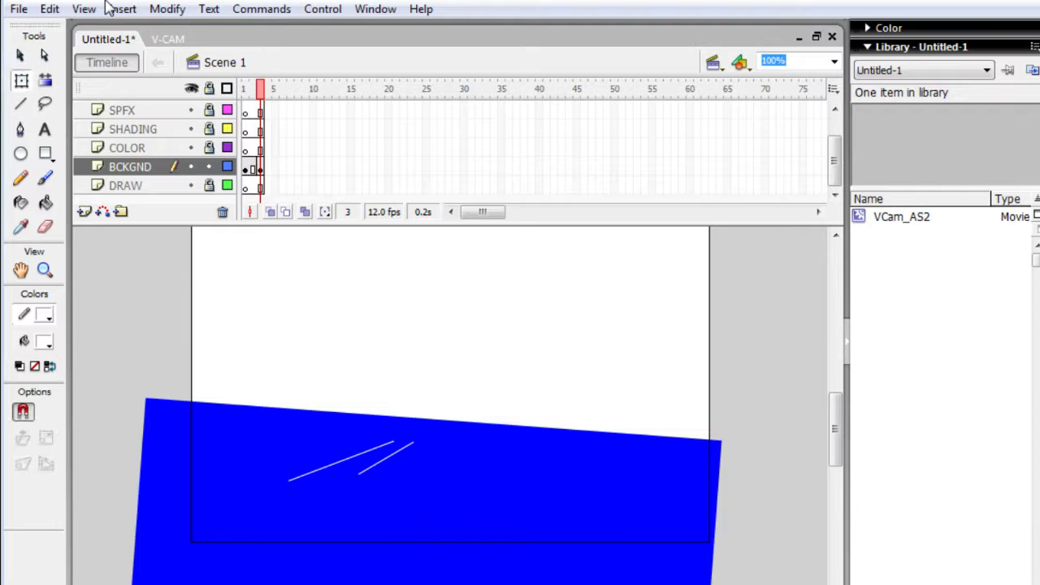
{"action": "key", "text": "ctrl+z"}
{"action": "key", "text": "ctrl+z"}
{"action": "key", "text": "ctrl+z"}
{"action": "key", "text": "ctrl+z"}
{"action": "key", "text": "ctrl+z"}
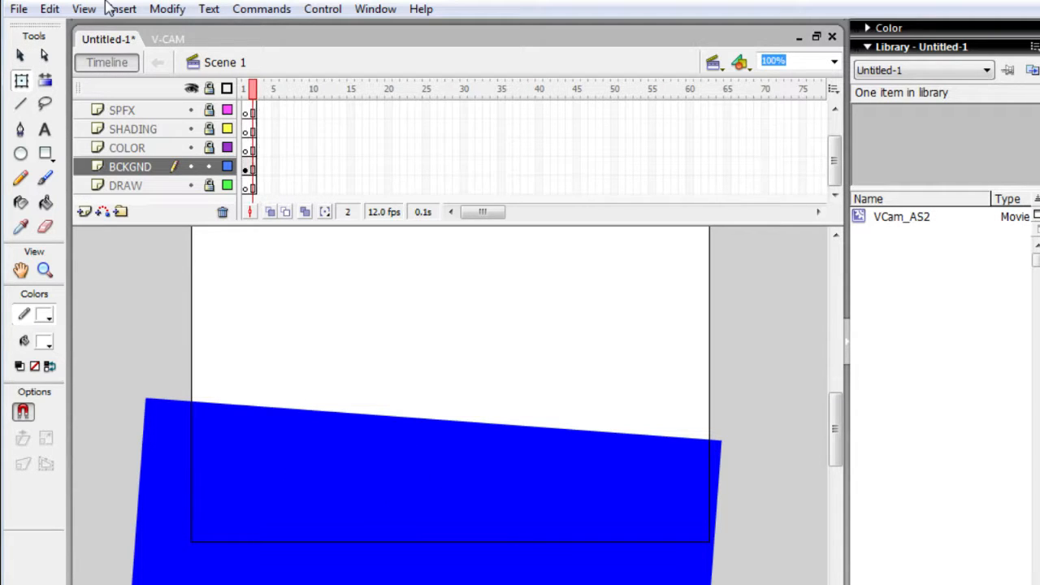
{"action": "key", "text": "ctrl+z"}
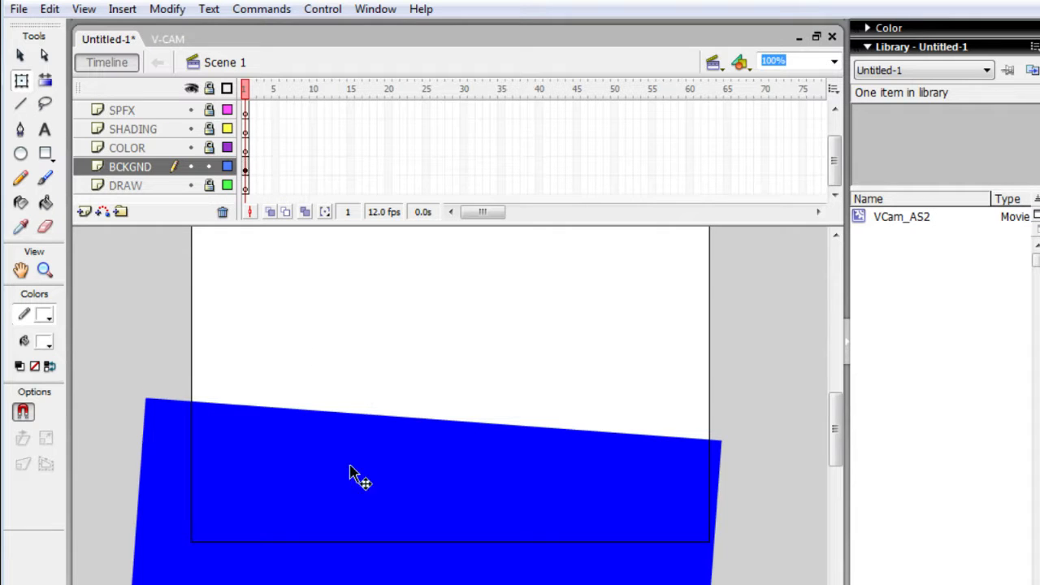
- Delete the tilted blue shape from the BCKGND layer and set the stroke color to blue (#0000FF)
{"action": "left_click", "coordinate": [295, 483]}
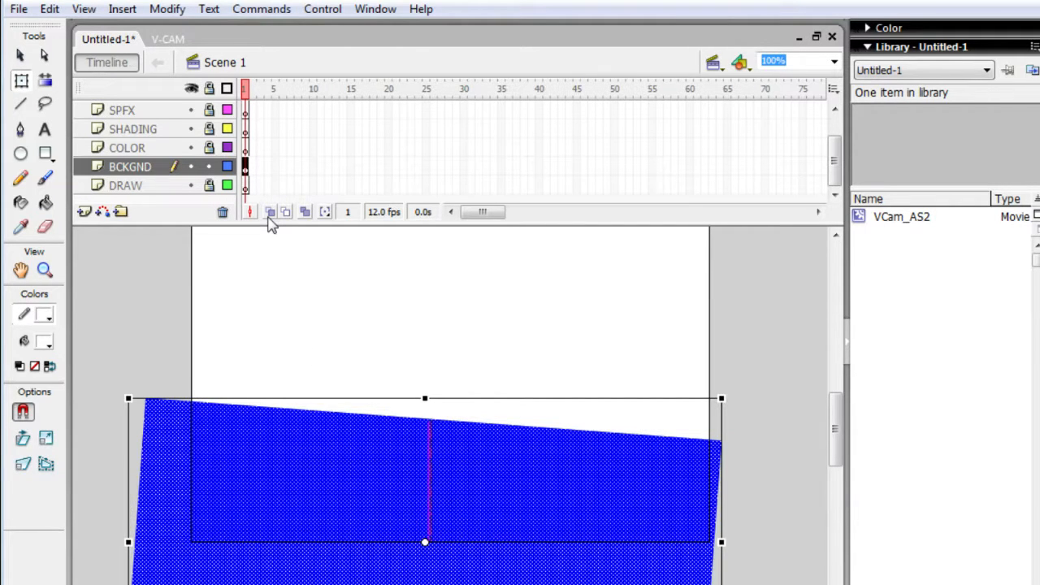
{"action": "key", "text": "Delete"}
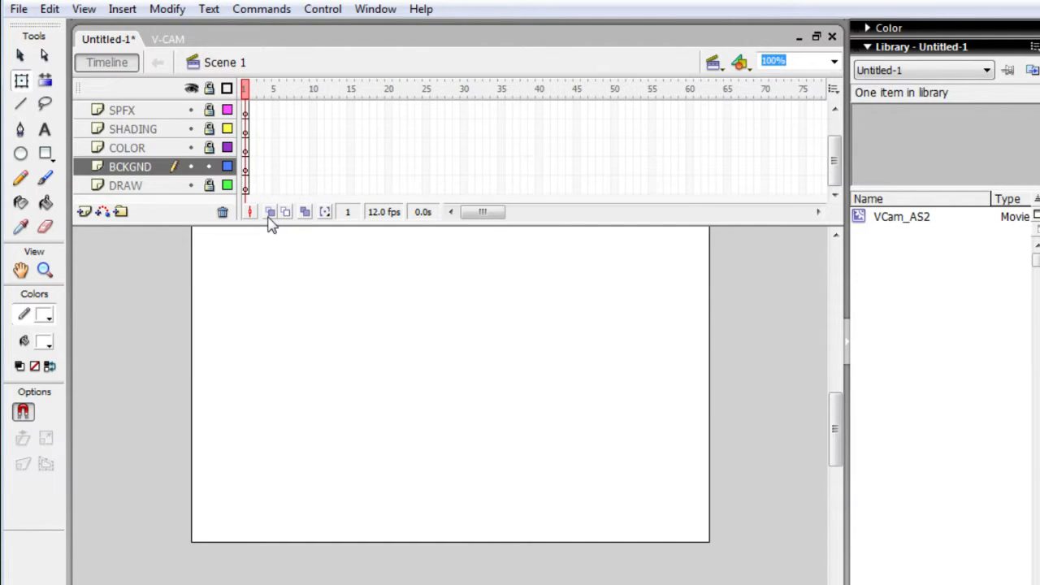
{"action": "left_click", "coordinate": [45, 341]}
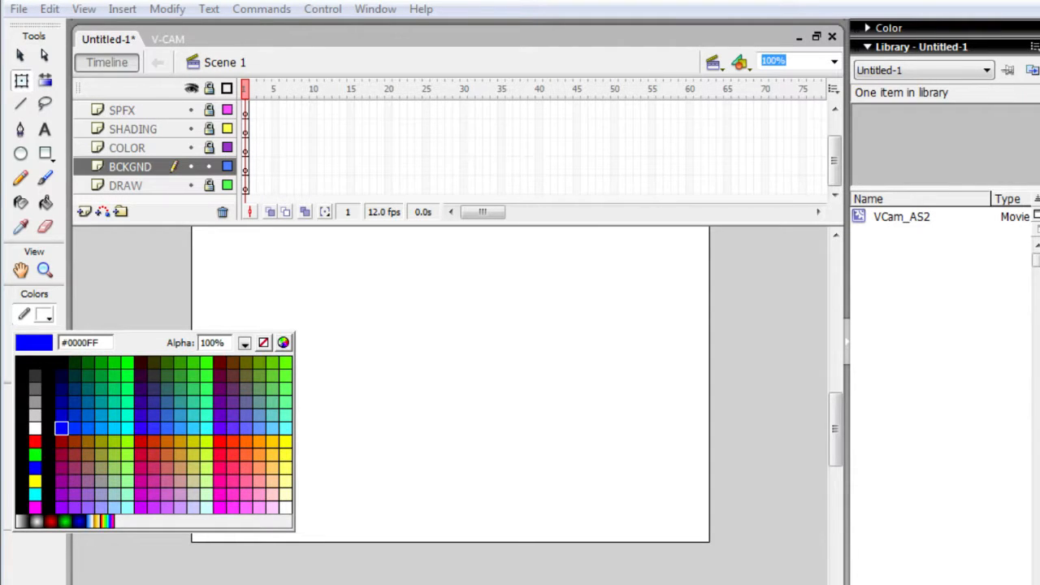
{"action": "left_click", "coordinate": [60, 428]}
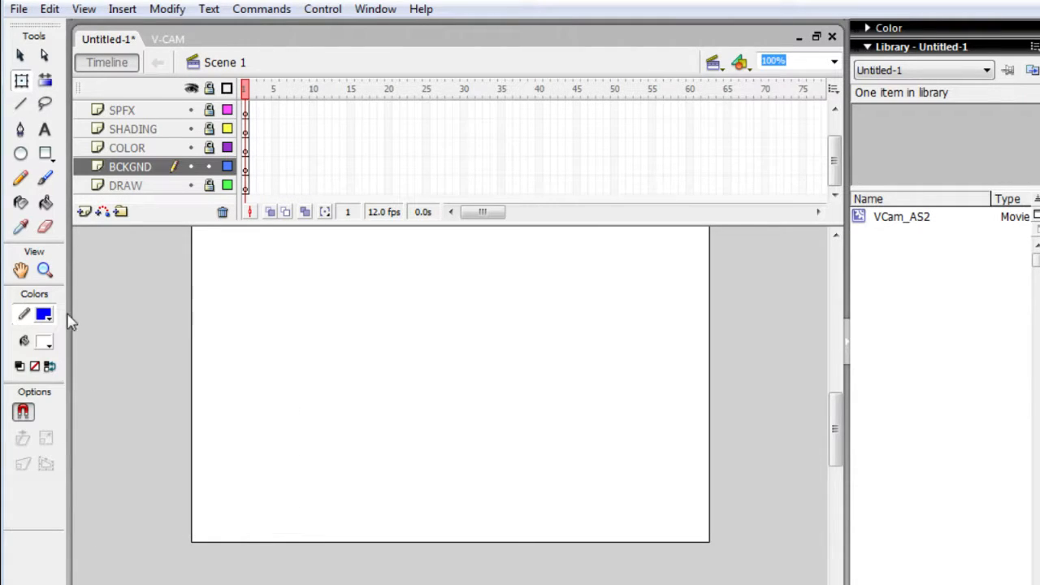
- Draw a white rectangle with a blue outline over the lower part of the stage, extending past its sides
{"action": "left_click", "coordinate": [46, 153]}
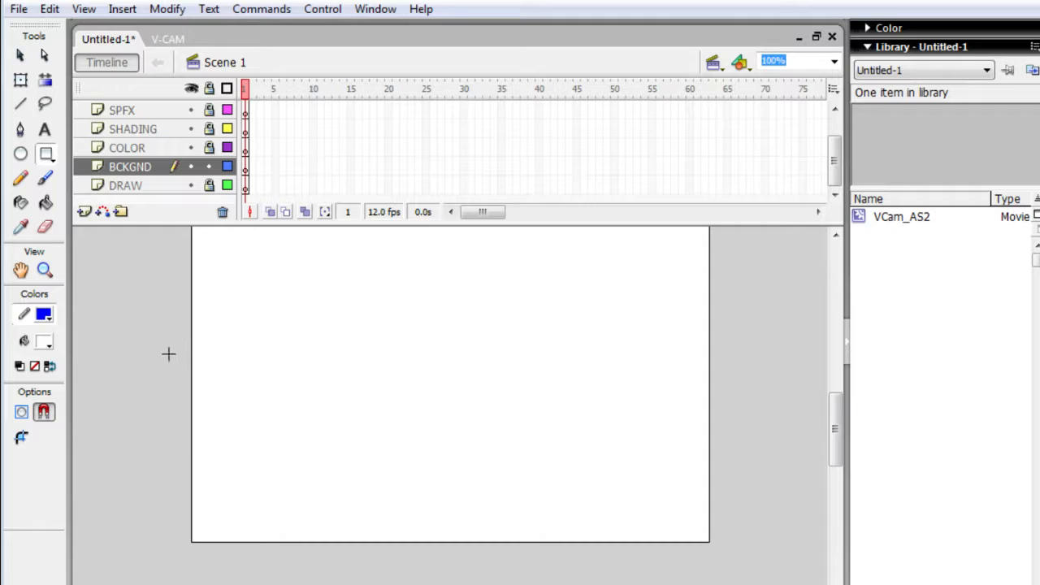
{"action": "left_click_drag", "start_coordinate": [162, 320], "coordinate": [739, 584]}
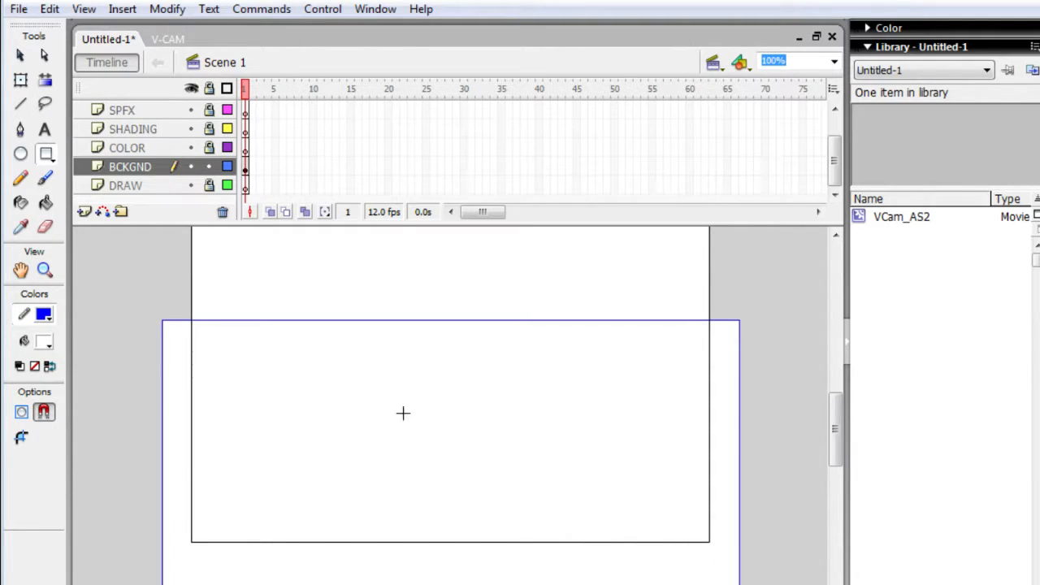
{"action": "left_click", "coordinate": [44, 342]}
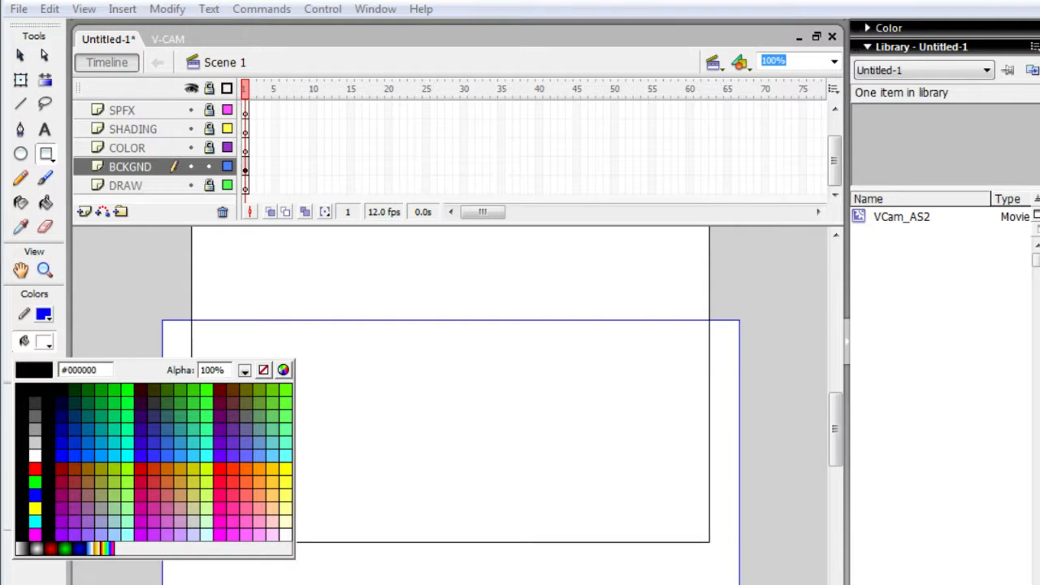
{"action": "left_click", "coordinate": [418, 300]}
- Delete the rectangle's white fill, and select and delete its leftover blue outline
{"action": "left_click", "coordinate": [21, 80]}
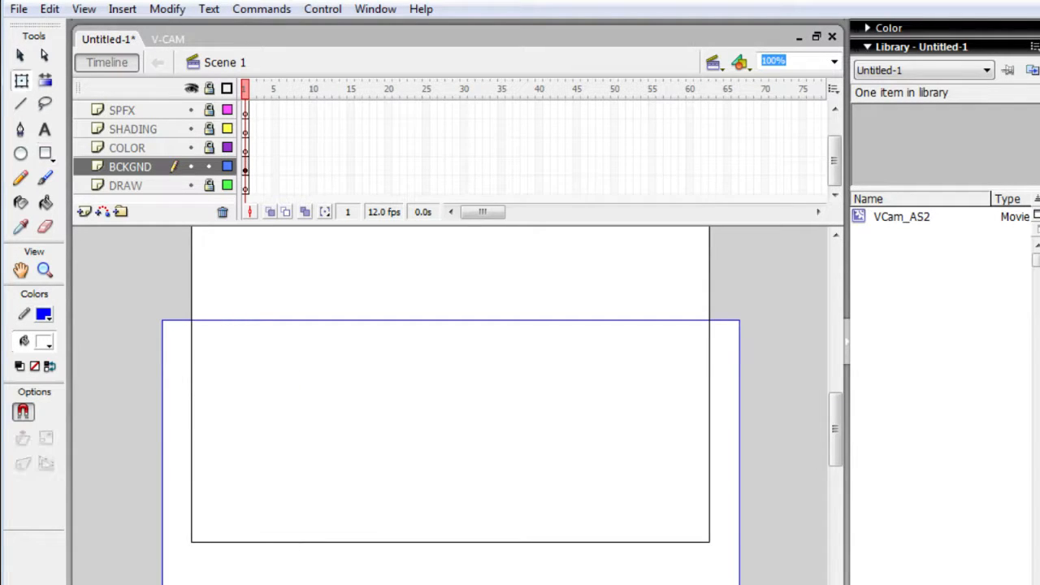
{"action": "left_click", "coordinate": [181, 485]}
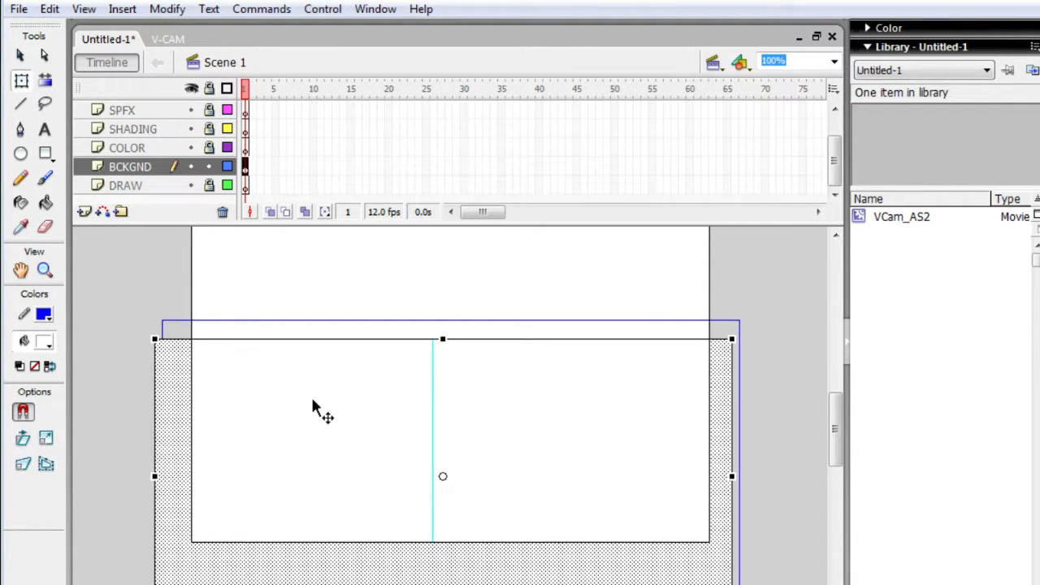
{"action": "key", "text": "Delete"}
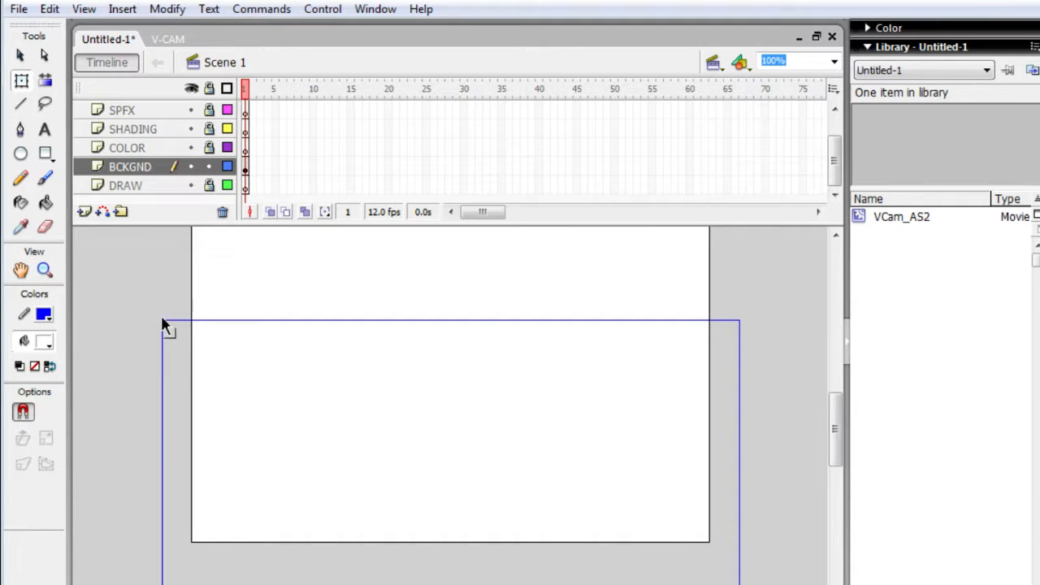
{"action": "left_click_drag", "start_coordinate": [144, 267], "coordinate": [756, 583]}
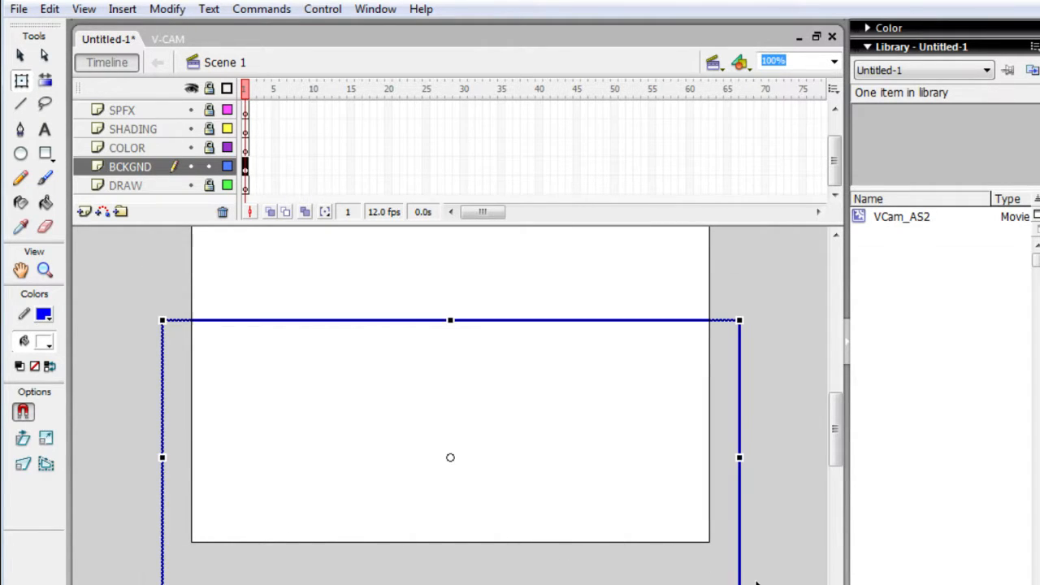
{"action": "key", "text": "Delete"}
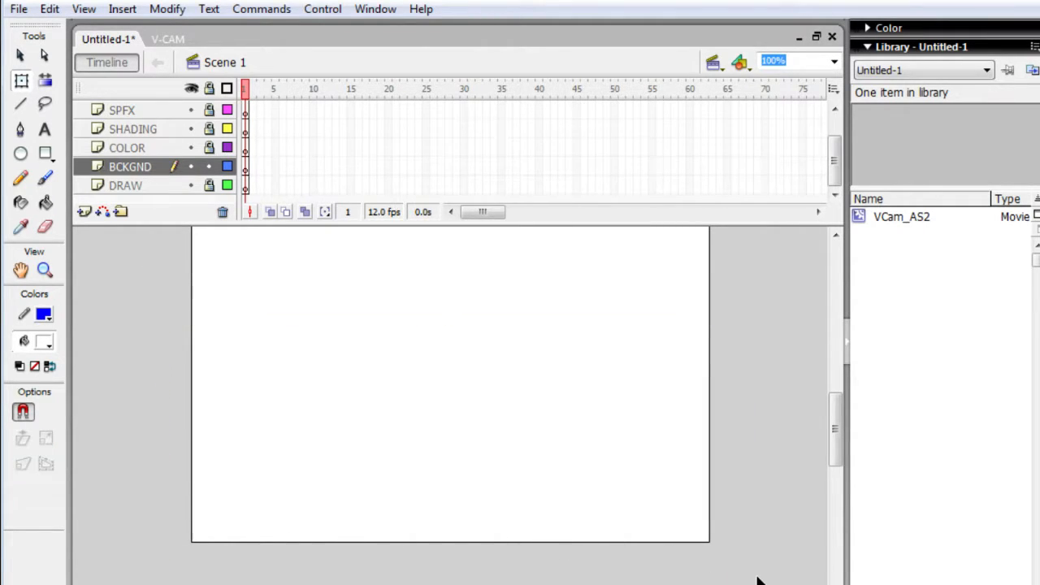
- Set the fill color to blue and draw a large rectangle covering the lower stage and extending past both sides
{"action": "left_click", "coordinate": [45, 343]}
{"action": "left_click", "coordinate": [62, 452]}
{"action": "left_click", "coordinate": [45, 153]}
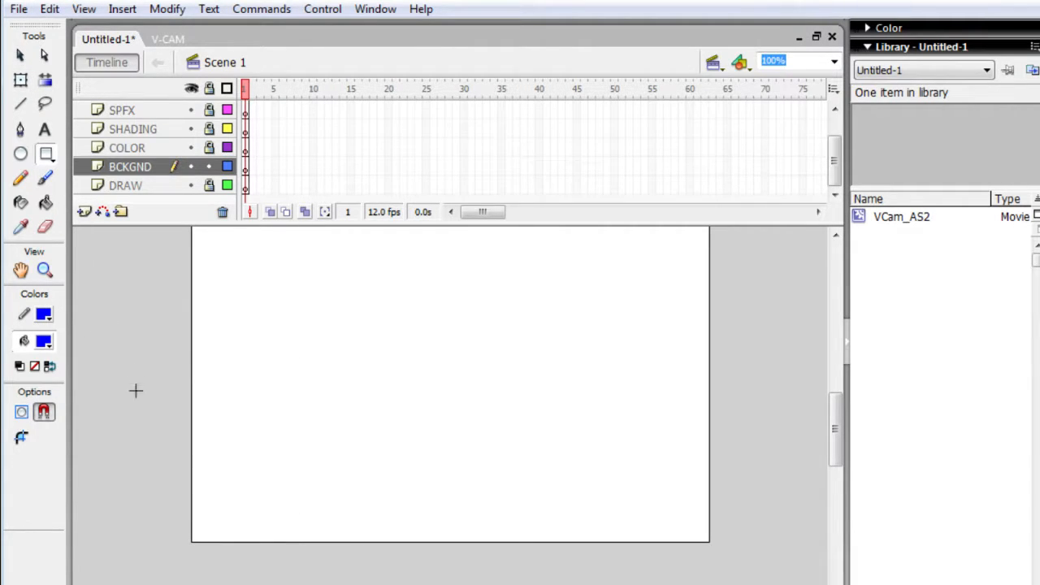
{"action": "left_click_drag", "start_coordinate": [126, 316], "coordinate": [794, 582]}
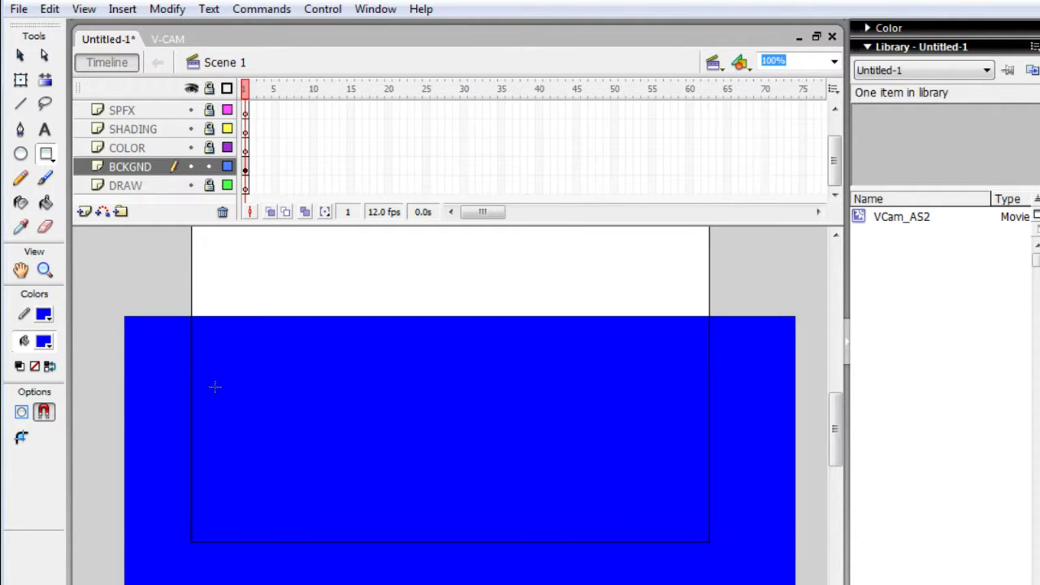
- Move the blue rectangle's fill up over the upper part of the stage with Free Transform, separating it from its outline
{"action": "key", "text": "q"}
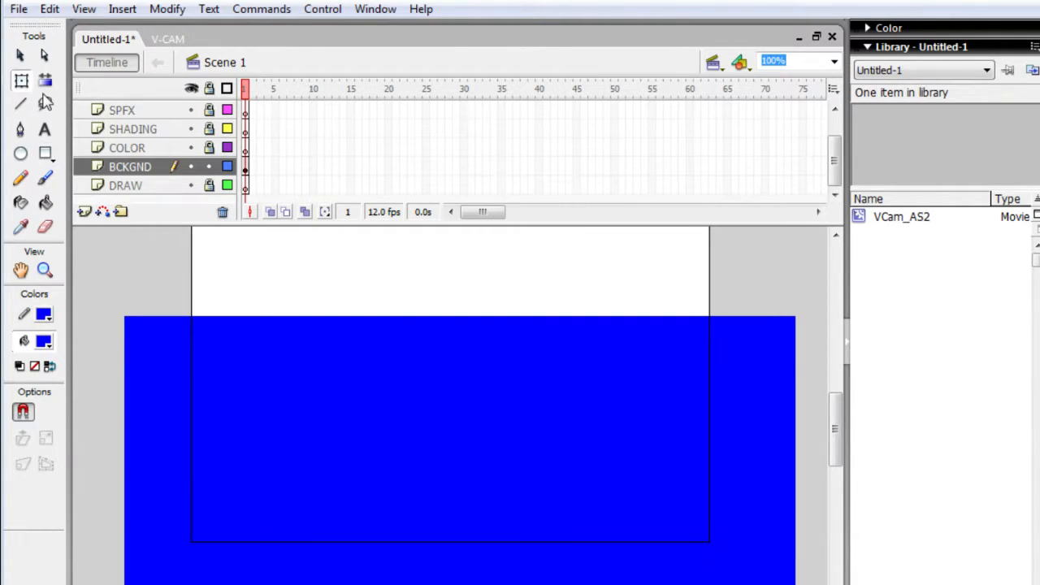
{"action": "left_click_drag", "start_coordinate": [304, 468], "coordinate": [339, 340]}
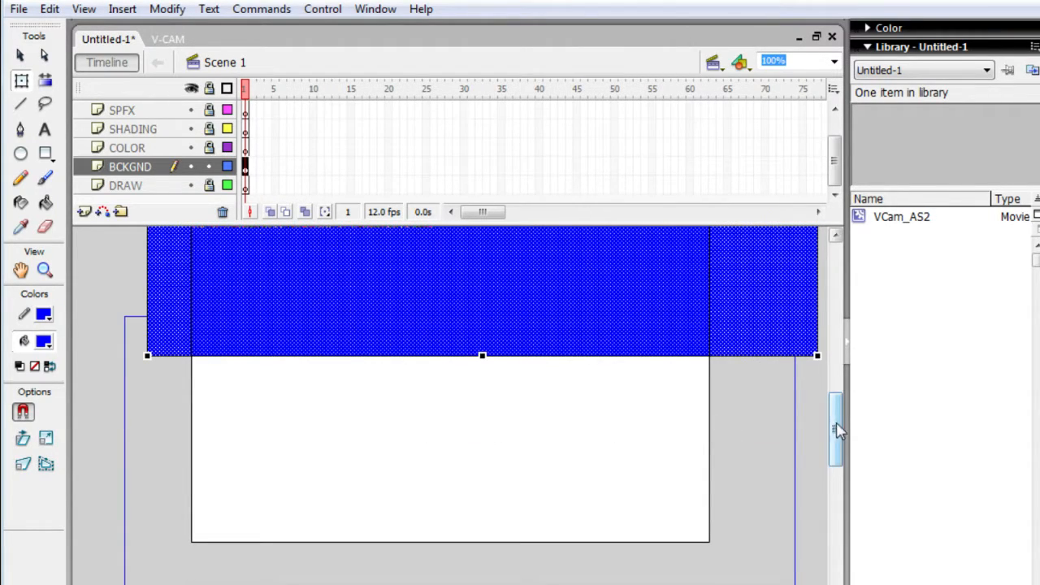
{"action": "left_click_drag", "start_coordinate": [837, 431], "coordinate": [838, 391]}
{"action": "left_click_drag", "start_coordinate": [664, 376], "coordinate": [633, 349]}
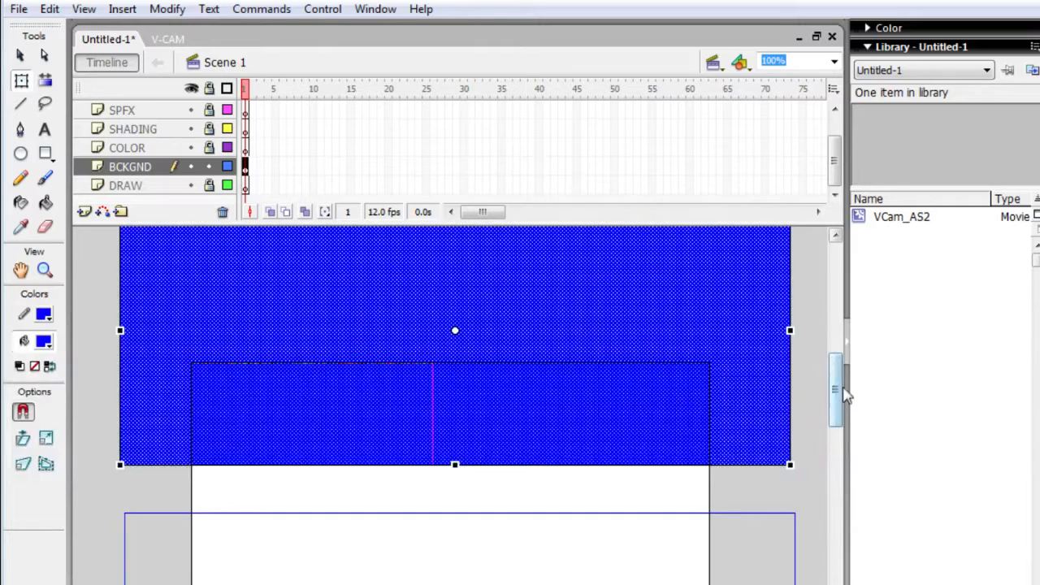
{"action": "left_click_drag", "start_coordinate": [844, 395], "coordinate": [844, 441]}
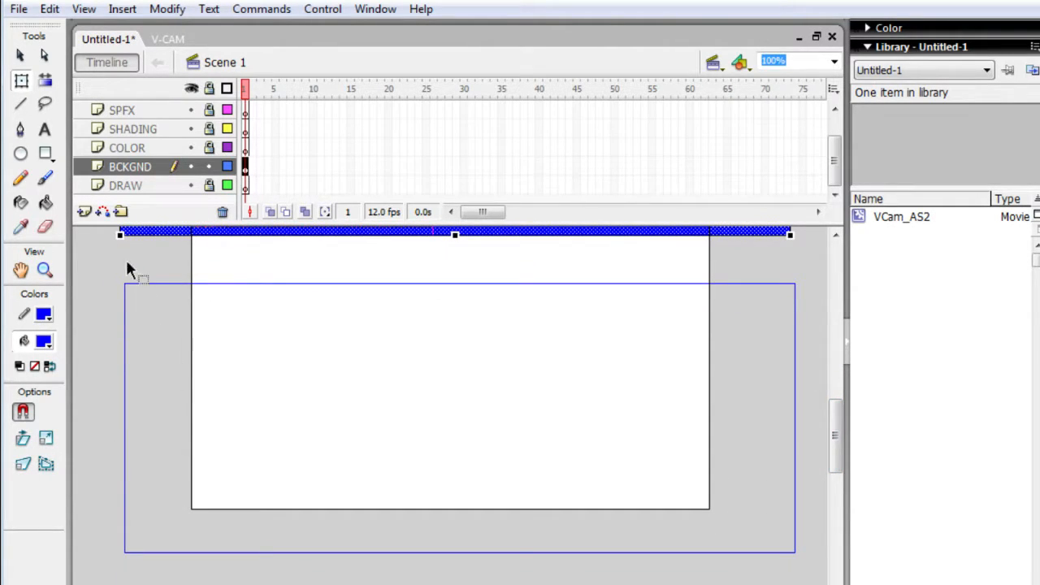
- Select the whole leftover blue outline over the lower stage and delete it
{"action": "left_click_drag", "start_coordinate": [127, 265], "coordinate": [99, 262]}
{"action": "left_click_drag", "start_coordinate": [88, 309], "coordinate": [802, 565]}
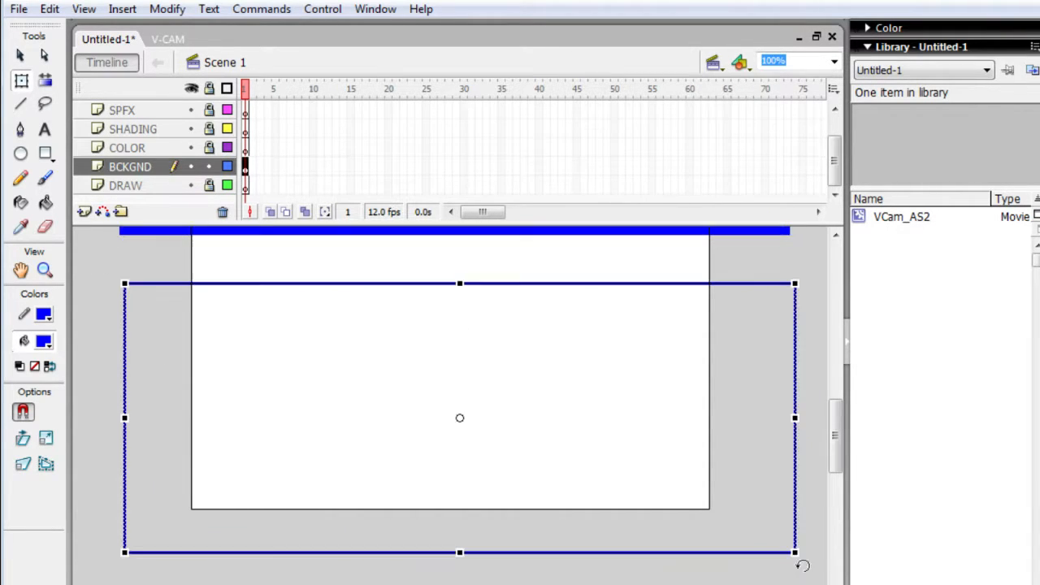
{"action": "key", "text": "Delete"}
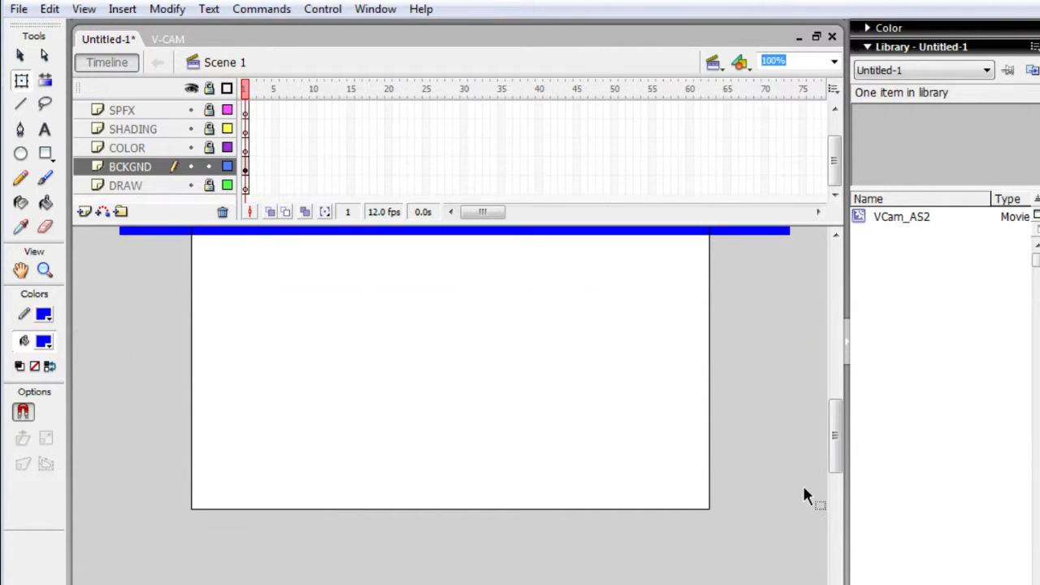
- Move the blue rectangle down and to the left over the upper stage, keeping its right edge just beyond the stage border
{"action": "left_click", "coordinate": [167, 234]}
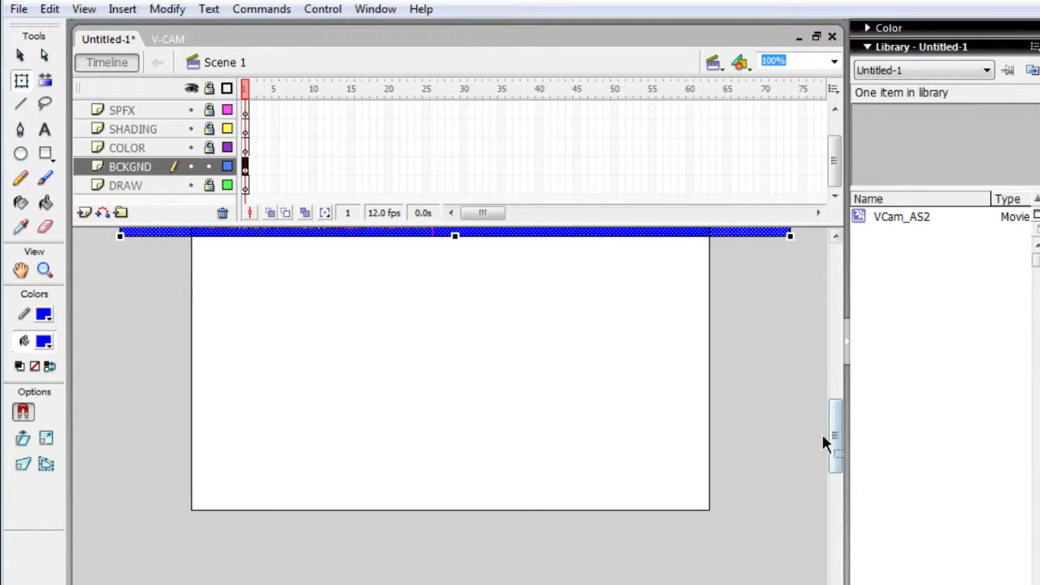
{"action": "left_click_drag", "start_coordinate": [836, 437], "coordinate": [836, 398]}
{"action": "left_click_drag", "start_coordinate": [607, 307], "coordinate": [549, 429]}
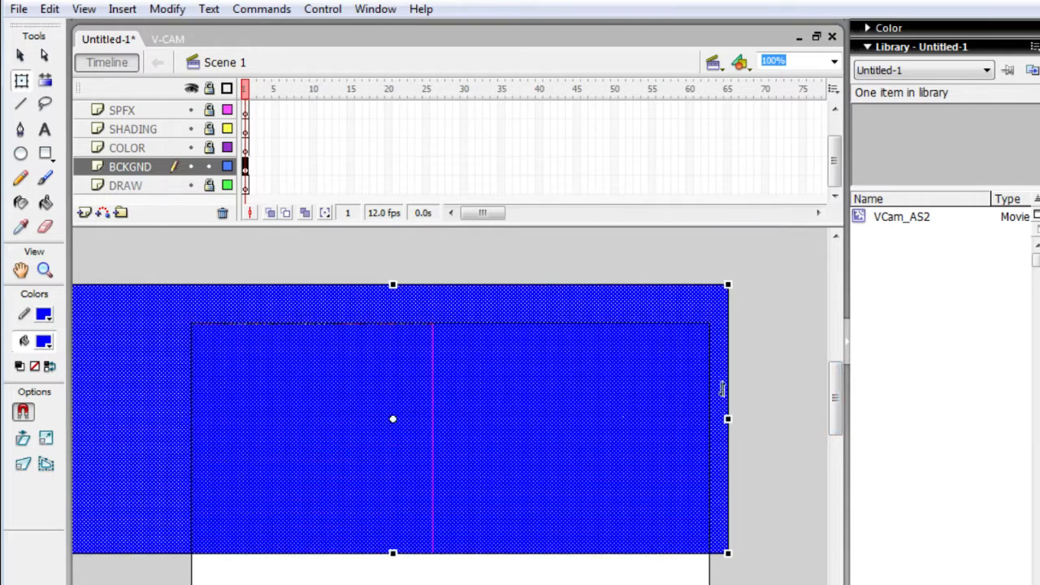
- Move the blue rectangle up and right to extend past both sides of the stage, and change its fill to white #FFFFFF
{"action": "left_click_drag", "start_coordinate": [642, 390], "coordinate": [656, 376]}
{"action": "left_click_drag", "start_coordinate": [836, 400], "coordinate": [836, 452]}
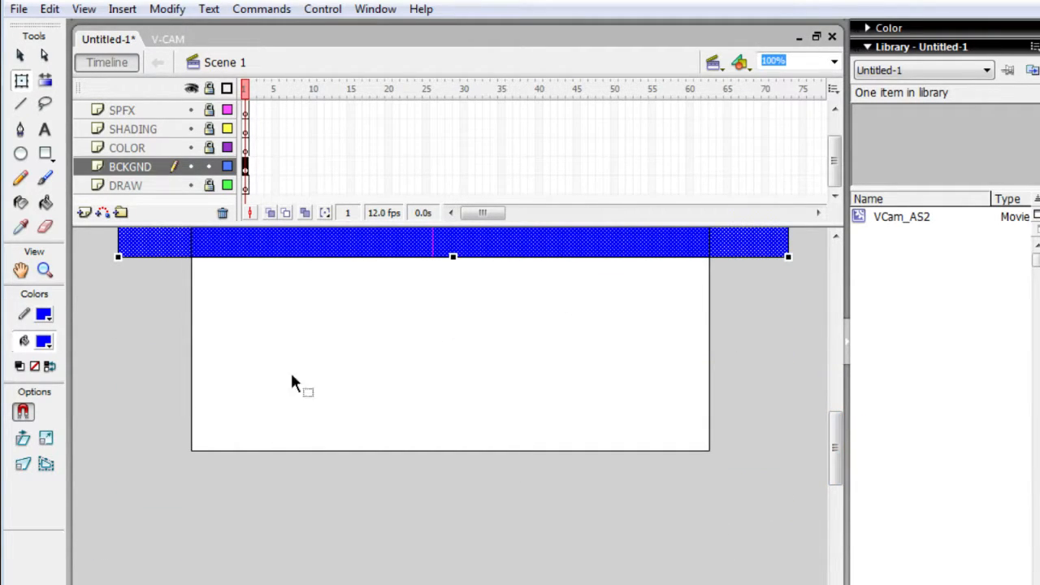
{"action": "left_click", "coordinate": [44, 341]}
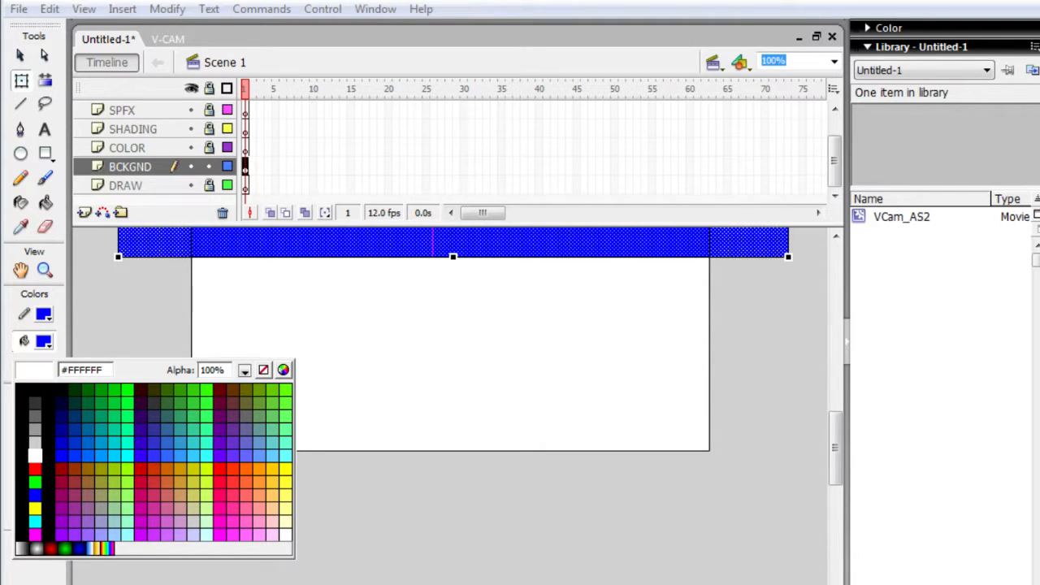
{"action": "left_click", "coordinate": [35, 456]}
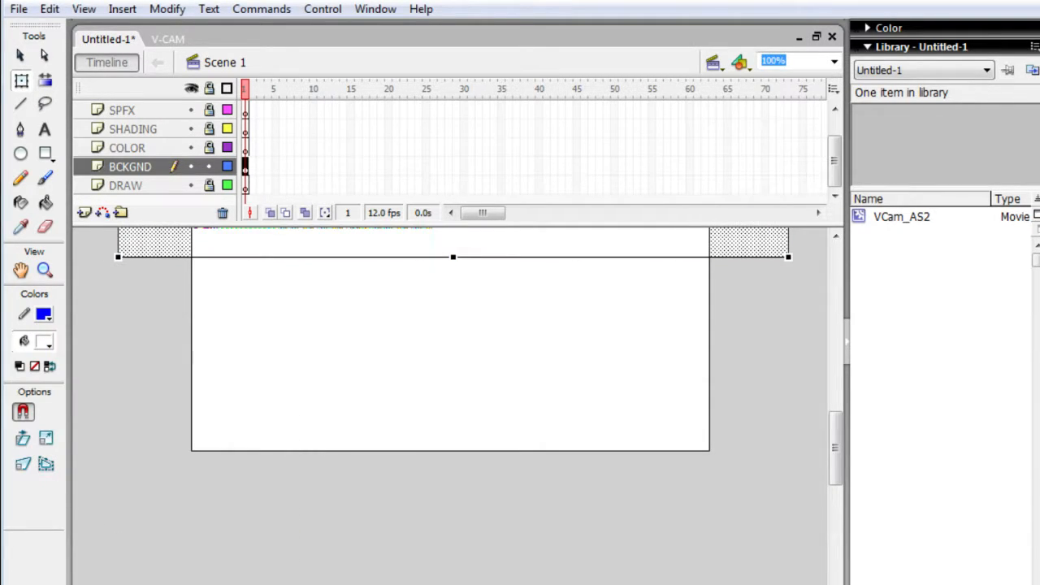
- With nothing selected on the BCKGND layer, try #CCCCCC as the document background color, and set it to the darker gray #999999
{"action": "key", "text": "ctrl+F3"}
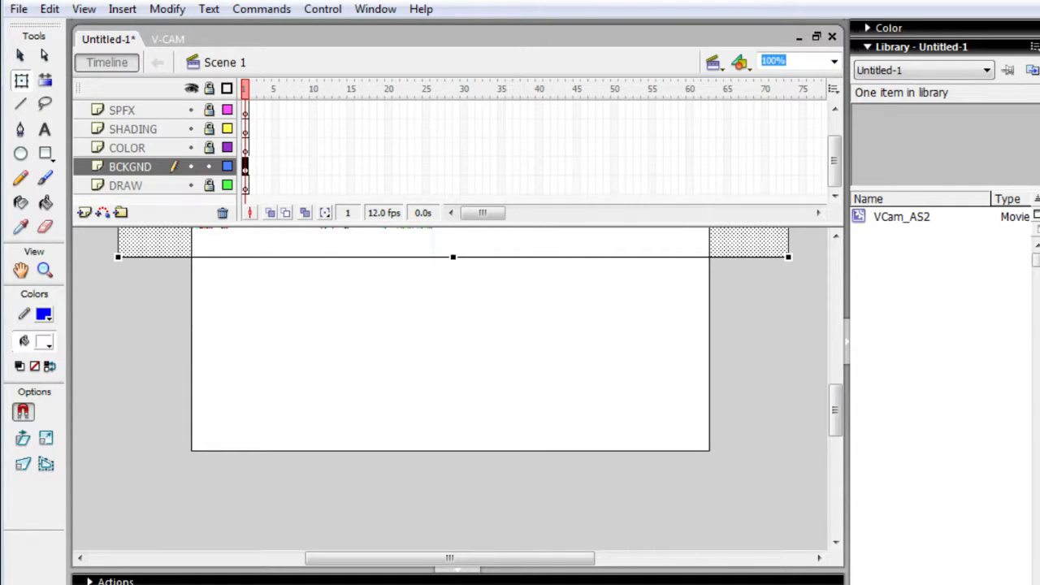
{"action": "left_click", "coordinate": [151, 147]}
{"action": "left_click", "coordinate": [133, 187]}
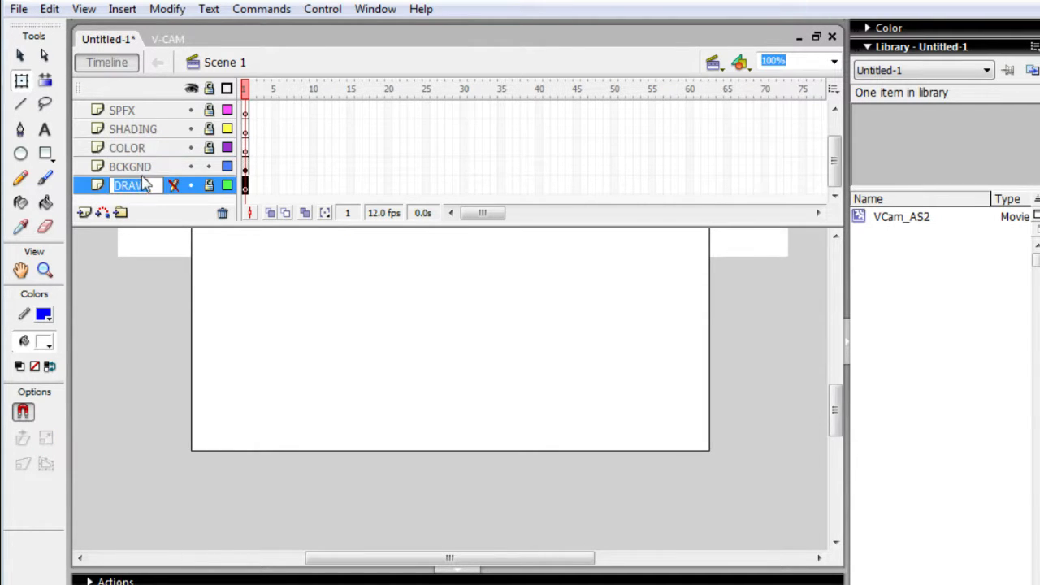
{"action": "left_click", "coordinate": [151, 167]}
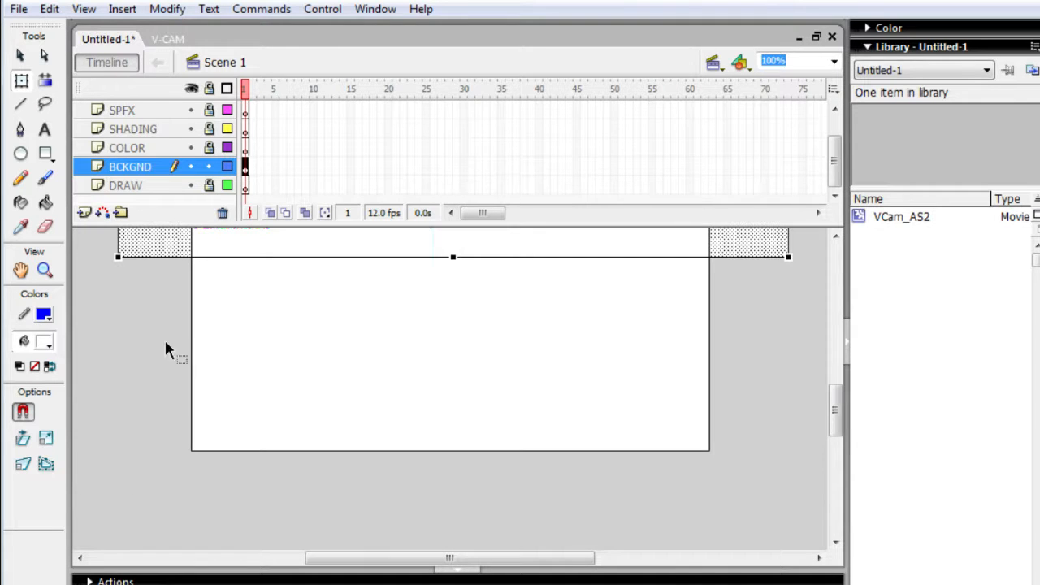
{"action": "left_click", "coordinate": [236, 390]}
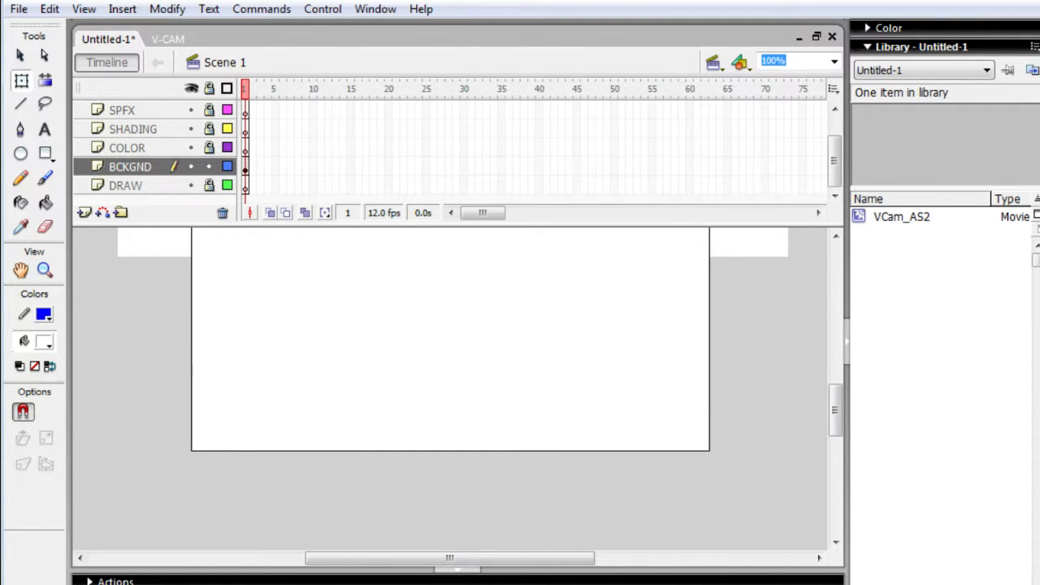
{"action": "left_click", "coordinate": [488, 583]}
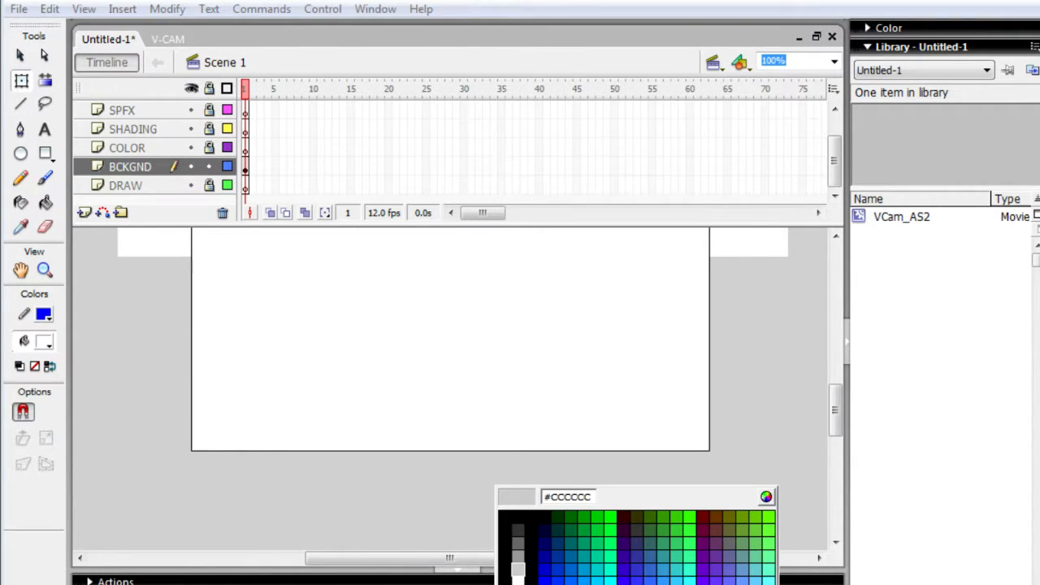
{"action": "left_click", "coordinate": [517, 568]}
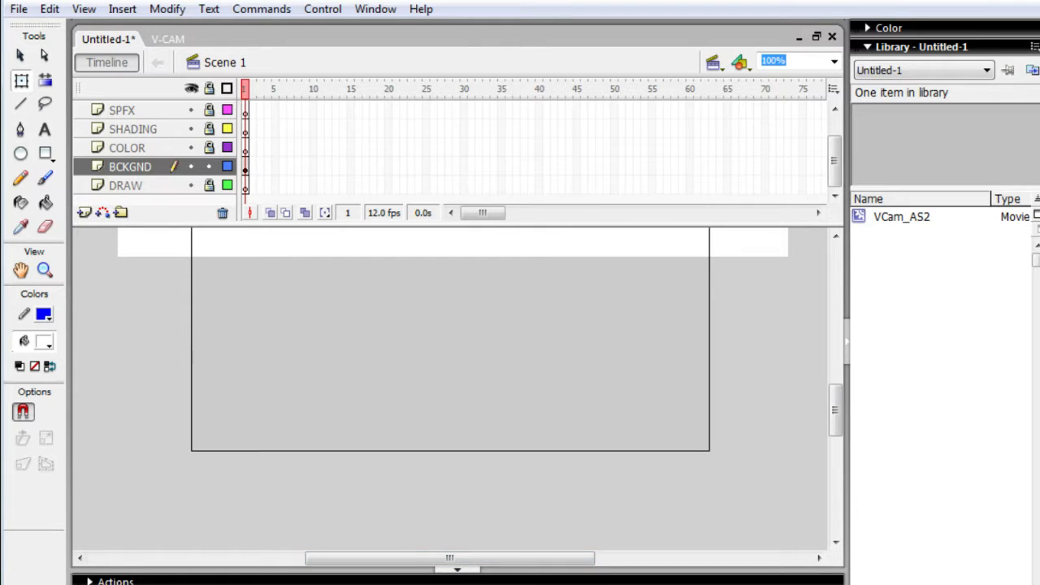
{"action": "left_click", "coordinate": [487, 584]}
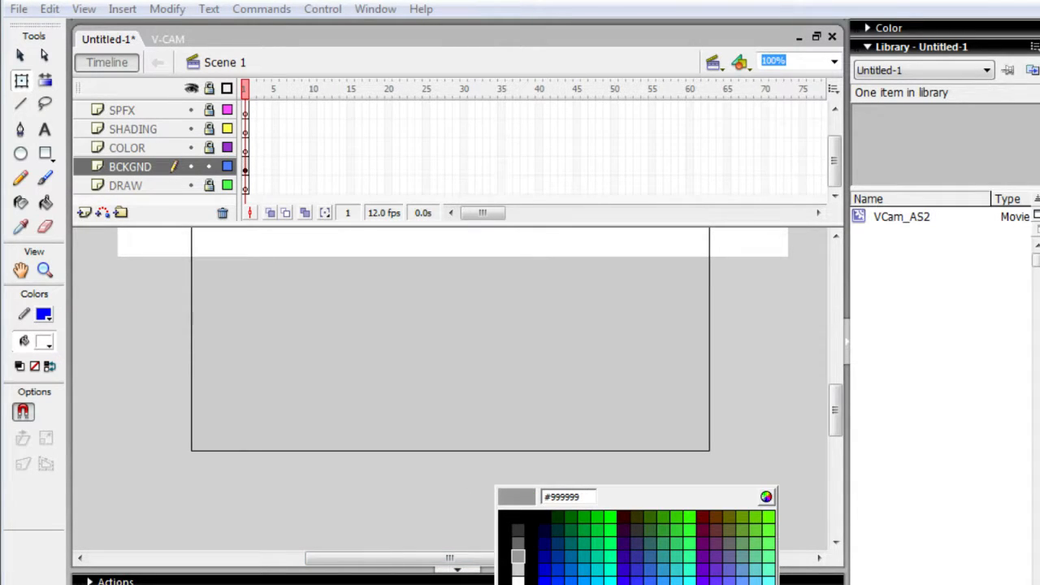
{"action": "left_click", "coordinate": [517, 556]}
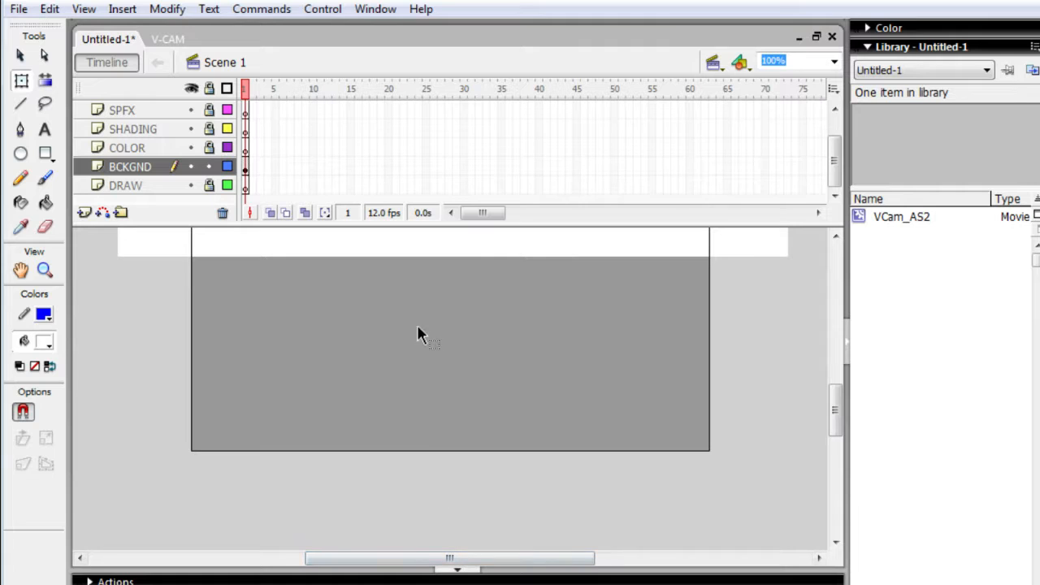
- Move the white rectangle down over the stage's lower edge, recolor it blue, and move it back up clear of the lower stage
{"action": "left_click_drag", "start_coordinate": [145, 250], "coordinate": [147, 370]}
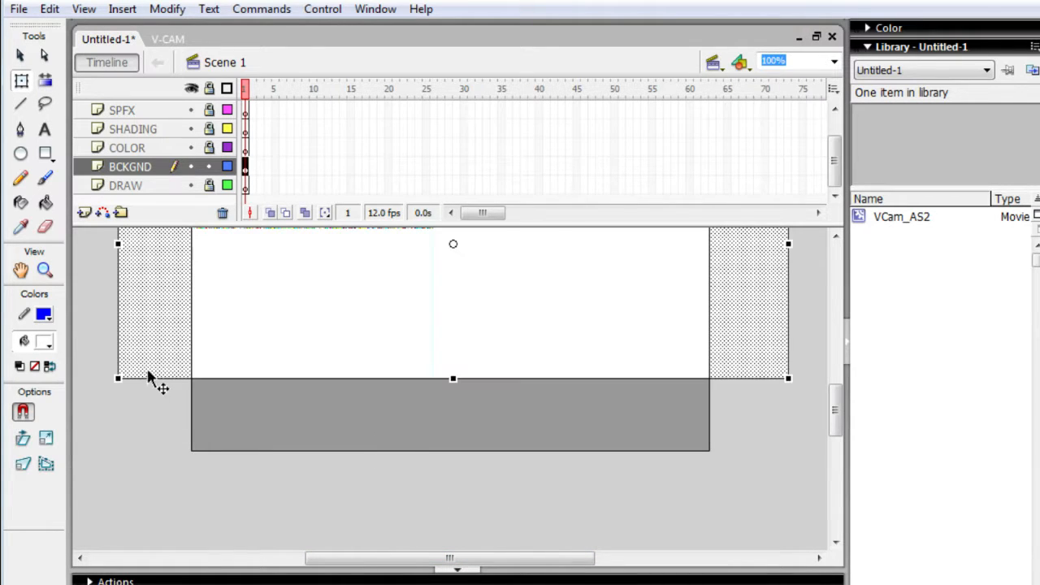
{"action": "left_click_drag", "start_coordinate": [170, 313], "coordinate": [153, 460]}
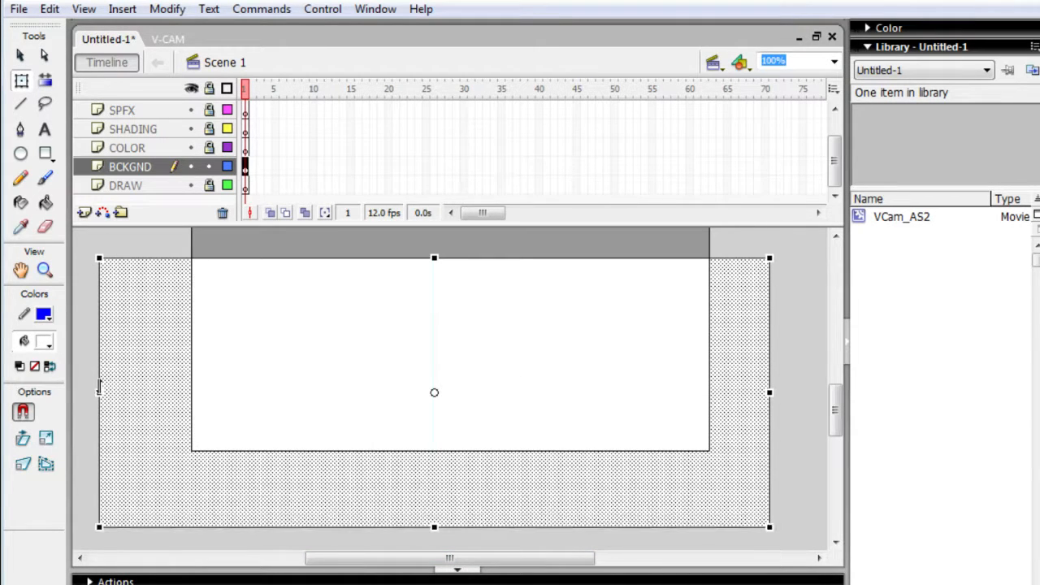
{"action": "left_click", "coordinate": [46, 342]}
{"action": "left_click", "coordinate": [61, 455]}
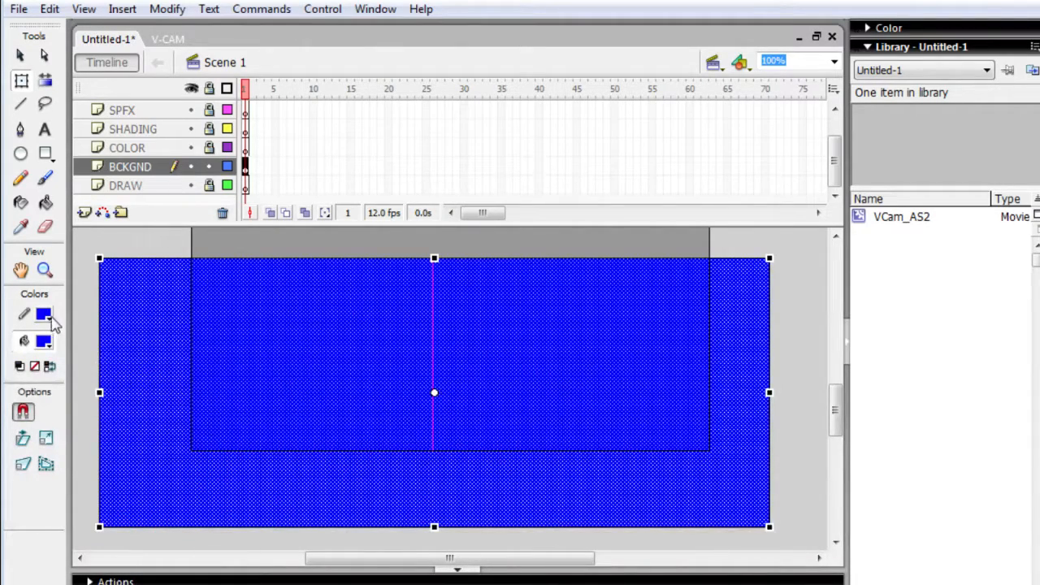
{"action": "left_click_drag", "start_coordinate": [236, 430], "coordinate": [308, 227]}
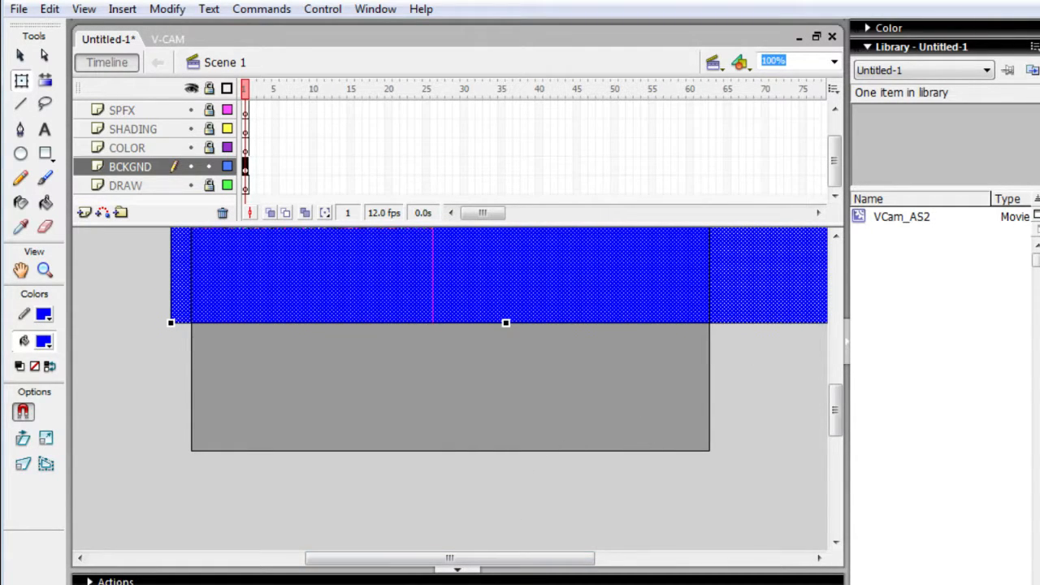
{"action": "left_click", "coordinate": [457, 570]}
- Draw a fan of nine short straight lines with a white stroke near the stage's lower-left corner, using the Line tool
{"action": "key", "text": "ctrl+equal"}
{"action": "key", "text": "ctrl+equal"}
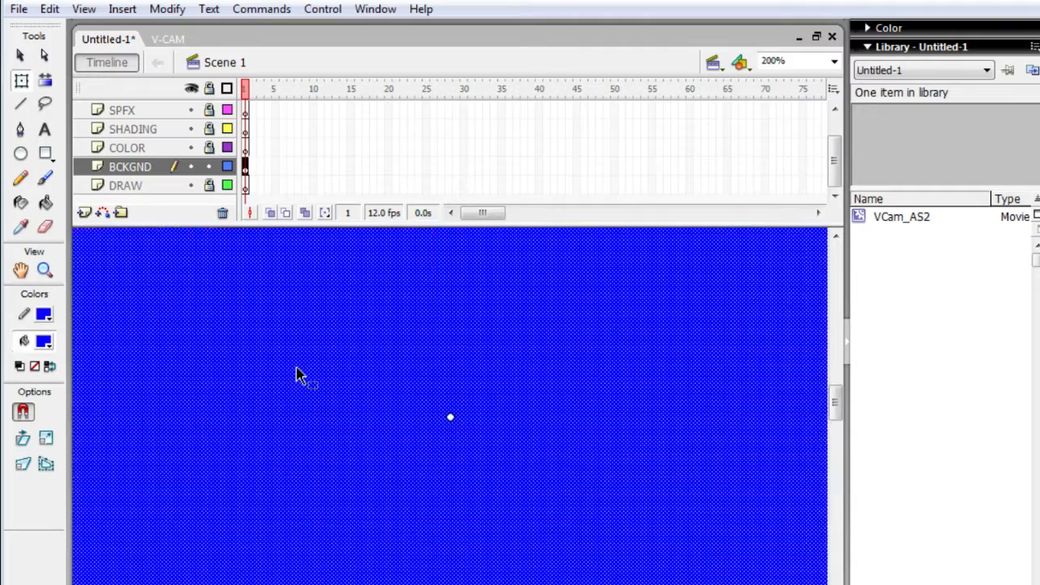
{"action": "key", "text": "ctrl+minus"}
{"action": "key", "text": "ctrl+minus"}
{"action": "key", "text": "ctrl+minus"}
{"action": "key", "text": "ctrl+equal"}
{"action": "key", "text": "ctrl+equal"}
{"action": "key", "text": "h"}
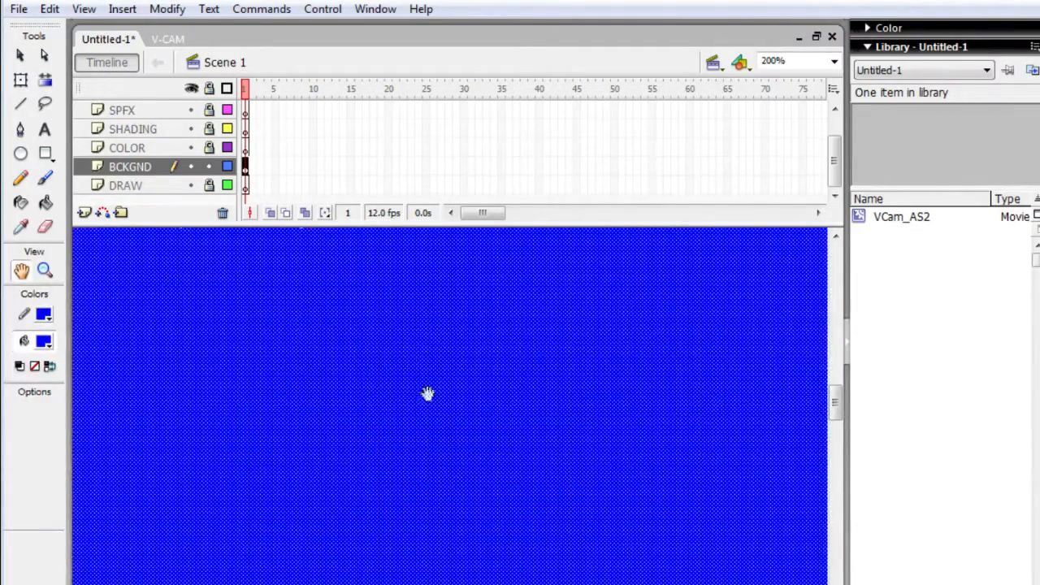
{"action": "left_click_drag", "start_coordinate": [427, 392], "coordinate": [521, 294]}
{"action": "left_click_drag", "start_coordinate": [319, 472], "coordinate": [453, 377]}
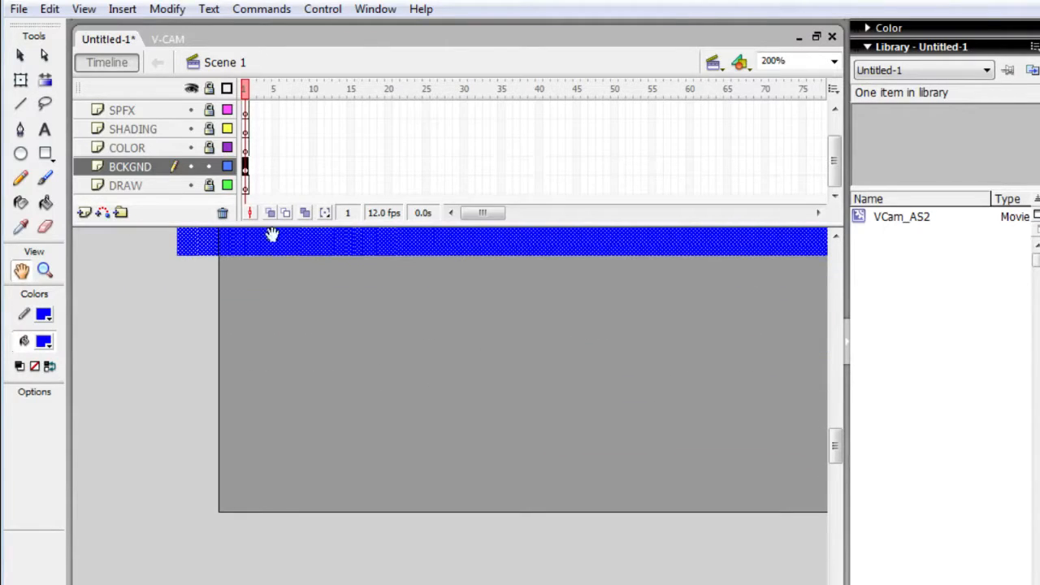
{"action": "key", "text": "b"}
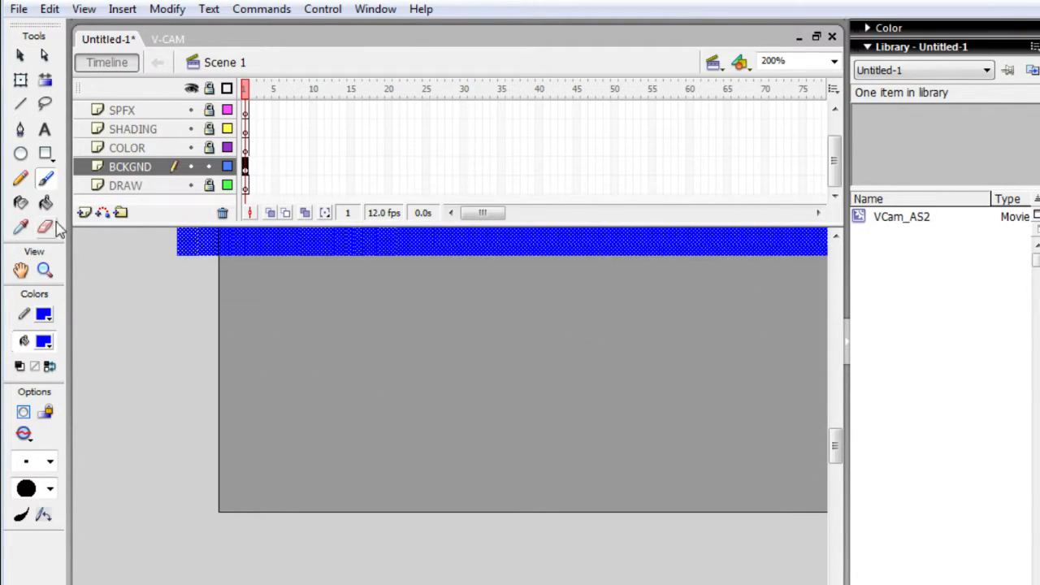
{"action": "key", "text": "n"}
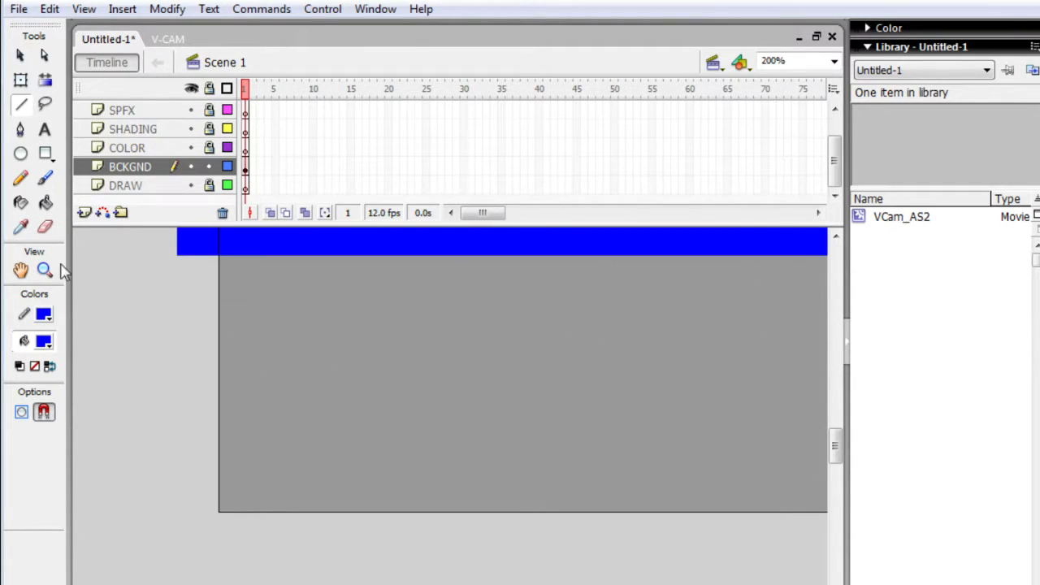
{"action": "left_click", "coordinate": [43, 315]}
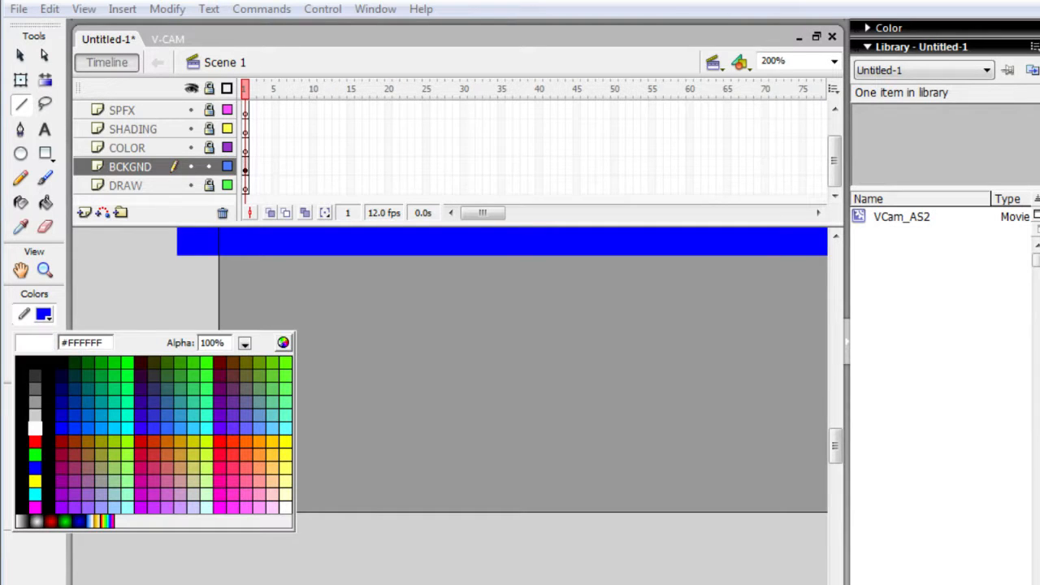
{"action": "left_click", "coordinate": [34, 428]}
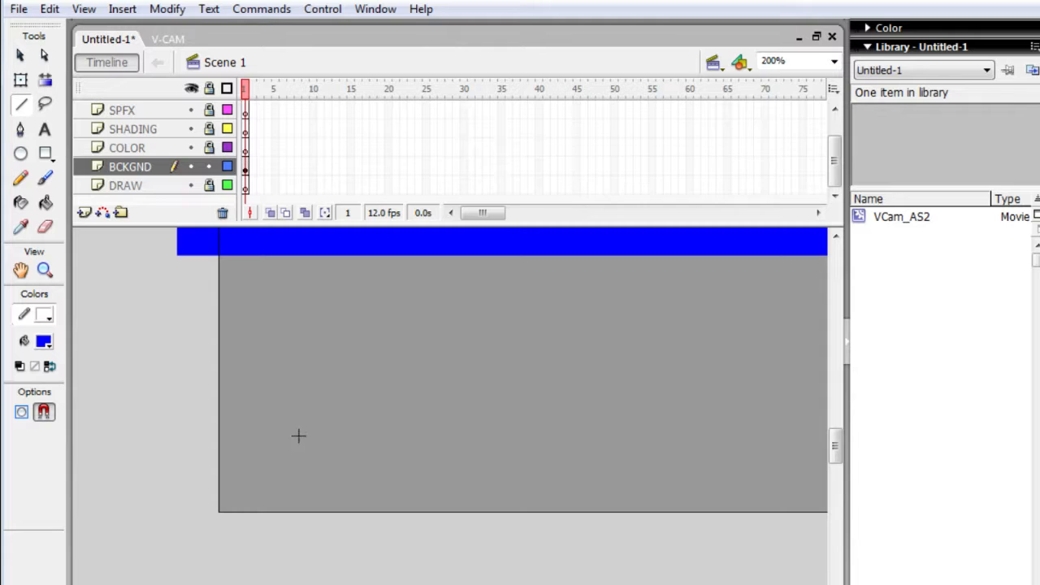
{"action": "mouse_move", "coordinate": [256, 444]}
{"action": "left_mouse_down"}
{"action": "mouse_move", "coordinate": [357, 392]}
{"action": "mouse_move", "coordinate": [369, 407]}
{"action": "left_mouse_up"}
{"action": "mouse_move", "coordinate": [306, 506]}
{"action": "left_mouse_down"}
{"action": "mouse_move", "coordinate": [387, 422]}
{"action": "mouse_move", "coordinate": [391, 459]}
{"action": "left_mouse_up"}
{"action": "mouse_move", "coordinate": [430, 420]}
{"action": "left_mouse_down"}
{"action": "mouse_move", "coordinate": [383, 540]}
{"action": "mouse_move", "coordinate": [457, 462]}
{"action": "mouse_move", "coordinate": [458, 470]}
{"action": "left_mouse_up"}
{"action": "mouse_move", "coordinate": [327, 526]}
{"action": "left_mouse_down"}
{"action": "mouse_move", "coordinate": [364, 490]}
{"action": "mouse_move", "coordinate": [368, 470]}
{"action": "left_mouse_up"}
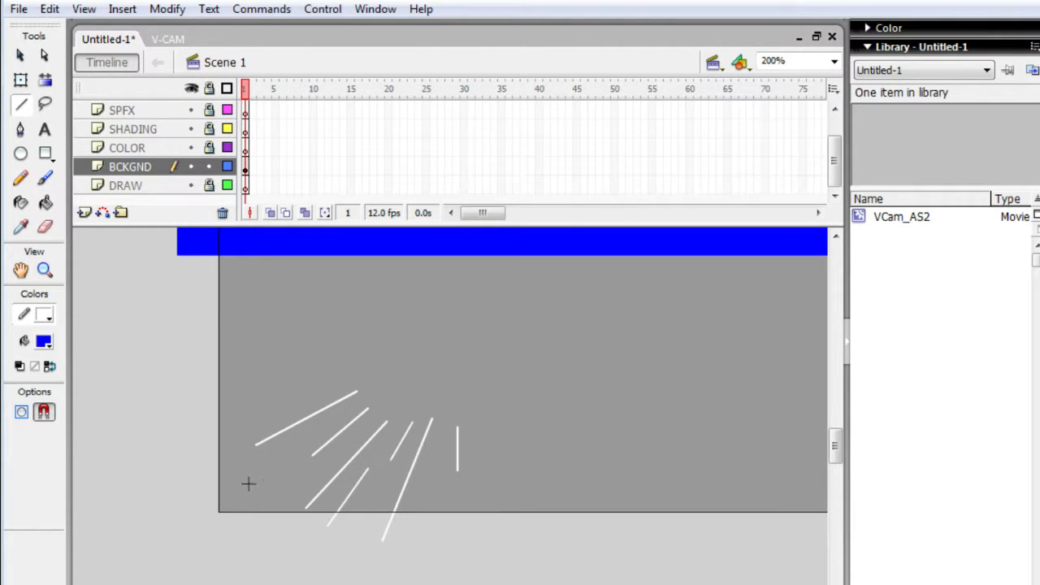
{"action": "left_click_drag", "start_coordinate": [245, 490], "coordinate": [289, 472]}
{"action": "left_click_drag", "start_coordinate": [295, 404], "coordinate": [330, 383]}
- Select all the white lines with Free Transform and convert them to a movie clip symbol named Symbol 1
{"action": "key", "text": "q"}
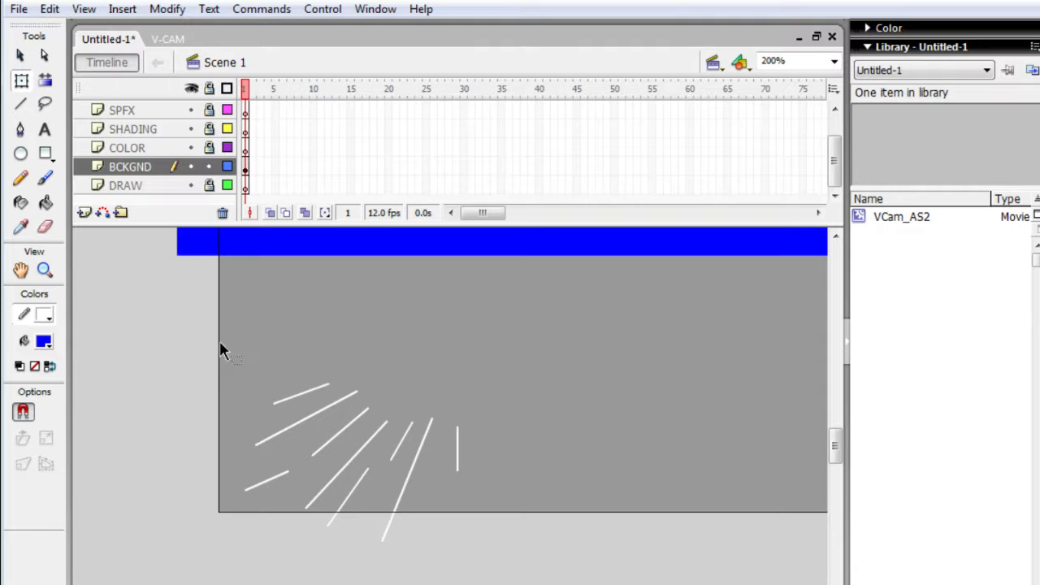
{"action": "mouse_move", "coordinate": [220, 340]}
{"action": "left_mouse_down"}
{"action": "mouse_move", "coordinate": [267, 481]}
{"action": "mouse_move", "coordinate": [444, 573]}
{"action": "mouse_move", "coordinate": [515, 561]}
{"action": "left_mouse_up"}
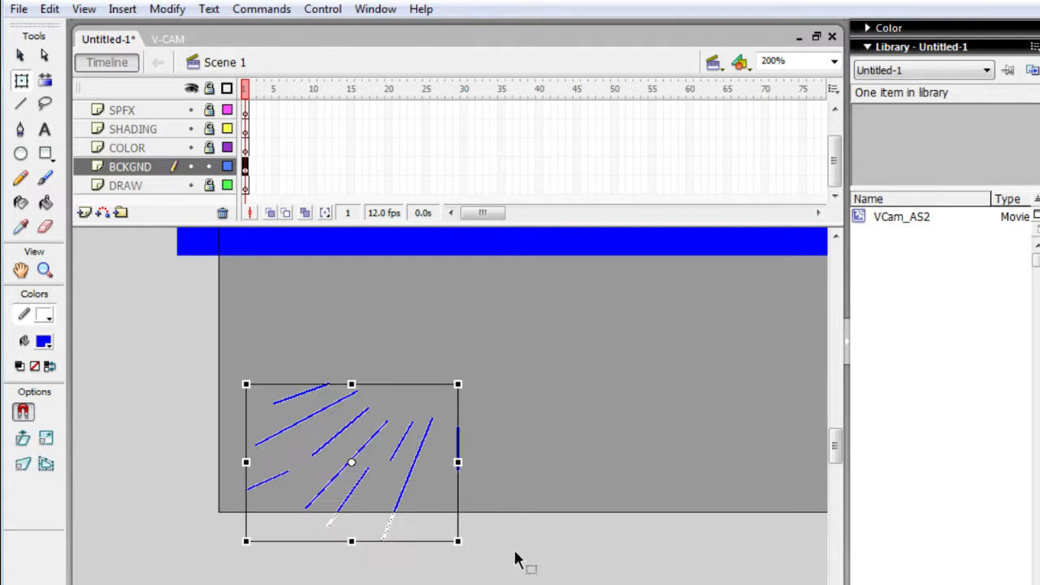
{"action": "right_click", "coordinate": [346, 502]}
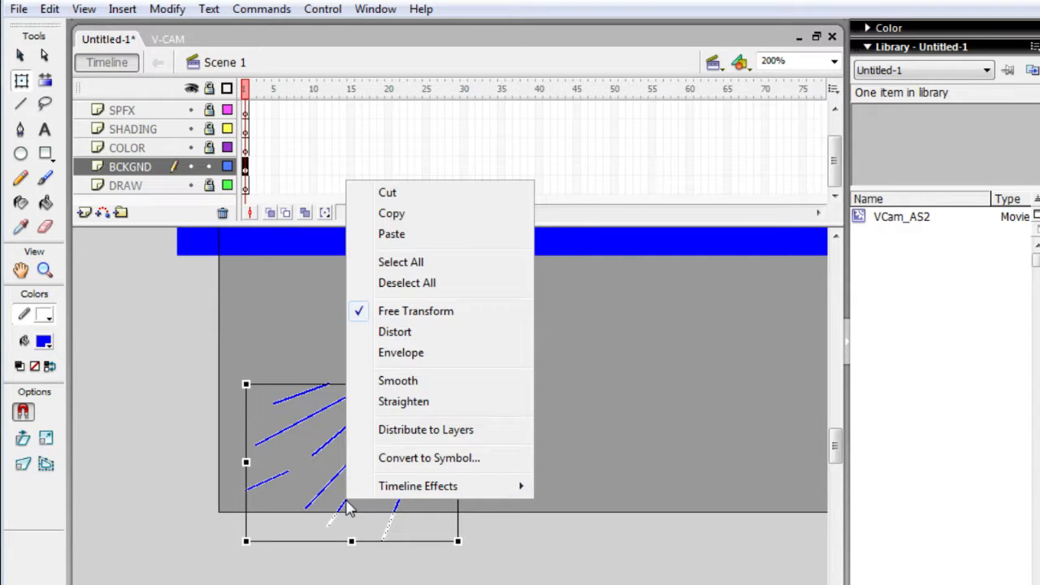
{"action": "left_click", "coordinate": [397, 459]}
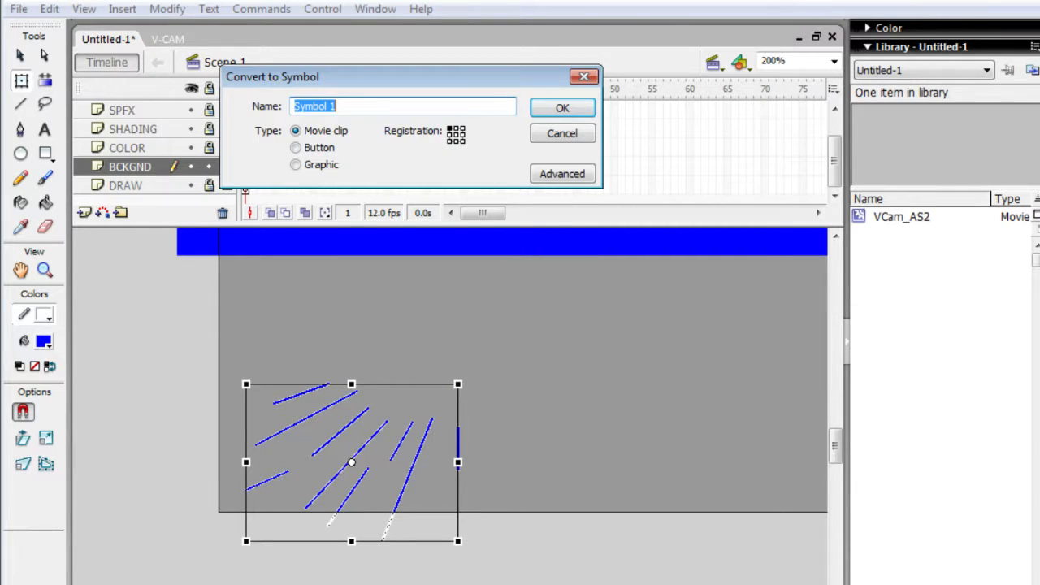
{"action": "key", "text": "Return"}
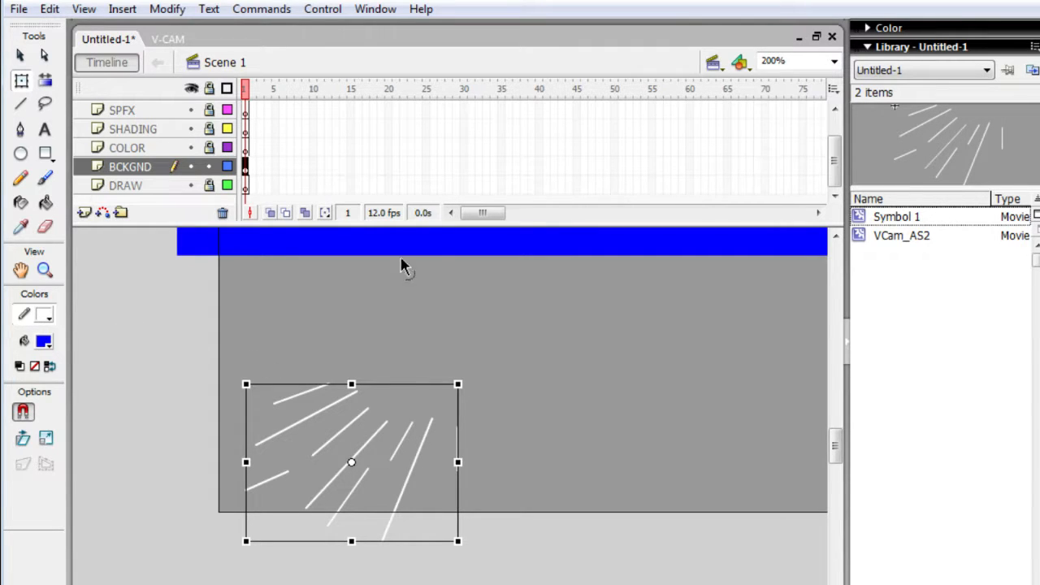
- Add a Blur filter with a Blur X of 5 to the white line symbol
{"action": "left_click", "coordinate": [231, 583]}
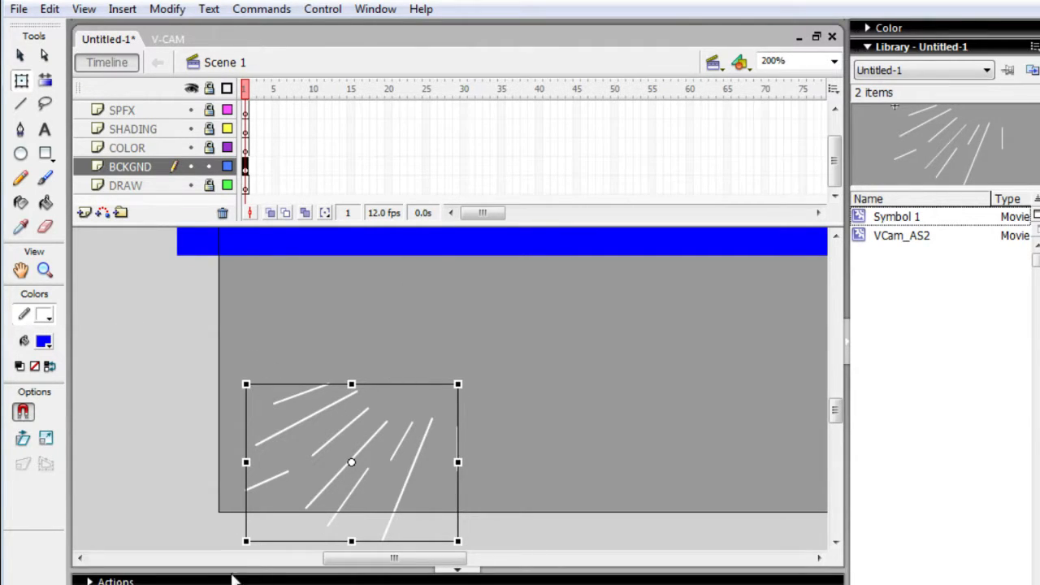
{"action": "left_click", "coordinate": [182, 583]}
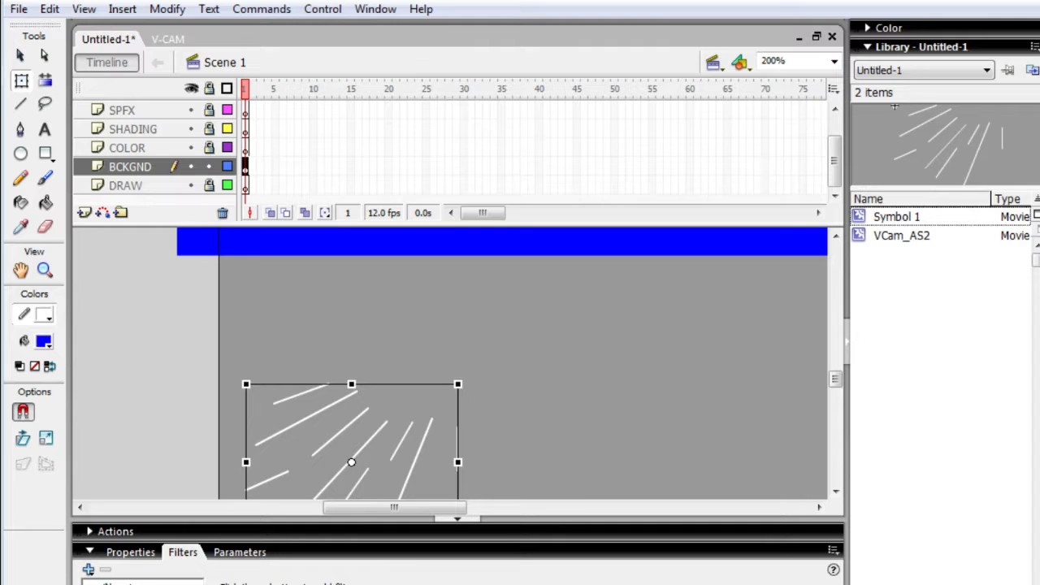
{"action": "left_click", "coordinate": [88, 569]}
{"action": "left_click", "coordinate": [174, 463]}
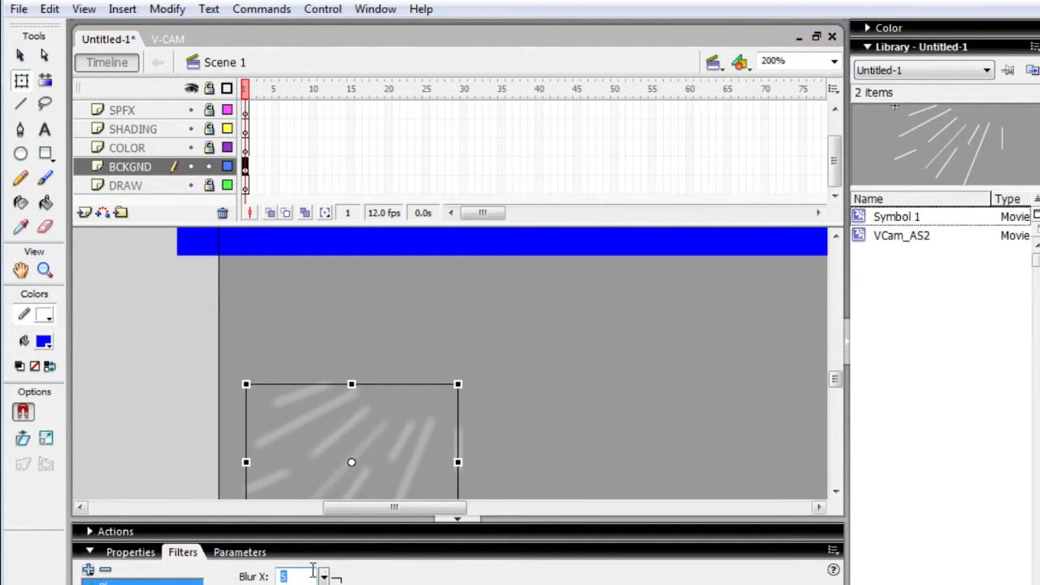
{"action": "key", "text": "Tab"}
{"action": "left_click", "coordinate": [318, 549]}
- Move the blue rectangle down so it covers the bottom strip of the stage beneath the blurred lines
{"action": "left_click_drag", "start_coordinate": [418, 279], "coordinate": [443, 255]}
{"action": "left_click_drag", "start_coordinate": [376, 243], "coordinate": [351, 485]}
{"action": "left_click_drag", "start_coordinate": [337, 339], "coordinate": [331, 465]}
{"action": "left_click_drag", "start_coordinate": [339, 407], "coordinate": [313, 476]}
- Move the blurred line symbol down and right onto the blue rectangle and deselect it
{"action": "left_click", "coordinate": [315, 408]}
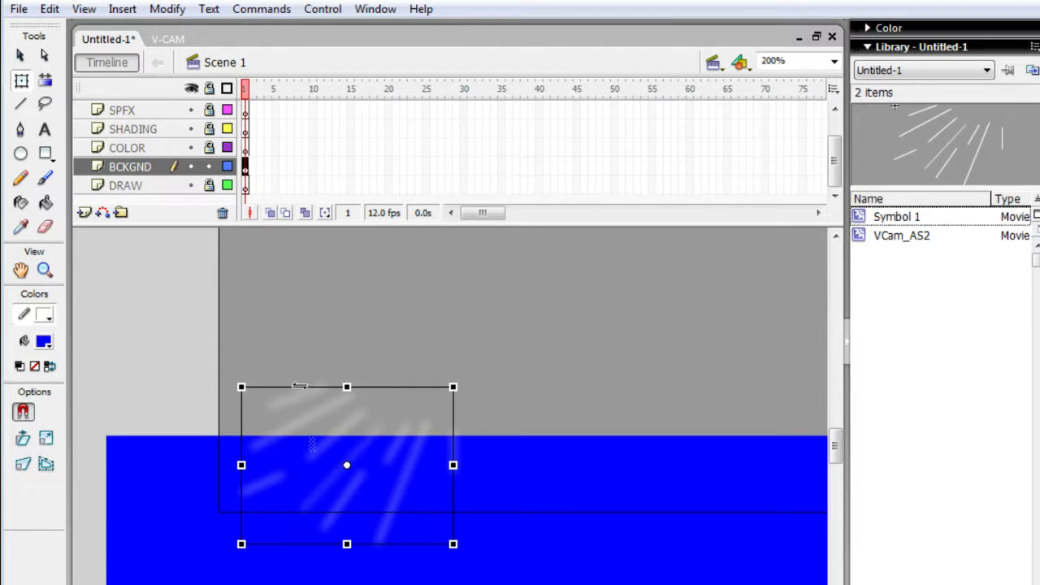
{"action": "left_click_drag", "start_coordinate": [350, 429], "coordinate": [380, 476]}
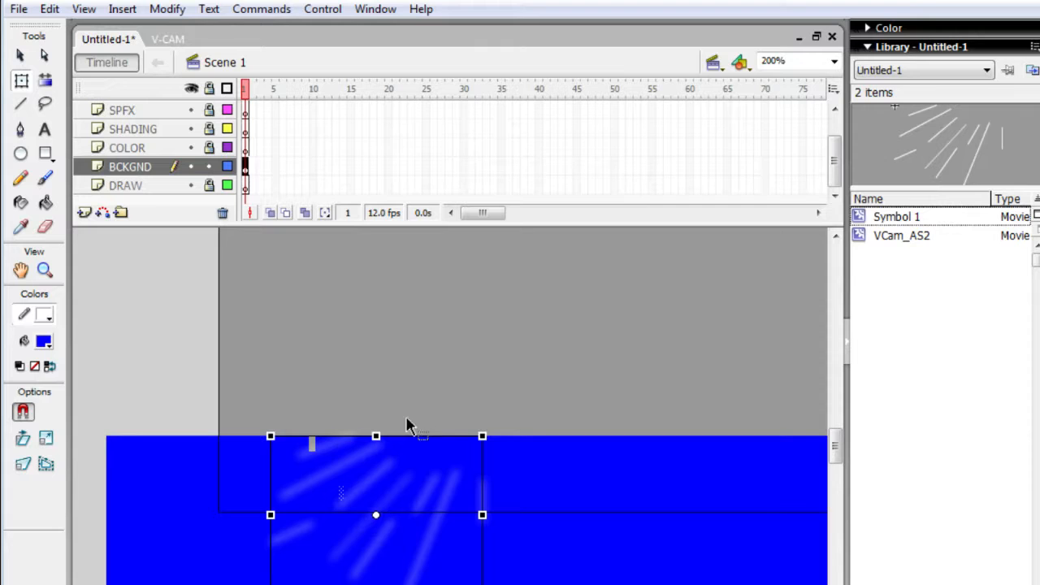
{"action": "left_click", "coordinate": [401, 311]}
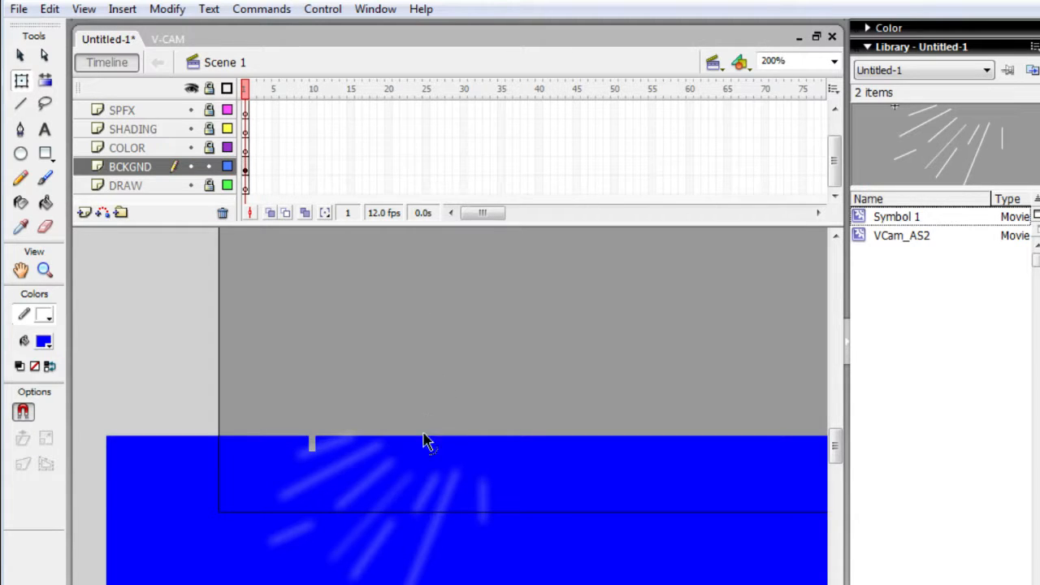
- Move the blue rectangle up off the blurred lines and select the line symbol
{"action": "left_click", "coordinate": [335, 475]}
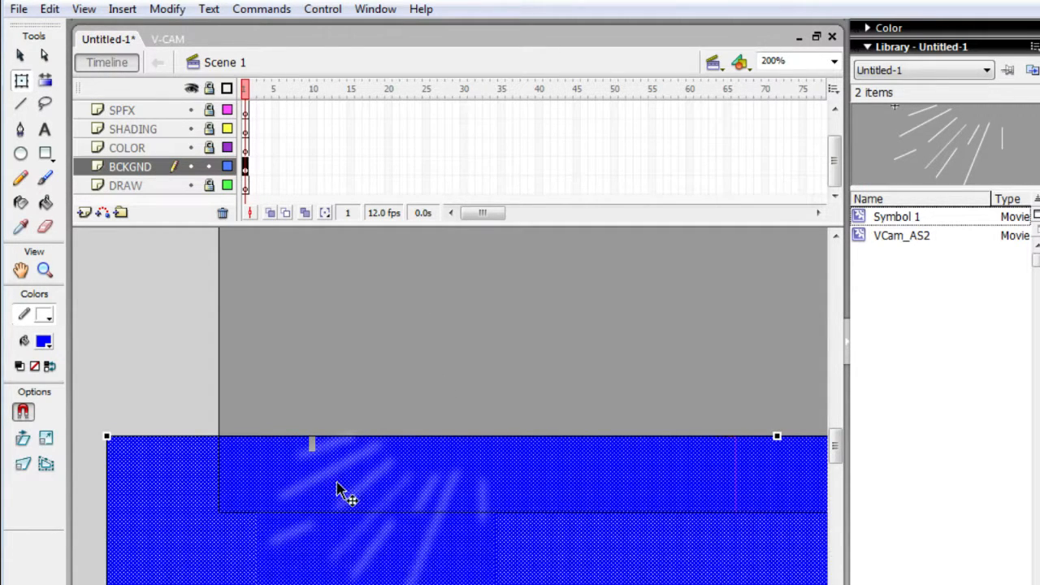
{"action": "left_click_drag", "start_coordinate": [348, 483], "coordinate": [377, 302]}
{"action": "left_click", "coordinate": [358, 479]}
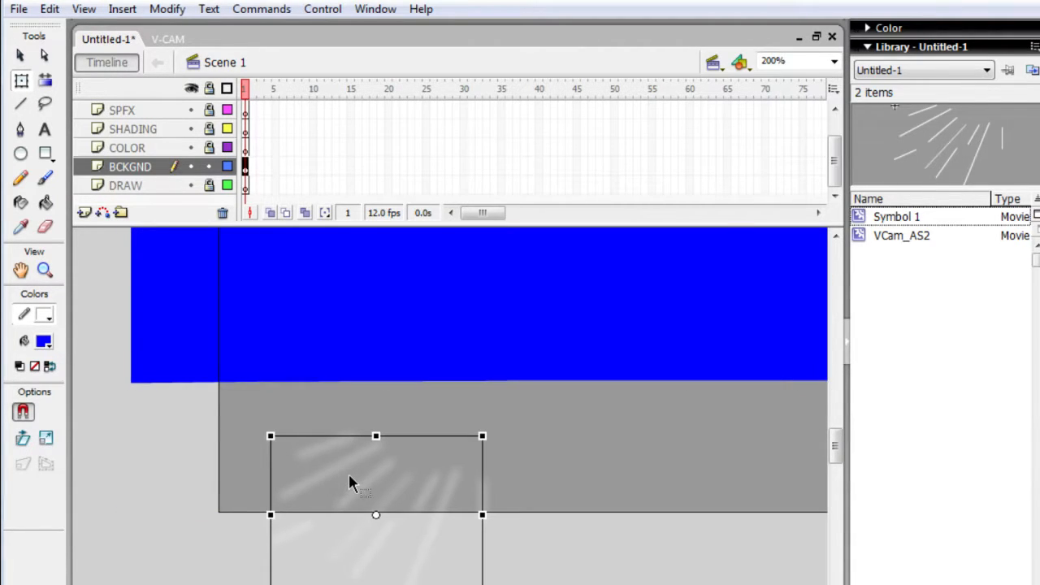
- Try a Blur X of 1 on the white line symbol's Blur filter, and settle on 3
{"action": "left_click", "coordinate": [197, 584]}
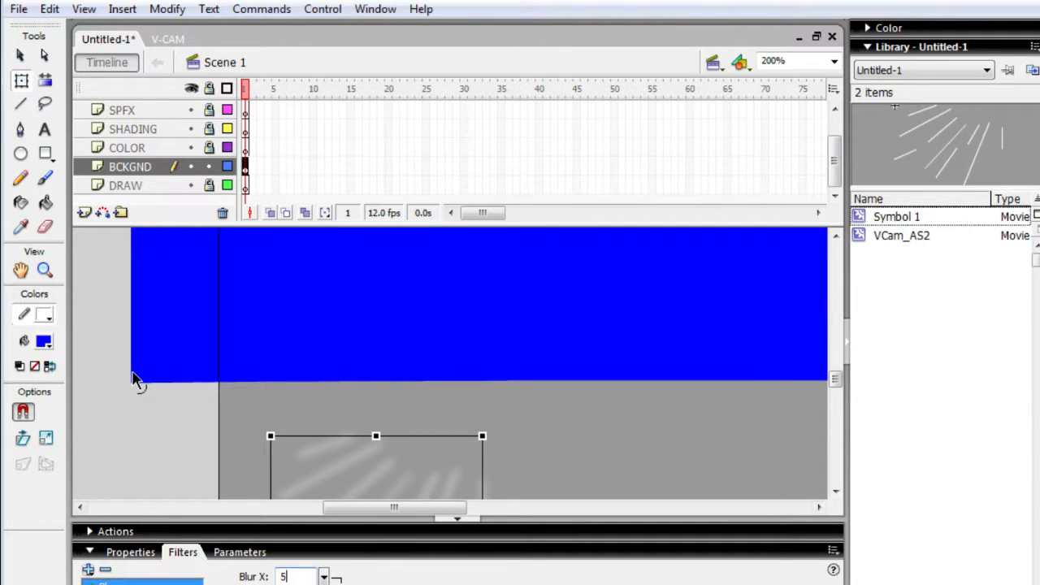
{"action": "type", "text": "1"}
{"action": "key", "text": "Return"}
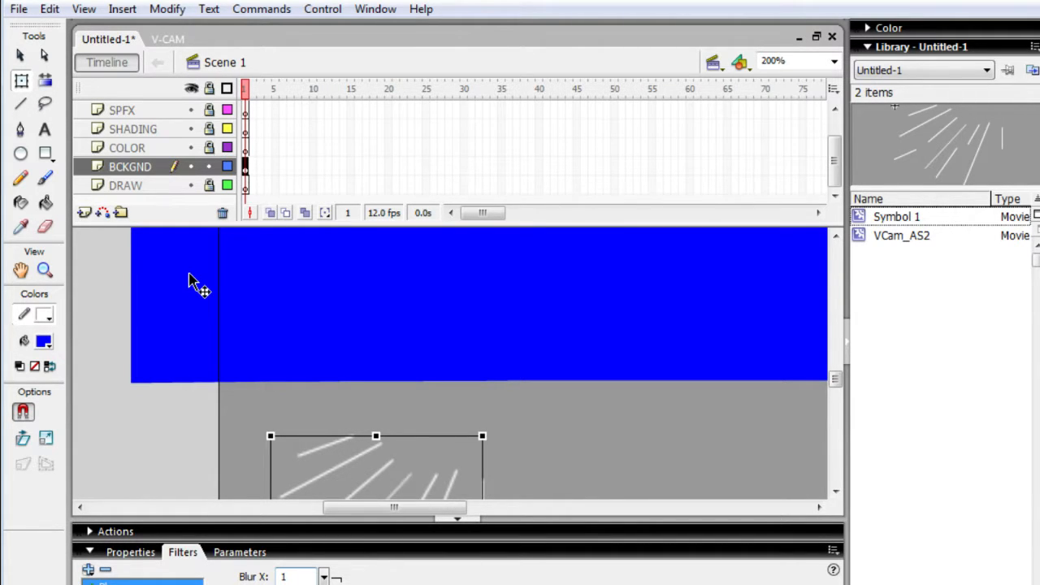
{"action": "type", "text": "3"}
{"action": "key", "text": "Return"}
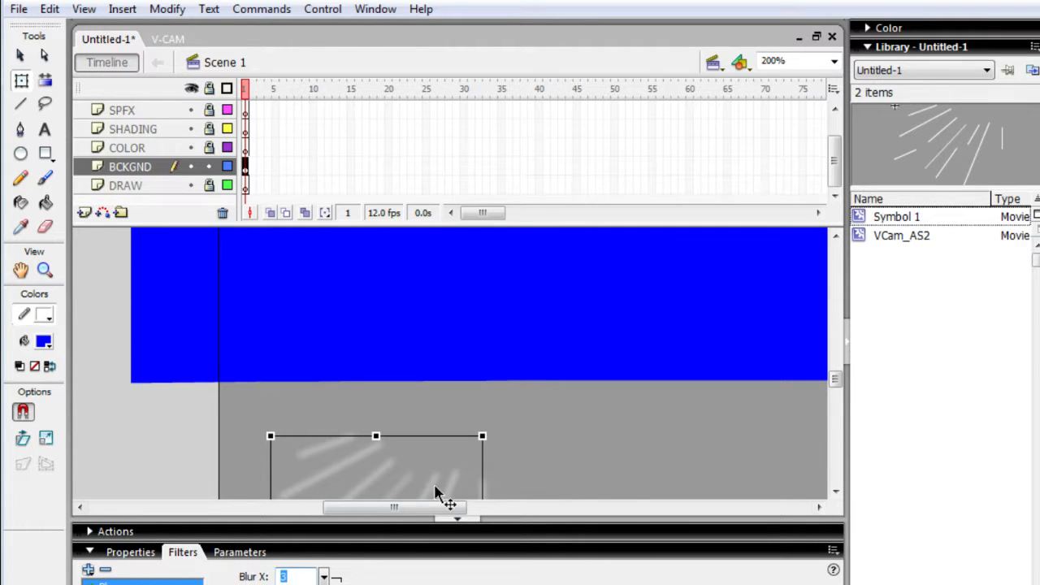
- Move the blue rectangle back down behind the line symbol and nudge the symbol slightly down and right onto it
{"action": "left_click", "coordinate": [354, 562]}
{"action": "left_click", "coordinate": [358, 551]}
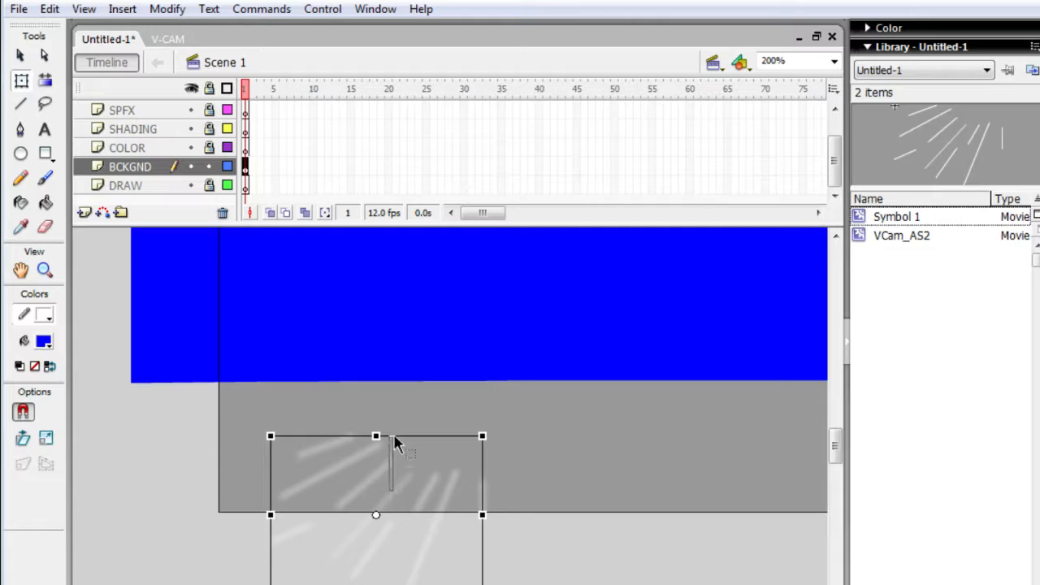
{"action": "left_click", "coordinate": [410, 449]}
{"action": "left_click_drag", "start_coordinate": [370, 327], "coordinate": [366, 537]}
{"action": "left_click_drag", "start_coordinate": [376, 379], "coordinate": [374, 520]}
{"action": "left_click_drag", "start_coordinate": [373, 414], "coordinate": [375, 503]}
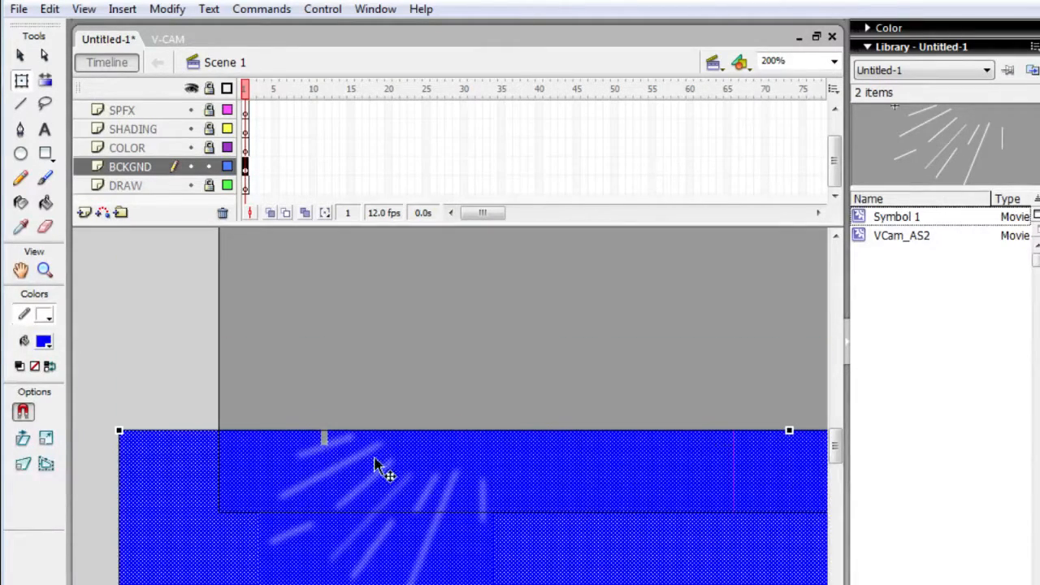
{"action": "mouse_move", "coordinate": [373, 451]}
{"action": "left_mouse_down"}
{"action": "mouse_move", "coordinate": [373, 424]}
{"action": "mouse_move", "coordinate": [378, 472]}
{"action": "mouse_move", "coordinate": [379, 462]}
{"action": "left_mouse_up"}
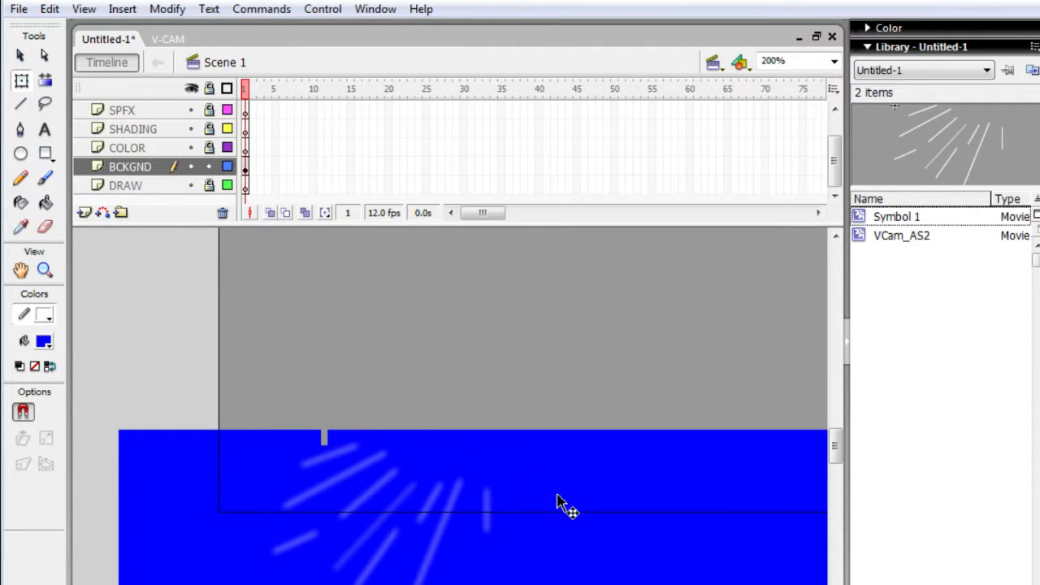
- Move the blue rectangle and the line symbol up so that the lines lie fully on the stage, and deselect them
{"action": "left_click_drag", "start_coordinate": [561, 501], "coordinate": [542, 398]}
{"action": "left_click", "coordinate": [437, 514]}
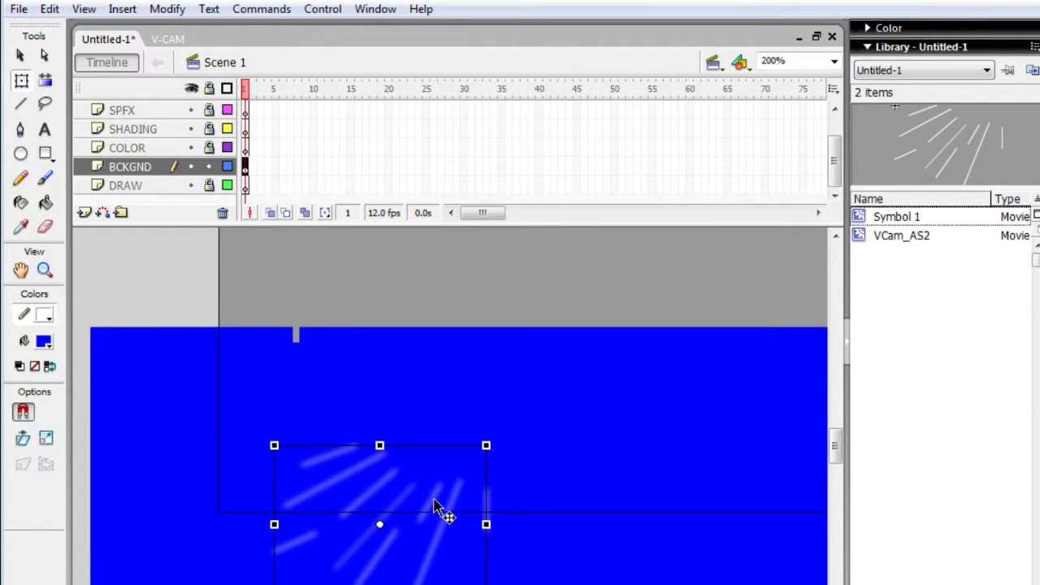
{"action": "left_click_drag", "start_coordinate": [434, 500], "coordinate": [444, 394]}
{"action": "left_click", "coordinate": [488, 287]}
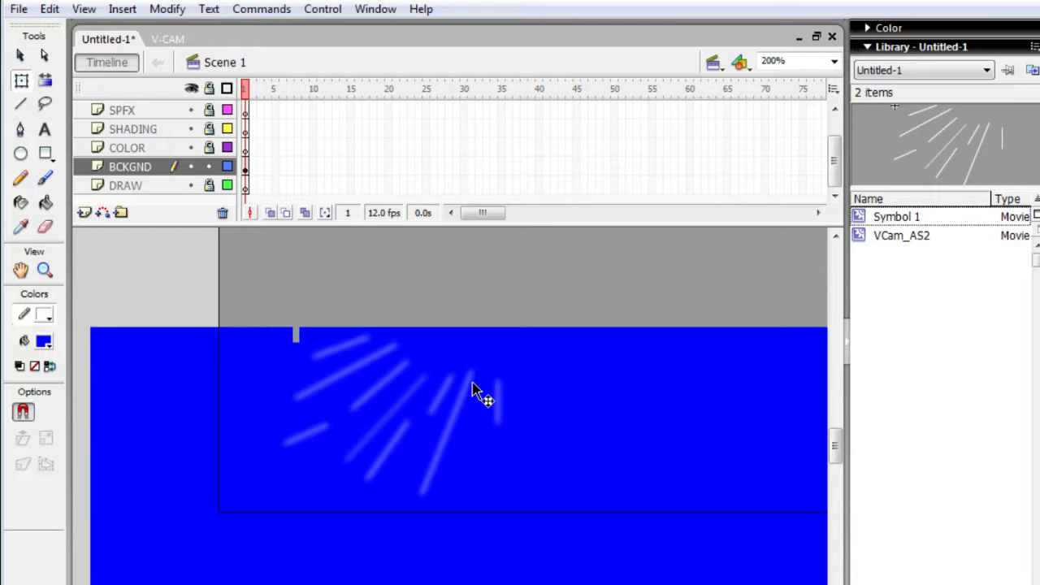
- Move the blue rectangle below the stage and nudge the line symbol slightly down and left
{"action": "mouse_move", "coordinate": [524, 391]}
{"action": "left_mouse_down"}
{"action": "mouse_move", "coordinate": [529, 485]}
{"action": "mouse_move", "coordinate": [558, 511]}
{"action": "mouse_move", "coordinate": [547, 498]}
{"action": "mouse_move", "coordinate": [550, 554]}
{"action": "left_mouse_up"}
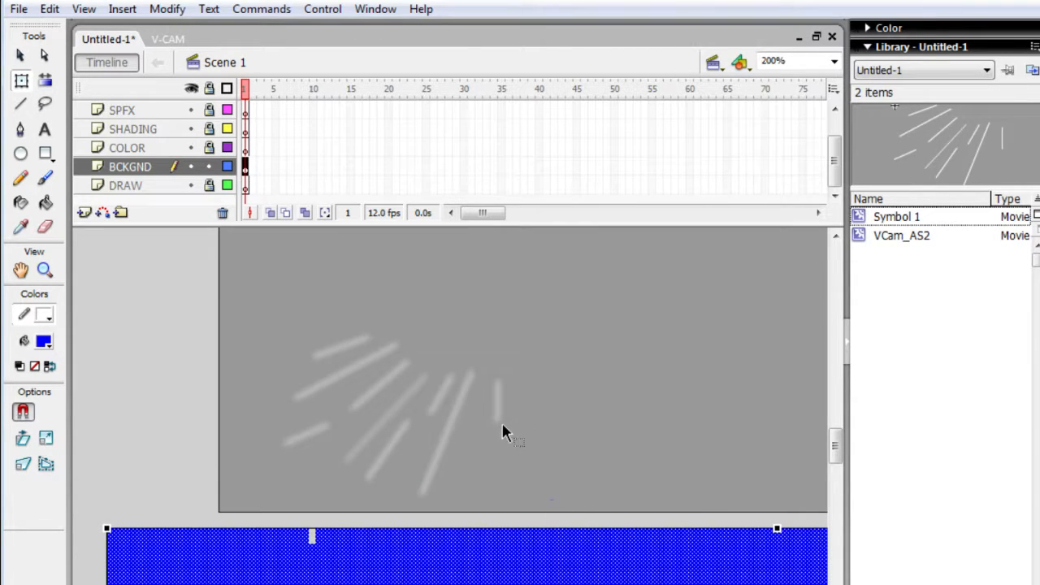
{"action": "left_click", "coordinate": [363, 395]}
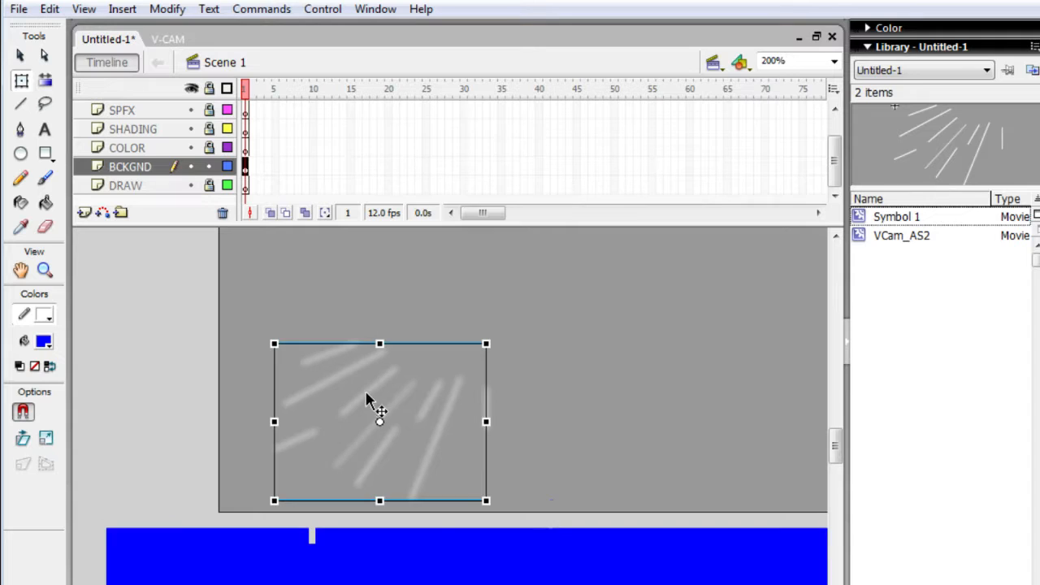
{"action": "left_click", "coordinate": [365, 385]}
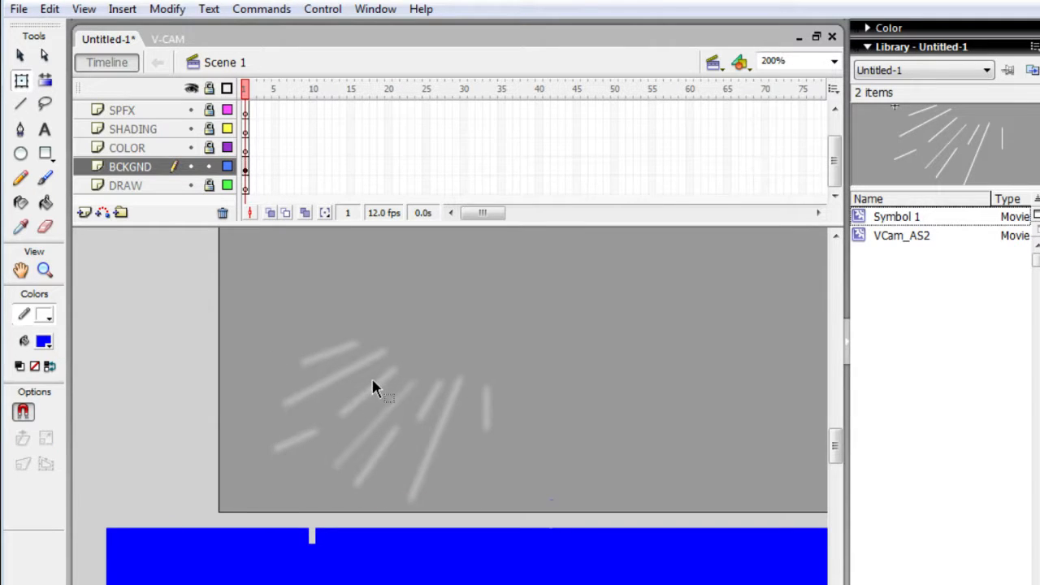
{"action": "left_click", "coordinate": [380, 390]}
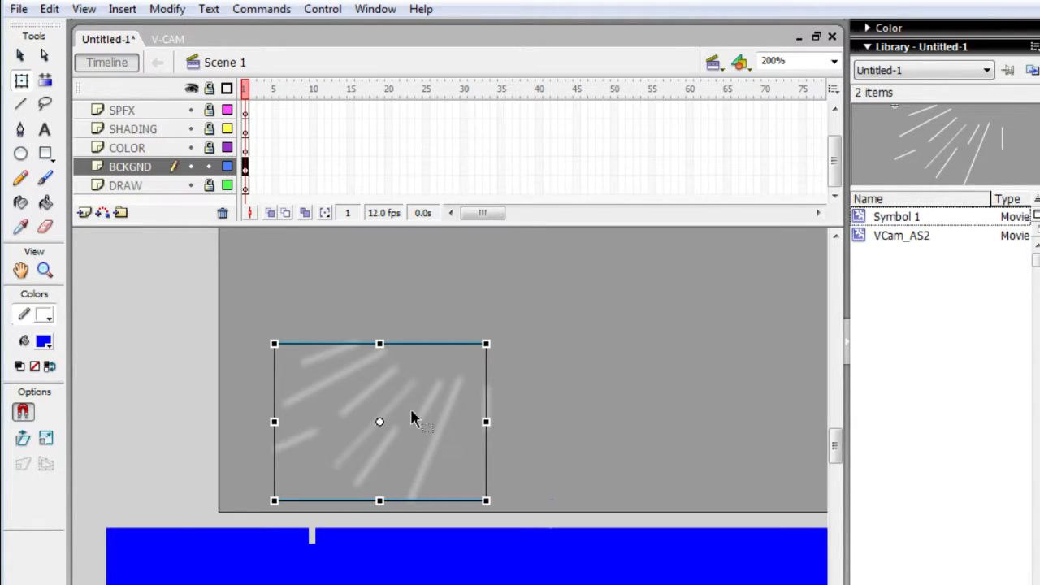
- Move the blue rectangle back up behind the line symbol, with its upper edge a little above the lines
{"action": "left_click_drag", "start_coordinate": [415, 576], "coordinate": [496, 360]}
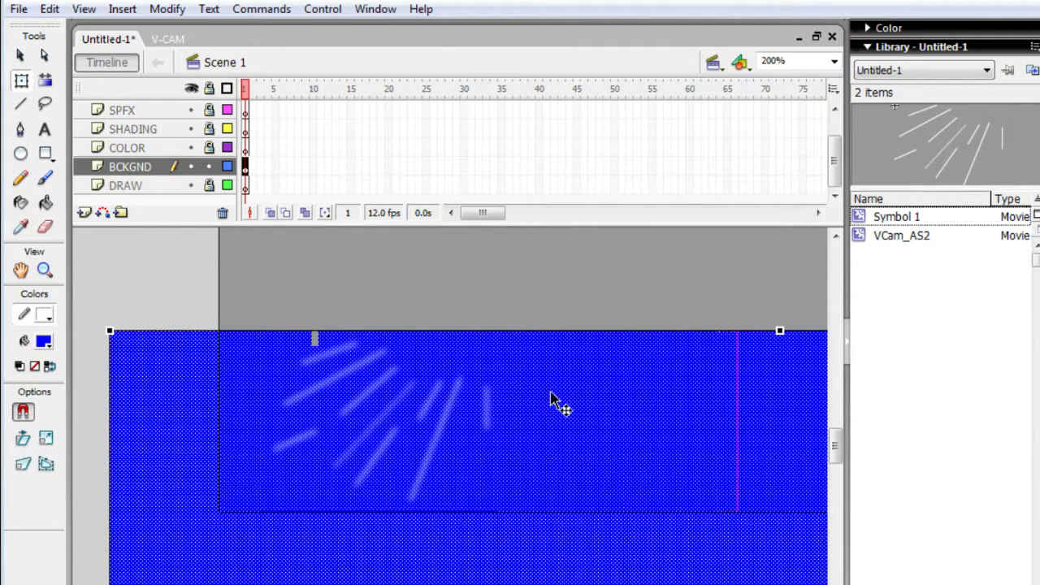
{"action": "left_click", "coordinate": [509, 307]}
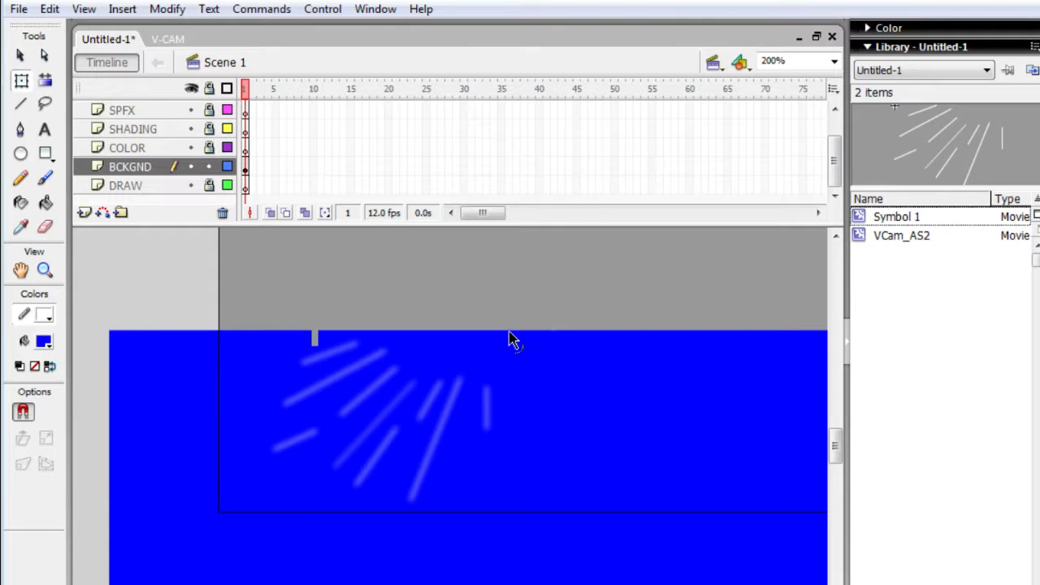
{"action": "left_click_drag", "start_coordinate": [557, 413], "coordinate": [557, 370]}
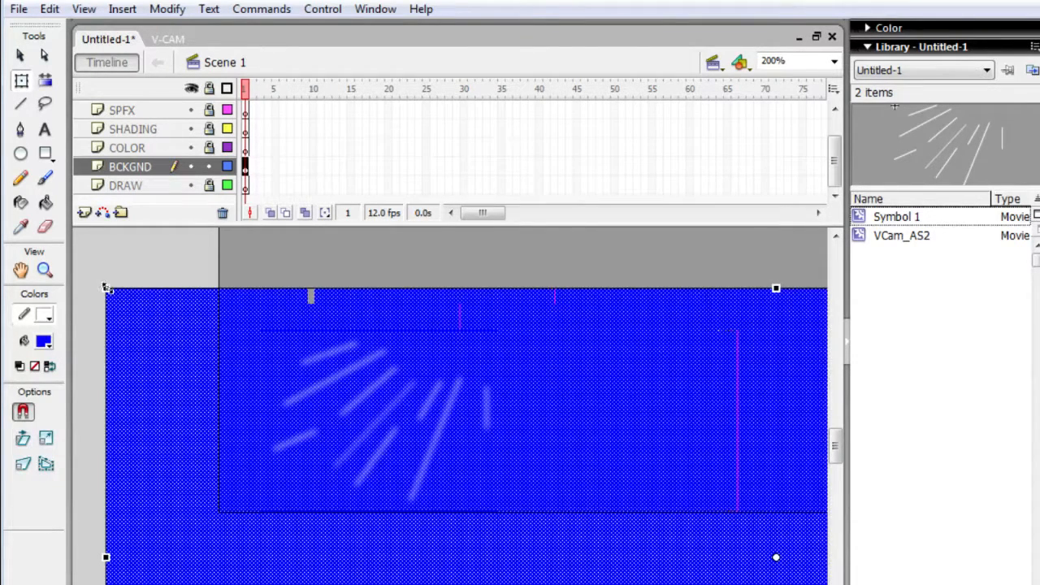
- Rotate the blue rectangle slightly clockwise with Free Transform, reposition its upper edge just above the lines, and deselect it
{"action": "left_click_drag", "start_coordinate": [108, 285], "coordinate": [137, 251]}
{"action": "left_click_drag", "start_coordinate": [174, 348], "coordinate": [159, 414]}
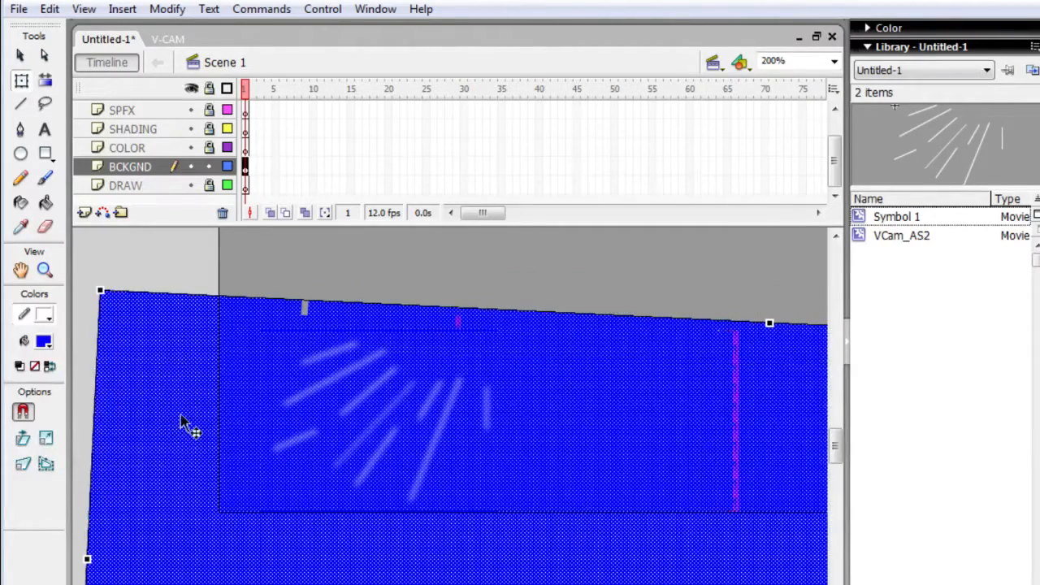
{"action": "left_click_drag", "start_coordinate": [186, 425], "coordinate": [177, 551]}
{"action": "left_click_drag", "start_coordinate": [170, 511], "coordinate": [182, 412]}
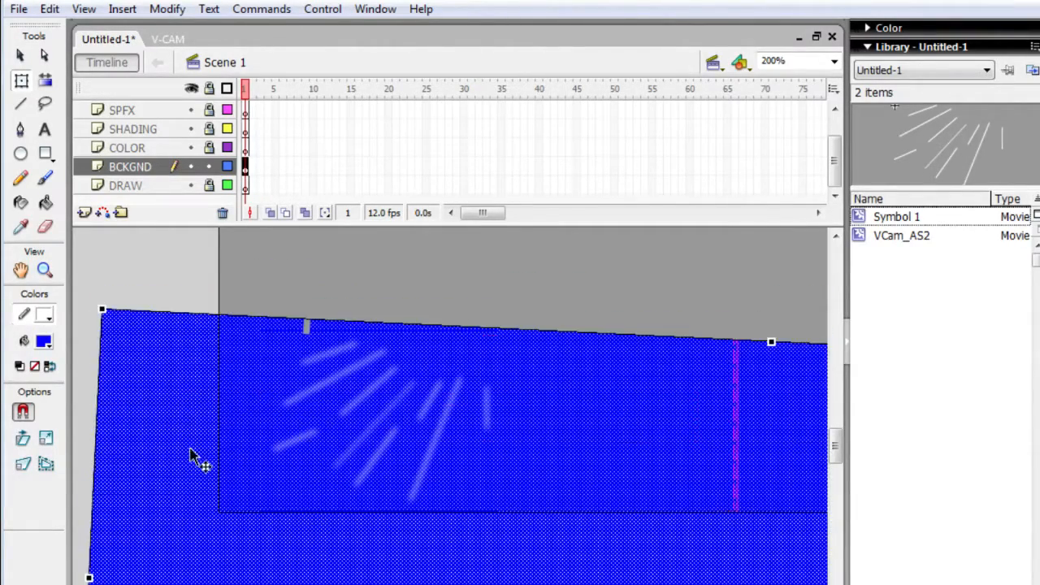
{"action": "left_click", "coordinate": [186, 273]}
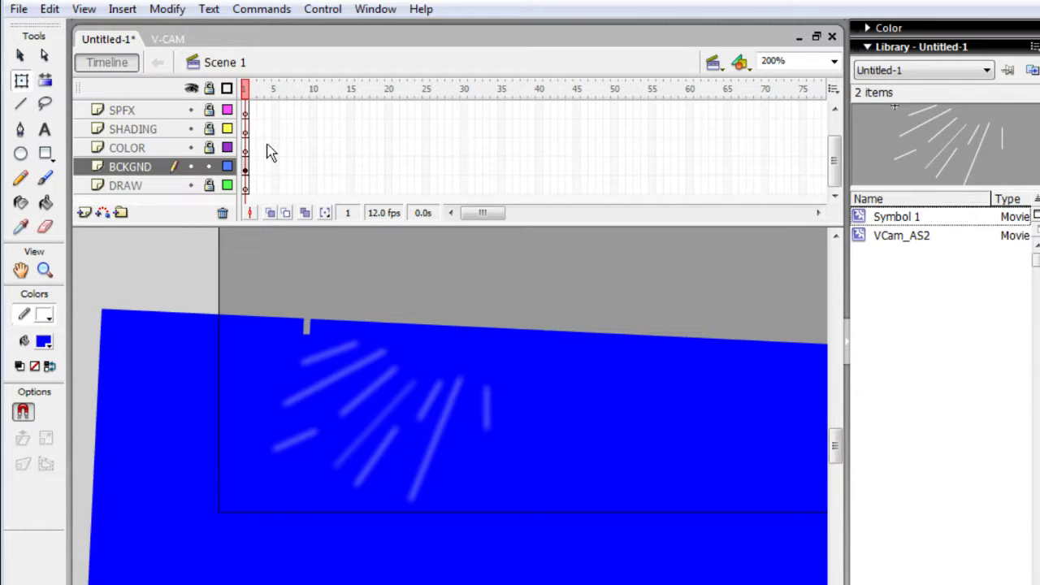
- Extend all layers to frame 3 and insert a keyframe there on the BCKGND layer
{"action": "key", "text": "F5"}
{"action": "key", "text": "F5"}
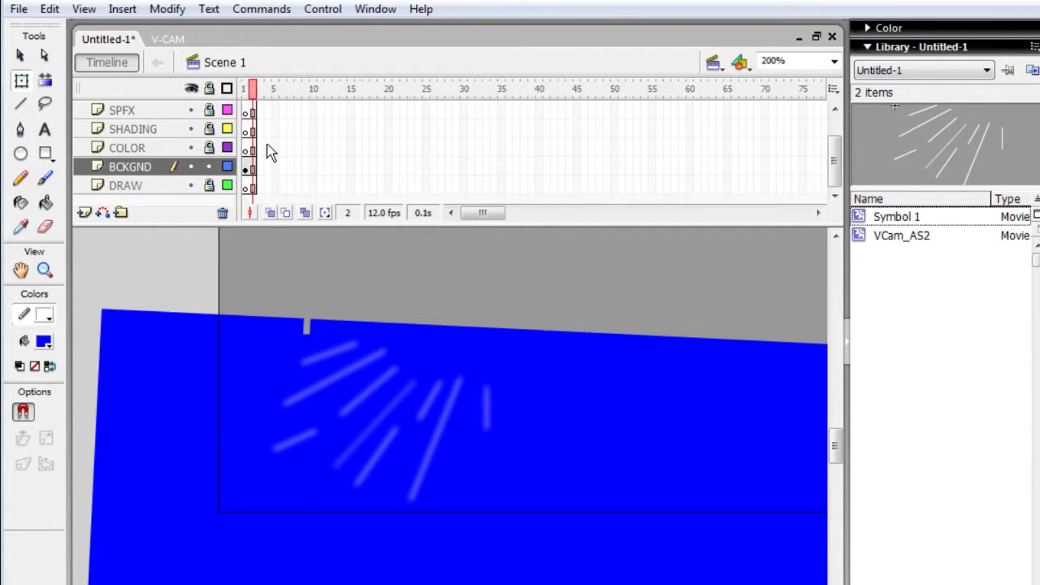
{"action": "key", "text": "F6"}
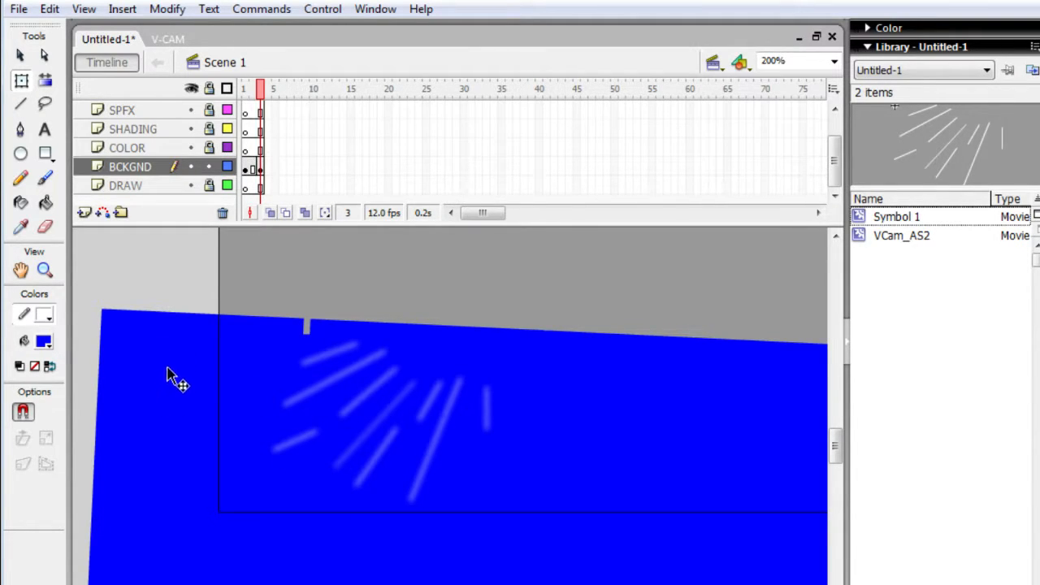
- Try moving the tilted blue rectangle up and down behind the lines in frame 3
{"action": "mouse_move", "coordinate": [168, 367]}
{"action": "left_mouse_down"}
{"action": "mouse_move", "coordinate": [165, 516]}
{"action": "mouse_move", "coordinate": [181, 488]}
{"action": "mouse_move", "coordinate": [170, 531]}
{"action": "mouse_move", "coordinate": [168, 366]}
{"action": "left_mouse_up"}
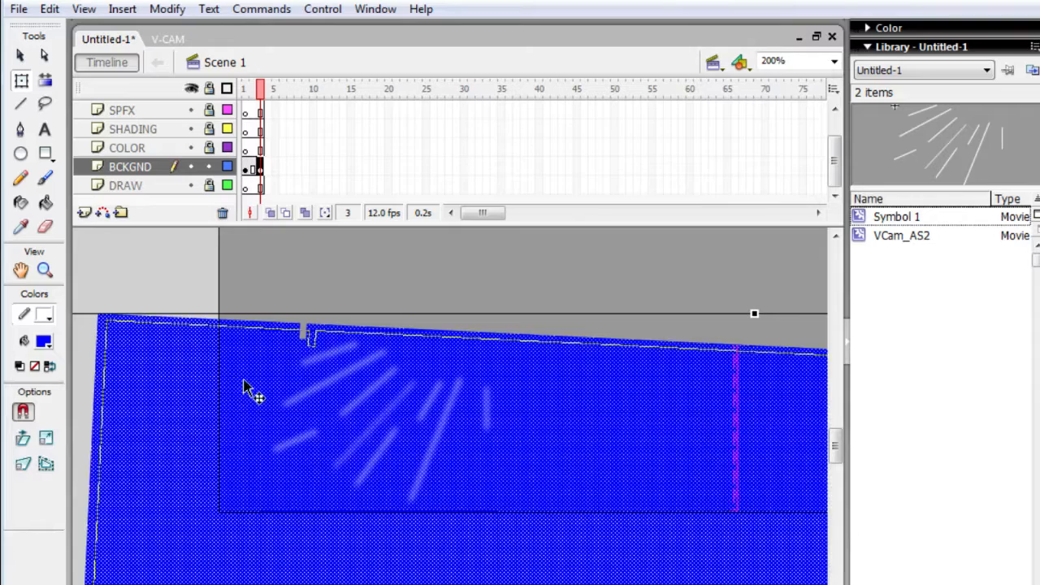
{"action": "left_click_drag", "start_coordinate": [248, 390], "coordinate": [226, 261]}
{"action": "left_click_drag", "start_coordinate": [209, 448], "coordinate": [248, 269]}
{"action": "left_click_drag", "start_coordinate": [228, 326], "coordinate": [212, 422]}
{"action": "left_click", "coordinate": [218, 397]}
{"action": "left_click_drag", "start_coordinate": [230, 305], "coordinate": [219, 471]}
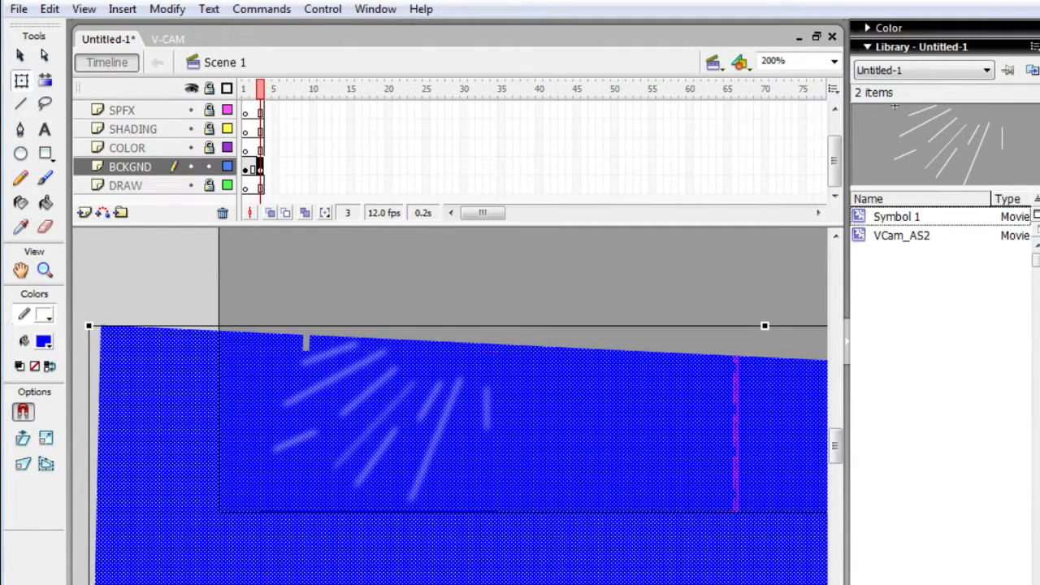
- Undo and redo the rectangle moves in frame 3, finishing with the rectangle back in its original tilted position
{"action": "key", "text": "ctrl+z"}
{"action": "key", "text": "ctrl+z"}
{"action": "key", "text": "ctrl+z"}
{"action": "key", "text": "ctrl+z"}
{"action": "key", "text": "ctrl+z"}
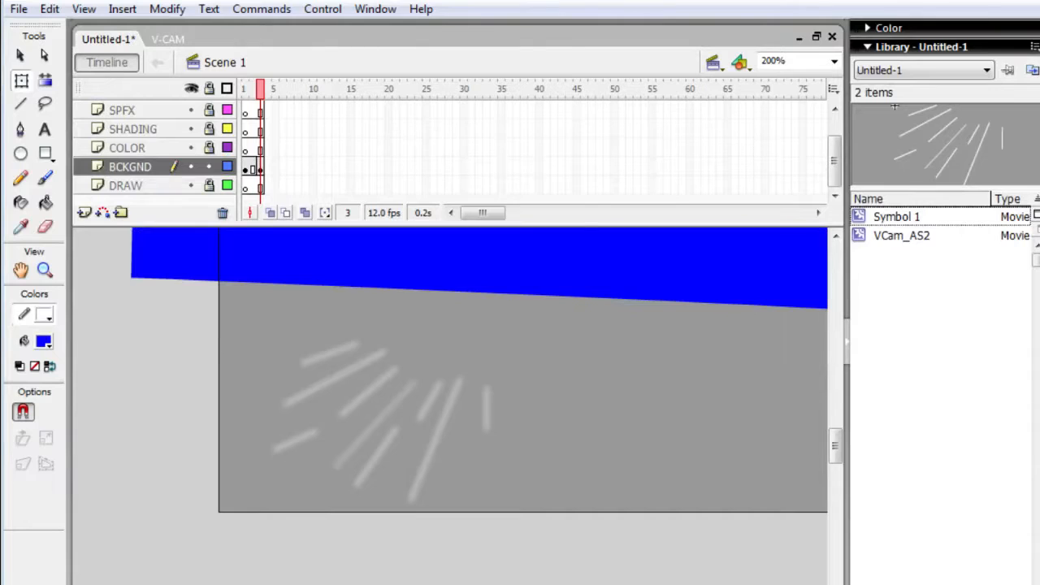
{"action": "key", "text": "ctrl+y"}
{"action": "key", "text": "ctrl+y"}
{"action": "key", "text": "ctrl+y"}
{"action": "key", "text": "ctrl+y"}
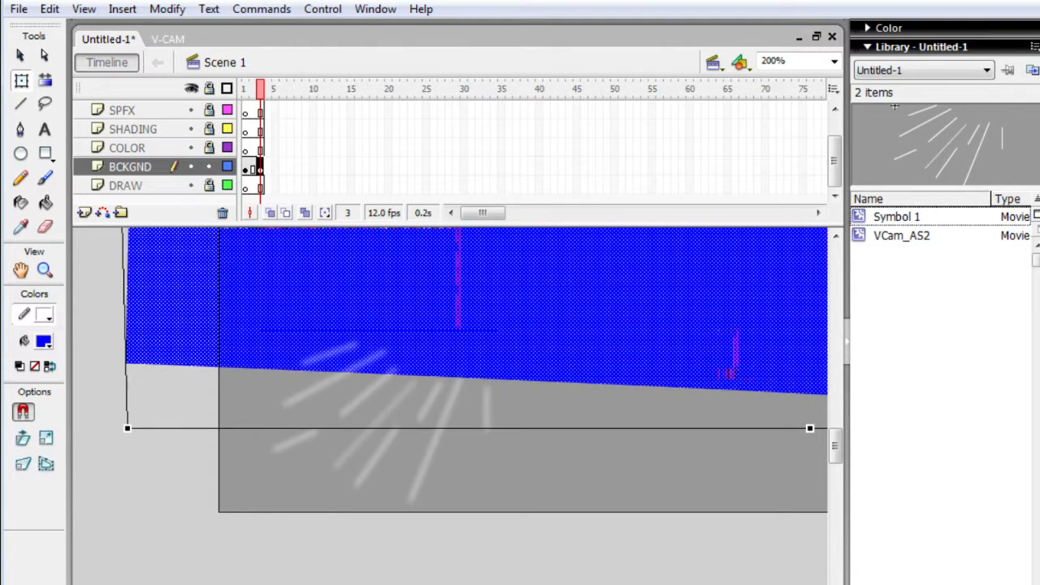
{"action": "key", "text": "ctrl+y"}
{"action": "key", "text": "ctrl+y"}
{"action": "key", "text": "ctrl+y"}
{"action": "key", "text": "ctrl+y"}
{"action": "key", "text": "ctrl+y"}
{"action": "key", "text": "ctrl+y"}
{"action": "key", "text": "ctrl+y"}
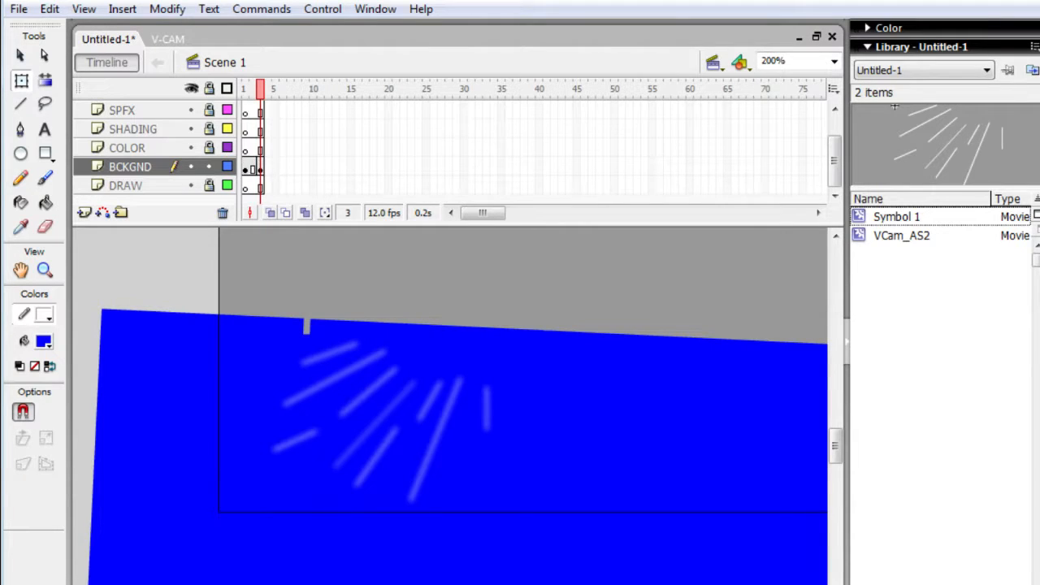
- Undo the frame 3 keyframe on the BCKGND layer and redo it
{"action": "key", "text": "ctrl+z"}
{"action": "key", "text": "ctrl+z"}
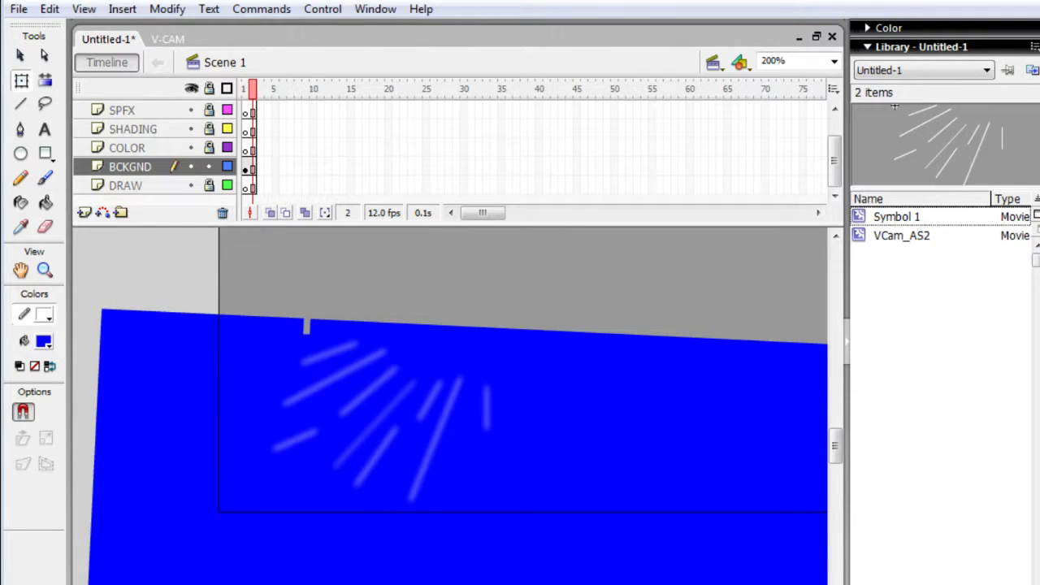
{"action": "key", "text": "ctrl+y"}
{"action": "key", "text": "ctrl+y"}
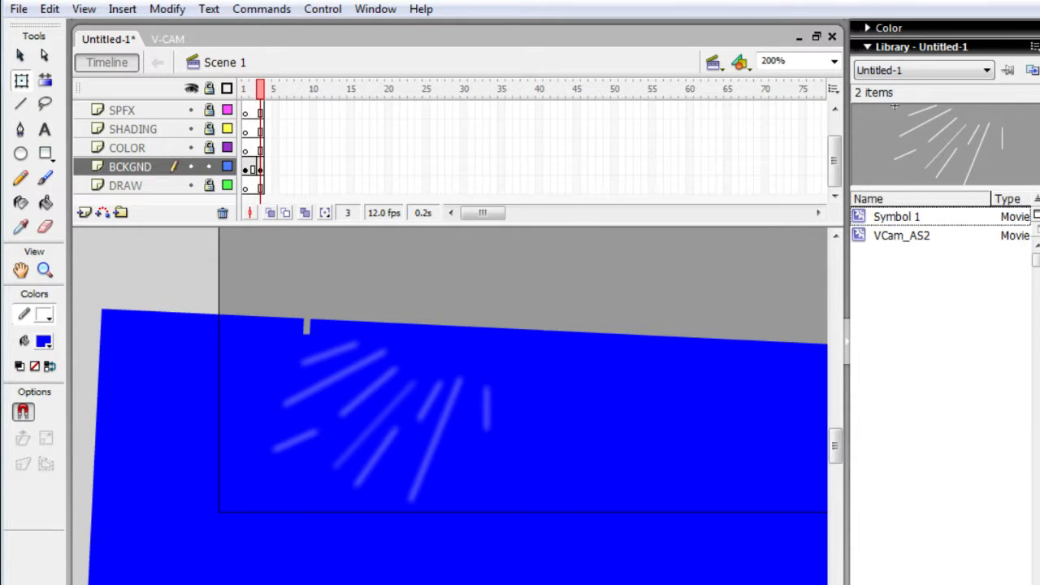
- Select the blurred line symbol in frame 3 and delete it
{"action": "key", "text": "alt+Tab"}
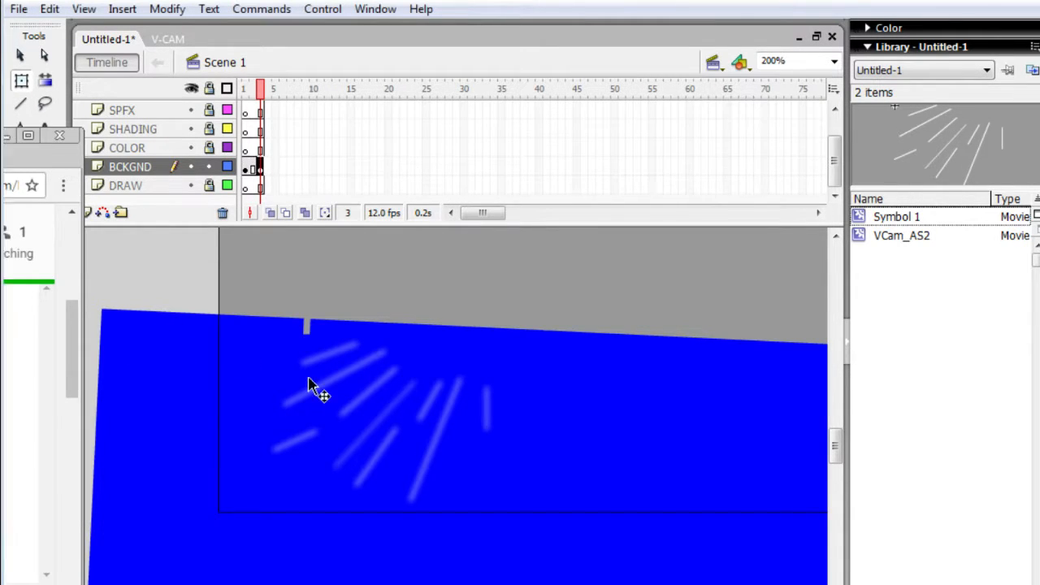
{"action": "left_click", "coordinate": [320, 394]}
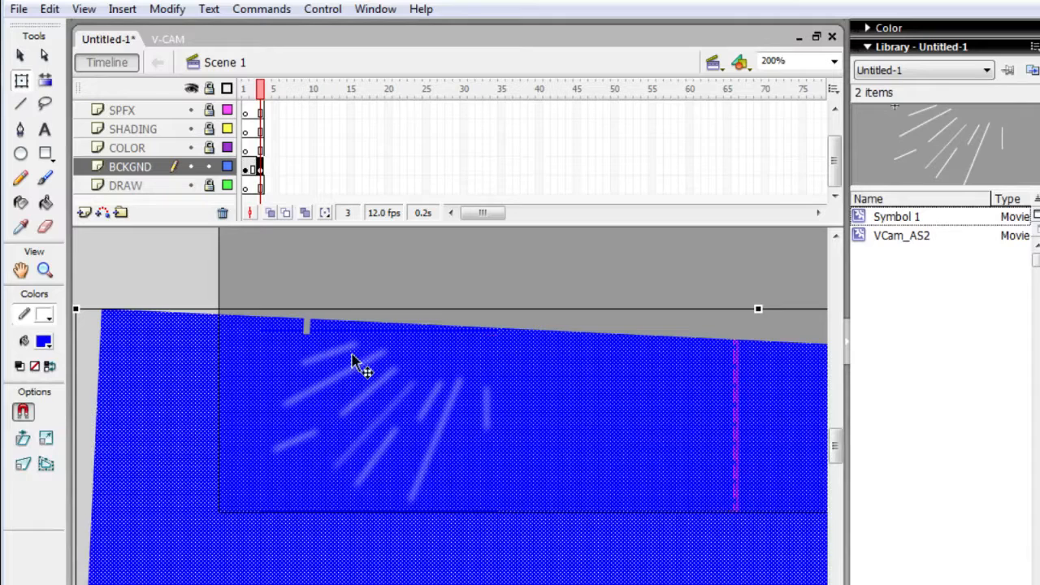
{"action": "left_click", "coordinate": [352, 290]}
{"action": "left_click", "coordinate": [354, 409]}
{"action": "left_click", "coordinate": [358, 410]}
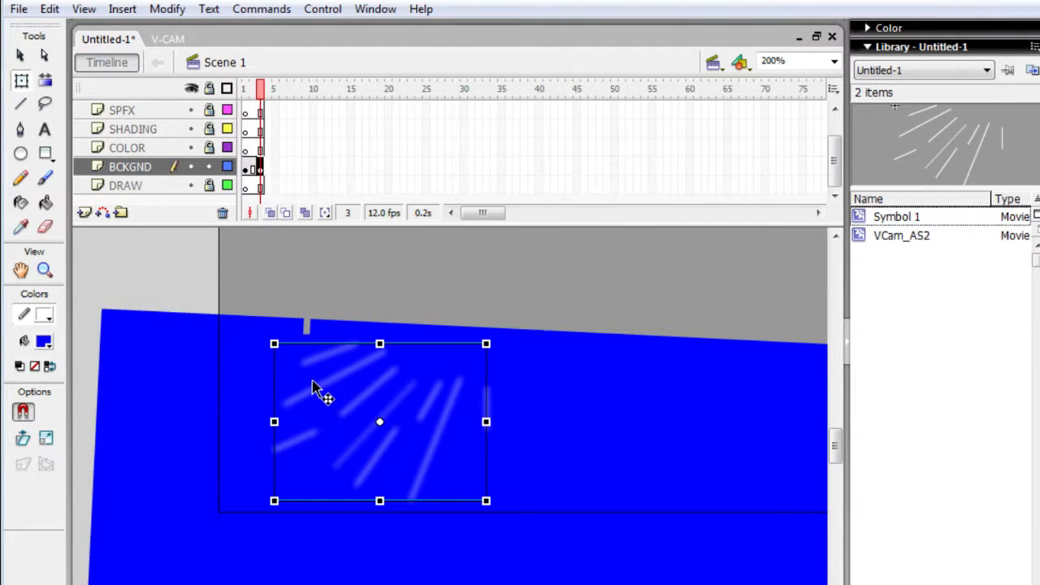
{"action": "key", "text": "Delete"}
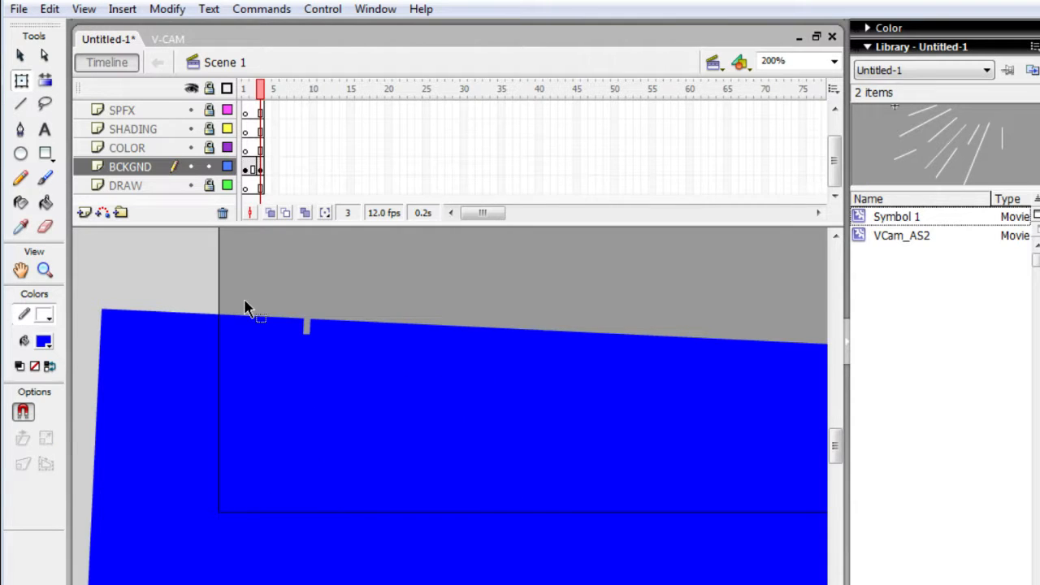
- Turn on Onion Skin and paste the blurred line symbol back in place in frame 3
{"action": "left_click", "coordinate": [271, 213]}
{"action": "left_click", "coordinate": [320, 260]}
{"action": "left_click", "coordinate": [307, 216]}
{"action": "key", "text": "ctrl+shift+v"}
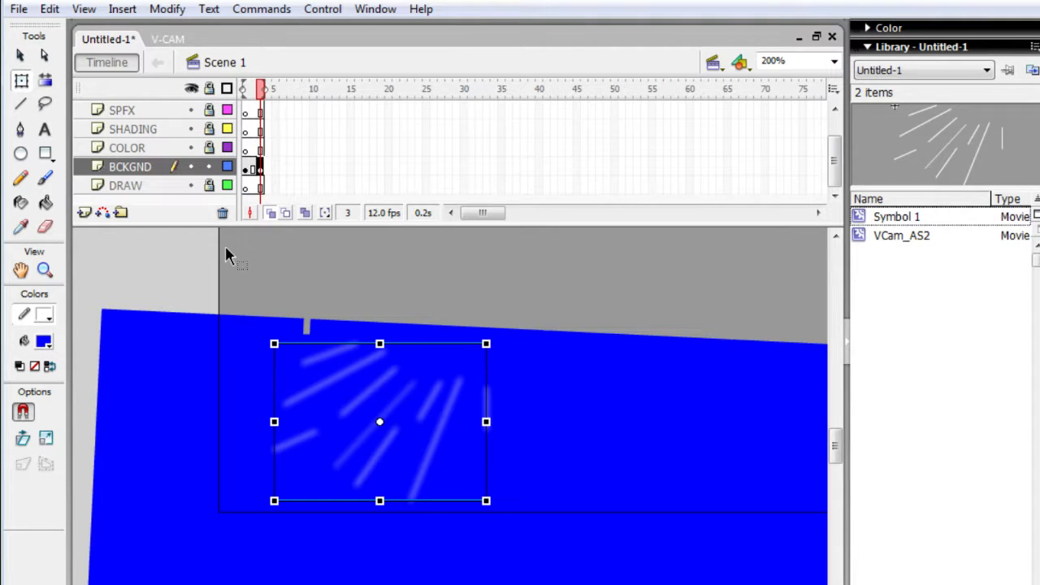
- Draw a long white diagonal line in frame 3 alongside the blurred diagonal line in the middle of the fan
{"action": "key", "text": "n"}
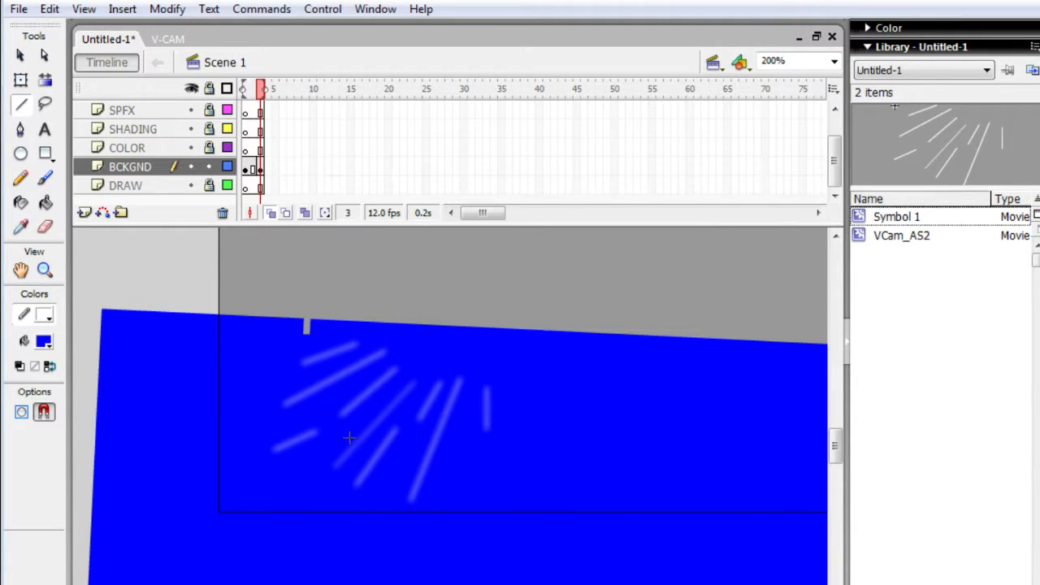
{"action": "left_click_drag", "start_coordinate": [338, 453], "coordinate": [418, 371]}
{"action": "left_click_drag", "start_coordinate": [438, 375], "coordinate": [423, 417]}
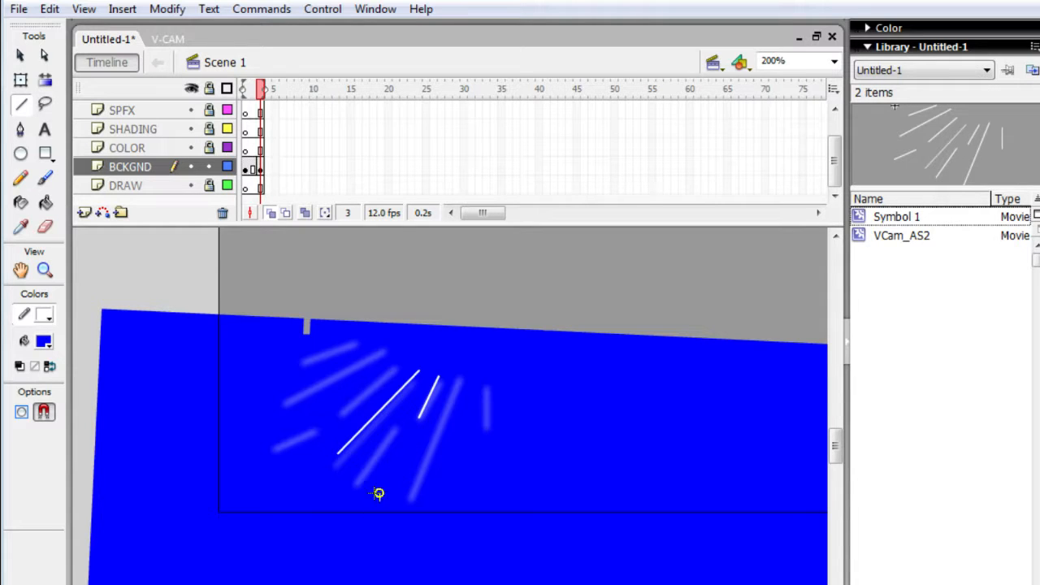
{"action": "left_click_drag", "start_coordinate": [379, 502], "coordinate": [409, 437]}
{"action": "mouse_move", "coordinate": [462, 381]}
{"action": "left_mouse_down"}
{"action": "mouse_move", "coordinate": [463, 417]}
{"action": "mouse_move", "coordinate": [412, 488]}
{"action": "mouse_move", "coordinate": [413, 508]}
{"action": "left_mouse_up"}
{"action": "left_click_drag", "start_coordinate": [438, 379], "coordinate": [453, 378]}
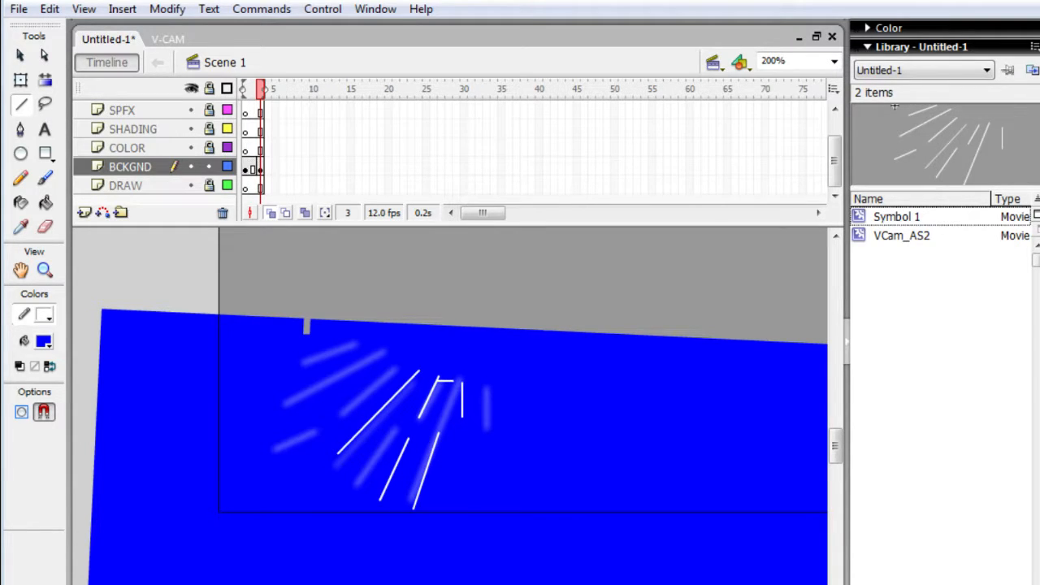
{"action": "key", "text": "ctrl+z"}
{"action": "key", "text": "ctrl+z"}
{"action": "key", "text": "ctrl+z"}
{"action": "key", "text": "ctrl+z"}
{"action": "key", "text": "ctrl+z"}
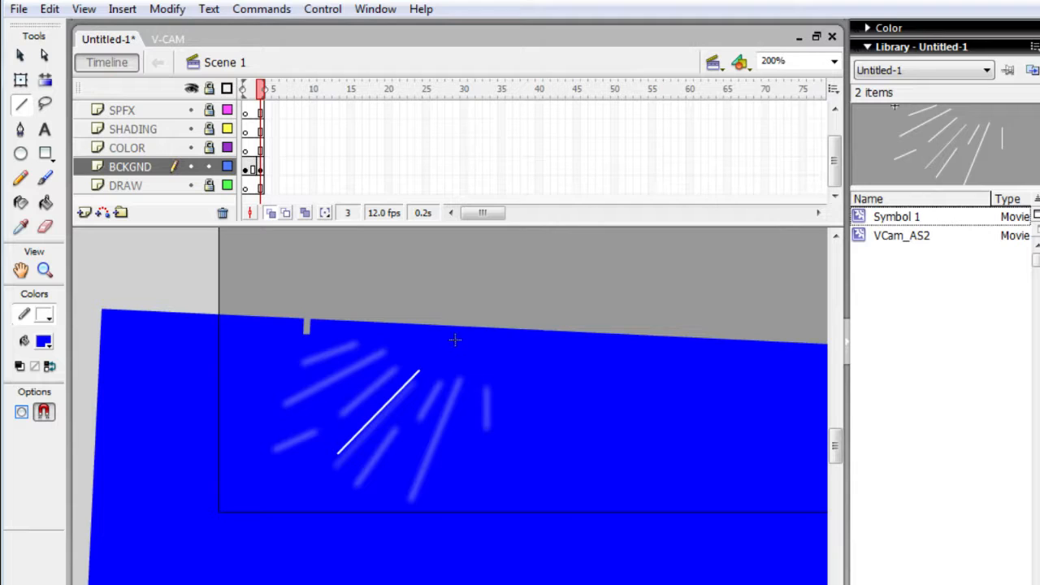
- Draw seven more white lines of varying lengths in frame 3, fanning outward around the diagonal line and offset from the blurred ones
{"action": "left_click_drag", "start_coordinate": [455, 339], "coordinate": [432, 385]}
{"action": "left_click_drag", "start_coordinate": [341, 348], "coordinate": [436, 340]}
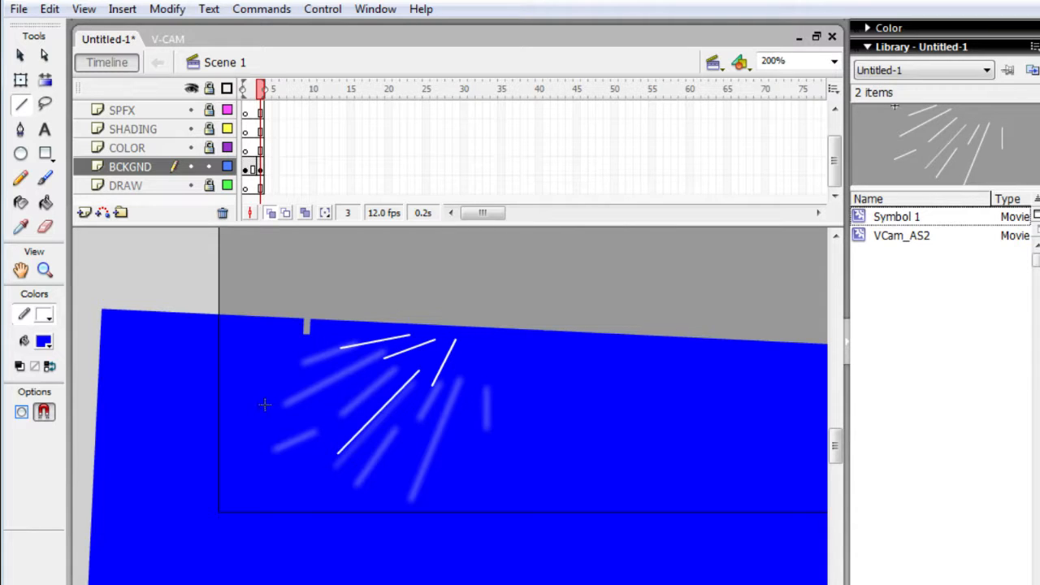
{"action": "left_click_drag", "start_coordinate": [265, 403], "coordinate": [360, 374]}
{"action": "mouse_move", "coordinate": [485, 345]}
{"action": "left_mouse_down"}
{"action": "mouse_move", "coordinate": [423, 465]}
{"action": "mouse_move", "coordinate": [440, 486]}
{"action": "left_mouse_up"}
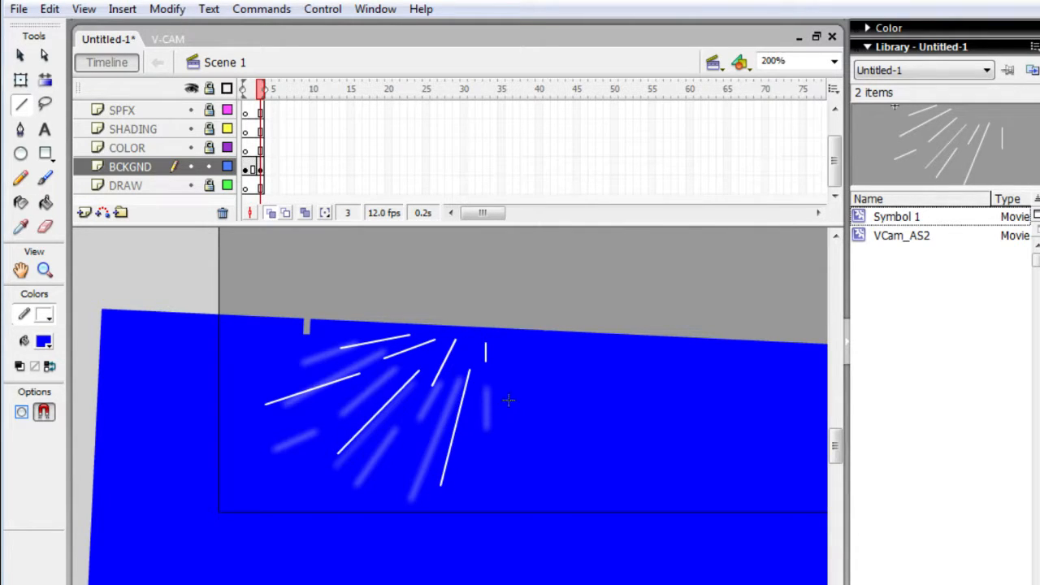
{"action": "left_click_drag", "start_coordinate": [508, 396], "coordinate": [521, 485]}
- Select the old blurred line symbol with Free Transform and delete it from frame 3
{"action": "key", "text": "q"}
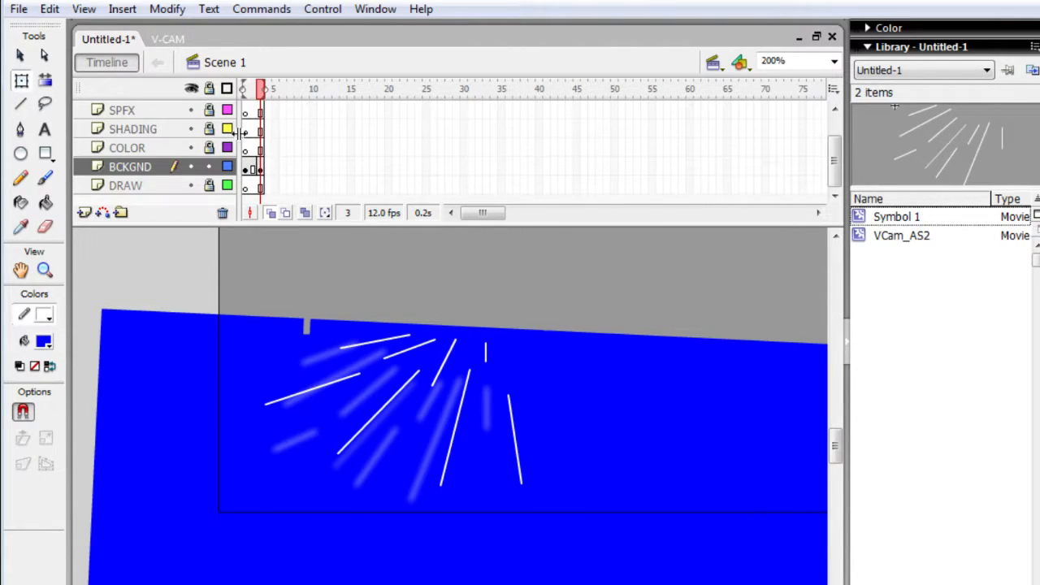
{"action": "left_click", "coordinate": [373, 456]}
{"action": "key", "text": "Delete"}
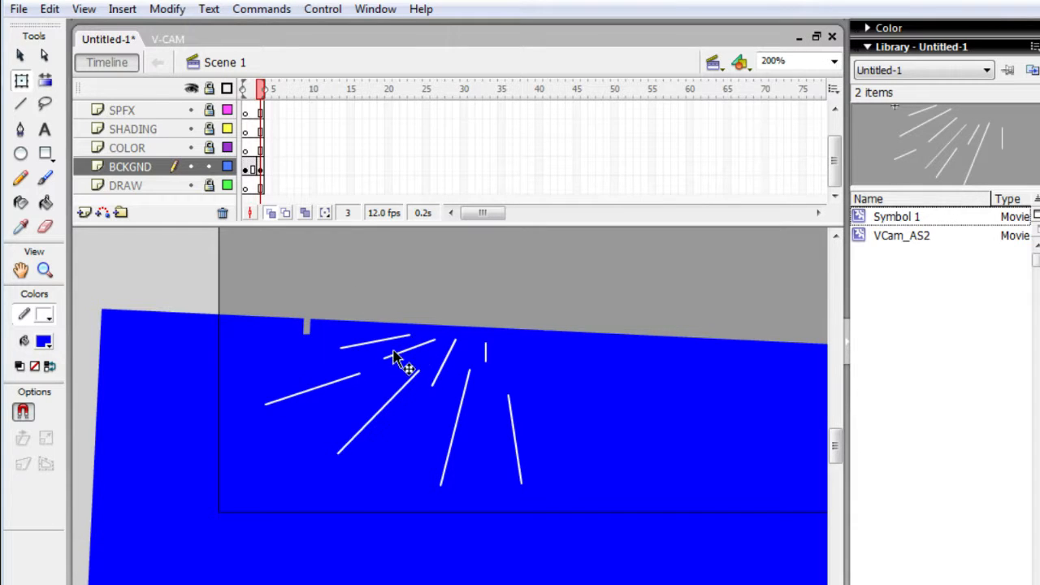
{"action": "left_click", "coordinate": [342, 348]}
{"action": "left_click", "coordinate": [319, 383]}
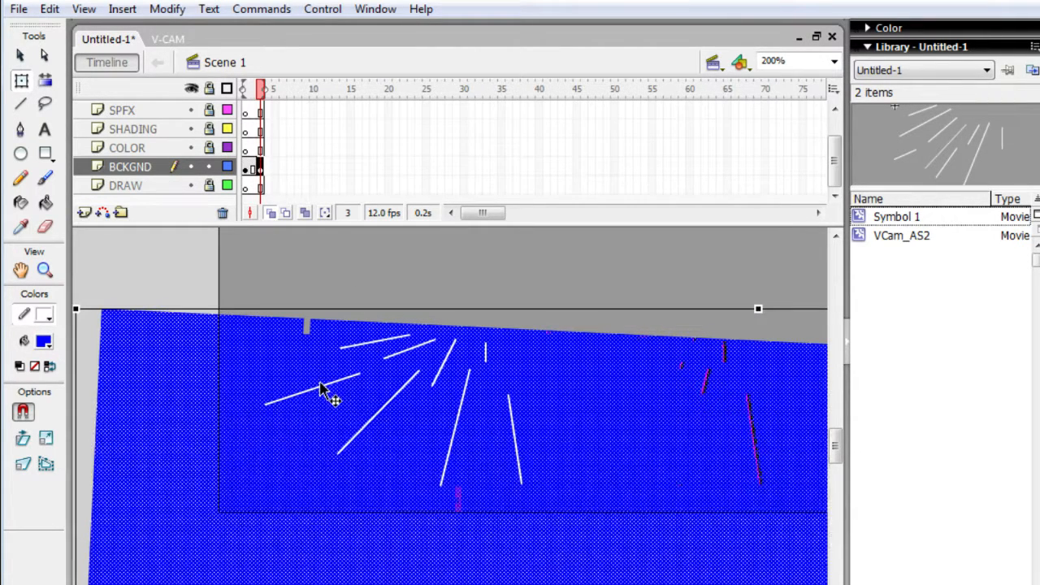
{"action": "double_click", "coordinate": [318, 386]}
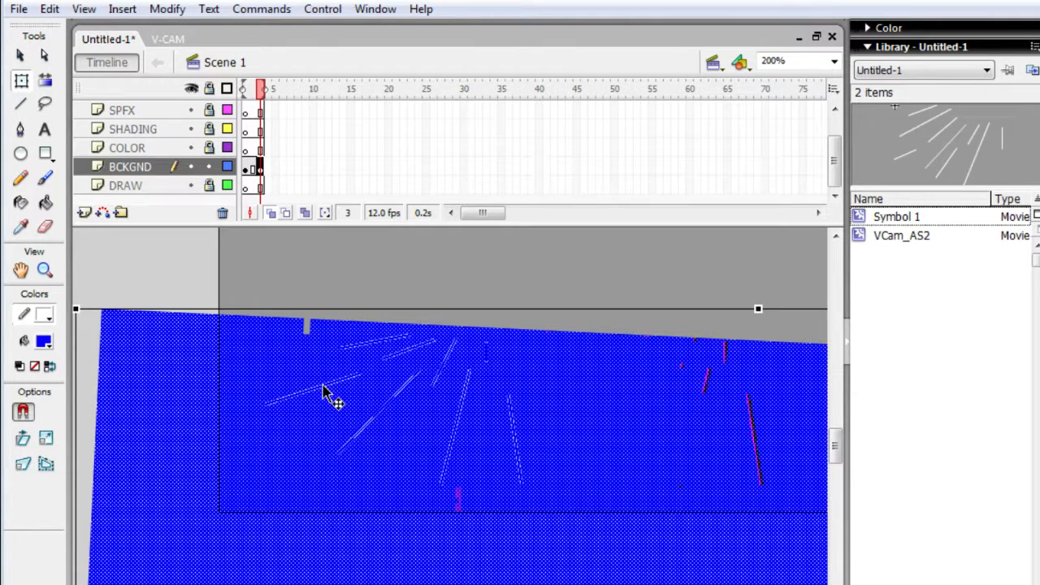
{"action": "left_click", "coordinate": [392, 240]}
- Convert the long leftmost white line into a movie clip symbol and add a Blur filter to it
{"action": "left_click", "coordinate": [317, 387]}
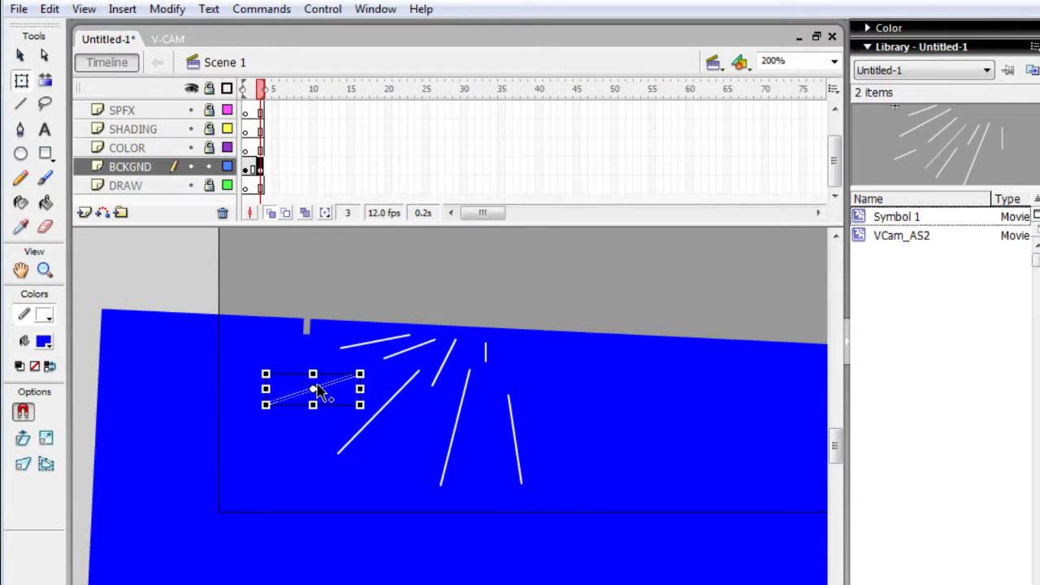
{"action": "right_click", "coordinate": [319, 391]}
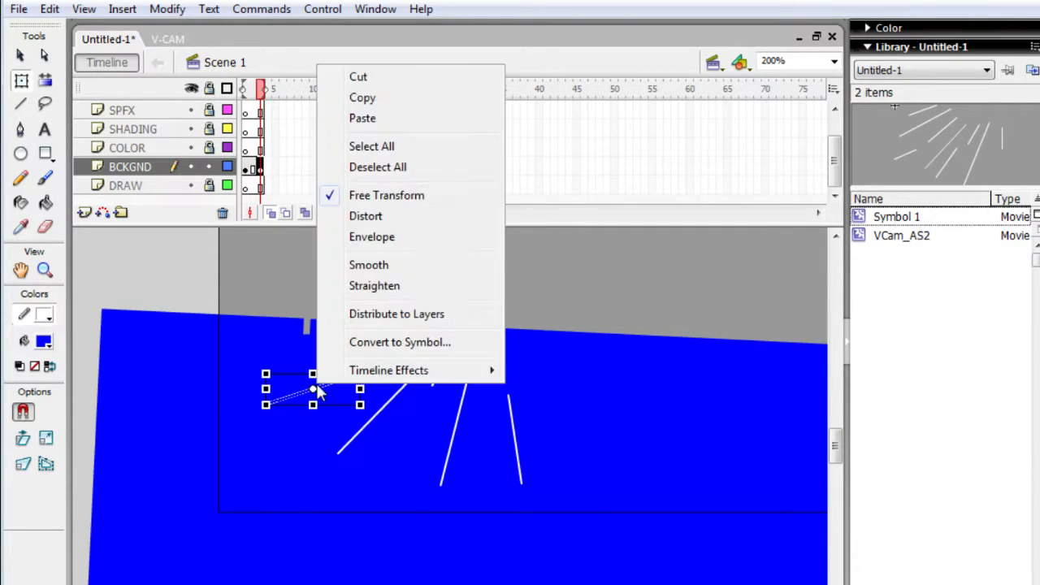
{"action": "left_click", "coordinate": [369, 342]}
{"action": "key", "text": "Return"}
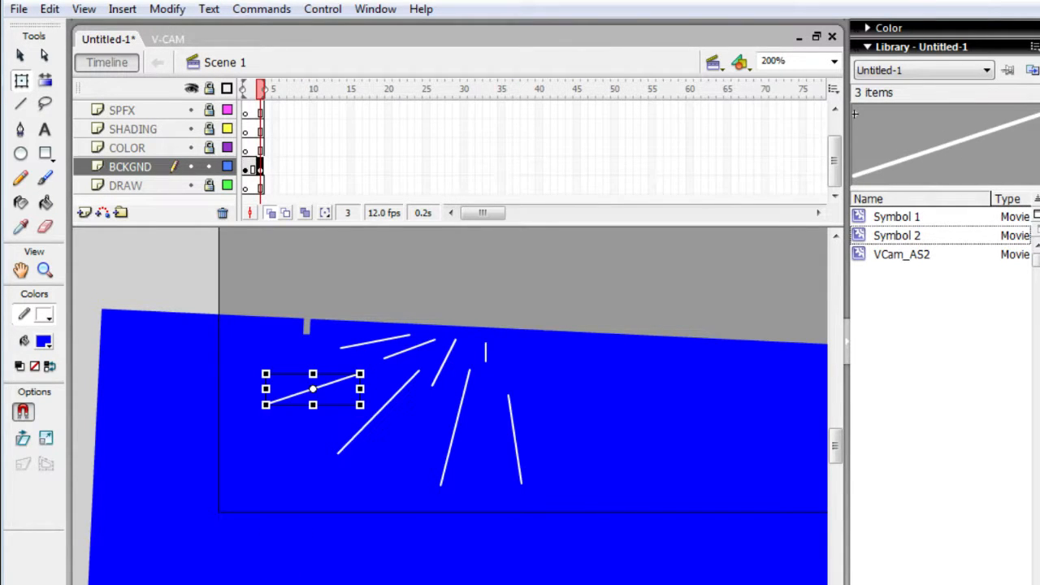
{"action": "left_click", "coordinate": [89, 584]}
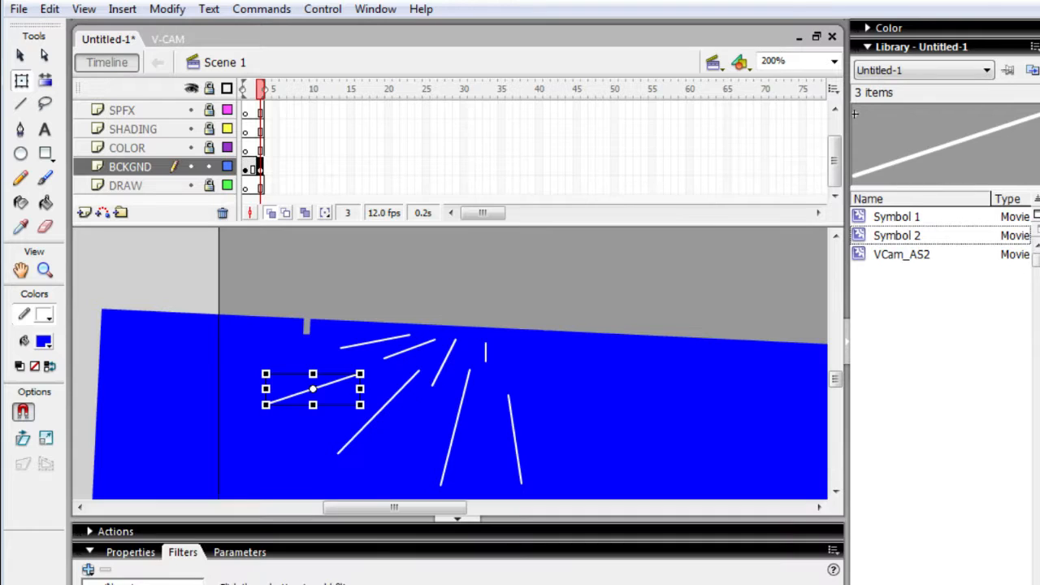
{"action": "left_click", "coordinate": [88, 569]}
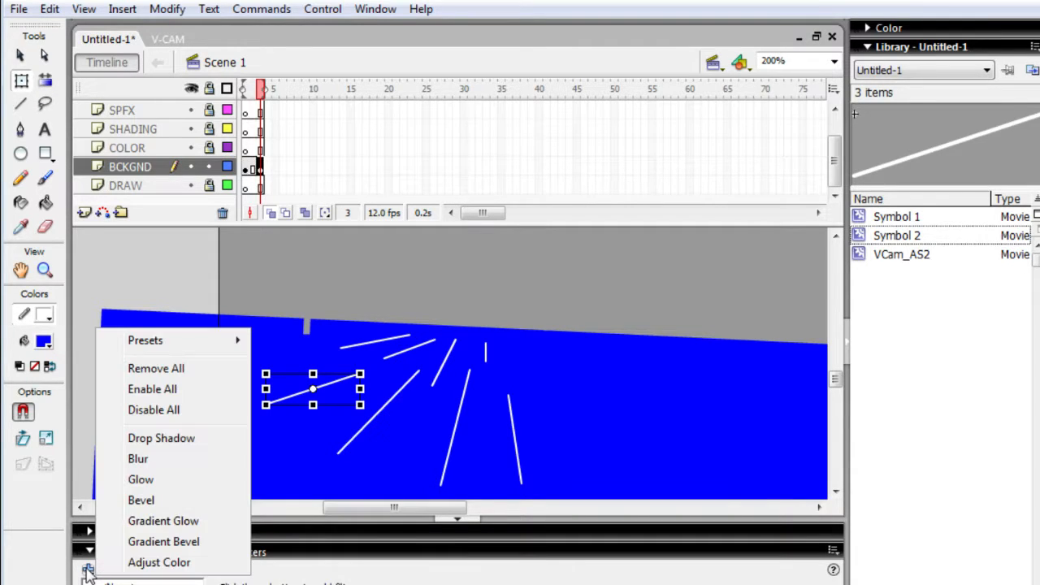
{"action": "left_click", "coordinate": [138, 459]}
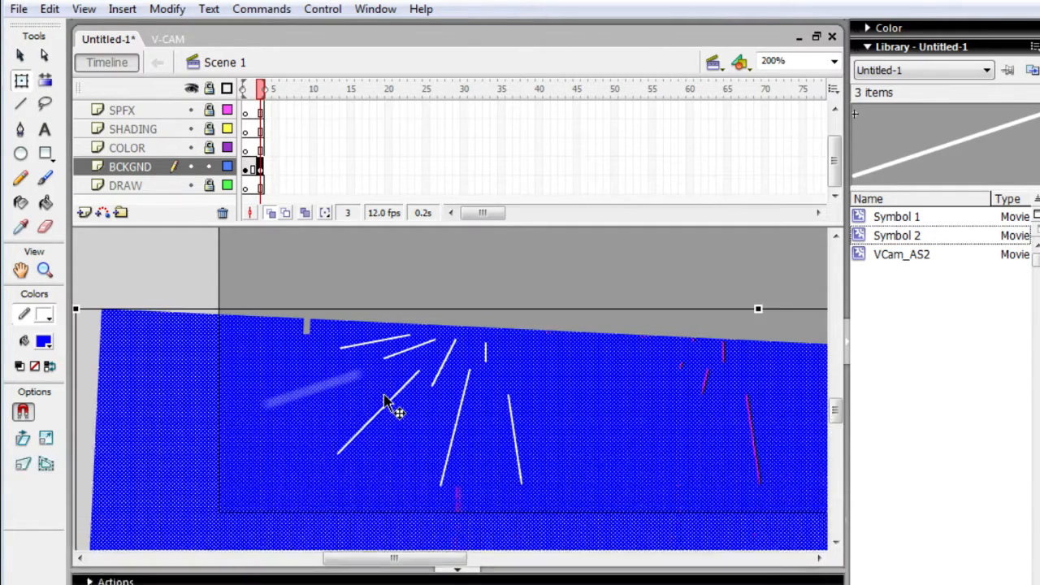
{"action": "left_click", "coordinate": [384, 402]}
{"action": "left_click", "coordinate": [387, 404]}
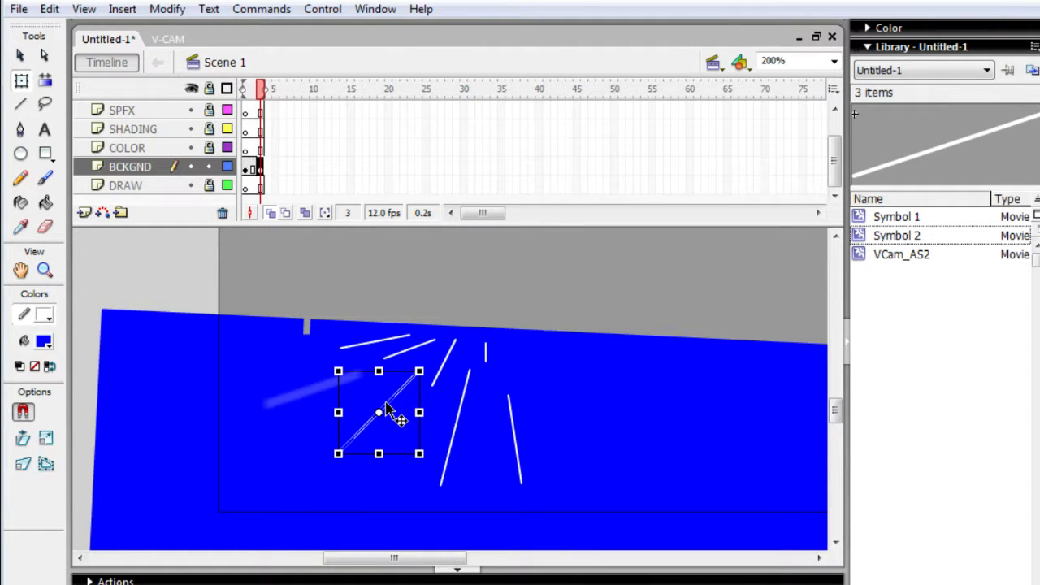
{"action": "right_click", "coordinate": [388, 389]}
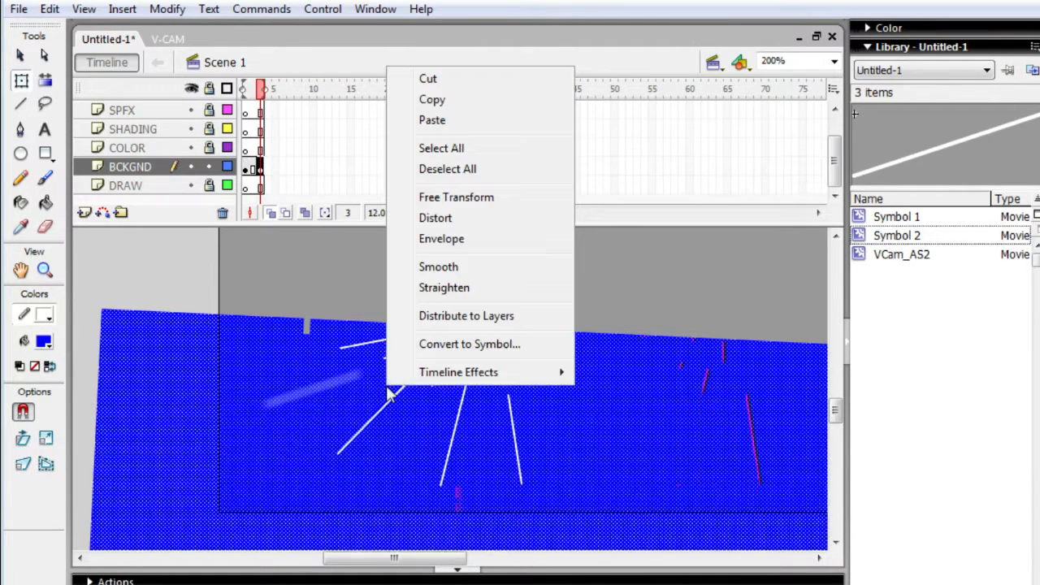
{"action": "left_click", "coordinate": [462, 317]}
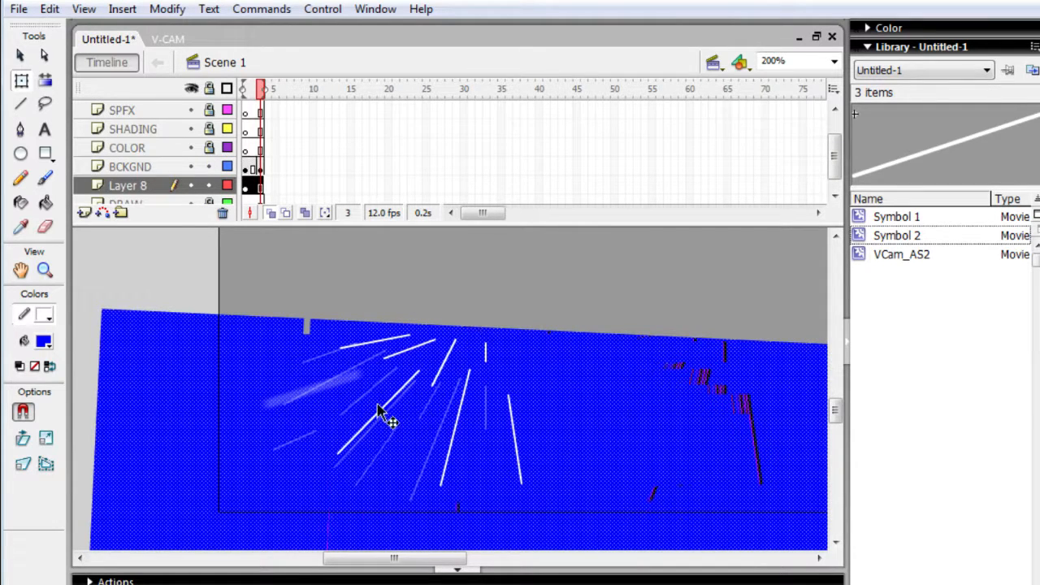
{"action": "left_click", "coordinate": [244, 584]}
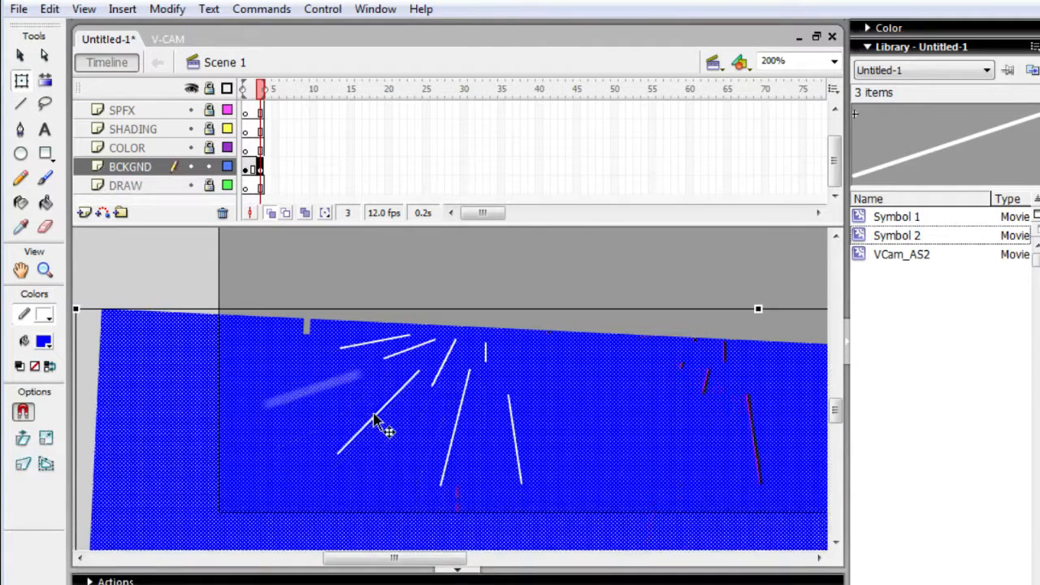
- Convert the long diagonal white line into a movie clip symbol and add a Blur filter to it
{"action": "left_click", "coordinate": [375, 416]}
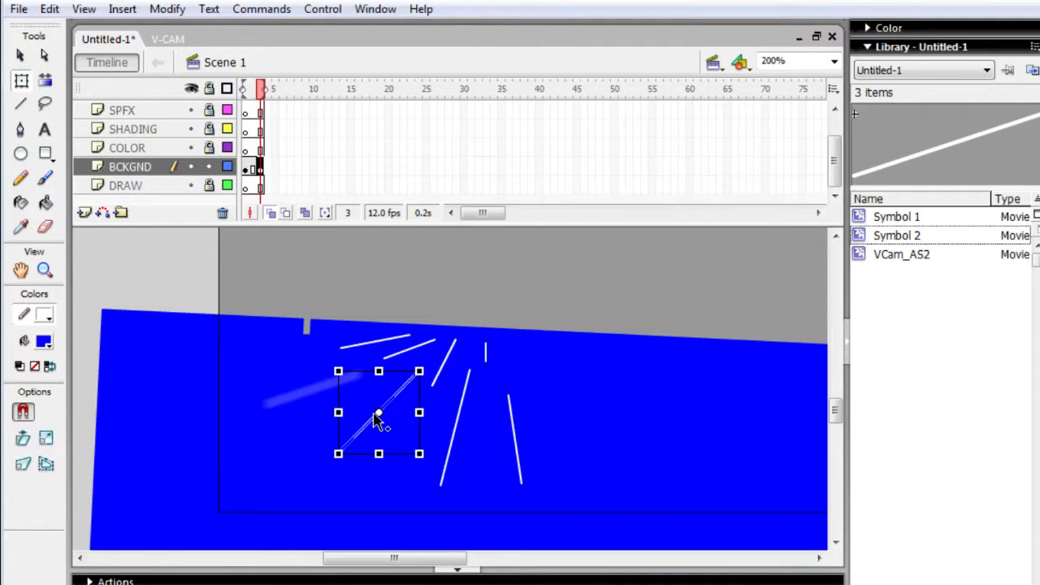
{"action": "right_click", "coordinate": [374, 413]}
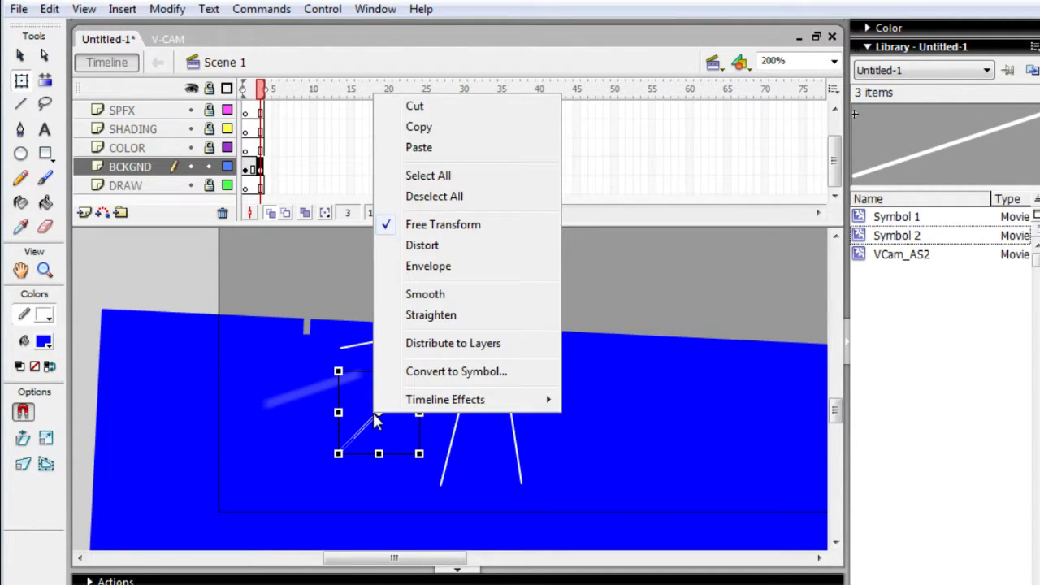
{"action": "left_click", "coordinate": [446, 372]}
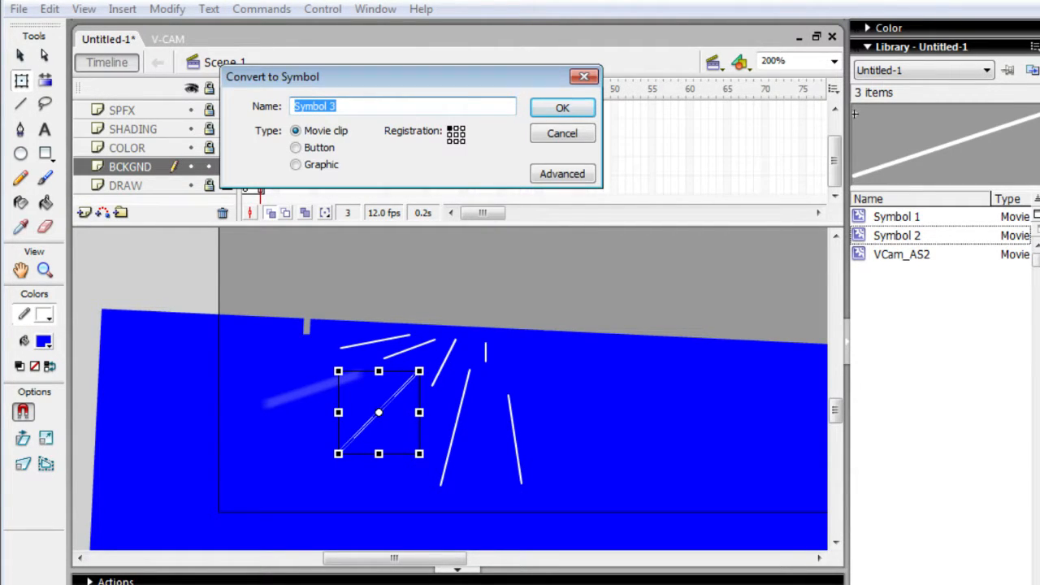
{"action": "left_click", "coordinate": [560, 106]}
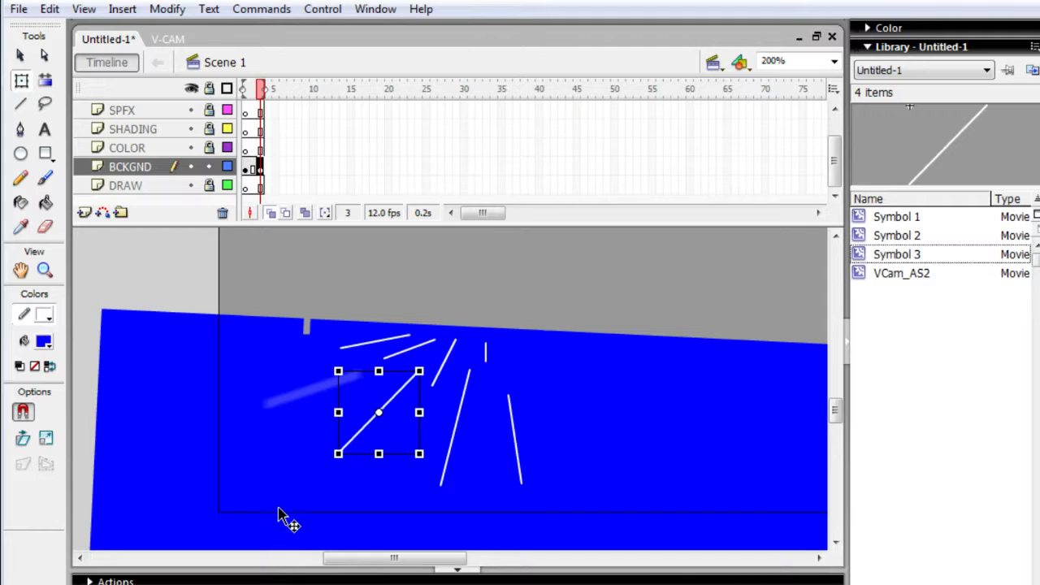
{"action": "left_click", "coordinate": [183, 584]}
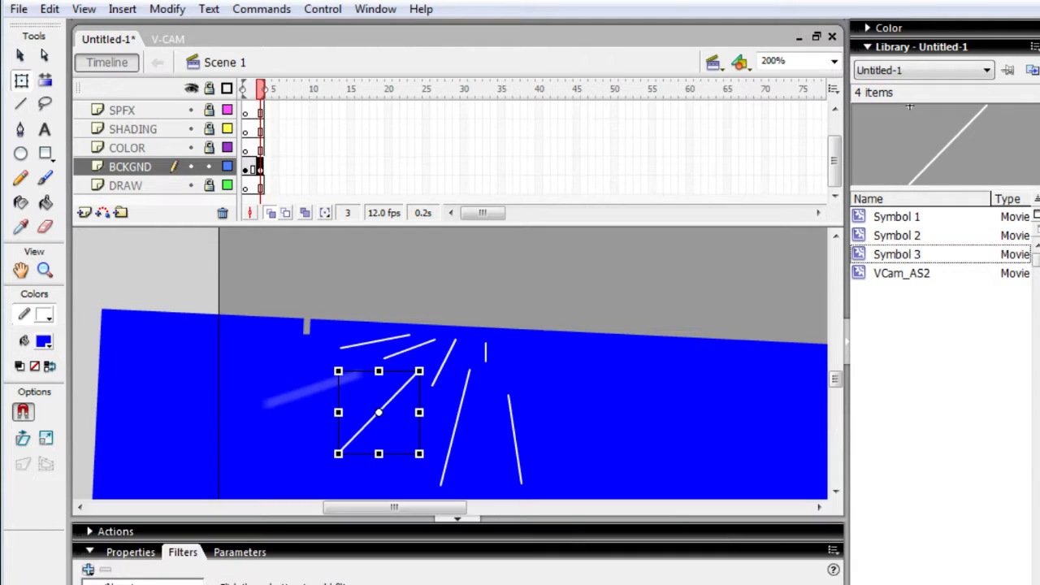
{"action": "left_click", "coordinate": [88, 568]}
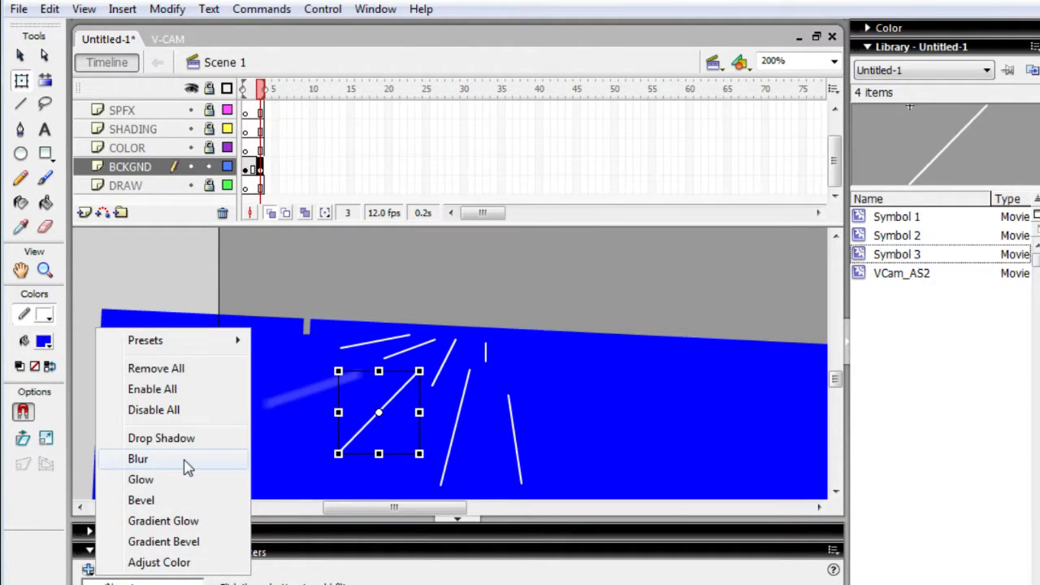
{"action": "left_click", "coordinate": [185, 463]}
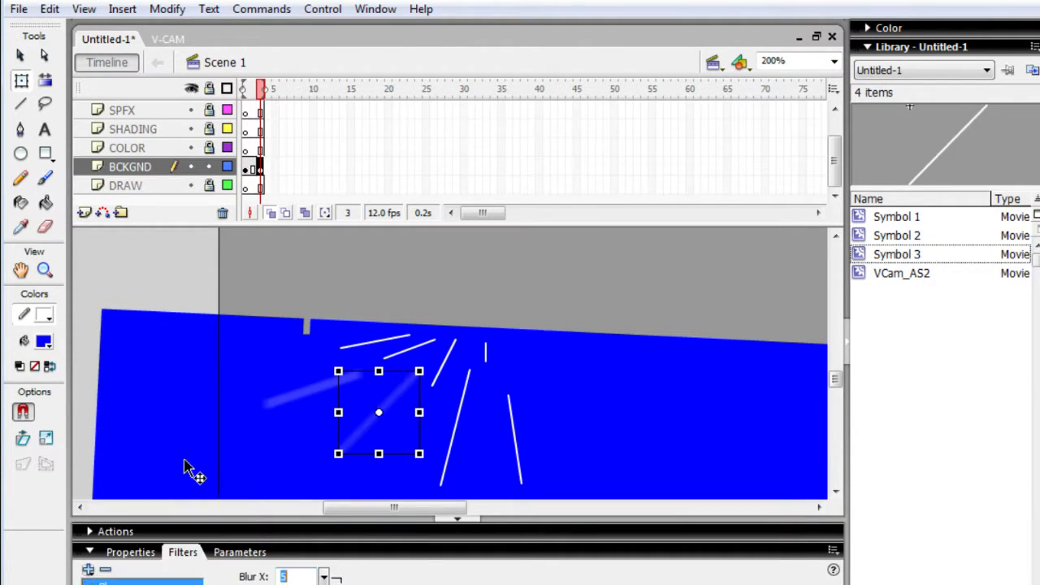
- Convert the long, steep white line right of the diagonal one into a movie clip symbol and add a Blur filter to it
{"action": "left_click", "coordinate": [459, 436]}
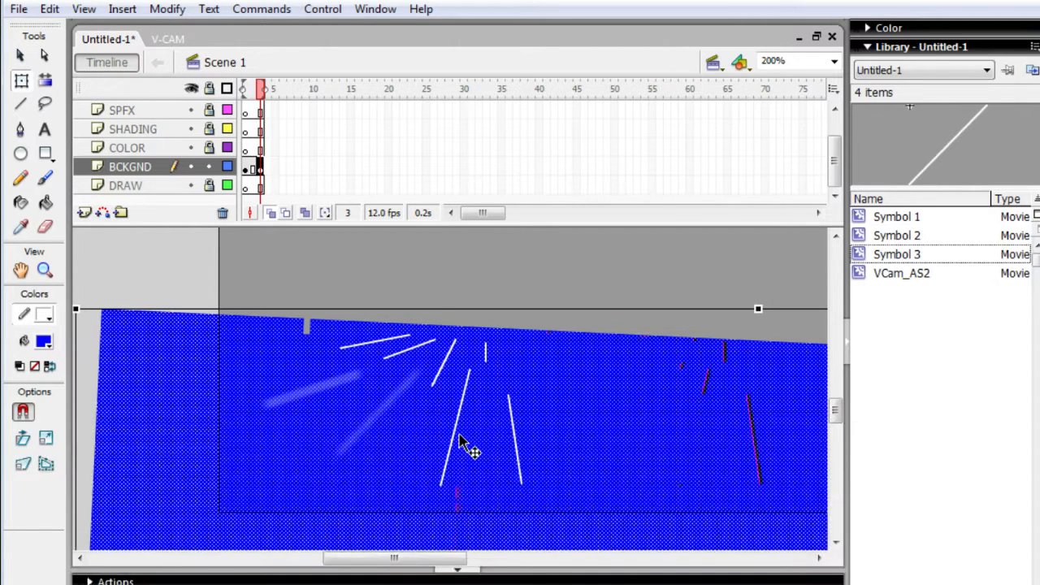
{"action": "left_click", "coordinate": [457, 440]}
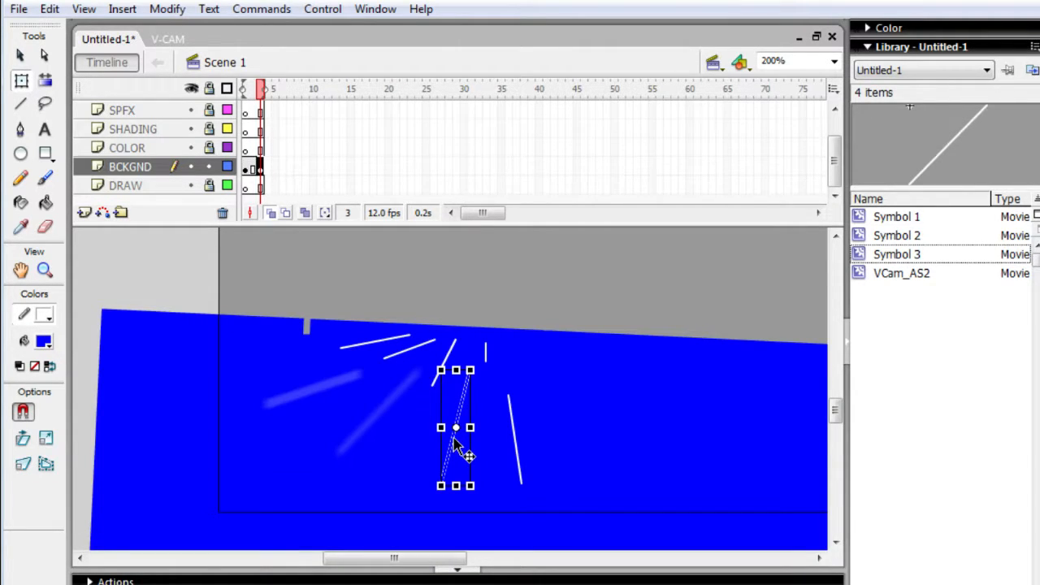
{"action": "right_click", "coordinate": [453, 439]}
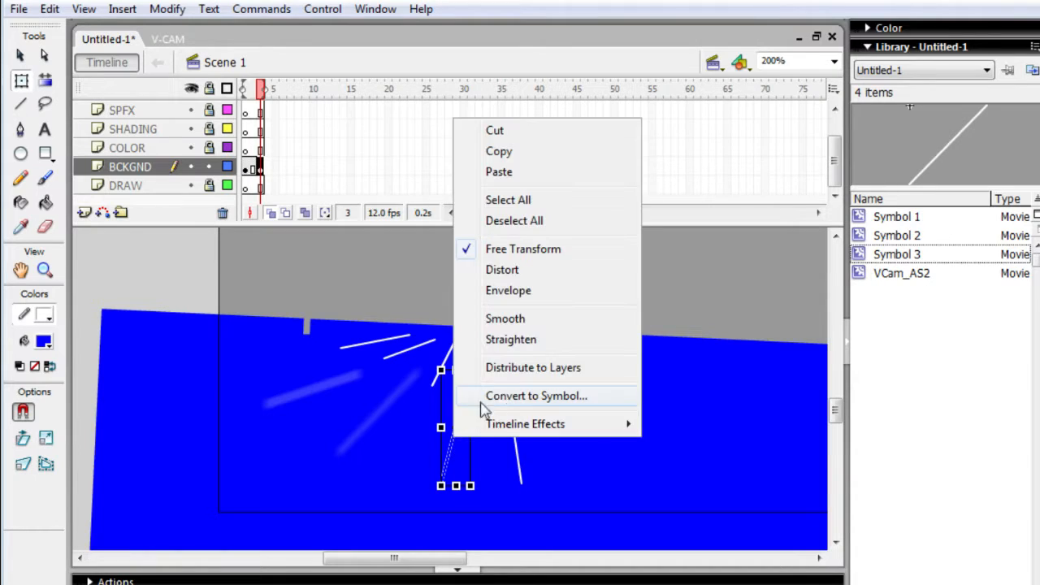
{"action": "left_click", "coordinate": [525, 395]}
{"action": "key", "text": "Return"}
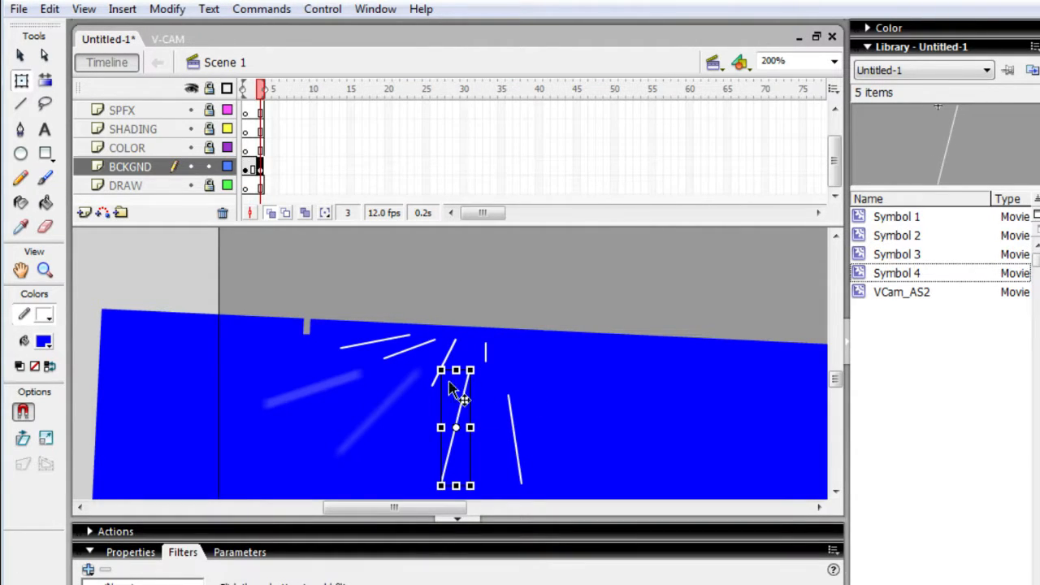
{"action": "left_click", "coordinate": [88, 569]}
{"action": "left_click", "coordinate": [180, 465]}
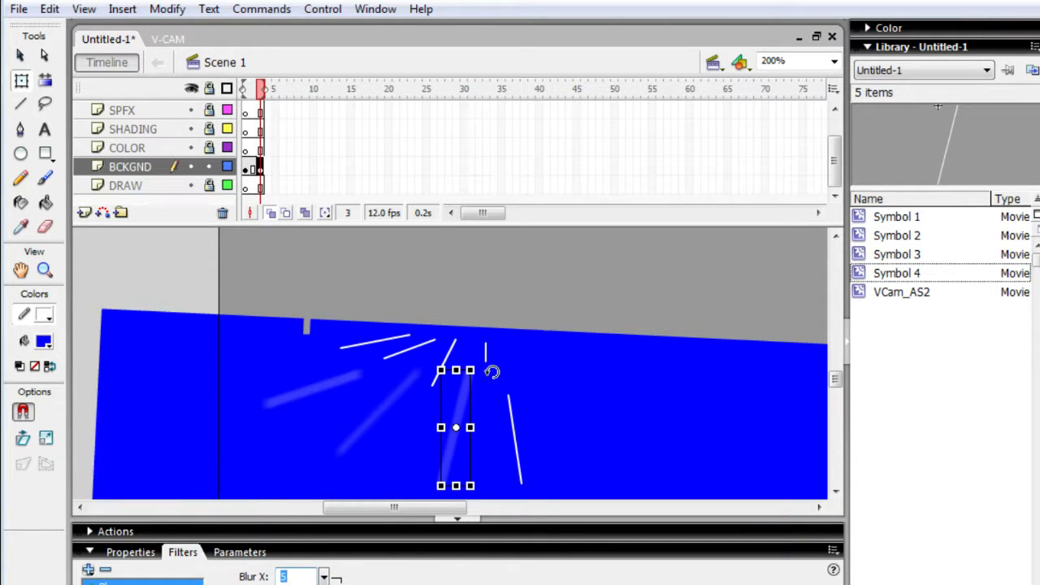
- Convert the rightmost long white line into a movie clip symbol and add a Blur filter to it
{"action": "left_click", "coordinate": [511, 419]}
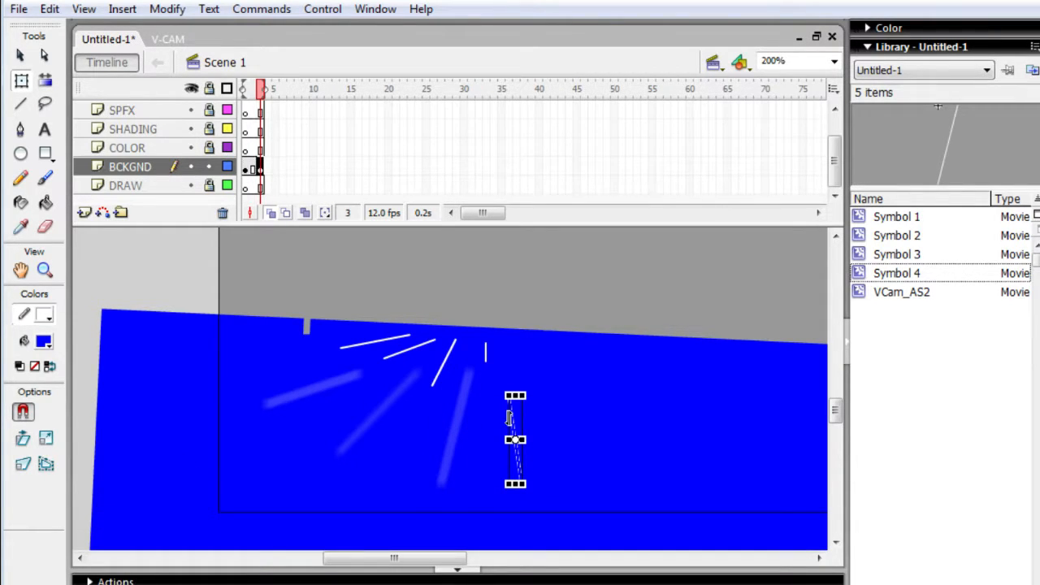
{"action": "right_click", "coordinate": [509, 418]}
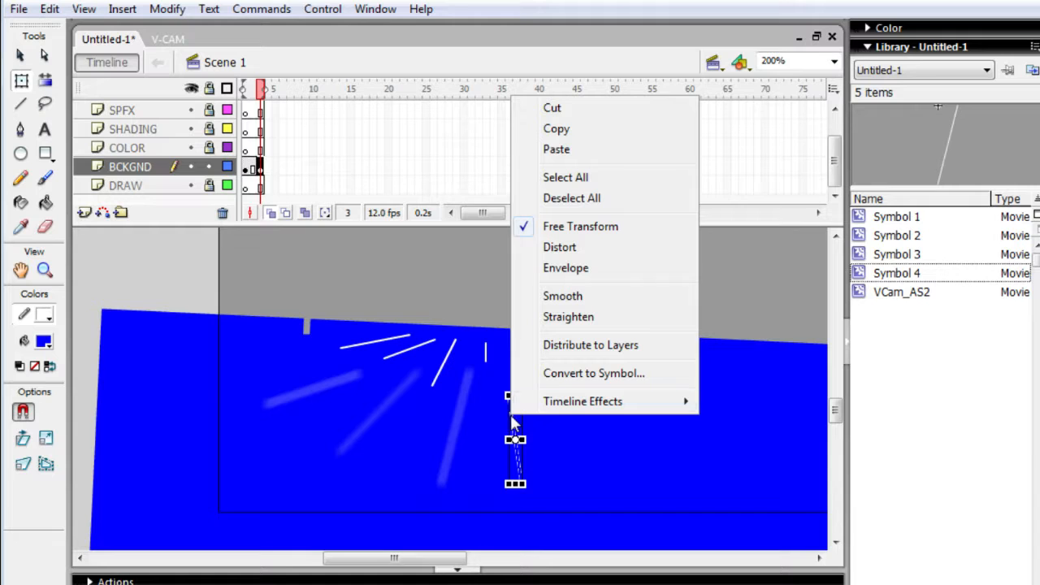
{"action": "left_click", "coordinate": [562, 374]}
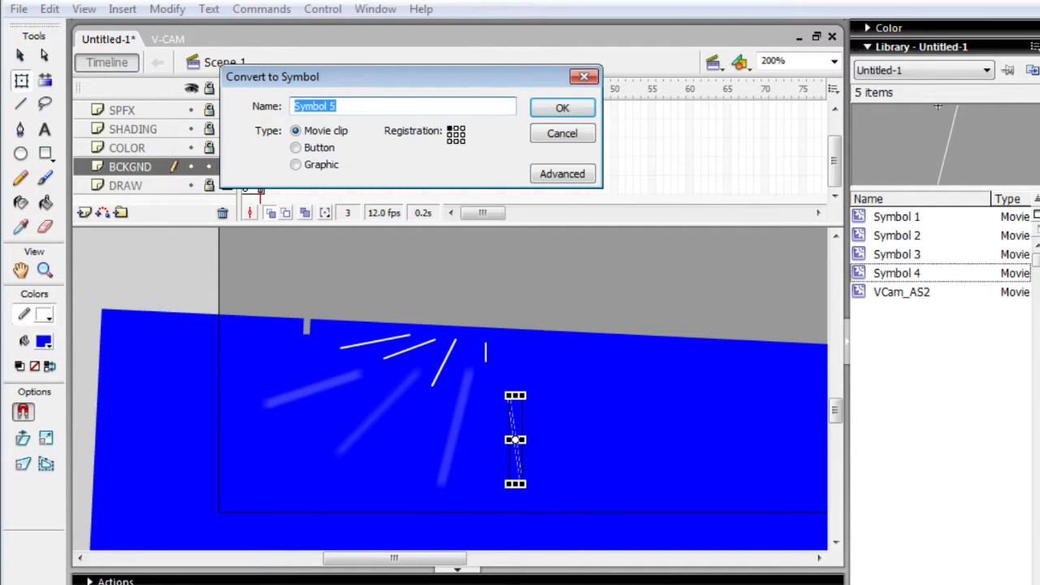
{"action": "left_click", "coordinate": [576, 112]}
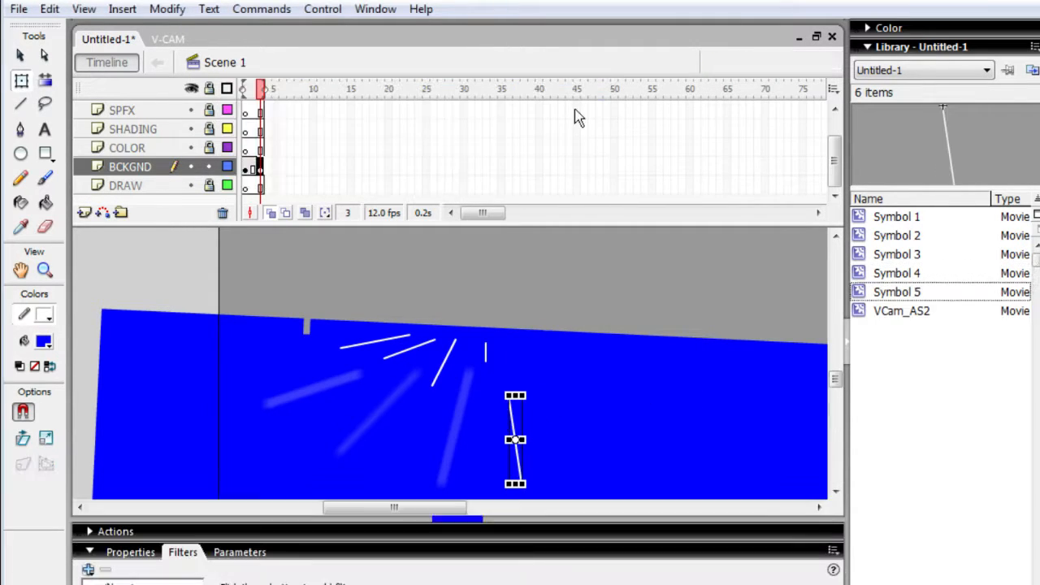
{"action": "left_click", "coordinate": [88, 570]}
{"action": "left_click", "coordinate": [174, 461]}
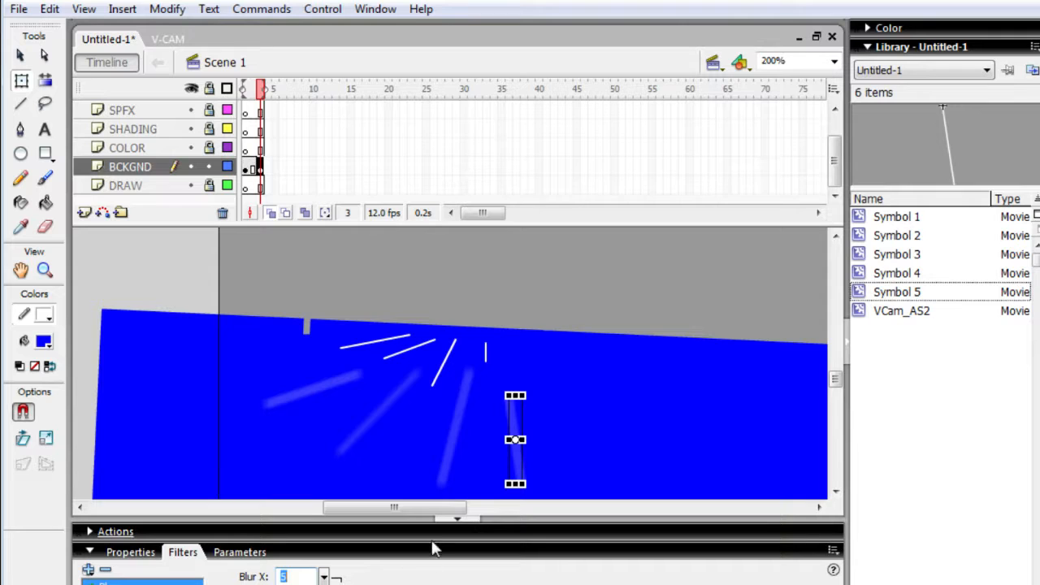
- Convert the short, steep white line above the blurred rays into a movie clip symbol and add a Blur filter to it
{"action": "left_click", "coordinate": [435, 382]}
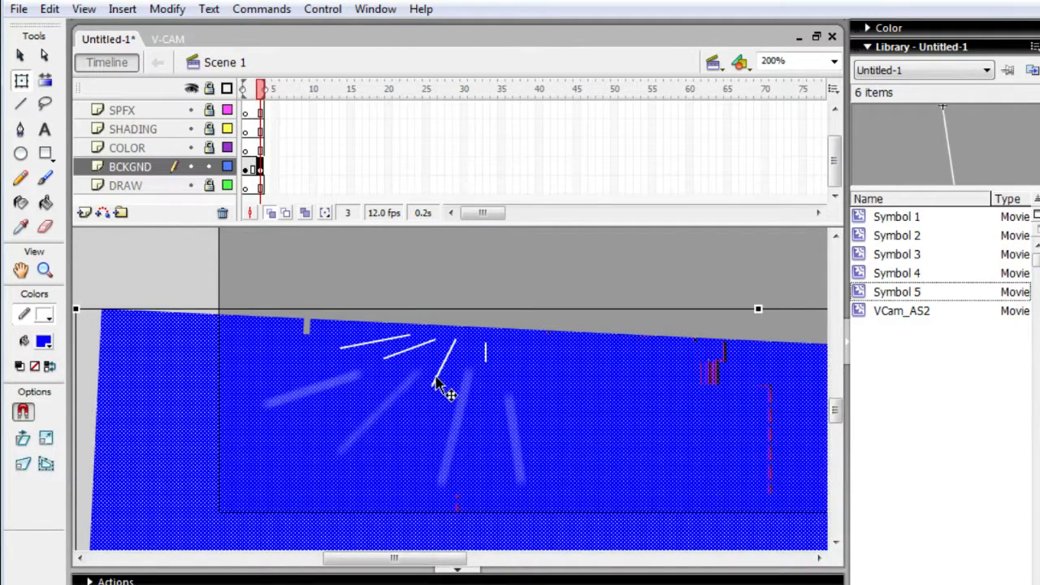
{"action": "left_click", "coordinate": [434, 380]}
{"action": "right_click", "coordinate": [434, 378]}
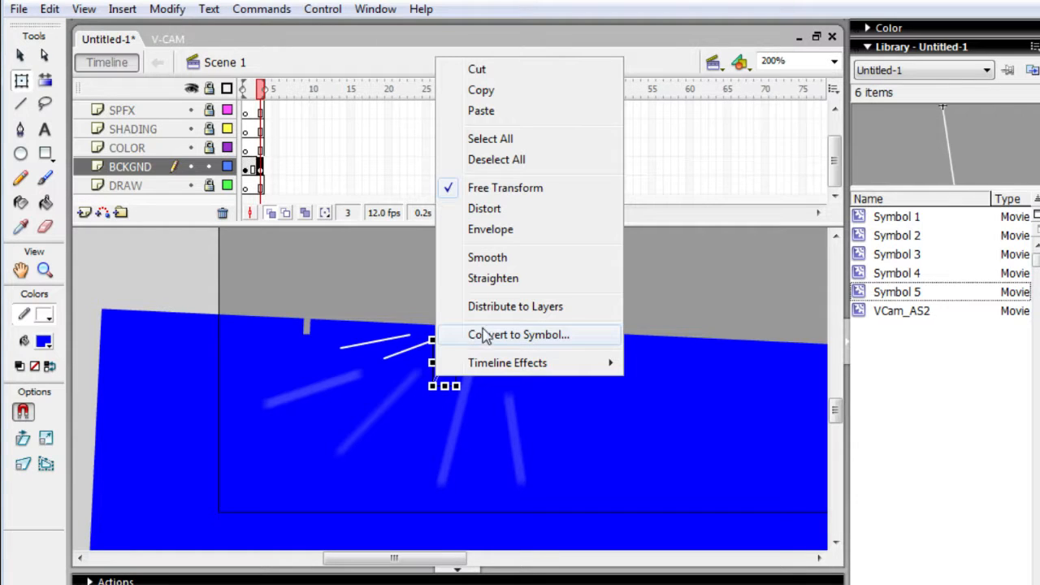
{"action": "left_click", "coordinate": [464, 333]}
{"action": "key", "text": "Return"}
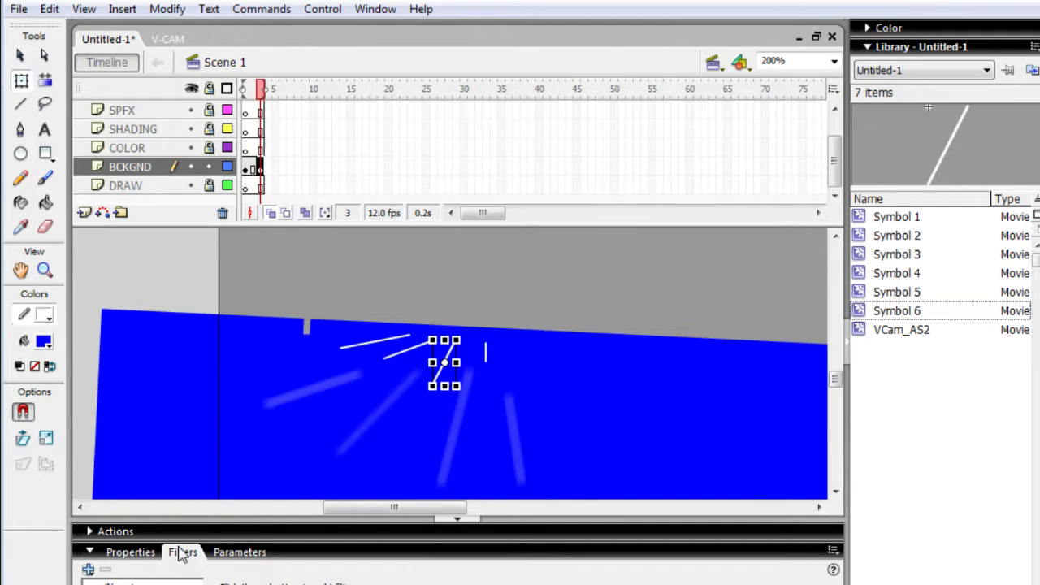
{"action": "left_click", "coordinate": [87, 569]}
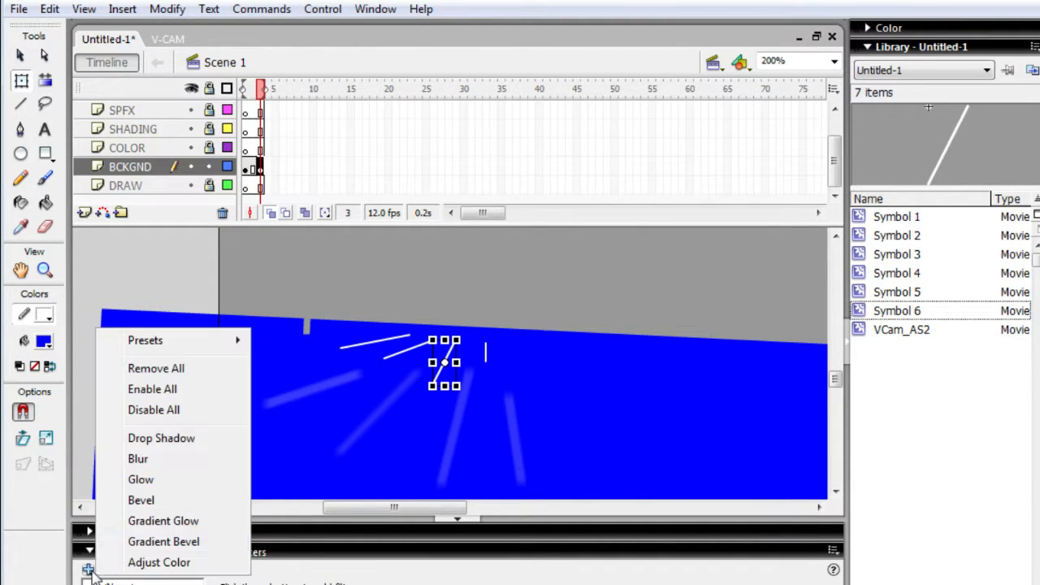
{"action": "left_click", "coordinate": [138, 459]}
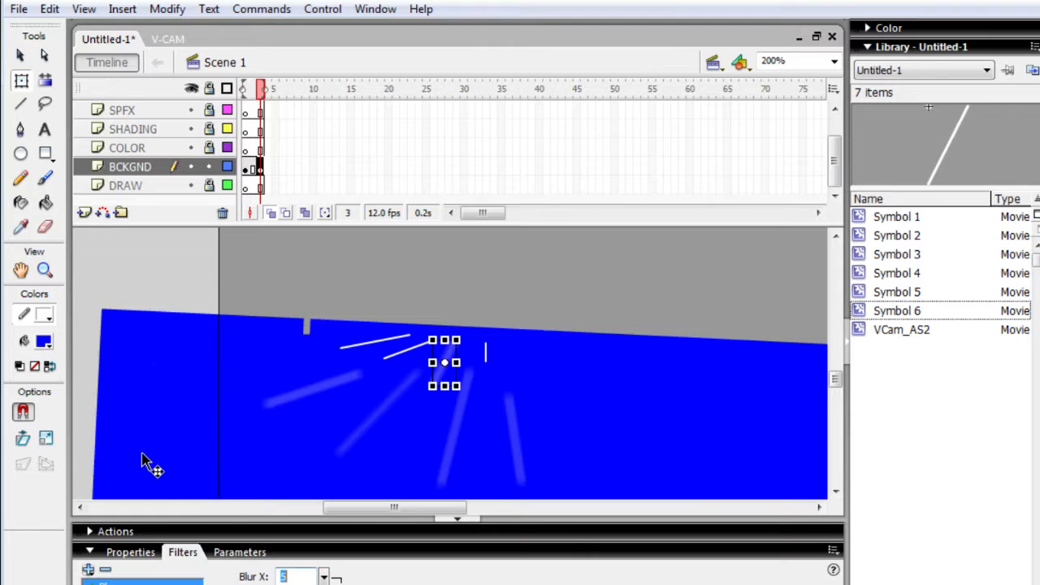
- Convert the lower of the two short, shallow white lines into a movie clip symbol and add a Blur filter to it
{"action": "left_click", "coordinate": [400, 358]}
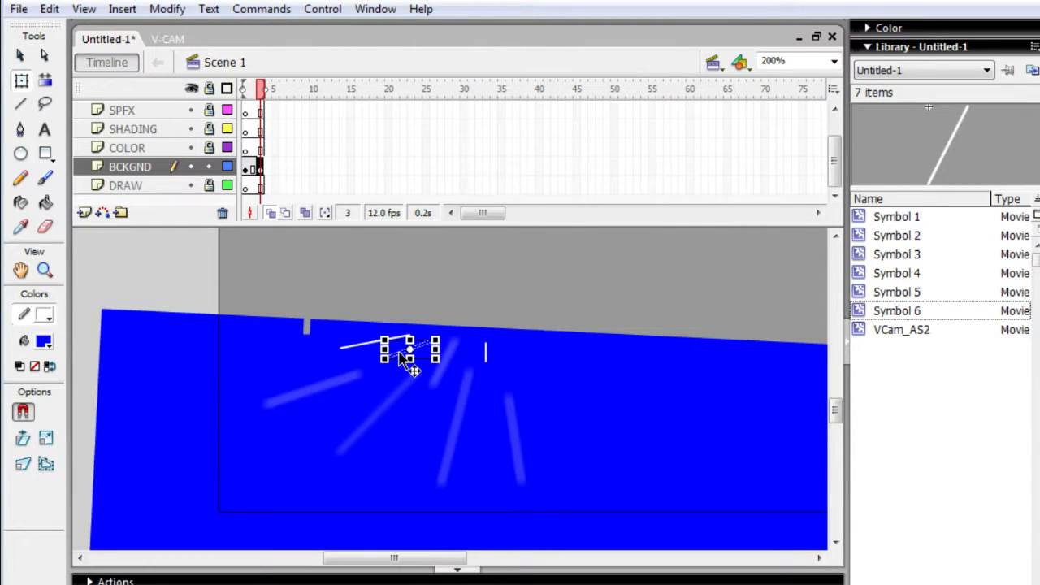
{"action": "right_click", "coordinate": [399, 353]}
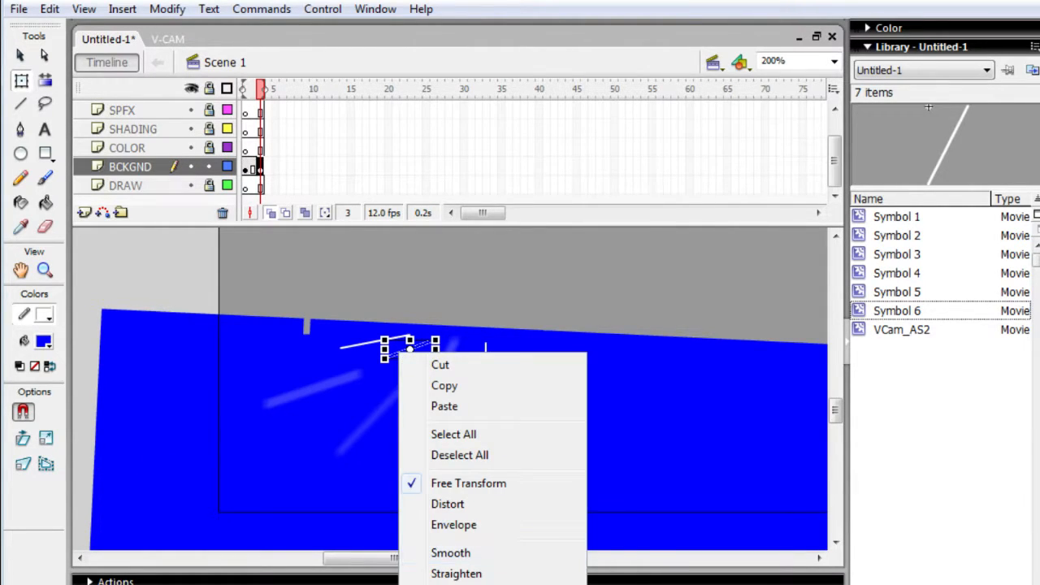
{"action": "left_click", "coordinate": [471, 584]}
{"action": "key", "text": "Return"}
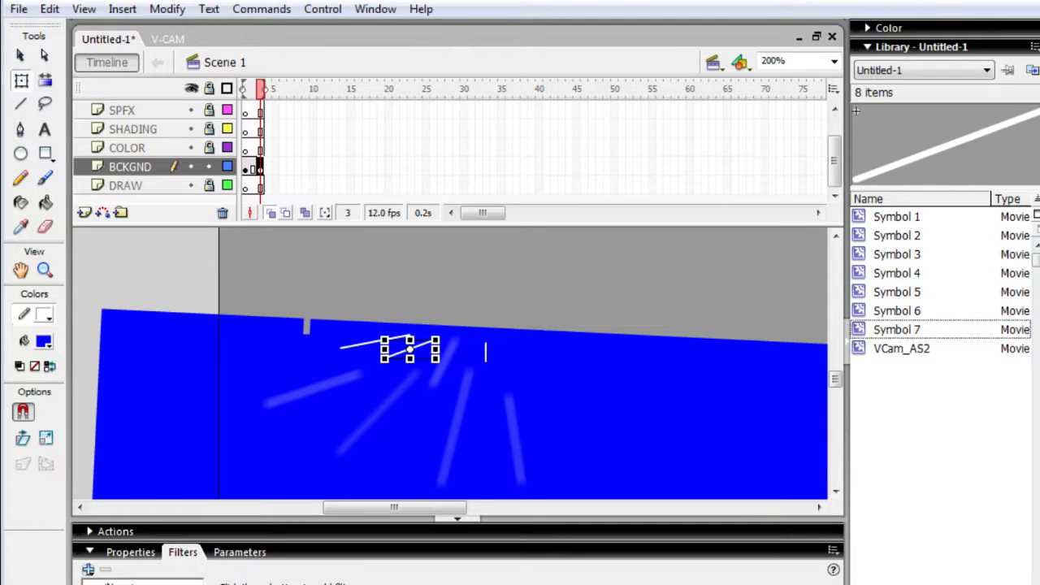
{"action": "left_click", "coordinate": [87, 570]}
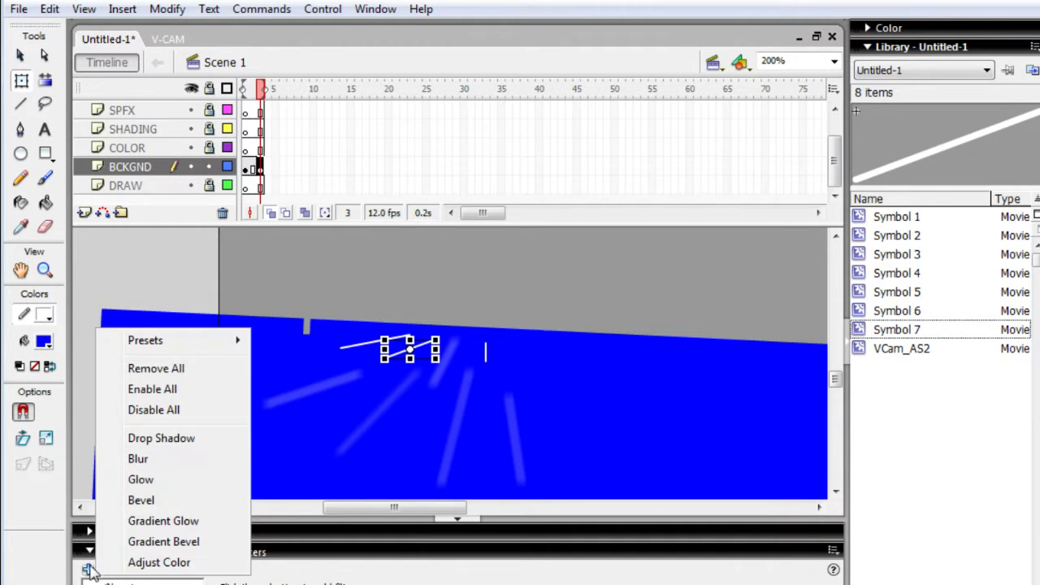
{"action": "left_click", "coordinate": [186, 460]}
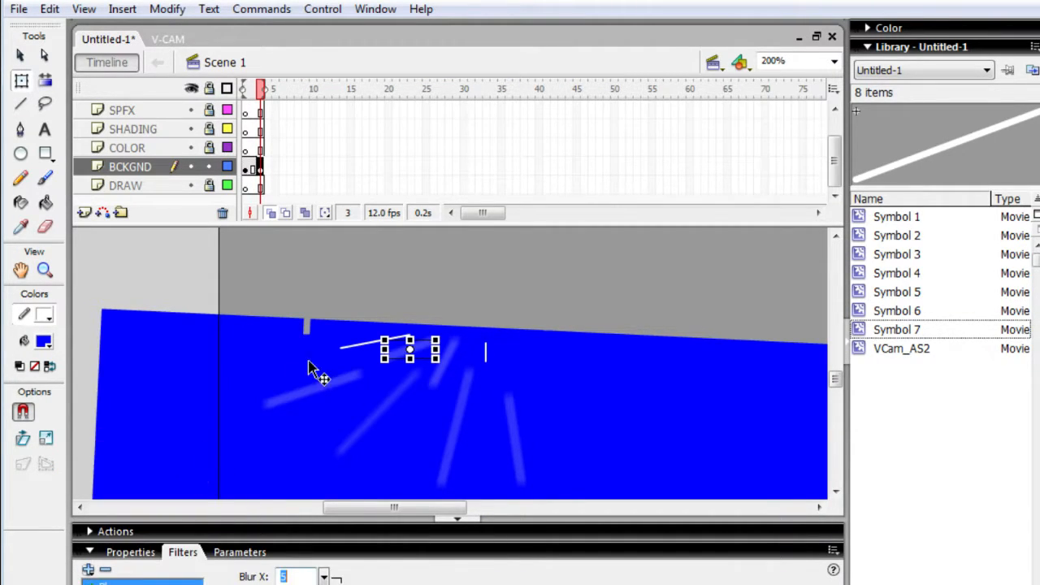
- Convert the remaining shallow white line near the blue shape's upper edge into a movie clip symbol and add a Blur filter to it
{"action": "left_click", "coordinate": [344, 345]}
{"action": "left_click", "coordinate": [354, 343]}
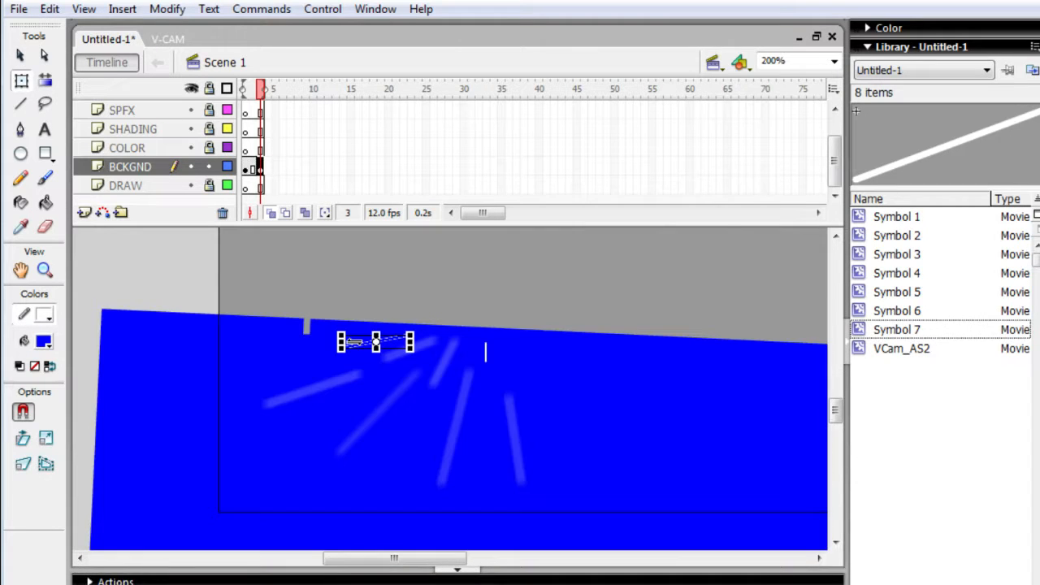
{"action": "right_click", "coordinate": [352, 348]}
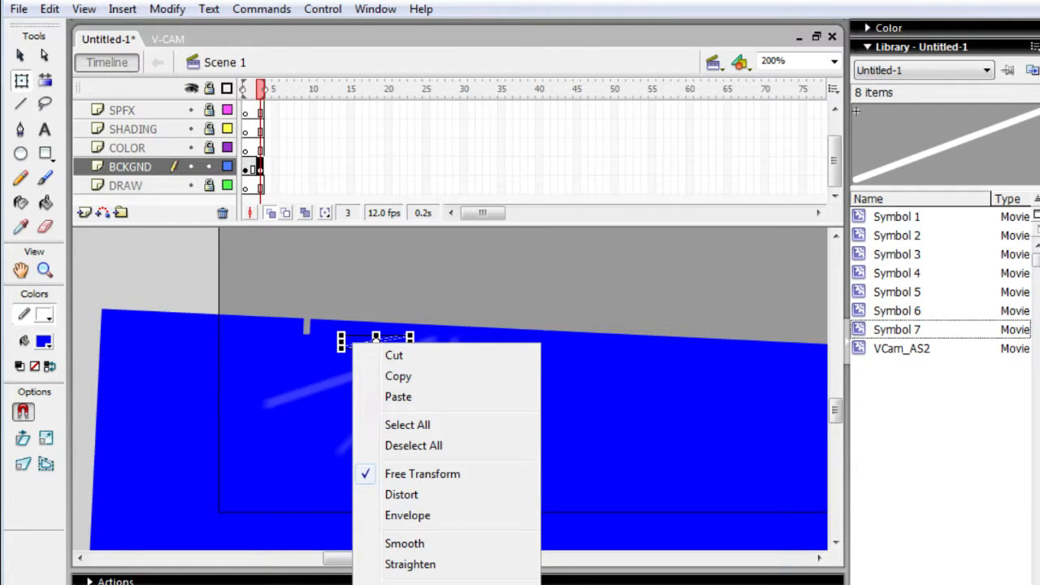
{"action": "left_click", "coordinate": [438, 584]}
{"action": "key", "text": "Return"}
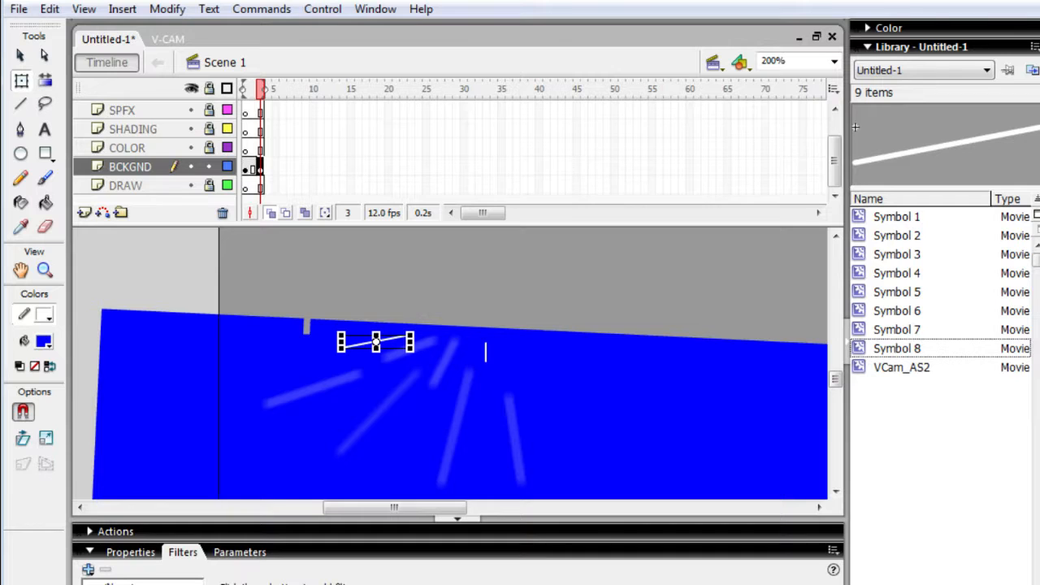
{"action": "left_click", "coordinate": [88, 570]}
{"action": "left_click", "coordinate": [195, 465]}
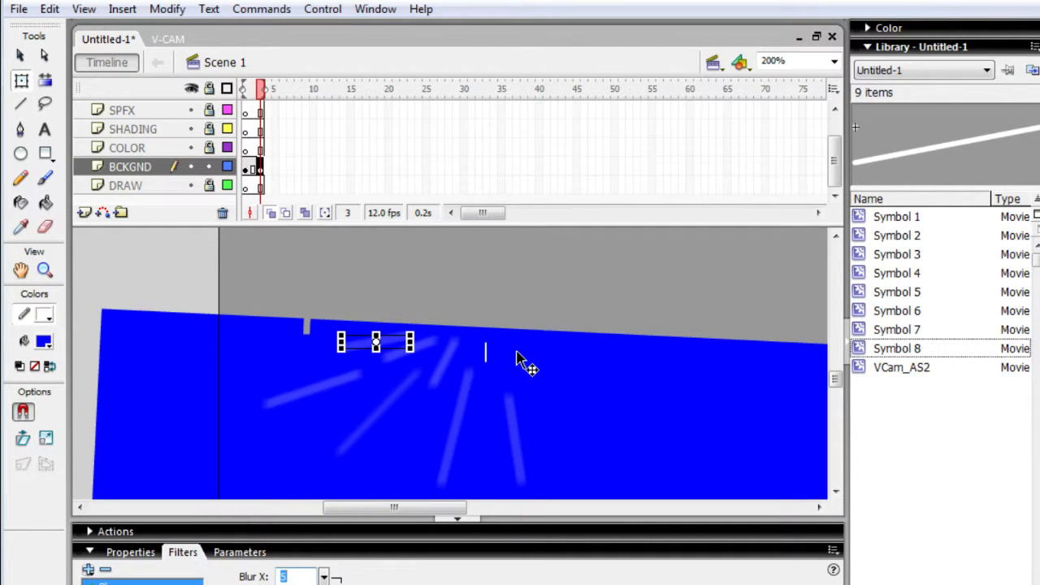
- Convert the short vertical white line into a movie clip symbol and add a Blur filter to it
{"action": "left_click", "coordinate": [489, 360]}
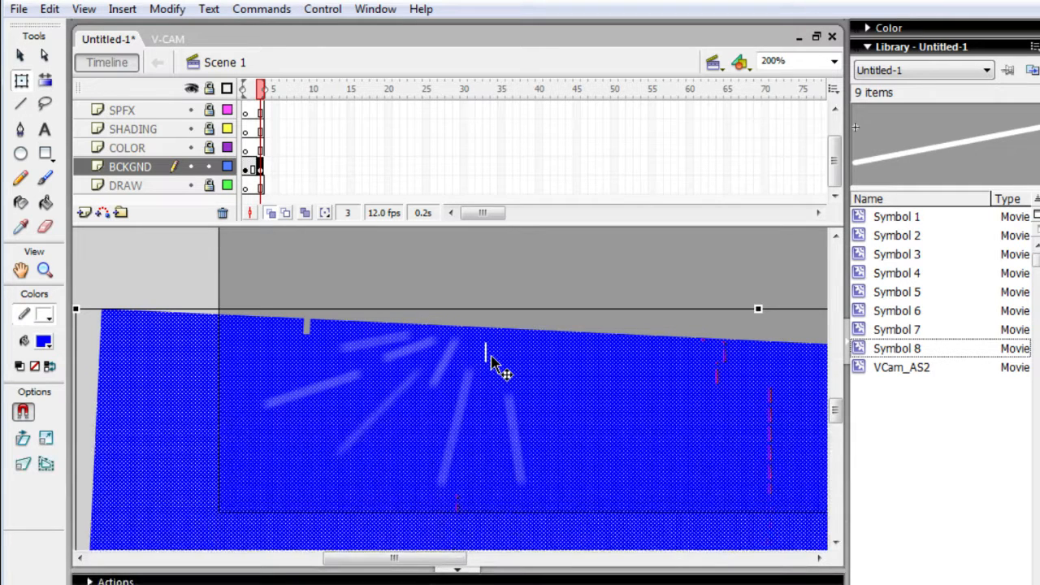
{"action": "left_click", "coordinate": [487, 357]}
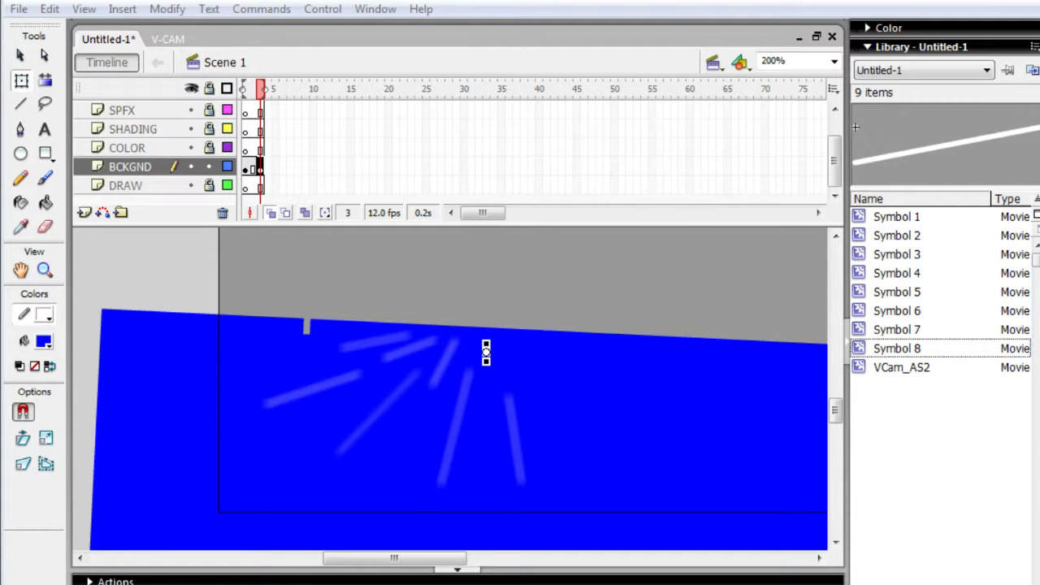
{"action": "right_click", "coordinate": [487, 356]}
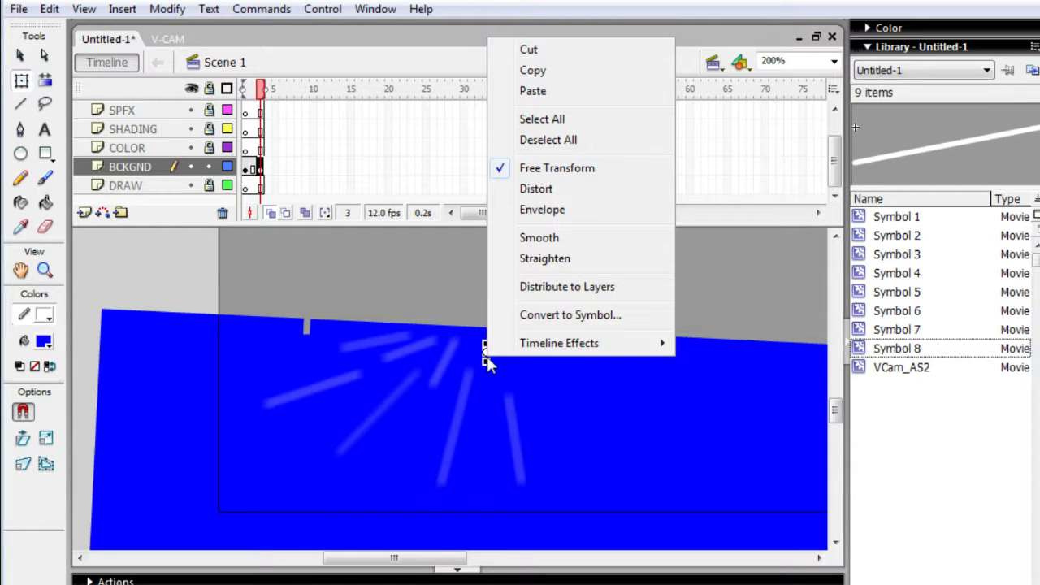
{"action": "left_click", "coordinate": [536, 316]}
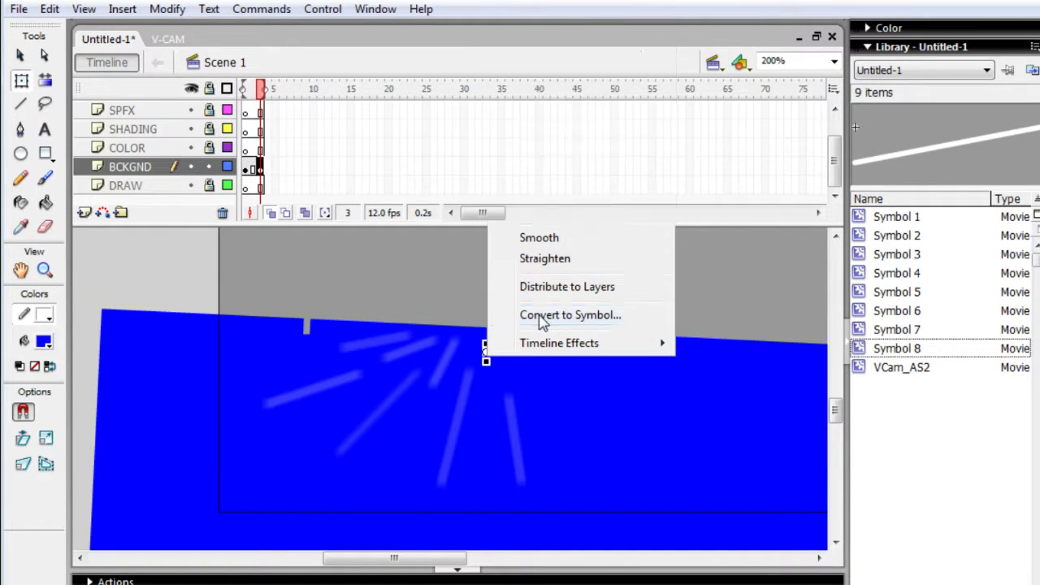
{"action": "key", "text": "Return"}
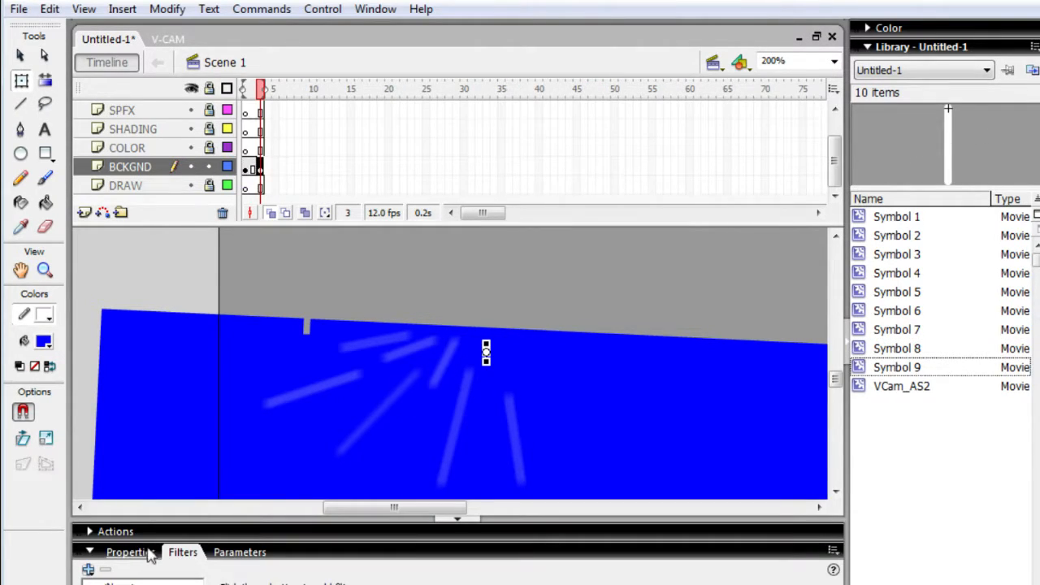
{"action": "left_click", "coordinate": [89, 568]}
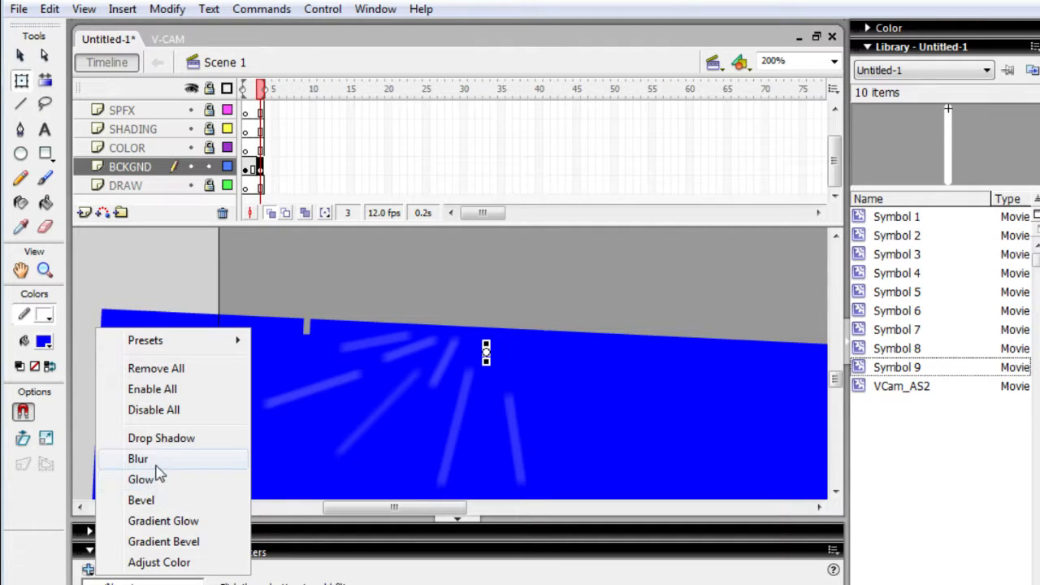
{"action": "left_click", "coordinate": [157, 463]}
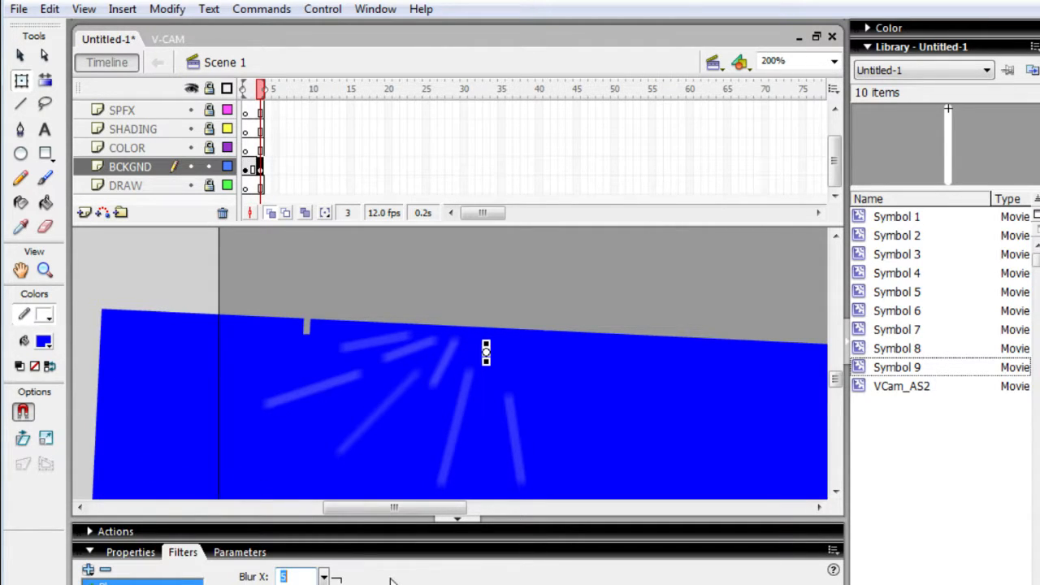
- Extend the layers to frame 6 and insert a keyframe there on the BCKGND layer
{"action": "left_click", "coordinate": [488, 507]}
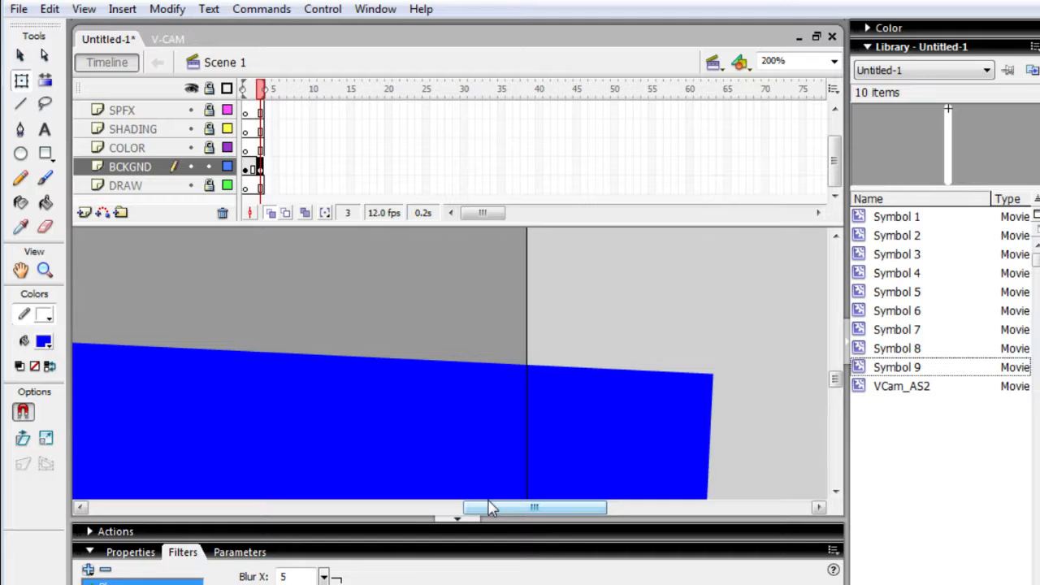
{"action": "left_click", "coordinate": [486, 557]}
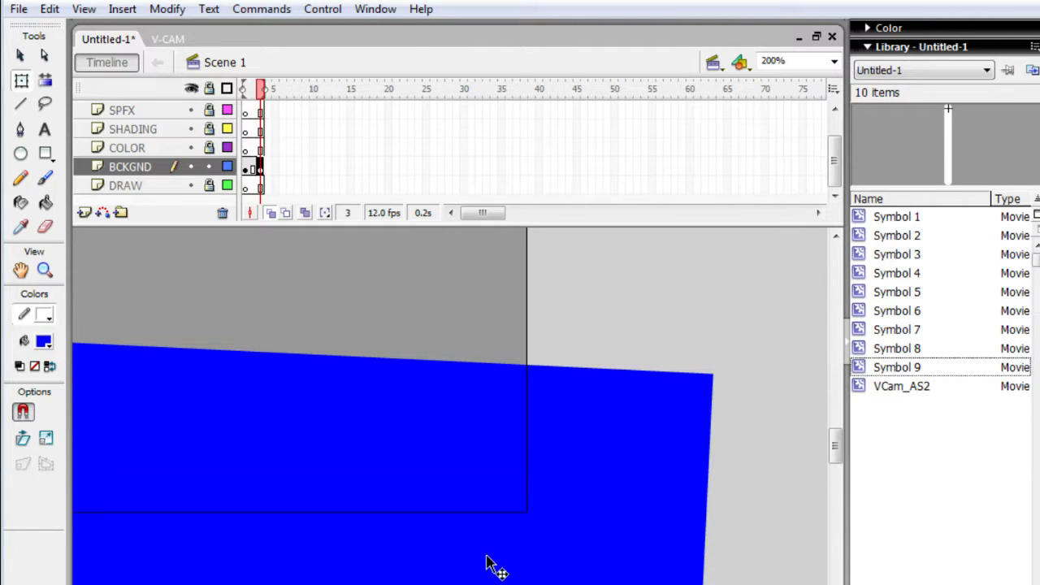
{"action": "key", "text": "Return"}
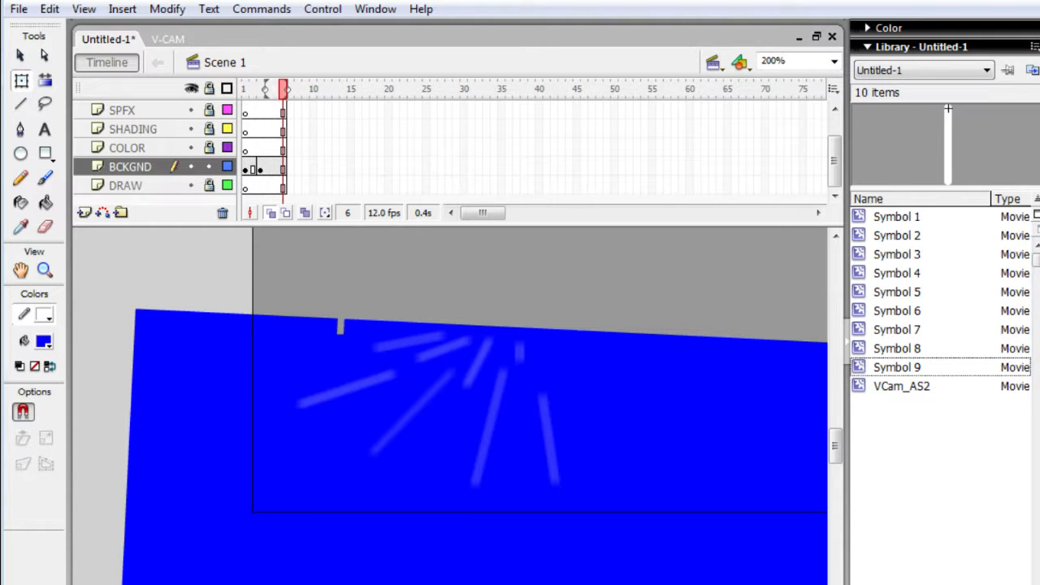
{"action": "key", "text": "F6"}
- Go back to frame 3 and insert one frame across the layers to hold the first ray drawing longer
{"action": "key", "text": "comma"}
{"action": "key", "text": "comma"}
{"action": "key", "text": "comma"}
{"action": "key", "text": "comma"}
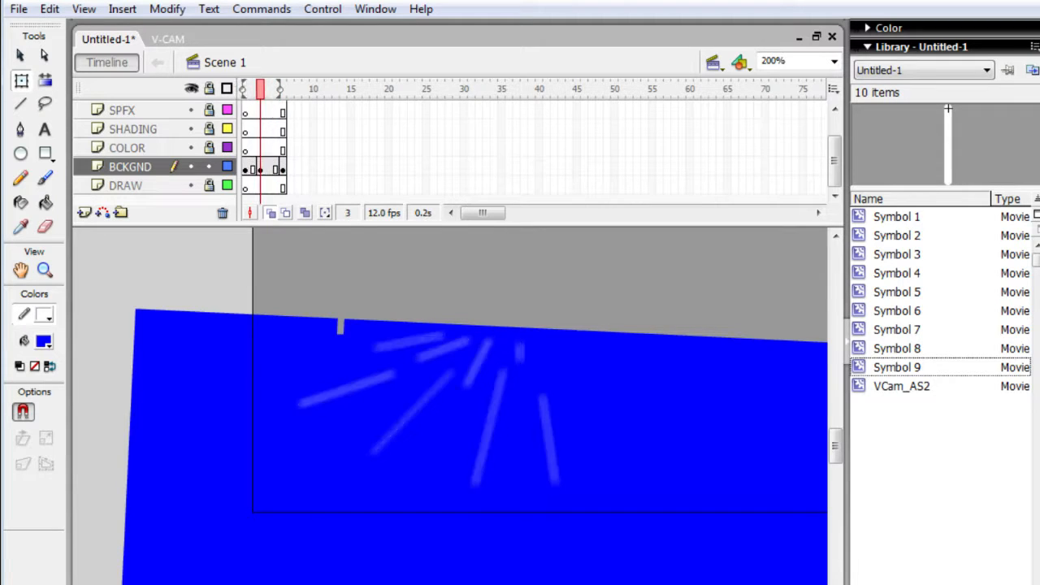
{"action": "key", "text": "F5"}
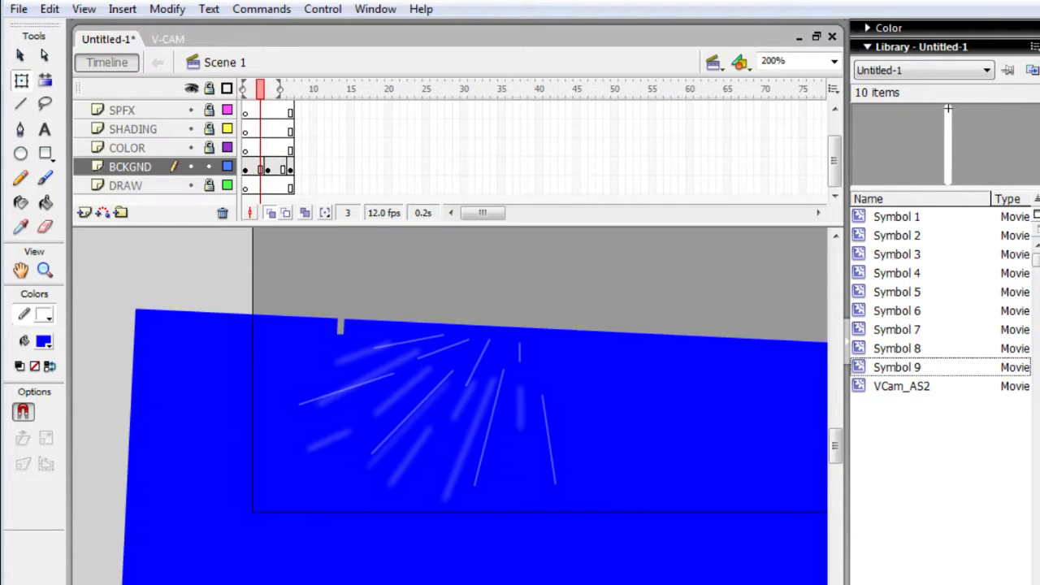
- Go back and forth through the frames and play the timeline to examine the motion of the blurred rays
{"action": "key", "text": "period"}
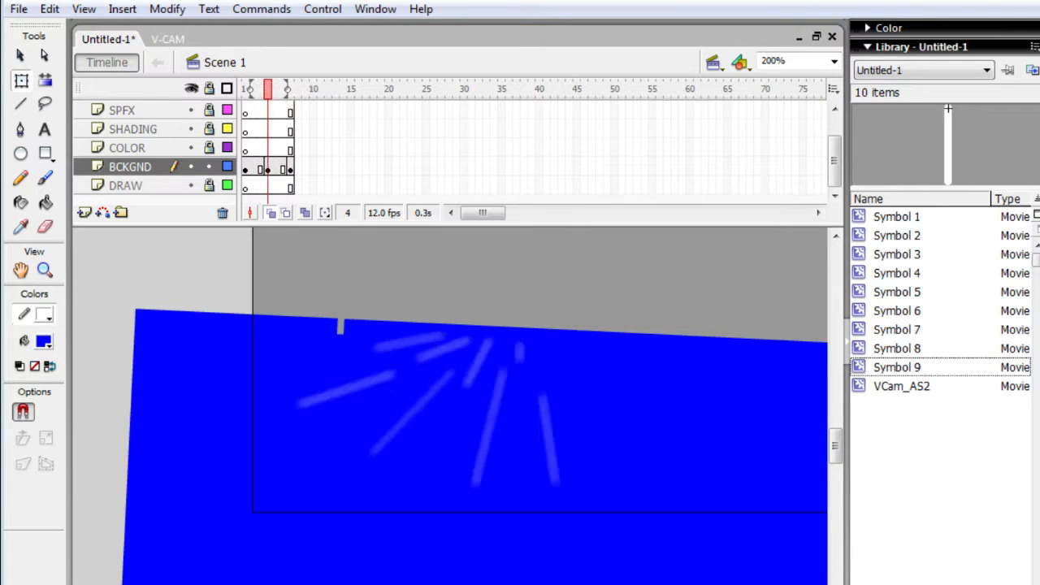
{"action": "key", "text": "period"}
{"action": "key", "text": "period"}
{"action": "key", "text": "period"}
{"action": "key", "text": "comma"}
{"action": "key", "text": "comma"}
{"action": "key", "text": "comma"}
{"action": "key", "text": "comma"}
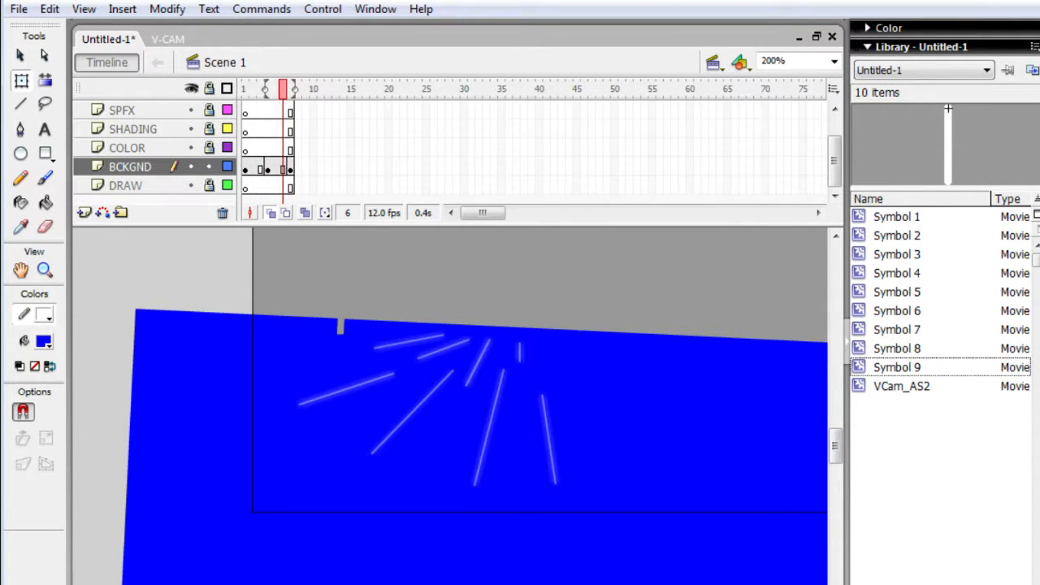
{"action": "key", "text": "period"}
{"action": "key", "text": "period"}
{"action": "key", "text": "period"}
{"action": "key", "text": "period"}
{"action": "key", "text": "comma"}
{"action": "key", "text": "comma"}
{"action": "key", "text": "comma"}
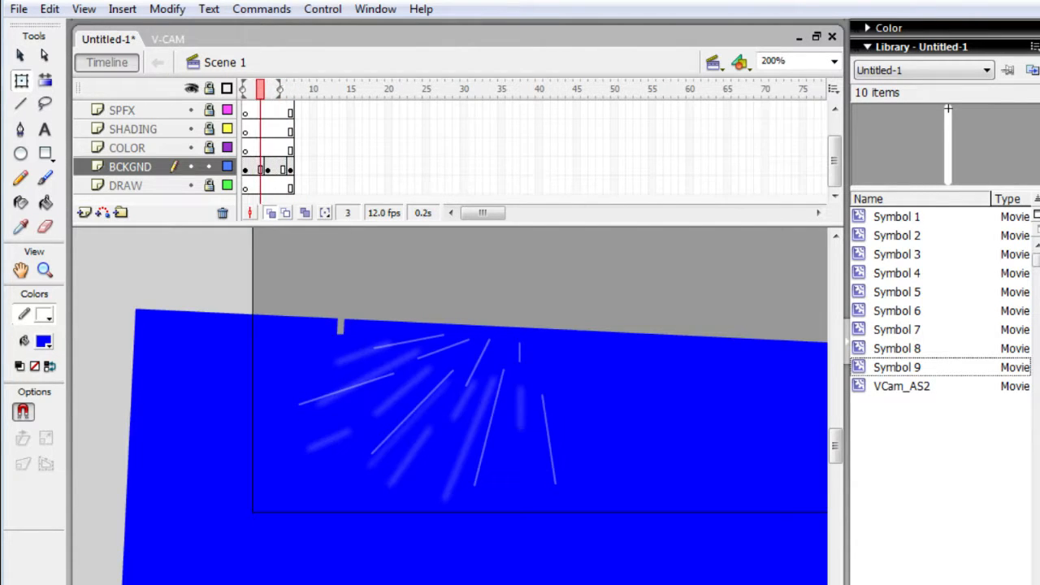
{"action": "key", "text": "Return"}
- Play the blurred rays, then remove one frame across the layers to shorten the second ray drawing's hold
{"action": "key", "text": "Return"}
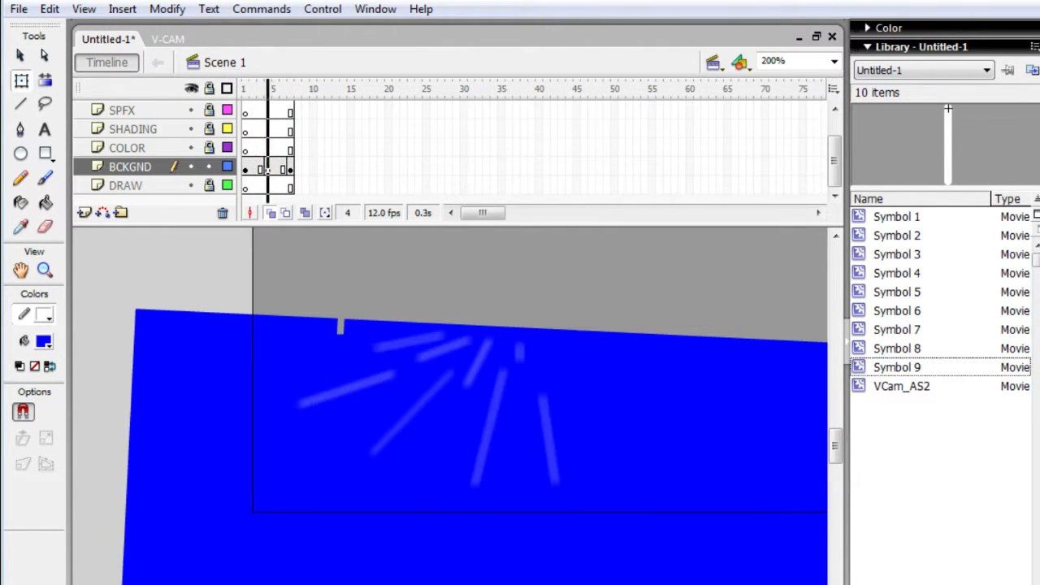
{"action": "key", "text": "Return"}
{"action": "key", "text": "Return"}
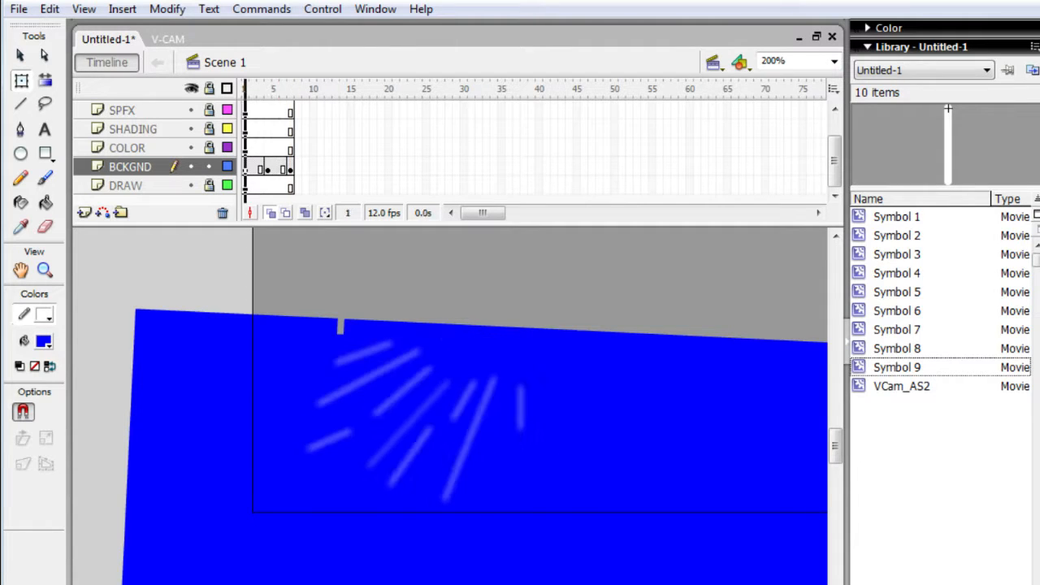
{"action": "key", "text": "Return"}
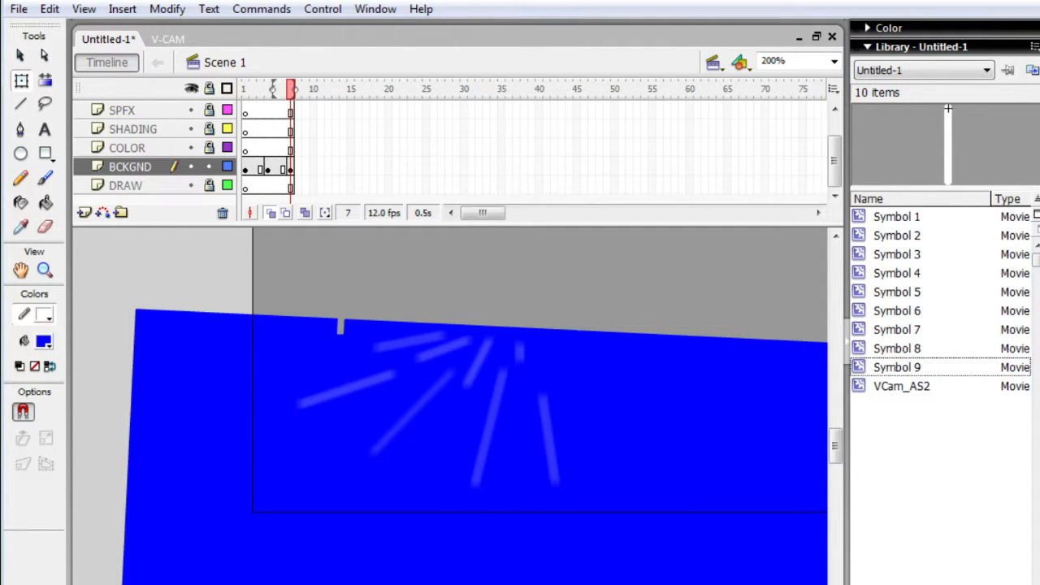
{"action": "key", "text": "comma"}
{"action": "key", "text": "comma"}
{"action": "key", "text": "comma"}
{"action": "key", "text": "comma"}
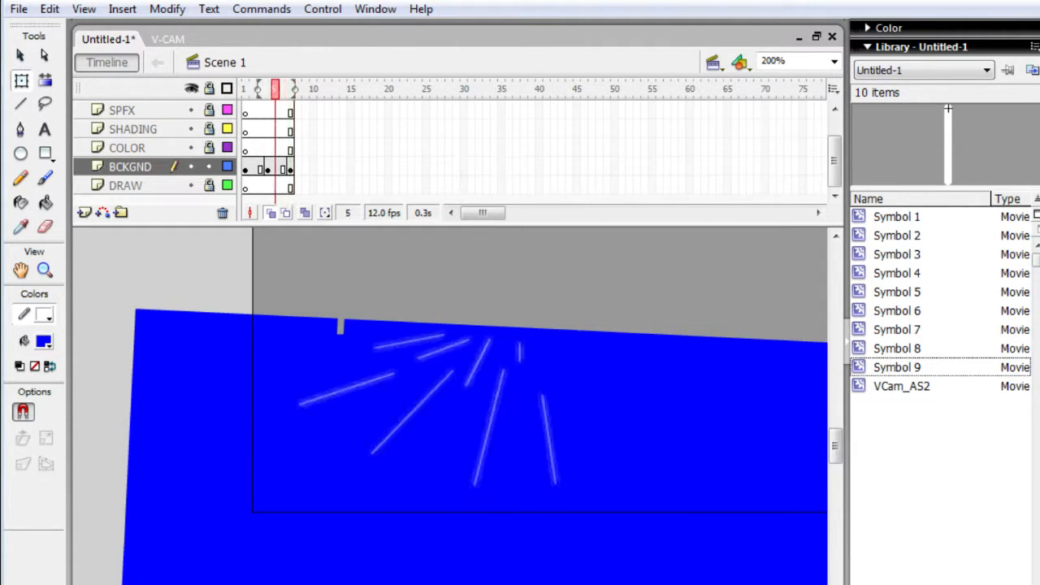
{"action": "key", "text": "period"}
{"action": "key", "text": "period"}
{"action": "key", "text": "comma"}
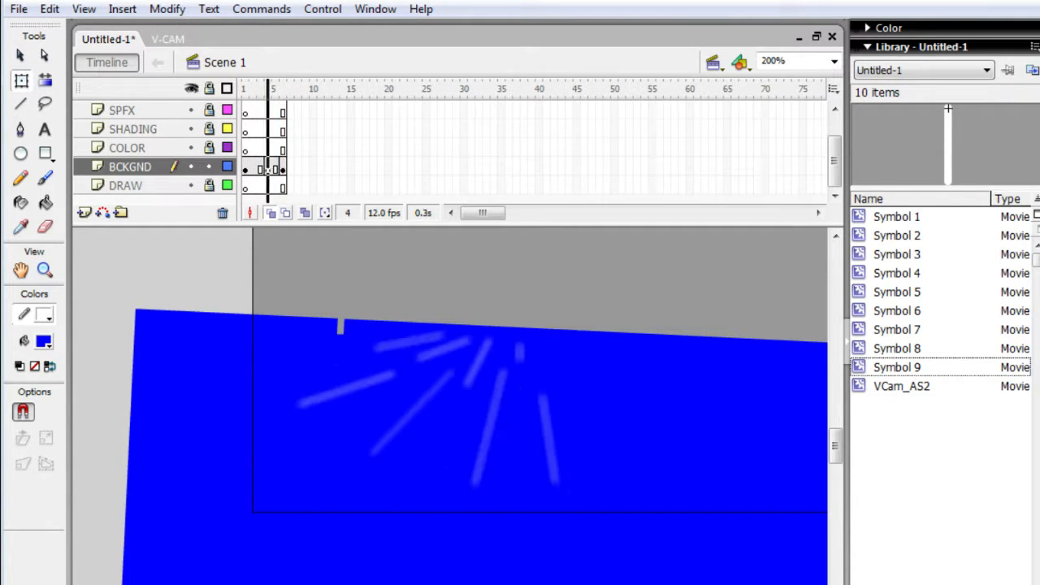
- Play the timeline repeatedly to check the timing of the ray drawings
{"action": "key", "text": "Return"}
{"action": "key", "text": "Return"}
{"action": "key", "text": "Return"}
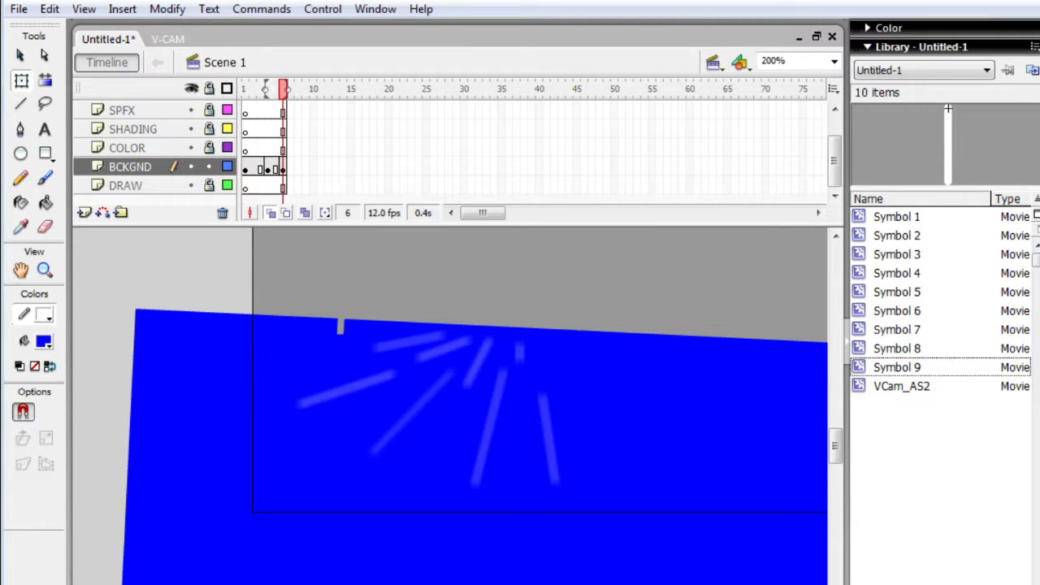
- Try one extra frame across the layers at frame 3 and take it out again
{"action": "key", "text": "Return"}
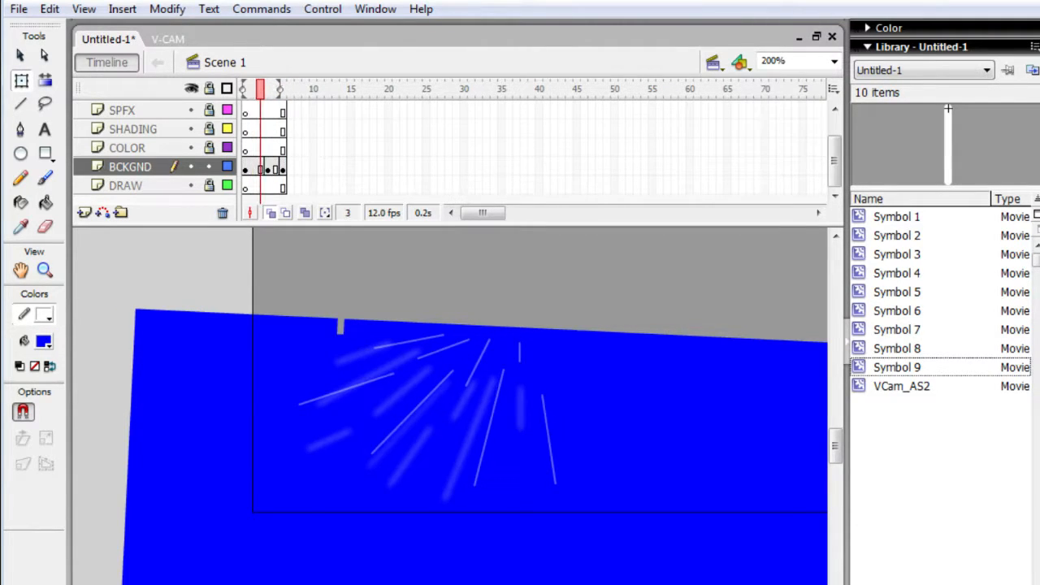
{"action": "key", "text": "F5"}
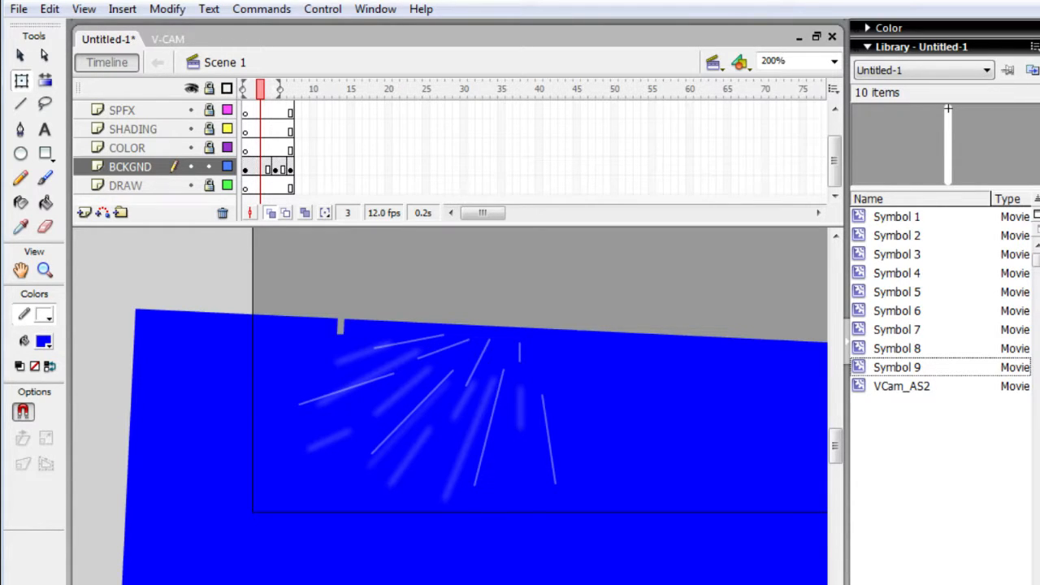
{"action": "key", "text": "shift+F5"}
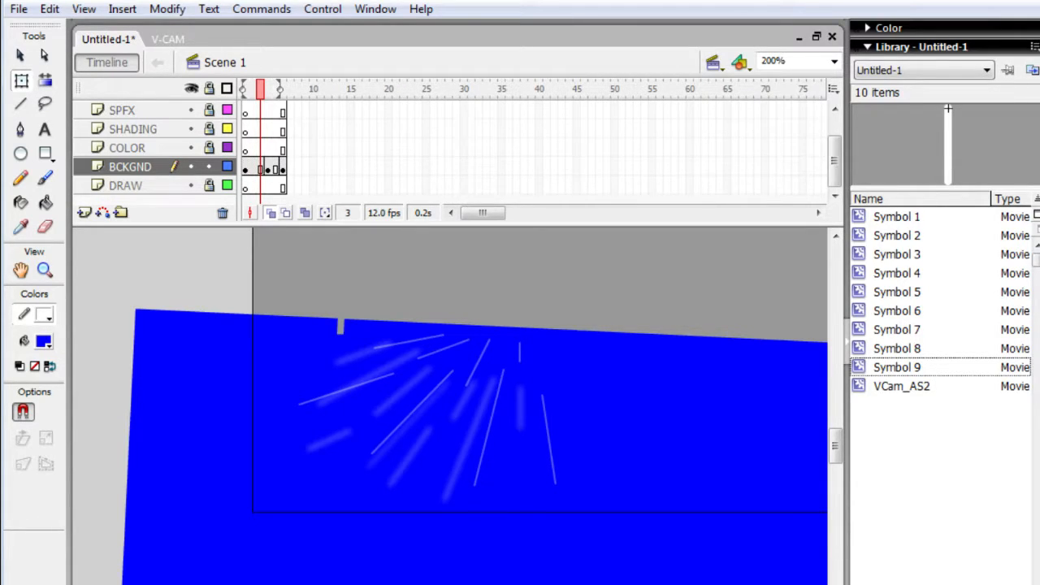
- Remove frame 2 from the BCKGND layer only and play the timeline to check the new timing
{"action": "key", "text": "Return"}
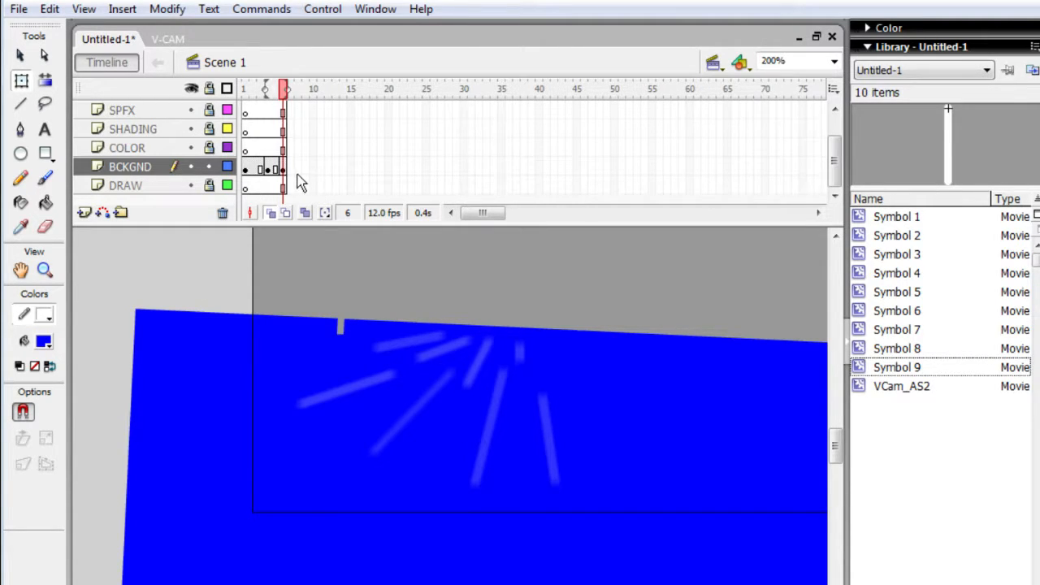
{"action": "left_click", "coordinate": [252, 170]}
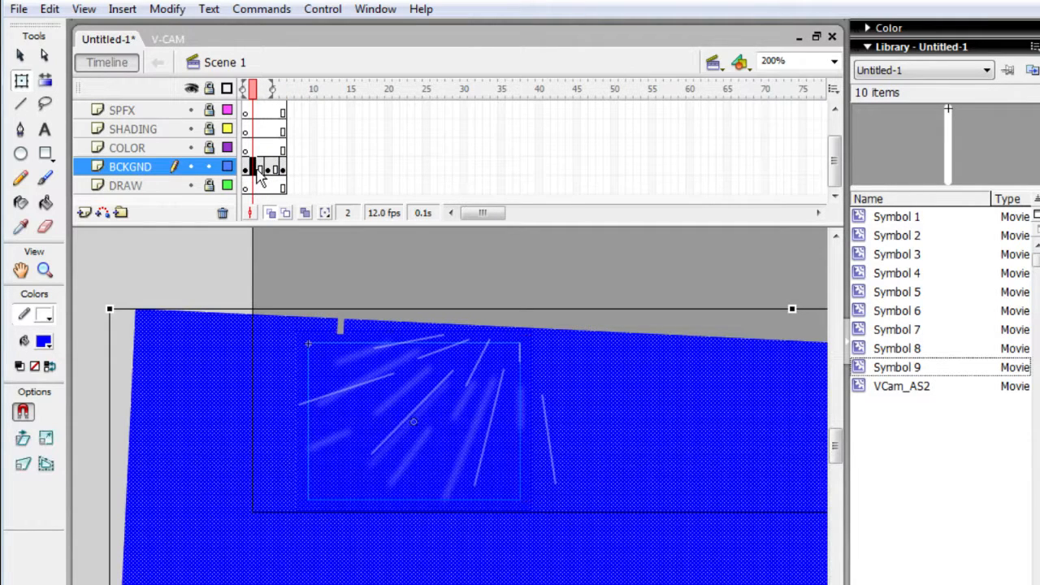
{"action": "key", "text": "shift+F5"}
{"action": "left_click", "coordinate": [281, 155]}
{"action": "key", "text": "Return"}
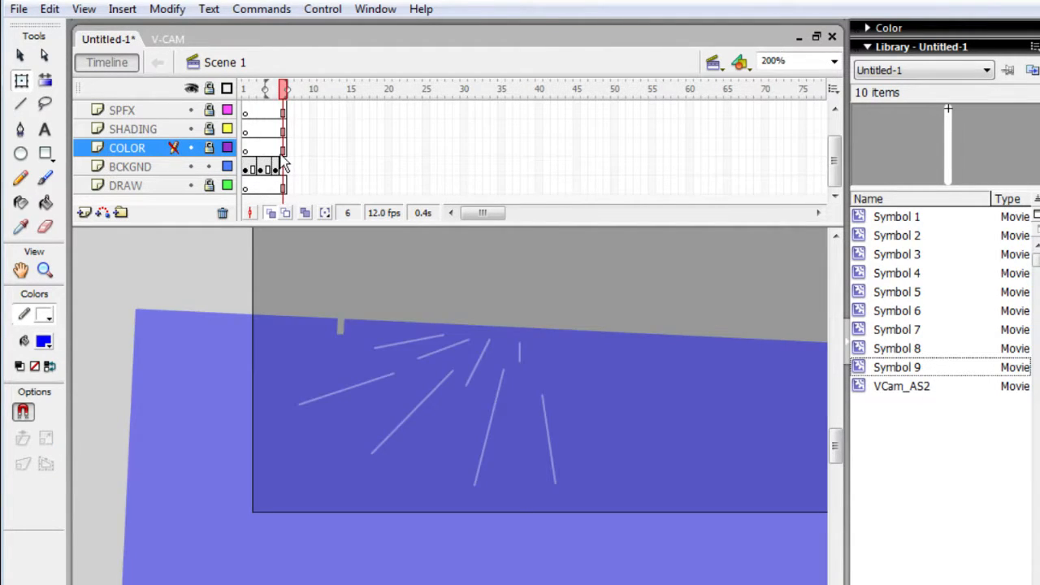
{"action": "key", "text": "Return"}
- Remove frame 6 across the layers so the other layers end with BCKGND at frame 5
{"action": "left_click", "coordinate": [169, 172]}
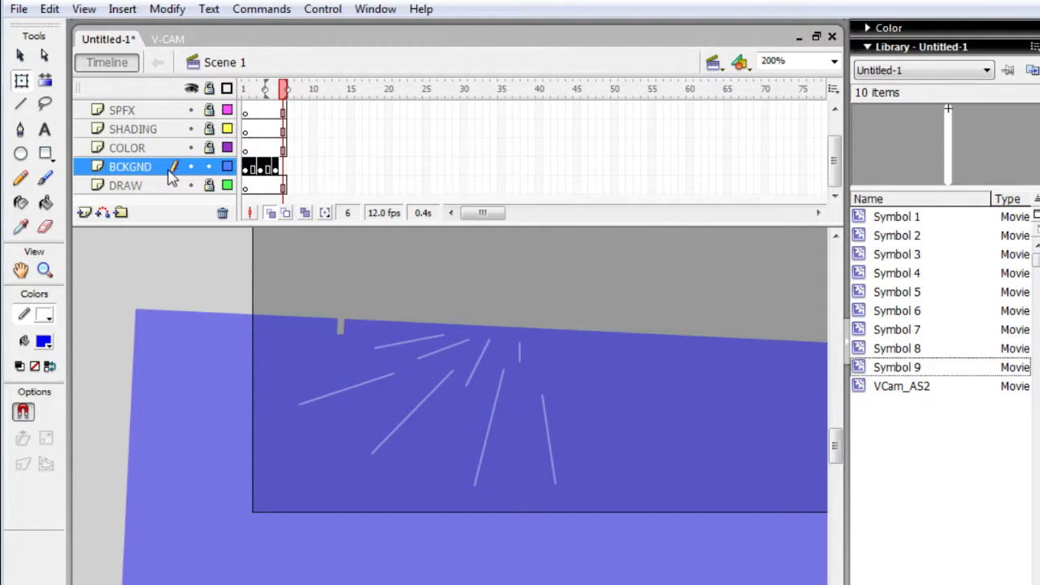
{"action": "left_click", "coordinate": [274, 361]}
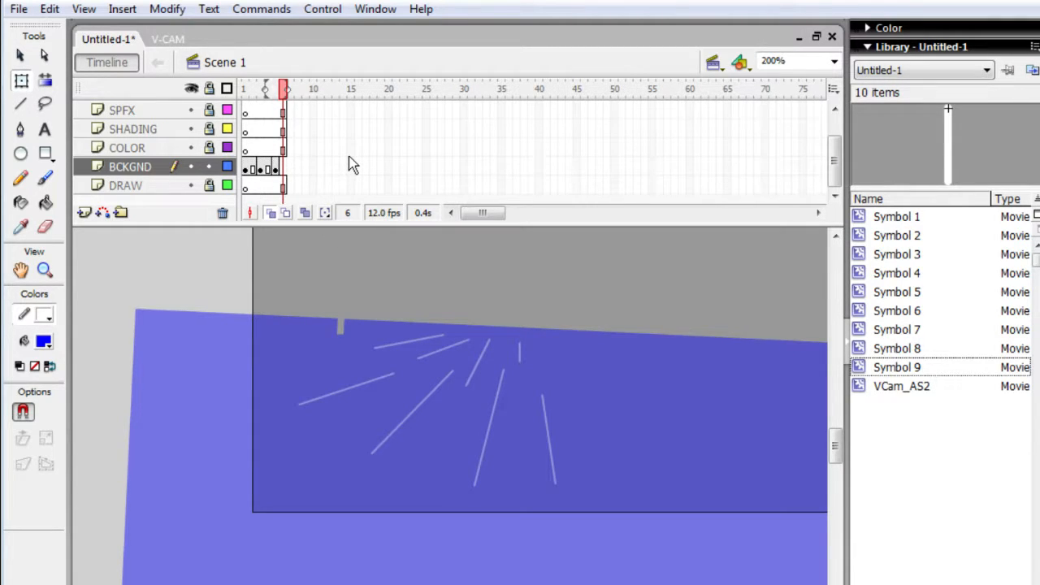
{"action": "key", "text": "comma"}
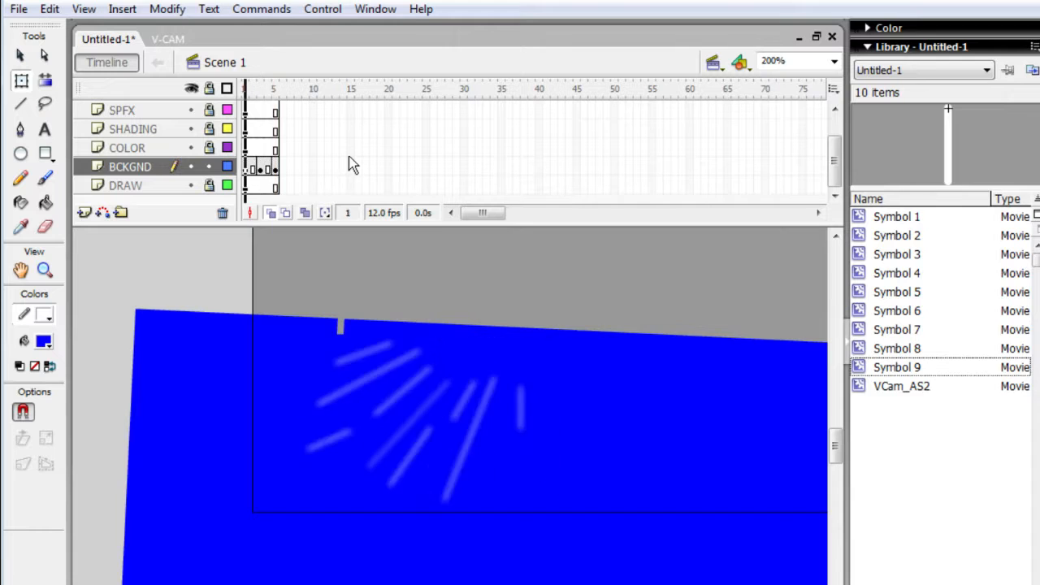
- Select frames 1 to 5 of the BCKGND layer and copy them
{"action": "left_click", "coordinate": [350, 150]}
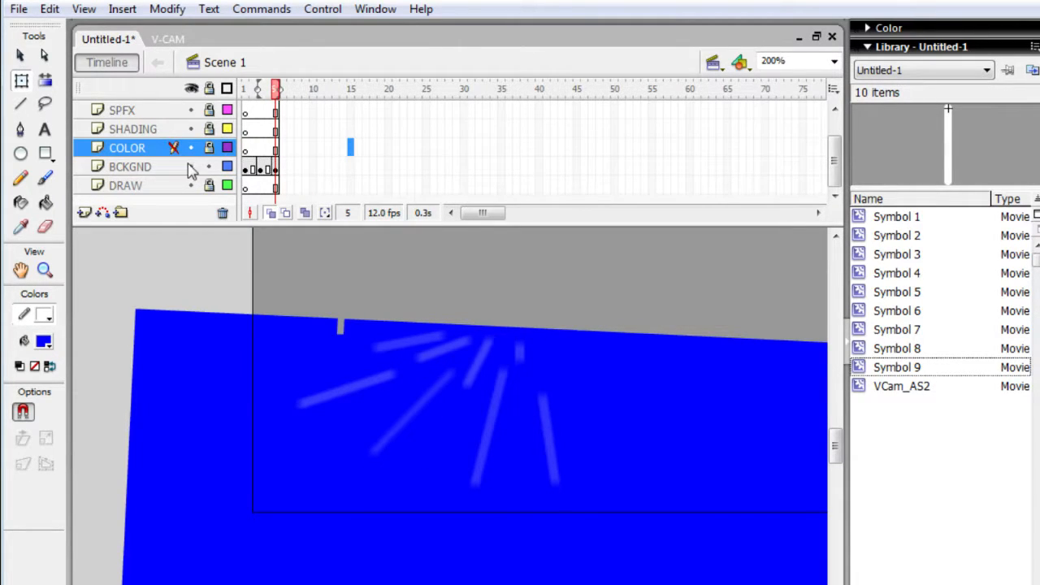
{"action": "left_click", "coordinate": [160, 170]}
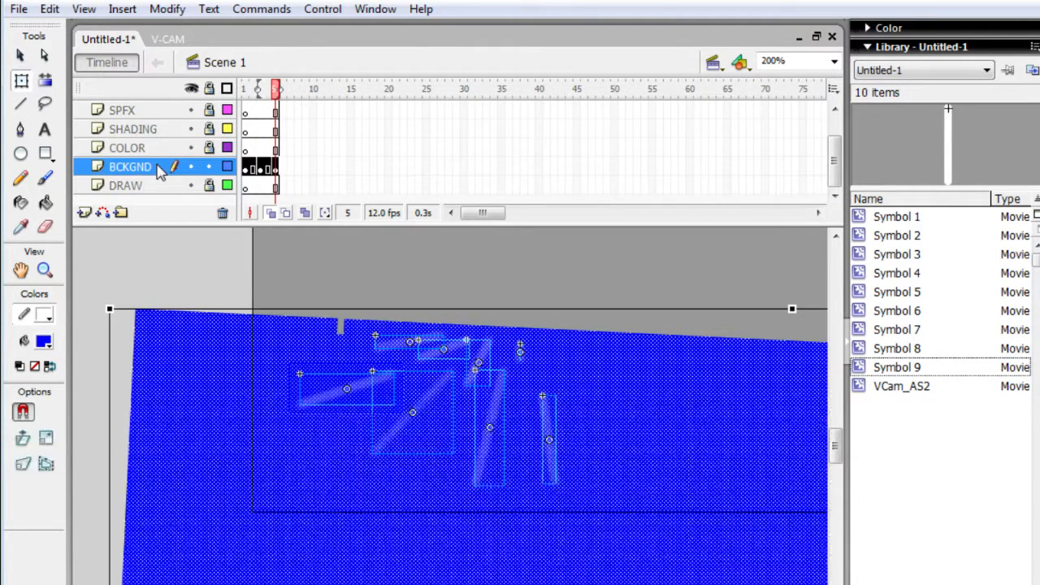
{"action": "left_click", "coordinate": [264, 169]}
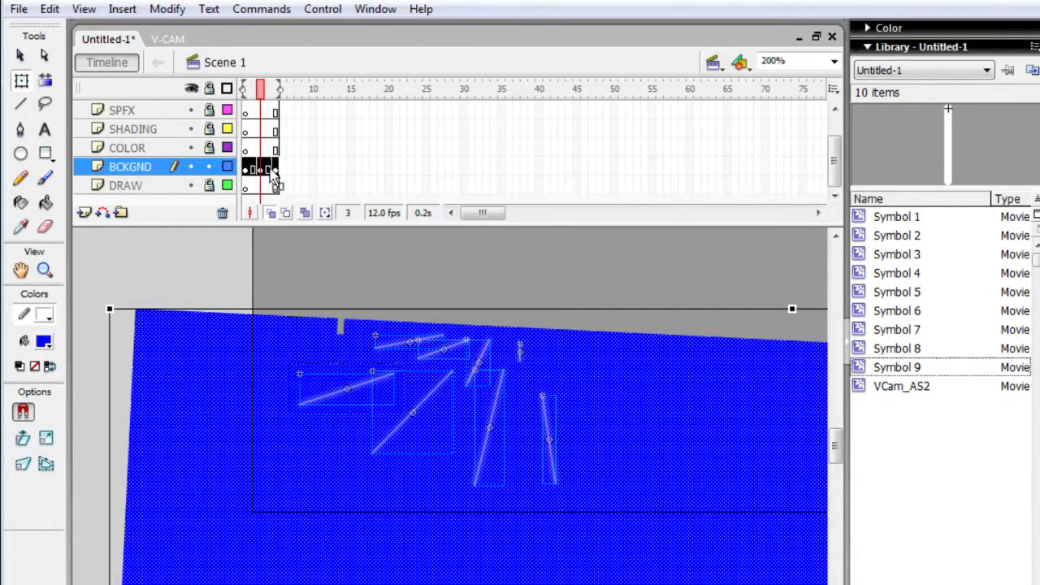
{"action": "left_click", "coordinate": [322, 182]}
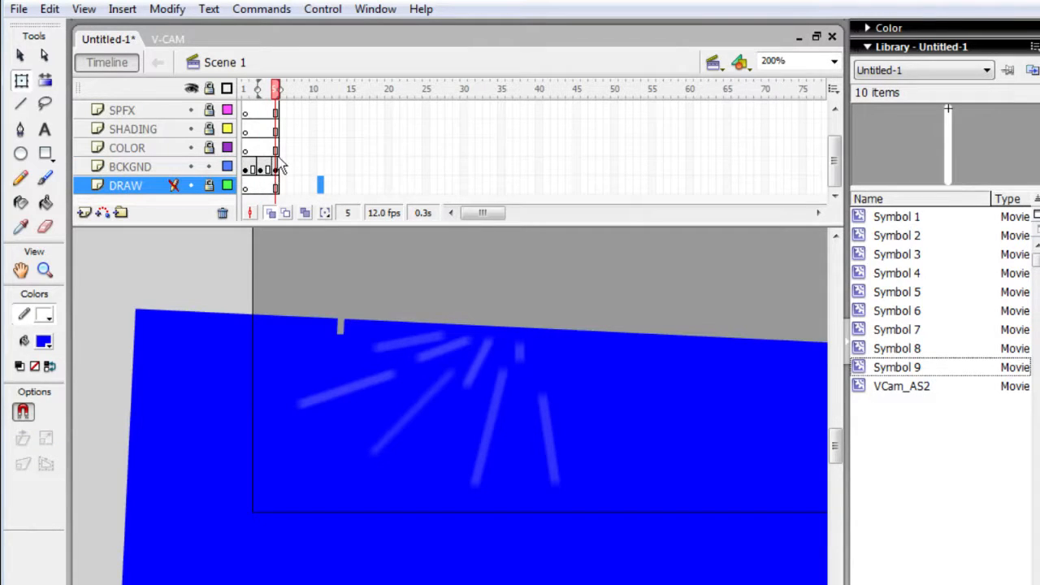
{"action": "mouse_move", "coordinate": [272, 167]}
{"action": "left_mouse_down"}
{"action": "mouse_move", "coordinate": [252, 169]}
{"action": "mouse_move", "coordinate": [280, 173]}
{"action": "mouse_move", "coordinate": [238, 181]}
{"action": "mouse_move", "coordinate": [296, 171]}
{"action": "mouse_move", "coordinate": [262, 173]}
{"action": "mouse_move", "coordinate": [280, 176]}
{"action": "left_mouse_up"}
{"action": "left_click", "coordinate": [268, 169]}
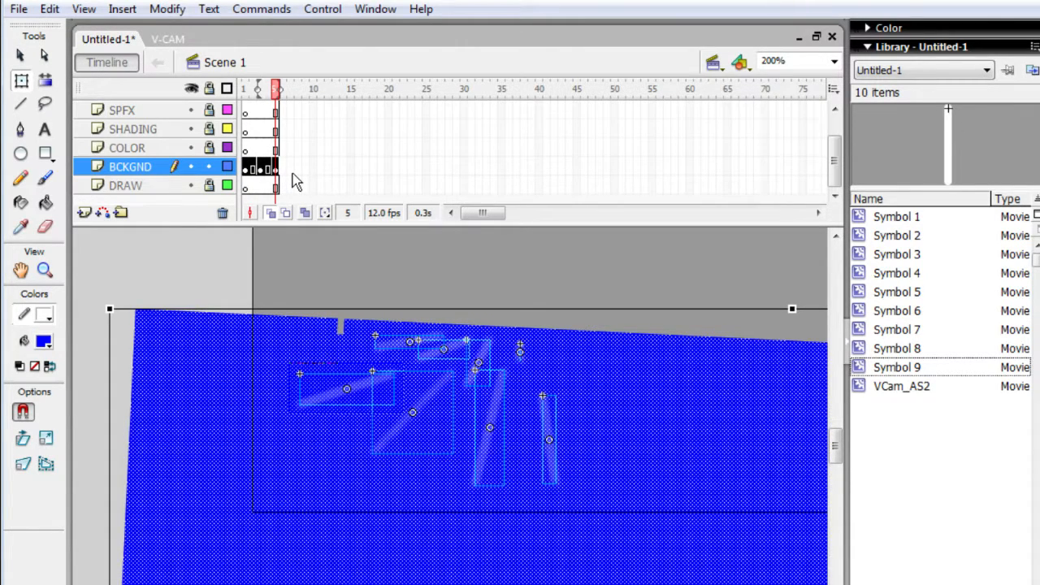
{"action": "right_click", "coordinate": [273, 166]}
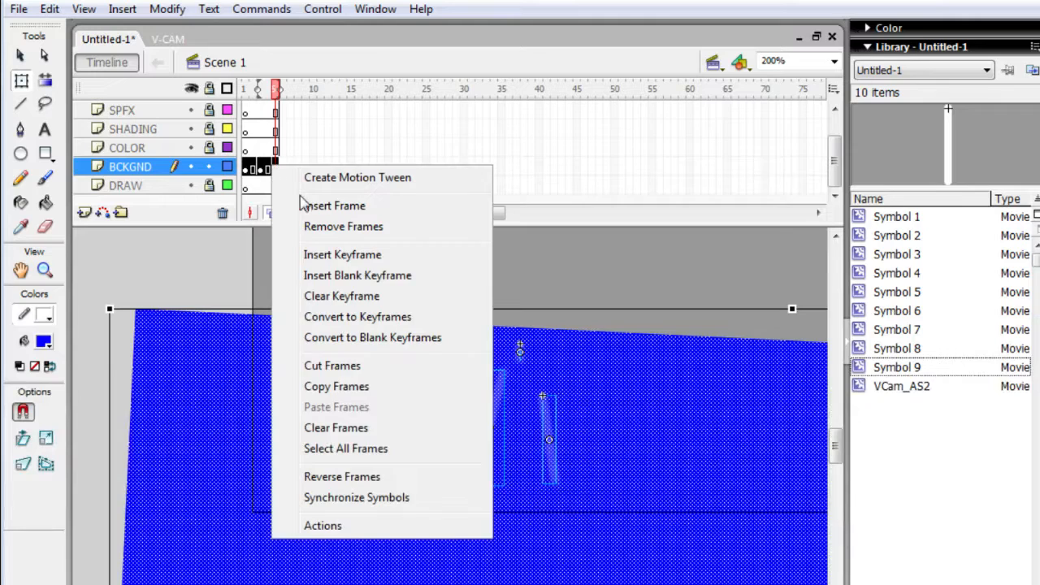
{"action": "left_click", "coordinate": [402, 389]}
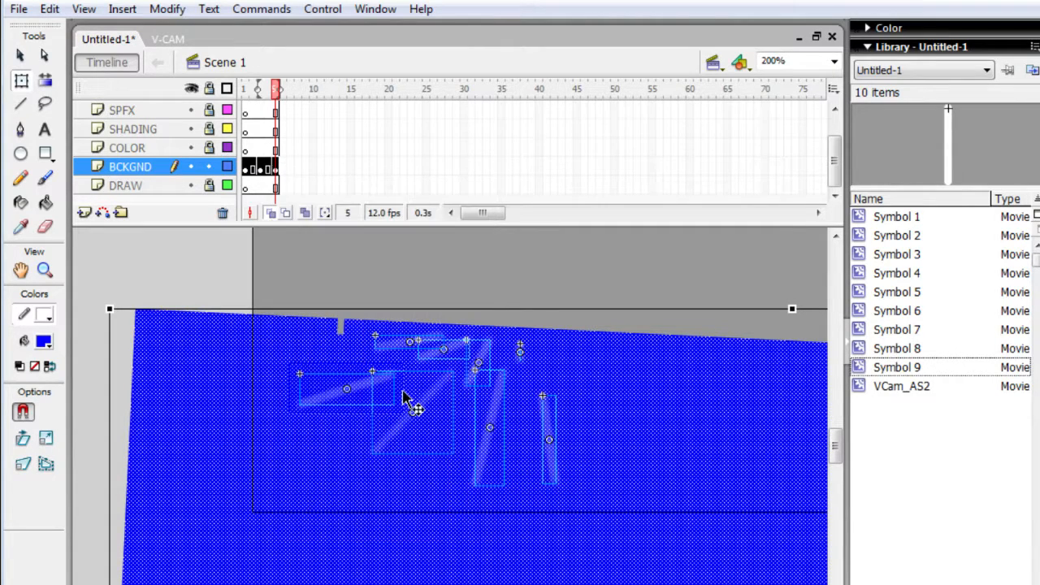
- Replace frame 5 of the BCKGND layer with the copied ray frames and play the extended animation
{"action": "left_click", "coordinate": [328, 167]}
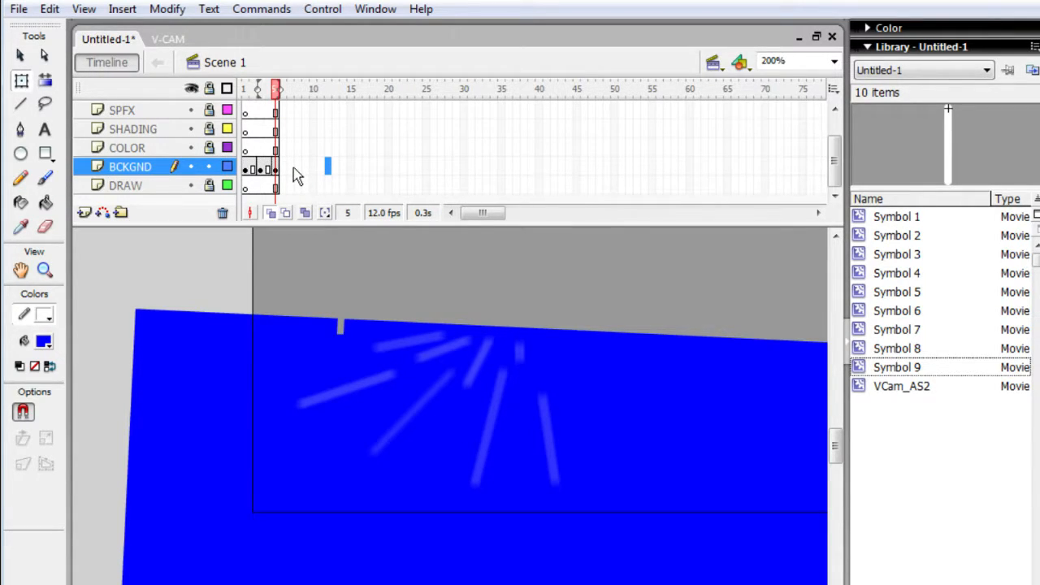
{"action": "left_click", "coordinate": [275, 168]}
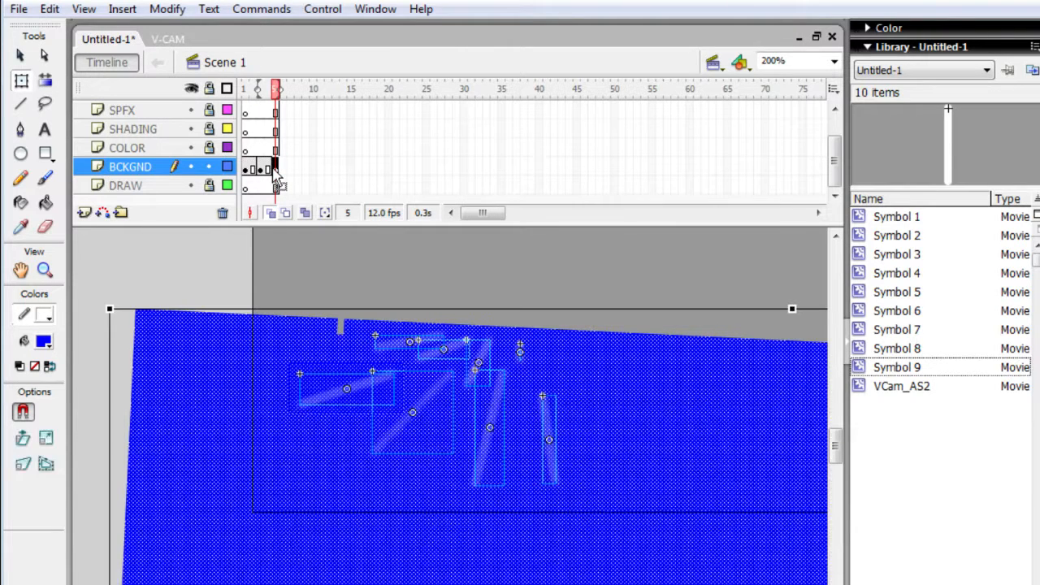
{"action": "key", "text": "shift+F5"}
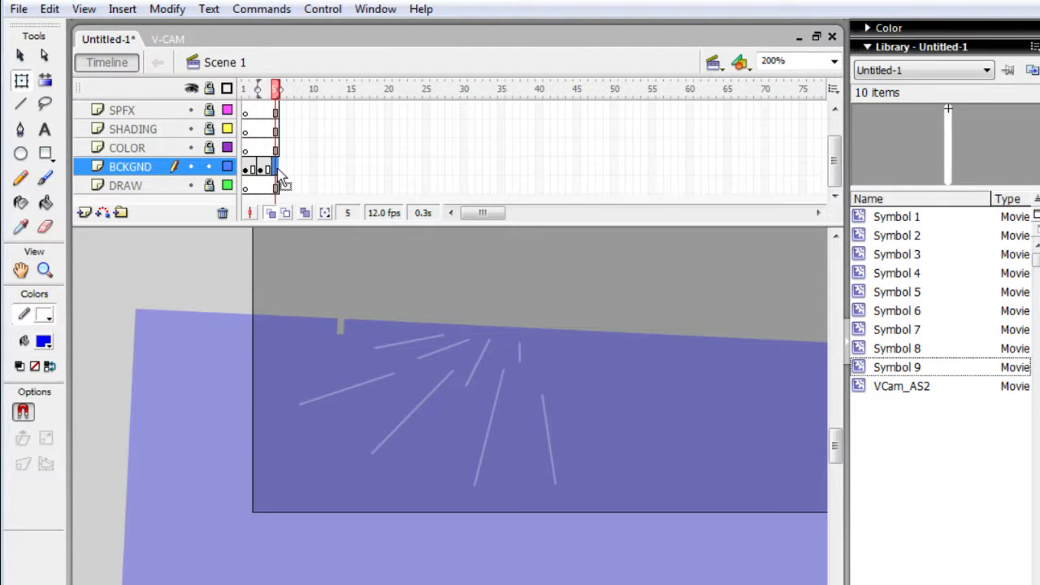
{"action": "right_click", "coordinate": [278, 170]}
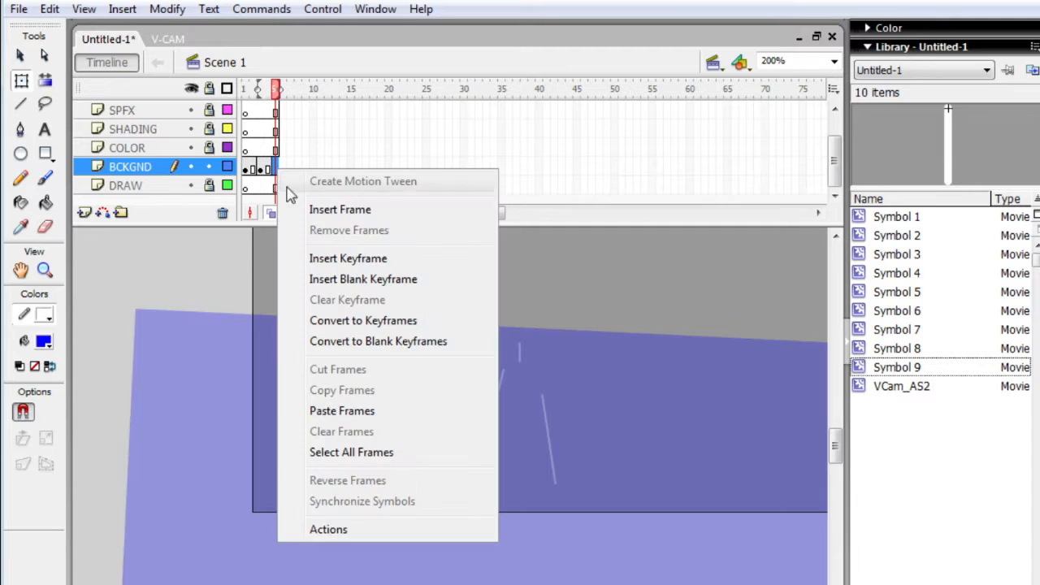
{"action": "left_click", "coordinate": [412, 416]}
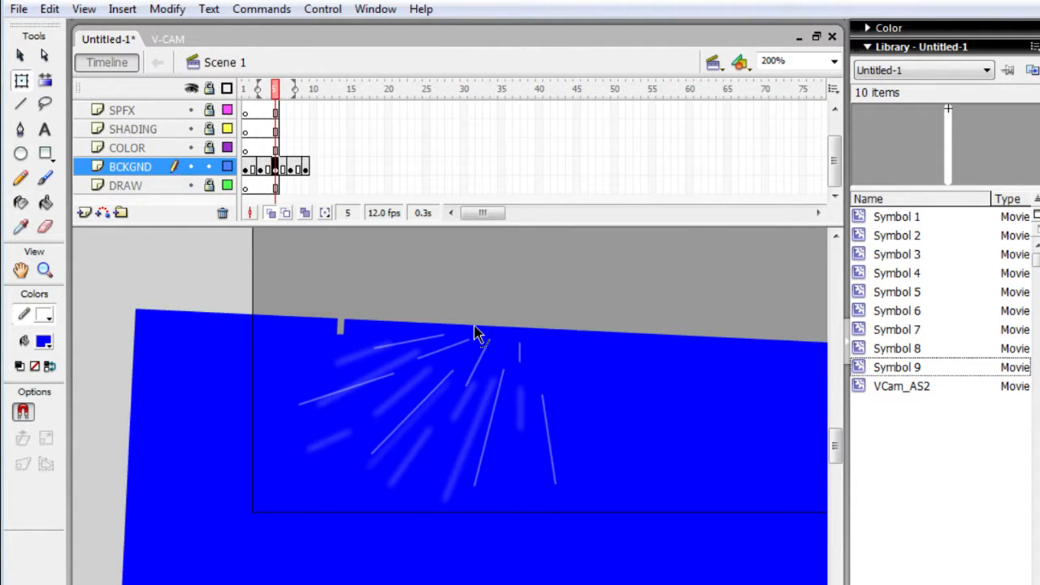
{"action": "key", "text": "Return"}
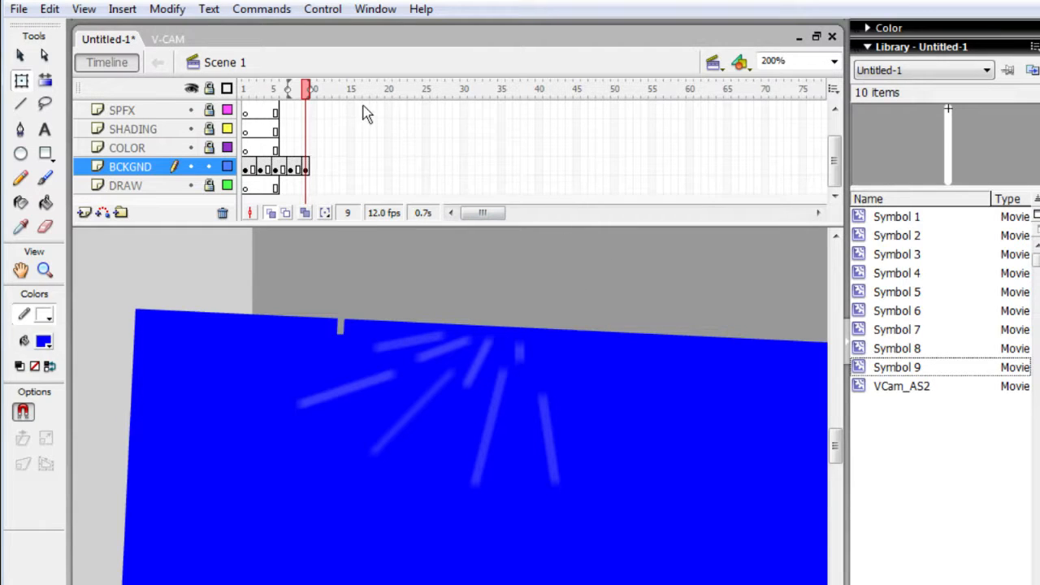
- Paste the copied ray frames at frame 9 of BCKGND, remove one held frame there, and play the animation
{"action": "left_click", "coordinate": [308, 171]}
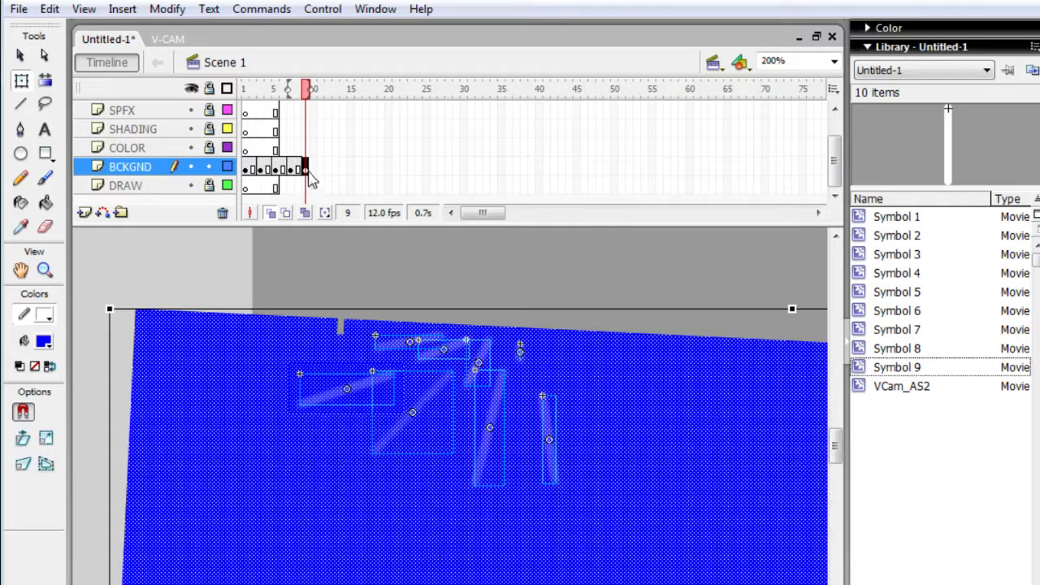
{"action": "right_click", "coordinate": [309, 172]}
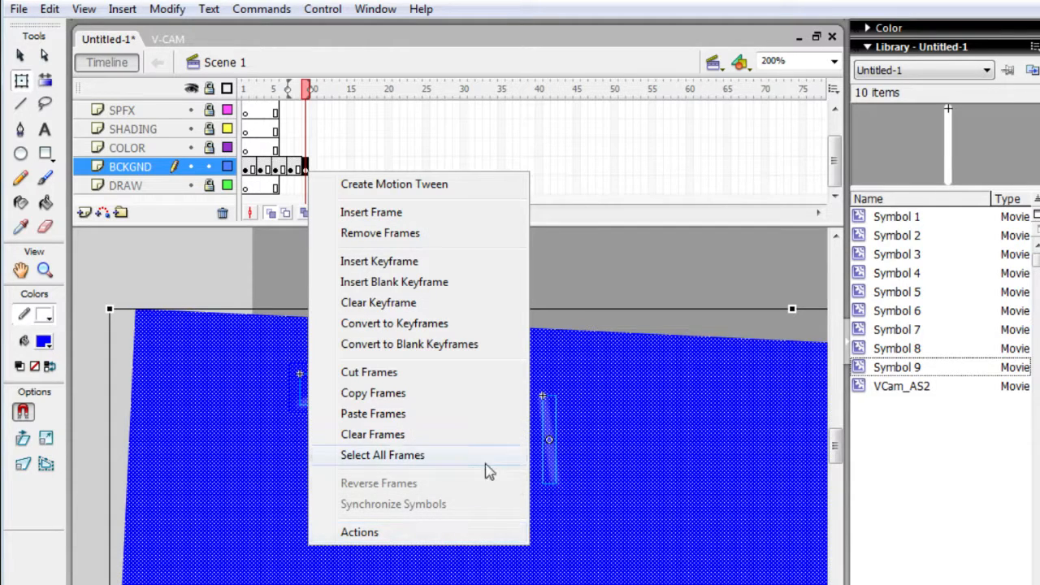
{"action": "left_click", "coordinate": [476, 430]}
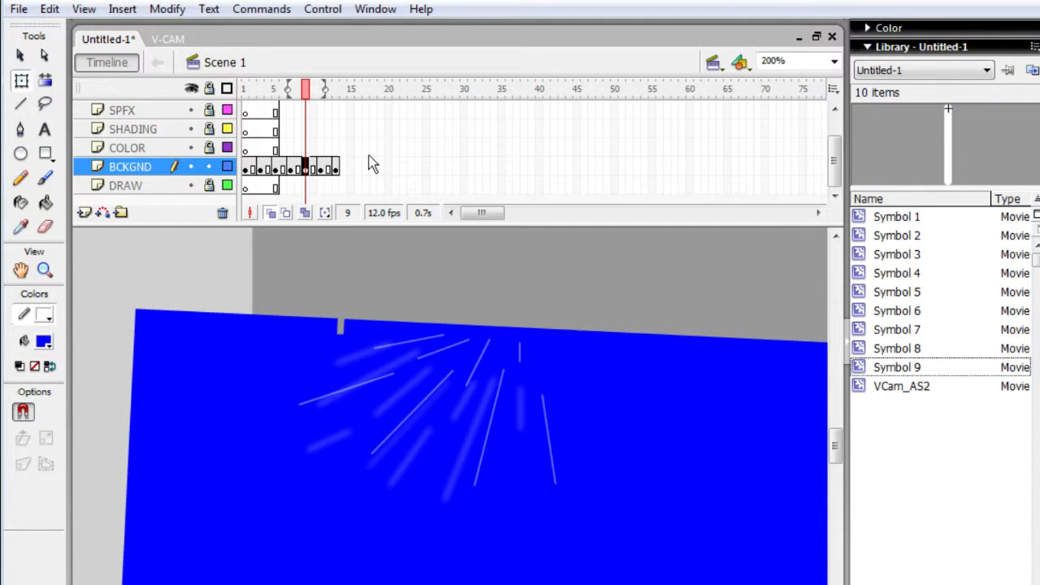
{"action": "key", "text": "Return"}
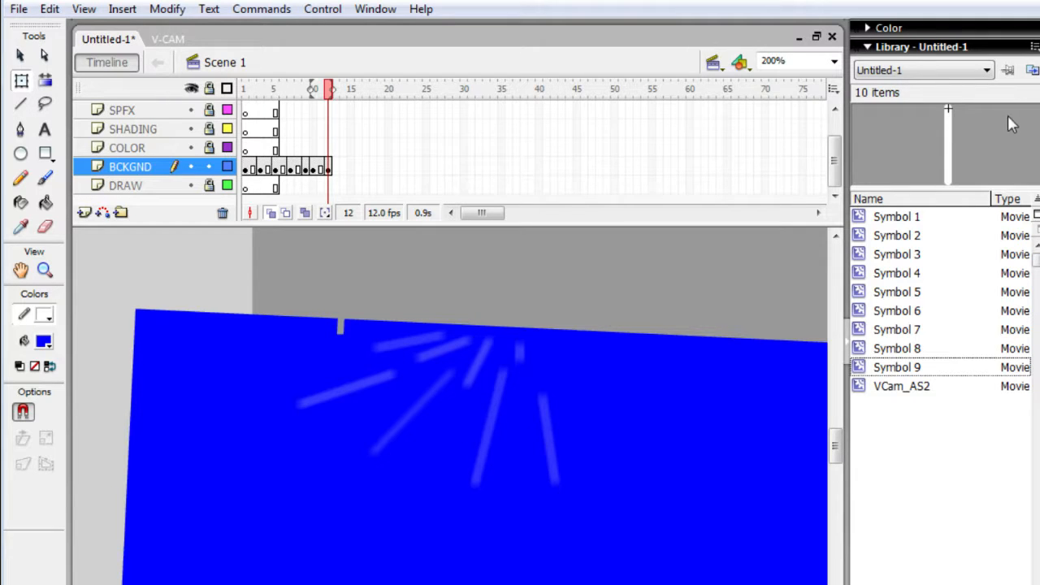
- Switch to the browser, search for Super Smash Bros. music, look through the video results and open one
{"action": "left_click_drag", "start_coordinate": [836, 165], "coordinate": [839, 136]}
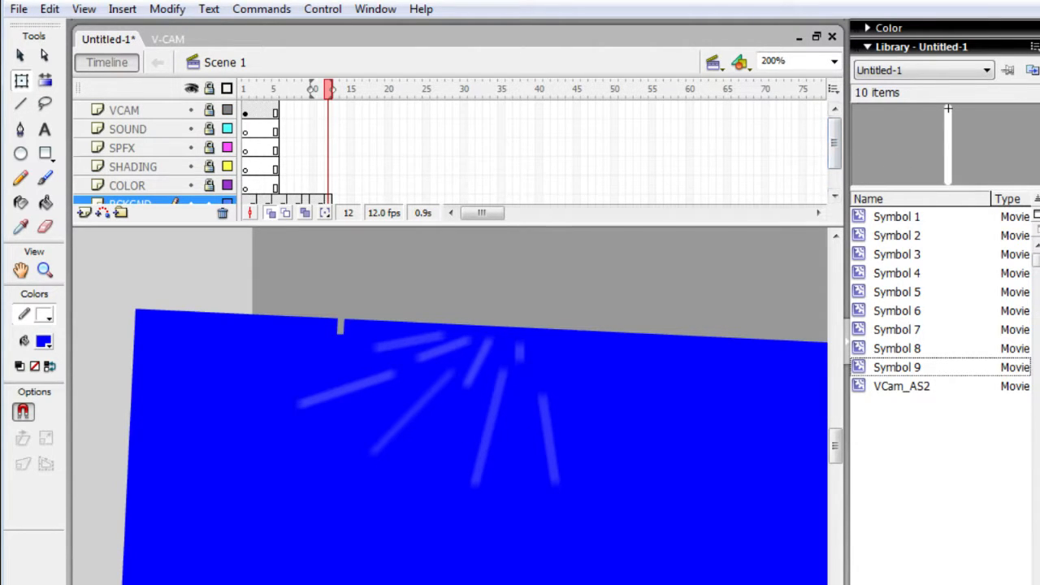
{"action": "key", "text": "alt+Tab"}
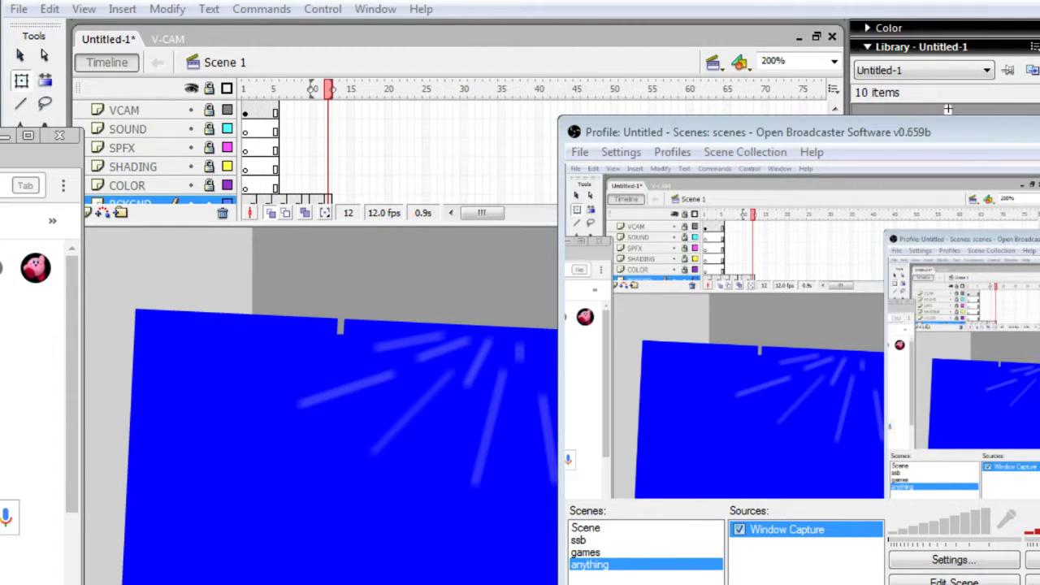
{"action": "key", "text": "Return"}
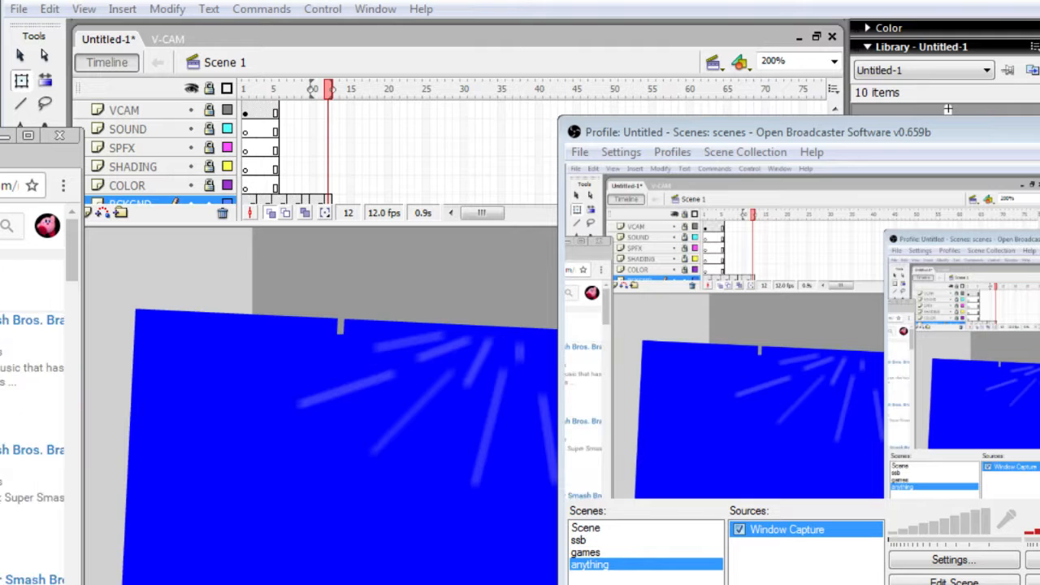
{"action": "scroll", "coordinate": [32, 406], "scroll_direction": "down", "scroll_amount": 5}
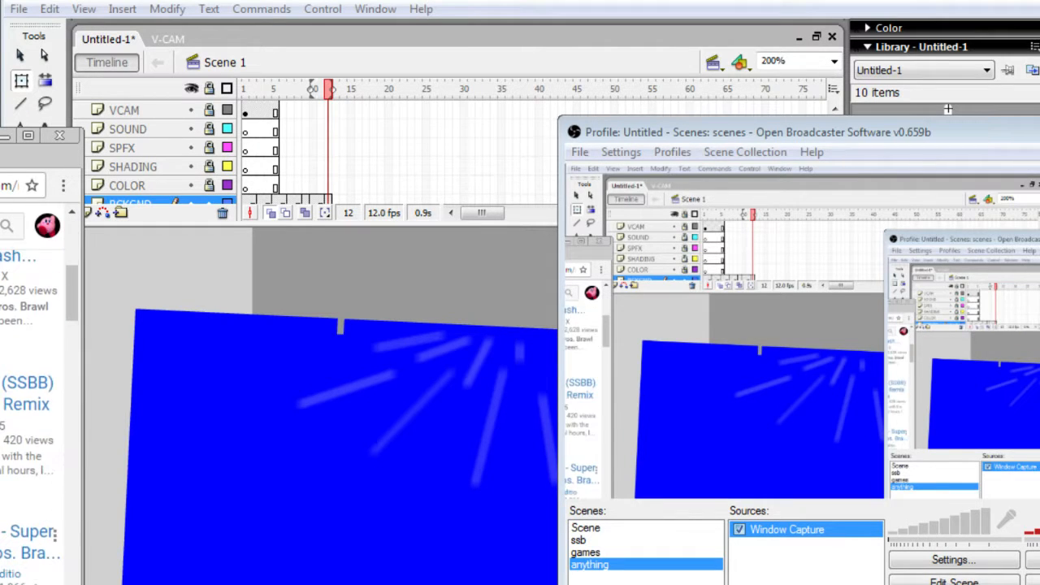
{"action": "scroll", "coordinate": [33, 406], "scroll_direction": "down", "scroll_amount": 2}
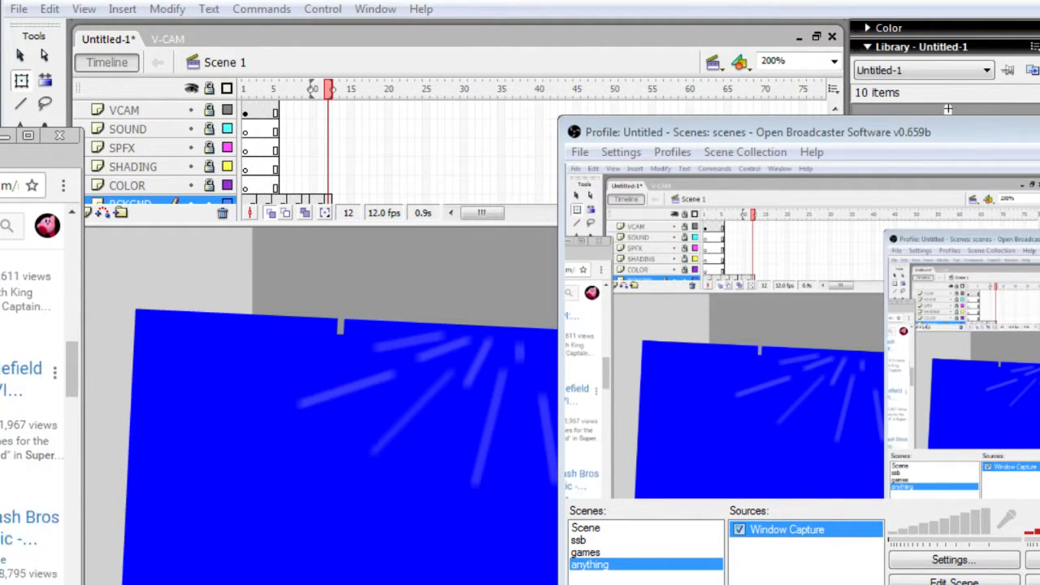
{"action": "scroll", "coordinate": [32, 407], "scroll_direction": "up", "scroll_amount": 2}
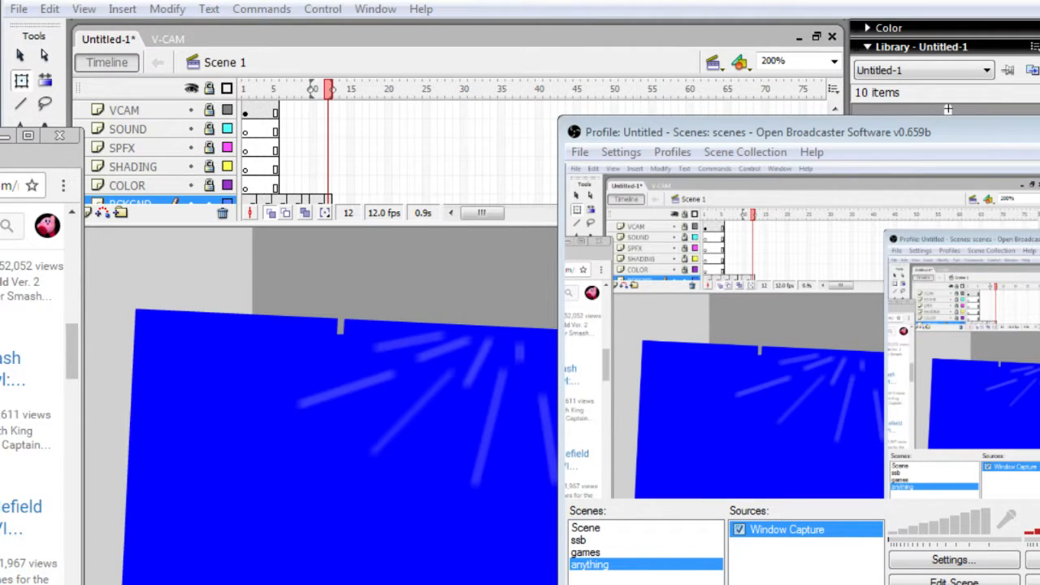
{"action": "scroll", "coordinate": [33, 390], "scroll_direction": "up", "scroll_amount": 5}
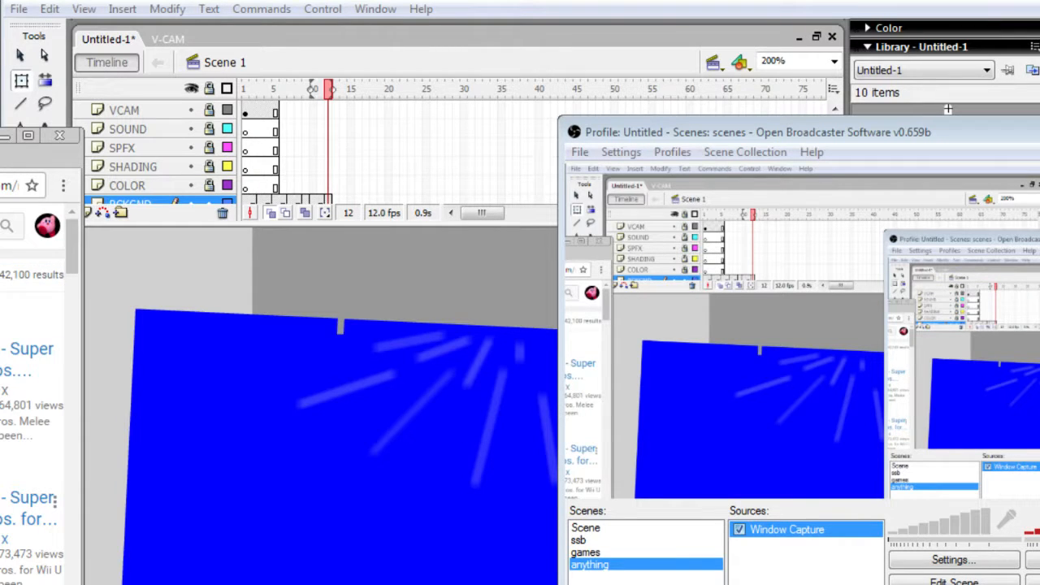
{"action": "left_click", "coordinate": [28, 499]}
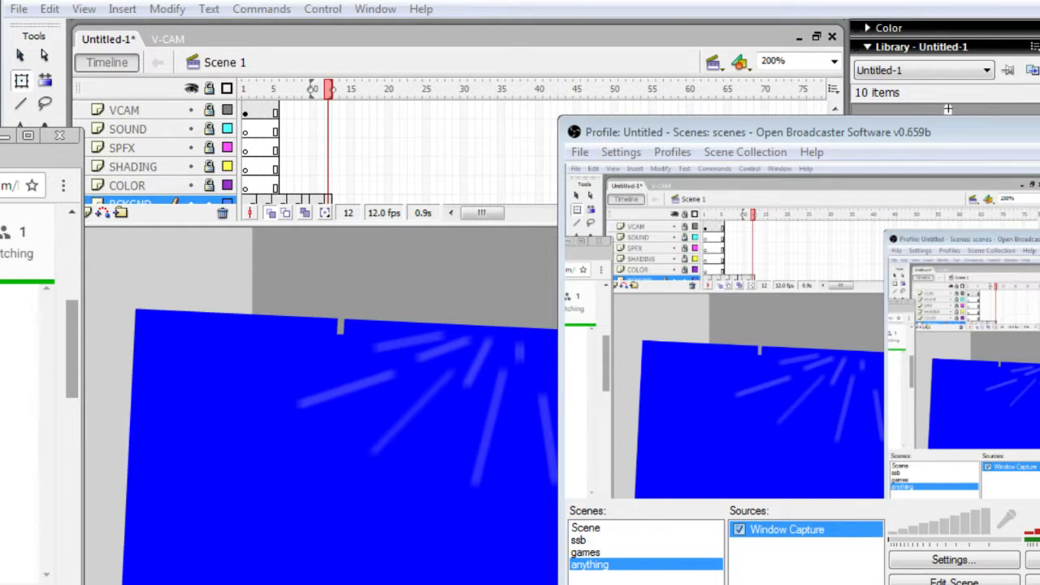
- Select the SOUND layer in the Flash document and unlock it
{"action": "left_click", "coordinate": [167, 130]}
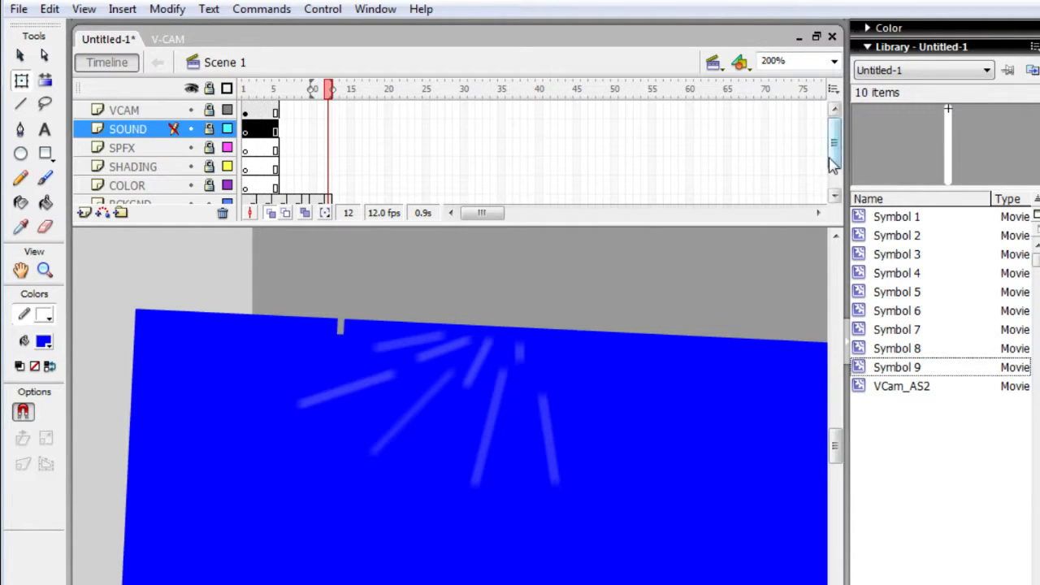
{"action": "scroll", "coordinate": [833, 136], "scroll_direction": "down", "scroll_amount": 2}
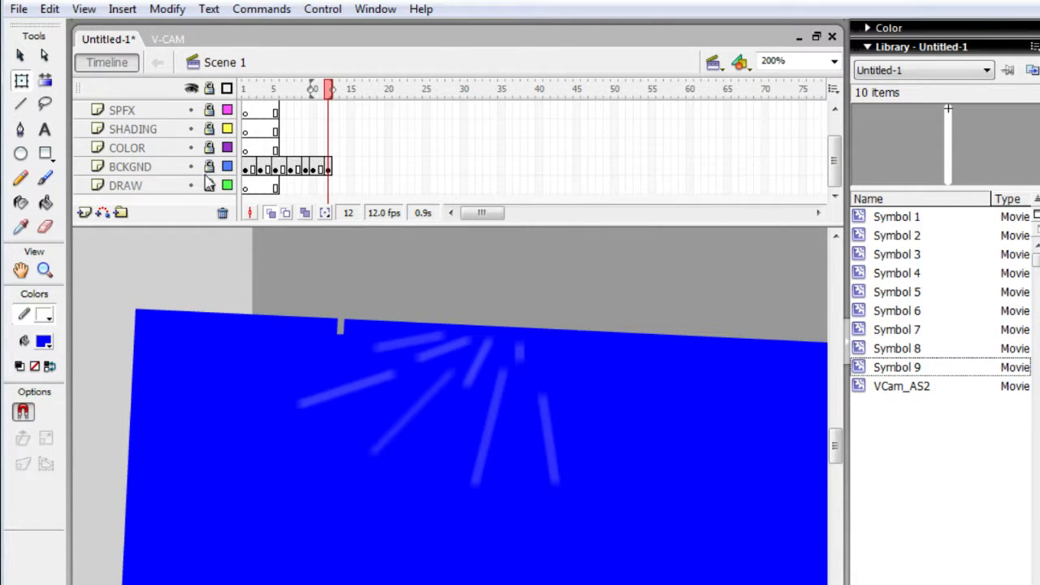
{"action": "left_click_drag", "start_coordinate": [833, 163], "coordinate": [834, 143]}
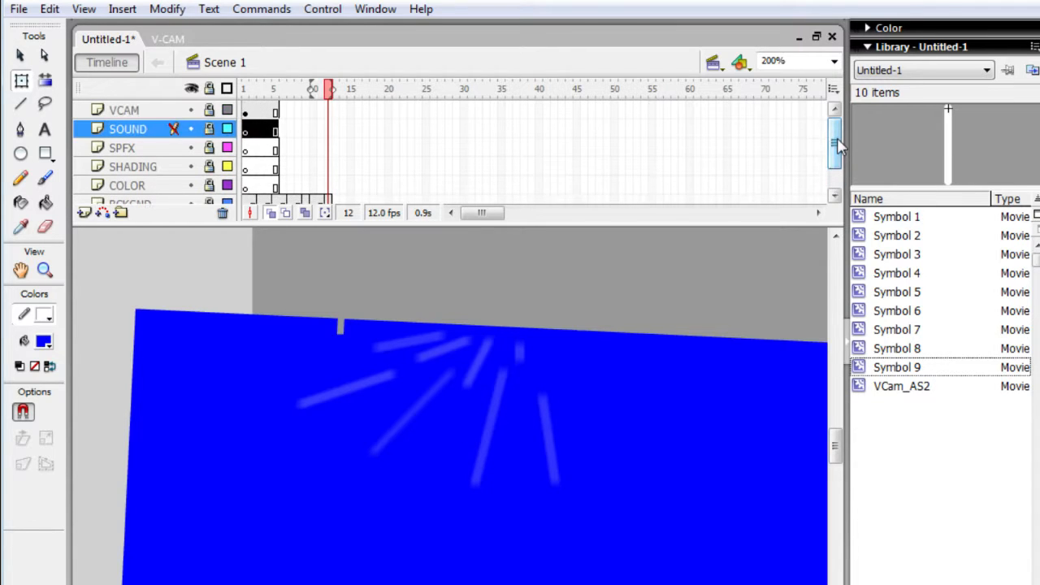
{"action": "left_click", "coordinate": [209, 129]}
- Switch to Windows Explorer and look through the Music folder on the removable disk that holds Macromedia Flash 8
{"action": "key", "text": "alt+Tab"}
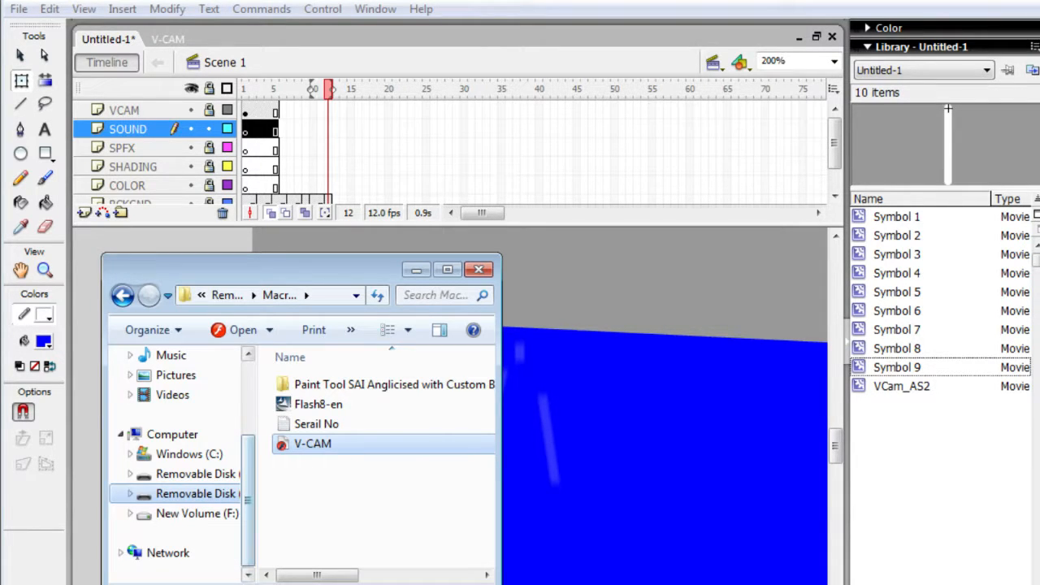
{"action": "left_click", "coordinate": [195, 494]}
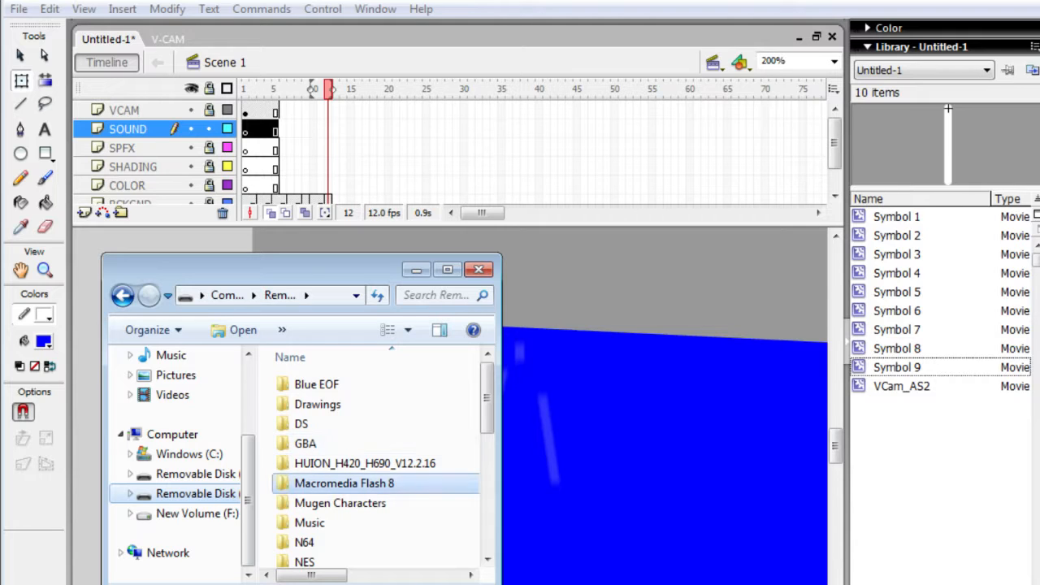
{"action": "scroll", "coordinate": [374, 481], "scroll_direction": "down", "scroll_amount": 1}
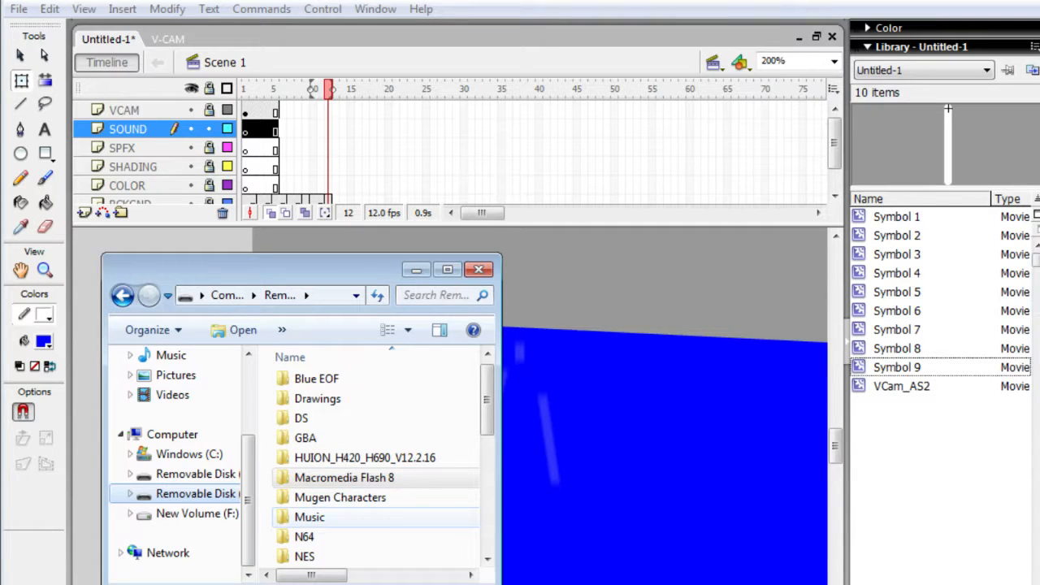
{"action": "double_click", "coordinate": [309, 517]}
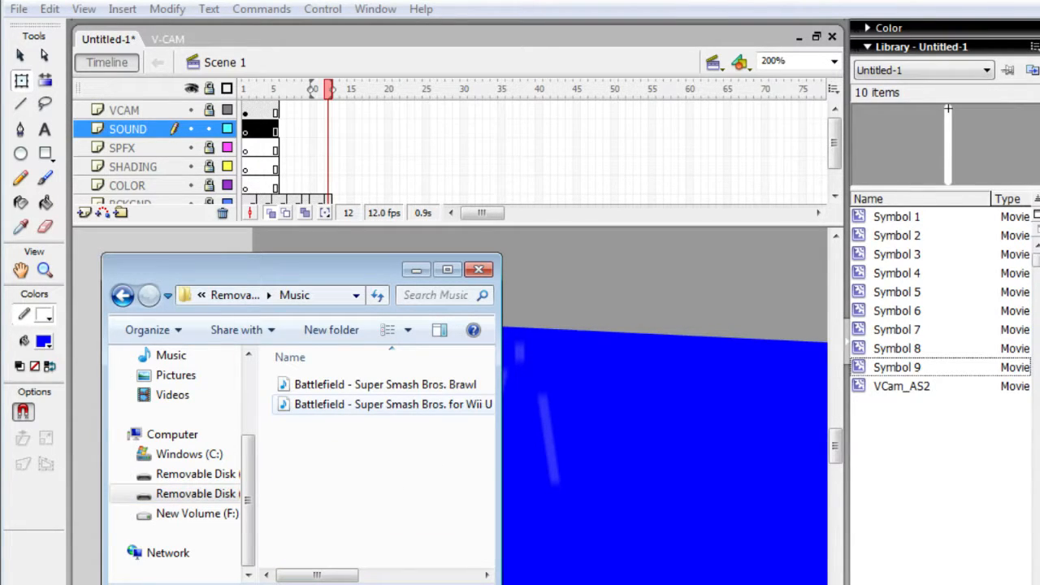
{"action": "key", "text": "alt+Left"}
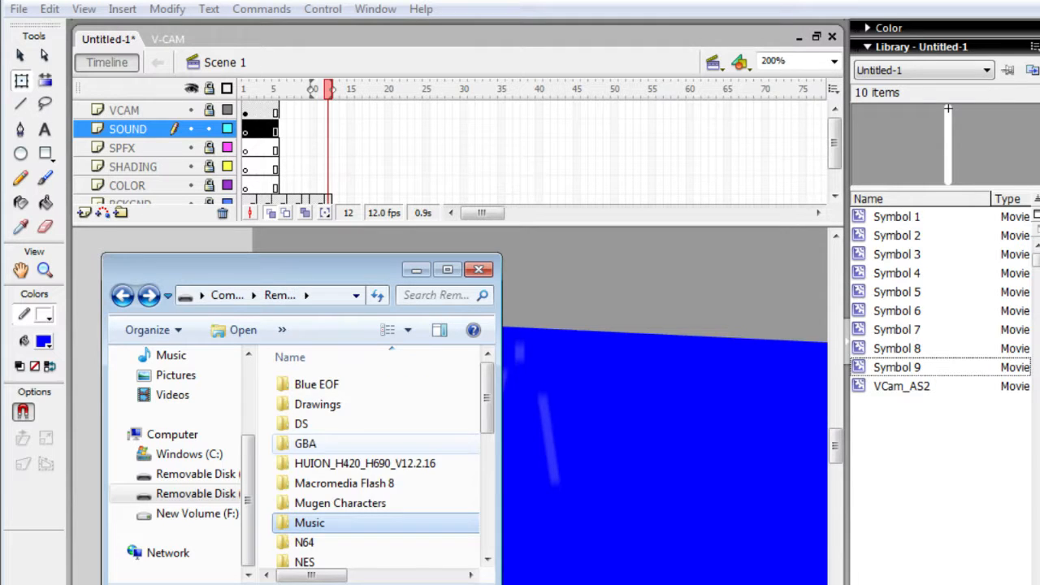
{"action": "key", "text": "alt+Left"}
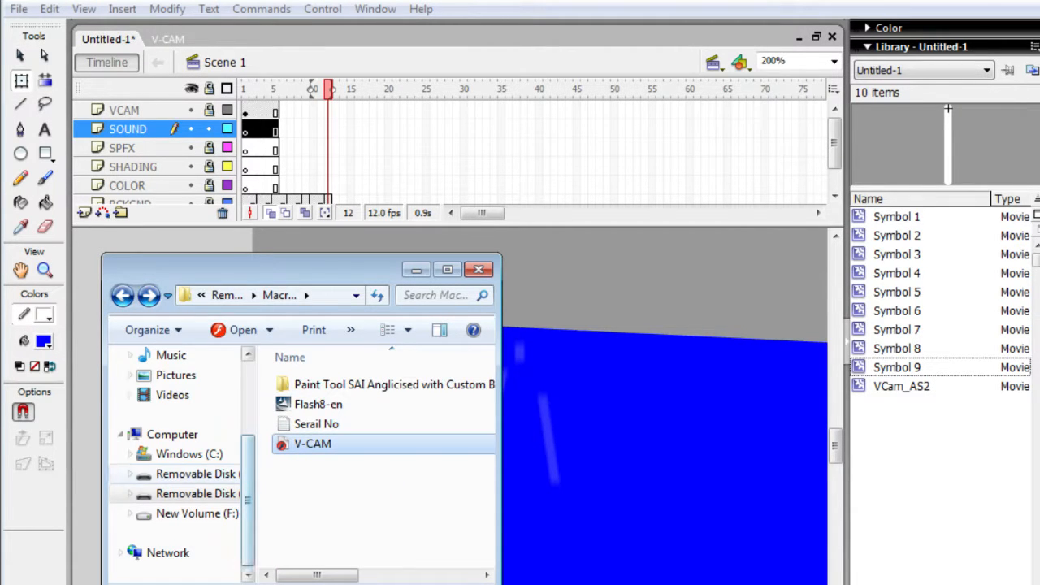
- Select the Super Smash Bros. Melee Intro track in the Music folder of the other removable disk
{"action": "left_click", "coordinate": [195, 474]}
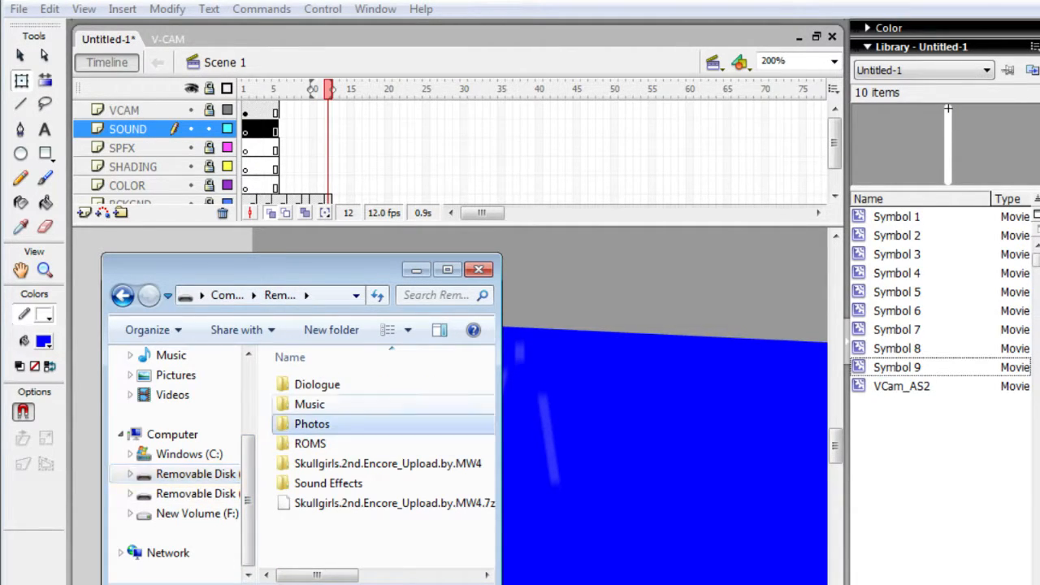
{"action": "double_click", "coordinate": [310, 404]}
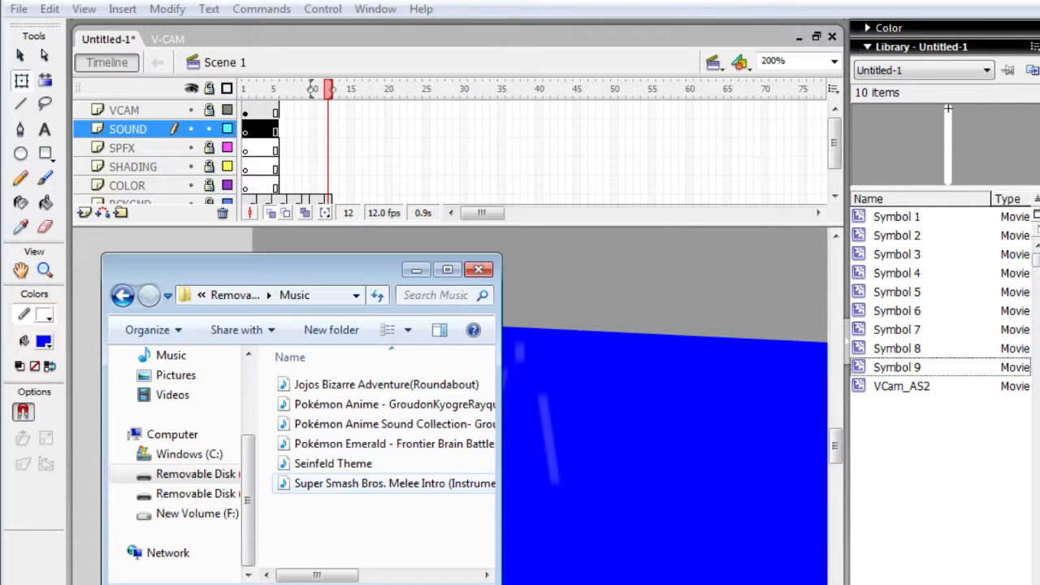
{"action": "left_click", "coordinate": [394, 483]}
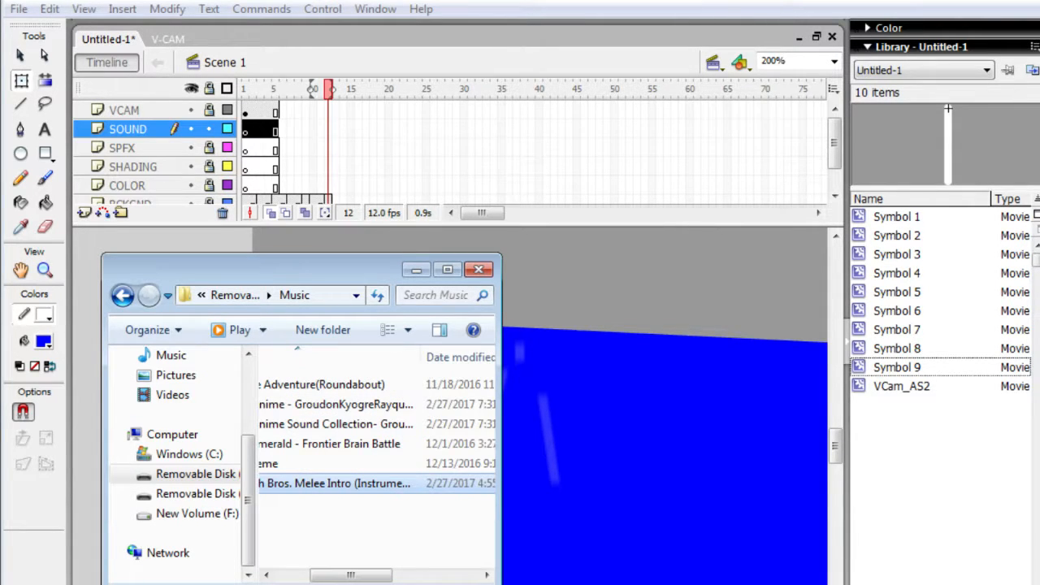
- Try to bring the Super Smash Bros. Melee Intro track into Untitled-1 by moving the file from Explorer onto the Flash stage
{"action": "left_click_drag", "start_coordinate": [394, 483], "coordinate": [666, 406]}
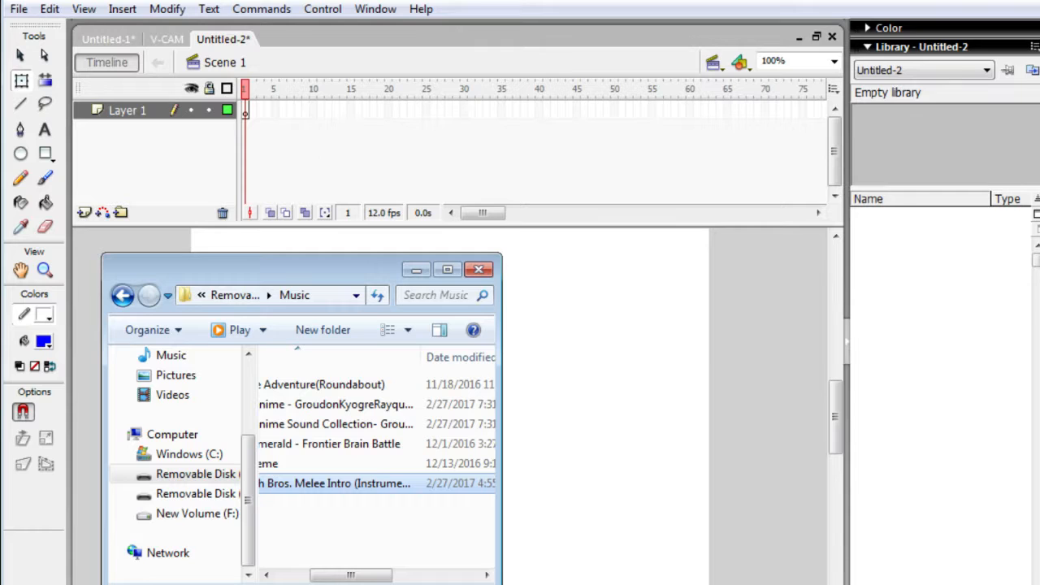
{"action": "left_click", "coordinate": [365, 155]}
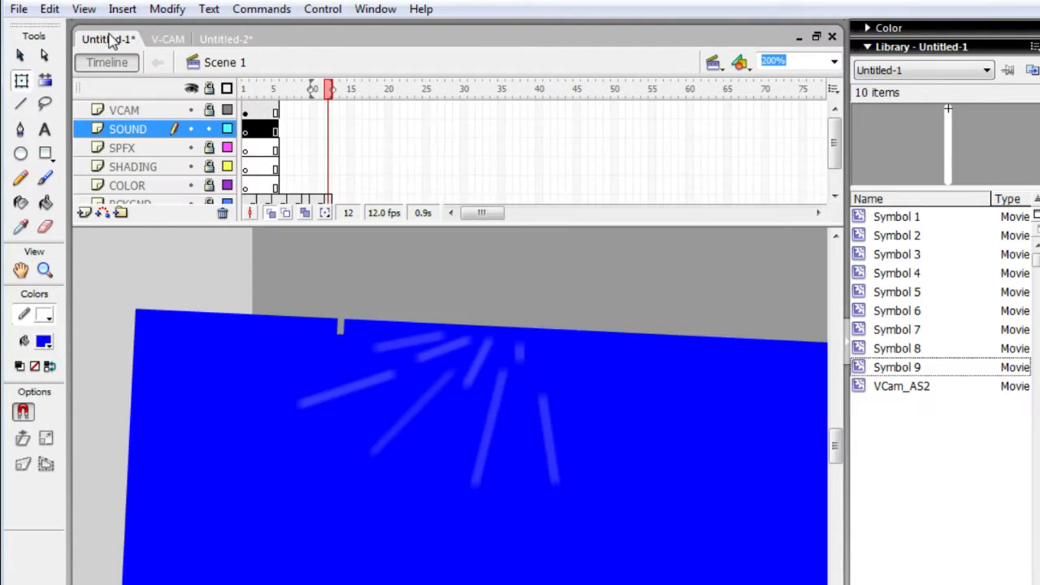
{"action": "left_click", "coordinate": [108, 39]}
{"action": "key", "text": "alt+Tab"}
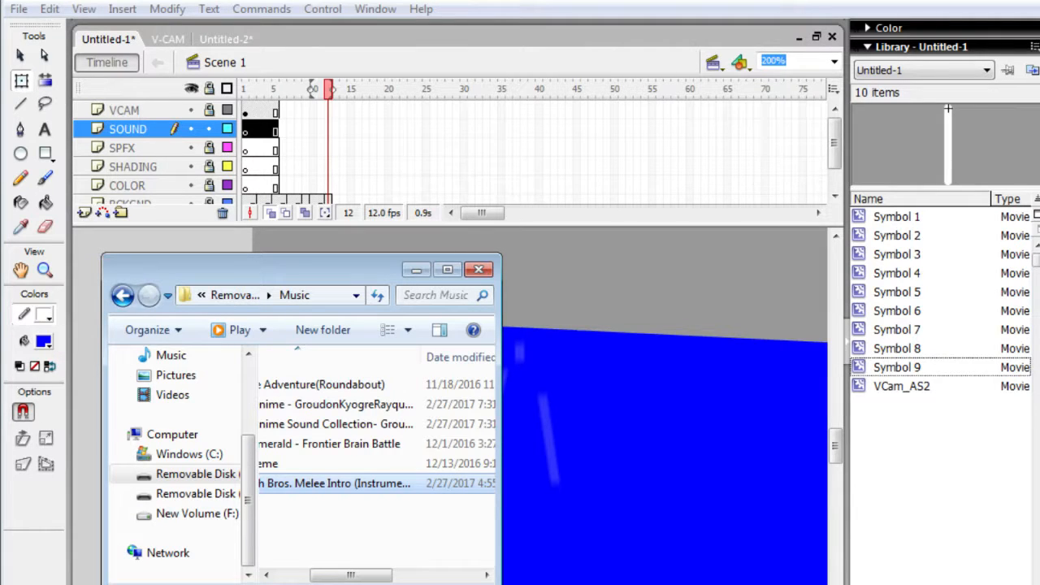
{"action": "key", "text": "Right"}
{"action": "left_click_drag", "start_coordinate": [288, 484], "coordinate": [634, 455]}
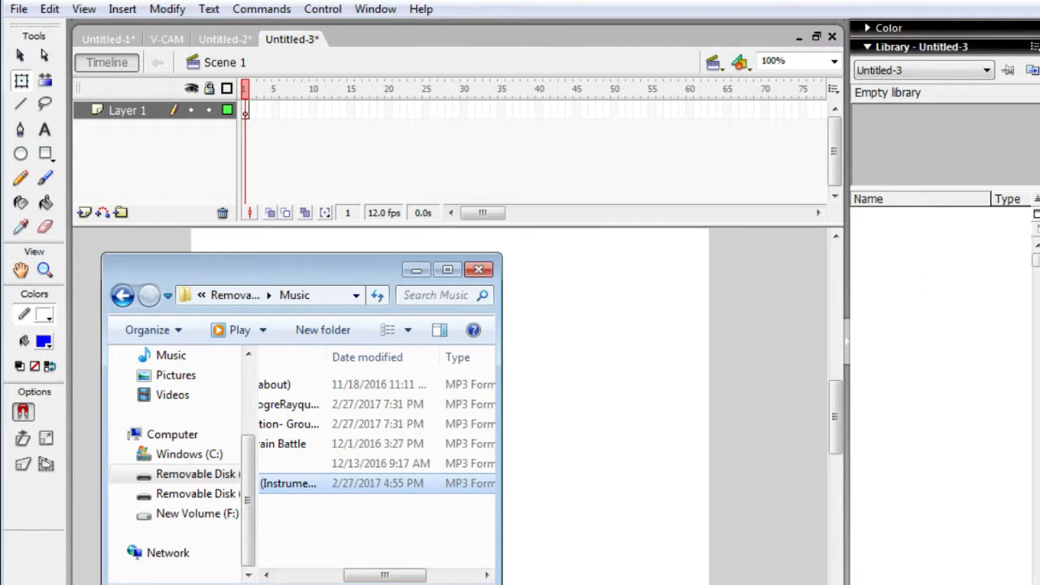
{"action": "left_click", "coordinate": [629, 266]}
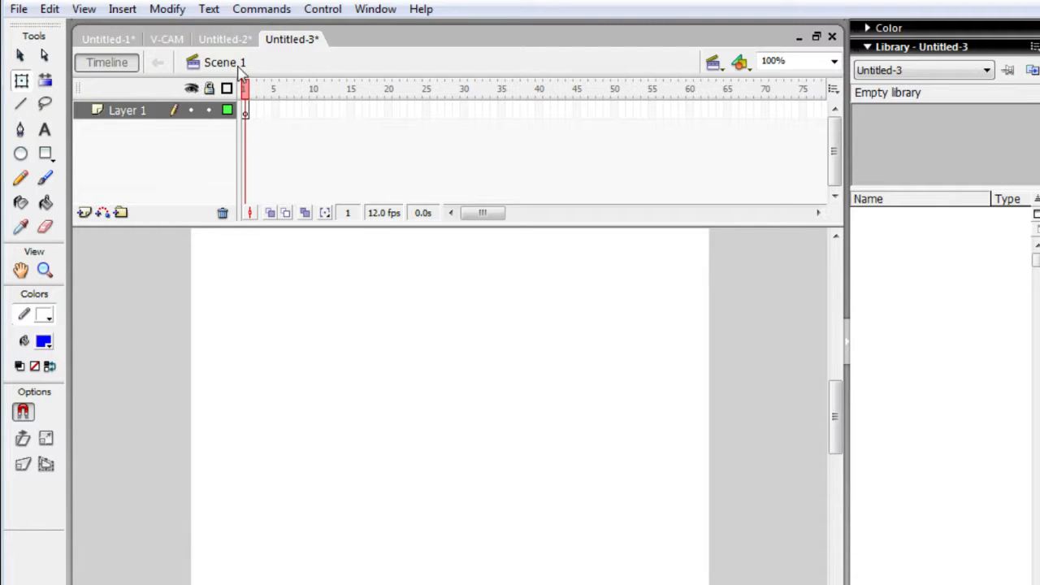
- Close the Untitled-3 and Untitled-2 documents without saving and return to Untitled-1
{"action": "right_click", "coordinate": [297, 41]}
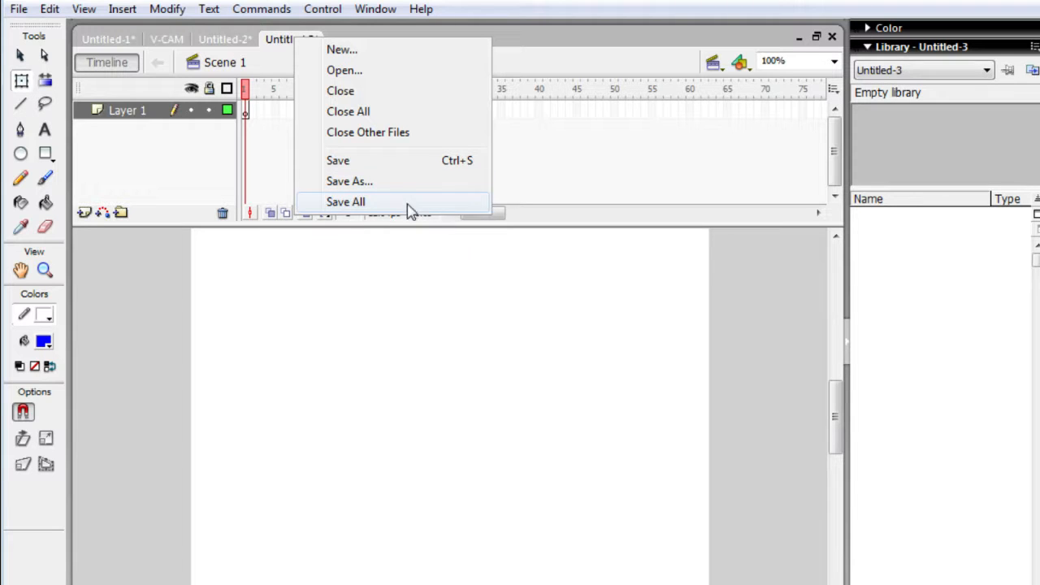
{"action": "left_click", "coordinate": [427, 105]}
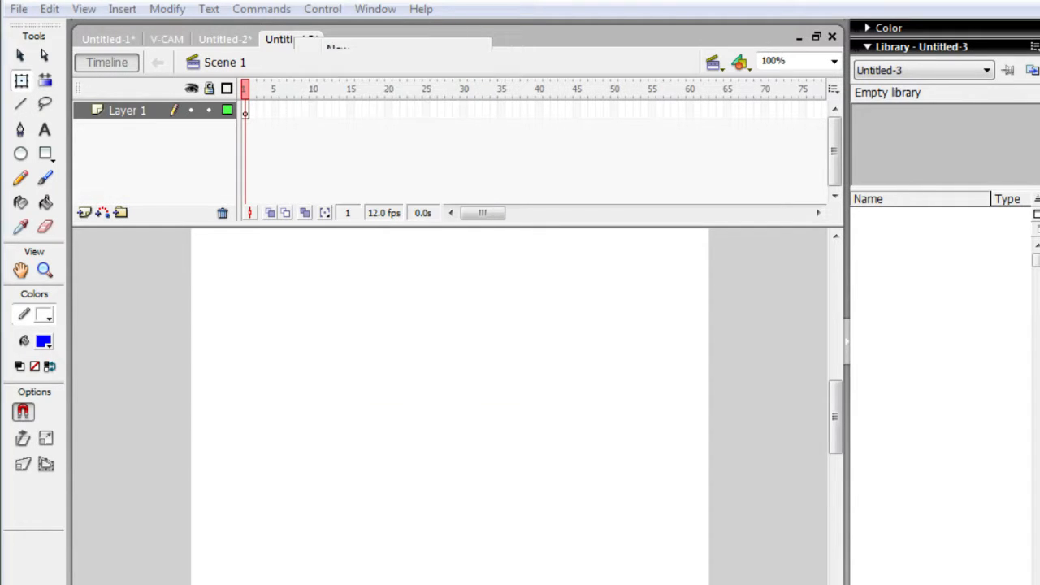
{"action": "left_click", "coordinate": [538, 374]}
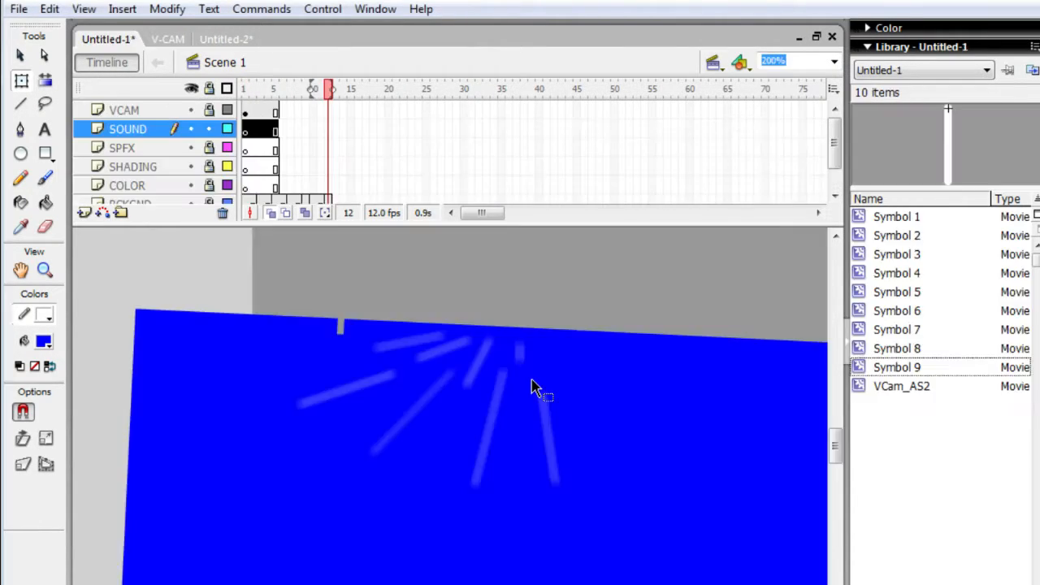
{"action": "left_click", "coordinate": [244, 39]}
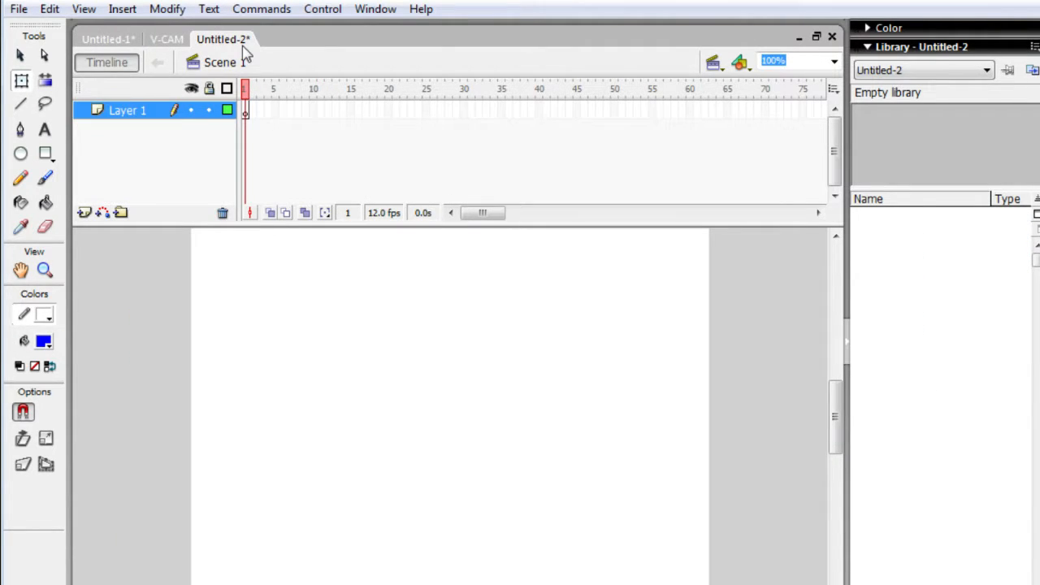
{"action": "right_click", "coordinate": [243, 47]}
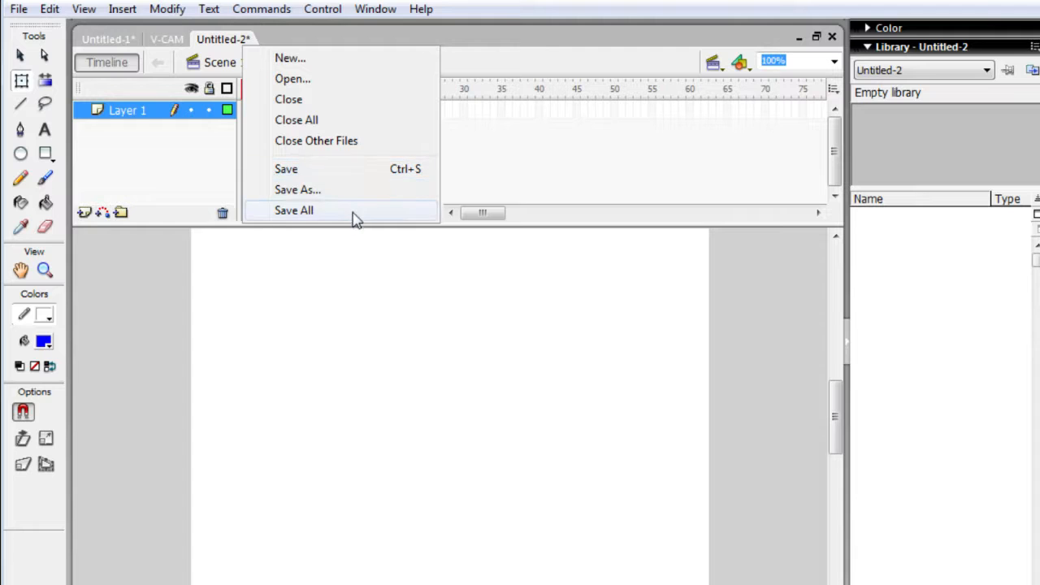
{"action": "left_click", "coordinate": [405, 103]}
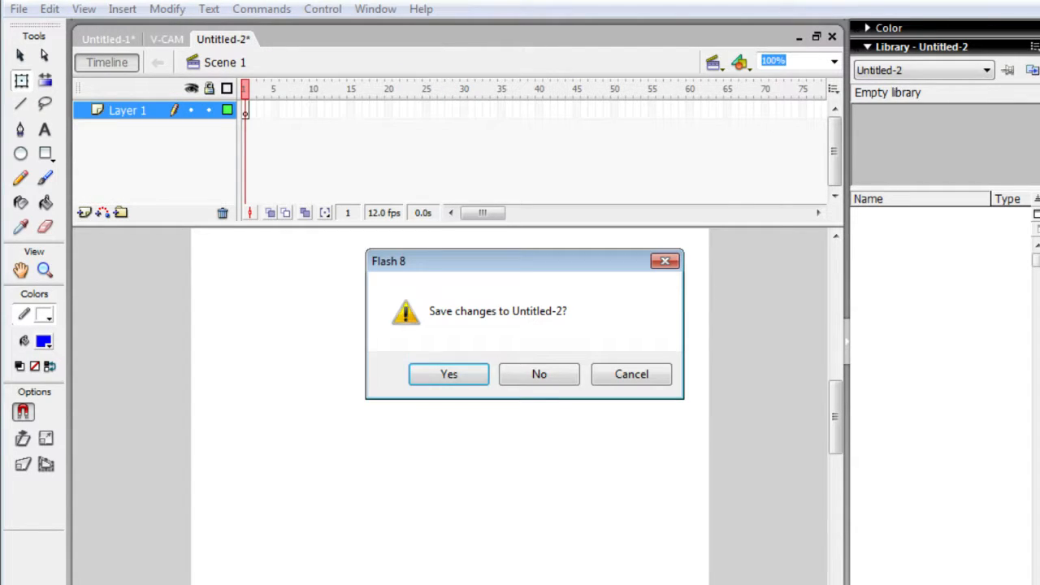
{"action": "left_click", "coordinate": [538, 374]}
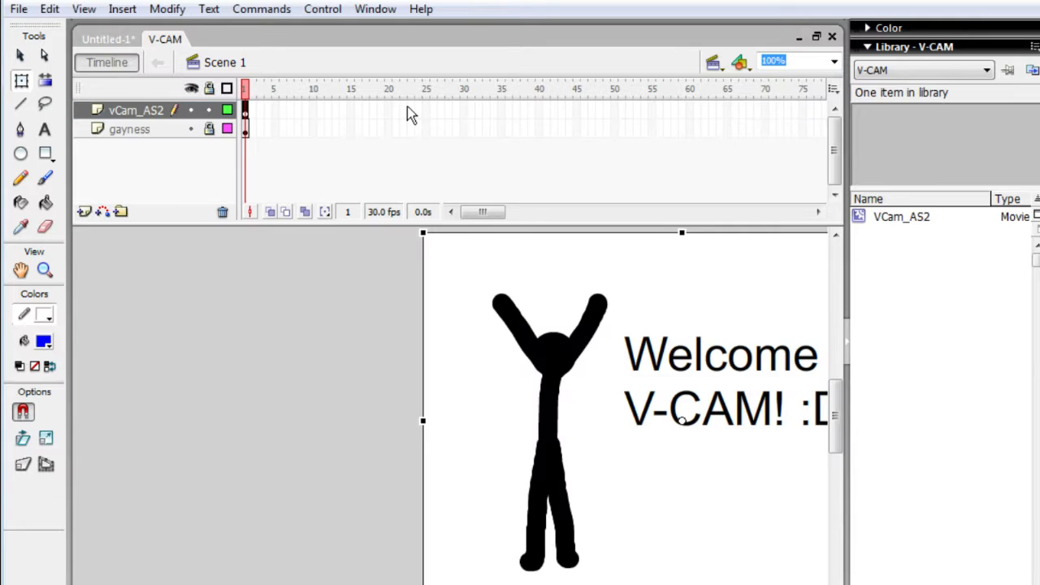
{"action": "left_click", "coordinate": [109, 39]}
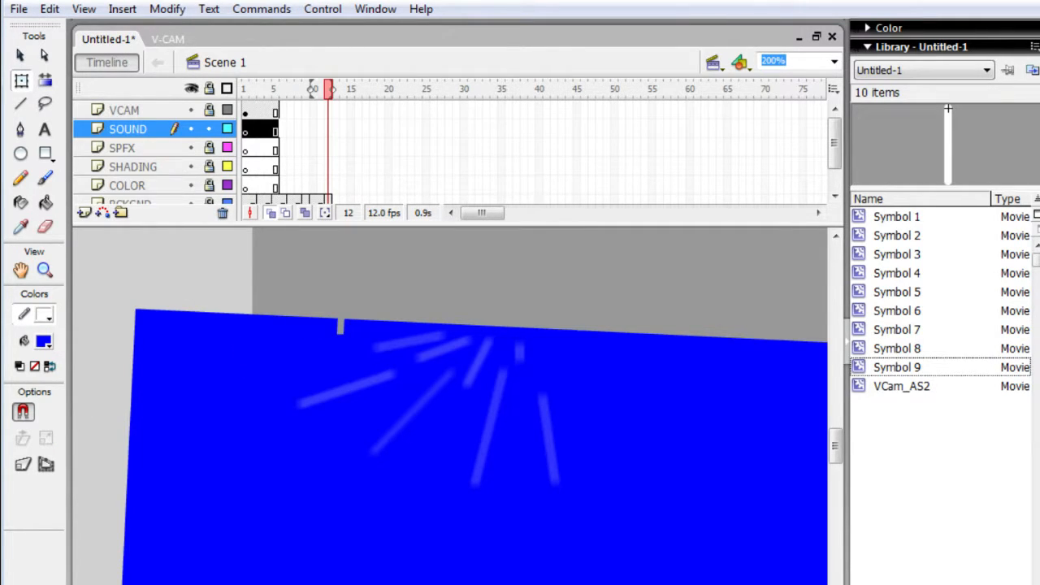
- Put the Music folder window away and look through the Untitled-1 Library items for the music track
{"action": "key", "text": "alt+Tab"}
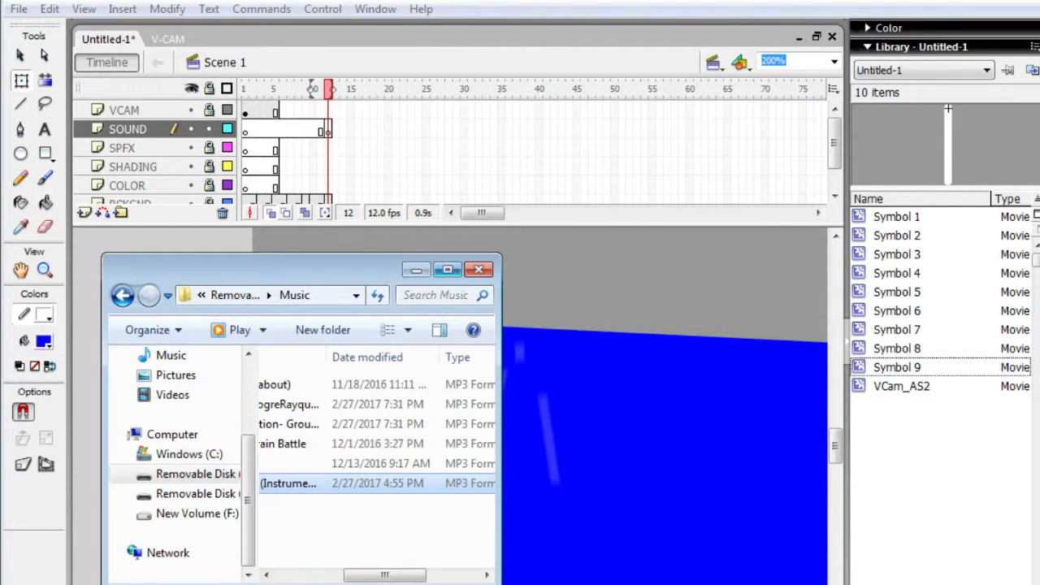
{"action": "left_click", "coordinate": [416, 269]}
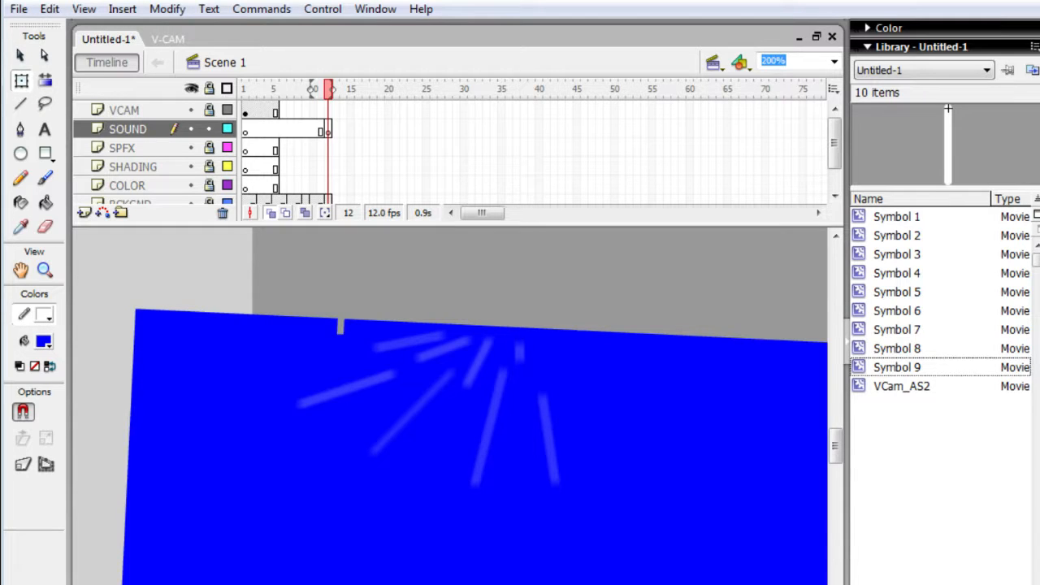
{"action": "key", "text": "alt+Tab"}
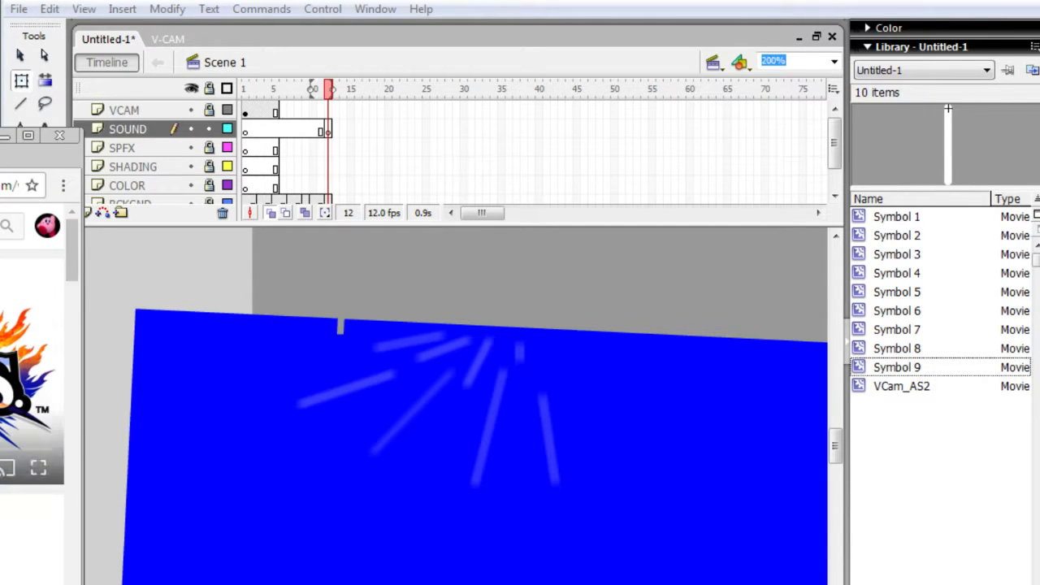
{"action": "left_click", "coordinate": [182, 252]}
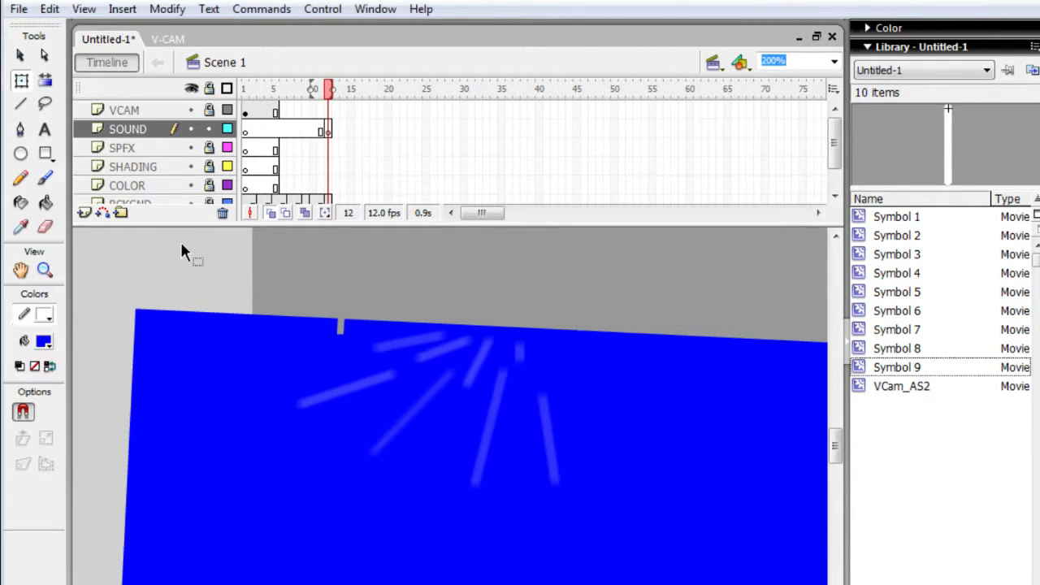
{"action": "key", "text": "Return"}
{"action": "left_click", "coordinate": [935, 370]}
{"action": "left_click", "coordinate": [936, 387]}
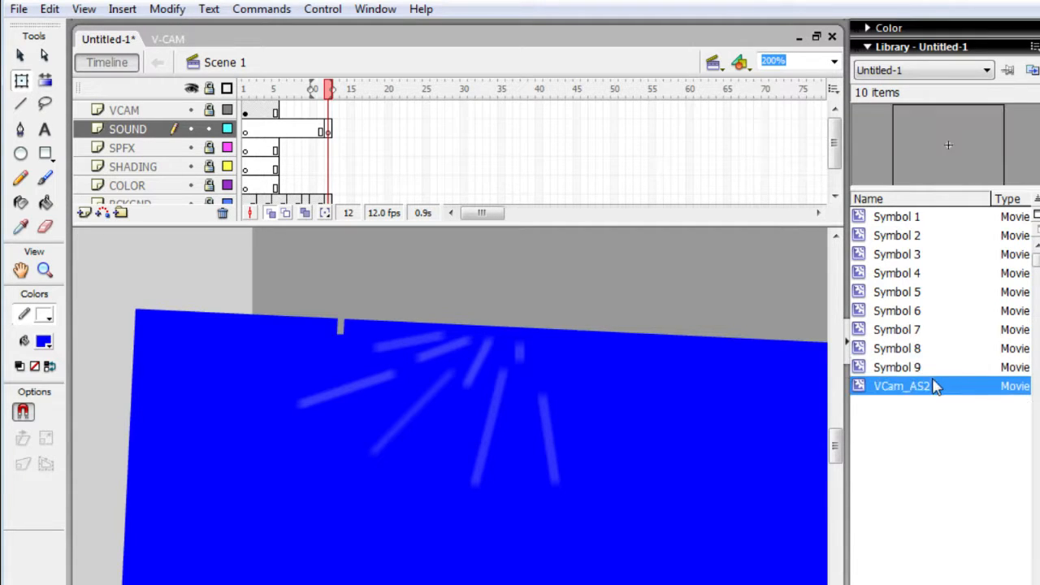
{"action": "left_click", "coordinate": [955, 333]}
{"action": "left_click", "coordinate": [949, 311]}
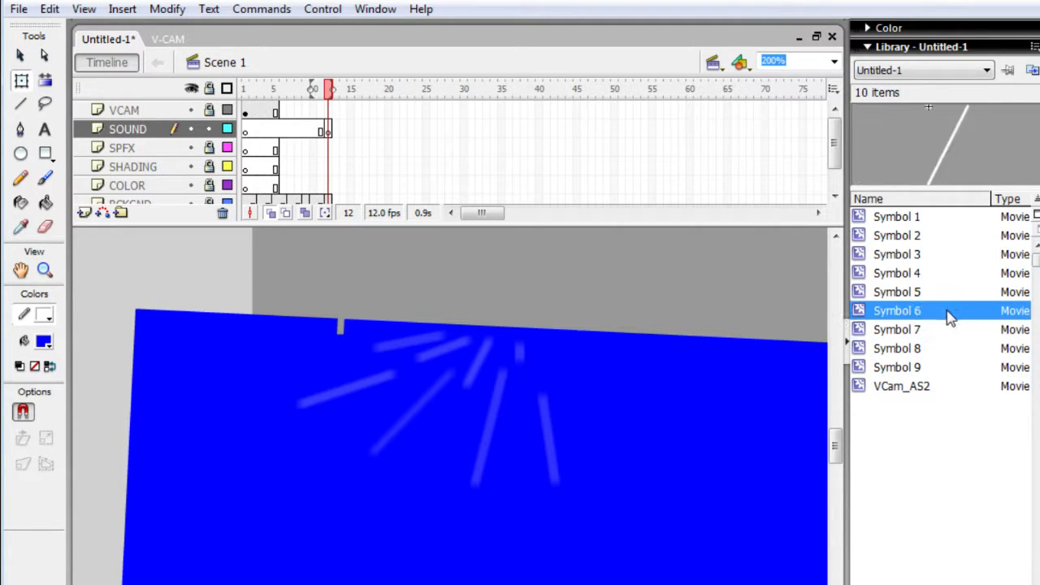
{"action": "left_click", "coordinate": [943, 292]}
{"action": "left_click", "coordinate": [900, 220]}
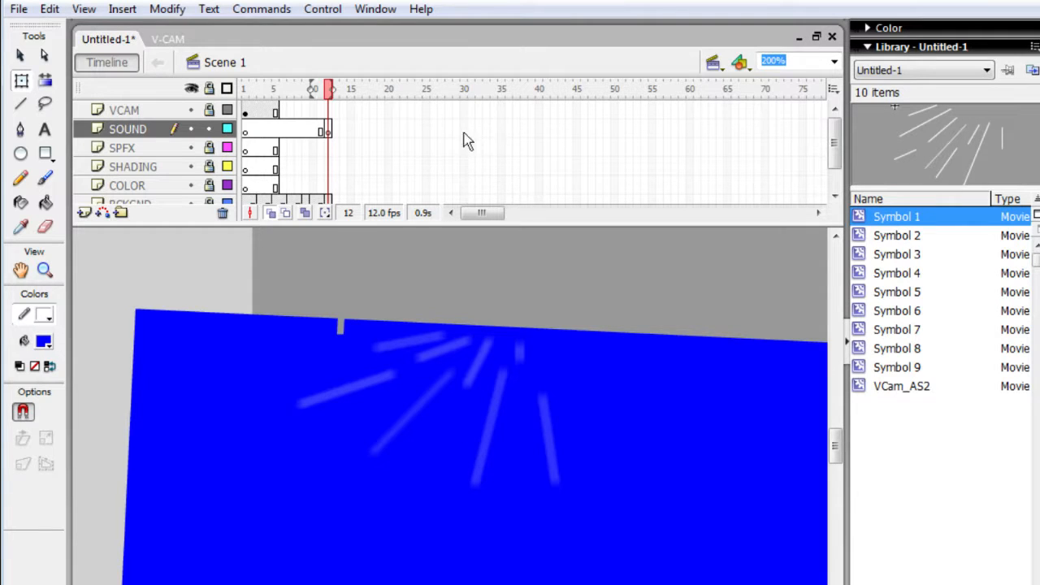
- Extend the SOUND layer's frames to frame 30
{"action": "left_click", "coordinate": [142, 140]}
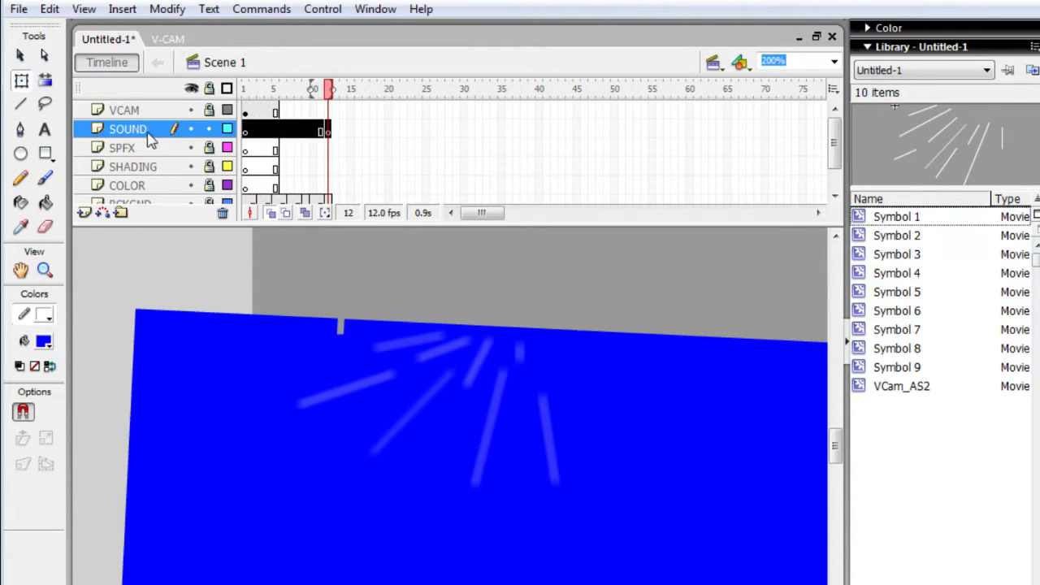
{"action": "left_click", "coordinate": [284, 137]}
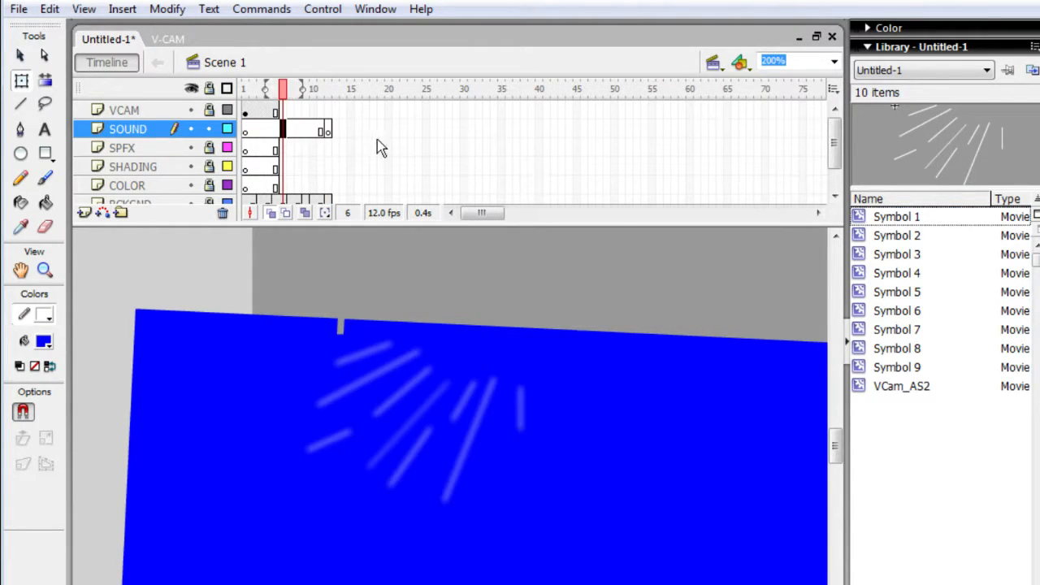
{"action": "key", "text": "Return"}
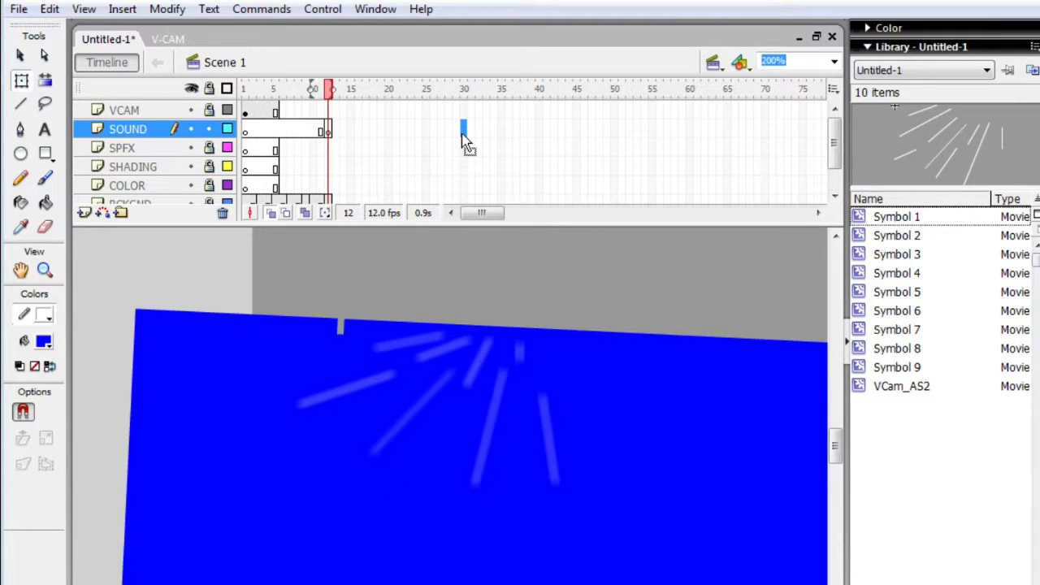
{"action": "key", "text": "F5"}
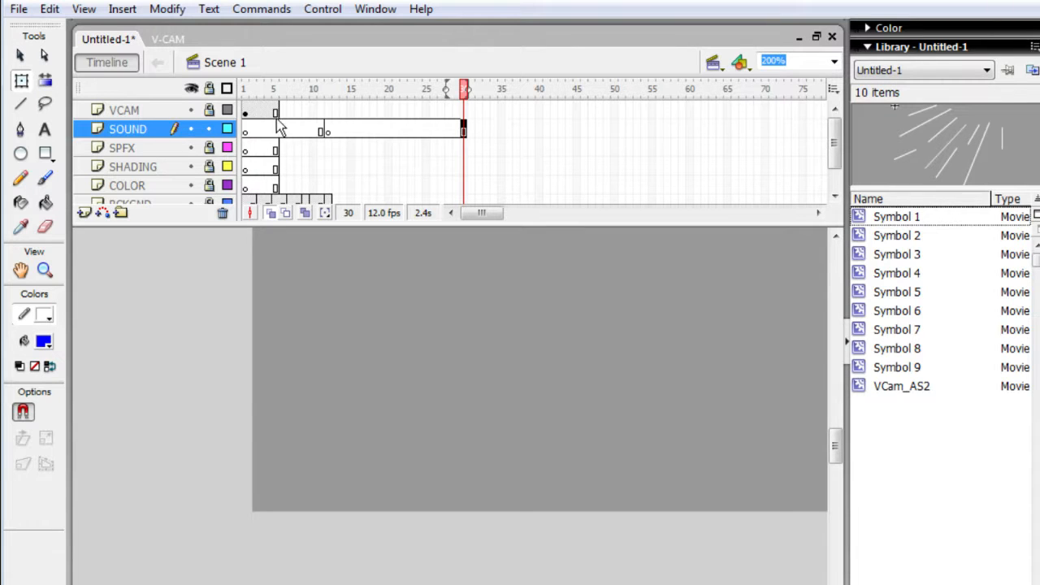
- Try to bring the selected MP3 track from the Music folder into frame 1 of the SOUND layer
{"action": "left_click", "coordinate": [246, 130]}
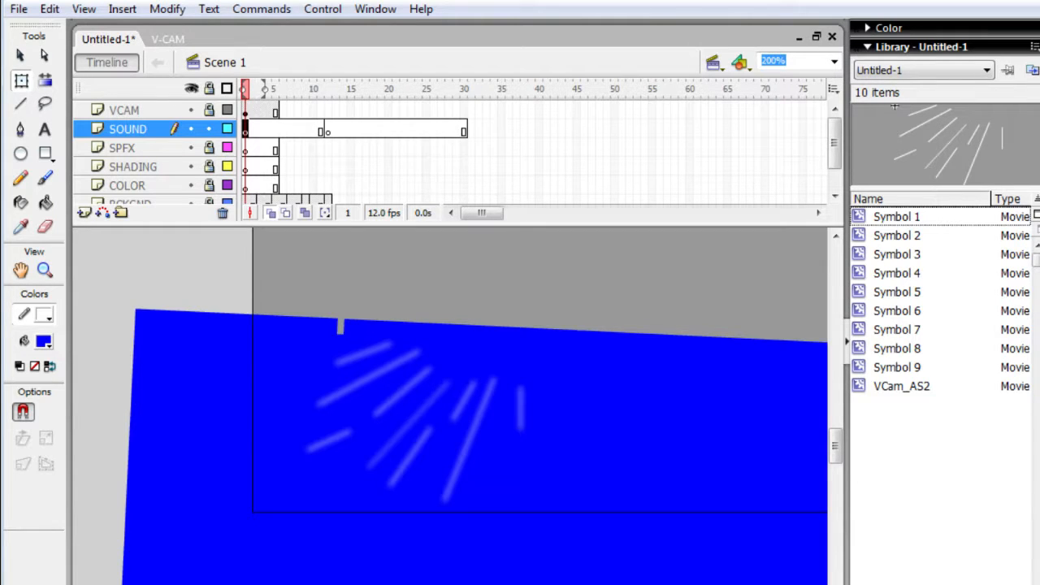
{"action": "key", "text": "alt+Tab"}
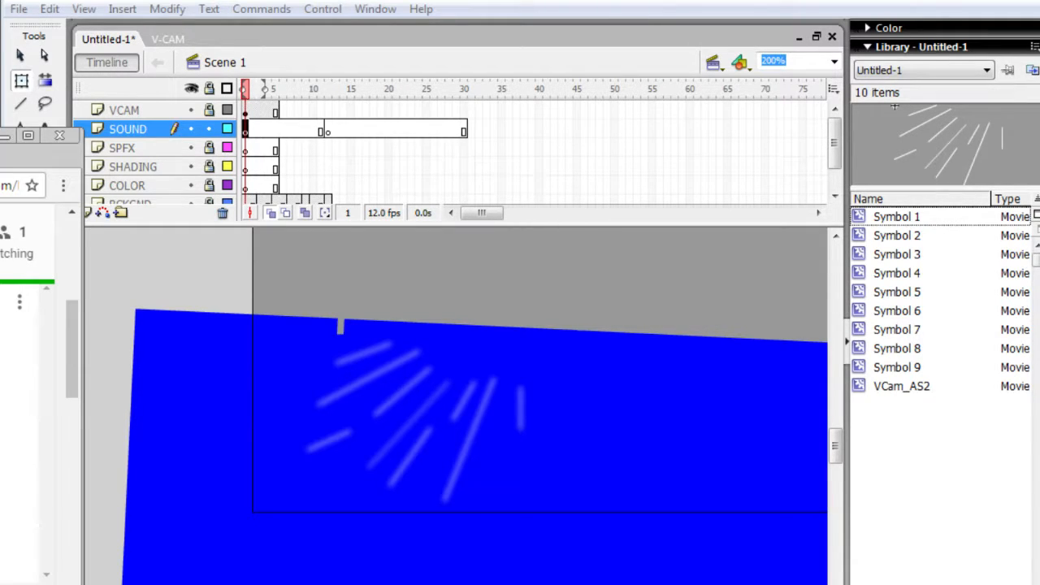
{"action": "key", "text": "alt+Tab"}
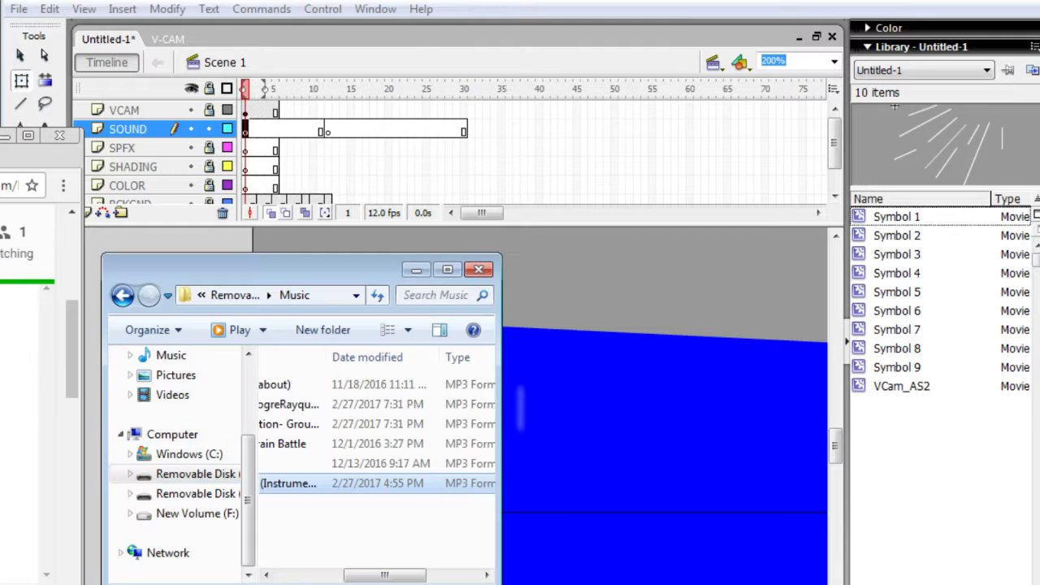
{"action": "left_click_drag", "start_coordinate": [481, 464], "coordinate": [651, 299]}
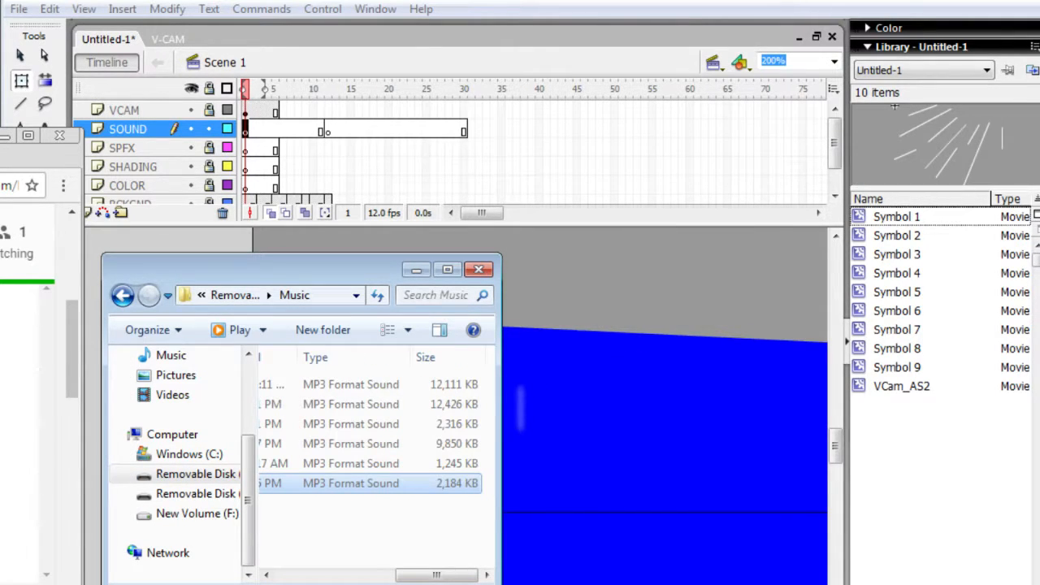
{"action": "left_click", "coordinate": [652, 306]}
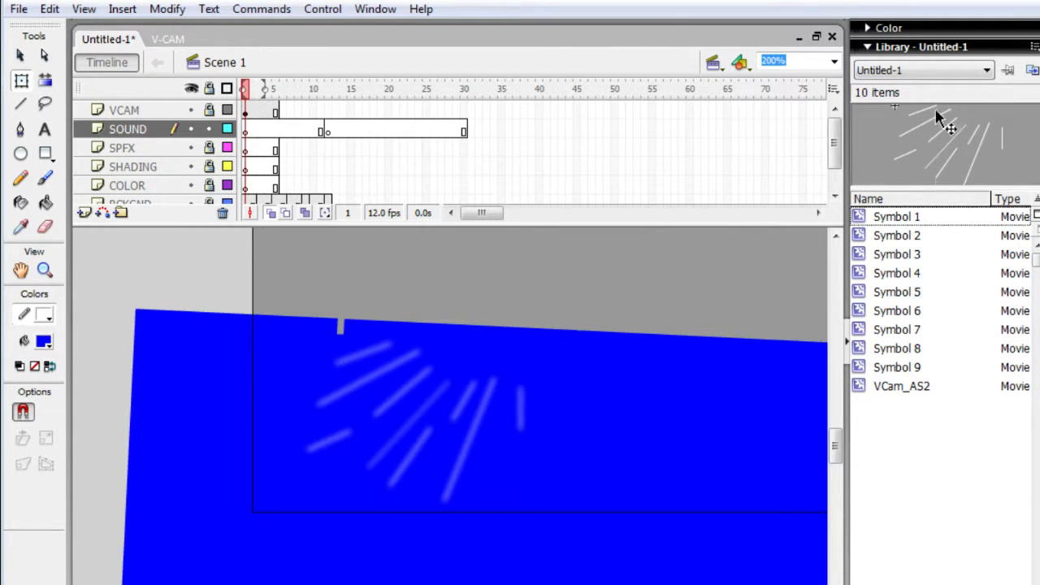
- Try to import the selected MP3 track from the Music folder into the Untitled-1 Library and dismiss the import warning
{"action": "left_click", "coordinate": [918, 73]}
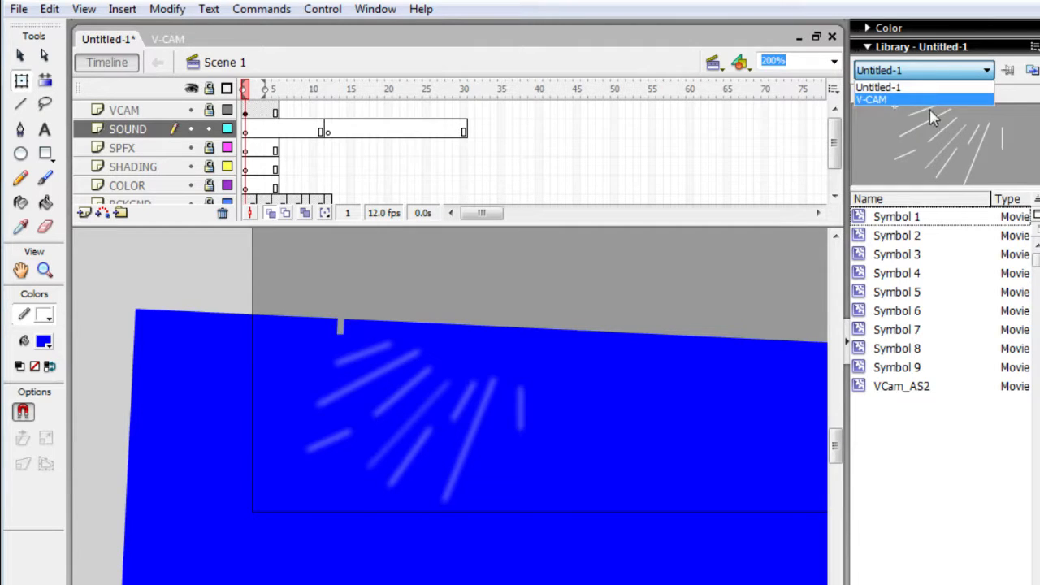
{"action": "left_click", "coordinate": [951, 71]}
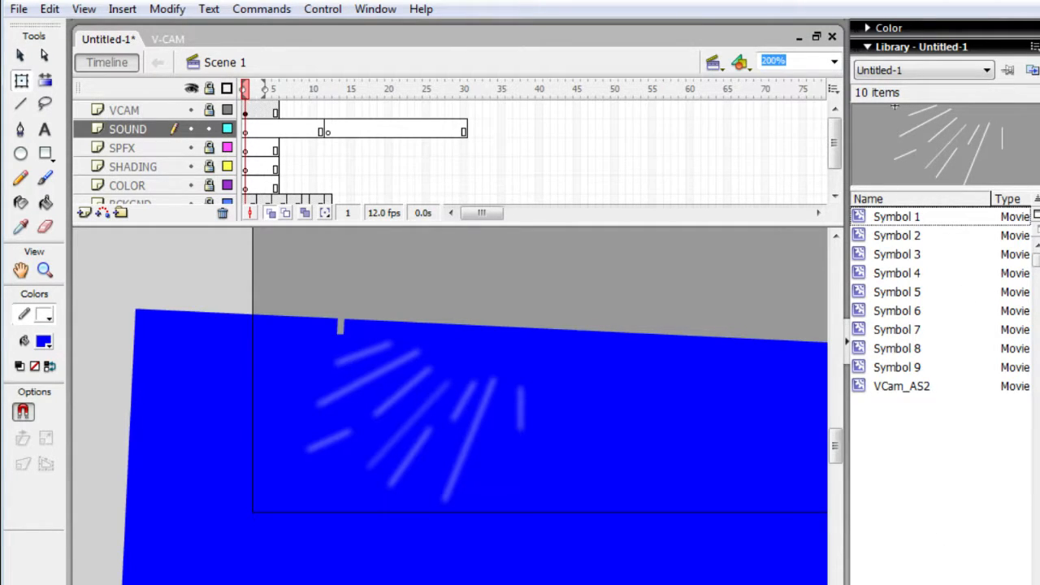
{"action": "key", "text": "alt+Tab"}
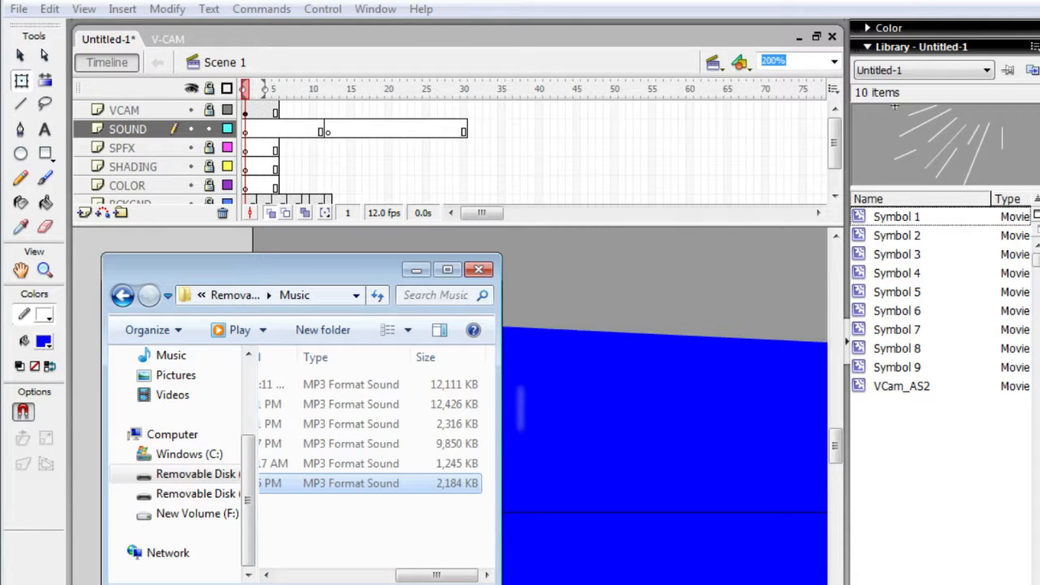
{"action": "left_click_drag", "start_coordinate": [341, 483], "coordinate": [869, 404]}
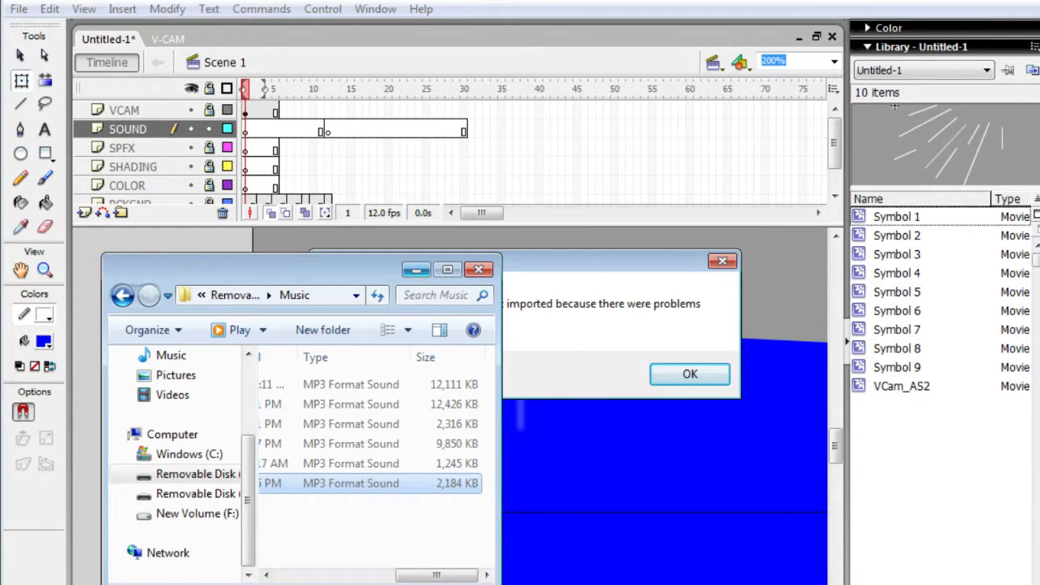
{"action": "left_click", "coordinate": [416, 269]}
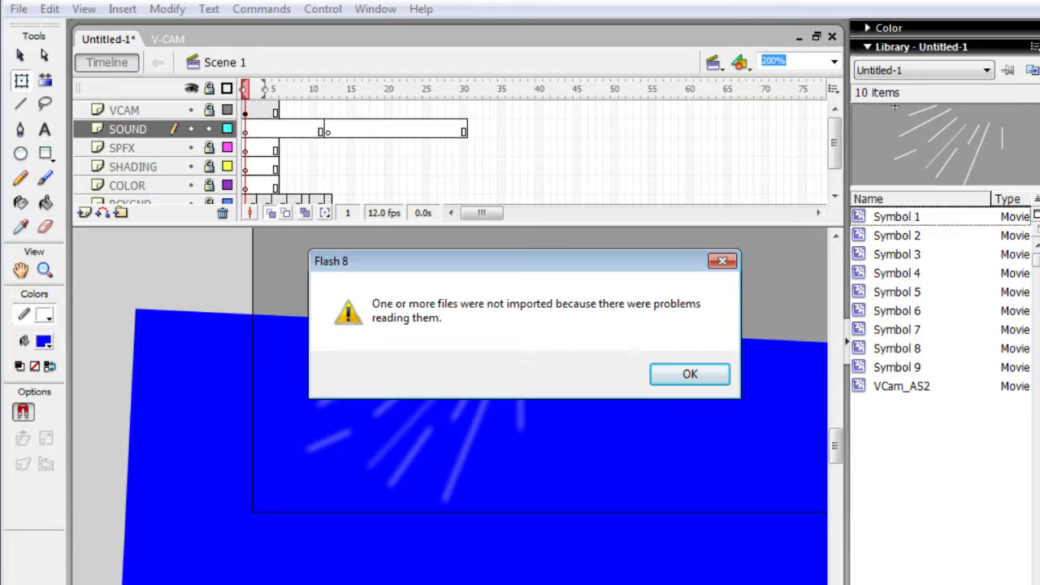
{"action": "left_click", "coordinate": [712, 380]}
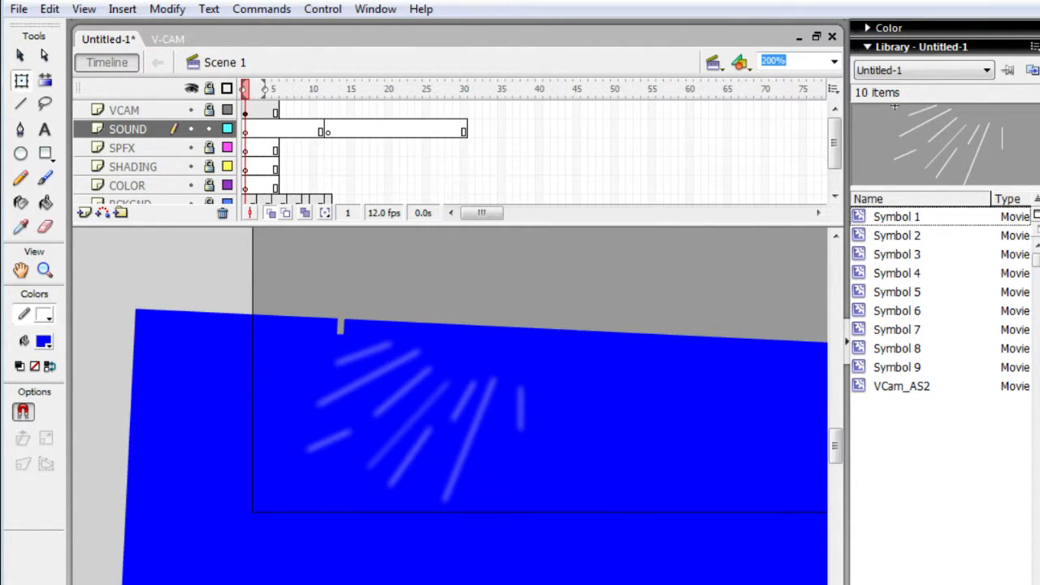
- Search Windows for "au" and for "sound", clear the search and return to Untitled-1
{"action": "key", "text": "super"}
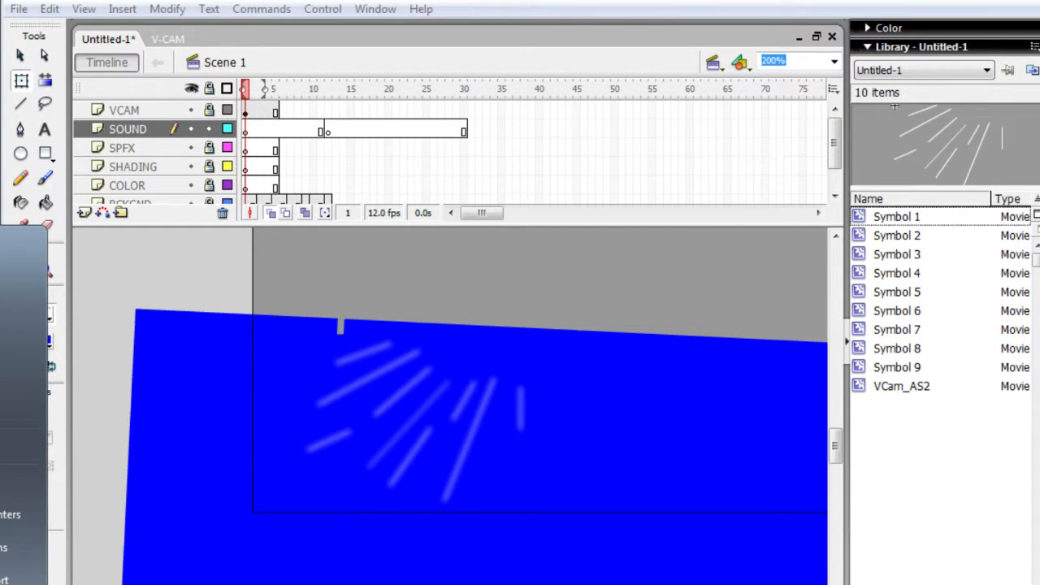
{"action": "type", "text": "au"}
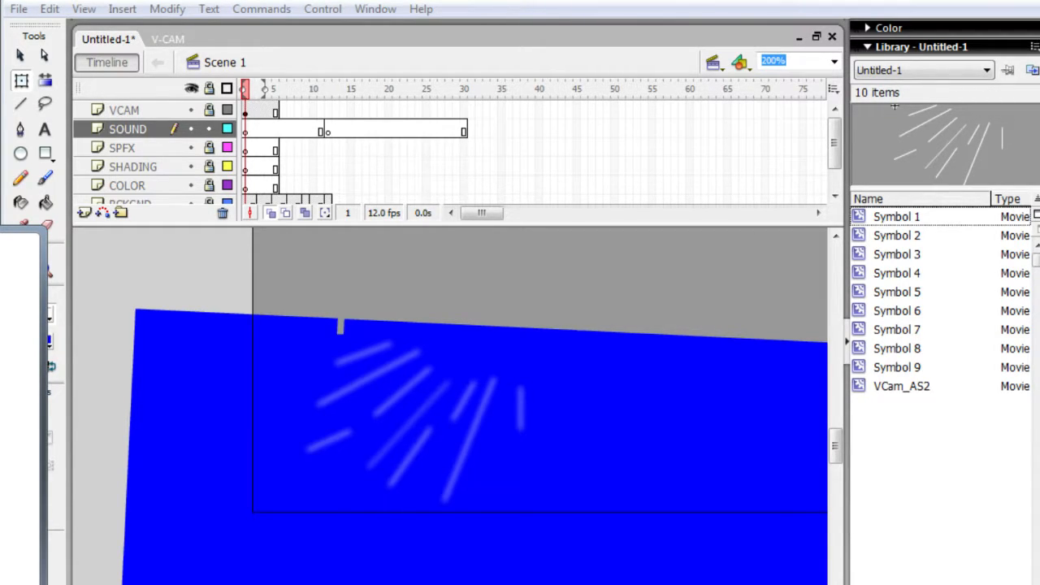
{"action": "key", "text": "BackSpace"}
{"action": "key", "text": "BackSpace"}
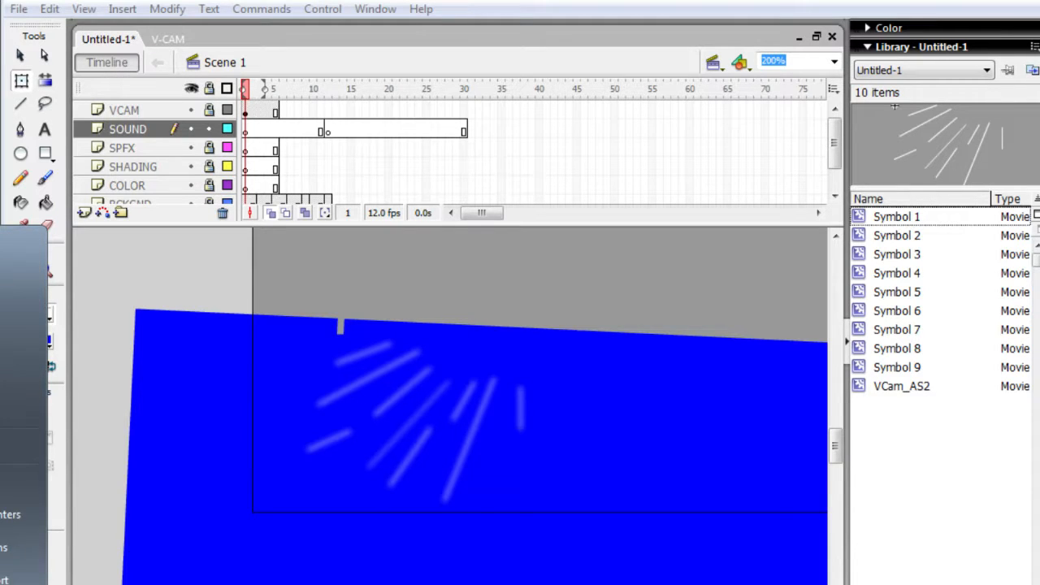
{"action": "type", "text": "sound"}
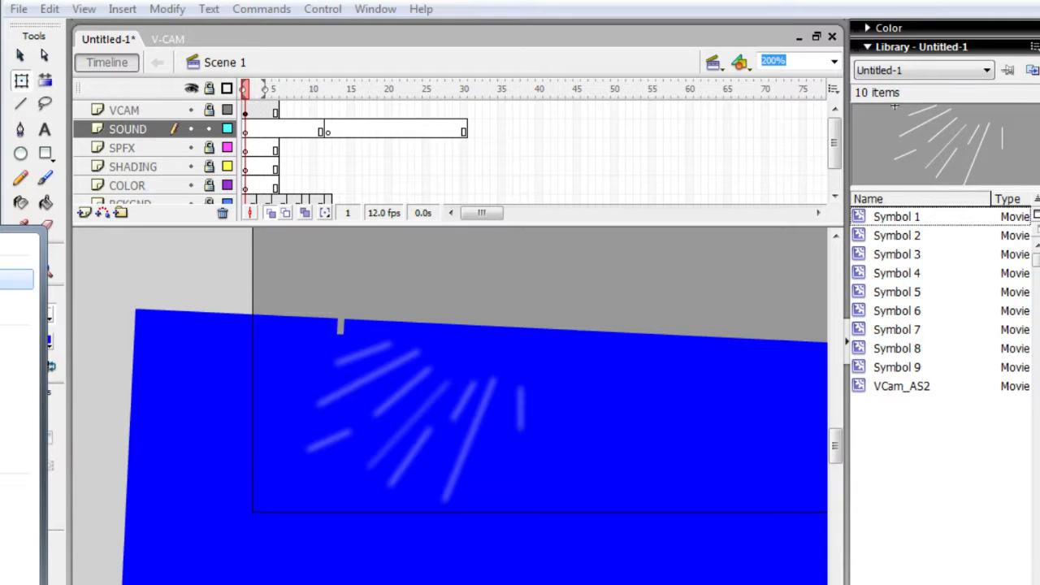
{"action": "key", "text": "BackSpace"}
{"action": "key", "text": "BackSpace"}
{"action": "key", "text": "BackSpace"}
{"action": "key", "text": "BackSpace"}
{"action": "key", "text": "BackSpace"}
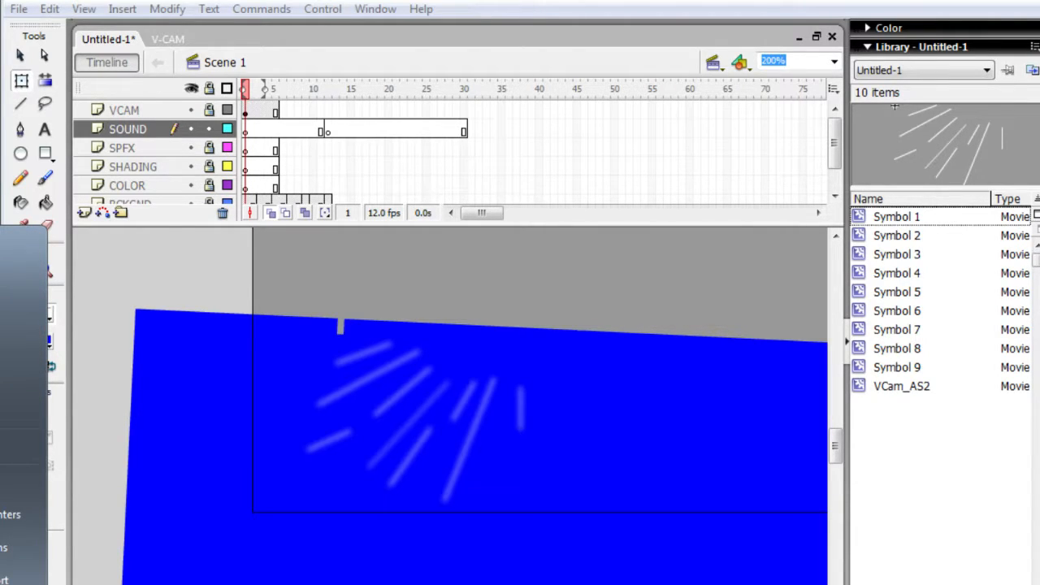
{"action": "left_click", "coordinate": [71, 458]}
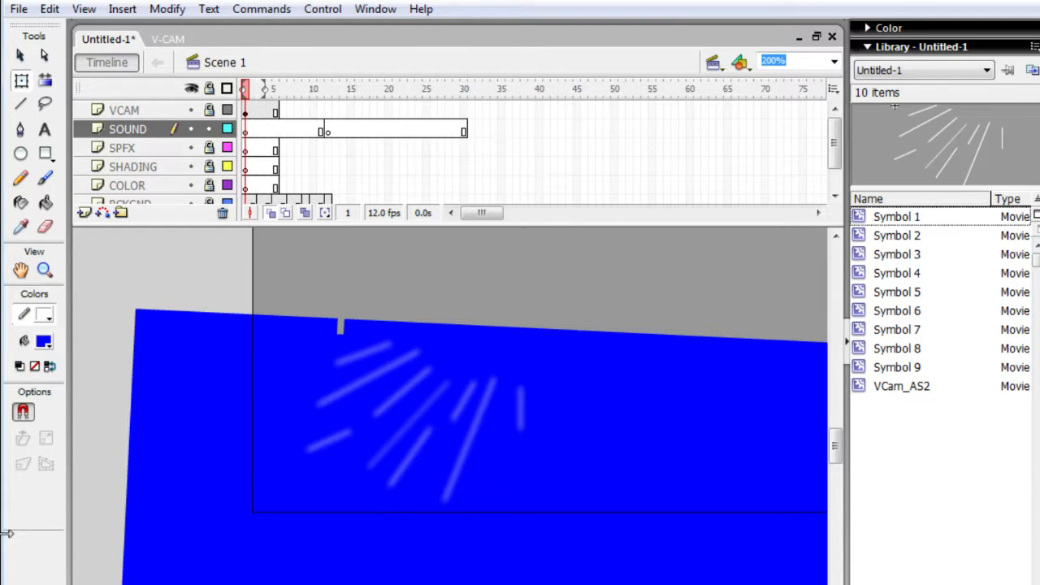
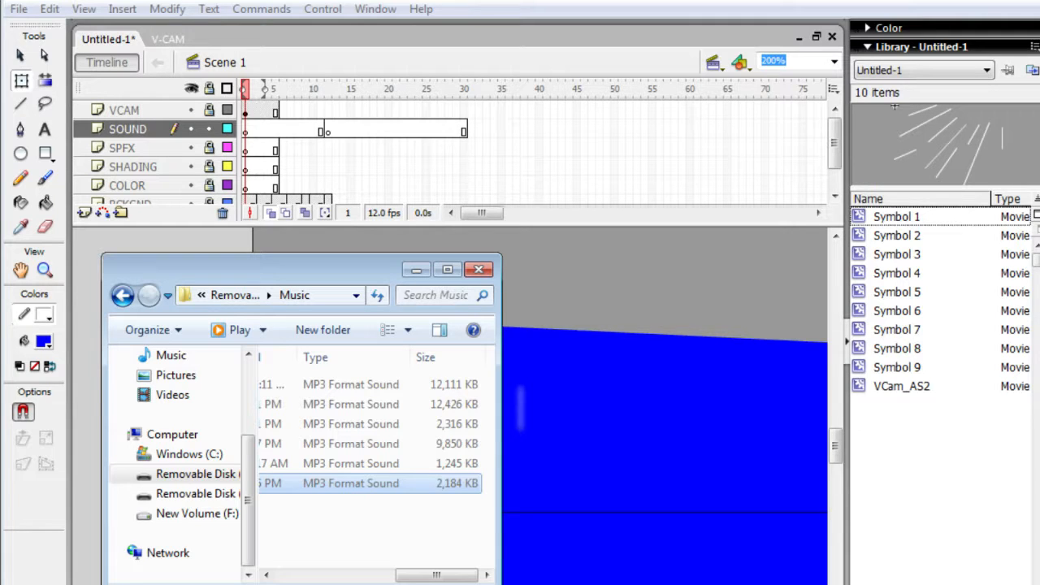
- Try to bring the selected MP3 track onto the stage and select frame 1 of the SOUND layer
{"action": "left_click_drag", "start_coordinate": [369, 483], "coordinate": [591, 331]}
{"action": "left_click", "coordinate": [313, 134]}
{"action": "left_click", "coordinate": [291, 135]}
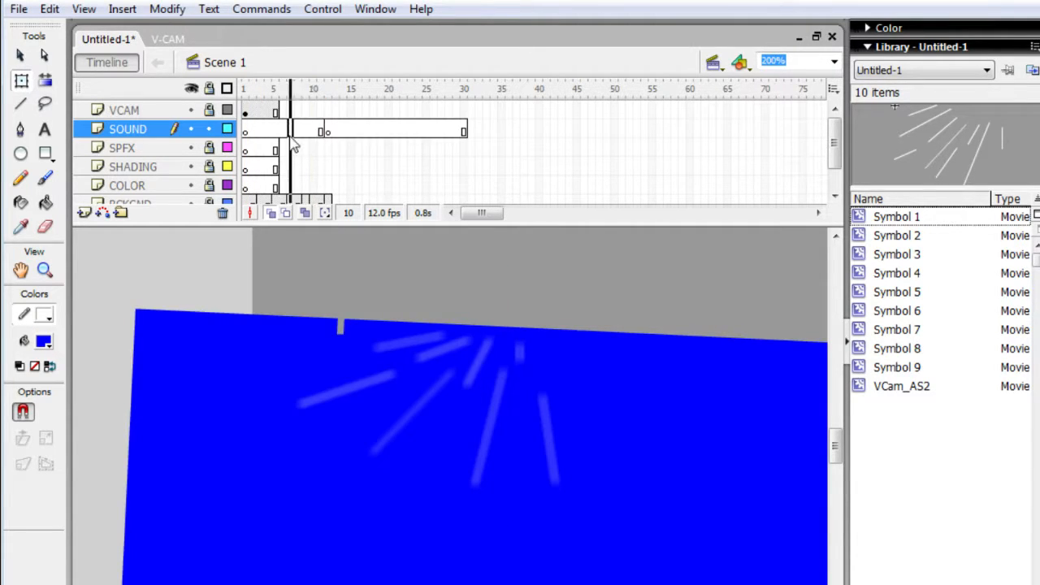
{"action": "left_click", "coordinate": [246, 132]}
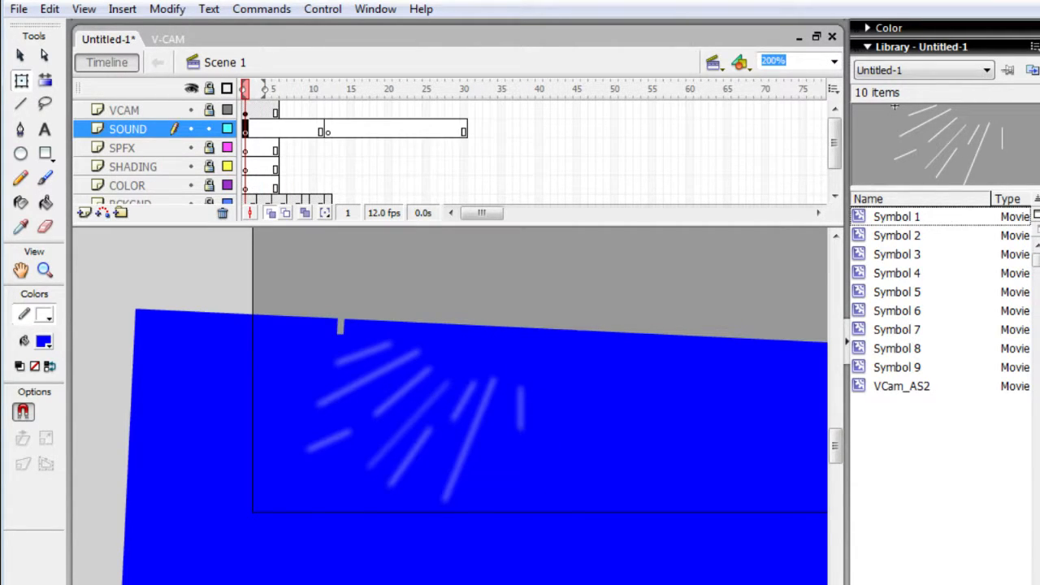
{"action": "key", "text": "alt+Tab"}
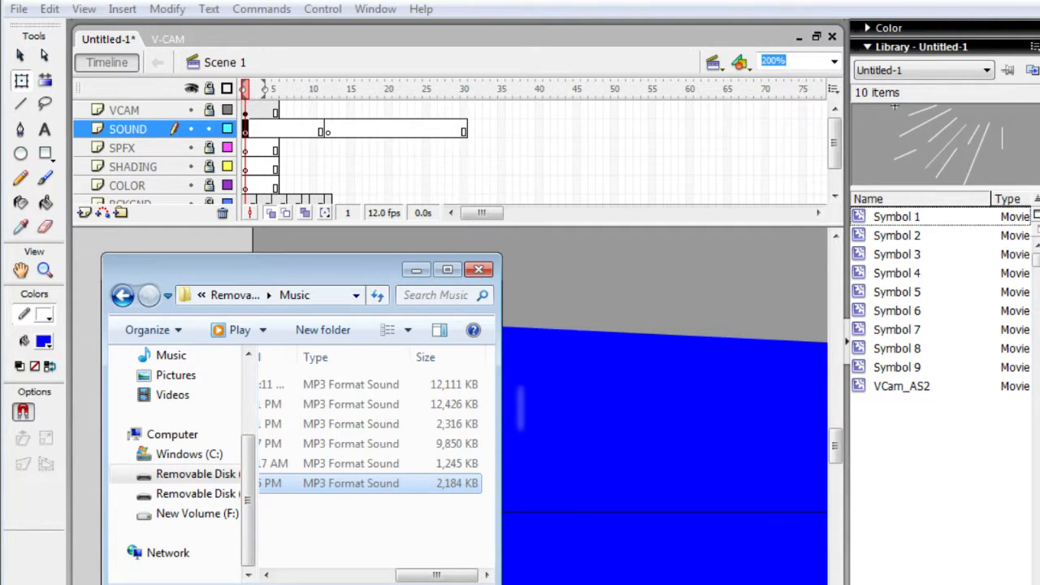
{"action": "key", "text": "alt+Tab"}
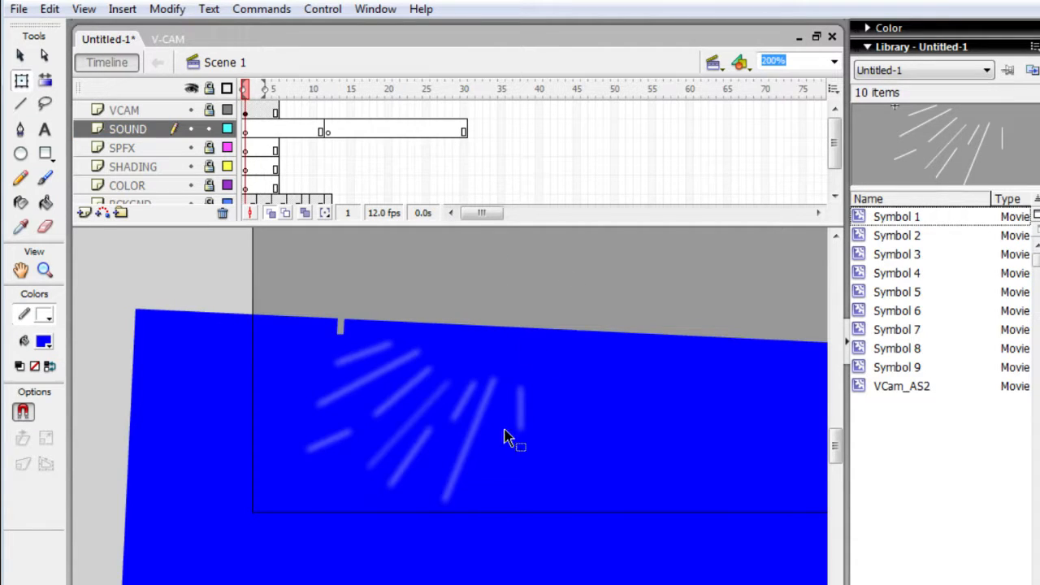
{"action": "left_click", "coordinate": [394, 584]}
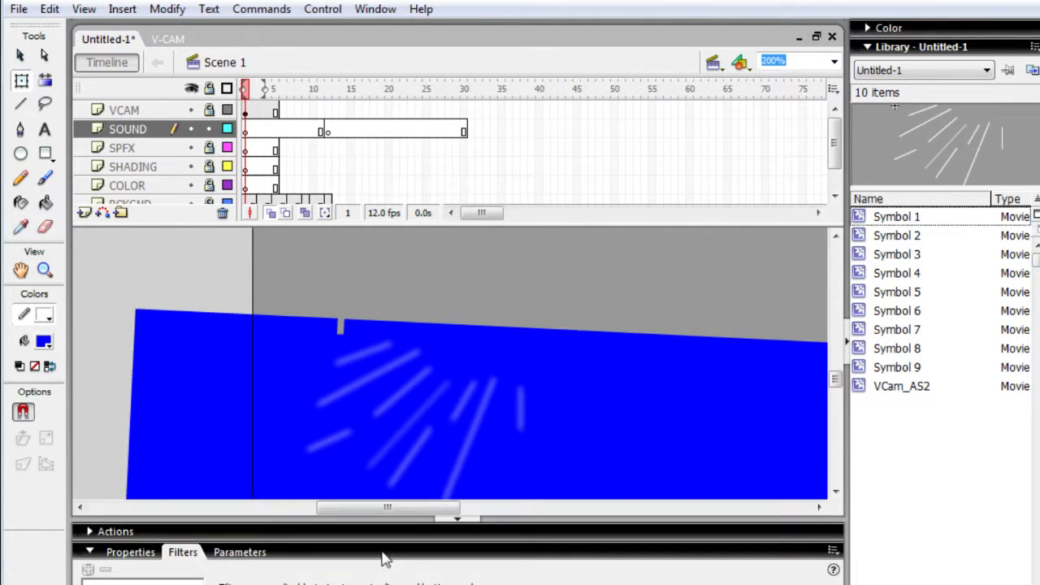
{"action": "left_click", "coordinate": [209, 553]}
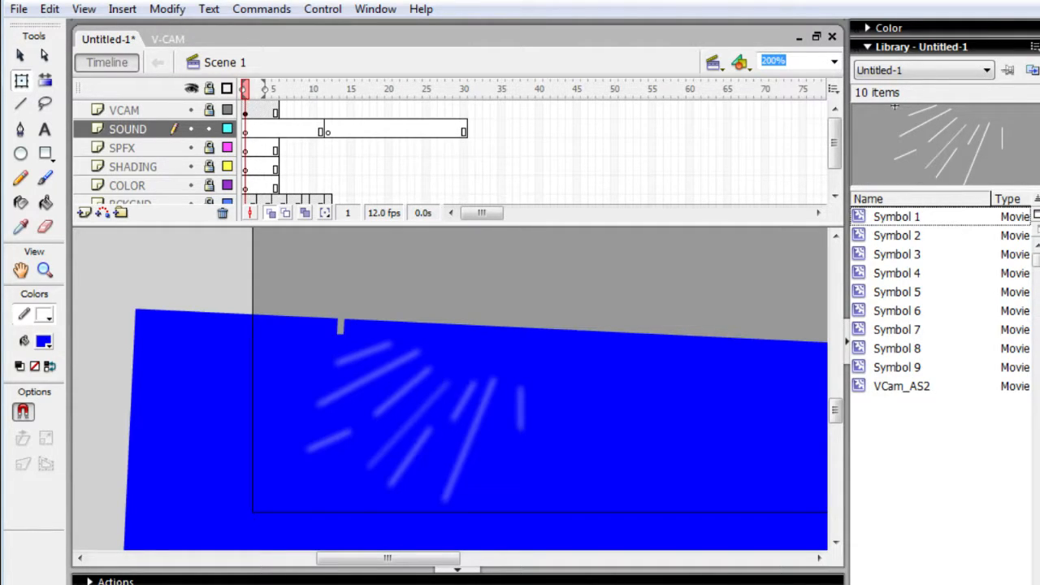
- Try again to bring the selected MP3 track from the Music folder onto the stage of Untitled-1
{"action": "key", "text": "alt+Tab"}
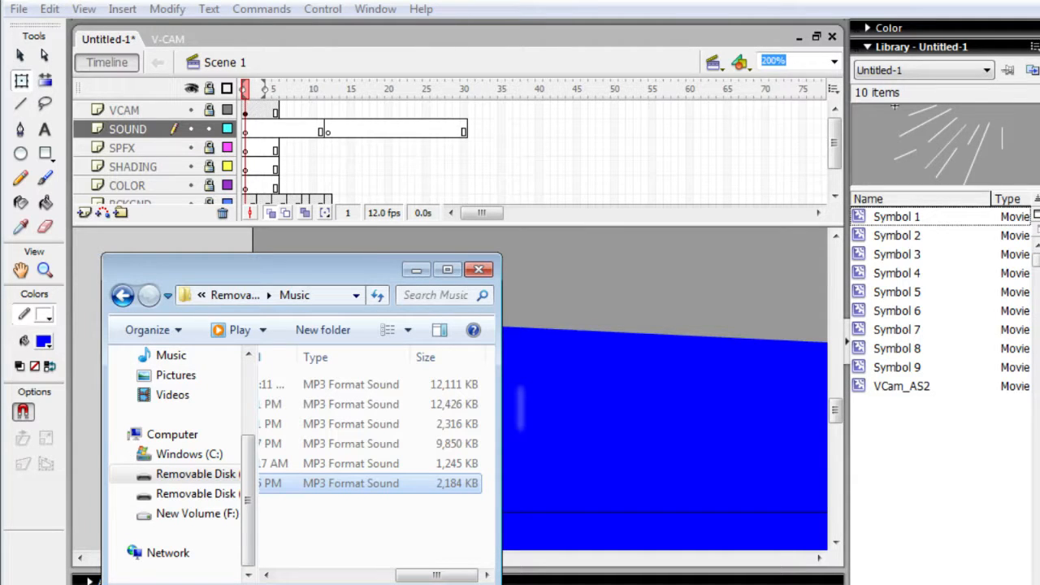
{"action": "left_click_drag", "start_coordinate": [381, 483], "coordinate": [618, 302]}
{"action": "key", "text": "alt+Tab"}
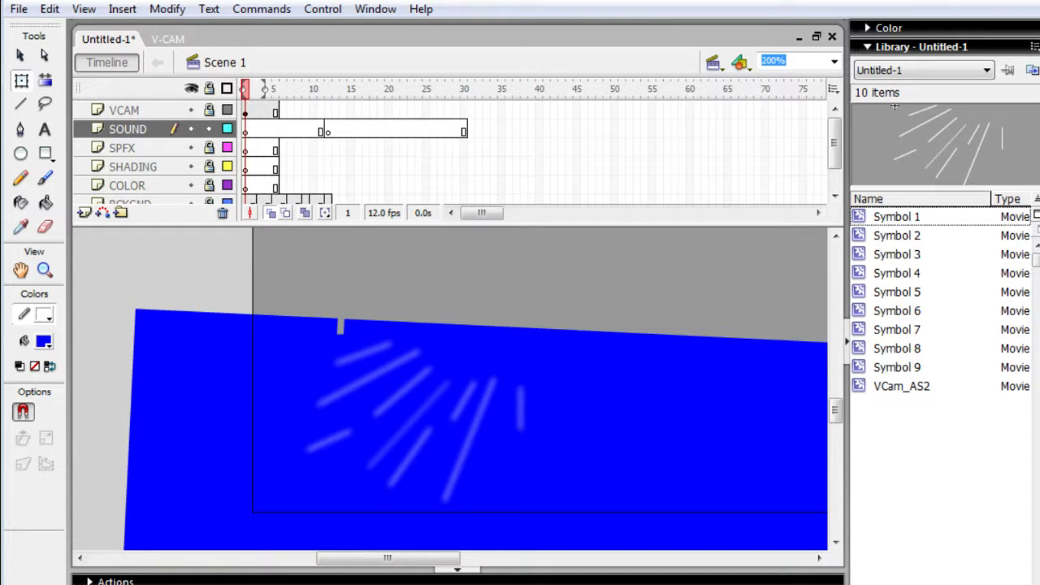
{"action": "key", "text": "alt+Tab"}
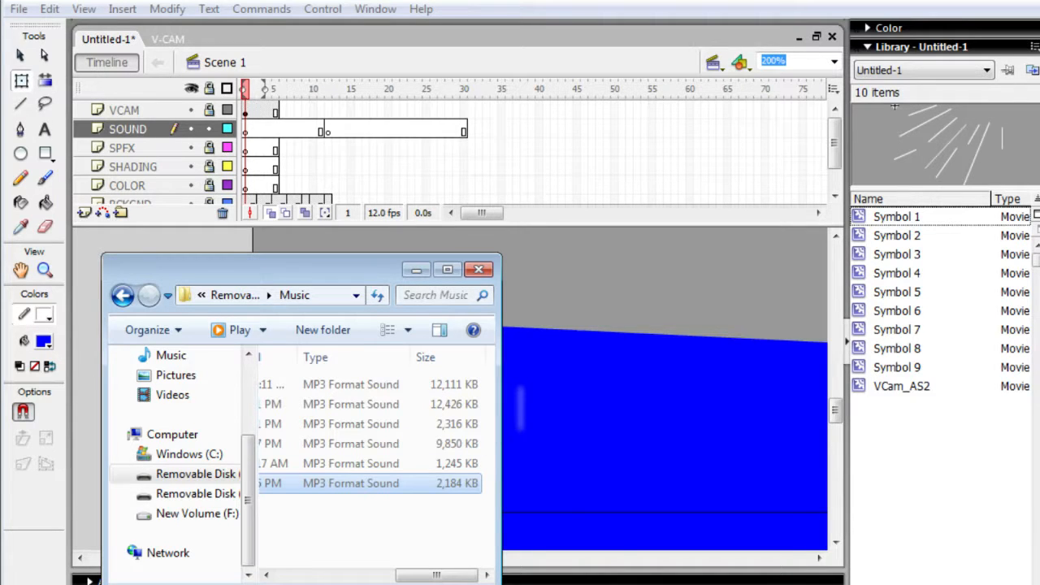
{"action": "right_click", "coordinate": [360, 482]}
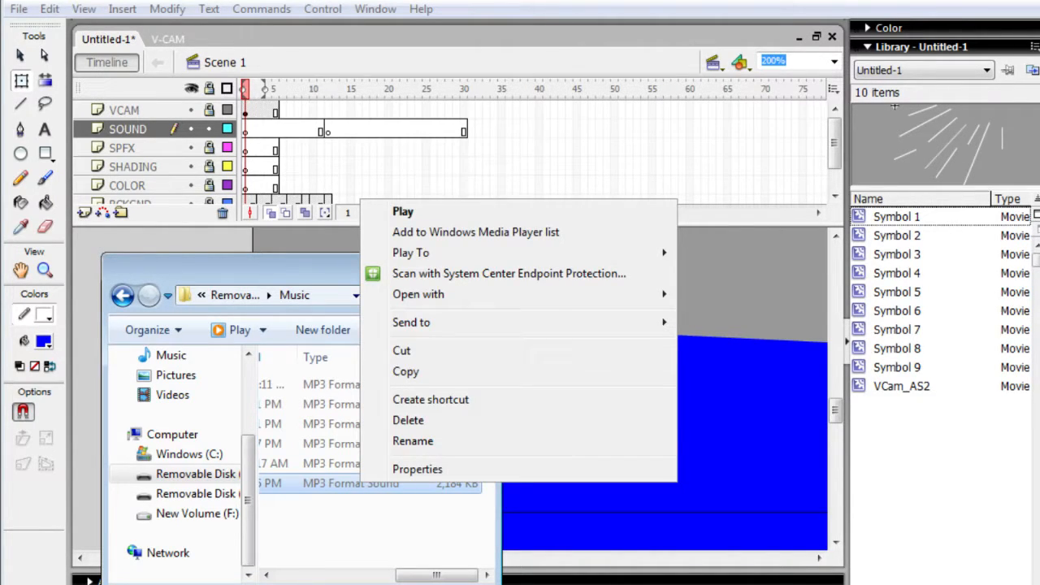
{"action": "key", "text": "alt+Tab"}
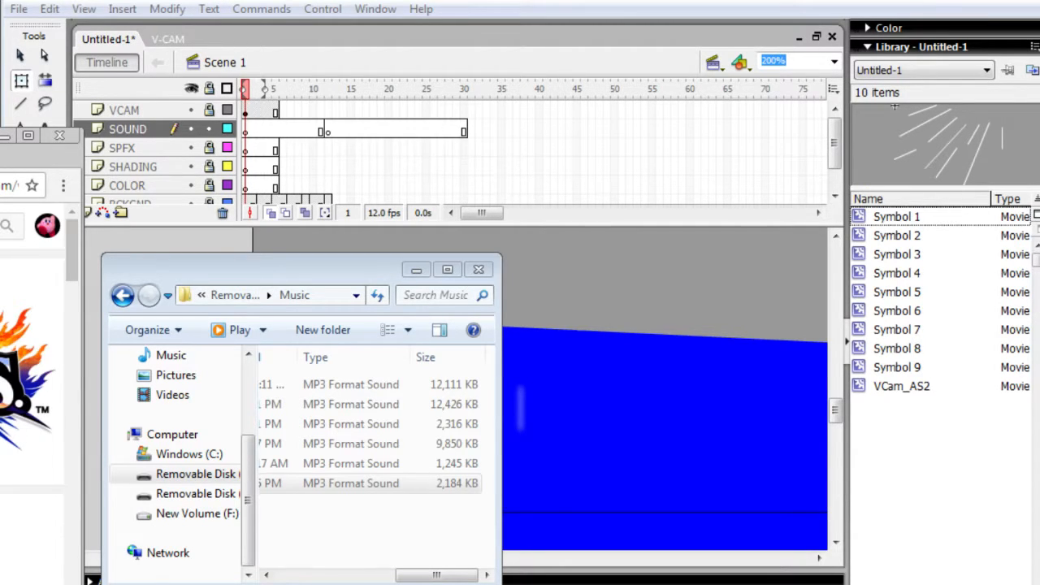
{"action": "key", "text": "ctrl+Tab"}
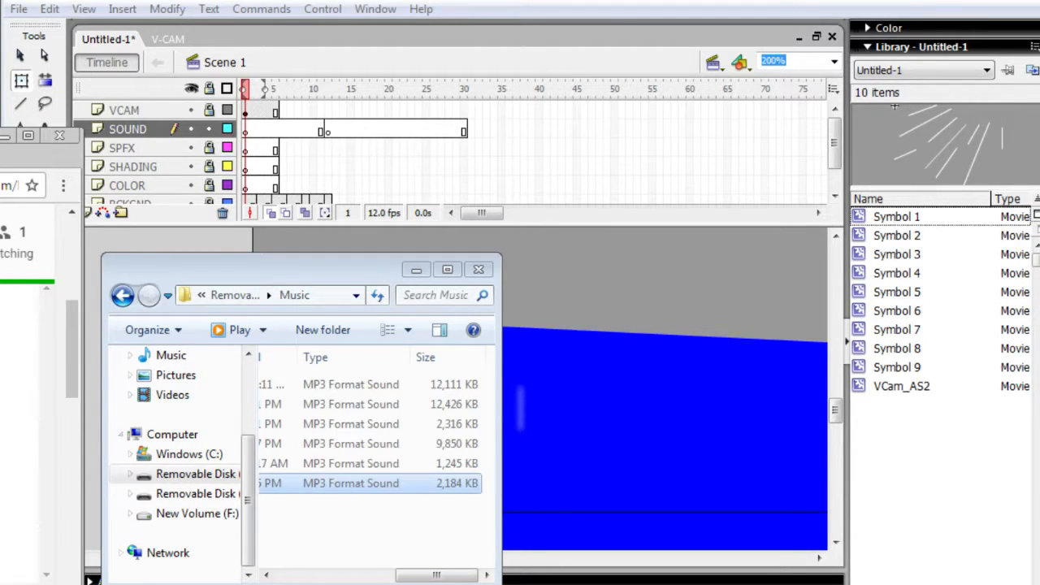
- Change the default program for the selected MP3 file to Windows Media Center in its file properties
{"action": "right_click", "coordinate": [354, 483]}
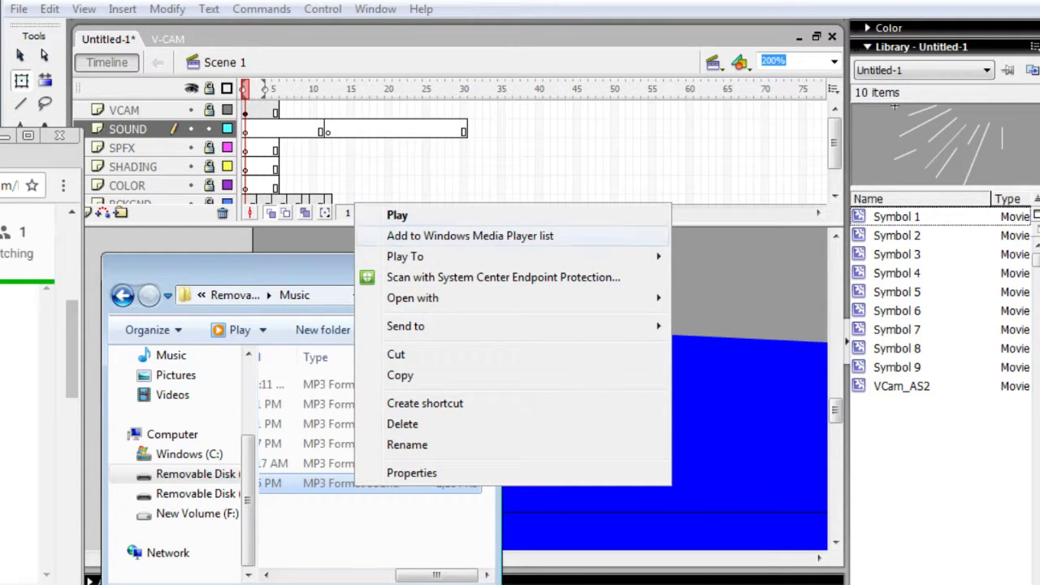
{"action": "mouse_move", "coordinate": [413, 297]}
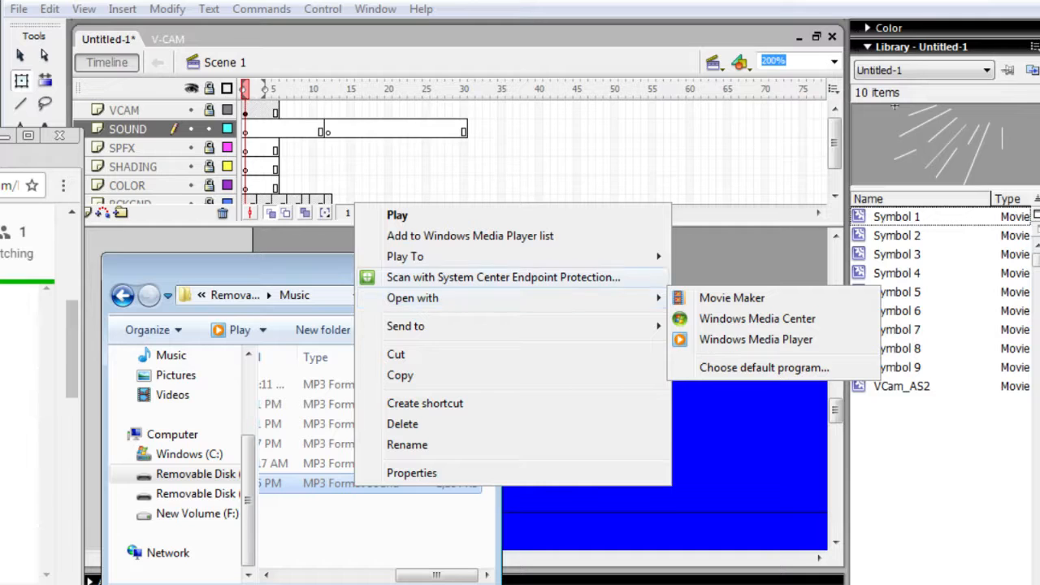
{"action": "mouse_move", "coordinate": [406, 256]}
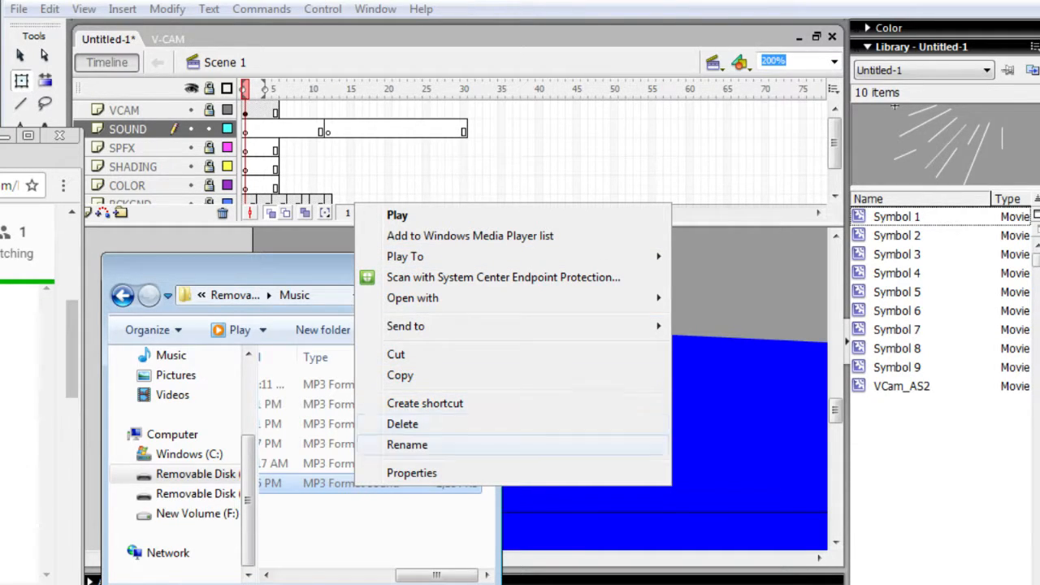
{"action": "left_click", "coordinate": [411, 472]}
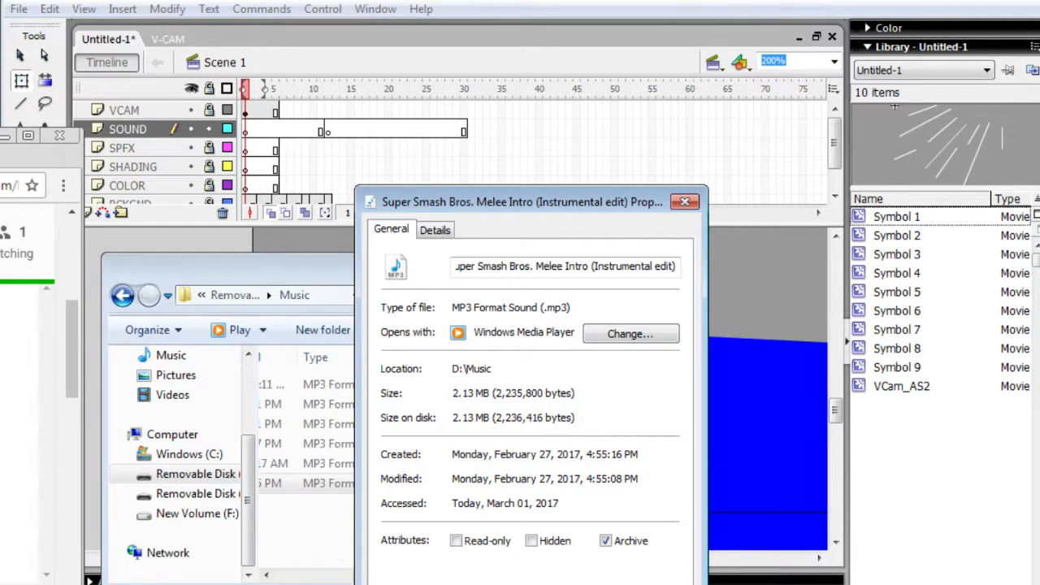
{"action": "left_click", "coordinate": [630, 334]}
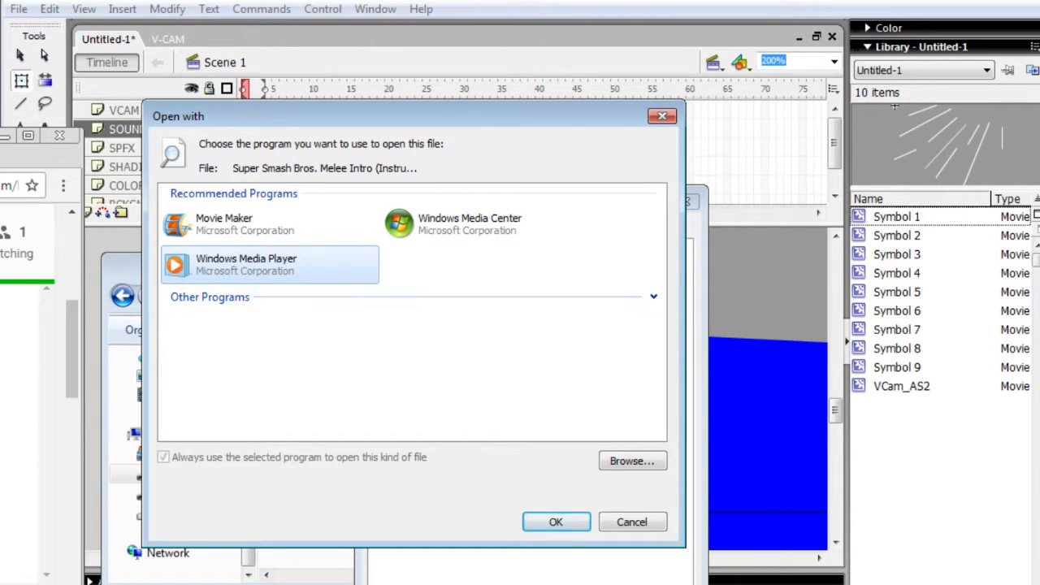
{"action": "left_click", "coordinate": [491, 225]}
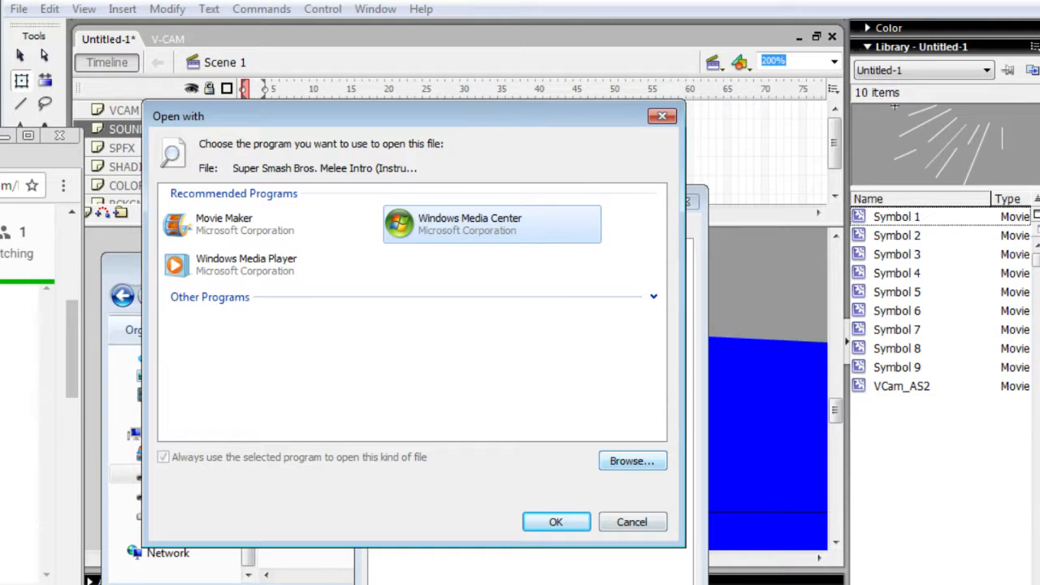
{"action": "left_click", "coordinate": [632, 461]}
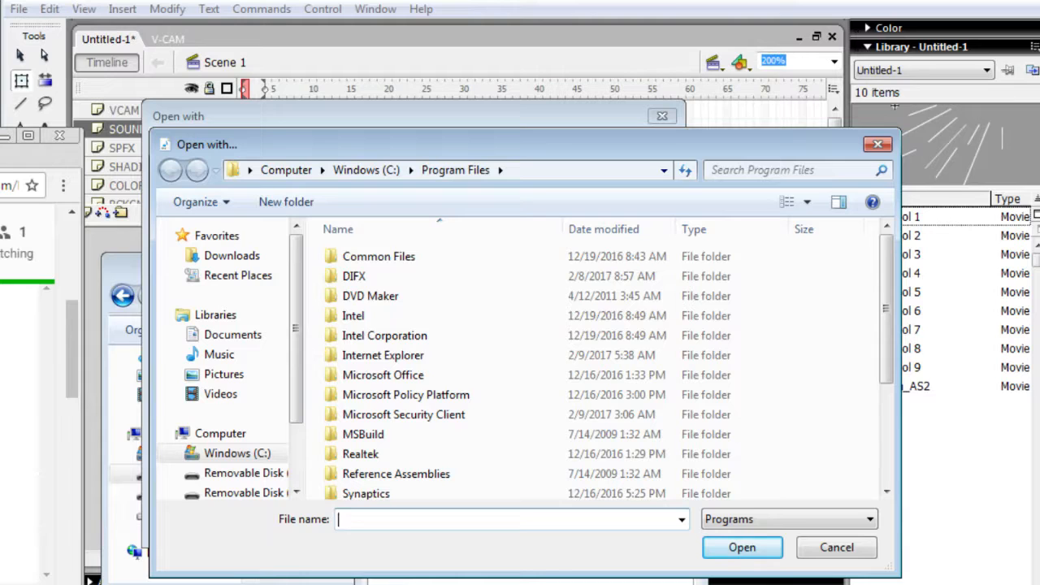
{"action": "left_click", "coordinate": [878, 143]}
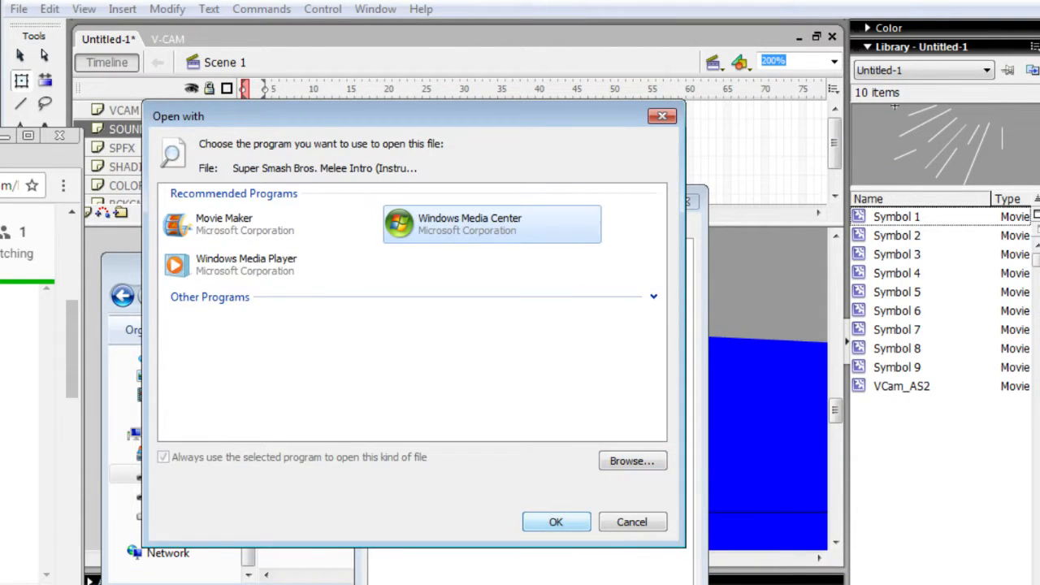
{"action": "key", "text": "Return"}
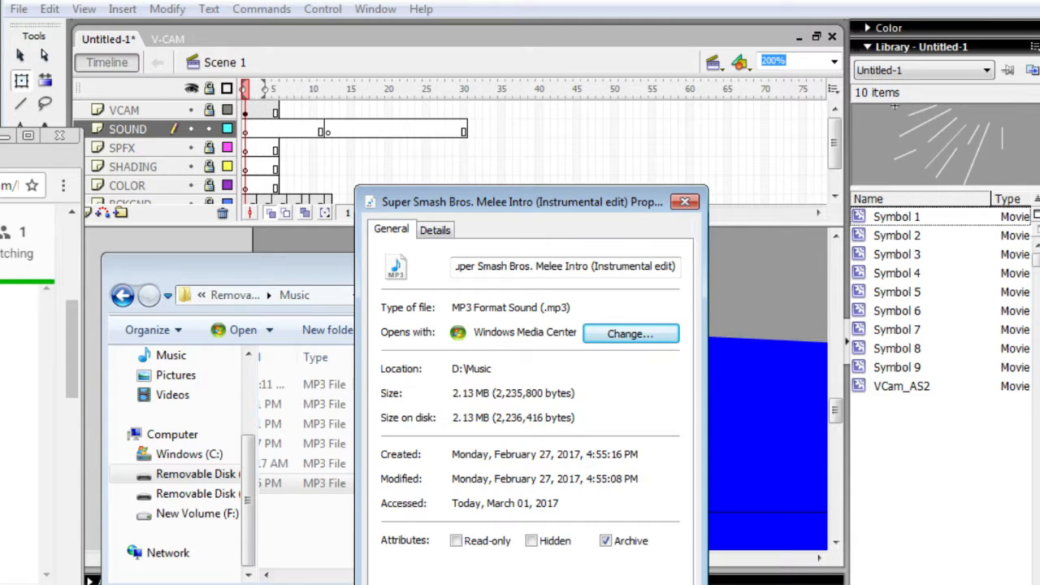
{"action": "key", "text": "Escape"}
- Open the Super Smash Bros. Melee Intro track from the Music folder in Windows Media Center, close that program and deselect the track
{"action": "left_click_drag", "start_coordinate": [436, 575], "coordinate": [409, 575]}
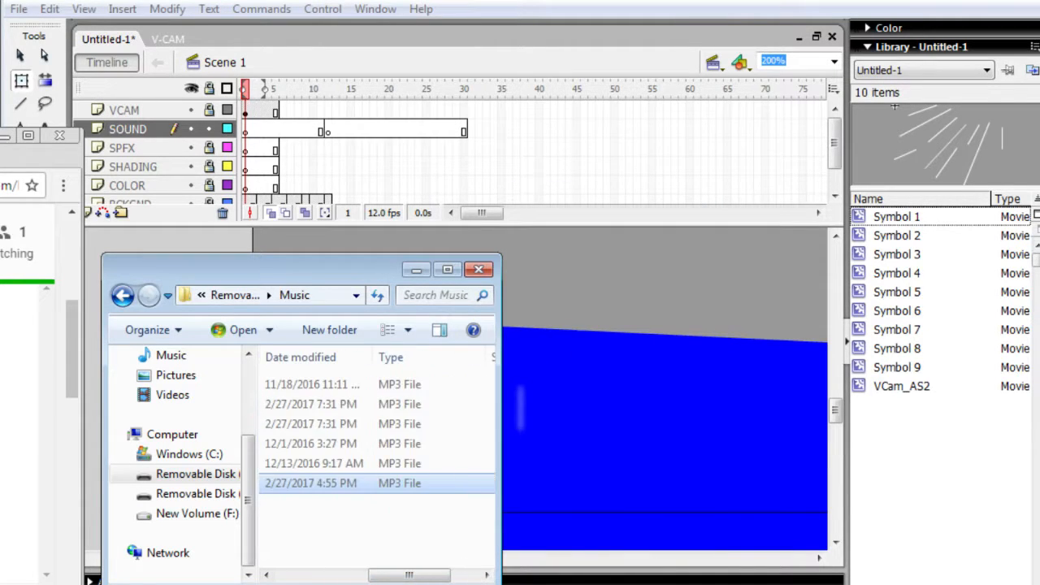
{"action": "scroll", "coordinate": [377, 528], "scroll_direction": "left", "scroll_amount": 3}
{"action": "left_click", "coordinate": [376, 528]}
{"action": "scroll", "coordinate": [376, 528], "scroll_direction": "left", "scroll_amount": 3}
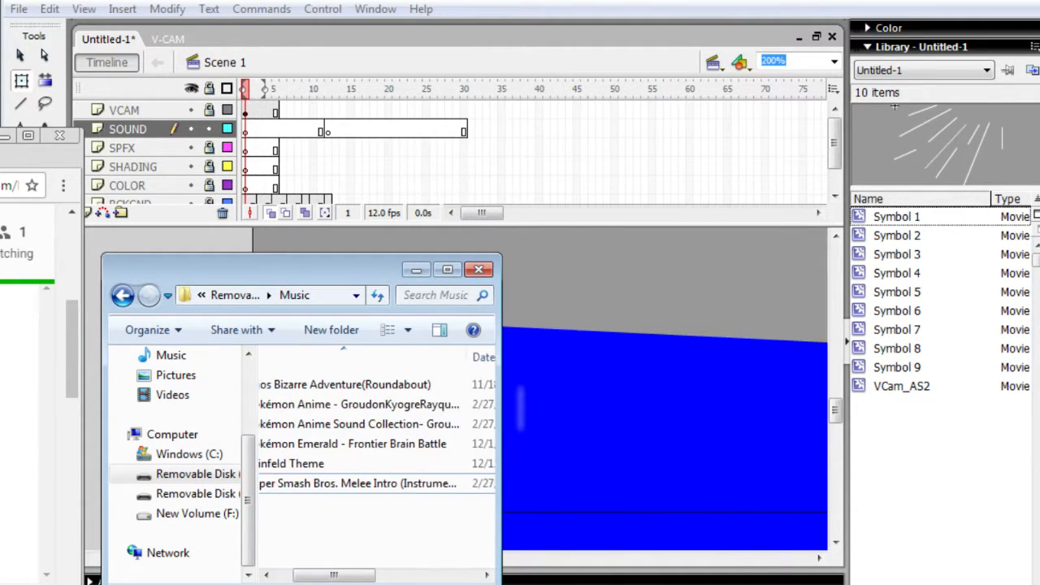
{"action": "scroll", "coordinate": [376, 431], "scroll_direction": "left", "scroll_amount": 2}
{"action": "left_click", "coordinate": [384, 483]}
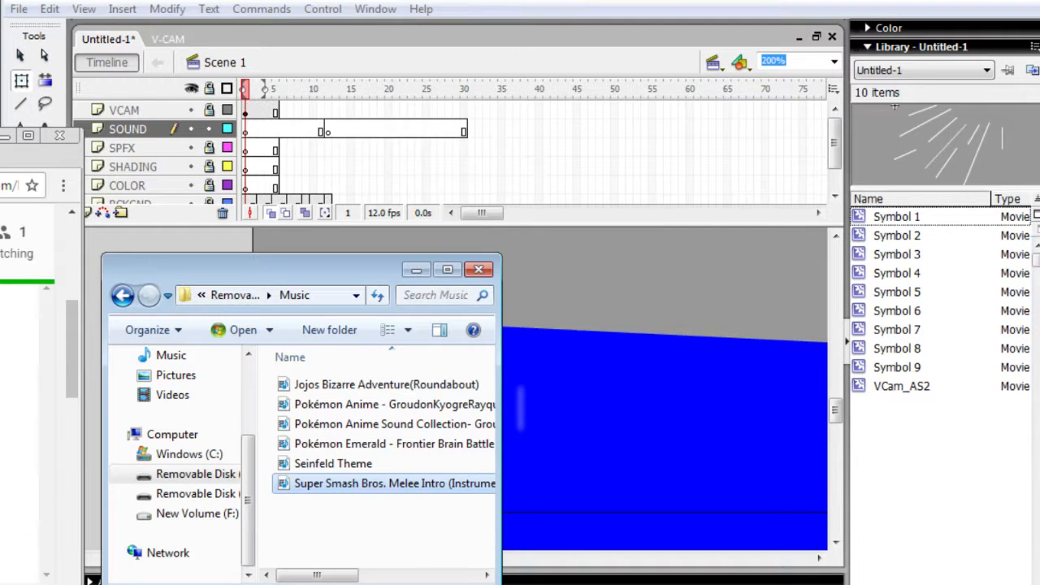
{"action": "key", "text": "F2"}
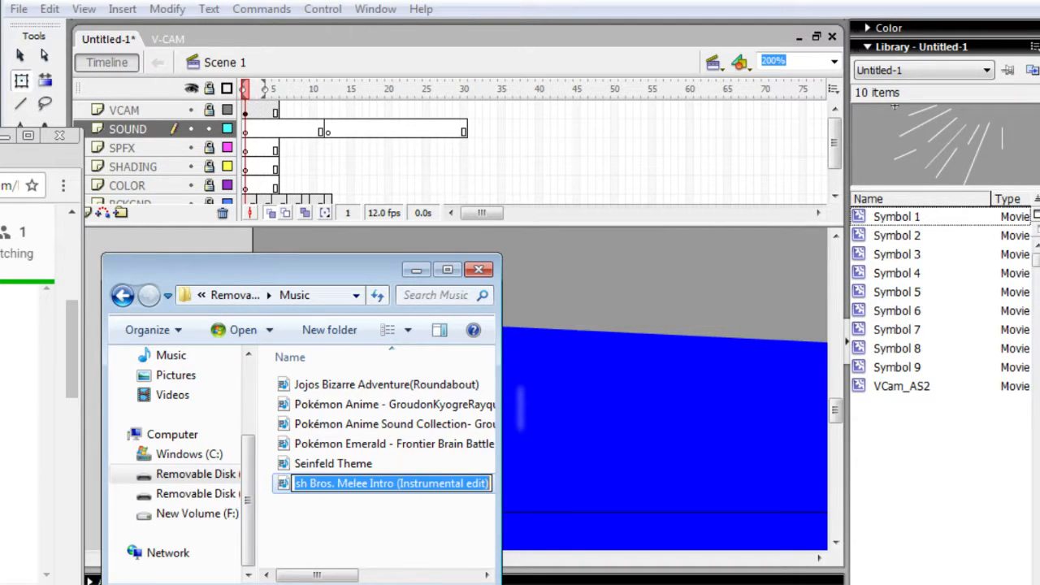
{"action": "key", "text": "Escape"}
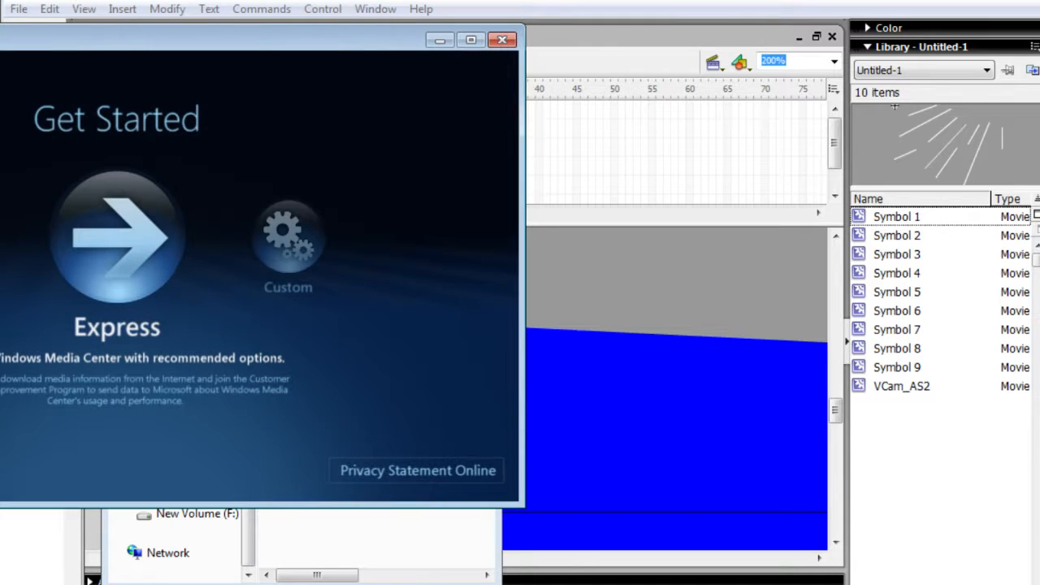
{"action": "left_click", "coordinate": [502, 40]}
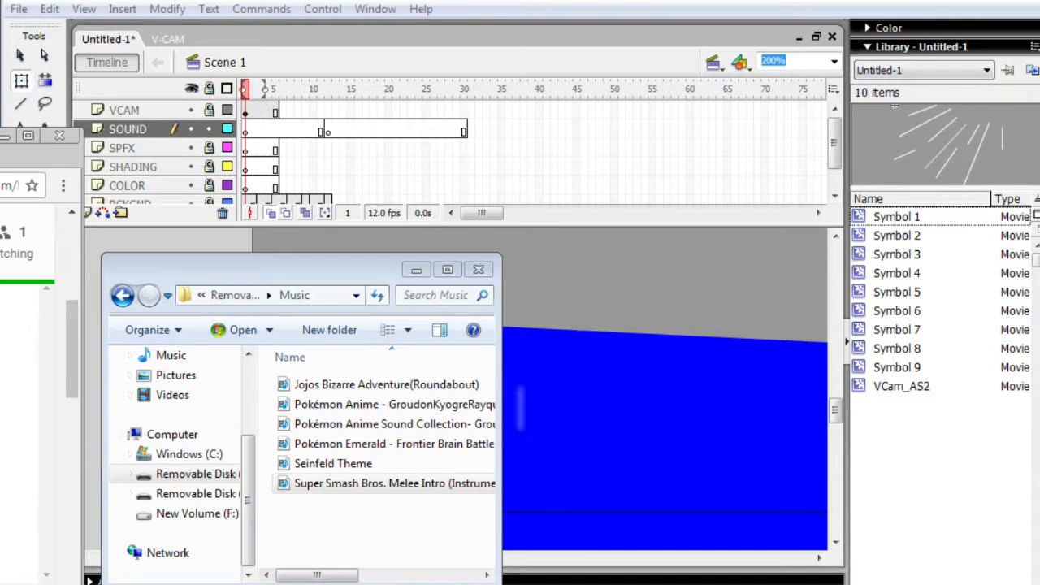
{"action": "left_click", "coordinate": [373, 528]}
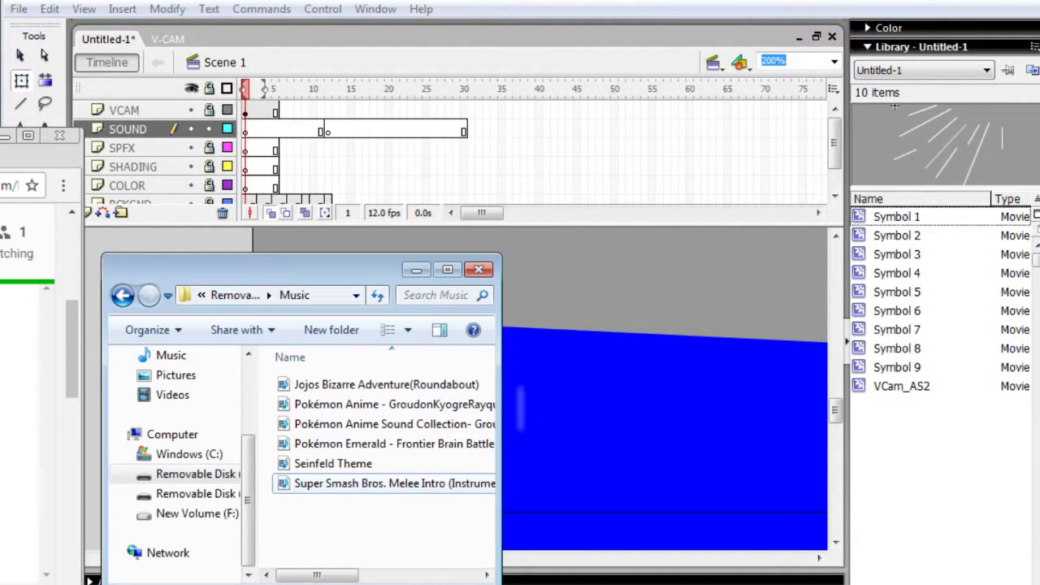
- Change the default program for the Super Smash Bros. Melee Intro MP3 to Windows Media Player in its file properties
{"action": "right_click", "coordinate": [401, 482]}
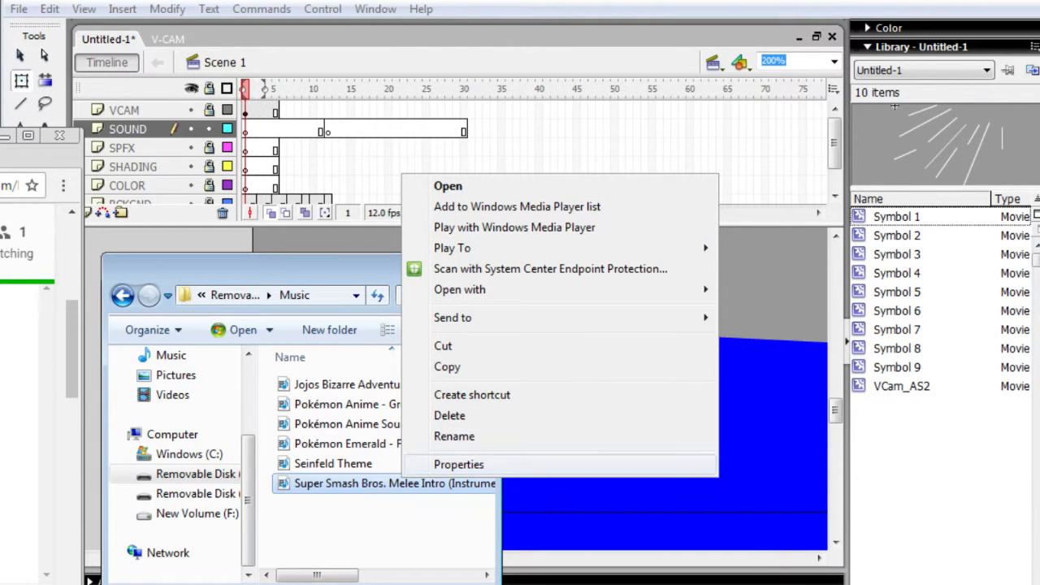
{"action": "left_click", "coordinate": [458, 464]}
{"action": "left_click", "coordinate": [678, 333]}
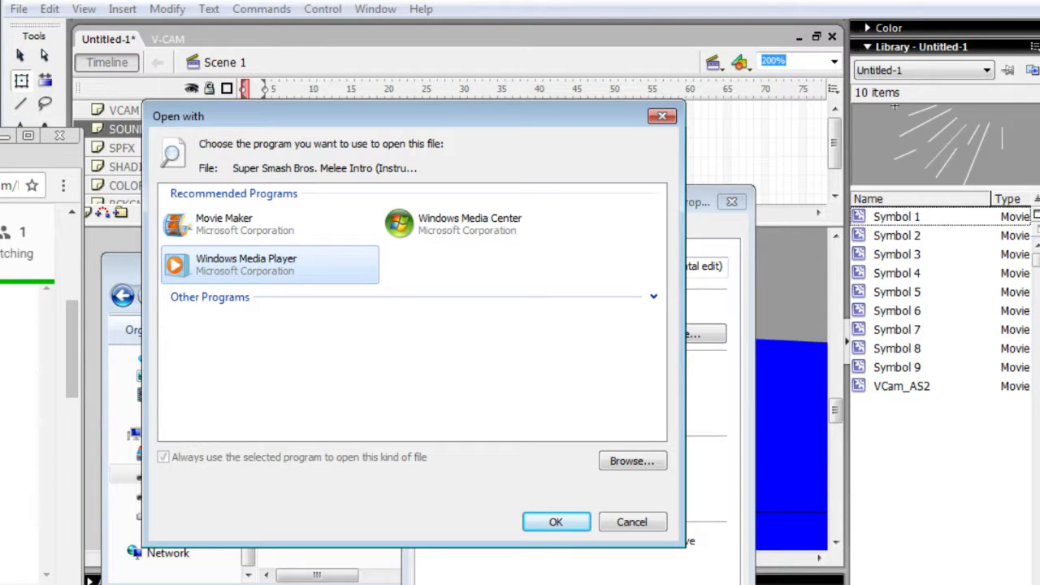
{"action": "left_click", "coordinate": [413, 366]}
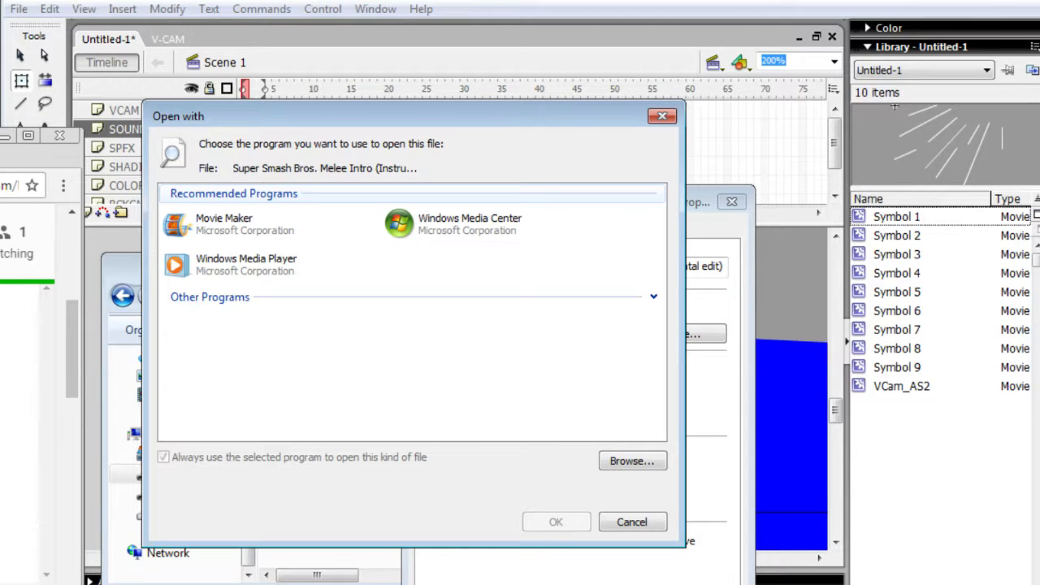
{"action": "left_click", "coordinate": [243, 223]}
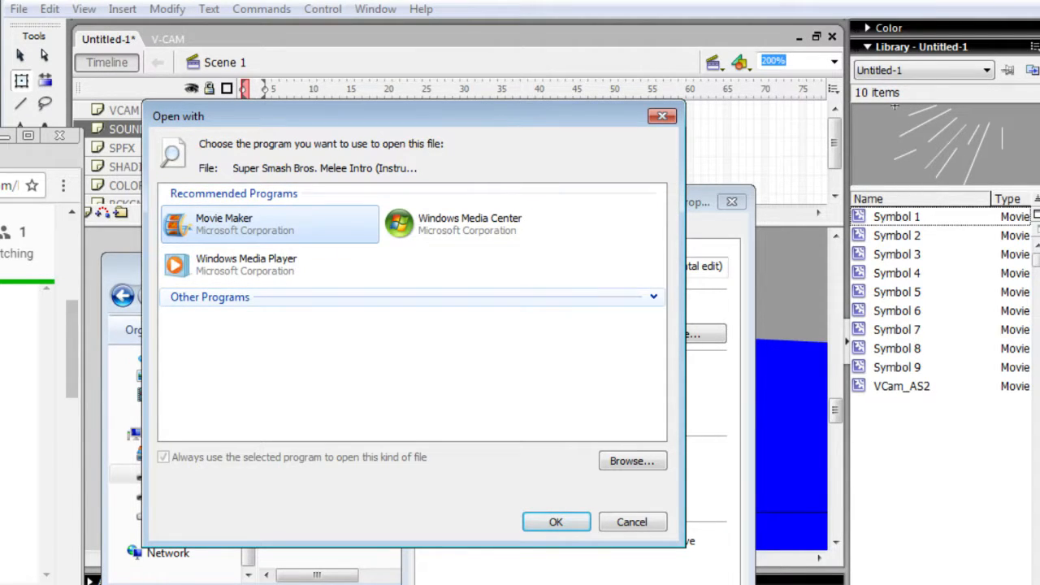
{"action": "left_click", "coordinate": [653, 297]}
{"action": "scroll", "coordinate": [413, 312], "scroll_direction": "down", "scroll_amount": 1}
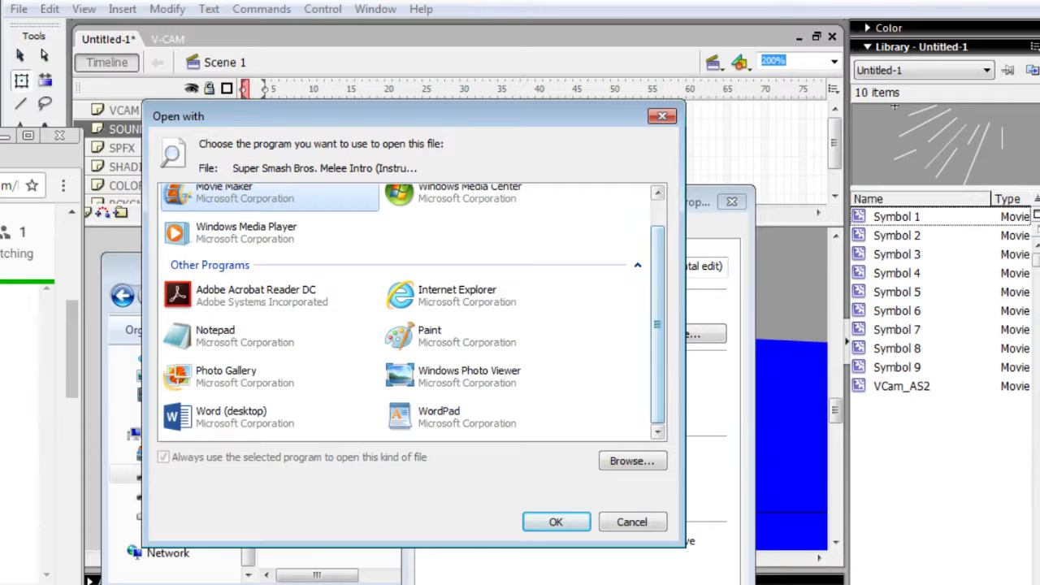
{"action": "left_click", "coordinate": [624, 349]}
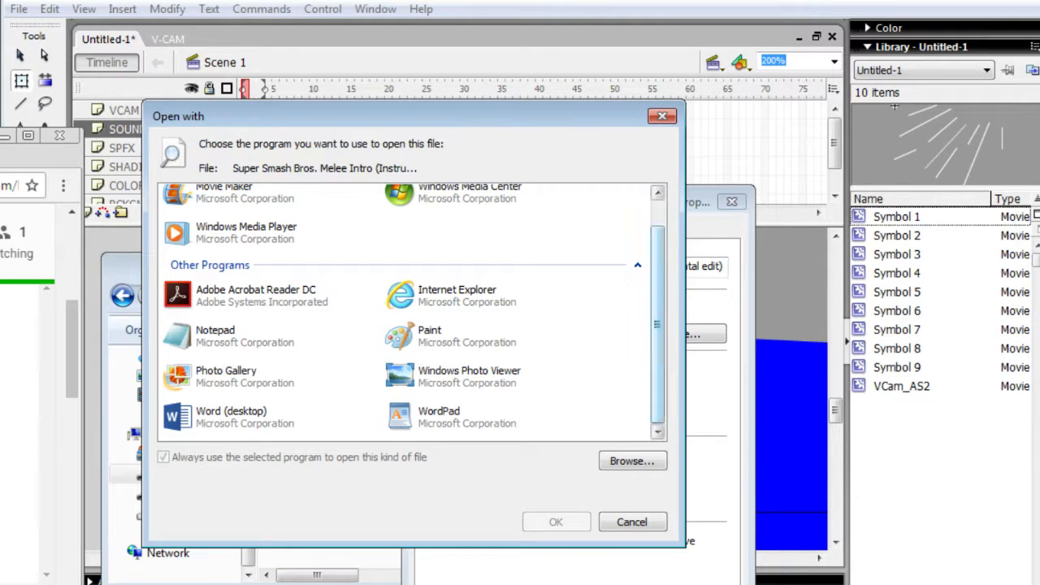
{"action": "scroll", "coordinate": [414, 312], "scroll_direction": "up", "scroll_amount": 1}
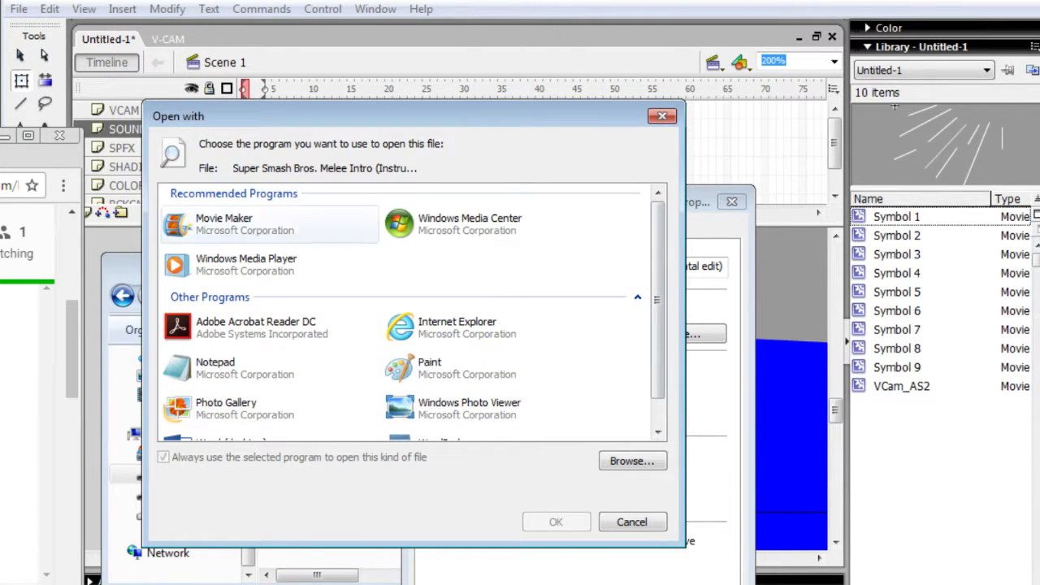
{"action": "left_click", "coordinate": [270, 265]}
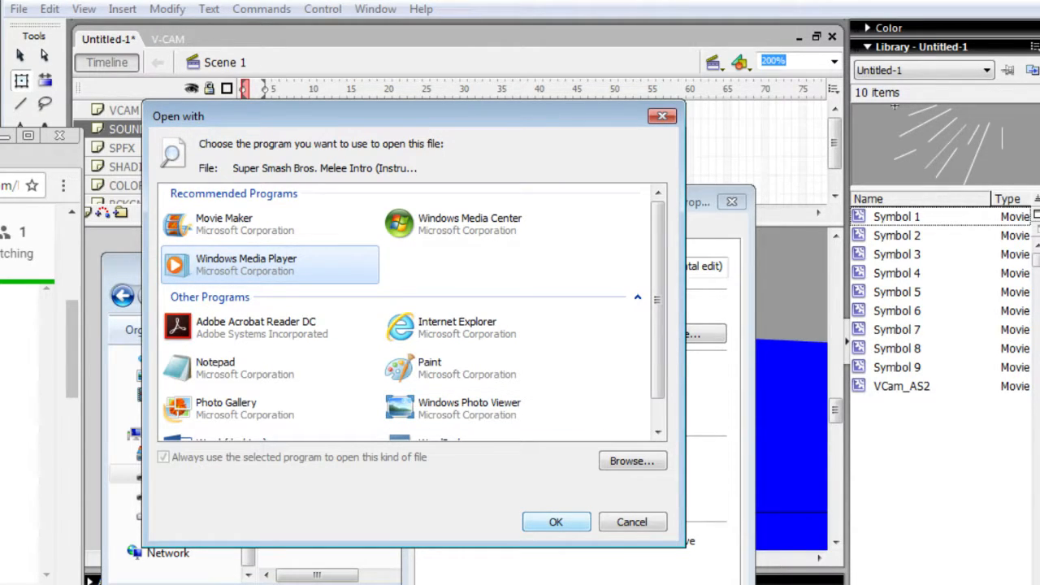
{"action": "left_click", "coordinate": [556, 522]}
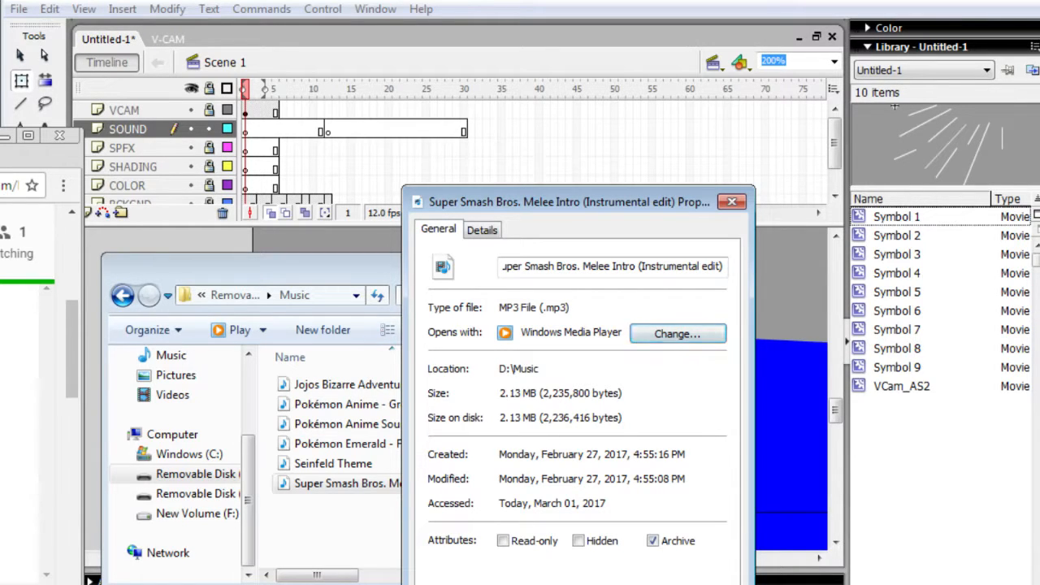
- Check the Details and General information in the MP3's file properties and close the properties
{"action": "left_click", "coordinate": [481, 231]}
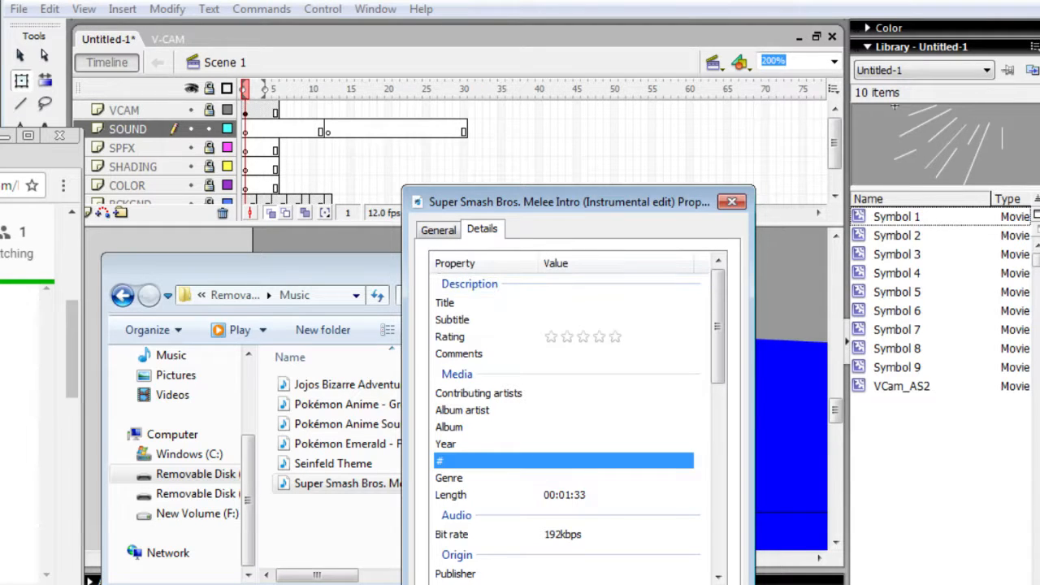
{"action": "left_click", "coordinate": [439, 230]}
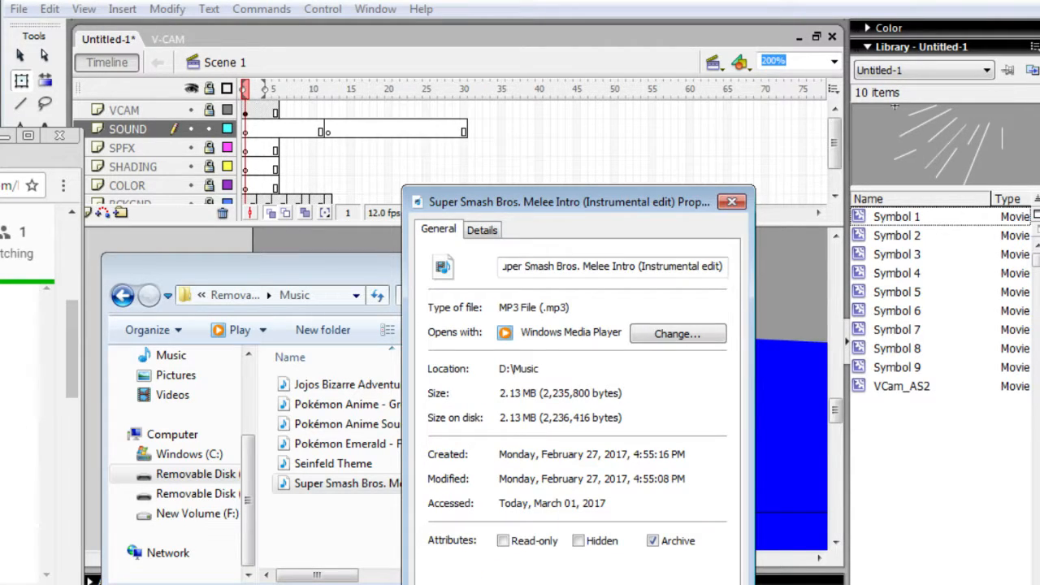
{"action": "left_click", "coordinate": [732, 202]}
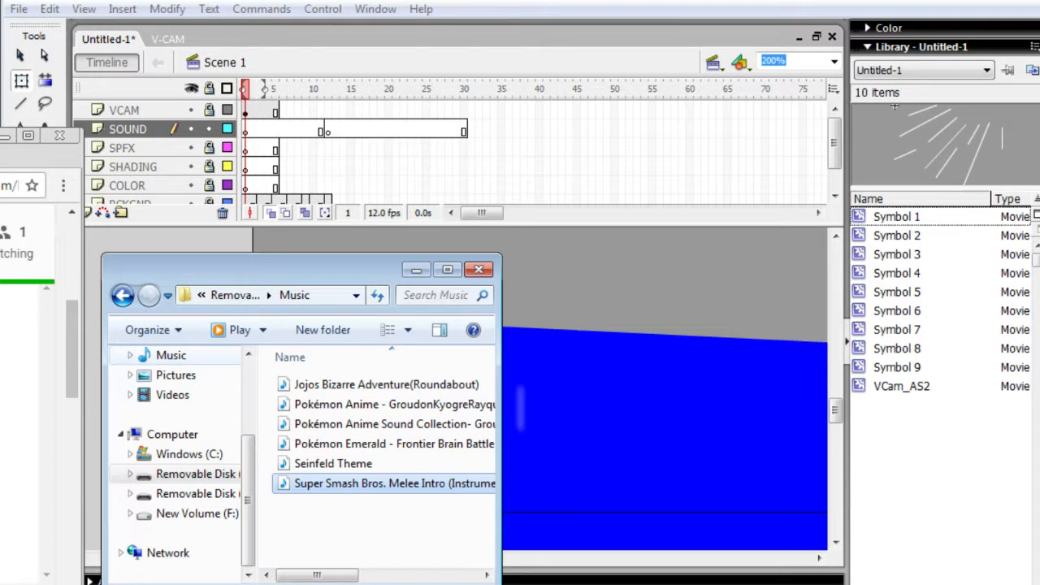
- Reopen the Music folder on the removable disk and try to bring the Super Smash Bros. Melee Intro track onto the stage
{"action": "left_click", "coordinate": [171, 355]}
{"action": "double_click", "coordinate": [325, 436]}
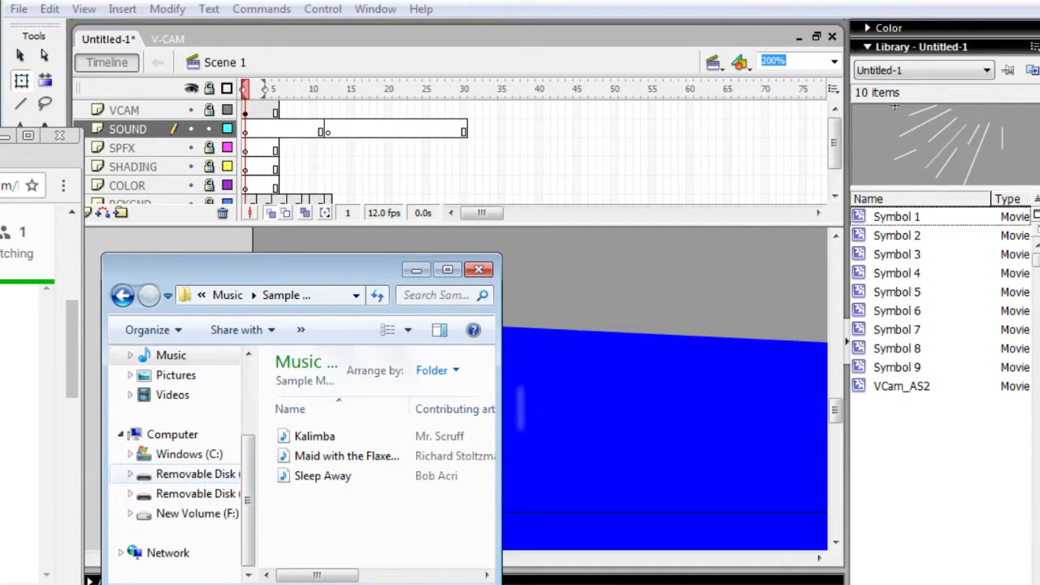
{"action": "left_click", "coordinate": [195, 474]}
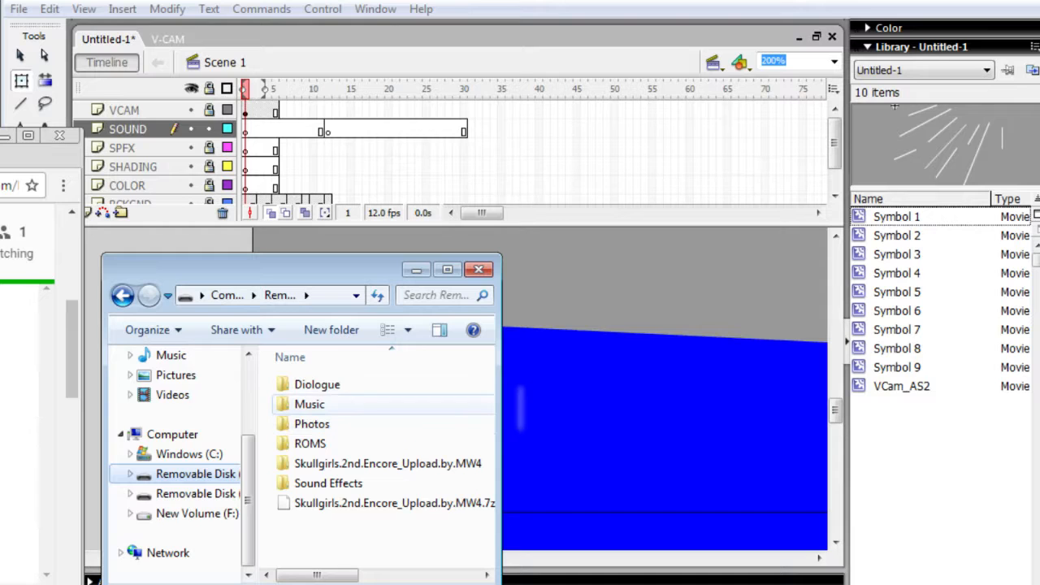
{"action": "double_click", "coordinate": [310, 404]}
{"action": "left_click", "coordinate": [394, 483]}
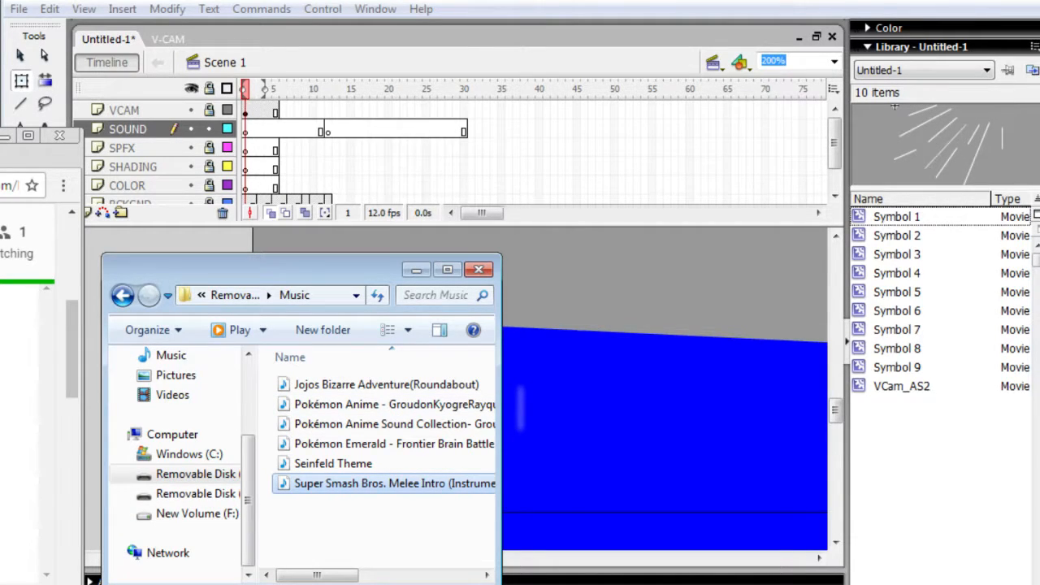
{"action": "left_click_drag", "start_coordinate": [394, 483], "coordinate": [595, 280]}
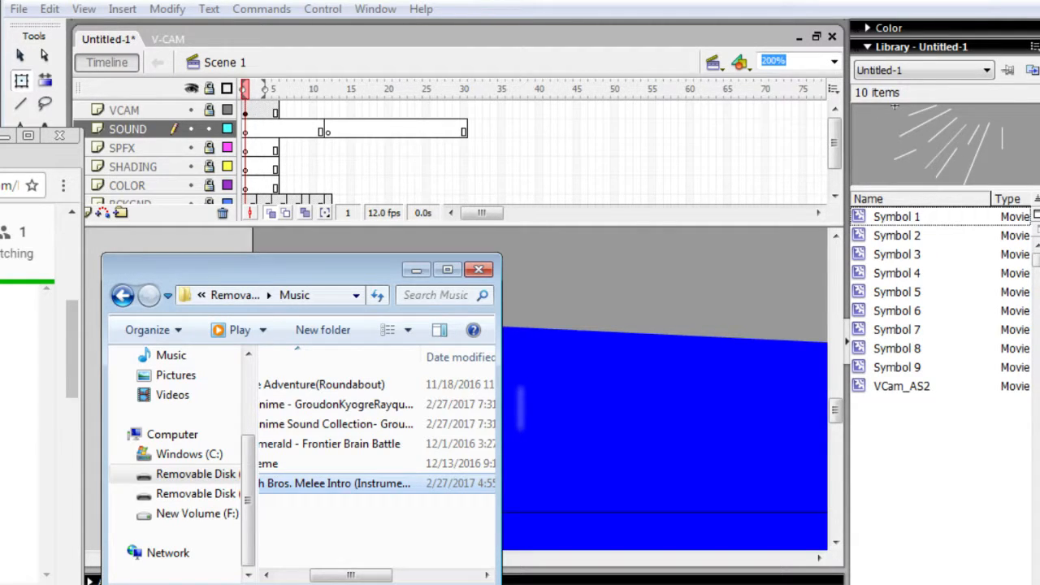
- Switch to the browser, open a YouTube video about VLC media player and look through its page
{"action": "key", "text": "super"}
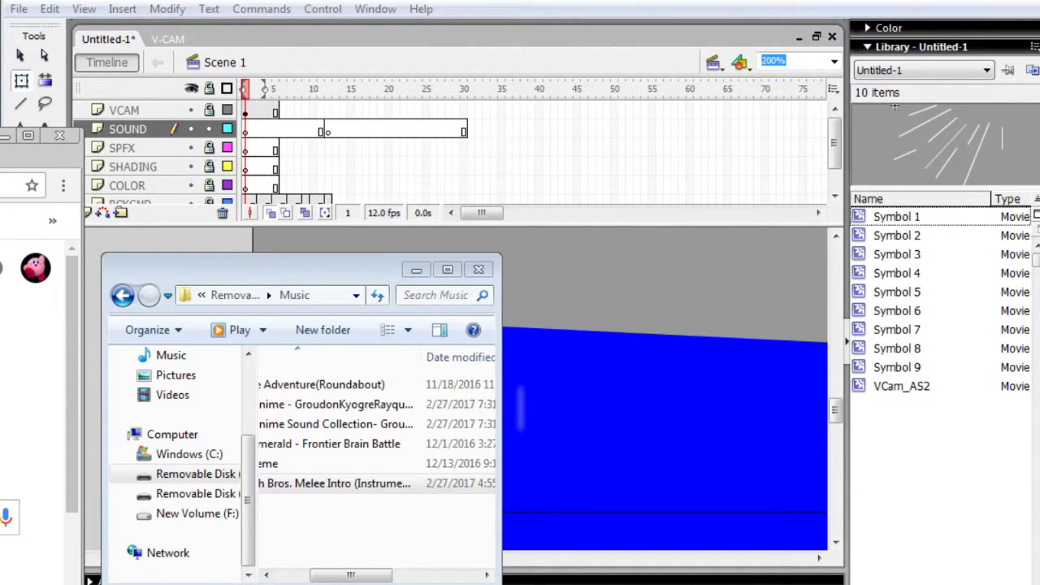
{"action": "type", "text": "y"}
{"action": "key", "text": "Return"}
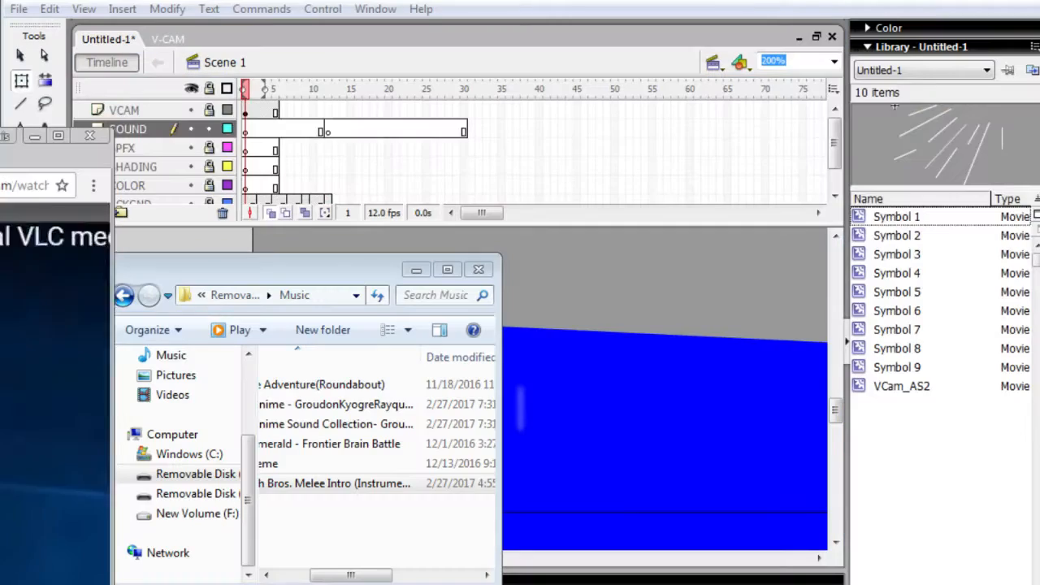
{"action": "scroll", "coordinate": [40, 365], "scroll_direction": "down", "scroll_amount": 3}
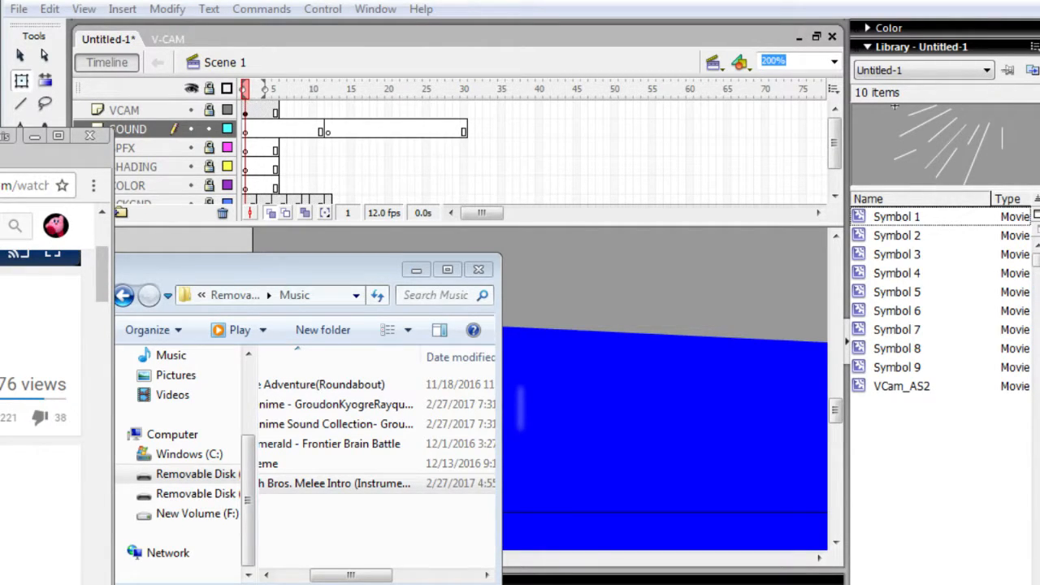
{"action": "scroll", "coordinate": [40, 366], "scroll_direction": "down", "scroll_amount": 1}
{"action": "scroll", "coordinate": [41, 365], "scroll_direction": "up", "scroll_amount": 2}
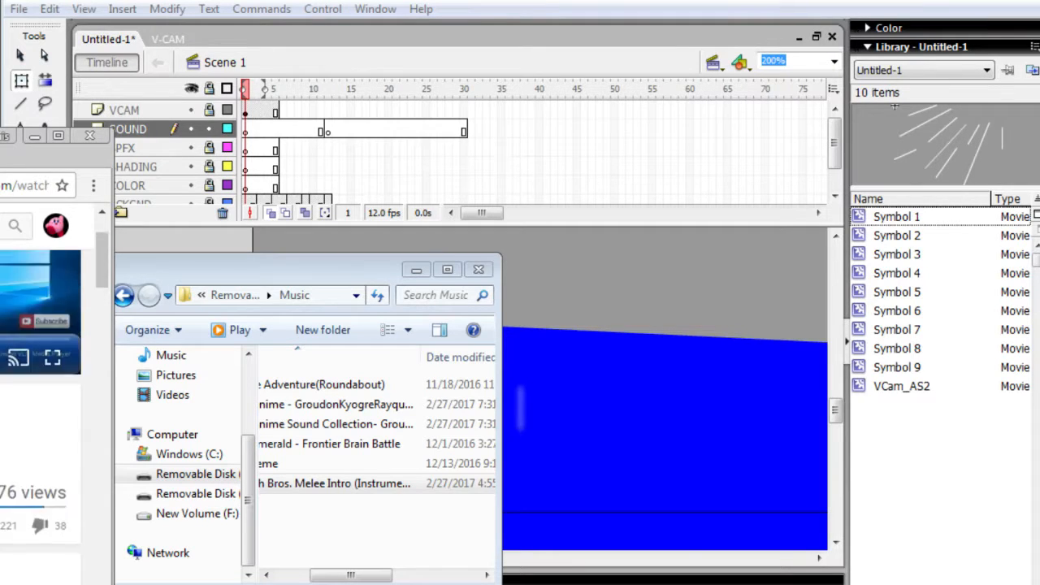
{"action": "scroll", "coordinate": [41, 366], "scroll_direction": "up", "scroll_amount": 1}
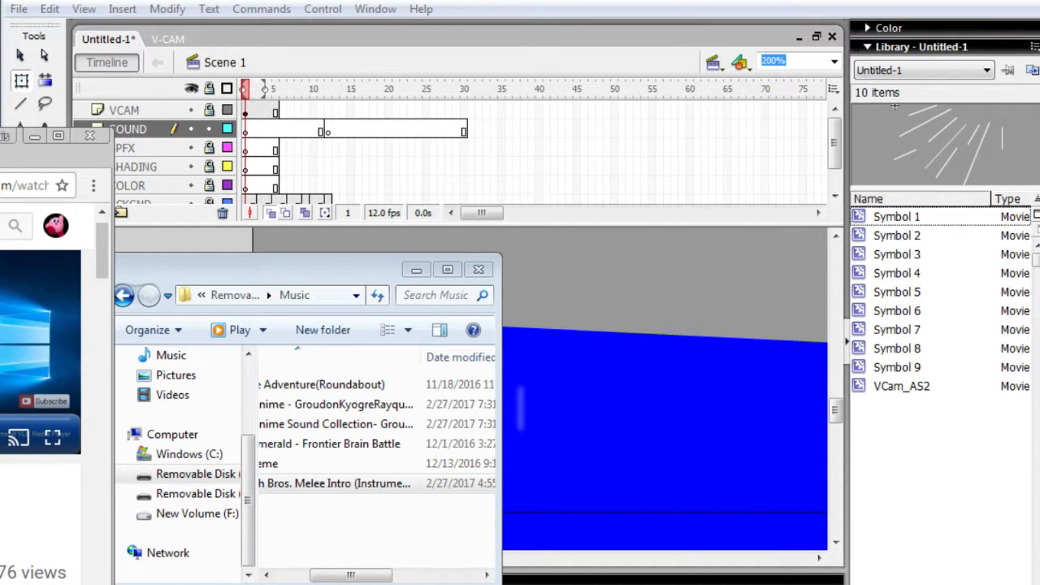
- Return to the YouTube results, open another VLC download video and follow the link in its description
{"action": "key", "text": "alt+Left"}
{"action": "scroll", "coordinate": [40, 455], "scroll_direction": "down", "scroll_amount": 1}
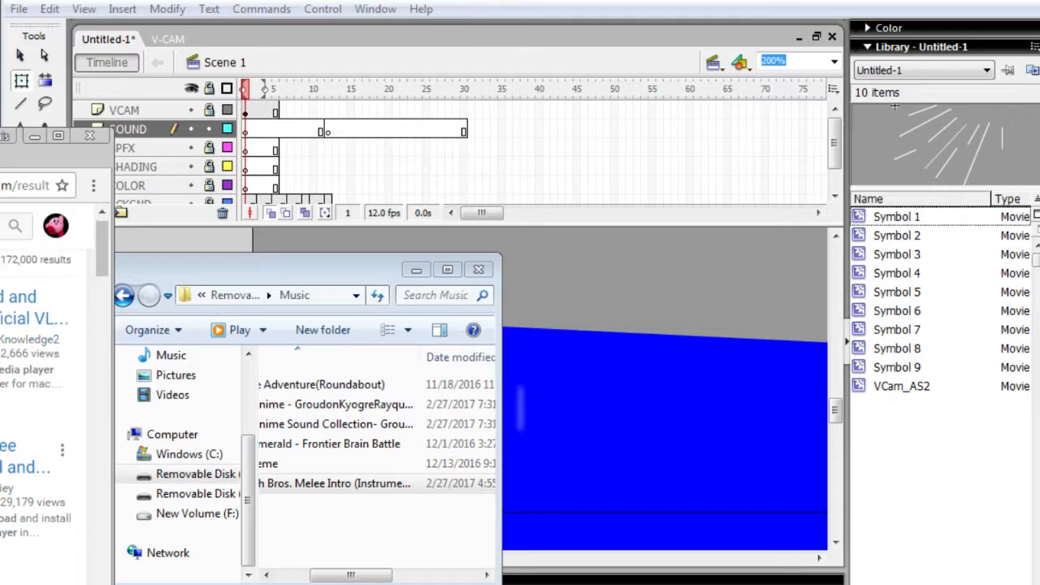
{"action": "left_click", "coordinate": [24, 410]}
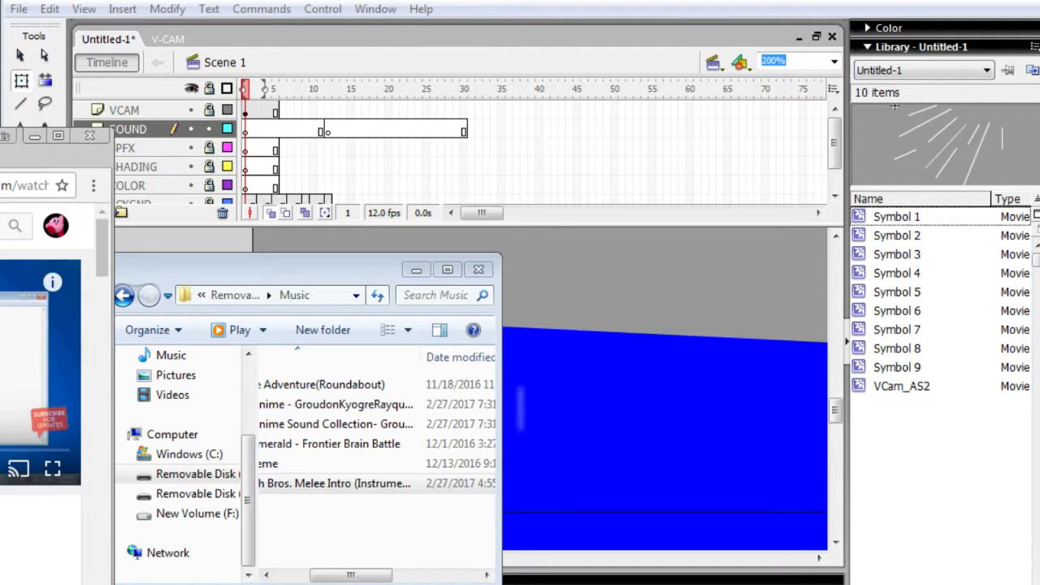
{"action": "scroll", "coordinate": [41, 366], "scroll_direction": "down", "scroll_amount": 3}
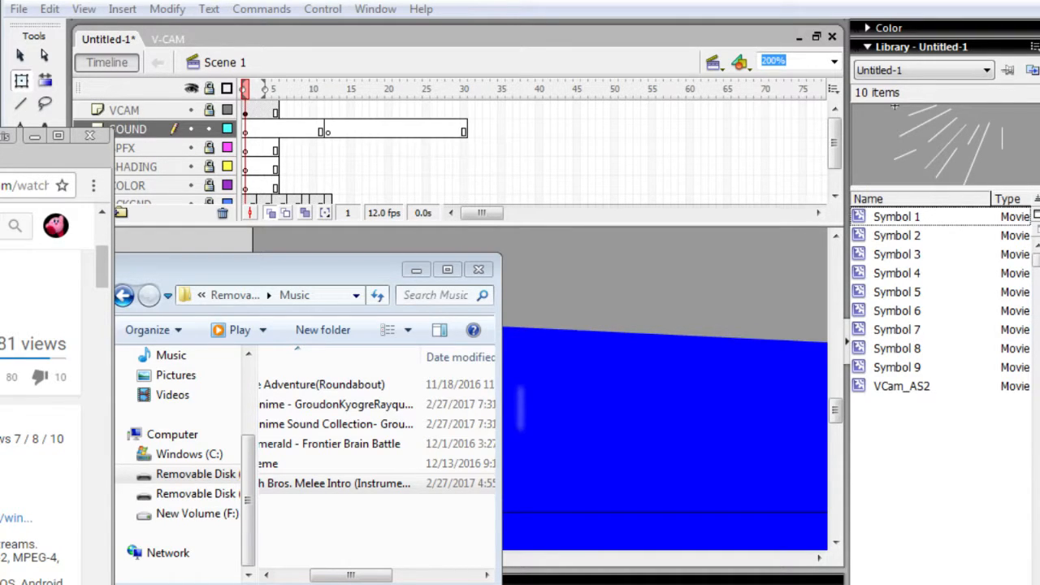
{"action": "left_click", "coordinate": [16, 518]}
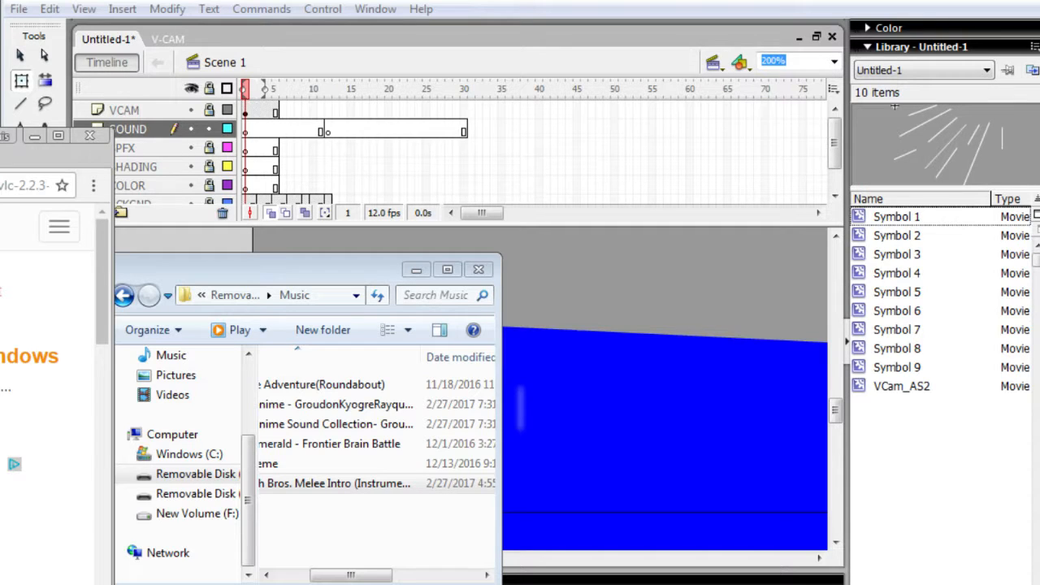
- Examine the VLC 2.2.3 page for Windows and its list of download links
{"action": "scroll", "coordinate": [47, 394], "scroll_direction": "down", "scroll_amount": 5}
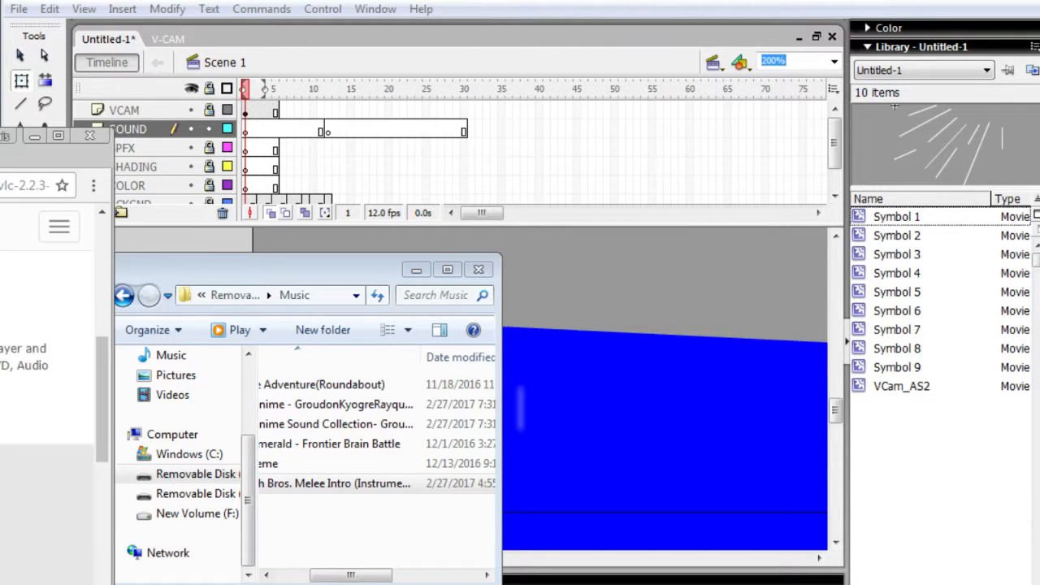
{"action": "scroll", "coordinate": [47, 394], "scroll_direction": "up", "scroll_amount": 2}
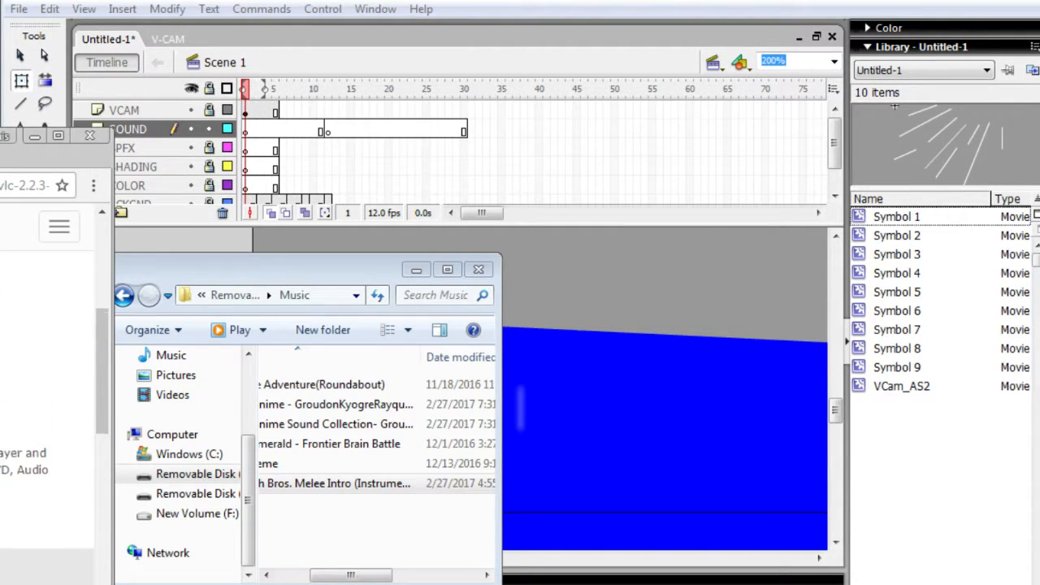
{"action": "scroll", "coordinate": [47, 394], "scroll_direction": "up", "scroll_amount": 2}
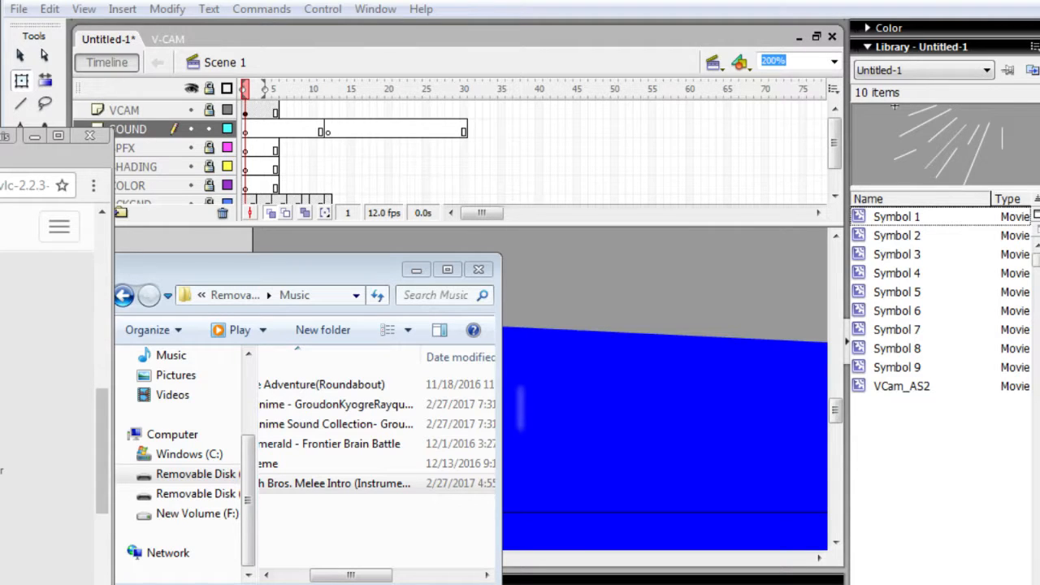
{"action": "scroll", "coordinate": [47, 394], "scroll_direction": "up", "scroll_amount": 2}
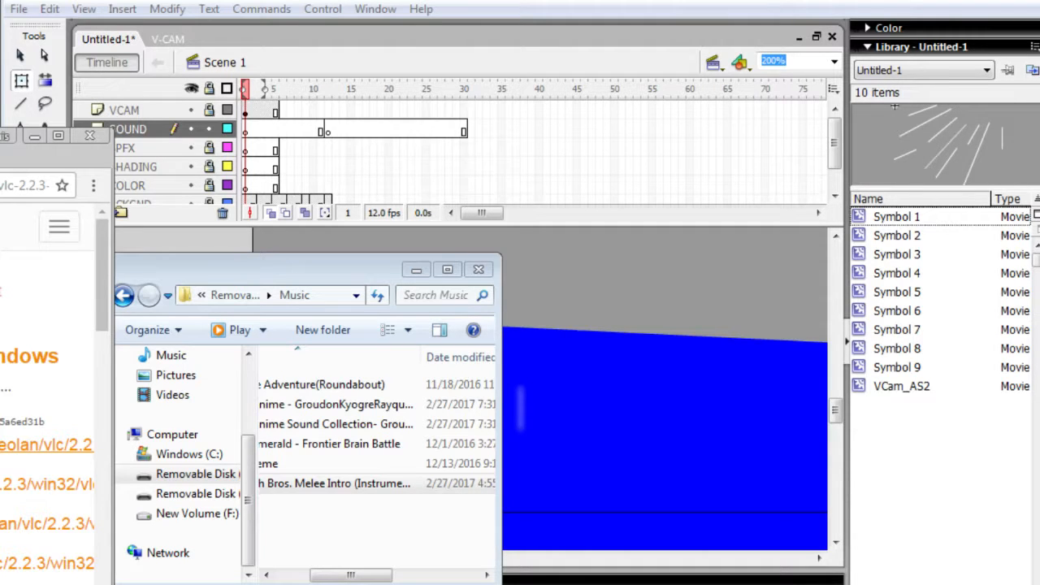
{"action": "scroll", "coordinate": [47, 390], "scroll_direction": "down", "scroll_amount": 2}
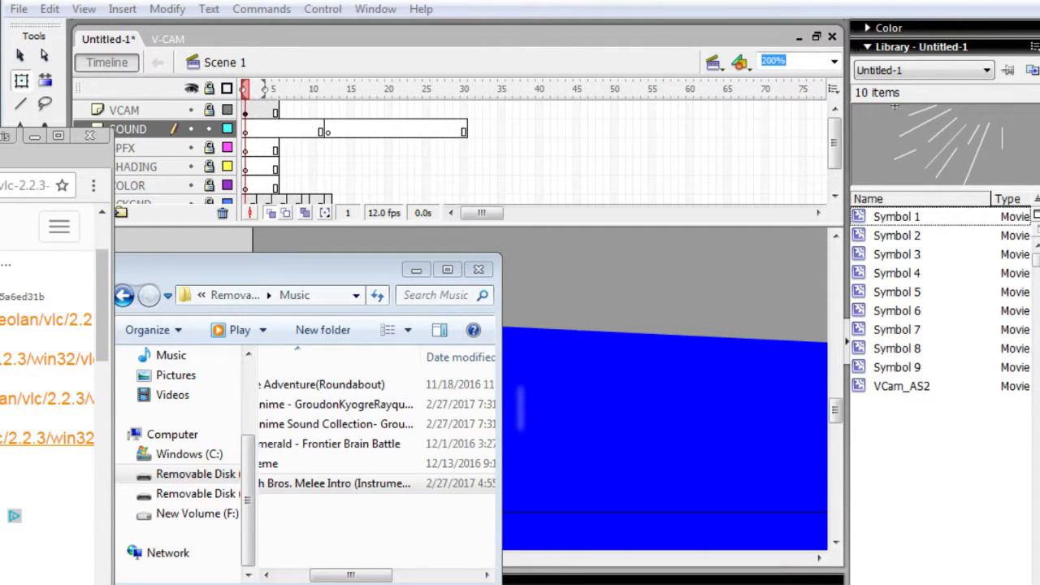
{"action": "scroll", "coordinate": [47, 390], "scroll_direction": "up", "scroll_amount": 1}
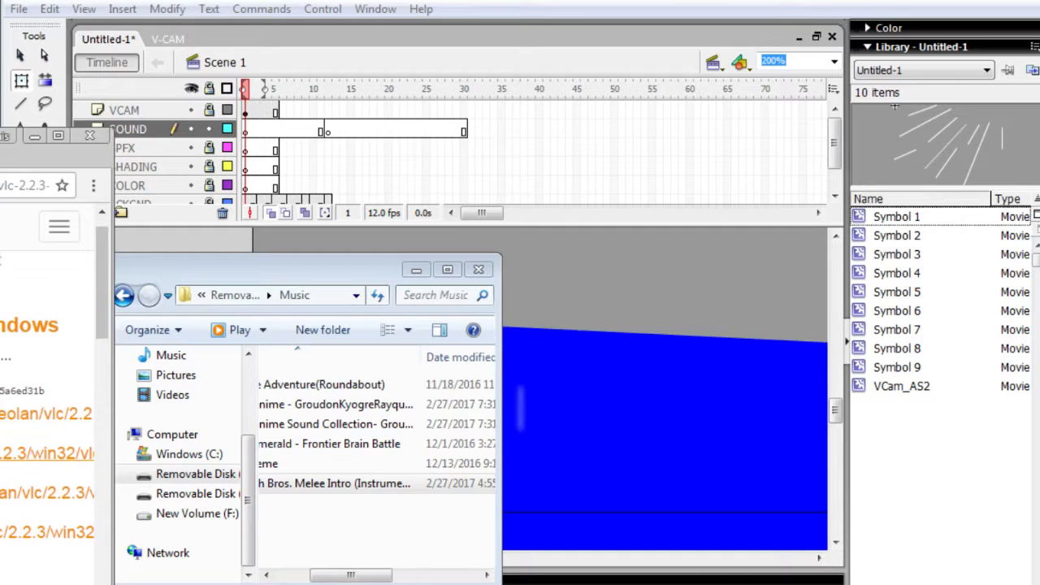
{"action": "scroll", "coordinate": [48, 455], "scroll_direction": "up", "scroll_amount": 1}
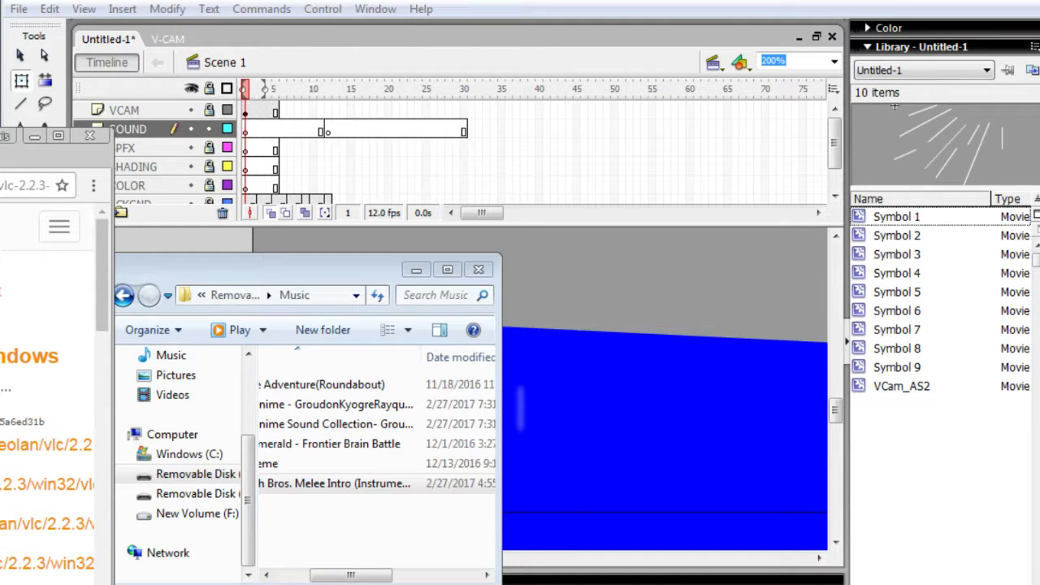
- Return to the YouTube results, open another free VLC player download video and dismiss the browser update prompt
{"action": "key", "text": "ctrl+shift+Tab"}
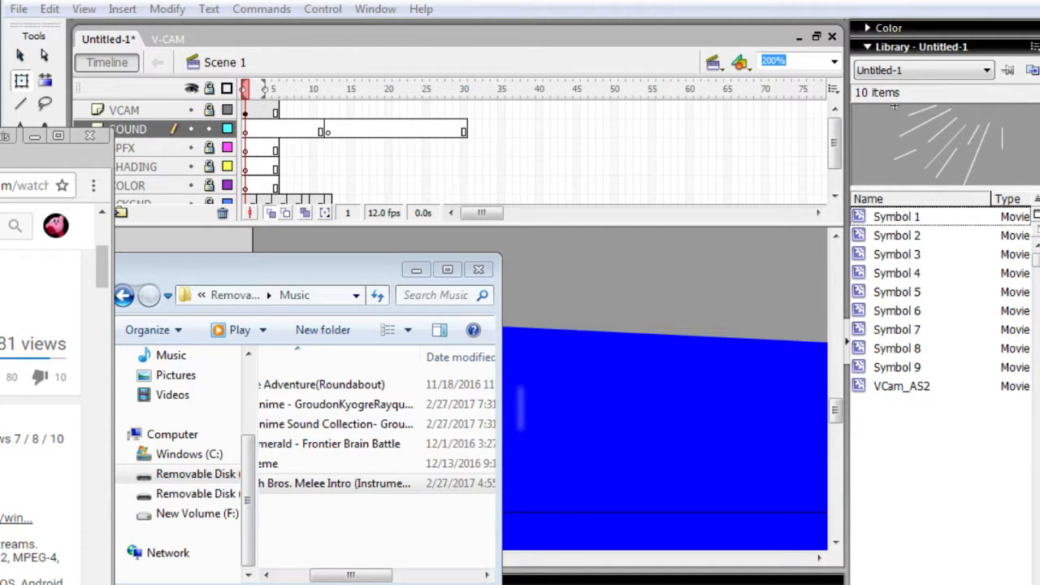
{"action": "key", "text": "alt+Left"}
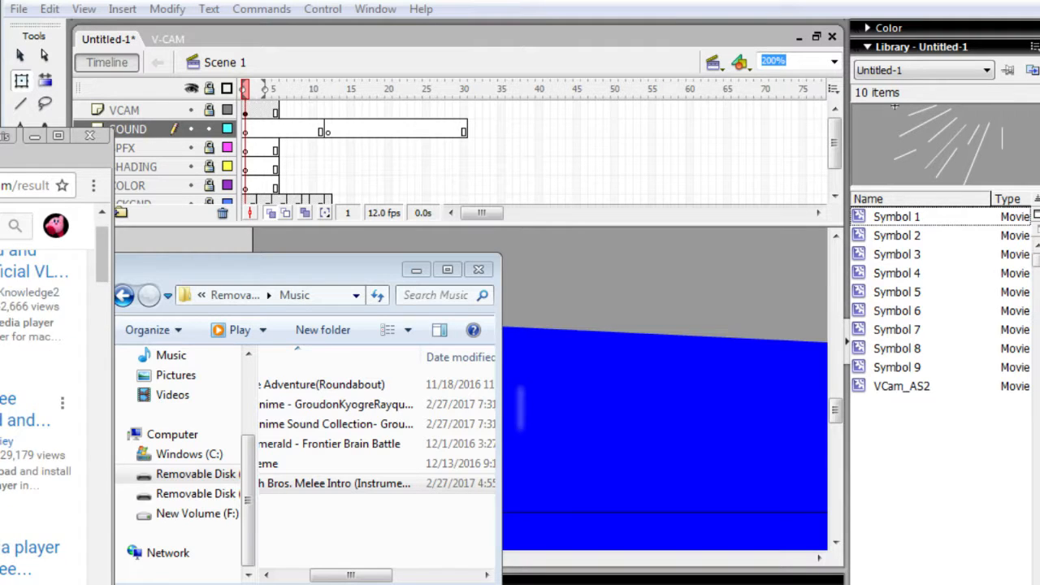
{"action": "scroll", "coordinate": [44, 406], "scroll_direction": "down", "scroll_amount": 1}
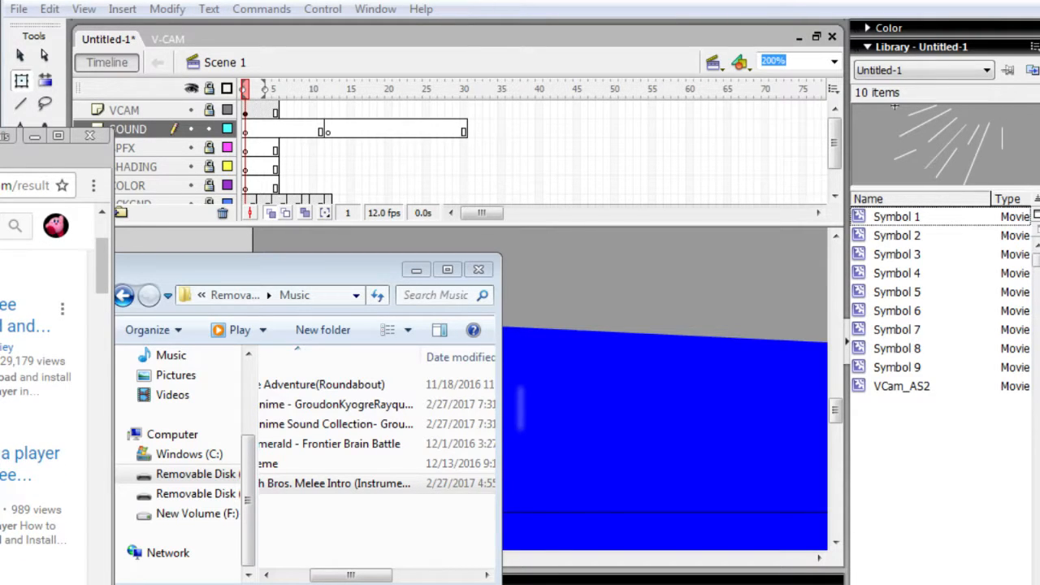
{"action": "left_click", "coordinate": [29, 455]}
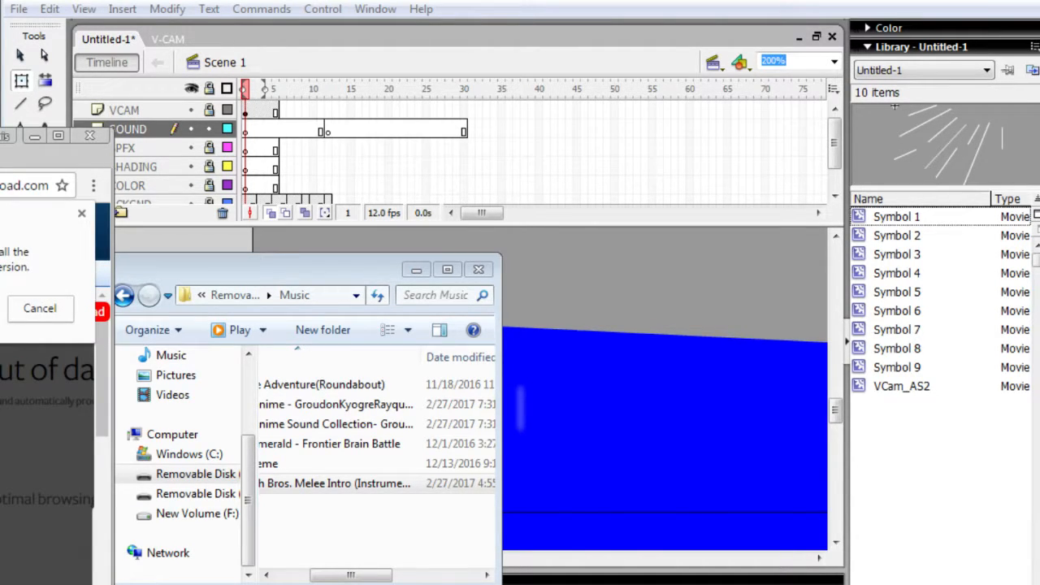
{"action": "left_click", "coordinate": [39, 309]}
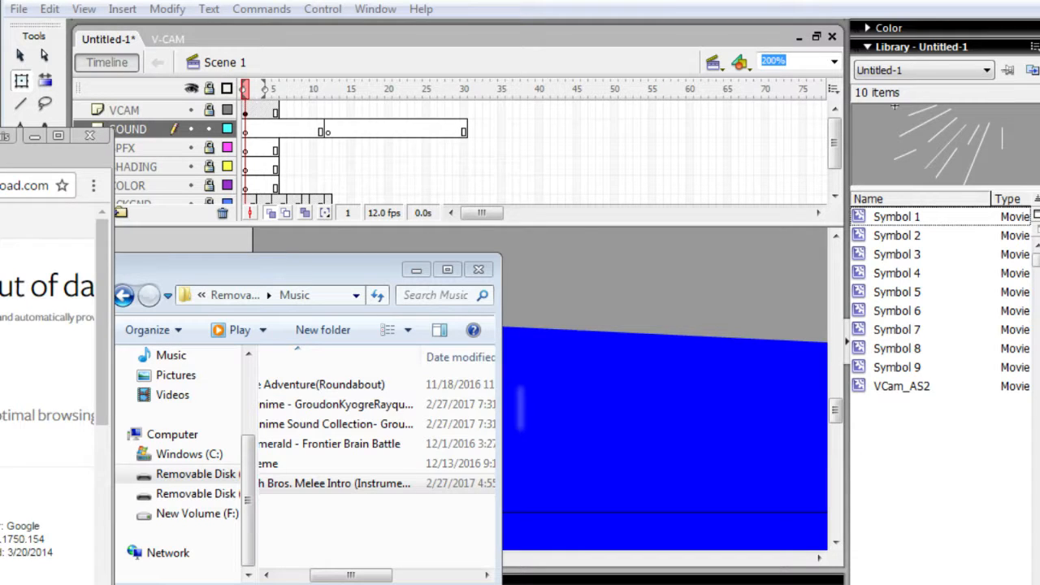
- Save the VLC installer from its download page to Removable Disk (D:)
{"action": "right_click", "coordinate": [0, 502]}
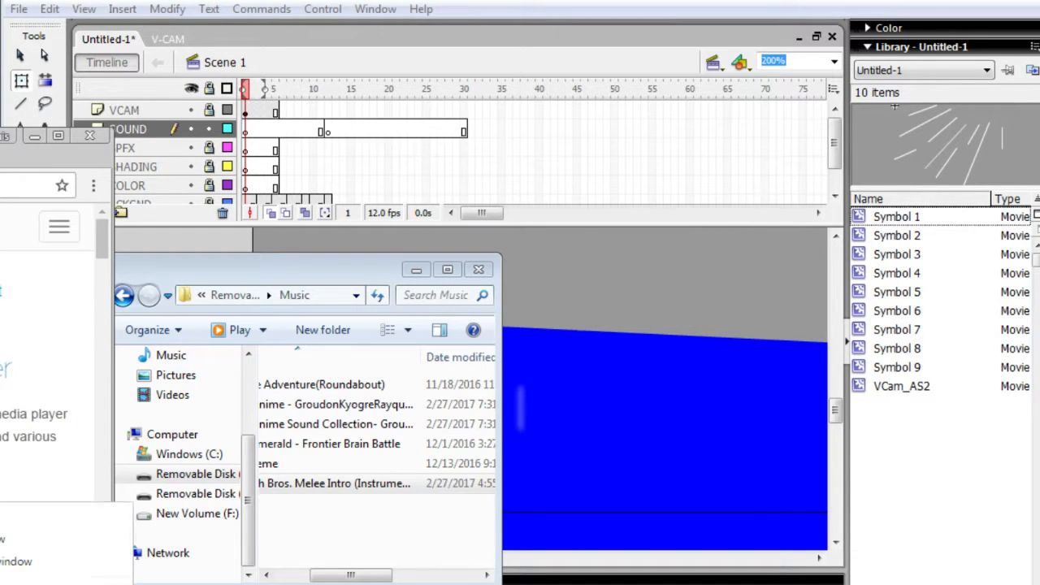
{"action": "left_click", "coordinate": [16, 583]}
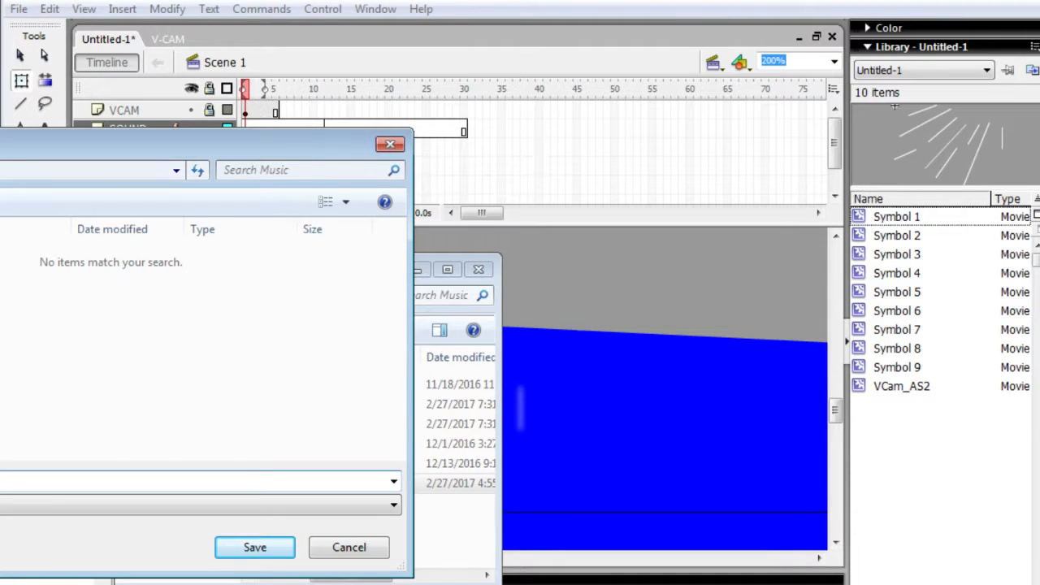
{"action": "left_click", "coordinate": [0, 406]}
{"action": "left_click", "coordinate": [0, 425]}
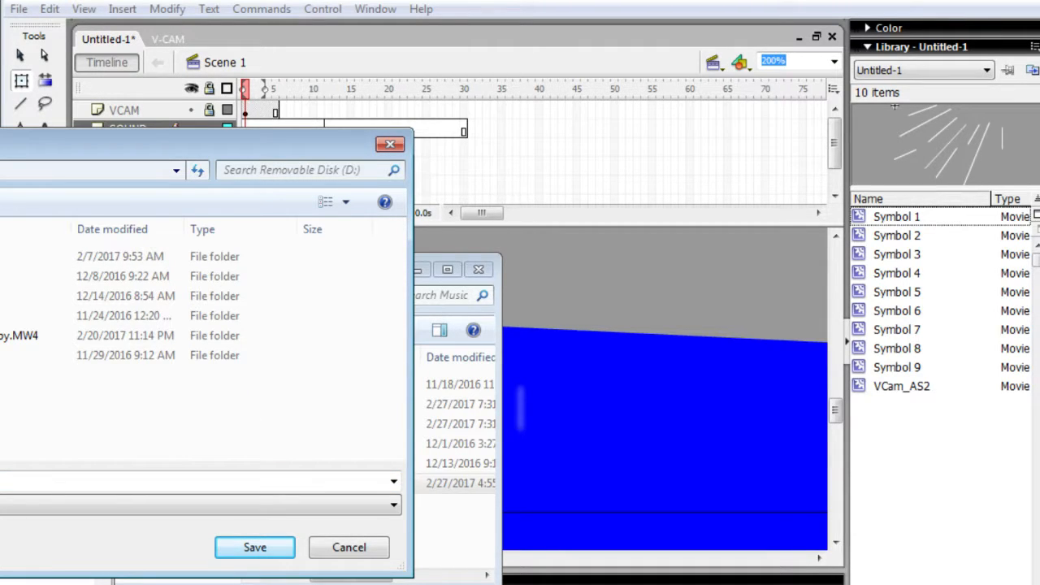
{"action": "left_click", "coordinate": [255, 547]}
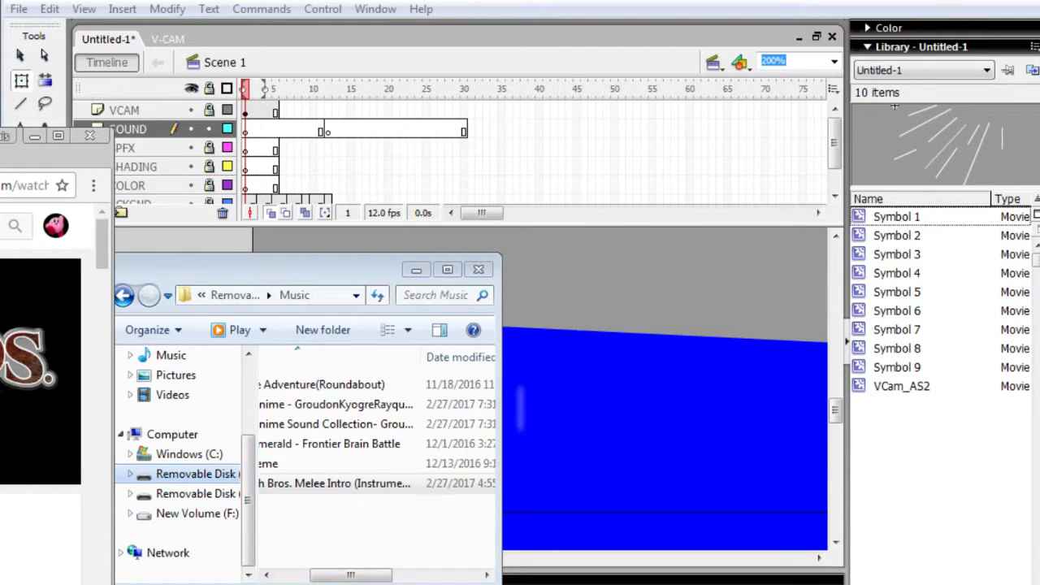
- Try to run vlc-2.2.4-win32 from the removable disk and permanently delete the file
{"action": "left_click", "coordinate": [195, 475]}
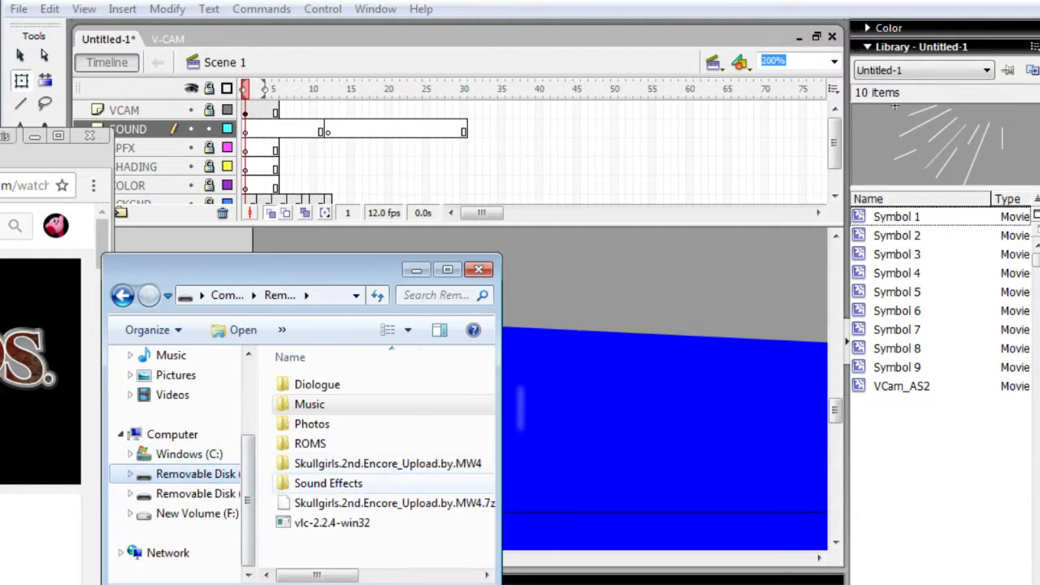
{"action": "left_click", "coordinate": [332, 523]}
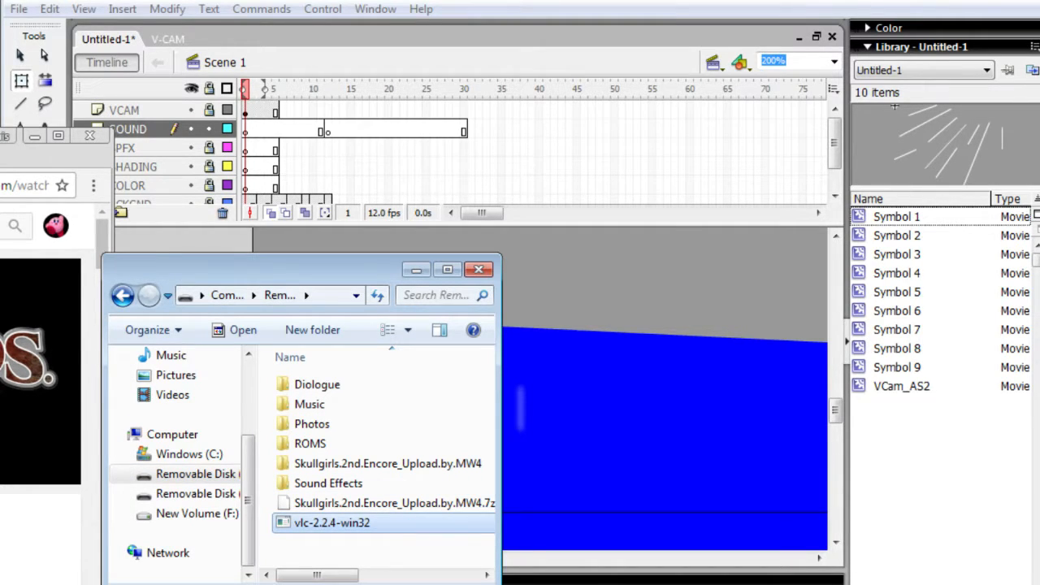
{"action": "key", "text": "Return"}
{"action": "right_click", "coordinate": [385, 524]}
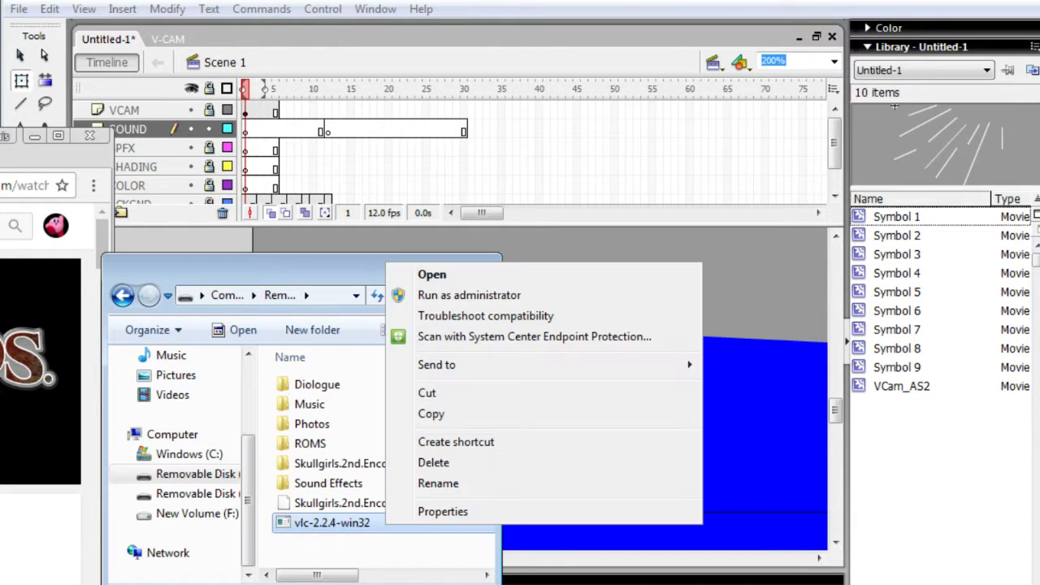
{"action": "left_click", "coordinate": [433, 463]}
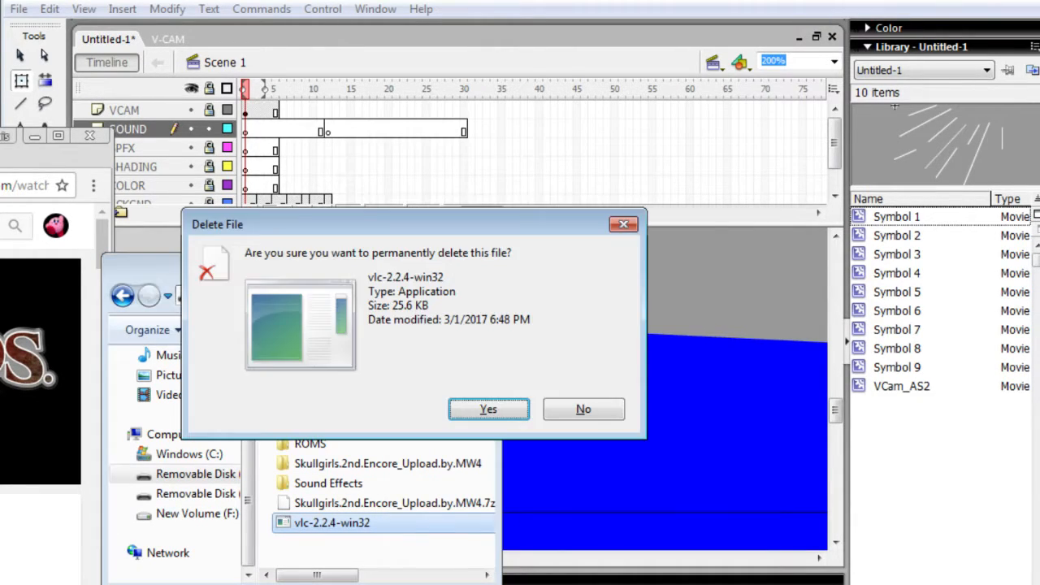
{"action": "left_click", "coordinate": [511, 408]}
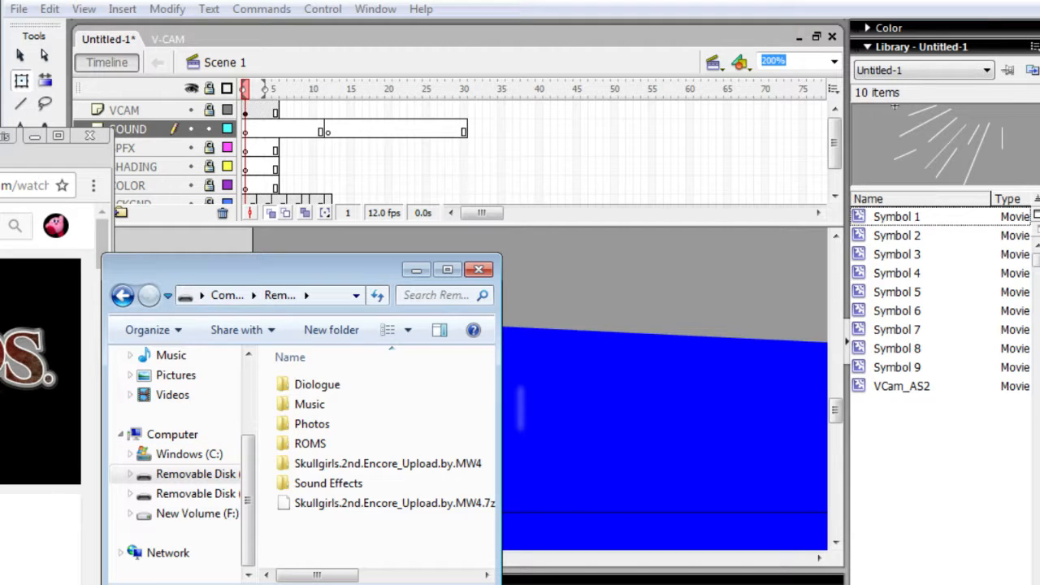
- Search YouTube for the Crush 40 Sonic song, open the first result and bring up the live dashboard
{"action": "left_click", "coordinate": [45, 520]}
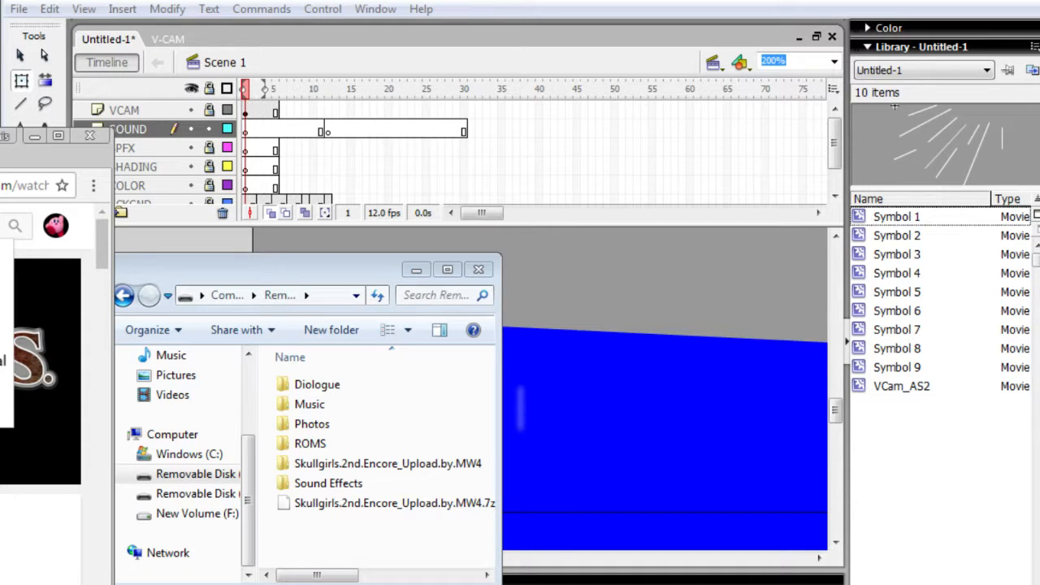
{"action": "key", "text": "Return"}
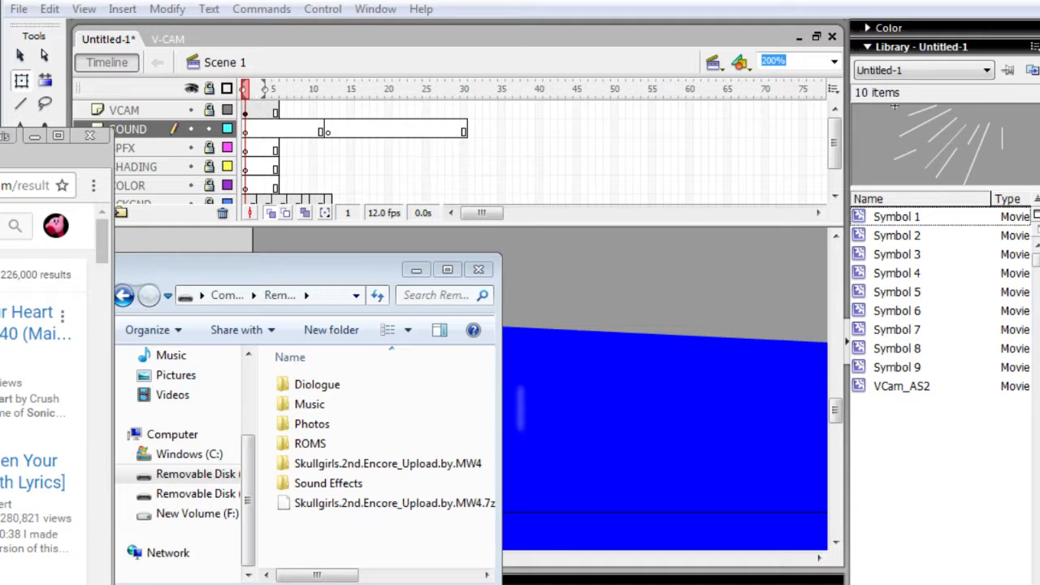
{"action": "left_click", "coordinate": [26, 313]}
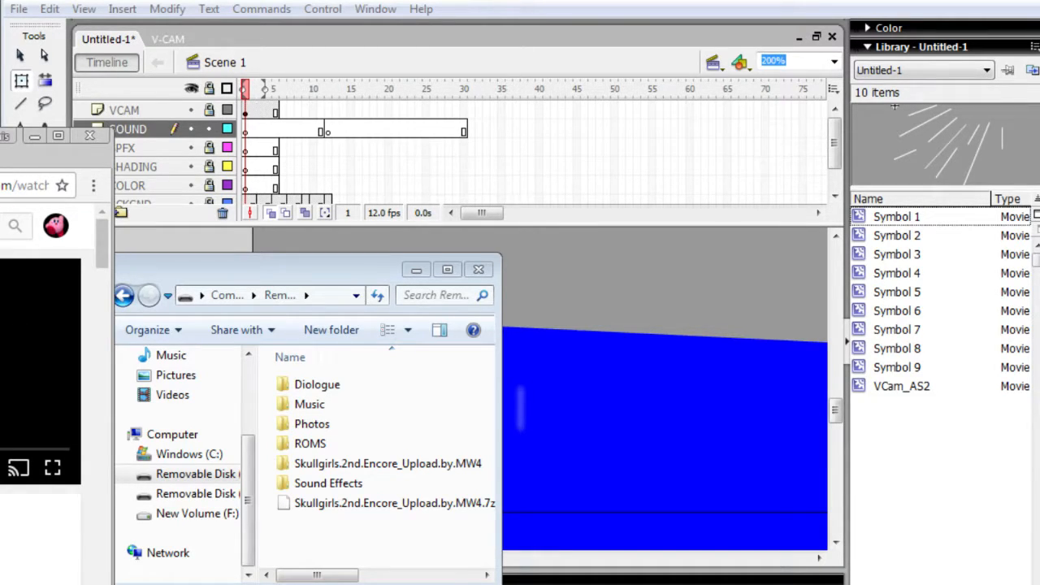
{"action": "key", "text": "ctrl+Tab"}
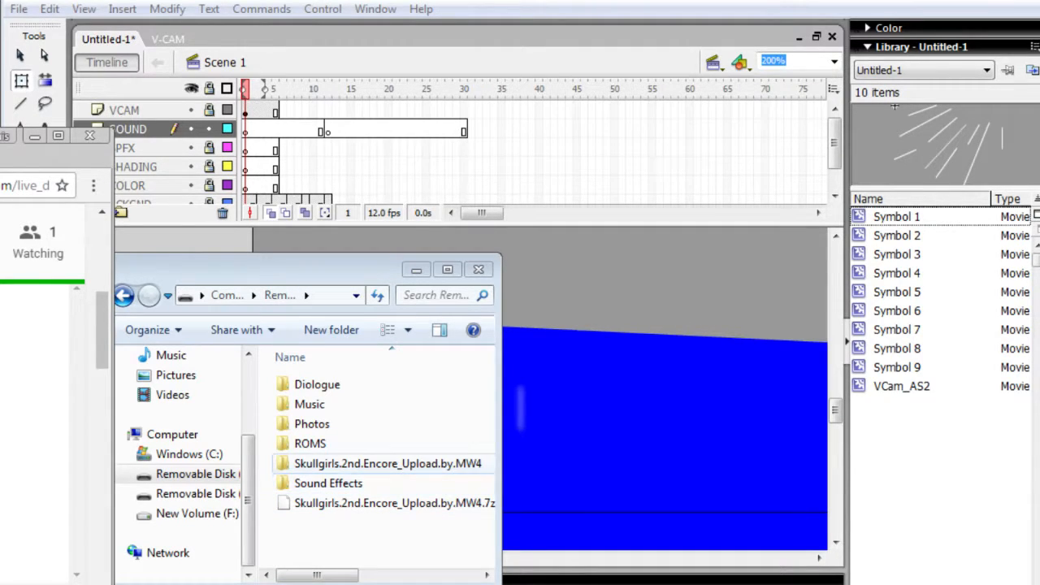
- Switch back to Flash, lock the SOUND layer and play the animation from frame 1 of the BCKGND layer
{"action": "left_click", "coordinate": [546, 423]}
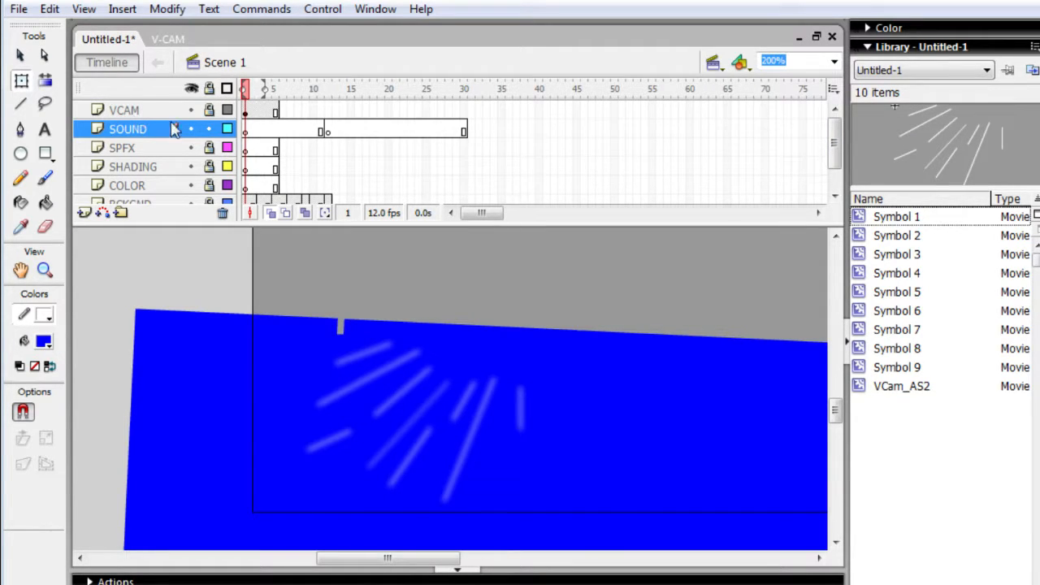
{"action": "left_click", "coordinate": [210, 130]}
{"action": "left_click_drag", "start_coordinate": [836, 160], "coordinate": [837, 188]}
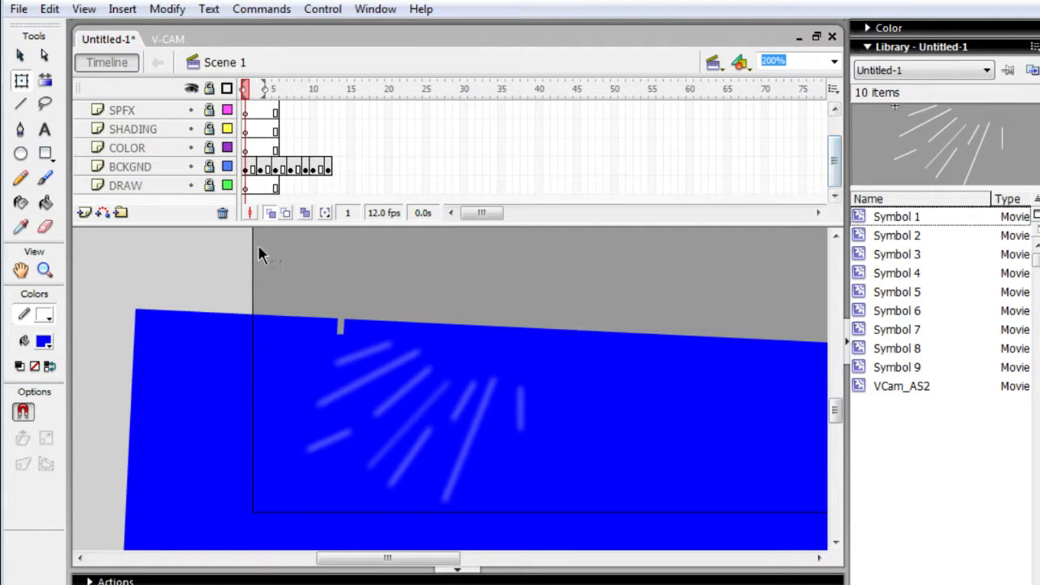
{"action": "left_click", "coordinate": [247, 169]}
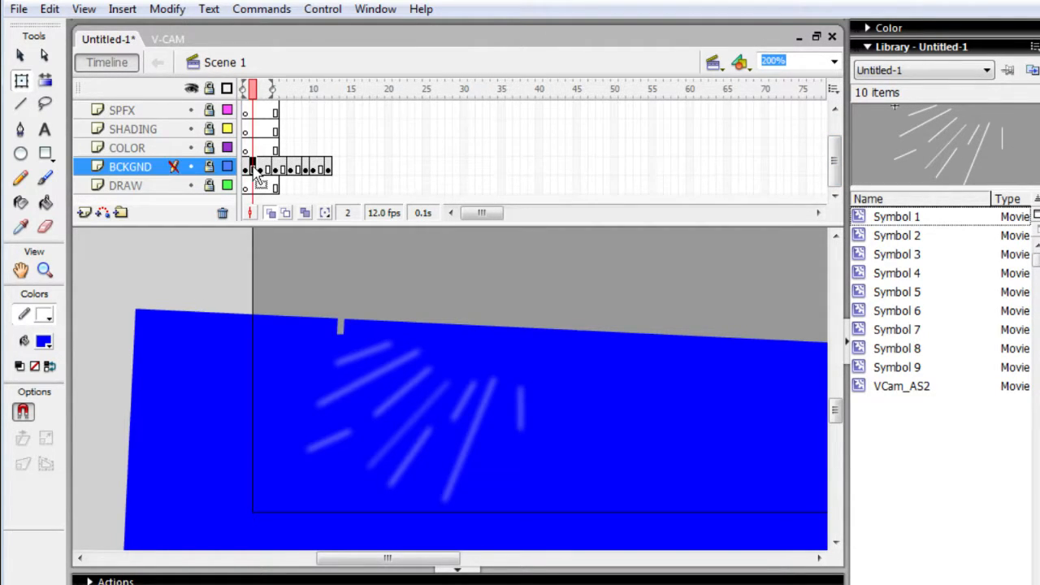
{"action": "left_click", "coordinate": [219, 319]}
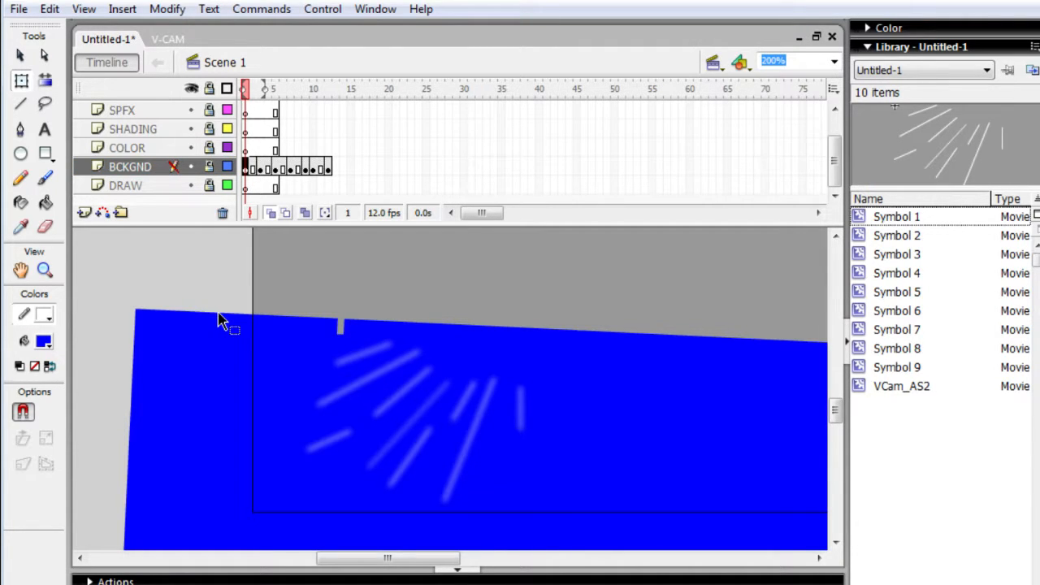
{"action": "left_click", "coordinate": [211, 347]}
{"action": "key", "text": "Return"}
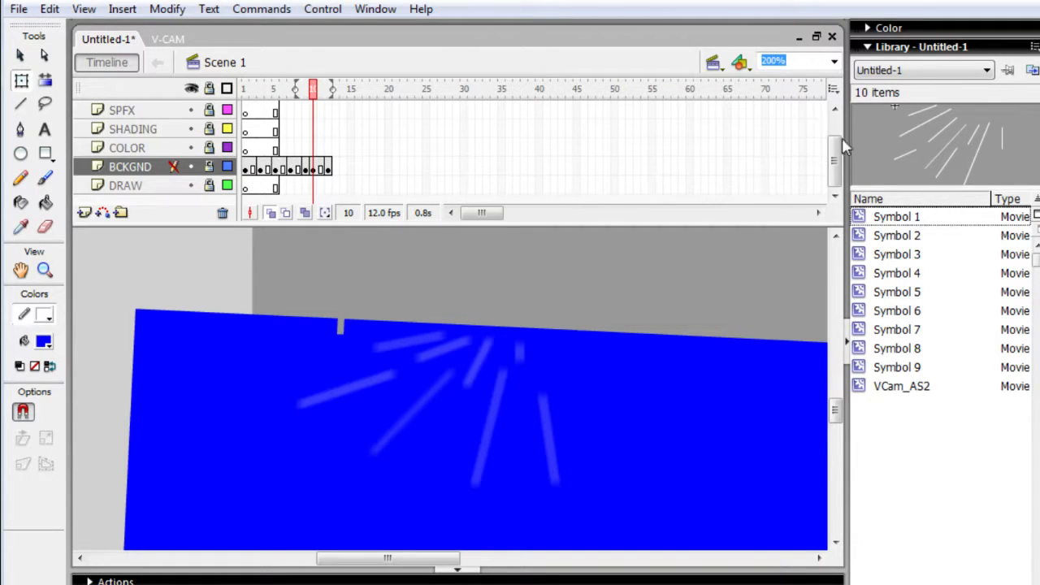
- Remove the excess frames from the SOUND layer so that it ends at frame 12
{"action": "left_click_drag", "start_coordinate": [833, 158], "coordinate": [832, 140]}
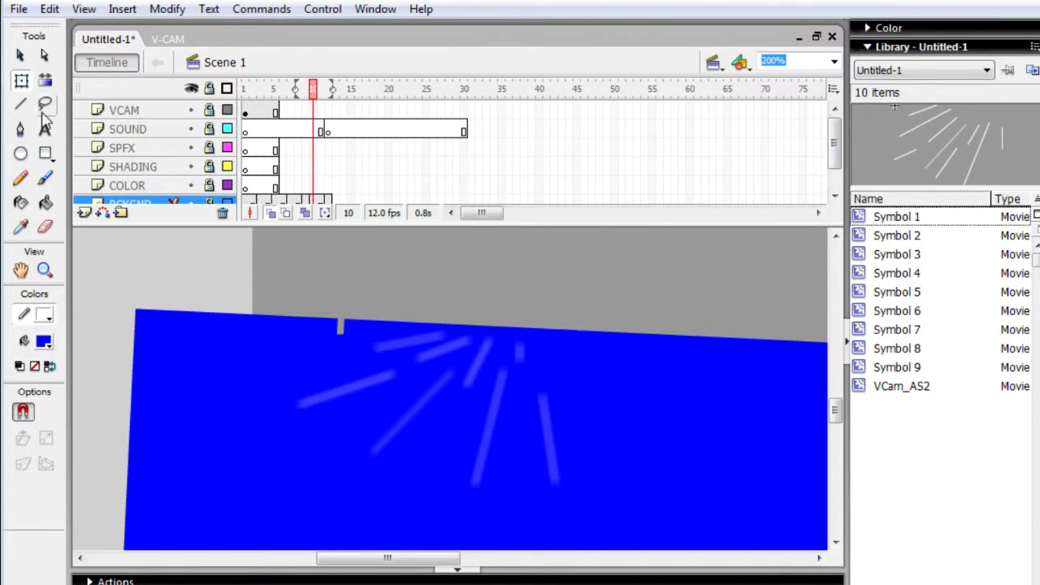
{"action": "left_click", "coordinate": [425, 128]}
{"action": "left_click_drag", "start_coordinate": [426, 128], "coordinate": [346, 139]}
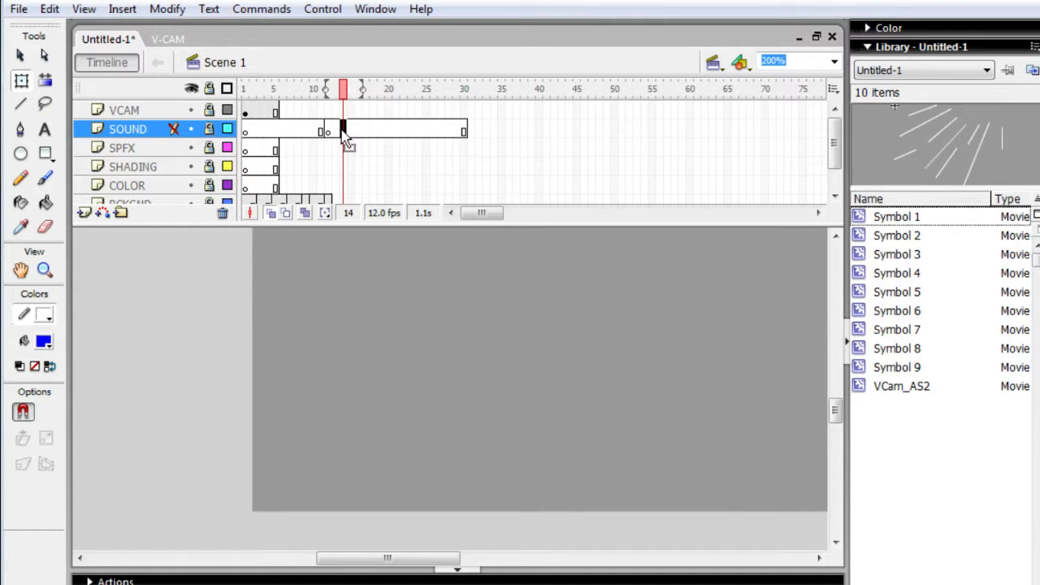
{"action": "key", "text": "shift+F5"}
{"action": "key", "text": "shift+F5"}
{"action": "key", "text": "shift+F5"}
{"action": "key", "text": "shift+F5"}
{"action": "key", "text": "shift+F5"}
{"action": "key", "text": "shift+F5"}
{"action": "key", "text": "shift+F5"}
{"action": "key", "text": "shift+F5"}
{"action": "key", "text": "shift+F5"}
{"action": "key", "text": "shift+F5"}
{"action": "key", "text": "shift+F5"}
{"action": "key", "text": "shift+F5"}
{"action": "key", "text": "shift+F5"}
{"action": "key", "text": "shift+F5"}
{"action": "key", "text": "shift+F5"}
{"action": "key", "text": "shift+F5"}
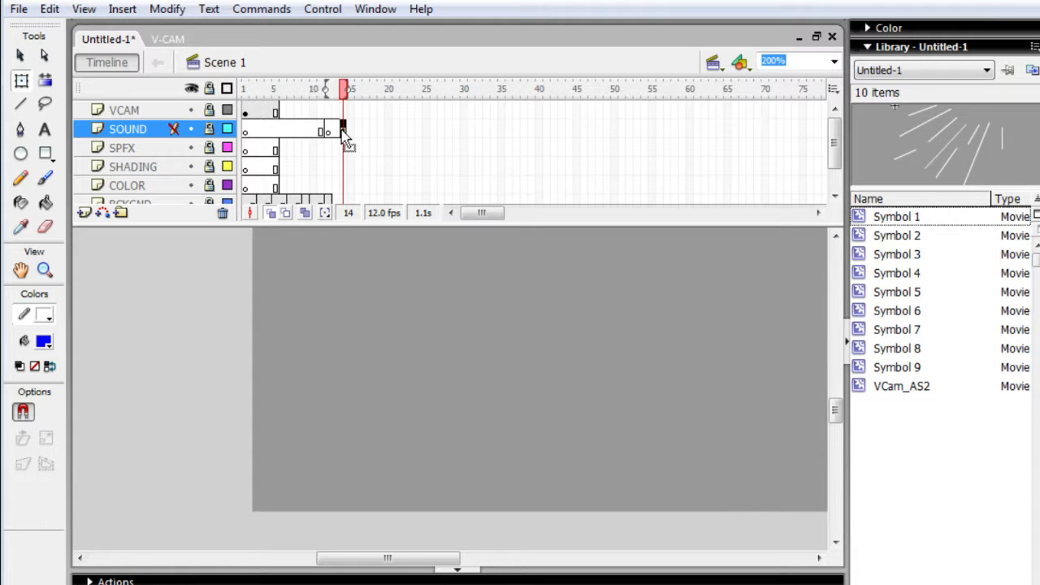
{"action": "key", "text": "shift+F5"}
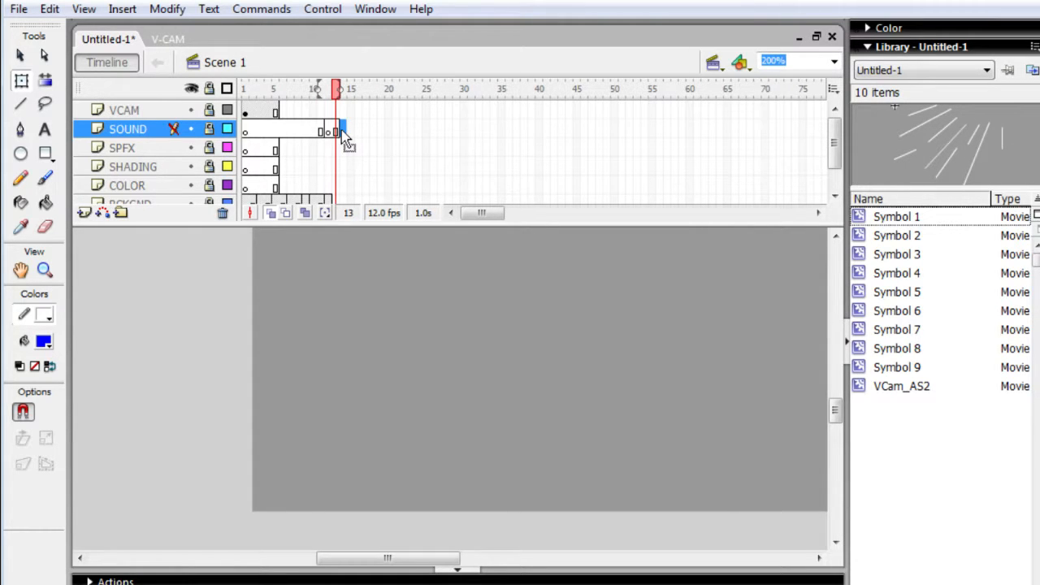
{"action": "key", "text": "Return"}
{"action": "key", "text": "shift+F5"}
{"action": "key", "text": "Return"}
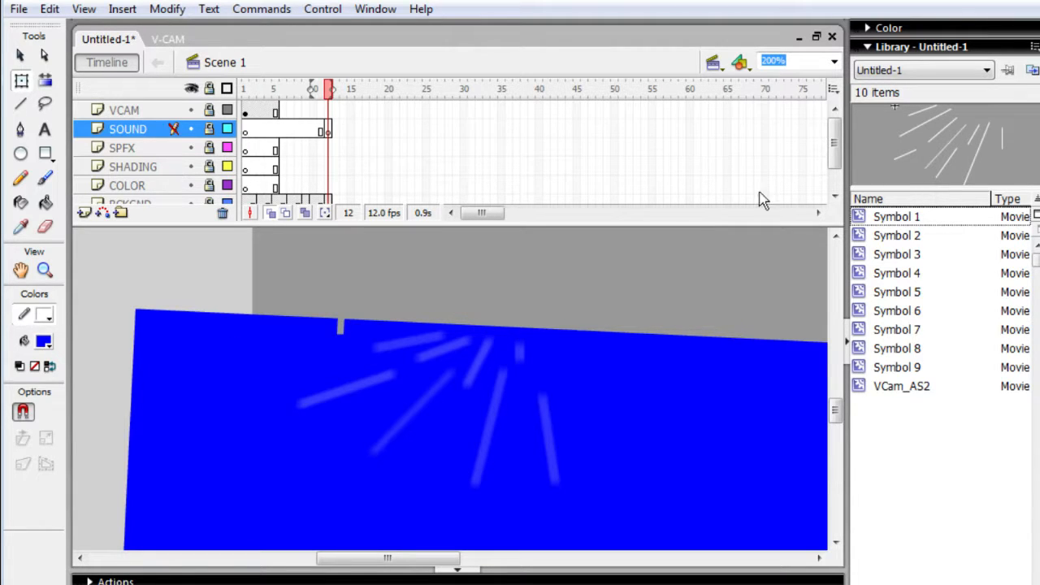
- Select the BCKGND layer and set the fill color to #99FFFF
{"action": "scroll", "coordinate": [841, 150], "scroll_direction": "down", "scroll_amount": 2}
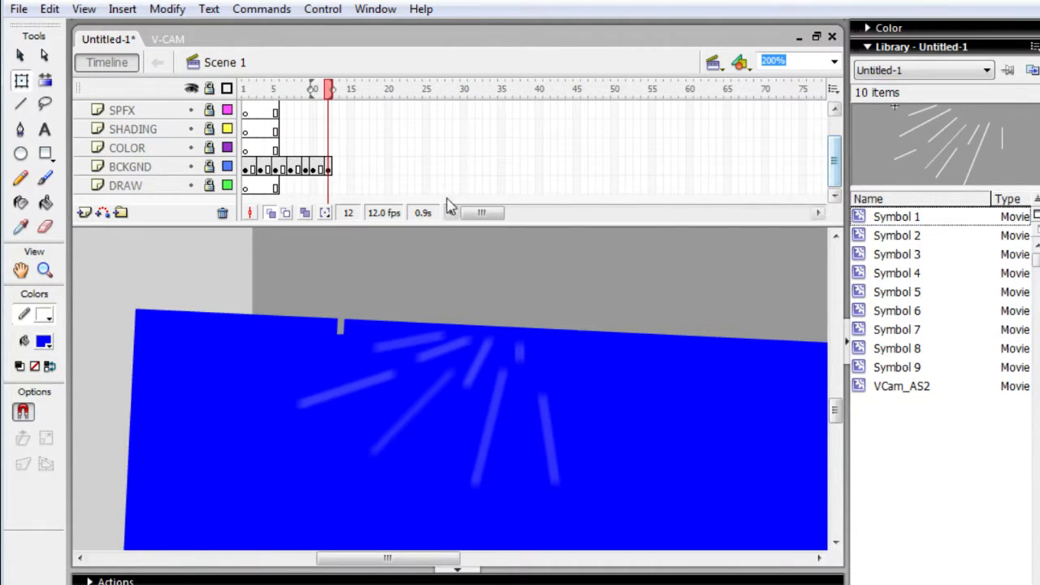
{"action": "left_click", "coordinate": [158, 167]}
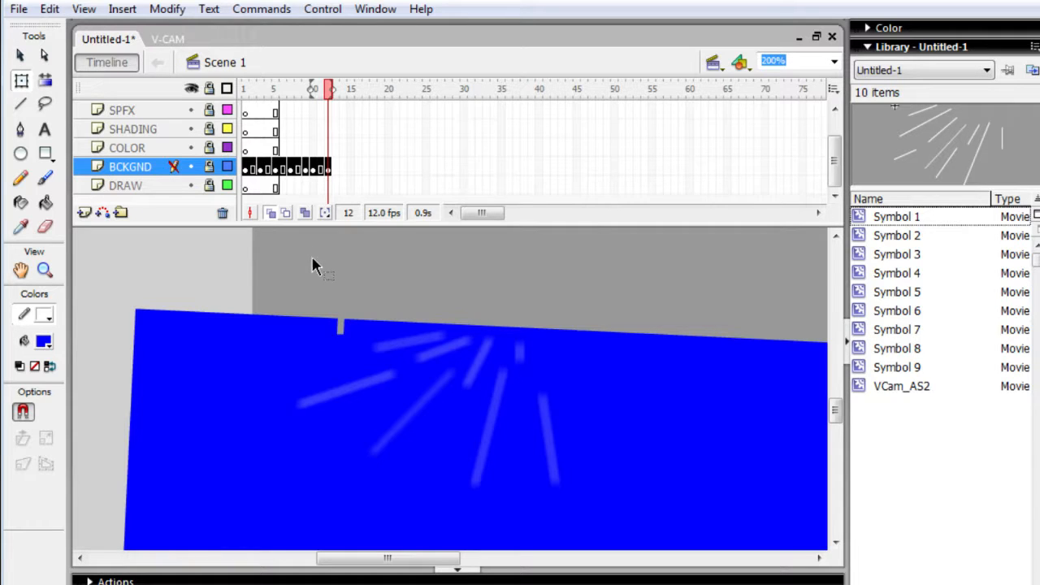
{"action": "left_click", "coordinate": [224, 262]}
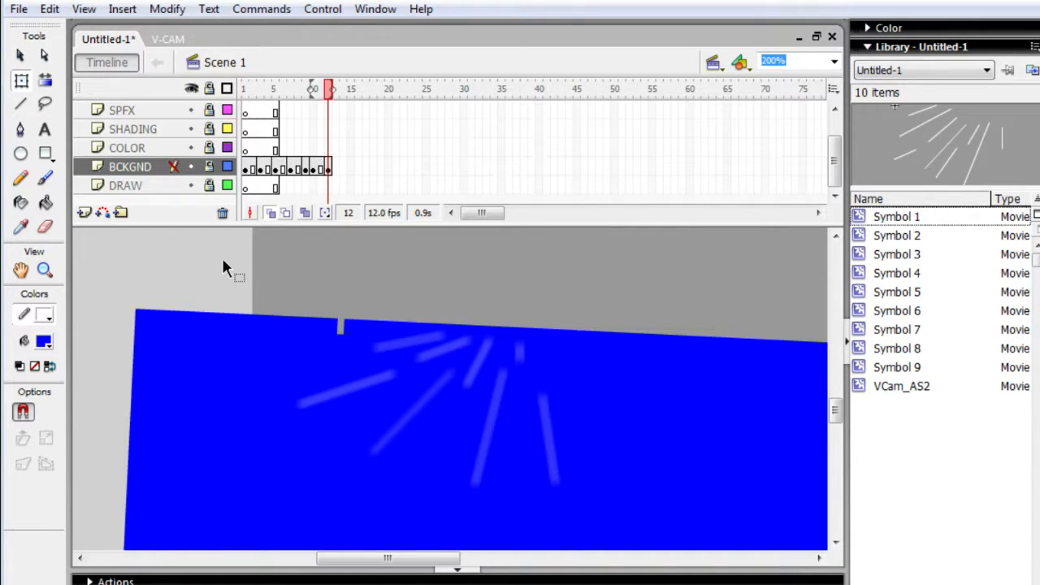
{"action": "key", "text": "ctrl+minus"}
{"action": "key", "text": "ctrl+minus"}
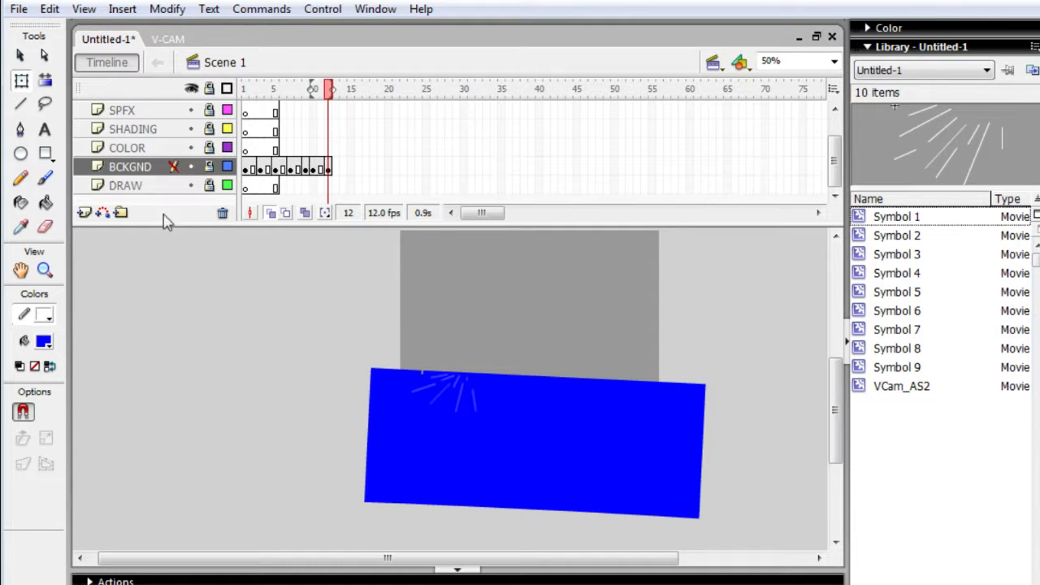
{"action": "left_click", "coordinate": [44, 342]}
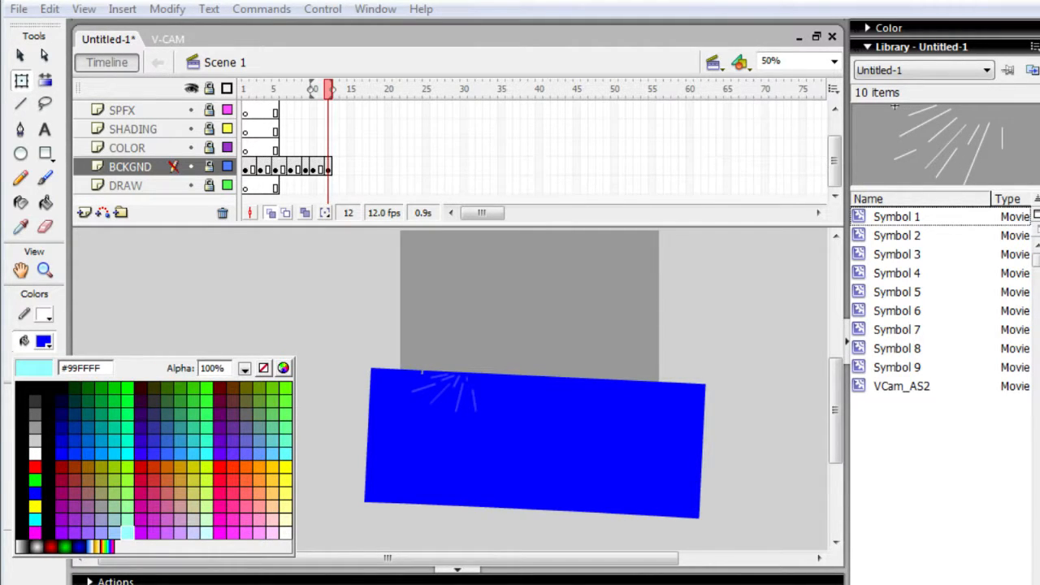
{"action": "left_click", "coordinate": [127, 532]}
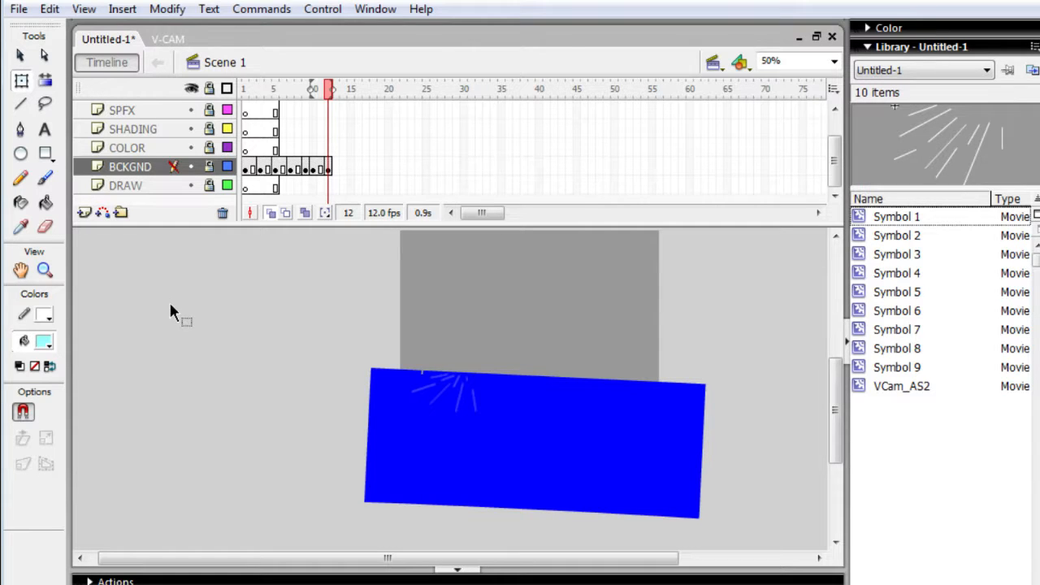
- Unlock the BCKGND layer and draw a light cyan rectangle across the stage above the blue shape at frame 12
{"action": "left_click", "coordinate": [47, 154]}
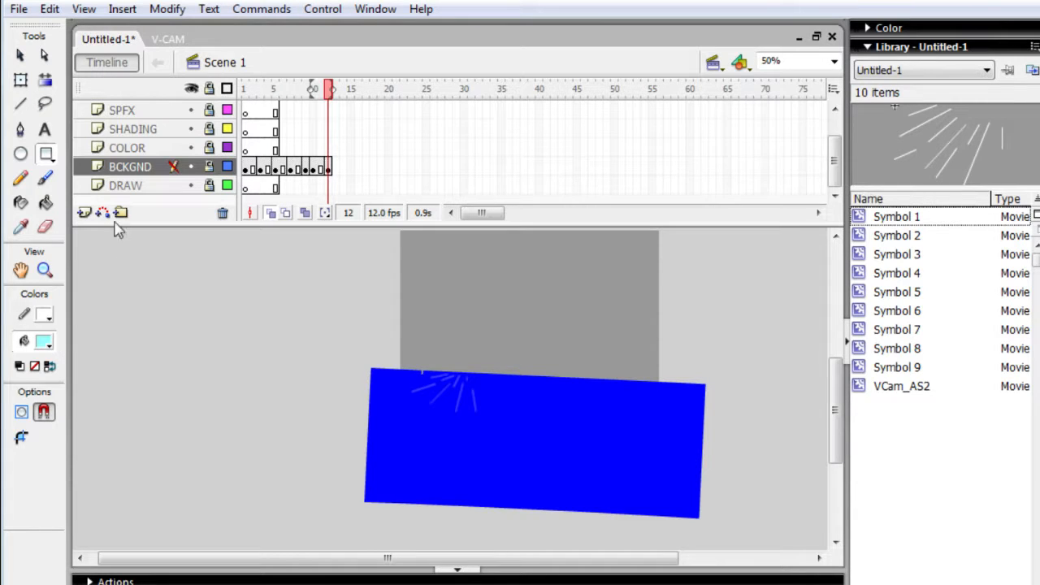
{"action": "left_click", "coordinate": [210, 167]}
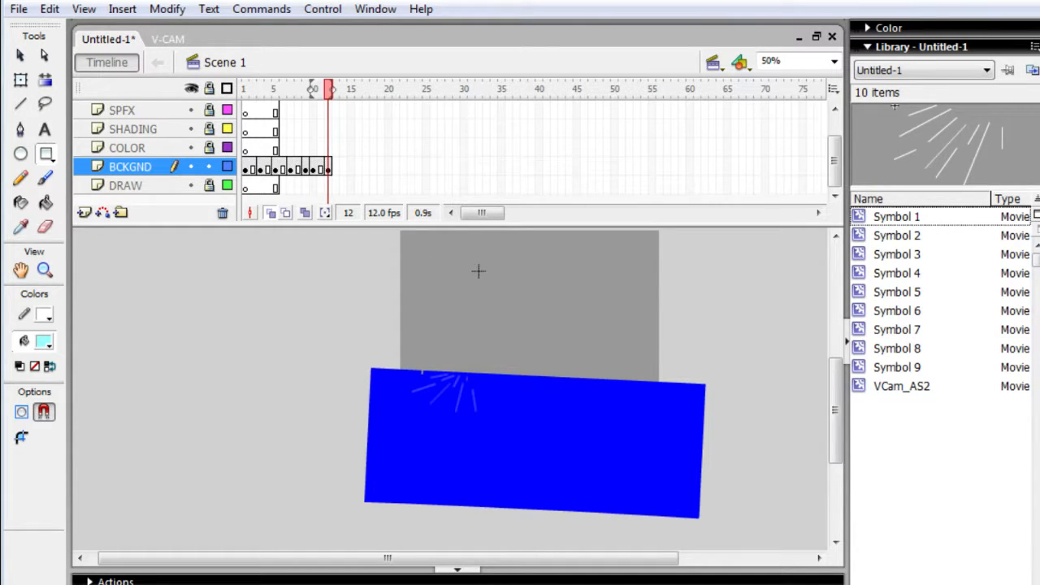
{"action": "key", "text": "h"}
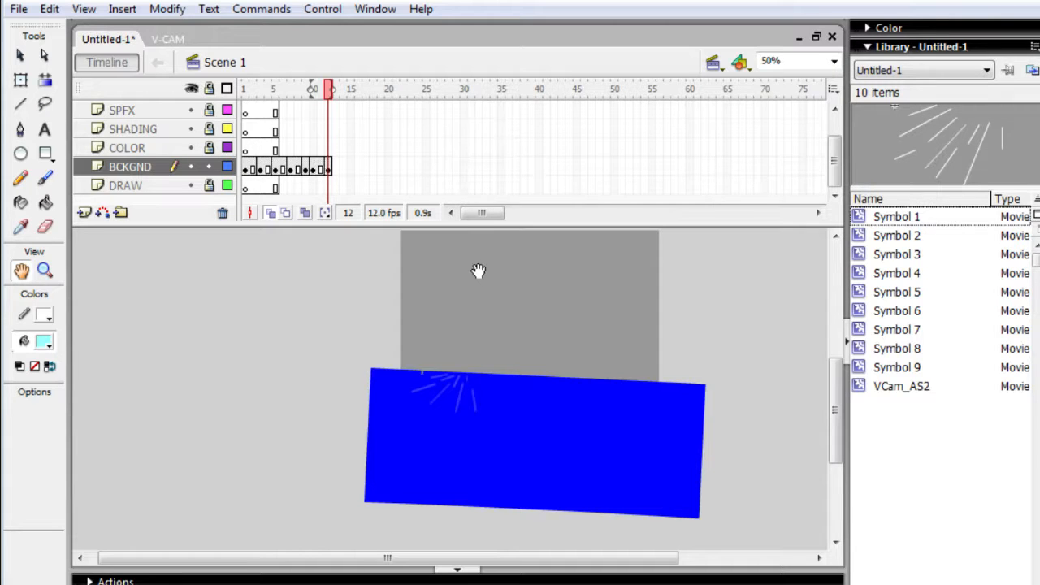
{"action": "left_click_drag", "start_coordinate": [477, 271], "coordinate": [455, 337]}
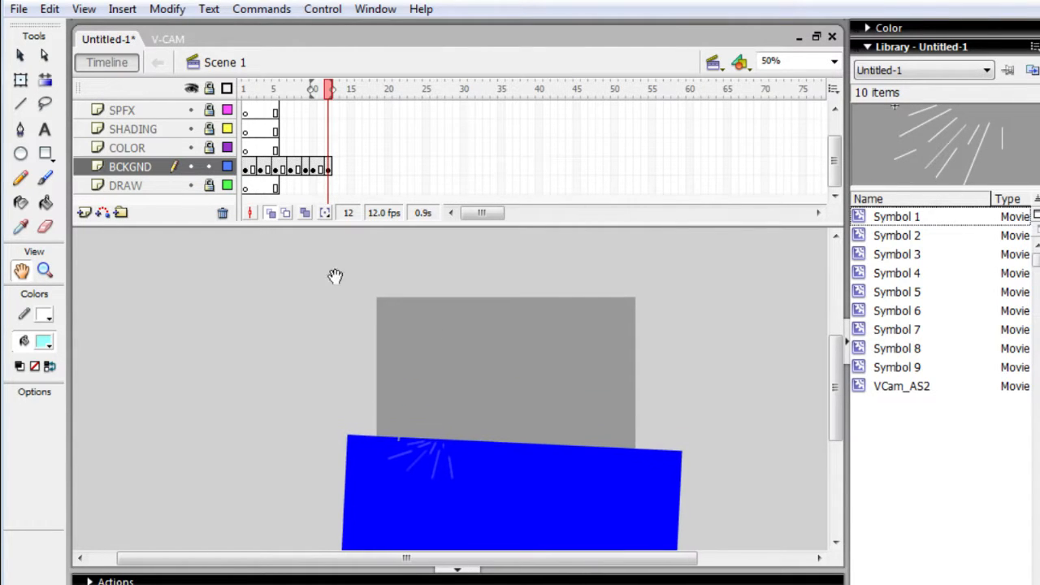
{"action": "left_click", "coordinate": [47, 155]}
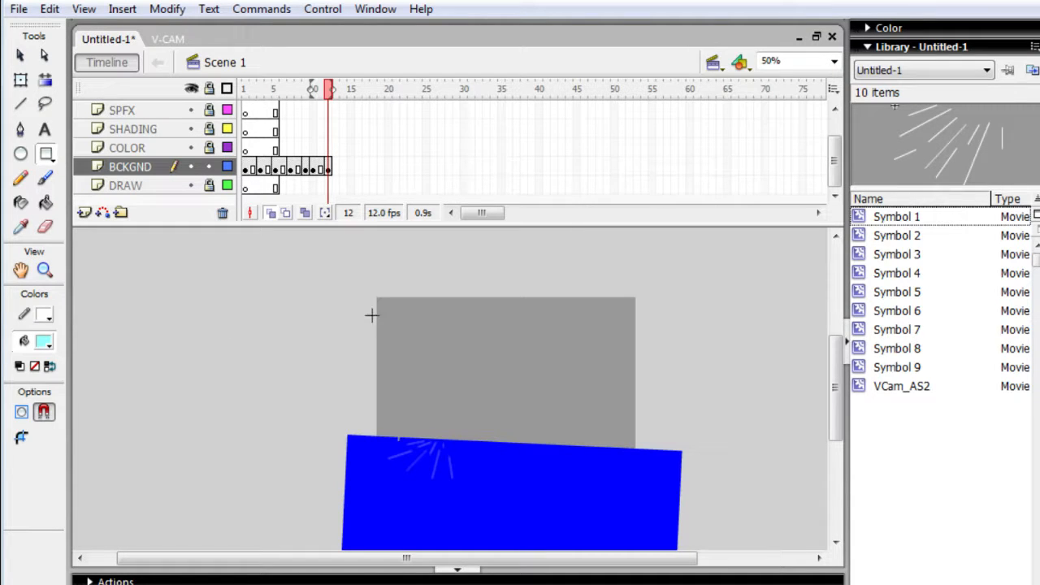
{"action": "left_click_drag", "start_coordinate": [311, 252], "coordinate": [665, 399]}
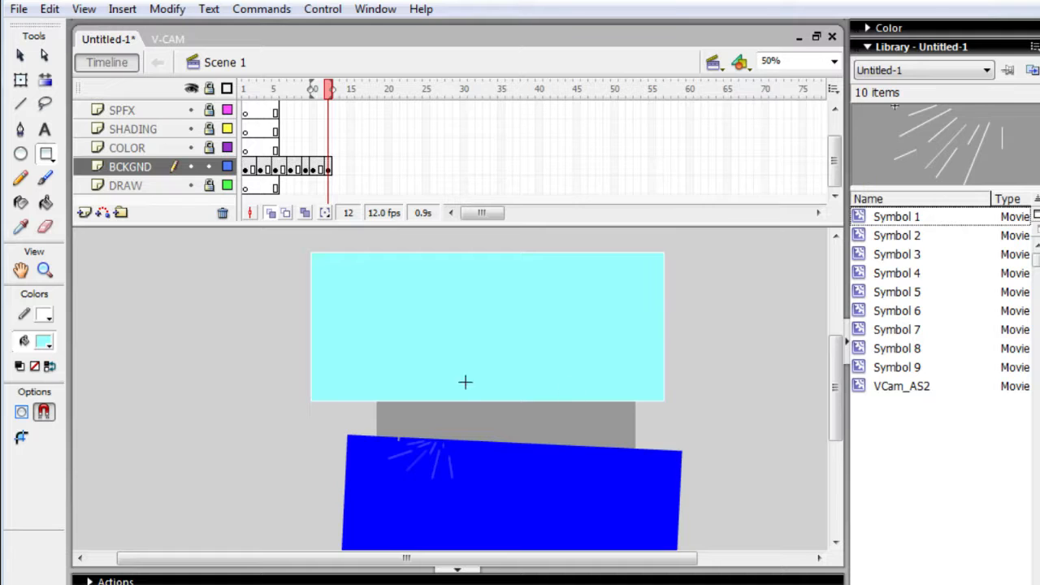
- Separate the cyan fill from its white outline, delete the outline and move the fill back above the blue shape
{"action": "key", "text": "q"}
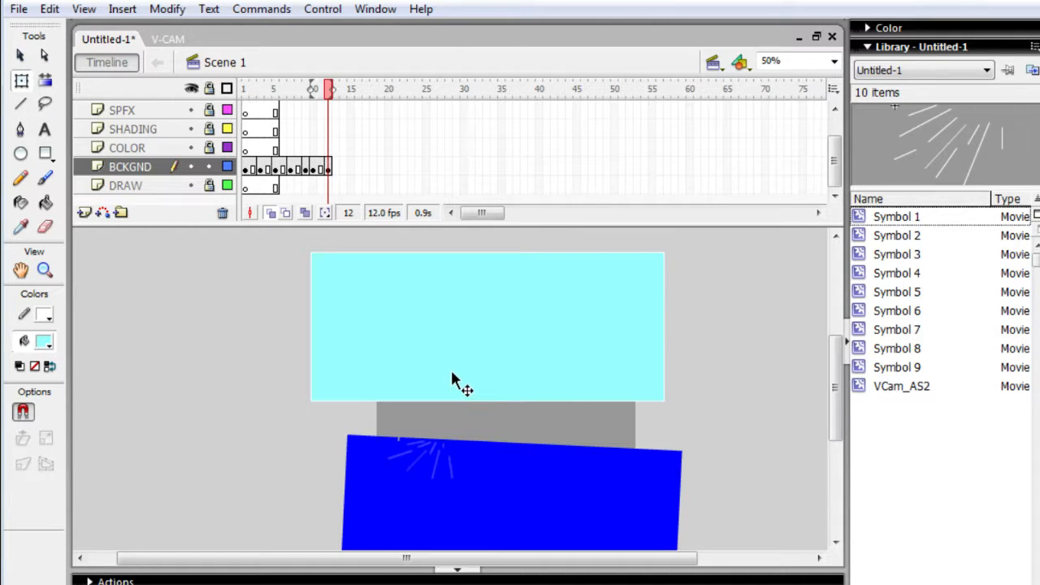
{"action": "left_click_drag", "start_coordinate": [453, 381], "coordinate": [227, 475]}
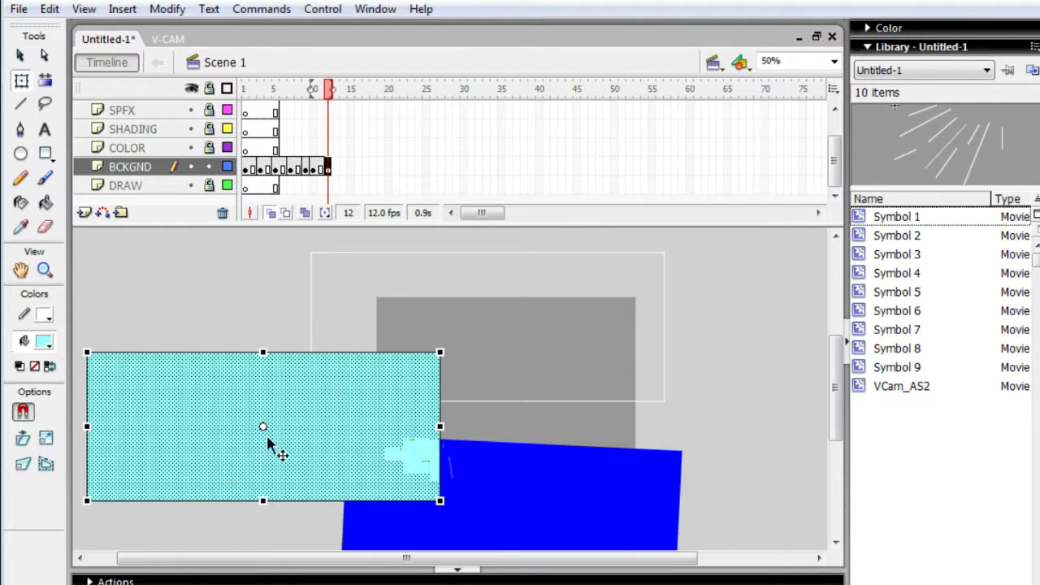
{"action": "left_click_drag", "start_coordinate": [325, 435], "coordinate": [486, 499]}
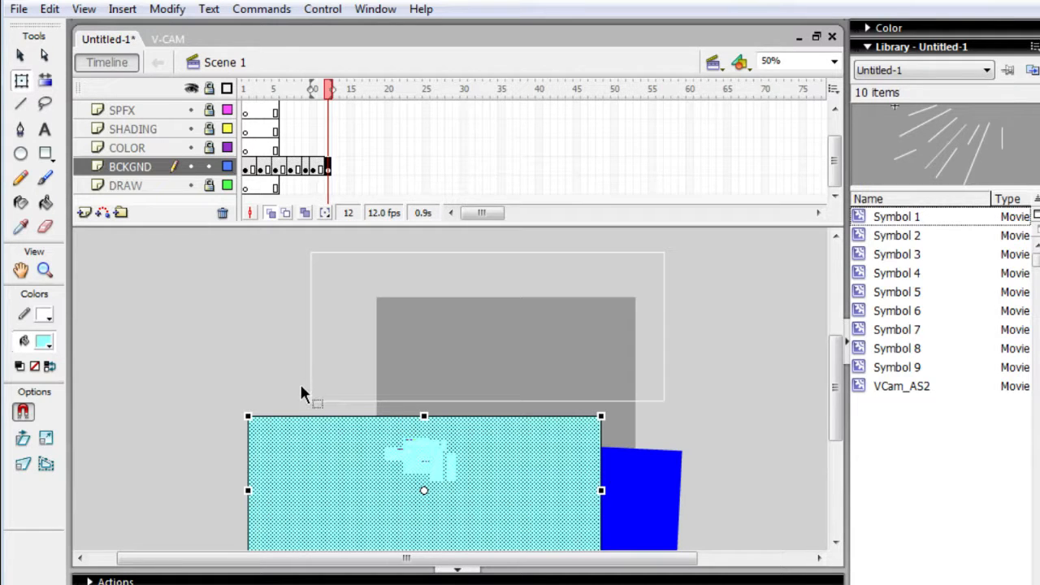
{"action": "mouse_move", "coordinate": [298, 416]}
{"action": "left_mouse_down"}
{"action": "mouse_move", "coordinate": [281, 415]}
{"action": "mouse_move", "coordinate": [298, 415]}
{"action": "left_mouse_up"}
{"action": "left_click_drag", "start_coordinate": [298, 398], "coordinate": [687, 238]}
{"action": "key", "text": "Delete"}
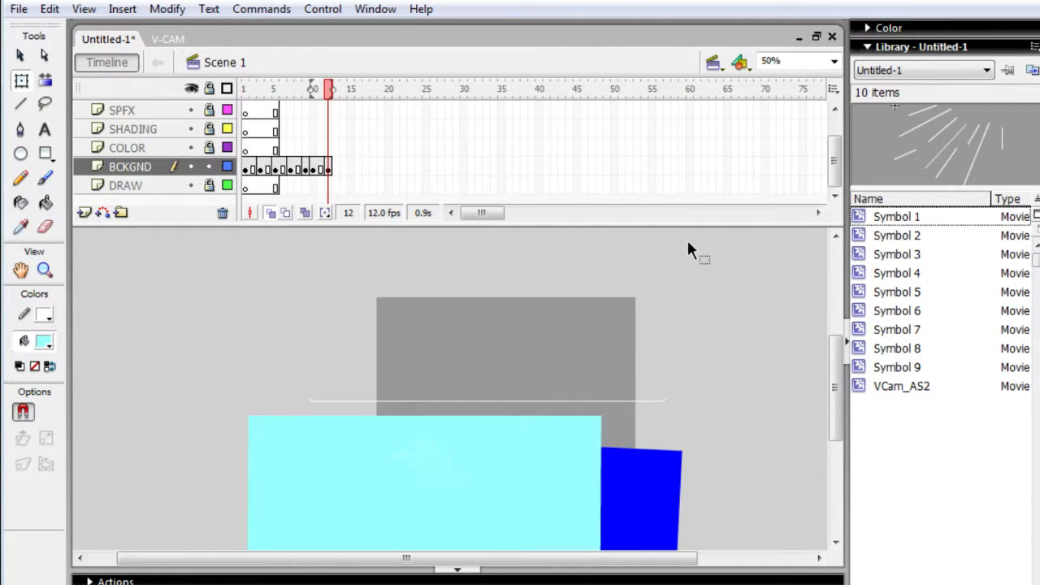
{"action": "left_click_drag", "start_coordinate": [687, 410], "coordinate": [305, 380]}
{"action": "left_click", "coordinate": [301, 377]}
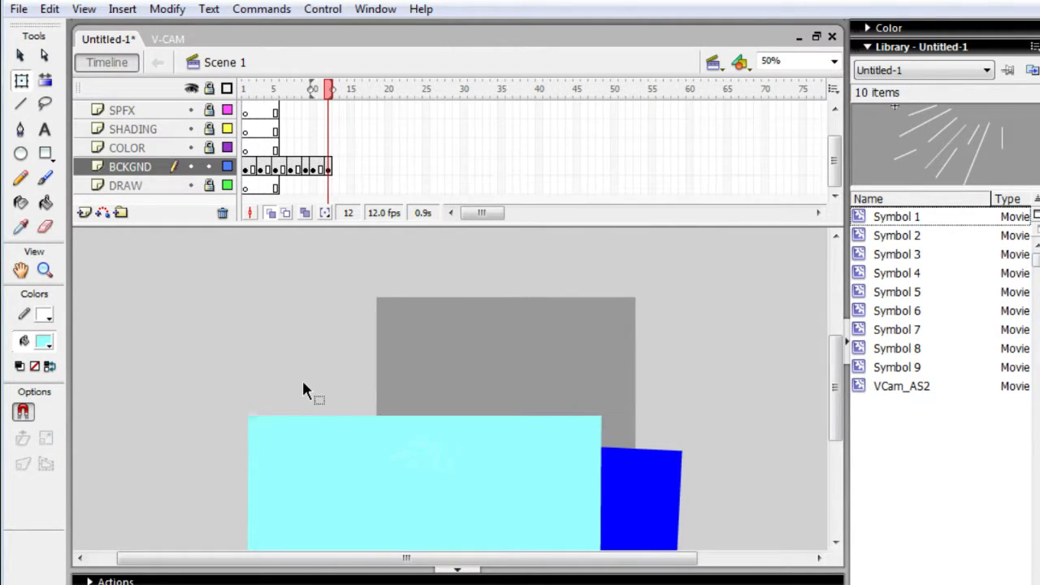
{"action": "left_click", "coordinate": [307, 454]}
{"action": "left_click_drag", "start_coordinate": [304, 451], "coordinate": [295, 287]}
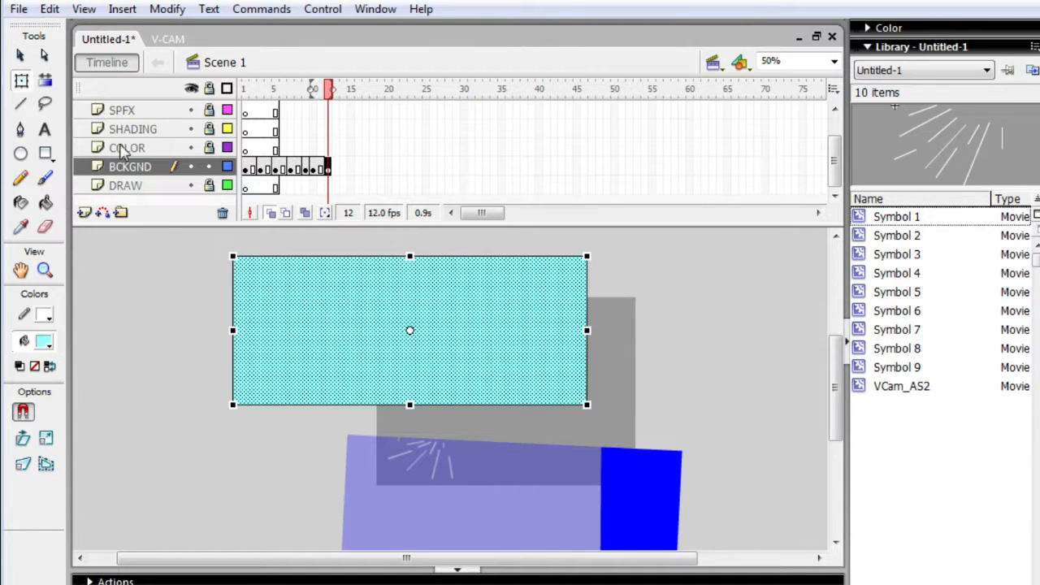
- Add a new layer above BCKGND and name it BCKGND2
{"action": "left_click", "coordinate": [83, 212]}
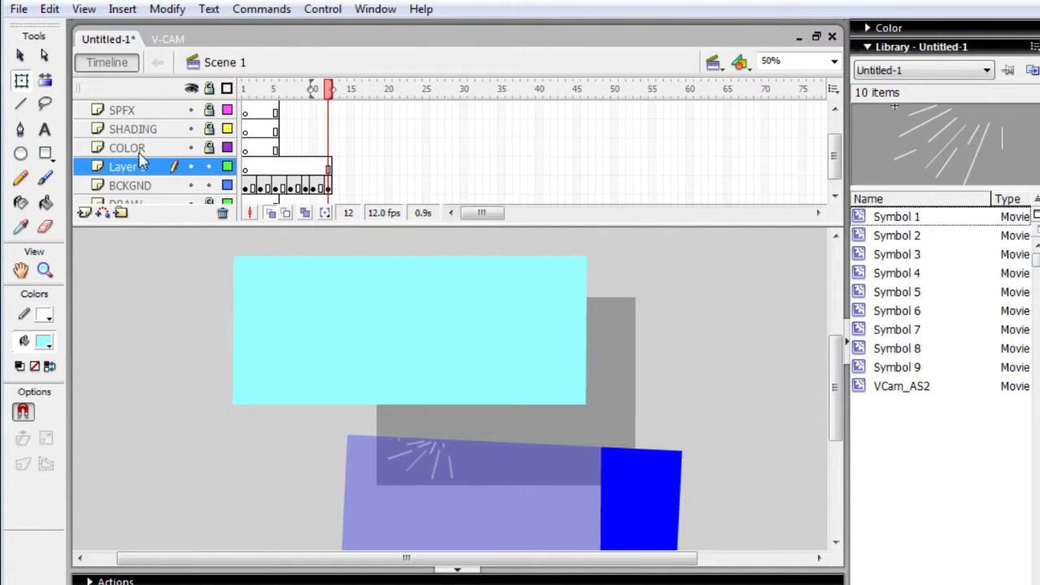
{"action": "left_click", "coordinate": [138, 166]}
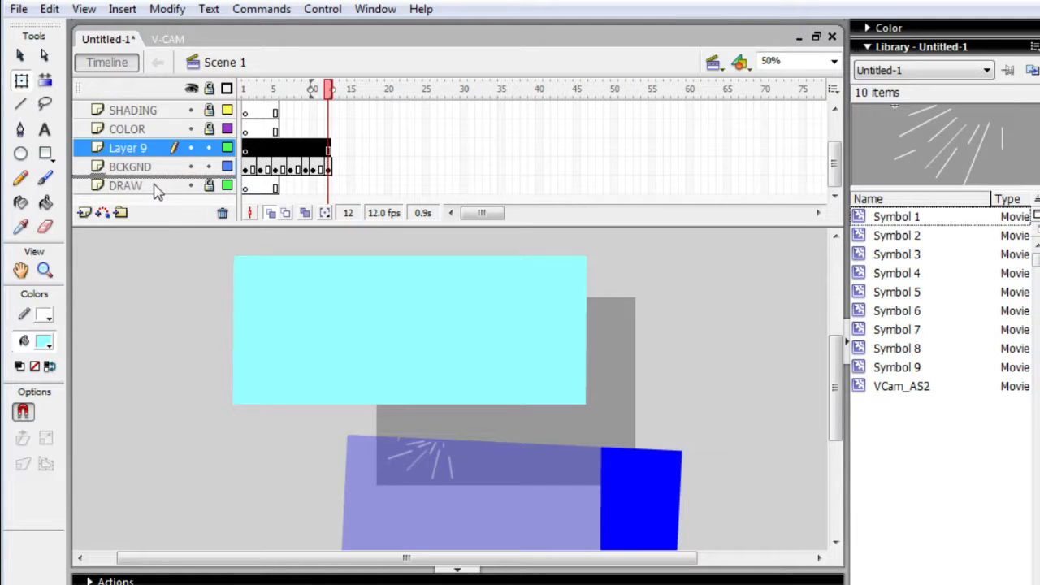
{"action": "left_click_drag", "start_coordinate": [155, 184], "coordinate": [155, 160]}
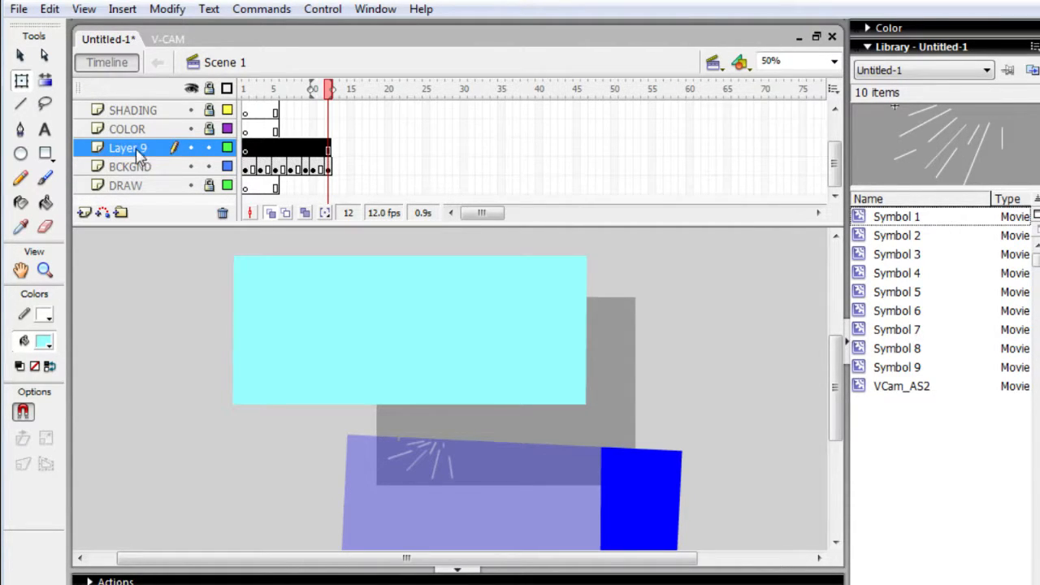
{"action": "double_click", "coordinate": [137, 149]}
{"action": "type", "text": "B"}
{"action": "type", "text": "CKGN"}
{"action": "type", "text": "D"}
{"action": "type", "text": "2"}
{"action": "type", "text": "\\"}
{"action": "key", "text": "BackSpace"}
{"action": "key", "text": "Return"}
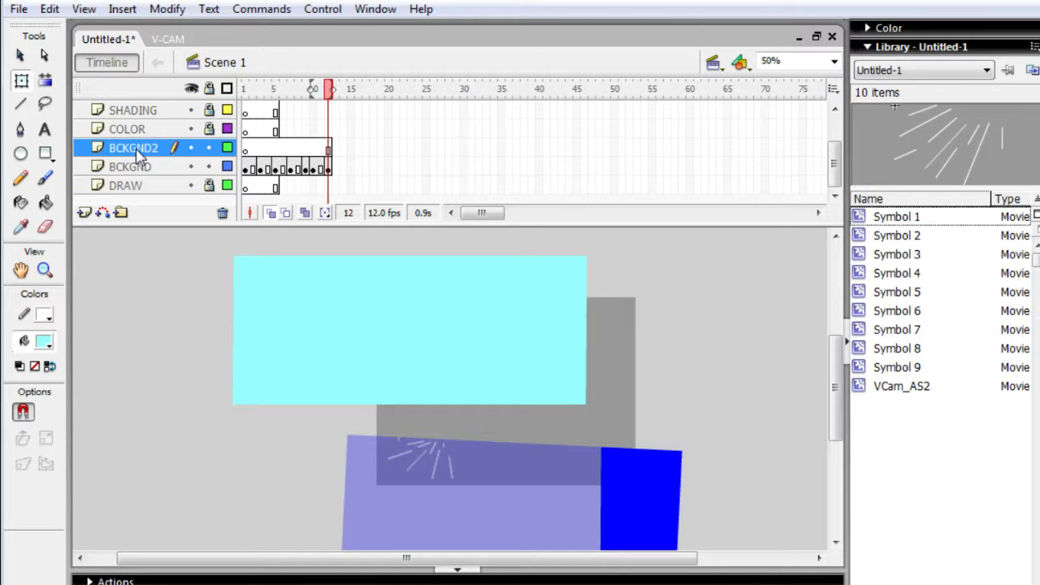
- Cut the cyan rectangle from BCKGND, paste it into frame 1 of BCKGND2 and place it above the blue shape
{"action": "left_click", "coordinate": [347, 359]}
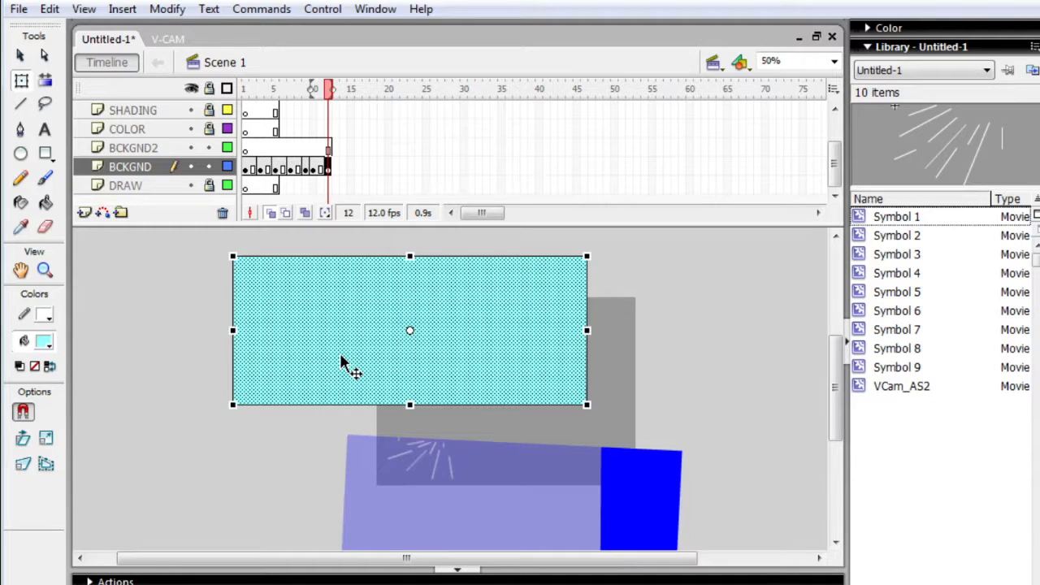
{"action": "key", "text": "Delete"}
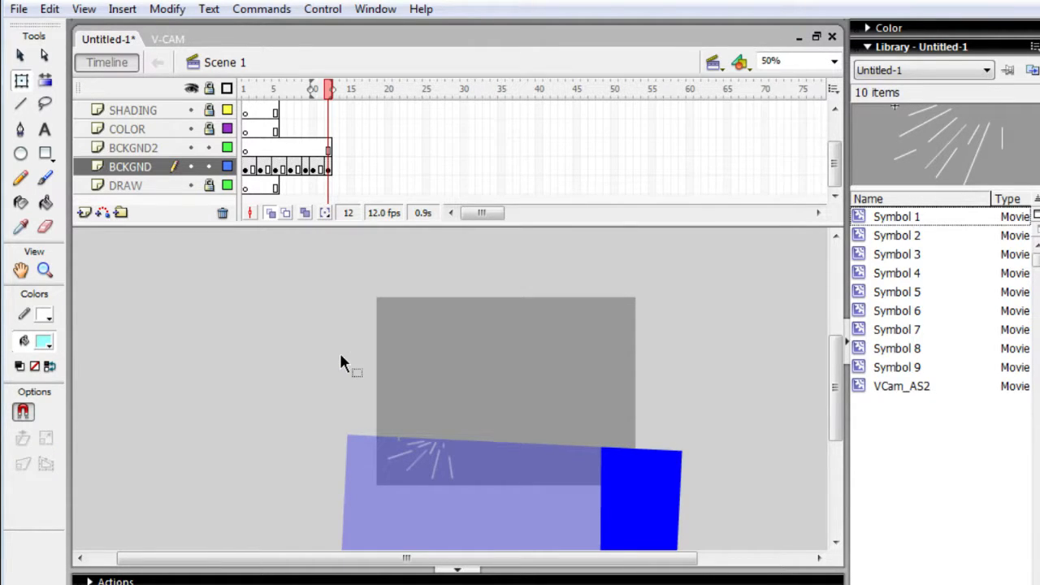
{"action": "left_click", "coordinate": [134, 132]}
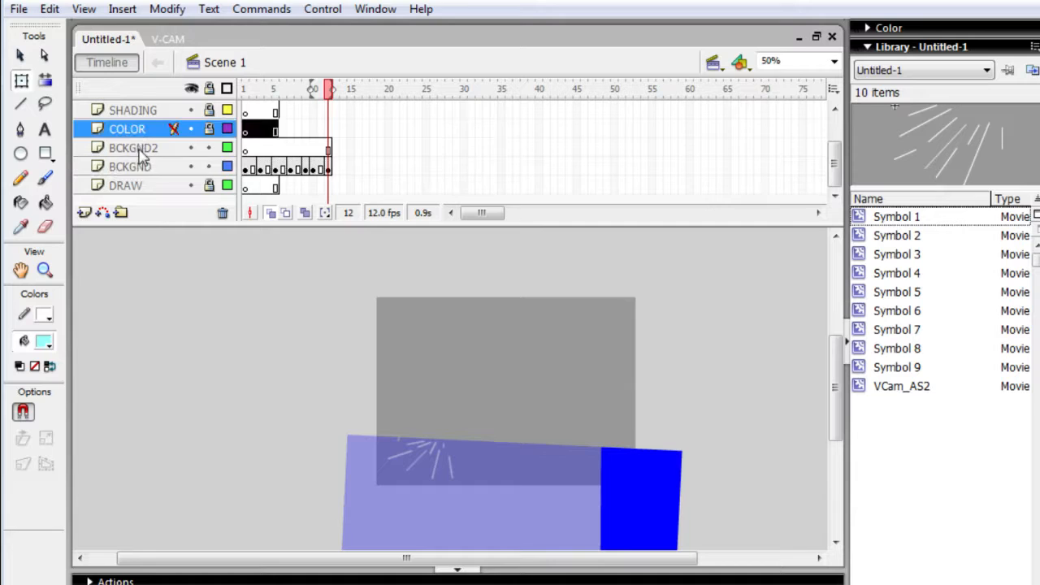
{"action": "left_click", "coordinate": [140, 151]}
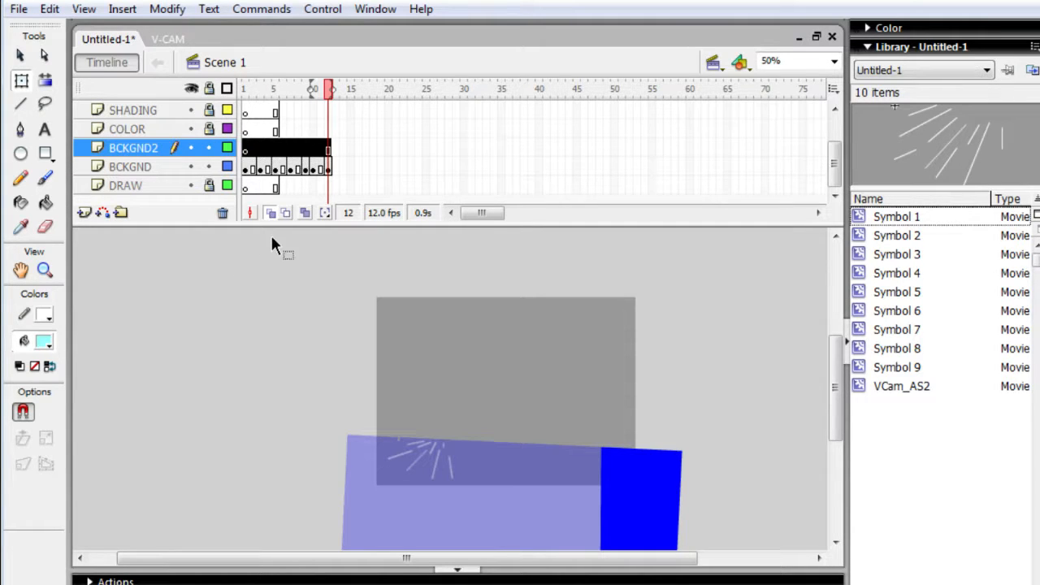
{"action": "key", "text": "comma"}
{"action": "key", "text": "comma"}
{"action": "key", "text": "comma"}
{"action": "key", "text": "comma"}
{"action": "key", "text": "comma"}
{"action": "key", "text": "comma"}
{"action": "key", "text": "comma"}
{"action": "key", "text": "comma"}
{"action": "key", "text": "comma"}
{"action": "key", "text": "comma"}
{"action": "key", "text": "comma"}
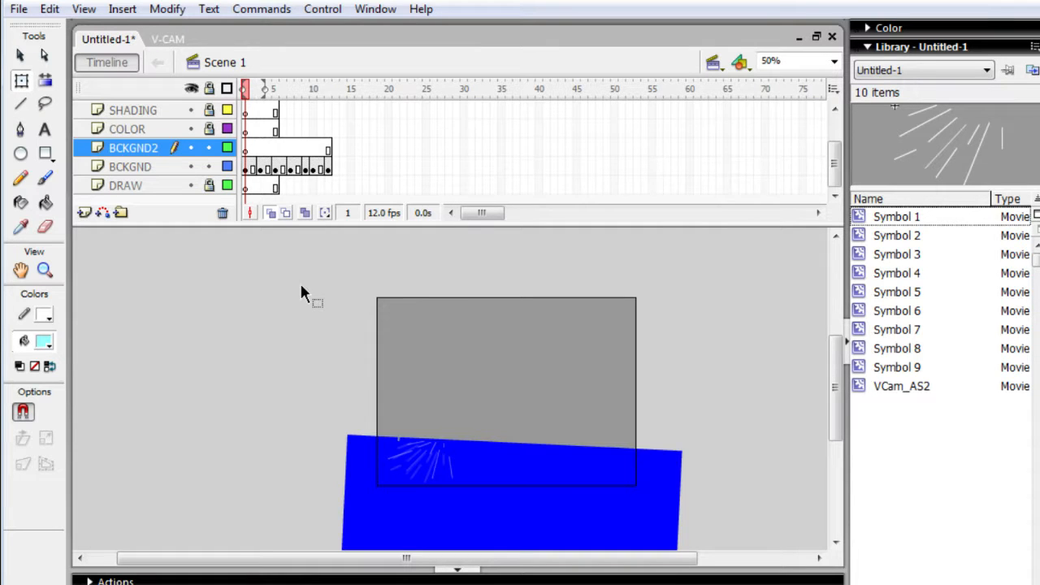
{"action": "key", "text": "ctrl+v"}
{"action": "left_click_drag", "start_coordinate": [594, 429], "coordinate": [561, 469]}
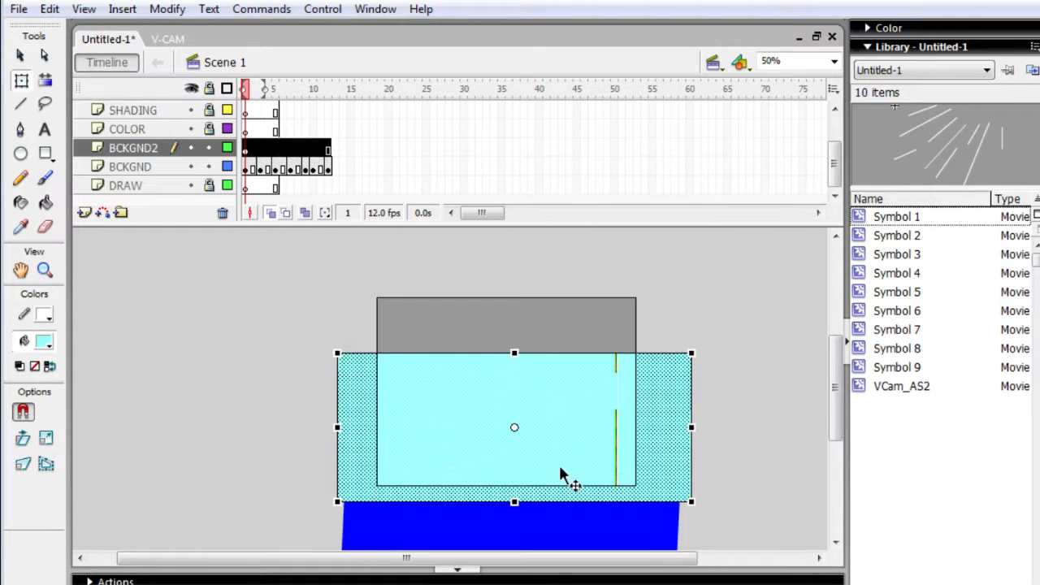
{"action": "left_click", "coordinate": [226, 493]}
{"action": "left_click_drag", "start_coordinate": [451, 402], "coordinate": [444, 333]}
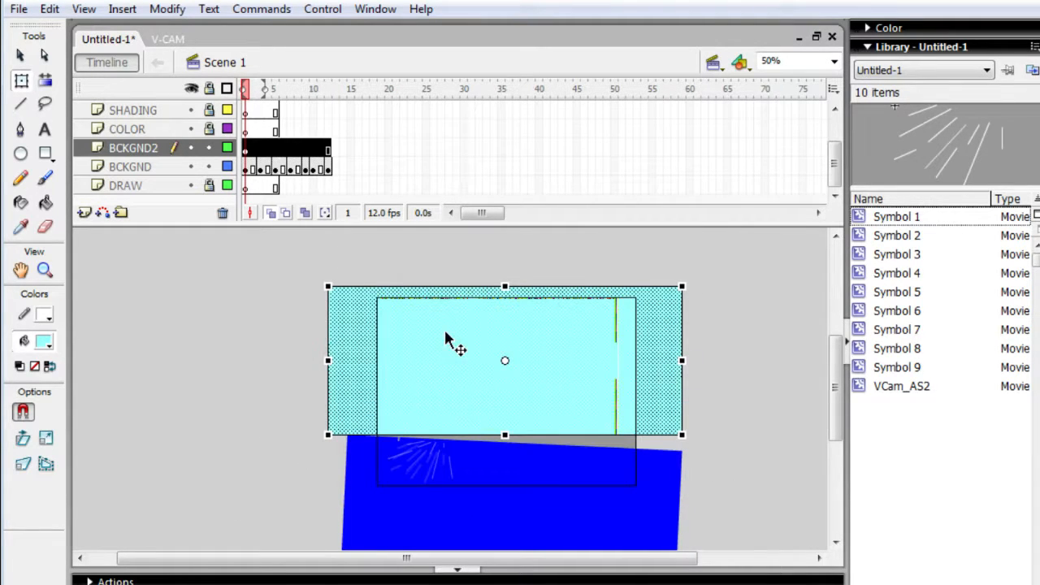
- Move the BCKGND2 layer below BCKGND and position the cyan rectangle so its lower edge sits behind the blue shape's upper edge
{"action": "mouse_move", "coordinate": [161, 156]}
{"action": "left_mouse_down"}
{"action": "mouse_move", "coordinate": [143, 154]}
{"action": "mouse_move", "coordinate": [143, 180]}
{"action": "left_mouse_up"}
{"action": "left_click_drag", "start_coordinate": [439, 302], "coordinate": [488, 483]}
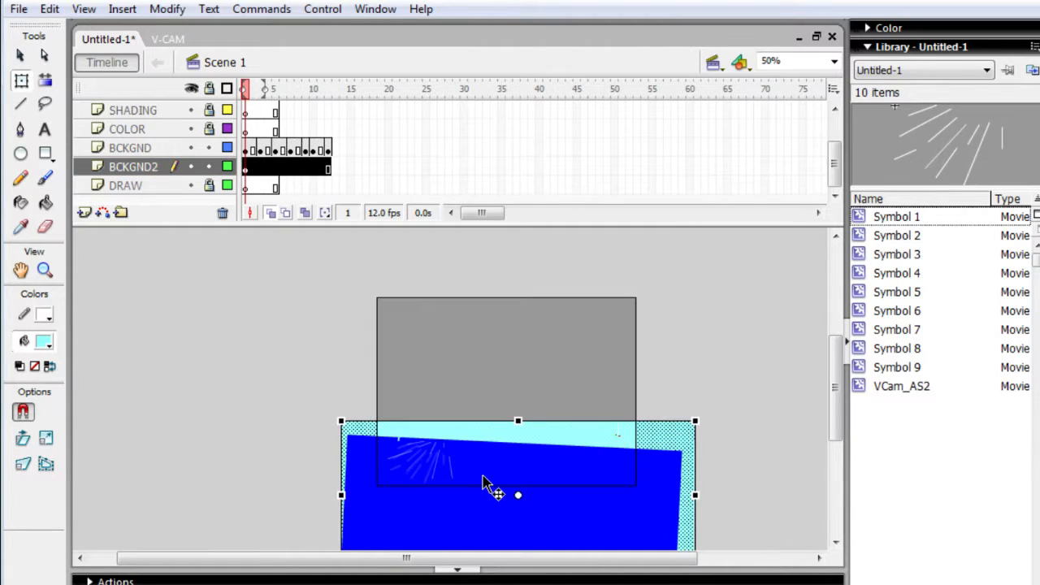
{"action": "left_click_drag", "start_coordinate": [479, 445], "coordinate": [486, 469]}
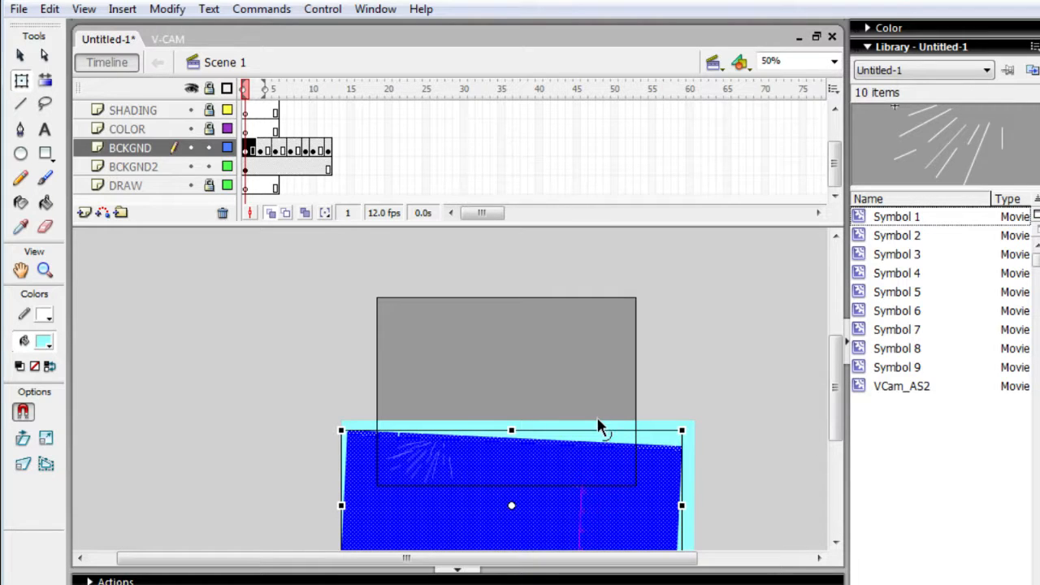
{"action": "left_click", "coordinate": [599, 422]}
{"action": "left_click_drag", "start_coordinate": [599, 422], "coordinate": [599, 393]}
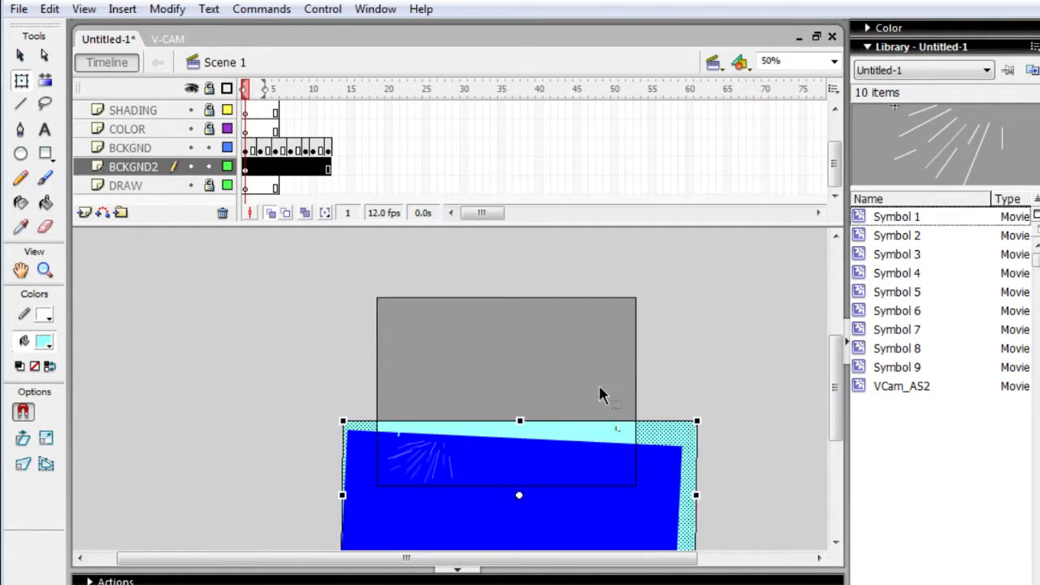
{"action": "left_click_drag", "start_coordinate": [606, 442], "coordinate": [596, 355]}
- Test the movie twice to examine the animated water against the cyan background
{"action": "key", "text": "ctrl+Return"}
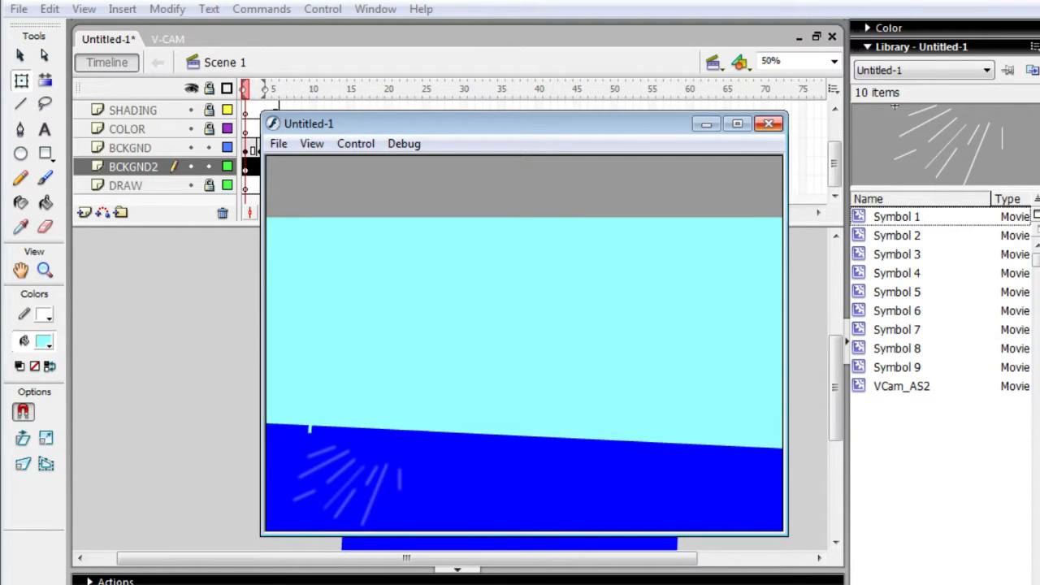
{"action": "left_click", "coordinate": [767, 124]}
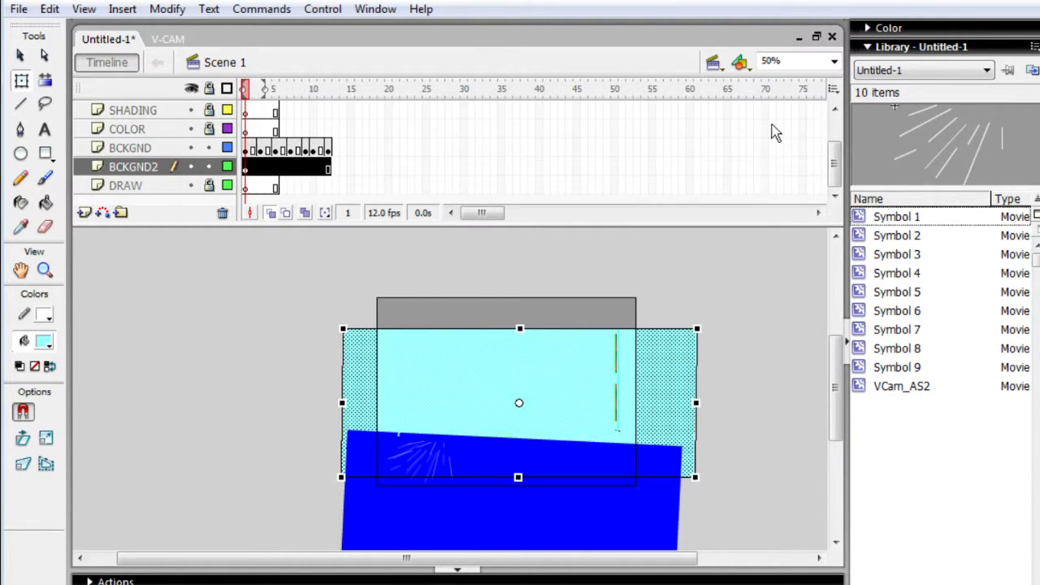
{"action": "key", "text": "ctrl+Return"}
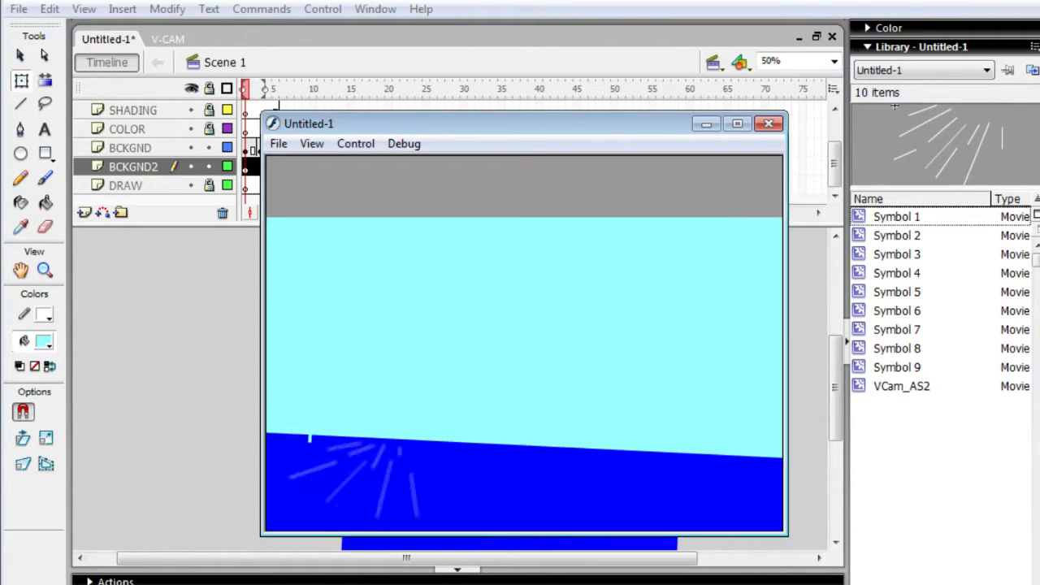
- Play back the water animation on the timeline and shorten the BCKGND and BCKGND2 layers to end at frame 11
{"action": "left_click", "coordinate": [769, 124]}
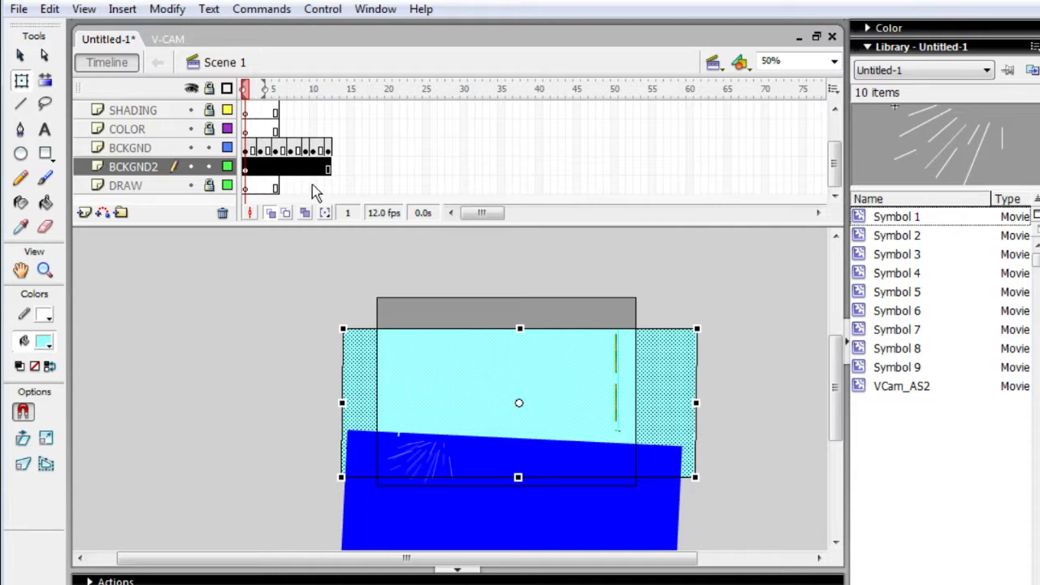
{"action": "key", "text": "Return"}
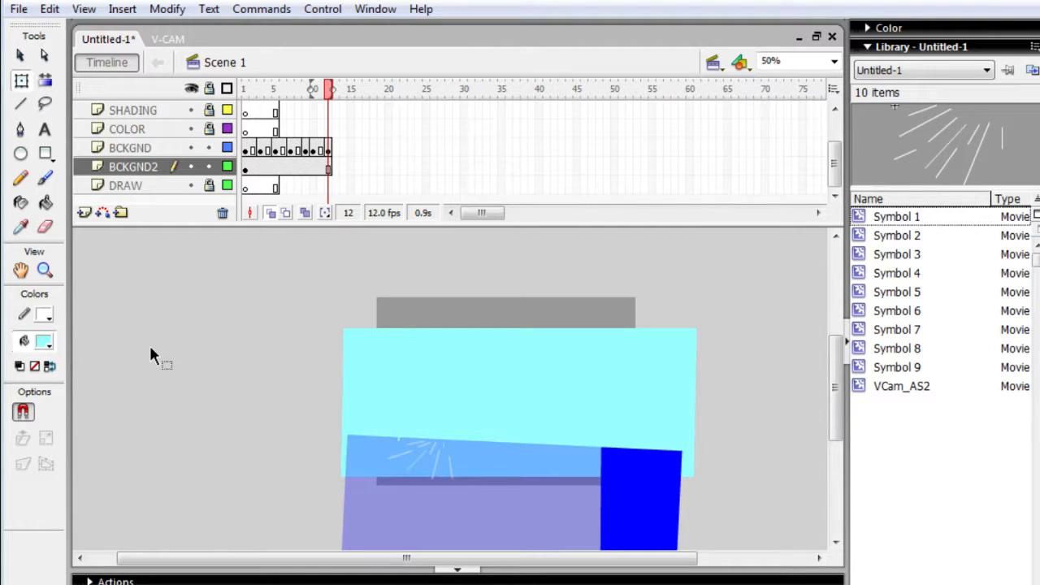
{"action": "scroll", "coordinate": [178, 354], "scroll_direction": "down", "scroll_amount": 8}
{"action": "scroll", "coordinate": [177, 354], "scroll_direction": "up", "scroll_amount": 5}
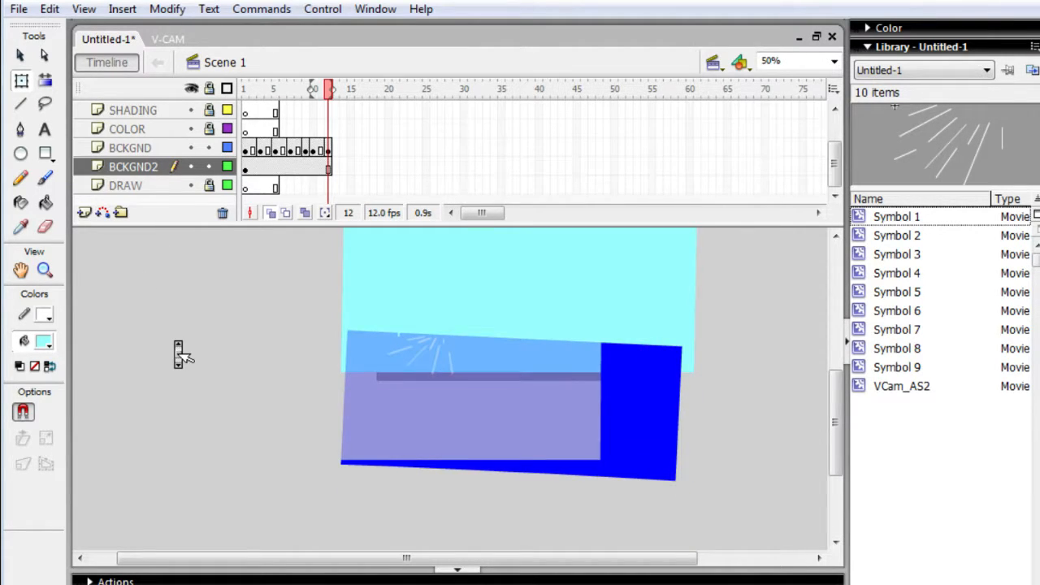
{"action": "left_click", "coordinate": [402, 365]}
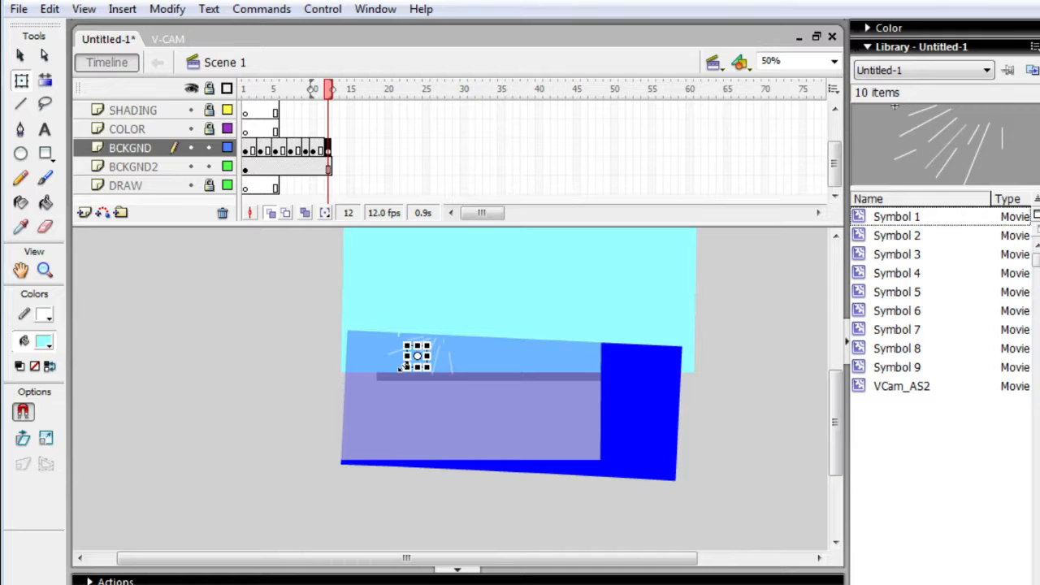
{"action": "left_click", "coordinate": [508, 433]}
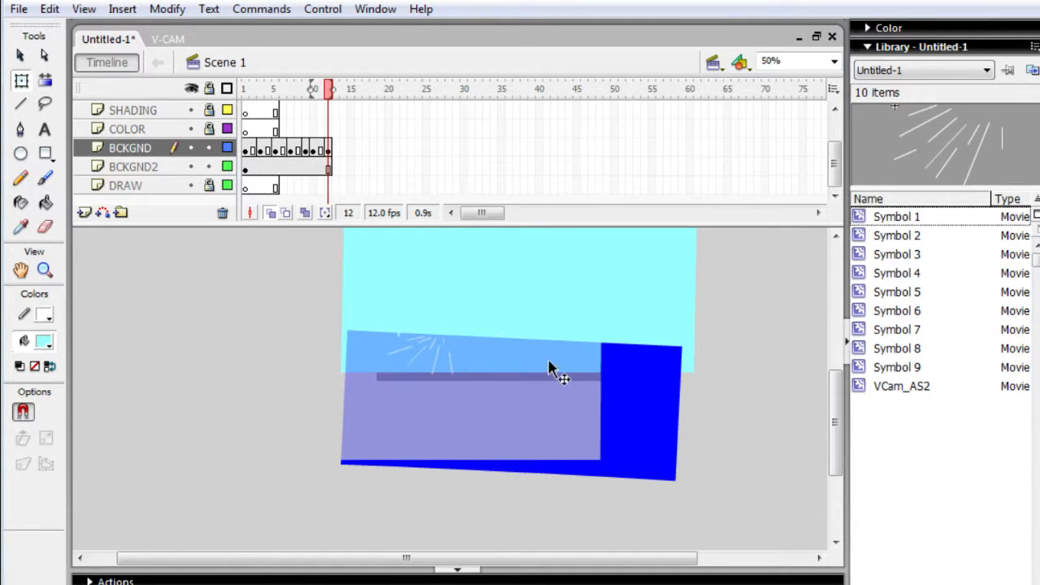
{"action": "key", "text": "Return"}
{"action": "key", "text": "F6"}
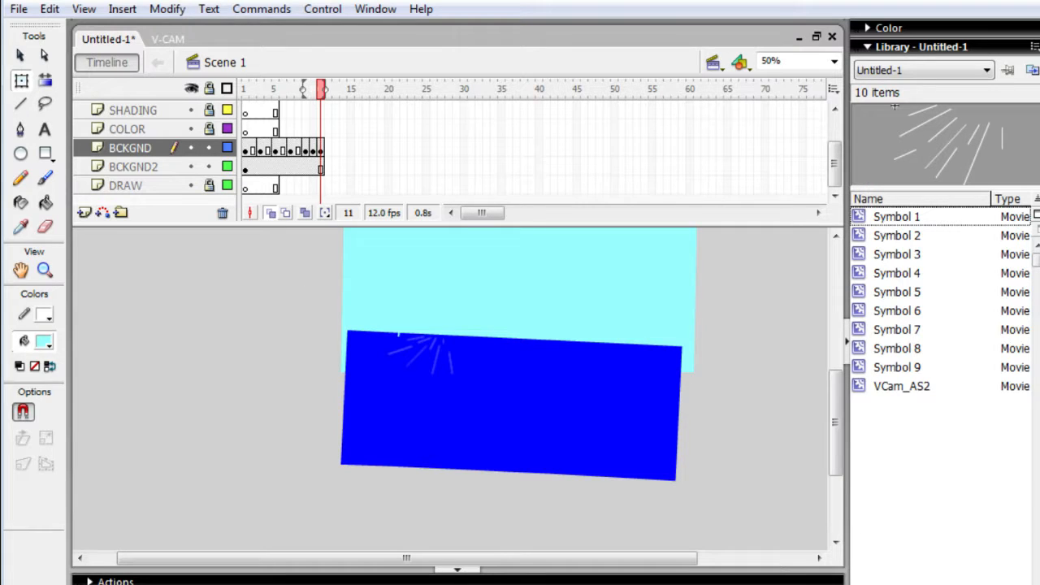
- Switch to the web browser, search for "paint", check the video and live dashboard pages, and return to Flash
{"action": "key", "text": "alt+Tab"}
{"action": "key", "text": "ctrl+Tab"}
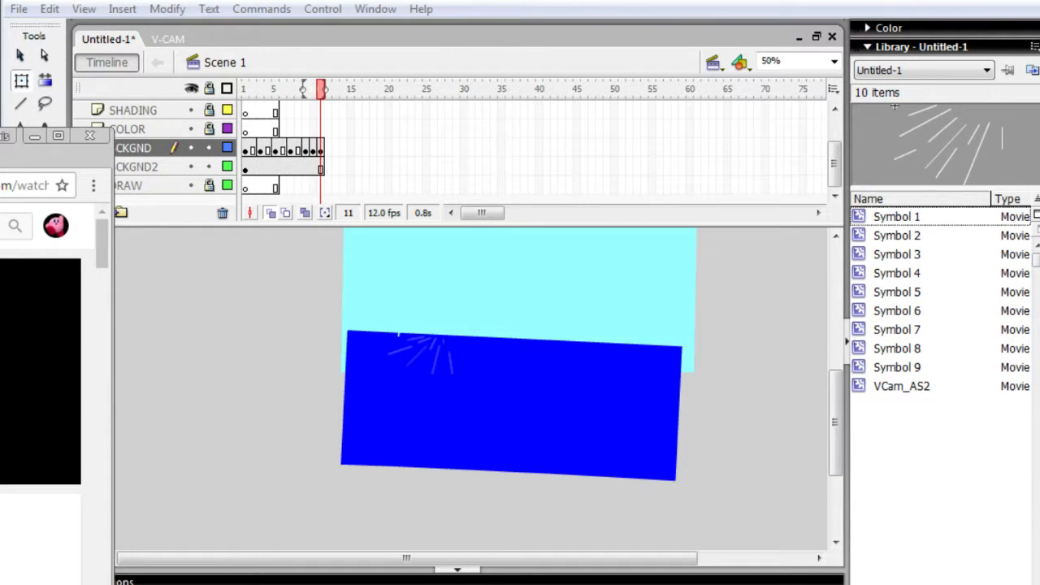
{"action": "type", "text": "paint"}
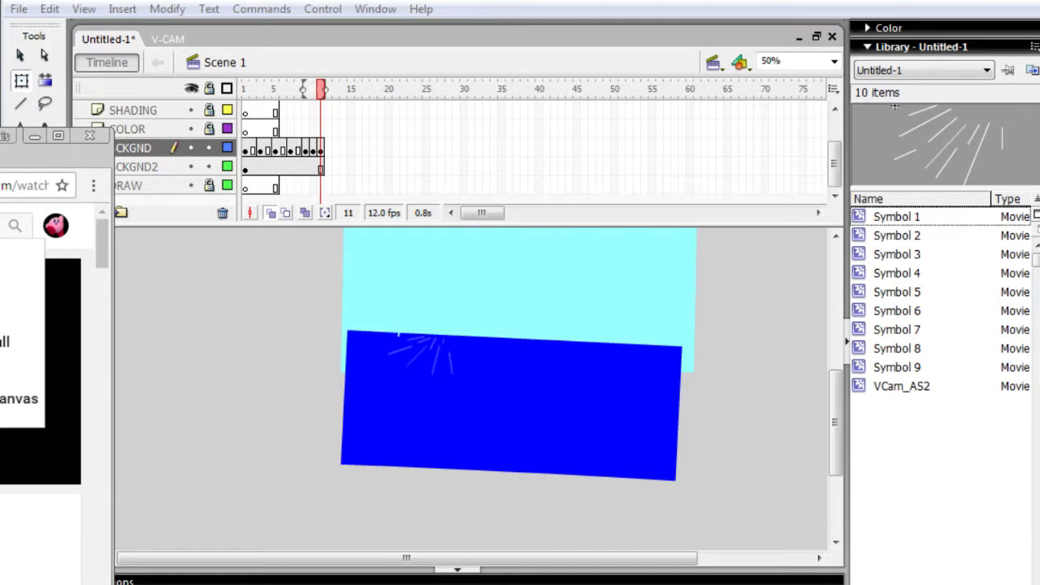
{"action": "key", "text": "Return"}
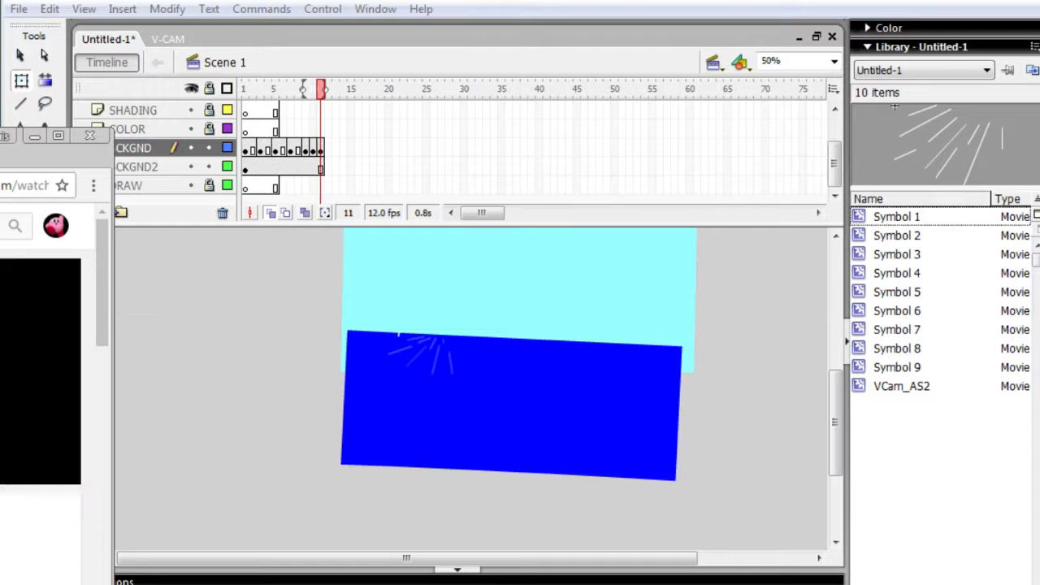
{"action": "key", "text": "ctrl+Tab"}
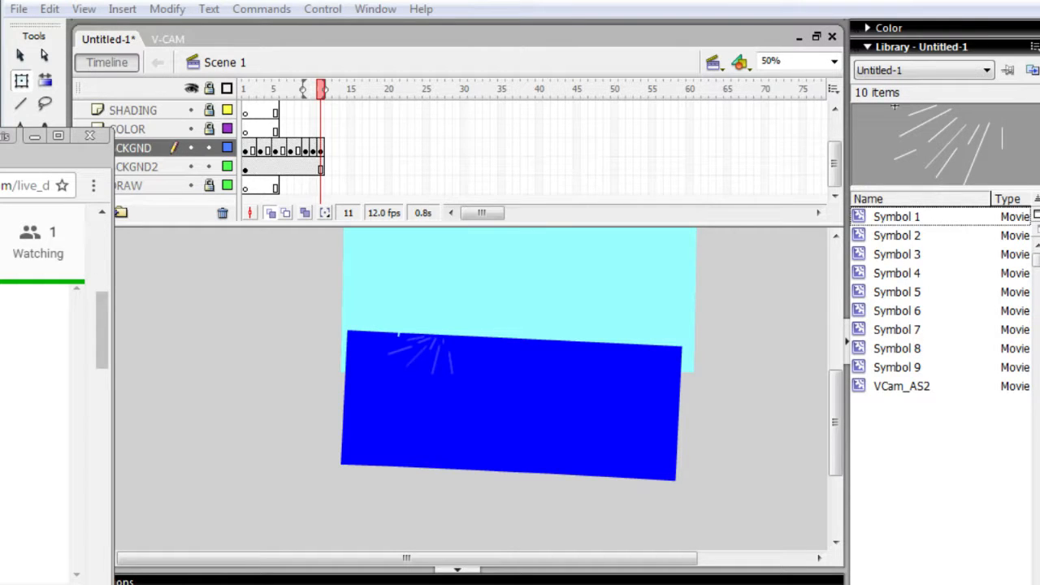
{"action": "key", "text": "ctrl+Tab"}
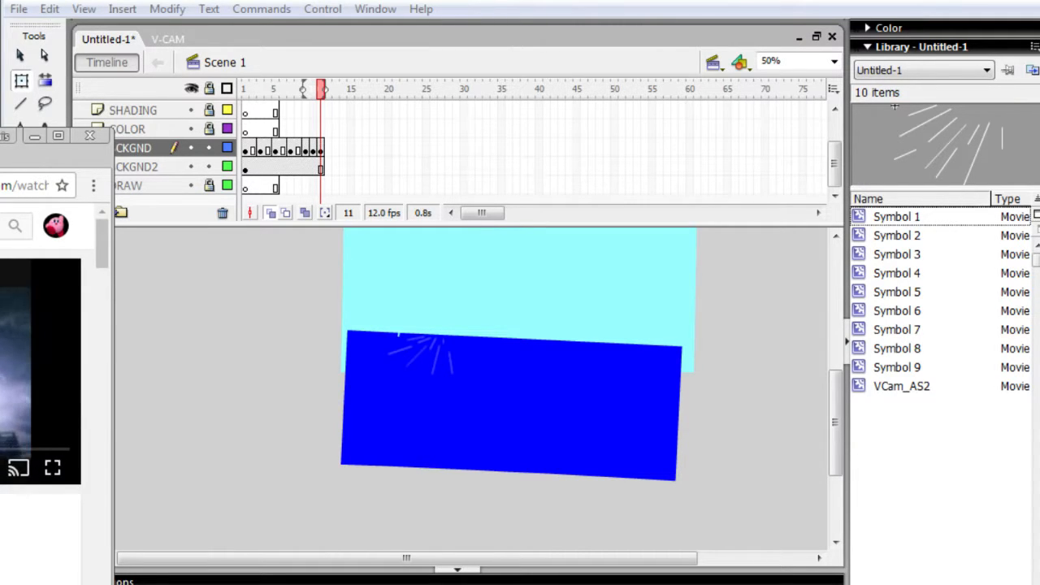
{"action": "key", "text": "ctrl+Tab"}
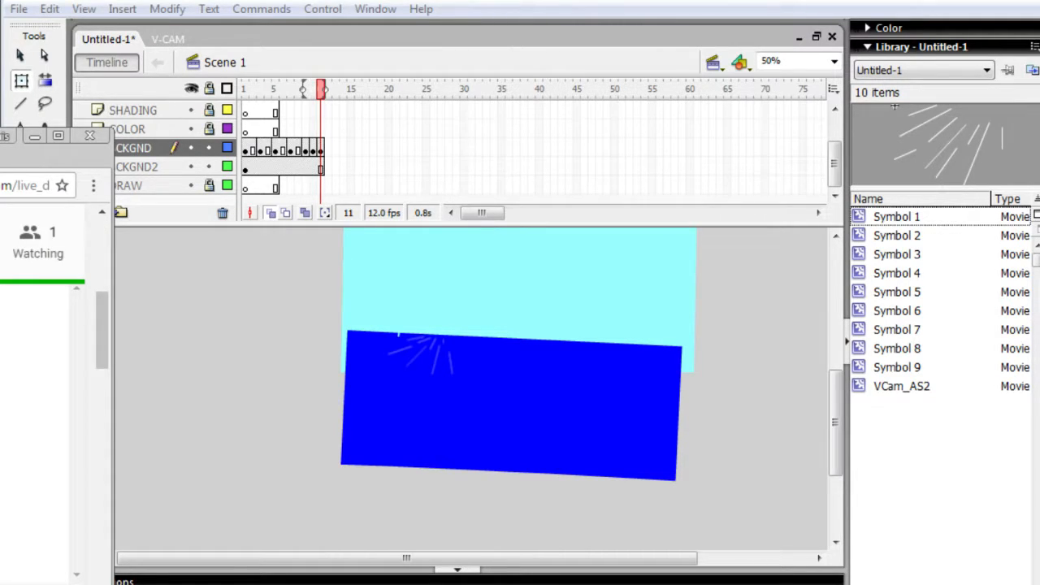
{"action": "left_click", "coordinate": [292, 337]}
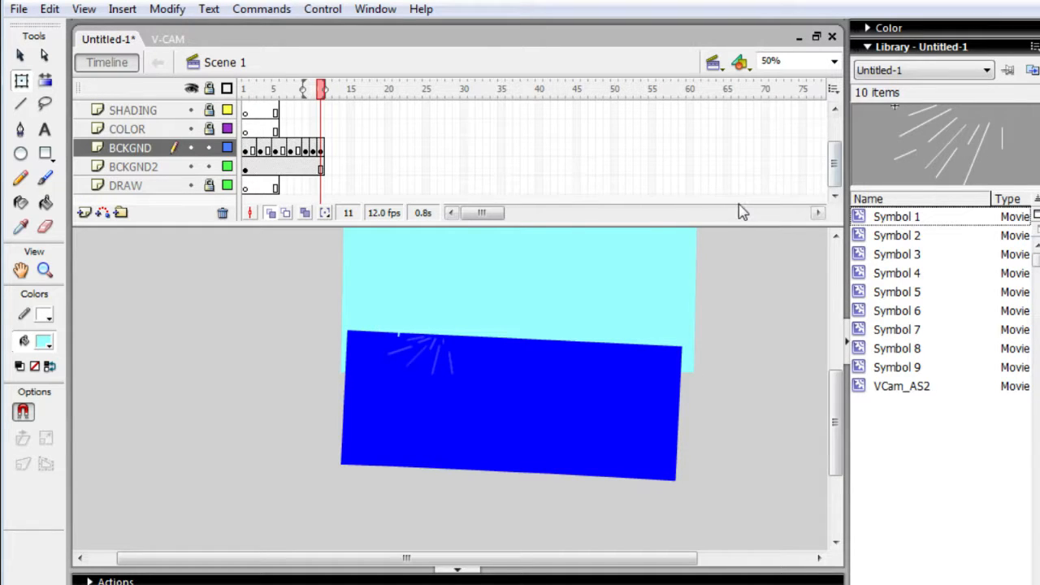
{"action": "key", "text": "h"}
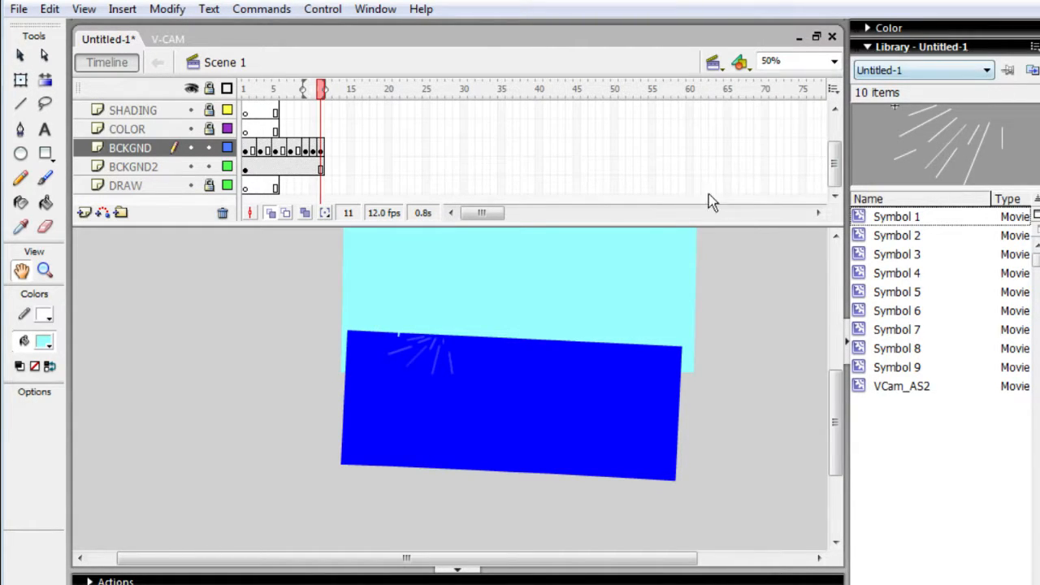
{"action": "left_click_drag", "start_coordinate": [204, 436], "coordinate": [117, 584]}
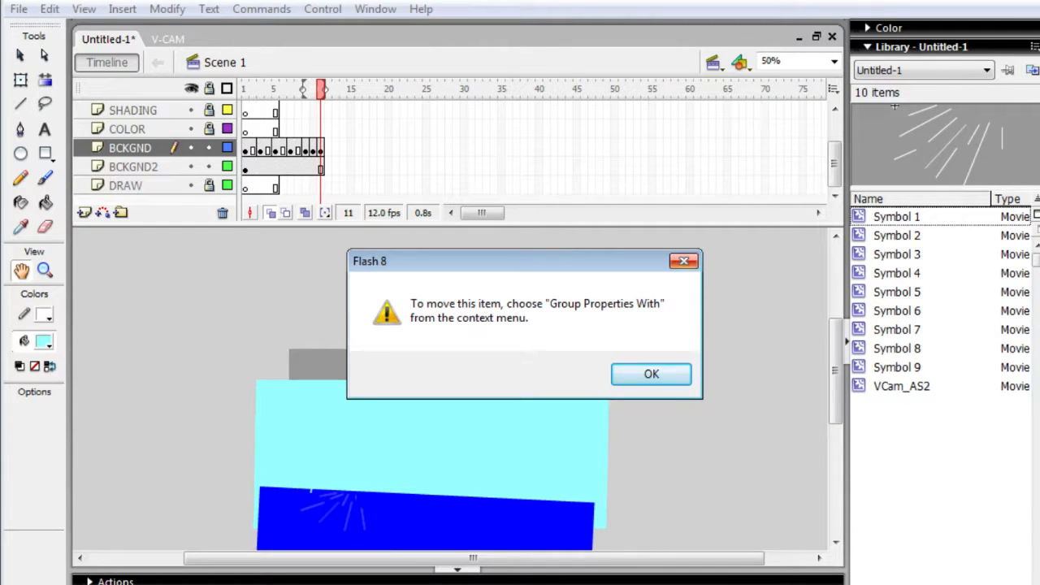
{"action": "left_click", "coordinate": [683, 260]}
{"action": "left_click_drag", "start_coordinate": [677, 302], "coordinate": [704, 169]}
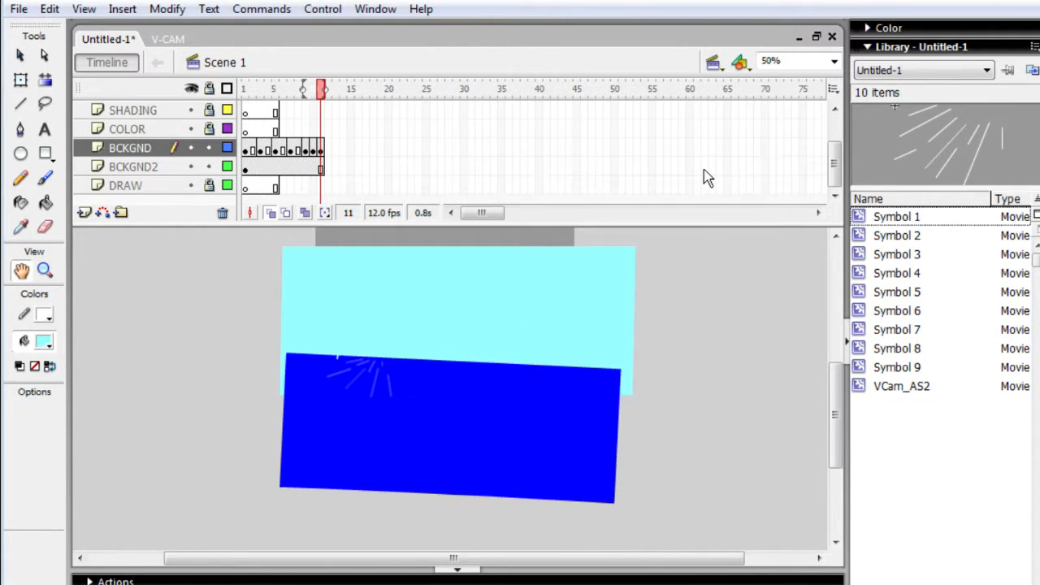
- Save the document as "whirl cup intro" in the Macromedia Flash 8 folder on Removable Disk (E:)
{"action": "key", "text": "ctrl+s"}
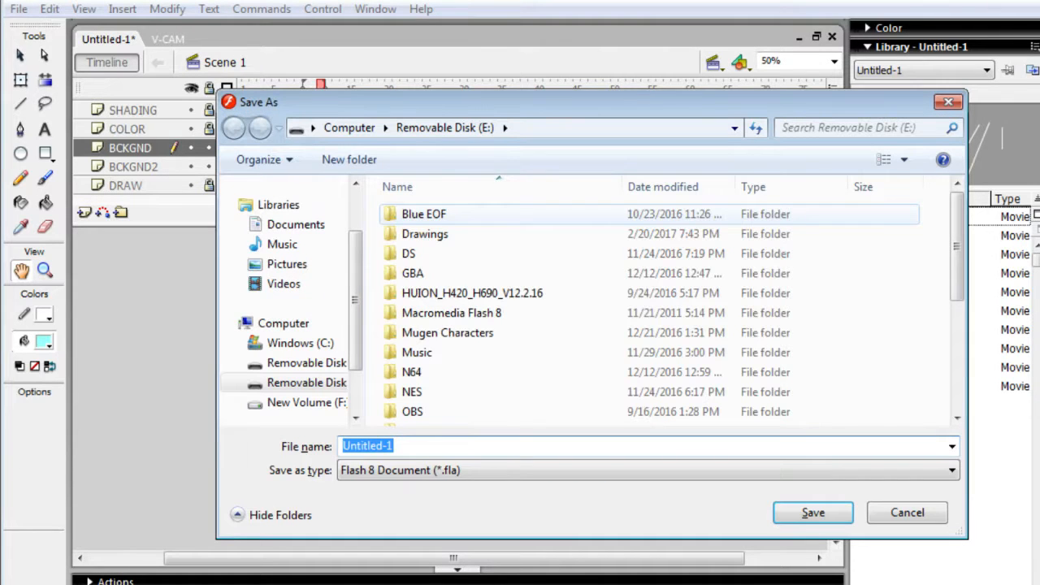
{"action": "type", "text": "whir"}
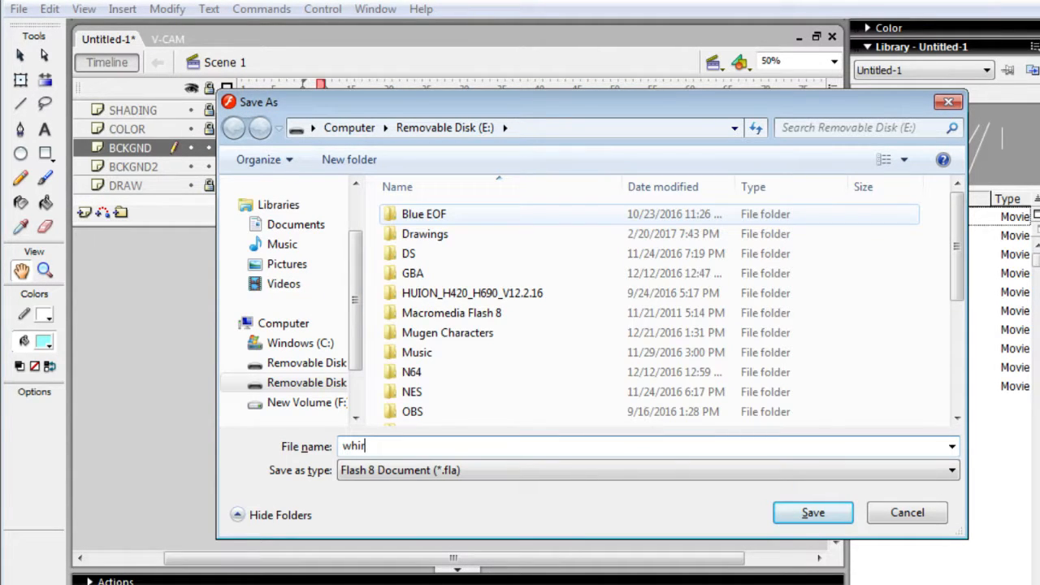
{"action": "type", "text": "l cup intro"}
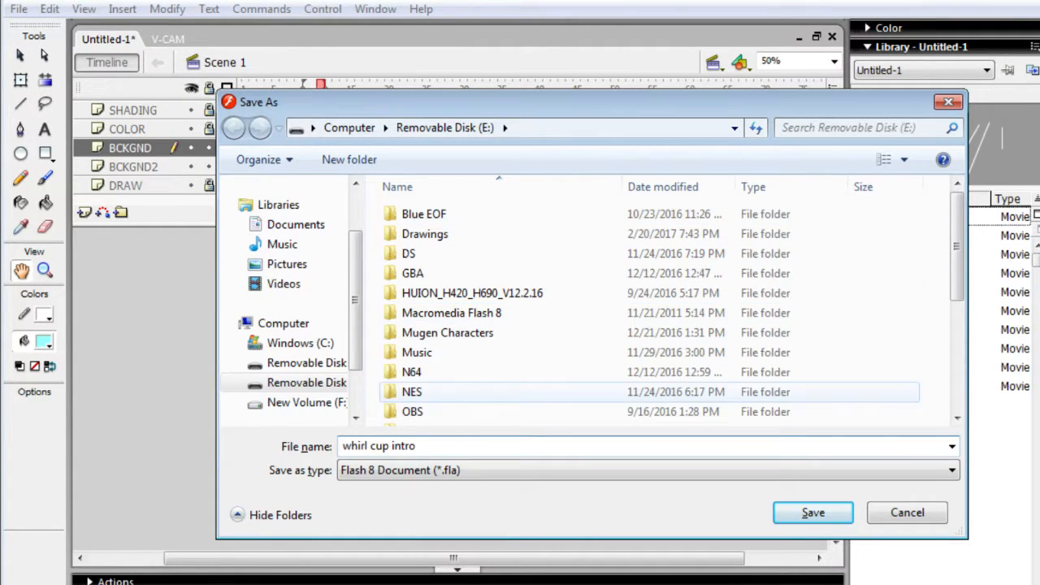
{"action": "double_click", "coordinate": [451, 313]}
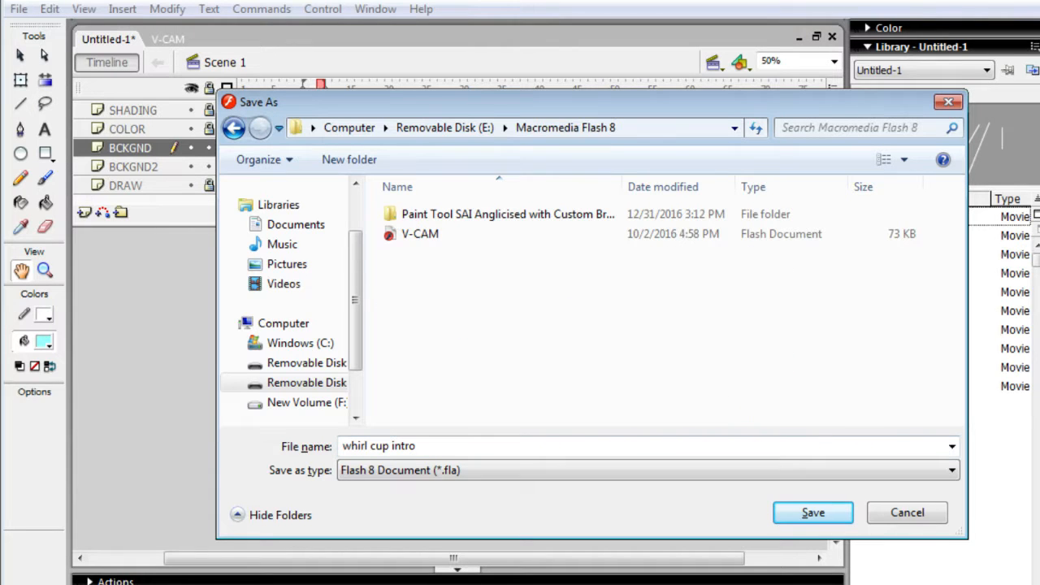
{"action": "left_click", "coordinate": [780, 505]}
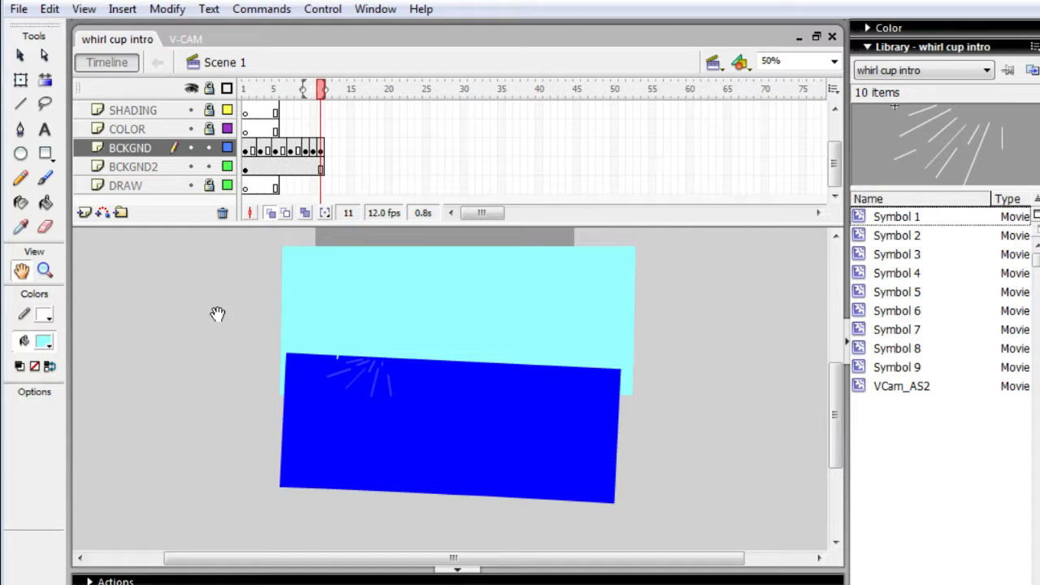
- Lock the BCKGND and BCKGND2 layers against editing
{"action": "scroll", "coordinate": [209, 301], "scroll_direction": "up", "scroll_amount": 3}
{"action": "scroll", "coordinate": [213, 302], "scroll_direction": "down", "scroll_amount": 3}
{"action": "scroll", "coordinate": [213, 302], "scroll_direction": "up", "scroll_amount": 4}
{"action": "scroll", "coordinate": [208, 297], "scroll_direction": "down", "scroll_amount": 3}
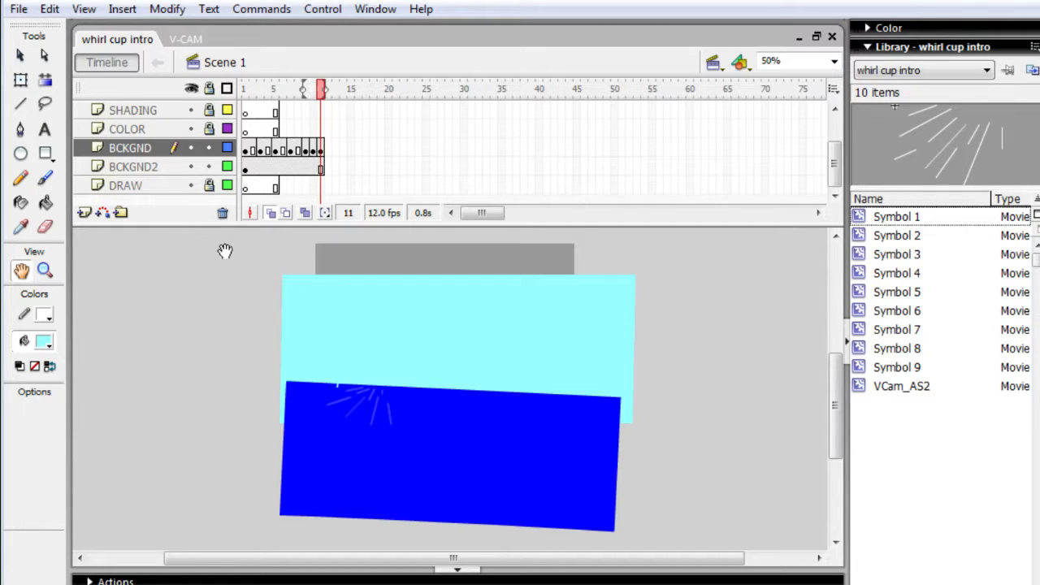
{"action": "left_click", "coordinate": [209, 148]}
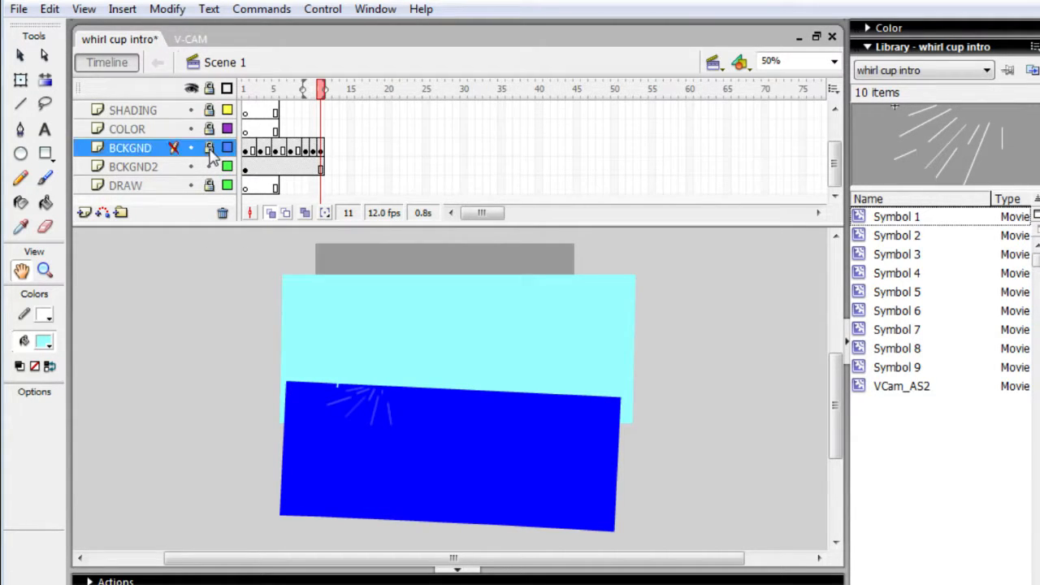
- Make the DRAW layer active and select its first frame
{"action": "left_click", "coordinate": [135, 186]}
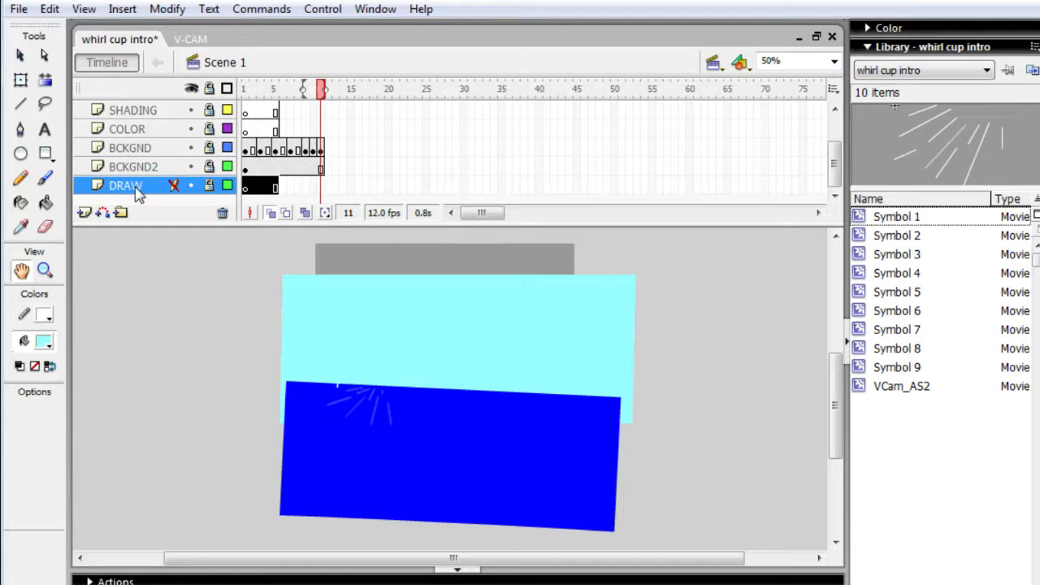
{"action": "left_click", "coordinate": [252, 190]}
{"action": "key", "text": "F6"}
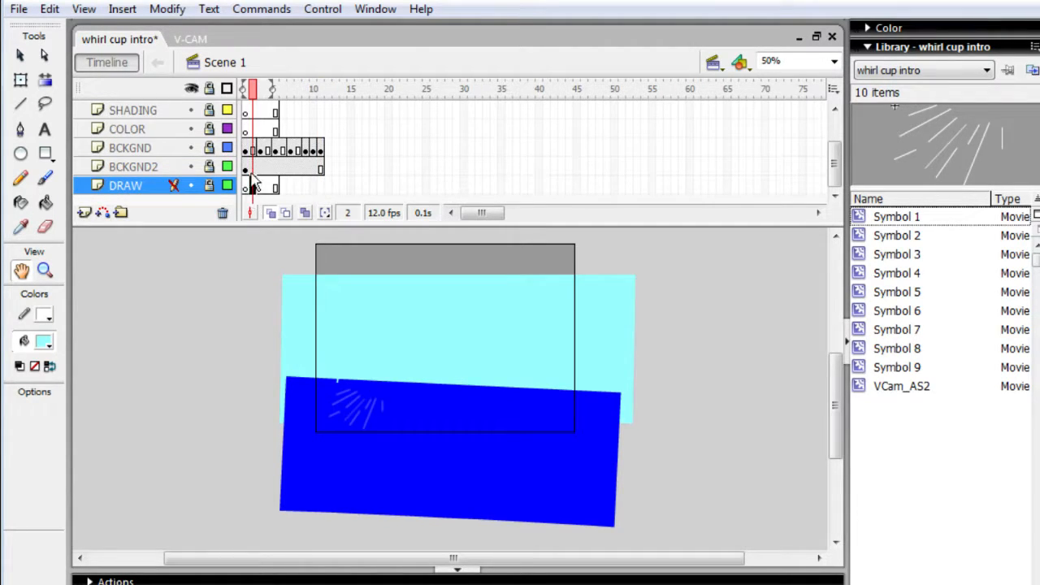
{"action": "key", "text": "ctrl+z"}
{"action": "left_click", "coordinate": [246, 188]}
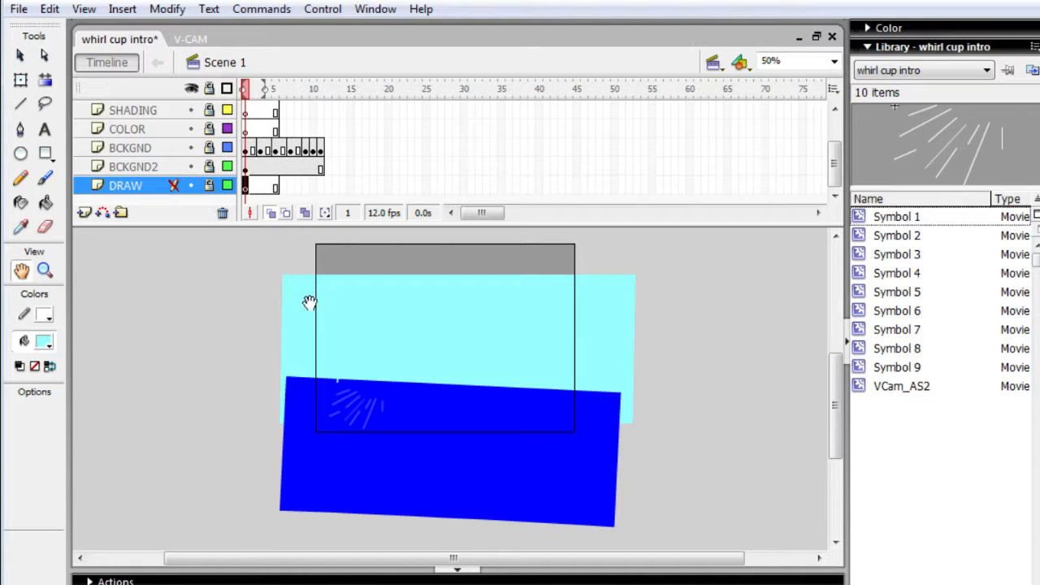
- Set both the fill and stroke colours to black and choose the Pencil tool for drawing
{"action": "key", "text": "ctrl+="}
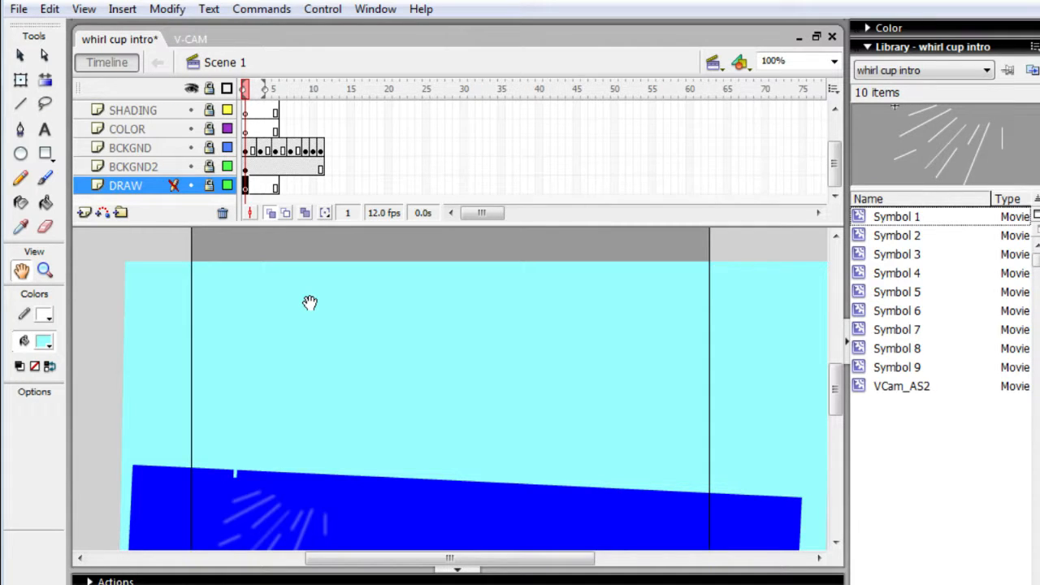
{"action": "key", "text": "ctrl+="}
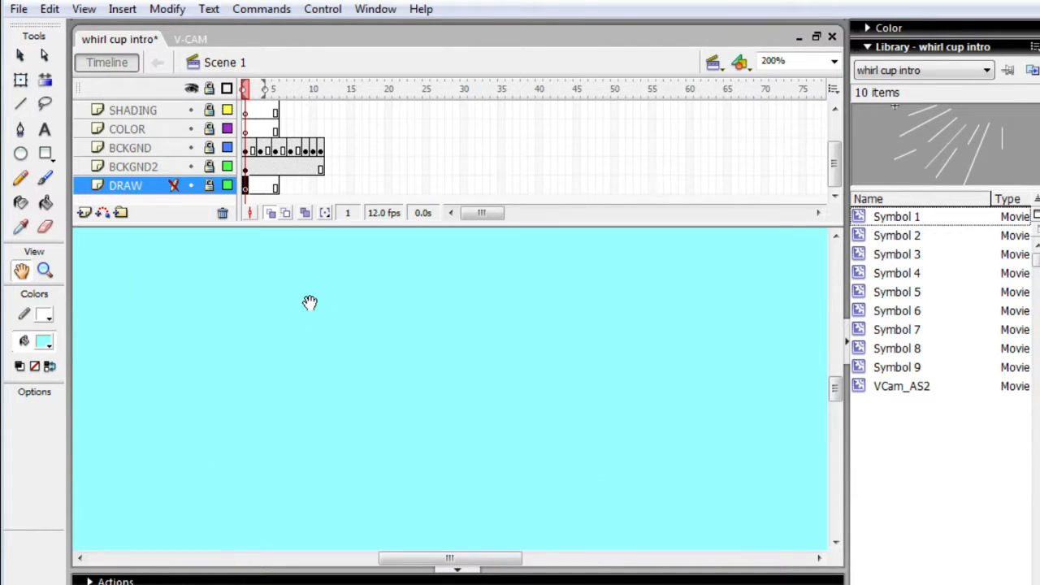
{"action": "left_click_drag", "start_coordinate": [310, 302], "coordinate": [582, 251]}
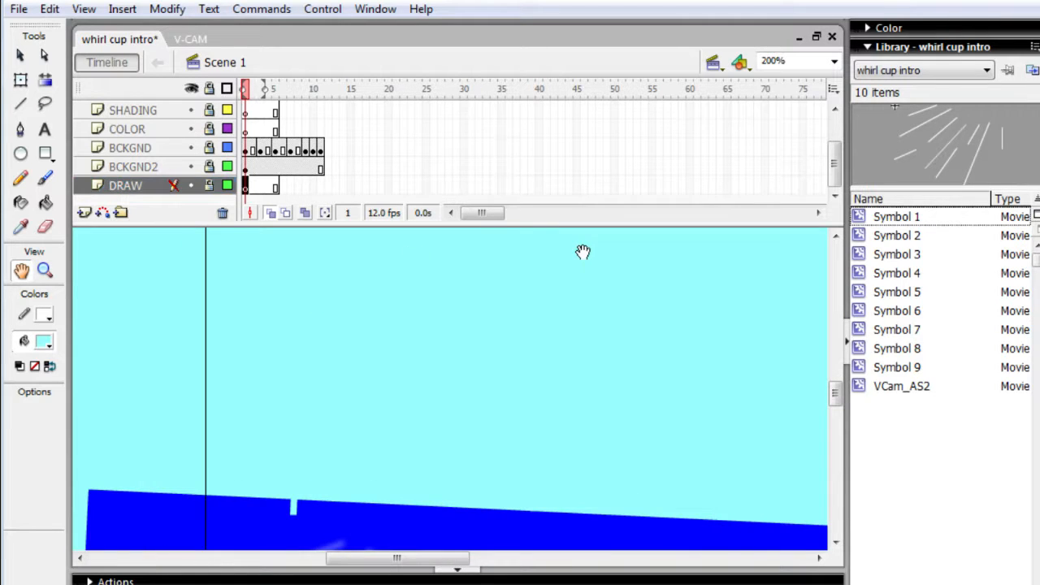
{"action": "mouse_move", "coordinate": [508, 346]}
{"action": "left_mouse_down"}
{"action": "mouse_move", "coordinate": [529, 300]}
{"action": "mouse_move", "coordinate": [477, 391]}
{"action": "mouse_move", "coordinate": [461, 398]}
{"action": "left_mouse_up"}
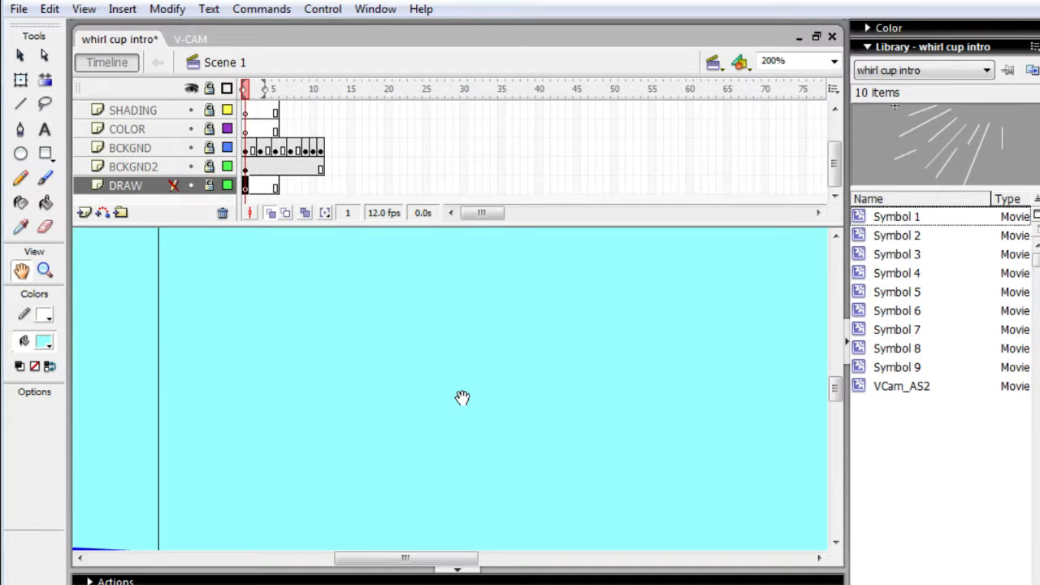
{"action": "left_click_drag", "start_coordinate": [461, 397], "coordinate": [474, 340]}
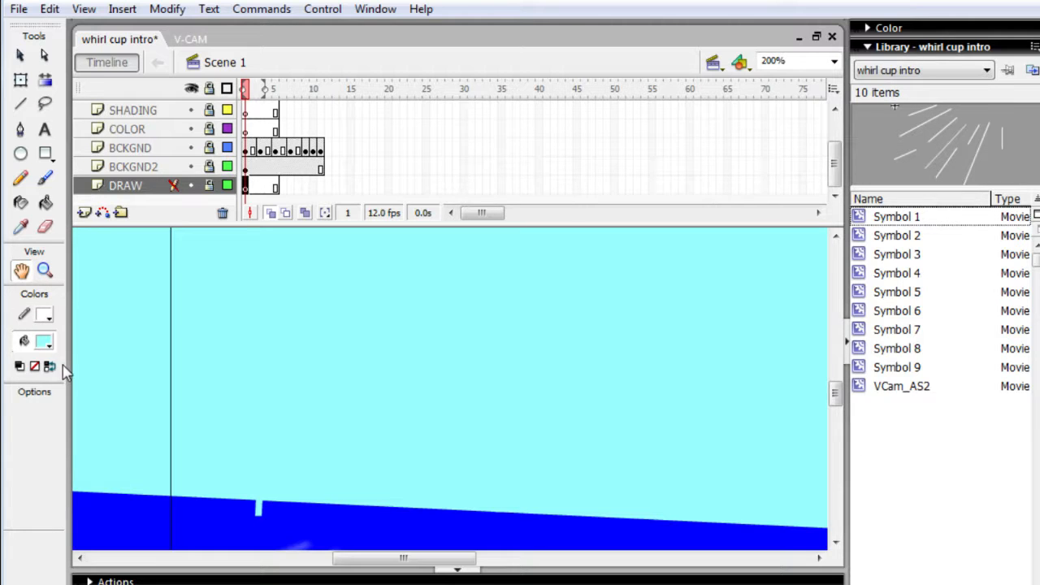
{"action": "left_click", "coordinate": [45, 342]}
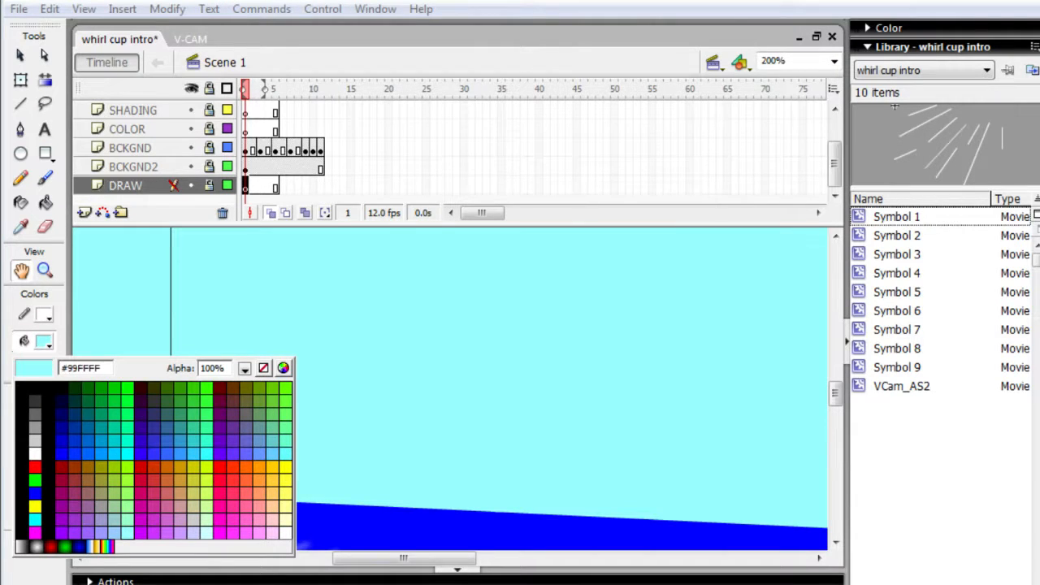
{"action": "left_click", "coordinate": [35, 398]}
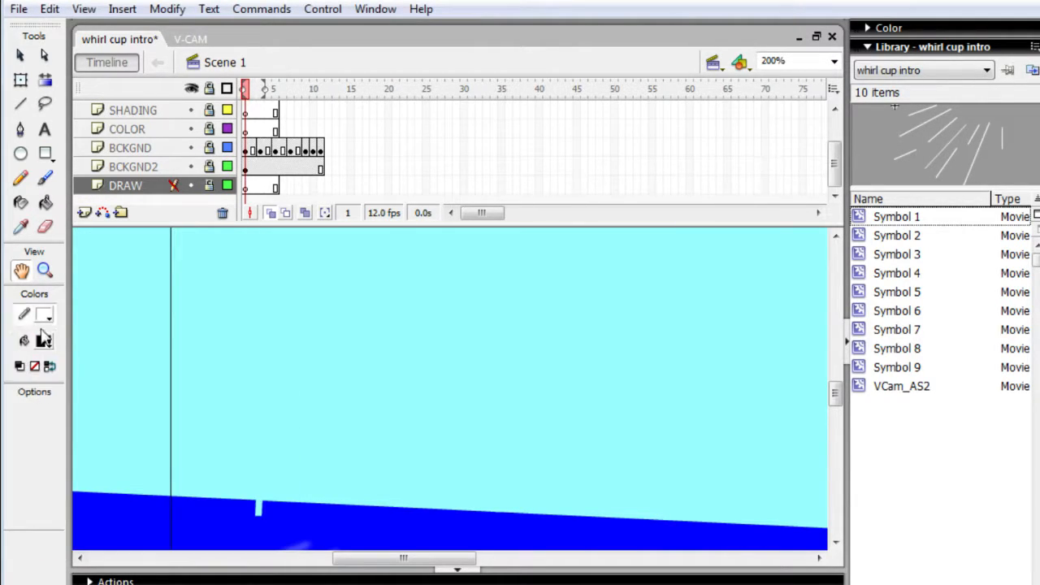
{"action": "left_click", "coordinate": [45, 315]}
{"action": "left_click", "coordinate": [35, 361]}
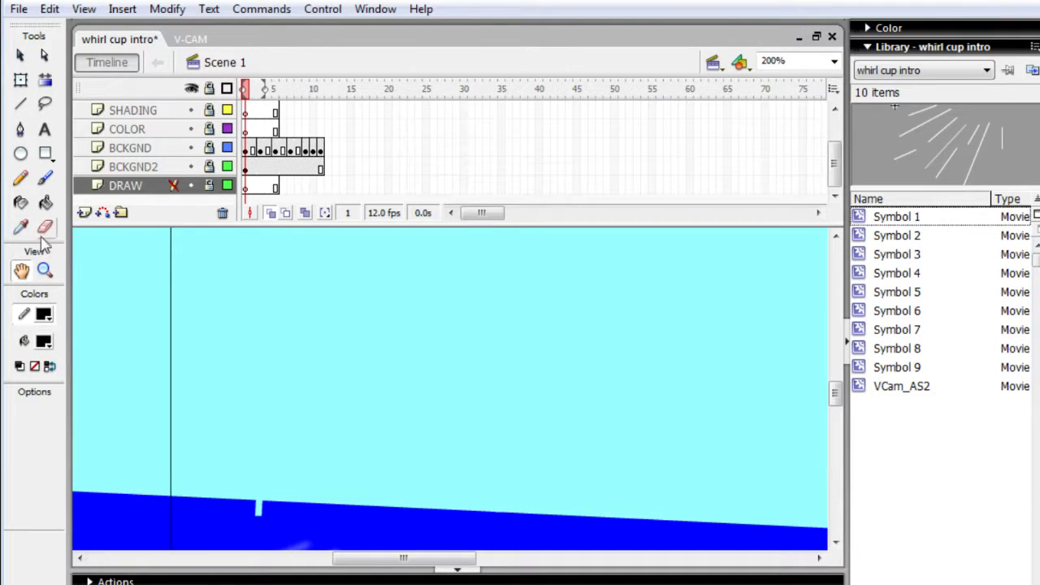
{"action": "double_click", "coordinate": [11, 190]}
{"action": "left_click", "coordinate": [20, 191]}
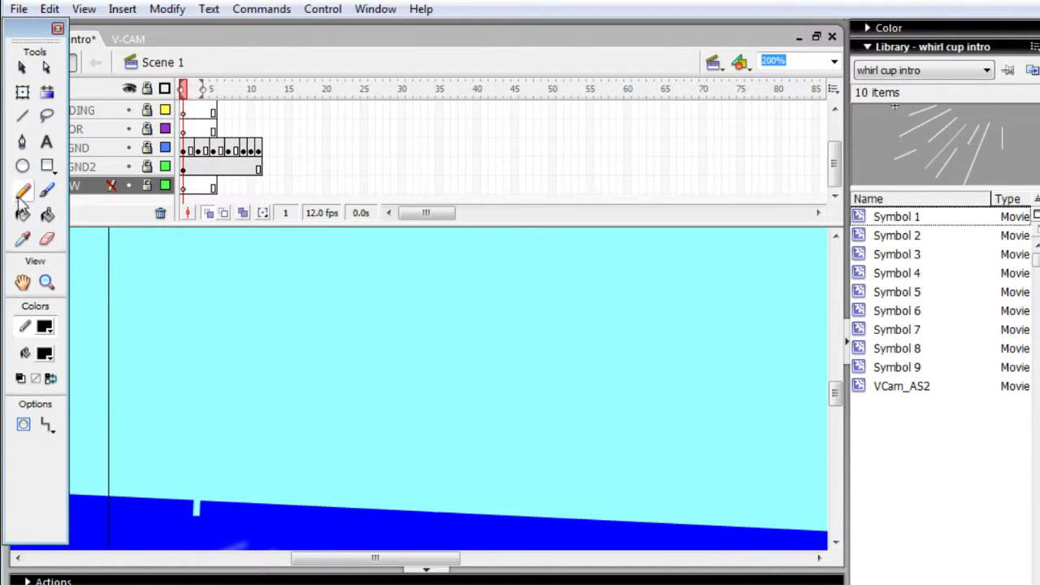
- Choose the Brush tool with pressure-sensitive strokes and dock the floating toolbox beside the timeline
{"action": "left_click", "coordinate": [46, 190]}
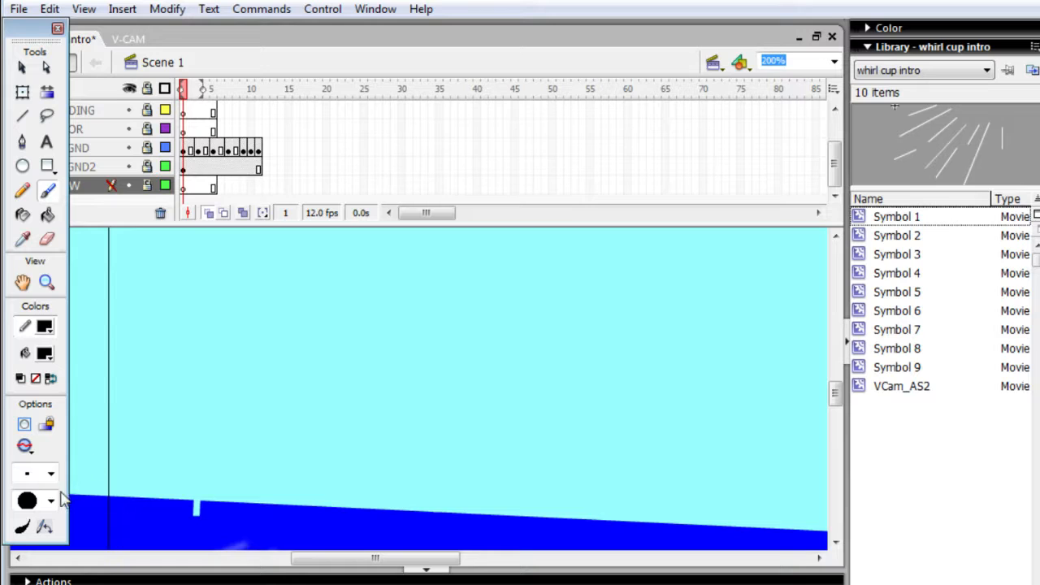
{"action": "left_click", "coordinate": [162, 584]}
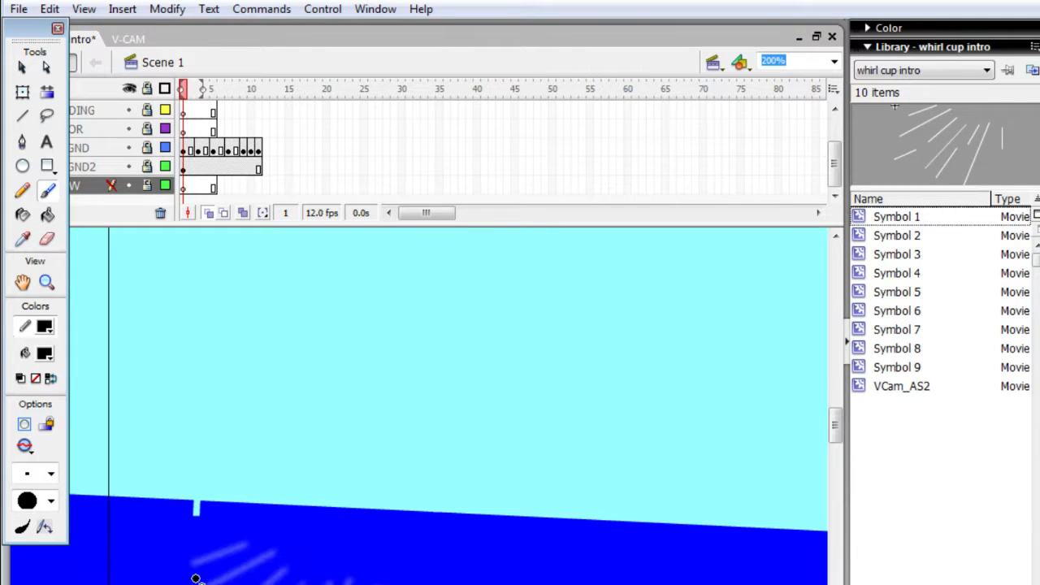
{"action": "double_click", "coordinate": [12, 528]}
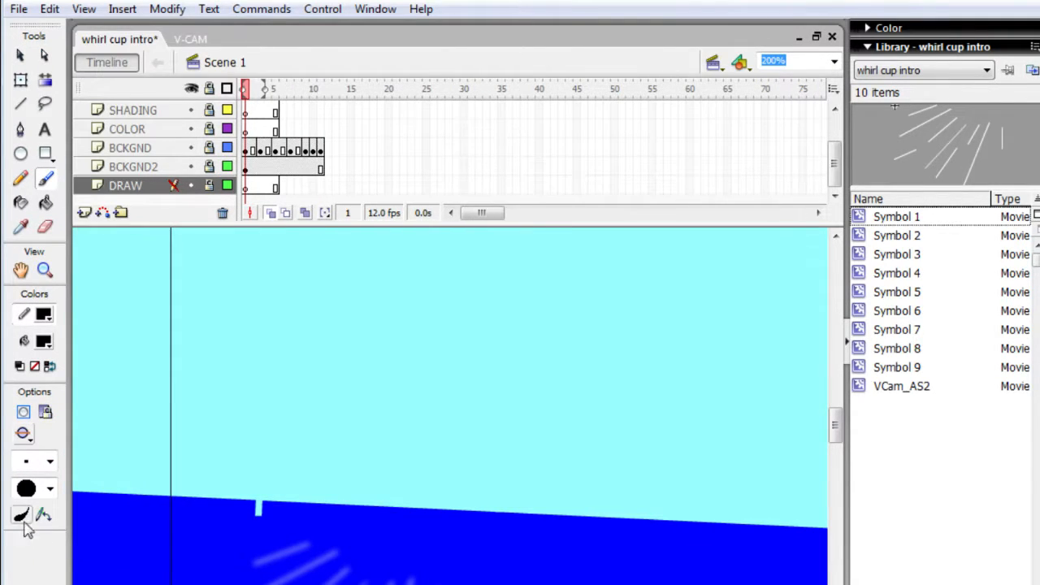
{"action": "left_click", "coordinate": [22, 517]}
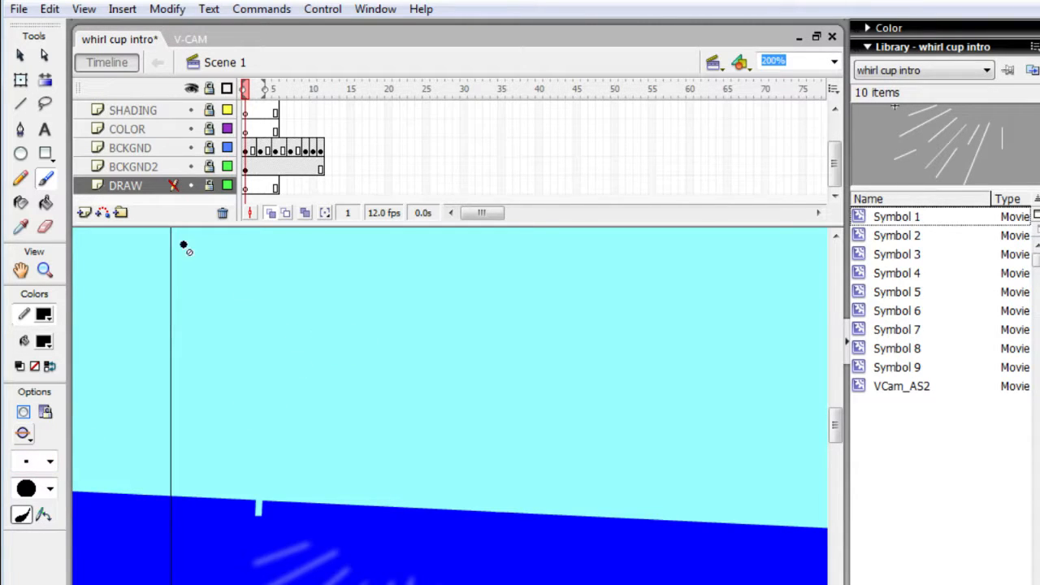
- Unlock the DRAW layer and move it above VCAM to the top of the layer stack
{"action": "left_click", "coordinate": [212, 185]}
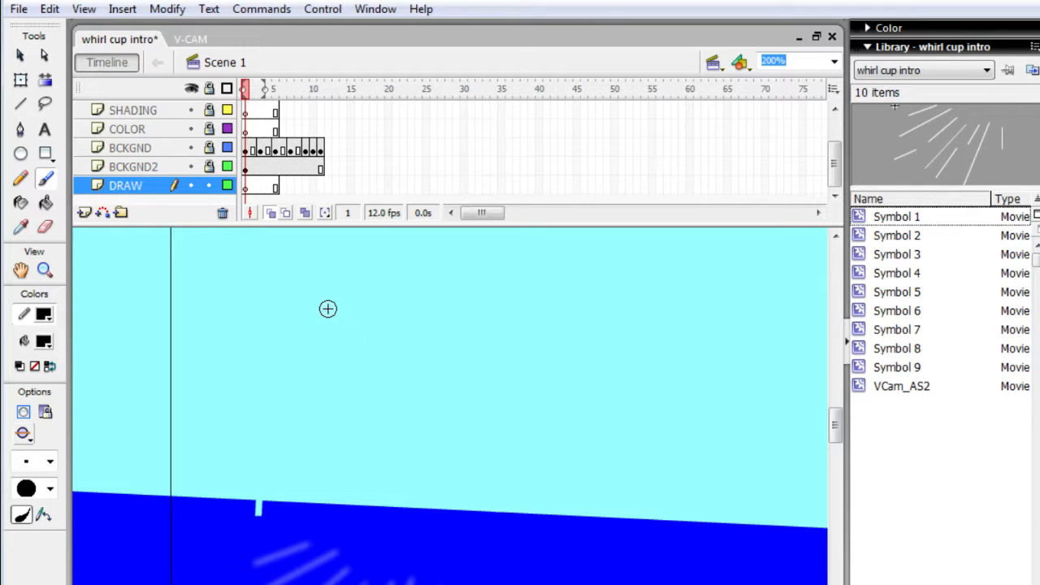
{"action": "left_click_drag", "start_coordinate": [328, 288], "coordinate": [350, 329]}
{"action": "key", "text": "ctrl+z"}
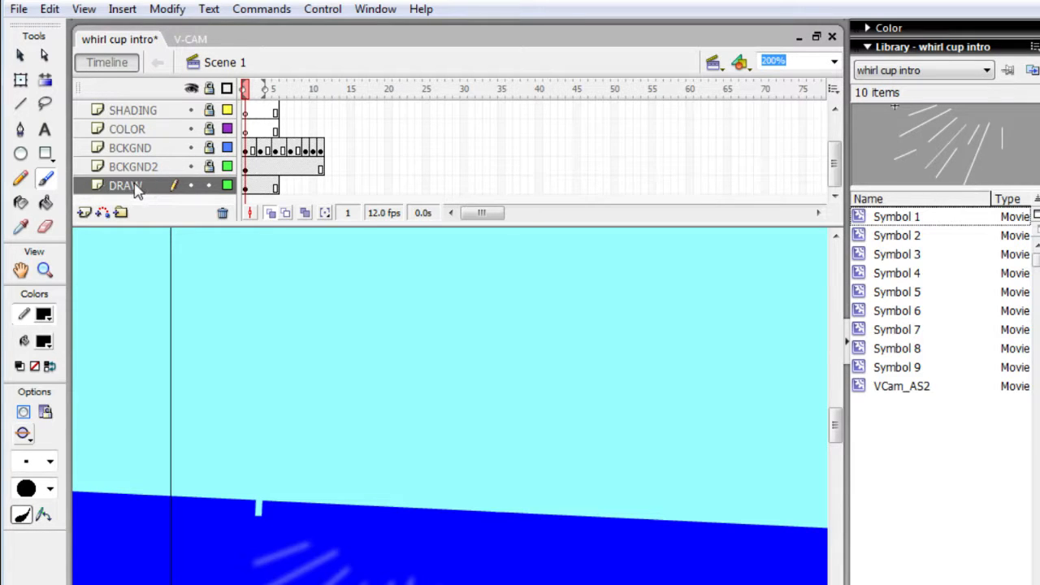
{"action": "left_click_drag", "start_coordinate": [135, 185], "coordinate": [142, 101]}
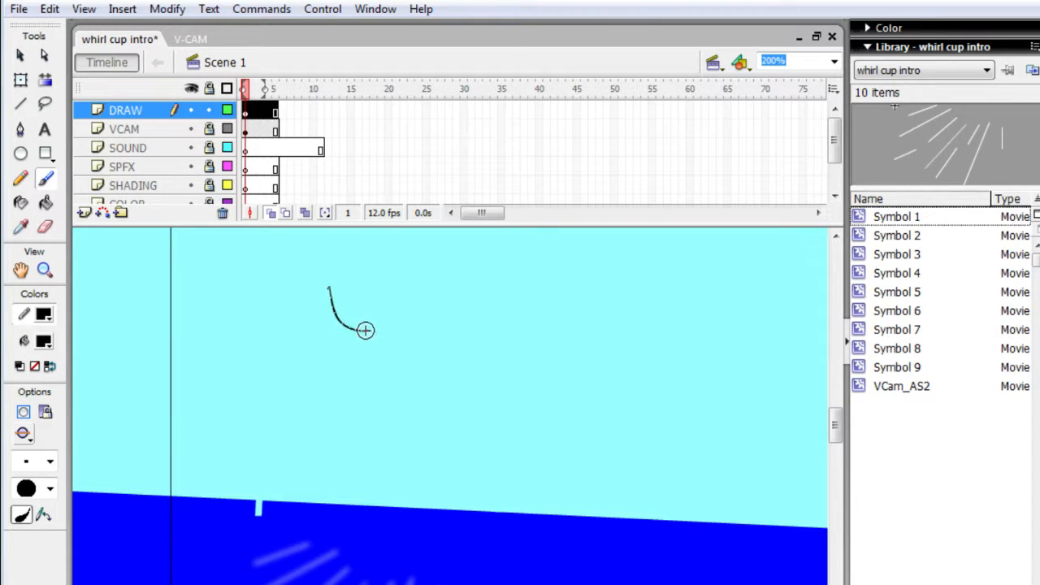
{"action": "mouse_move", "coordinate": [373, 333]}
{"action": "left_mouse_down"}
{"action": "mouse_move", "coordinate": [387, 346]}
{"action": "mouse_move", "coordinate": [403, 329]}
{"action": "mouse_move", "coordinate": [373, 329]}
{"action": "left_mouse_up"}
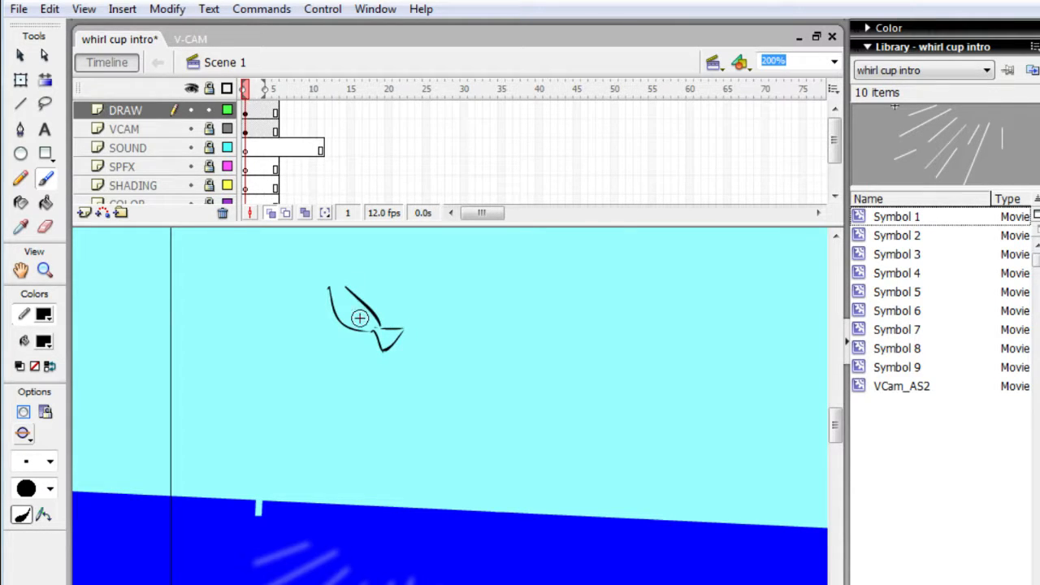
{"action": "key", "text": "e"}
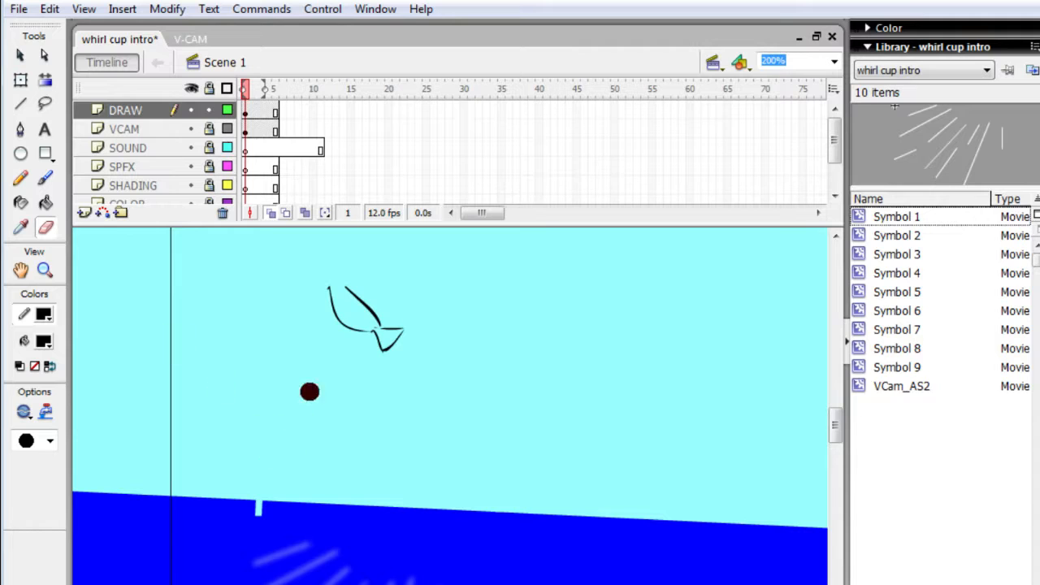
{"action": "mouse_move", "coordinate": [287, 300]}
{"action": "left_mouse_down"}
{"action": "mouse_move", "coordinate": [365, 309]}
{"action": "mouse_move", "coordinate": [360, 293]}
{"action": "mouse_move", "coordinate": [338, 284]}
{"action": "mouse_move", "coordinate": [355, 317]}
{"action": "mouse_move", "coordinate": [376, 316]}
{"action": "mouse_move", "coordinate": [362, 301]}
{"action": "left_mouse_up"}
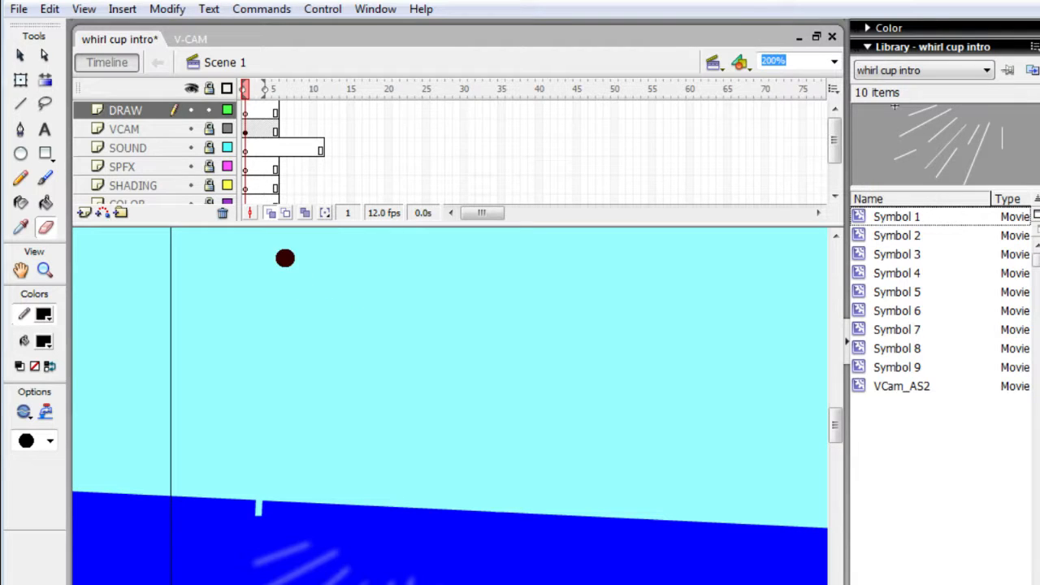
- Brush the flying creature's rounded head in the sky on frame 1, with a small snout and a pointed ear
{"action": "key", "text": "b"}
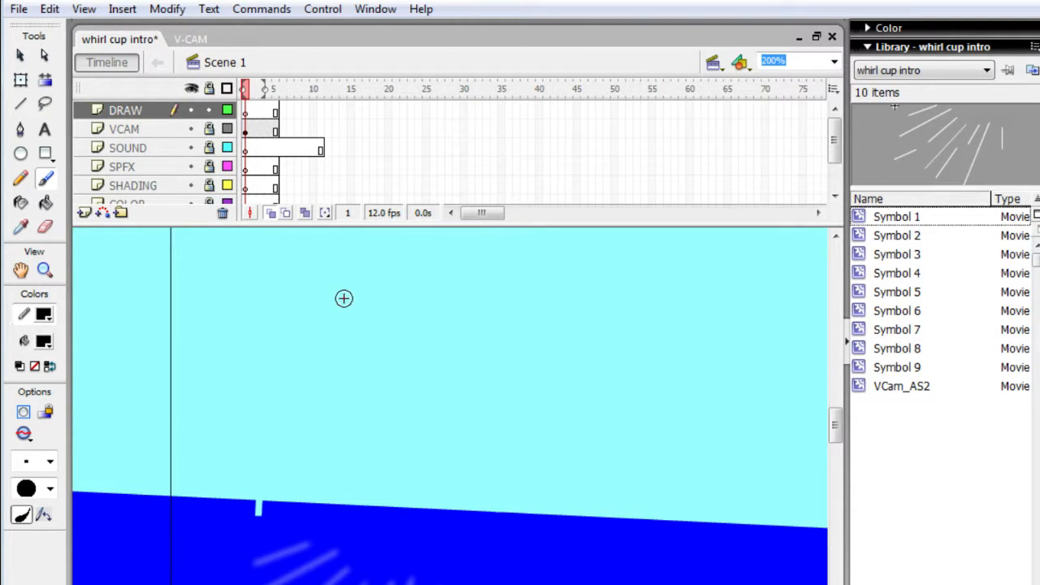
{"action": "left_click_drag", "start_coordinate": [329, 307], "coordinate": [396, 325]}
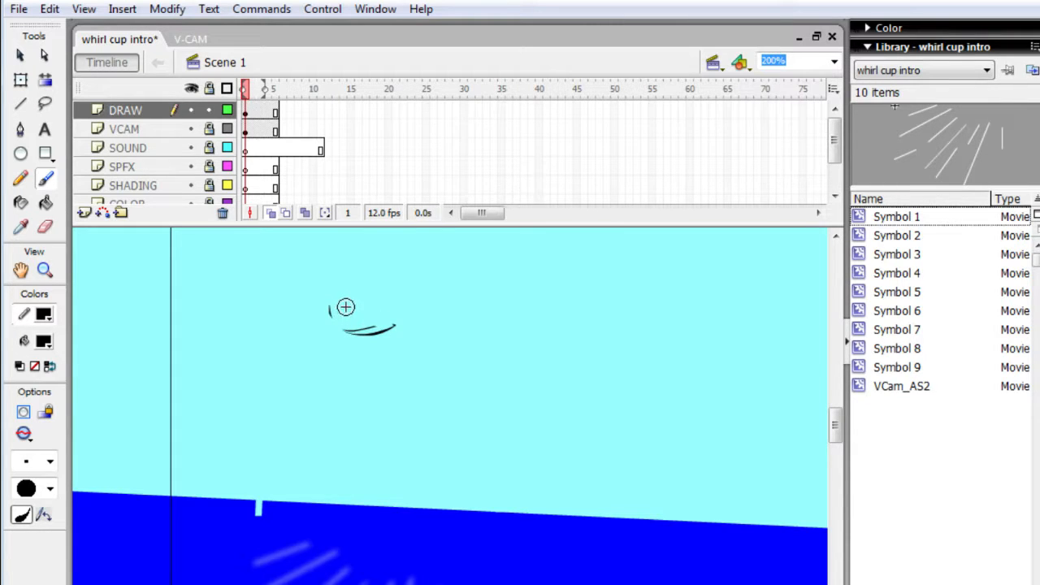
{"action": "mouse_move", "coordinate": [342, 306]}
{"action": "left_mouse_down"}
{"action": "mouse_move", "coordinate": [338, 335]}
{"action": "mouse_move", "coordinate": [351, 304]}
{"action": "mouse_move", "coordinate": [355, 330]}
{"action": "mouse_move", "coordinate": [328, 304]}
{"action": "mouse_move", "coordinate": [335, 274]}
{"action": "mouse_move", "coordinate": [365, 252]}
{"action": "mouse_move", "coordinate": [368, 267]}
{"action": "mouse_move", "coordinate": [383, 253]}
{"action": "mouse_move", "coordinate": [403, 276]}
{"action": "mouse_move", "coordinate": [390, 274]}
{"action": "mouse_move", "coordinate": [393, 255]}
{"action": "mouse_move", "coordinate": [387, 291]}
{"action": "mouse_move", "coordinate": [371, 263]}
{"action": "mouse_move", "coordinate": [398, 289]}
{"action": "mouse_move", "coordinate": [374, 260]}
{"action": "mouse_move", "coordinate": [435, 278]}
{"action": "mouse_move", "coordinate": [531, 252]}
{"action": "mouse_move", "coordinate": [513, 251]}
{"action": "left_mouse_up"}
{"action": "key", "text": "e"}
{"action": "key", "text": "b"}
{"action": "key", "text": "e"}
{"action": "key", "text": "b"}
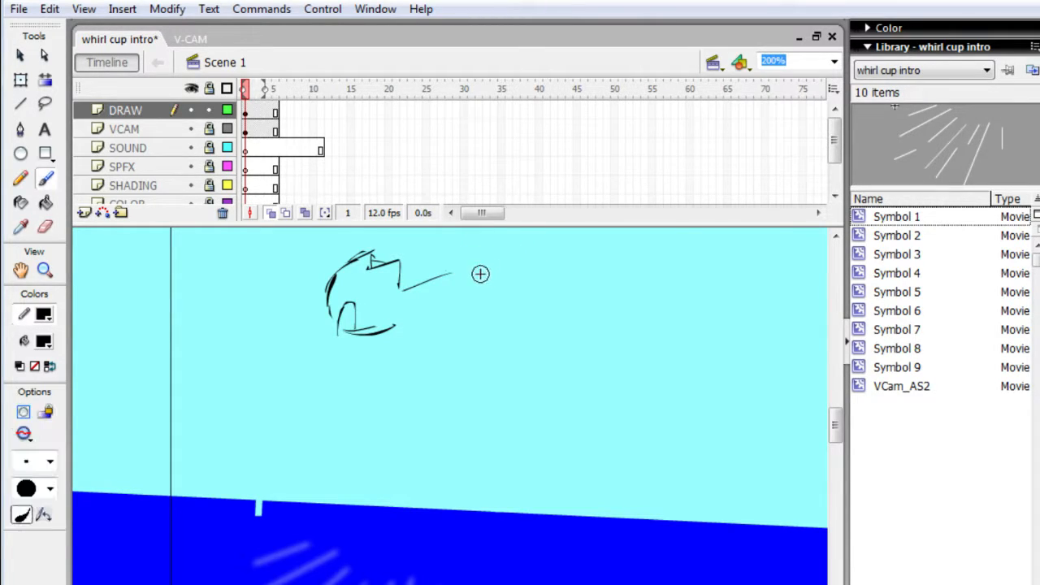
- Draw the long wing extending to the right of the head with a notched tip, and erase the stray line inside it
{"action": "mouse_move", "coordinate": [512, 263]}
{"action": "left_mouse_down"}
{"action": "mouse_move", "coordinate": [589, 265]}
{"action": "mouse_move", "coordinate": [545, 280]}
{"action": "mouse_move", "coordinate": [569, 295]}
{"action": "mouse_move", "coordinate": [545, 296]}
{"action": "left_mouse_up"}
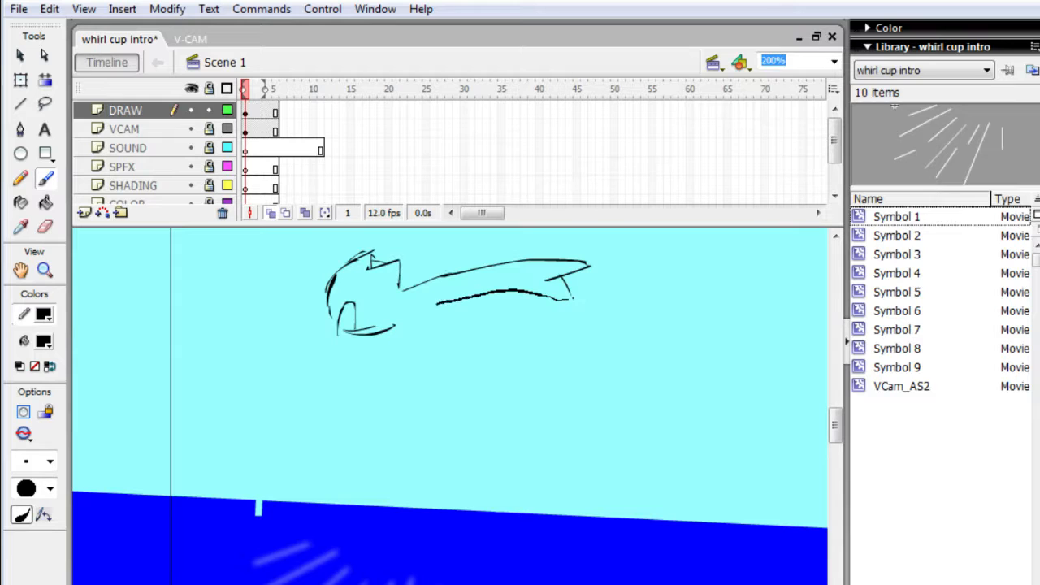
{"action": "mouse_move", "coordinate": [437, 304]}
{"action": "left_mouse_down"}
{"action": "mouse_move", "coordinate": [420, 309]}
{"action": "mouse_move", "coordinate": [436, 302]}
{"action": "left_mouse_up"}
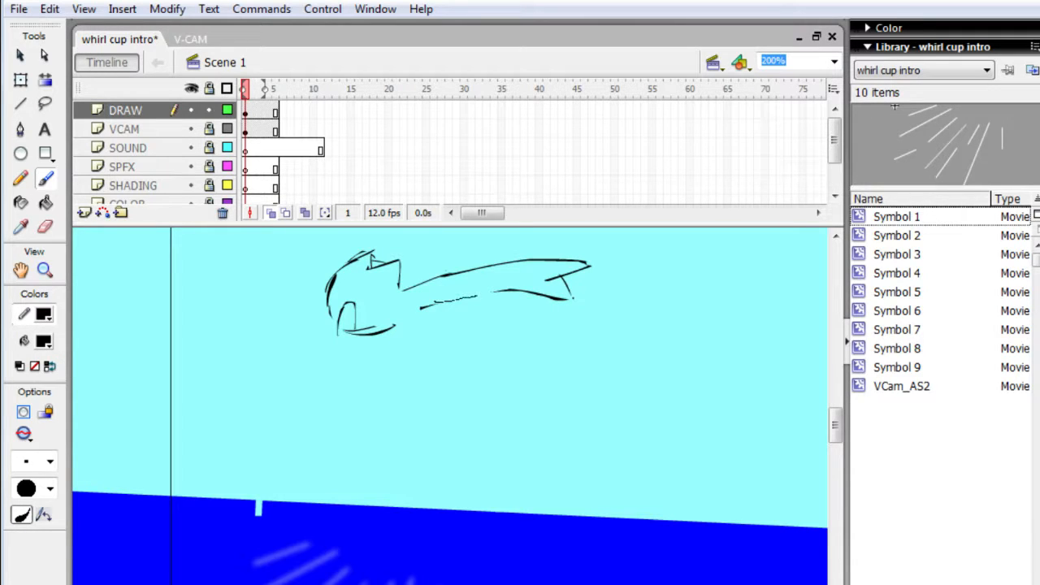
{"action": "mouse_move", "coordinate": [510, 291]}
{"action": "left_mouse_down"}
{"action": "mouse_move", "coordinate": [476, 292]}
{"action": "mouse_move", "coordinate": [511, 288]}
{"action": "left_mouse_up"}
{"action": "key", "text": "e"}
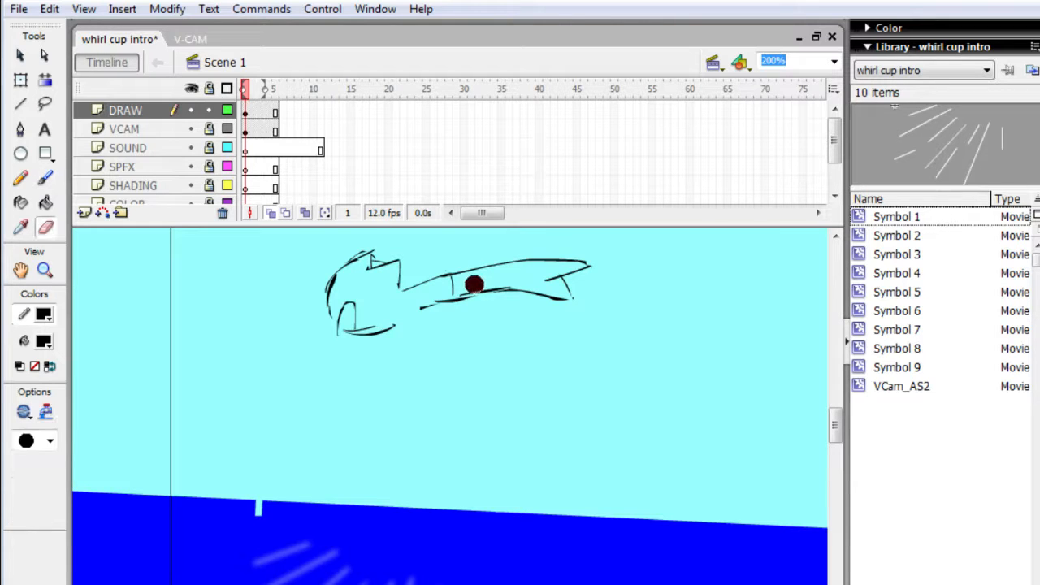
{"action": "left_click_drag", "start_coordinate": [463, 288], "coordinate": [476, 285]}
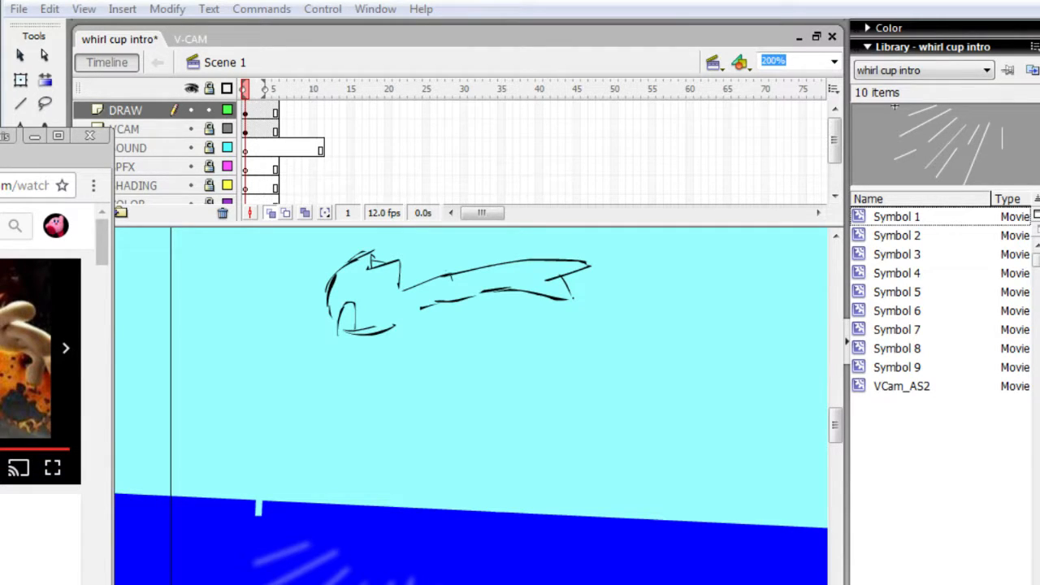
{"action": "key", "text": "Return"}
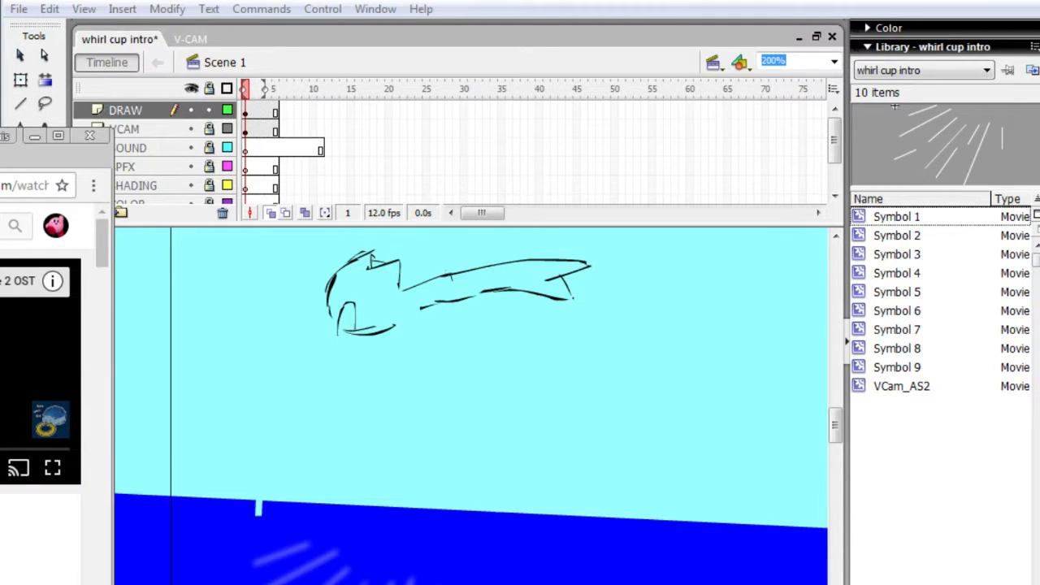
{"action": "key", "text": "ctrl+Tab"}
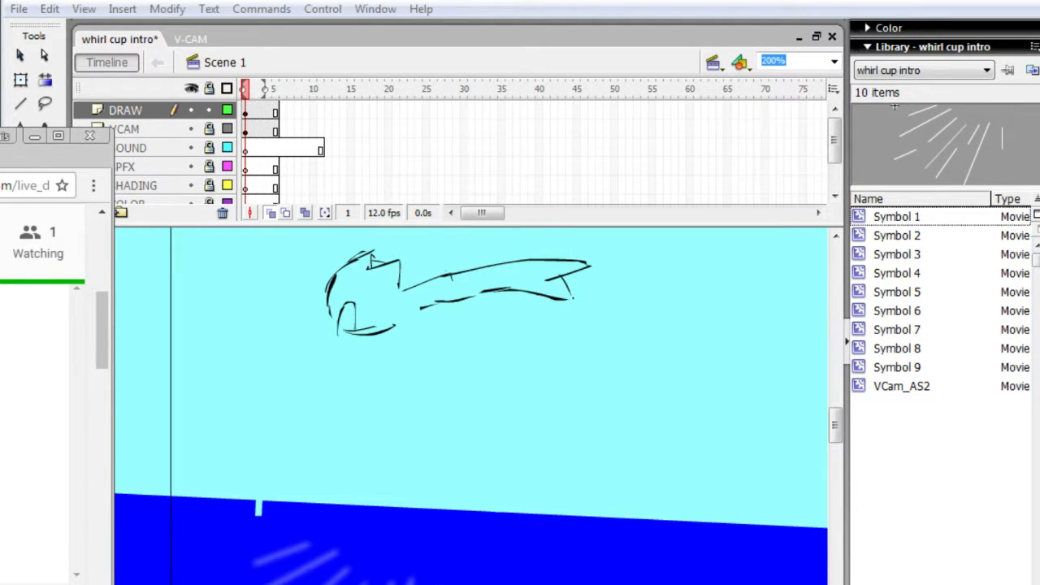
{"action": "left_click", "coordinate": [165, 355]}
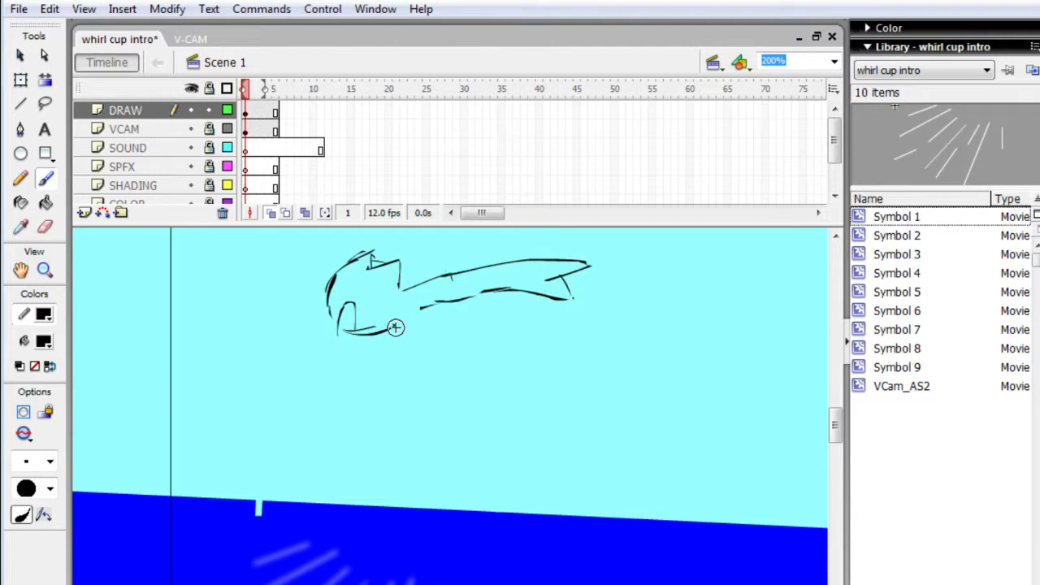
- Join the right wing to the head's lower edge and draw the matching left wing with a notched tip and cross bands
{"action": "left_click_drag", "start_coordinate": [396, 327], "coordinate": [418, 302]}
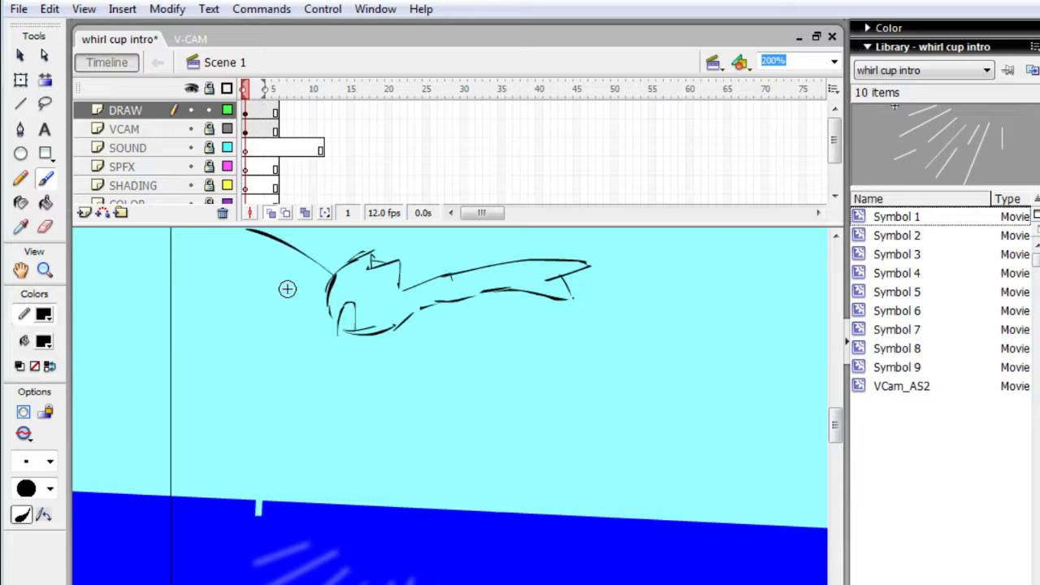
{"action": "key", "text": "h"}
{"action": "left_click_drag", "start_coordinate": [242, 341], "coordinate": [278, 381]}
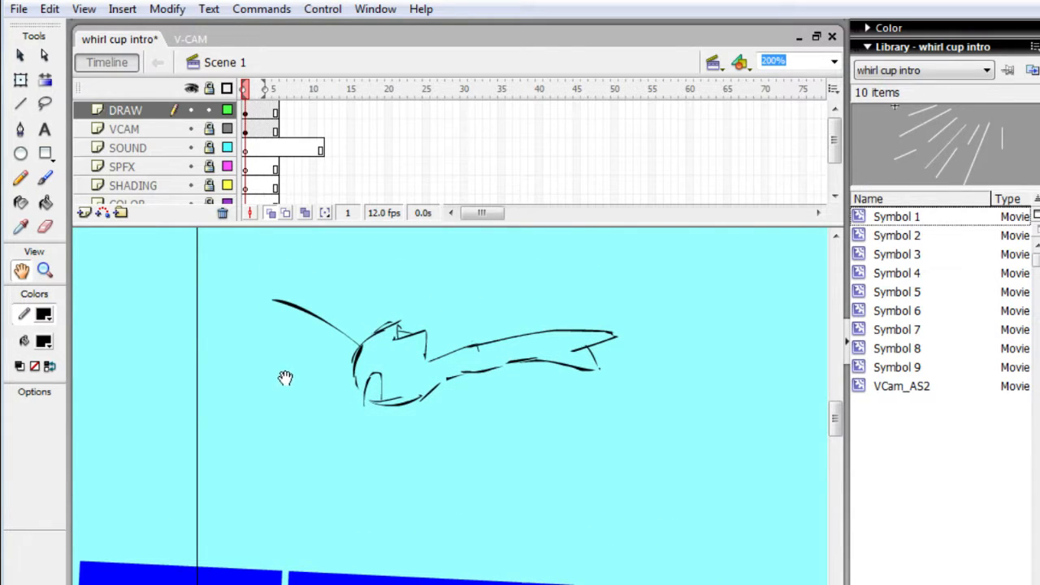
{"action": "key", "text": "b"}
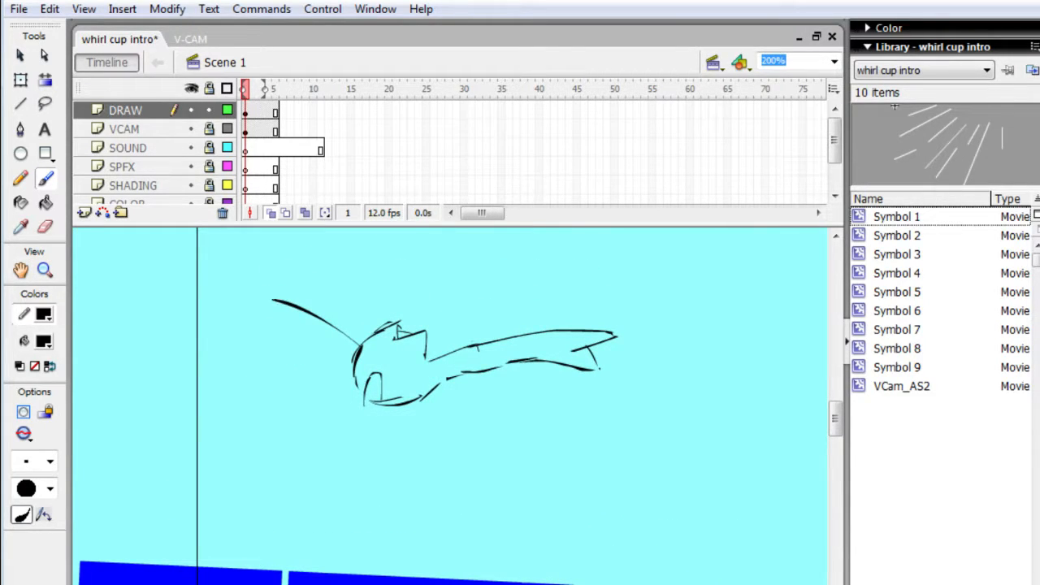
{"action": "key", "text": "ctrl+z"}
{"action": "mouse_move", "coordinate": [272, 303]}
{"action": "left_mouse_down"}
{"action": "mouse_move", "coordinate": [214, 321]}
{"action": "mouse_move", "coordinate": [269, 297]}
{"action": "mouse_move", "coordinate": [220, 325]}
{"action": "mouse_move", "coordinate": [249, 320]}
{"action": "left_mouse_up"}
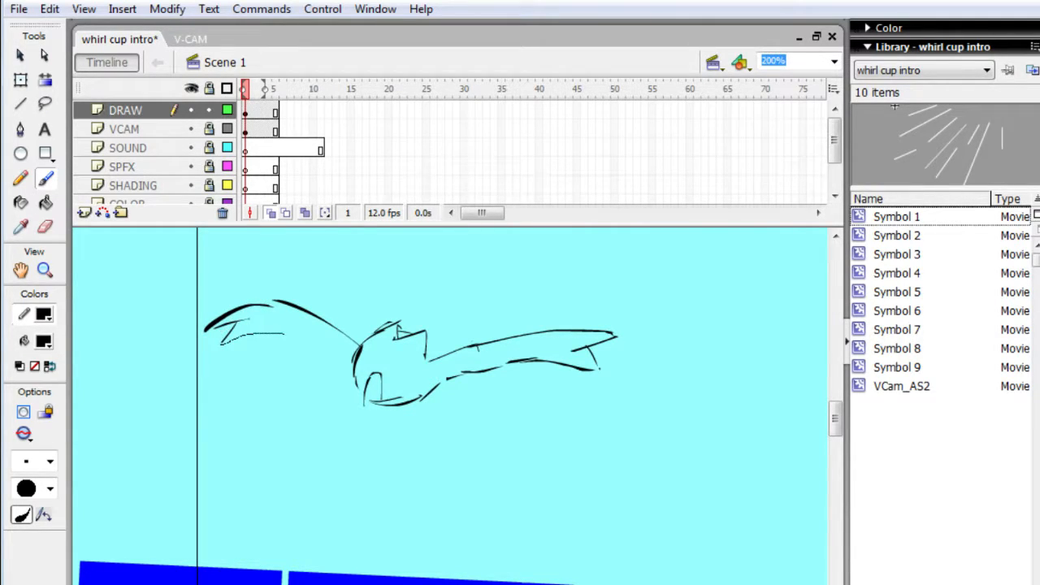
{"action": "left_click_drag", "start_coordinate": [337, 353], "coordinate": [349, 358]}
{"action": "key", "text": "ctrl+z"}
{"action": "left_click_drag", "start_coordinate": [268, 331], "coordinate": [312, 341]}
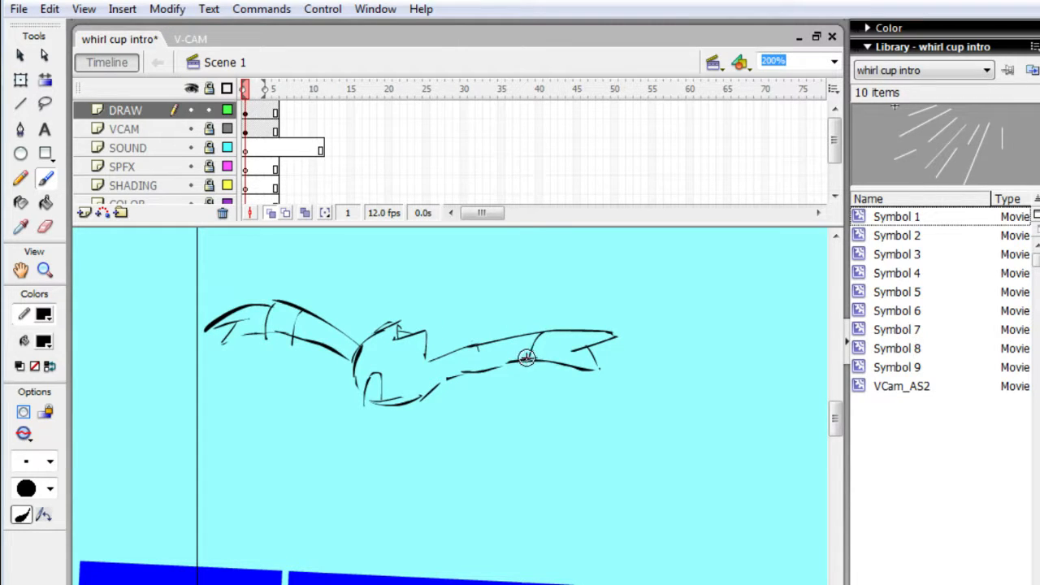
- Erase the right wing's tip and redraw it curving downward with a cross band and a notched end
{"action": "key", "text": "e"}
{"action": "mouse_move", "coordinate": [581, 334]}
{"action": "left_mouse_down"}
{"action": "mouse_move", "coordinate": [606, 343]}
{"action": "mouse_move", "coordinate": [564, 378]}
{"action": "mouse_move", "coordinate": [568, 330]}
{"action": "mouse_move", "coordinate": [616, 355]}
{"action": "mouse_move", "coordinate": [551, 363]}
{"action": "left_mouse_up"}
{"action": "key", "text": "b"}
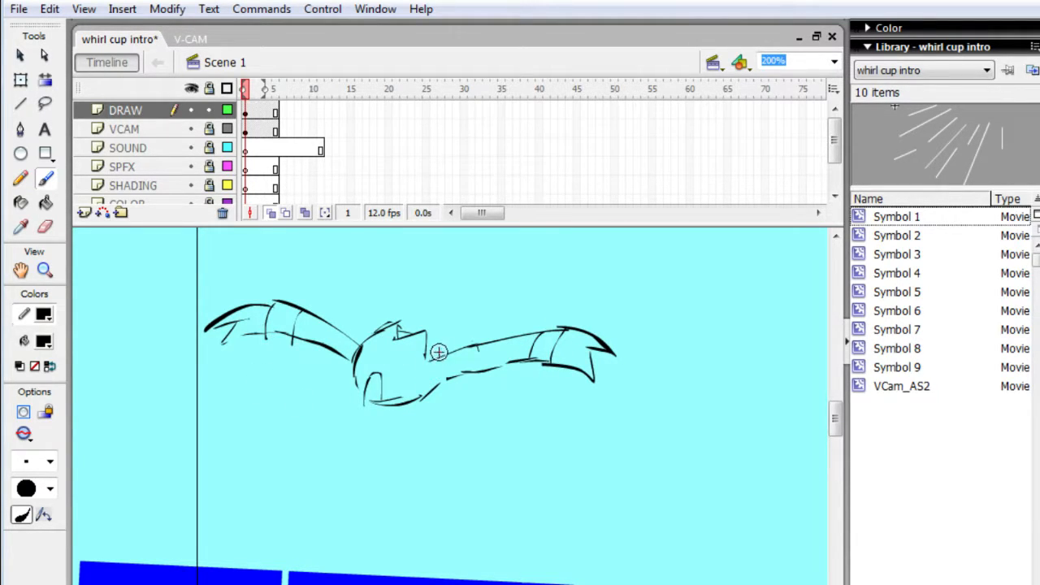
- Draw two filled oval eyes on the head, erasing the overlapping part of the snout line
{"action": "mouse_move", "coordinate": [401, 357]}
{"action": "left_mouse_down"}
{"action": "mouse_move", "coordinate": [400, 377]}
{"action": "mouse_move", "coordinate": [367, 362]}
{"action": "mouse_move", "coordinate": [383, 384]}
{"action": "left_mouse_up"}
{"action": "key", "text": "e"}
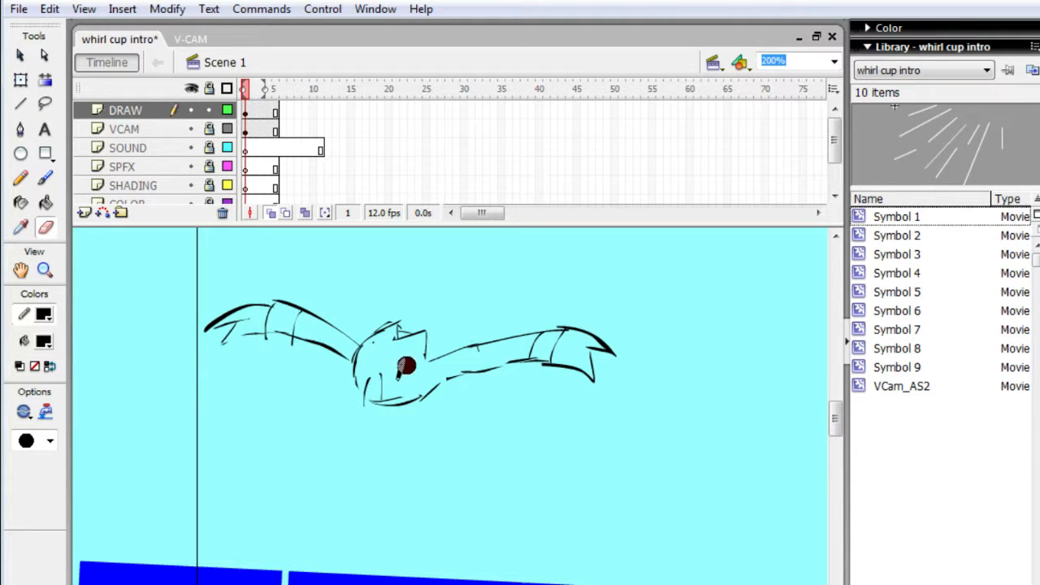
{"action": "key", "text": "b"}
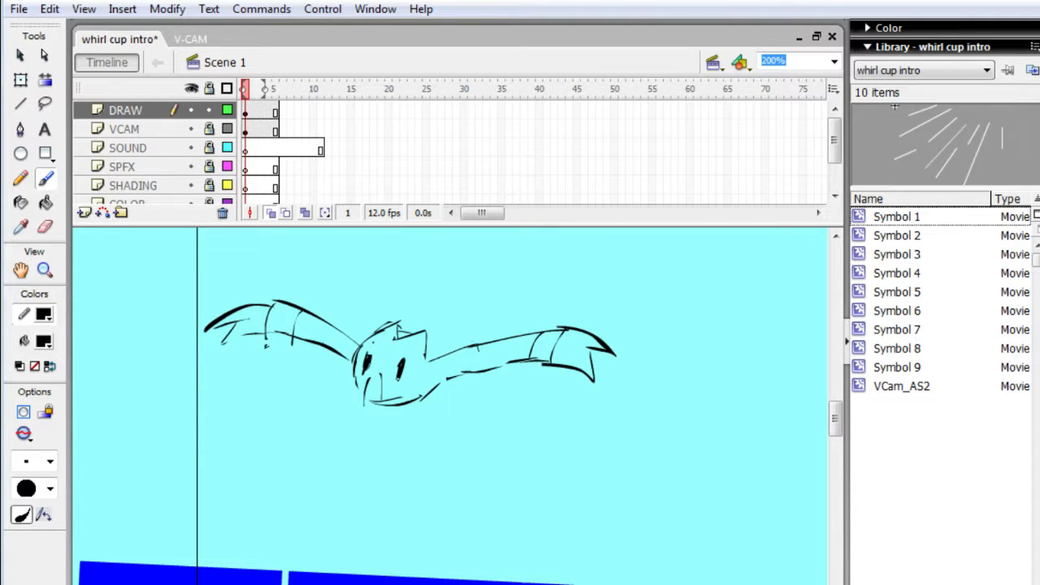
- Clean up the left wing's lower edge, then add small pointed shapes under the mouth and a second ear on the head
{"action": "left_click_drag", "start_coordinate": [266, 344], "coordinate": [302, 357]}
{"action": "key", "text": "e"}
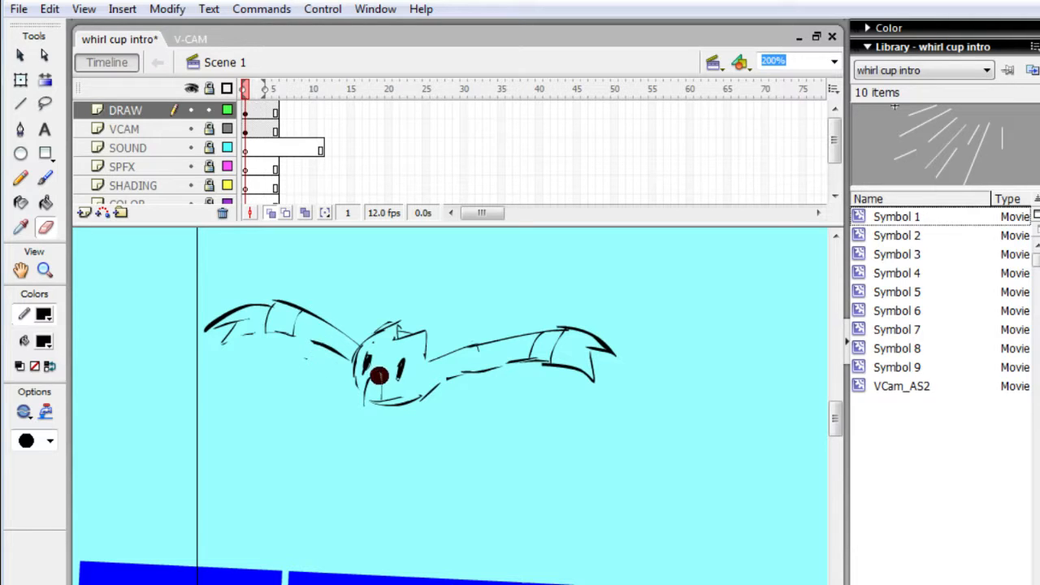
{"action": "key", "text": "b"}
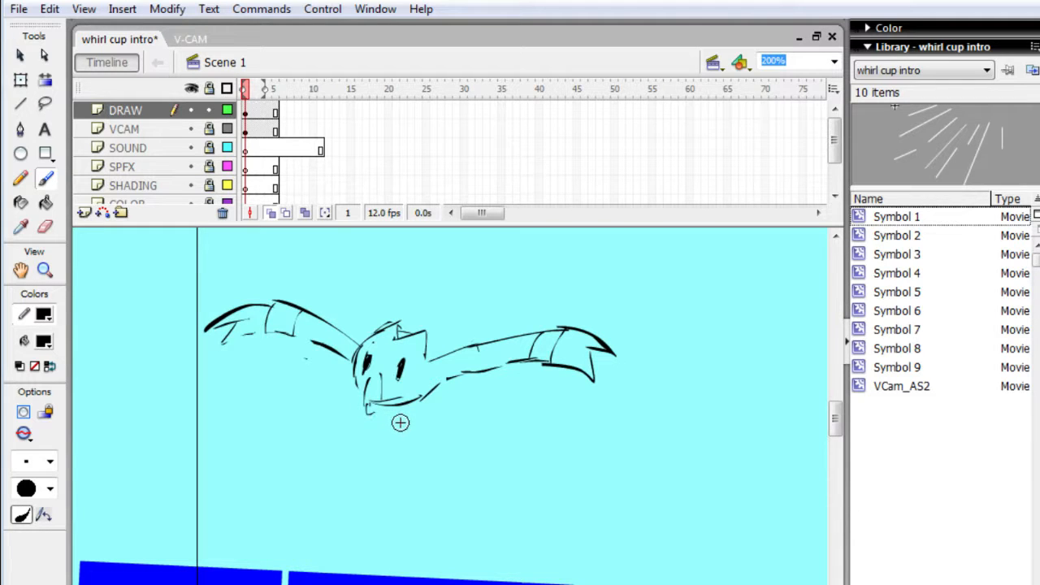
{"action": "left_click_drag", "start_coordinate": [415, 414], "coordinate": [422, 397]}
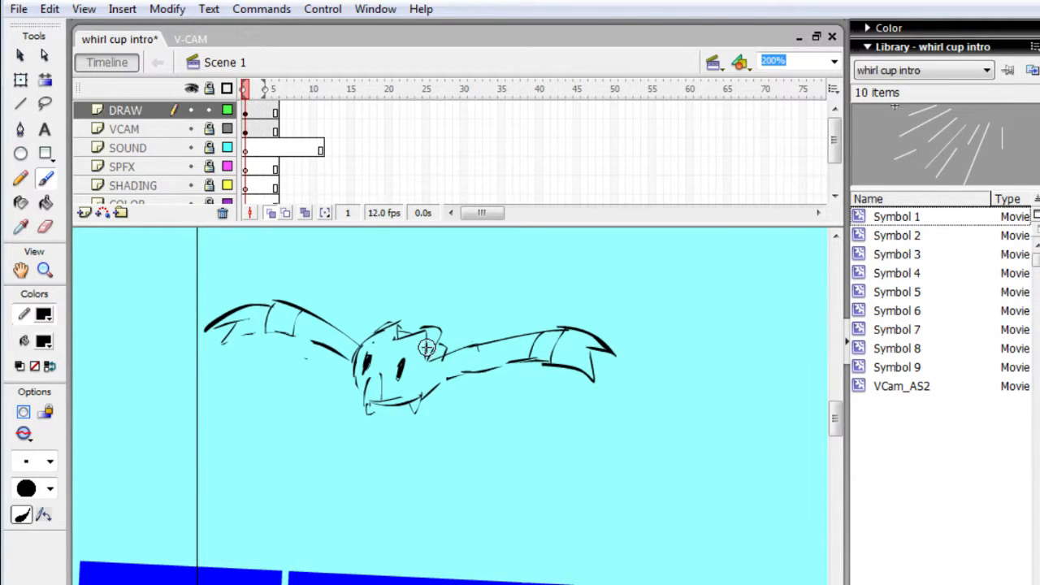
- Insert a keyframe at frame 4 of the DRAW layer
{"action": "key", "text": "period"}
{"action": "key", "text": "period"}
{"action": "key", "text": "period"}
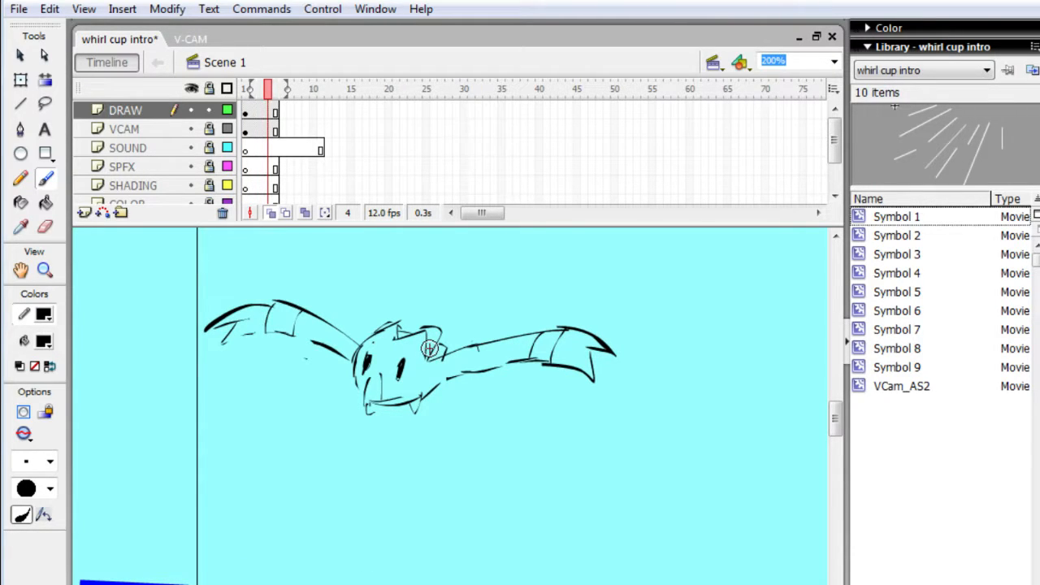
{"action": "key", "text": "F6"}
- Erase both wings from the frame 4 drawing, leaving only the head
{"action": "key", "text": "e"}
{"action": "mouse_move", "coordinate": [259, 284]}
{"action": "left_mouse_down"}
{"action": "mouse_move", "coordinate": [224, 371]}
{"action": "mouse_move", "coordinate": [224, 339]}
{"action": "mouse_move", "coordinate": [210, 369]}
{"action": "mouse_move", "coordinate": [226, 300]}
{"action": "mouse_move", "coordinate": [249, 354]}
{"action": "mouse_move", "coordinate": [287, 352]}
{"action": "mouse_move", "coordinate": [277, 371]}
{"action": "mouse_move", "coordinate": [306, 392]}
{"action": "mouse_move", "coordinate": [292, 380]}
{"action": "mouse_move", "coordinate": [312, 386]}
{"action": "mouse_move", "coordinate": [343, 327]}
{"action": "mouse_move", "coordinate": [324, 364]}
{"action": "left_mouse_up"}
{"action": "mouse_move", "coordinate": [330, 313]}
{"action": "left_mouse_down"}
{"action": "mouse_move", "coordinate": [344, 327]}
{"action": "mouse_move", "coordinate": [340, 376]}
{"action": "left_mouse_up"}
{"action": "mouse_move", "coordinate": [306, 287]}
{"action": "left_mouse_down"}
{"action": "mouse_move", "coordinate": [276, 313]}
{"action": "mouse_move", "coordinate": [306, 347]}
{"action": "left_mouse_up"}
{"action": "mouse_move", "coordinate": [469, 335]}
{"action": "left_mouse_down"}
{"action": "mouse_move", "coordinate": [457, 344]}
{"action": "mouse_move", "coordinate": [455, 390]}
{"action": "mouse_move", "coordinate": [460, 380]}
{"action": "left_mouse_up"}
{"action": "mouse_move", "coordinate": [525, 309]}
{"action": "left_mouse_down"}
{"action": "mouse_move", "coordinate": [560, 314]}
{"action": "mouse_move", "coordinate": [558, 367]}
{"action": "mouse_move", "coordinate": [566, 367]}
{"action": "mouse_move", "coordinate": [560, 383]}
{"action": "mouse_move", "coordinate": [548, 372]}
{"action": "mouse_move", "coordinate": [511, 382]}
{"action": "left_mouse_up"}
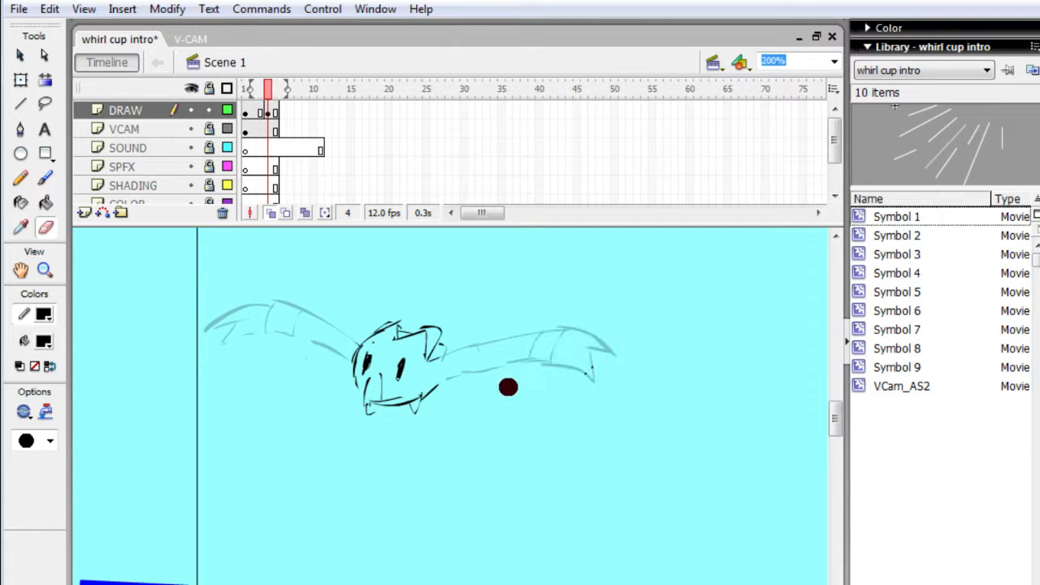
- Brush in a raised right wing on frame 4, with two pointed upper tips and a lower edge running back to the head
{"action": "key", "text": "b"}
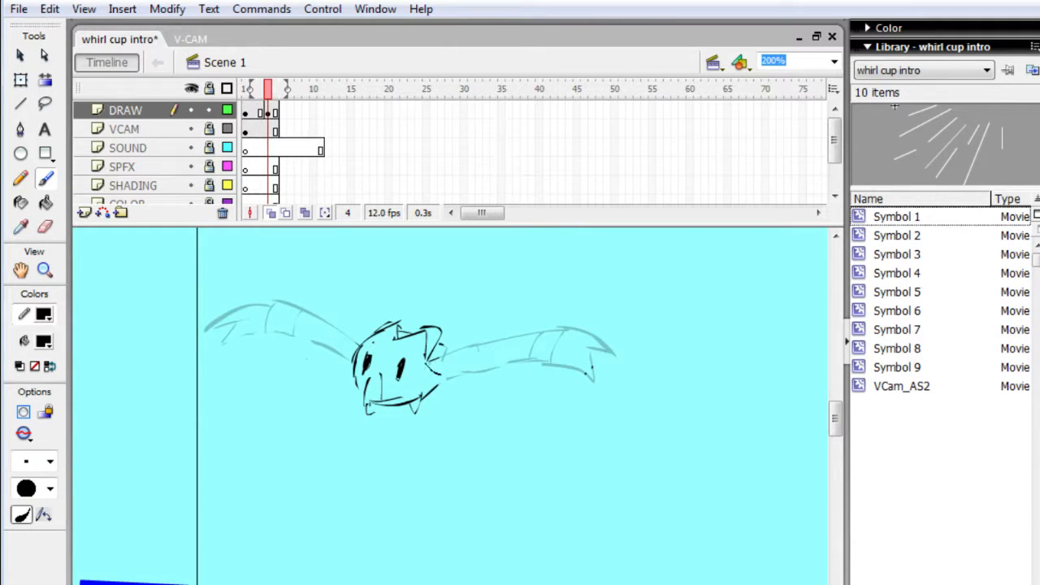
{"action": "mouse_move", "coordinate": [502, 370]}
{"action": "left_mouse_down"}
{"action": "mouse_move", "coordinate": [532, 319]}
{"action": "mouse_move", "coordinate": [538, 341]}
{"action": "mouse_move", "coordinate": [561, 297]}
{"action": "mouse_move", "coordinate": [563, 369]}
{"action": "left_mouse_up"}
{"action": "left_click_drag", "start_coordinate": [541, 422], "coordinate": [526, 458]}
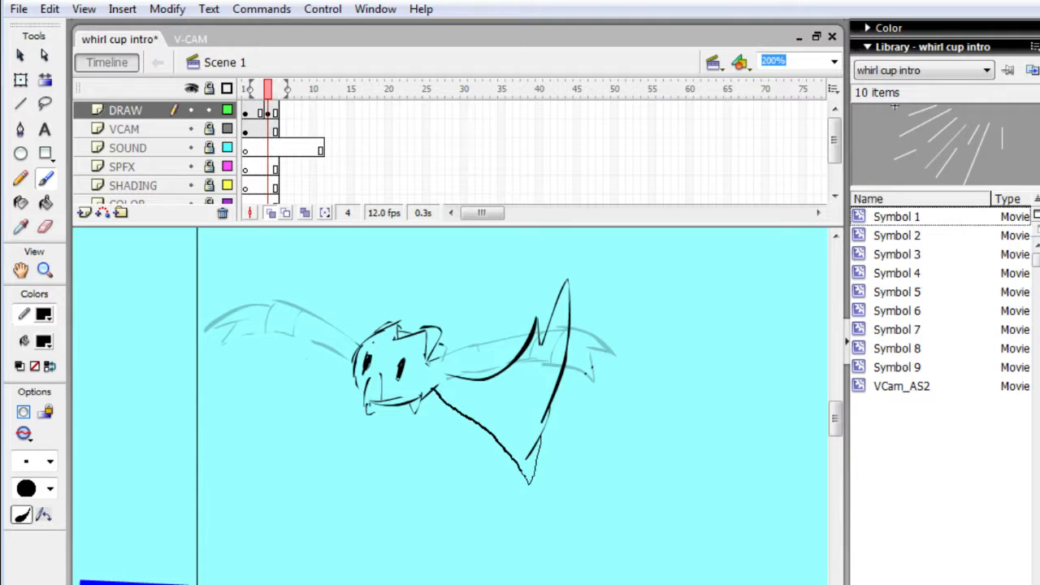
{"action": "left_click_drag", "start_coordinate": [434, 388], "coordinate": [431, 389]}
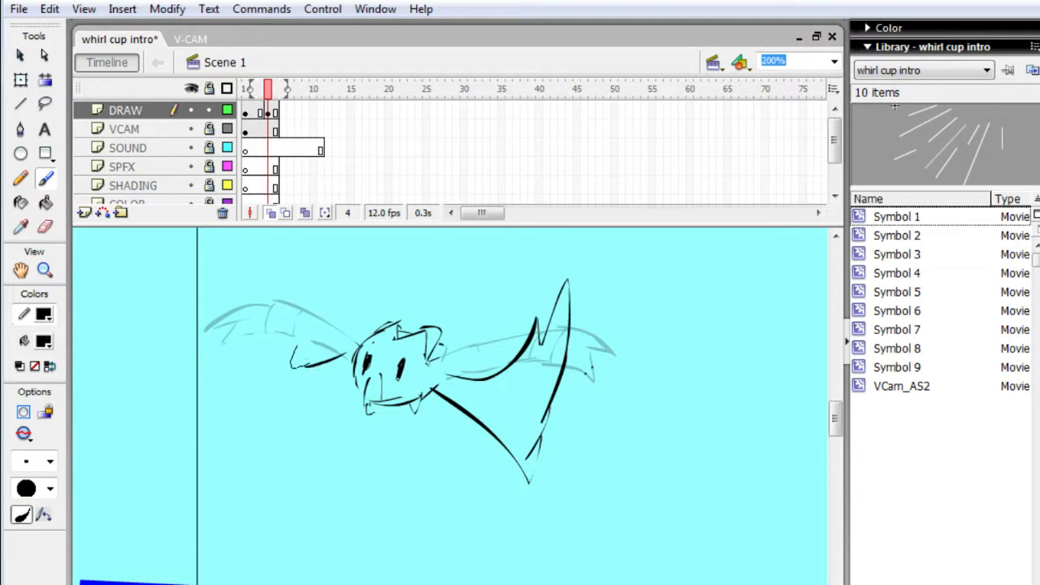
- Draw the matching raised left wing on frame 4, with two pointed upper tips and a curved lower edge joining the head
{"action": "left_click_drag", "start_coordinate": [315, 310], "coordinate": [314, 310]}
{"action": "mouse_move", "coordinate": [305, 317]}
{"action": "left_mouse_down"}
{"action": "mouse_move", "coordinate": [349, 256]}
{"action": "mouse_move", "coordinate": [298, 298]}
{"action": "mouse_move", "coordinate": [262, 371]}
{"action": "left_mouse_up"}
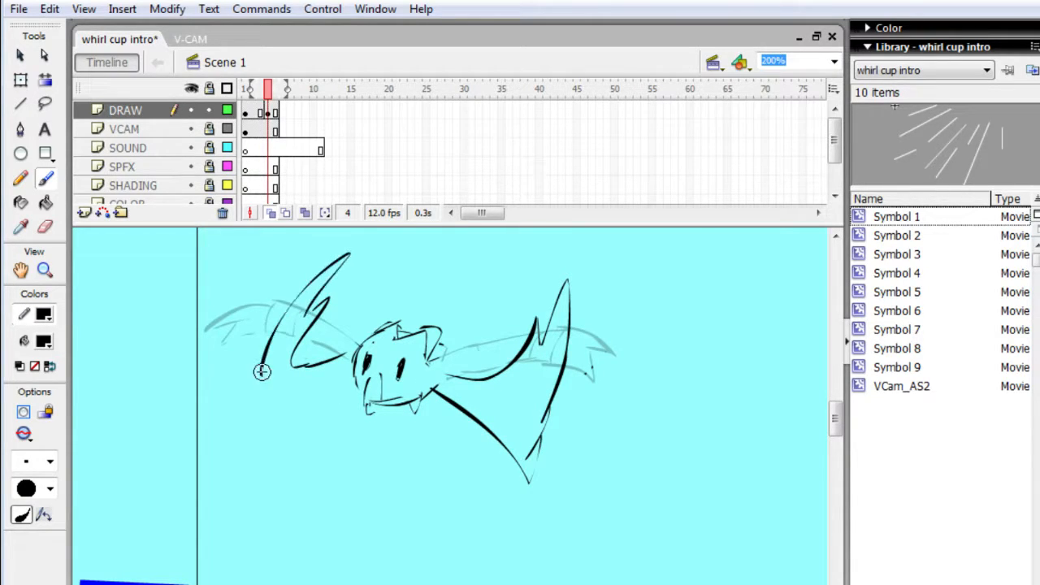
{"action": "mouse_move", "coordinate": [248, 419]}
{"action": "left_mouse_down"}
{"action": "mouse_move", "coordinate": [246, 433]}
{"action": "mouse_move", "coordinate": [270, 410]}
{"action": "left_mouse_up"}
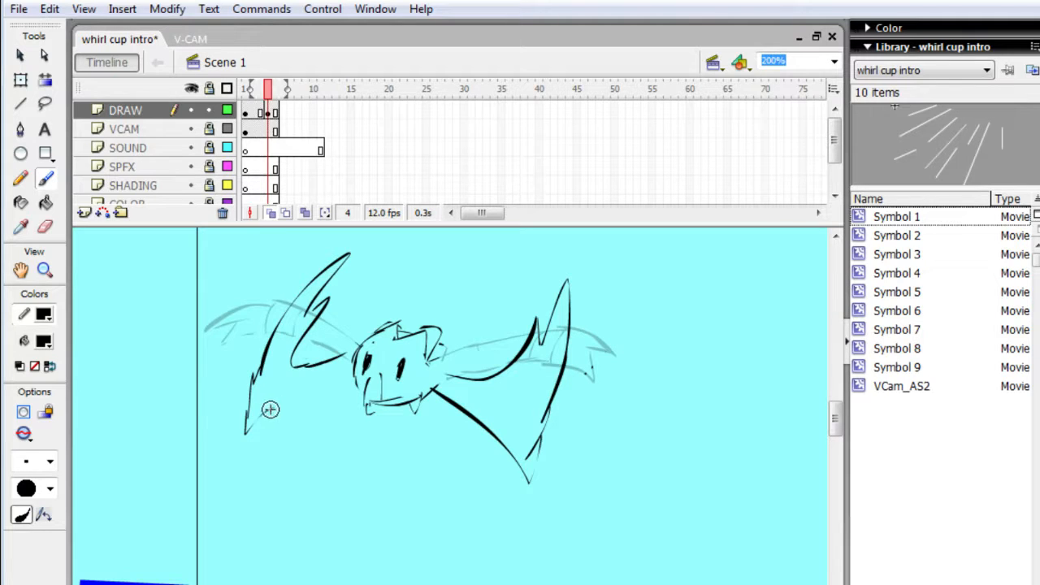
{"action": "left_click_drag", "start_coordinate": [331, 382], "coordinate": [358, 379]}
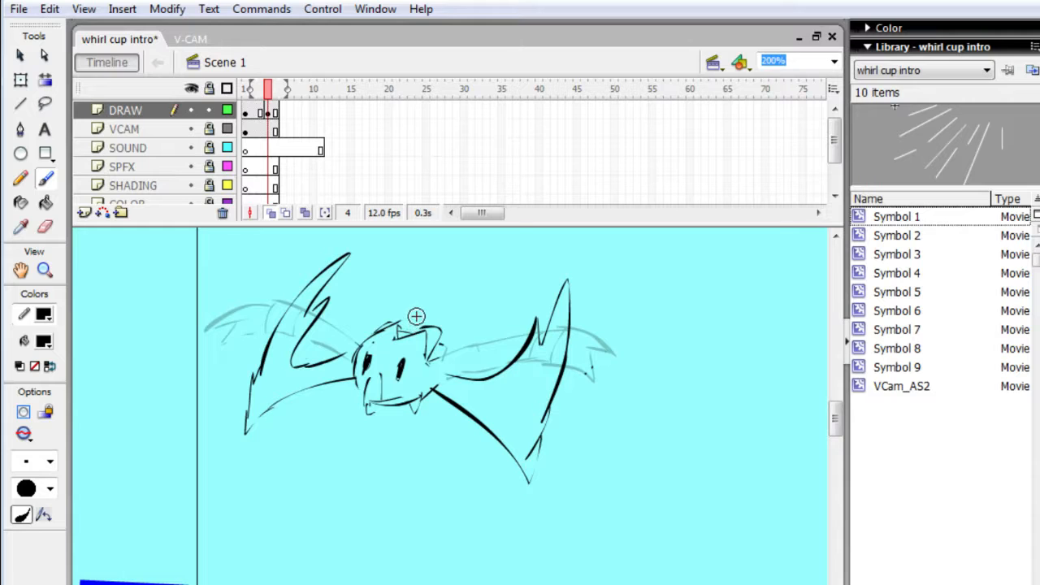
- Insert a keyframe at frame 5 of the DRAW layer and erase the raised upper parts of both wings
{"action": "key", "text": "F6"}
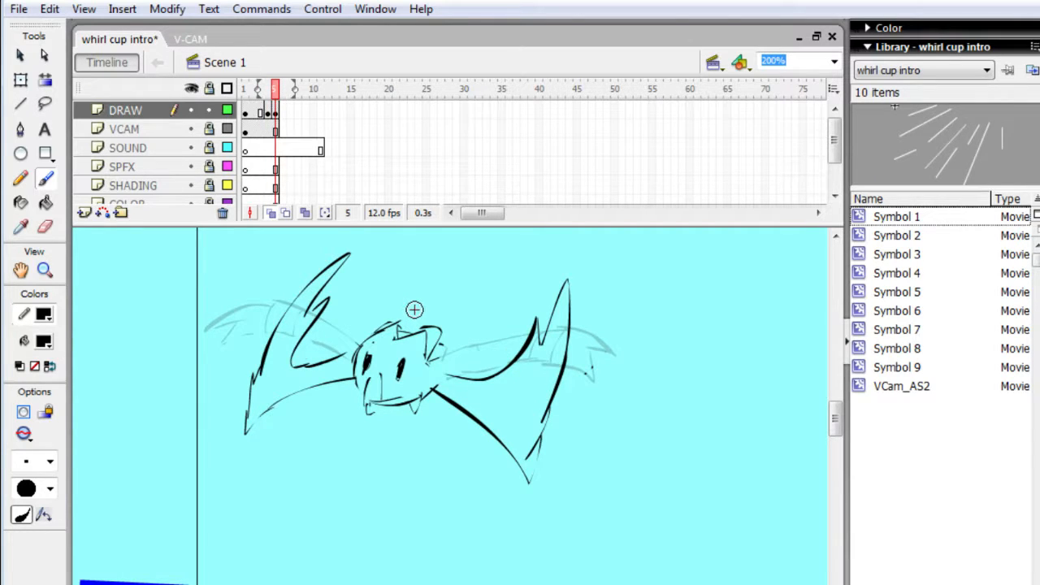
{"action": "key", "text": "e"}
{"action": "left_click_drag", "start_coordinate": [305, 300], "coordinate": [264, 364]}
{"action": "mouse_move", "coordinate": [360, 257]}
{"action": "left_mouse_down"}
{"action": "mouse_move", "coordinate": [307, 306]}
{"action": "mouse_move", "coordinate": [252, 402]}
{"action": "left_mouse_up"}
{"action": "mouse_move", "coordinate": [569, 325]}
{"action": "left_mouse_down"}
{"action": "mouse_move", "coordinate": [498, 390]}
{"action": "mouse_move", "coordinate": [560, 413]}
{"action": "mouse_move", "coordinate": [550, 355]}
{"action": "mouse_move", "coordinate": [485, 384]}
{"action": "left_mouse_up"}
- Draw the right wing arching downward on frame 5, with cross bands near its end and a pointed, split tip
{"action": "key", "text": "b"}
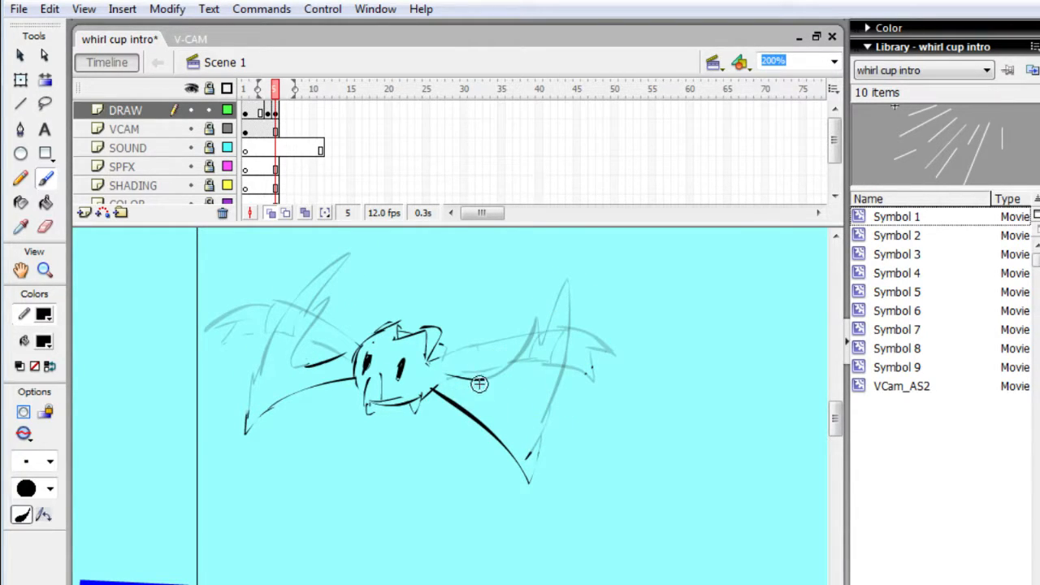
{"action": "mouse_move", "coordinate": [481, 379]}
{"action": "left_mouse_down"}
{"action": "mouse_move", "coordinate": [552, 453]}
{"action": "mouse_move", "coordinate": [558, 514]}
{"action": "mouse_move", "coordinate": [556, 446]}
{"action": "left_mouse_up"}
{"action": "left_click_drag", "start_coordinate": [515, 474], "coordinate": [549, 445]}
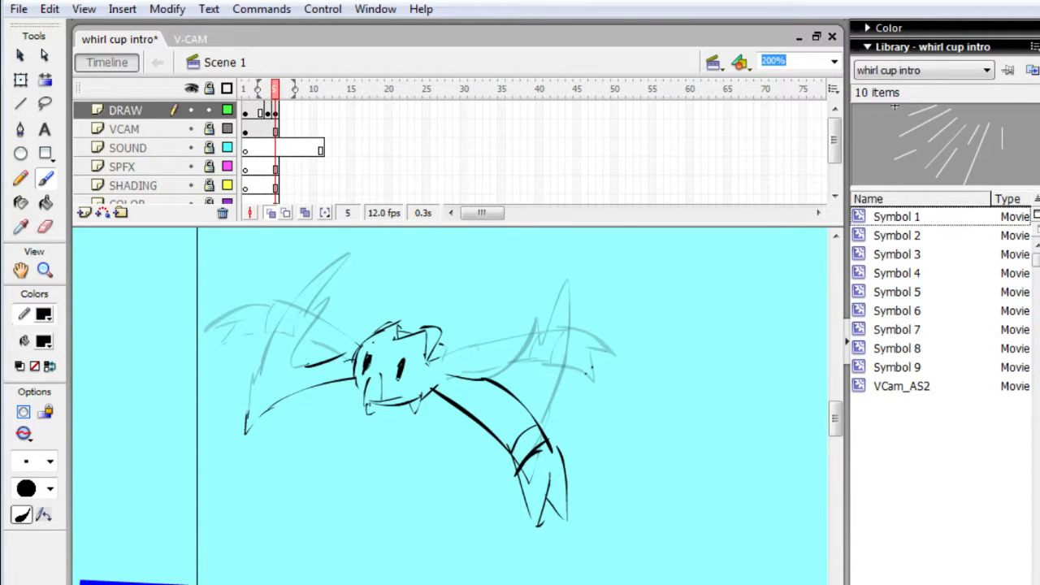
- Draw the left wing arching downward on frame 5, replacing its old lower edge and adding a band near the pointed tip
{"action": "left_click_drag", "start_coordinate": [231, 441], "coordinate": [213, 480]}
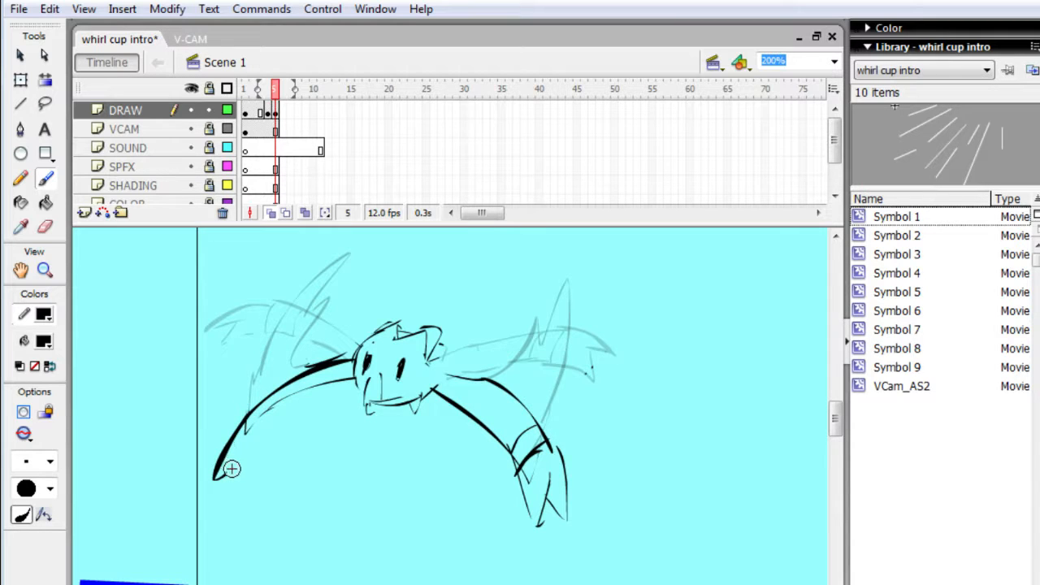
{"action": "mouse_move", "coordinate": [287, 439]}
{"action": "left_mouse_down"}
{"action": "mouse_move", "coordinate": [256, 444]}
{"action": "mouse_move", "coordinate": [249, 478]}
{"action": "mouse_move", "coordinate": [325, 386]}
{"action": "mouse_move", "coordinate": [263, 450]}
{"action": "mouse_move", "coordinate": [260, 433]}
{"action": "mouse_move", "coordinate": [290, 404]}
{"action": "mouse_move", "coordinate": [257, 437]}
{"action": "mouse_move", "coordinate": [259, 429]}
{"action": "mouse_move", "coordinate": [325, 391]}
{"action": "left_mouse_up"}
{"action": "key", "text": "e"}
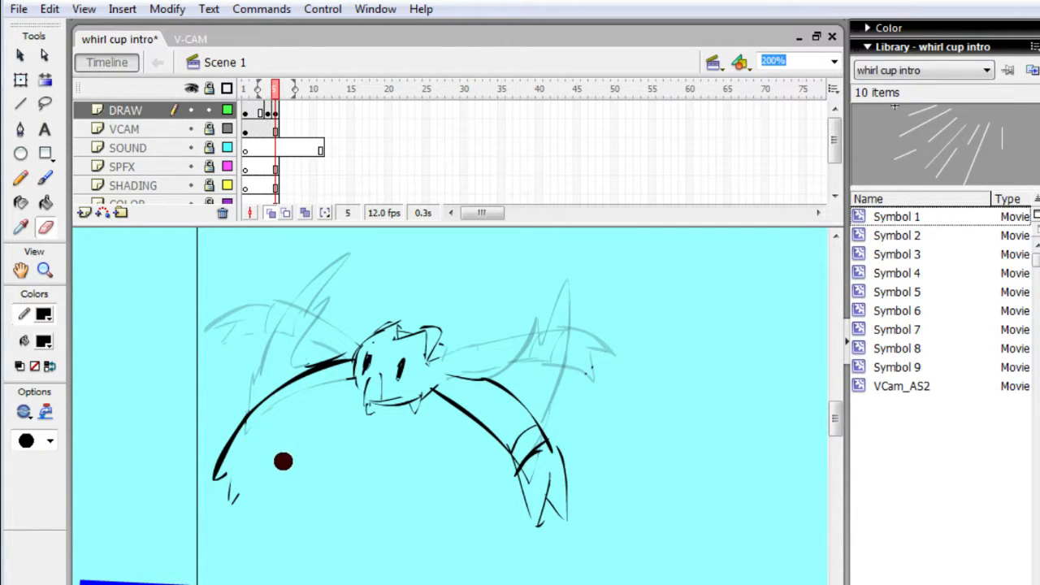
{"action": "key", "text": "b"}
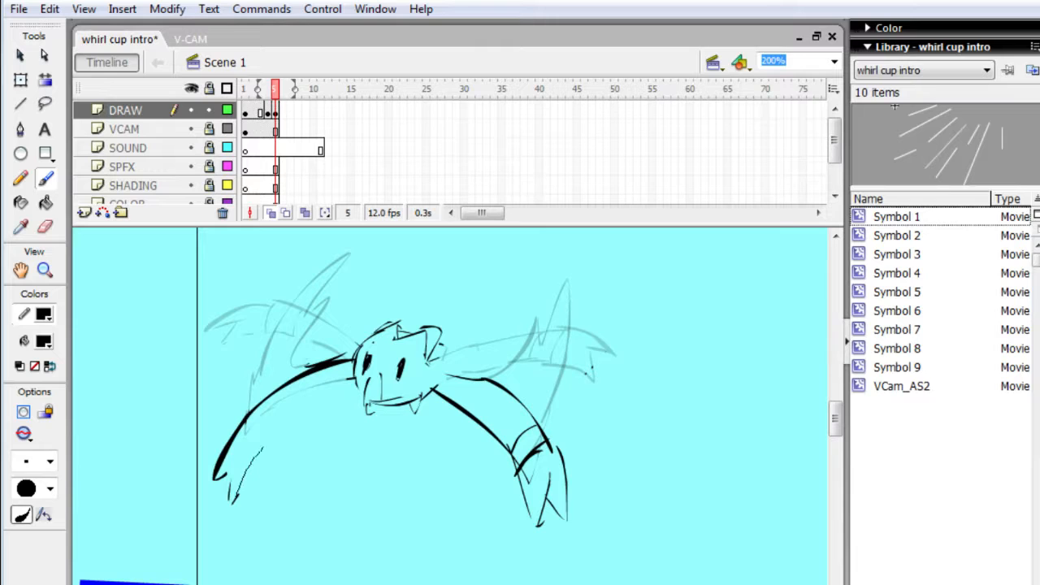
{"action": "left_click_drag", "start_coordinate": [319, 397], "coordinate": [247, 453]}
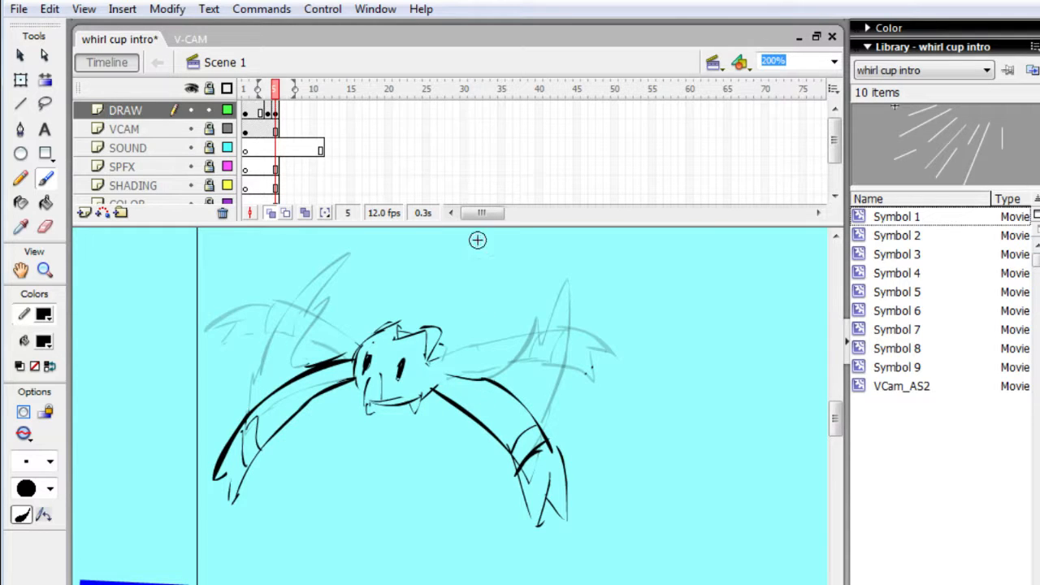
- Insert two more frames across the layers to hold the downstroke drawing through frame 7
{"action": "key", "text": "period"}
{"action": "key", "text": "period"}
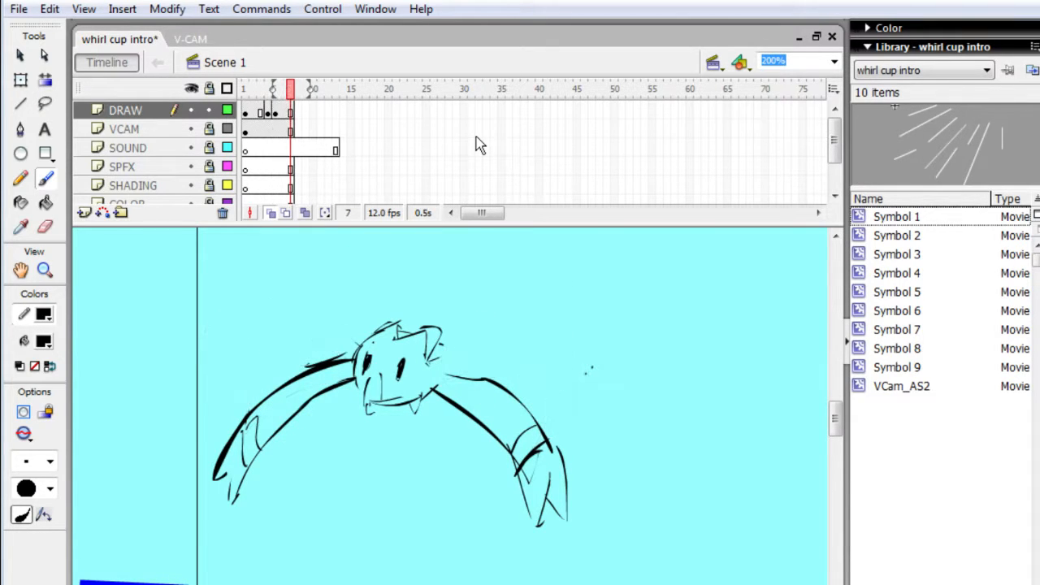
- Play back the timeline several times to review the wing-flap motion
{"action": "key", "text": "period"}
{"action": "key", "text": "period"}
{"action": "key", "text": "period"}
{"action": "key", "text": "period"}
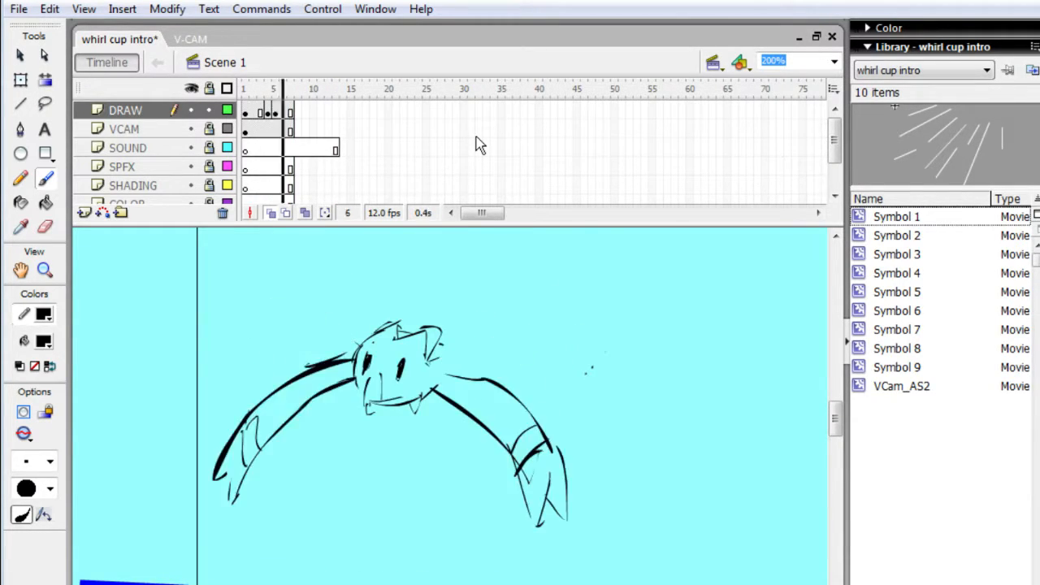
{"action": "key", "text": "Return"}
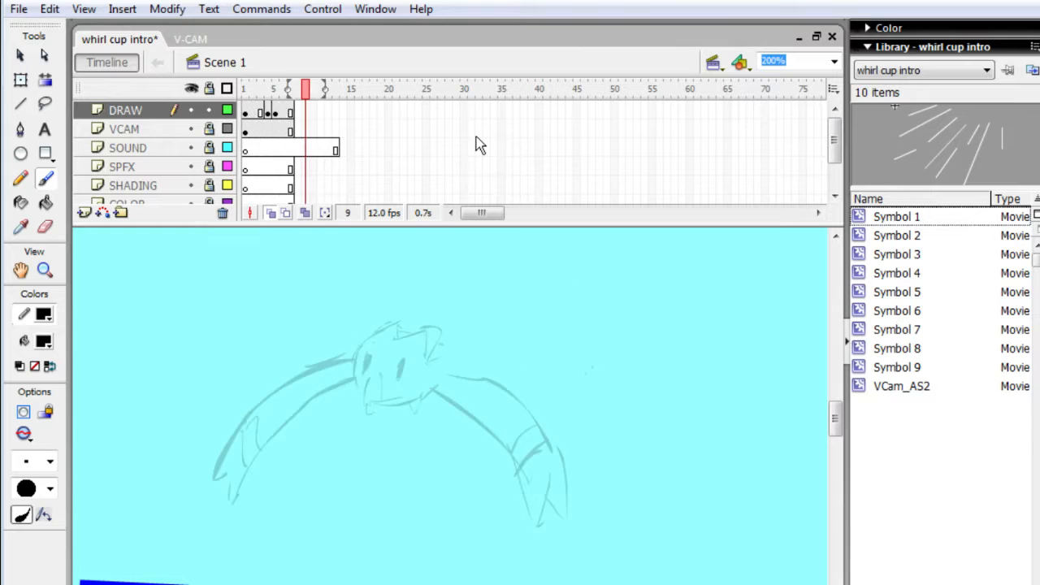
{"action": "key", "text": "Return"}
{"action": "key", "text": "Return"}
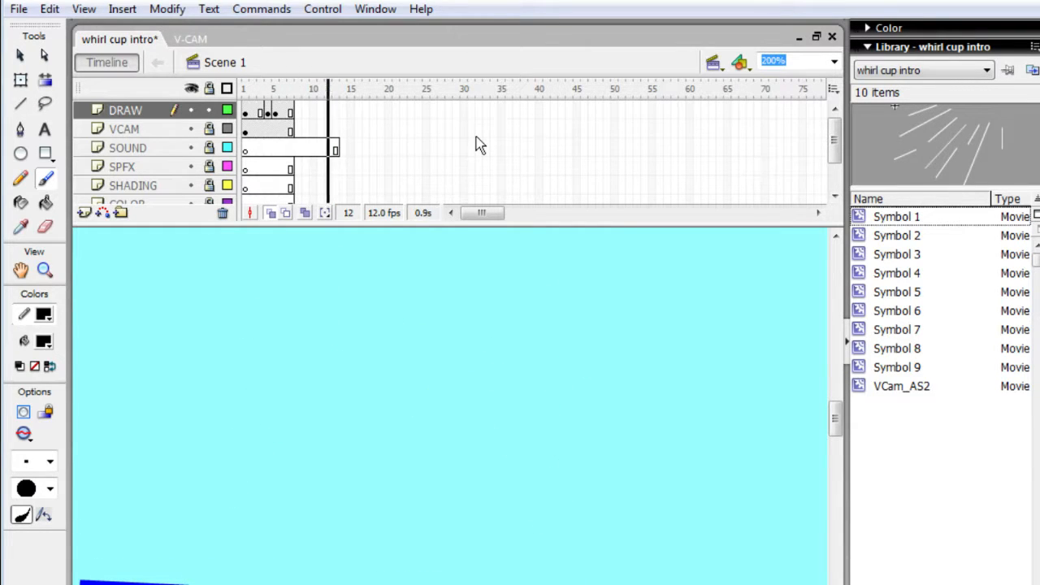
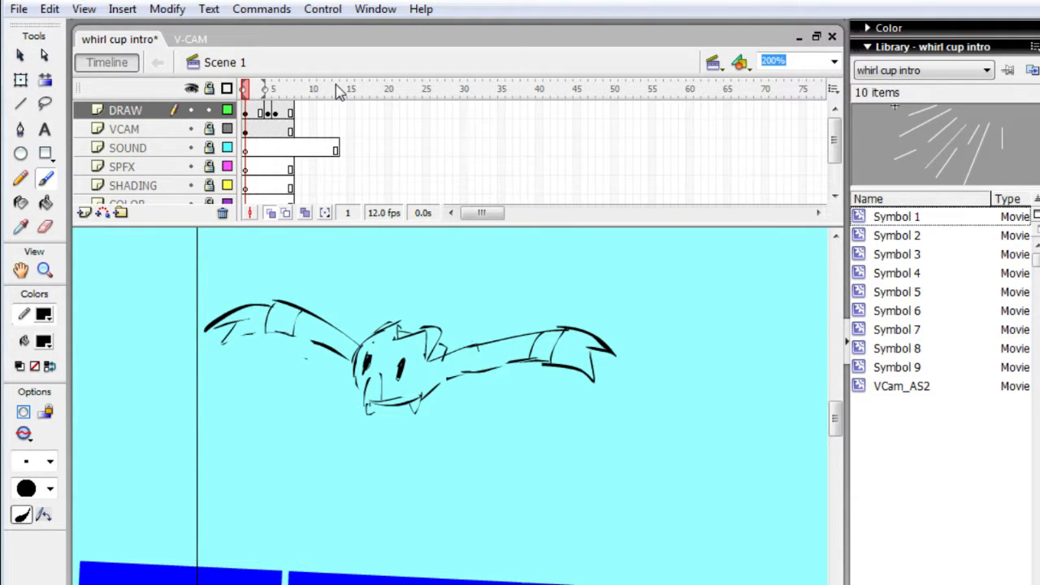
- Step back and forth through the first four frames to compare the creature's wing poses
{"action": "key", "text": "q"}
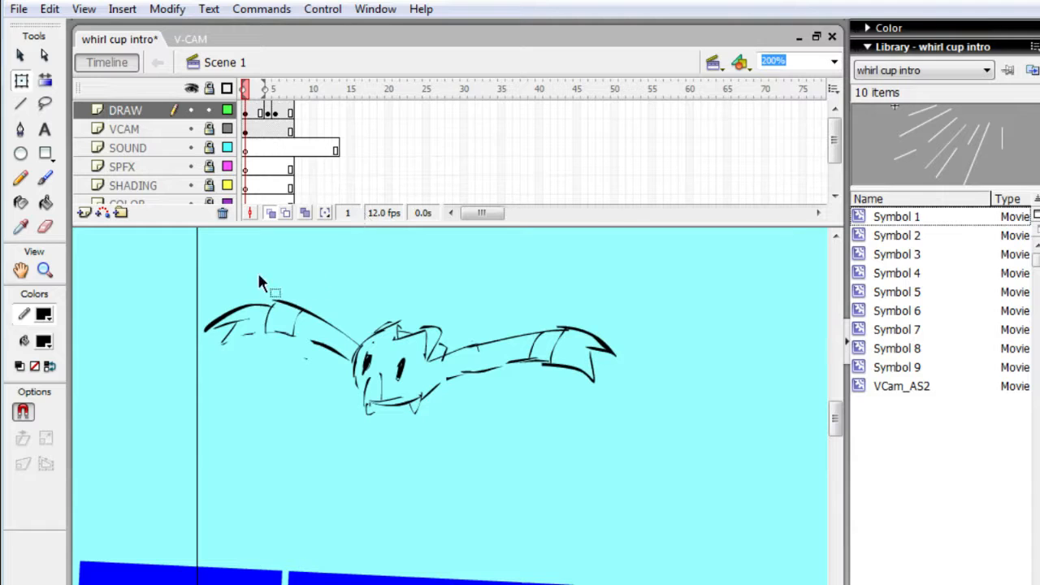
{"action": "mouse_move", "coordinate": [202, 274]}
{"action": "left_mouse_down"}
{"action": "mouse_move", "coordinate": [225, 378]}
{"action": "mouse_move", "coordinate": [428, 447]}
{"action": "mouse_move", "coordinate": [622, 459]}
{"action": "left_mouse_up"}
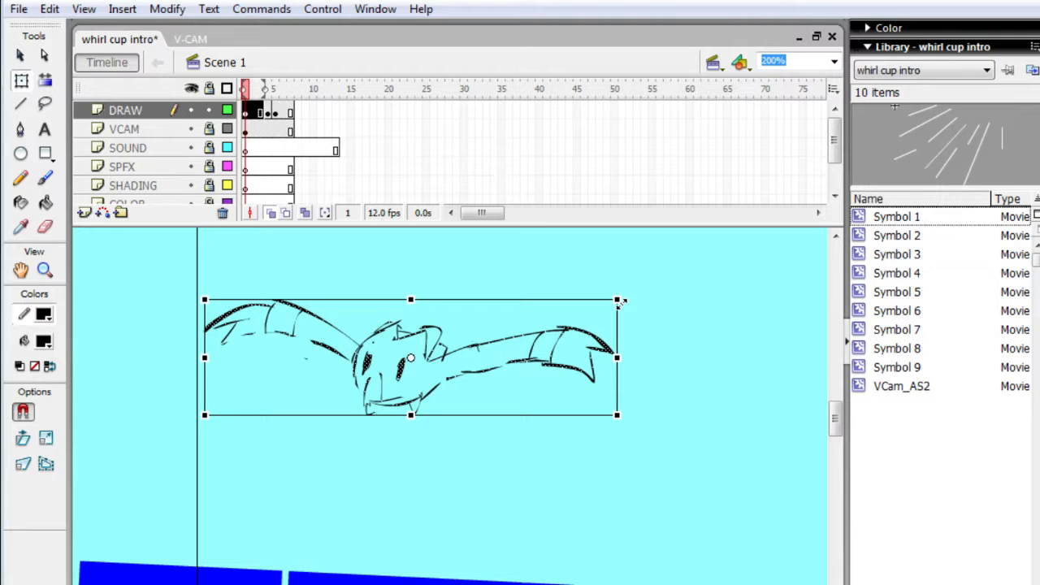
{"action": "key", "text": "period"}
{"action": "key", "text": "period"}
{"action": "key", "text": "period"}
{"action": "key", "text": "comma"}
{"action": "key", "text": "period"}
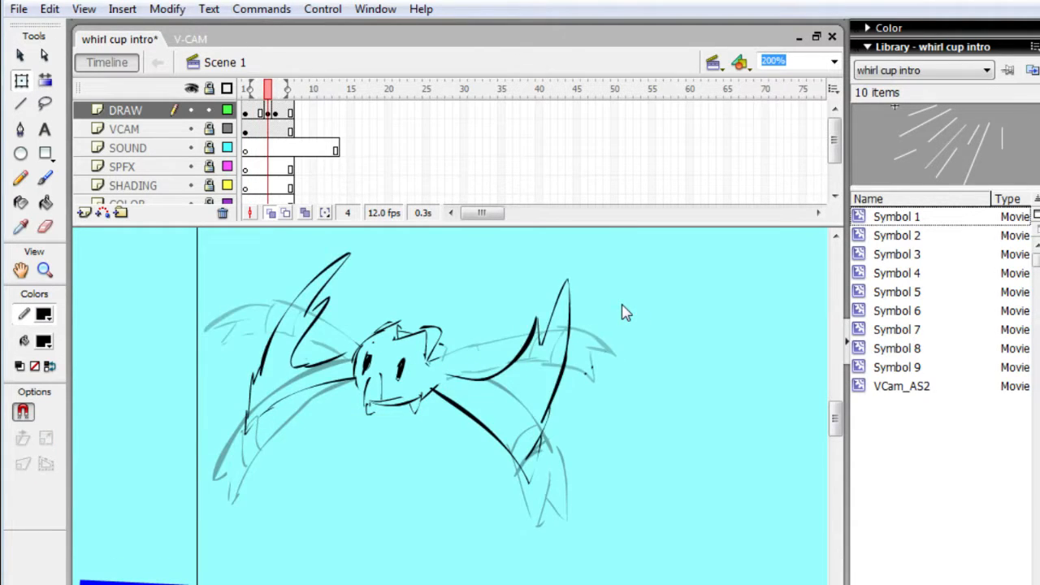
{"action": "key", "text": "comma"}
{"action": "key", "text": "period"}
{"action": "key", "text": "comma"}
{"action": "key", "text": "comma"}
{"action": "key", "text": "comma"}
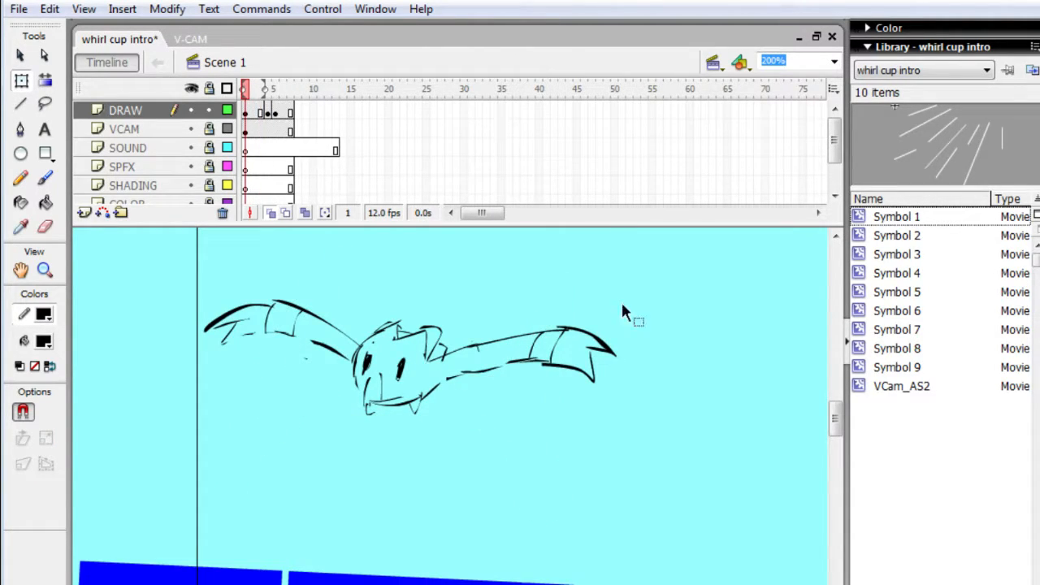
- Insert a keyframe at frame 2 of the DRAW layer, then go back to frame 1
{"action": "key", "text": "period"}
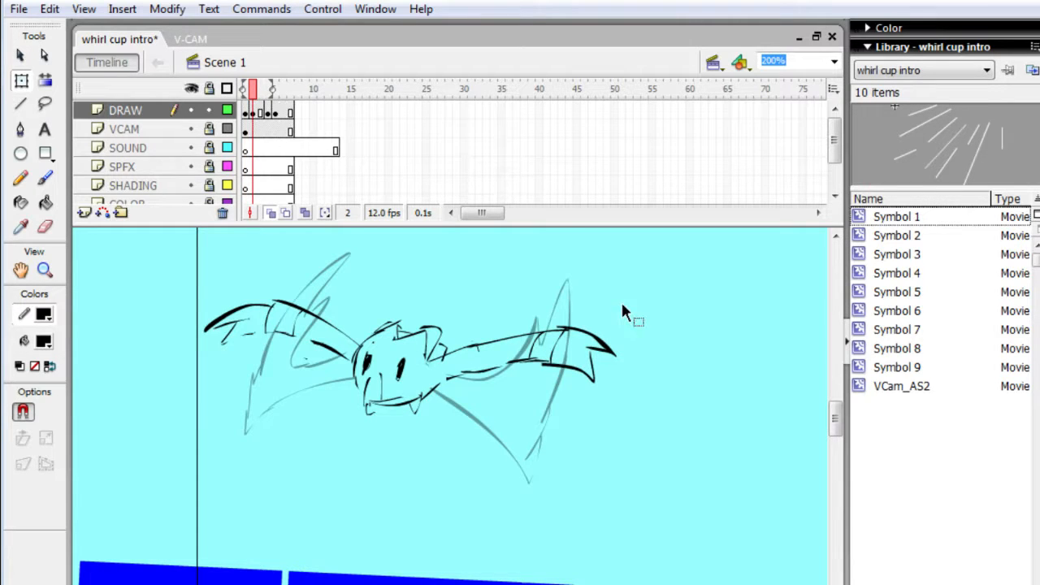
{"action": "left_click", "coordinate": [254, 114]}
{"action": "left_click", "coordinate": [245, 113]}
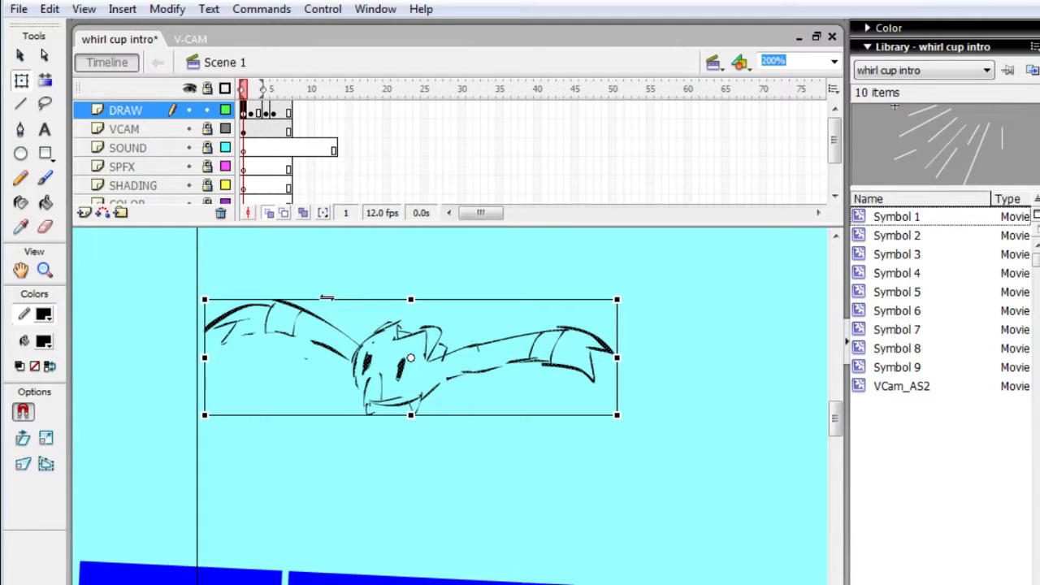
- Erase both wings from the creature on frame 1, keeping its head
{"action": "key", "text": "e"}
{"action": "left_click_drag", "start_coordinate": [244, 295], "coordinate": [211, 341]}
{"action": "mouse_move", "coordinate": [241, 276]}
{"action": "left_mouse_down"}
{"action": "mouse_move", "coordinate": [232, 355]}
{"action": "mouse_move", "coordinate": [318, 278]}
{"action": "mouse_move", "coordinate": [325, 355]}
{"action": "mouse_move", "coordinate": [341, 341]}
{"action": "mouse_move", "coordinate": [351, 348]}
{"action": "left_mouse_up"}
{"action": "mouse_move", "coordinate": [507, 356]}
{"action": "left_mouse_down"}
{"action": "mouse_move", "coordinate": [453, 360]}
{"action": "mouse_move", "coordinate": [472, 344]}
{"action": "mouse_move", "coordinate": [483, 373]}
{"action": "mouse_move", "coordinate": [532, 387]}
{"action": "mouse_move", "coordinate": [617, 367]}
{"action": "left_mouse_up"}
{"action": "left_click_drag", "start_coordinate": [632, 321], "coordinate": [610, 382]}
{"action": "key", "text": "b"}
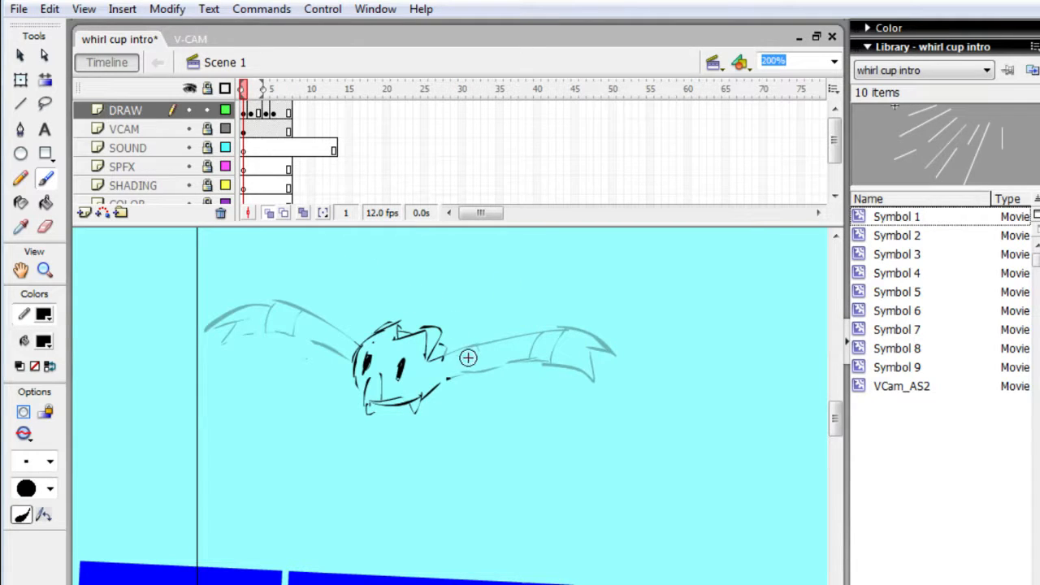
- Draw the right wing raised diagonally upward on frame 1, with a split tip and two cross bands
{"action": "mouse_move", "coordinate": [428, 363]}
{"action": "left_mouse_down"}
{"action": "mouse_move", "coordinate": [590, 261]}
{"action": "mouse_move", "coordinate": [573, 290]}
{"action": "mouse_move", "coordinate": [608, 292]}
{"action": "mouse_move", "coordinate": [566, 317]}
{"action": "left_mouse_up"}
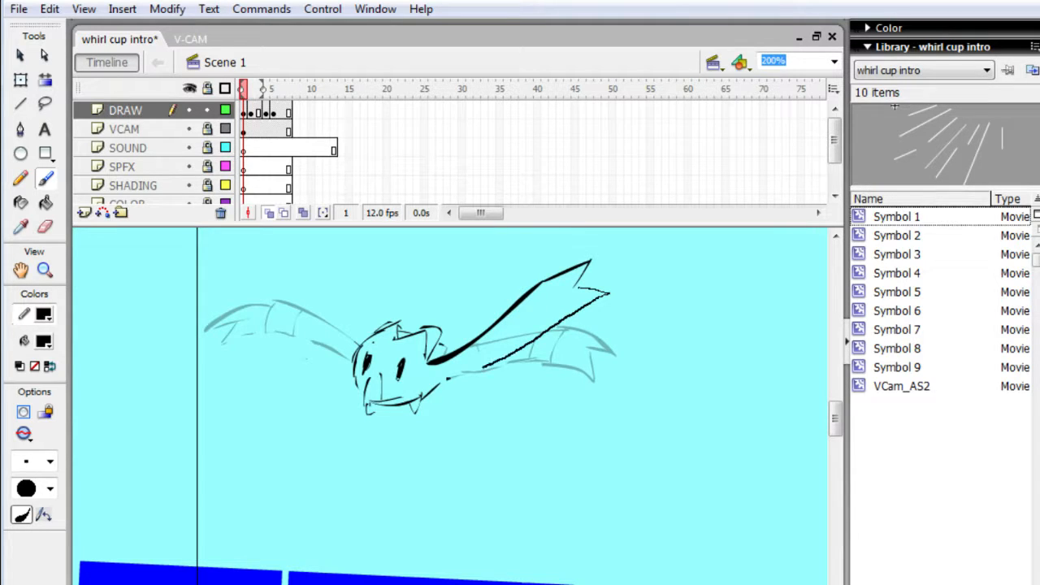
{"action": "left_click_drag", "start_coordinate": [437, 380], "coordinate": [439, 379]}
{"action": "left_click_drag", "start_coordinate": [505, 319], "coordinate": [507, 356]}
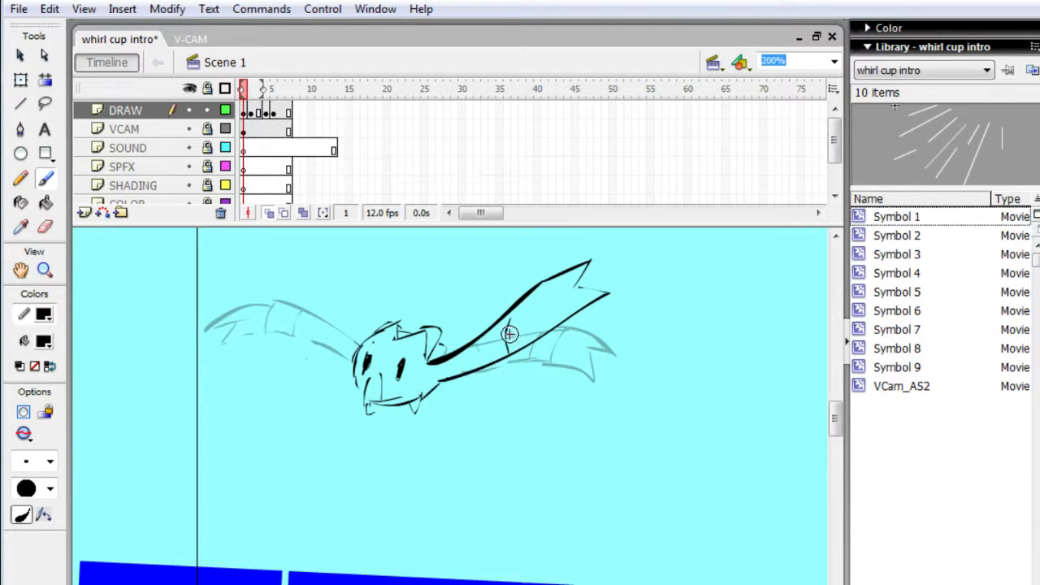
{"action": "left_click_drag", "start_coordinate": [530, 319], "coordinate": [529, 345]}
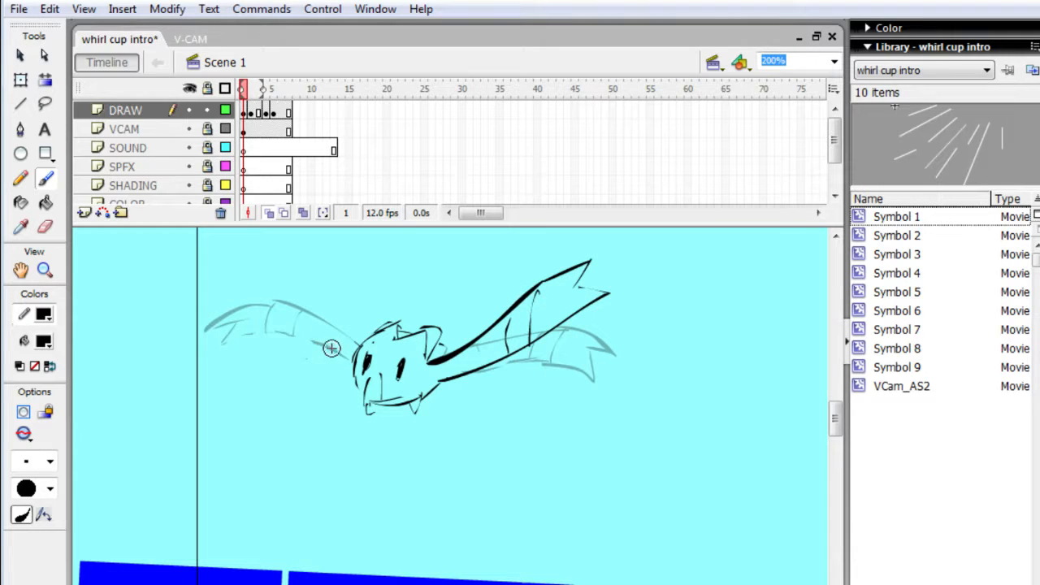
- Draw the raised left wing on frame 1 with a split tip and two cross bands, and thicken the right wing's bands
{"action": "mouse_move", "coordinate": [334, 323]}
{"action": "left_mouse_down"}
{"action": "mouse_move", "coordinate": [311, 293]}
{"action": "mouse_move", "coordinate": [240, 253]}
{"action": "mouse_move", "coordinate": [251, 278]}
{"action": "left_mouse_up"}
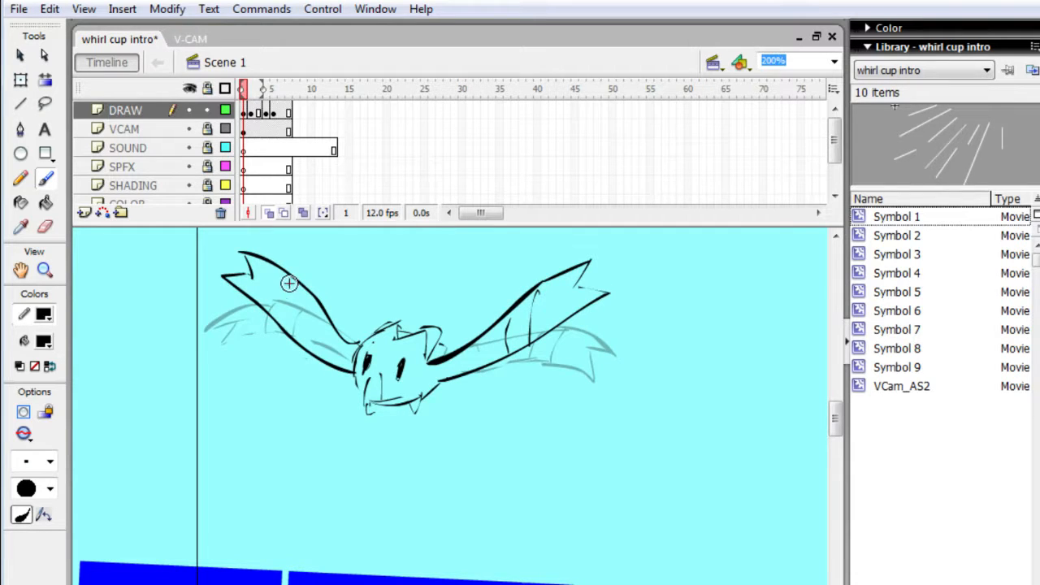
{"action": "mouse_move", "coordinate": [277, 282]}
{"action": "left_mouse_down"}
{"action": "mouse_move", "coordinate": [298, 272]}
{"action": "mouse_move", "coordinate": [285, 327]}
{"action": "mouse_move", "coordinate": [322, 297]}
{"action": "left_mouse_up"}
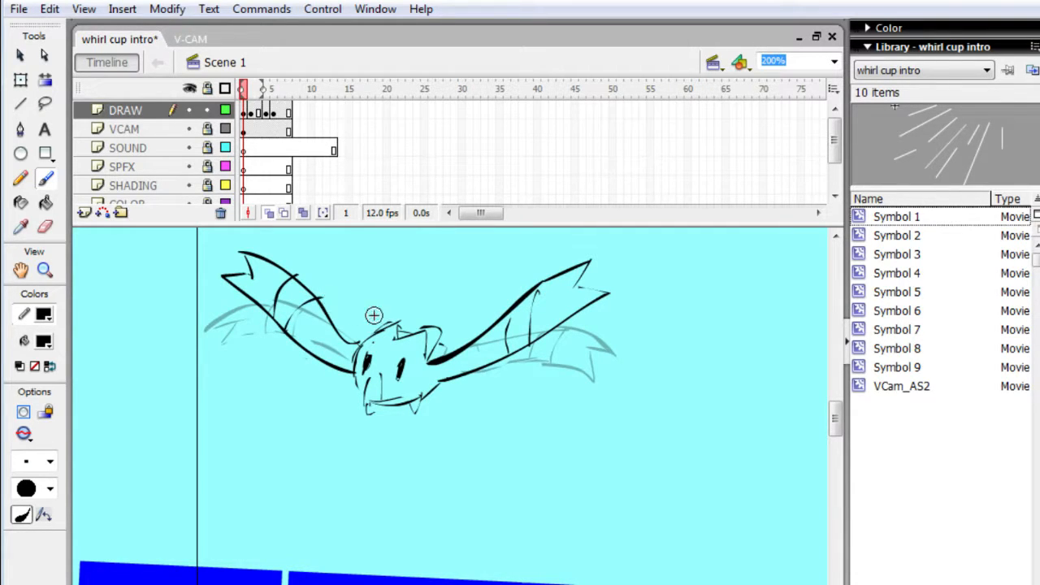
{"action": "left_click_drag", "start_coordinate": [522, 305], "coordinate": [509, 345]}
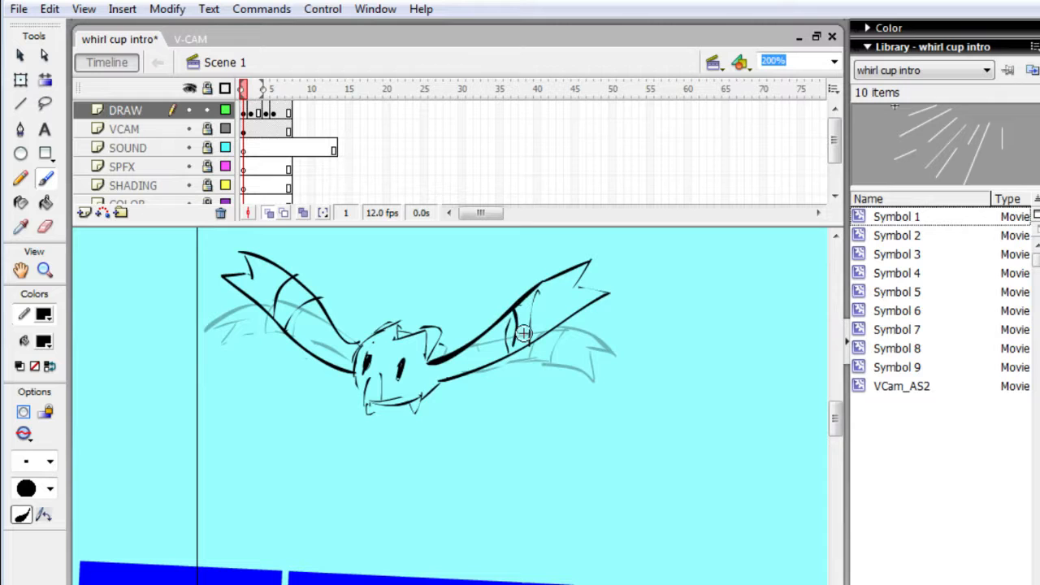
{"action": "left_click_drag", "start_coordinate": [541, 291], "coordinate": [539, 338]}
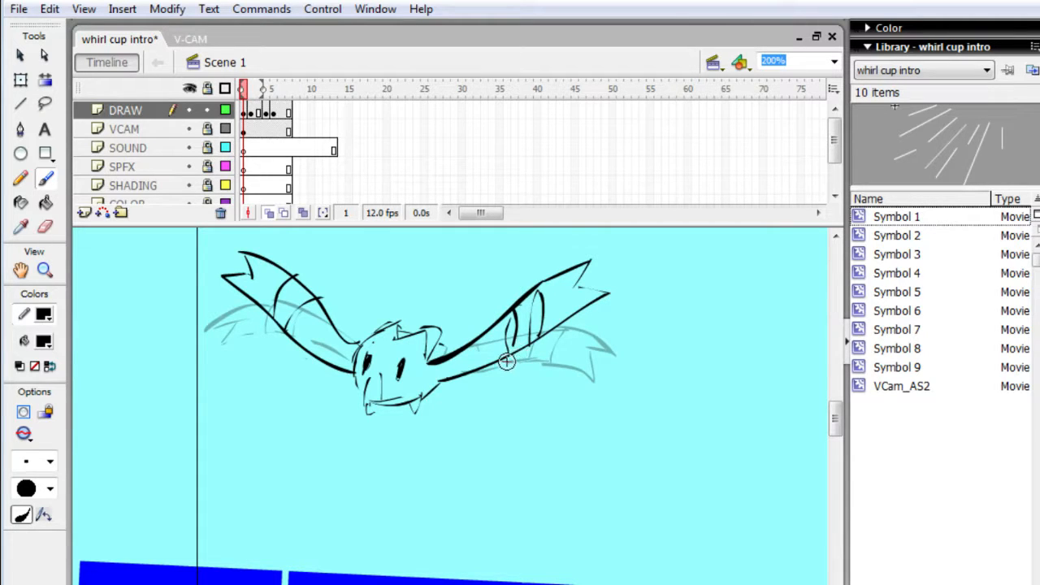
- Play back the timeline repeatedly to review the flap with the raised-wing pose
{"action": "key", "text": "Return"}
{"action": "key", "text": "Return"}
{"action": "key", "text": "Return"}
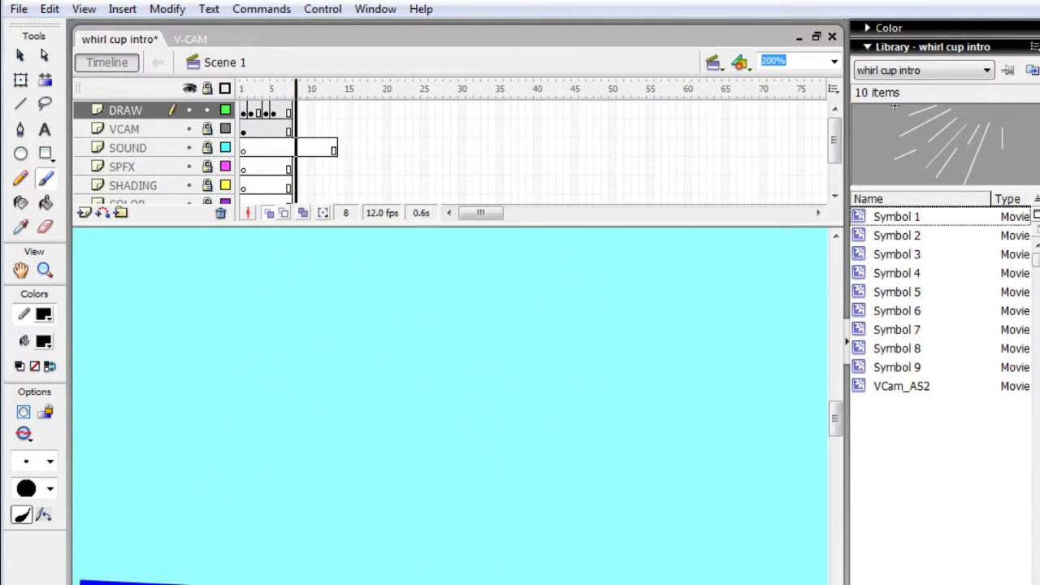
{"action": "key", "text": "Return"}
{"action": "key", "text": "Return"}
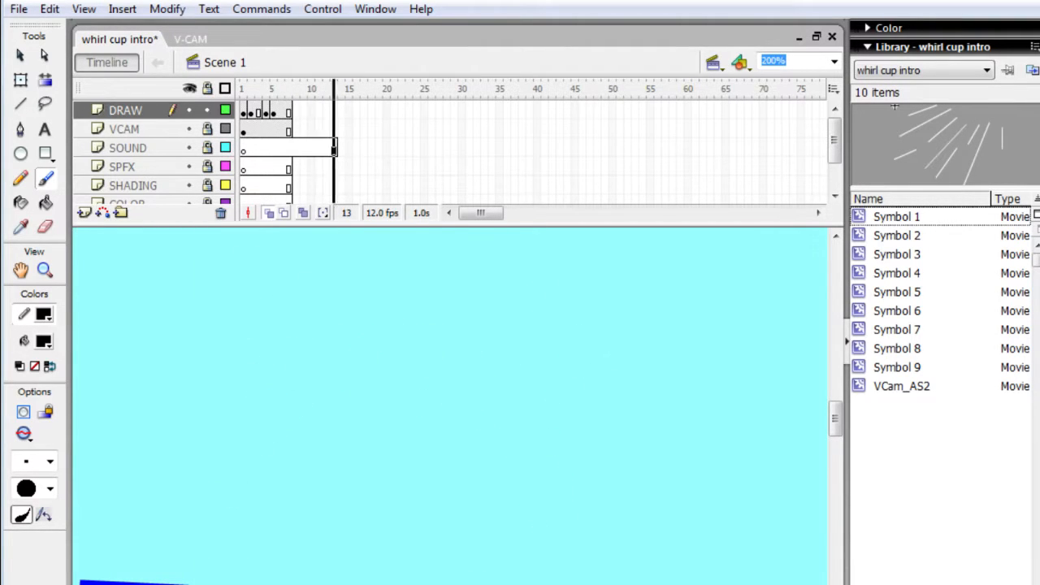
{"action": "key", "text": "Return"}
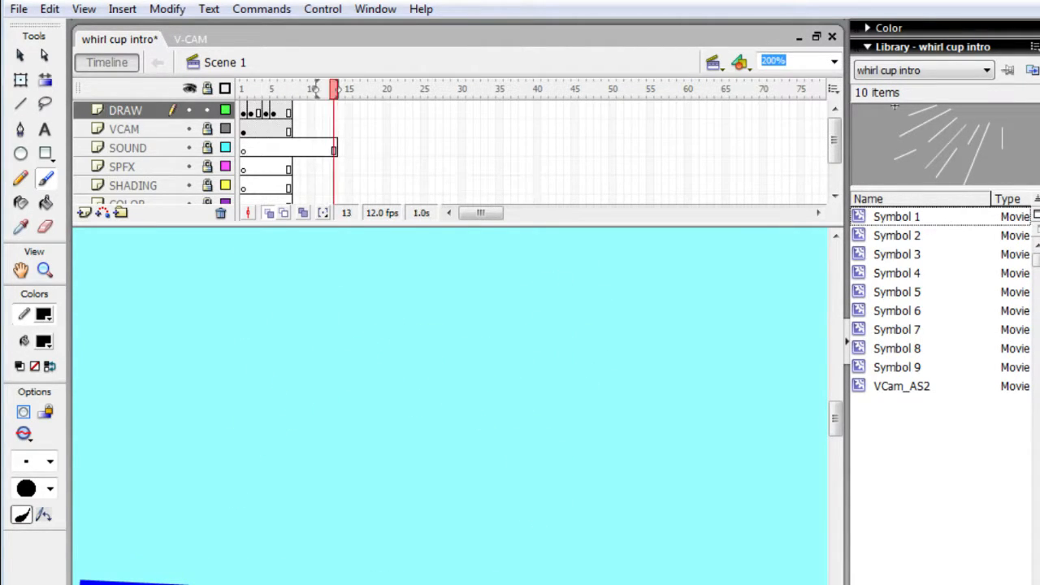
- Step repeatedly through frames 1 to 4 to examine how the raised wings lead into the downstroke
{"action": "key", "text": "comma"}
{"action": "key", "text": "comma"}
{"action": "key", "text": "comma"}
{"action": "key", "text": "comma"}
{"action": "key", "text": "comma"}
{"action": "key", "text": "comma"}
{"action": "key", "text": "comma"}
{"action": "key", "text": "comma"}
{"action": "key", "text": "comma"}
{"action": "key", "text": "comma"}
{"action": "key", "text": "comma"}
{"action": "key", "text": "comma"}
{"action": "key", "text": "period"}
{"action": "key", "text": "period"}
{"action": "key", "text": "period"}
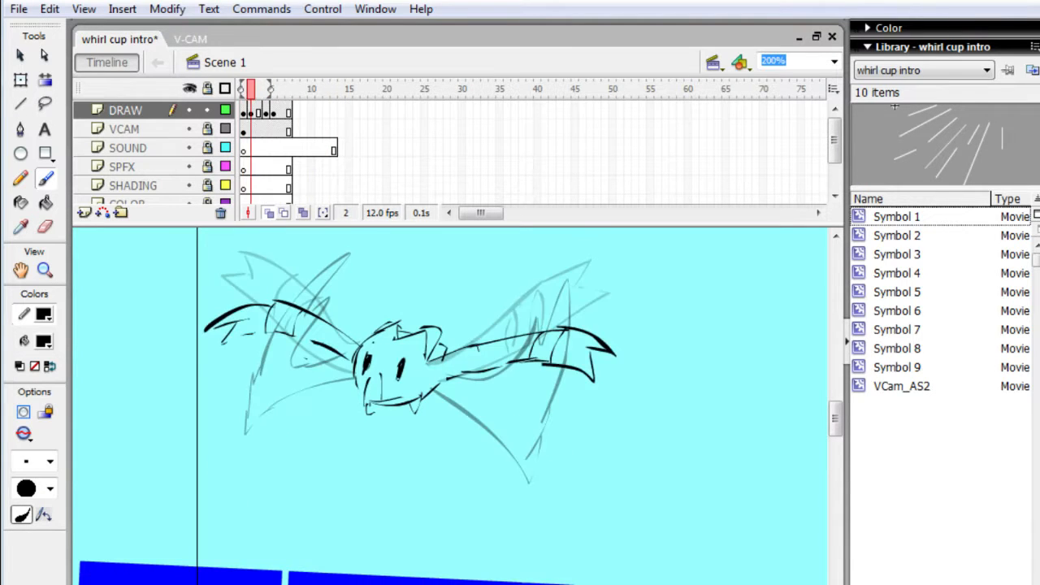
{"action": "key", "text": "comma"}
{"action": "key", "text": "comma"}
{"action": "key", "text": "period"}
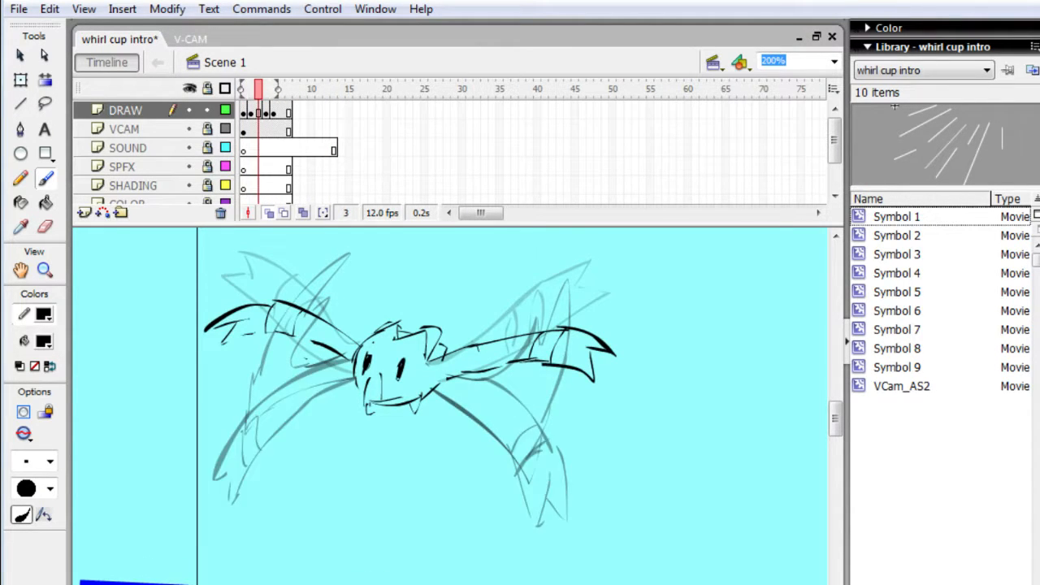
{"action": "key", "text": "comma"}
{"action": "key", "text": "comma"}
{"action": "key", "text": "period"}
{"action": "key", "text": "period"}
{"action": "key", "text": "period"}
{"action": "key", "text": "comma"}
{"action": "key", "text": "comma"}
{"action": "key", "text": "comma"}
{"action": "key", "text": "period"}
{"action": "key", "text": "period"}
{"action": "key", "text": "comma"}
{"action": "key", "text": "comma"}
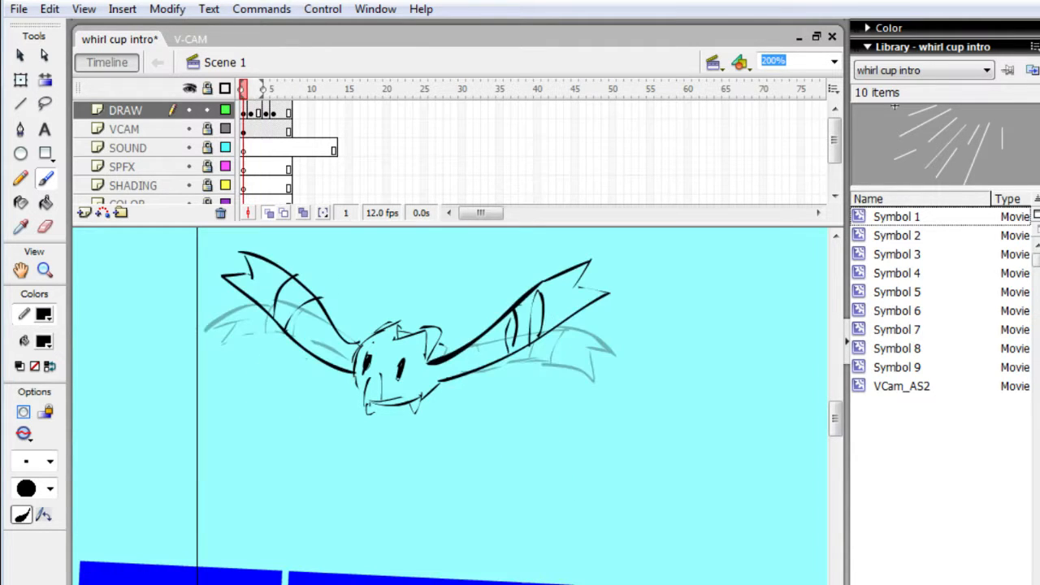
{"action": "key", "text": "period"}
{"action": "key", "text": "period"}
{"action": "key", "text": "comma"}
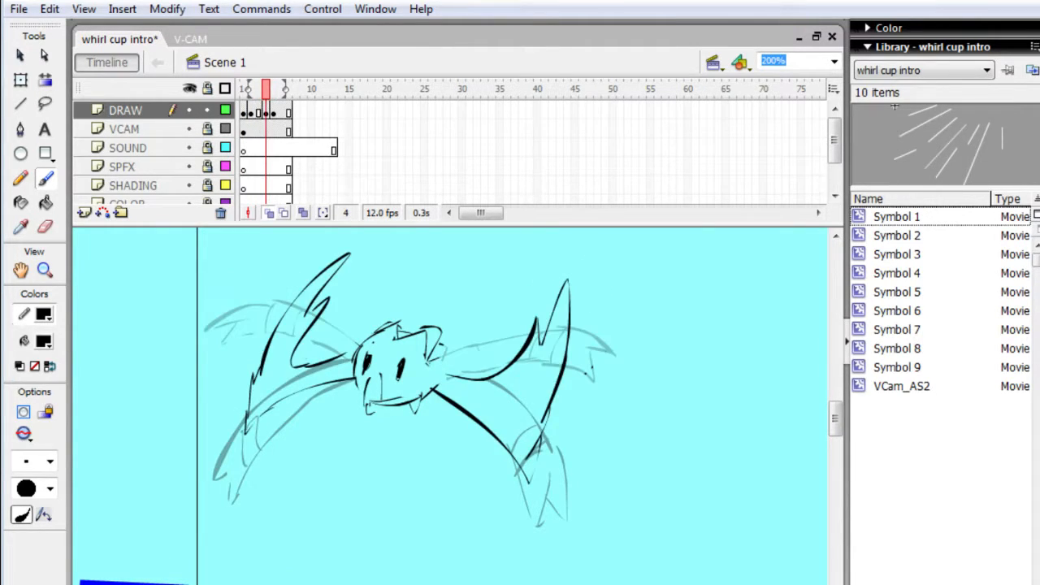
{"action": "key", "text": "comma"}
{"action": "key", "text": "period"}
{"action": "key", "text": "period"}
{"action": "key", "text": "comma"}
{"action": "key", "text": "comma"}
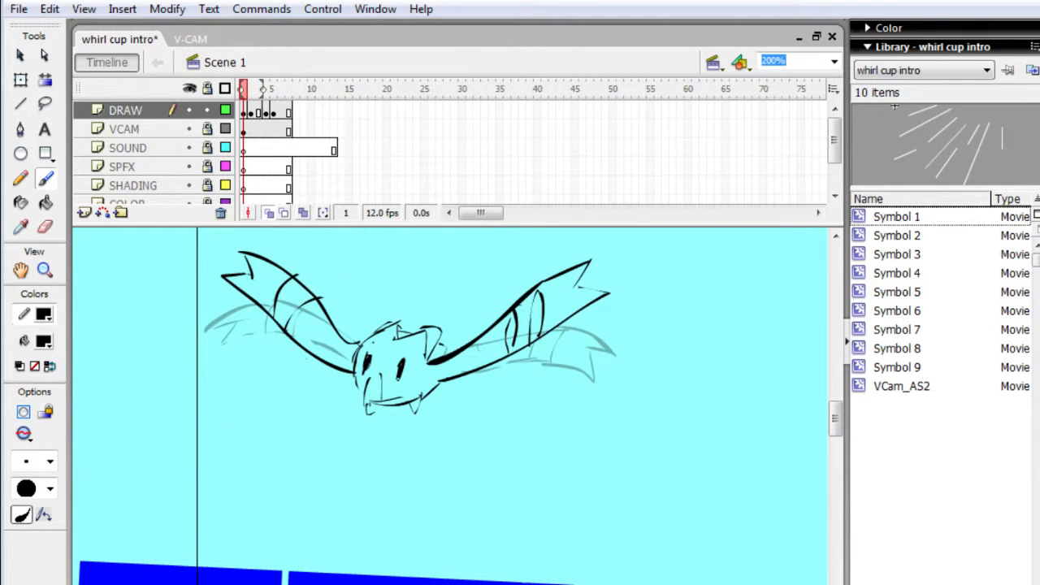
- Insert one frame across the layers to hold the raised-wing drawing through frame 2
{"action": "key", "text": "period"}
{"action": "key", "text": "period"}
{"action": "key", "text": "period"}
{"action": "key", "text": "period"}
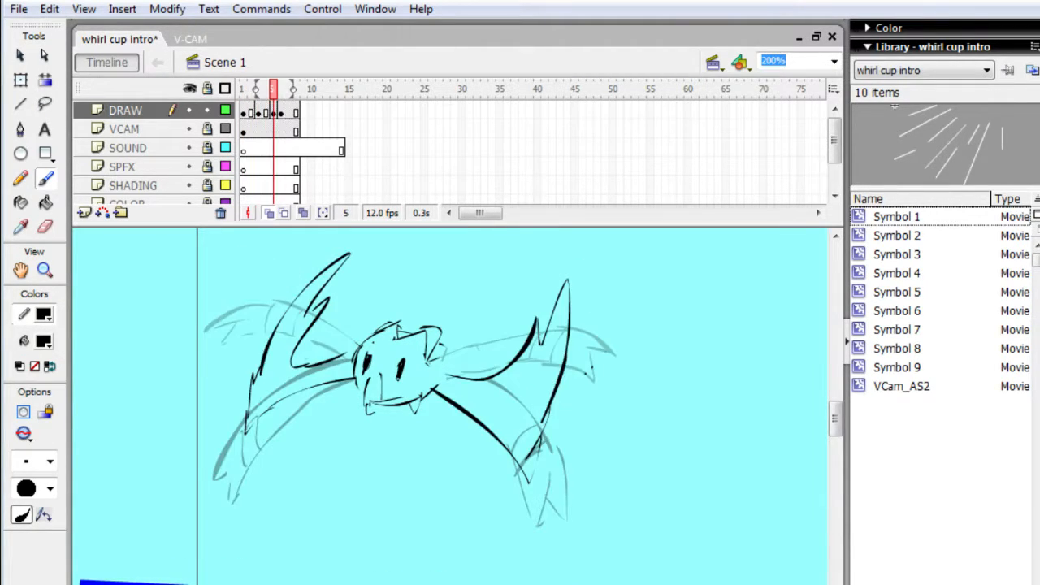
- Insert a keyframe at frame 8 of the DRAW layer, repeating the downstroke drawing
{"action": "key", "text": "period"}
{"action": "key", "text": "period"}
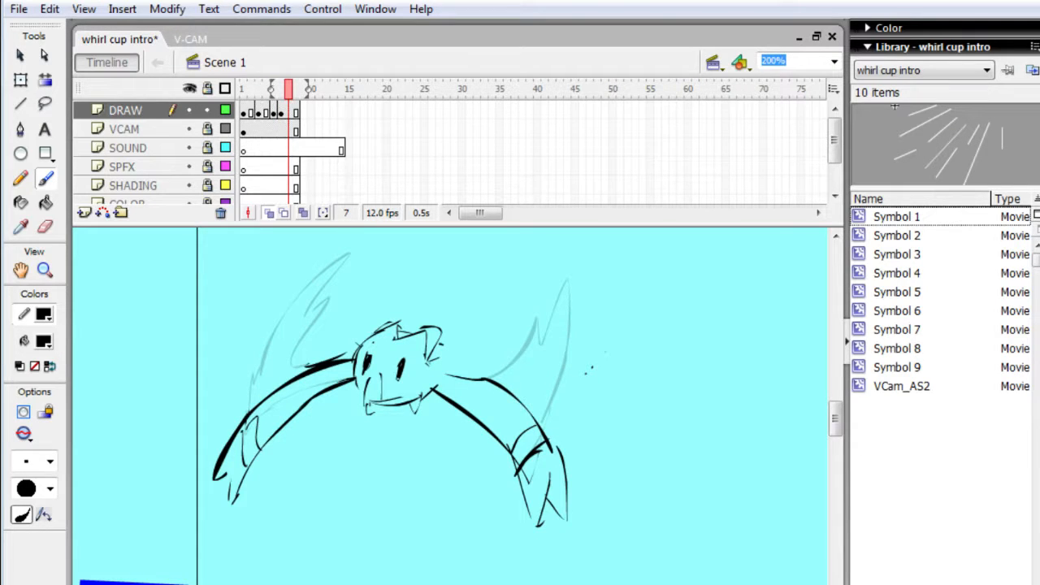
{"action": "key", "text": "period"}
{"action": "key", "text": "period"}
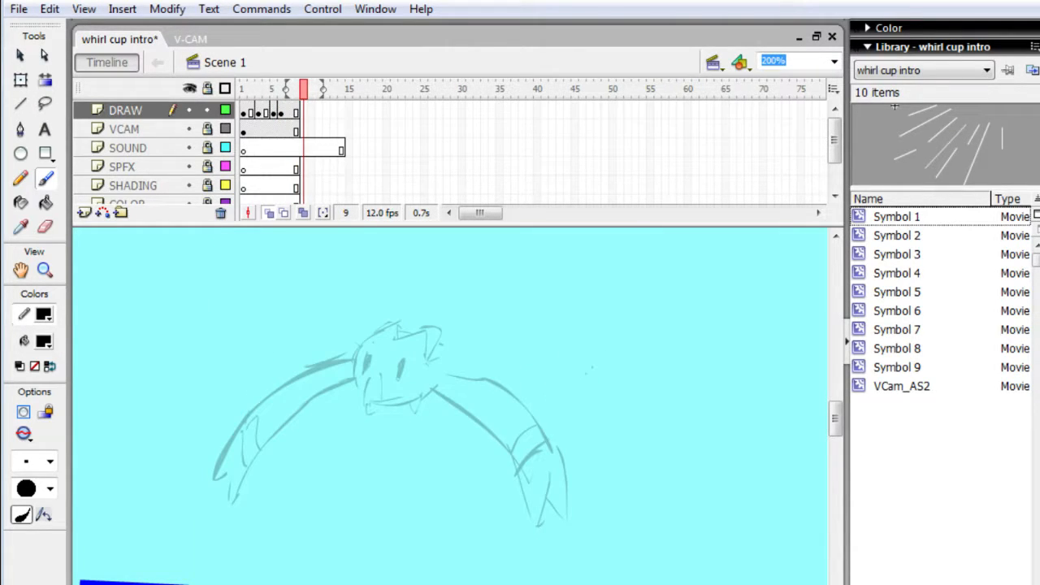
{"action": "key", "text": "comma"}
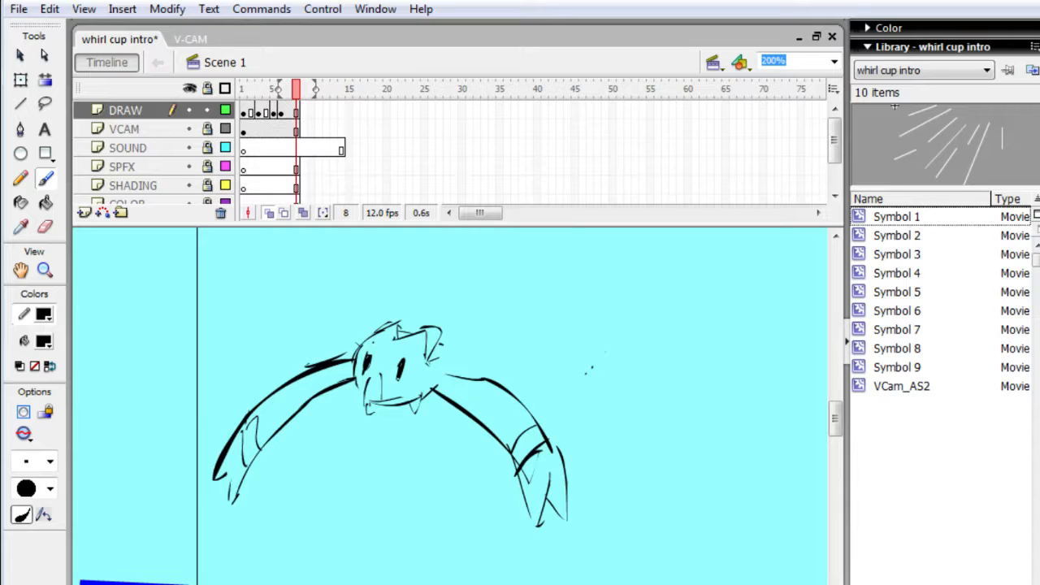
{"action": "key", "text": "F6"}
{"action": "key", "text": "comma"}
{"action": "key", "text": "comma"}
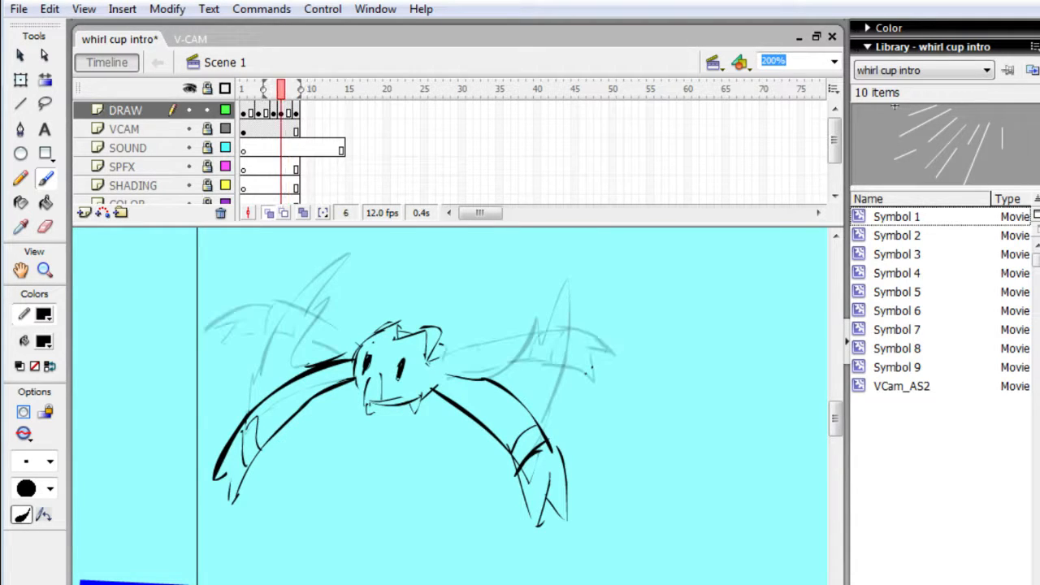
{"action": "key", "text": "alt+Tab"}
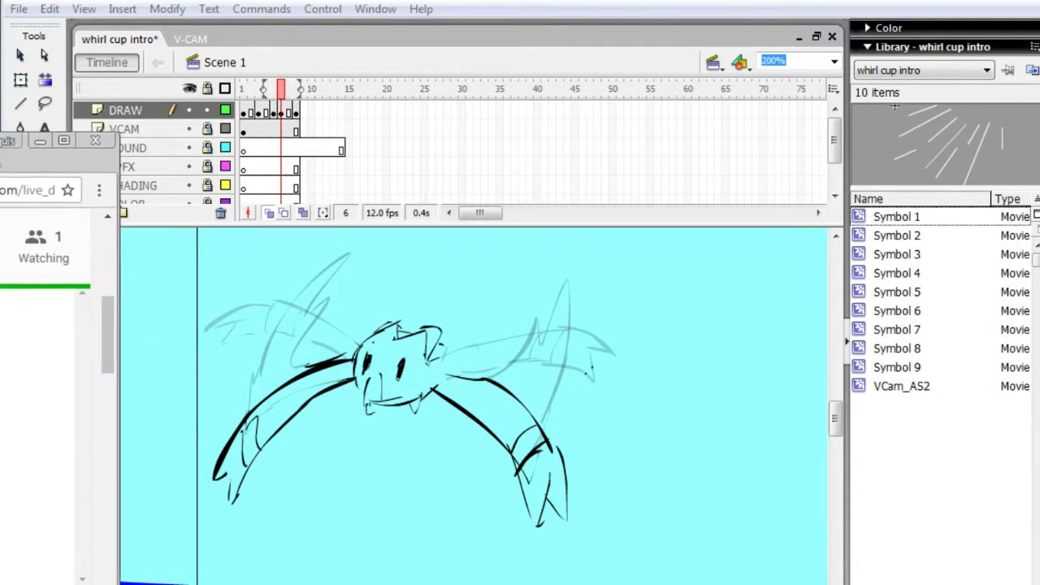
{"action": "key", "text": "ctrl+Tab"}
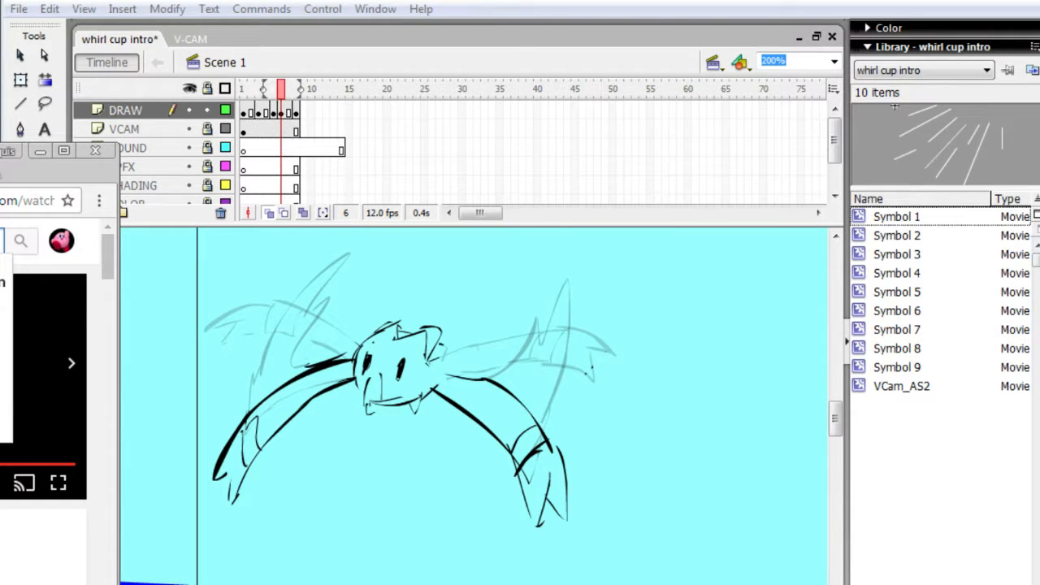
{"action": "key", "text": "Return"}
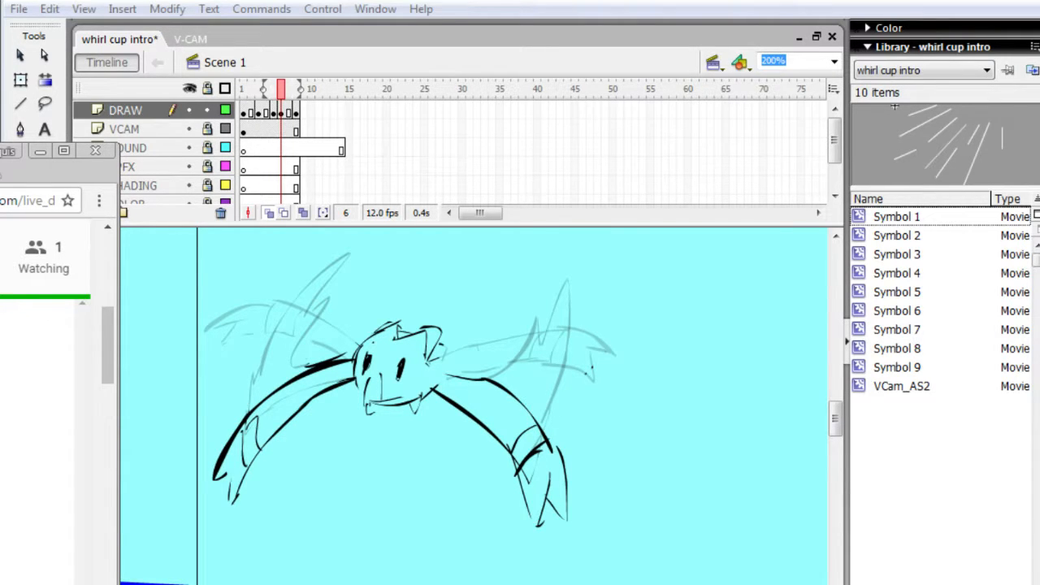
{"action": "left_click", "coordinate": [179, 385]}
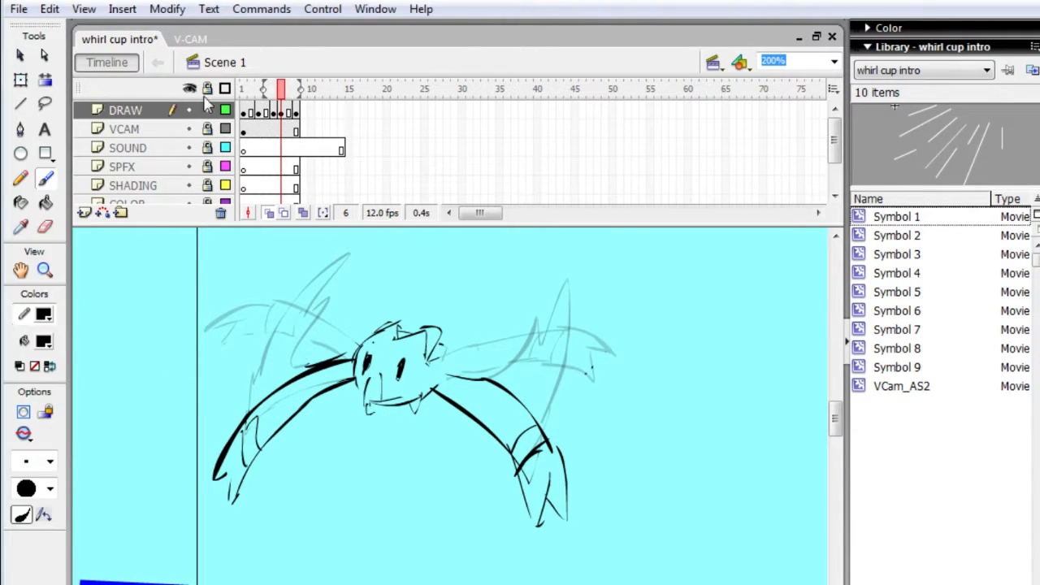
- Play back the eight-frame wing flap and step through its frames to check the timing, ending on frame 8
{"action": "key", "text": "comma"}
{"action": "key", "text": "comma"}
{"action": "key", "text": "comma"}
{"action": "key", "text": "comma"}
{"action": "key", "text": "period"}
{"action": "key", "text": "period"}
{"action": "key", "text": "period"}
{"action": "key", "text": "period"}
{"action": "key", "text": "period"}
{"action": "key", "text": "period"}
{"action": "key", "text": "period"}
{"action": "key", "text": "period"}
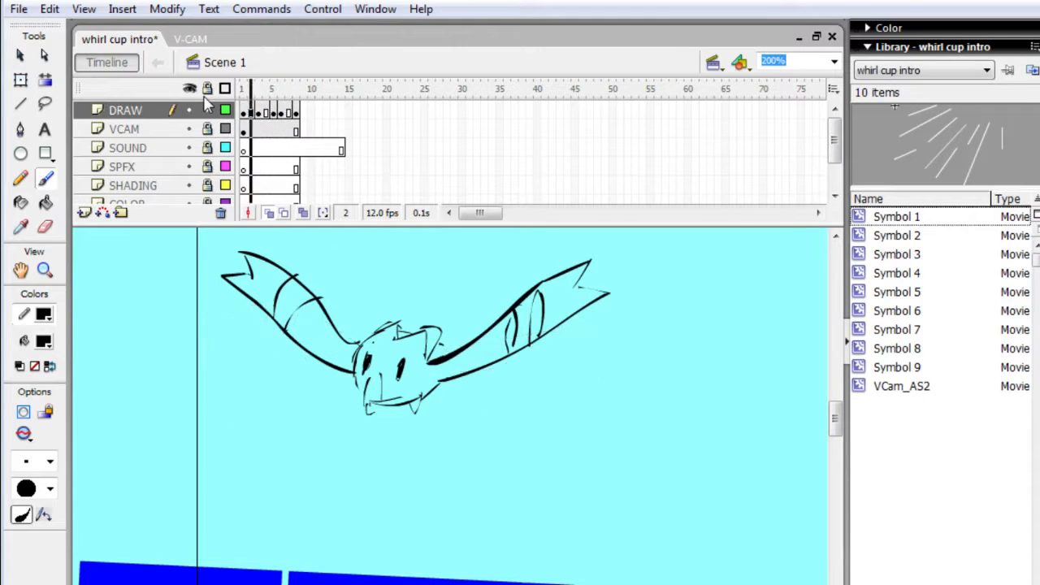
{"action": "key", "text": "Return"}
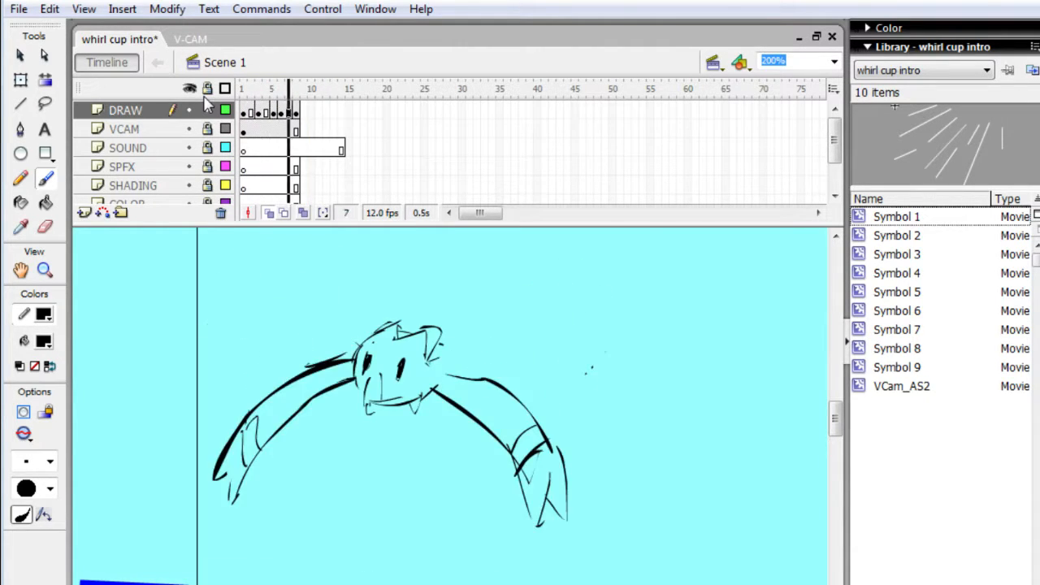
{"action": "key", "text": "comma"}
{"action": "key", "text": "comma"}
{"action": "key", "text": "comma"}
{"action": "key", "text": "comma"}
{"action": "key", "text": "comma"}
{"action": "key", "text": "comma"}
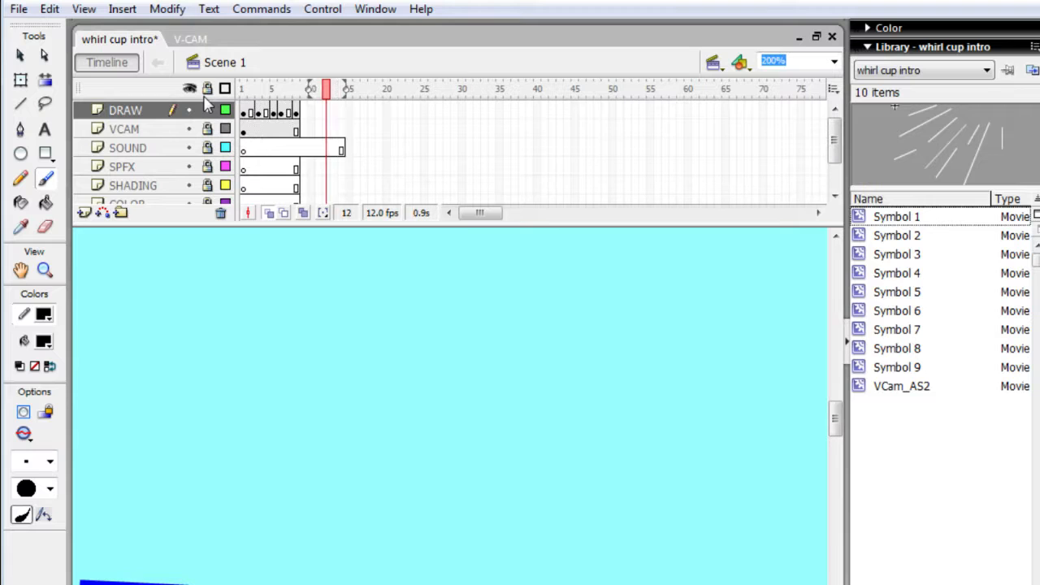
{"action": "key", "text": "period"}
{"action": "key", "text": "comma"}
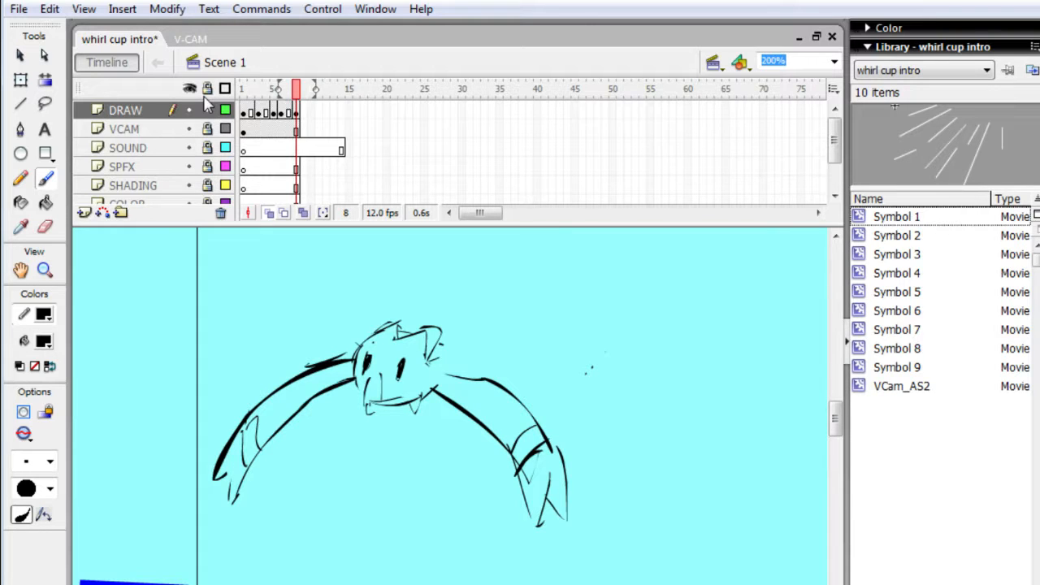
- Erase both lowered wings from the frame 8 drawing on the DRAW layer, keeping the creature's head
{"action": "key", "text": "e"}
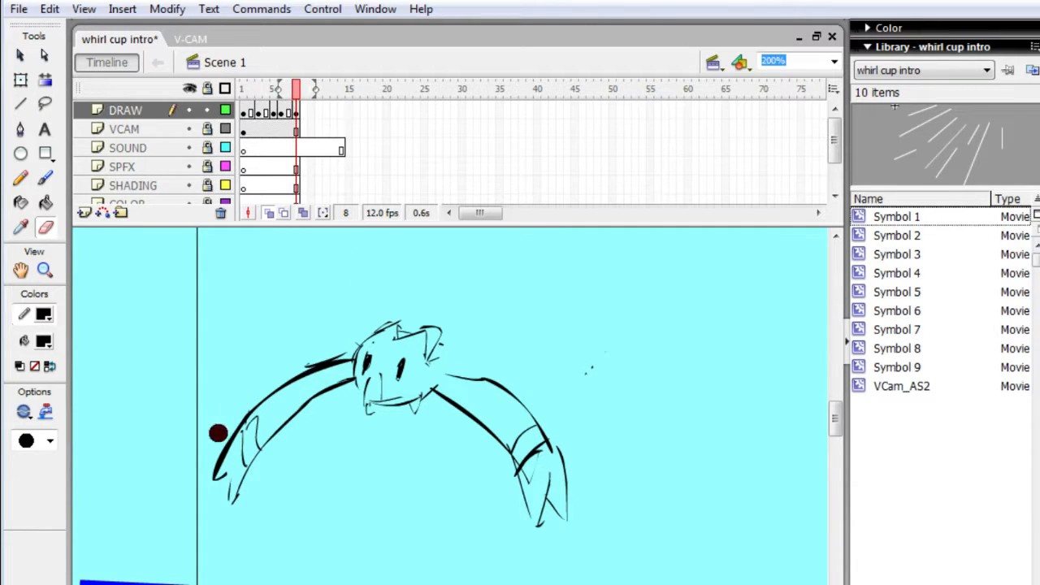
{"action": "left_click_drag", "start_coordinate": [225, 432], "coordinate": [218, 524]}
{"action": "mouse_move", "coordinate": [242, 395]}
{"action": "left_mouse_down"}
{"action": "mouse_move", "coordinate": [336, 344]}
{"action": "mouse_move", "coordinate": [351, 416]}
{"action": "left_mouse_up"}
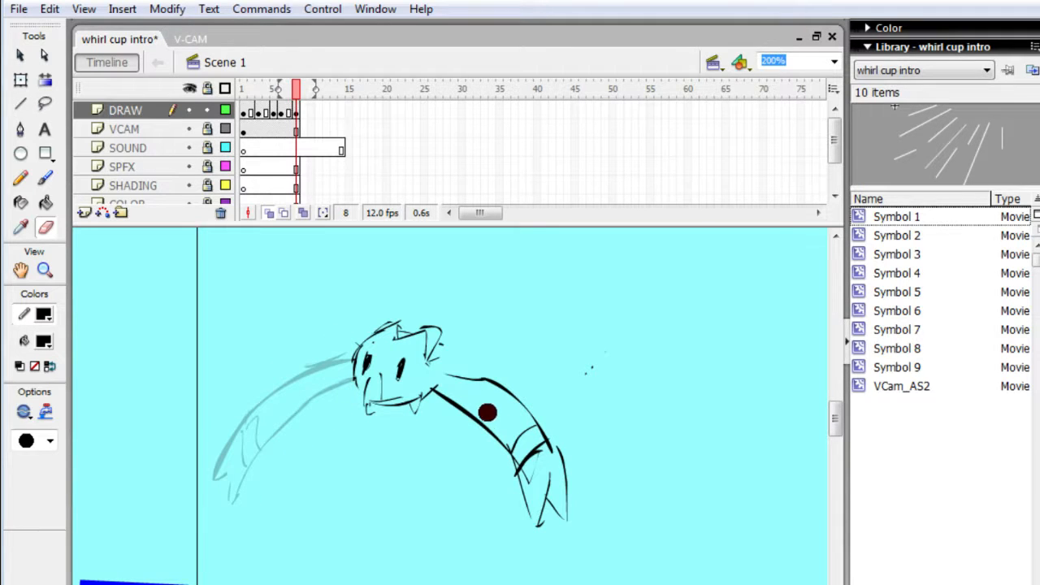
{"action": "mouse_move", "coordinate": [467, 383]}
{"action": "left_mouse_down"}
{"action": "mouse_move", "coordinate": [489, 398]}
{"action": "mouse_move", "coordinate": [497, 496]}
{"action": "mouse_move", "coordinate": [498, 475]}
{"action": "mouse_move", "coordinate": [467, 462]}
{"action": "mouse_move", "coordinate": [479, 488]}
{"action": "left_mouse_up"}
{"action": "mouse_move", "coordinate": [492, 382]}
{"action": "left_mouse_down"}
{"action": "mouse_move", "coordinate": [506, 511]}
{"action": "mouse_move", "coordinate": [580, 529]}
{"action": "mouse_move", "coordinate": [584, 520]}
{"action": "left_mouse_up"}
{"action": "mouse_move", "coordinate": [552, 437]}
{"action": "left_mouse_down"}
{"action": "mouse_move", "coordinate": [565, 484]}
{"action": "mouse_move", "coordinate": [515, 378]}
{"action": "mouse_move", "coordinate": [483, 434]}
{"action": "mouse_move", "coordinate": [463, 380]}
{"action": "left_mouse_up"}
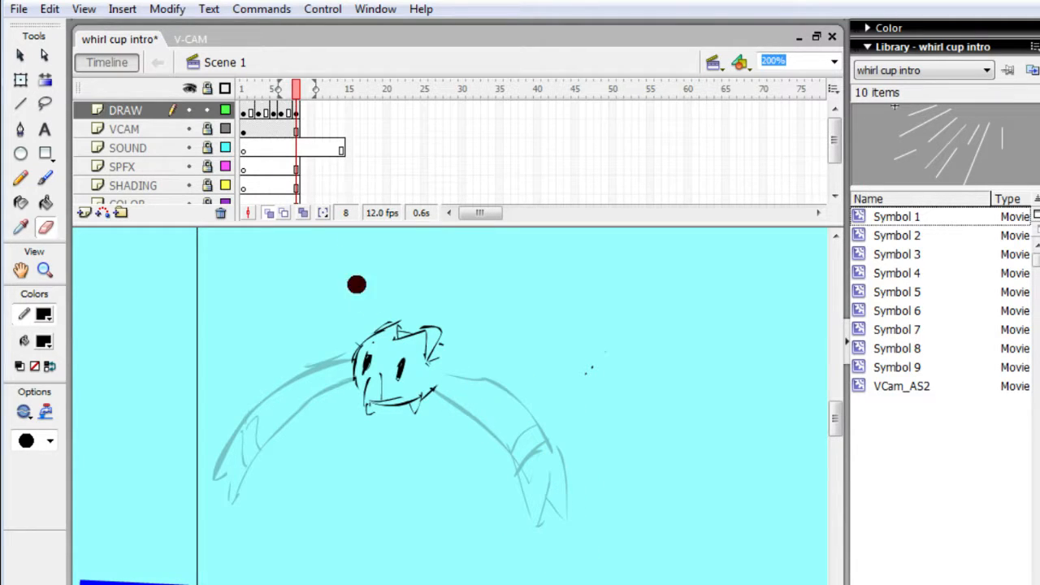
- Brush in broad, spread wings with jagged lower edges on both sides of the creature's head in frame 8
{"action": "key", "text": "b"}
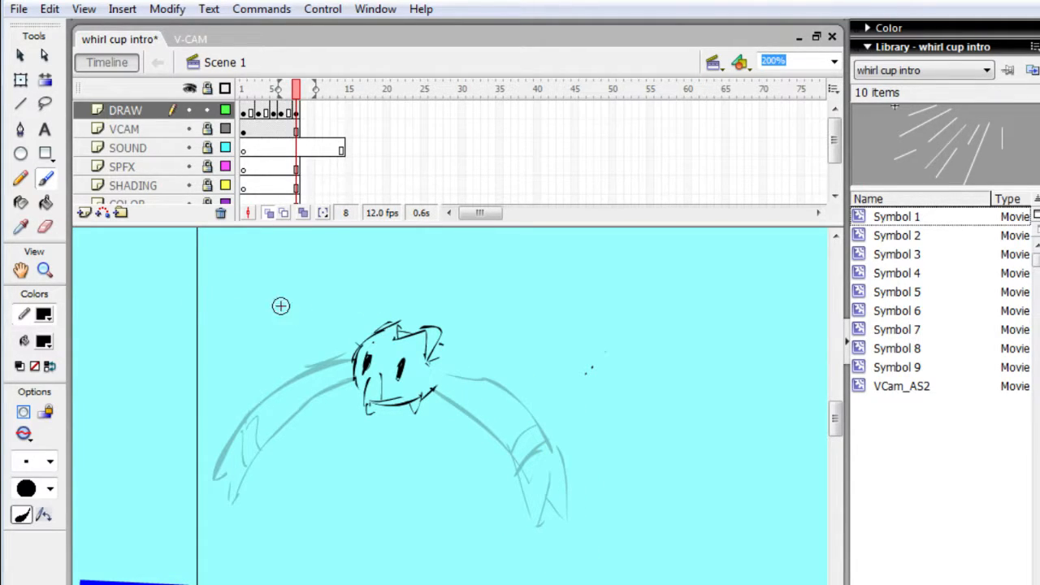
{"action": "mouse_move", "coordinate": [357, 357]}
{"action": "left_mouse_down"}
{"action": "mouse_move", "coordinate": [274, 332]}
{"action": "mouse_move", "coordinate": [212, 335]}
{"action": "mouse_move", "coordinate": [215, 372]}
{"action": "mouse_move", "coordinate": [223, 356]}
{"action": "mouse_move", "coordinate": [225, 375]}
{"action": "mouse_move", "coordinate": [225, 458]}
{"action": "left_mouse_up"}
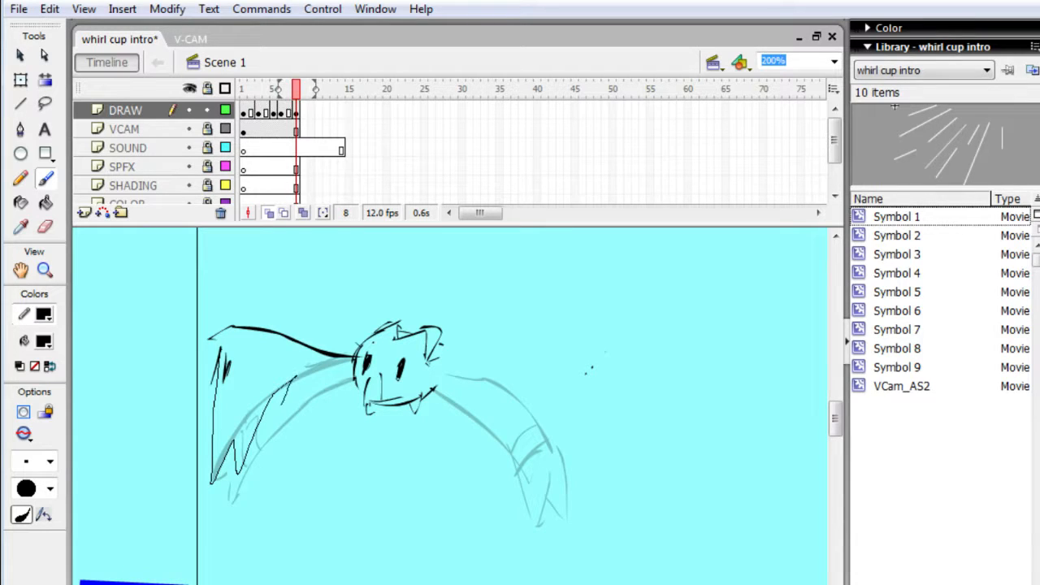
{"action": "left_click_drag", "start_coordinate": [280, 400], "coordinate": [312, 379]}
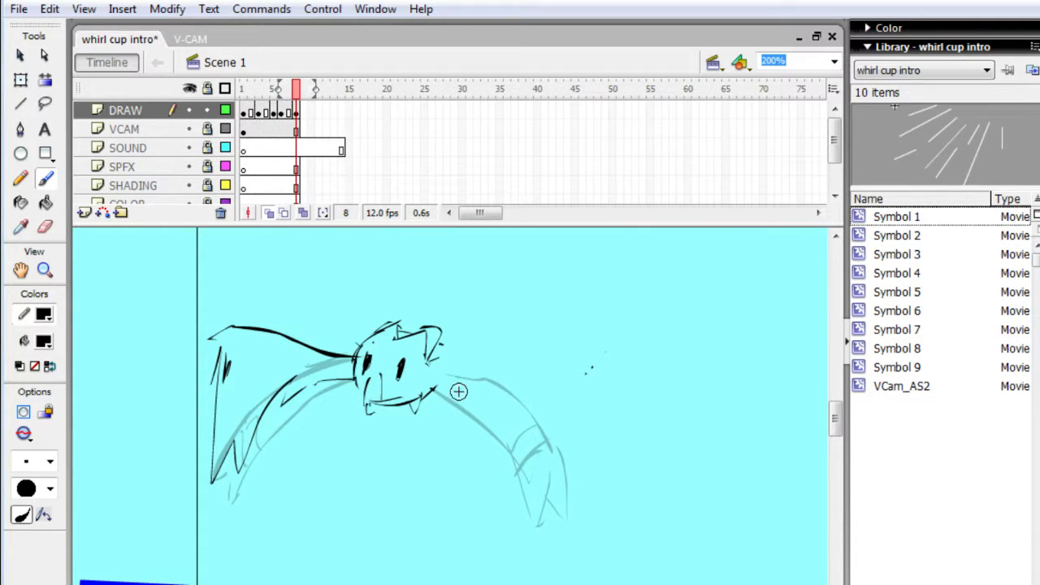
{"action": "mouse_move", "coordinate": [433, 380]}
{"action": "left_mouse_down"}
{"action": "mouse_move", "coordinate": [462, 385]}
{"action": "mouse_move", "coordinate": [466, 442]}
{"action": "left_mouse_up"}
{"action": "mouse_move", "coordinate": [482, 395]}
{"action": "left_mouse_down"}
{"action": "mouse_move", "coordinate": [478, 513]}
{"action": "mouse_move", "coordinate": [498, 487]}
{"action": "left_mouse_up"}
{"action": "mouse_move", "coordinate": [507, 447]}
{"action": "left_mouse_down"}
{"action": "mouse_move", "coordinate": [512, 470]}
{"action": "mouse_move", "coordinate": [551, 437]}
{"action": "mouse_move", "coordinate": [556, 399]}
{"action": "mouse_move", "coordinate": [566, 411]}
{"action": "left_mouse_up"}
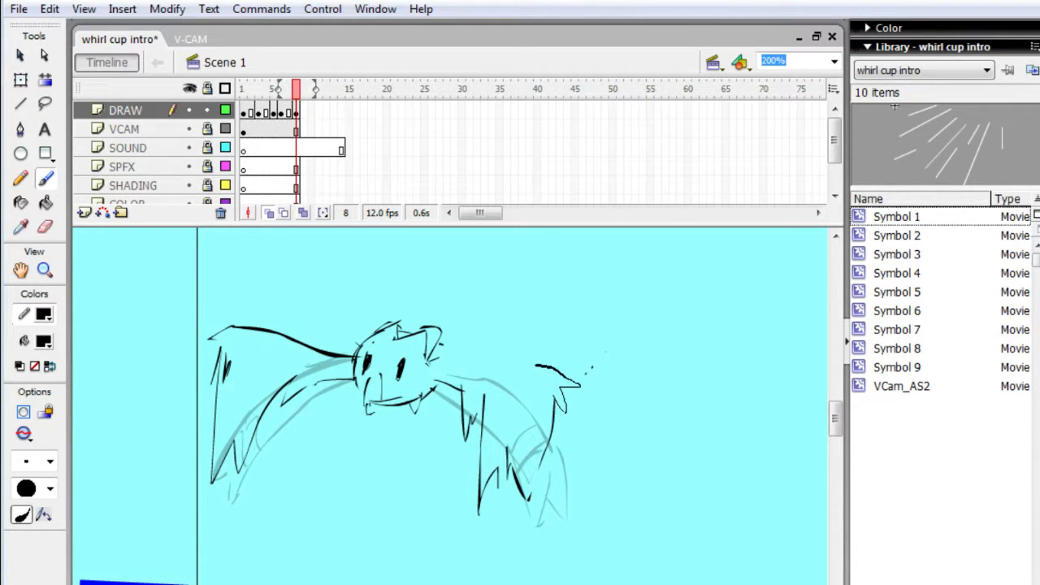
{"action": "left_click_drag", "start_coordinate": [467, 358], "coordinate": [436, 359]}
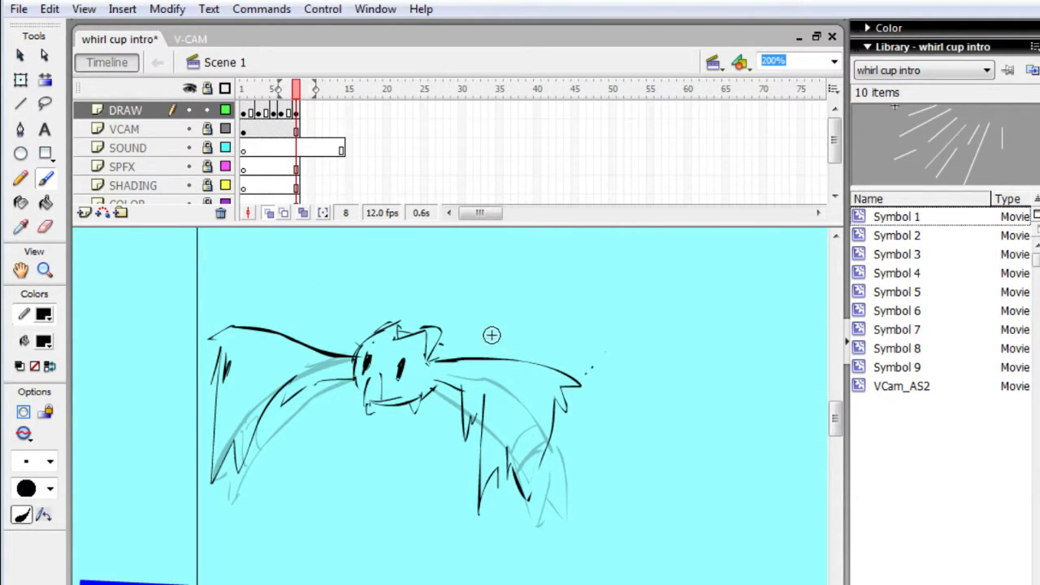
- Remove the surplus frames after frame 8 and the frame 8 drawing itself, so all layers end at frame 7
{"action": "key", "text": "n"}
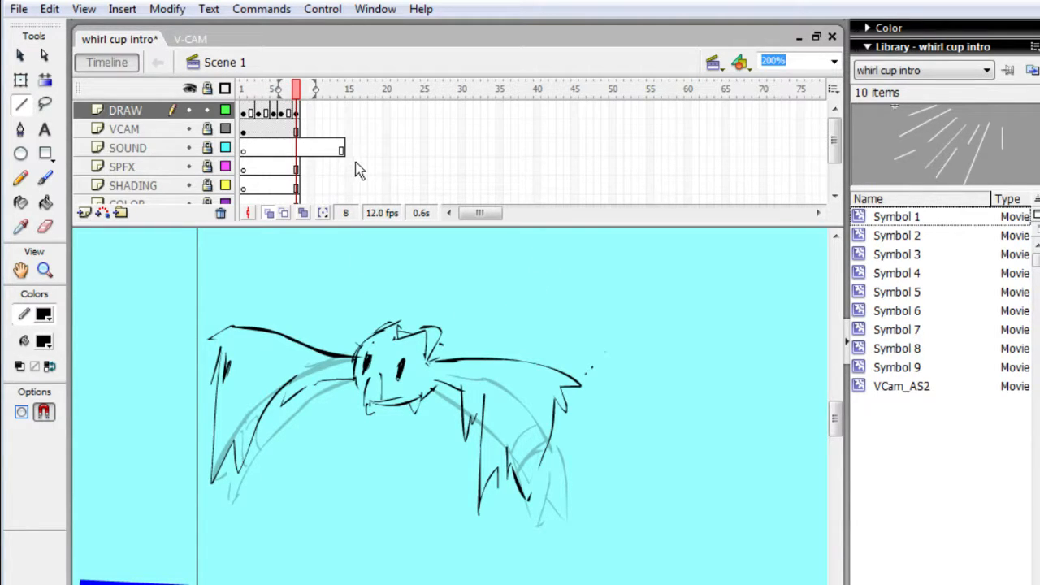
{"action": "key", "text": "period"}
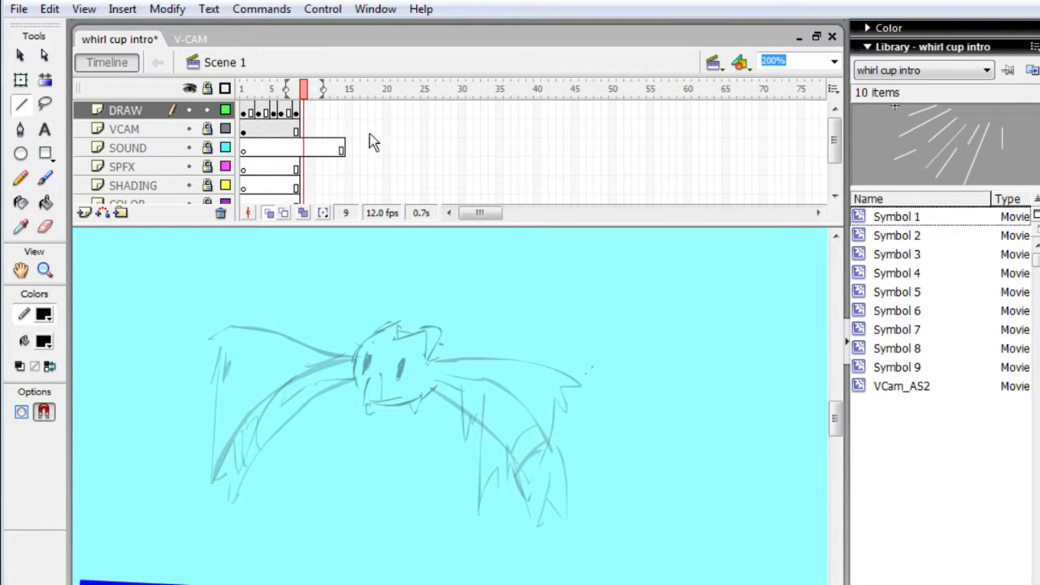
{"action": "key", "text": "shift+F5"}
{"action": "key", "text": "shift+F5"}
{"action": "key", "text": "shift+F5"}
{"action": "key", "text": "shift+F5"}
{"action": "key", "text": "shift+F5"}
{"action": "key", "text": "shift+F5"}
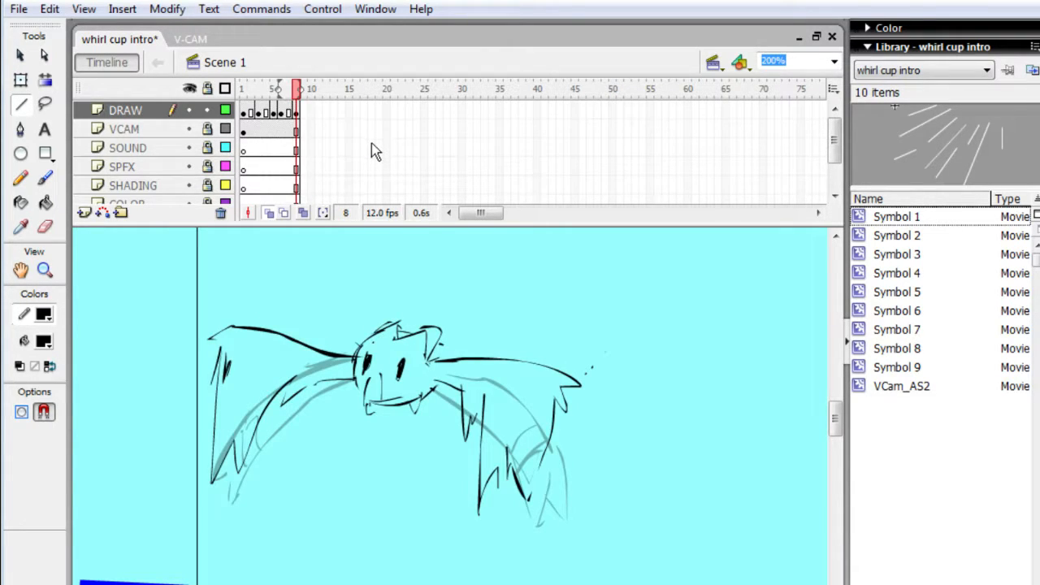
{"action": "key", "text": "shift+F5"}
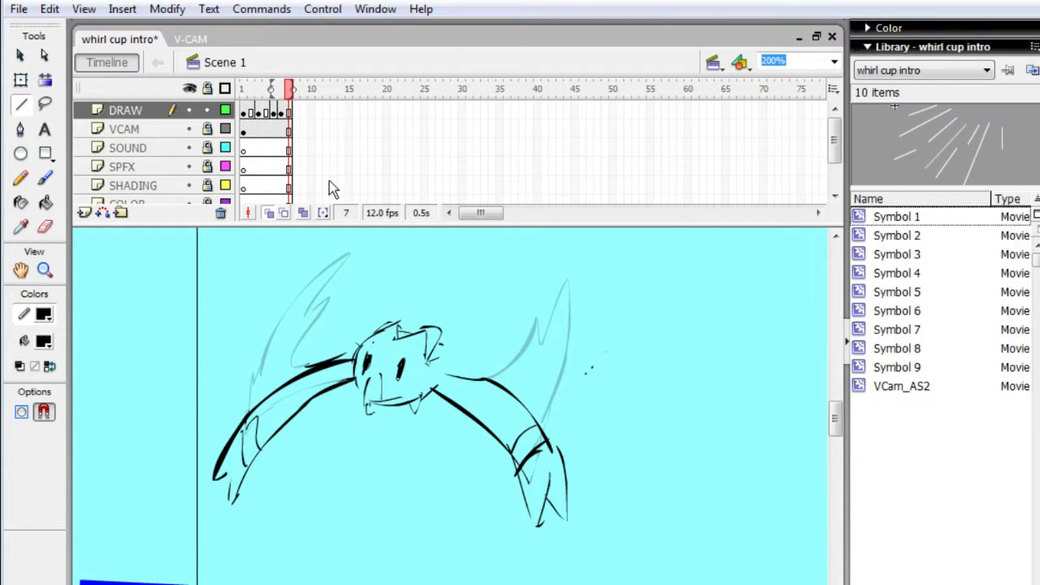
- Insert a keyframe at frame 7 of the DRAW layer and erase both lowered wings from its drawing
{"action": "key", "text": "F6"}
{"action": "key", "text": "e"}
{"action": "mouse_move", "coordinate": [232, 390]}
{"action": "left_mouse_down"}
{"action": "mouse_move", "coordinate": [286, 408]}
{"action": "mouse_move", "coordinate": [305, 366]}
{"action": "mouse_move", "coordinate": [302, 392]}
{"action": "mouse_move", "coordinate": [325, 350]}
{"action": "mouse_move", "coordinate": [329, 380]}
{"action": "left_mouse_up"}
{"action": "left_click_drag", "start_coordinate": [524, 398], "coordinate": [548, 468]}
{"action": "mouse_move", "coordinate": [567, 419]}
{"action": "left_mouse_down"}
{"action": "mouse_move", "coordinate": [524, 390]}
{"action": "mouse_move", "coordinate": [490, 436]}
{"action": "mouse_move", "coordinate": [452, 448]}
{"action": "mouse_move", "coordinate": [445, 429]}
{"action": "mouse_move", "coordinate": [455, 424]}
{"action": "left_mouse_up"}
{"action": "mouse_move", "coordinate": [524, 410]}
{"action": "left_mouse_down"}
{"action": "mouse_move", "coordinate": [557, 430]}
{"action": "mouse_move", "coordinate": [561, 479]}
{"action": "left_mouse_up"}
{"action": "key", "text": "b"}
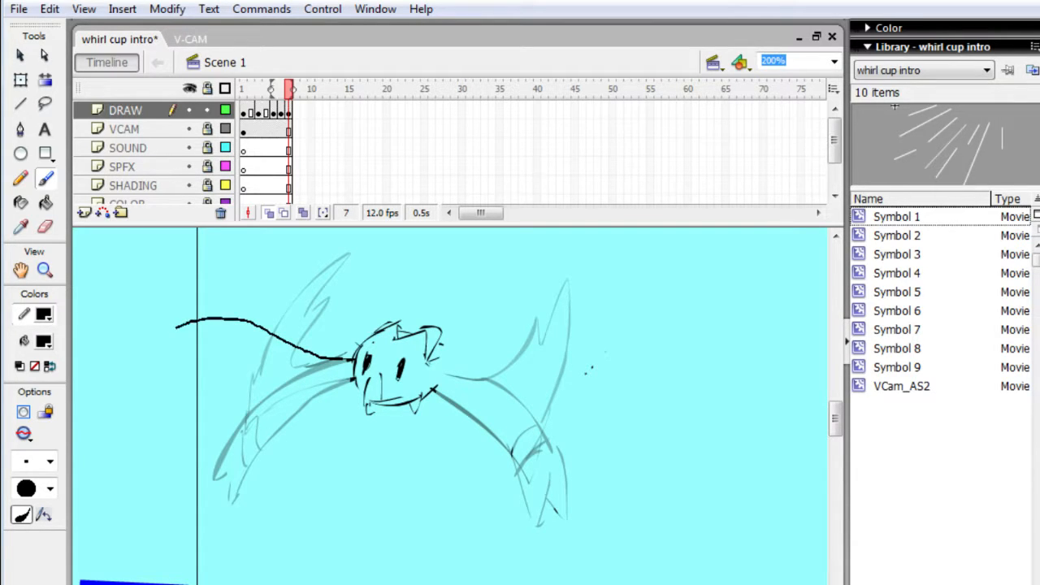
- Brush in the left wing stretched out sideways with a forked tip on frame 7, reworking its lower edge and adding a band across it
{"action": "left_click_drag", "start_coordinate": [176, 328], "coordinate": [196, 347]}
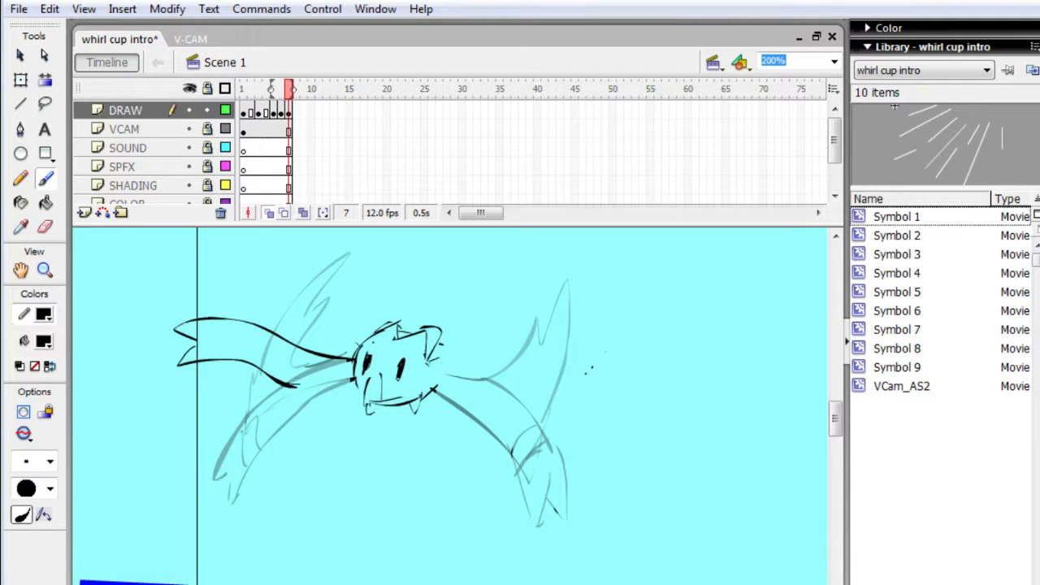
{"action": "left_click_drag", "start_coordinate": [298, 386], "coordinate": [351, 378]}
{"action": "key", "text": "e"}
{"action": "mouse_move", "coordinate": [272, 357]}
{"action": "left_mouse_down"}
{"action": "mouse_move", "coordinate": [257, 372]}
{"action": "mouse_move", "coordinate": [348, 381]}
{"action": "left_mouse_up"}
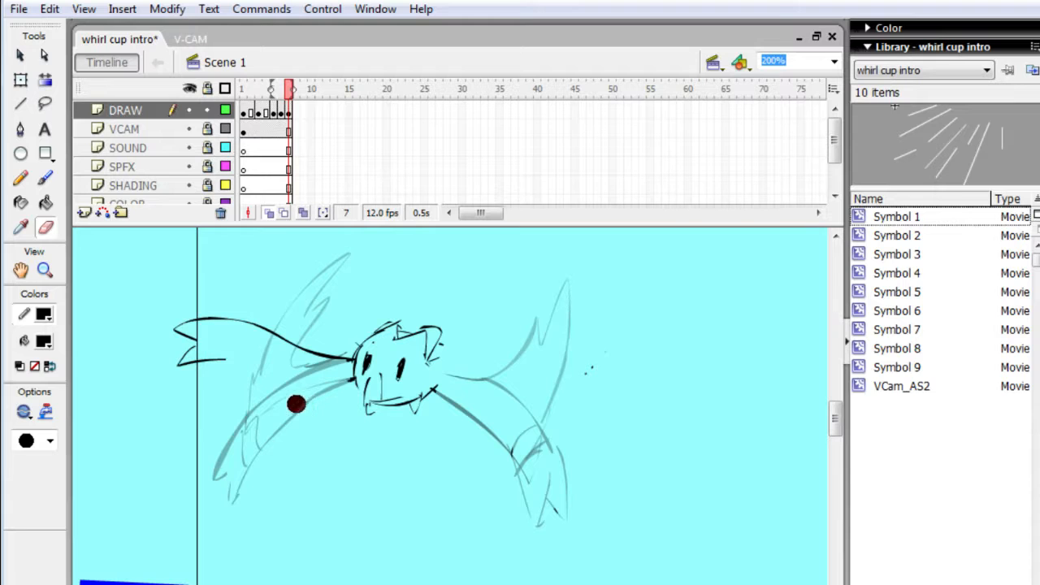
{"action": "key", "text": "b"}
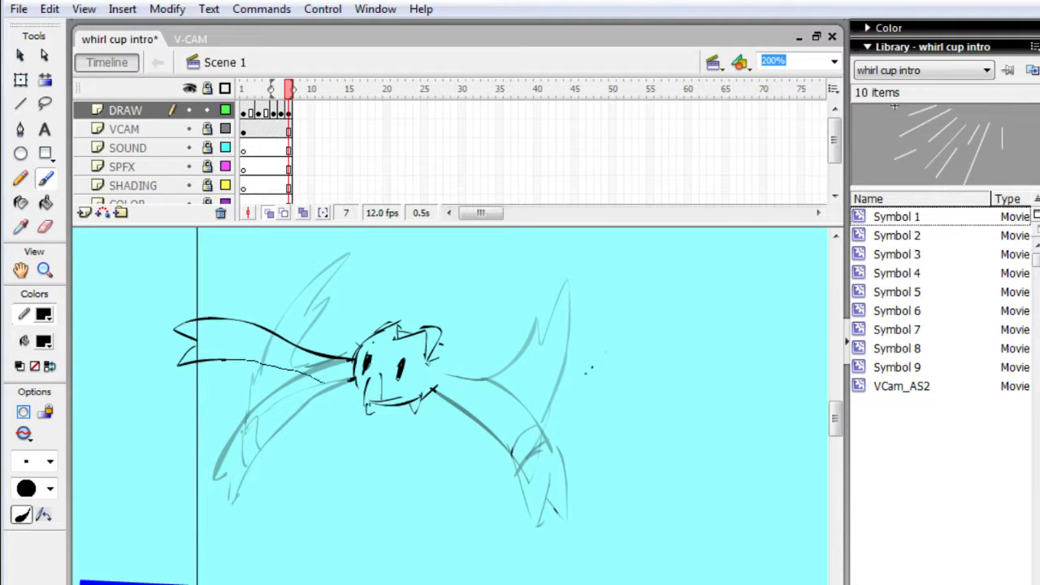
{"action": "left_click_drag", "start_coordinate": [350, 383], "coordinate": [272, 366]}
{"action": "left_click_drag", "start_coordinate": [249, 325], "coordinate": [252, 358]}
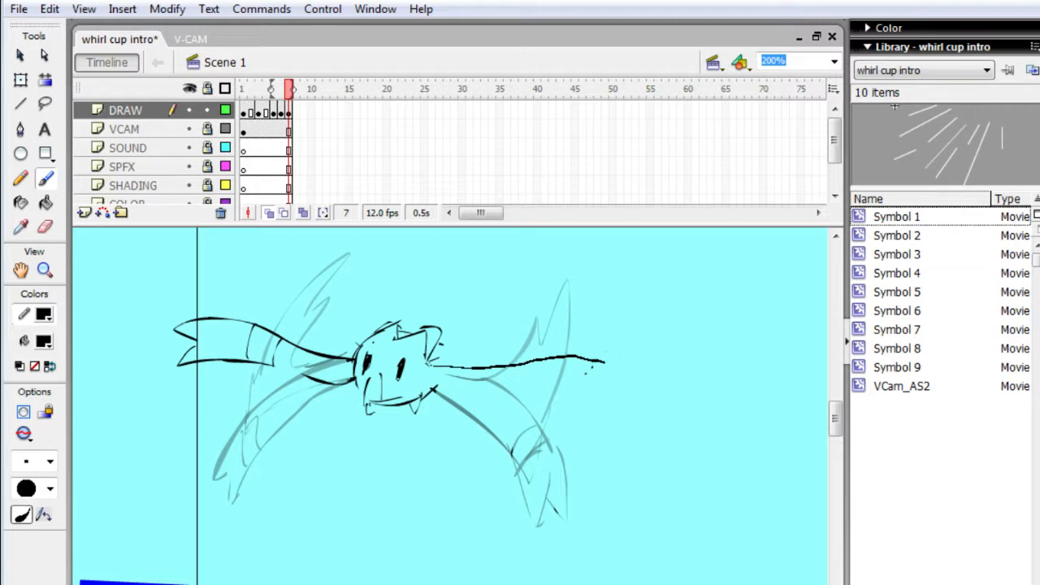
- Draw the matching outstretched right wing with forked tip and band on frame 7, and add short motion lines below the wings
{"action": "mouse_move", "coordinate": [605, 361]}
{"action": "left_mouse_down"}
{"action": "mouse_move", "coordinate": [622, 374]}
{"action": "mouse_move", "coordinate": [611, 411]}
{"action": "mouse_move", "coordinate": [550, 379]}
{"action": "left_mouse_up"}
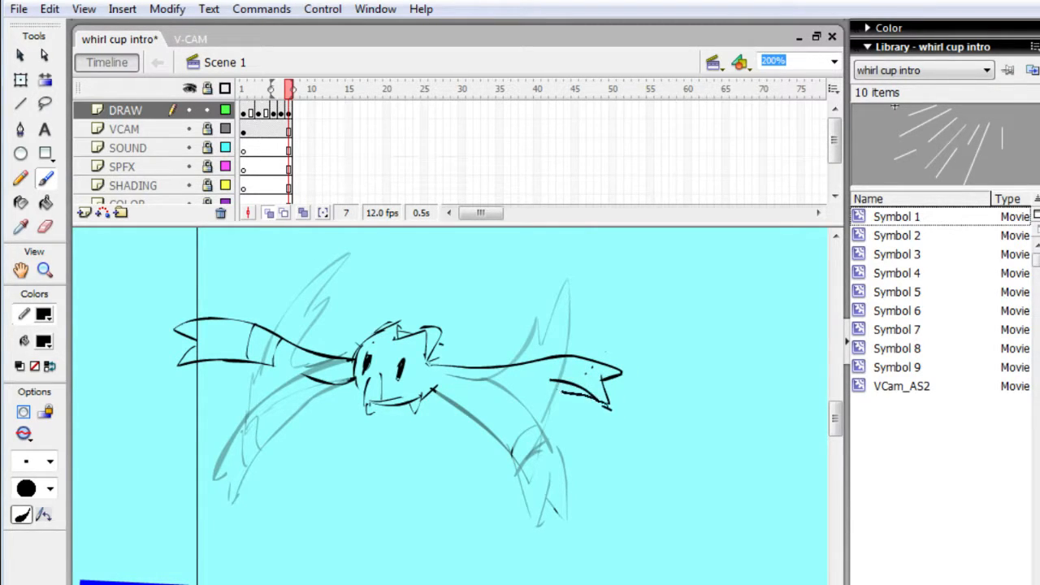
{"action": "left_click_drag", "start_coordinate": [457, 390], "coordinate": [439, 382]}
{"action": "left_click_drag", "start_coordinate": [518, 368], "coordinate": [533, 389]}
{"action": "key", "text": "e"}
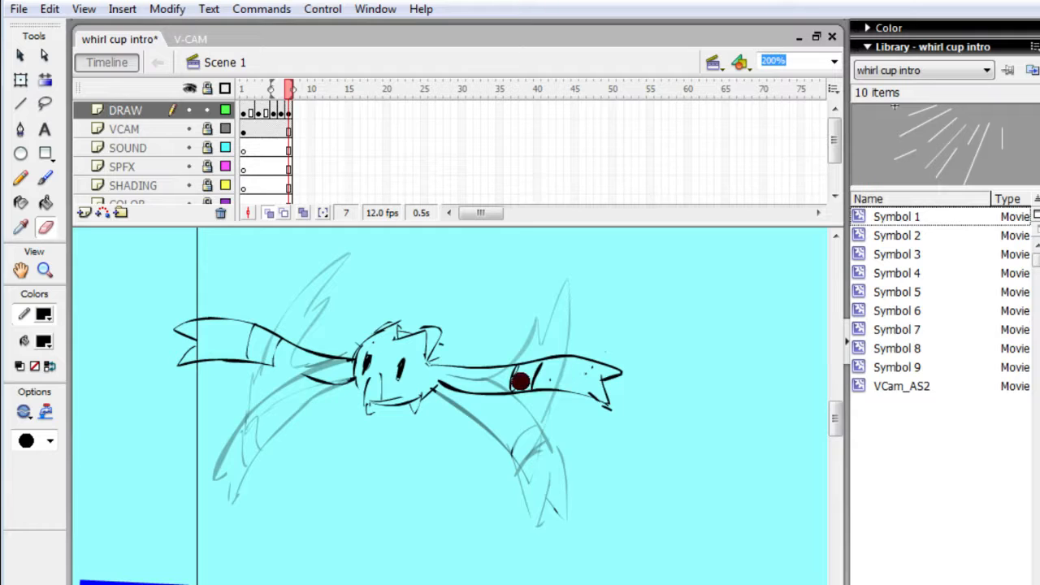
{"action": "key", "text": "b"}
{"action": "mouse_move", "coordinate": [536, 367]}
{"action": "left_mouse_down"}
{"action": "mouse_move", "coordinate": [532, 387]}
{"action": "mouse_move", "coordinate": [565, 429]}
{"action": "left_mouse_up"}
{"action": "left_click_drag", "start_coordinate": [586, 382], "coordinate": [582, 411]}
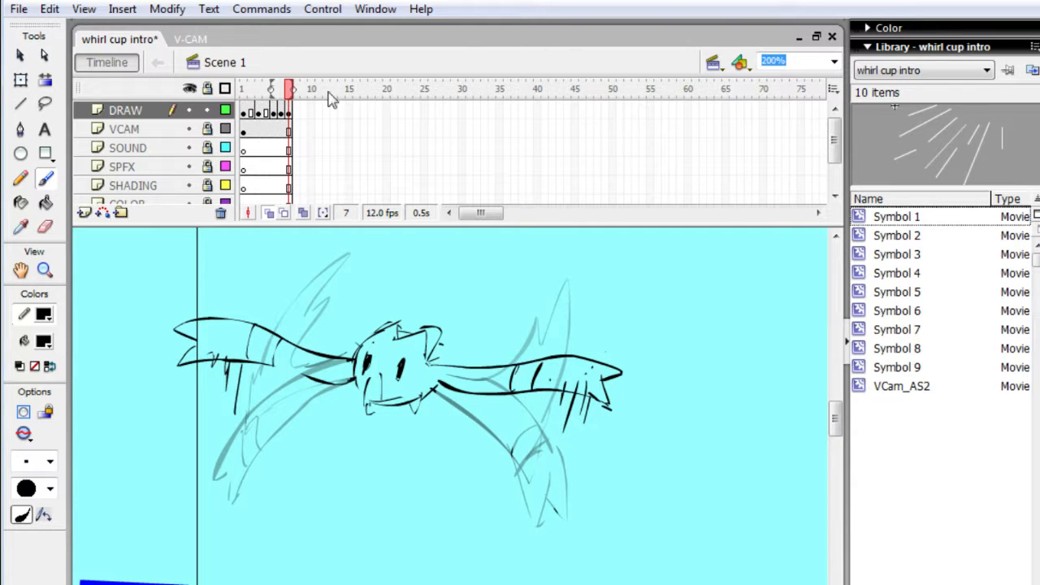
- Add a keyframe at frame 8 repeating the outstretched wings, and erase the motion lines beneath both wings
{"action": "key", "text": "Return"}
{"action": "key", "text": "F6"}
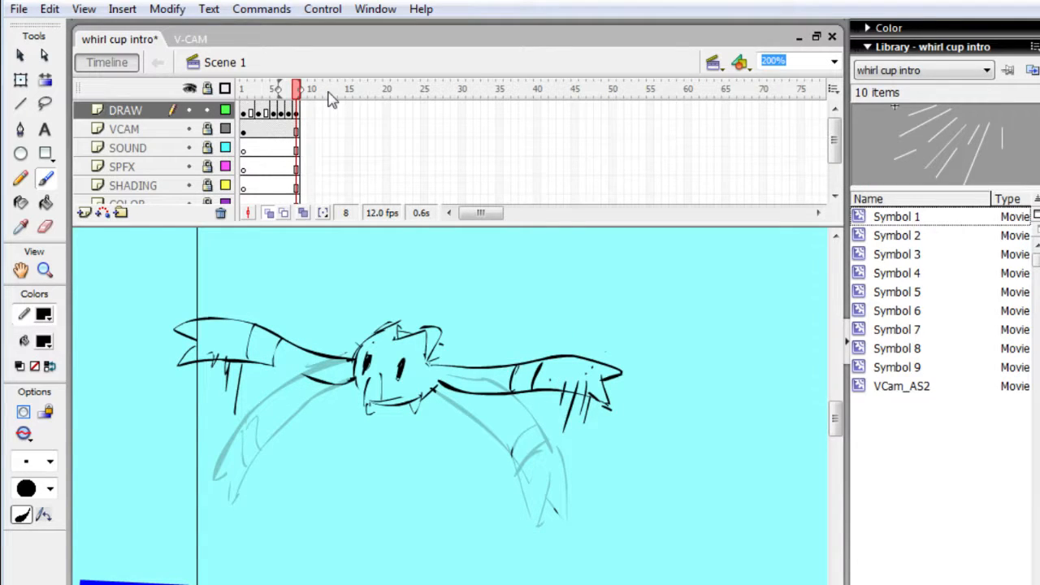
{"action": "key", "text": "e"}
{"action": "mouse_move", "coordinate": [231, 373]}
{"action": "left_mouse_down"}
{"action": "mouse_move", "coordinate": [239, 395]}
{"action": "mouse_move", "coordinate": [222, 412]}
{"action": "mouse_move", "coordinate": [234, 430]}
{"action": "left_mouse_up"}
{"action": "mouse_move", "coordinate": [575, 419]}
{"action": "left_mouse_down"}
{"action": "mouse_move", "coordinate": [569, 439]}
{"action": "mouse_move", "coordinate": [559, 381]}
{"action": "mouse_move", "coordinate": [580, 446]}
{"action": "mouse_move", "coordinate": [577, 421]}
{"action": "left_mouse_up"}
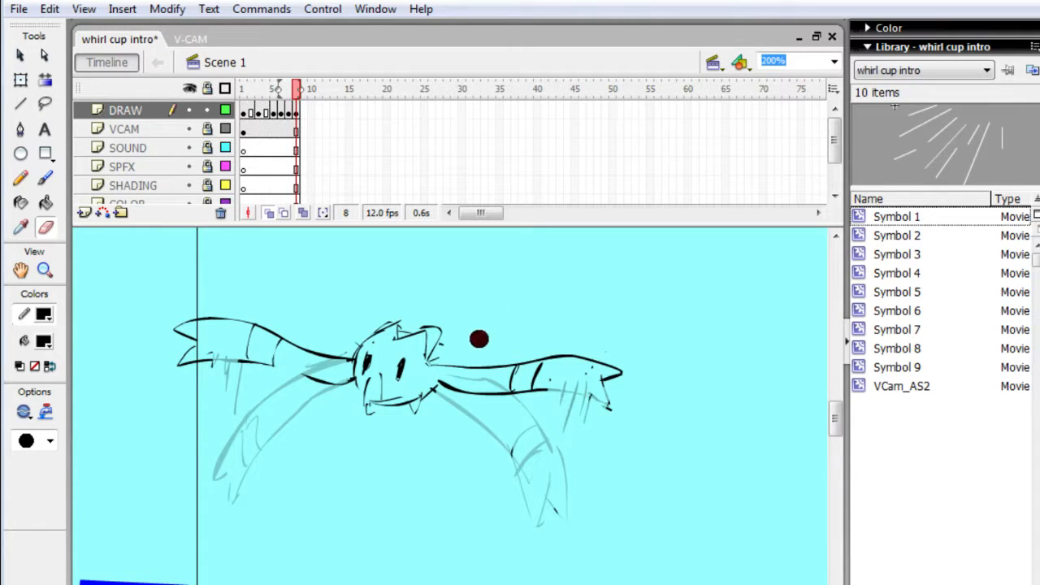
- Redraw the erased lower edges of both wings on frame 8, curving the right wing's tip further downward
{"action": "key", "text": "b"}
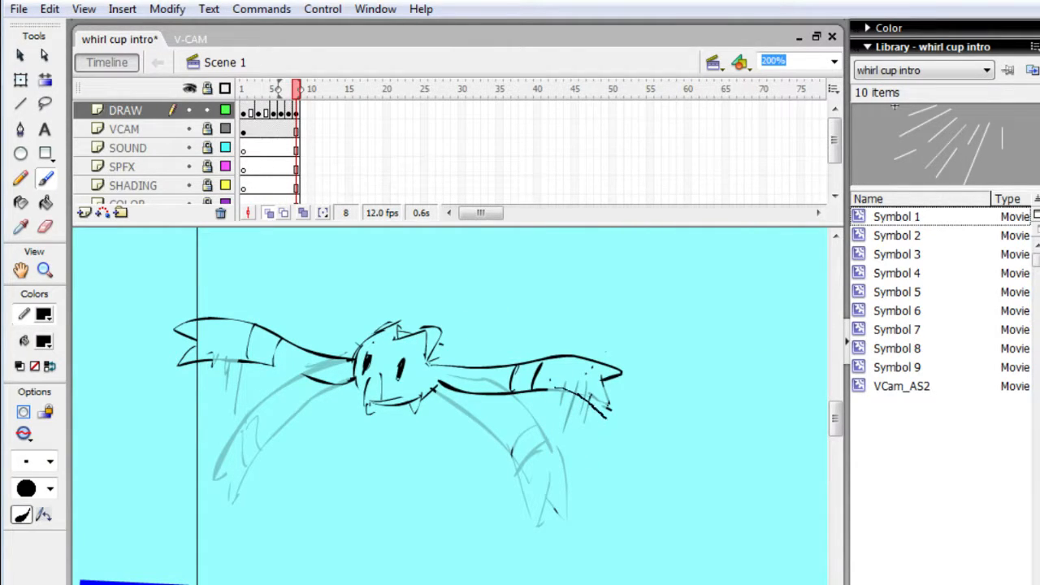
{"action": "left_click_drag", "start_coordinate": [555, 387], "coordinate": [611, 421]}
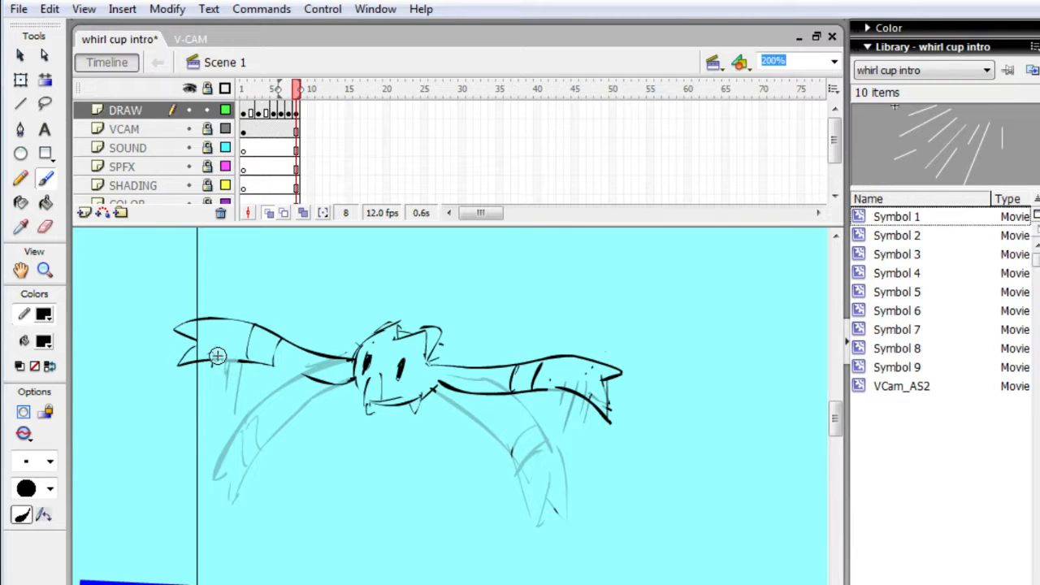
{"action": "mouse_move", "coordinate": [215, 359]}
{"action": "left_mouse_down"}
{"action": "mouse_move", "coordinate": [337, 380]}
{"action": "mouse_move", "coordinate": [268, 413]}
{"action": "left_mouse_up"}
{"action": "key", "text": "e"}
{"action": "key", "text": "b"}
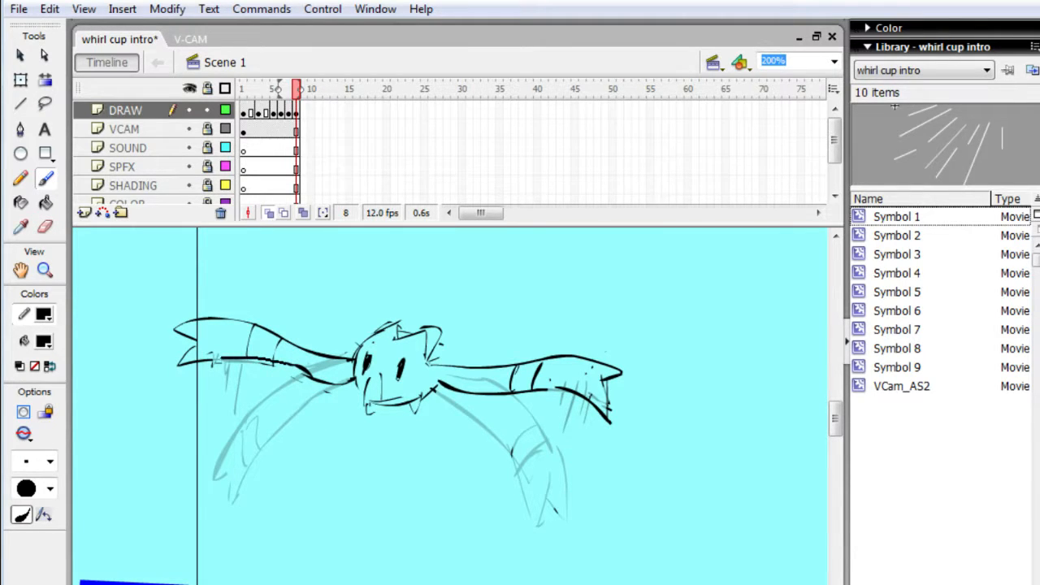
- Erase and redraw the left wing's lower edge where it joins the creature's head on frame 8
{"action": "key", "text": "e"}
{"action": "left_click_drag", "start_coordinate": [339, 392], "coordinate": [304, 377]}
{"action": "key", "text": "b"}
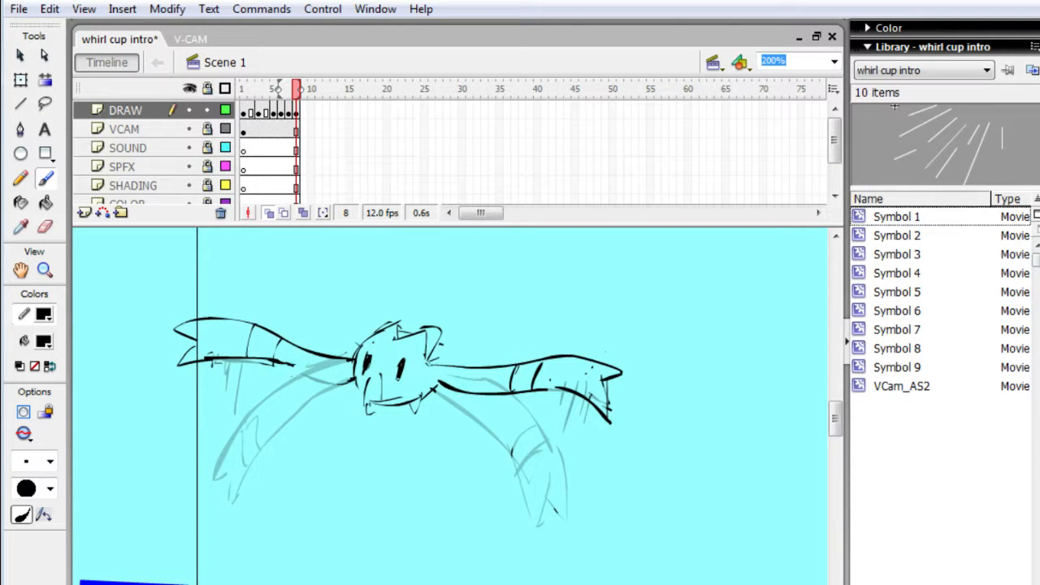
{"action": "left_click_drag", "start_coordinate": [341, 387], "coordinate": [351, 386]}
{"action": "key", "text": "e"}
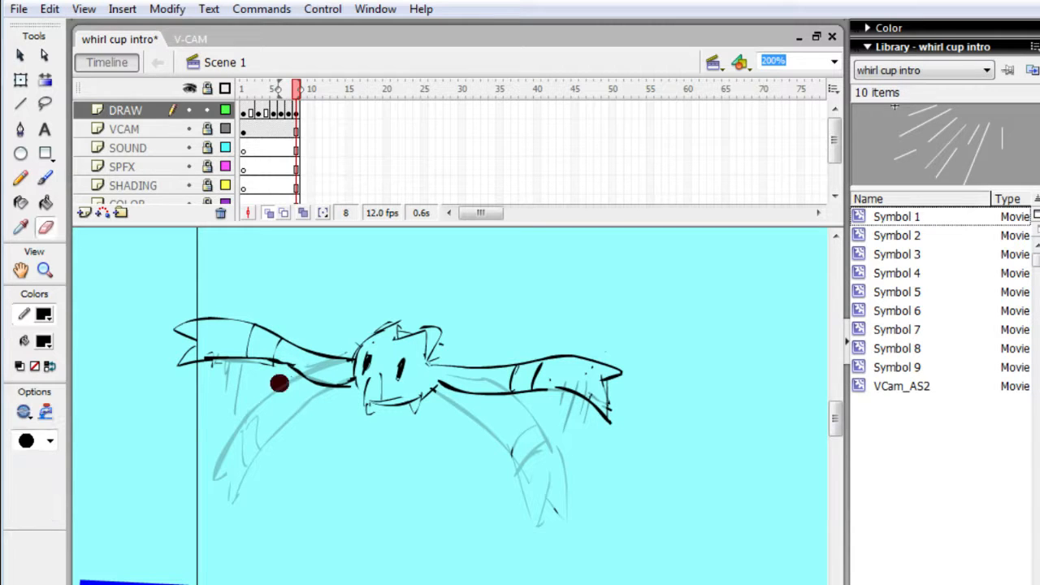
{"action": "mouse_move", "coordinate": [325, 383]}
{"action": "left_mouse_down"}
{"action": "mouse_move", "coordinate": [268, 378]}
{"action": "mouse_move", "coordinate": [324, 396]}
{"action": "left_mouse_up"}
{"action": "key", "text": "b"}
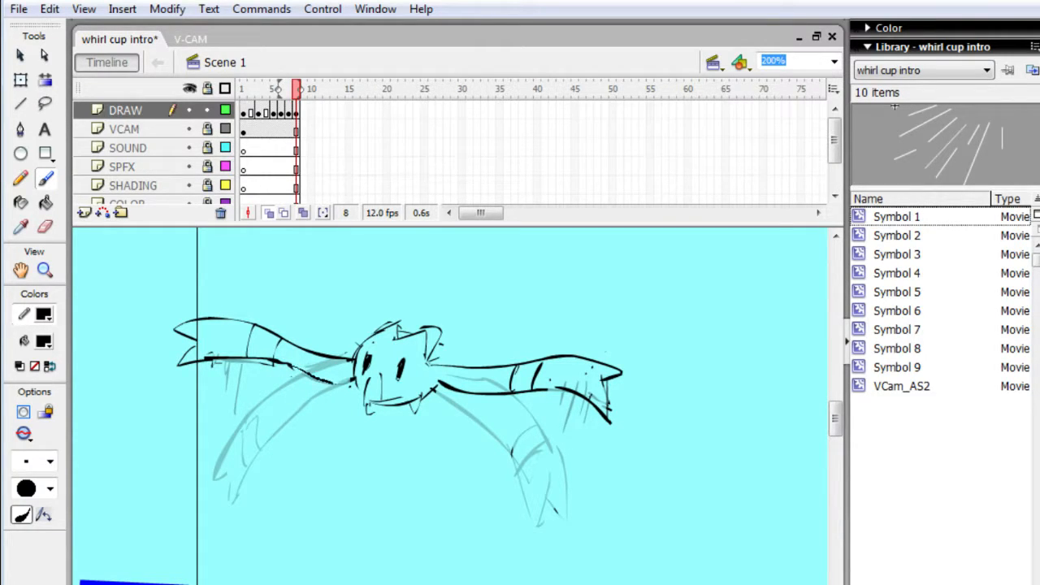
{"action": "left_click_drag", "start_coordinate": [351, 383], "coordinate": [283, 362]}
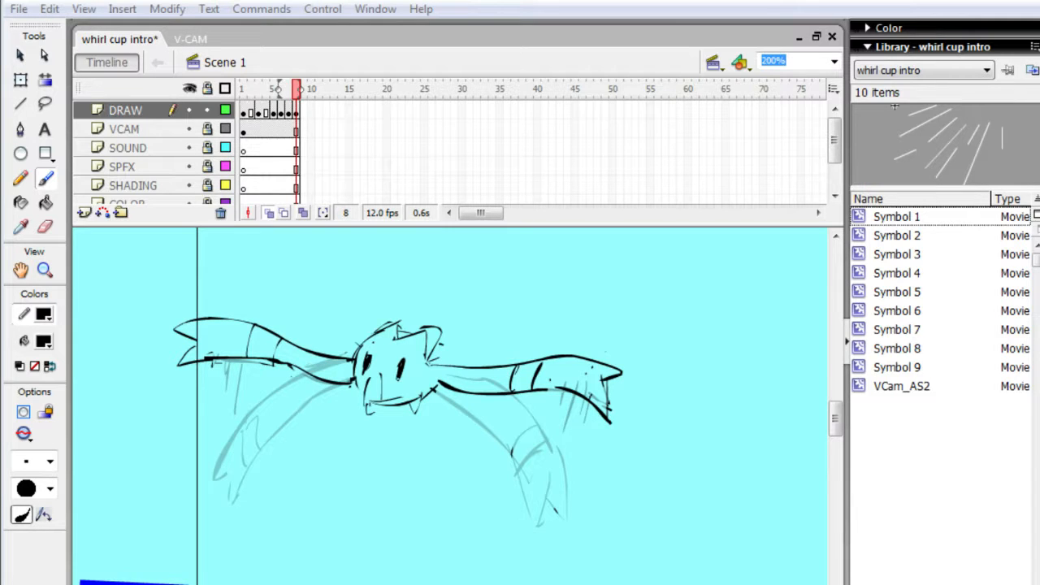
- Switch to the browser and look at the live stream dashboard and the playing video page
{"action": "key", "text": "alt+Tab"}
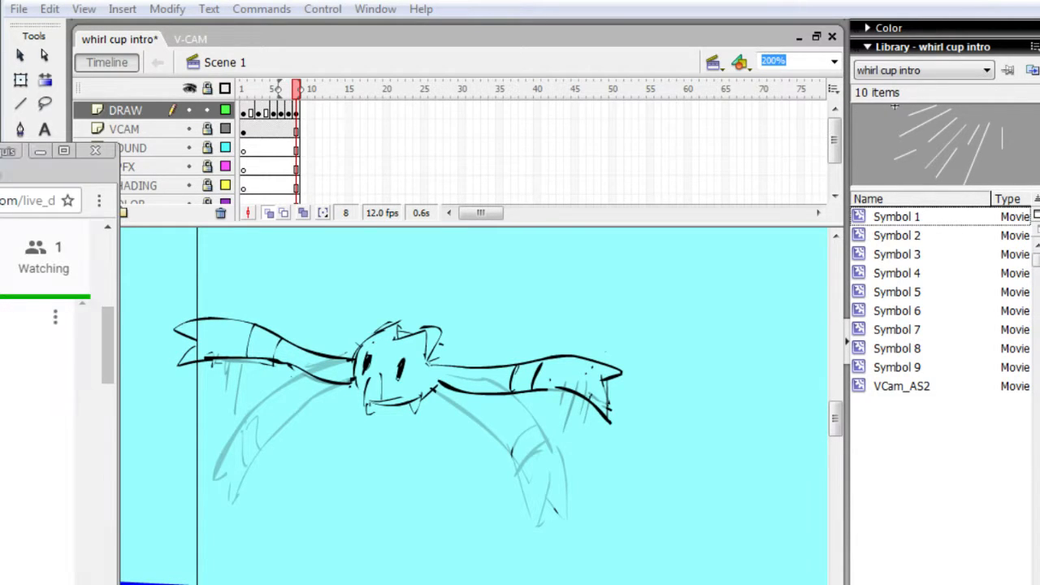
{"action": "key", "text": "ctrl+Tab"}
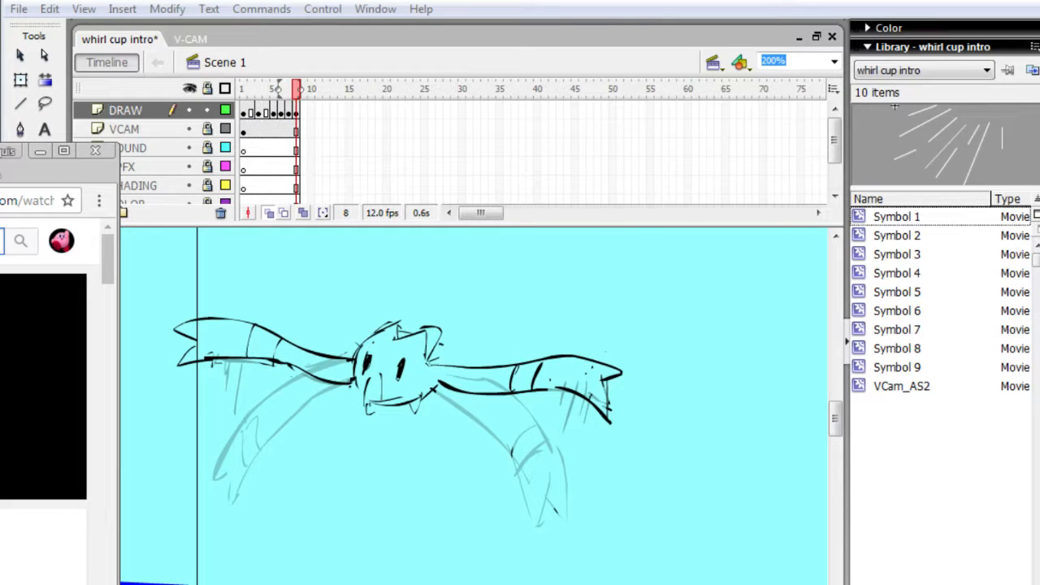
{"action": "type", "text": "k"}
{"action": "key", "text": "Return"}
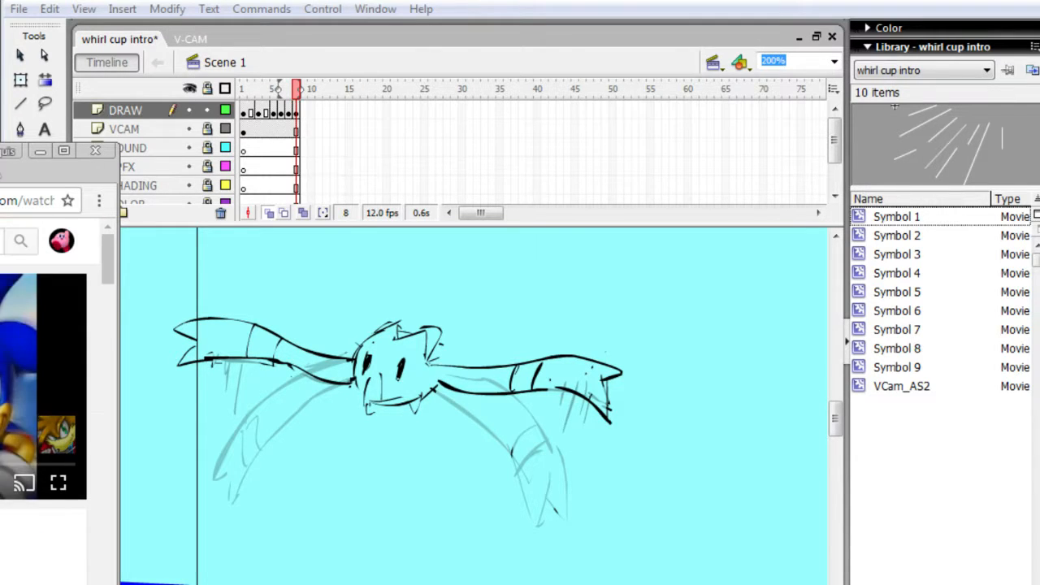
{"action": "key", "text": "ctrl+Tab"}
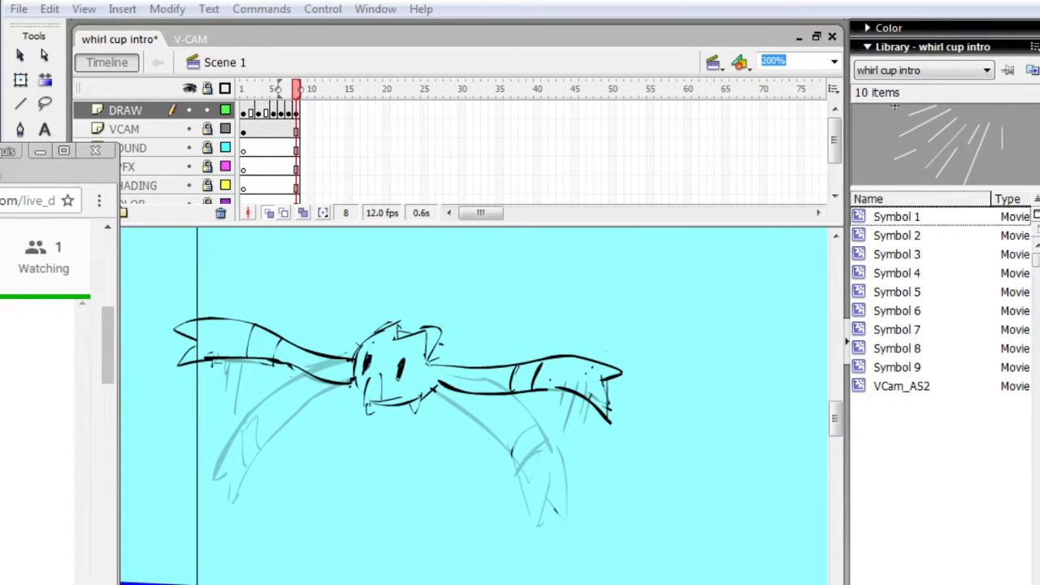
- Return to the Flash document and play back the eight-frame wing flap to check the motion
{"action": "left_click", "coordinate": [158, 455]}
{"action": "key", "text": "Return"}
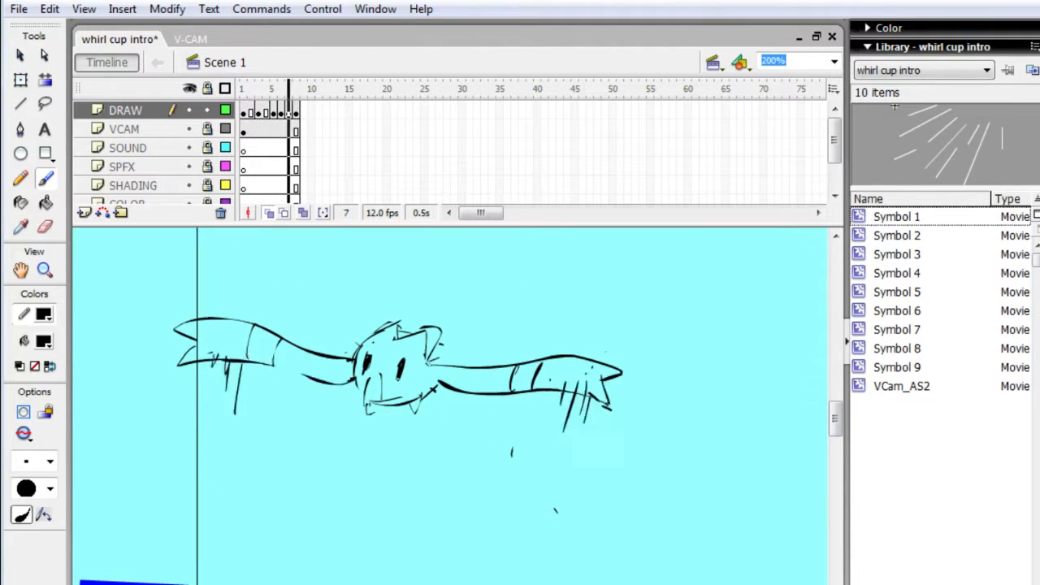
{"action": "key", "text": "Return"}
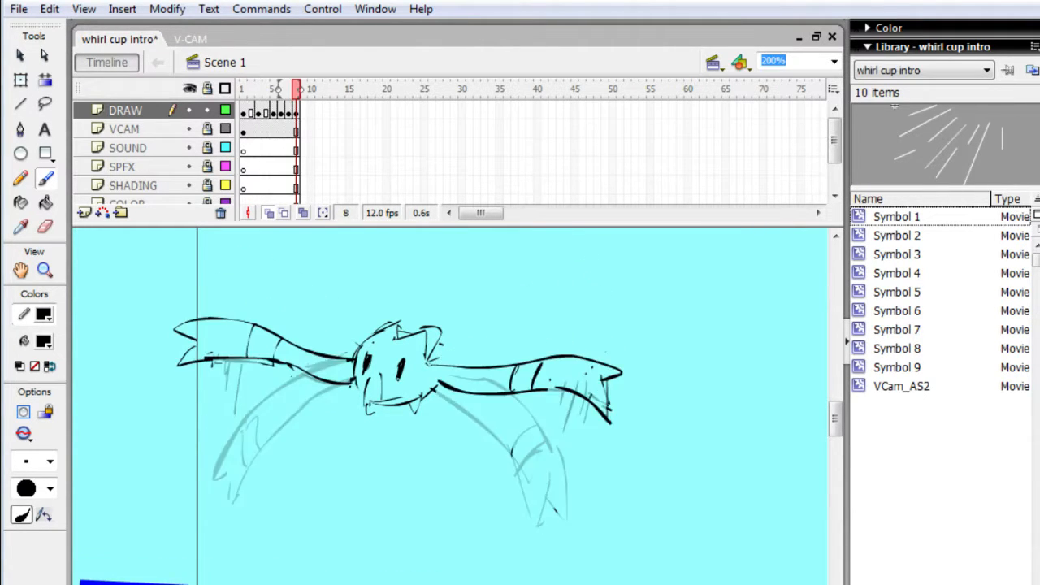
- Play the wing flap and step back and forth between its frames to examine the transition around frame 3
{"action": "key", "text": "Return"}
{"action": "key", "text": "comma"}
{"action": "key", "text": "comma"}
{"action": "key", "text": "comma"}
{"action": "key", "text": "comma"}
{"action": "key", "text": "comma"}
{"action": "key", "text": "comma"}
{"action": "key", "text": "comma"}
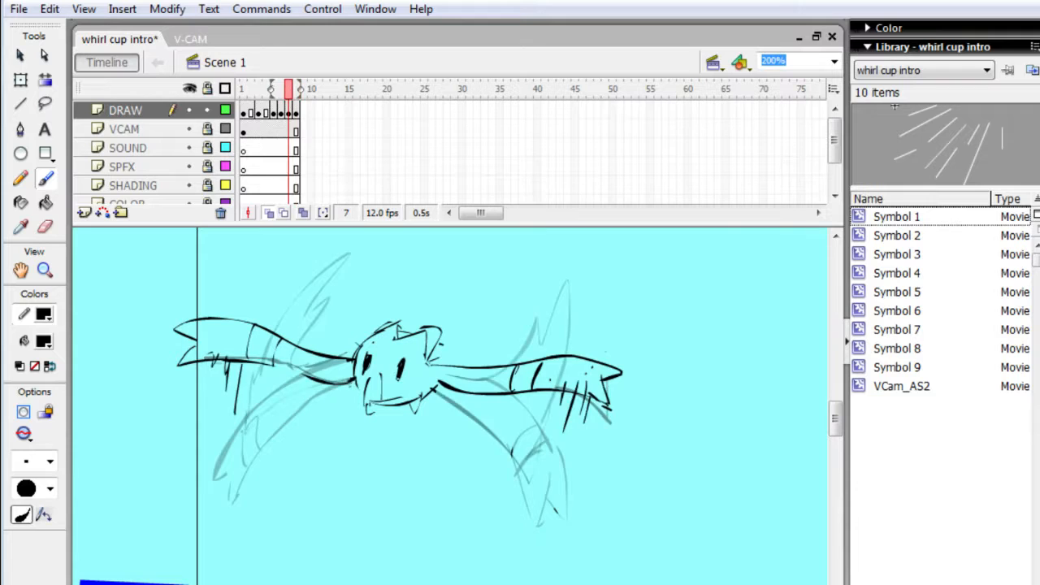
{"action": "key", "text": "period"}
{"action": "key", "text": "period"}
{"action": "key", "text": "period"}
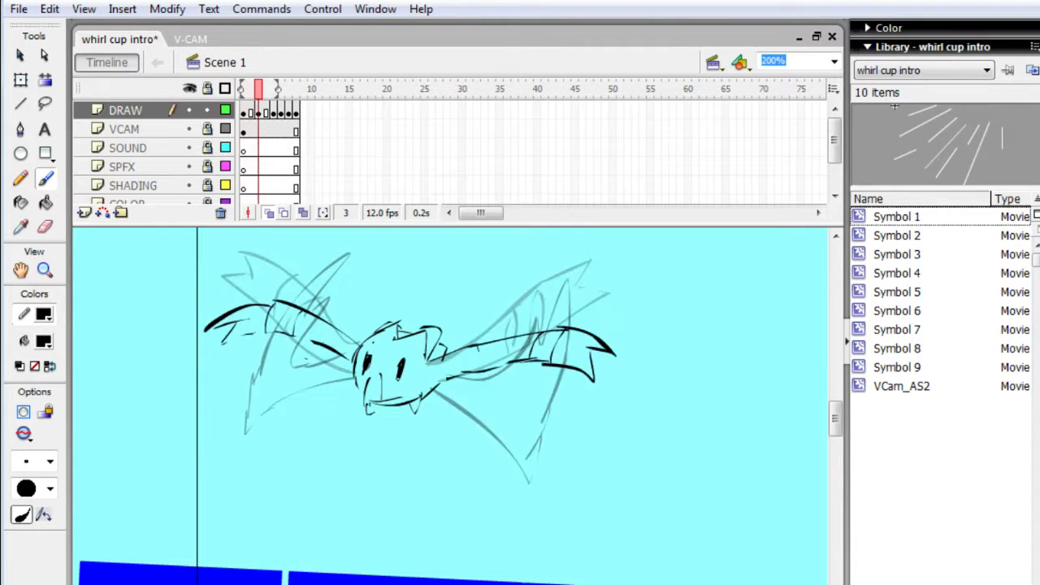
{"action": "key", "text": "comma"}
{"action": "key", "text": "comma"}
{"action": "key", "text": "period"}
{"action": "key", "text": "comma"}
{"action": "key", "text": "comma"}
{"action": "key", "text": "period"}
{"action": "key", "text": "period"}
- Erase the left wing on frame 3 and redraw it bent, rising to a point and folding down to a low tip
{"action": "key", "text": "e"}
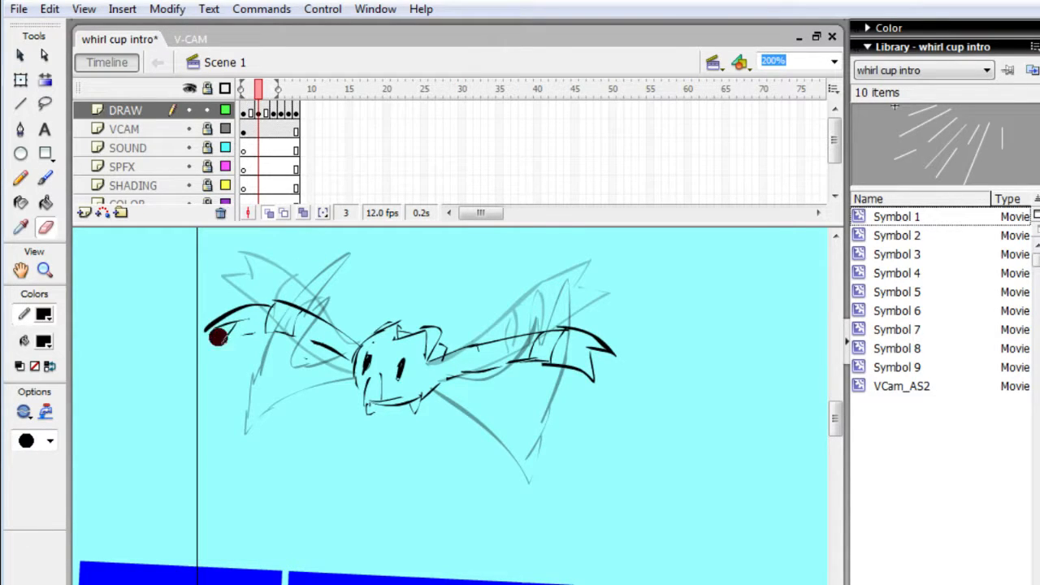
{"action": "mouse_move", "coordinate": [217, 333]}
{"action": "left_mouse_down"}
{"action": "mouse_move", "coordinate": [209, 364]}
{"action": "mouse_move", "coordinate": [236, 372]}
{"action": "mouse_move", "coordinate": [283, 265]}
{"action": "mouse_move", "coordinate": [341, 354]}
{"action": "left_mouse_up"}
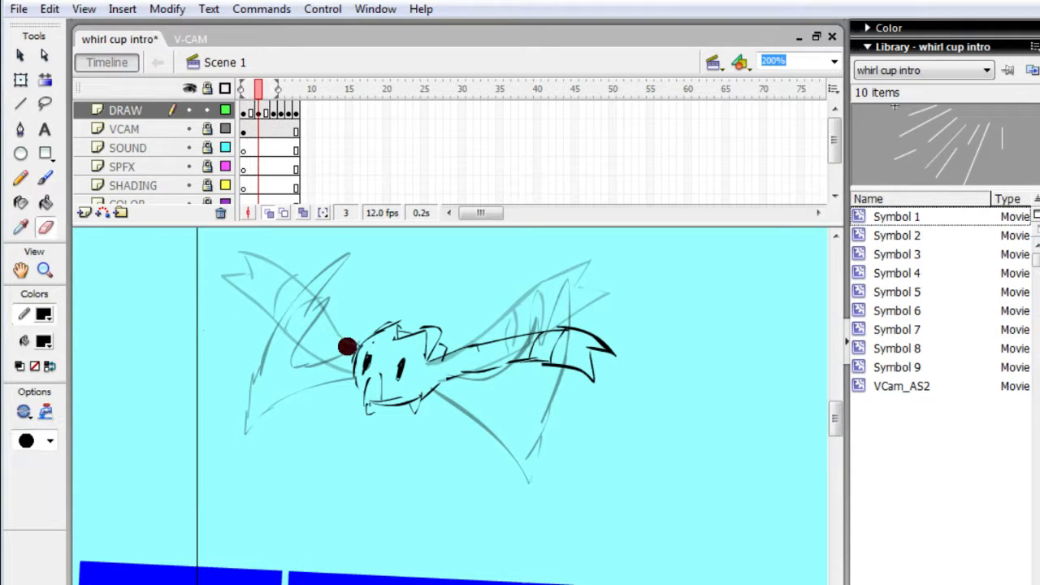
{"action": "key", "text": "b"}
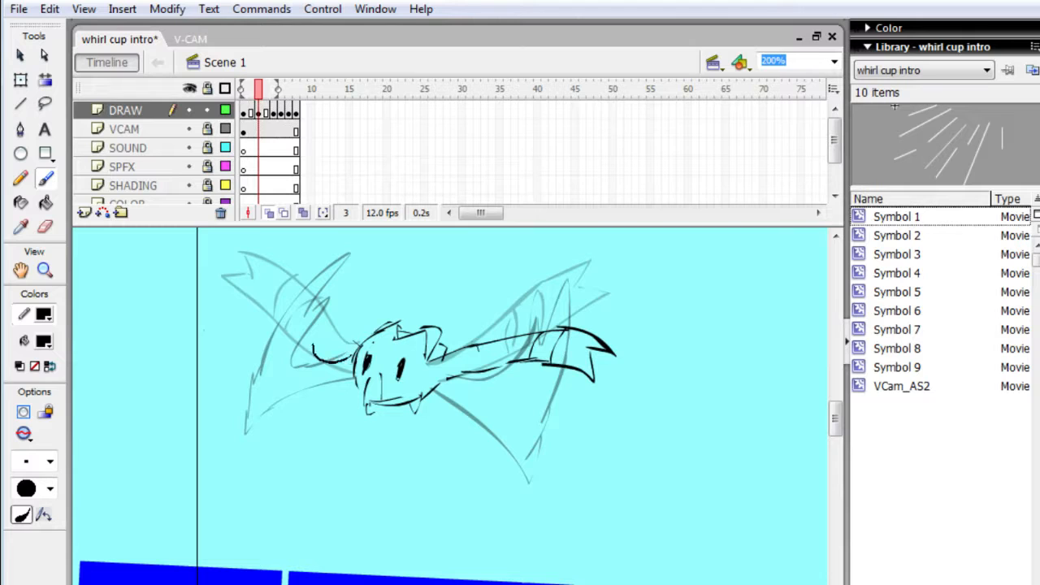
{"action": "left_click_drag", "start_coordinate": [314, 344], "coordinate": [306, 309]}
{"action": "left_click_drag", "start_coordinate": [259, 384], "coordinate": [258, 386]}
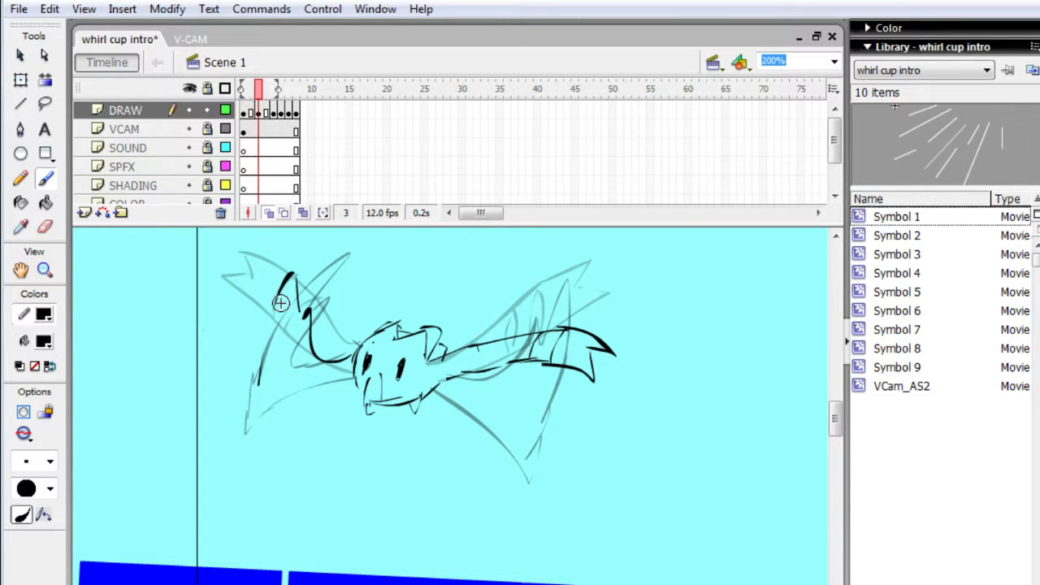
{"action": "mouse_move", "coordinate": [265, 436]}
{"action": "left_mouse_down"}
{"action": "mouse_move", "coordinate": [295, 385]}
{"action": "mouse_move", "coordinate": [349, 379]}
{"action": "left_mouse_up"}
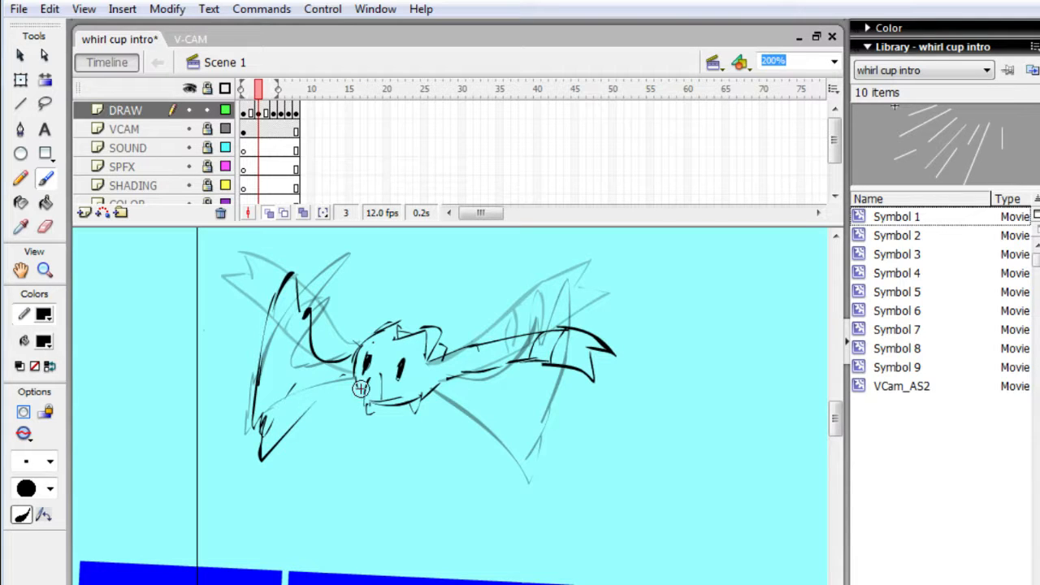
- Erase the right wing on frame 3 and redraw it as a jagged folded shape with a tall spike beside the head
{"action": "key", "text": "e"}
{"action": "mouse_move", "coordinate": [459, 370]}
{"action": "left_mouse_down"}
{"action": "mouse_move", "coordinate": [542, 330]}
{"action": "mouse_move", "coordinate": [506, 350]}
{"action": "mouse_move", "coordinate": [531, 341]}
{"action": "mouse_move", "coordinate": [594, 350]}
{"action": "mouse_move", "coordinate": [538, 392]}
{"action": "mouse_move", "coordinate": [528, 382]}
{"action": "mouse_move", "coordinate": [457, 406]}
{"action": "mouse_move", "coordinate": [507, 364]}
{"action": "mouse_move", "coordinate": [497, 456]}
{"action": "mouse_move", "coordinate": [451, 407]}
{"action": "left_mouse_up"}
{"action": "key", "text": "b"}
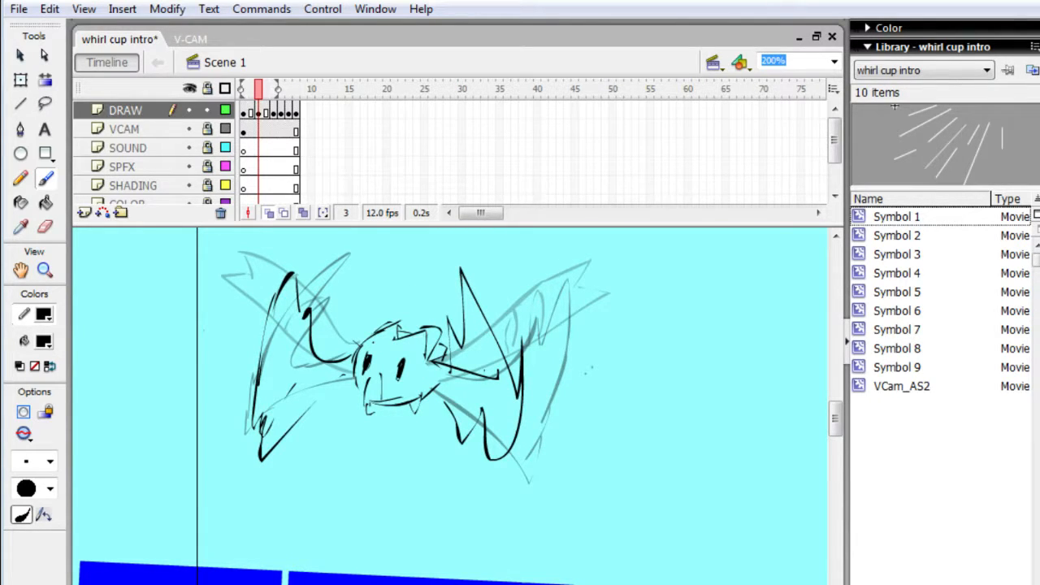
- Step through the frames around frame 5 and play back the flap to check the motion with the redrawn wings
{"action": "key", "text": "period"}
{"action": "key", "text": "period"}
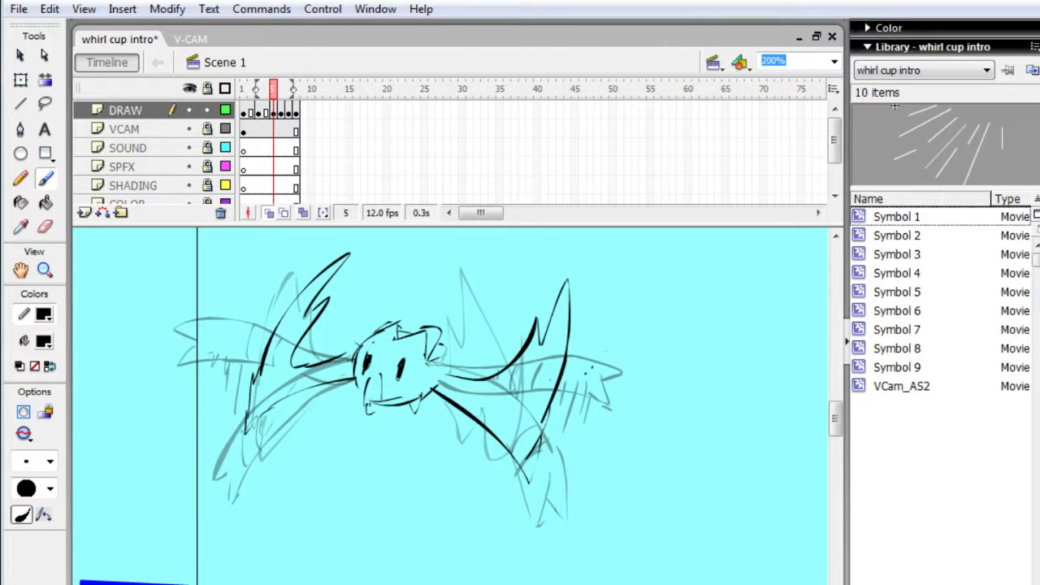
{"action": "key", "text": "period"}
{"action": "key", "text": "comma"}
{"action": "key", "text": "period"}
{"action": "key", "text": "comma"}
{"action": "key", "text": "comma"}
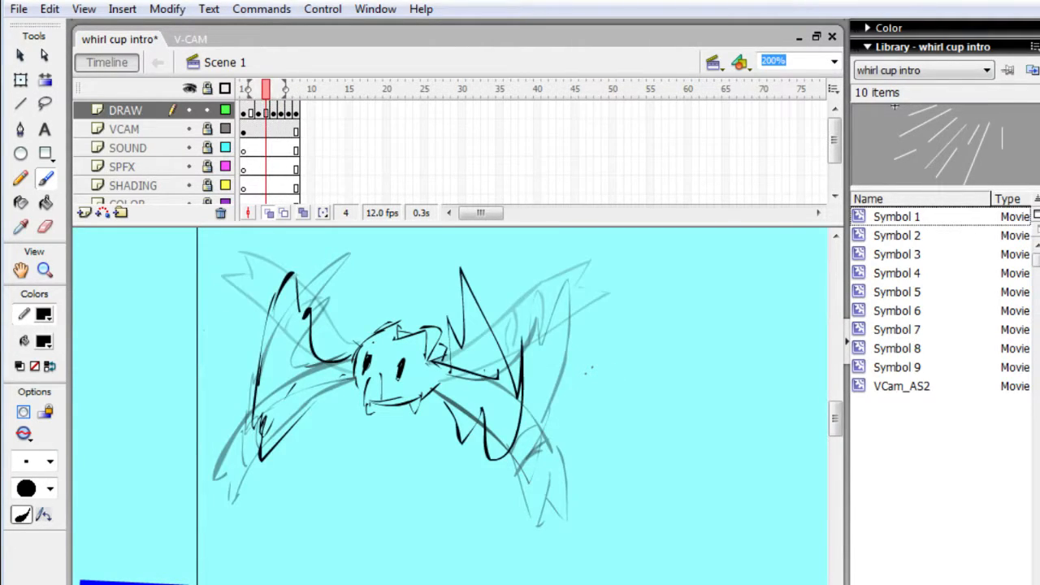
{"action": "key", "text": "period"}
{"action": "key", "text": "Return"}
{"action": "key", "text": "Return"}
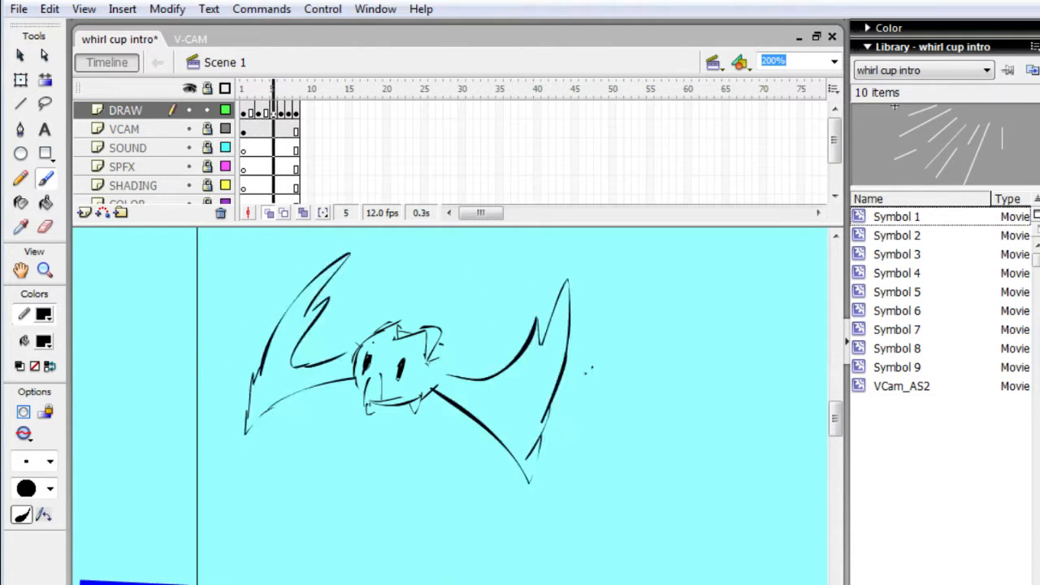
{"action": "key", "text": "Return"}
{"action": "key", "text": "Return"}
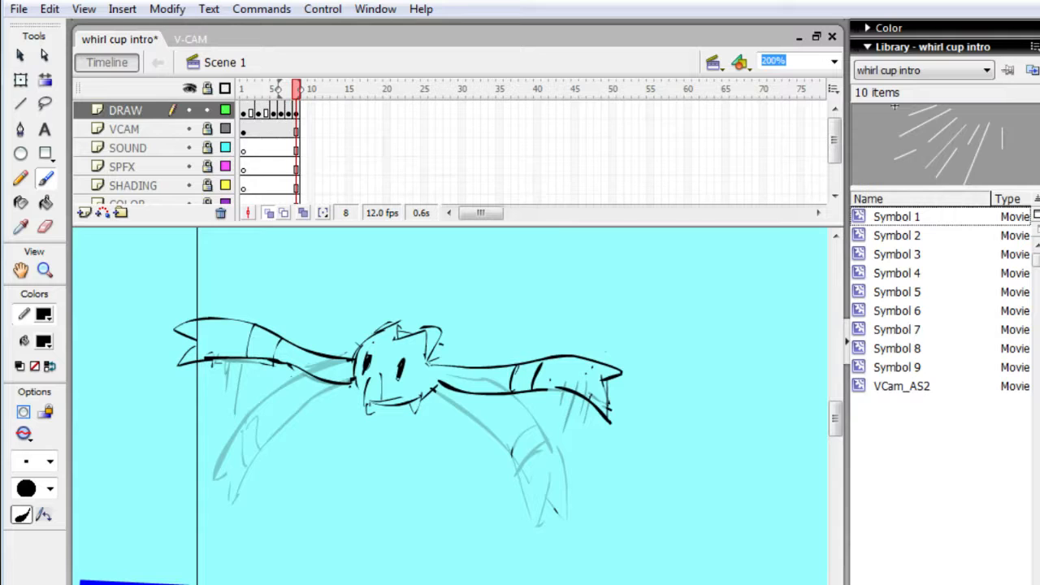
- Erase both wings from the creature on frame 1, keeping the head
{"action": "key", "text": "comma"}
{"action": "key", "text": "comma"}
{"action": "key", "text": "comma"}
{"action": "key", "text": "comma"}
{"action": "key", "text": "comma"}
{"action": "key", "text": "comma"}
{"action": "key", "text": "comma"}
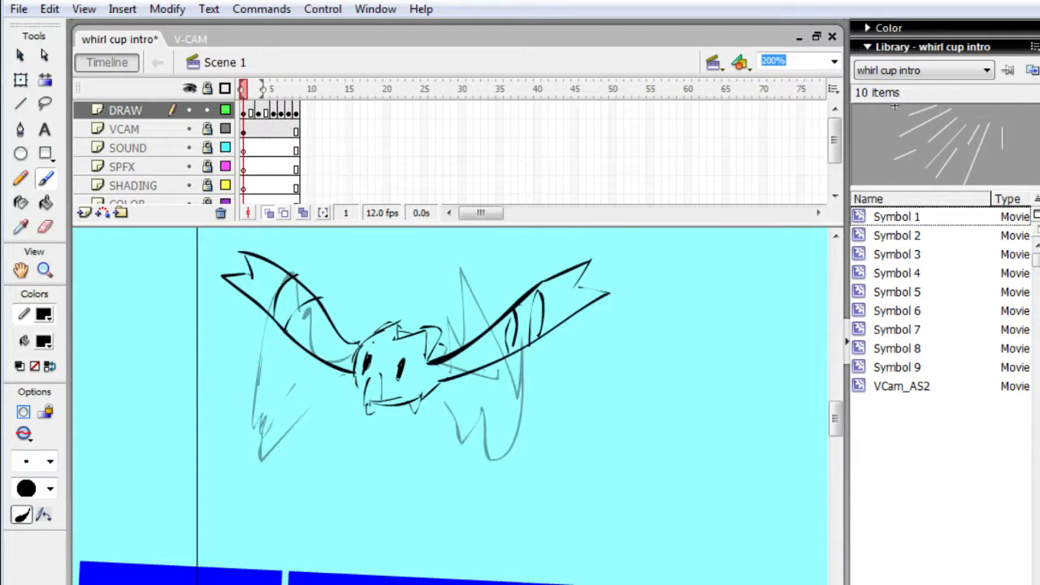
{"action": "key", "text": "e"}
{"action": "mouse_move", "coordinate": [252, 276]}
{"action": "left_mouse_down"}
{"action": "mouse_move", "coordinate": [234, 257]}
{"action": "mouse_move", "coordinate": [250, 258]}
{"action": "mouse_move", "coordinate": [260, 304]}
{"action": "mouse_move", "coordinate": [299, 368]}
{"action": "mouse_move", "coordinate": [351, 374]}
{"action": "left_mouse_up"}
{"action": "mouse_move", "coordinate": [441, 365]}
{"action": "left_mouse_down"}
{"action": "mouse_move", "coordinate": [540, 281]}
{"action": "mouse_move", "coordinate": [567, 293]}
{"action": "mouse_move", "coordinate": [597, 248]}
{"action": "mouse_move", "coordinate": [628, 273]}
{"action": "mouse_move", "coordinate": [468, 374]}
{"action": "left_mouse_up"}
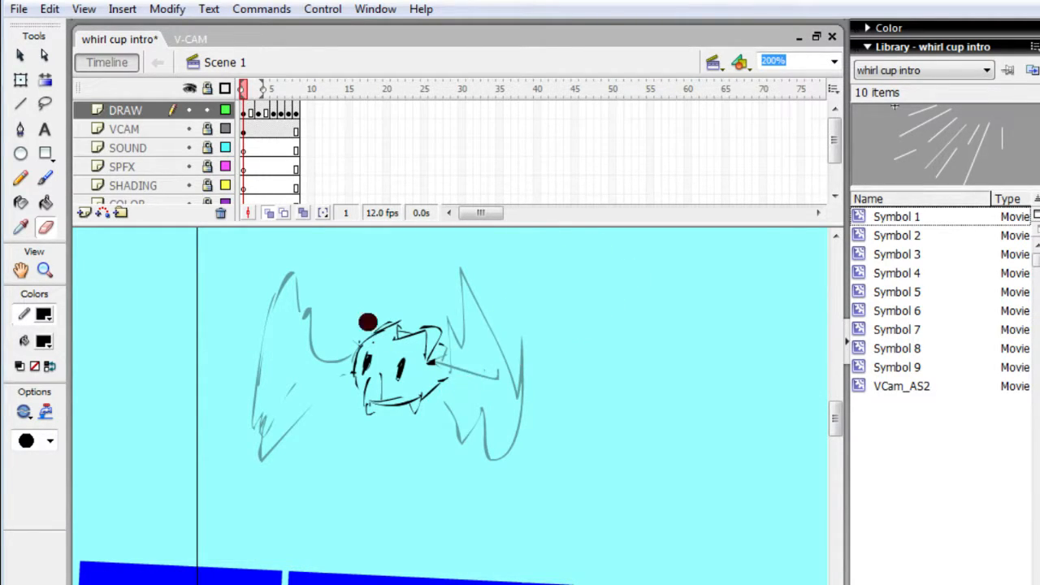
- Redraw the left wing on frame 1 curving steeply upward from the head, with a forked tip and two cross bands
{"action": "key", "text": "b"}
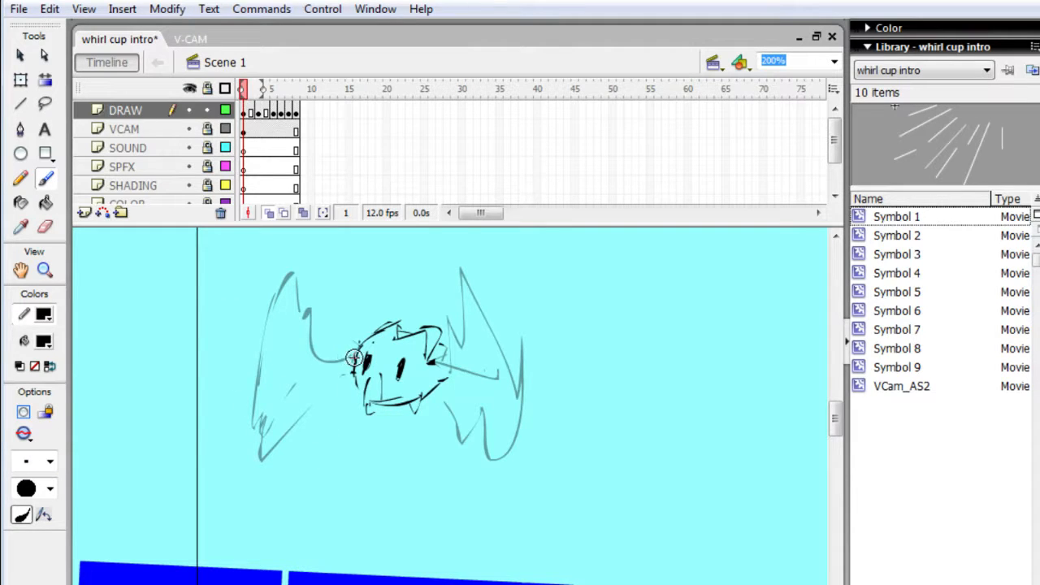
{"action": "left_click_drag", "start_coordinate": [279, 236], "coordinate": [277, 241]}
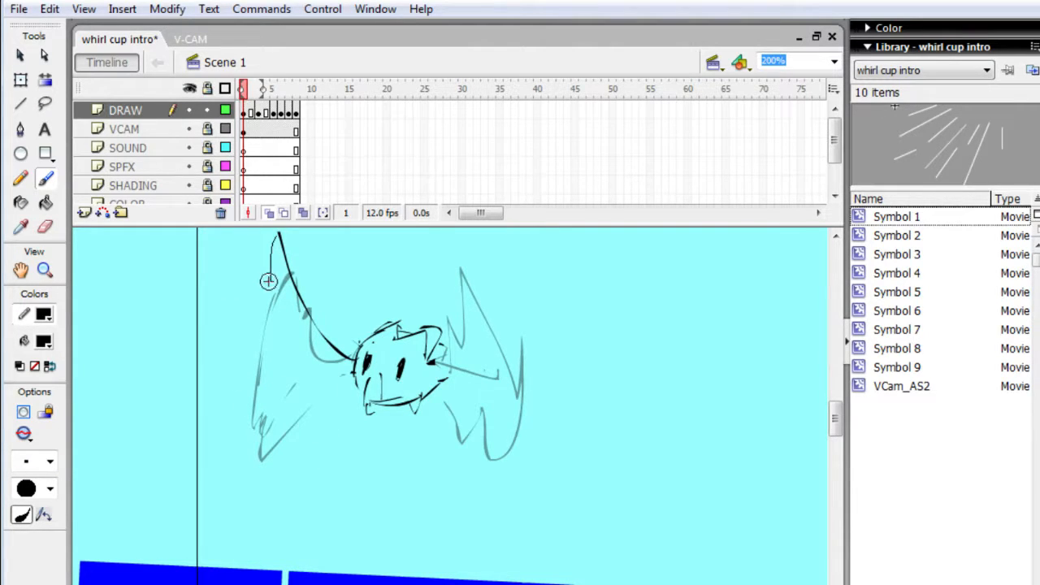
{"action": "mouse_move", "coordinate": [268, 277]}
{"action": "left_mouse_down"}
{"action": "mouse_move", "coordinate": [255, 269]}
{"action": "mouse_move", "coordinate": [262, 323]}
{"action": "left_mouse_up"}
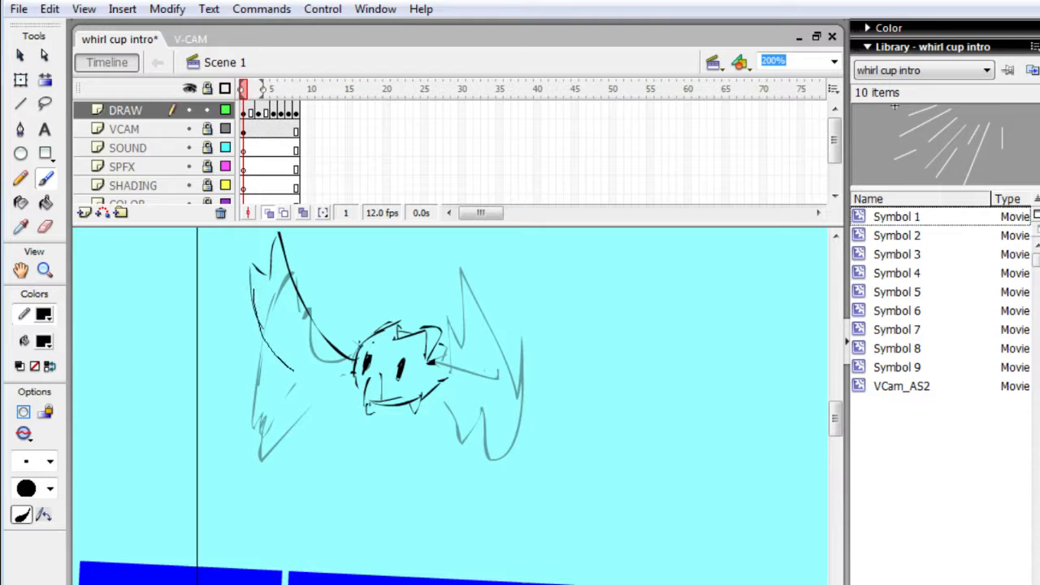
{"action": "mouse_move", "coordinate": [293, 370]}
{"action": "left_mouse_down"}
{"action": "mouse_move", "coordinate": [324, 375]}
{"action": "mouse_move", "coordinate": [270, 335]}
{"action": "left_mouse_up"}
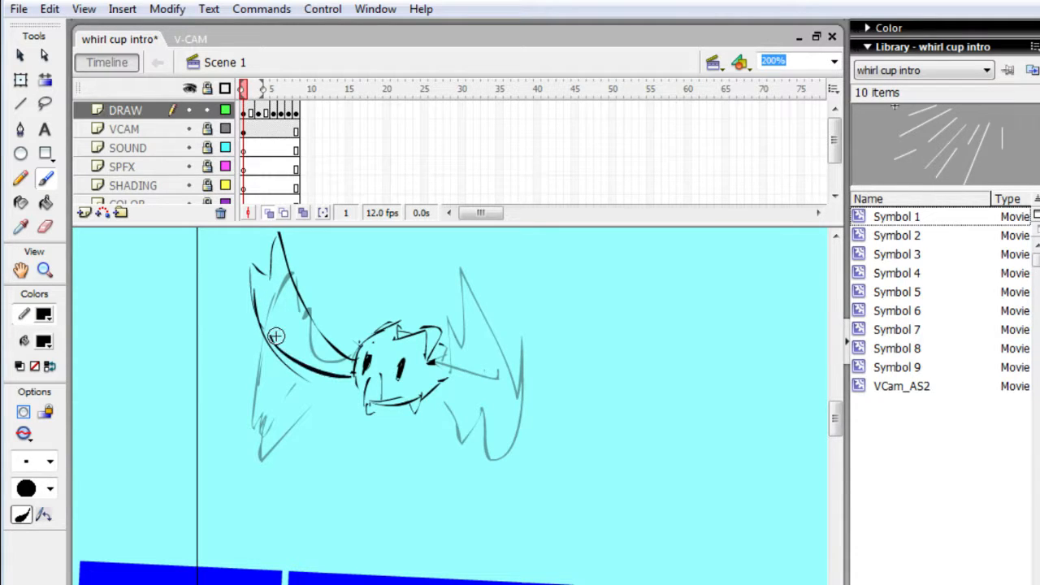
{"action": "left_click_drag", "start_coordinate": [292, 287], "coordinate": [265, 351]}
{"action": "mouse_move", "coordinate": [308, 310]}
{"action": "left_mouse_down"}
{"action": "mouse_move", "coordinate": [288, 314]}
{"action": "mouse_move", "coordinate": [278, 367]}
{"action": "left_mouse_up"}
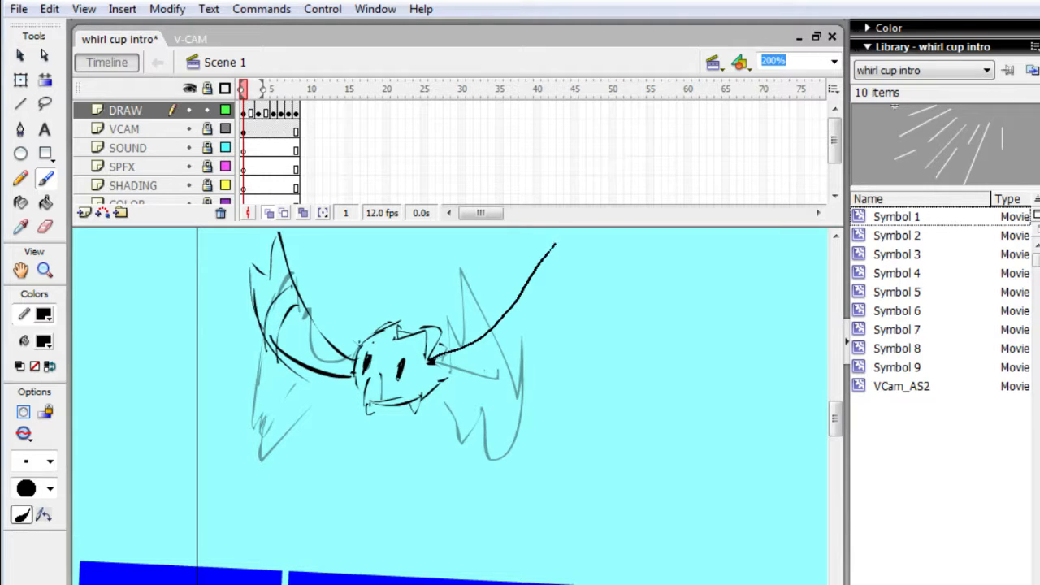
- Draw the matching raised right wing on frame 1 with a forked tip and two cross bands
{"action": "left_click_drag", "start_coordinate": [555, 243], "coordinate": [557, 246]}
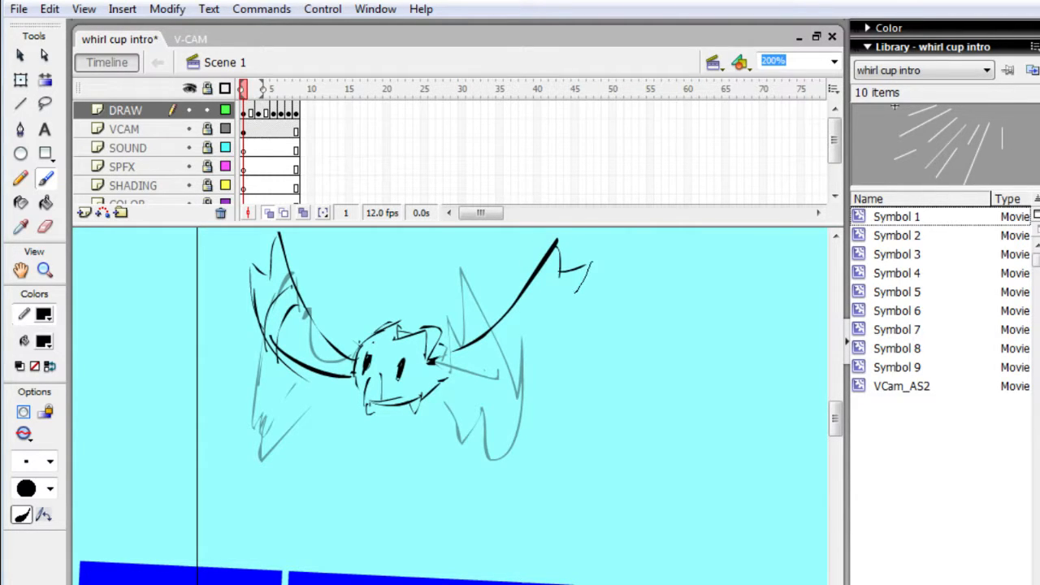
{"action": "left_click_drag", "start_coordinate": [439, 378], "coordinate": [428, 383]}
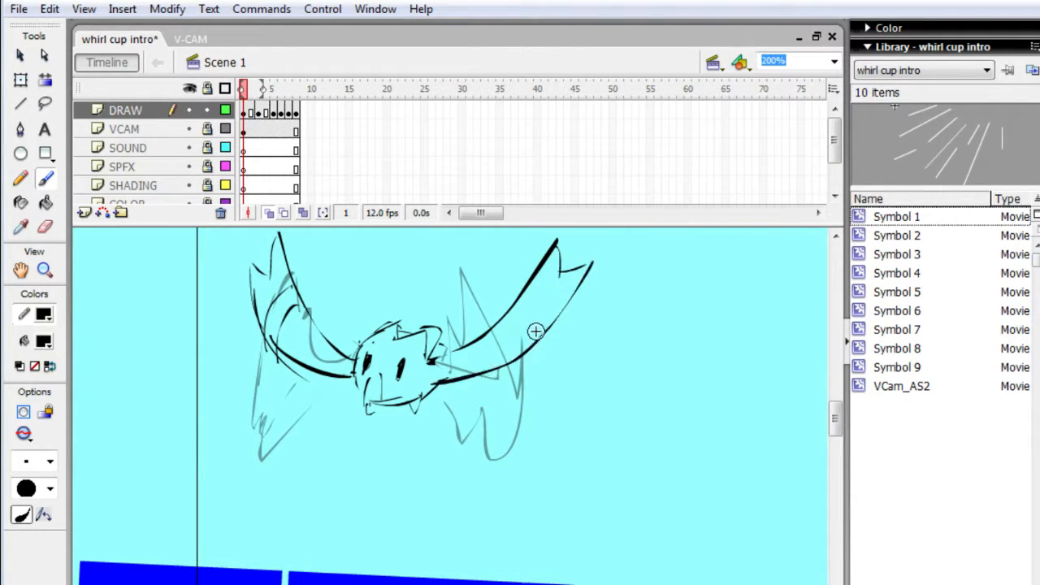
{"action": "left_click_drag", "start_coordinate": [512, 355], "coordinate": [511, 363]}
{"action": "left_click_drag", "start_coordinate": [520, 298], "coordinate": [528, 353]}
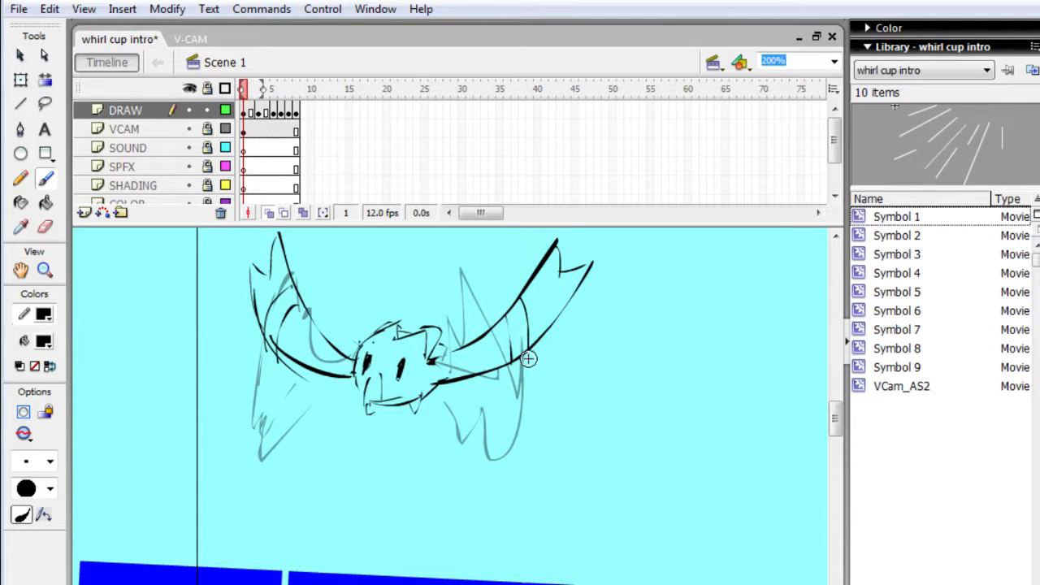
- Erase the folded left wing and most of the jagged right wing on frame 3
{"action": "key", "text": "period"}
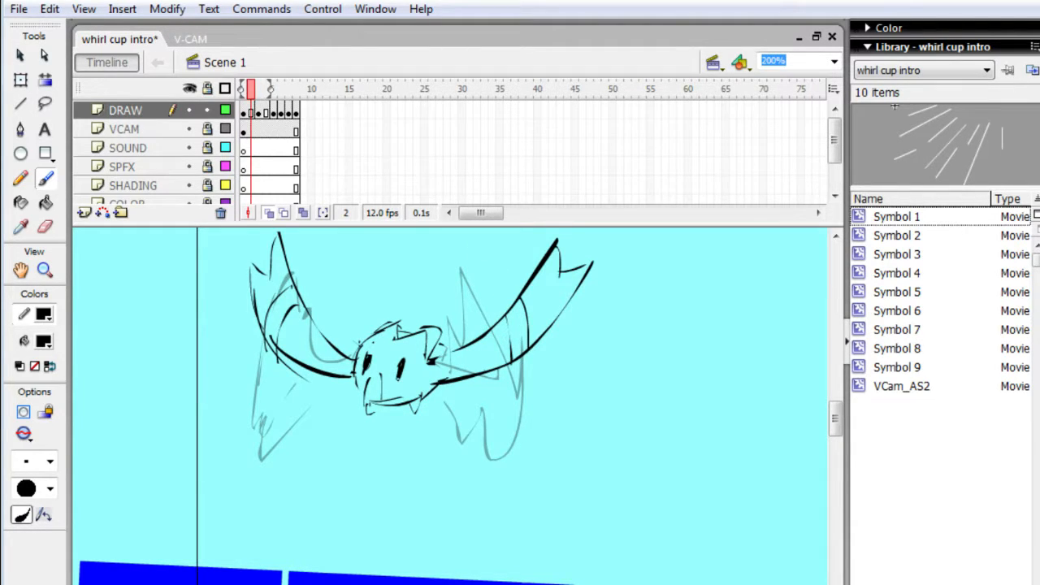
{"action": "key", "text": "period"}
{"action": "key", "text": "e"}
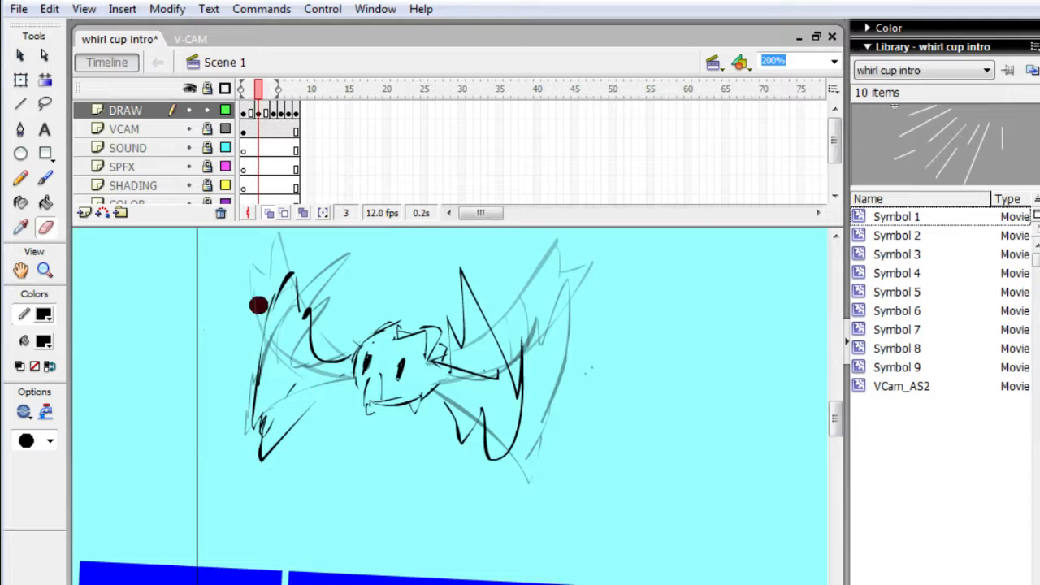
{"action": "mouse_move", "coordinate": [258, 301]}
{"action": "left_mouse_down"}
{"action": "mouse_move", "coordinate": [280, 386]}
{"action": "mouse_move", "coordinate": [261, 347]}
{"action": "mouse_move", "coordinate": [272, 360]}
{"action": "mouse_move", "coordinate": [326, 316]}
{"action": "mouse_move", "coordinate": [302, 276]}
{"action": "left_mouse_up"}
{"action": "mouse_move", "coordinate": [472, 446]}
{"action": "left_mouse_down"}
{"action": "mouse_move", "coordinate": [469, 422]}
{"action": "mouse_move", "coordinate": [509, 401]}
{"action": "mouse_move", "coordinate": [515, 366]}
{"action": "mouse_move", "coordinate": [518, 378]}
{"action": "left_mouse_up"}
{"action": "left_click_drag", "start_coordinate": [483, 463], "coordinate": [489, 393]}
- Redraw both wings on frame 3 with sharply bent elbows, raised forked tips and cross bands
{"action": "key", "text": "b"}
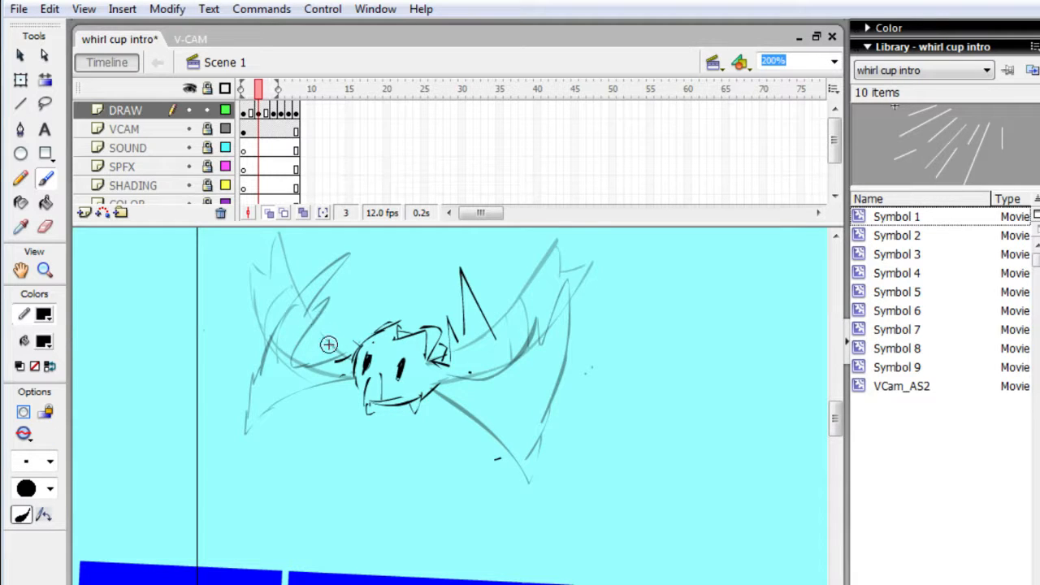
{"action": "mouse_move", "coordinate": [351, 355]}
{"action": "left_mouse_down"}
{"action": "mouse_move", "coordinate": [282, 389]}
{"action": "mouse_move", "coordinate": [309, 287]}
{"action": "mouse_move", "coordinate": [287, 282]}
{"action": "mouse_move", "coordinate": [268, 328]}
{"action": "left_mouse_up"}
{"action": "left_click_drag", "start_coordinate": [280, 278], "coordinate": [286, 420]}
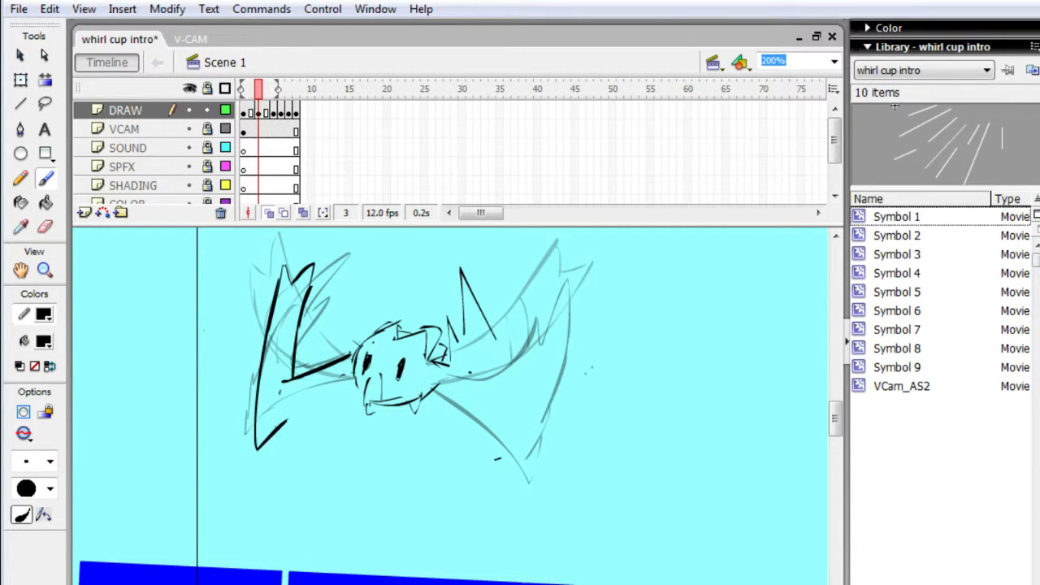
{"action": "left_click_drag", "start_coordinate": [325, 393], "coordinate": [268, 431]}
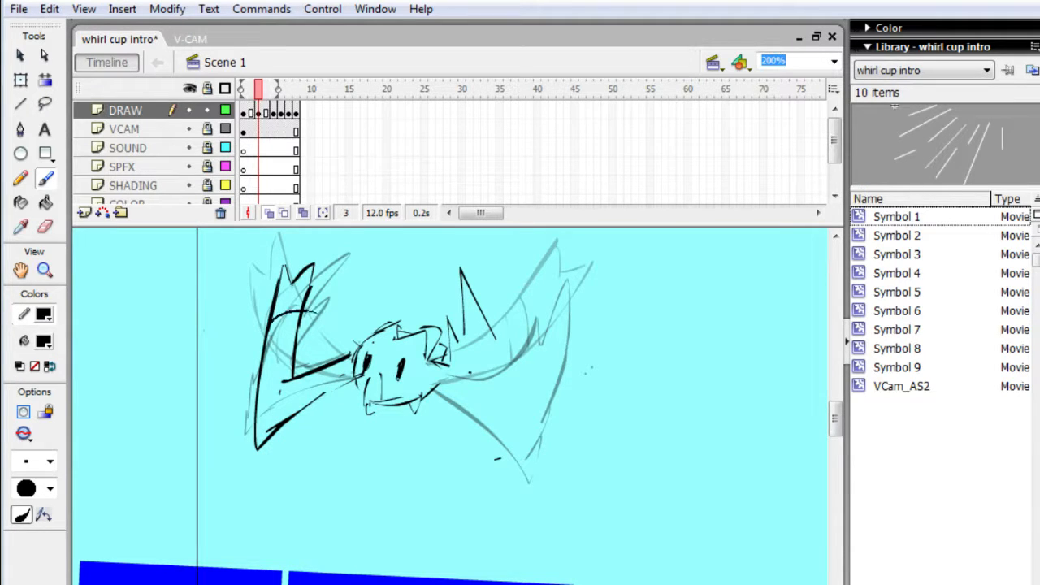
{"action": "left_click_drag", "start_coordinate": [277, 338], "coordinate": [331, 334]}
{"action": "mouse_move", "coordinate": [548, 294]}
{"action": "left_mouse_down"}
{"action": "mouse_move", "coordinate": [536, 323]}
{"action": "mouse_move", "coordinate": [571, 277]}
{"action": "mouse_move", "coordinate": [596, 281]}
{"action": "mouse_move", "coordinate": [567, 357]}
{"action": "mouse_move", "coordinate": [577, 323]}
{"action": "mouse_move", "coordinate": [501, 416]}
{"action": "left_mouse_up"}
{"action": "mouse_move", "coordinate": [546, 326]}
{"action": "left_mouse_down"}
{"action": "mouse_move", "coordinate": [564, 356]}
{"action": "mouse_move", "coordinate": [542, 313]}
{"action": "left_mouse_up"}
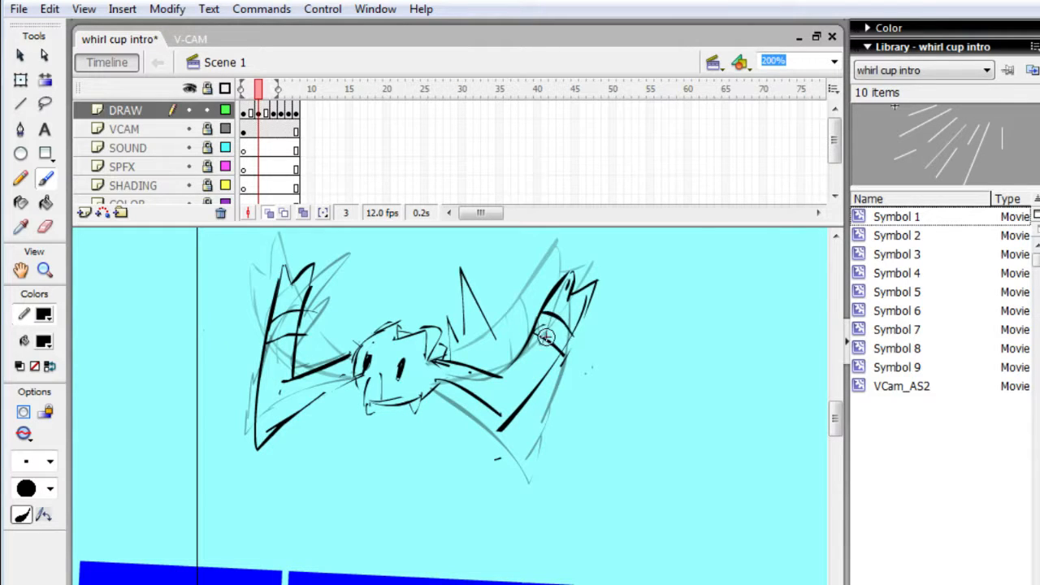
- Erase the sharply bent left and right wings from frame 3
{"action": "key", "text": "e"}
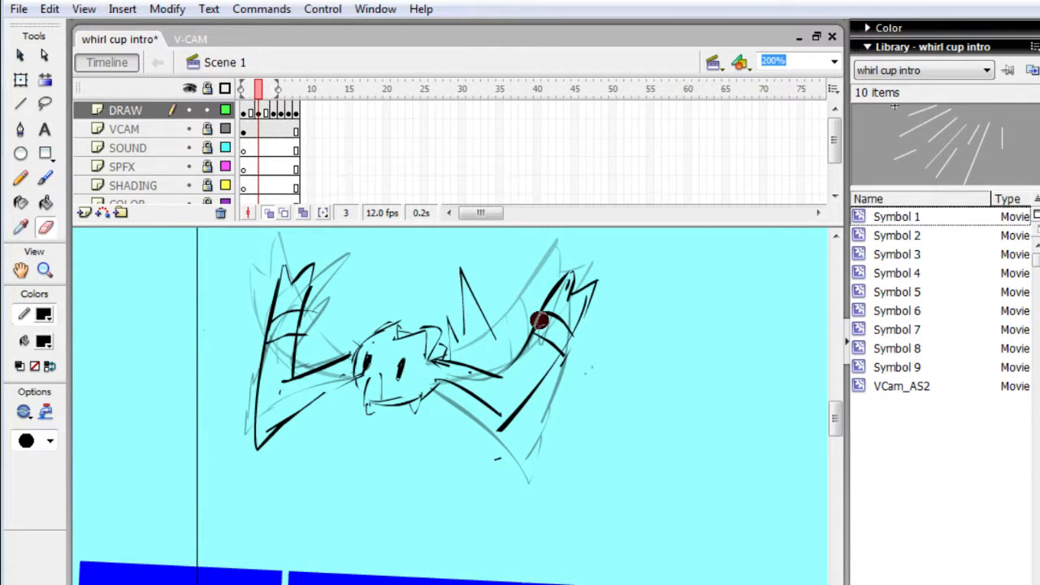
{"action": "mouse_move", "coordinate": [280, 248]}
{"action": "left_mouse_down"}
{"action": "mouse_move", "coordinate": [260, 425]}
{"action": "mouse_move", "coordinate": [269, 443]}
{"action": "mouse_move", "coordinate": [298, 411]}
{"action": "left_mouse_up"}
{"action": "mouse_move", "coordinate": [498, 384]}
{"action": "left_mouse_down"}
{"action": "mouse_move", "coordinate": [487, 423]}
{"action": "mouse_move", "coordinate": [502, 396]}
{"action": "mouse_move", "coordinate": [517, 399]}
{"action": "mouse_move", "coordinate": [478, 366]}
{"action": "mouse_move", "coordinate": [456, 414]}
{"action": "left_mouse_up"}
{"action": "left_click_drag", "start_coordinate": [532, 390], "coordinate": [520, 407]}
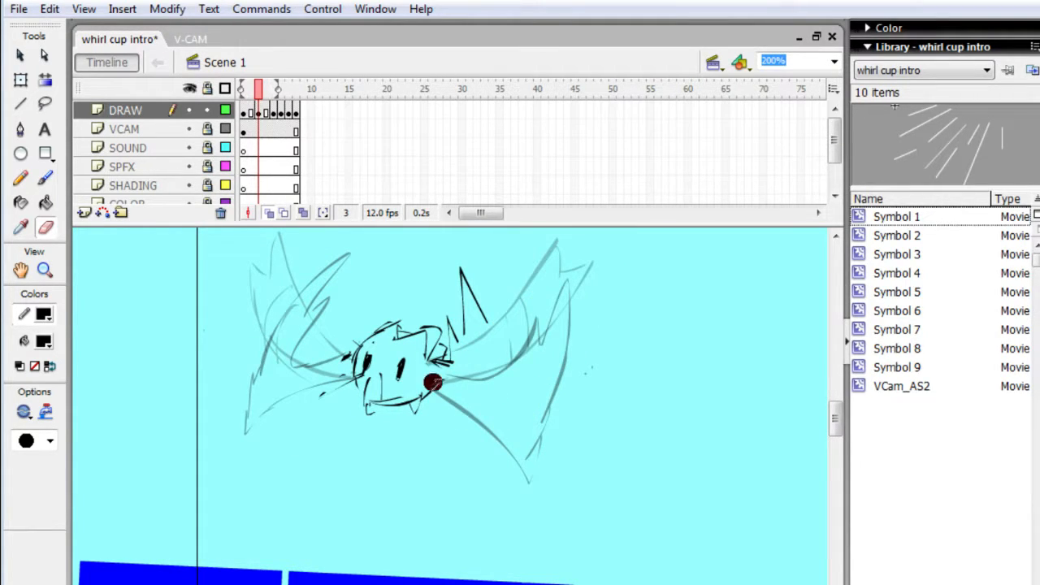
- Redraw the right wing on frame 3 in a smooth upward curve with a forked tip and two cross bands
{"action": "key", "text": "b"}
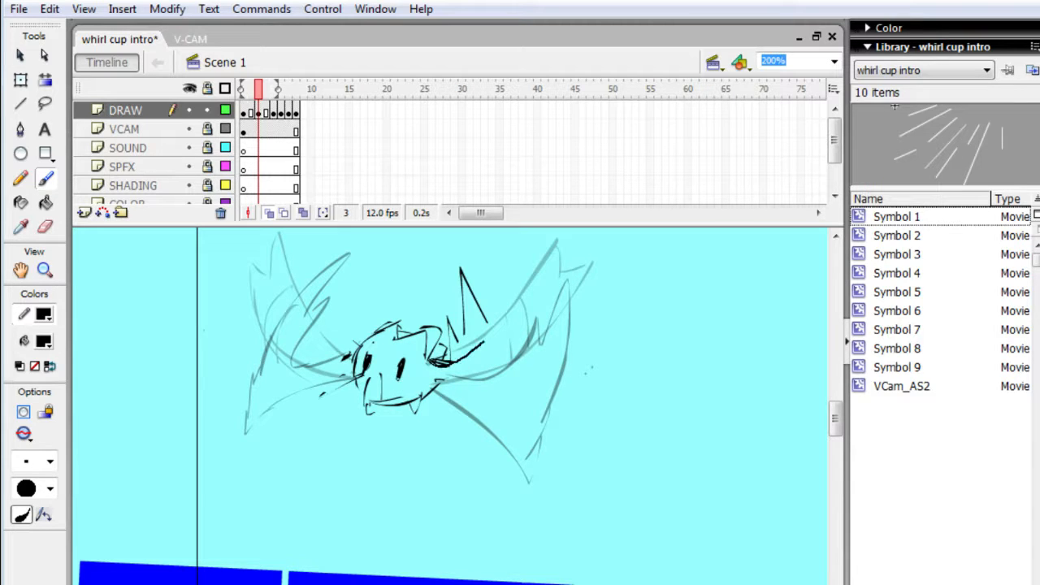
{"action": "left_click_drag", "start_coordinate": [527, 262], "coordinate": [534, 238]}
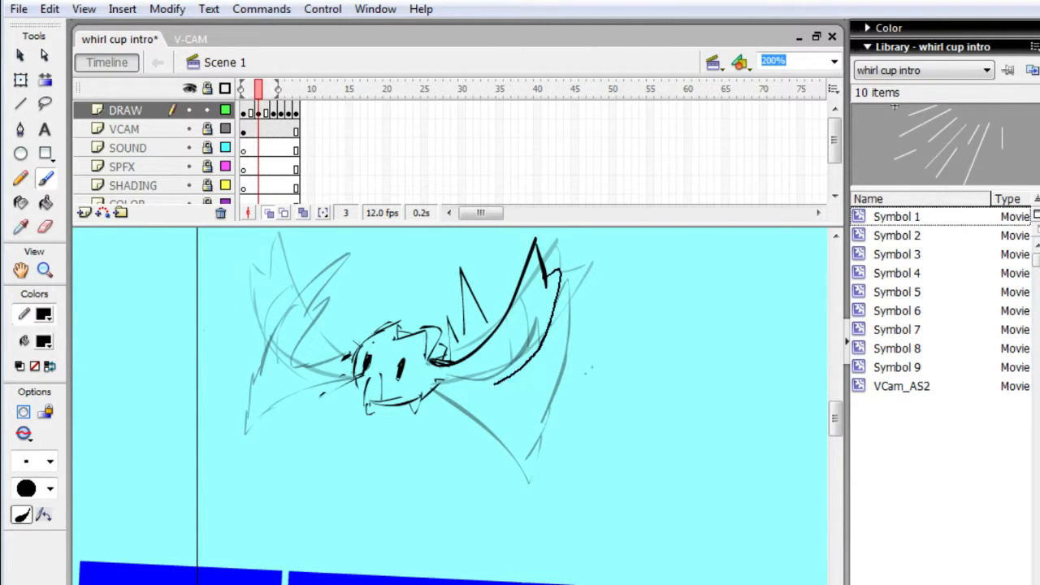
{"action": "left_click_drag", "start_coordinate": [445, 388], "coordinate": [427, 387]}
{"action": "mouse_move", "coordinate": [519, 346]}
{"action": "left_mouse_down"}
{"action": "mouse_move", "coordinate": [522, 363]}
{"action": "mouse_move", "coordinate": [529, 321]}
{"action": "mouse_move", "coordinate": [518, 308]}
{"action": "left_mouse_up"}
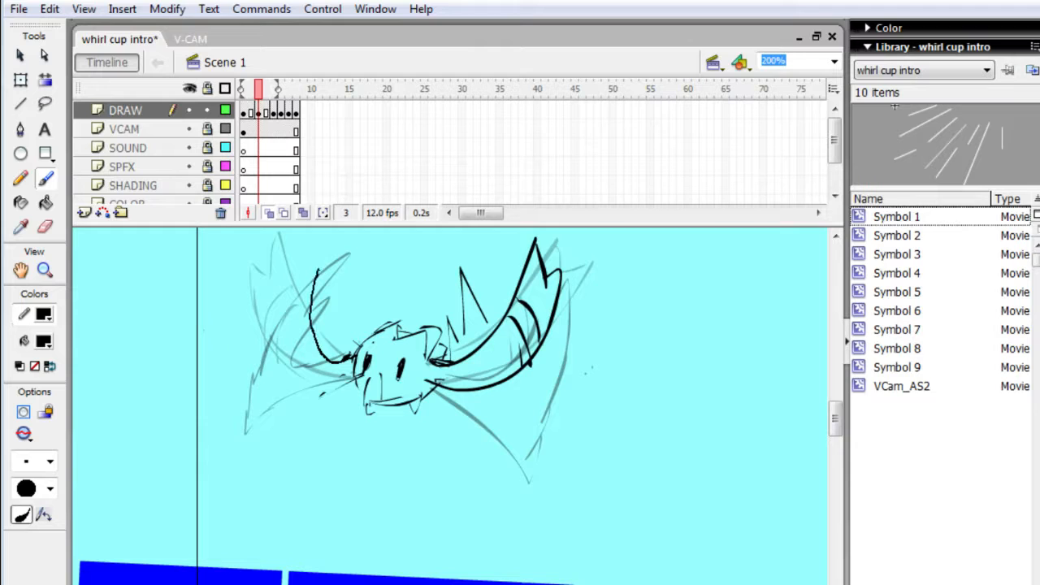
- Redraw the left wing on frame 3 in a smooth upward curve with a forked tip and cross bands
{"action": "mouse_move", "coordinate": [318, 269]}
{"action": "left_mouse_down"}
{"action": "mouse_move", "coordinate": [322, 255]}
{"action": "mouse_move", "coordinate": [299, 286]}
{"action": "mouse_move", "coordinate": [302, 274]}
{"action": "left_mouse_up"}
{"action": "left_click_drag", "start_coordinate": [325, 393], "coordinate": [356, 388]}
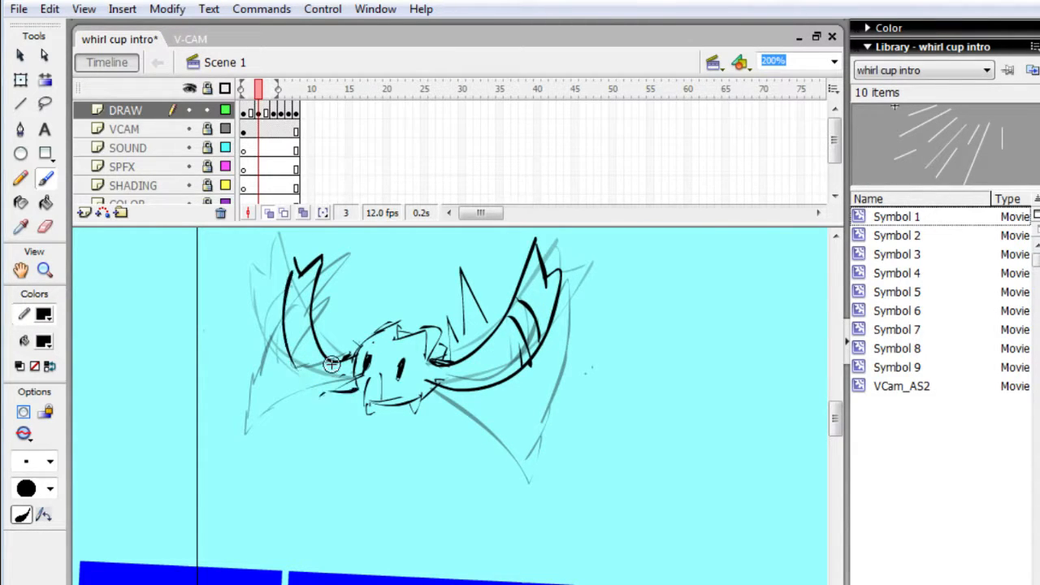
{"action": "left_click_drag", "start_coordinate": [285, 321], "coordinate": [315, 295]}
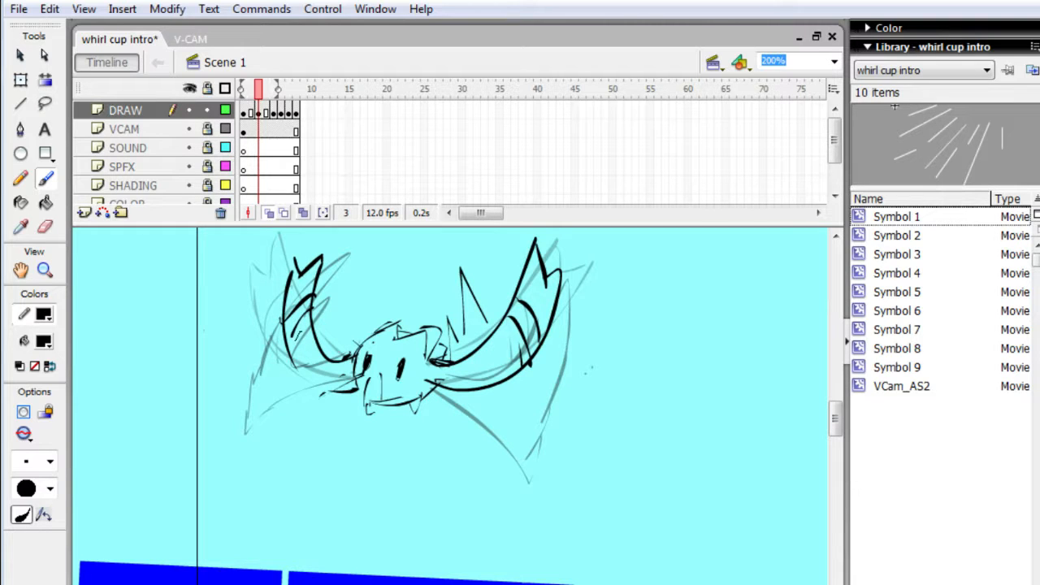
{"action": "left_click_drag", "start_coordinate": [287, 334], "coordinate": [294, 362]}
- Play the animation, add a keyframe at frame 9 on the DRAW layer and erase both wavy wings there
{"action": "key", "text": "Return"}
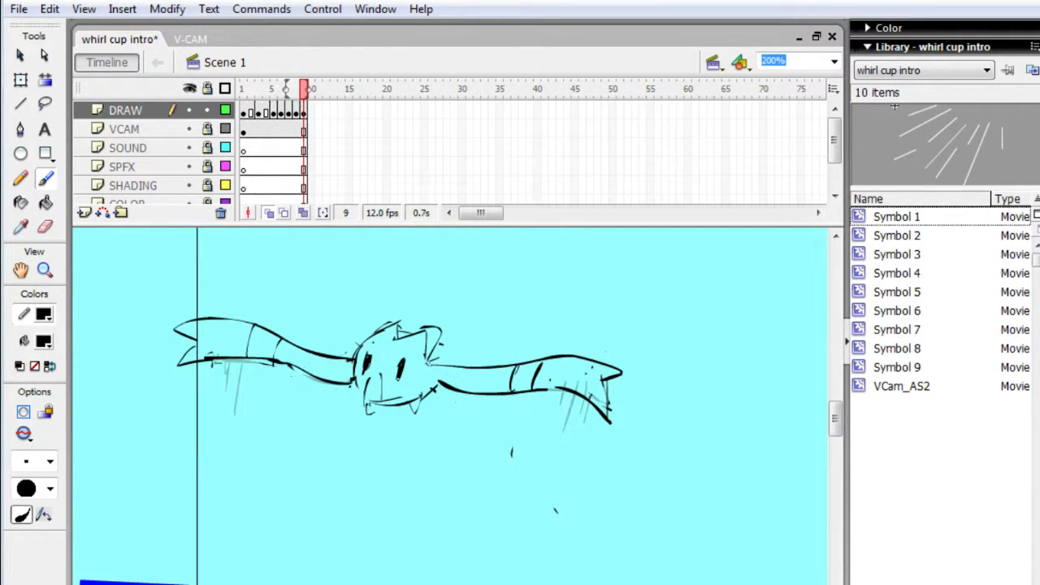
{"action": "key", "text": "e"}
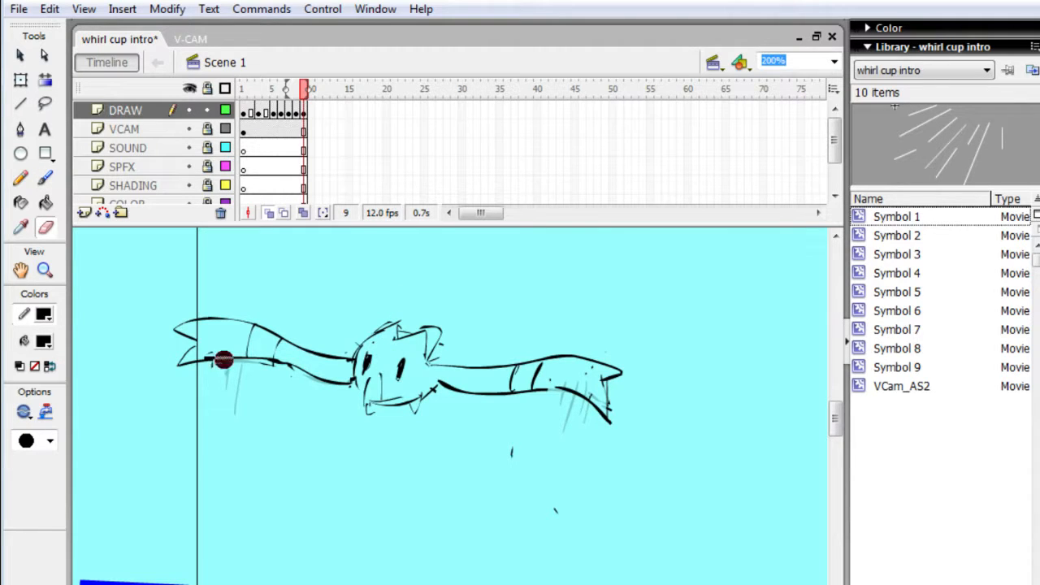
{"action": "mouse_move", "coordinate": [199, 343]}
{"action": "left_mouse_down"}
{"action": "mouse_move", "coordinate": [175, 379]}
{"action": "mouse_move", "coordinate": [217, 363]}
{"action": "mouse_move", "coordinate": [255, 293]}
{"action": "mouse_move", "coordinate": [267, 304]}
{"action": "mouse_move", "coordinate": [269, 365]}
{"action": "mouse_move", "coordinate": [284, 397]}
{"action": "mouse_move", "coordinate": [324, 333]}
{"action": "mouse_move", "coordinate": [337, 334]}
{"action": "mouse_move", "coordinate": [329, 362]}
{"action": "mouse_move", "coordinate": [345, 392]}
{"action": "left_mouse_up"}
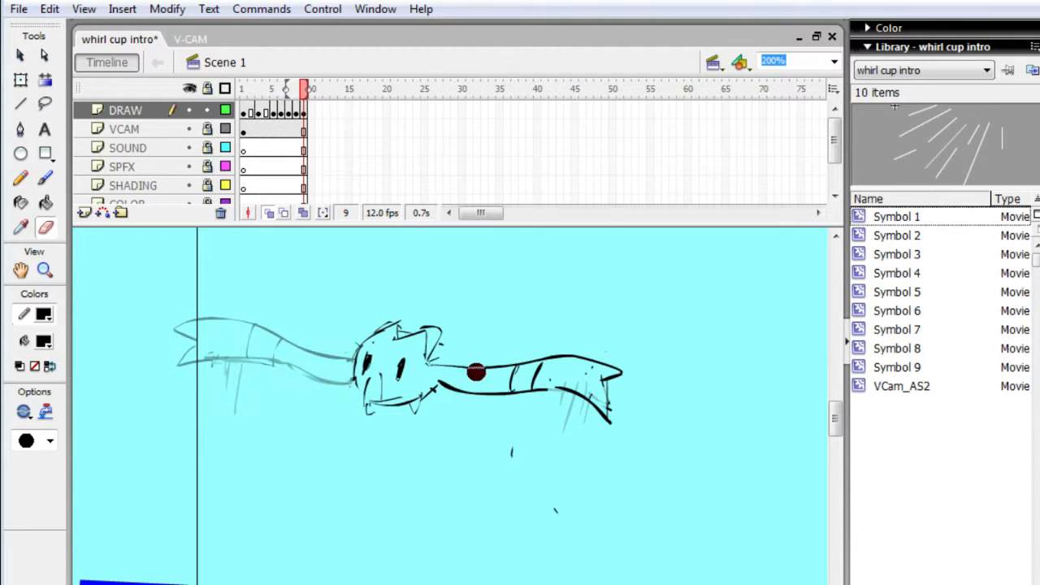
{"action": "mouse_move", "coordinate": [477, 366]}
{"action": "left_mouse_down"}
{"action": "mouse_move", "coordinate": [477, 411]}
{"action": "mouse_move", "coordinate": [497, 413]}
{"action": "mouse_move", "coordinate": [553, 389]}
{"action": "mouse_move", "coordinate": [602, 332]}
{"action": "mouse_move", "coordinate": [619, 338]}
{"action": "mouse_move", "coordinate": [620, 361]}
{"action": "mouse_move", "coordinate": [589, 387]}
{"action": "mouse_move", "coordinate": [494, 348]}
{"action": "mouse_move", "coordinate": [458, 403]}
{"action": "mouse_move", "coordinate": [442, 358]}
{"action": "left_mouse_up"}
- Rough in the left wing's edges on frame 9 and erase its forked tip and drooping lower edge
{"action": "key", "text": "b"}
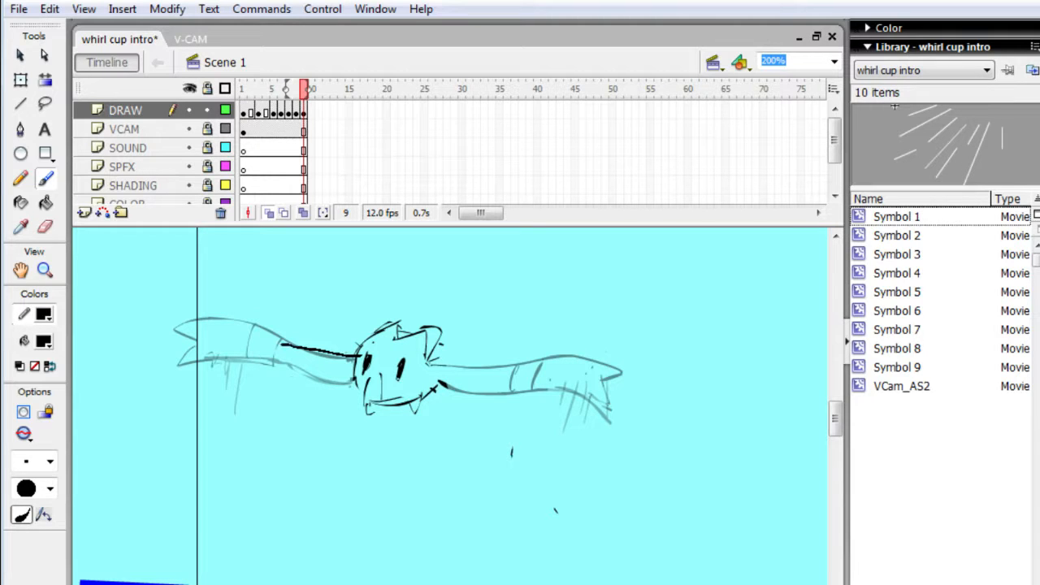
{"action": "left_click_drag", "start_coordinate": [212, 342], "coordinate": [168, 351]}
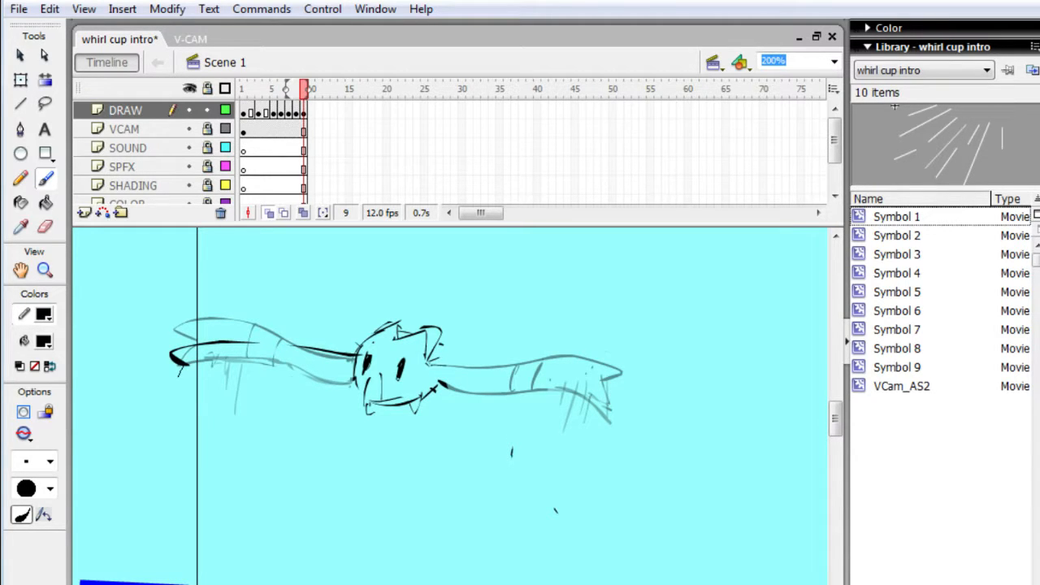
{"action": "left_click_drag", "start_coordinate": [210, 393], "coordinate": [249, 394]}
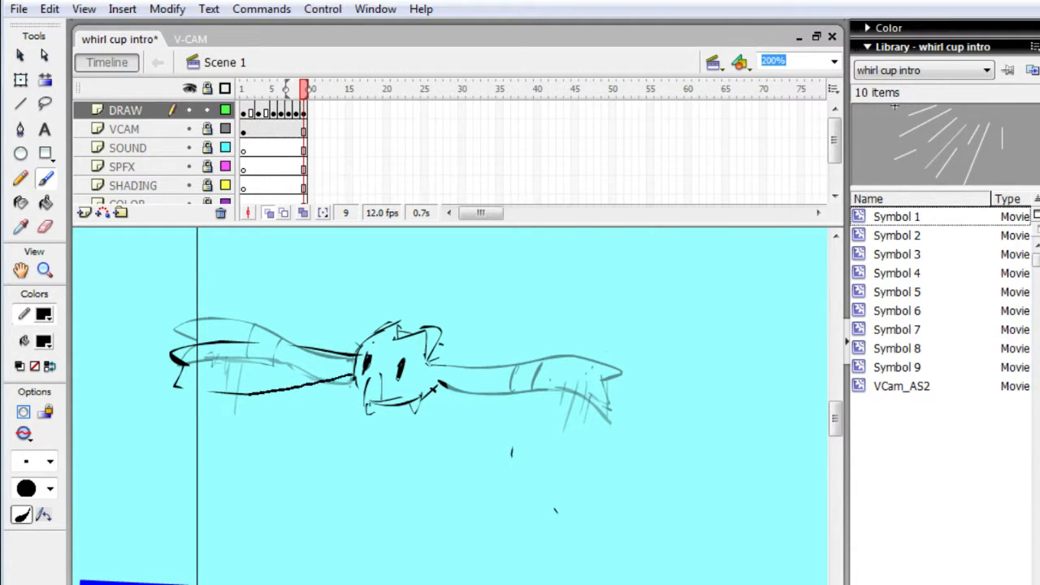
{"action": "key", "text": "e"}
{"action": "mouse_move", "coordinate": [195, 379]}
{"action": "left_mouse_down"}
{"action": "mouse_move", "coordinate": [325, 395]}
{"action": "mouse_move", "coordinate": [179, 383]}
{"action": "mouse_move", "coordinate": [169, 351]}
{"action": "left_mouse_up"}
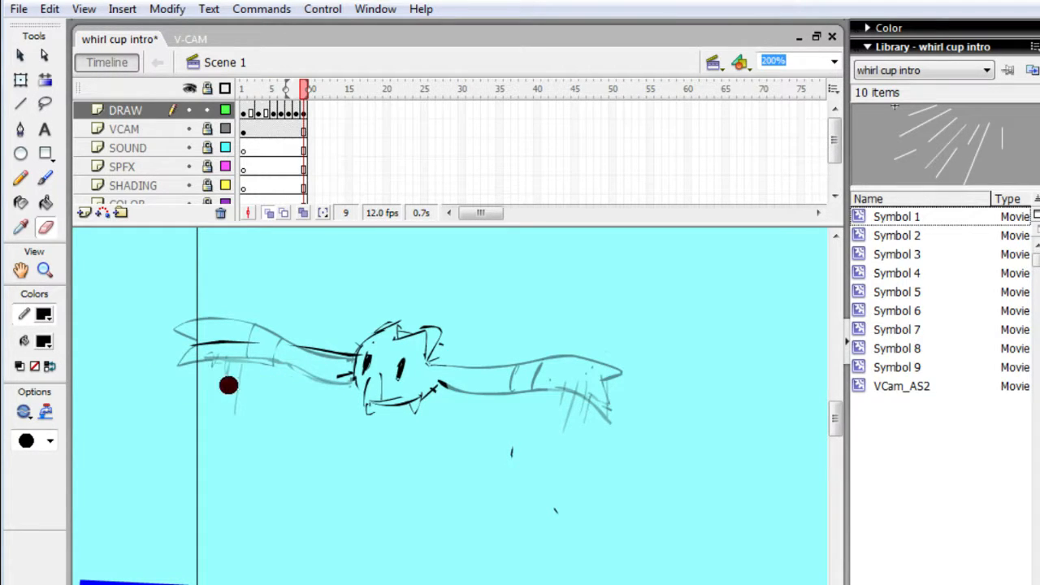
- Redraw the left wing on frame 9 stretched straight outward with a forked tip and two cross bands
{"action": "key", "text": "b"}
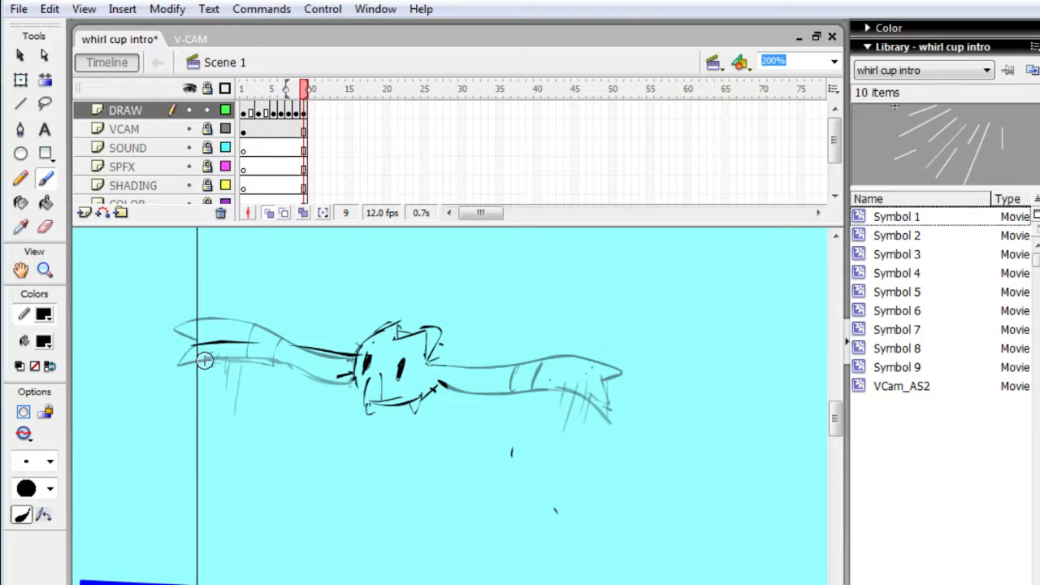
{"action": "mouse_move", "coordinate": [223, 343]}
{"action": "left_mouse_down"}
{"action": "mouse_move", "coordinate": [151, 348]}
{"action": "mouse_move", "coordinate": [180, 365]}
{"action": "left_mouse_up"}
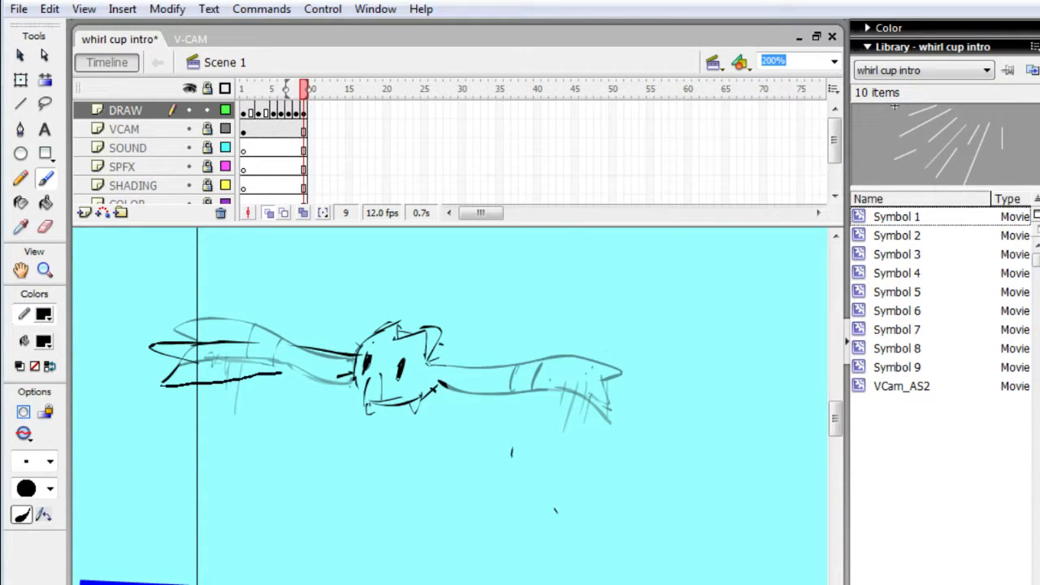
{"action": "left_click_drag", "start_coordinate": [324, 370], "coordinate": [355, 367]}
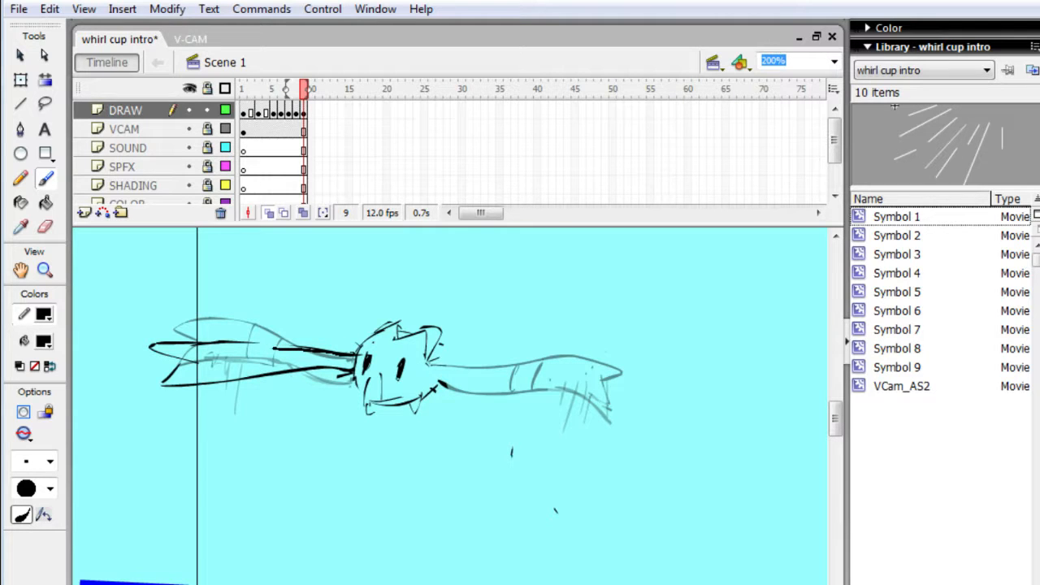
{"action": "mouse_move", "coordinate": [273, 348]}
{"action": "left_mouse_down"}
{"action": "mouse_move", "coordinate": [219, 345]}
{"action": "mouse_move", "coordinate": [242, 382]}
{"action": "left_mouse_up"}
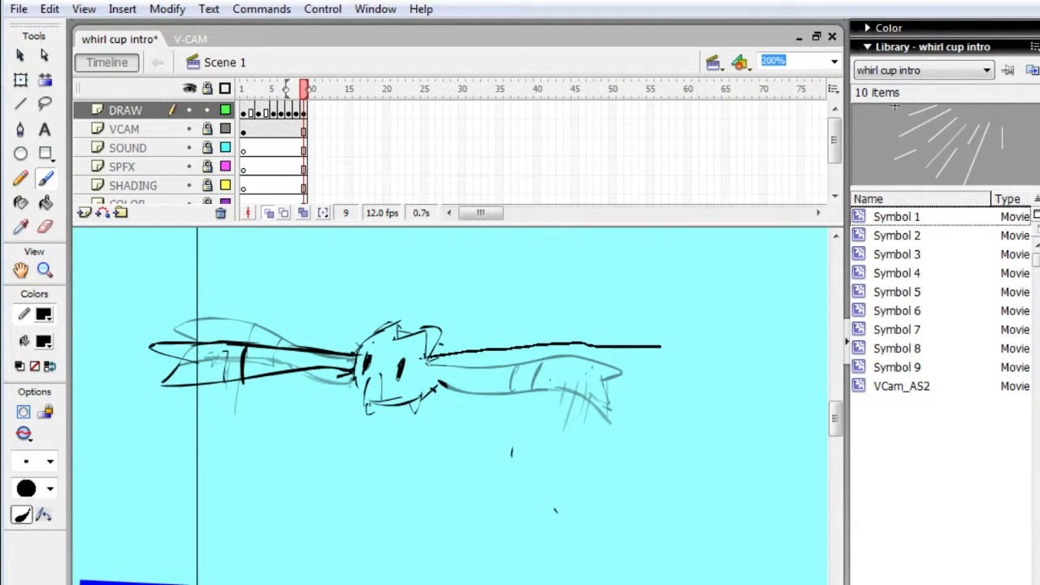
- Complete the right wing on frame 9 as a straight outstretched shape with a forked tip and two cross bands
{"action": "mouse_move", "coordinate": [590, 347]}
{"action": "left_mouse_down"}
{"action": "mouse_move", "coordinate": [673, 348]}
{"action": "mouse_move", "coordinate": [632, 367]}
{"action": "left_mouse_up"}
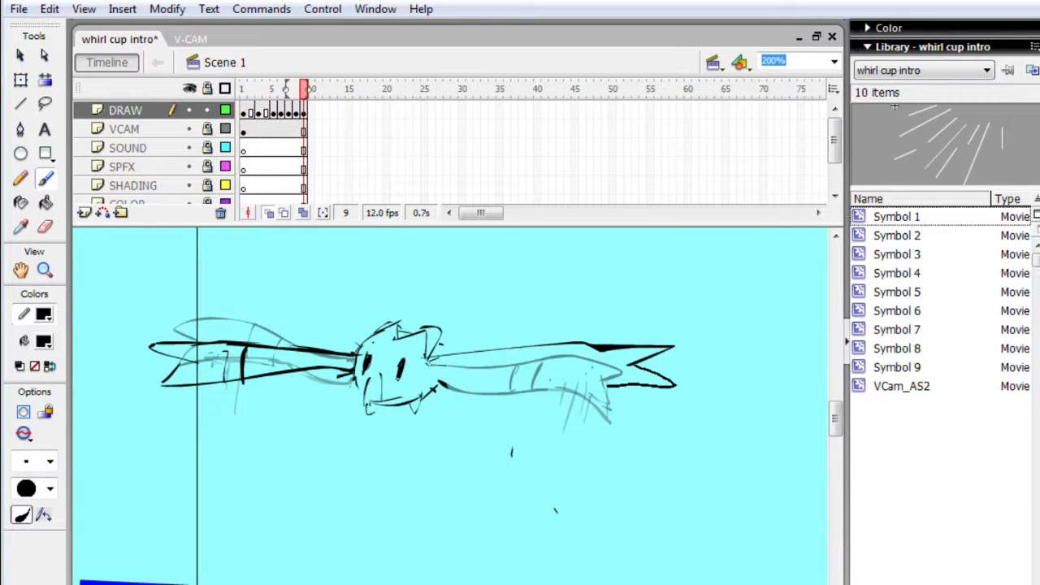
{"action": "left_click_drag", "start_coordinate": [440, 382], "coordinate": [422, 380]}
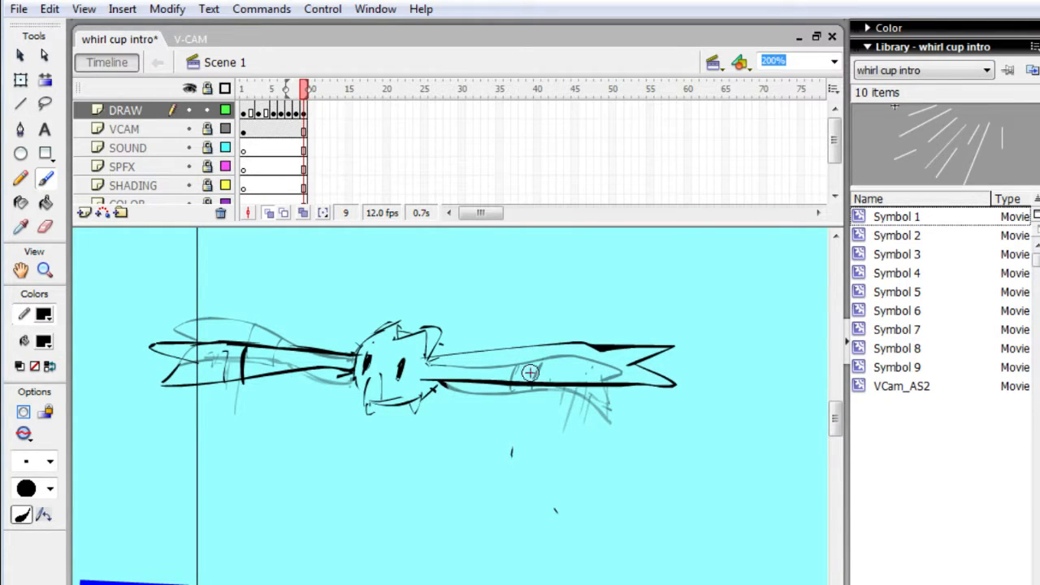
{"action": "left_click_drag", "start_coordinate": [539, 345], "coordinate": [538, 380]}
{"action": "left_click_drag", "start_coordinate": [578, 342], "coordinate": [571, 380]}
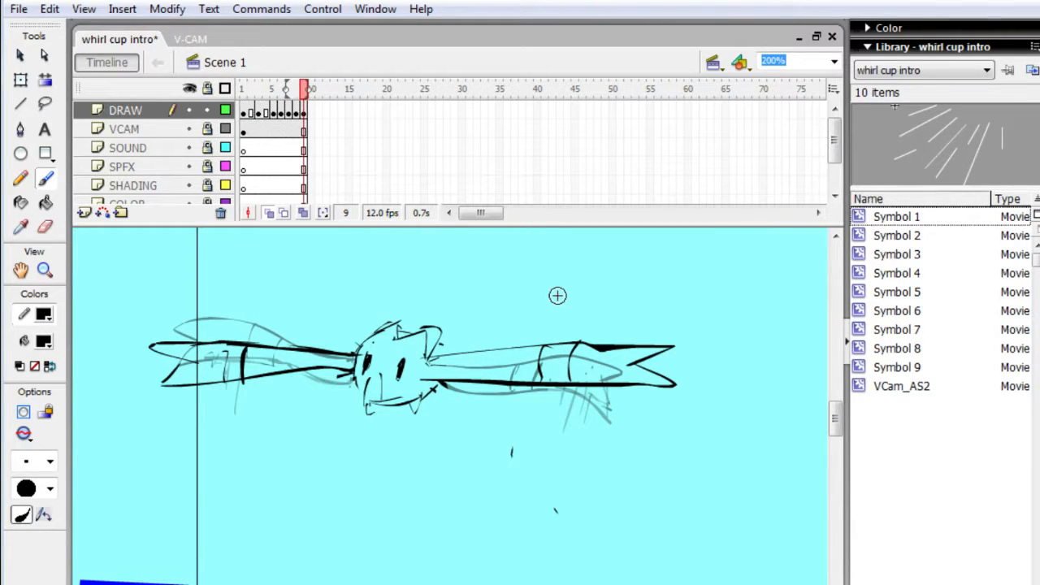
- Extend the animation to frame 12 and add a keyframe there on the DRAW layer
{"action": "key", "text": "F6"}
{"action": "key", "text": "F6"}
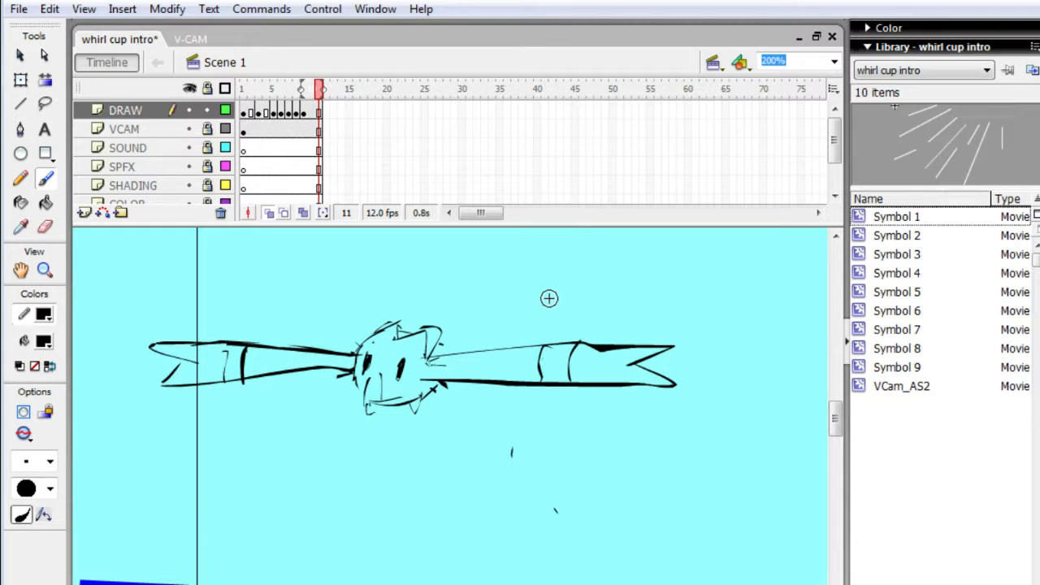
{"action": "key", "text": "F6"}
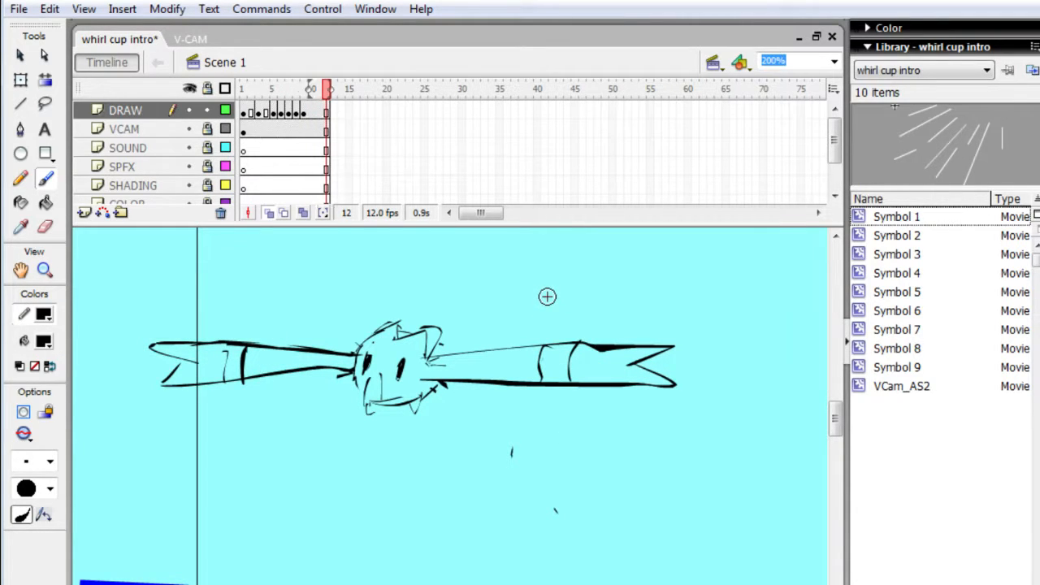
{"action": "key", "text": "F6"}
- Erase the straight left and right wings from frame 12
{"action": "key", "text": "e"}
{"action": "mouse_move", "coordinate": [157, 353]}
{"action": "left_mouse_down"}
{"action": "mouse_move", "coordinate": [164, 407]}
{"action": "mouse_move", "coordinate": [180, 380]}
{"action": "mouse_move", "coordinate": [187, 405]}
{"action": "mouse_move", "coordinate": [204, 390]}
{"action": "mouse_move", "coordinate": [221, 420]}
{"action": "mouse_move", "coordinate": [284, 398]}
{"action": "mouse_move", "coordinate": [344, 370]}
{"action": "left_mouse_up"}
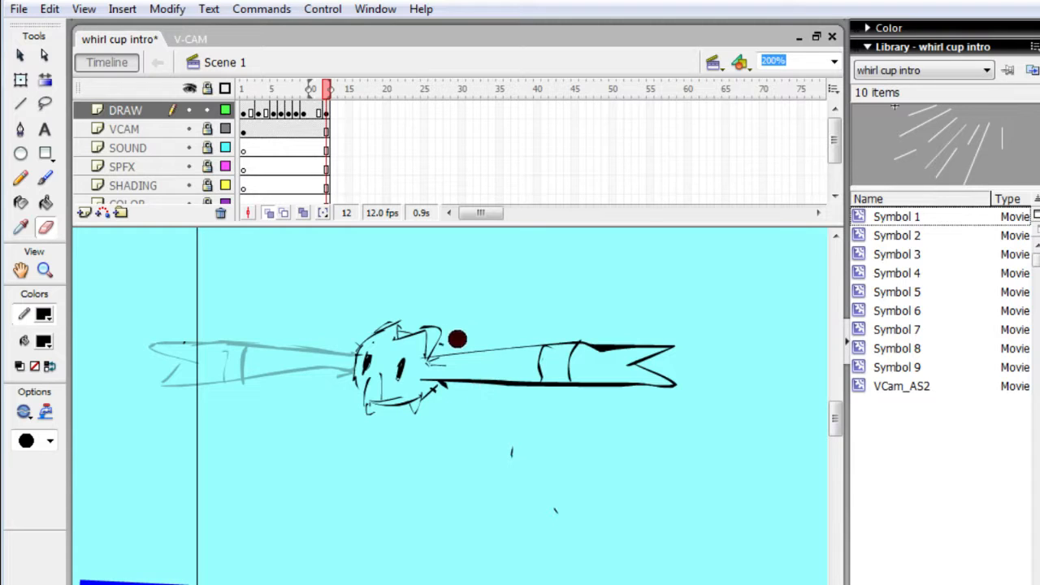
{"action": "mouse_move", "coordinate": [458, 339]}
{"action": "left_mouse_down"}
{"action": "mouse_move", "coordinate": [435, 392]}
{"action": "mouse_move", "coordinate": [455, 380]}
{"action": "mouse_move", "coordinate": [500, 409]}
{"action": "mouse_move", "coordinate": [619, 381]}
{"action": "mouse_move", "coordinate": [558, 372]}
{"action": "mouse_move", "coordinate": [658, 355]}
{"action": "mouse_move", "coordinate": [552, 364]}
{"action": "mouse_move", "coordinate": [605, 379]}
{"action": "mouse_move", "coordinate": [517, 364]}
{"action": "mouse_move", "coordinate": [479, 398]}
{"action": "mouse_move", "coordinate": [500, 375]}
{"action": "left_mouse_up"}
- Select the creature's body on frame 12 with Free Transform and nudge it a short distance upward
{"action": "key", "text": "q"}
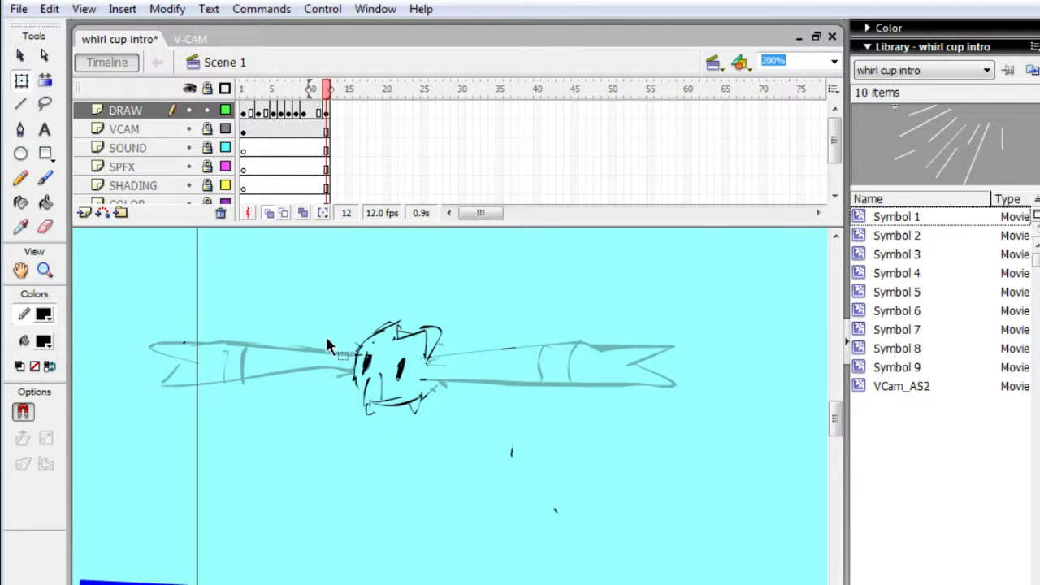
{"action": "mouse_move", "coordinate": [339, 309]}
{"action": "left_mouse_down"}
{"action": "mouse_move", "coordinate": [407, 419]}
{"action": "mouse_move", "coordinate": [485, 433]}
{"action": "left_mouse_up"}
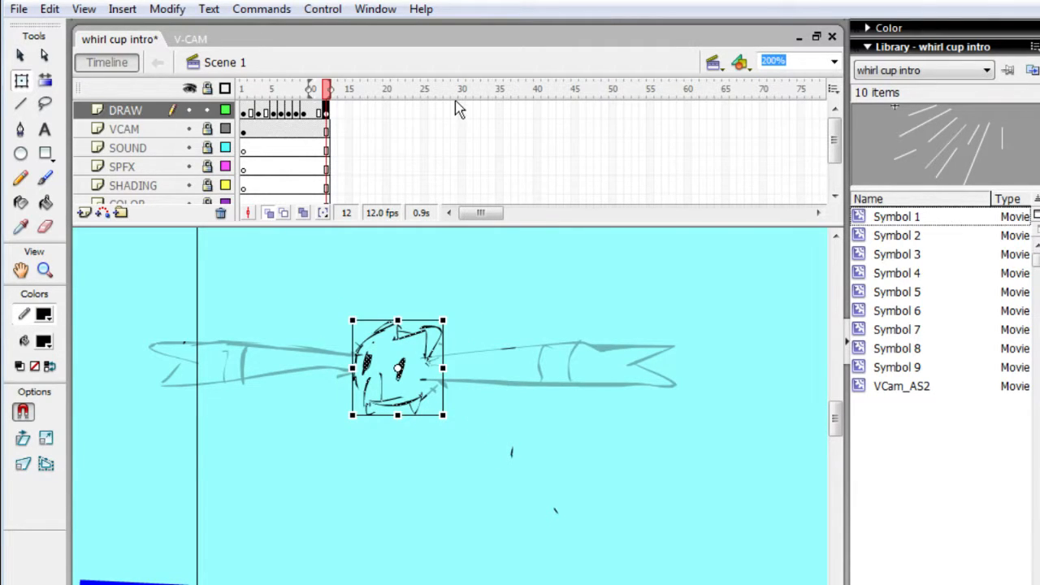
{"action": "key", "text": "Up"}
{"action": "key", "text": "Up"}
{"action": "key", "text": "Up"}
{"action": "key", "text": "Up"}
{"action": "key", "text": "Up"}
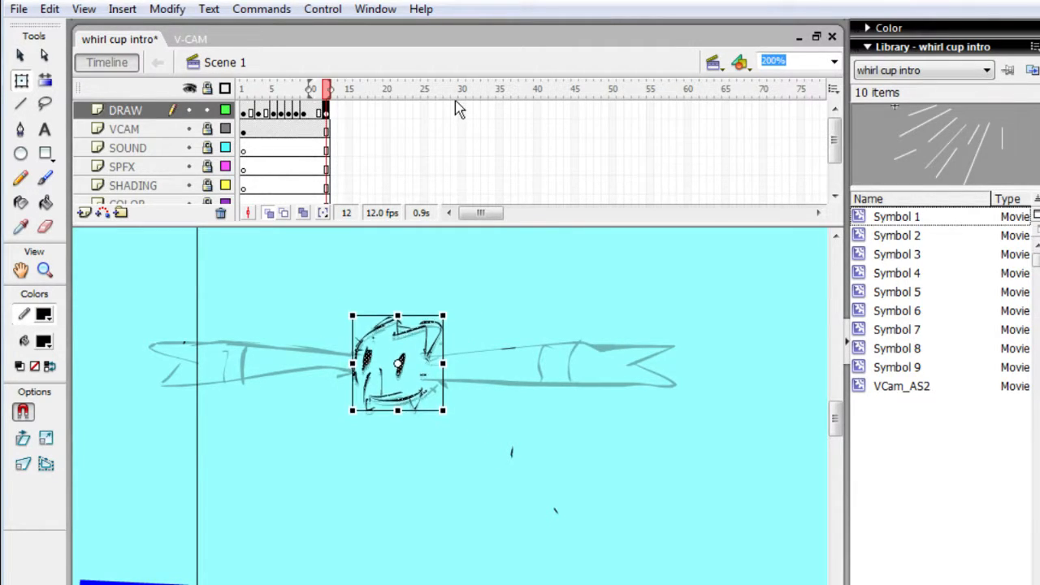
{"action": "key", "text": "Up"}
{"action": "key", "text": "Up"}
{"action": "key", "text": "Up"}
{"action": "key", "text": "Up"}
{"action": "key", "text": "Up"}
{"action": "key", "text": "Up"}
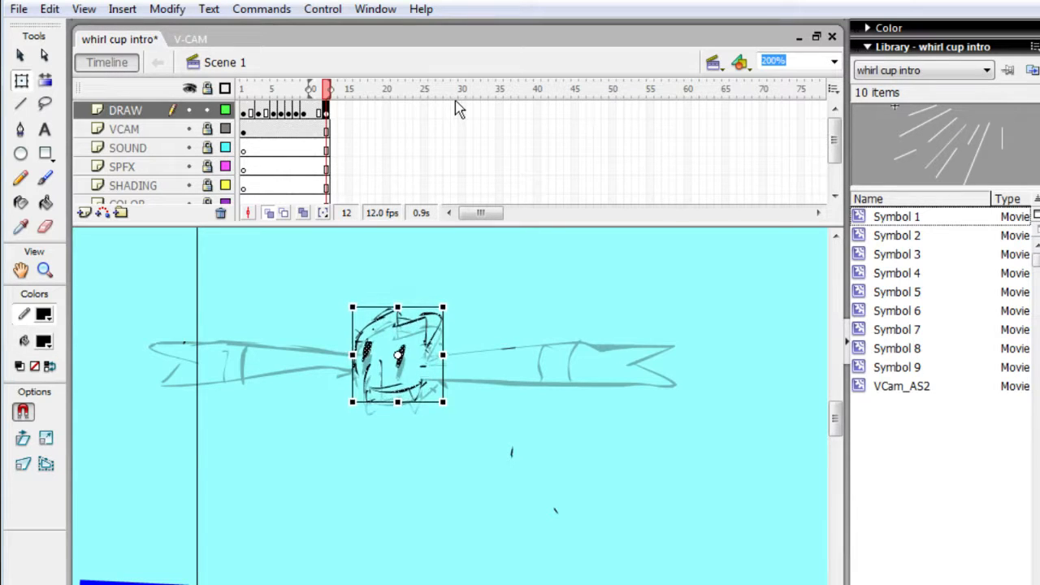
{"action": "key", "text": "Up"}
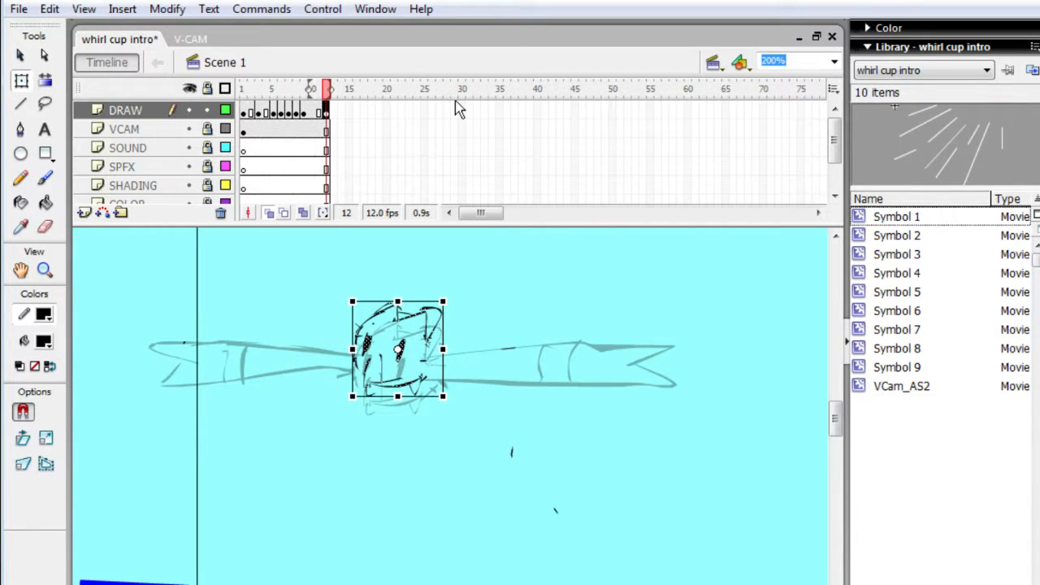
- Erase the creature's eyes and upper body outline on frame 12, keeping the curved lower edge
{"action": "key", "text": "e"}
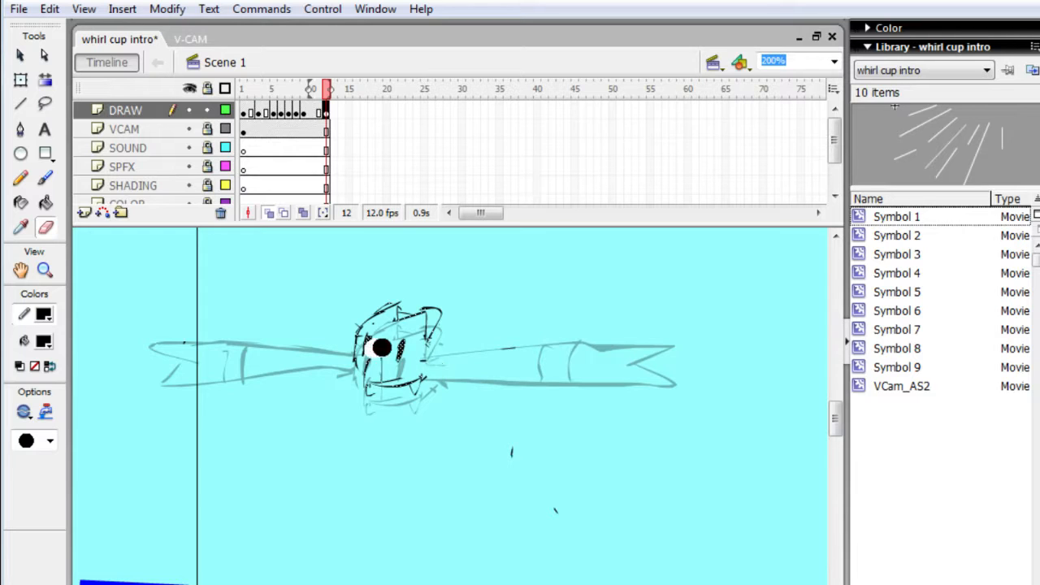
{"action": "mouse_move", "coordinate": [371, 349]}
{"action": "left_mouse_down"}
{"action": "mouse_move", "coordinate": [399, 349]}
{"action": "mouse_move", "coordinate": [386, 361]}
{"action": "mouse_move", "coordinate": [367, 354]}
{"action": "mouse_move", "coordinate": [413, 301]}
{"action": "mouse_move", "coordinate": [431, 295]}
{"action": "mouse_move", "coordinate": [433, 311]}
{"action": "left_mouse_up"}
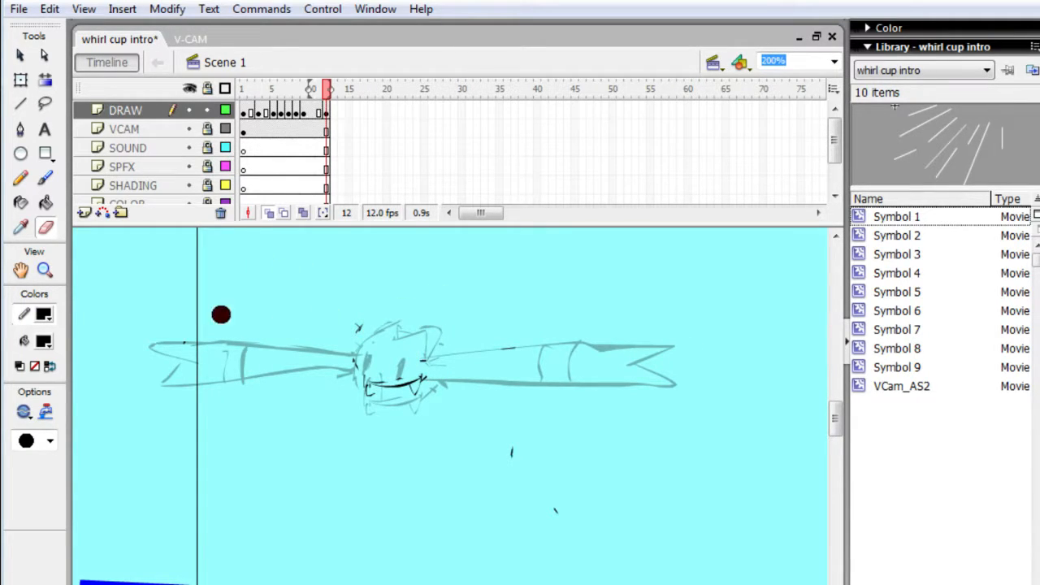
{"action": "key", "text": "v"}
- Redraw the creature's body on frame 12 as a round outline rising from the remaining lower curve
{"action": "key", "text": "b"}
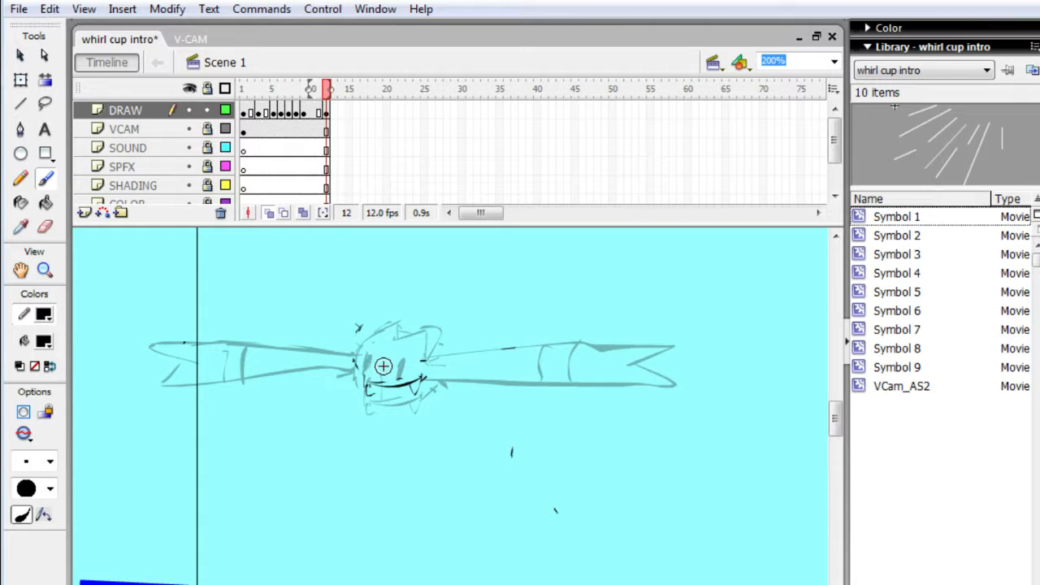
{"action": "left_click_drag", "start_coordinate": [348, 372], "coordinate": [389, 382]}
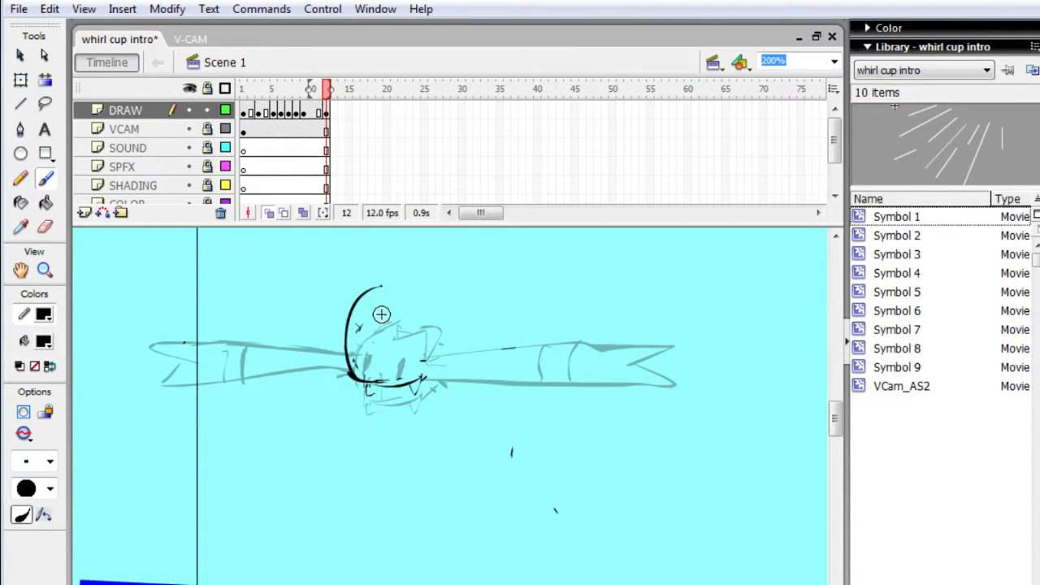
{"action": "key", "text": "e"}
{"action": "mouse_move", "coordinate": [371, 314]}
{"action": "left_mouse_down"}
{"action": "mouse_move", "coordinate": [362, 284]}
{"action": "mouse_move", "coordinate": [383, 340]}
{"action": "left_mouse_up"}
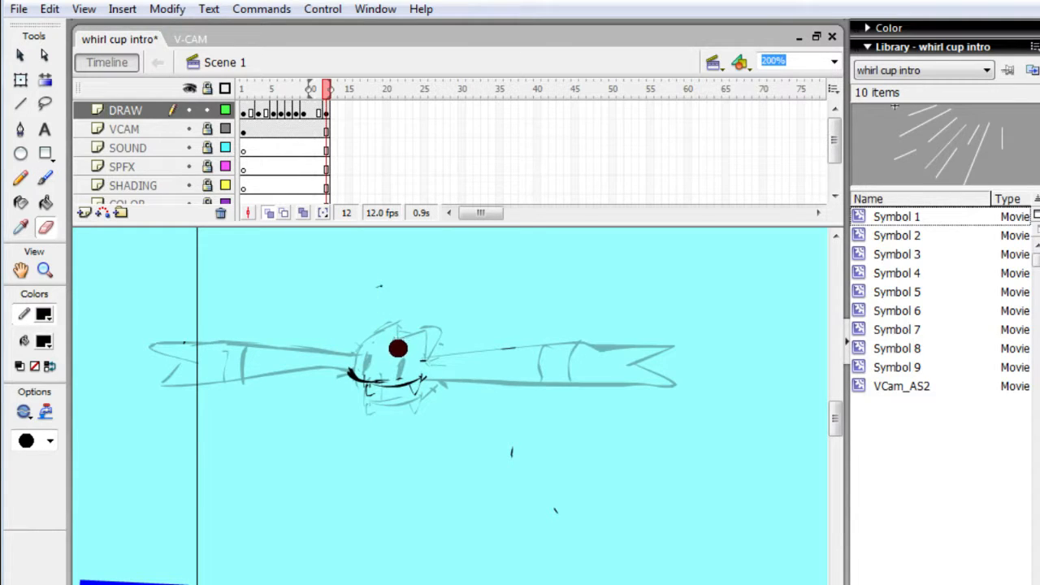
{"action": "key", "text": "b"}
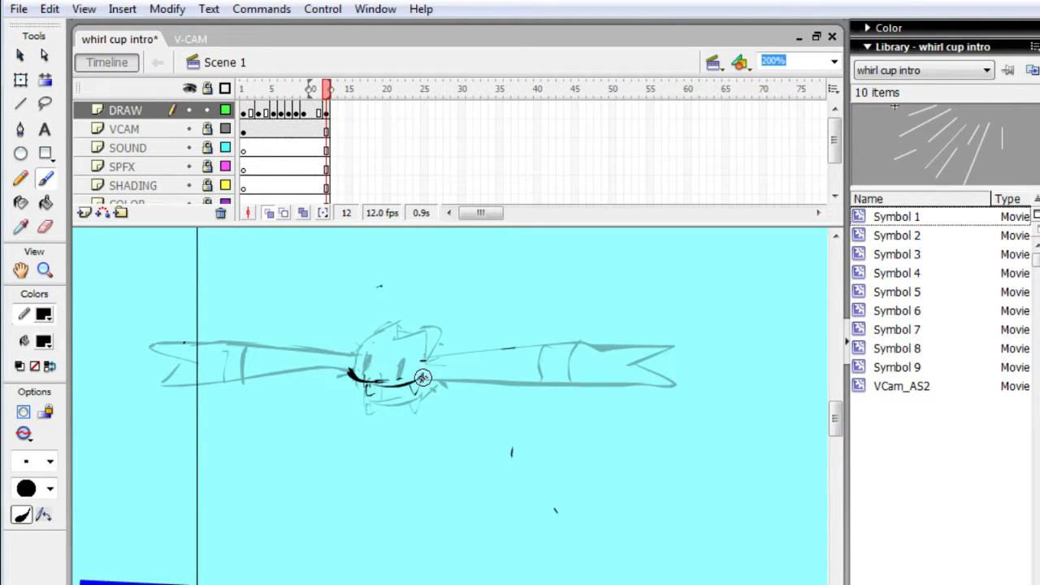
{"action": "mouse_move", "coordinate": [421, 327]}
{"action": "left_mouse_down"}
{"action": "mouse_move", "coordinate": [347, 354]}
{"action": "mouse_move", "coordinate": [351, 325]}
{"action": "mouse_move", "coordinate": [377, 303]}
{"action": "mouse_move", "coordinate": [404, 309]}
{"action": "left_mouse_up"}
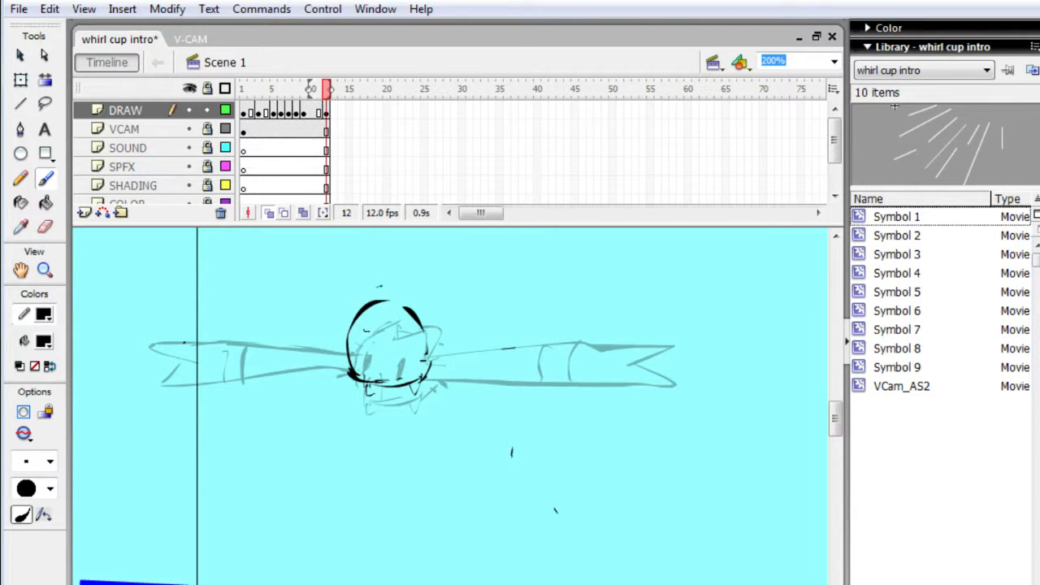
- Sketch a rounded ear-like lobe above the body's upper left on frame 12 and two scribbled ovals along its lower edge
{"action": "left_click_drag", "start_coordinate": [366, 330], "coordinate": [359, 302]}
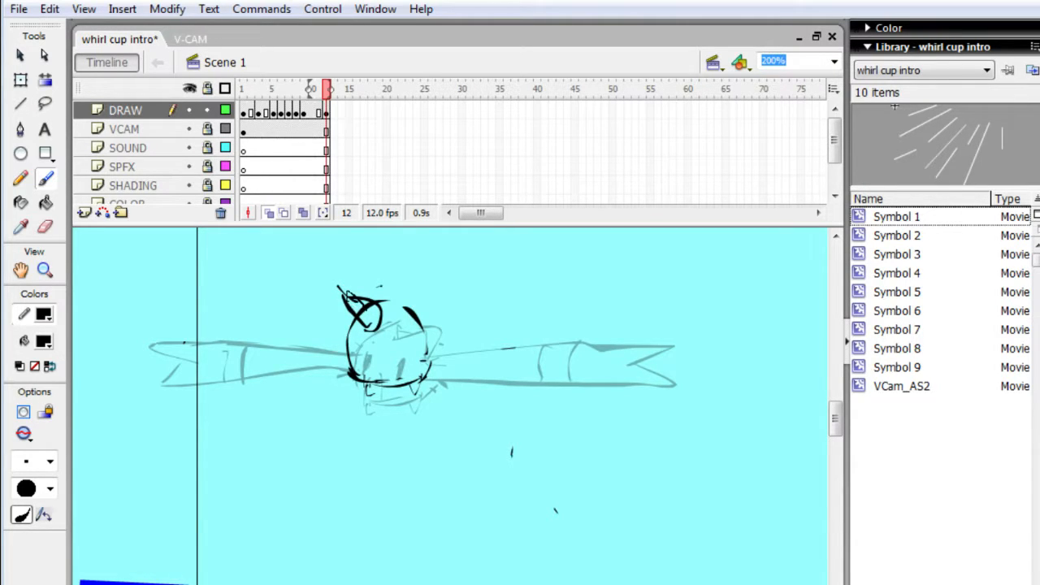
{"action": "key", "text": "e"}
{"action": "mouse_move", "coordinate": [381, 328]}
{"action": "left_mouse_down"}
{"action": "mouse_move", "coordinate": [359, 297]}
{"action": "mouse_move", "coordinate": [382, 327]}
{"action": "left_mouse_up"}
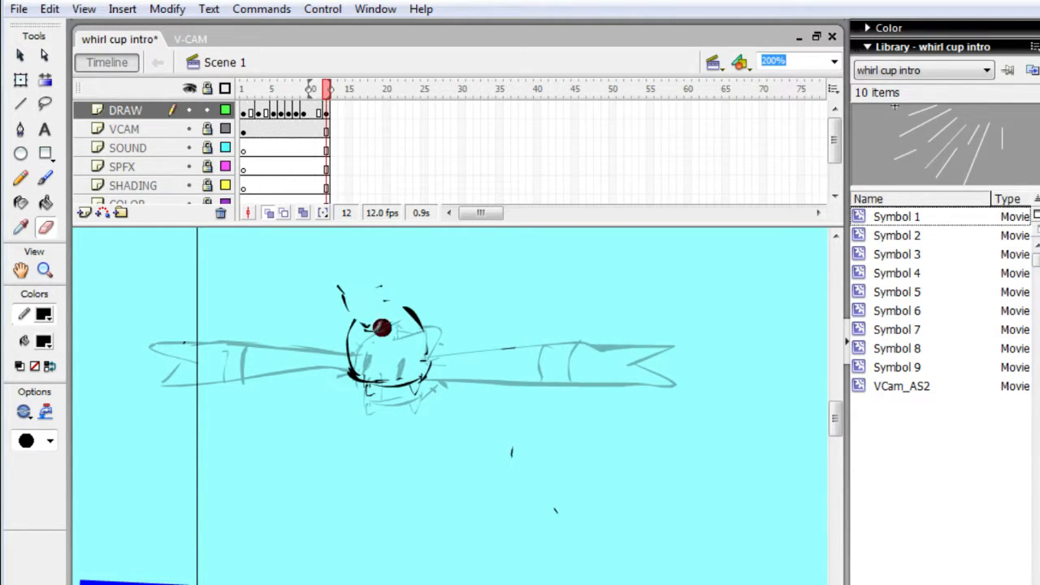
{"action": "key", "text": "b"}
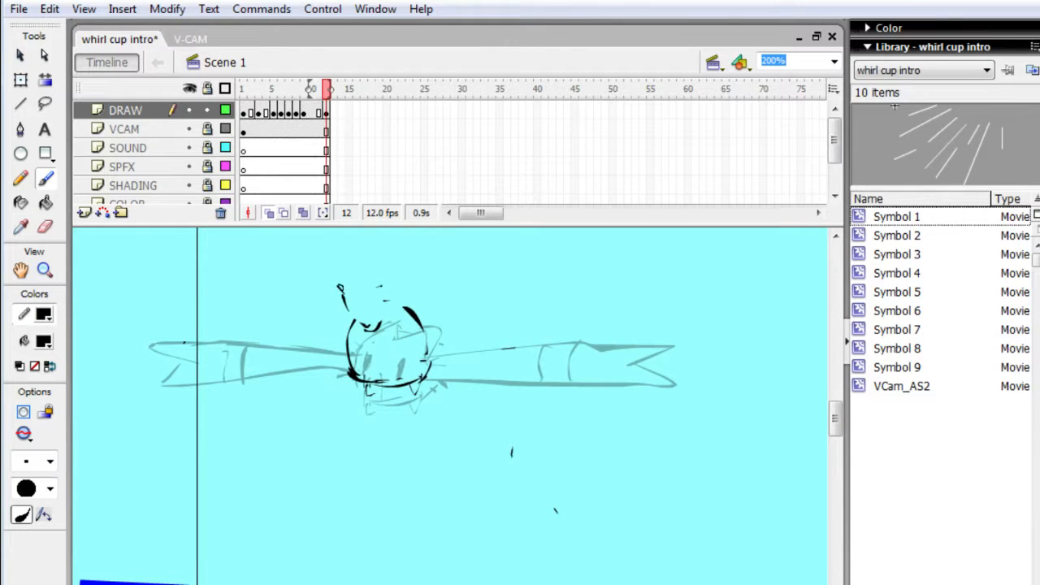
{"action": "left_click_drag", "start_coordinate": [340, 286], "coordinate": [387, 301]}
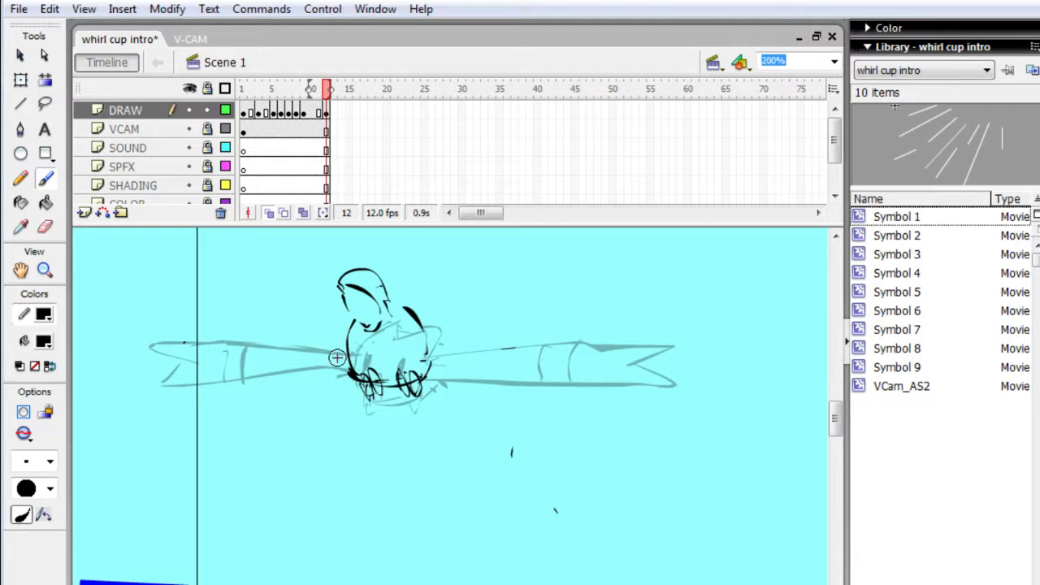
- Switch to the browser and open another video from the YouTube search results
{"action": "left_click_drag", "start_coordinate": [2, 10], "coordinate": [5, 171]}
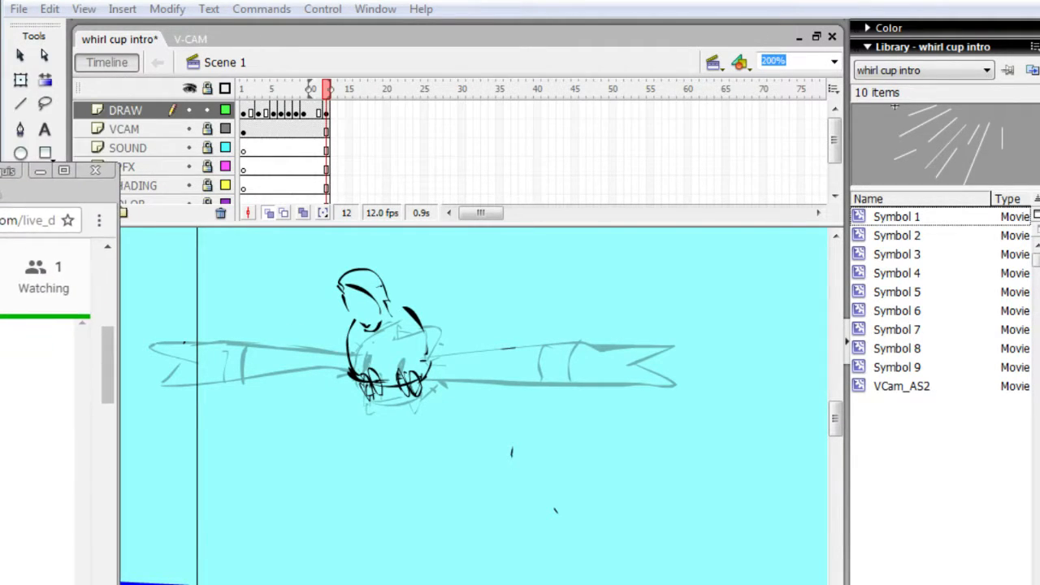
{"action": "key", "text": "ctrl+Tab"}
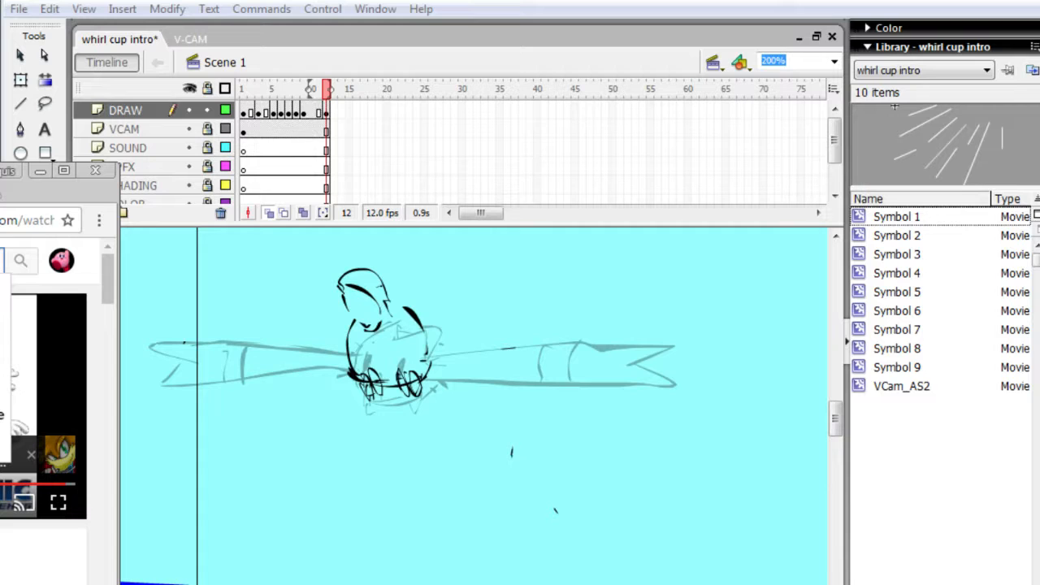
{"action": "key", "text": "Return"}
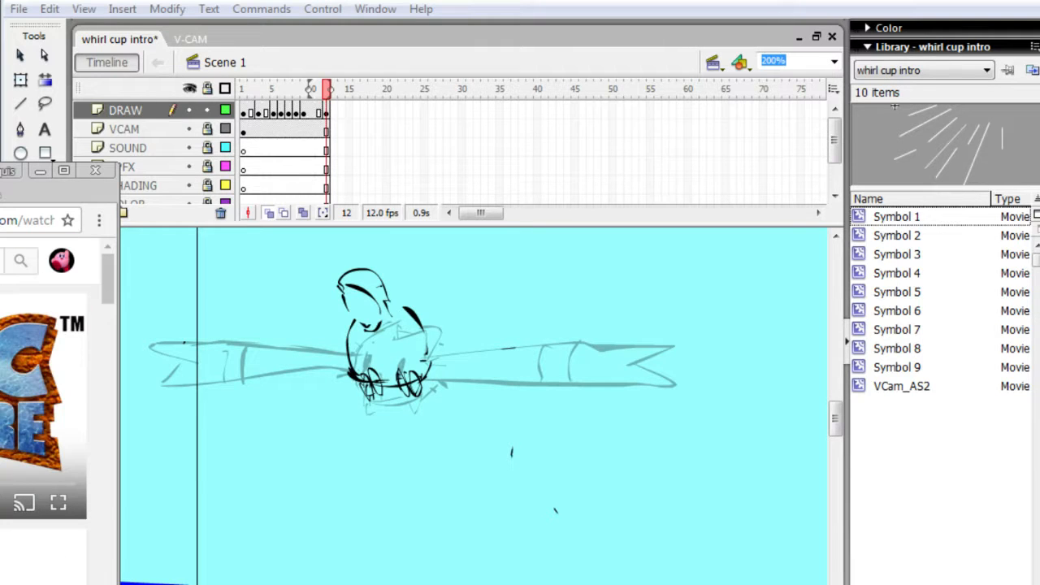
{"action": "key", "text": "alt+Left"}
{"action": "scroll", "coordinate": [57, 407], "scroll_direction": "down", "scroll_amount": 5}
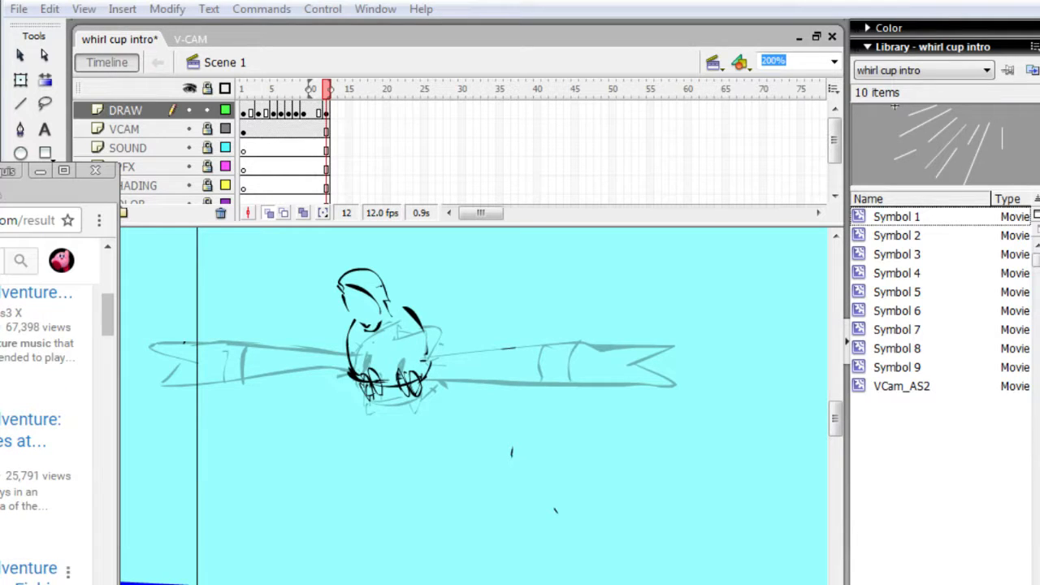
{"action": "left_click", "coordinate": [28, 569]}
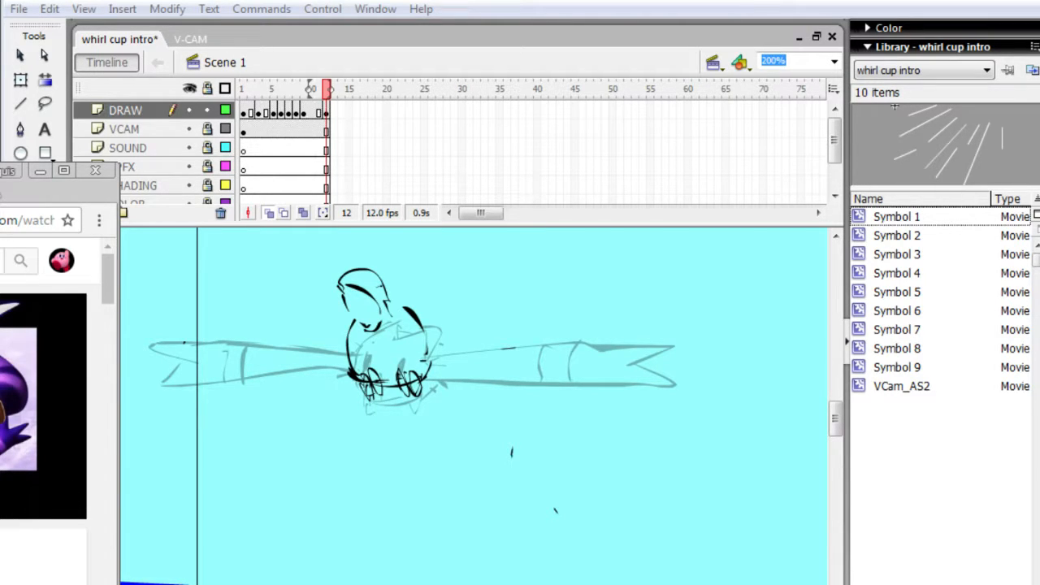
- Draw both creature wings on frame 12 with forked tips and cross bands, one sloping down and the other angled up
{"action": "mouse_move", "coordinate": [341, 335]}
{"action": "left_mouse_down"}
{"action": "mouse_move", "coordinate": [232, 372]}
{"action": "mouse_move", "coordinate": [147, 419]}
{"action": "mouse_move", "coordinate": [167, 424]}
{"action": "mouse_move", "coordinate": [163, 439]}
{"action": "mouse_move", "coordinate": [185, 434]}
{"action": "mouse_move", "coordinate": [348, 355]}
{"action": "left_mouse_up"}
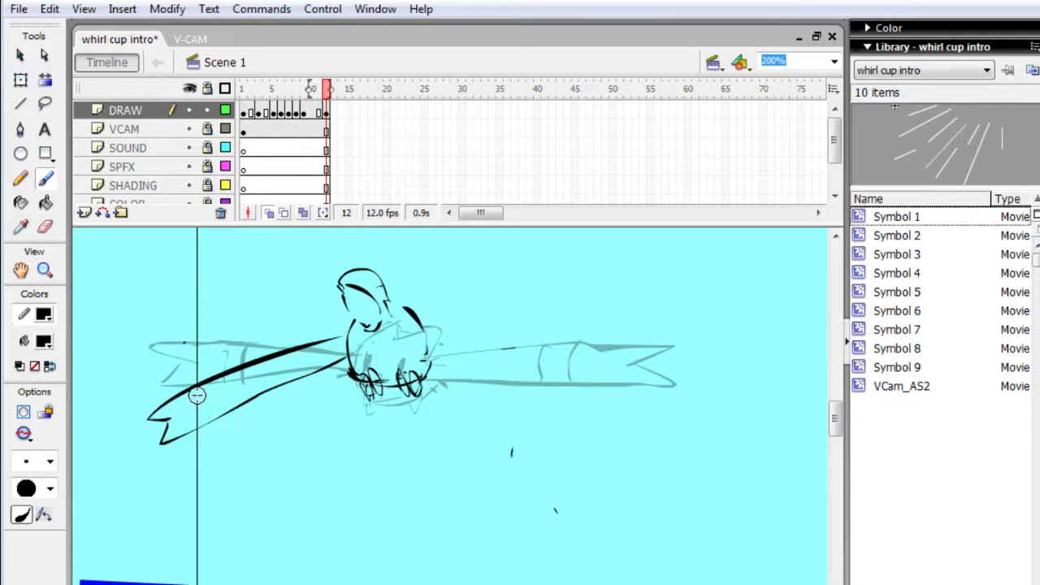
{"action": "left_click_drag", "start_coordinate": [195, 387], "coordinate": [208, 419]}
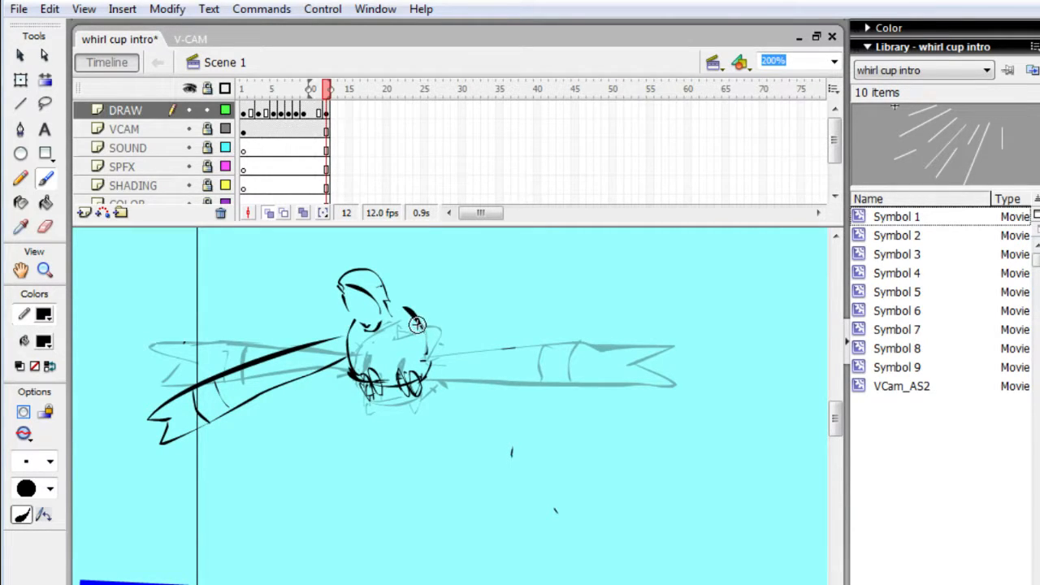
{"action": "mouse_move", "coordinate": [413, 325]}
{"action": "left_mouse_down"}
{"action": "mouse_move", "coordinate": [624, 284]}
{"action": "mouse_move", "coordinate": [600, 310]}
{"action": "mouse_move", "coordinate": [644, 320]}
{"action": "mouse_move", "coordinate": [561, 343]}
{"action": "mouse_move", "coordinate": [426, 356]}
{"action": "left_mouse_up"}
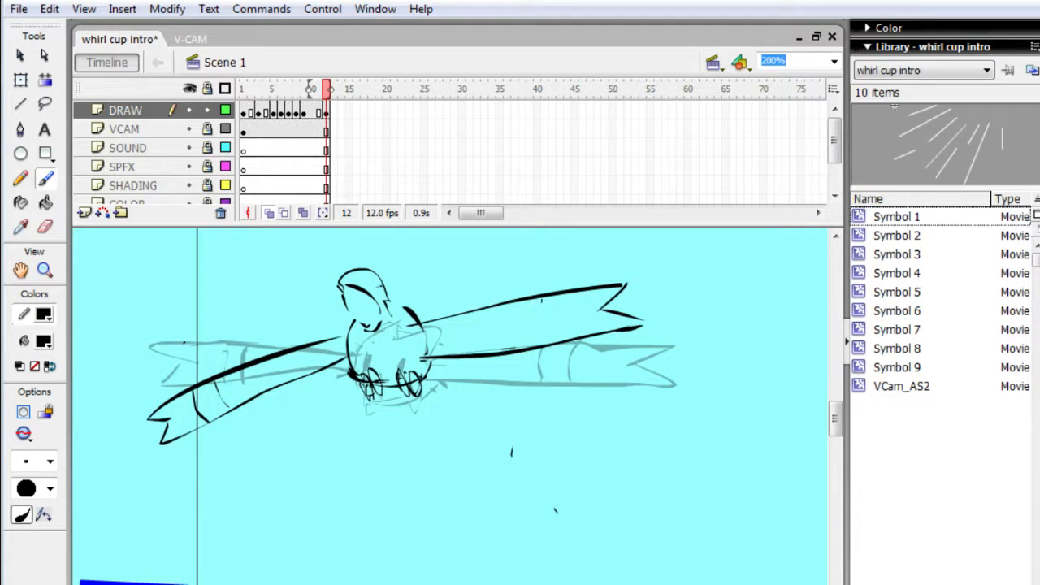
{"action": "mouse_move", "coordinate": [540, 298]}
{"action": "left_mouse_down"}
{"action": "mouse_move", "coordinate": [539, 340]}
{"action": "mouse_move", "coordinate": [566, 307]}
{"action": "mouse_move", "coordinate": [563, 339]}
{"action": "left_mouse_up"}
{"action": "key", "text": "Return"}
- Sketch two narrow rectangular shapes hanging diagonally beneath the creature's body on frame 12 and play back the animation
{"action": "mouse_move", "coordinate": [387, 390]}
{"action": "left_mouse_down"}
{"action": "mouse_move", "coordinate": [396, 424]}
{"action": "mouse_move", "coordinate": [408, 423]}
{"action": "mouse_move", "coordinate": [419, 444]}
{"action": "mouse_move", "coordinate": [447, 438]}
{"action": "left_mouse_up"}
{"action": "mouse_move", "coordinate": [426, 386]}
{"action": "left_mouse_down"}
{"action": "mouse_move", "coordinate": [446, 439]}
{"action": "mouse_move", "coordinate": [431, 376]}
{"action": "mouse_move", "coordinate": [396, 409]}
{"action": "left_mouse_up"}
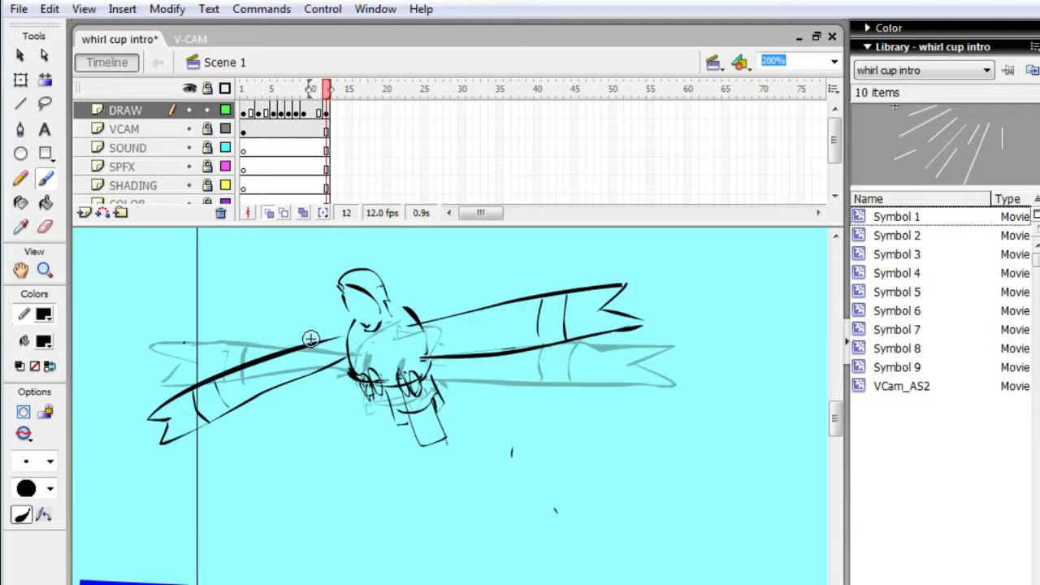
{"action": "key", "text": "Return"}
- Extend all layers to frame 15 and insert a keyframe there on the DRAW layer
{"action": "key", "text": "period"}
{"action": "key", "text": "period"}
{"action": "key", "text": "period"}
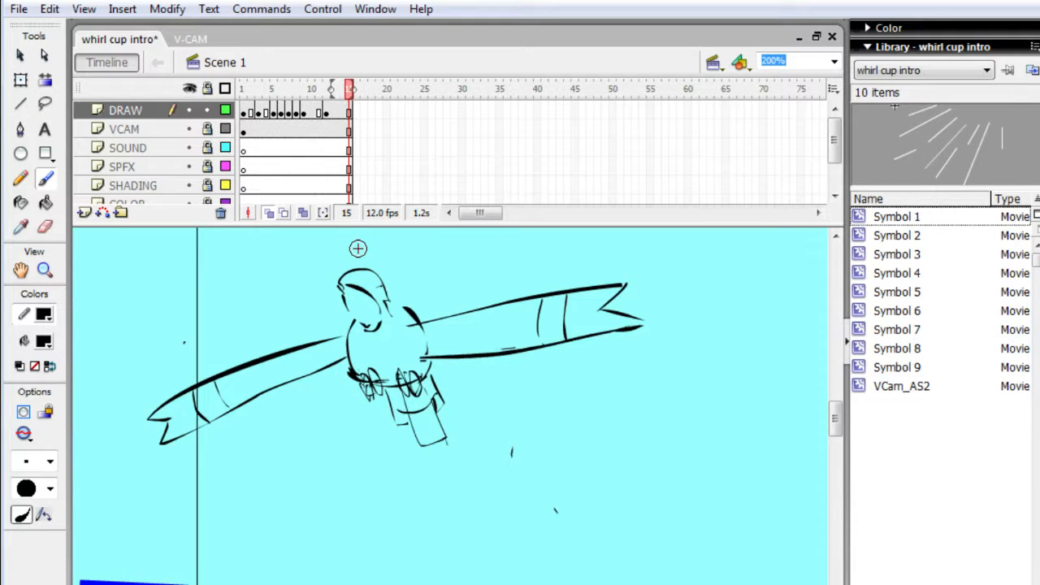
{"action": "key", "text": "F6"}
- Select the whole creature on frame 15 with Free Transform and nudge it slightly upward and to the right
{"action": "key", "text": "q"}
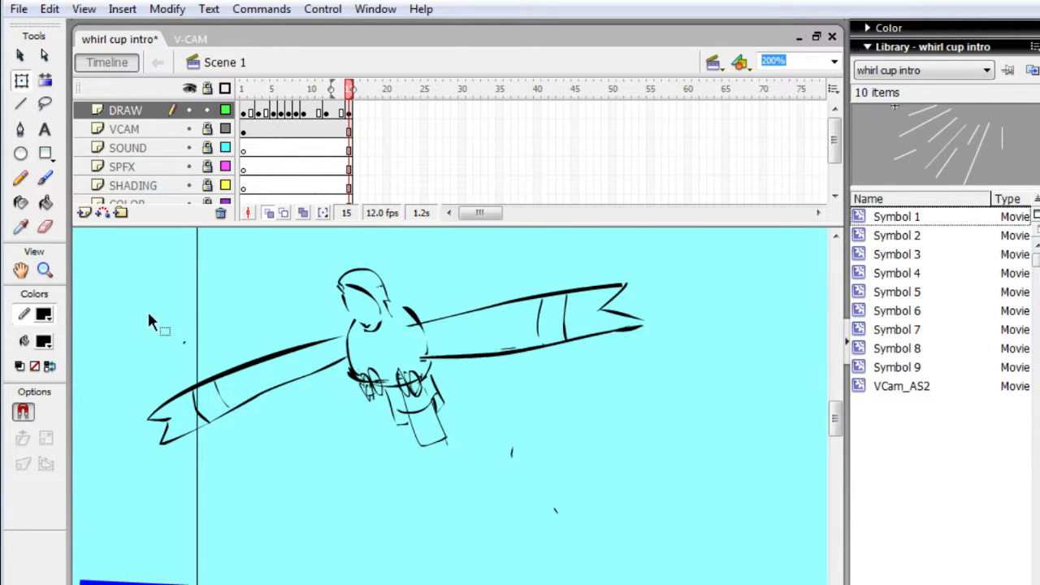
{"action": "mouse_move", "coordinate": [135, 358]}
{"action": "left_mouse_down"}
{"action": "mouse_move", "coordinate": [359, 484]}
{"action": "mouse_move", "coordinate": [517, 484]}
{"action": "mouse_move", "coordinate": [567, 532]}
{"action": "left_mouse_up"}
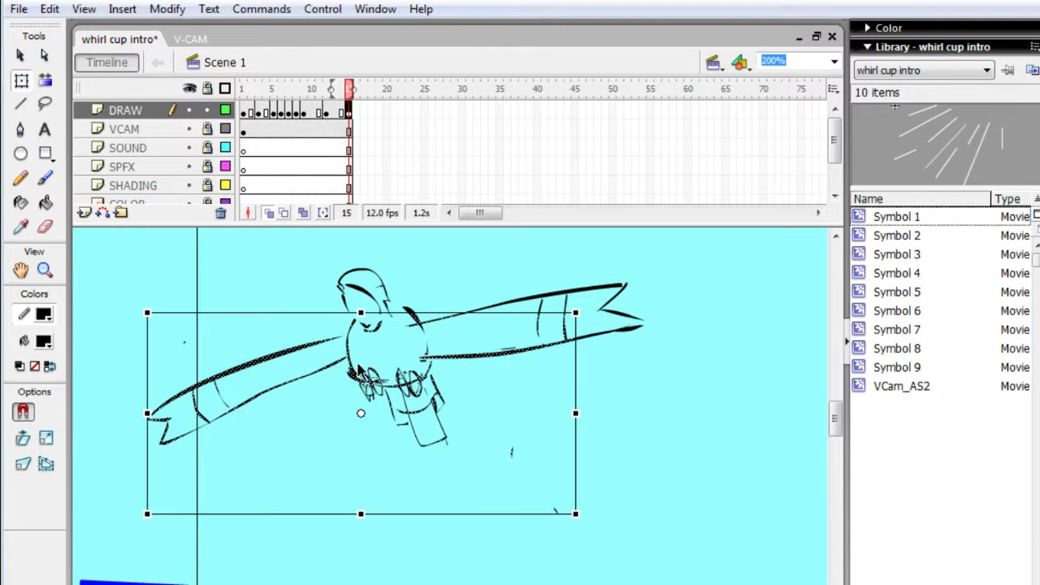
{"action": "mouse_move", "coordinate": [139, 246]}
{"action": "left_mouse_down"}
{"action": "mouse_move", "coordinate": [382, 483]}
{"action": "mouse_move", "coordinate": [631, 523]}
{"action": "mouse_move", "coordinate": [683, 520]}
{"action": "left_mouse_up"}
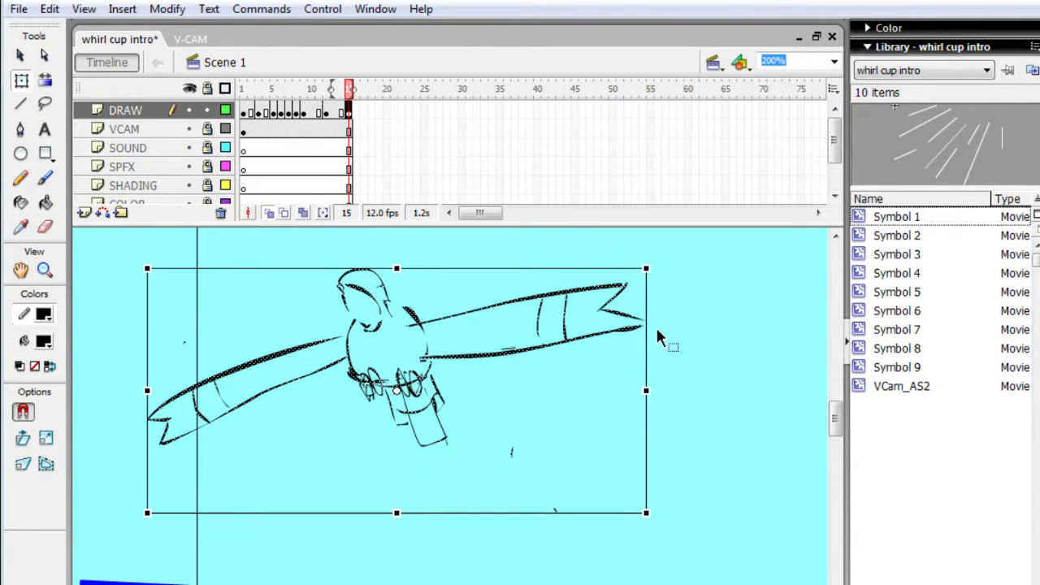
{"action": "key", "text": "Up"}
{"action": "key", "text": "Up"}
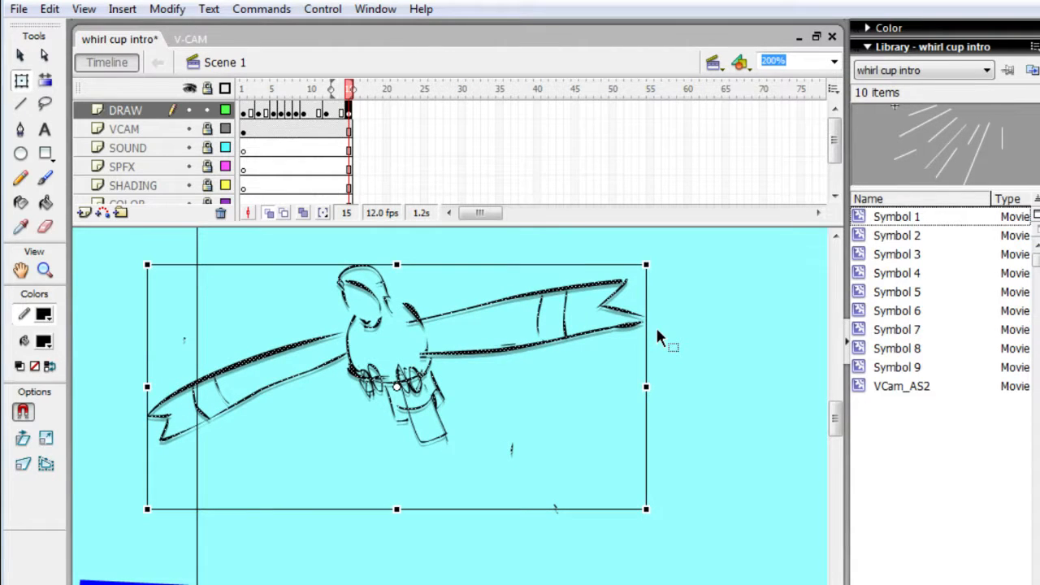
{"action": "key", "text": "Up"}
{"action": "key", "text": "Up"}
{"action": "key", "text": "Up"}
{"action": "key", "text": "Up"}
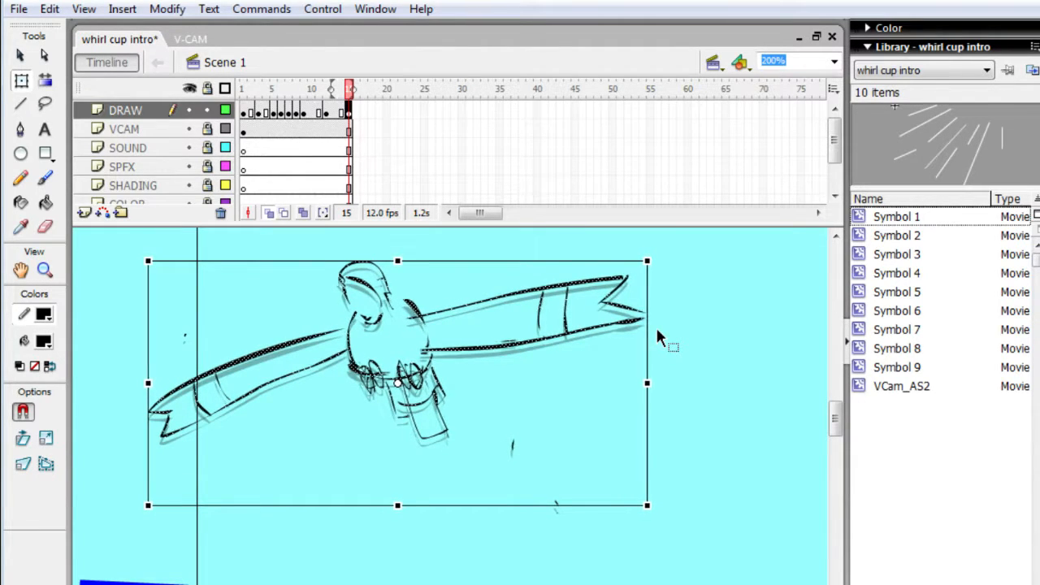
{"action": "key", "text": "Right"}
{"action": "key", "text": "Right"}
{"action": "key", "text": "Right"}
{"action": "key", "text": "Right"}
{"action": "key", "text": "Right"}
{"action": "key", "text": "Right"}
{"action": "key", "text": "Right"}
{"action": "key", "text": "Right"}
{"action": "key", "text": "Right"}
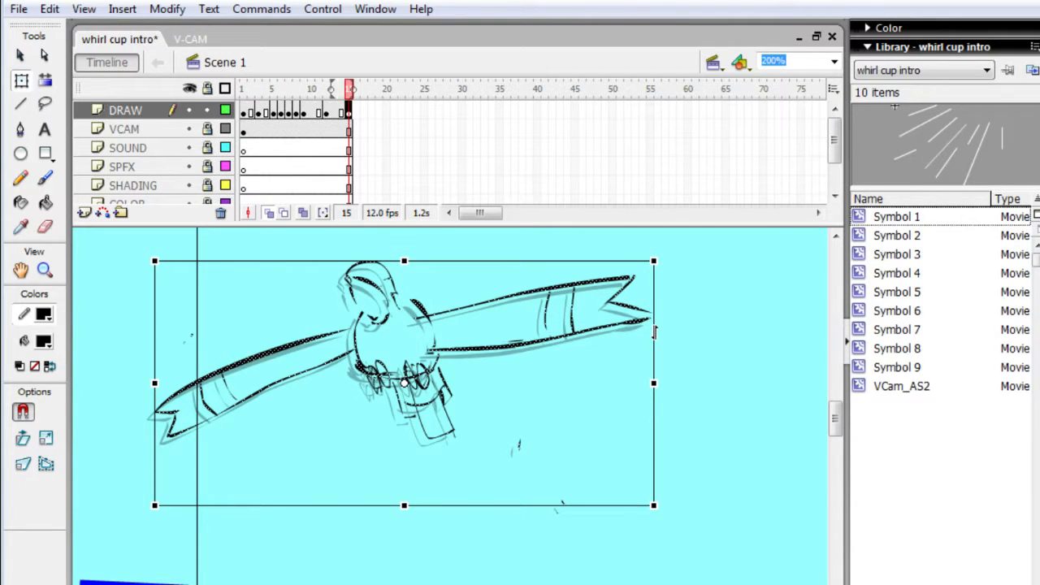
{"action": "key", "text": "F6"}
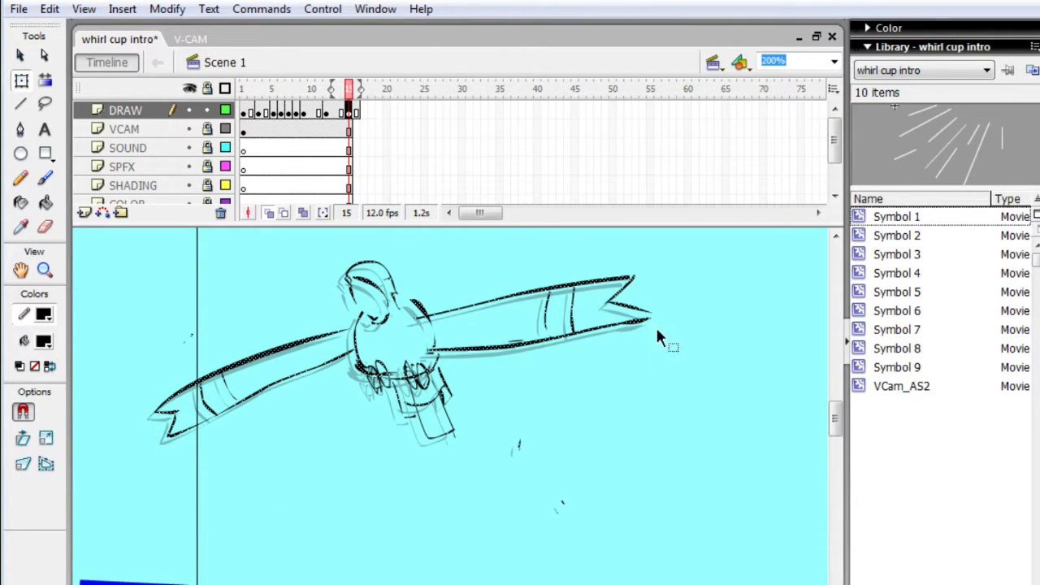
{"action": "key", "text": "F5"}
{"action": "key", "text": "F5"}
{"action": "key", "text": "F7"}
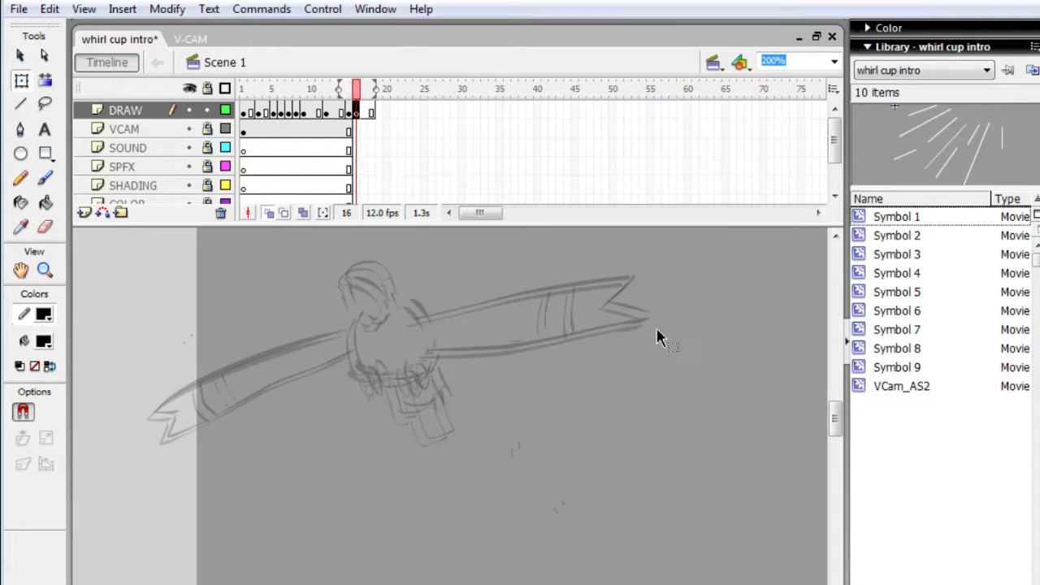
{"action": "key", "text": "comma"}
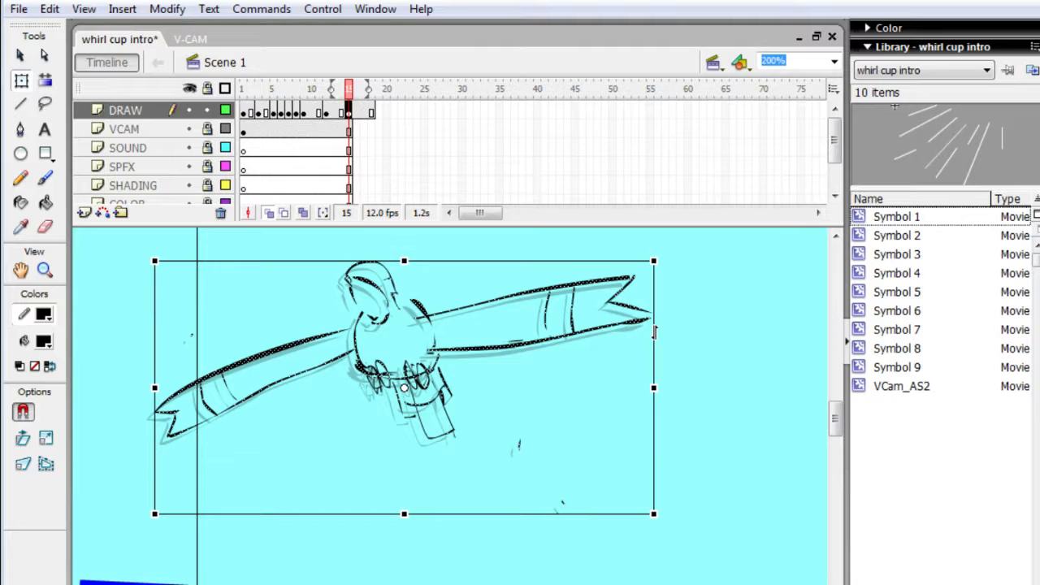
{"action": "key", "text": "period"}
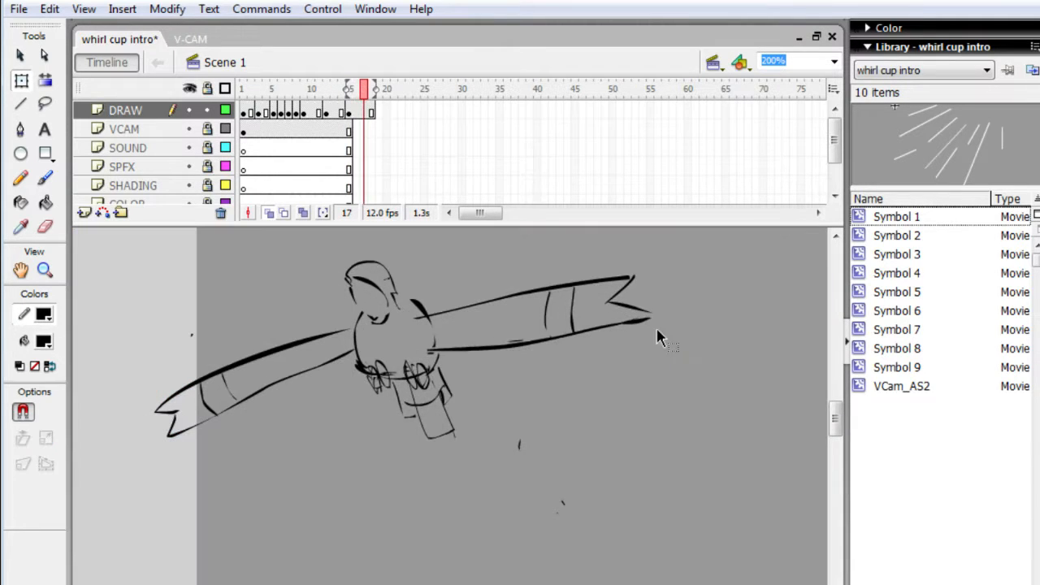
{"action": "key", "text": "period"}
{"action": "key", "text": "comma"}
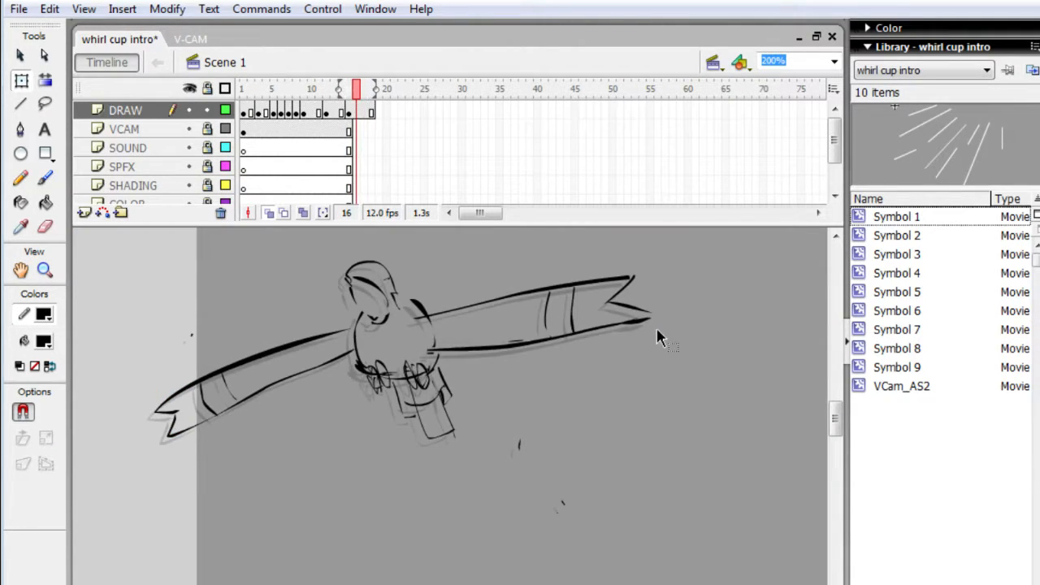
{"action": "key", "text": "comma"}
{"action": "key", "text": "period"}
{"action": "key", "text": "period"}
{"action": "key", "text": "comma"}
{"action": "key", "text": "comma"}
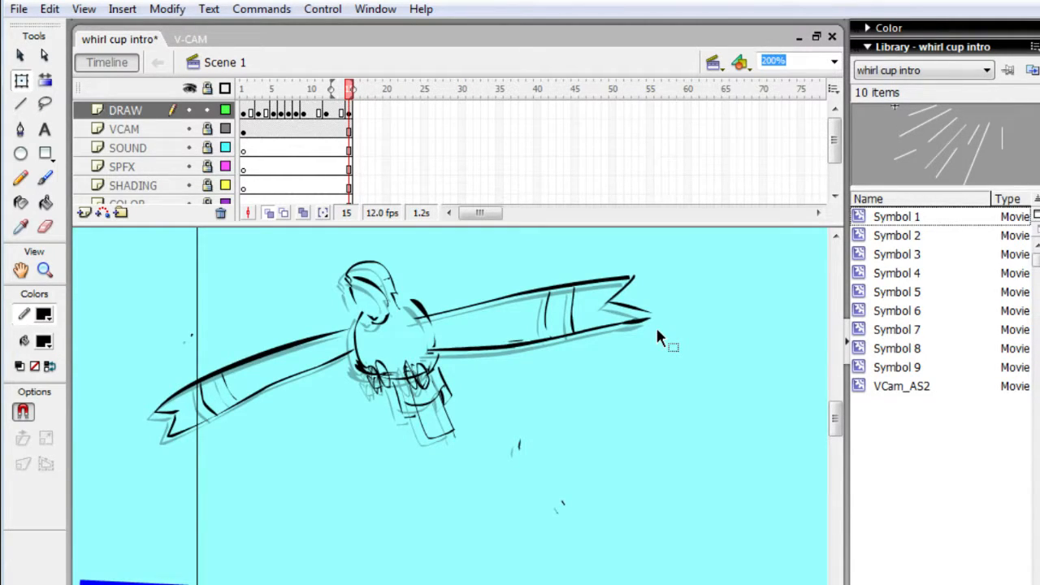
- Extend the layers to a new DRAW keyframe at frame 18 and rotate the creature slightly clockwise with Free Transform
{"action": "key", "text": "period"}
{"action": "key", "text": "period"}
{"action": "key", "text": "period"}
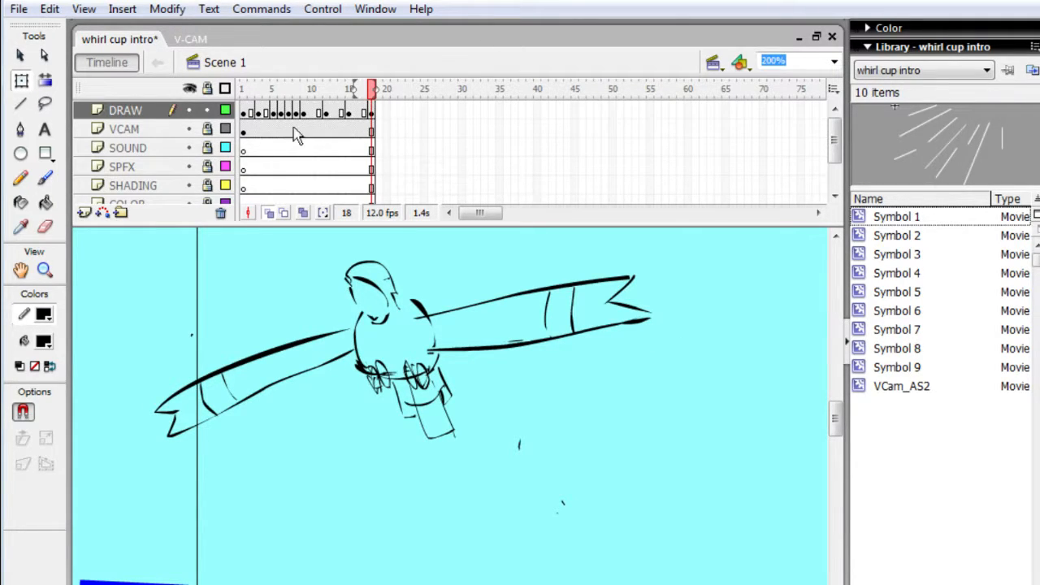
{"action": "mouse_move", "coordinate": [149, 243]}
{"action": "left_mouse_down"}
{"action": "mouse_move", "coordinate": [244, 398]}
{"action": "mouse_move", "coordinate": [498, 464]}
{"action": "mouse_move", "coordinate": [665, 467]}
{"action": "left_mouse_up"}
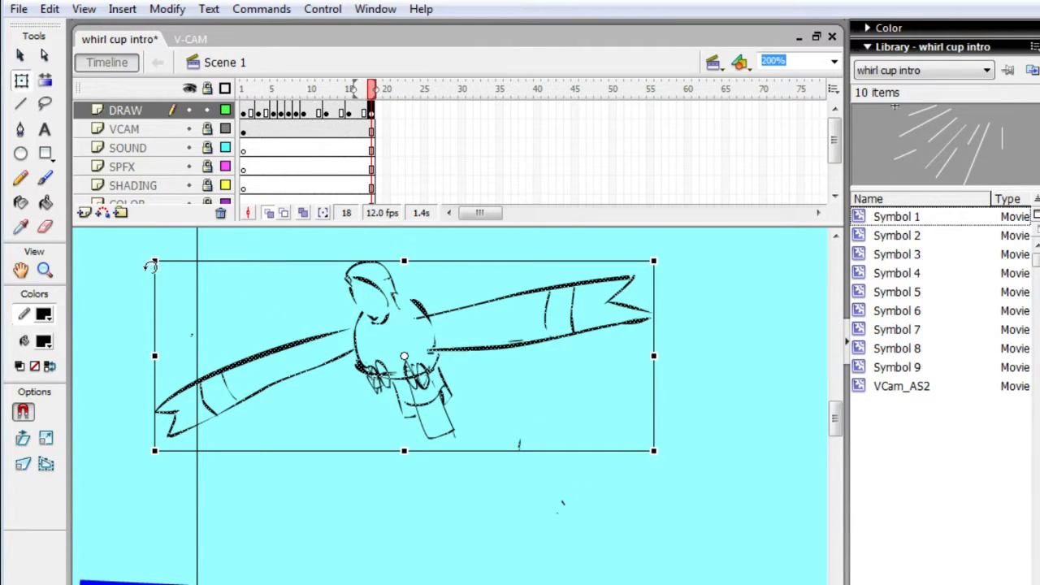
{"action": "left_click_drag", "start_coordinate": [147, 262], "coordinate": [163, 235]}
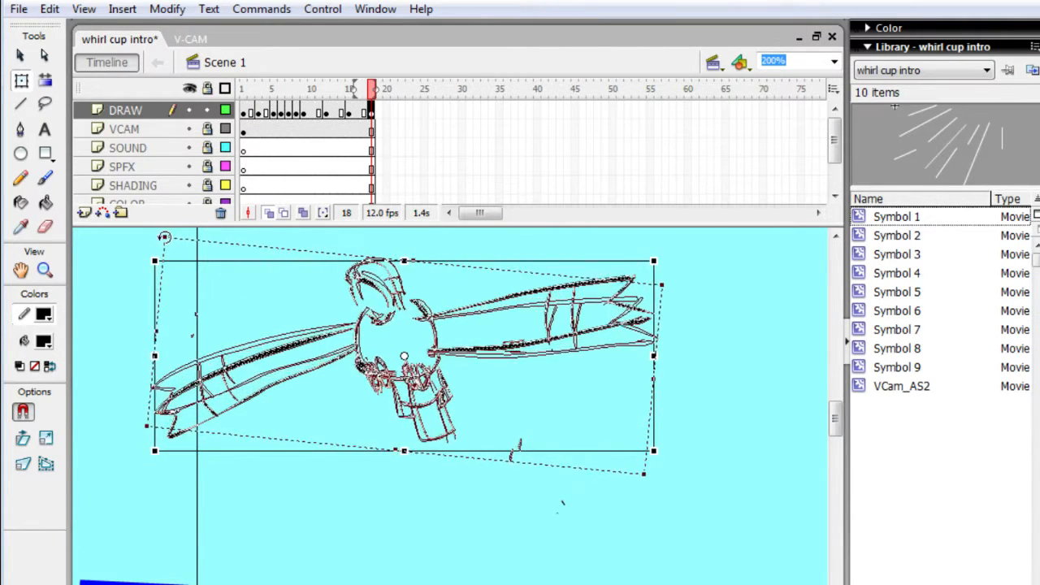
{"action": "left_click", "coordinate": [145, 335]}
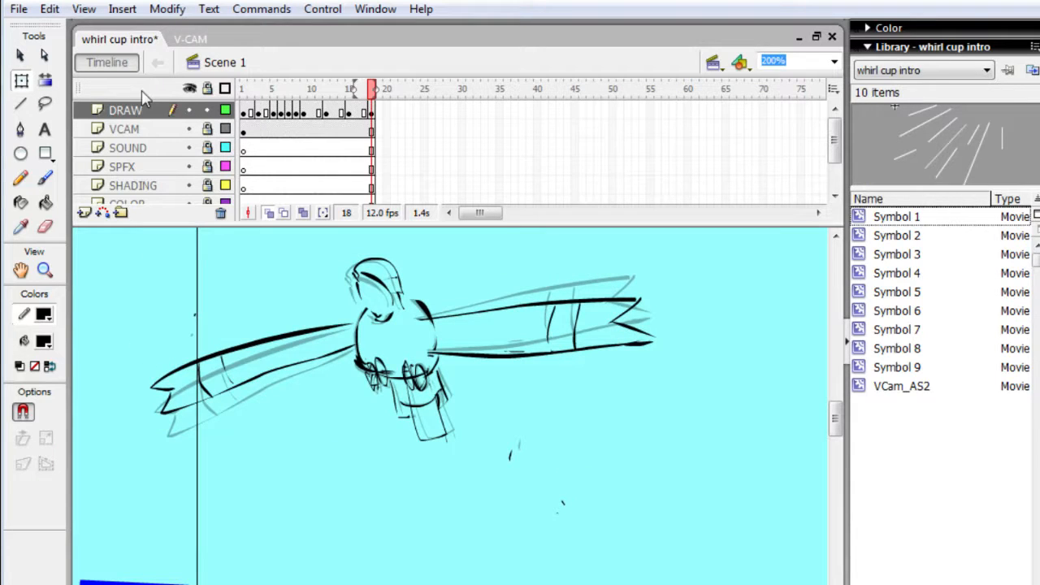
{"action": "key", "text": "Return"}
- Extend the layers to a new DRAW keyframe at frame 20 and rotate the creature a little further clockwise
{"action": "key", "text": "period"}
{"action": "key", "text": "period"}
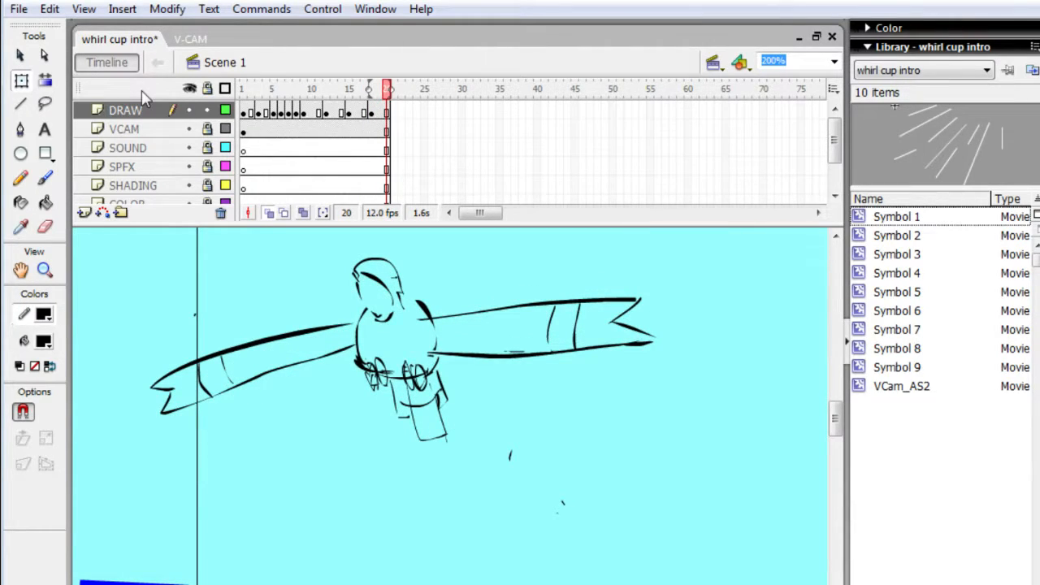
{"action": "key", "text": "F6"}
{"action": "mouse_move", "coordinate": [142, 231]}
{"action": "left_mouse_down"}
{"action": "mouse_move", "coordinate": [295, 399]}
{"action": "mouse_move", "coordinate": [552, 469]}
{"action": "mouse_move", "coordinate": [642, 465]}
{"action": "left_mouse_up"}
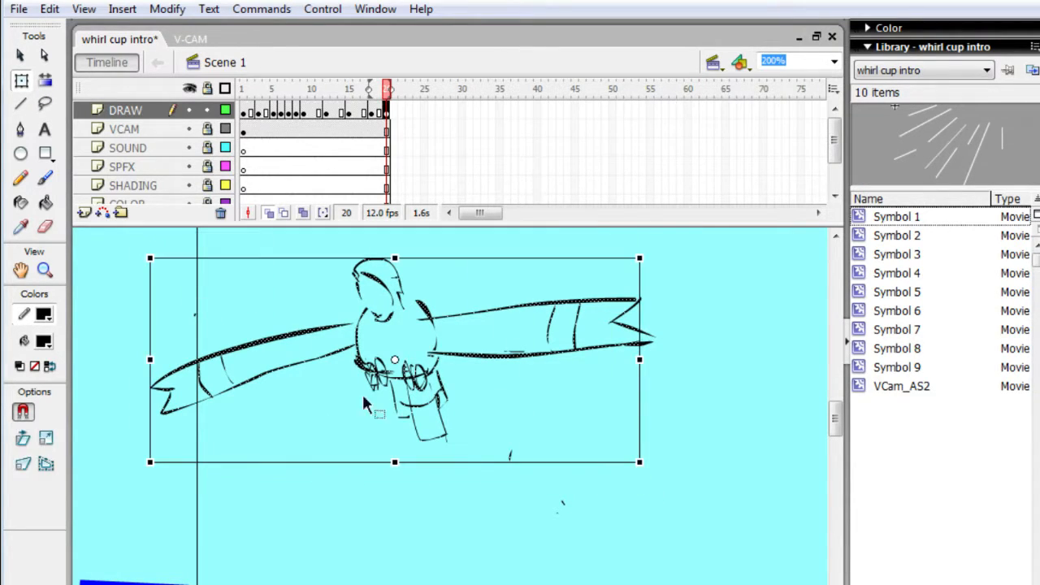
{"action": "left_click_drag", "start_coordinate": [148, 465], "coordinate": [135, 447]}
{"action": "key", "text": "Return"}
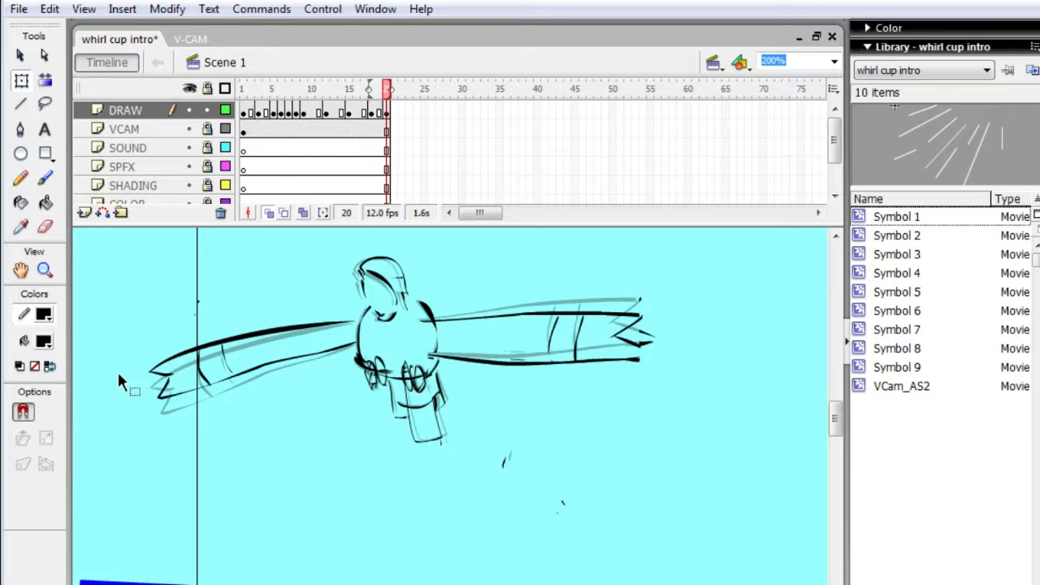
- Extend all layers to frame 22, holding the frame 20 drawing
{"action": "key", "text": "period"}
{"action": "key", "text": "period"}
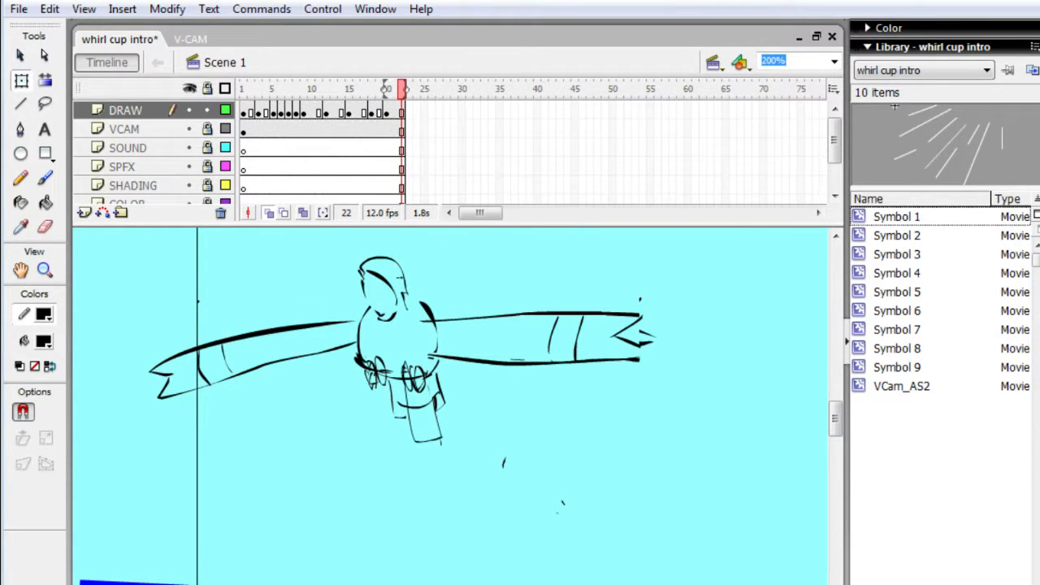
- Switch to the browser and search YouTube for another video to play
{"action": "key", "text": "alt+Tab"}
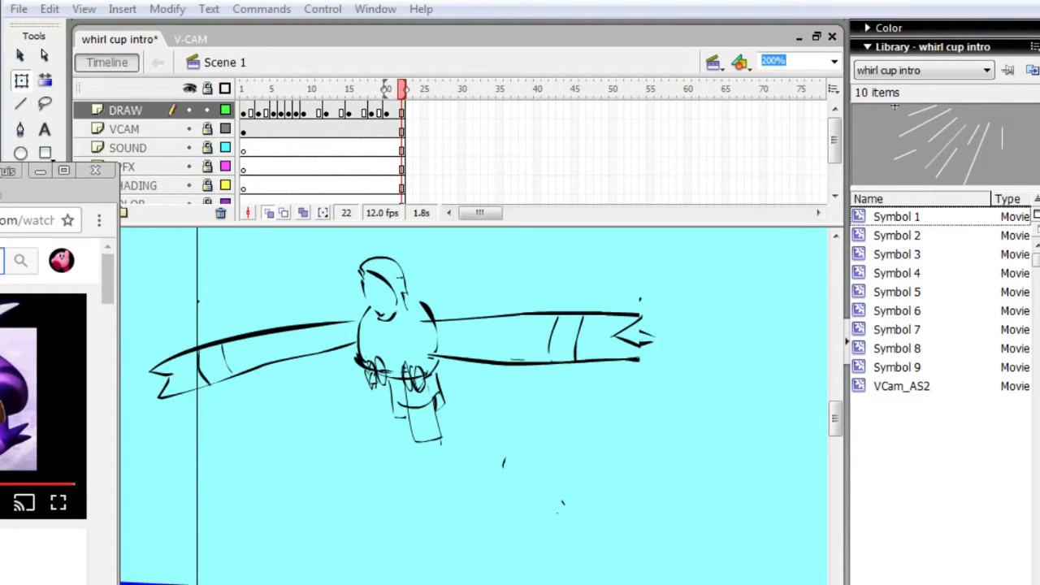
{"action": "type", "text": "p"}
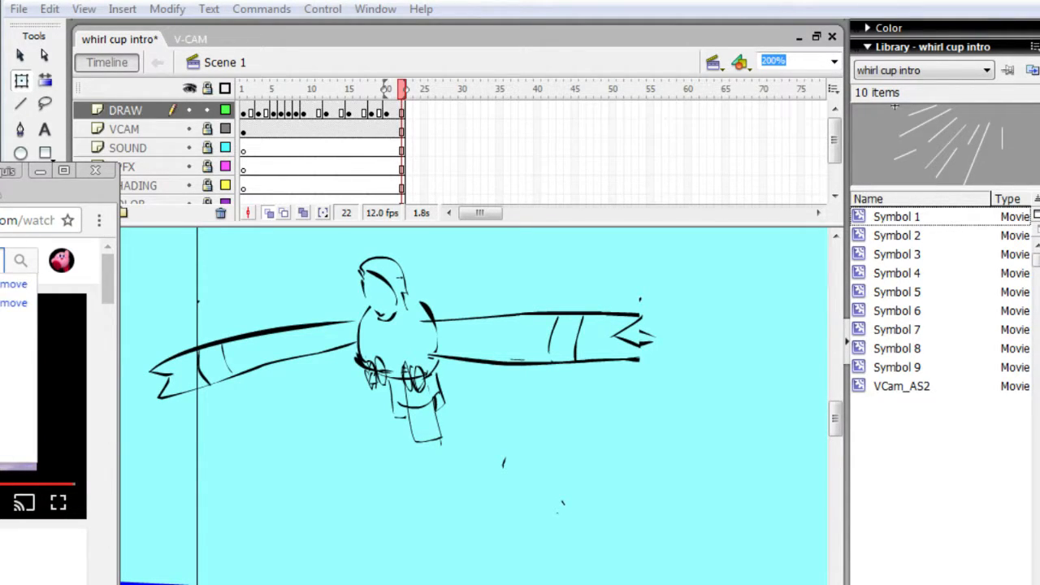
{"action": "key", "text": "Return"}
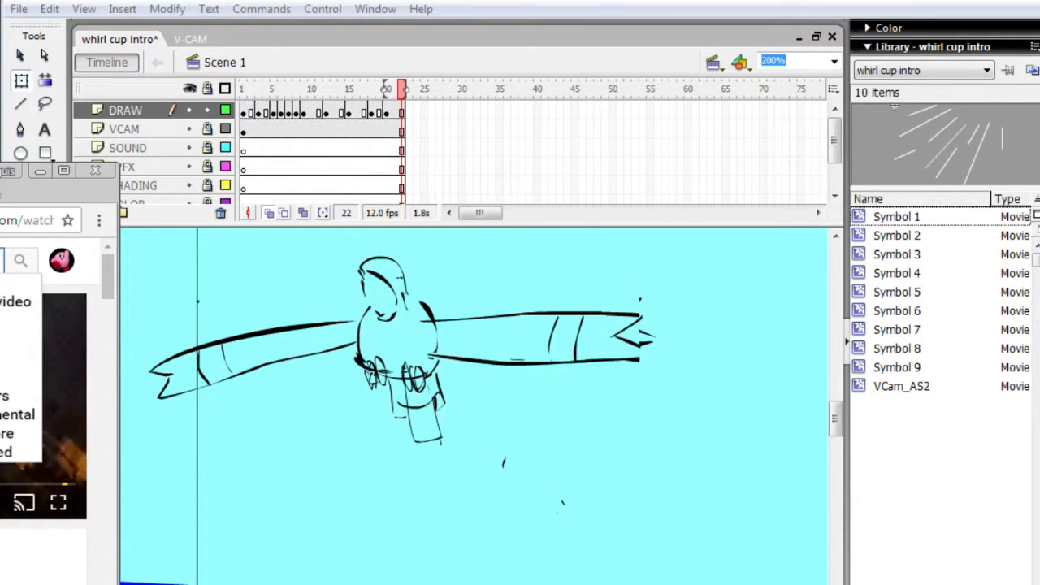
{"action": "key", "text": "Return"}
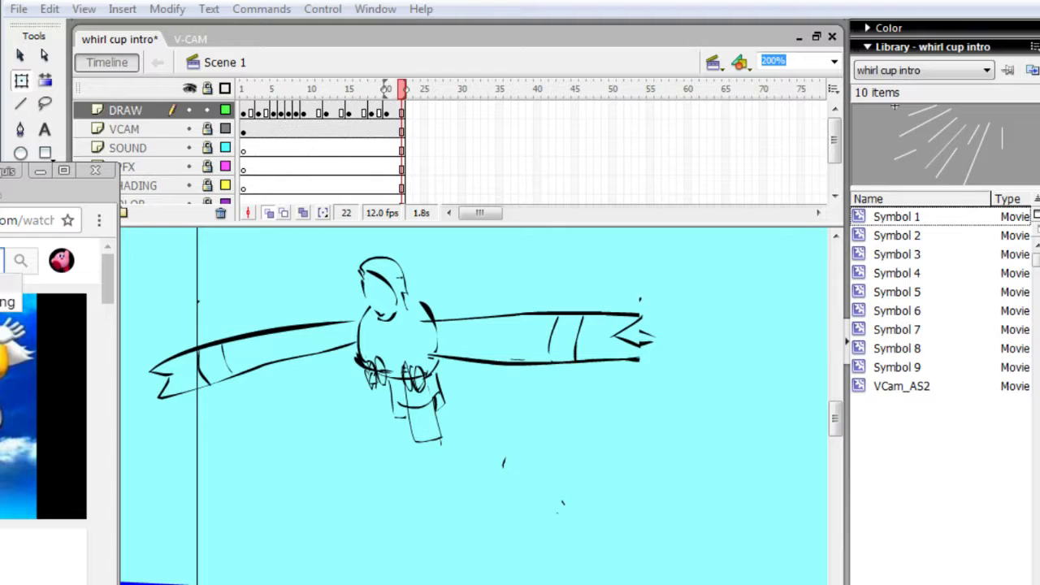
{"action": "key", "text": "Return"}
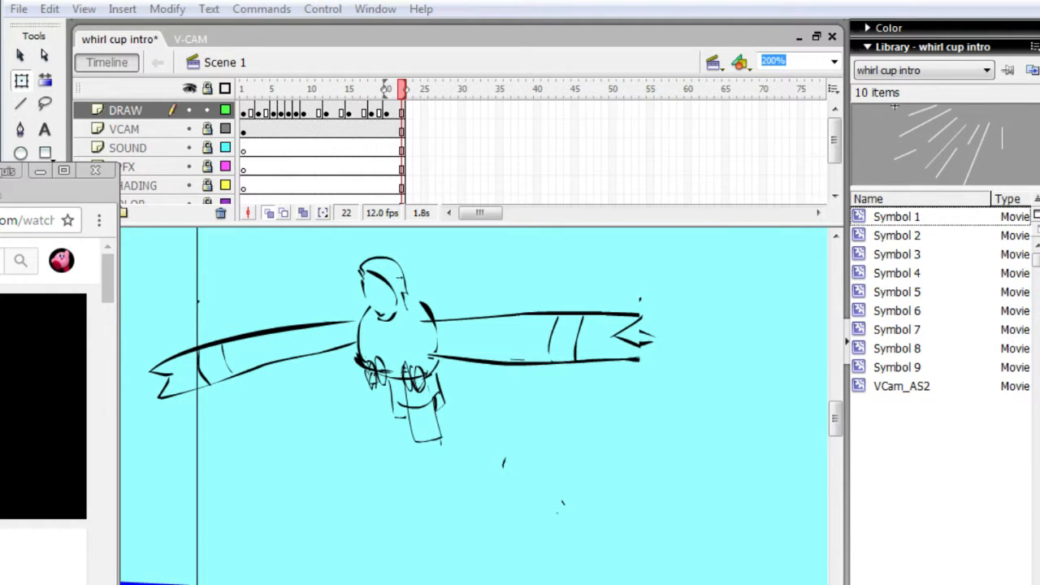
- Switch back to Flash, add a DRAW keyframe at frame 22 and clear the copied creature from it
{"action": "left_click", "coordinate": [385, 316]}
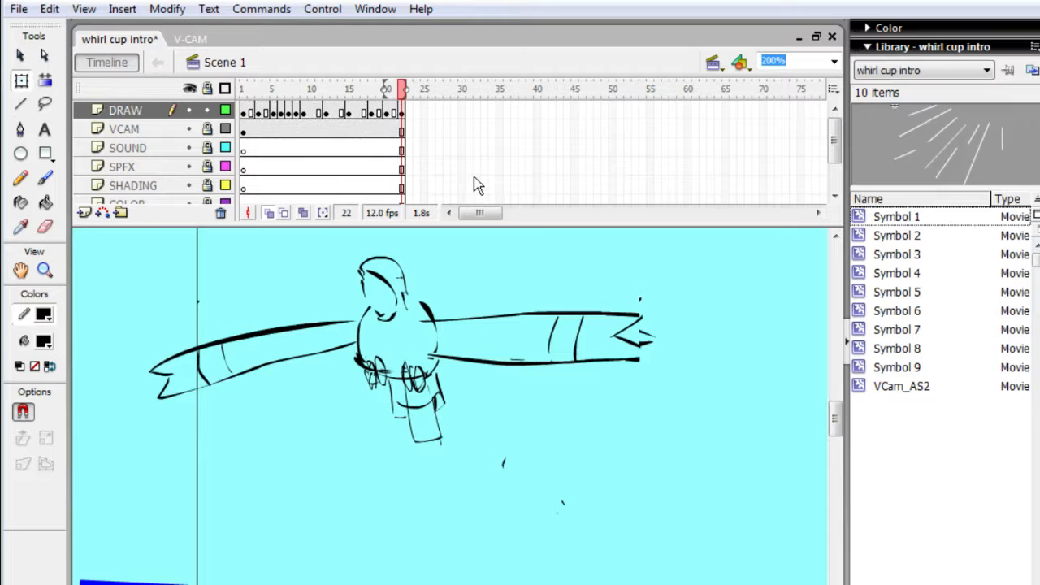
{"action": "mouse_move", "coordinate": [134, 259]}
{"action": "left_mouse_down"}
{"action": "mouse_move", "coordinate": [267, 437]}
{"action": "mouse_move", "coordinate": [504, 455]}
{"action": "mouse_move", "coordinate": [659, 491]}
{"action": "left_mouse_up"}
{"action": "key", "text": "Delete"}
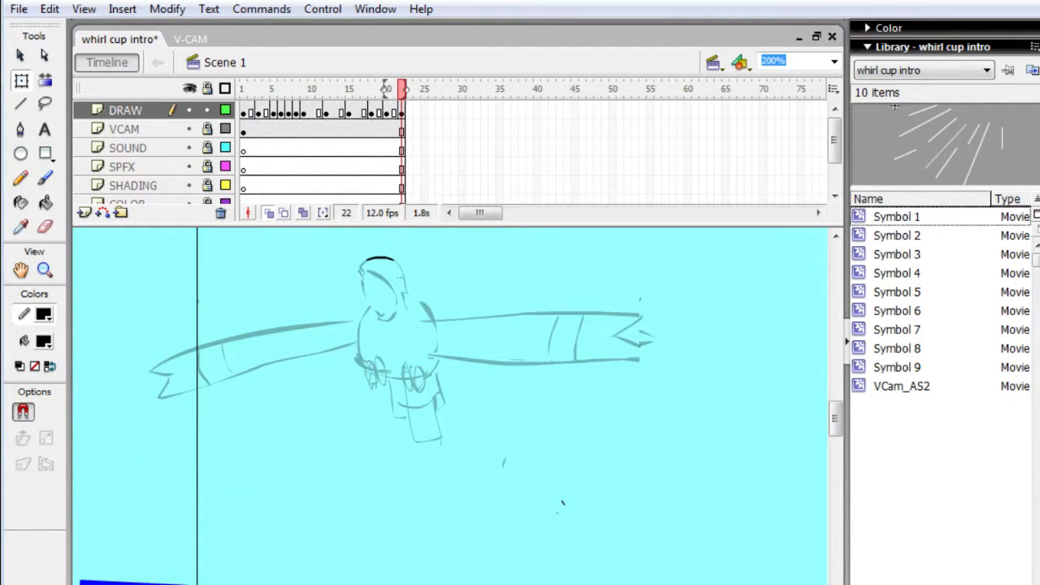
{"action": "key", "text": "e"}
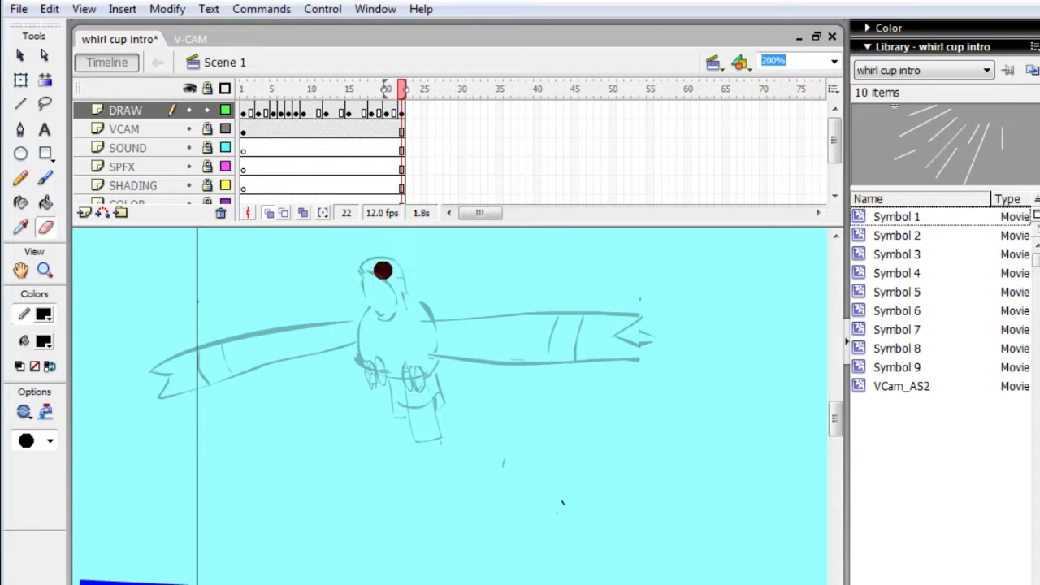
- With the Brush tool, draw the creature's tilted oval body and its inner markings at frame 22, using the onion-skinned pose as reference
{"action": "key", "text": "b"}
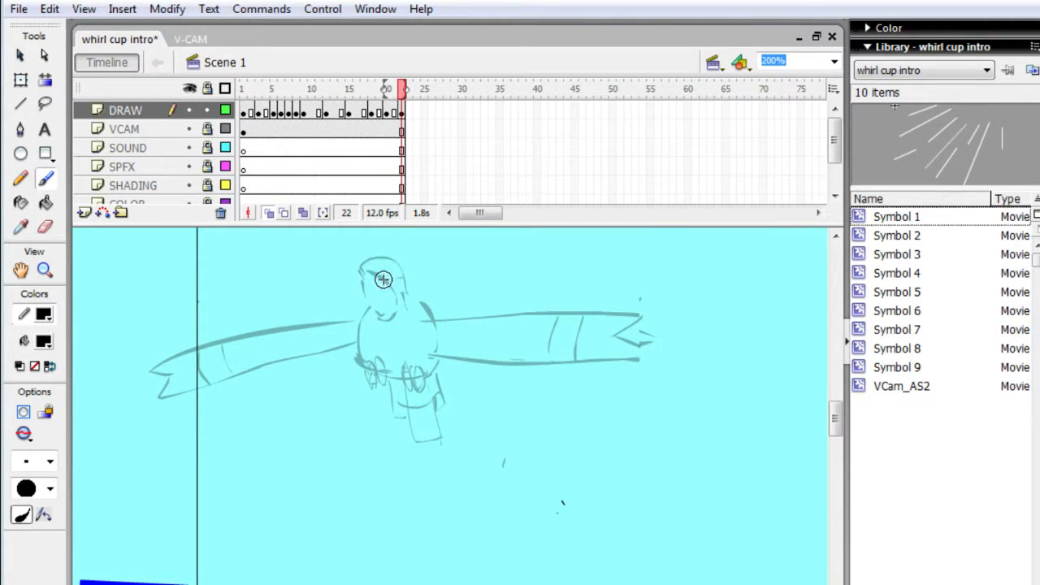
{"action": "mouse_move", "coordinate": [391, 273]}
{"action": "left_mouse_down"}
{"action": "mouse_move", "coordinate": [357, 325]}
{"action": "mouse_move", "coordinate": [361, 341]}
{"action": "mouse_move", "coordinate": [374, 306]}
{"action": "mouse_move", "coordinate": [356, 355]}
{"action": "mouse_move", "coordinate": [364, 373]}
{"action": "mouse_move", "coordinate": [422, 389]}
{"action": "left_mouse_up"}
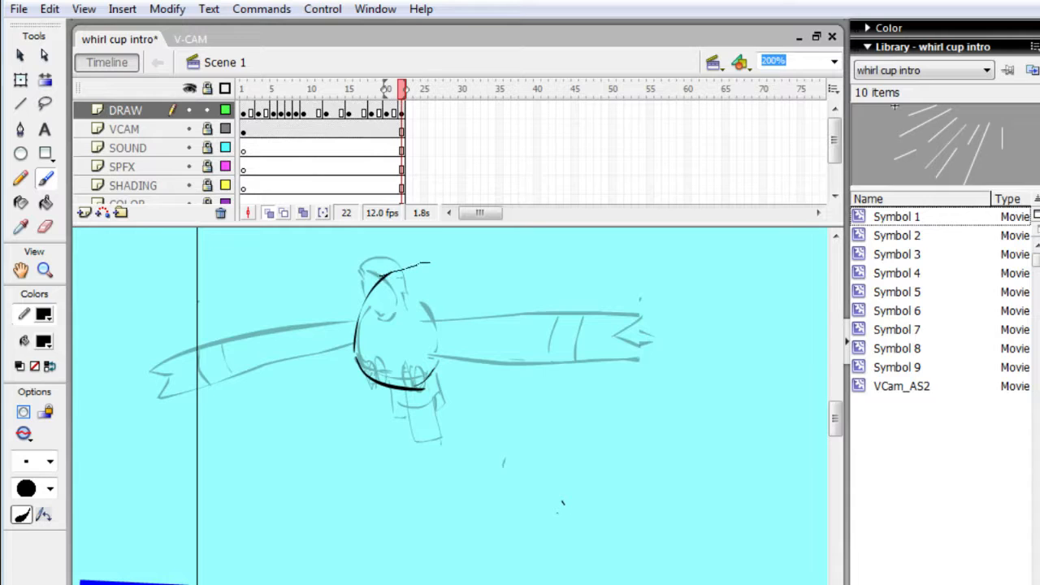
{"action": "mouse_move", "coordinate": [429, 263]}
{"action": "left_mouse_down"}
{"action": "mouse_move", "coordinate": [448, 310]}
{"action": "mouse_move", "coordinate": [429, 354]}
{"action": "left_mouse_up"}
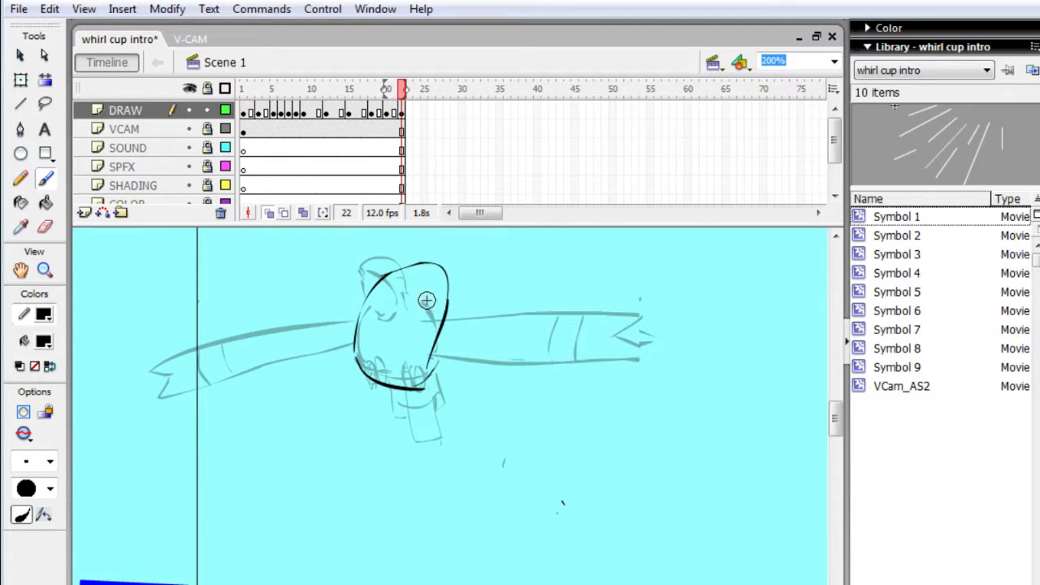
{"action": "mouse_move", "coordinate": [427, 301]}
{"action": "left_mouse_down"}
{"action": "mouse_move", "coordinate": [442, 276]}
{"action": "mouse_move", "coordinate": [411, 282]}
{"action": "mouse_move", "coordinate": [358, 323]}
{"action": "mouse_move", "coordinate": [386, 351]}
{"action": "mouse_move", "coordinate": [351, 339]}
{"action": "mouse_move", "coordinate": [395, 330]}
{"action": "left_mouse_up"}
{"action": "left_click_drag", "start_coordinate": [358, 360], "coordinate": [385, 354]}
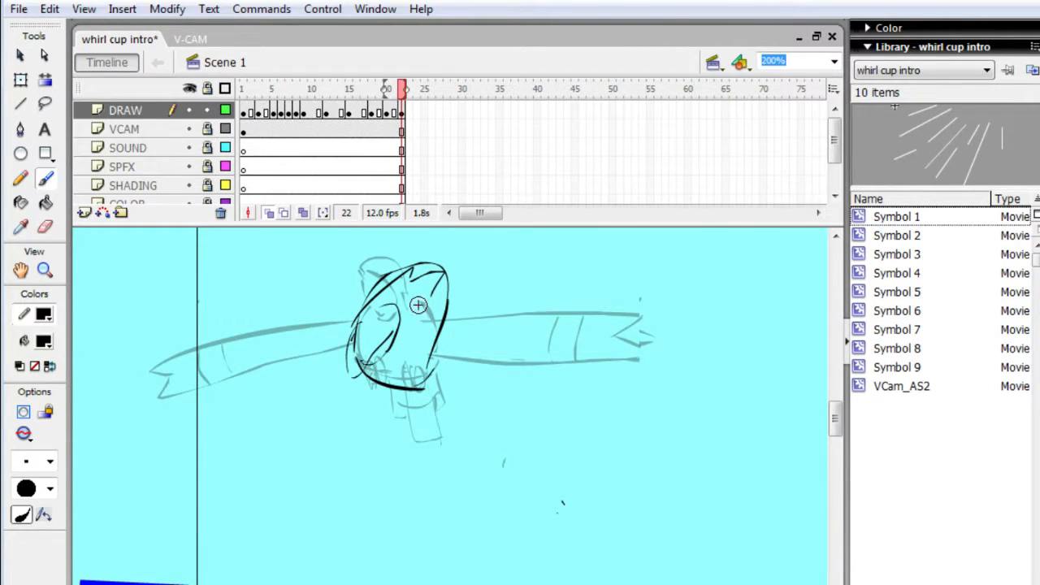
{"action": "left_click_drag", "start_coordinate": [409, 322], "coordinate": [408, 331]}
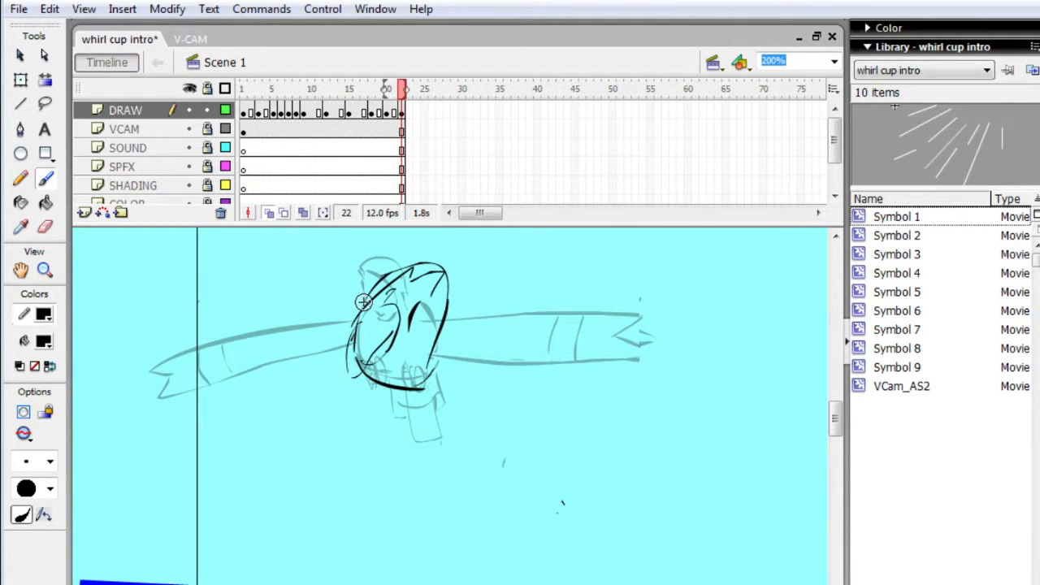
- Draw the creature's left wing at frame 22, curling upward with a notched tip and curved stripes
{"action": "left_click_drag", "start_coordinate": [290, 287], "coordinate": [325, 306]}
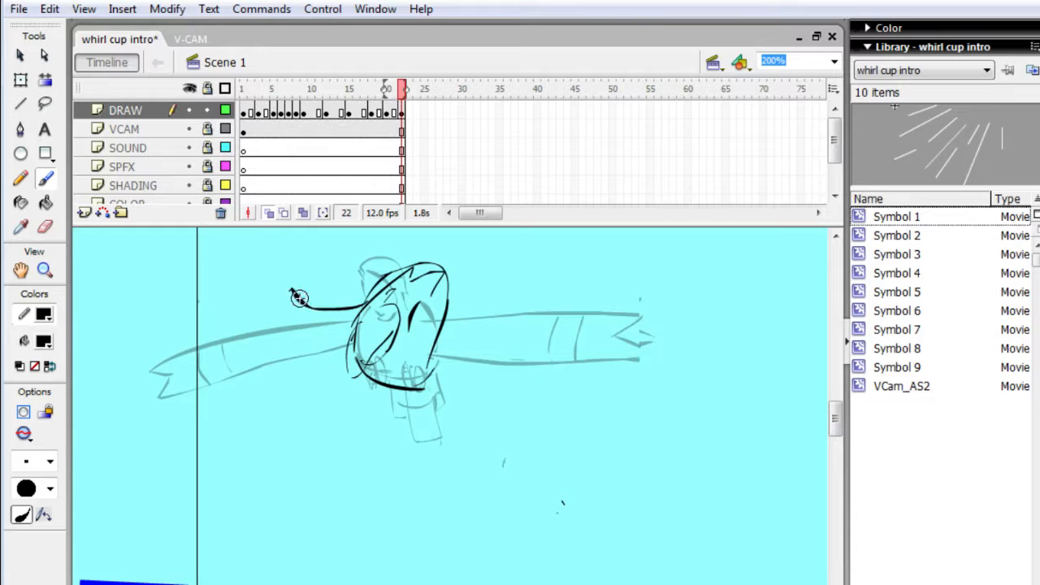
{"action": "left_click_drag", "start_coordinate": [307, 268], "coordinate": [324, 244]}
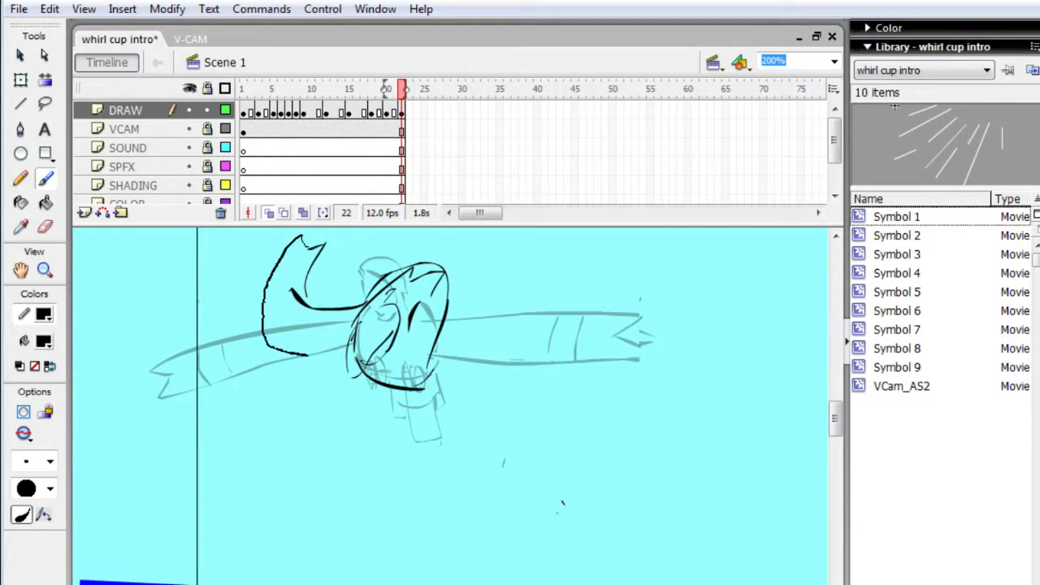
{"action": "left_click_drag", "start_coordinate": [307, 355], "coordinate": [354, 343]}
{"action": "left_click_drag", "start_coordinate": [269, 311], "coordinate": [283, 278]}
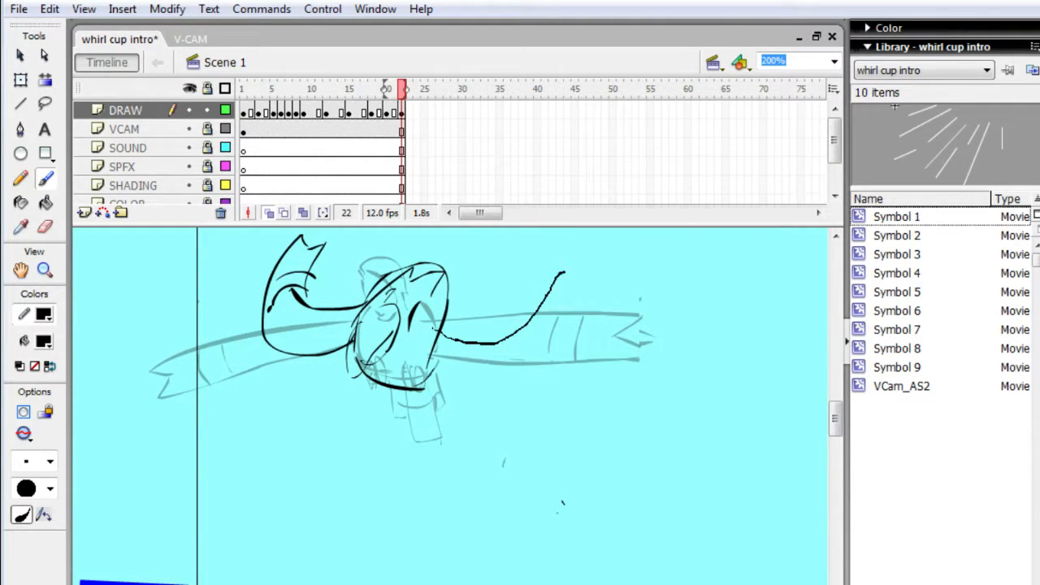
- Draw the upward-bending right wing with a notched tip and add short strokes below the body at frame 22
{"action": "mouse_move", "coordinate": [563, 273]}
{"action": "left_mouse_down"}
{"action": "mouse_move", "coordinate": [596, 277]}
{"action": "mouse_move", "coordinate": [586, 320]}
{"action": "mouse_move", "coordinate": [567, 344]}
{"action": "left_mouse_up"}
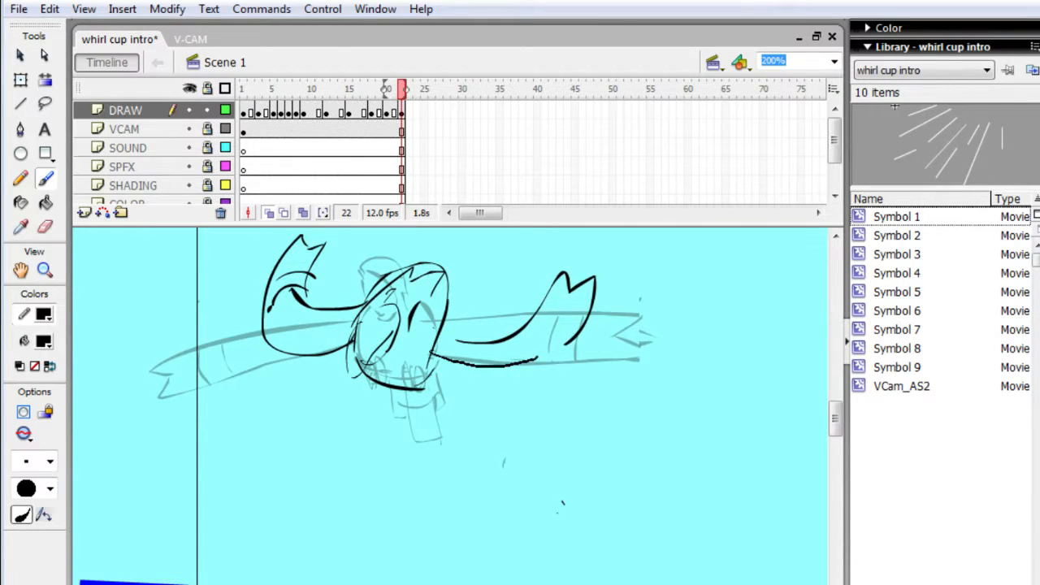
{"action": "left_click_drag", "start_coordinate": [536, 357], "coordinate": [569, 333]}
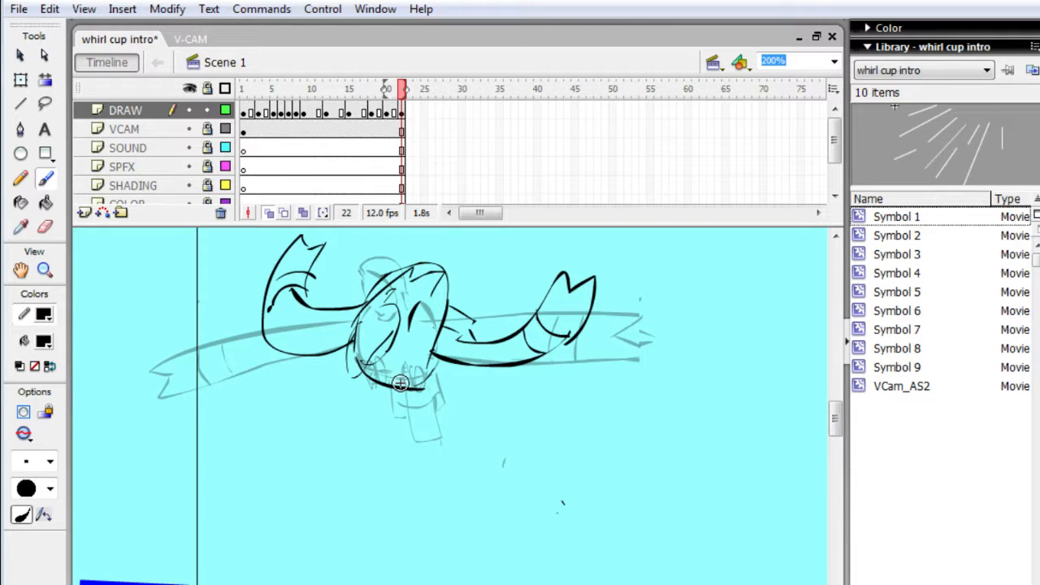
{"action": "left_click_drag", "start_coordinate": [374, 390], "coordinate": [387, 398]}
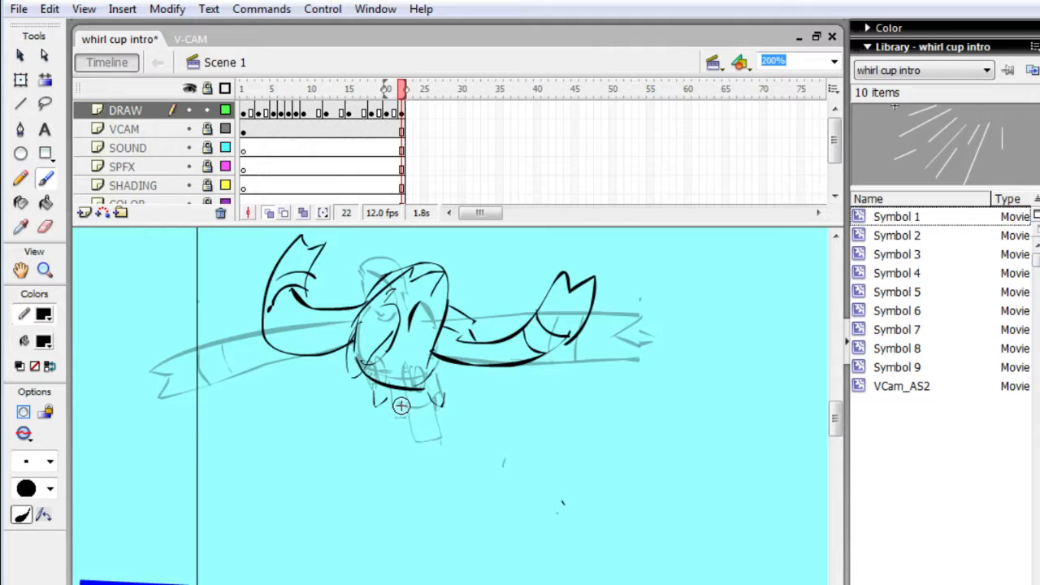
- Add a DRAW keyframe at frame 23 and delete the copied creature from it
{"action": "key", "text": "period"}
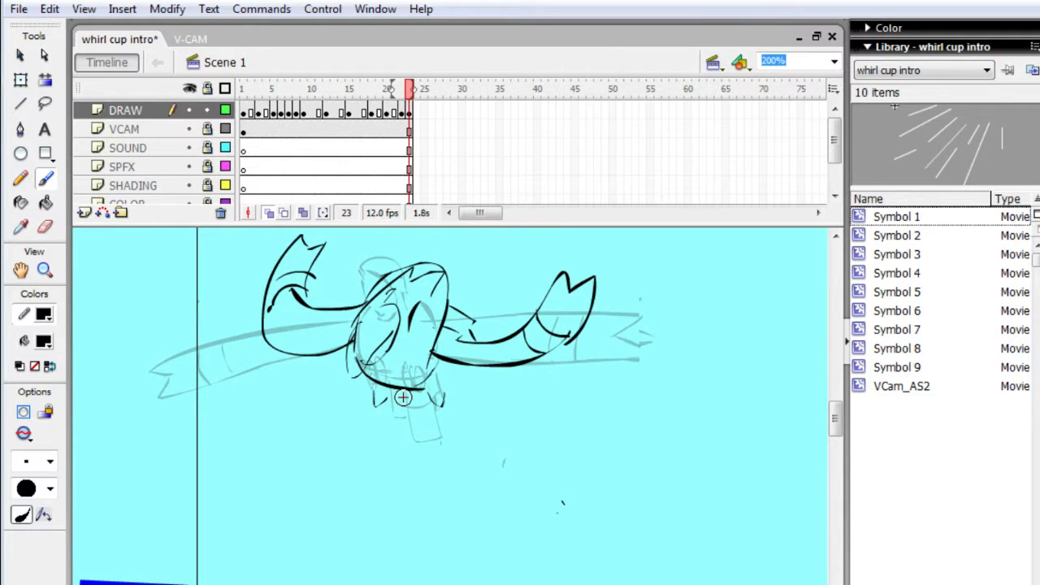
{"action": "key", "text": "q"}
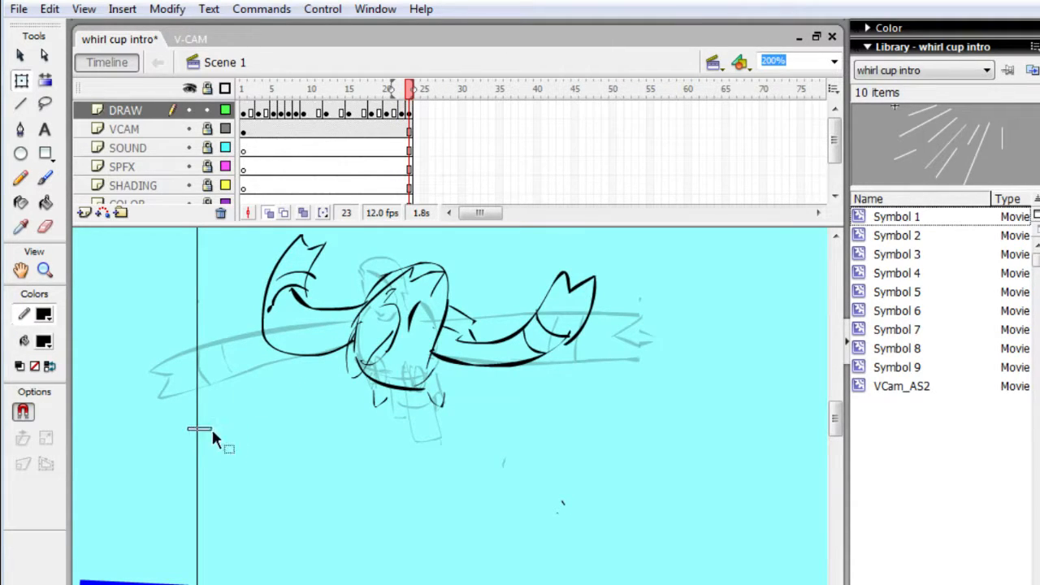
{"action": "mouse_move", "coordinate": [211, 427]}
{"action": "left_mouse_down"}
{"action": "mouse_move", "coordinate": [601, 295]}
{"action": "mouse_move", "coordinate": [660, 223]}
{"action": "left_mouse_up"}
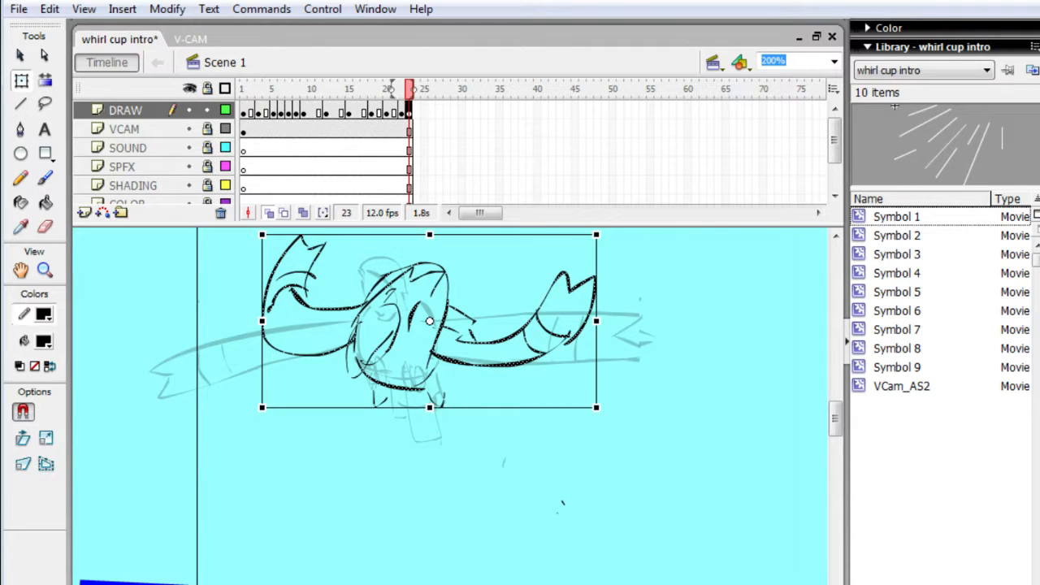
{"action": "key", "text": "Delete"}
- Brush in the creature's slanted body, its inner markings and the pointed part below it at frame 23
{"action": "key", "text": "b"}
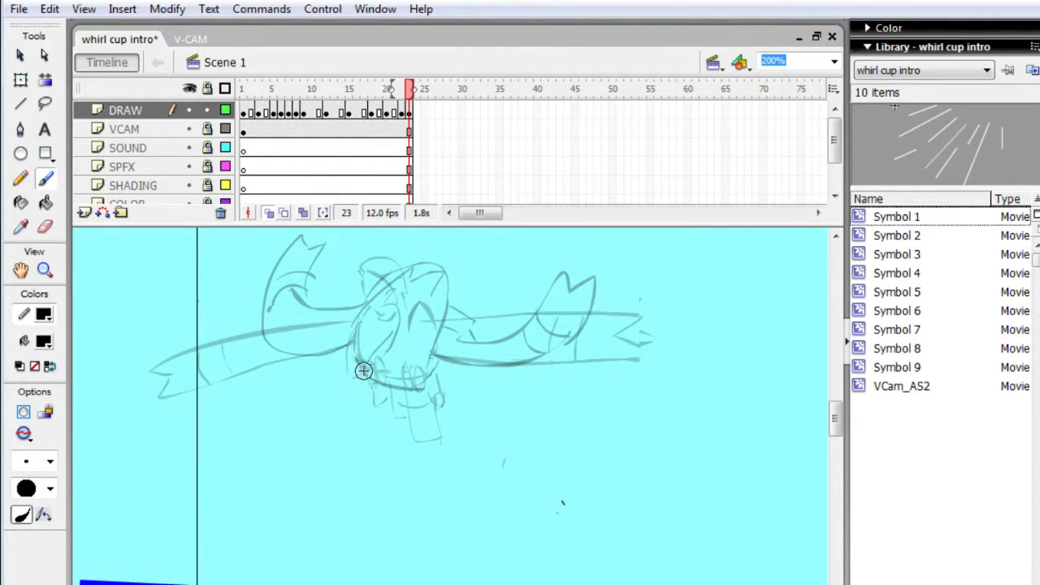
{"action": "mouse_move", "coordinate": [359, 334]}
{"action": "left_mouse_down"}
{"action": "mouse_move", "coordinate": [346, 396]}
{"action": "mouse_move", "coordinate": [387, 313]}
{"action": "mouse_move", "coordinate": [411, 297]}
{"action": "left_mouse_up"}
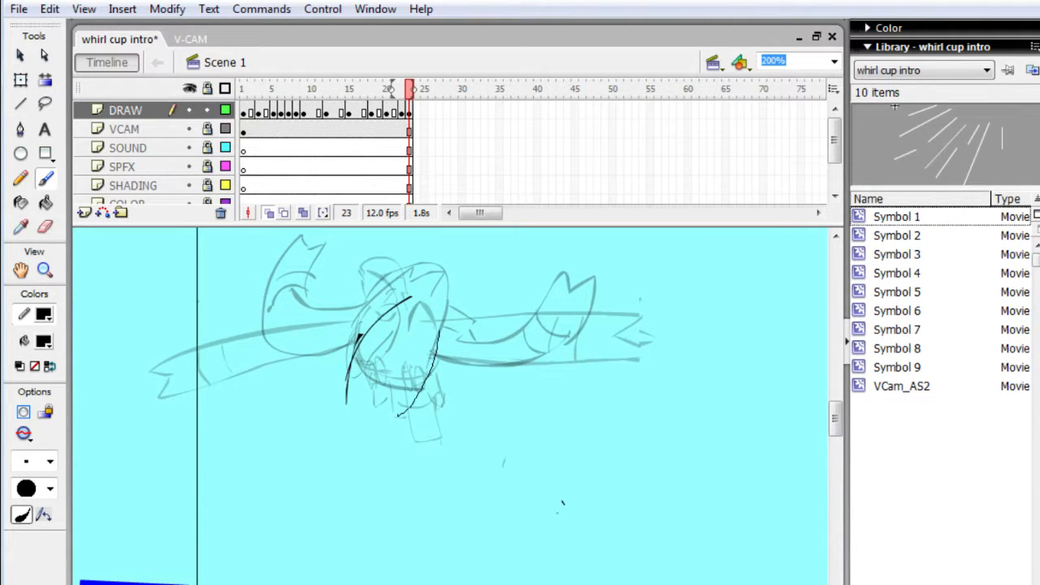
{"action": "left_click_drag", "start_coordinate": [438, 329], "coordinate": [437, 308]}
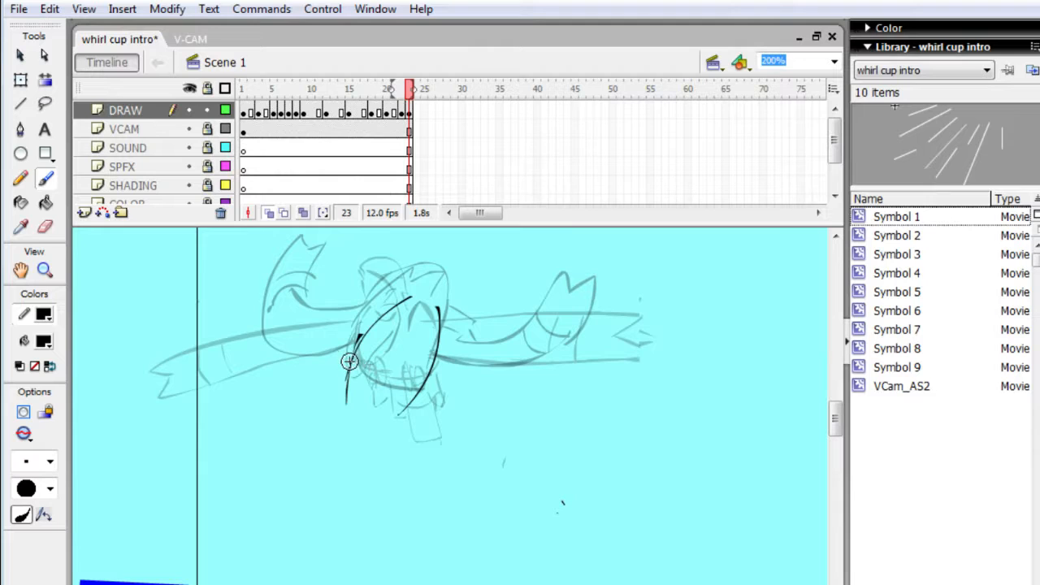
{"action": "mouse_move", "coordinate": [350, 361]}
{"action": "left_mouse_down"}
{"action": "mouse_move", "coordinate": [372, 337]}
{"action": "mouse_move", "coordinate": [380, 357]}
{"action": "mouse_move", "coordinate": [404, 350]}
{"action": "mouse_move", "coordinate": [407, 374]}
{"action": "left_mouse_up"}
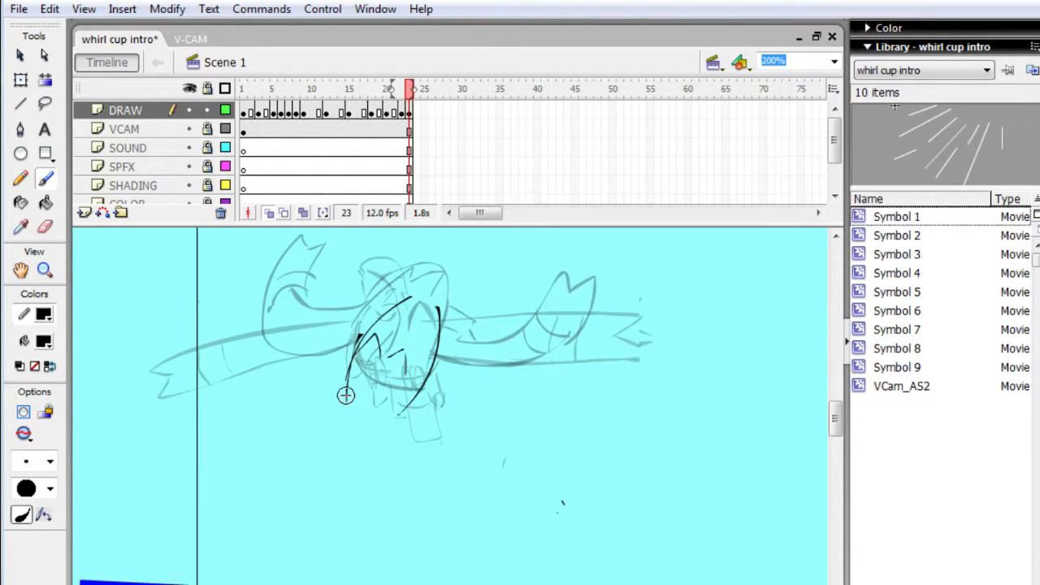
{"action": "left_click_drag", "start_coordinate": [355, 416], "coordinate": [355, 434]}
{"action": "left_click_drag", "start_coordinate": [352, 471], "coordinate": [366, 481]}
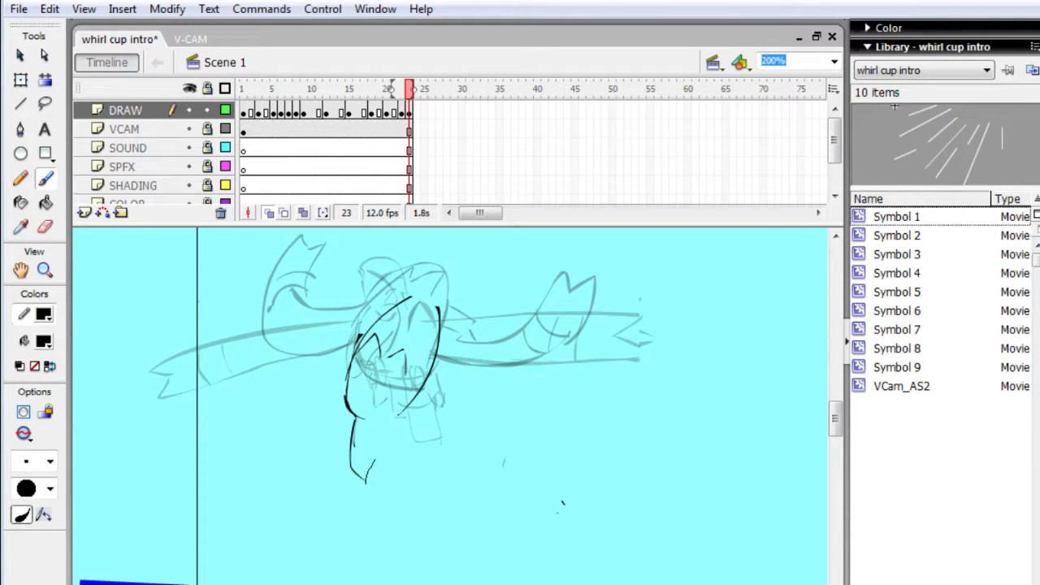
{"action": "mouse_move", "coordinate": [393, 431]}
{"action": "left_mouse_down"}
{"action": "mouse_move", "coordinate": [355, 418]}
{"action": "mouse_move", "coordinate": [389, 425]}
{"action": "left_mouse_up"}
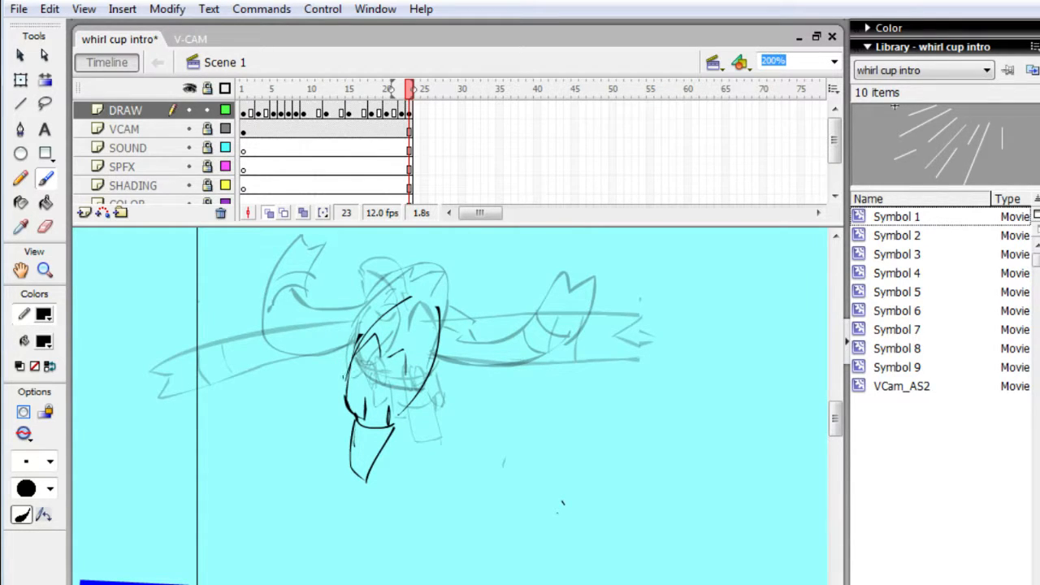
- Draw both wings sweeping upward from the lower body at frame 23, with a notched tip and stripes on the right wing
{"action": "left_click_drag", "start_coordinate": [342, 245], "coordinate": [342, 243]}
{"action": "left_click_drag", "start_coordinate": [333, 301], "coordinate": [343, 233]}
{"action": "left_click_drag", "start_coordinate": [409, 406], "coordinate": [399, 411]}
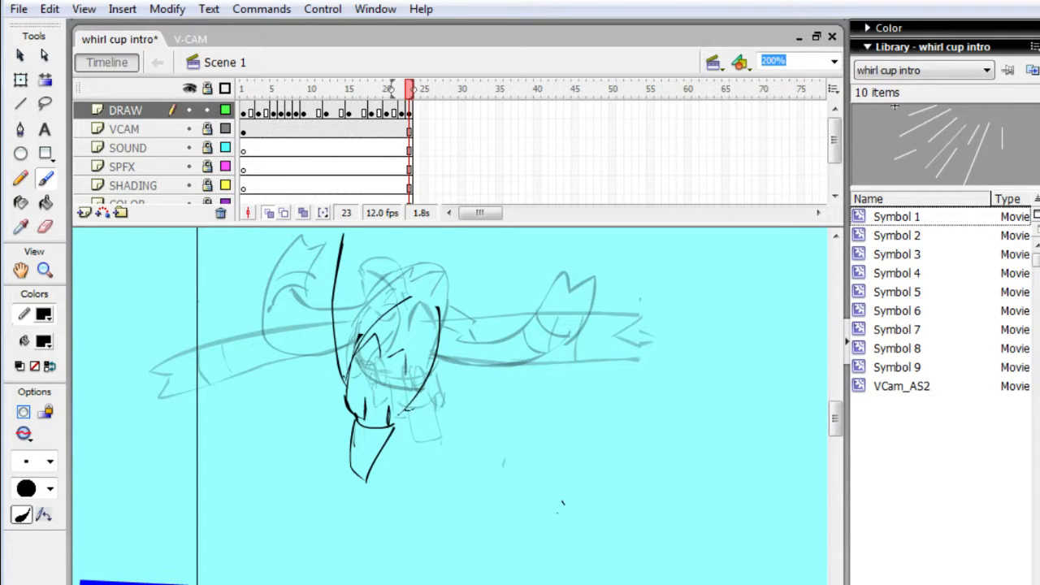
{"action": "left_click_drag", "start_coordinate": [540, 311], "coordinate": [566, 286]}
{"action": "mouse_move", "coordinate": [431, 403]}
{"action": "left_mouse_down"}
{"action": "mouse_move", "coordinate": [459, 389]}
{"action": "mouse_move", "coordinate": [561, 292]}
{"action": "mouse_move", "coordinate": [582, 243]}
{"action": "left_mouse_up"}
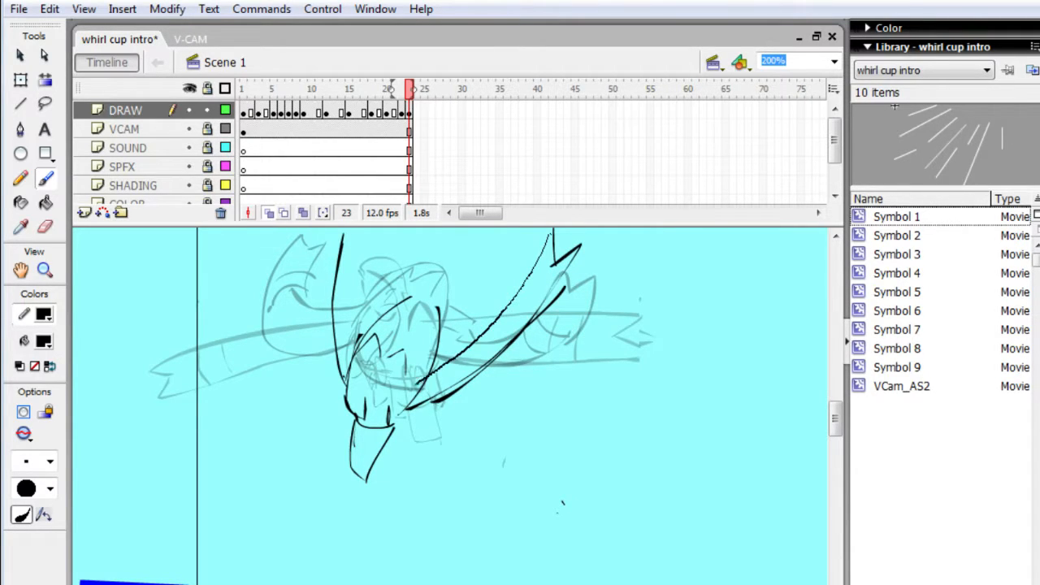
{"action": "left_click_drag", "start_coordinate": [550, 236], "coordinate": [552, 233]}
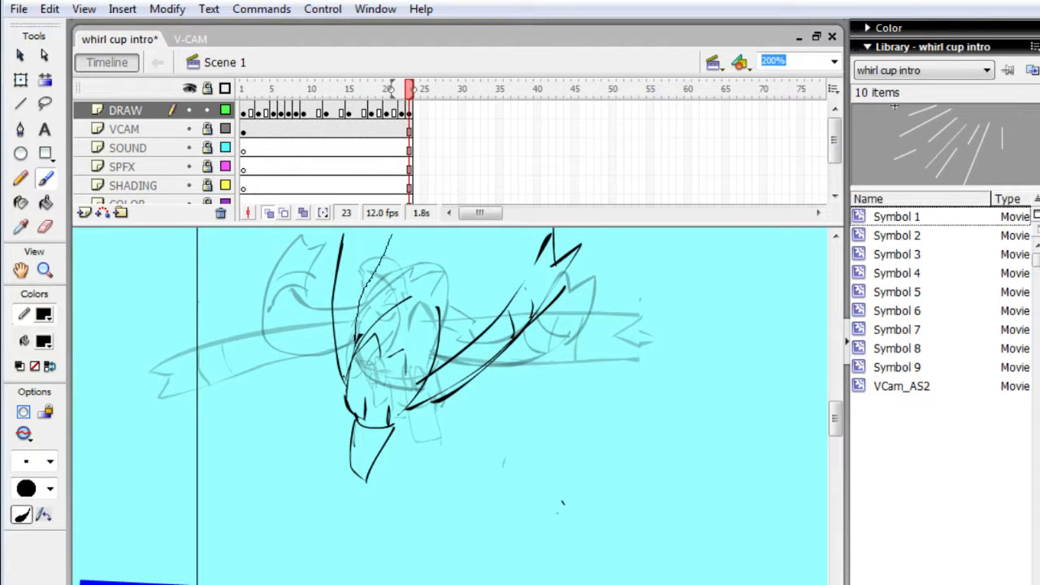
{"action": "left_click_drag", "start_coordinate": [392, 237], "coordinate": [348, 236]}
{"action": "left_click_drag", "start_coordinate": [365, 226], "coordinate": [364, 239]}
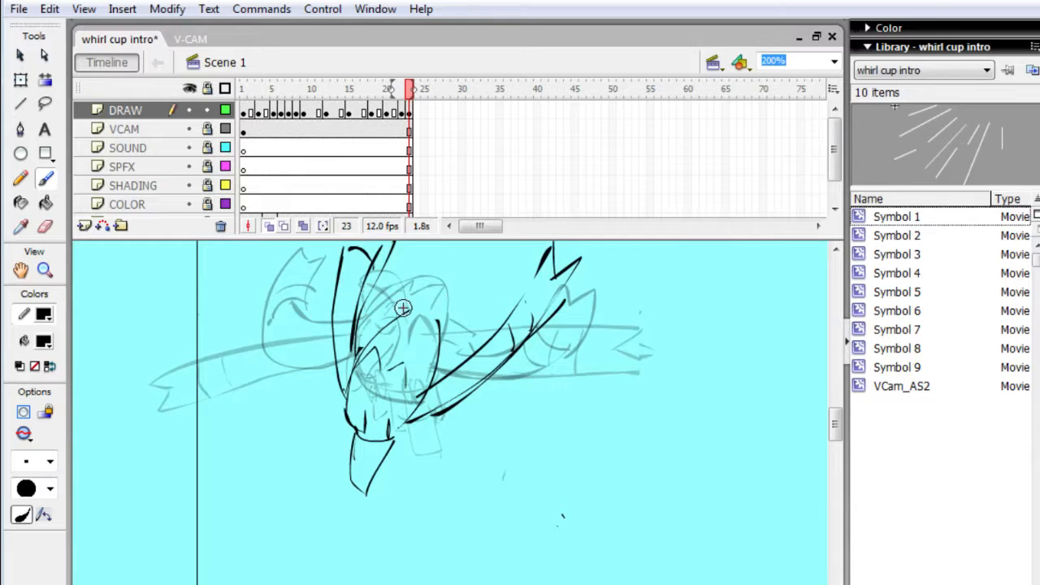
- Draw the rounded lobes above the creature's body at frame 23, play back the animation and return to that frame
{"action": "mouse_move", "coordinate": [410, 277]}
{"action": "left_mouse_down"}
{"action": "mouse_move", "coordinate": [423, 277]}
{"action": "mouse_move", "coordinate": [439, 307]}
{"action": "left_mouse_up"}
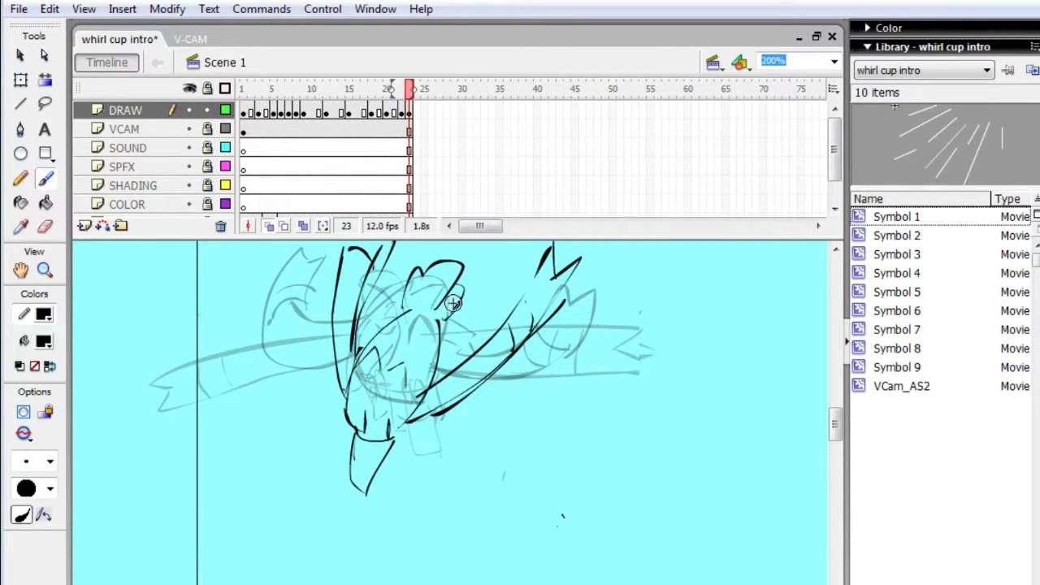
{"action": "left_click_drag", "start_coordinate": [446, 306], "coordinate": [453, 313]}
{"action": "key", "text": "Return"}
{"action": "key", "text": "Return"}
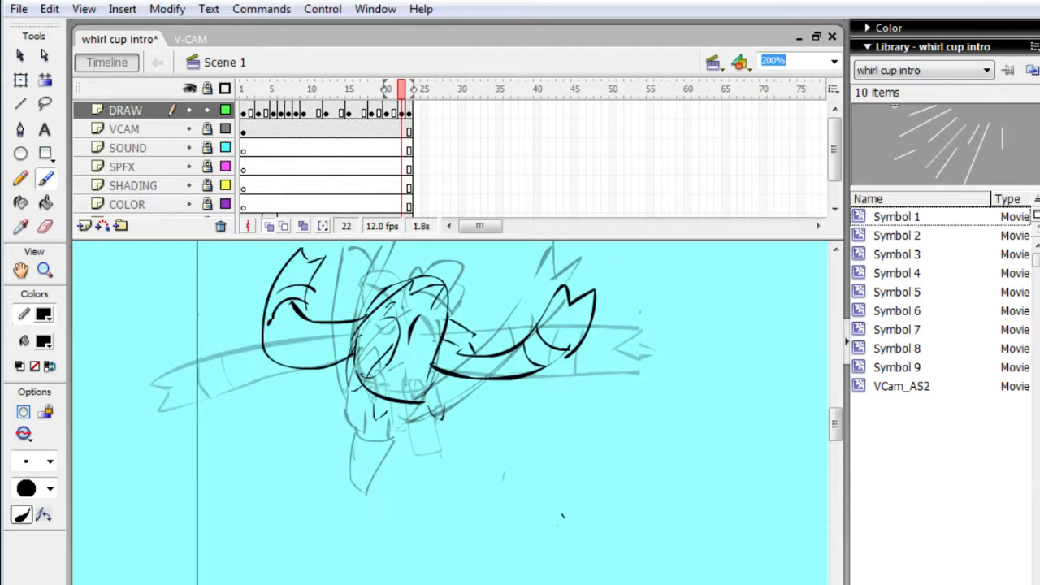
{"action": "key", "text": "."}
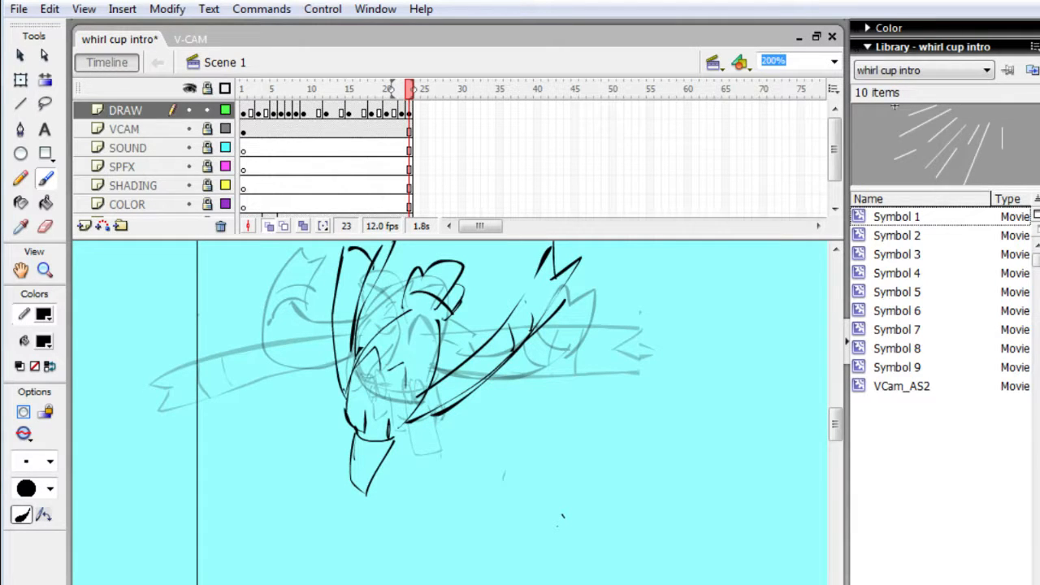
- Extend the left wing at frame 23 upward with a notched tip and another stripe
{"action": "key", "text": "space"}
{"action": "mouse_move", "coordinate": [259, 305]}
{"action": "left_mouse_down"}
{"action": "mouse_move", "coordinate": [249, 373]}
{"action": "mouse_move", "coordinate": [249, 353]}
{"action": "left_mouse_up"}
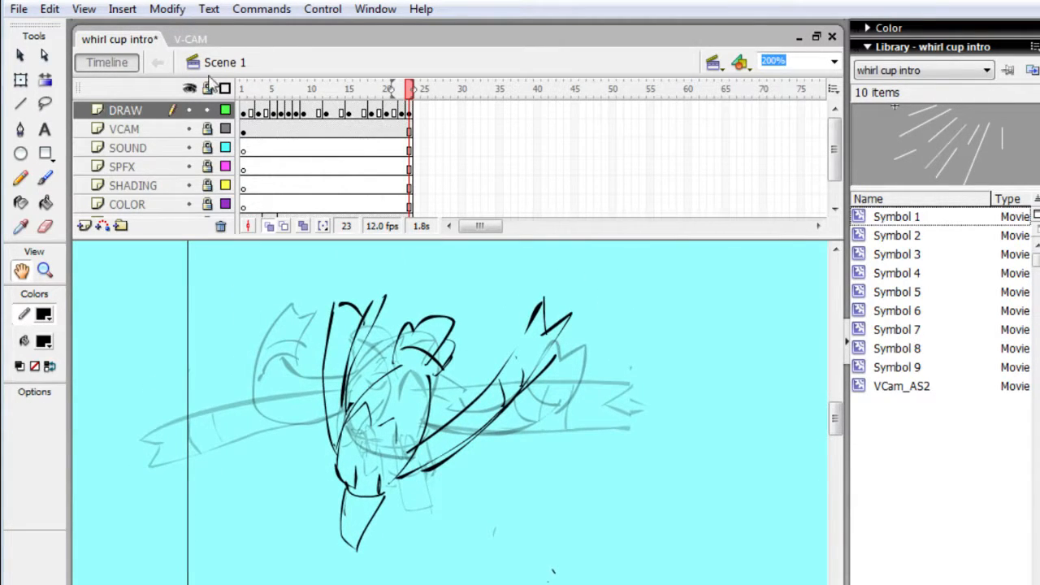
{"action": "key", "text": "b"}
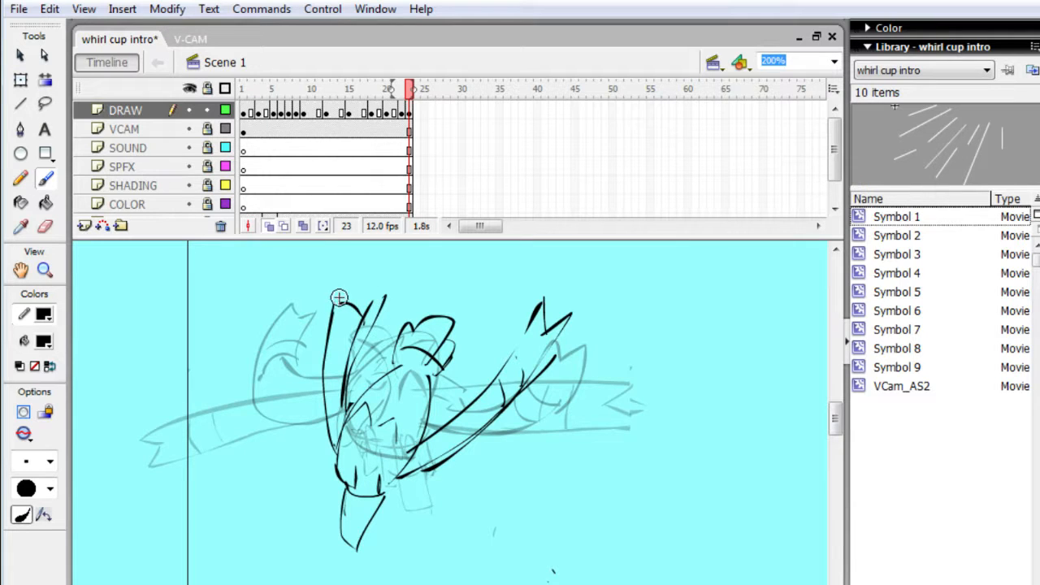
{"action": "mouse_move", "coordinate": [338, 297]}
{"action": "left_mouse_down"}
{"action": "mouse_move", "coordinate": [345, 277]}
{"action": "mouse_move", "coordinate": [363, 281]}
{"action": "mouse_move", "coordinate": [380, 263]}
{"action": "mouse_move", "coordinate": [370, 302]}
{"action": "mouse_move", "coordinate": [362, 296]}
{"action": "left_mouse_up"}
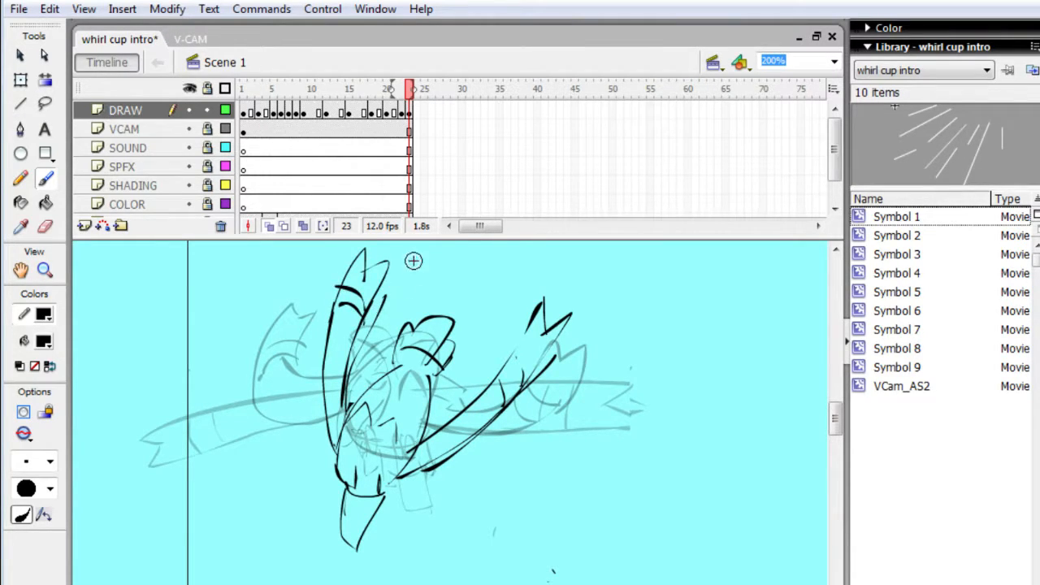
- Select the whole frame 23 creature with Free Transform and nudge it slightly down
{"action": "key", "text": "q"}
{"action": "left_click_drag", "start_coordinate": [290, 255], "coordinate": [569, 579]}
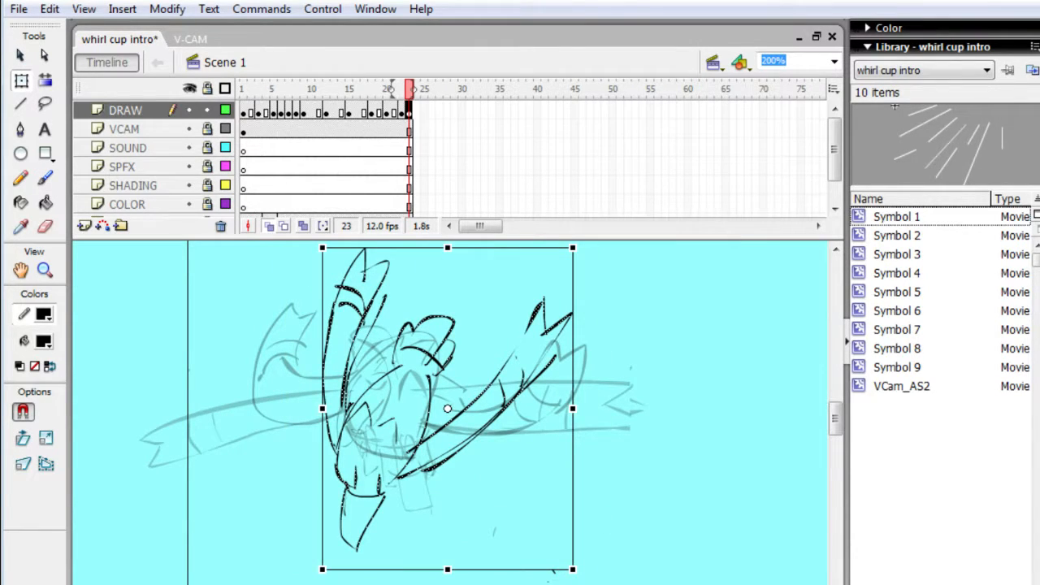
{"action": "key", "text": "Down"}
{"action": "key", "text": "Down"}
{"action": "key", "text": "Down"}
{"action": "key", "text": "Down"}
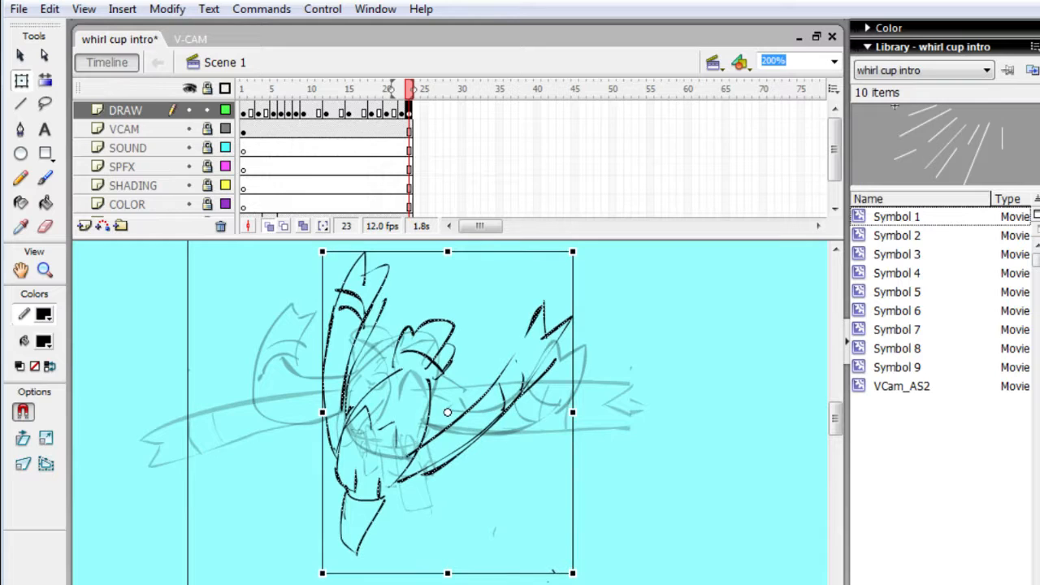
- Nudge the selected frame 23 creature slightly down and to the left, and play back the animation
{"action": "key", "text": "Down"}
{"action": "key", "text": "Down"}
{"action": "key", "text": "Down"}
{"action": "key", "text": "Down"}
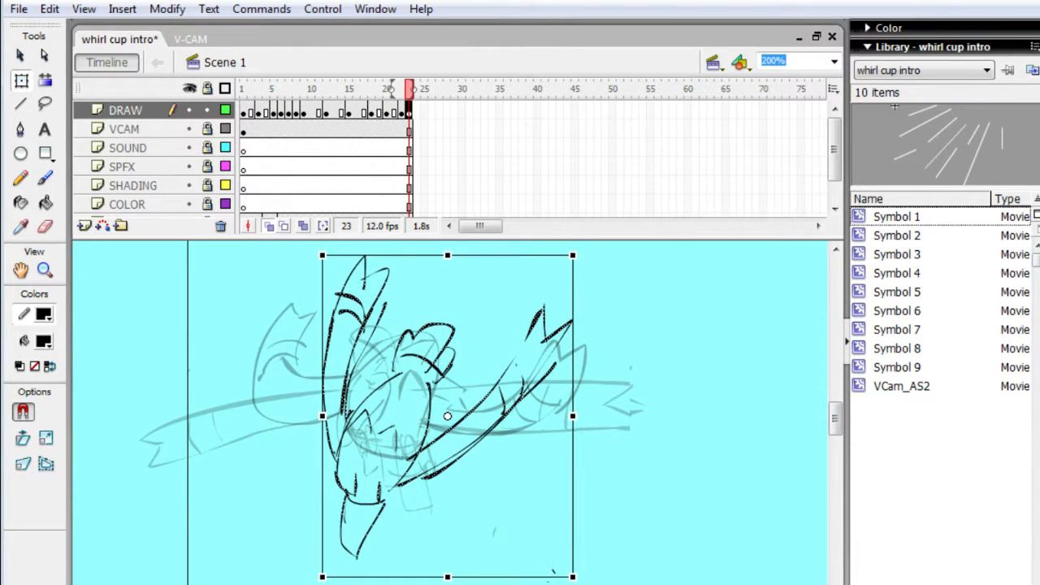
{"action": "key", "text": "Left"}
{"action": "key", "text": "Left"}
{"action": "key", "text": "Left"}
{"action": "key", "text": "Left"}
{"action": "key", "text": "Left"}
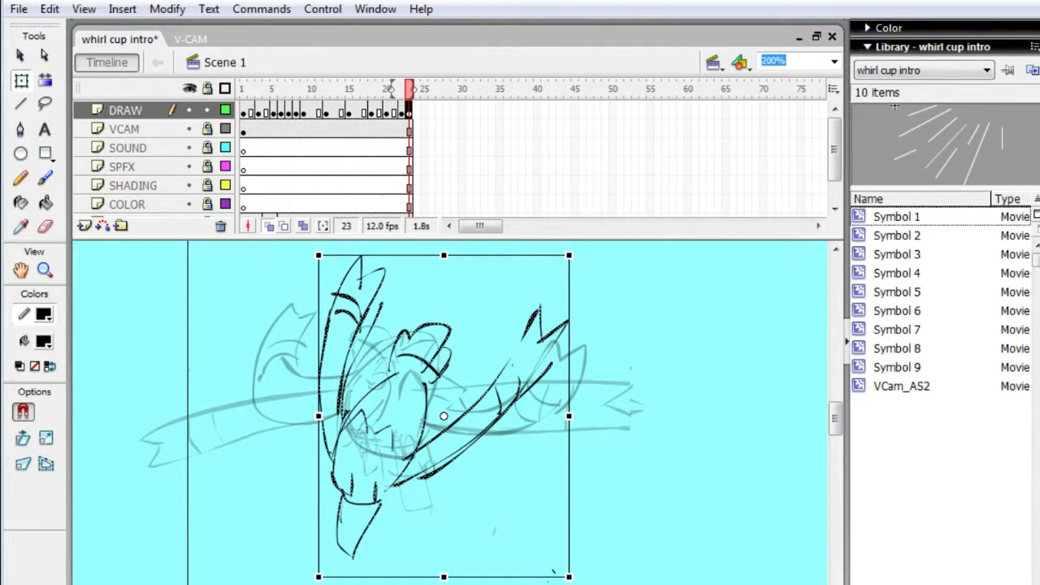
{"action": "key", "text": "Left"}
{"action": "key", "text": "Left"}
{"action": "key", "text": "Return"}
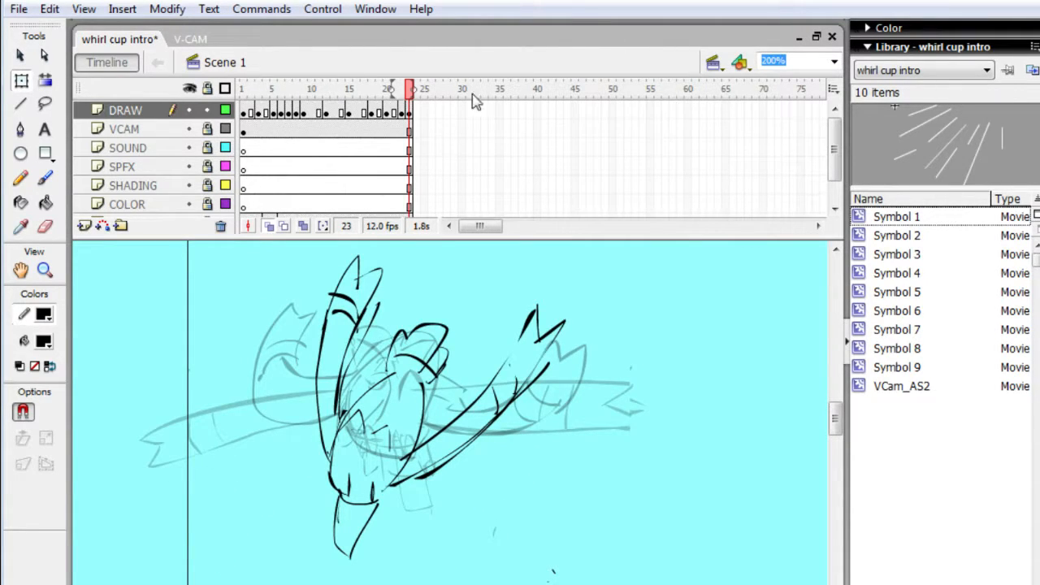
- Reselect the whole creature at frame 23, shift it further down and to the left, and replay the animation
{"action": "mouse_move", "coordinate": [280, 246]}
{"action": "left_mouse_down"}
{"action": "mouse_move", "coordinate": [459, 481]}
{"action": "mouse_move", "coordinate": [575, 552]}
{"action": "left_mouse_up"}
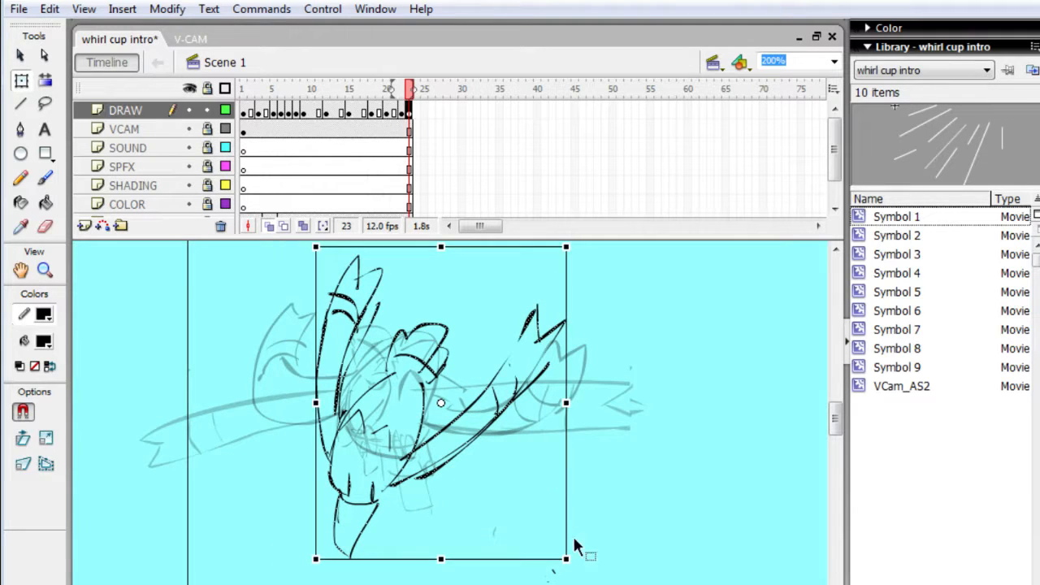
{"action": "key", "text": "Down"}
{"action": "key", "text": "Down"}
{"action": "key", "text": "Down"}
{"action": "key", "text": "Down"}
{"action": "key", "text": "Down"}
{"action": "key", "text": "Down"}
{"action": "key", "text": "Down"}
{"action": "key", "text": "Down"}
{"action": "key", "text": "Down"}
{"action": "key", "text": "Down"}
{"action": "key", "text": "Down"}
{"action": "key", "text": "Down"}
{"action": "key", "text": "Down"}
{"action": "key", "text": "Down"}
{"action": "key", "text": "Down"}
{"action": "key", "text": "Down"}
{"action": "key", "text": "Down"}
{"action": "key", "text": "Down"}
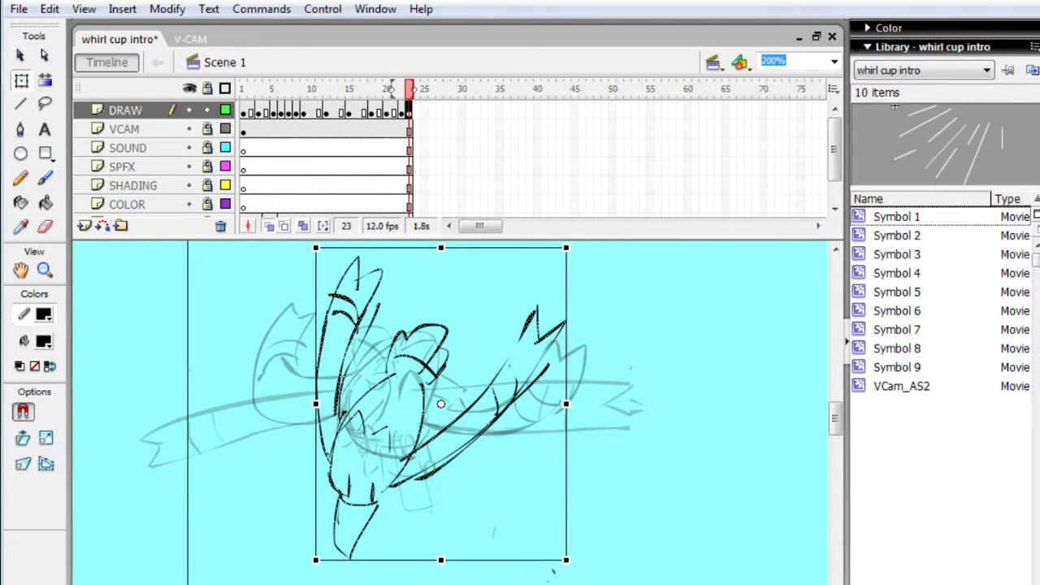
{"action": "key", "text": "Left"}
{"action": "key", "text": "Left"}
{"action": "key", "text": "Left"}
{"action": "key", "text": "Left"}
{"action": "key", "text": "Left"}
{"action": "key", "text": "Left"}
{"action": "key", "text": "Left"}
{"action": "key", "text": "Left"}
{"action": "key", "text": "Left"}
{"action": "key", "text": "Left"}
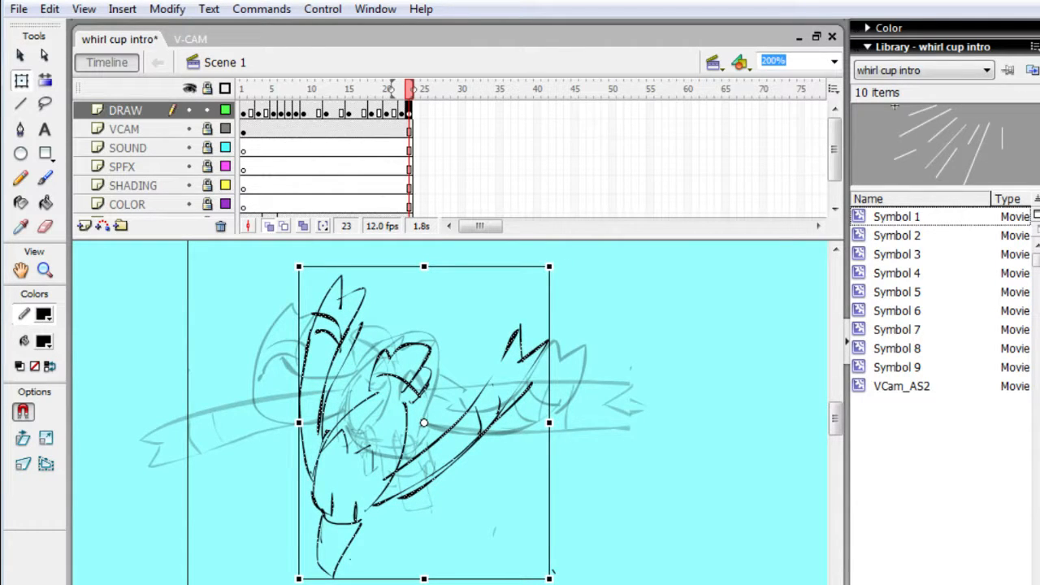
{"action": "key", "text": "Return"}
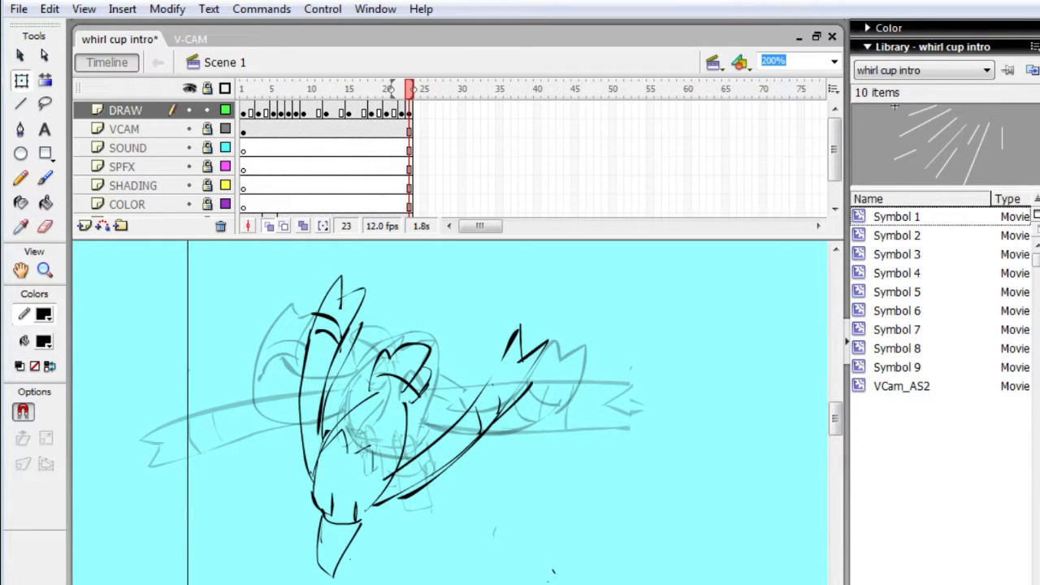
- Add a keyframe at frame 24 repeating the creature's pose, and move that drawing down and to the left of its frame 23 position
{"action": "key", "text": "."}
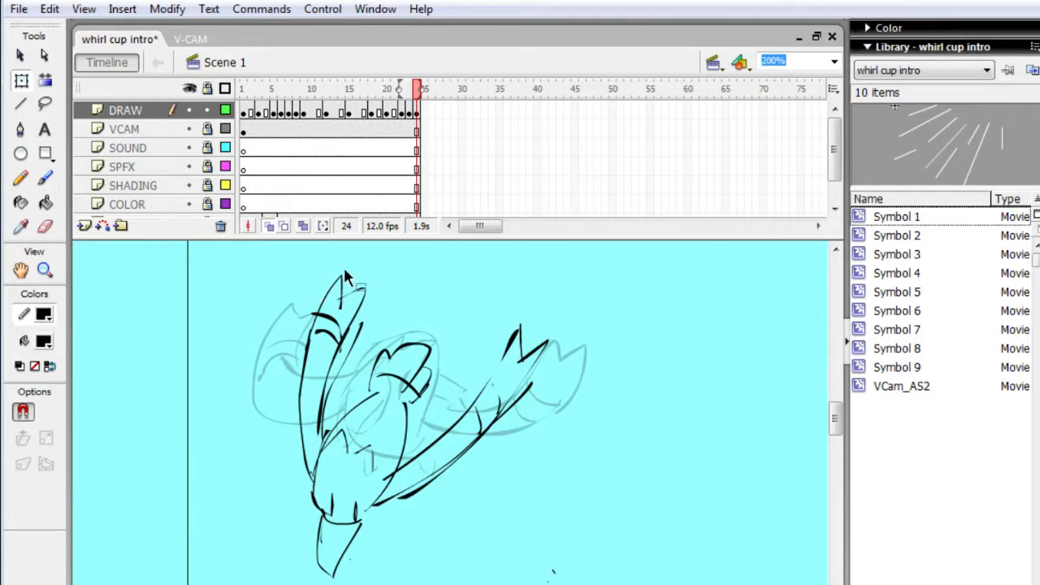
{"action": "mouse_move", "coordinate": [292, 276]}
{"action": "left_mouse_down"}
{"action": "mouse_move", "coordinate": [381, 512]}
{"action": "mouse_move", "coordinate": [571, 584]}
{"action": "left_mouse_up"}
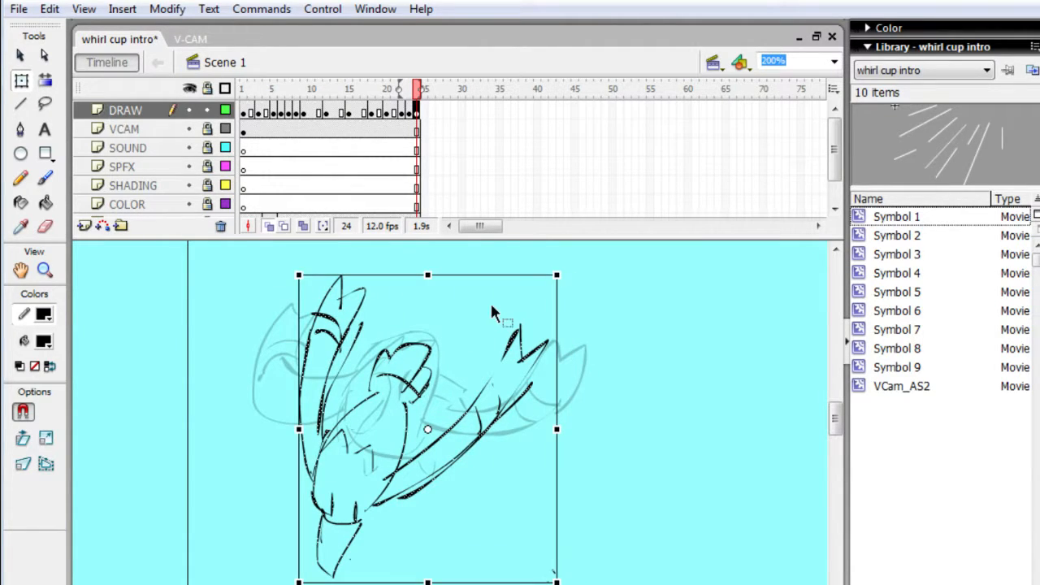
{"action": "key", "text": "Down"}
{"action": "key", "text": "Down"}
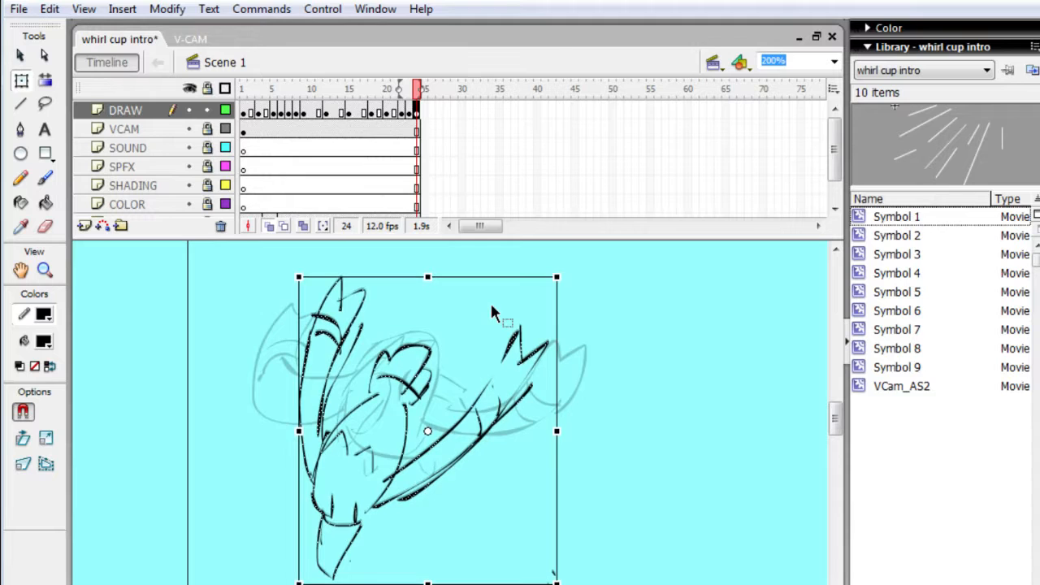
{"action": "key", "text": "Down"}
{"action": "key", "text": "Down"}
{"action": "key", "text": "Down"}
{"action": "key", "text": "Down"}
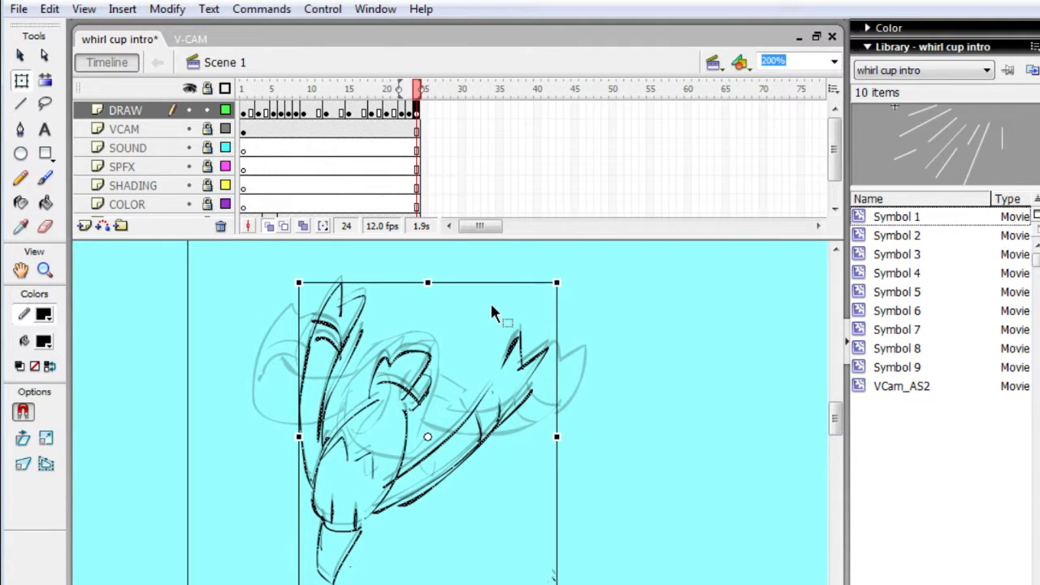
{"action": "key", "text": "Down"}
{"action": "key", "text": "Down"}
{"action": "key", "text": "Down"}
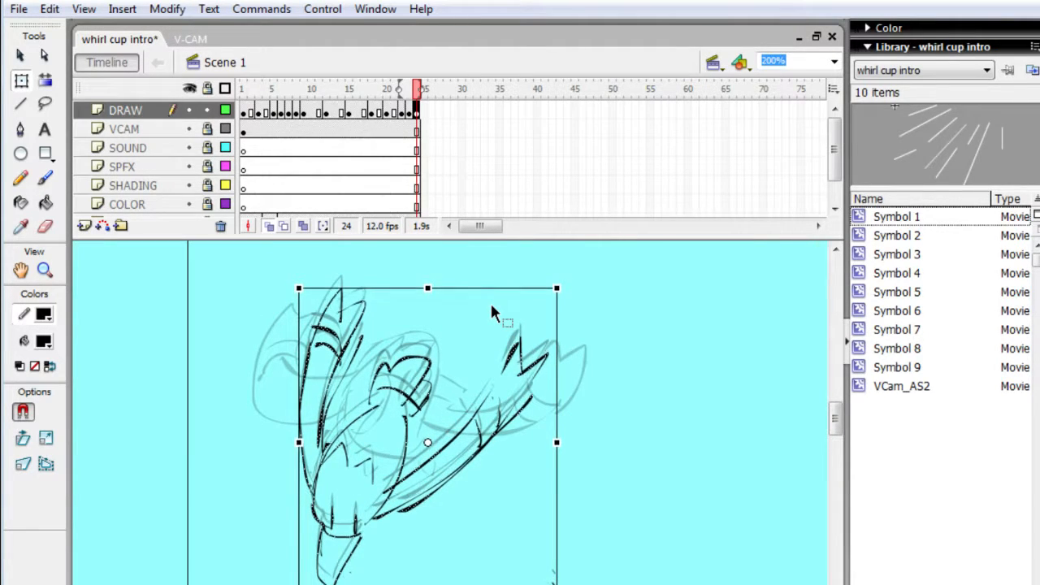
{"action": "key", "text": "Left"}
{"action": "key", "text": "Left"}
{"action": "key", "text": "Left"}
{"action": "key", "text": "Left"}
{"action": "key", "text": "Left"}
{"action": "key", "text": "Left"}
{"action": "key", "text": "Left"}
{"action": "key", "text": "Left"}
{"action": "key", "text": "Left"}
{"action": "key", "text": "Left"}
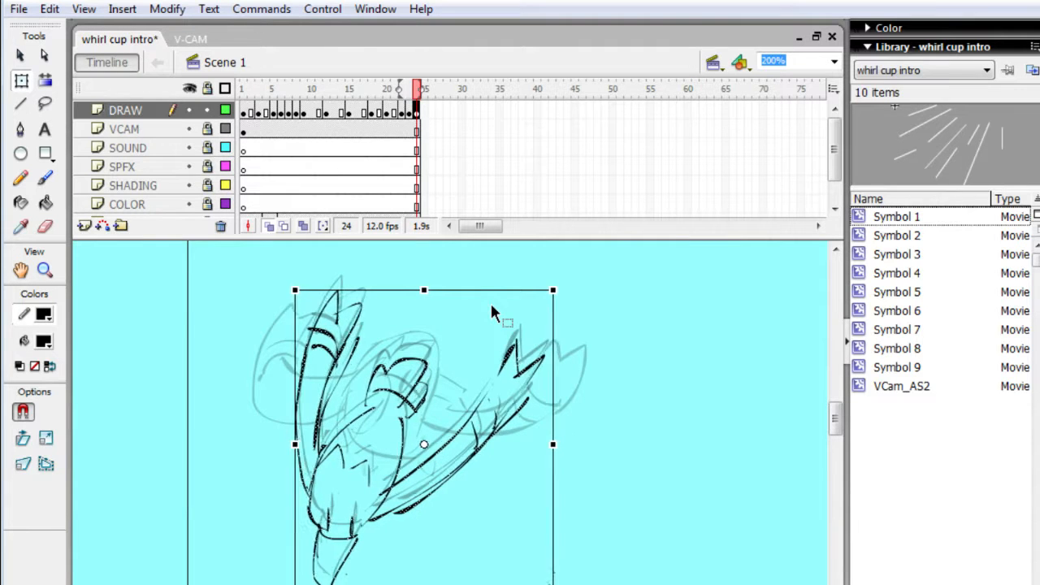
{"action": "key", "text": "Down"}
{"action": "key", "text": "Down"}
{"action": "key", "text": "Down"}
{"action": "key", "text": "Down"}
{"action": "key", "text": "Down"}
{"action": "key", "text": "Down"}
{"action": "key", "text": "Down"}
{"action": "key", "text": "Down"}
{"action": "key", "text": "Down"}
{"action": "key", "text": "Down"}
{"action": "key", "text": "Down"}
{"action": "key", "text": "Down"}
{"action": "key", "text": "Down"}
{"action": "key", "text": "Down"}
{"action": "key", "text": "Down"}
{"action": "key", "text": "Down"}
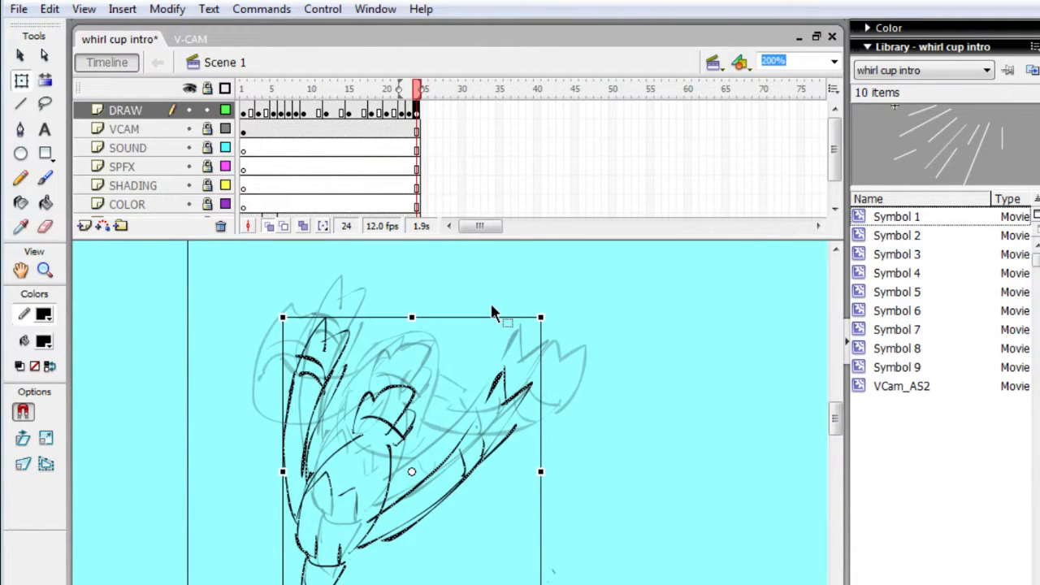
- Step back to frame 17 and play the animation through to frame 24
{"action": "key", "text": "comma"}
{"action": "key", "text": "comma"}
{"action": "key", "text": "comma"}
{"action": "key", "text": "comma"}
{"action": "key", "text": "comma"}
{"action": "key", "text": "comma"}
{"action": "key", "text": "comma"}
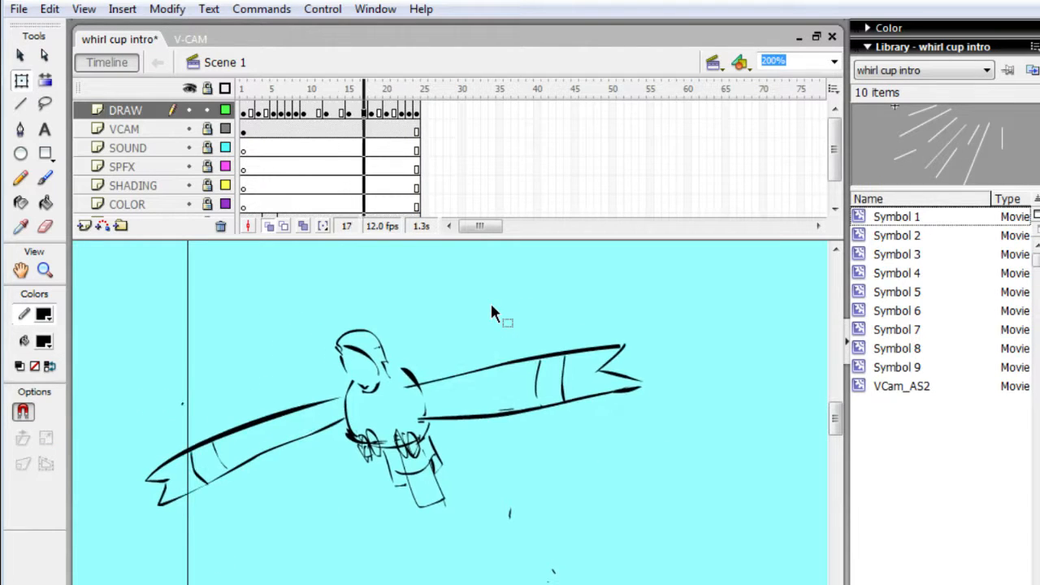
{"action": "key", "text": "Return"}
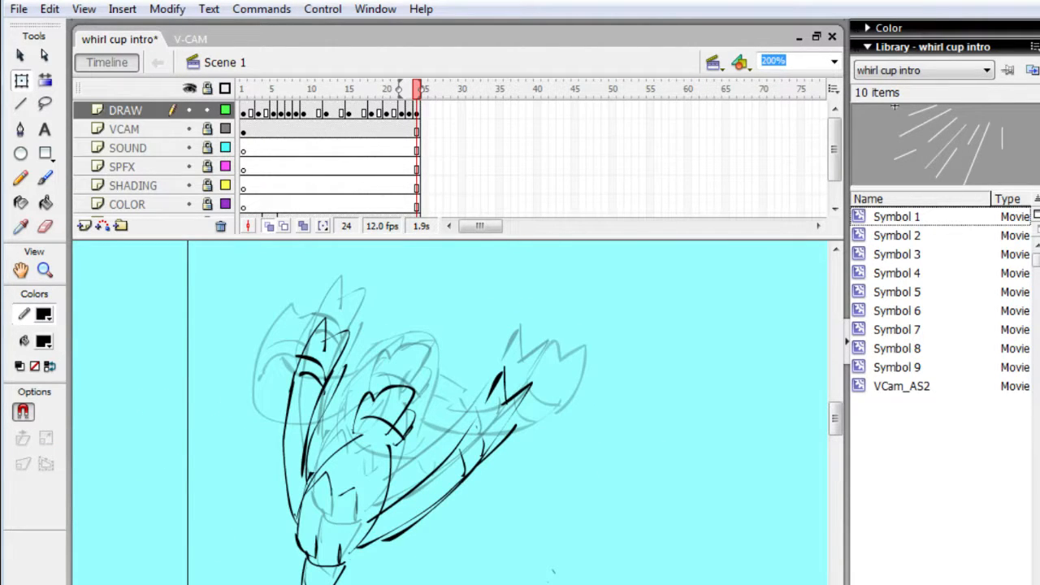
- Switch to the web browser and search YouTube for Steven Universe songs
{"action": "key", "text": "alt+Tab"}
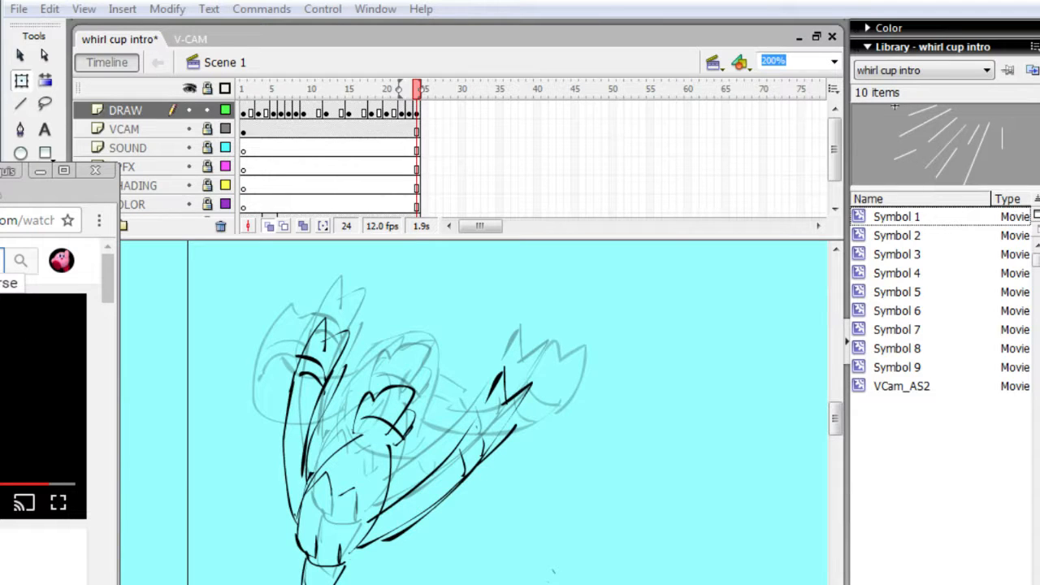
{"action": "type", "text": "e"}
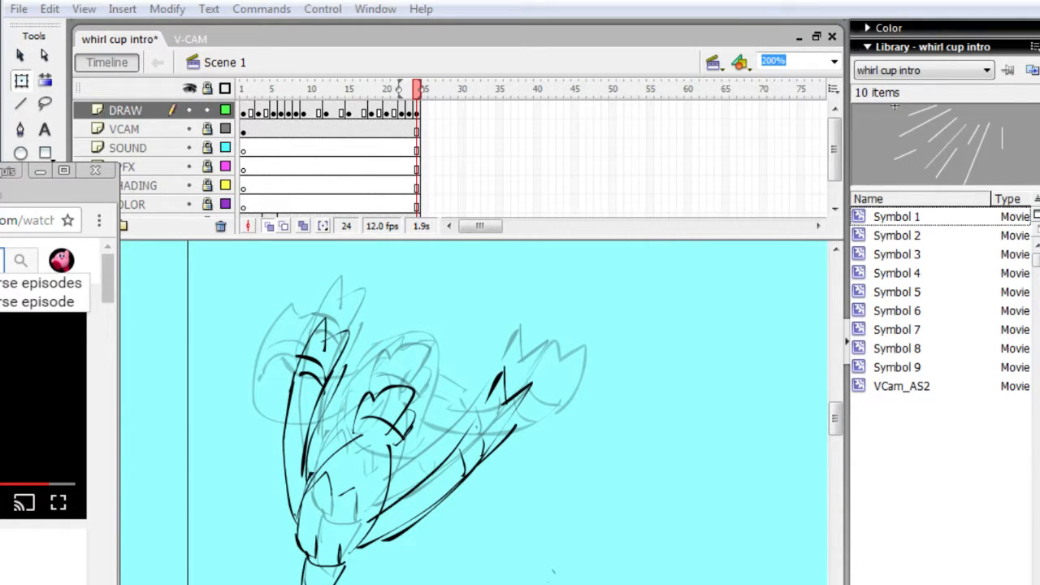
{"action": "type", "text": "the"}
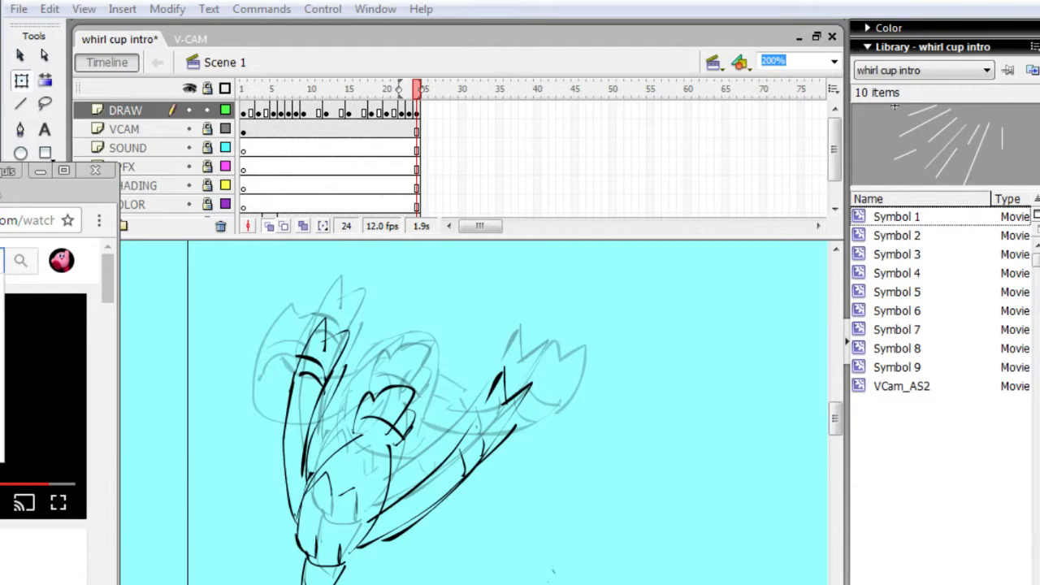
{"action": "type", "text": "m"}
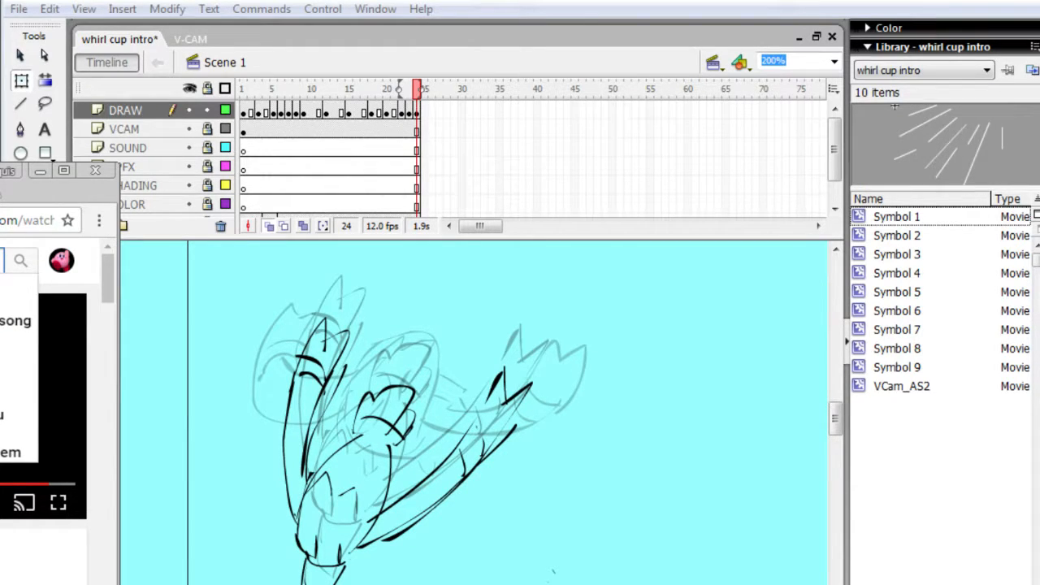
{"action": "type", "text": " son"}
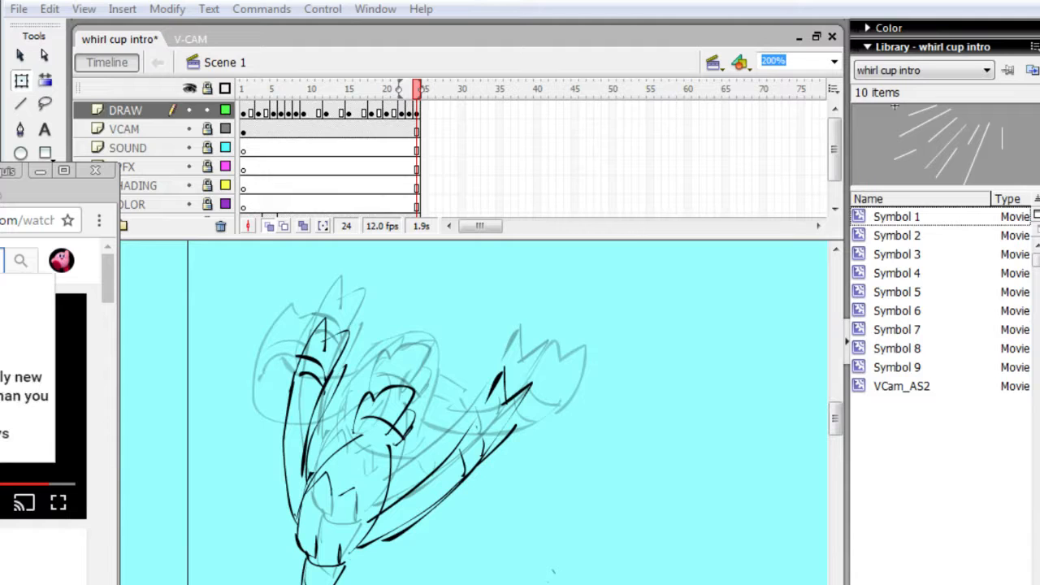
{"action": "key", "text": "Return"}
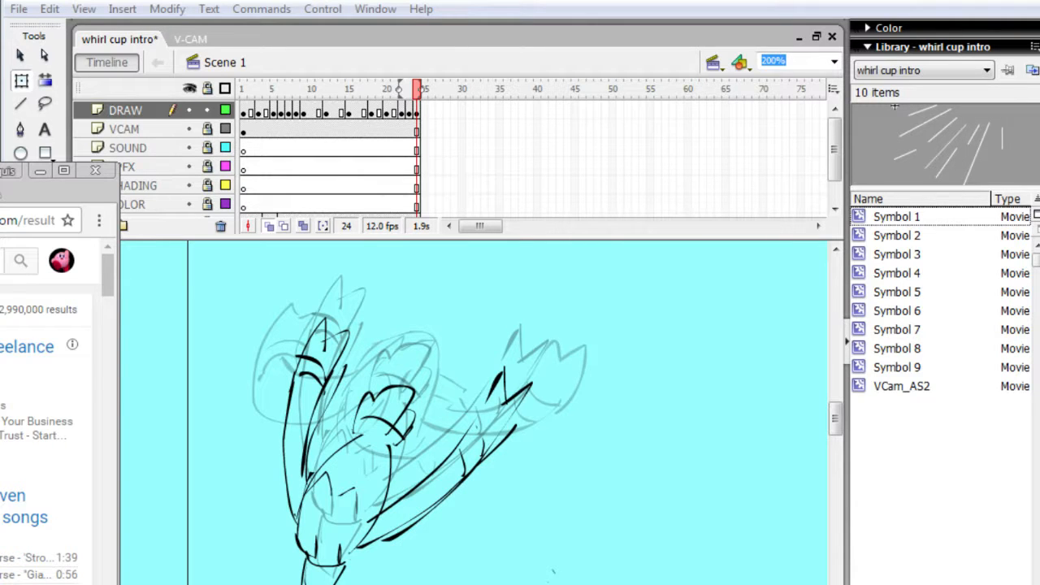
- Look through the YouTube song video pages and their playlist entries
{"action": "scroll", "coordinate": [49, 406], "scroll_direction": "down", "scroll_amount": 10}
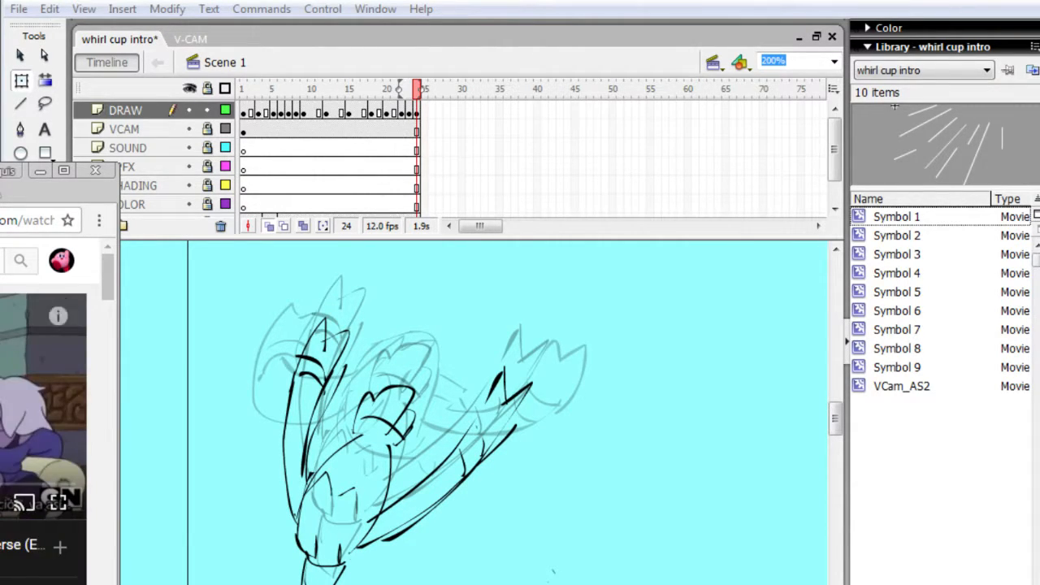
{"action": "scroll", "coordinate": [44, 431], "scroll_direction": "down", "scroll_amount": 6}
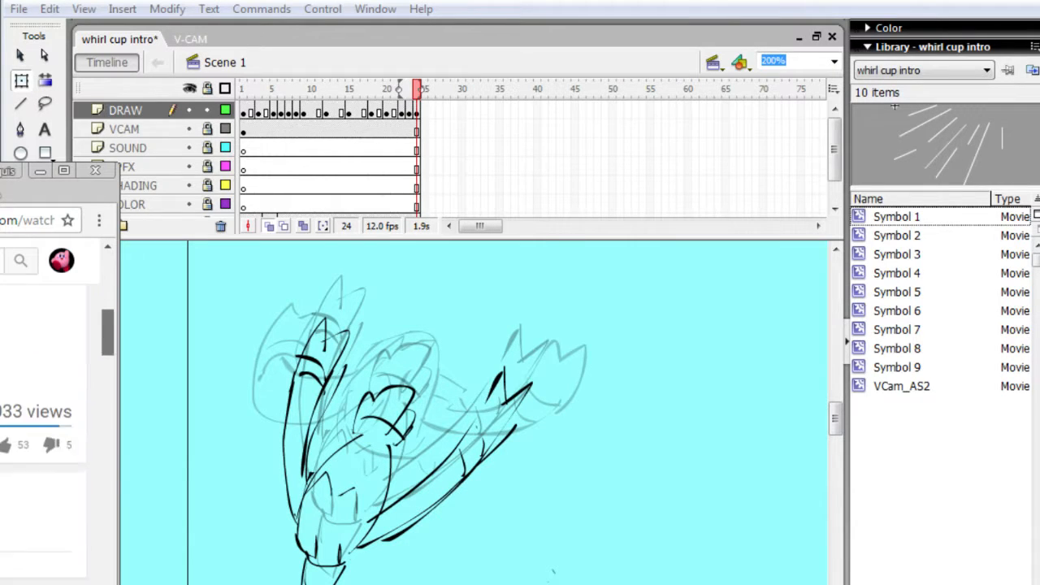
{"action": "scroll", "coordinate": [44, 430], "scroll_direction": "up", "scroll_amount": 2}
{"action": "scroll", "coordinate": [44, 431], "scroll_direction": "up", "scroll_amount": 4}
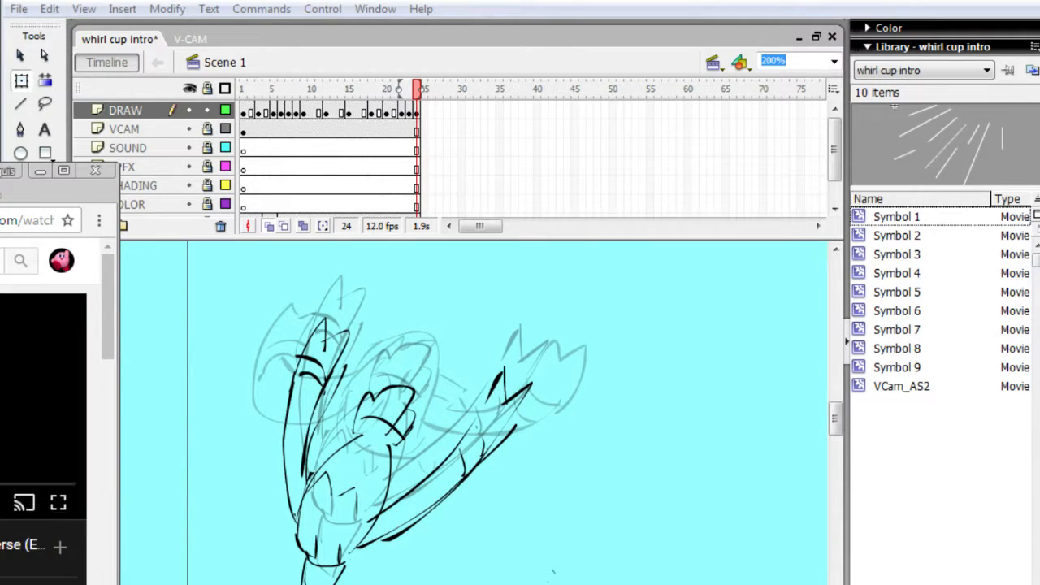
{"action": "scroll", "coordinate": [44, 430], "scroll_direction": "down", "scroll_amount": 3}
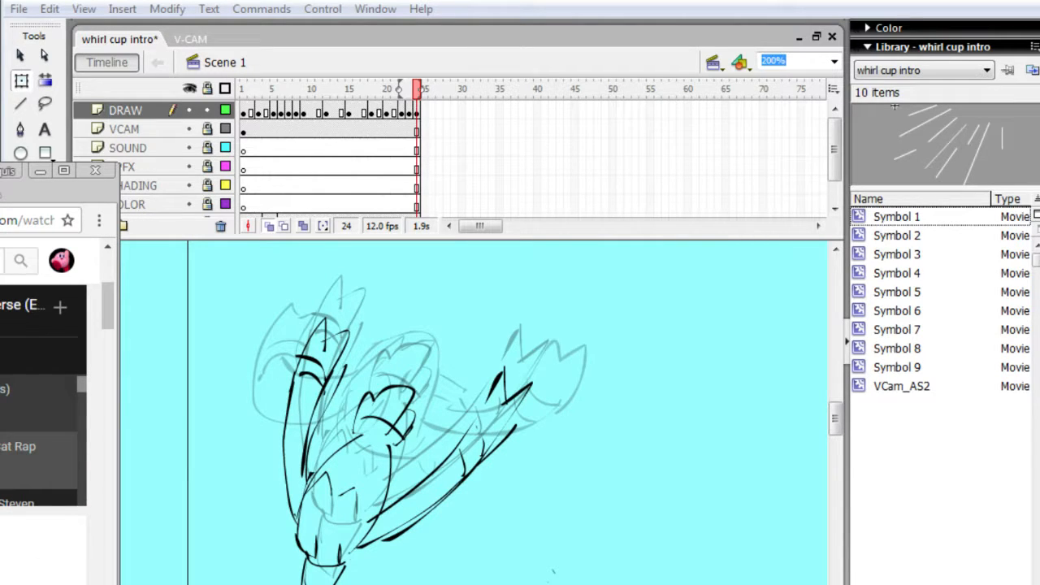
{"action": "scroll", "coordinate": [44, 430], "scroll_direction": "up", "scroll_amount": 3}
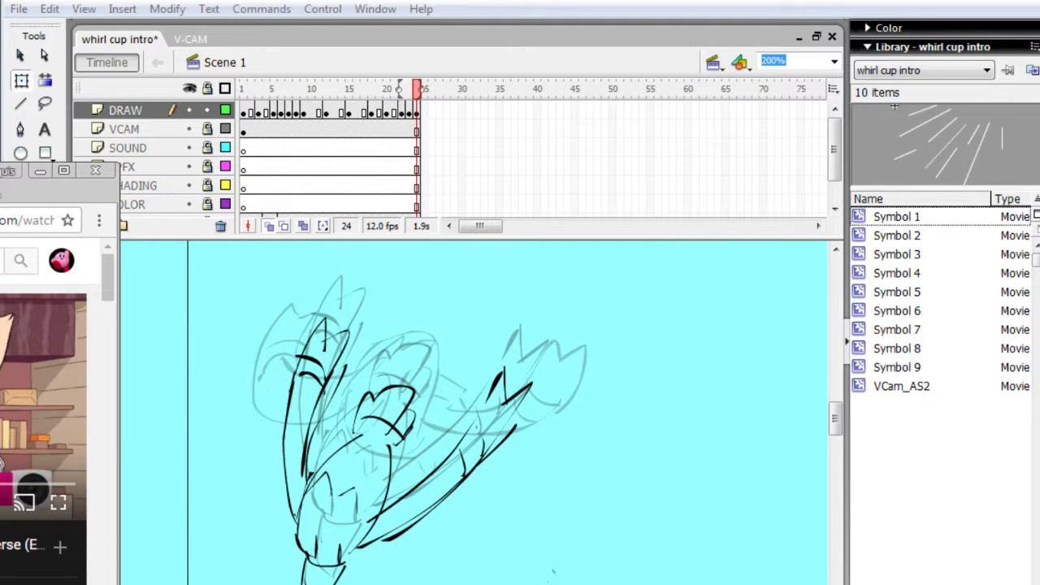
{"action": "scroll", "coordinate": [44, 434], "scroll_direction": "down", "scroll_amount": 3}
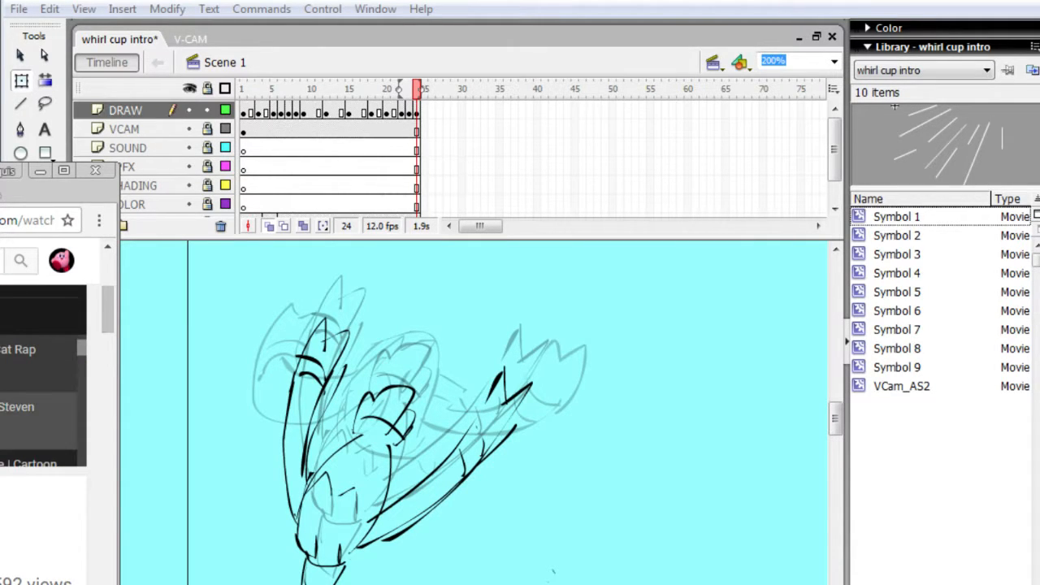
{"action": "scroll", "coordinate": [44, 435], "scroll_direction": "up", "scroll_amount": 3}
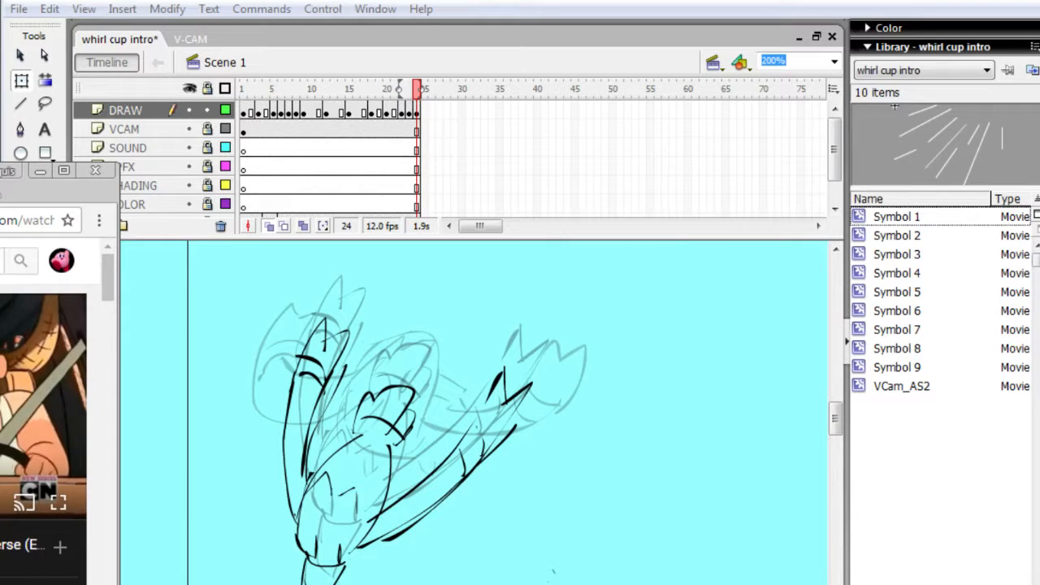
- Check the live stream dashboard in the browser and return to the Flash document
{"action": "left_click", "coordinate": [229, 373]}
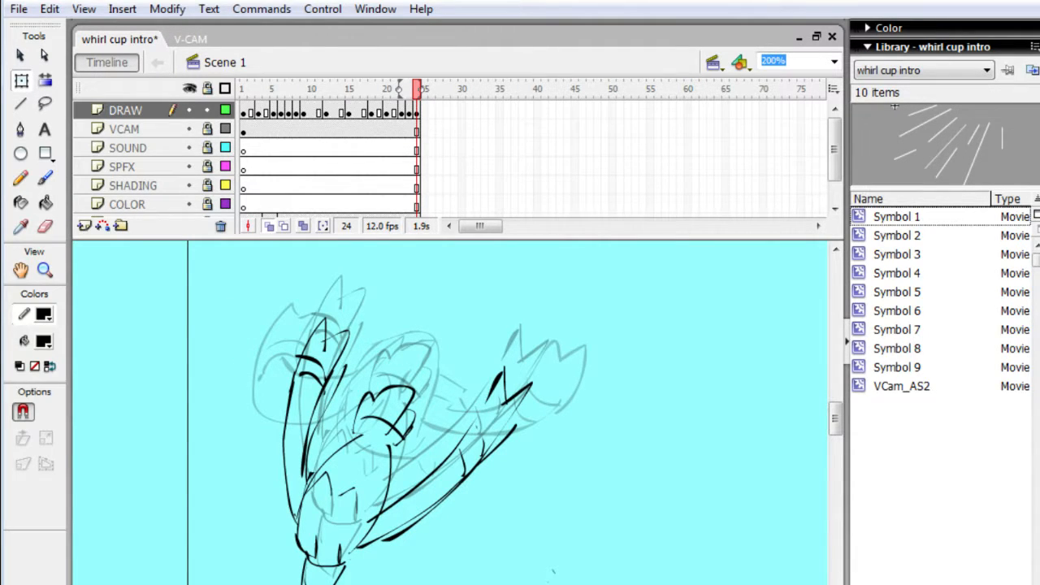
{"action": "left_click", "coordinate": [2, 192]}
{"action": "mouse_move", "coordinate": [2, 192]}
{"action": "left_mouse_down"}
{"action": "mouse_move", "coordinate": [109, 284]}
{"action": "mouse_move", "coordinate": [2, 192]}
{"action": "left_mouse_up"}
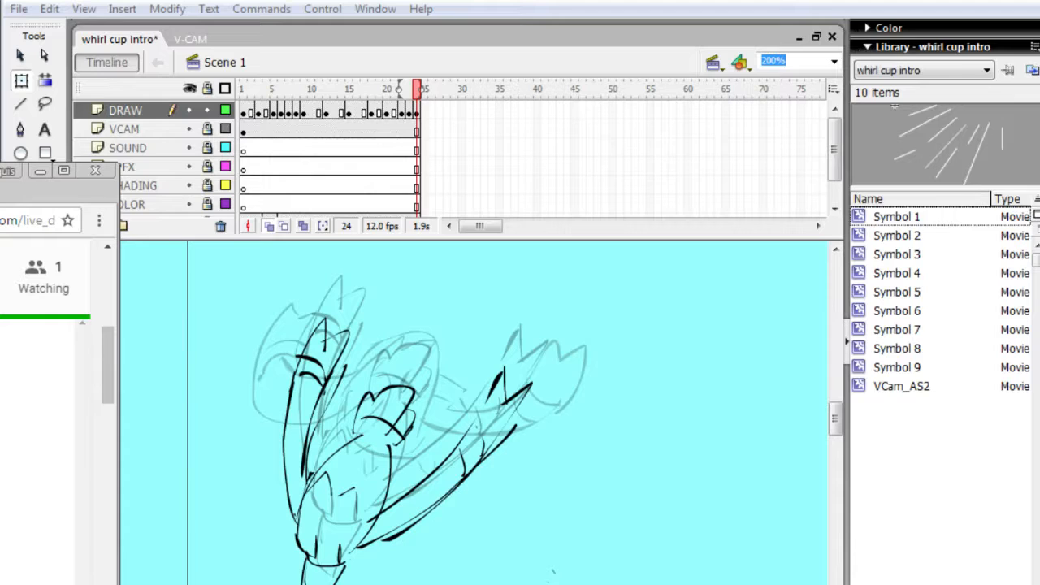
{"action": "left_click", "coordinate": [430, 327]}
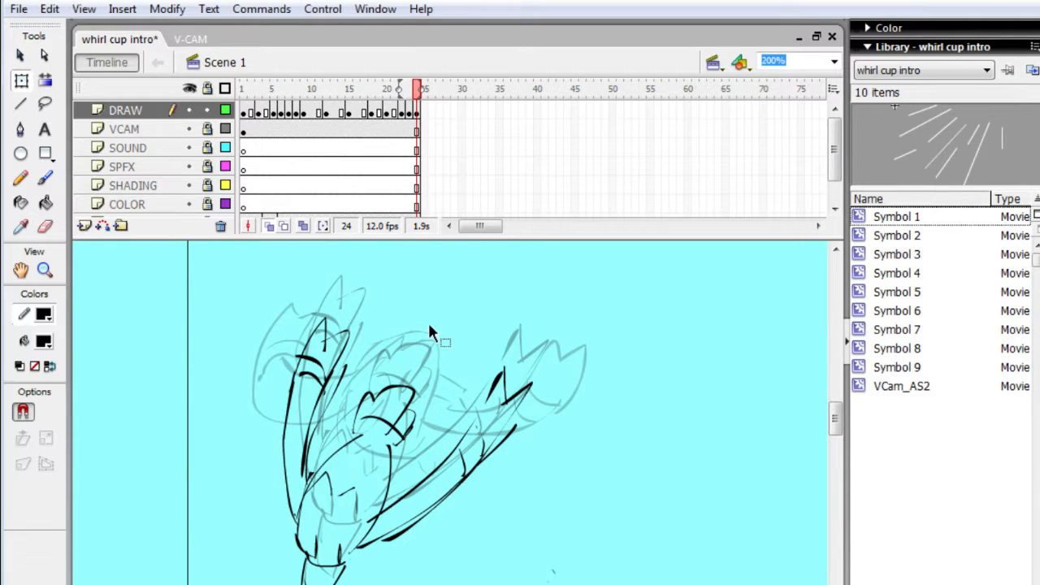
- Extend the DRAW layer to frame 25, select the whole winged creature drawing and shift it downwards
{"action": "key", "text": "h"}
{"action": "left_click_drag", "start_coordinate": [214, 426], "coordinate": [231, 351]}
{"action": "key", "text": "."}
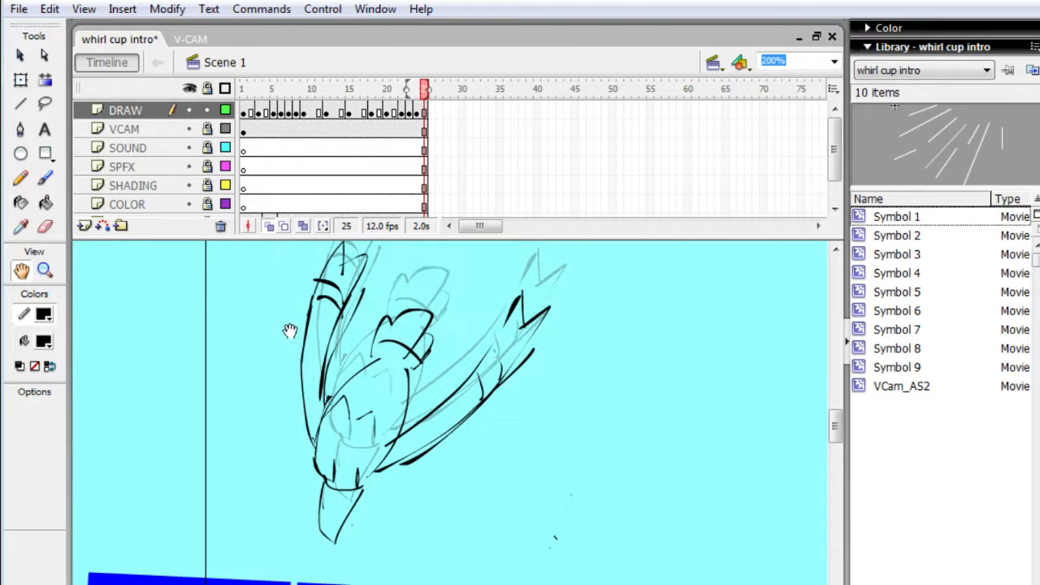
{"action": "key", "text": "q"}
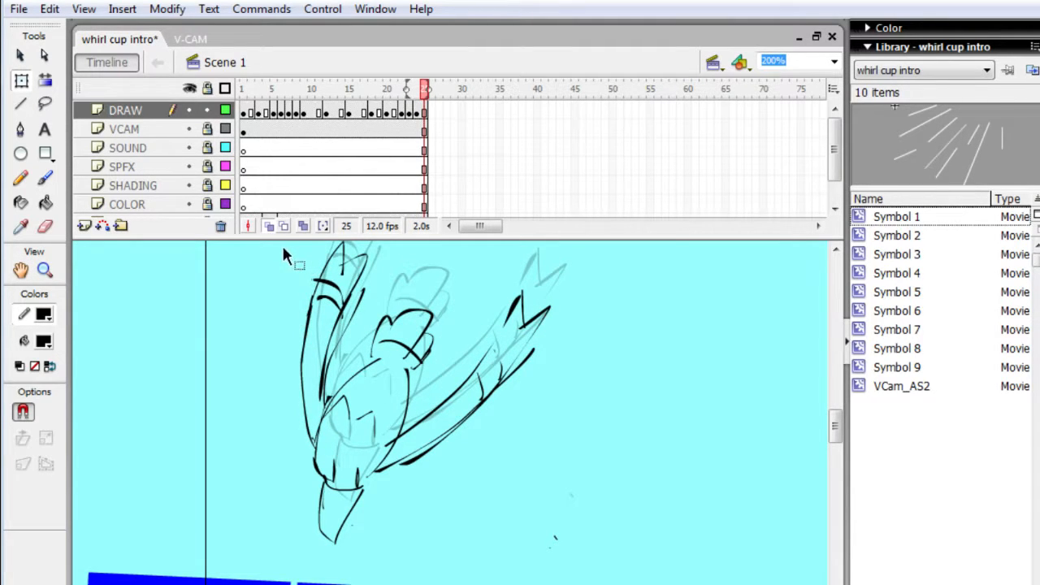
{"action": "mouse_move", "coordinate": [274, 243]}
{"action": "left_mouse_down"}
{"action": "mouse_move", "coordinate": [318, 365]}
{"action": "mouse_move", "coordinate": [455, 524]}
{"action": "mouse_move", "coordinate": [567, 575]}
{"action": "left_mouse_up"}
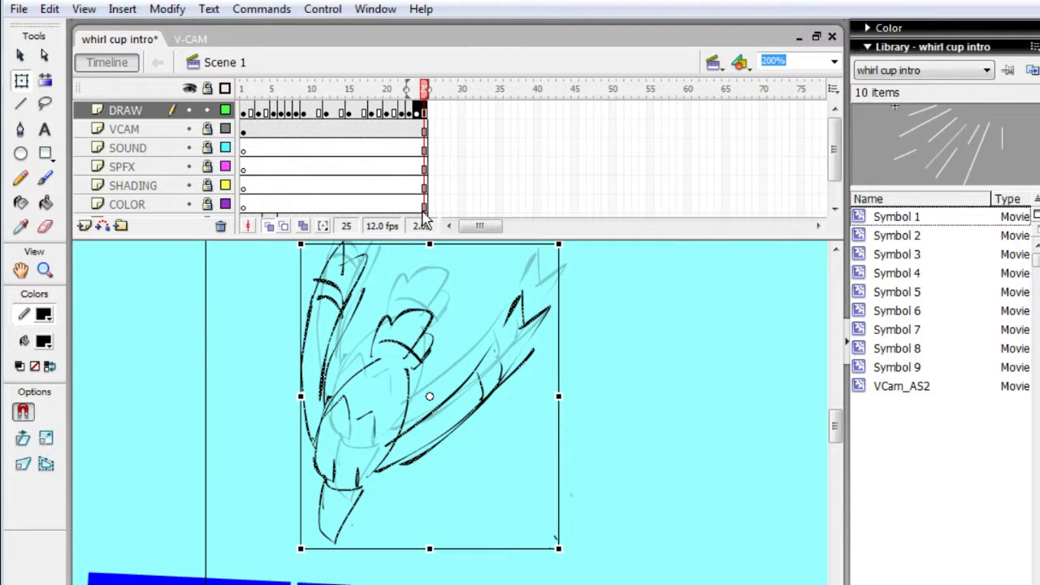
{"action": "key", "text": "Down"}
{"action": "key", "text": "Down"}
{"action": "key", "text": "Down"}
{"action": "key", "text": "Down"}
{"action": "key", "text": "Down"}
{"action": "key", "text": "Down"}
{"action": "key", "text": "Down"}
{"action": "key", "text": "Down"}
{"action": "key", "text": "Down"}
{"action": "key", "text": "Down"}
{"action": "key", "text": "Down"}
{"action": "key", "text": "Down"}
{"action": "key", "text": "Down"}
{"action": "key", "text": "Down"}
{"action": "key", "text": "Down"}
{"action": "key", "text": "Down"}
{"action": "key", "text": "Down"}
{"action": "key", "text": "Down"}
{"action": "key", "text": "Down"}
{"action": "key", "text": "Down"}
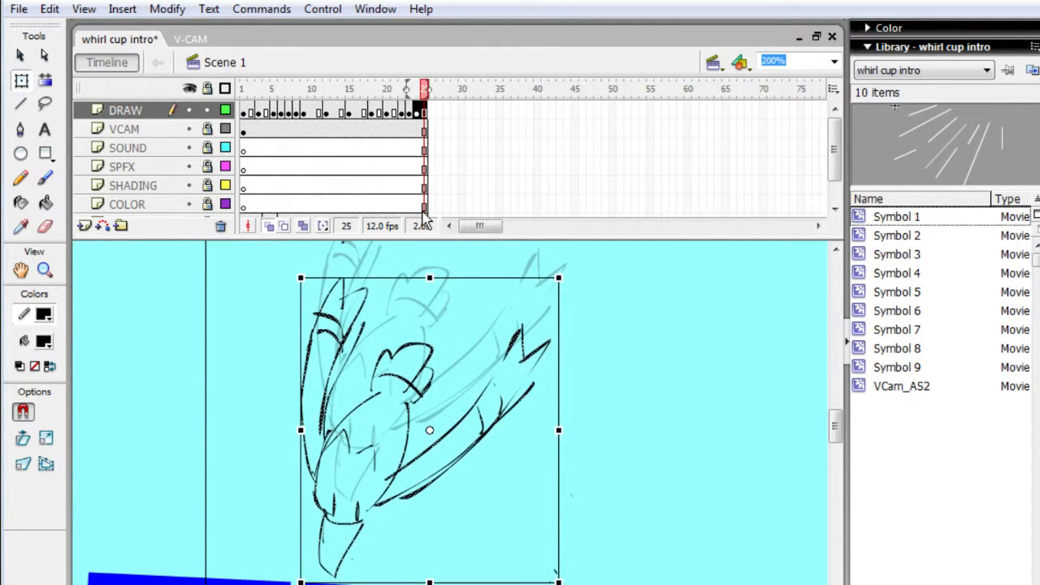
- Shift the selected creature to the left, make frame 25 a keyframe and deselect the drawing
{"action": "key", "text": "Left"}
{"action": "key", "text": "Left"}
{"action": "key", "text": "Left"}
{"action": "key", "text": "Left"}
{"action": "key", "text": "Left"}
{"action": "key", "text": "Left"}
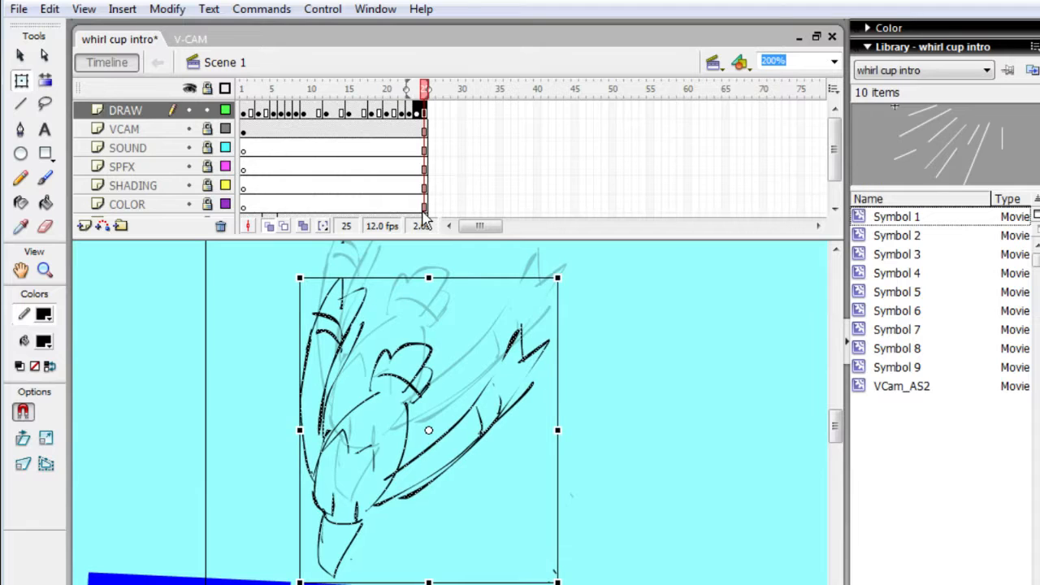
{"action": "key", "text": "Left"}
{"action": "key", "text": "Left"}
{"action": "key", "text": "Left"}
{"action": "key", "text": "Left"}
{"action": "key", "text": "Left"}
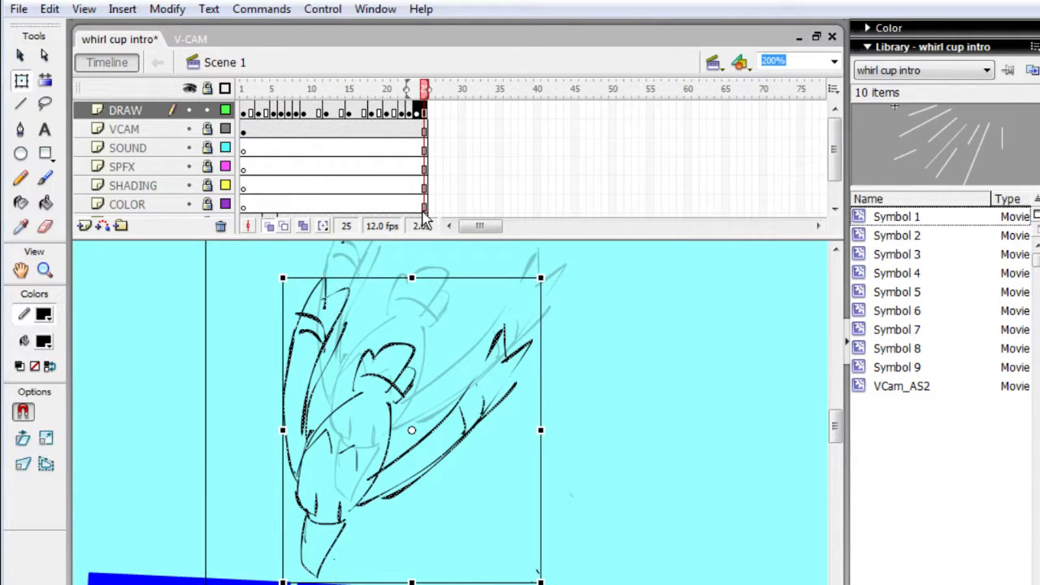
{"action": "key", "text": "ctrl+a"}
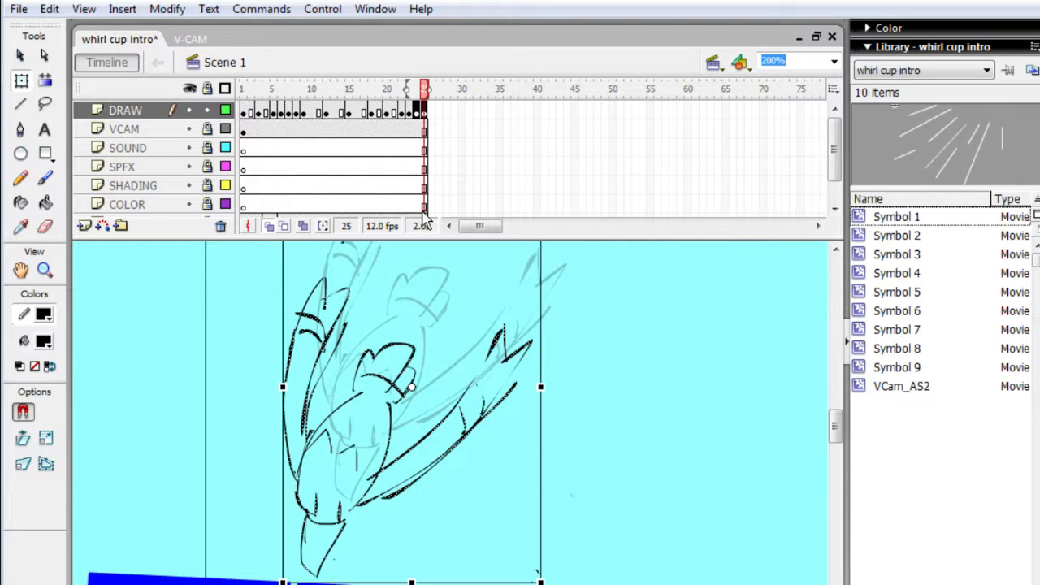
{"action": "left_click", "coordinate": [155, 360]}
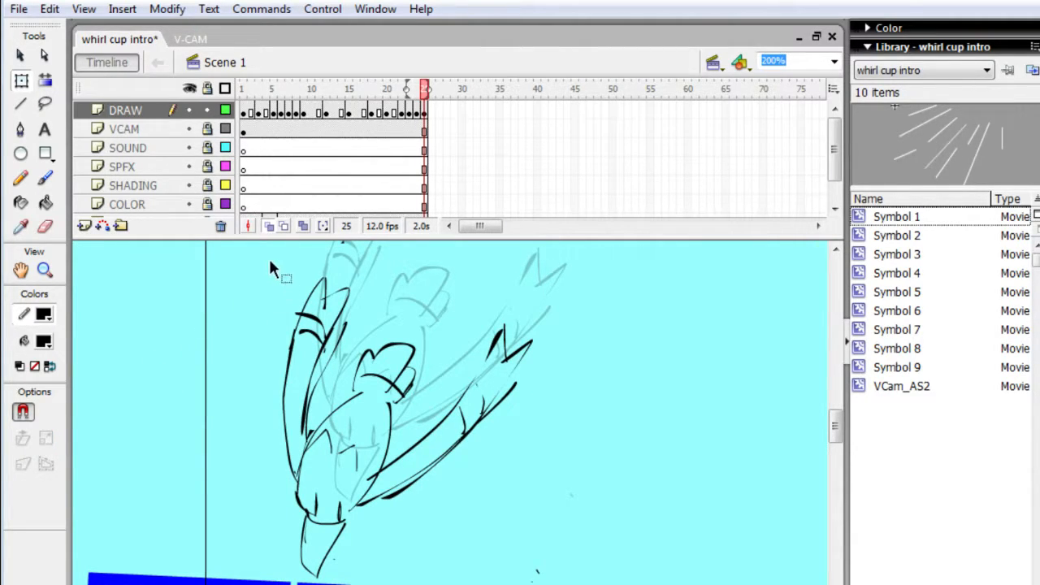
- Add a keyframe at frame 26 on the DRAW layer, select the whole creature and shift it slightly down
{"action": "key", "text": "period"}
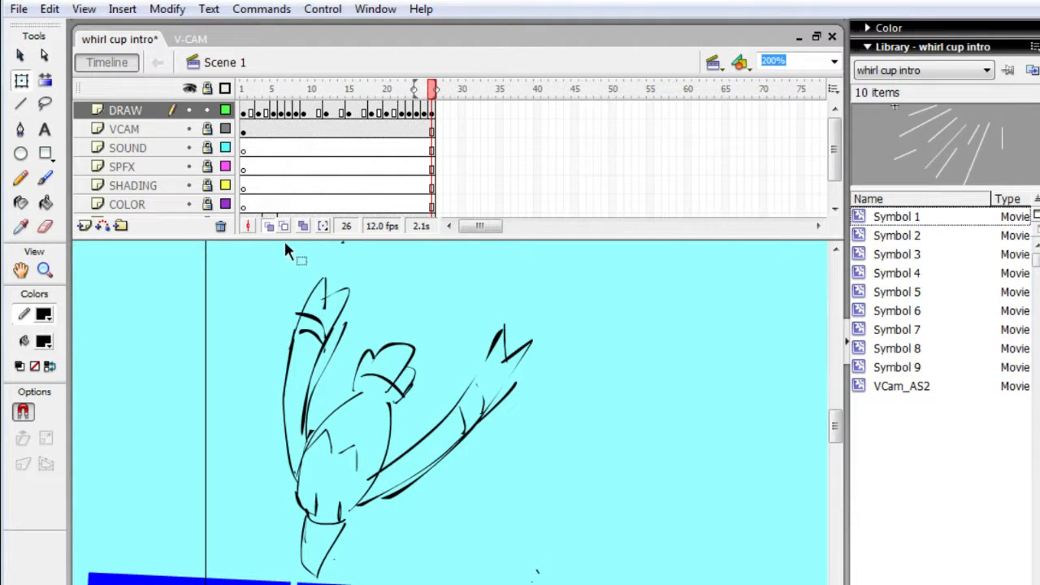
{"action": "mouse_move", "coordinate": [243, 254]}
{"action": "left_mouse_down"}
{"action": "mouse_move", "coordinate": [367, 553]}
{"action": "mouse_move", "coordinate": [552, 574]}
{"action": "left_mouse_up"}
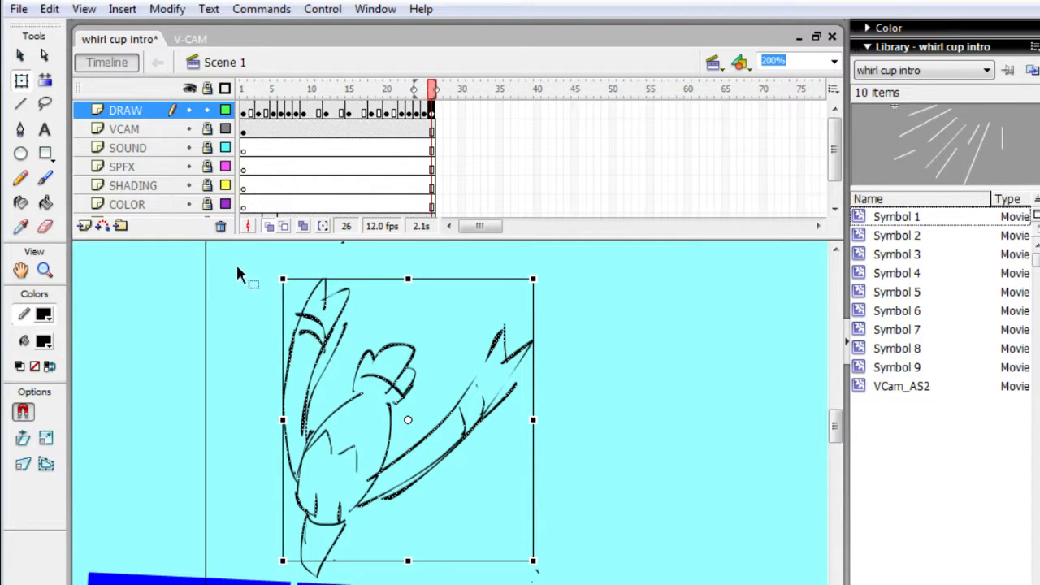
{"action": "mouse_move", "coordinate": [237, 274]}
{"action": "left_mouse_down"}
{"action": "mouse_move", "coordinate": [406, 532]}
{"action": "mouse_move", "coordinate": [554, 581]}
{"action": "left_mouse_up"}
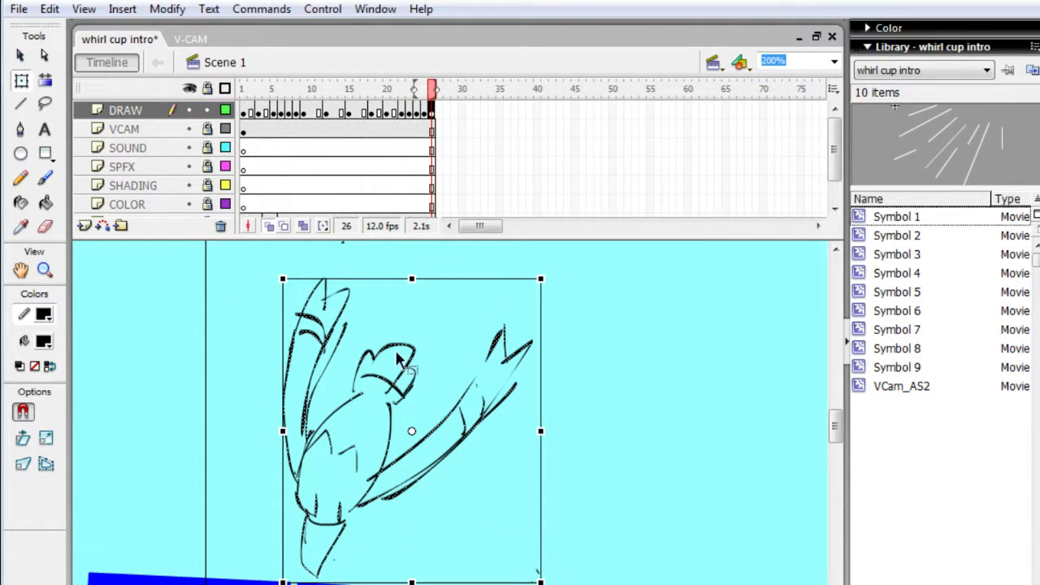
{"action": "key", "text": "Down"}
{"action": "key", "text": "Down"}
{"action": "key", "text": "Down"}
{"action": "key", "text": "Down"}
{"action": "key", "text": "Down"}
{"action": "key", "text": "Down"}
{"action": "key", "text": "Down"}
{"action": "key", "text": "Down"}
{"action": "key", "text": "Down"}
{"action": "key", "text": "Down"}
{"action": "key", "text": "Down"}
{"action": "key", "text": "Down"}
{"action": "key", "text": "Down"}
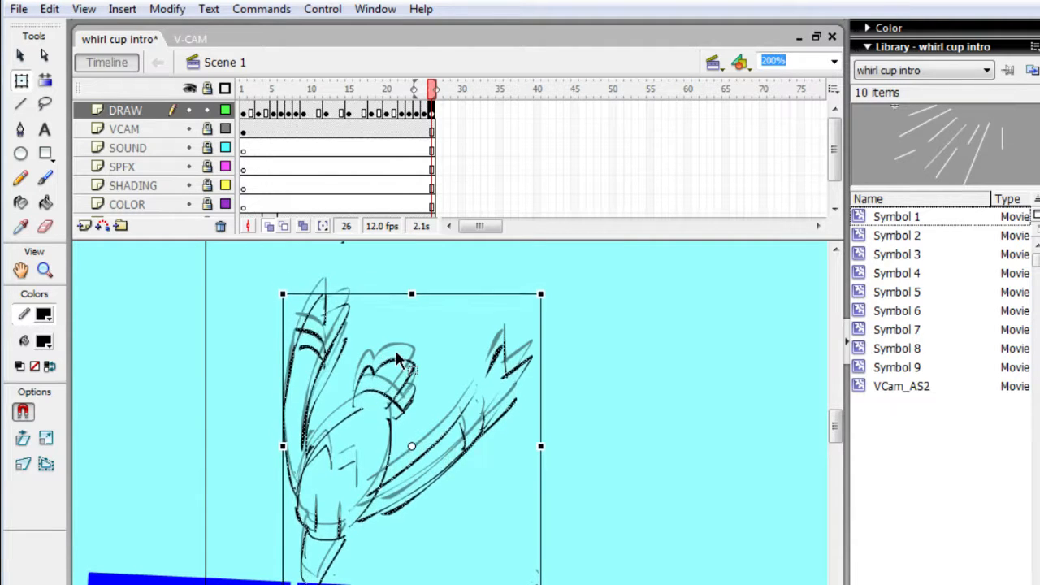
- Move the frame 26 creature further left and down until its beak overlaps the upper edge of the blue shape
{"action": "key", "text": "Left"}
{"action": "key", "text": "Left"}
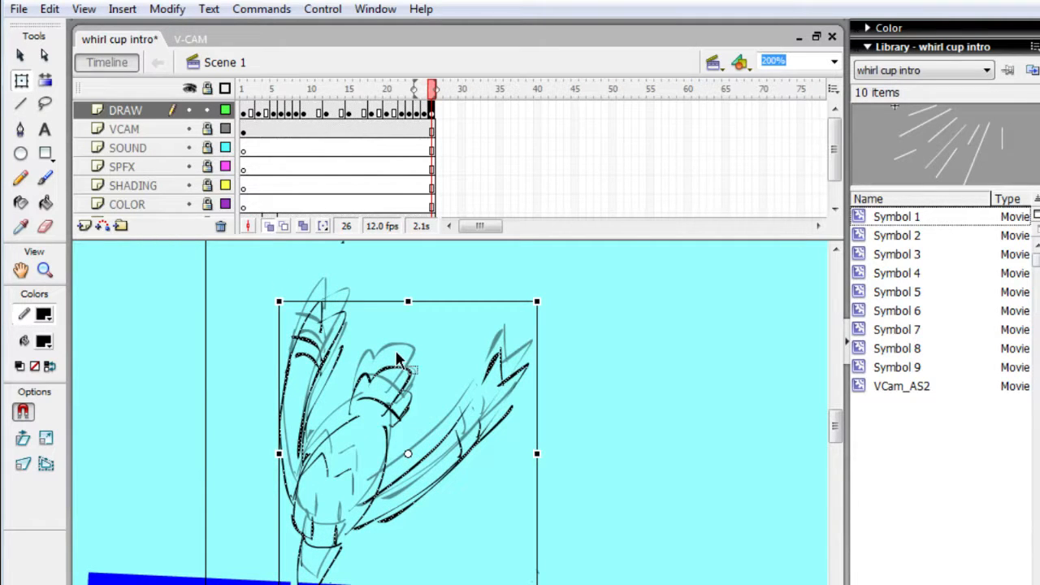
{"action": "key", "text": "Left"}
{"action": "key", "text": "Left"}
{"action": "key", "text": "Left"}
{"action": "key", "text": "Left"}
{"action": "key", "text": "Left"}
{"action": "key", "text": "Left"}
{"action": "key", "text": "Left"}
{"action": "key", "text": "Left"}
{"action": "key", "text": "Left"}
{"action": "key", "text": "Left"}
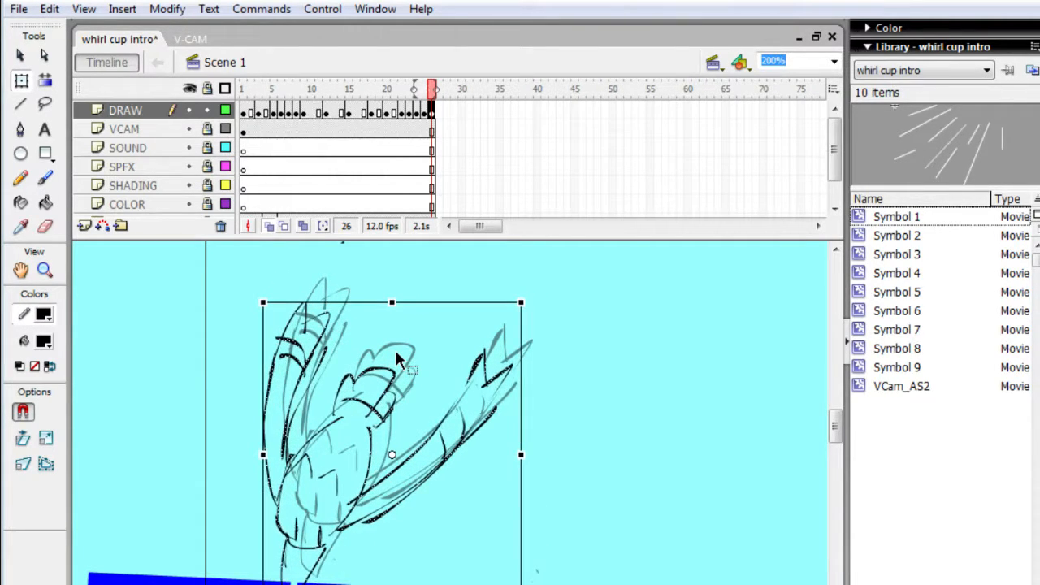
{"action": "key", "text": "Down"}
{"action": "key", "text": "Down"}
{"action": "key", "text": "Down"}
{"action": "key", "text": "Down"}
{"action": "key", "text": "Down"}
{"action": "key", "text": "Down"}
{"action": "key", "text": "Down"}
{"action": "key", "text": "Down"}
{"action": "key", "text": "Down"}
{"action": "key", "text": "Down"}
{"action": "key", "text": "Down"}
{"action": "key", "text": "h"}
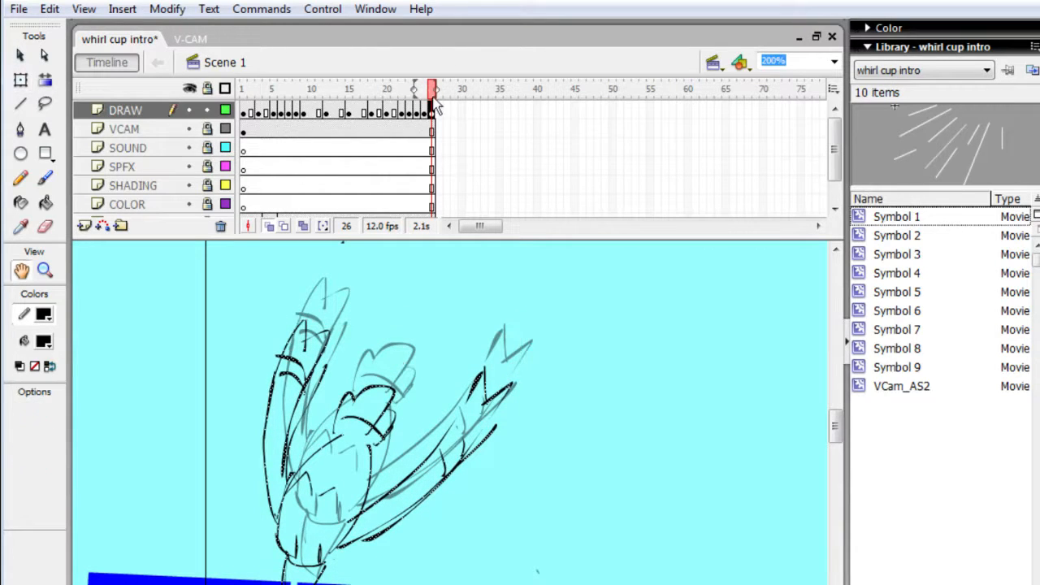
{"action": "left_click_drag", "start_coordinate": [631, 348], "coordinate": [618, 308]}
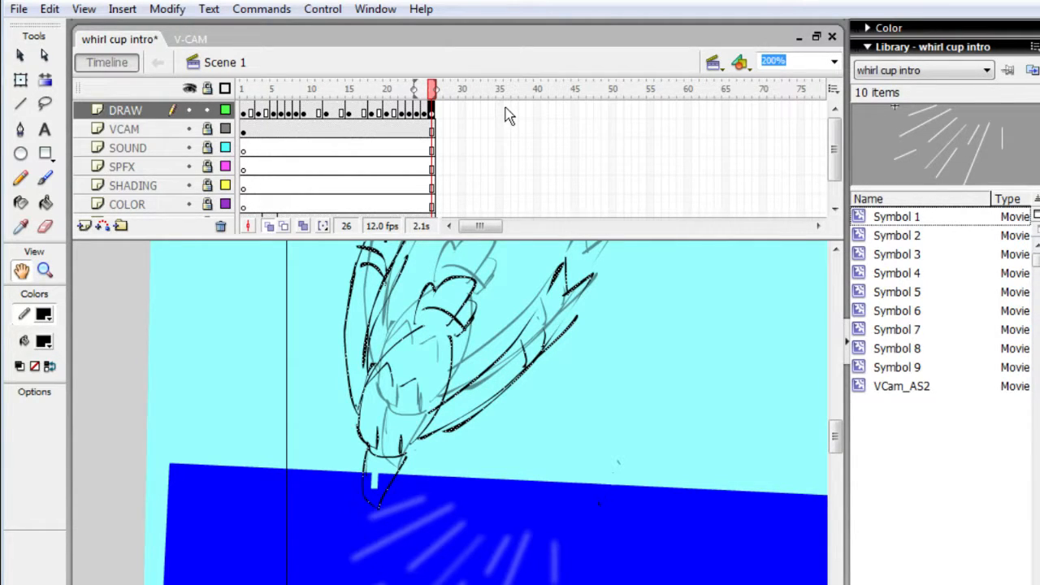
- Lock the DRAW layer and make the BCKGND layer active
{"action": "left_click", "coordinate": [225, 111]}
{"action": "left_click", "coordinate": [207, 111]}
{"action": "left_click", "coordinate": [225, 111]}
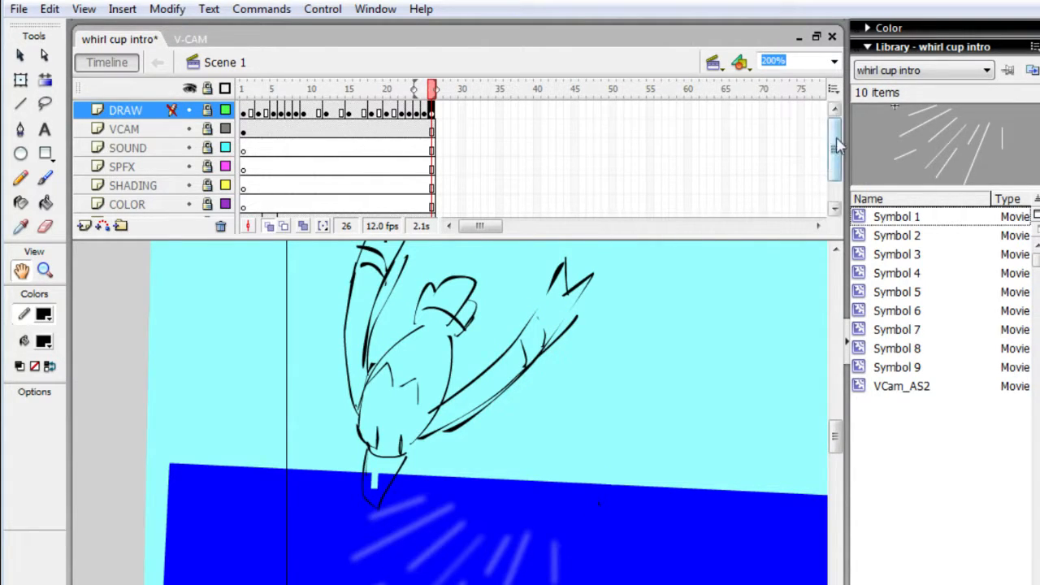
{"action": "left_click_drag", "start_coordinate": [836, 145], "coordinate": [837, 169]}
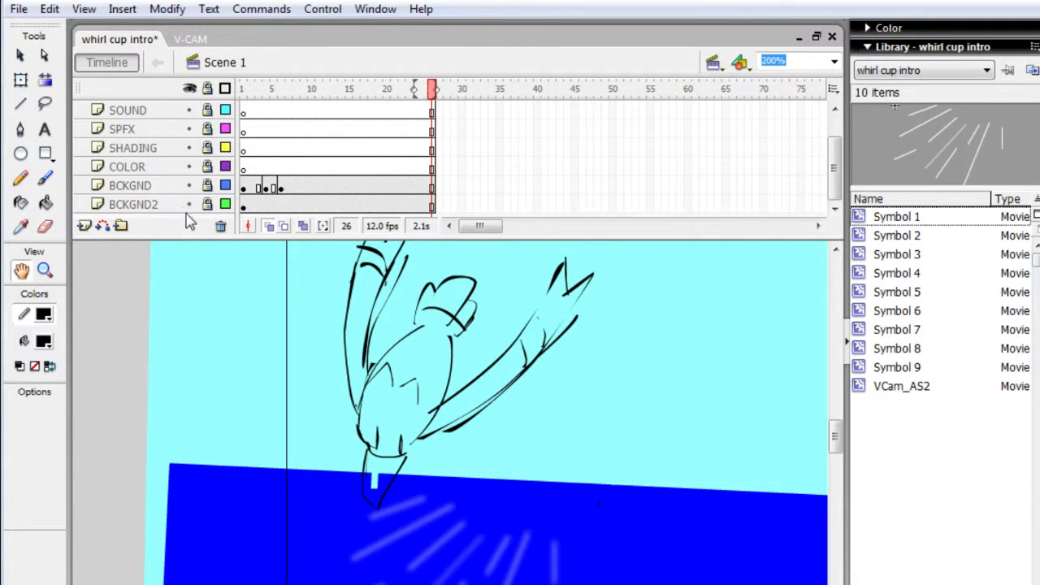
{"action": "left_click", "coordinate": [174, 186]}
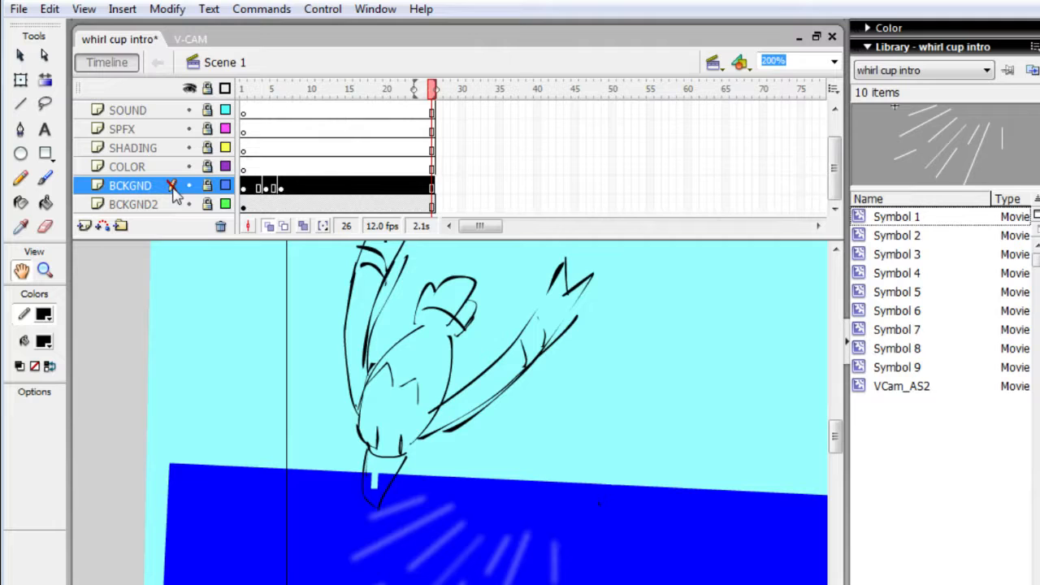
- Examine the character's dive toward the water from frame 16 to the last frame, comparing the final poses frame by frame
{"action": "left_click", "coordinate": [355, 185]}
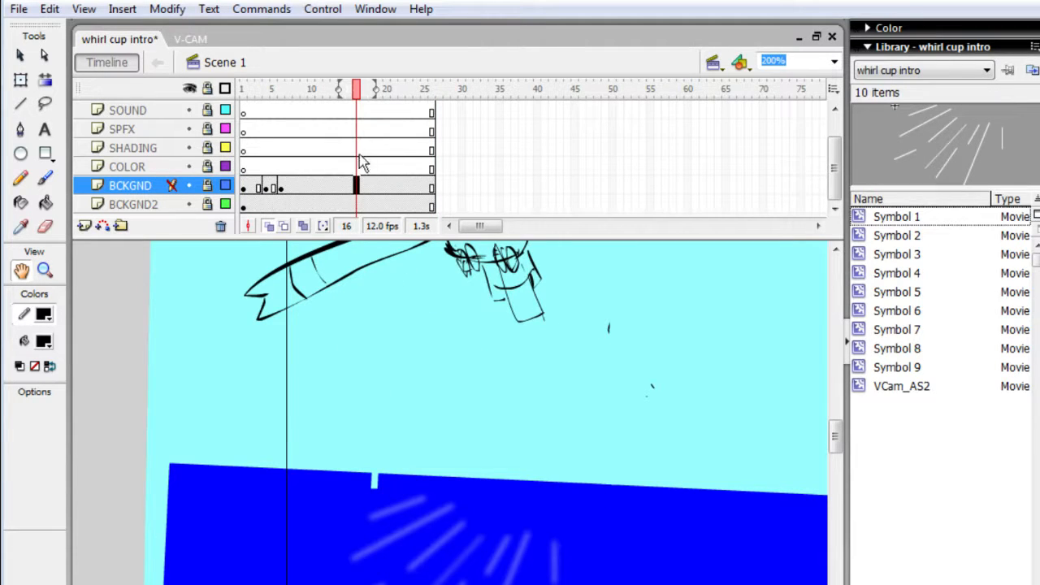
{"action": "left_click", "coordinate": [401, 186]}
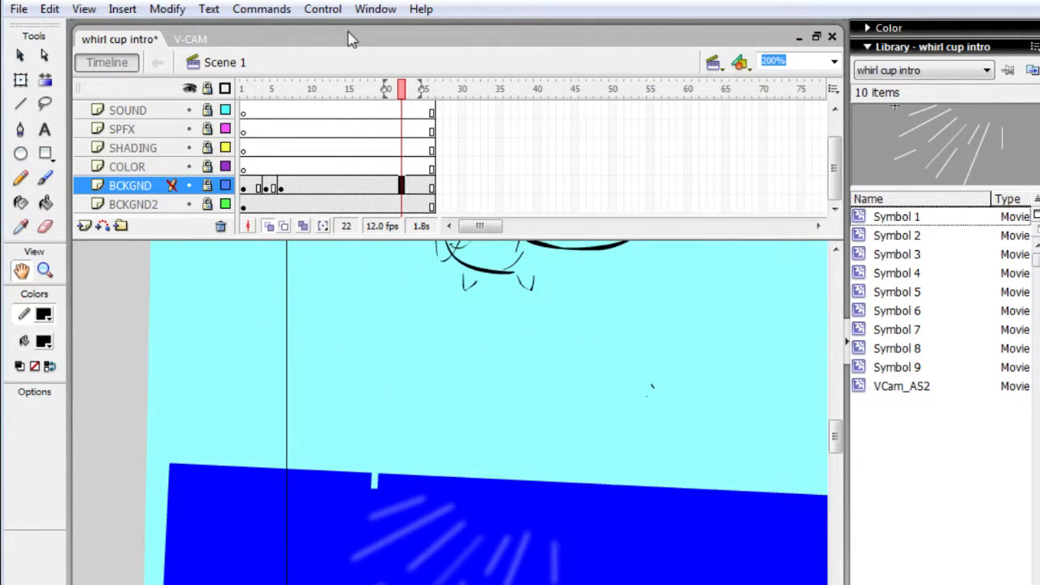
{"action": "key", "text": "period"}
{"action": "key", "text": "period"}
{"action": "key", "text": "period"}
{"action": "key", "text": "period"}
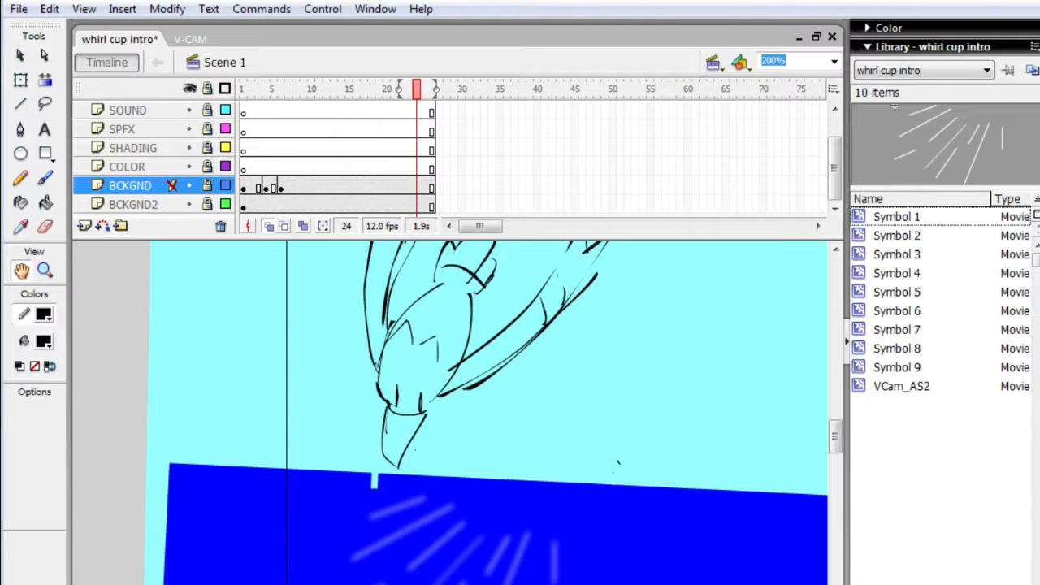
{"action": "key", "text": "comma"}
{"action": "key", "text": "period"}
{"action": "key", "text": "comma"}
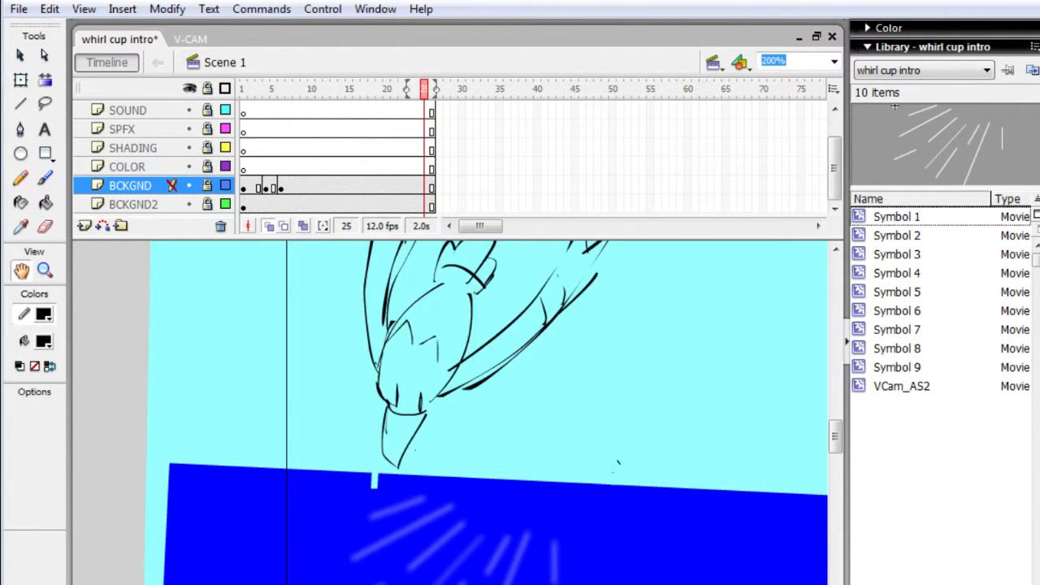
{"action": "key", "text": "period"}
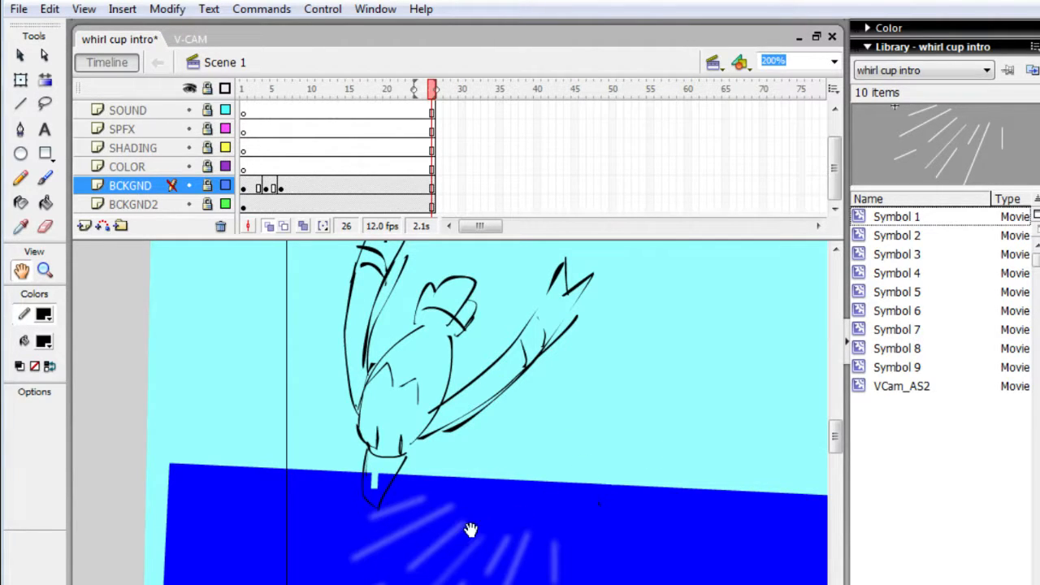
- Unlock the BCKGND layer and delete the symbol of pale radiating streaks in the dark blue water
{"action": "left_click_drag", "start_coordinate": [835, 448], "coordinate": [835, 457]}
{"action": "key", "text": "q"}
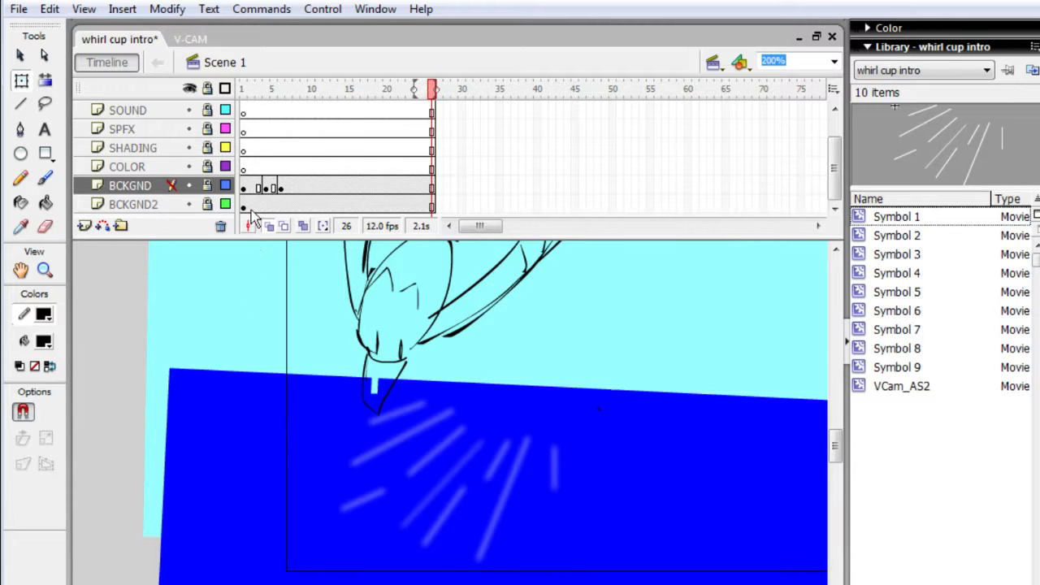
{"action": "left_click", "coordinate": [207, 185]}
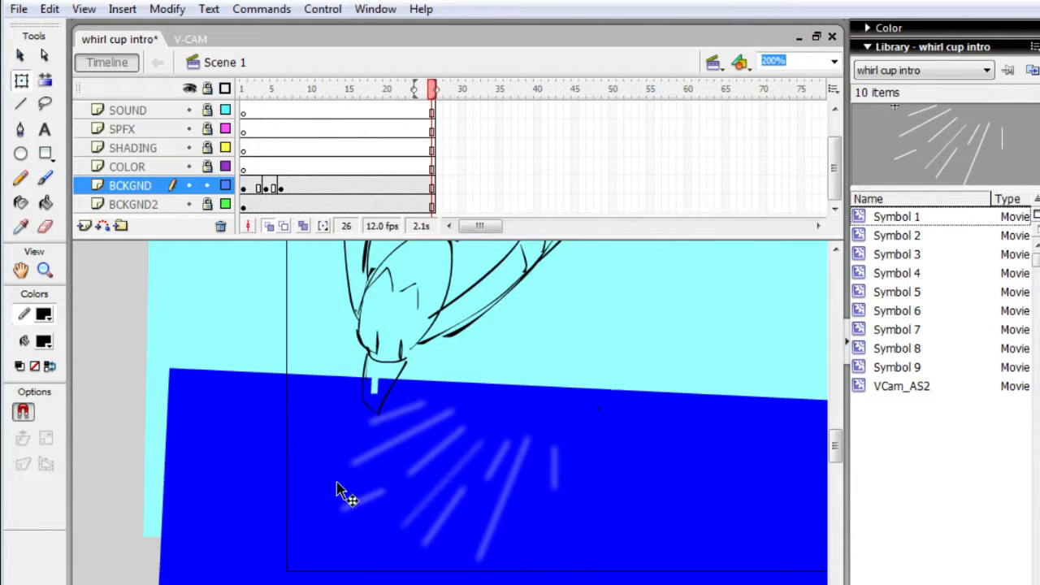
{"action": "left_click", "coordinate": [360, 501]}
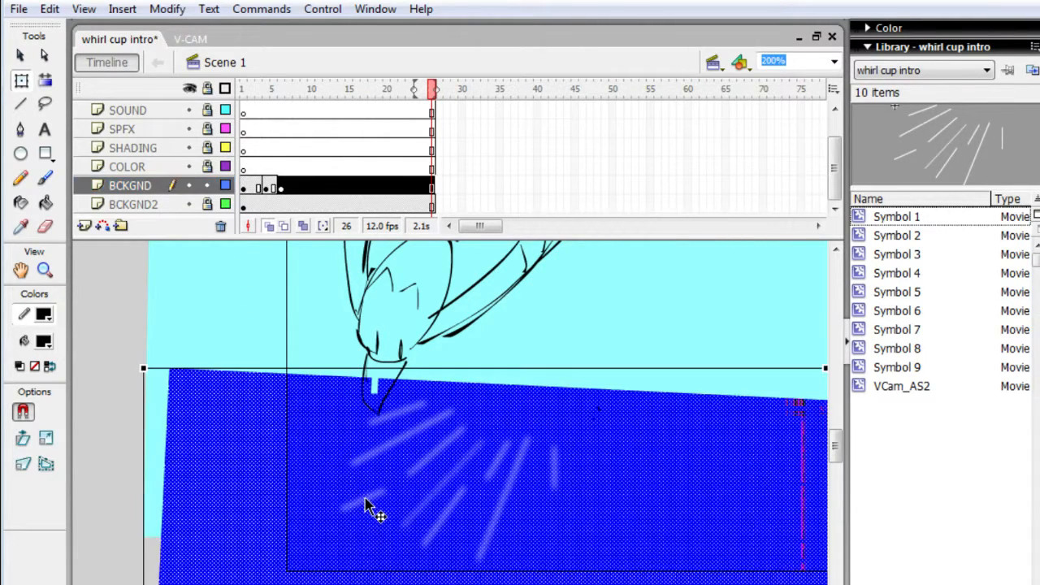
{"action": "left_click", "coordinate": [369, 505]}
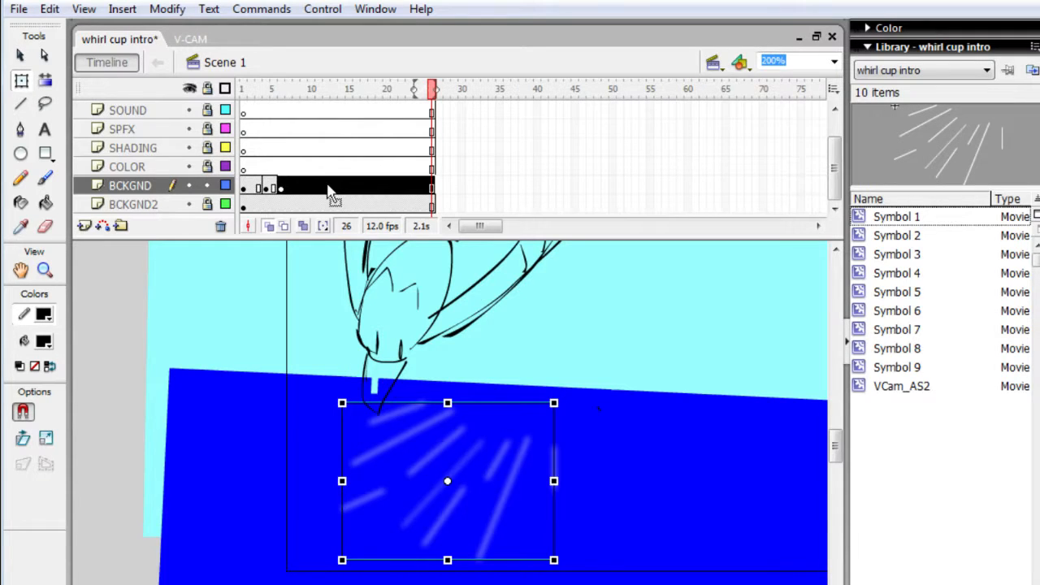
{"action": "key", "text": "Delete"}
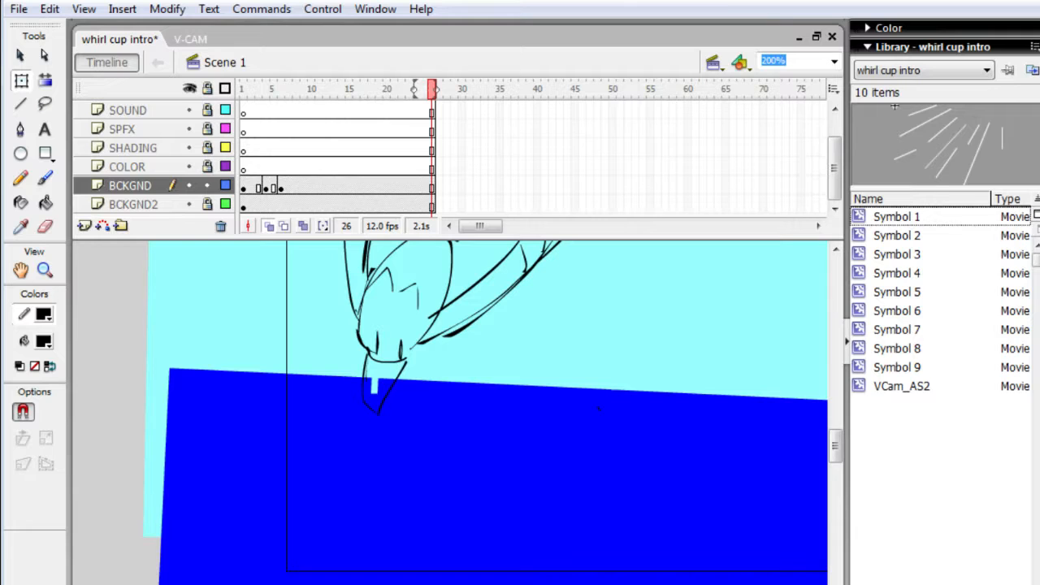
- Examine the dive frame by frame, back and forth up to frame 26, with the streaks gone from the water
{"action": "key", "text": "comma"}
{"action": "key", "text": "comma"}
{"action": "key", "text": "comma"}
{"action": "key", "text": "comma"}
{"action": "key", "text": "comma"}
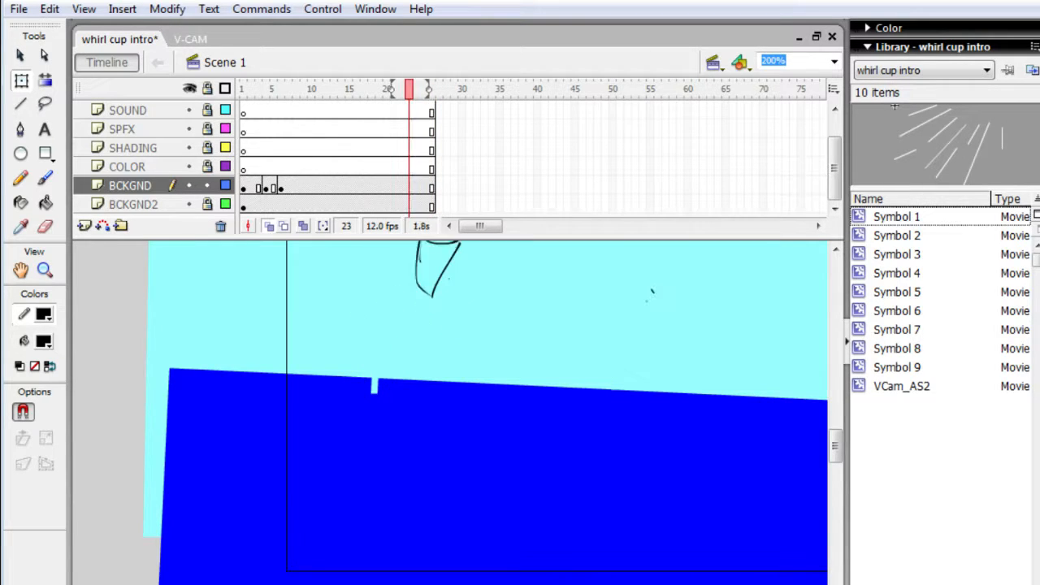
{"action": "key", "text": "period"}
{"action": "key", "text": "period"}
{"action": "key", "text": "period"}
{"action": "key", "text": "period"}
{"action": "key", "text": "period"}
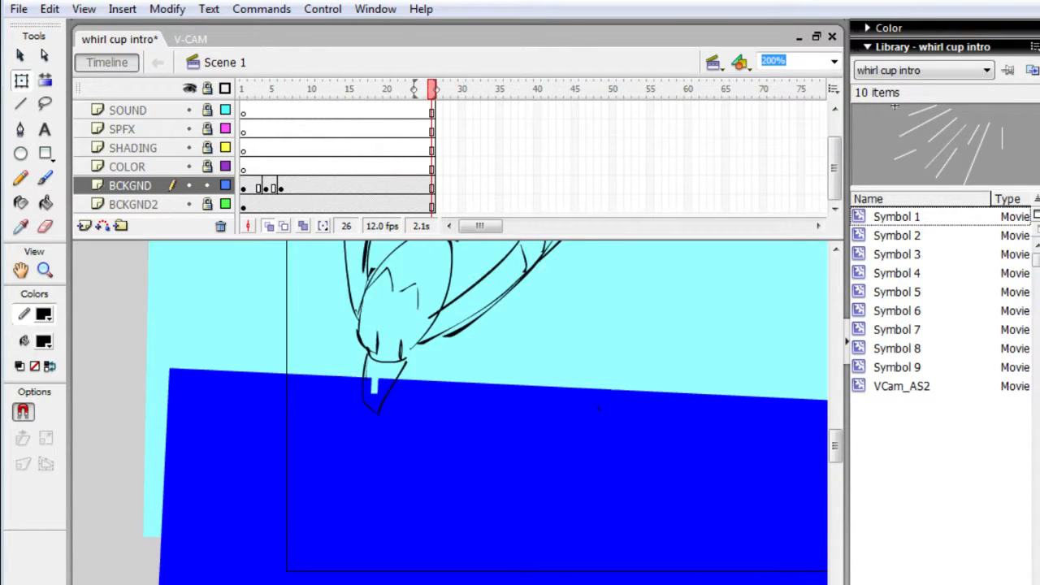
{"action": "key", "text": "comma"}
{"action": "key", "text": "comma"}
{"action": "key", "text": "comma"}
{"action": "key", "text": "comma"}
{"action": "key", "text": "comma"}
{"action": "key", "text": "comma"}
{"action": "key", "text": "comma"}
{"action": "key", "text": "comma"}
{"action": "key", "text": "comma"}
{"action": "key", "text": "comma"}
{"action": "key", "text": "comma"}
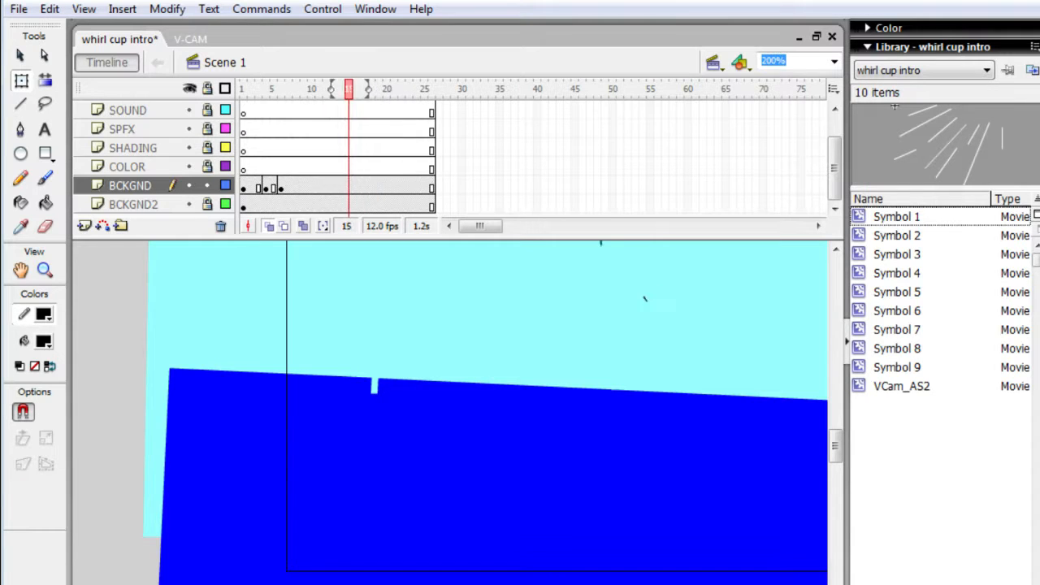
{"action": "key", "text": "comma"}
{"action": "key", "text": "comma"}
{"action": "key", "text": "comma"}
{"action": "key", "text": "comma"}
{"action": "key", "text": "comma"}
{"action": "key", "text": "comma"}
{"action": "key", "text": "comma"}
{"action": "key", "text": "comma"}
{"action": "key", "text": "comma"}
{"action": "key", "text": "comma"}
{"action": "key", "text": "comma"}
{"action": "key", "text": "comma"}
{"action": "key", "text": "comma"}
{"action": "key", "text": "period"}
{"action": "key", "text": "period"}
{"action": "key", "text": "period"}
{"action": "key", "text": "period"}
{"action": "key", "text": "period"}
{"action": "key", "text": "period"}
{"action": "key", "text": "period"}
{"action": "key", "text": "period"}
{"action": "key", "text": "period"}
{"action": "key", "text": "period"}
{"action": "key", "text": "period"}
{"action": "key", "text": "period"}
{"action": "key", "text": "period"}
{"action": "key", "text": "period"}
{"action": "key", "text": "period"}
{"action": "key", "text": "period"}
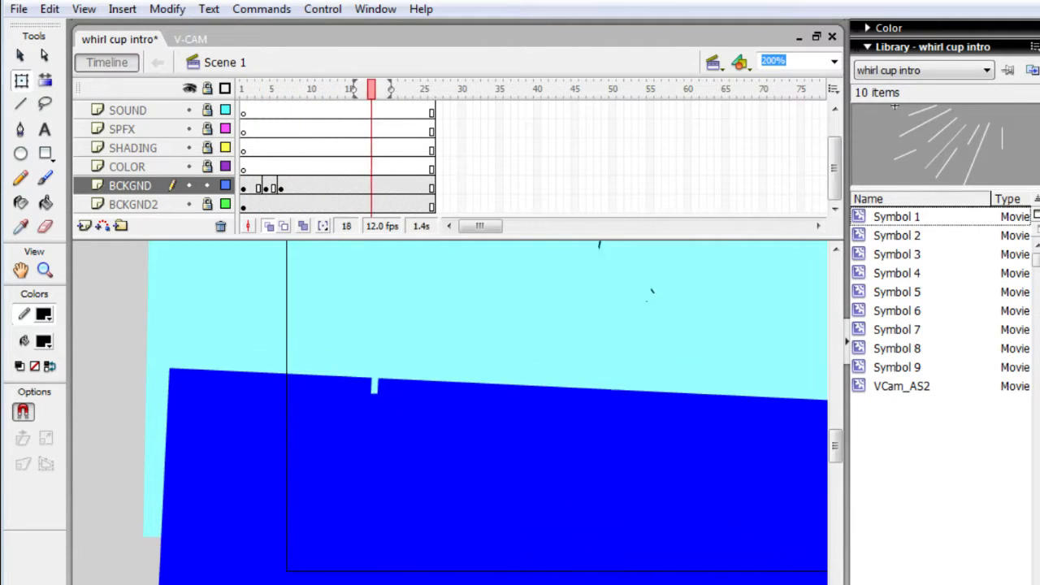
{"action": "key", "text": "period"}
{"action": "key", "text": "period"}
{"action": "key", "text": "period"}
{"action": "key", "text": "period"}
{"action": "key", "text": "period"}
{"action": "key", "text": "period"}
{"action": "key", "text": "period"}
{"action": "key", "text": "period"}
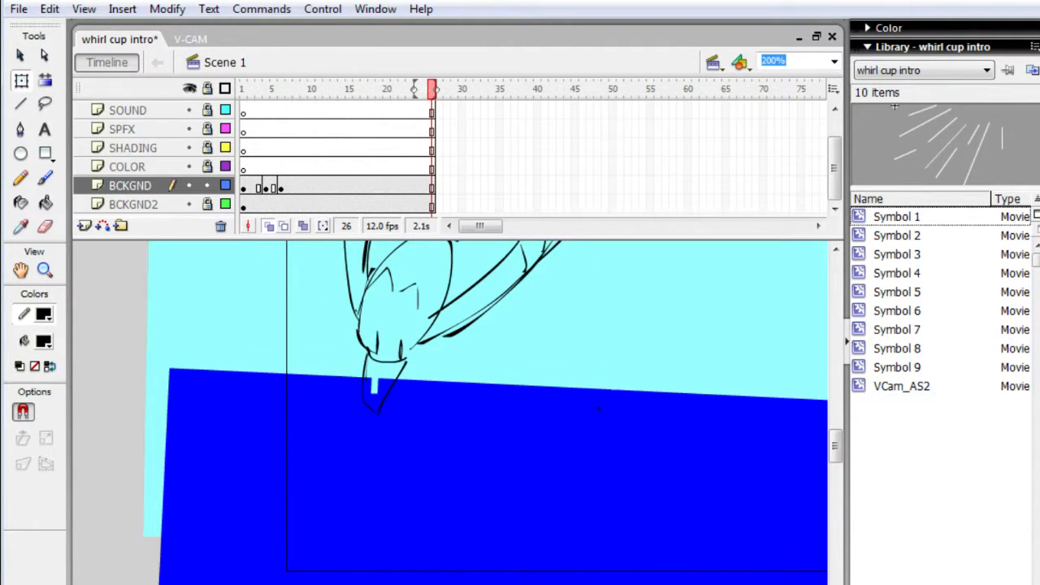
- Play back the whole animation a few times to review the timing of the dive into the water
{"action": "key", "text": "Return"}
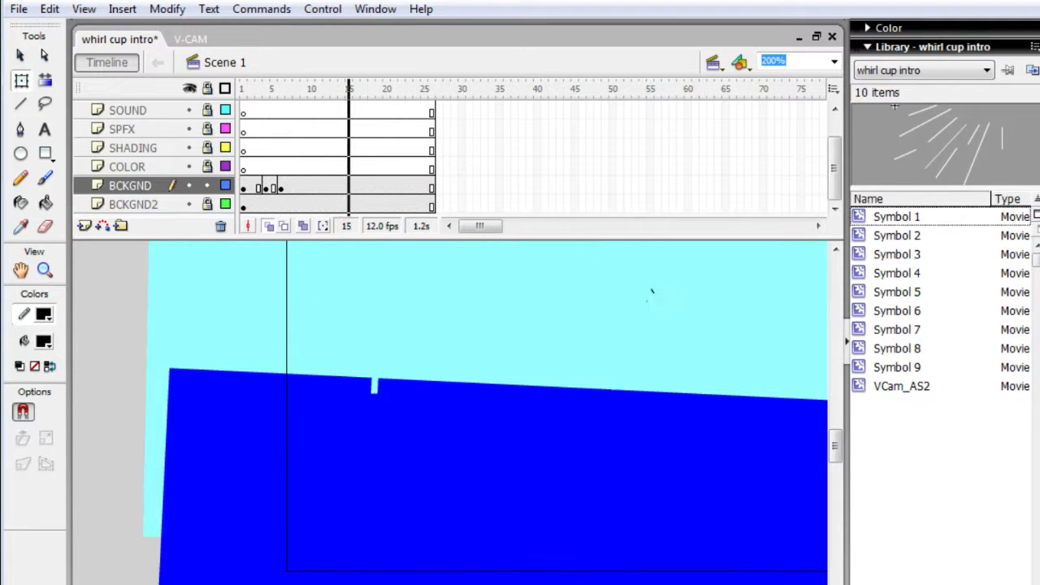
{"action": "key", "text": "h"}
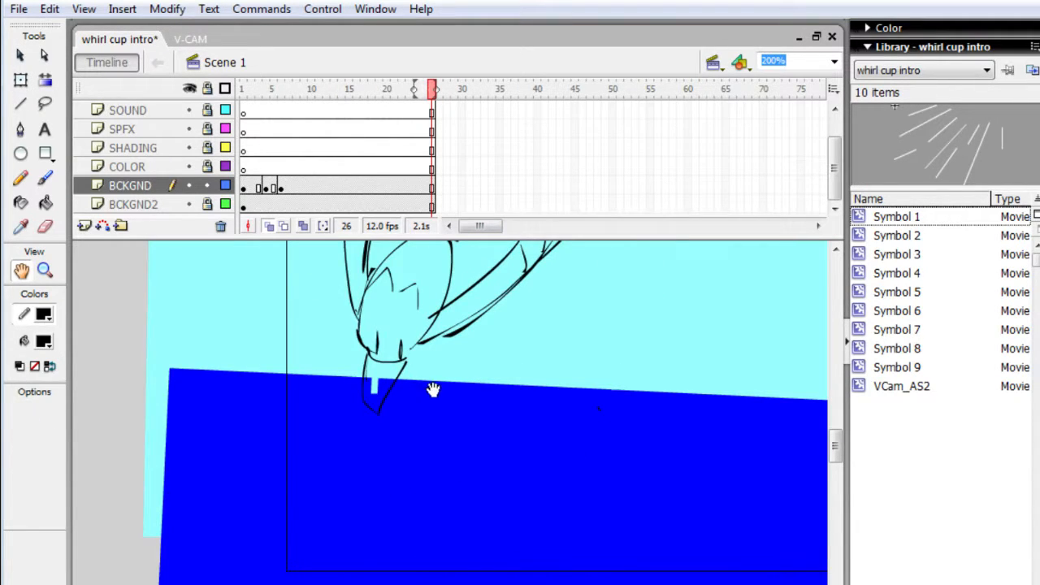
{"action": "left_click_drag", "start_coordinate": [431, 391], "coordinate": [426, 487]}
{"action": "key", "text": "Return"}
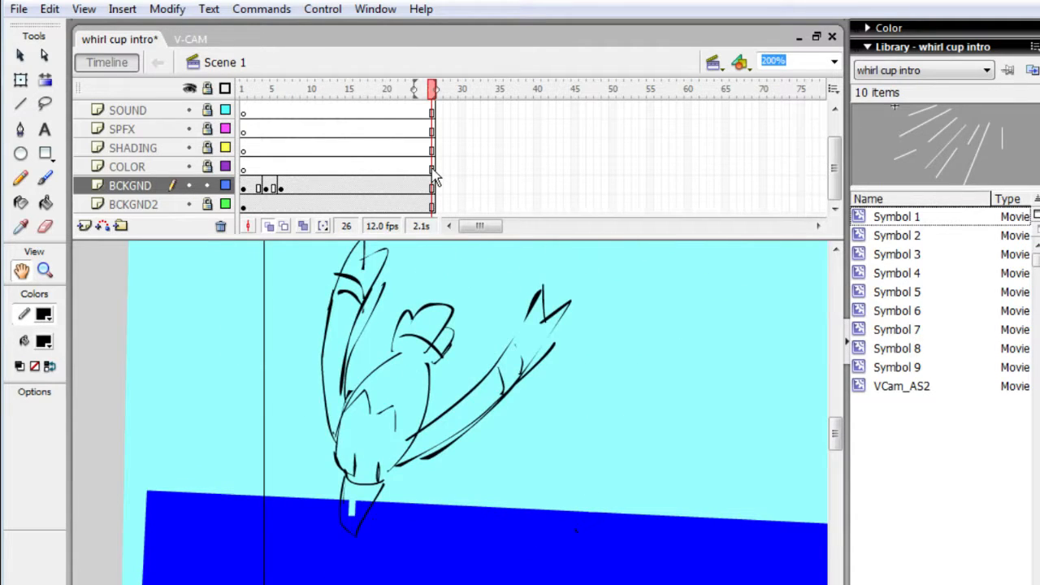
{"action": "key", "text": "Return"}
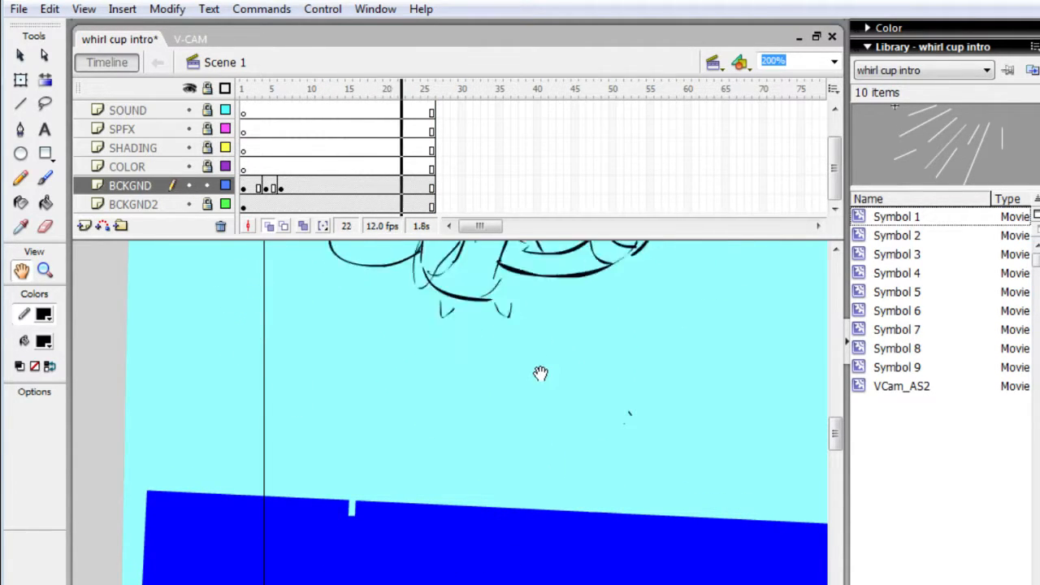
{"action": "left_click_drag", "start_coordinate": [506, 422], "coordinate": [526, 360]}
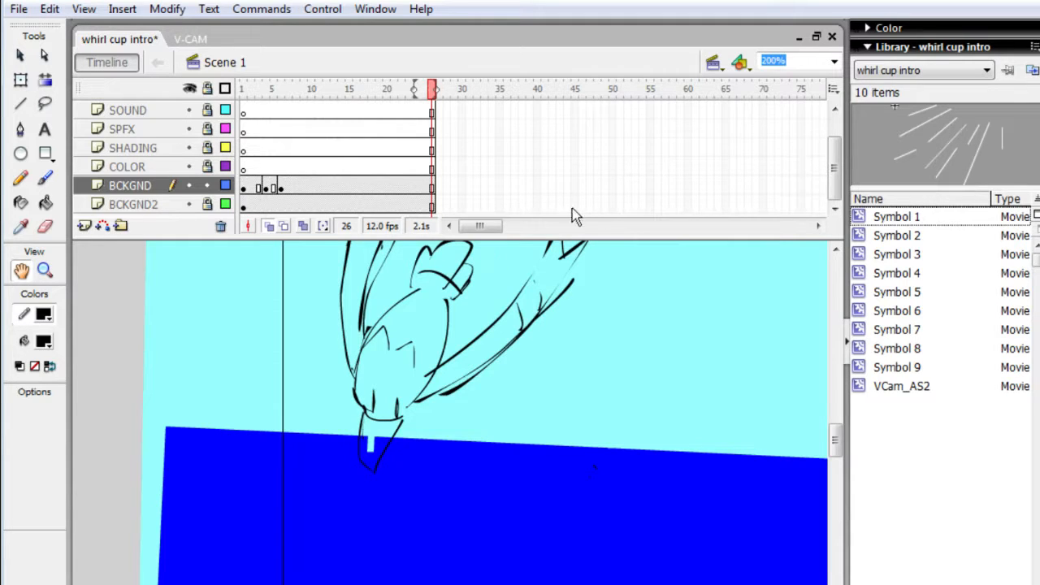
- Lock the BCKGND layer and unlock the DRAW layer for editing
{"action": "left_click", "coordinate": [208, 186]}
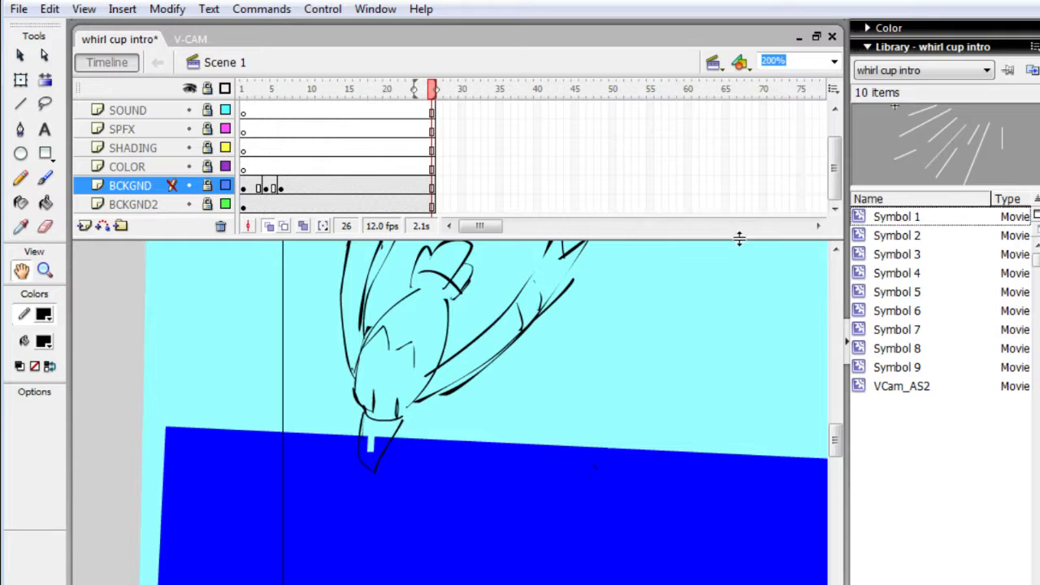
{"action": "left_click_drag", "start_coordinate": [833, 194], "coordinate": [841, 155]}
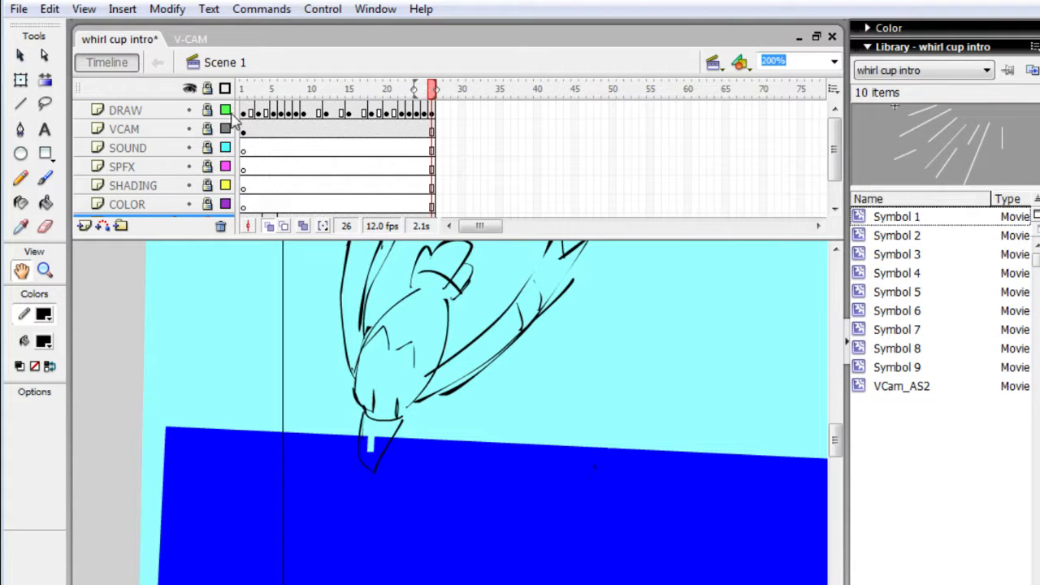
{"action": "left_click", "coordinate": [207, 109]}
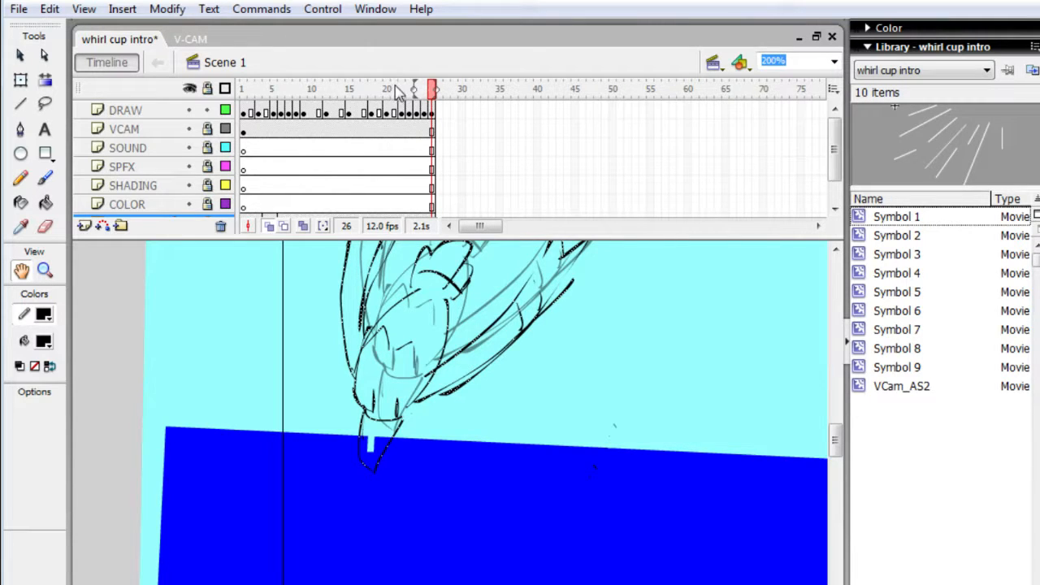
- Extend all layers to frame 27 and add a keyframe holding the dive pose there on the DRAW layer
{"action": "left_click", "coordinate": [441, 164]}
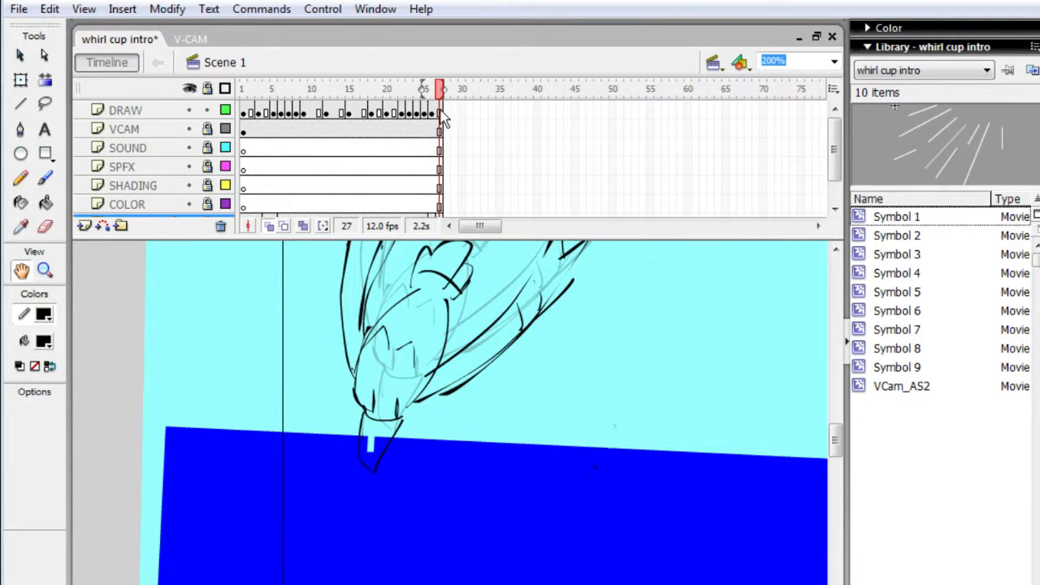
{"action": "left_click", "coordinate": [441, 116]}
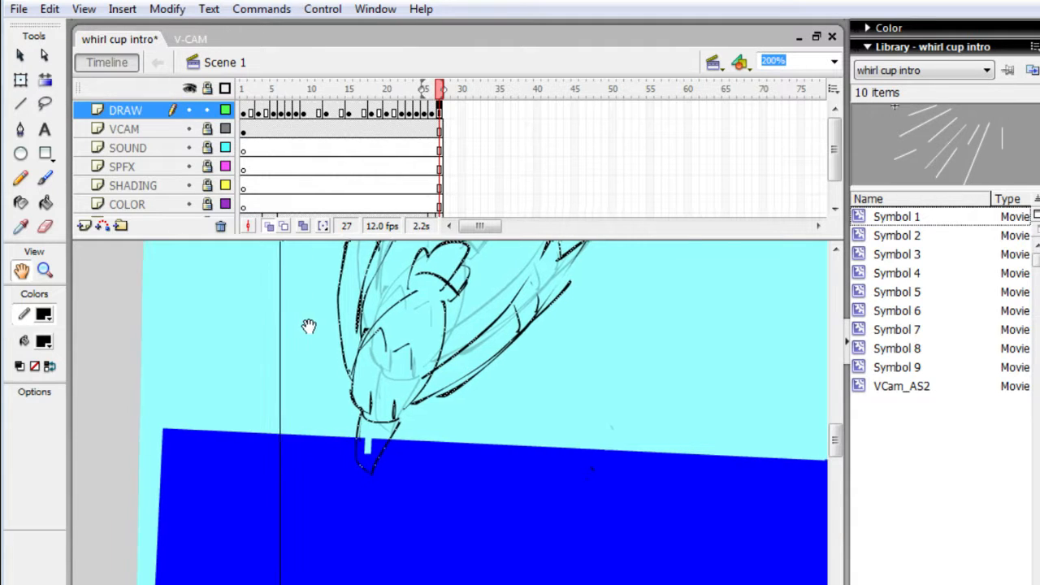
{"action": "left_click_drag", "start_coordinate": [313, 320], "coordinate": [320, 317]}
{"action": "key", "text": "F6"}
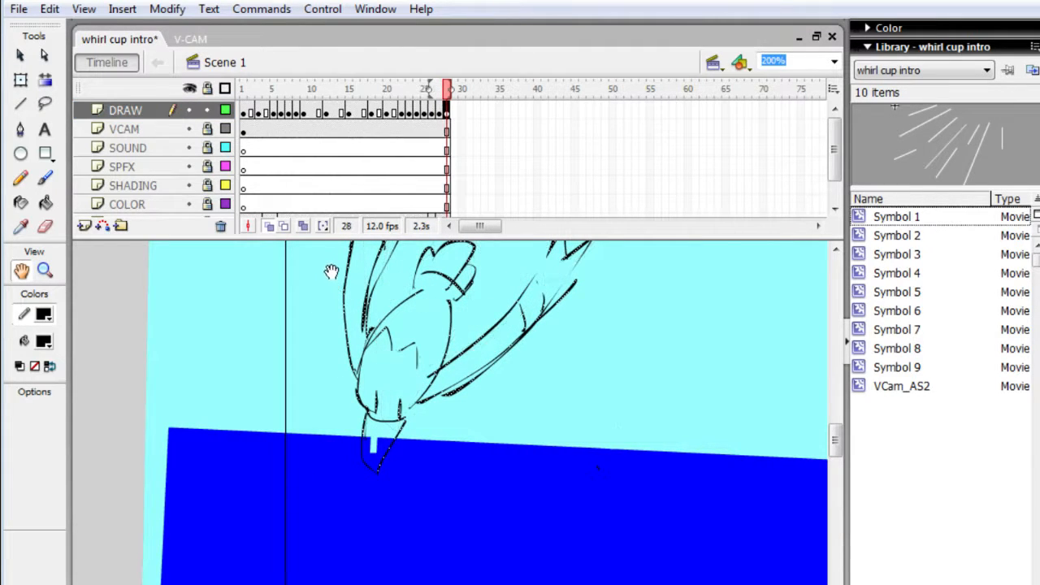
- Try holding the dive pose with further DRAW keyframes up to frame 30, play it back, and remove those extra frames
{"action": "key", "text": "q"}
{"action": "left_click_drag", "start_coordinate": [342, 263], "coordinate": [344, 264]}
{"action": "key", "text": "F6"}
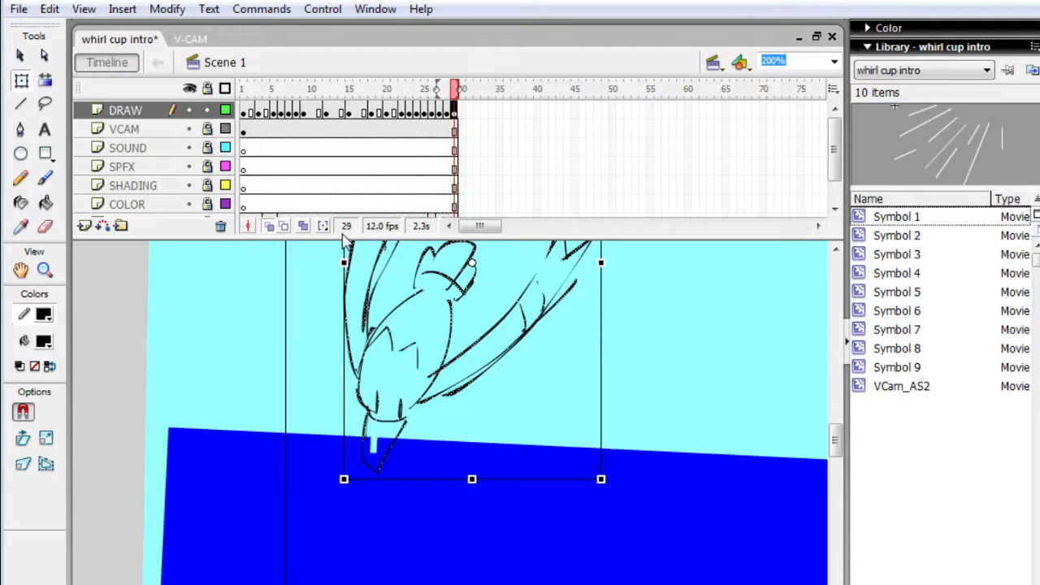
{"action": "key", "text": "F6"}
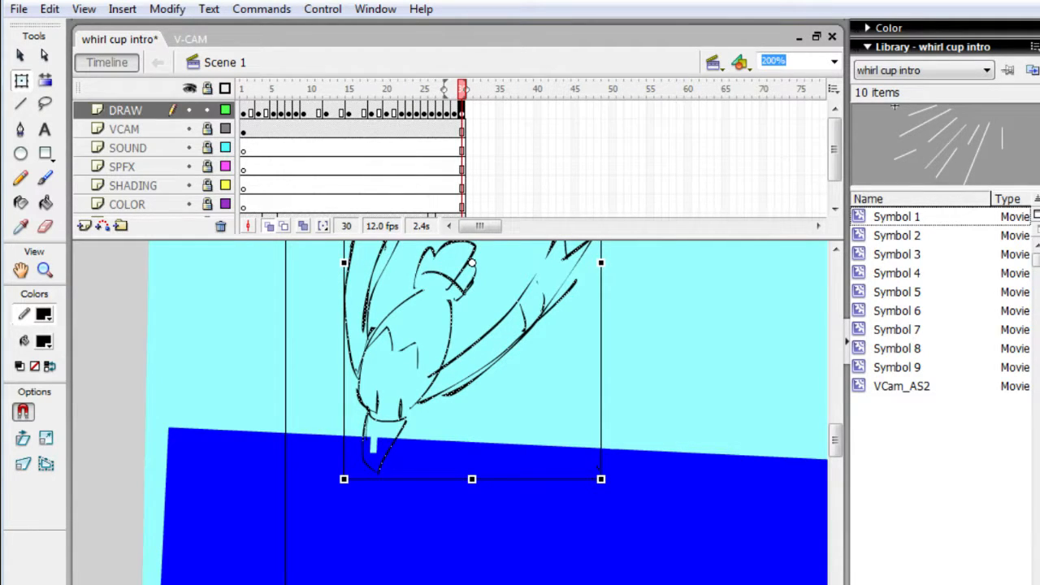
{"action": "key", "text": "comma"}
{"action": "key", "text": "comma"}
{"action": "key", "text": "comma"}
{"action": "key", "text": "comma"}
{"action": "key", "text": "comma"}
{"action": "key", "text": "comma"}
{"action": "key", "text": "Return"}
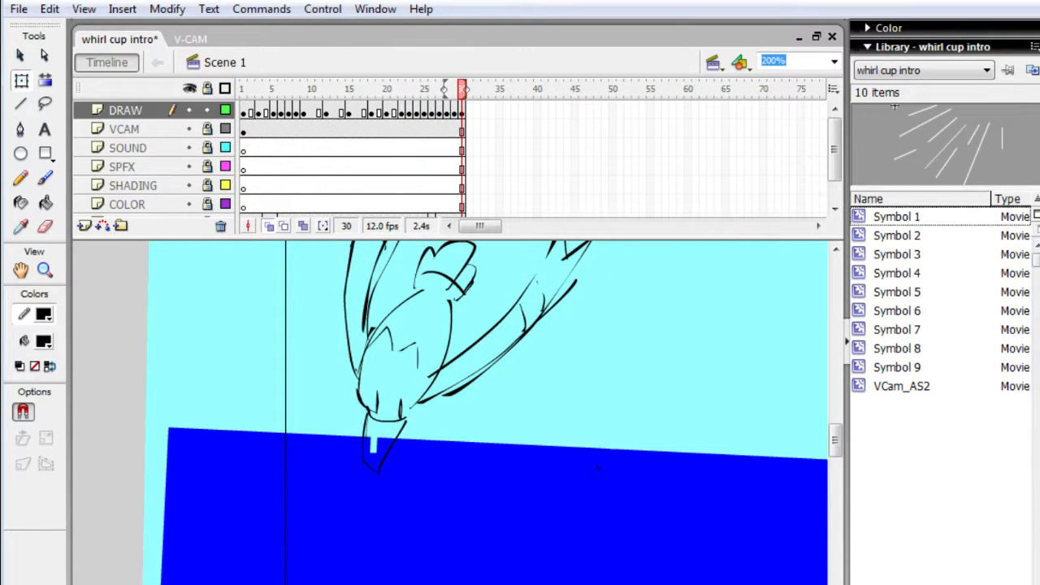
{"action": "key", "text": "comma"}
{"action": "key", "text": "comma"}
{"action": "key", "text": "comma"}
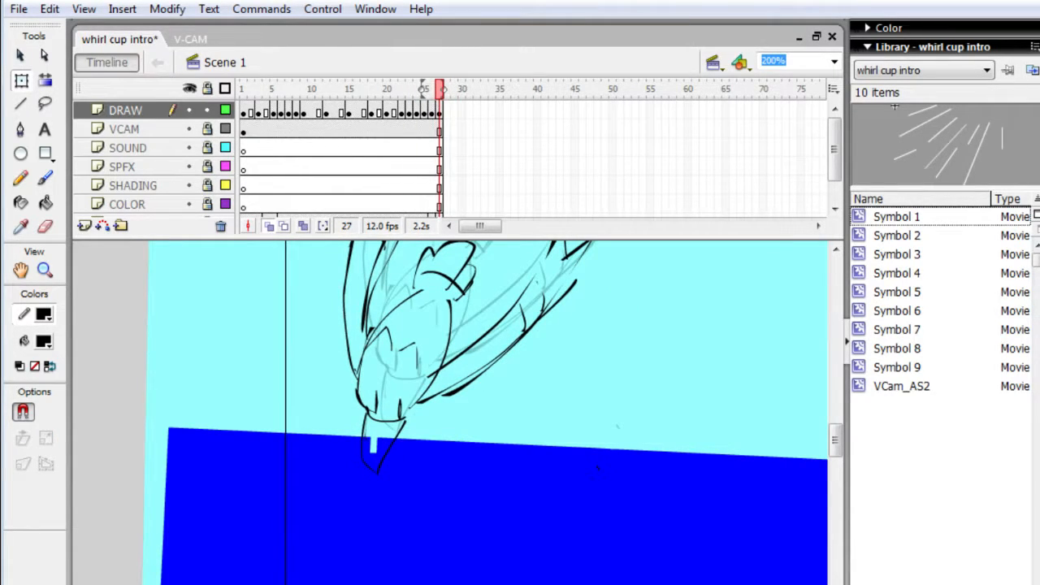
- Compare the dive poses in the last few frames by moving repeatedly back and forth up to frame 27
{"action": "key", "text": "comma"}
{"action": "key", "text": "comma"}
{"action": "key", "text": "period"}
{"action": "key", "text": "period"}
{"action": "key", "text": "comma"}
{"action": "key", "text": "comma"}
{"action": "key", "text": "period"}
{"action": "key", "text": "period"}
{"action": "key", "text": "comma"}
{"action": "key", "text": "comma"}
{"action": "key", "text": "period"}
{"action": "key", "text": "period"}
- Nudge the diving character's drawing in frame 27 of the DRAW layer slightly downward into the water
{"action": "key", "text": "h"}
{"action": "mouse_move", "coordinate": [305, 455]}
{"action": "left_mouse_down"}
{"action": "mouse_move", "coordinate": [311, 567]}
{"action": "mouse_move", "coordinate": [313, 540]}
{"action": "mouse_move", "coordinate": [478, 465]}
{"action": "mouse_move", "coordinate": [616, 287]}
{"action": "mouse_move", "coordinate": [628, 252]}
{"action": "left_mouse_up"}
{"action": "key", "text": "q"}
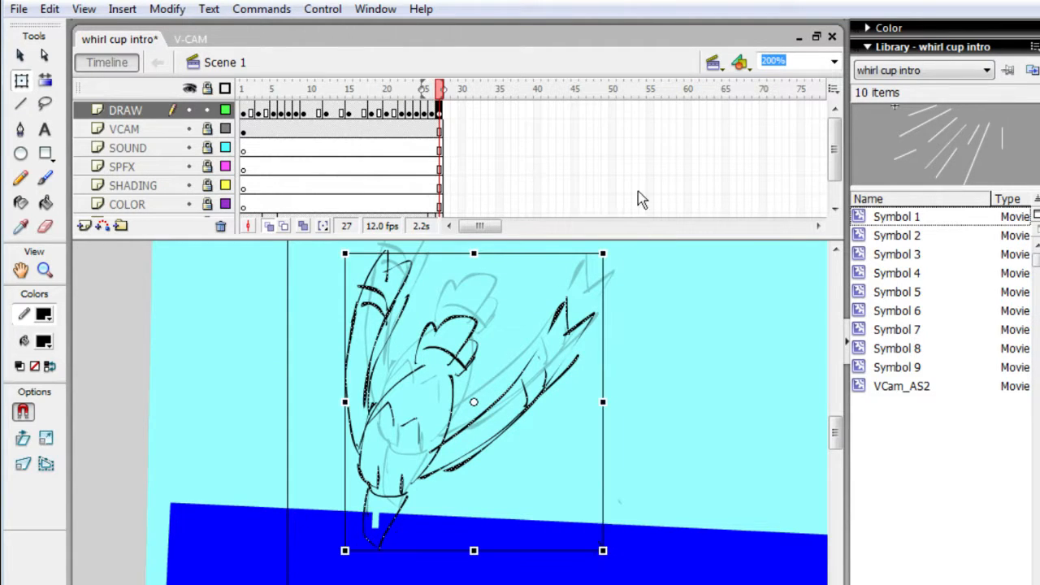
{"action": "key", "text": "Down"}
{"action": "key", "text": "Down"}
{"action": "key", "text": "Down"}
{"action": "key", "text": "Down"}
{"action": "key", "text": "Down"}
{"action": "key", "text": "Down"}
{"action": "key", "text": "Down"}
{"action": "key", "text": "Down"}
{"action": "key", "text": "Down"}
{"action": "key", "text": "Down"}
{"action": "key", "text": "Down"}
{"action": "key", "text": "Down"}
{"action": "key", "text": "Down"}
{"action": "key", "text": "Down"}
{"action": "key", "text": "Down"}
{"action": "key", "text": "Down"}
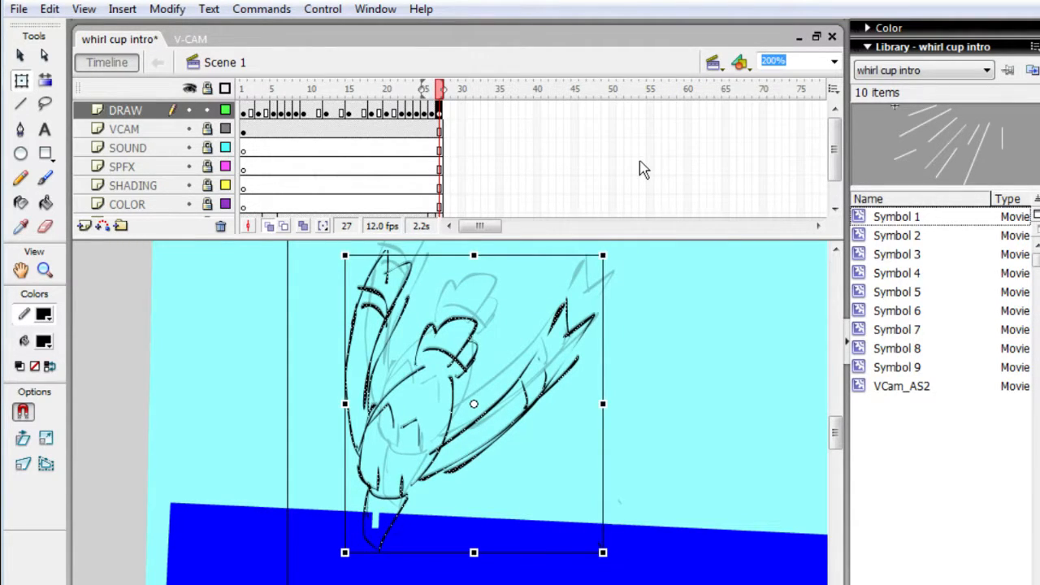
- Shift the diving character's drawing in frame 27 further down and to the left so its lower end sinks into the water
{"action": "key", "text": "Left"}
{"action": "key", "text": "Left"}
{"action": "key", "text": "Left"}
{"action": "key", "text": "Left"}
{"action": "key", "text": "Left"}
{"action": "key", "text": "Left"}
{"action": "key", "text": "Left"}
{"action": "key", "text": "Left"}
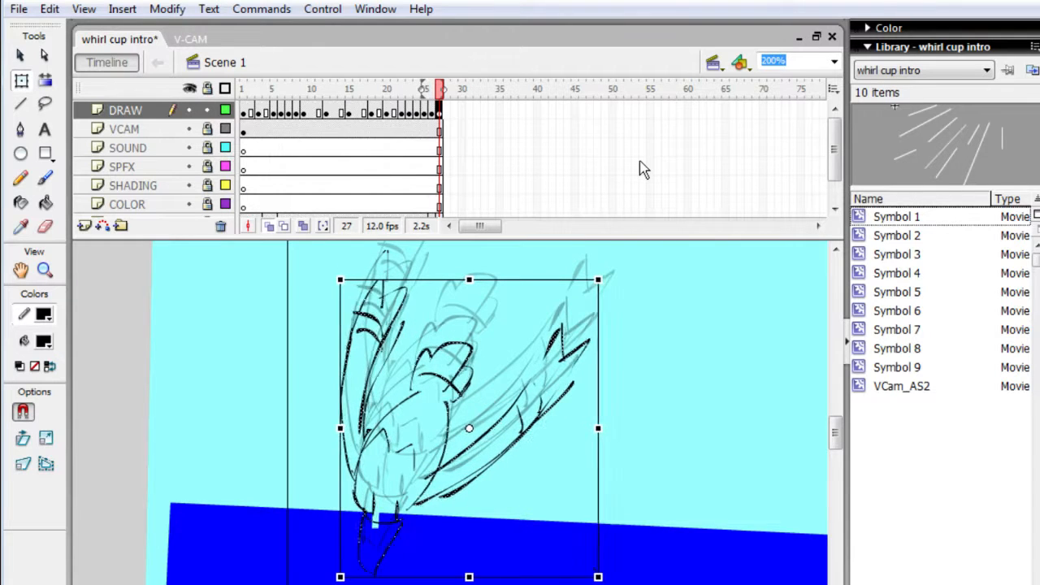
{"action": "key", "text": "Down"}
{"action": "key", "text": "Down"}
{"action": "key", "text": "Down"}
{"action": "key", "text": "Down"}
{"action": "key", "text": "Down"}
{"action": "key", "text": "Down"}
{"action": "key", "text": "Down"}
{"action": "key", "text": "Left"}
{"action": "key", "text": "Left"}
{"action": "key", "text": "Left"}
{"action": "key", "text": "Left"}
{"action": "key", "text": "Left"}
{"action": "key", "text": "Left"}
{"action": "key", "text": "Left"}
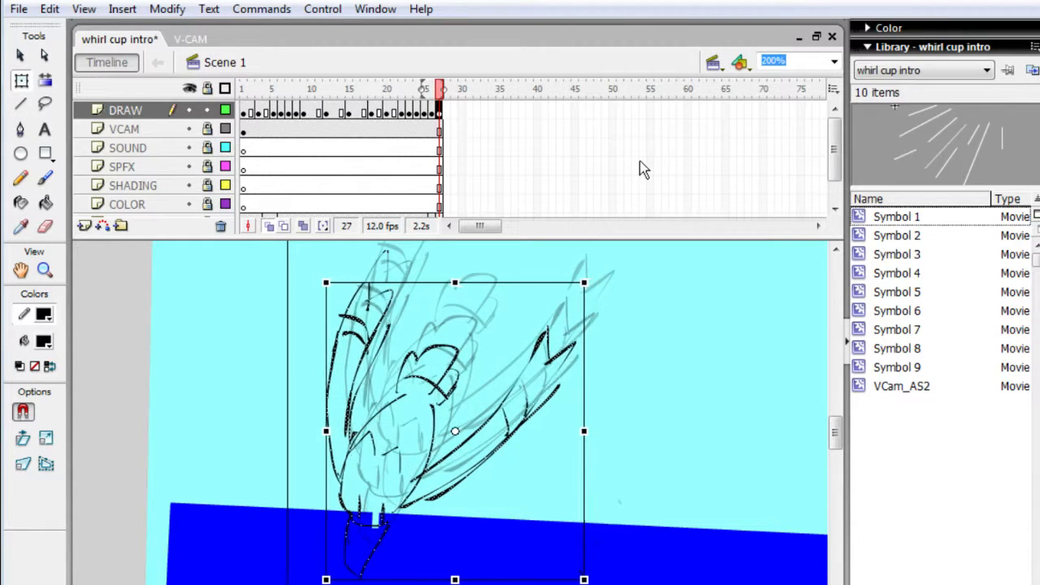
{"action": "key", "text": "Down"}
{"action": "key", "text": "Down"}
{"action": "key", "text": "Down"}
{"action": "key", "text": "Down"}
{"action": "key", "text": "Down"}
{"action": "key", "text": "Down"}
{"action": "key", "text": "Down"}
{"action": "key", "text": "Down"}
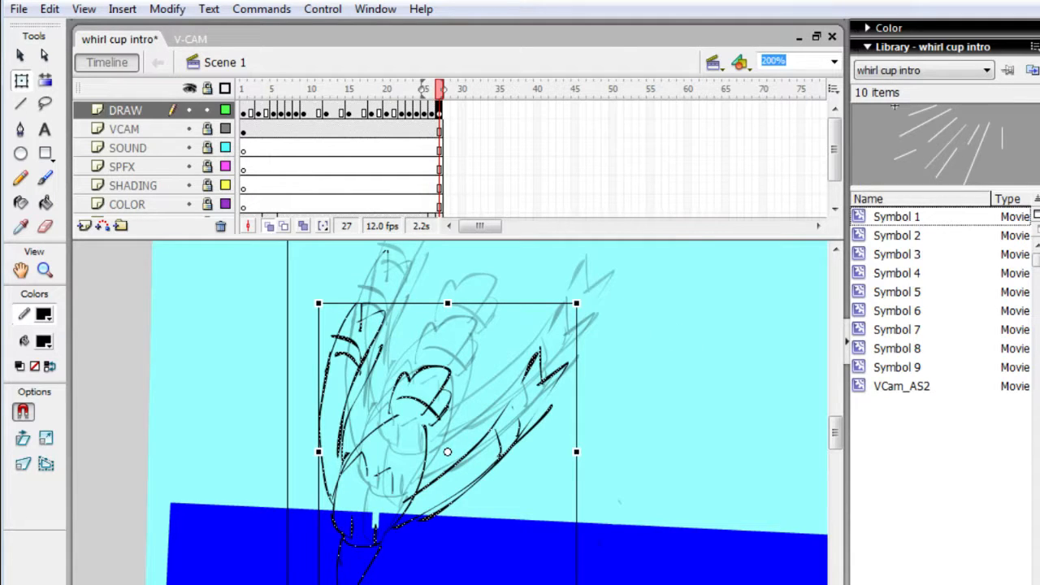
{"action": "key", "text": "Return"}
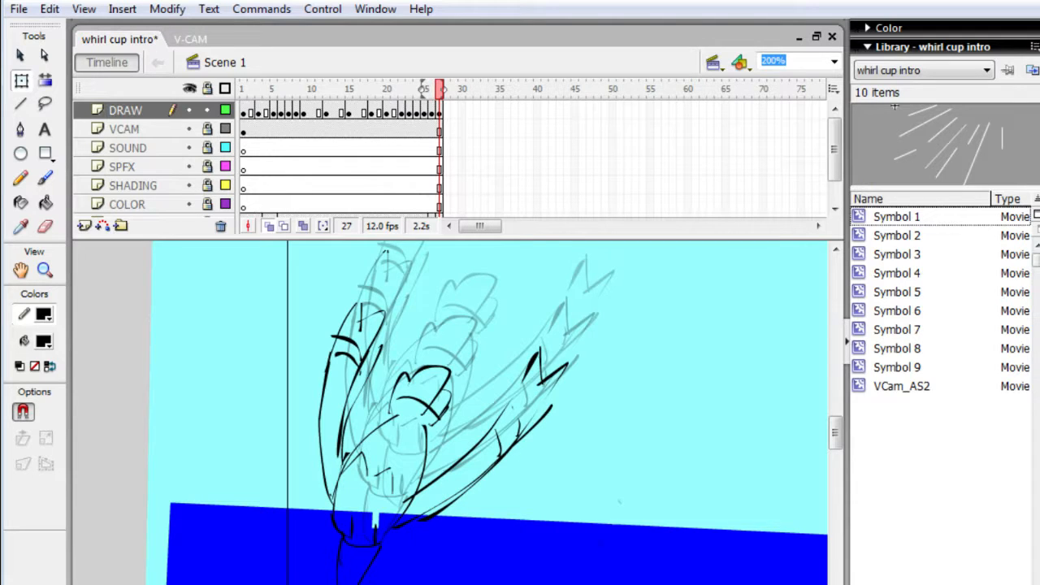
- Add a keyframe at frame 28 of the DRAW layer and clear the copied character drawing from it
{"action": "key", "text": "F6"}
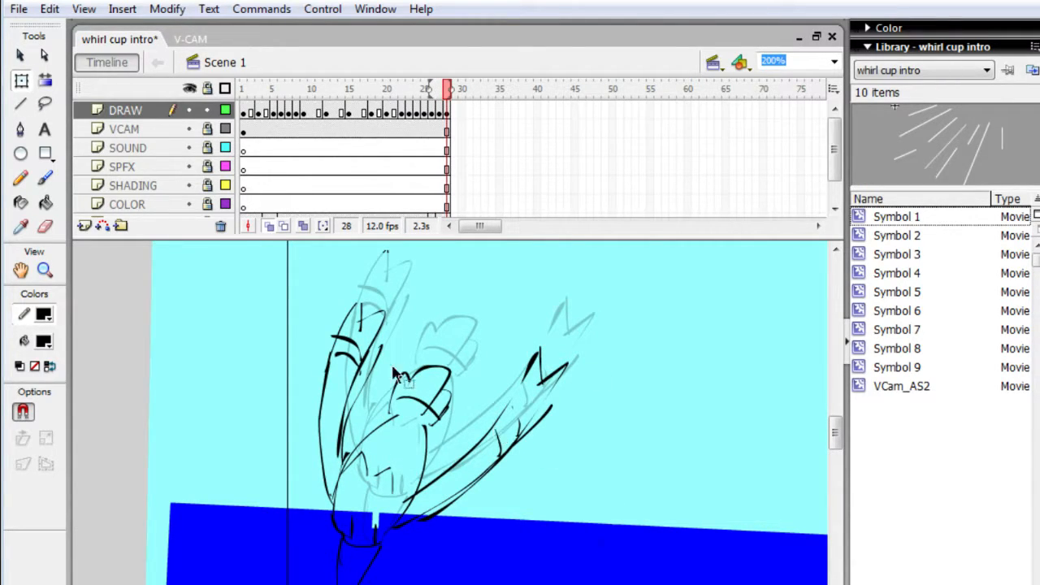
{"action": "mouse_move", "coordinate": [330, 274]}
{"action": "left_mouse_down"}
{"action": "mouse_move", "coordinate": [361, 508]}
{"action": "mouse_move", "coordinate": [528, 581]}
{"action": "mouse_move", "coordinate": [588, 577]}
{"action": "left_mouse_up"}
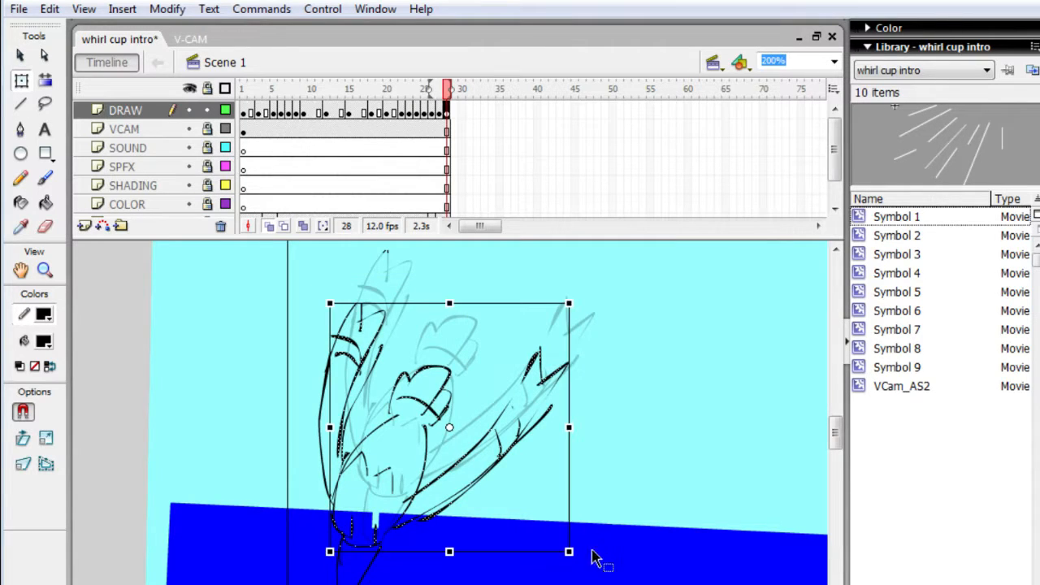
{"action": "mouse_move", "coordinate": [260, 281]}
{"action": "left_mouse_down"}
{"action": "mouse_move", "coordinate": [525, 557]}
{"action": "mouse_move", "coordinate": [614, 580]}
{"action": "left_mouse_up"}
{"action": "left_click", "coordinate": [574, 396]}
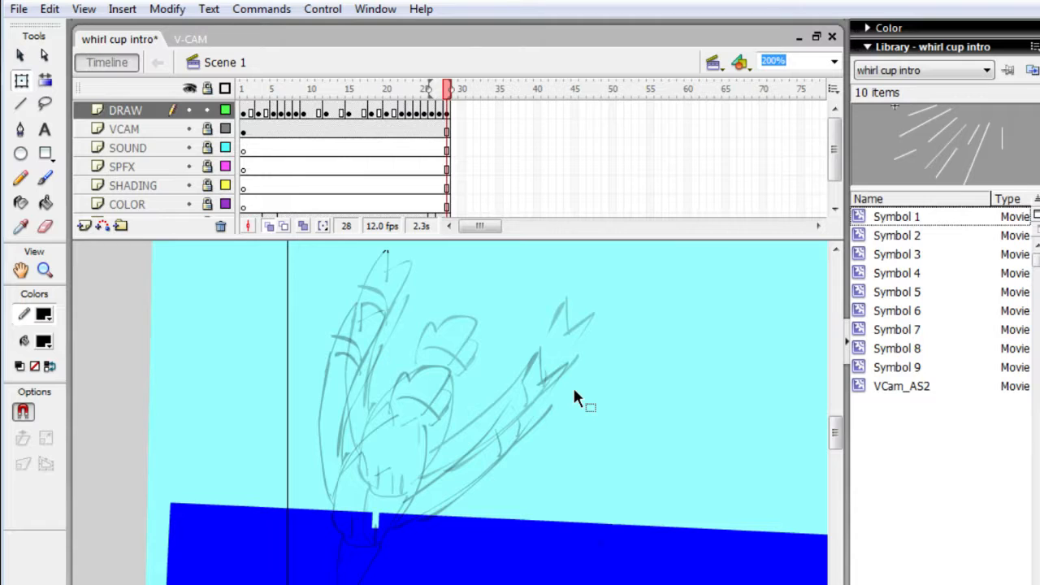
- Sketch a white brush outline of a small splash in frame 28 where the character enters the water
{"action": "key", "text": "h"}
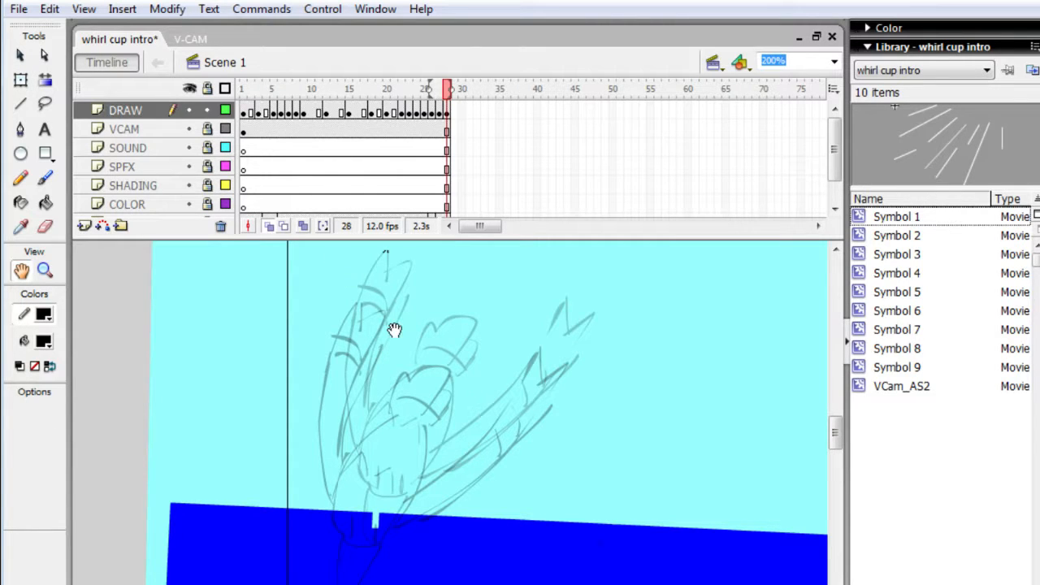
{"action": "mouse_move", "coordinate": [394, 330]}
{"action": "left_mouse_down"}
{"action": "mouse_move", "coordinate": [409, 251]}
{"action": "mouse_move", "coordinate": [391, 255]}
{"action": "left_mouse_up"}
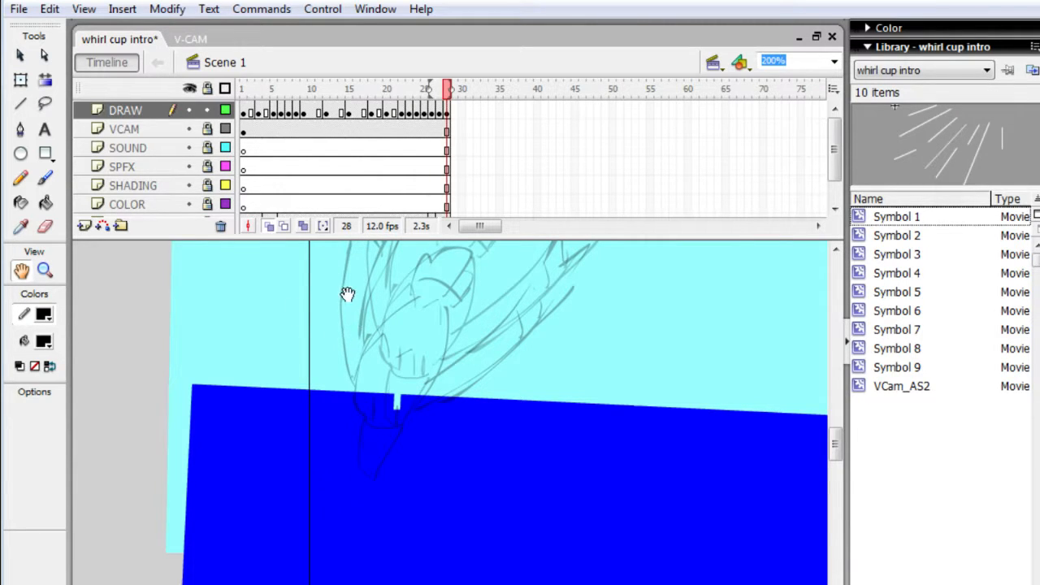
{"action": "key", "text": "b"}
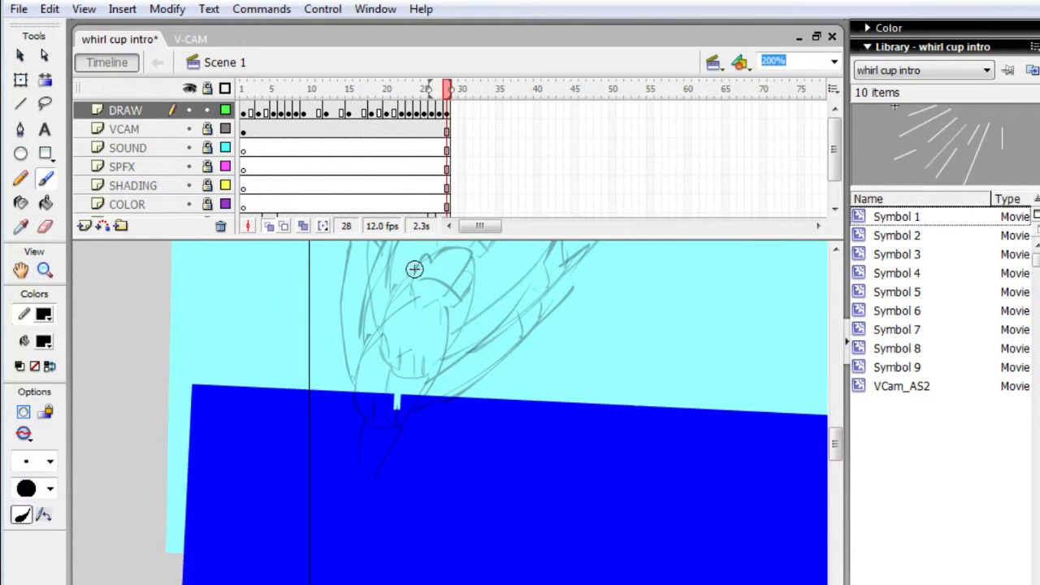
{"action": "left_click", "coordinate": [44, 342]}
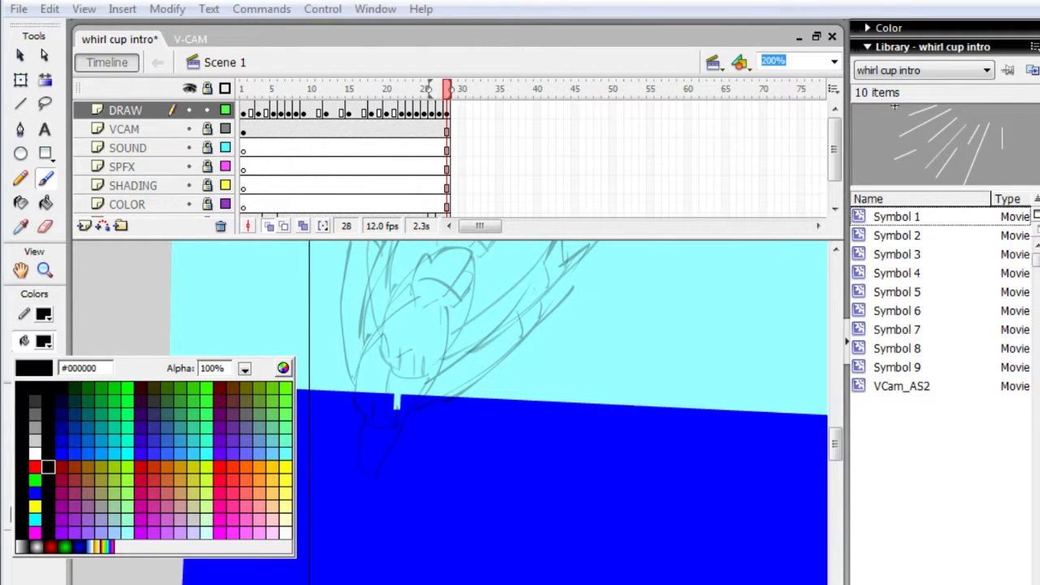
{"action": "left_click", "coordinate": [35, 454]}
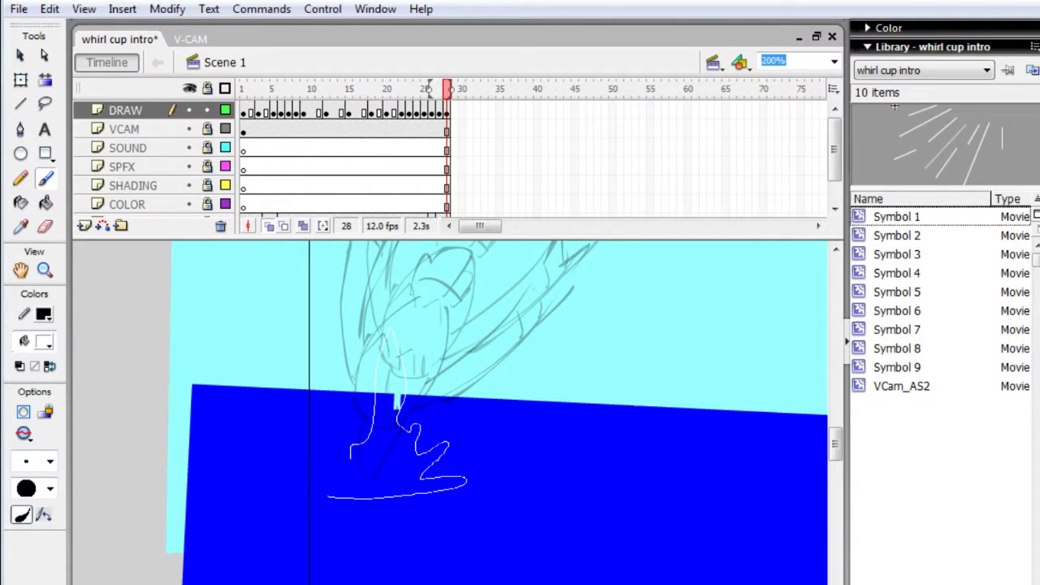
{"action": "left_click_drag", "start_coordinate": [331, 469], "coordinate": [328, 495]}
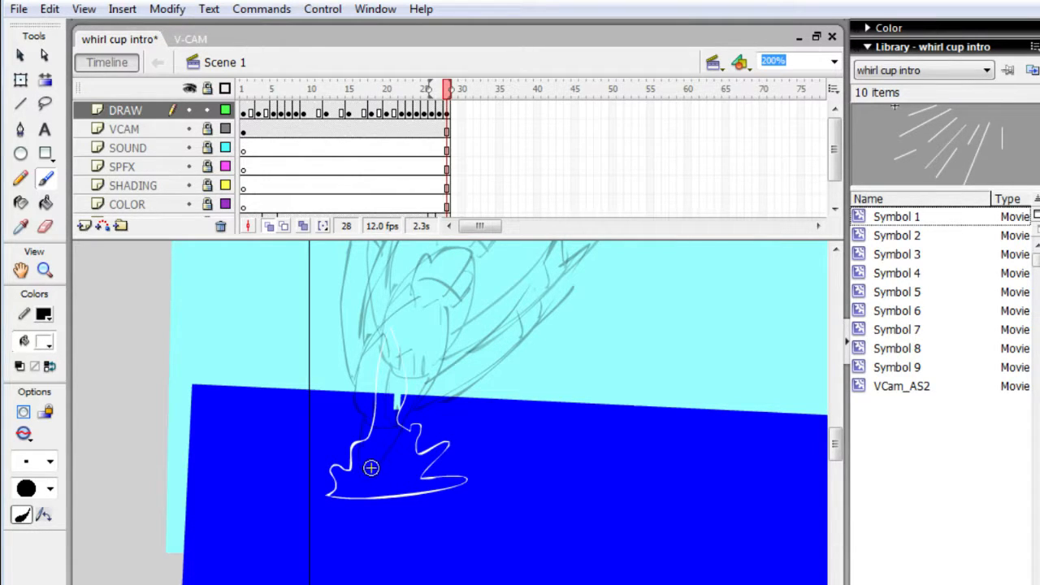
- Fill the small splash in frame 28 with solid white using a larger brush size
{"action": "left_click", "coordinate": [50, 461]}
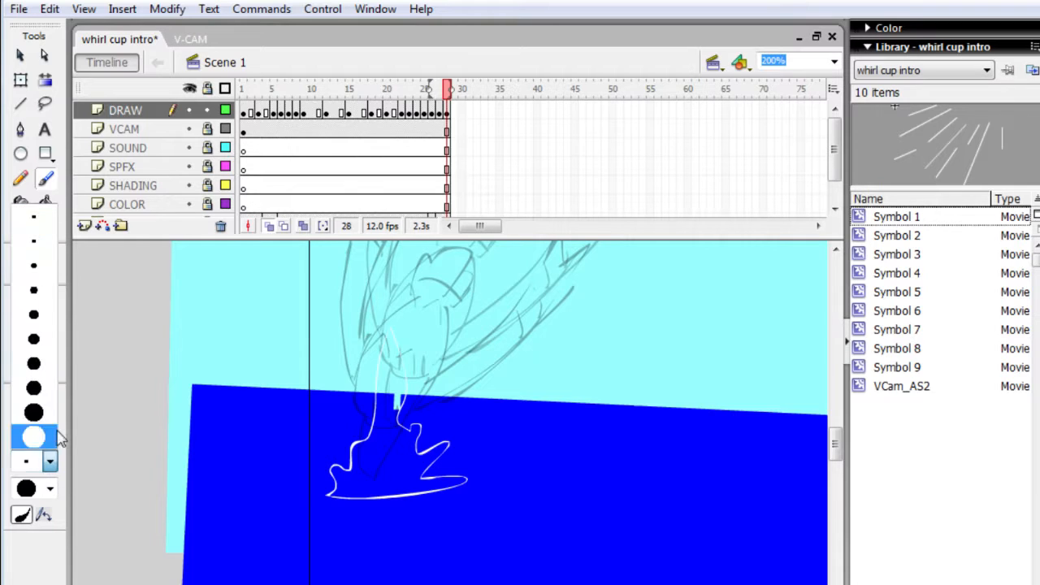
{"action": "left_click", "coordinate": [55, 290]}
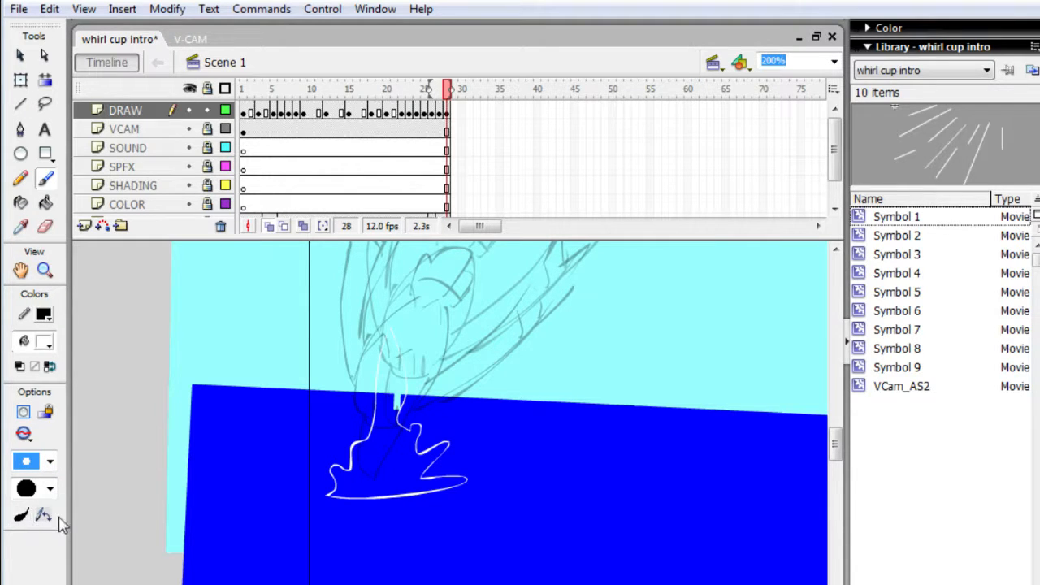
{"action": "mouse_move", "coordinate": [335, 487]}
{"action": "left_mouse_down"}
{"action": "mouse_move", "coordinate": [427, 480]}
{"action": "mouse_move", "coordinate": [332, 481]}
{"action": "mouse_move", "coordinate": [435, 483]}
{"action": "mouse_move", "coordinate": [329, 493]}
{"action": "mouse_move", "coordinate": [373, 500]}
{"action": "mouse_move", "coordinate": [471, 484]}
{"action": "mouse_move", "coordinate": [412, 481]}
{"action": "mouse_move", "coordinate": [445, 460]}
{"action": "mouse_move", "coordinate": [442, 474]}
{"action": "mouse_move", "coordinate": [456, 451]}
{"action": "mouse_move", "coordinate": [425, 472]}
{"action": "mouse_move", "coordinate": [441, 424]}
{"action": "mouse_move", "coordinate": [453, 440]}
{"action": "mouse_move", "coordinate": [413, 477]}
{"action": "mouse_move", "coordinate": [416, 463]}
{"action": "mouse_move", "coordinate": [437, 460]}
{"action": "mouse_move", "coordinate": [418, 482]}
{"action": "mouse_move", "coordinate": [411, 455]}
{"action": "mouse_move", "coordinate": [427, 429]}
{"action": "mouse_move", "coordinate": [431, 448]}
{"action": "mouse_move", "coordinate": [418, 460]}
{"action": "mouse_move", "coordinate": [422, 384]}
{"action": "mouse_move", "coordinate": [402, 378]}
{"action": "mouse_move", "coordinate": [401, 458]}
{"action": "mouse_move", "coordinate": [410, 427]}
{"action": "mouse_move", "coordinate": [420, 443]}
{"action": "mouse_move", "coordinate": [410, 462]}
{"action": "mouse_move", "coordinate": [411, 439]}
{"action": "mouse_move", "coordinate": [392, 472]}
{"action": "mouse_move", "coordinate": [397, 432]}
{"action": "mouse_move", "coordinate": [377, 457]}
{"action": "mouse_move", "coordinate": [356, 445]}
{"action": "mouse_move", "coordinate": [383, 443]}
{"action": "mouse_move", "coordinate": [351, 440]}
{"action": "mouse_move", "coordinate": [363, 468]}
{"action": "mouse_move", "coordinate": [330, 490]}
{"action": "mouse_move", "coordinate": [345, 456]}
{"action": "left_mouse_up"}
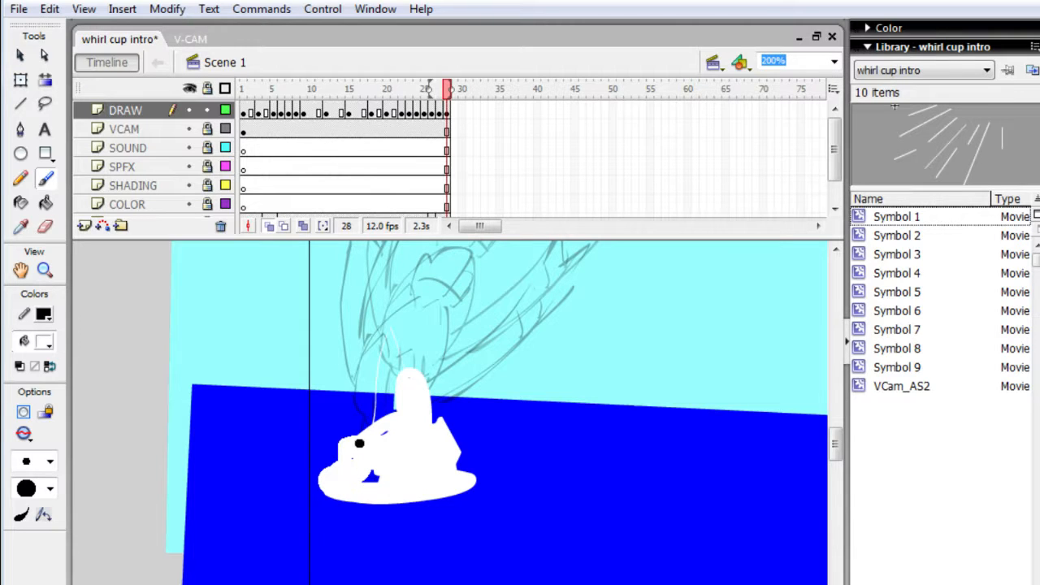
{"action": "mouse_move", "coordinate": [391, 422]}
{"action": "left_mouse_down"}
{"action": "mouse_move", "coordinate": [404, 472]}
{"action": "mouse_move", "coordinate": [369, 442]}
{"action": "mouse_move", "coordinate": [376, 396]}
{"action": "mouse_move", "coordinate": [402, 421]}
{"action": "mouse_move", "coordinate": [382, 421]}
{"action": "mouse_move", "coordinate": [384, 402]}
{"action": "mouse_move", "coordinate": [386, 424]}
{"action": "mouse_move", "coordinate": [404, 404]}
{"action": "left_mouse_up"}
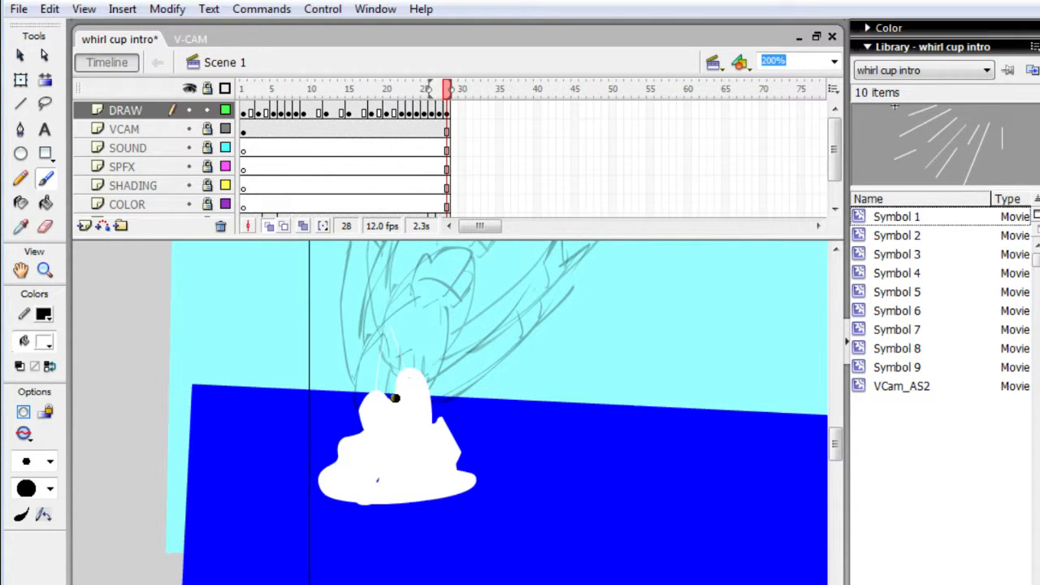
- Add a keyframe at frame 29, clear the copied splash, and paint a taller, wider white splash over the entry point
{"action": "key", "text": "F6"}
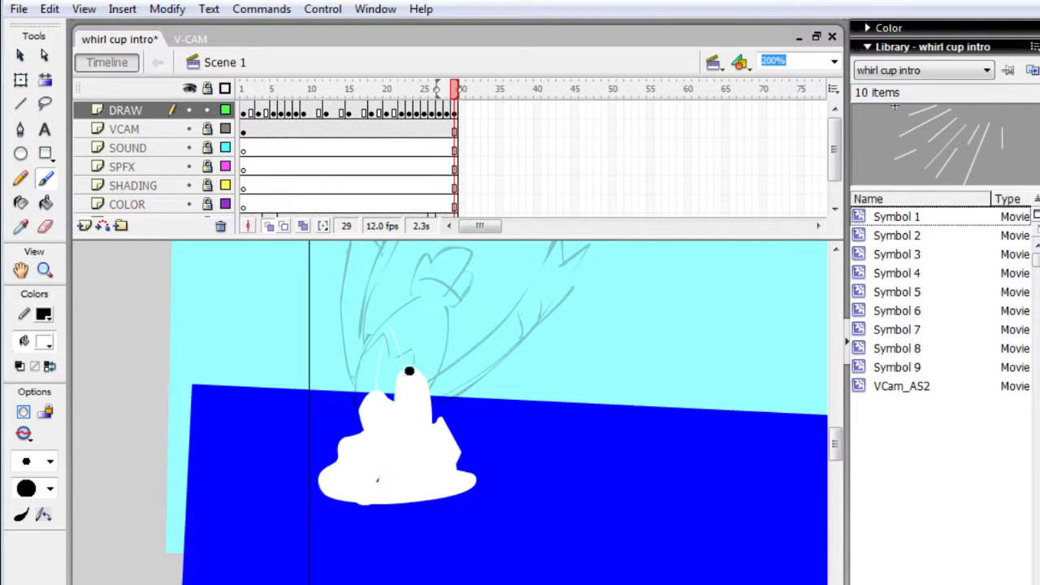
{"action": "key", "text": "q"}
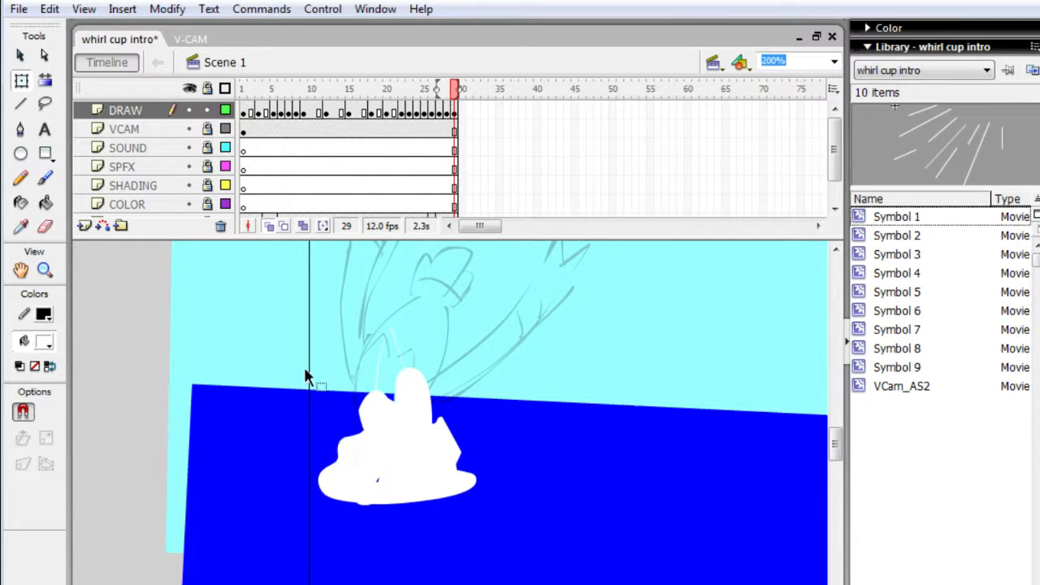
{"action": "left_click_drag", "start_coordinate": [317, 336], "coordinate": [496, 489]}
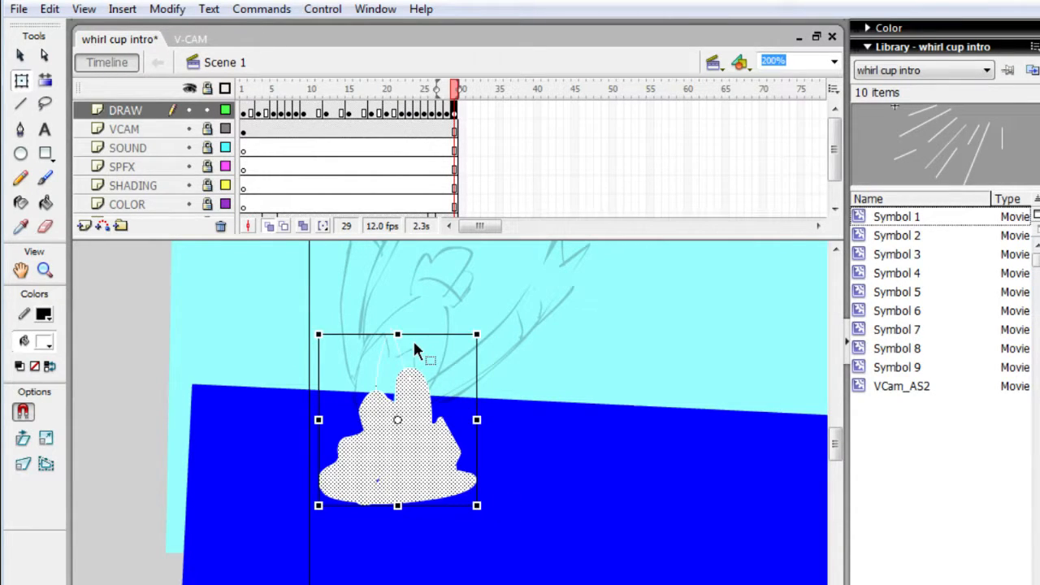
{"action": "key", "text": "Delete"}
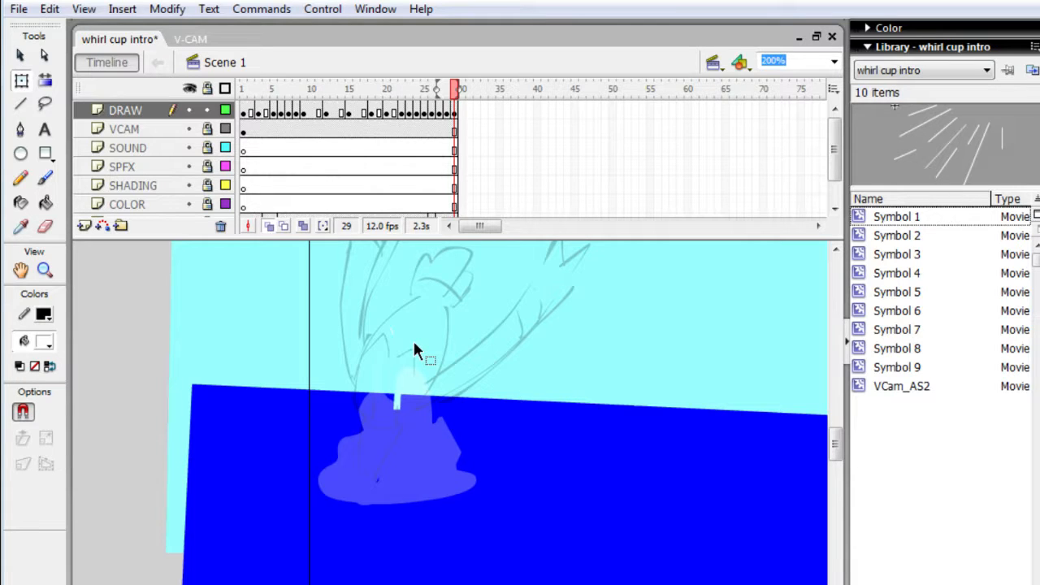
{"action": "key", "text": "b"}
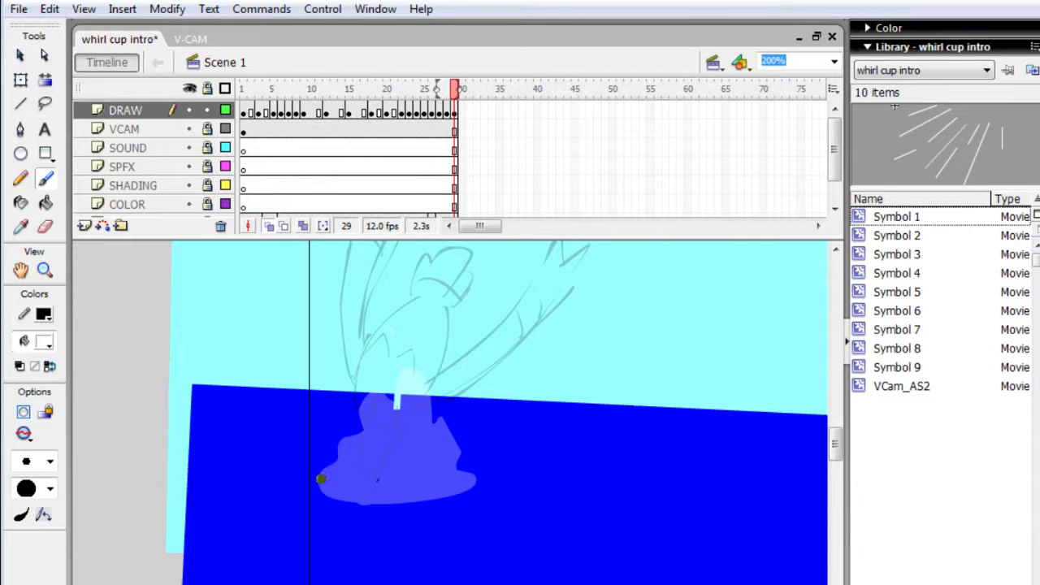
{"action": "mouse_move", "coordinate": [321, 494]}
{"action": "left_mouse_down"}
{"action": "mouse_move", "coordinate": [467, 494]}
{"action": "mouse_move", "coordinate": [464, 383]}
{"action": "mouse_move", "coordinate": [450, 367]}
{"action": "mouse_move", "coordinate": [446, 375]}
{"action": "mouse_move", "coordinate": [423, 287]}
{"action": "mouse_move", "coordinate": [381, 357]}
{"action": "mouse_move", "coordinate": [344, 392]}
{"action": "mouse_move", "coordinate": [347, 411]}
{"action": "mouse_move", "coordinate": [319, 462]}
{"action": "mouse_move", "coordinate": [295, 479]}
{"action": "mouse_move", "coordinate": [306, 450]}
{"action": "mouse_move", "coordinate": [331, 434]}
{"action": "mouse_move", "coordinate": [333, 456]}
{"action": "mouse_move", "coordinate": [300, 469]}
{"action": "mouse_move", "coordinate": [310, 485]}
{"action": "mouse_move", "coordinate": [323, 470]}
{"action": "mouse_move", "coordinate": [335, 481]}
{"action": "mouse_move", "coordinate": [319, 494]}
{"action": "mouse_move", "coordinate": [340, 481]}
{"action": "mouse_move", "coordinate": [352, 453]}
{"action": "mouse_move", "coordinate": [344, 401]}
{"action": "mouse_move", "coordinate": [367, 397]}
{"action": "mouse_move", "coordinate": [375, 374]}
{"action": "mouse_move", "coordinate": [378, 393]}
{"action": "mouse_move", "coordinate": [367, 381]}
{"action": "mouse_move", "coordinate": [352, 397]}
{"action": "mouse_move", "coordinate": [385, 431]}
{"action": "mouse_move", "coordinate": [361, 481]}
{"action": "mouse_move", "coordinate": [383, 457]}
{"action": "mouse_move", "coordinate": [396, 412]}
{"action": "mouse_move", "coordinate": [407, 417]}
{"action": "mouse_move", "coordinate": [382, 451]}
{"action": "mouse_move", "coordinate": [406, 338]}
{"action": "mouse_move", "coordinate": [369, 369]}
{"action": "mouse_move", "coordinate": [394, 318]}
{"action": "mouse_move", "coordinate": [400, 325]}
{"action": "mouse_move", "coordinate": [395, 314]}
{"action": "mouse_move", "coordinate": [428, 295]}
{"action": "mouse_move", "coordinate": [427, 414]}
{"action": "mouse_move", "coordinate": [446, 365]}
{"action": "mouse_move", "coordinate": [469, 362]}
{"action": "mouse_move", "coordinate": [482, 445]}
{"action": "mouse_move", "coordinate": [512, 482]}
{"action": "mouse_move", "coordinate": [464, 482]}
{"action": "mouse_move", "coordinate": [437, 373]}
{"action": "mouse_move", "coordinate": [422, 391]}
{"action": "mouse_move", "coordinate": [448, 441]}
{"action": "mouse_move", "coordinate": [501, 465]}
{"action": "mouse_move", "coordinate": [439, 501]}
{"action": "mouse_move", "coordinate": [475, 494]}
{"action": "left_mouse_up"}
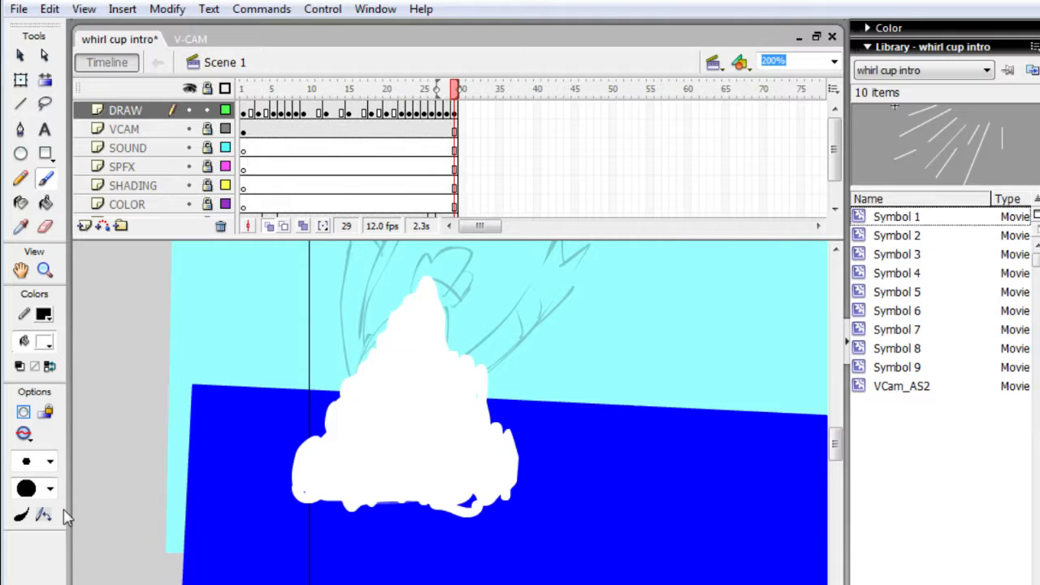
- Outline the right-hand lobes of the frame 29 splash in black with the smallest brush size
{"action": "left_click", "coordinate": [22, 515]}
{"action": "left_click", "coordinate": [47, 458]}
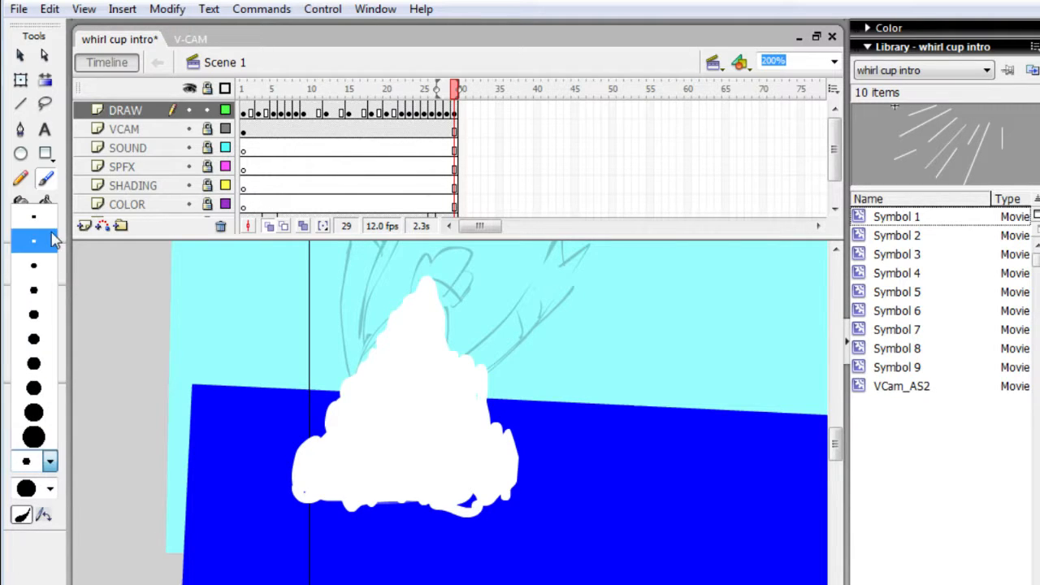
{"action": "left_click", "coordinate": [33, 213]}
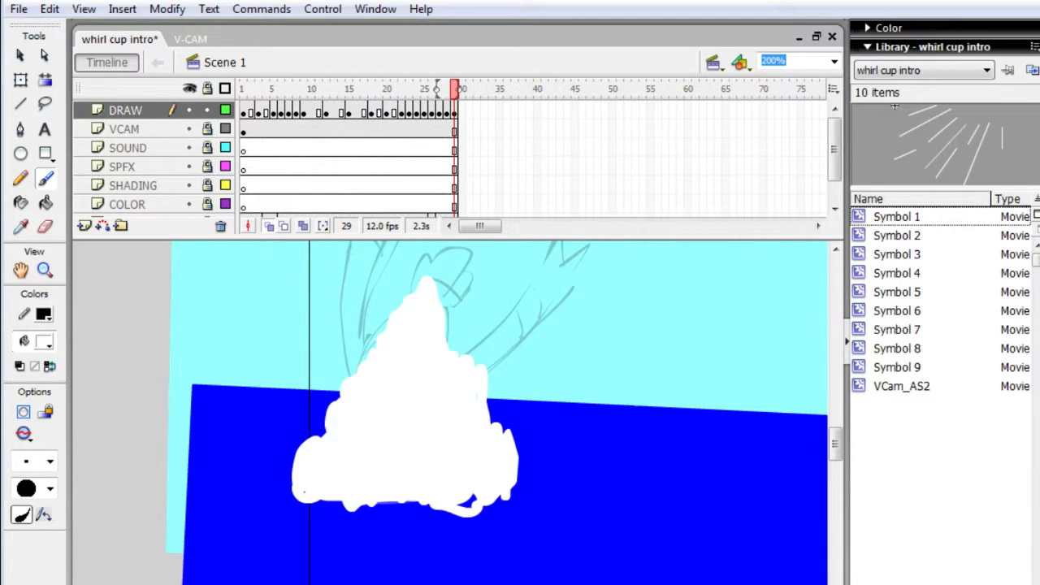
{"action": "left_click", "coordinate": [49, 342]}
{"action": "left_click", "coordinate": [18, 380]}
{"action": "left_click_drag", "start_coordinate": [478, 431], "coordinate": [493, 430]}
{"action": "left_click_drag", "start_coordinate": [434, 369], "coordinate": [429, 402]}
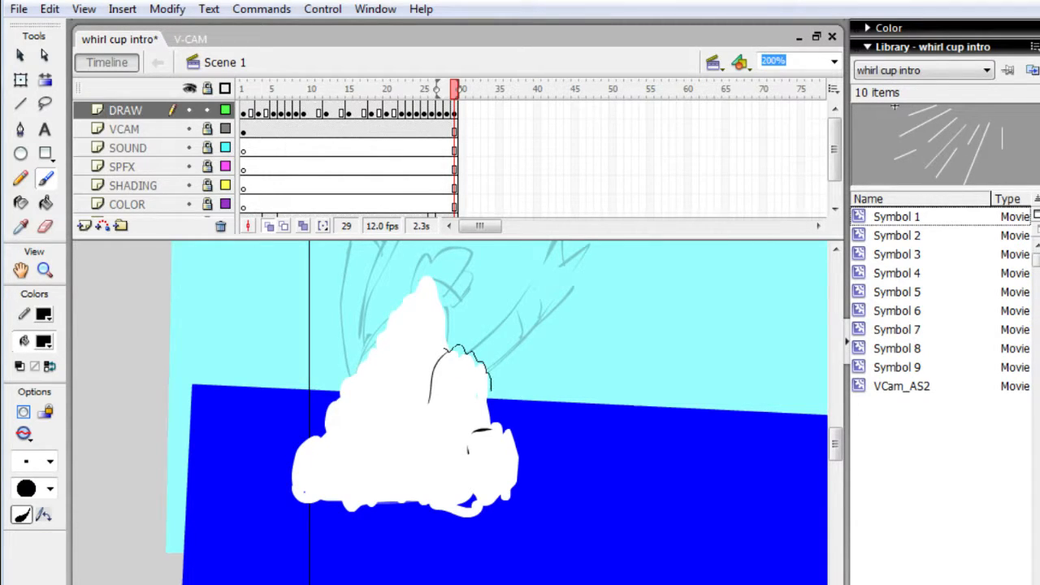
{"action": "left_click_drag", "start_coordinate": [449, 349], "coordinate": [487, 376]}
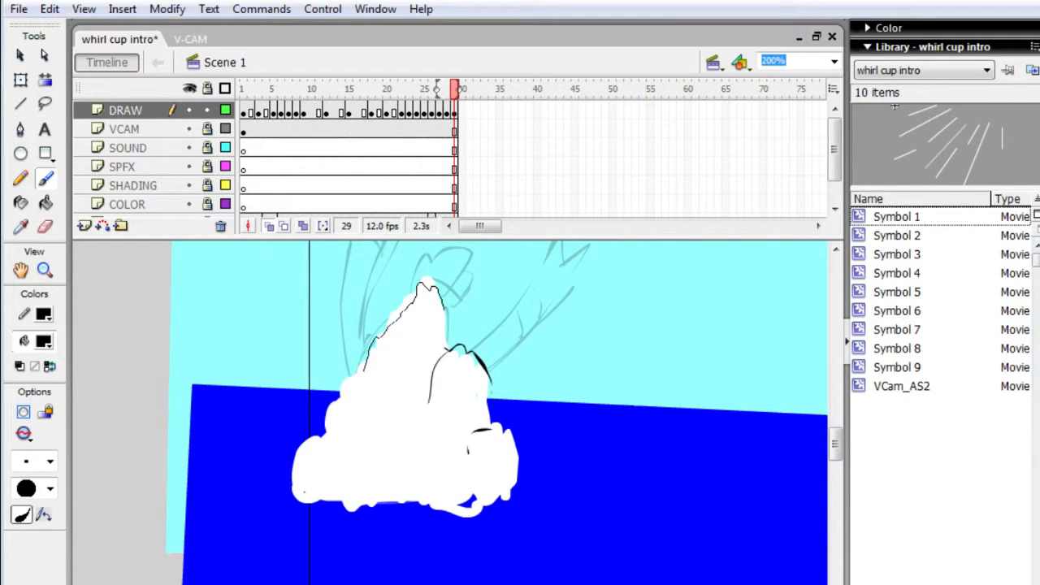
- Draw the black outline along the splash's peak and left side, and add fold lines inside its lower part
{"action": "left_click_drag", "start_coordinate": [445, 307], "coordinate": [445, 310]}
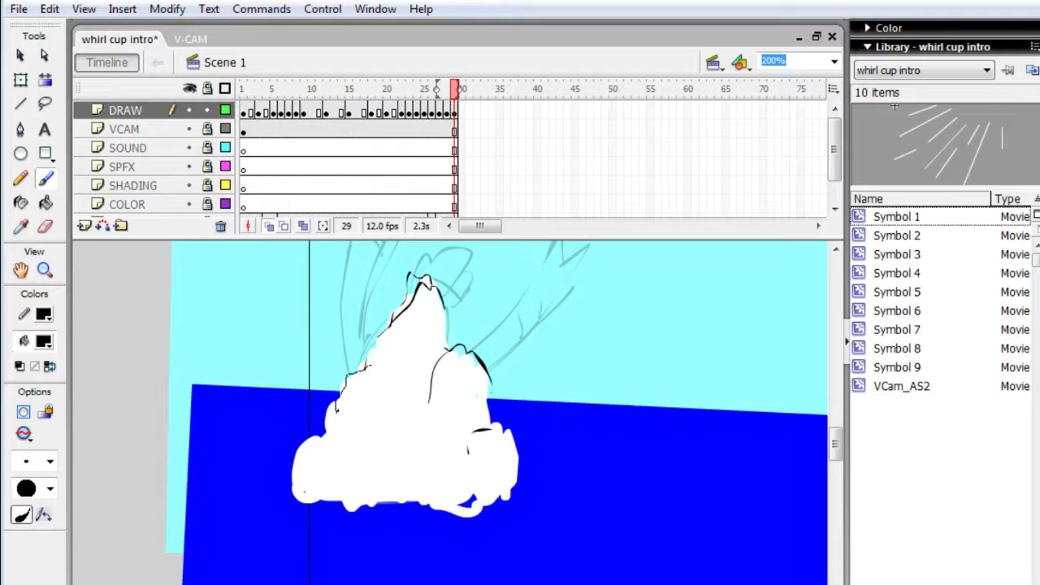
{"action": "left_click_drag", "start_coordinate": [365, 461], "coordinate": [366, 479]}
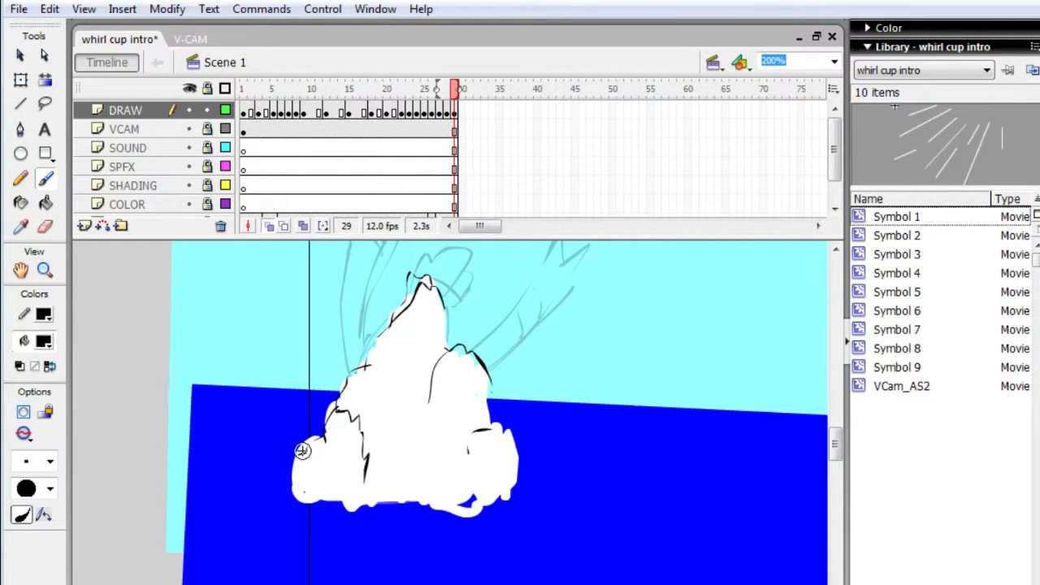
{"action": "left_click_drag", "start_coordinate": [302, 451], "coordinate": [318, 435]}
{"action": "left_click_drag", "start_coordinate": [294, 470], "coordinate": [303, 508]}
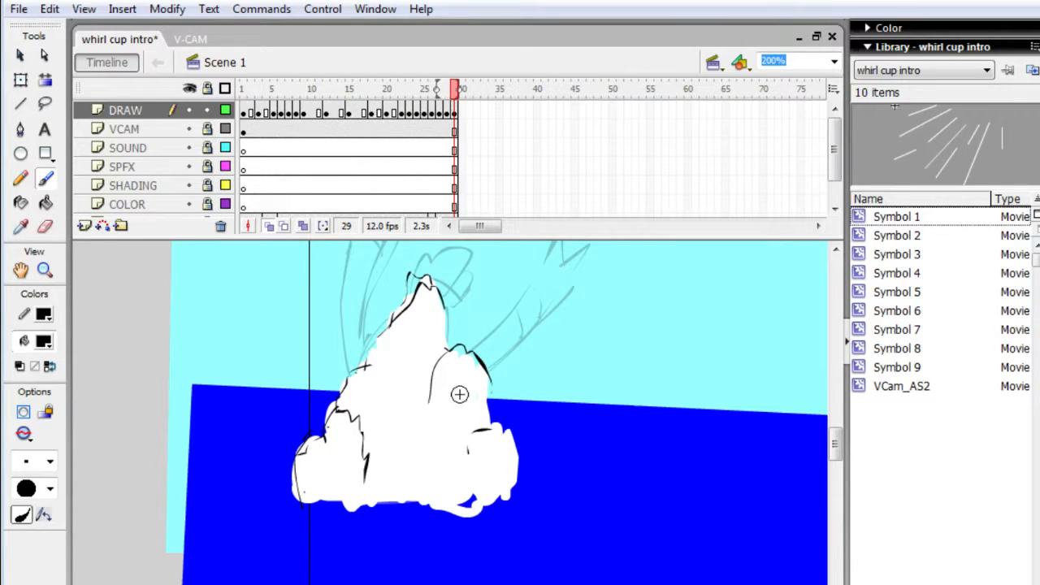
{"action": "left_click_drag", "start_coordinate": [411, 431], "coordinate": [417, 481]}
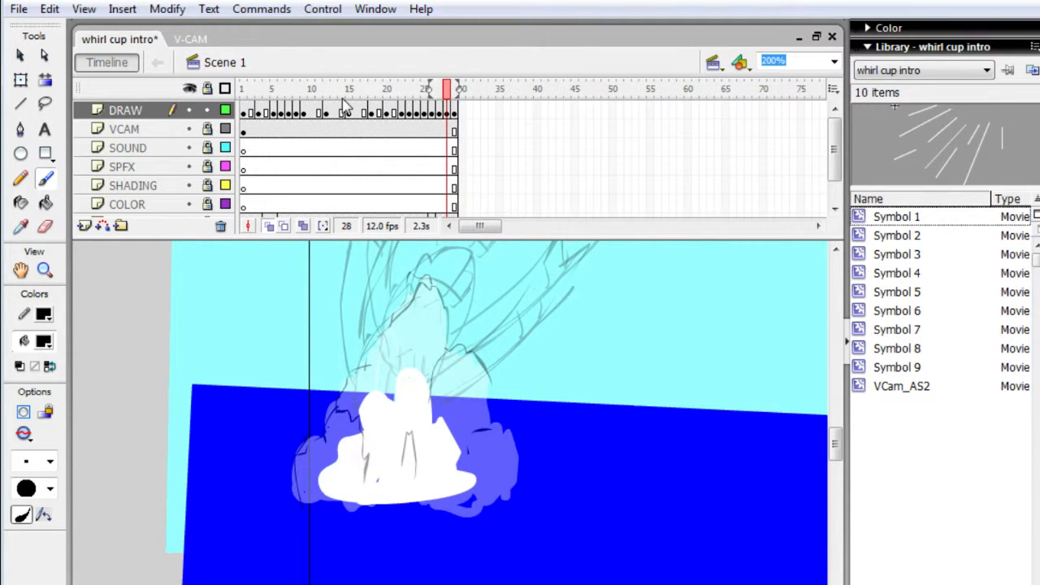
- Add a keyframe at frame 30 of the DRAW layer holding the large splash, and review the splash frames from frame 28
{"action": "key", "text": "."}
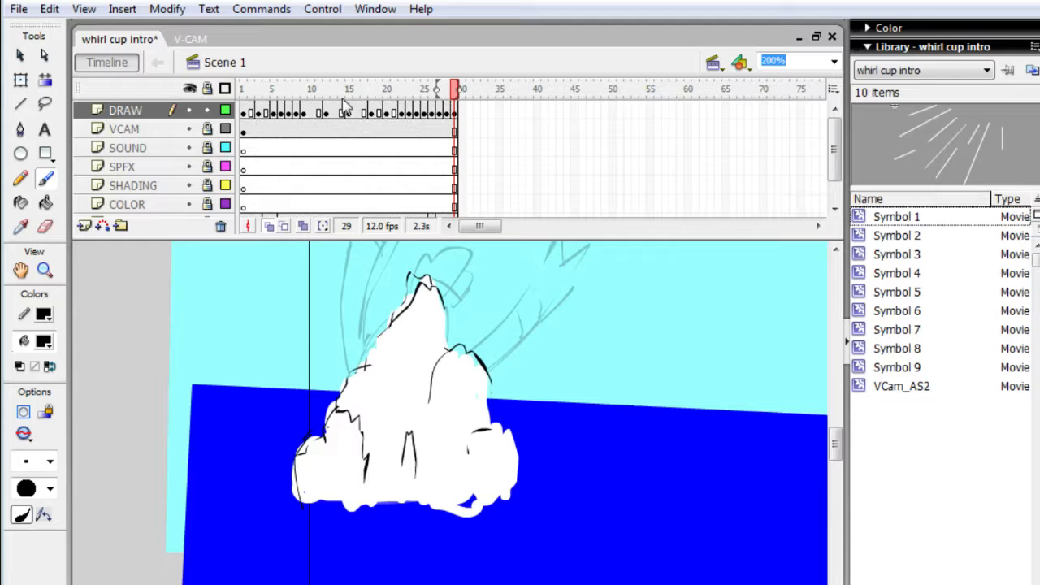
{"action": "key", "text": "Return"}
{"action": "key", "text": "F6"}
{"action": "key", "text": "q"}
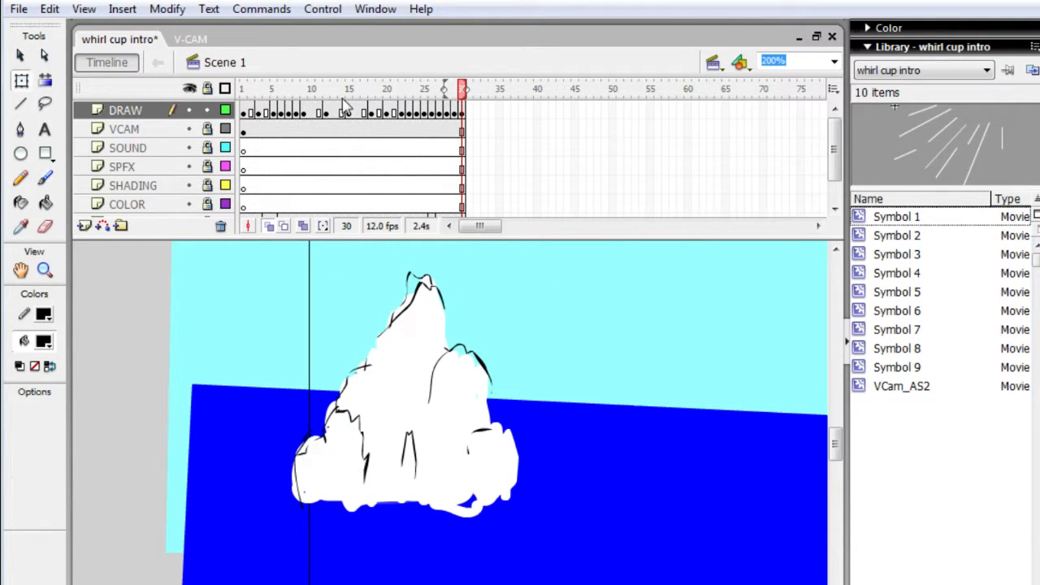
{"action": "left_click", "coordinate": [447, 112]}
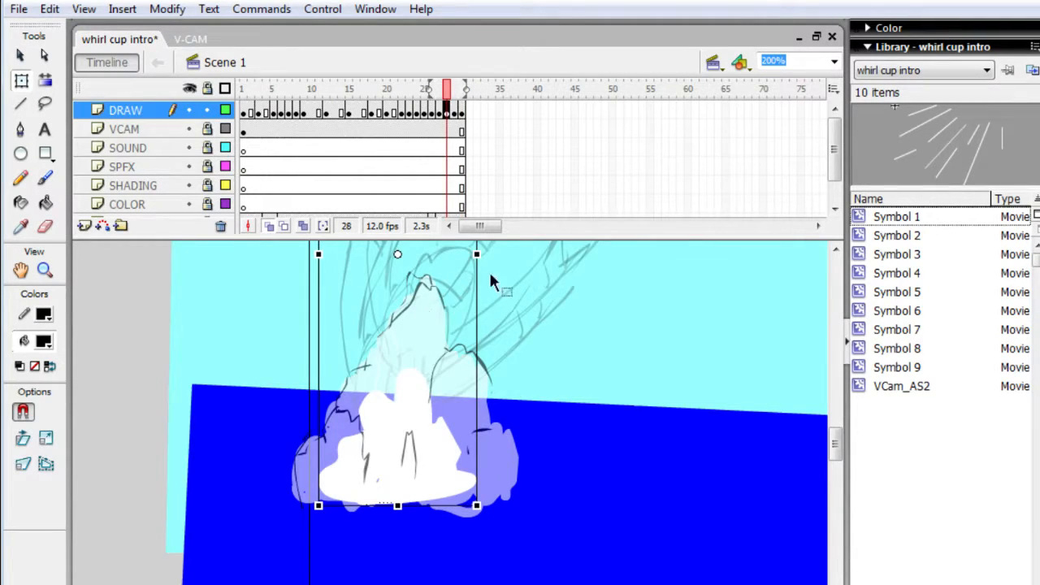
{"action": "key", "text": "period"}
{"action": "key", "text": "period"}
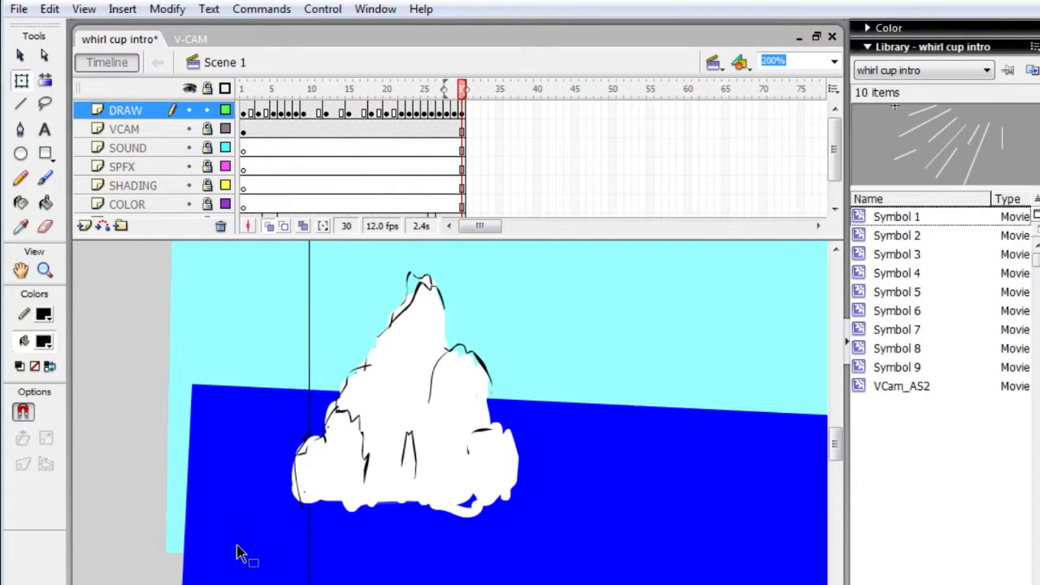
- Clear the copied splash and its leftover bits from frame 30 of the DRAW layer
{"action": "mouse_move", "coordinate": [253, 508]}
{"action": "left_mouse_down"}
{"action": "mouse_move", "coordinate": [365, 481]}
{"action": "mouse_move", "coordinate": [557, 329]}
{"action": "mouse_move", "coordinate": [592, 251]}
{"action": "left_mouse_up"}
{"action": "key", "text": "Delete"}
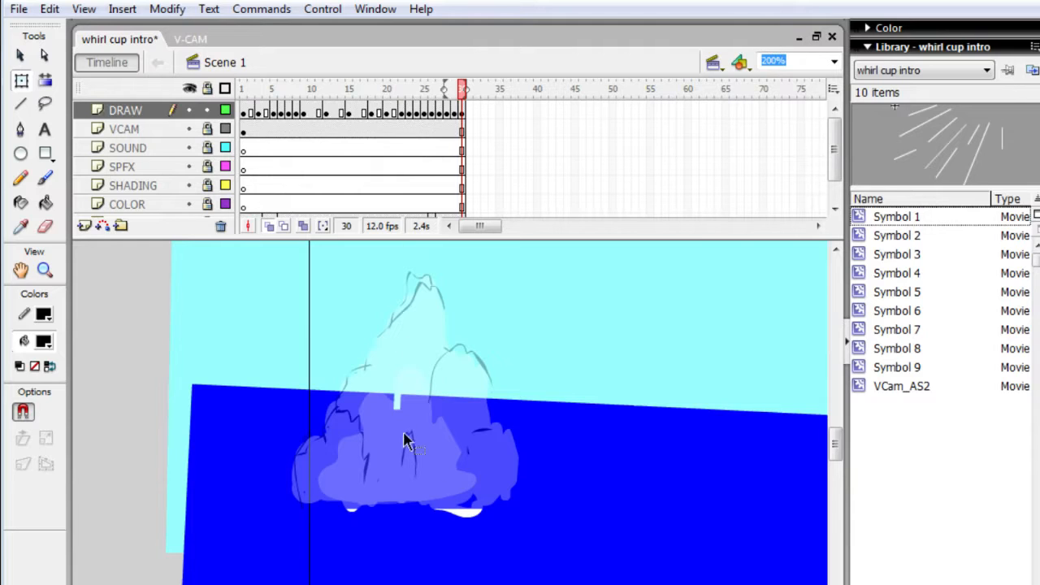
{"action": "left_click_drag", "start_coordinate": [288, 542], "coordinate": [540, 377]}
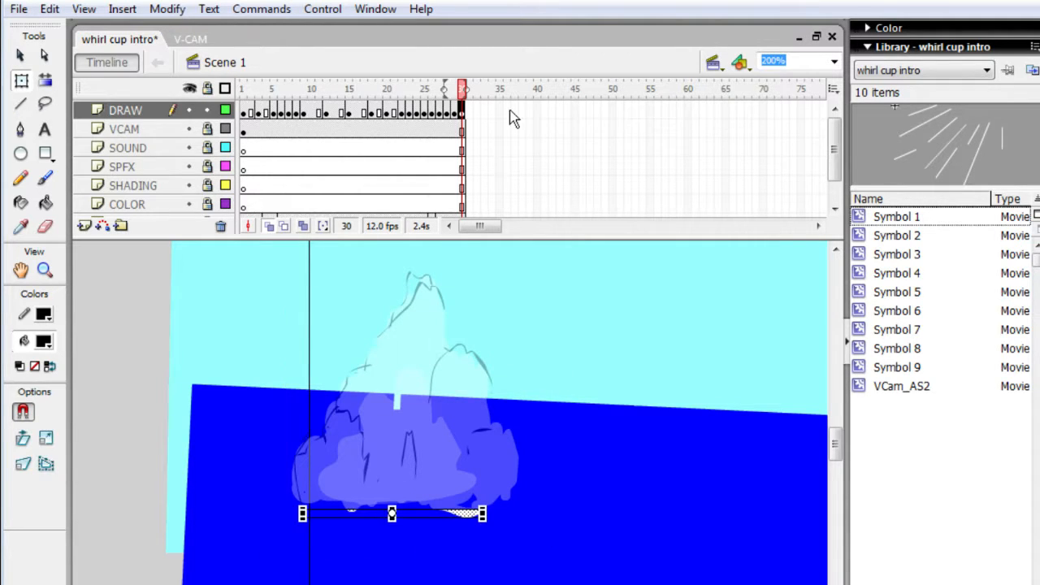
{"action": "key", "text": "Delete"}
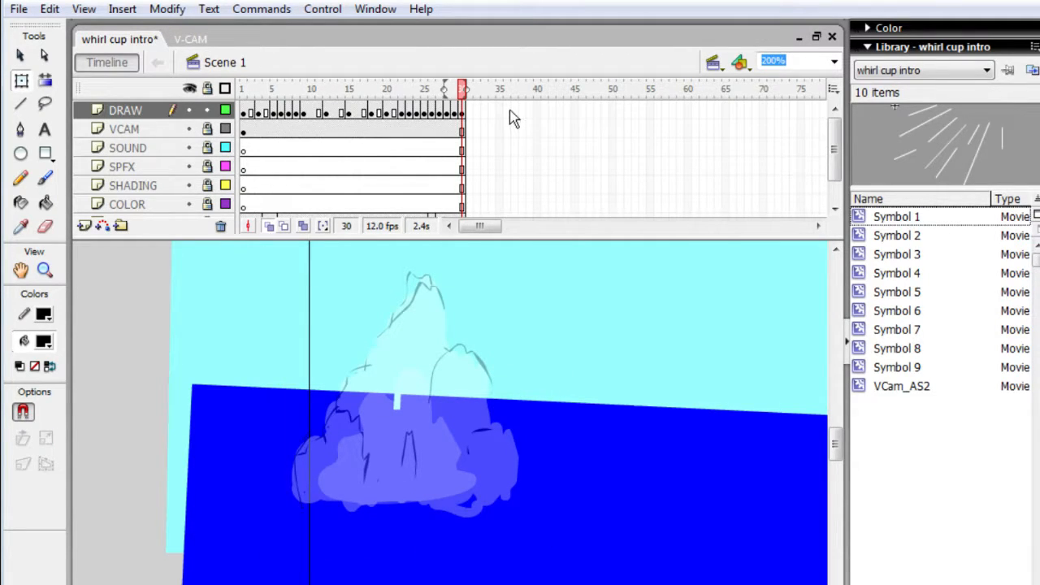
{"action": "key", "text": "b"}
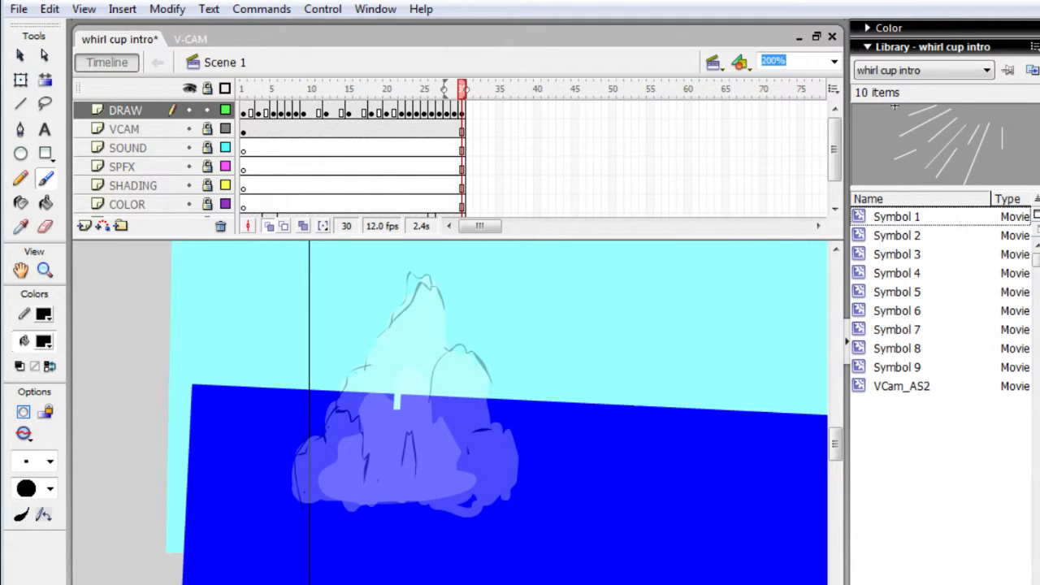
{"action": "key", "text": "alt+Tab"}
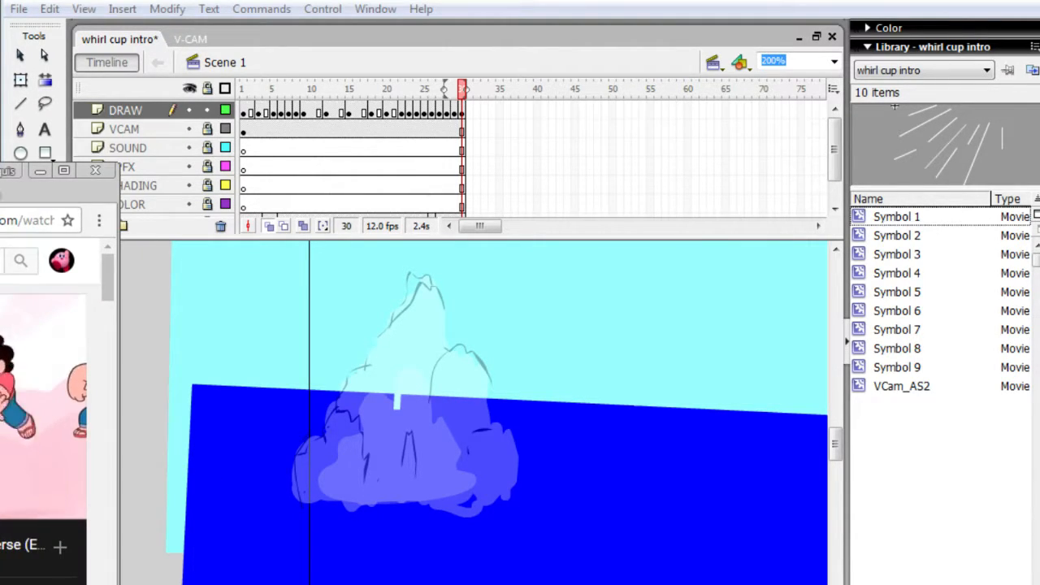
{"action": "scroll", "coordinate": [44, 406], "scroll_direction": "down", "scroll_amount": 3}
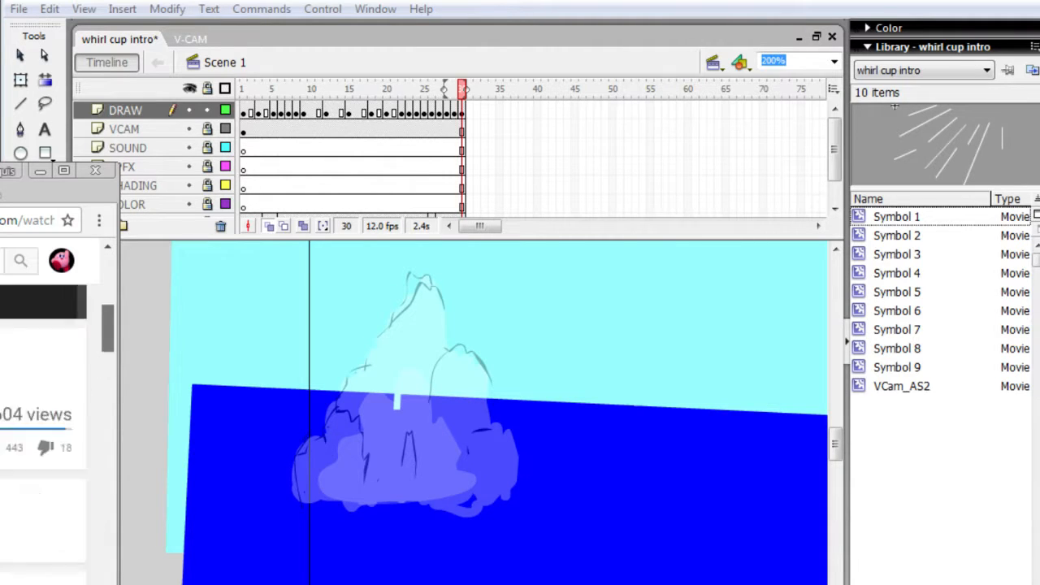
{"action": "scroll", "coordinate": [44, 406], "scroll_direction": "up", "scroll_amount": 3}
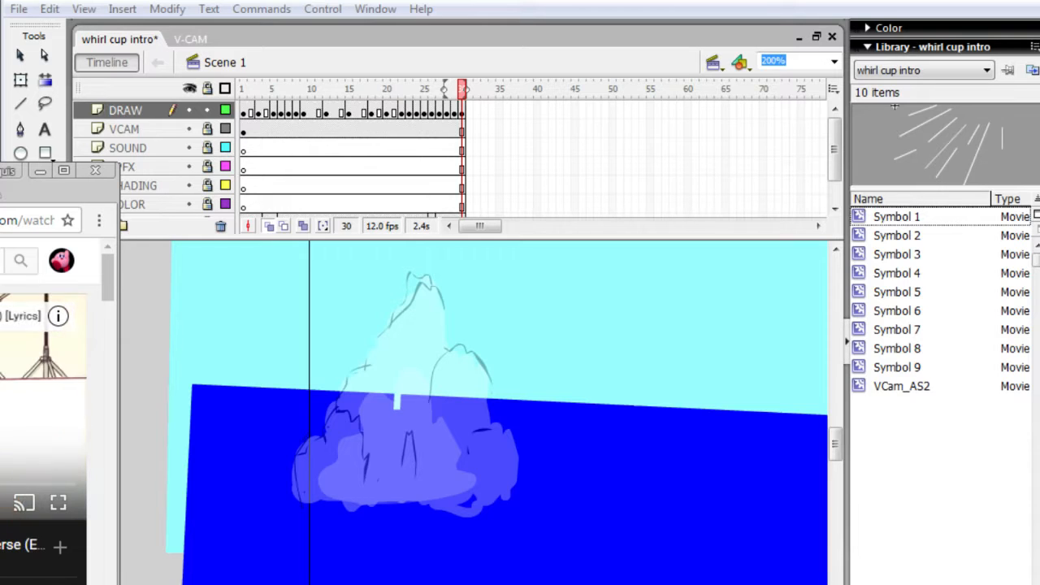
{"action": "key", "text": "ctrl+Tab"}
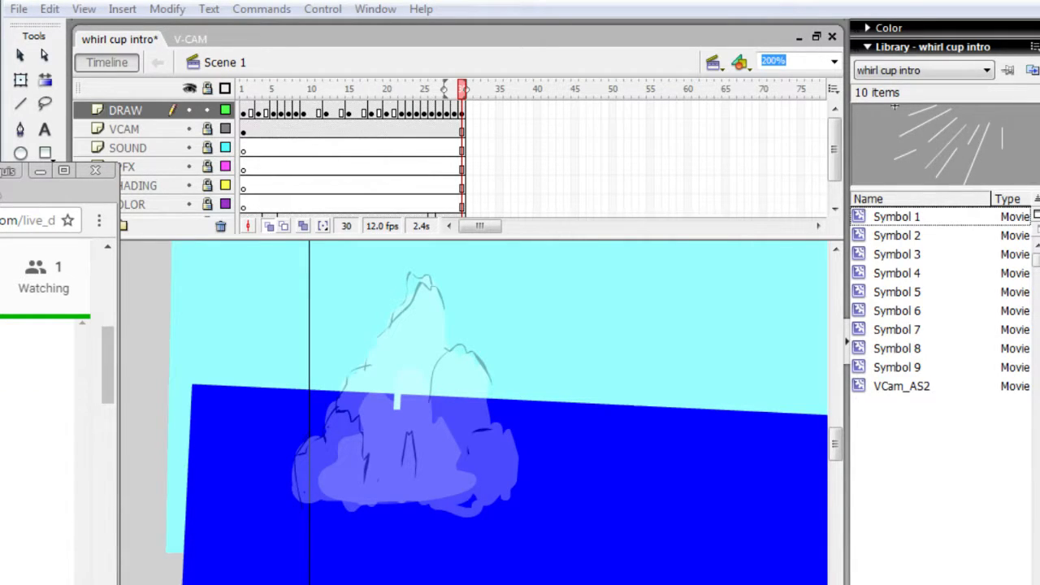
{"action": "left_click", "coordinate": [157, 445]}
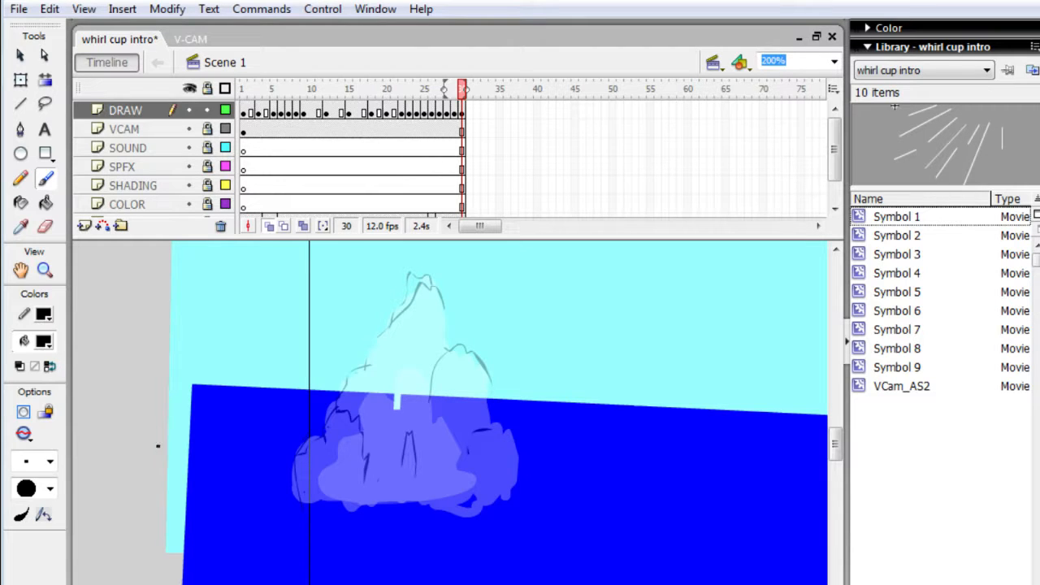
- Set the brush to a white fill and a medium brush size
{"action": "left_click", "coordinate": [55, 347]}
{"action": "left_click", "coordinate": [47, 463]}
{"action": "left_click", "coordinate": [49, 462]}
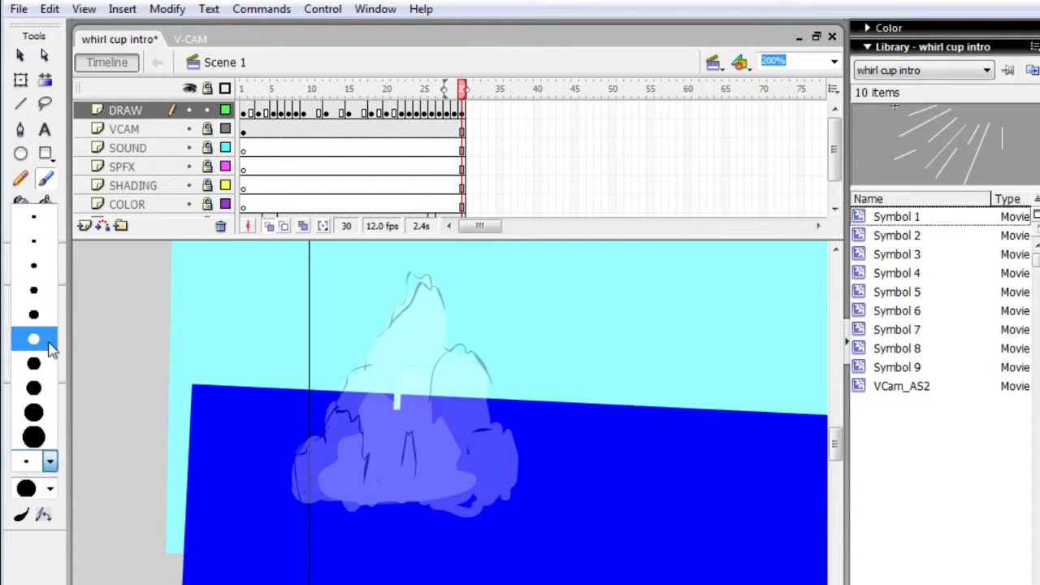
{"action": "left_click", "coordinate": [48, 346]}
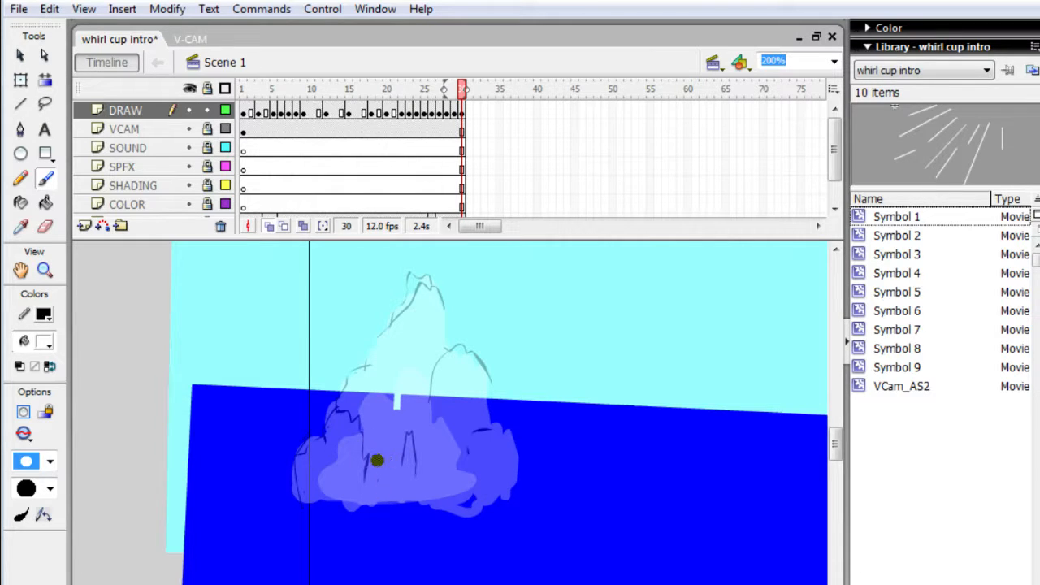
- Try a wide, wing-shaped white splash spreading over the entry point in frame 30, and delete it
{"action": "mouse_move", "coordinate": [377, 461]}
{"action": "left_mouse_down"}
{"action": "mouse_move", "coordinate": [467, 425]}
{"action": "mouse_move", "coordinate": [365, 466]}
{"action": "mouse_move", "coordinate": [485, 422]}
{"action": "mouse_move", "coordinate": [409, 456]}
{"action": "mouse_move", "coordinate": [508, 429]}
{"action": "mouse_move", "coordinate": [529, 434]}
{"action": "mouse_move", "coordinate": [507, 445]}
{"action": "mouse_move", "coordinate": [533, 447]}
{"action": "mouse_move", "coordinate": [449, 469]}
{"action": "mouse_move", "coordinate": [467, 447]}
{"action": "mouse_move", "coordinate": [443, 461]}
{"action": "mouse_move", "coordinate": [474, 443]}
{"action": "mouse_move", "coordinate": [420, 473]}
{"action": "mouse_move", "coordinate": [452, 443]}
{"action": "mouse_move", "coordinate": [364, 515]}
{"action": "mouse_move", "coordinate": [413, 462]}
{"action": "mouse_move", "coordinate": [396, 463]}
{"action": "mouse_move", "coordinate": [401, 454]}
{"action": "mouse_move", "coordinate": [371, 471]}
{"action": "mouse_move", "coordinate": [290, 448]}
{"action": "mouse_move", "coordinate": [361, 464]}
{"action": "mouse_move", "coordinate": [329, 450]}
{"action": "mouse_move", "coordinate": [348, 446]}
{"action": "mouse_move", "coordinate": [260, 440]}
{"action": "mouse_move", "coordinate": [236, 446]}
{"action": "mouse_move", "coordinate": [265, 452]}
{"action": "mouse_move", "coordinate": [228, 459]}
{"action": "mouse_move", "coordinate": [298, 451]}
{"action": "mouse_move", "coordinate": [263, 427]}
{"action": "mouse_move", "coordinate": [353, 452]}
{"action": "mouse_move", "coordinate": [287, 437]}
{"action": "mouse_move", "coordinate": [335, 458]}
{"action": "mouse_move", "coordinate": [310, 454]}
{"action": "mouse_move", "coordinate": [377, 496]}
{"action": "mouse_move", "coordinate": [342, 475]}
{"action": "mouse_move", "coordinate": [379, 538]}
{"action": "mouse_move", "coordinate": [378, 506]}
{"action": "mouse_move", "coordinate": [360, 534]}
{"action": "mouse_move", "coordinate": [368, 513]}
{"action": "mouse_move", "coordinate": [448, 449]}
{"action": "mouse_move", "coordinate": [408, 479]}
{"action": "mouse_move", "coordinate": [482, 451]}
{"action": "mouse_move", "coordinate": [418, 478]}
{"action": "mouse_move", "coordinate": [465, 456]}
{"action": "mouse_move", "coordinate": [406, 501]}
{"action": "mouse_move", "coordinate": [430, 512]}
{"action": "left_mouse_up"}
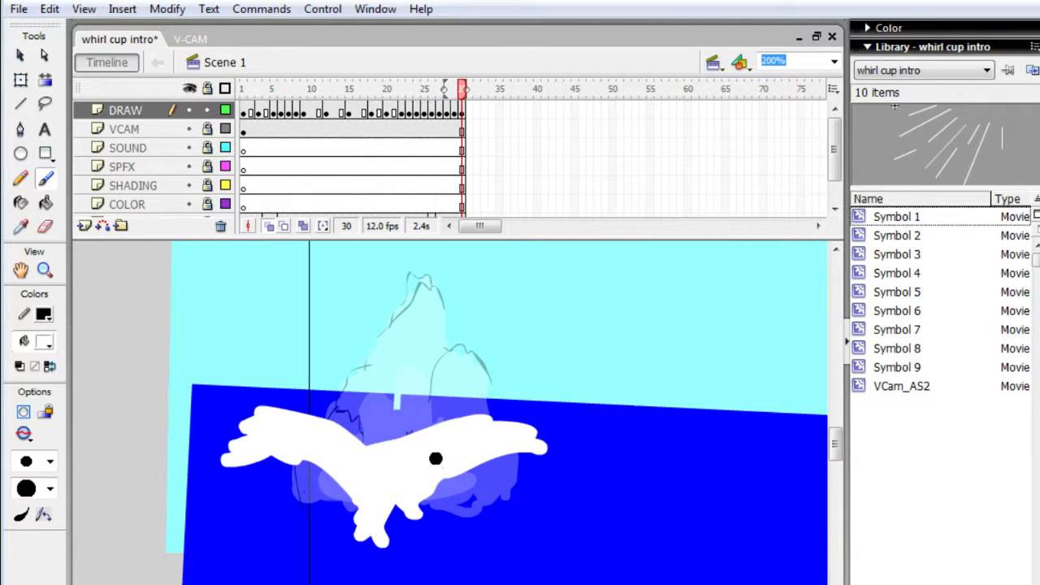
{"action": "key", "text": "q"}
{"action": "mouse_move", "coordinate": [186, 349]}
{"action": "left_mouse_down"}
{"action": "mouse_move", "coordinate": [223, 441]}
{"action": "mouse_move", "coordinate": [551, 571]}
{"action": "left_mouse_up"}
{"action": "key", "text": "Delete"}
- Paint a low, two-lobed white splash in frame 30 within the base of the previous frame's splash
{"action": "key", "text": "b"}
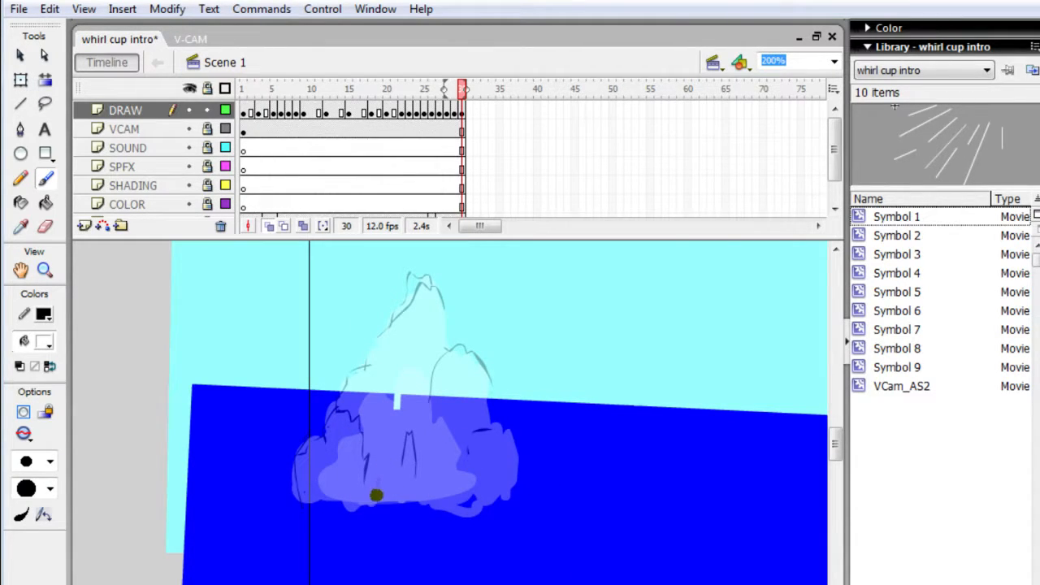
{"action": "mouse_move", "coordinate": [377, 495]}
{"action": "left_mouse_down"}
{"action": "mouse_move", "coordinate": [401, 461]}
{"action": "mouse_move", "coordinate": [466, 423]}
{"action": "mouse_move", "coordinate": [479, 460]}
{"action": "mouse_move", "coordinate": [493, 465]}
{"action": "mouse_move", "coordinate": [477, 482]}
{"action": "mouse_move", "coordinate": [451, 484]}
{"action": "mouse_move", "coordinate": [446, 469]}
{"action": "mouse_move", "coordinate": [365, 483]}
{"action": "mouse_move", "coordinate": [330, 443]}
{"action": "mouse_move", "coordinate": [356, 456]}
{"action": "mouse_move", "coordinate": [355, 467]}
{"action": "mouse_move", "coordinate": [326, 461]}
{"action": "mouse_move", "coordinate": [335, 472]}
{"action": "mouse_move", "coordinate": [343, 451]}
{"action": "mouse_move", "coordinate": [367, 462]}
{"action": "left_mouse_up"}
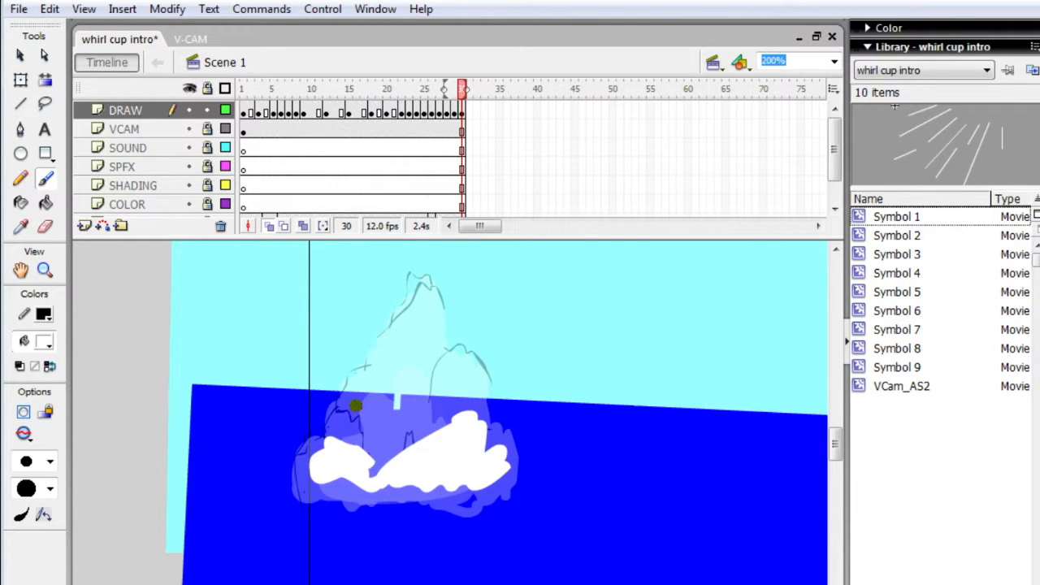
{"action": "key", "text": "Return"}
- Add a keyframe at frame 31 of the DRAW layer and clear the copied splash from it
{"action": "key", "text": "F6"}
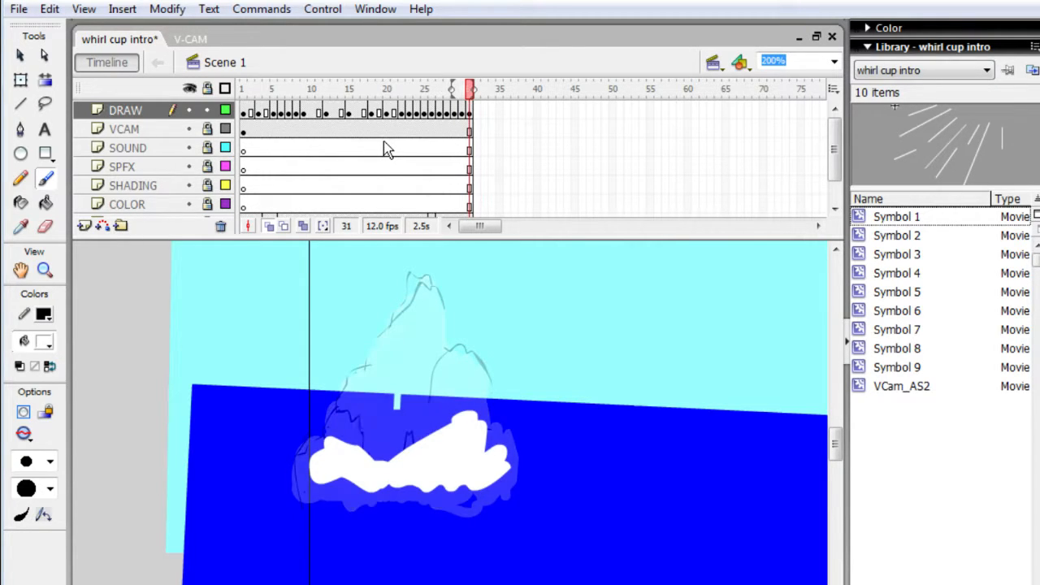
{"action": "key", "text": "q"}
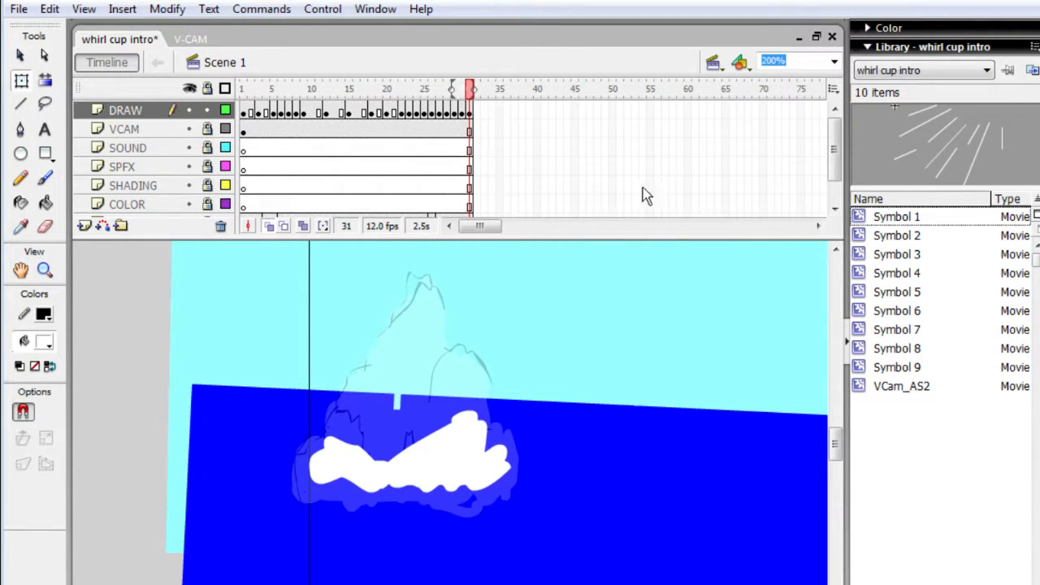
{"action": "left_click_drag", "start_coordinate": [274, 399], "coordinate": [536, 519]}
{"action": "left_click_drag", "start_coordinate": [270, 382], "coordinate": [632, 536]}
{"action": "key", "text": "Delete"}
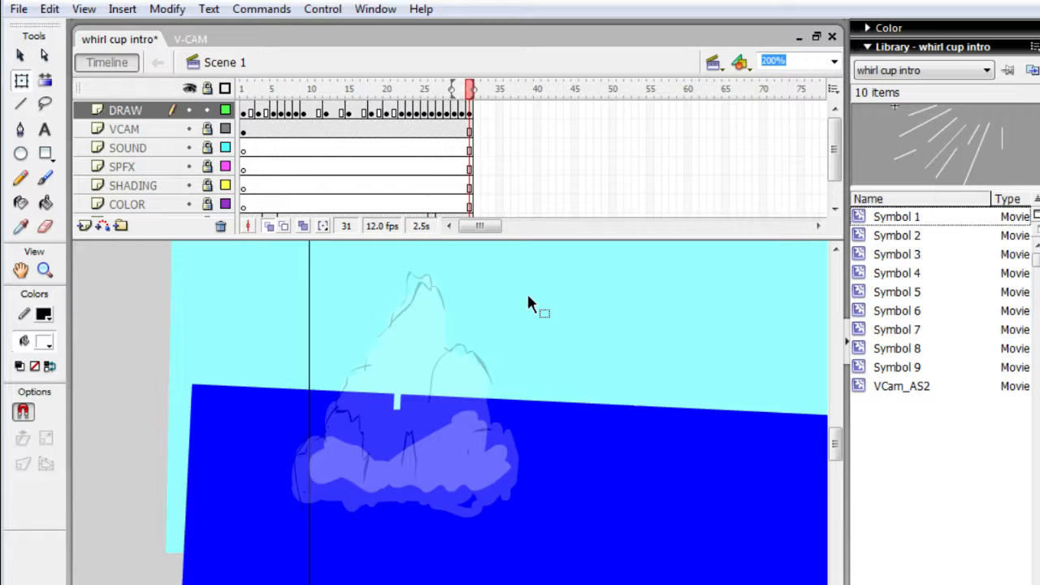
- Play back the dive animation and save the file
{"action": "key", "text": "Return"}
{"action": "key", "text": "Return"}
{"action": "key", "text": "ctrl+s"}
- Lock the DRAW layer and try to select the camera rectangle at frame 1 of the VCAM layer
{"action": "left_click", "coordinate": [208, 110]}
{"action": "left_click", "coordinate": [156, 130]}
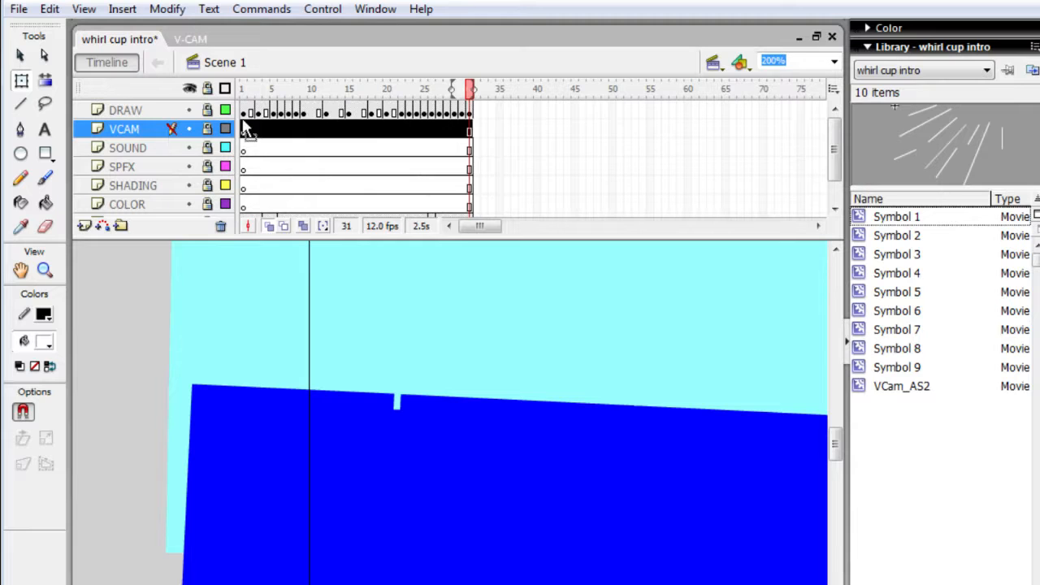
{"action": "left_click", "coordinate": [244, 128]}
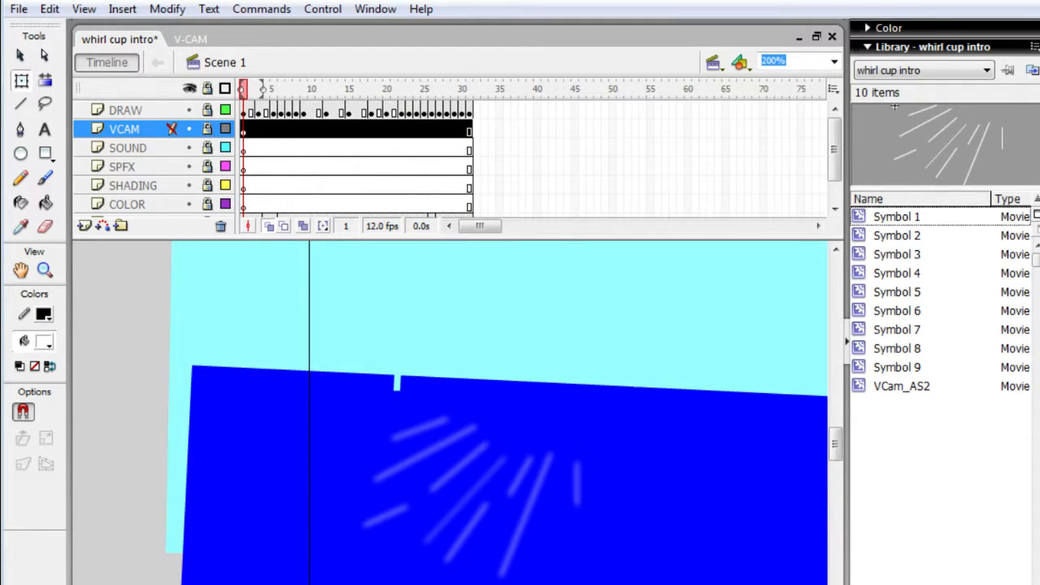
{"action": "type", "text": "50"}
{"action": "key", "text": "Return"}
{"action": "key", "text": "ctrl+1"}
{"action": "key", "text": "ctrl+minus"}
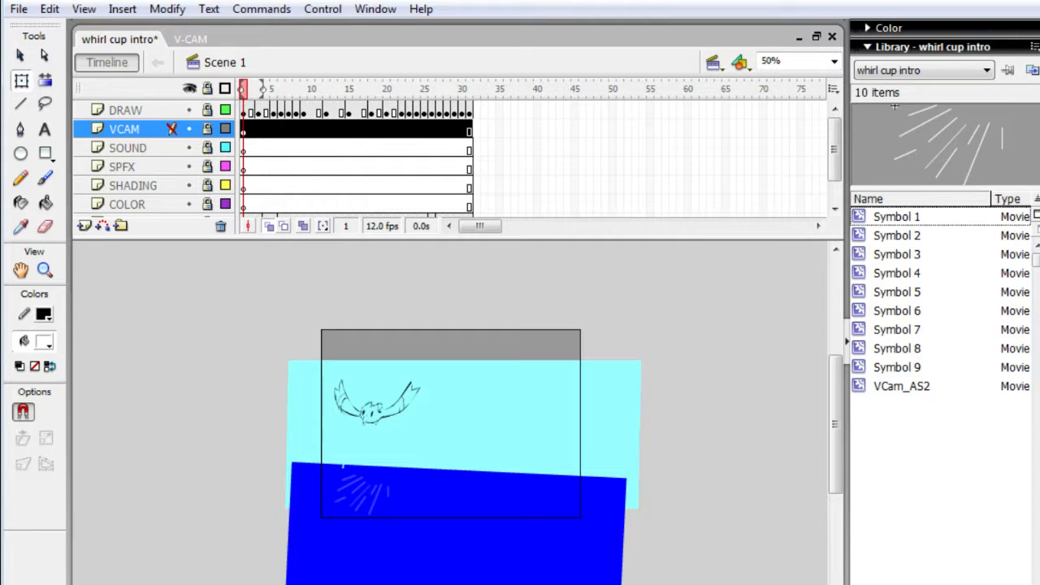
{"action": "key", "text": "ctrl+Return"}
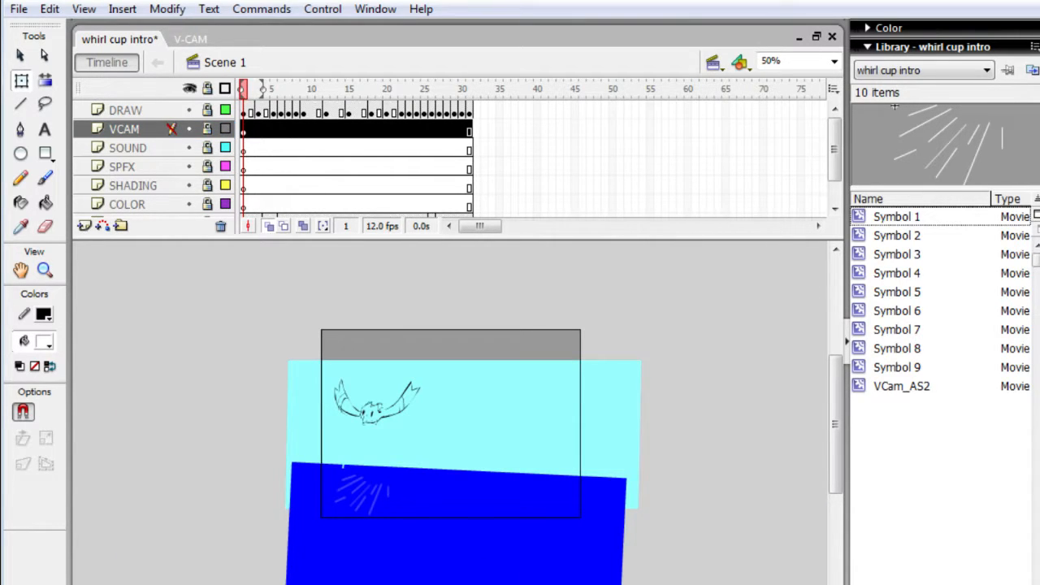
{"action": "left_click", "coordinate": [364, 354]}
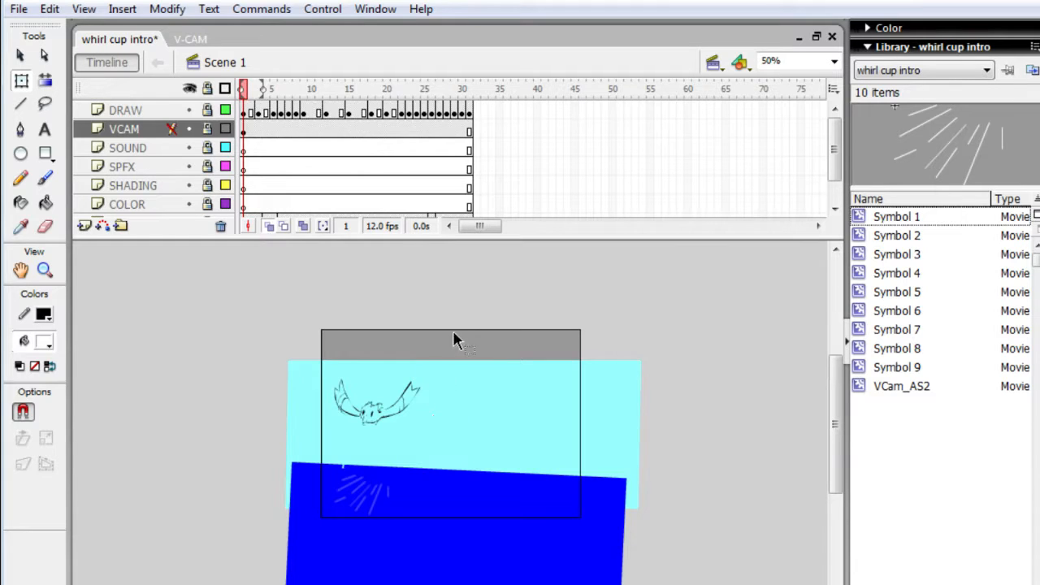
{"action": "left_click_drag", "start_coordinate": [265, 285], "coordinate": [615, 524]}
- Move the camera's frames from the VCAM layer onto the SOUND layer
{"action": "left_click", "coordinate": [289, 135]}
{"action": "left_click", "coordinate": [251, 135]}
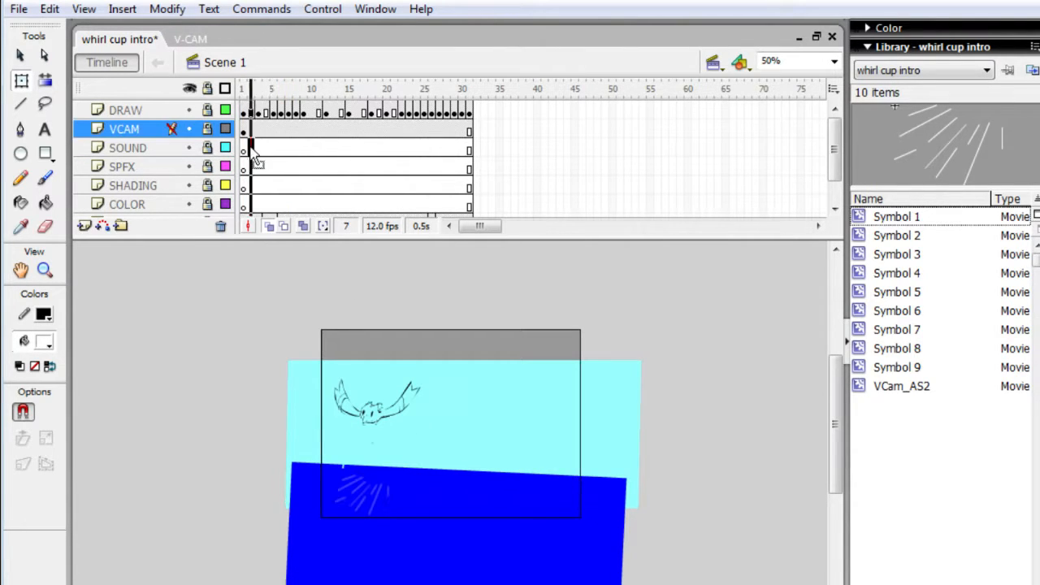
{"action": "left_click", "coordinate": [251, 147]}
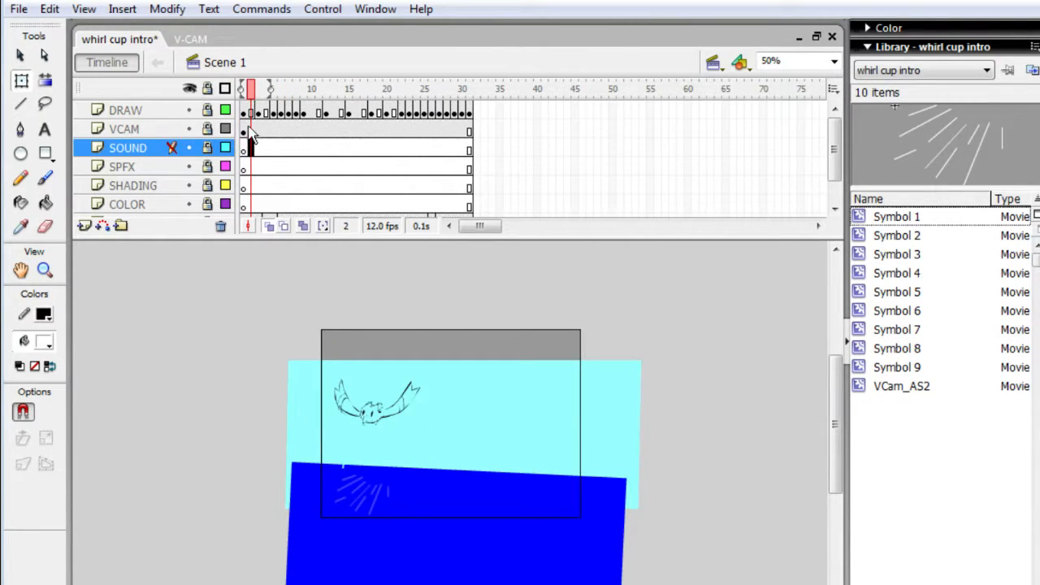
{"action": "left_click", "coordinate": [162, 131]}
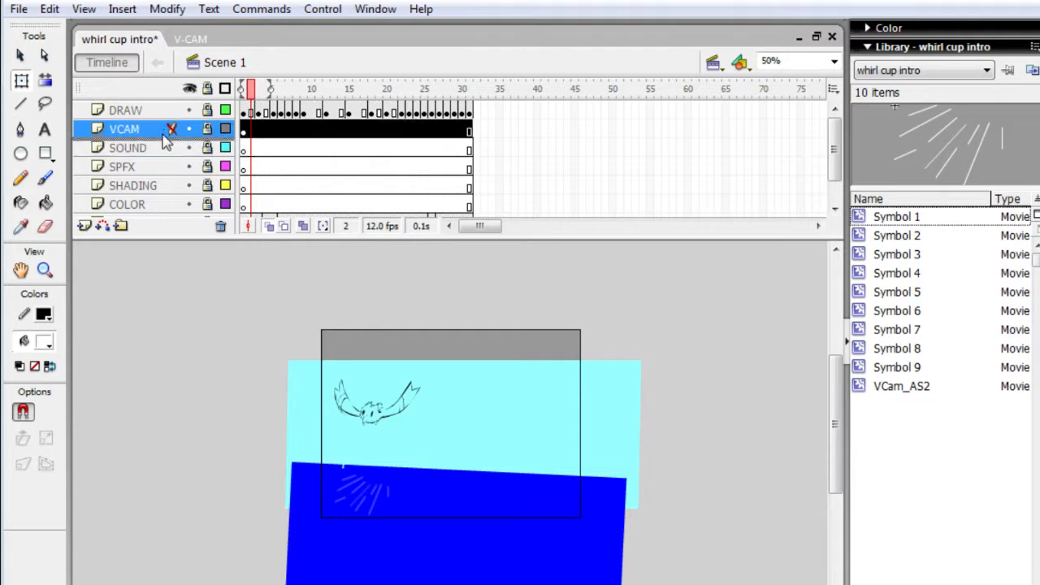
{"action": "double_click", "coordinate": [243, 147]}
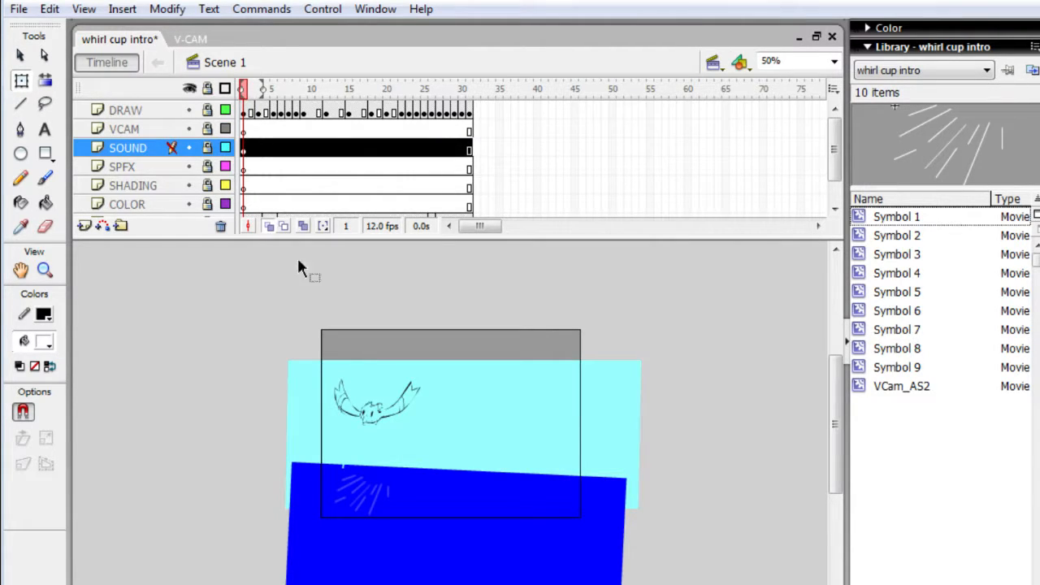
{"action": "left_click", "coordinate": [332, 371]}
{"action": "left_click_drag", "start_coordinate": [297, 286], "coordinate": [619, 536]}
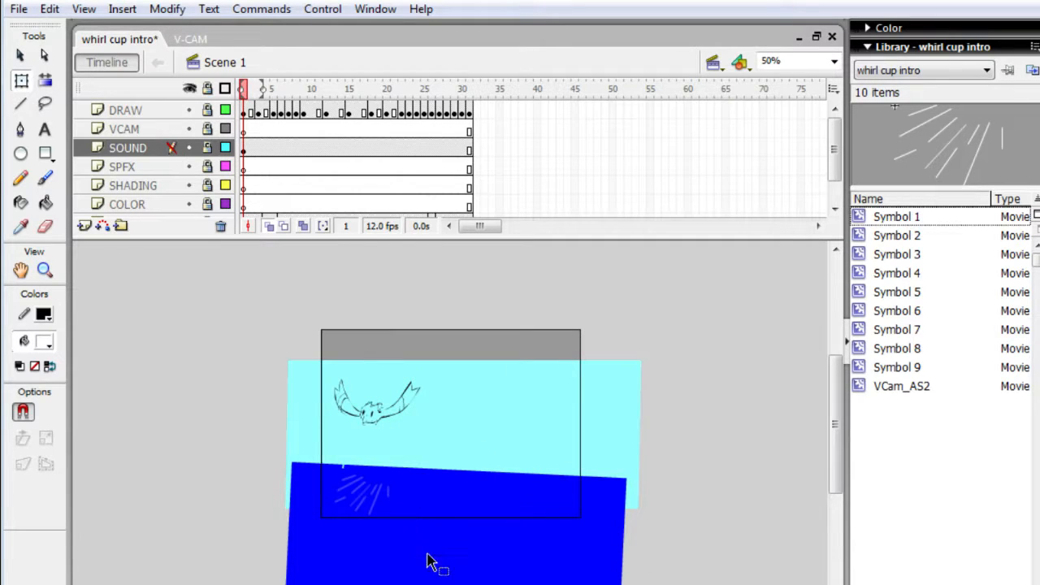
{"action": "left_click_drag", "start_coordinate": [419, 498], "coordinate": [444, 549]}
- In the V-CAM document, shift the camera object down and left so it partly hangs off the stage
{"action": "left_click", "coordinate": [196, 40]}
{"action": "left_click_drag", "start_coordinate": [538, 354], "coordinate": [522, 353]}
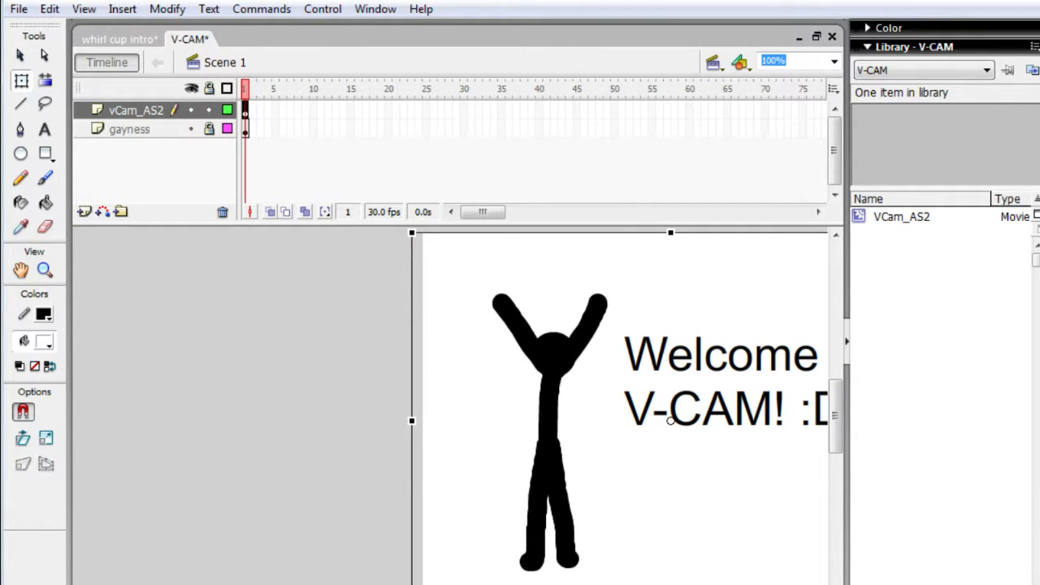
{"action": "left_click", "coordinate": [142, 39]}
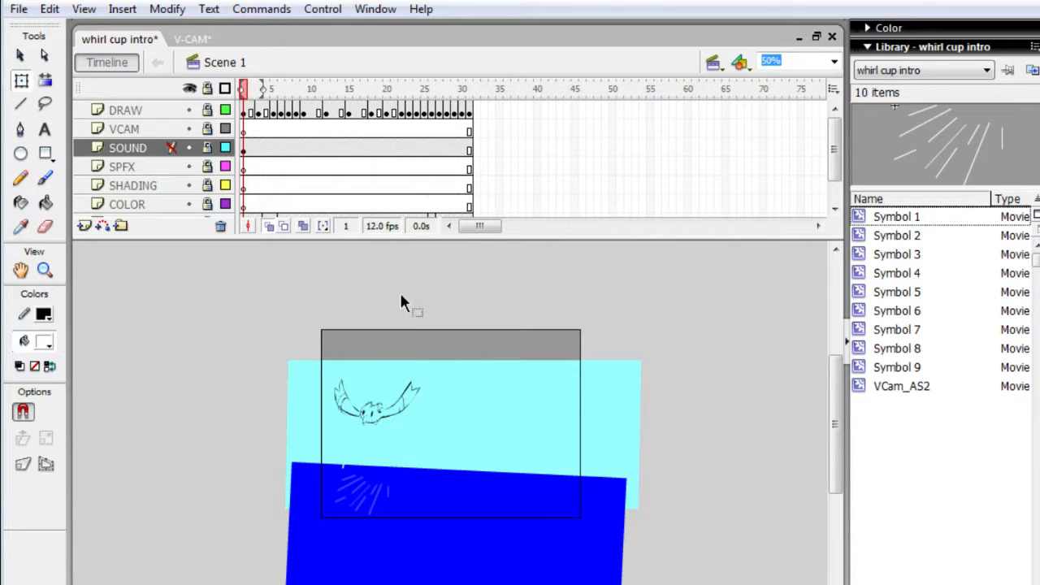
{"action": "left_click", "coordinate": [195, 41]}
{"action": "left_click_drag", "start_coordinate": [537, 320], "coordinate": [375, 314]}
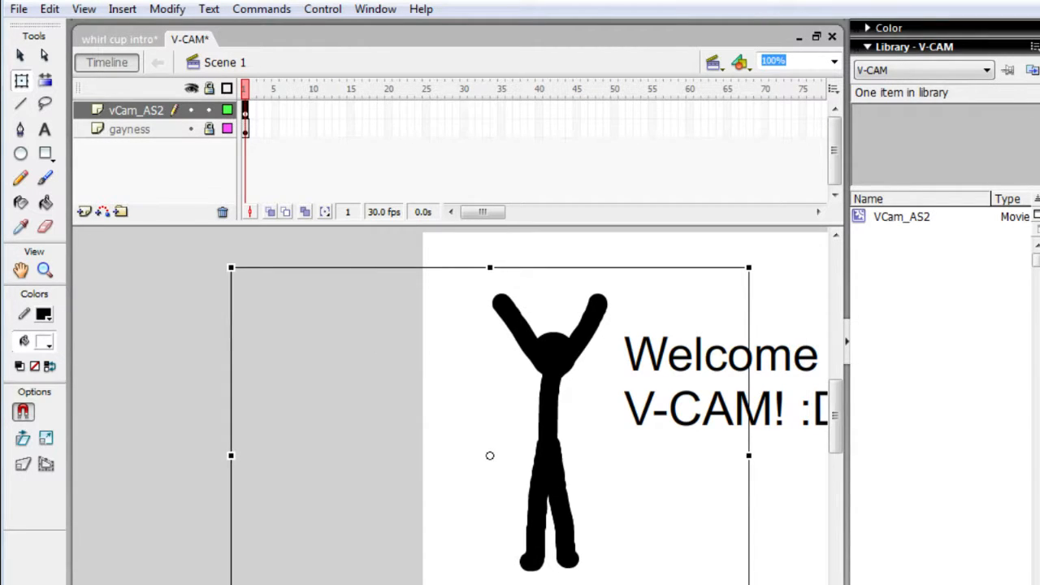
{"action": "left_click", "coordinate": [156, 39]}
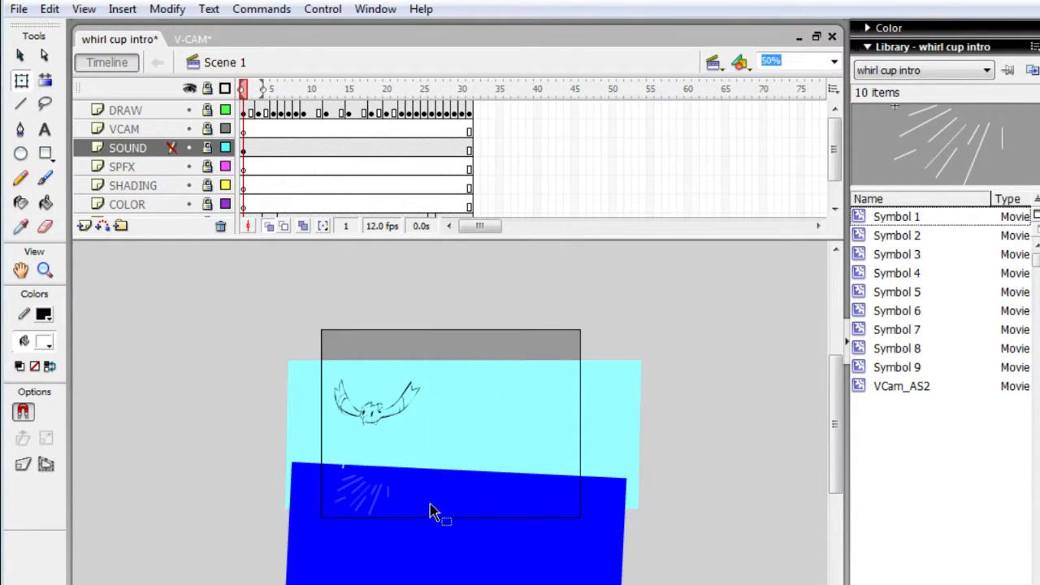
{"action": "left_click", "coordinate": [199, 39]}
{"action": "left_click_drag", "start_coordinate": [373, 373], "coordinate": [369, 375]}
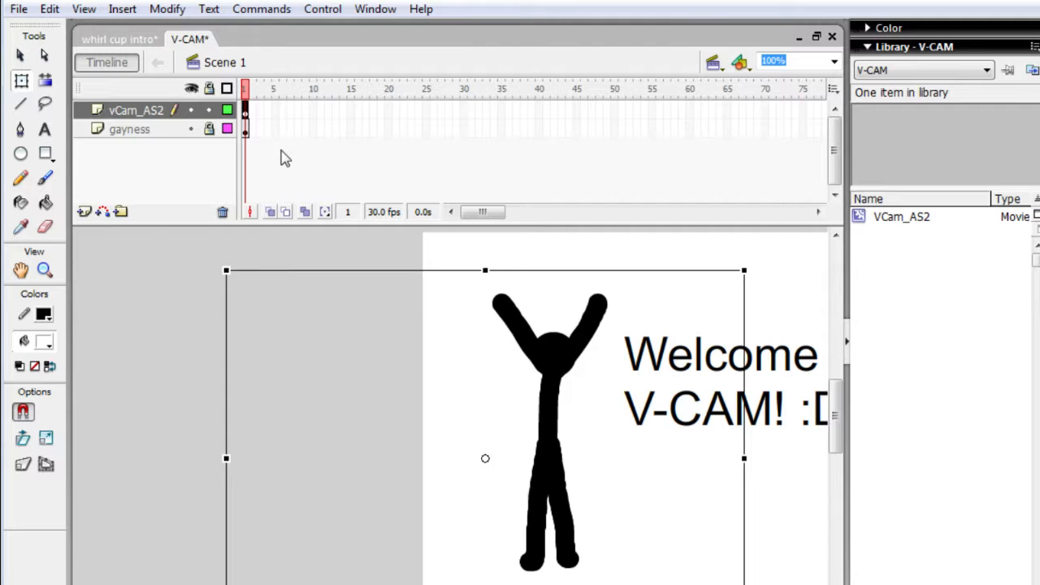
- Copy the camera object from the V-CAM document and paste it onto the unlocked VCAM layer at frame 1 of whirl cup intro
{"action": "right_click", "coordinate": [488, 473]}
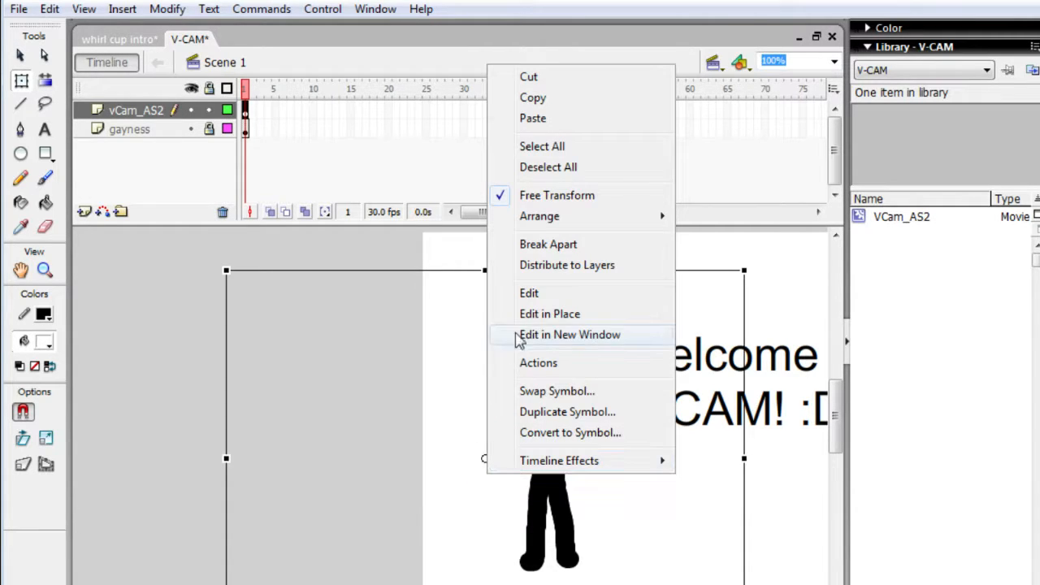
{"action": "left_click", "coordinate": [552, 103]}
{"action": "left_click", "coordinate": [145, 39]}
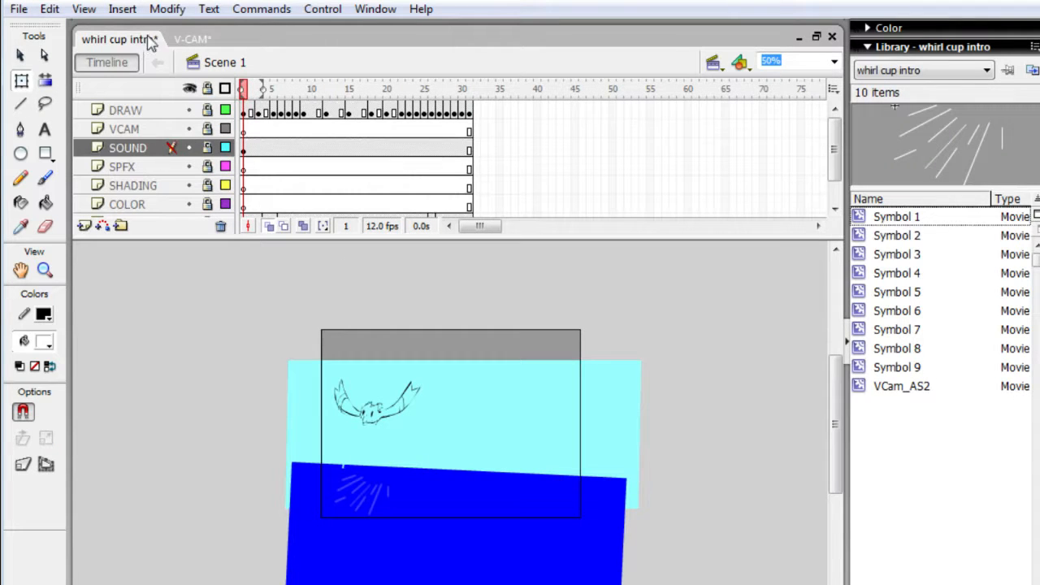
{"action": "right_click", "coordinate": [444, 367]}
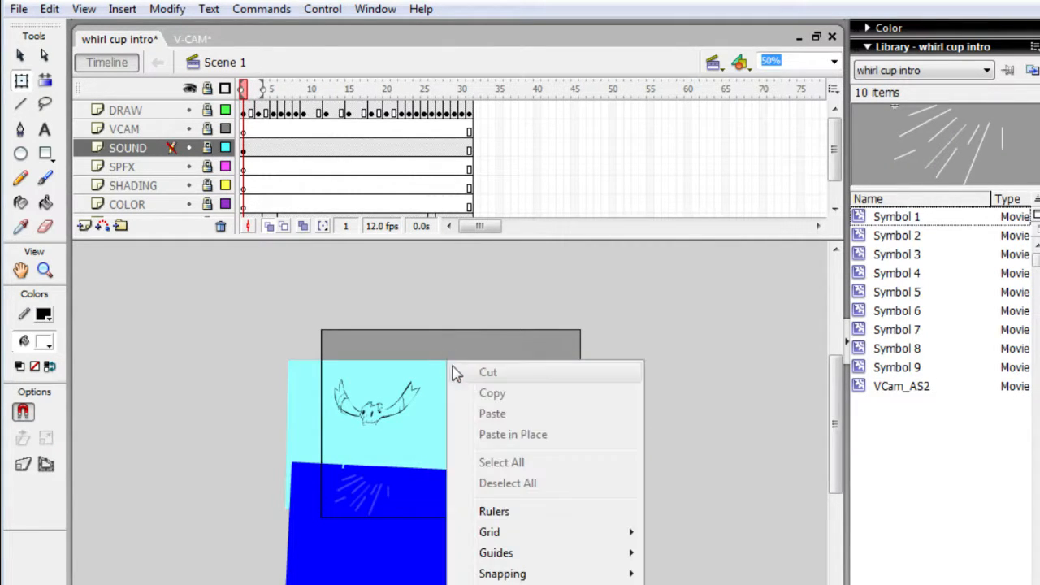
{"action": "left_click", "coordinate": [507, 414]}
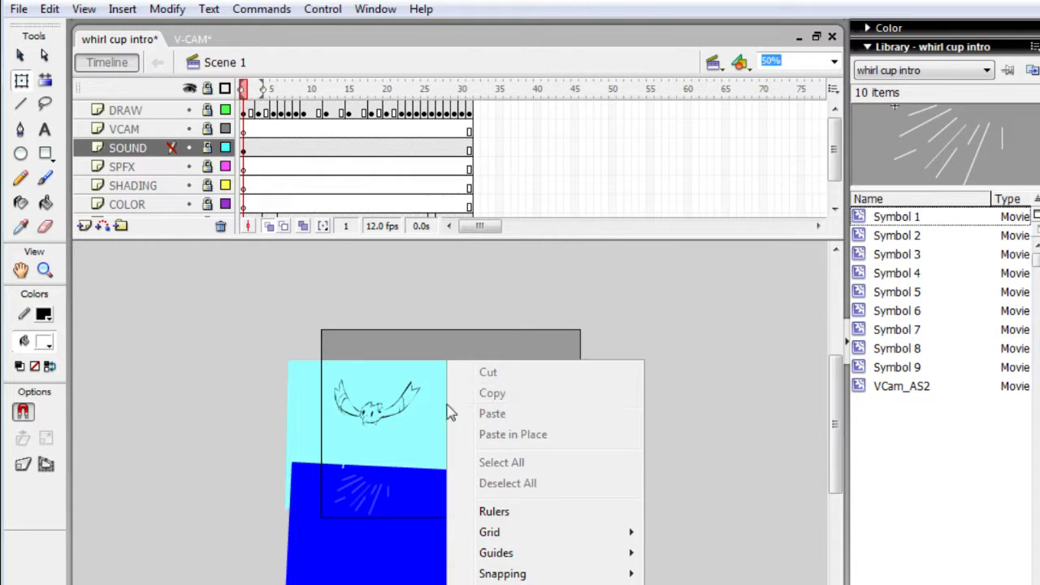
{"action": "left_click", "coordinate": [144, 130]}
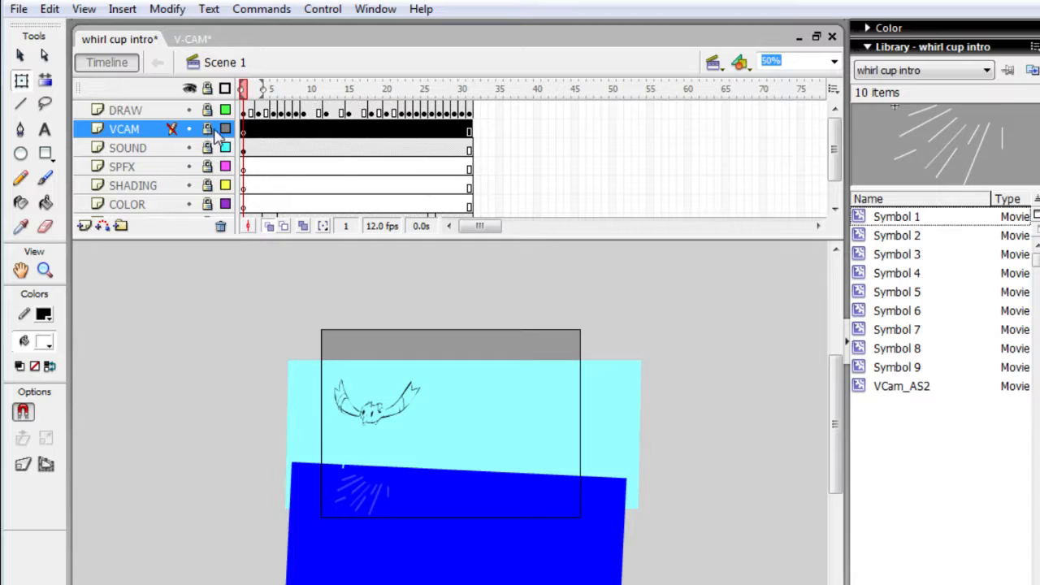
{"action": "left_click_drag", "start_coordinate": [391, 453], "coordinate": [462, 484]}
{"action": "left_click_drag", "start_coordinate": [296, 281], "coordinate": [638, 548]}
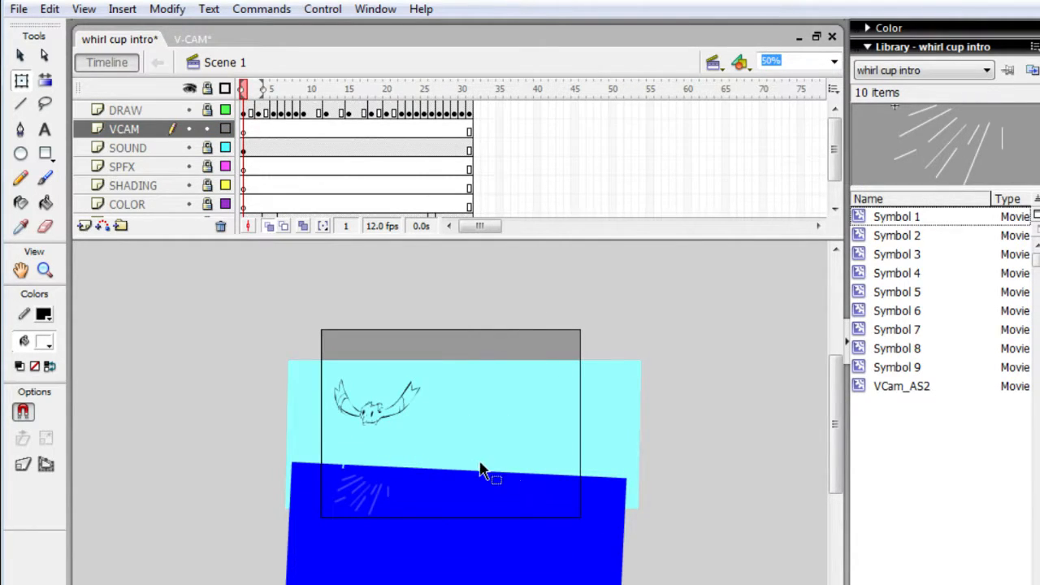
{"action": "left_click", "coordinate": [367, 355]}
{"action": "left_click_drag", "start_coordinate": [441, 399], "coordinate": [454, 435]}
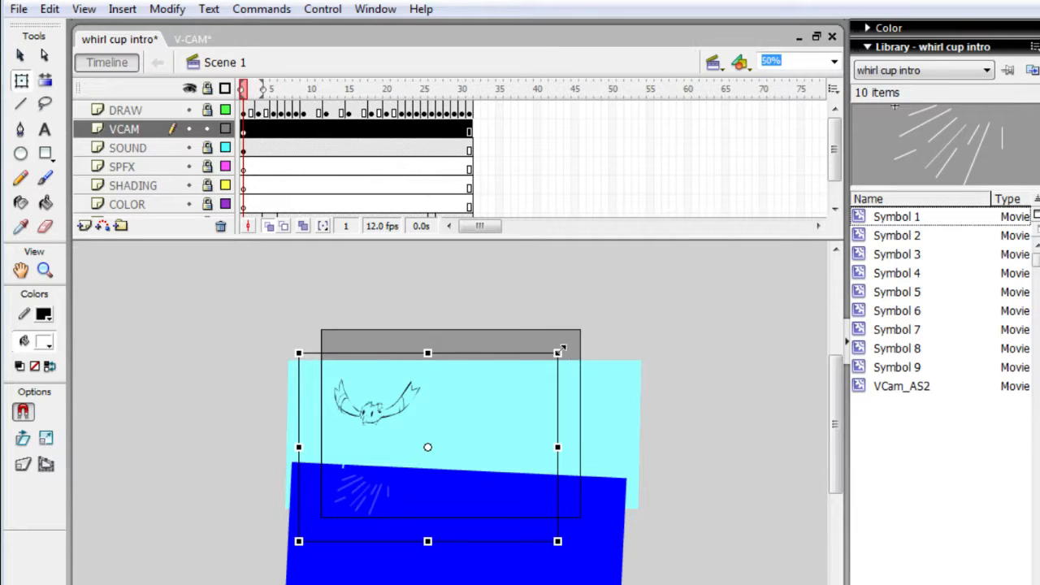
- Shrink the pasted camera to about half size, move it over the splash lines, and test the movie
{"action": "left_click_drag", "start_coordinate": [559, 355], "coordinate": [524, 410]}
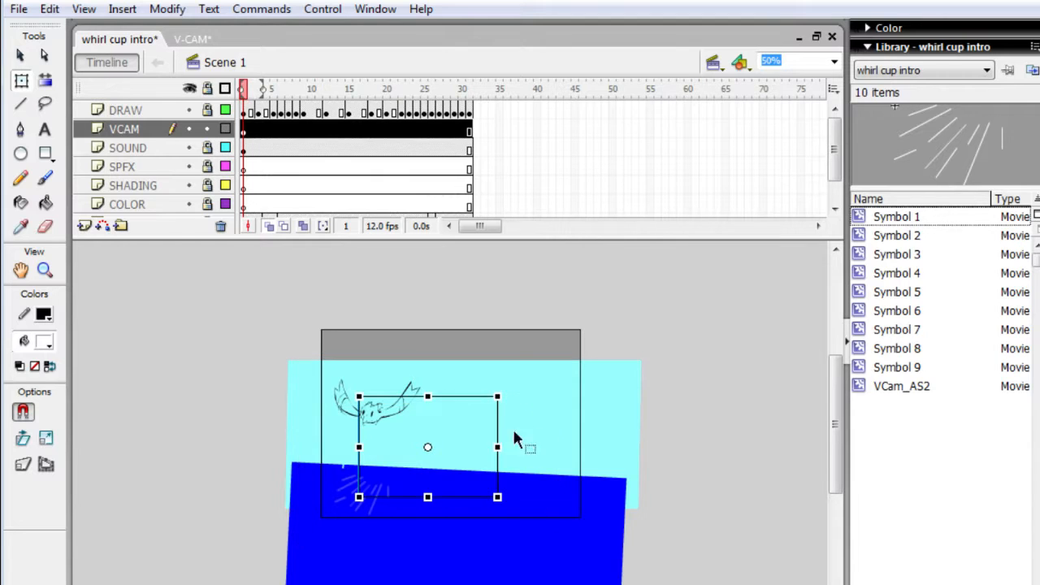
{"action": "left_click_drag", "start_coordinate": [484, 439], "coordinate": [435, 467]}
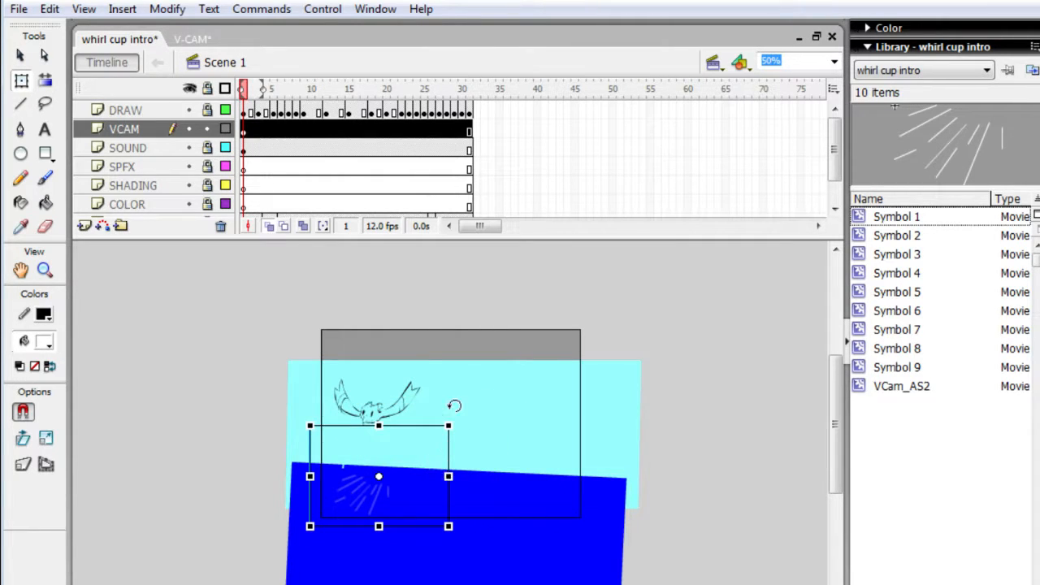
{"action": "key", "text": "Return"}
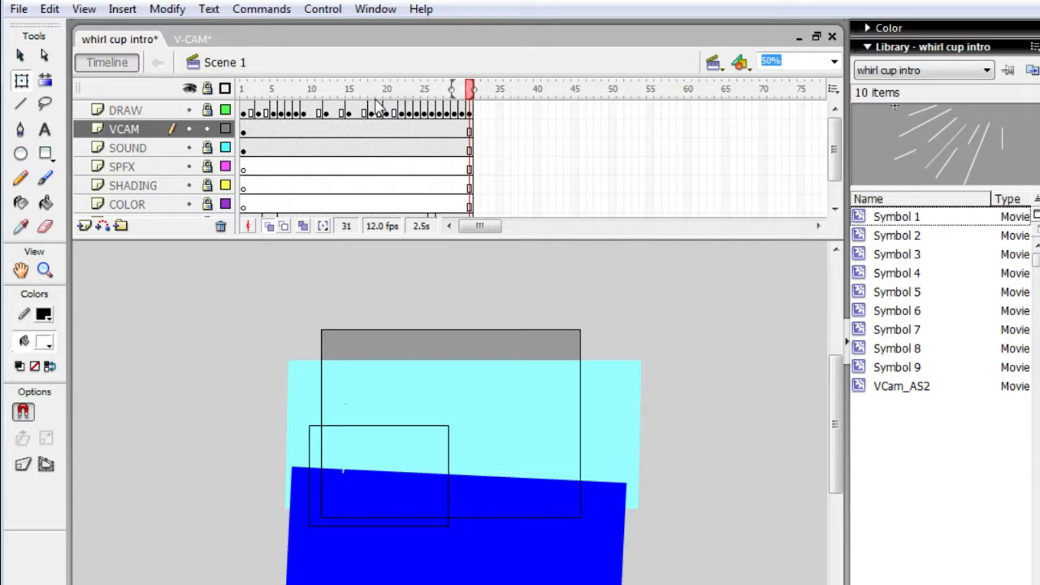
{"action": "key", "text": "ctrl+Return"}
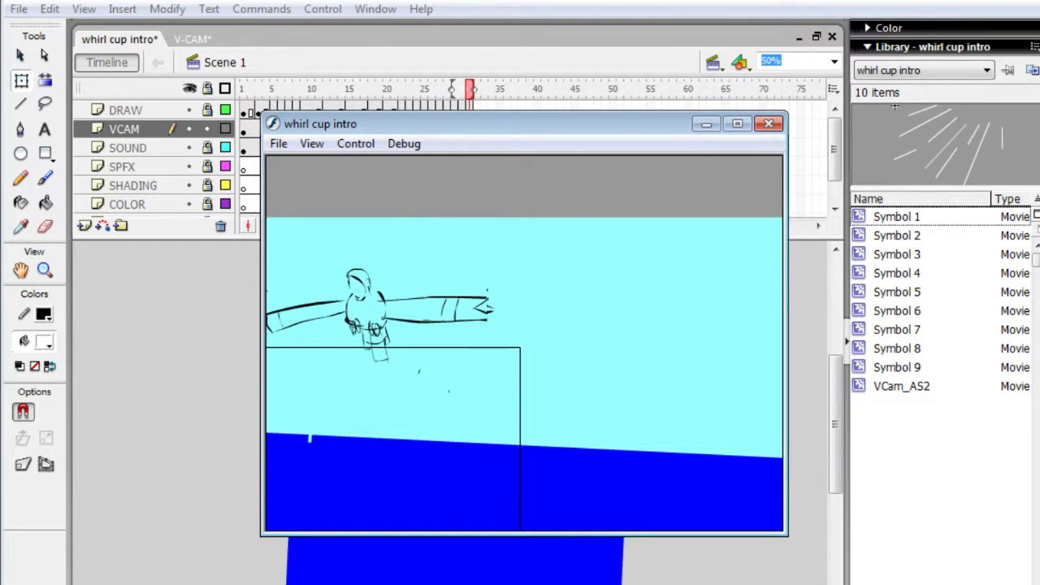
{"action": "left_click", "coordinate": [769, 123]}
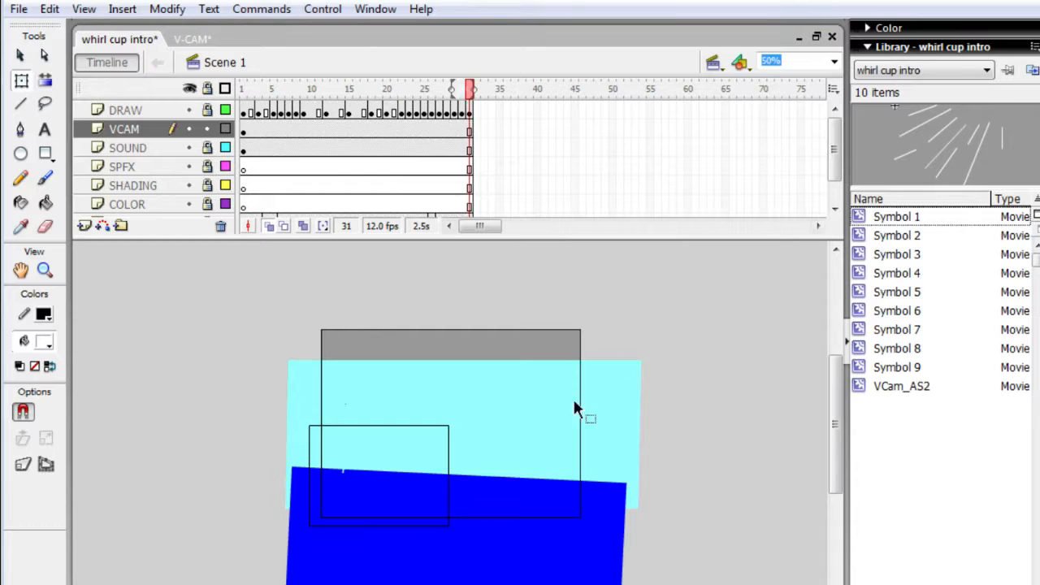
- Delete the camera rectangles from the VCAM and SOUND layers, leaving SOUND locked and VCAM unlocked
{"action": "left_click", "coordinate": [432, 459]}
{"action": "key", "text": "Delete"}
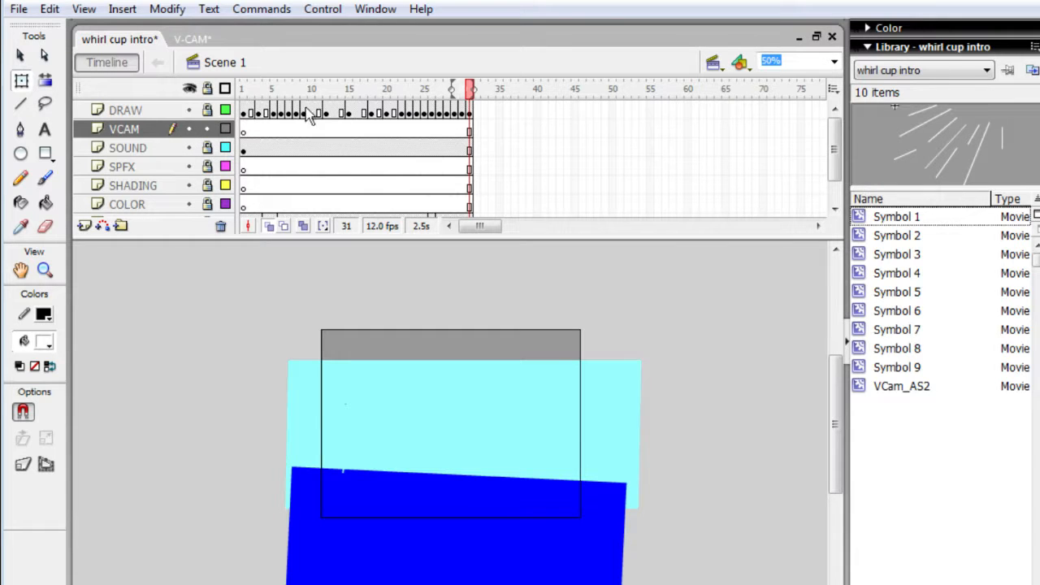
{"action": "left_click", "coordinate": [244, 131]}
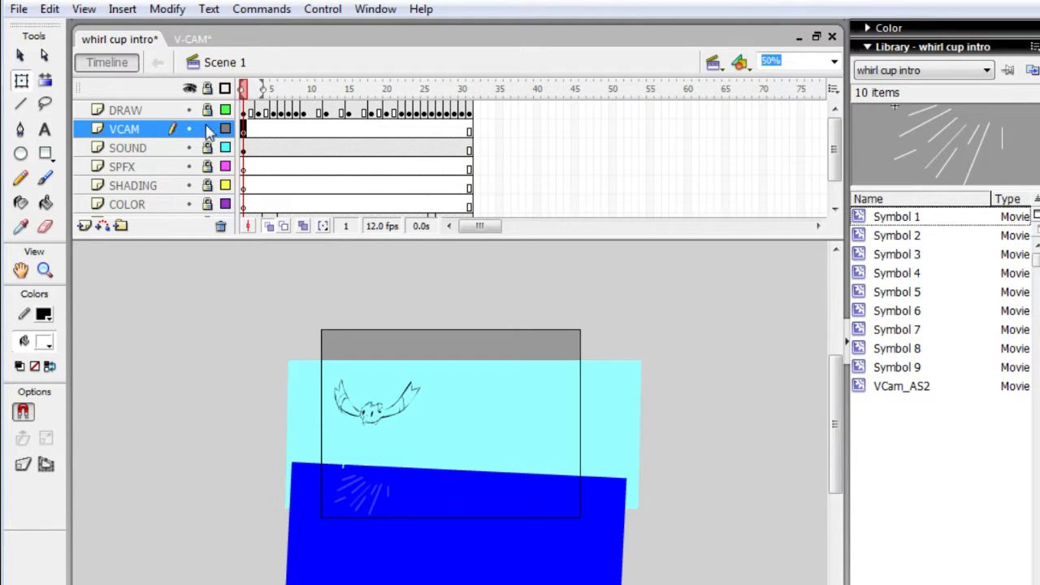
{"action": "left_click", "coordinate": [208, 130]}
{"action": "left_click", "coordinate": [208, 148]}
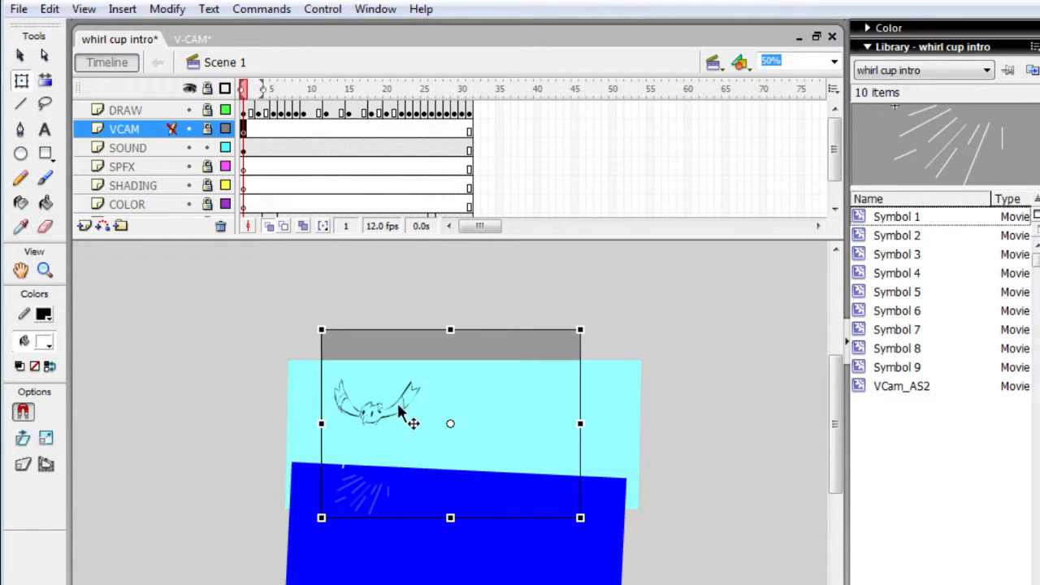
{"action": "left_click", "coordinate": [423, 398]}
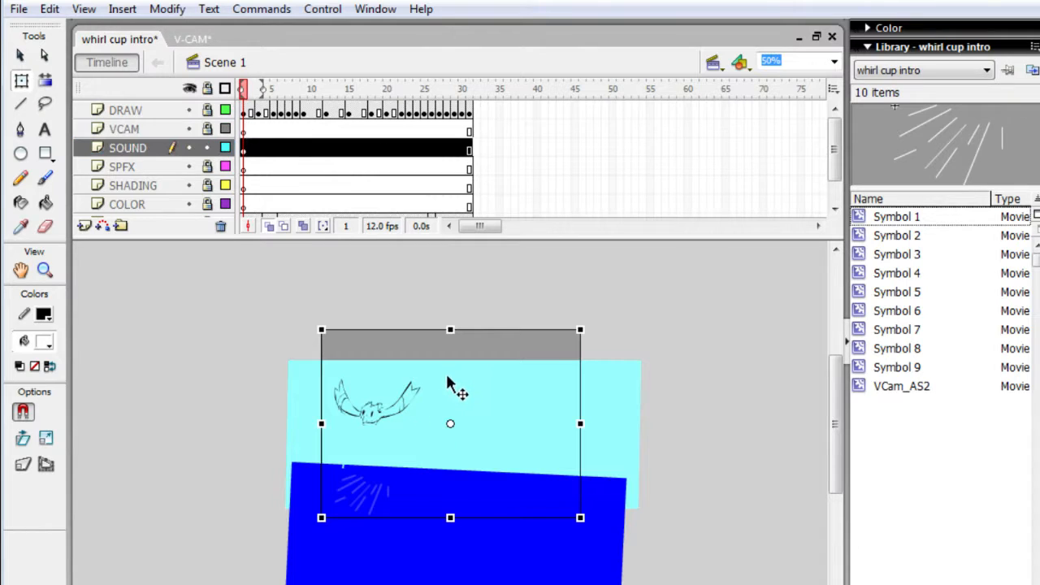
{"action": "left_click", "coordinate": [341, 130]}
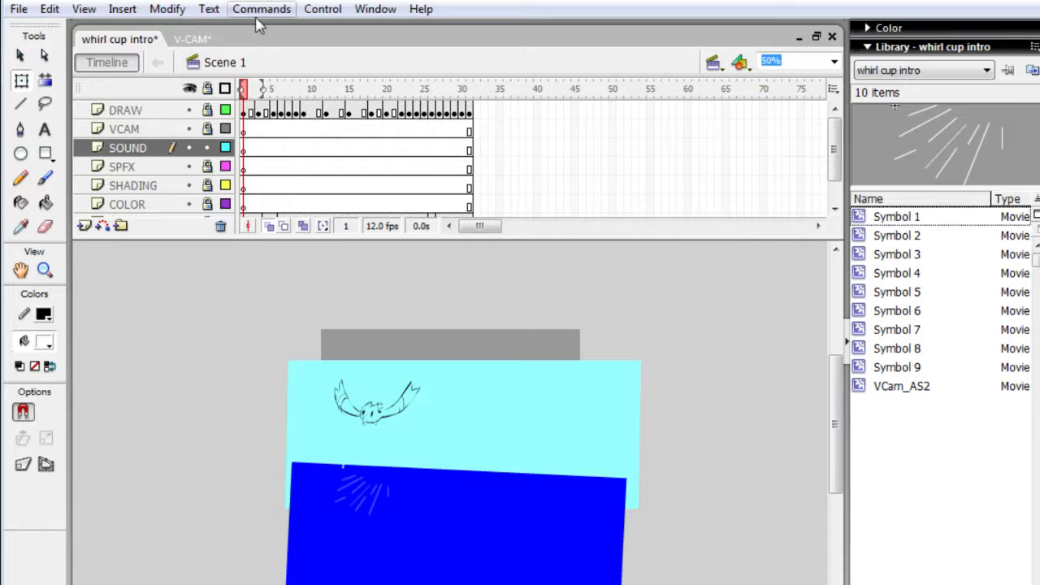
{"action": "left_click", "coordinate": [207, 148]}
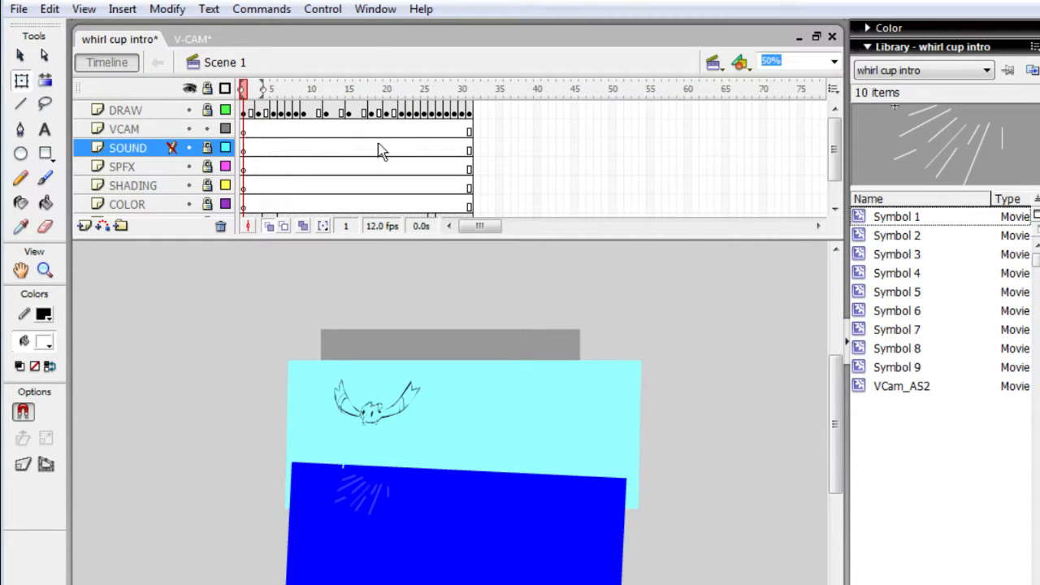
{"action": "left_click", "coordinate": [453, 389]}
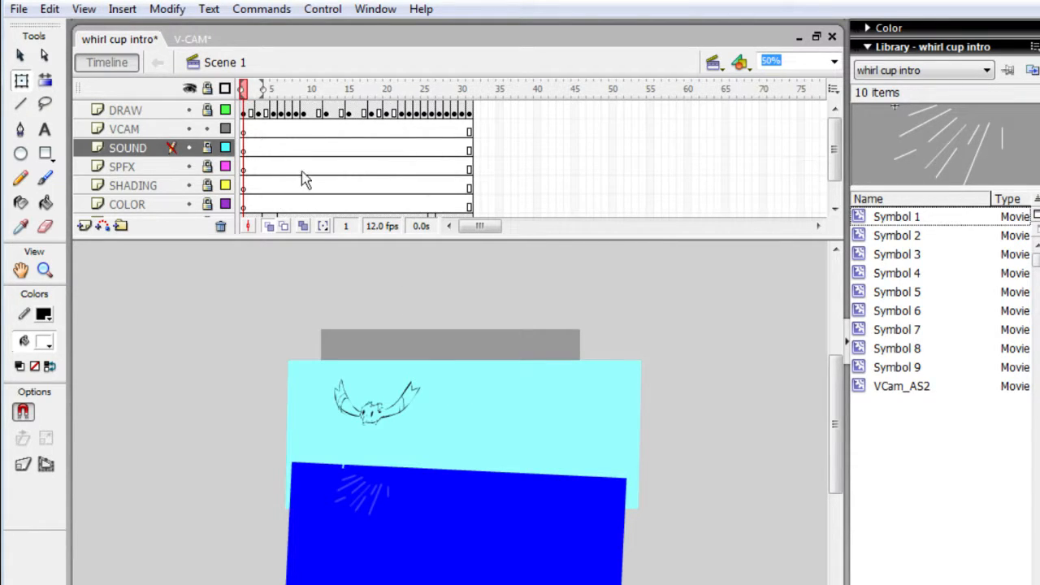
- Return to the V-CAM document for the camera object and place a fresh copy on the VCAM layer of whirl cup intro
{"action": "left_click", "coordinate": [203, 39]}
{"action": "left_click_drag", "start_coordinate": [396, 344], "coordinate": [390, 348]}
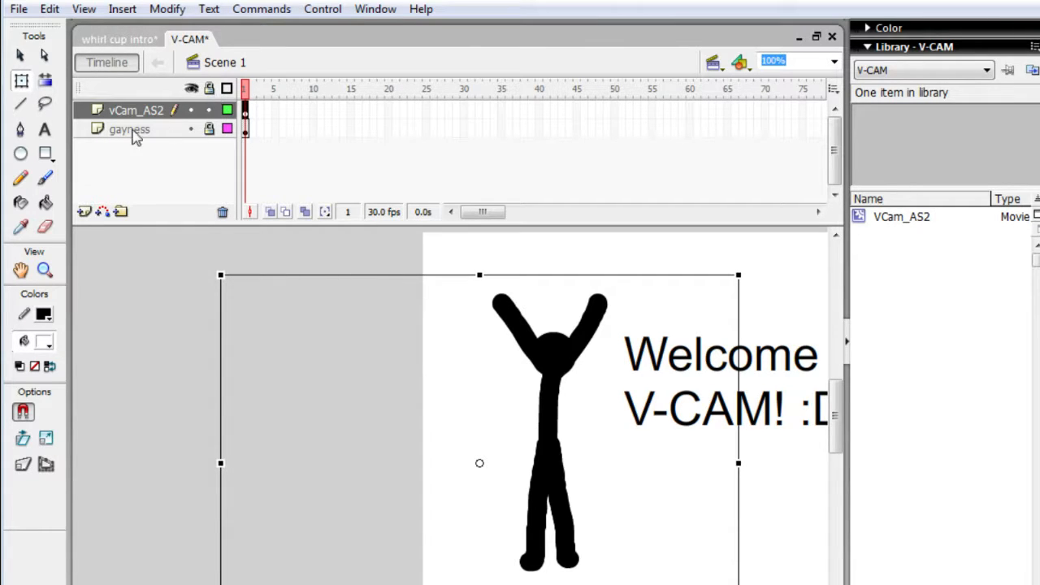
{"action": "left_click", "coordinate": [138, 38]}
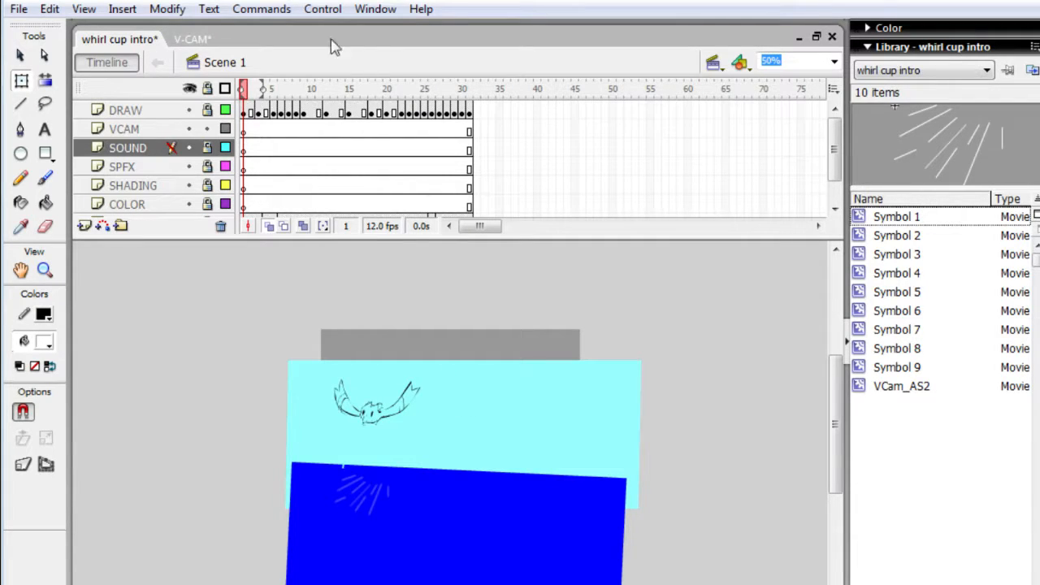
{"action": "left_click", "coordinate": [160, 133]}
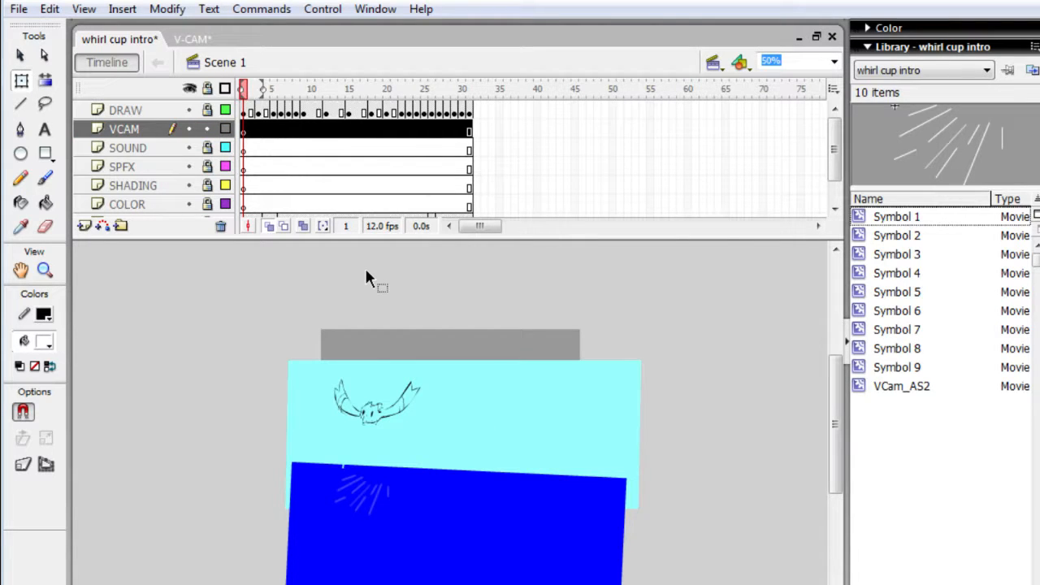
{"action": "key", "text": "ctrl+a"}
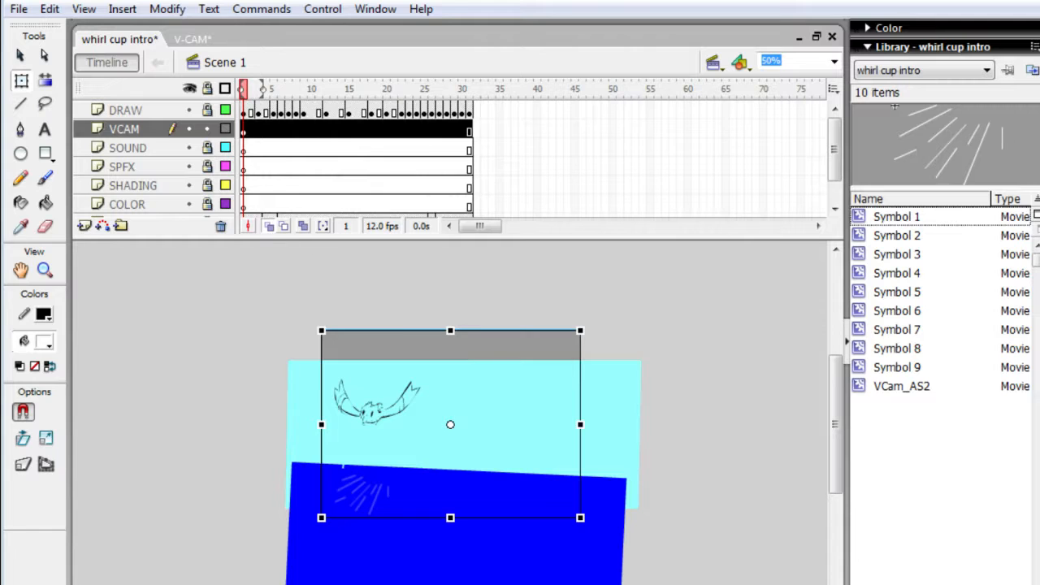
{"action": "key", "text": "alt+Tab"}
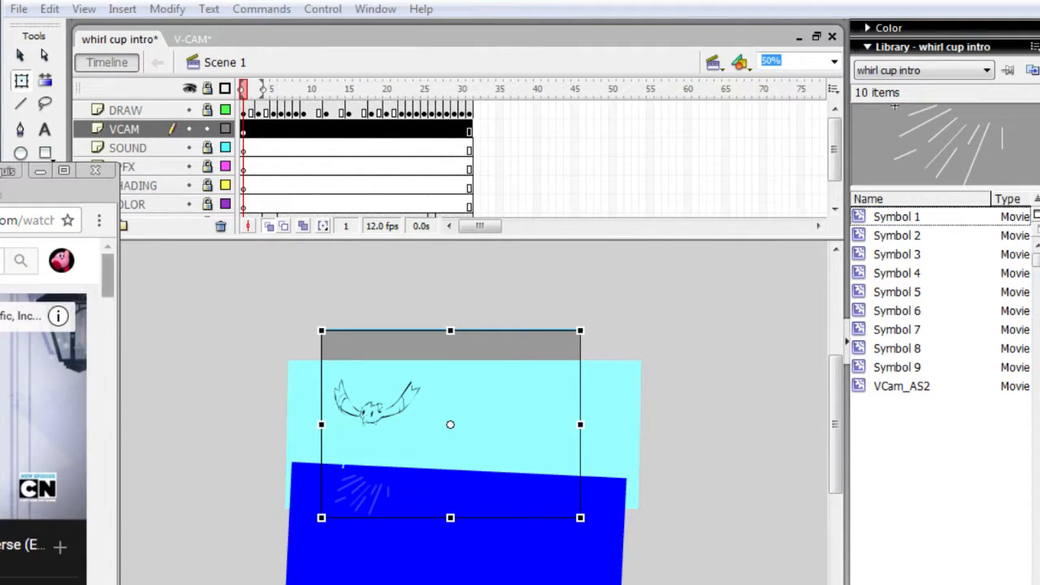
{"action": "left_click_drag", "start_coordinate": [108, 275], "coordinate": [107, 299]}
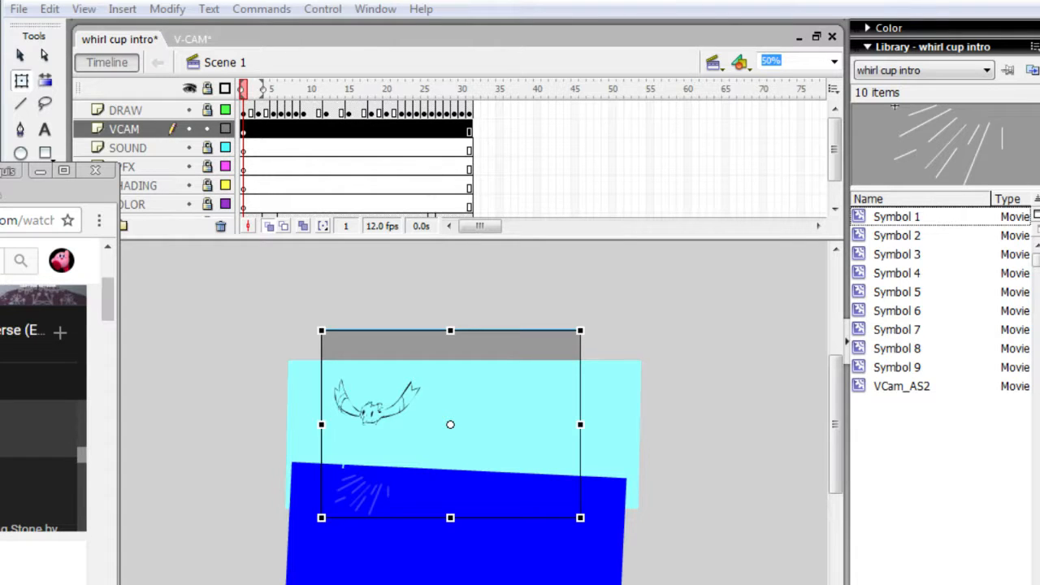
{"action": "left_click", "coordinate": [39, 486]}
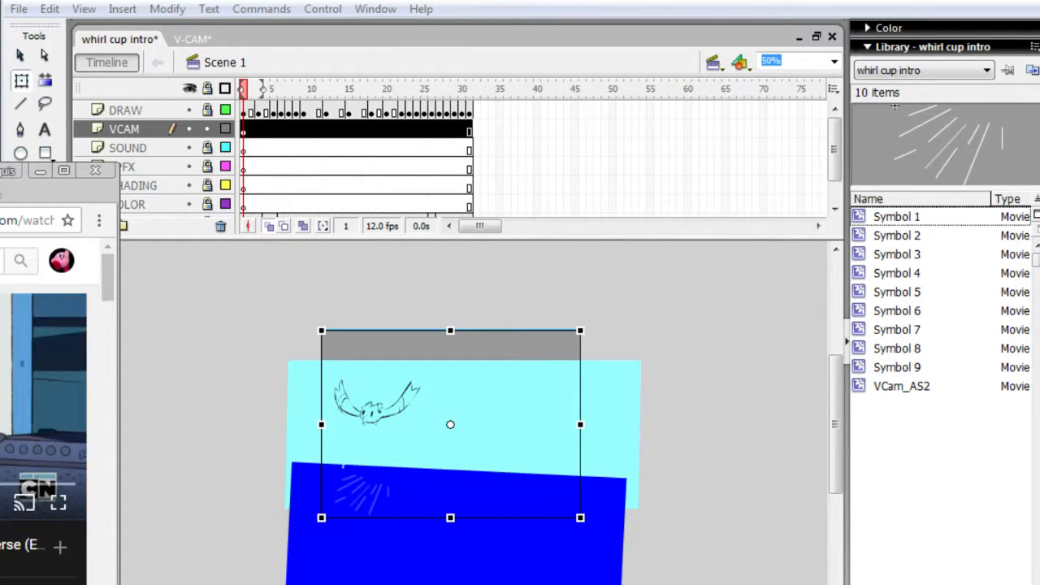
{"action": "left_click_drag", "start_coordinate": [107, 277], "coordinate": [107, 308]}
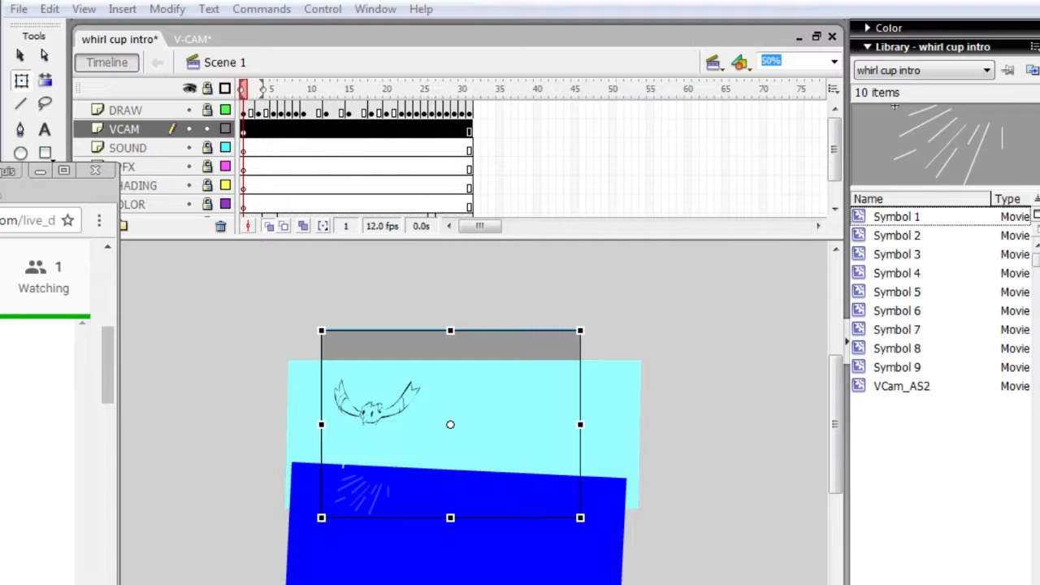
- Shrink the VCAM camera to about half size over the splash lines with a slight sideways skew, and test the movie
{"action": "left_click_drag", "start_coordinate": [406, 427], "coordinate": [376, 486]}
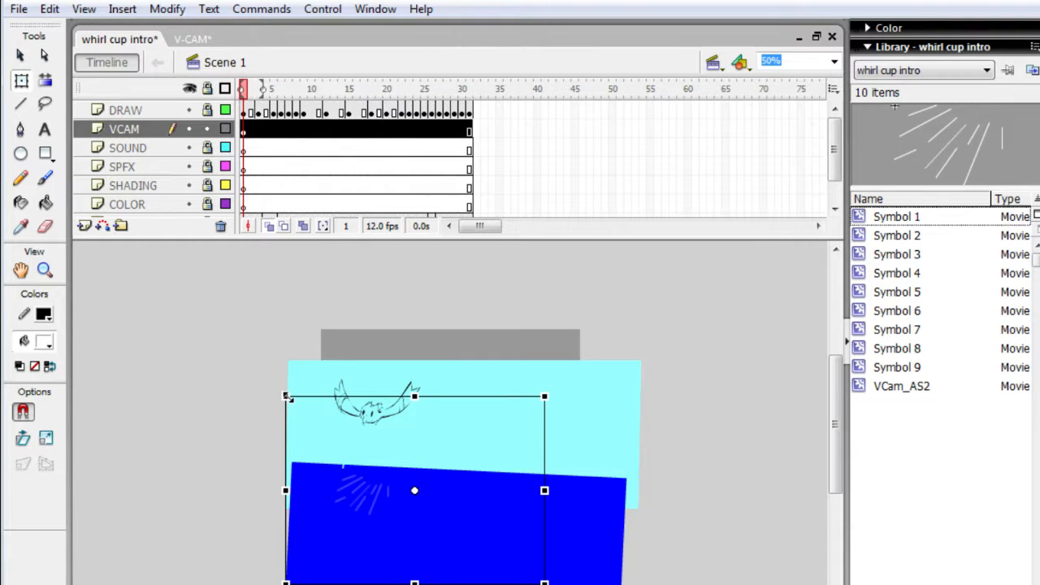
{"action": "left_click_drag", "start_coordinate": [285, 396], "coordinate": [373, 474]}
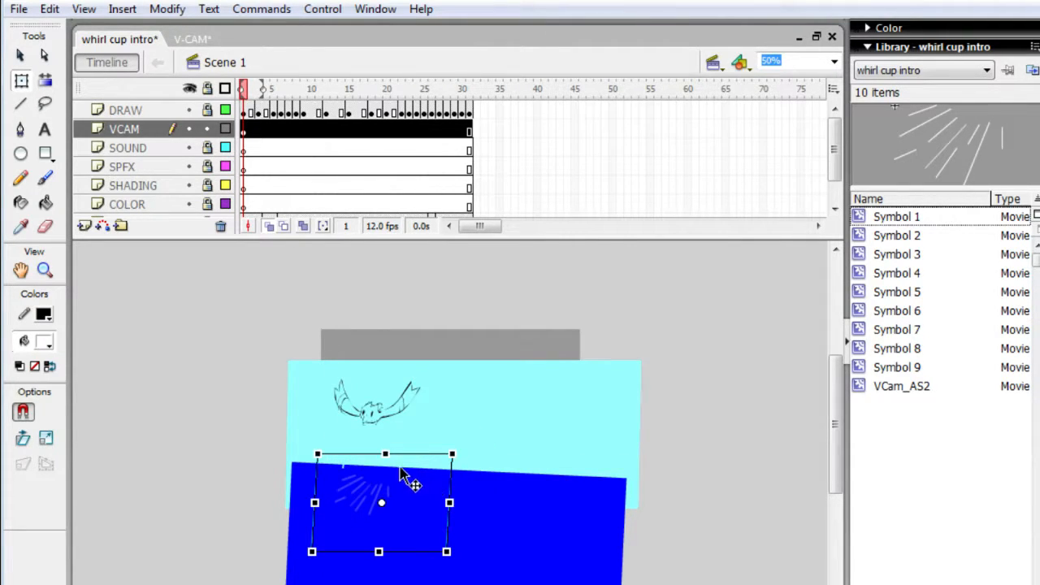
{"action": "key", "text": "ctrl+Return"}
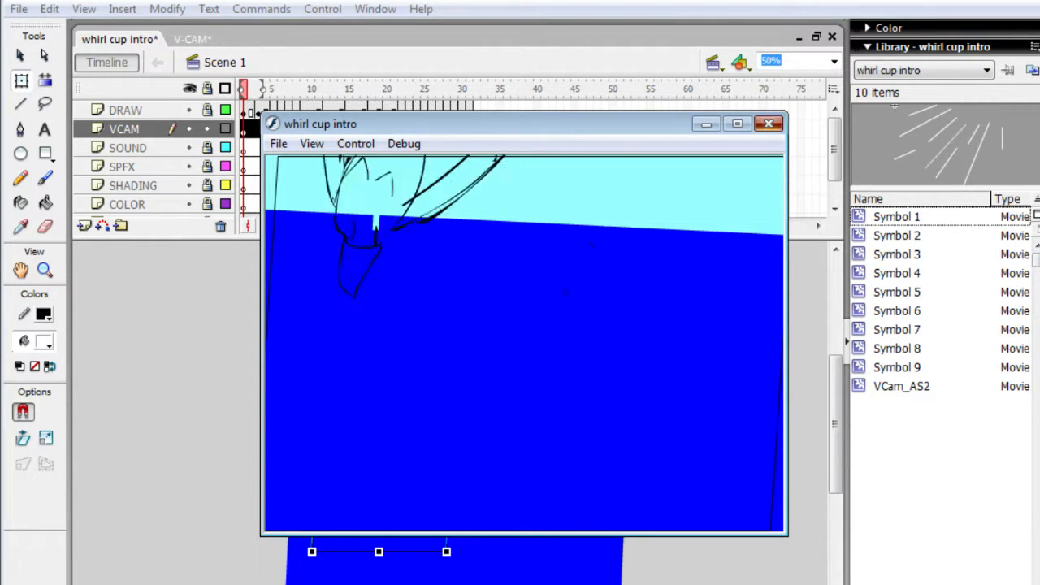
{"action": "left_click", "coordinate": [768, 123]}
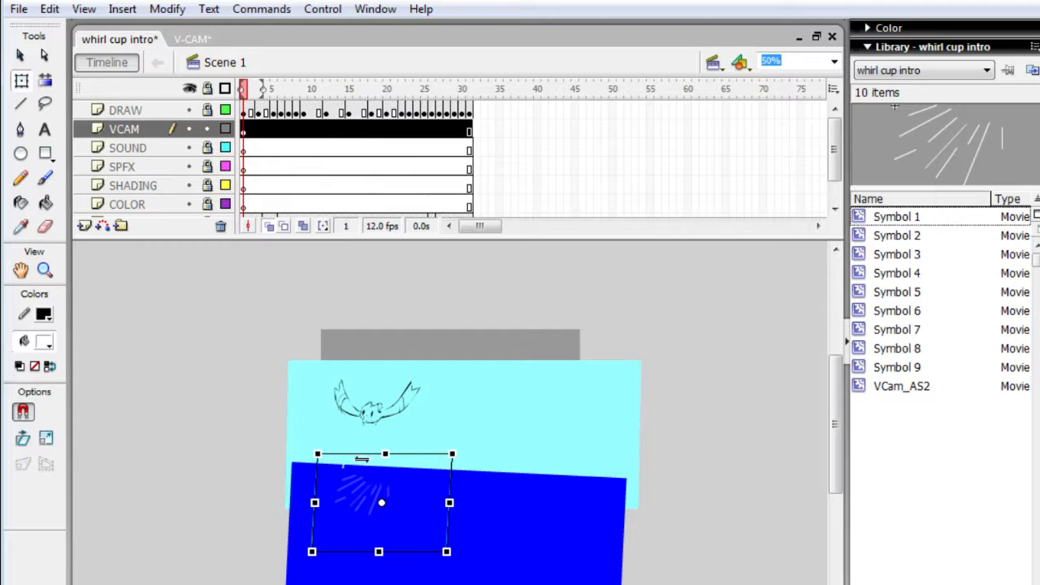
- Nudge the camera slightly up and right over the splash lines, scale it down a little more, and test the movie again
{"action": "left_click_drag", "start_coordinate": [364, 479], "coordinate": [372, 477]}
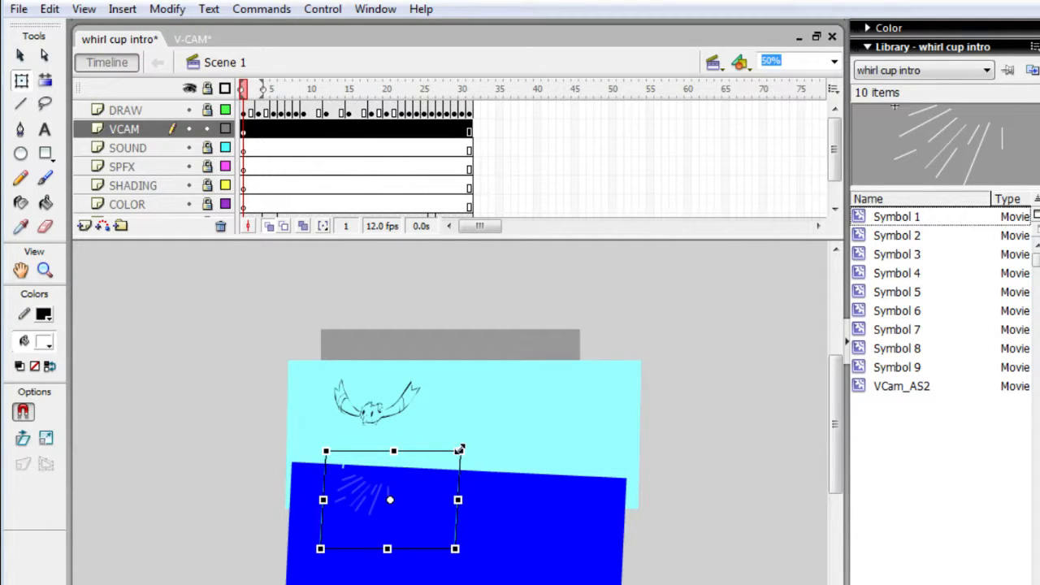
{"action": "left_click_drag", "start_coordinate": [459, 450], "coordinate": [452, 469]}
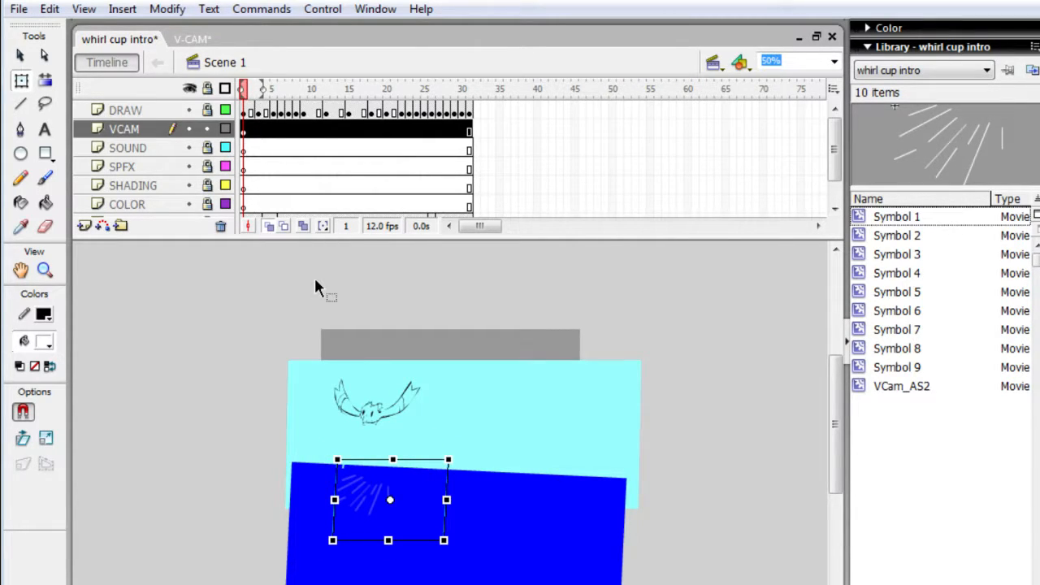
{"action": "key", "text": "ctrl+Return"}
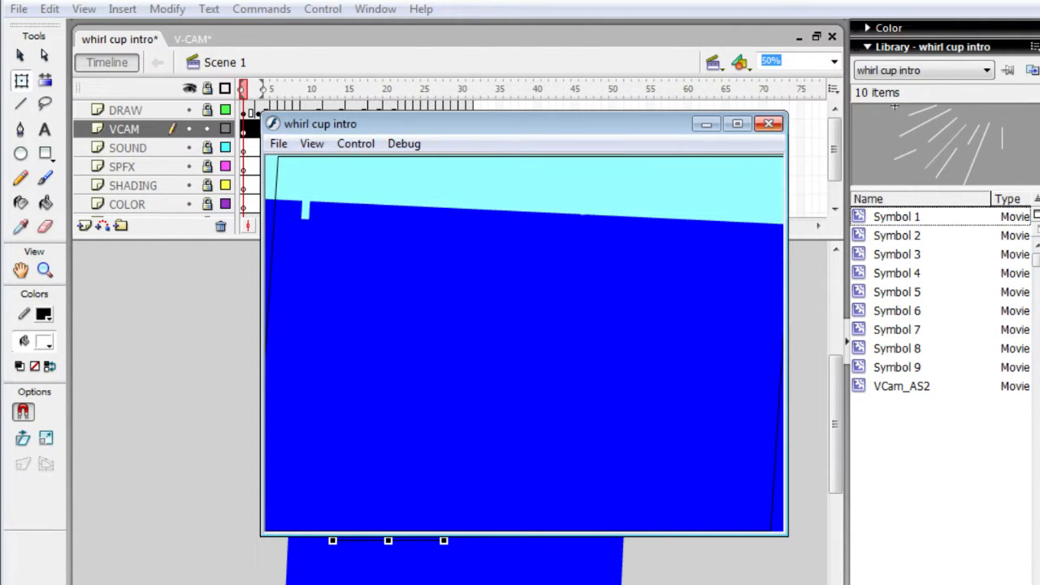
{"action": "left_click", "coordinate": [767, 123]}
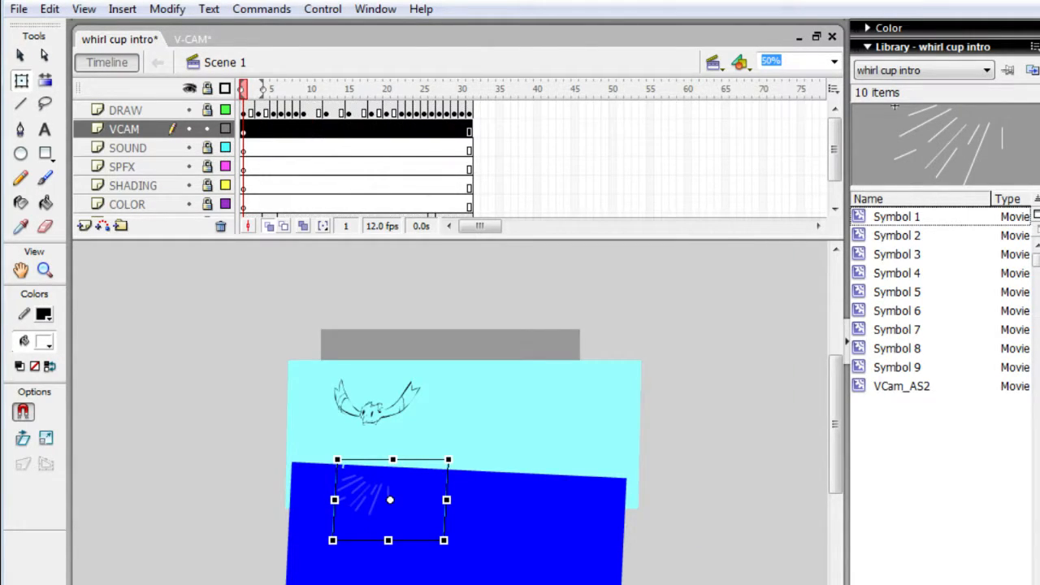
- Step back and forth through frames 1 to 4 to compare the character and splash lines against the camera rectangle
{"action": "key", "text": "period"}
{"action": "key", "text": "period"}
{"action": "key", "text": "period"}
{"action": "key", "text": "comma"}
{"action": "key", "text": "comma"}
{"action": "key", "text": "comma"}
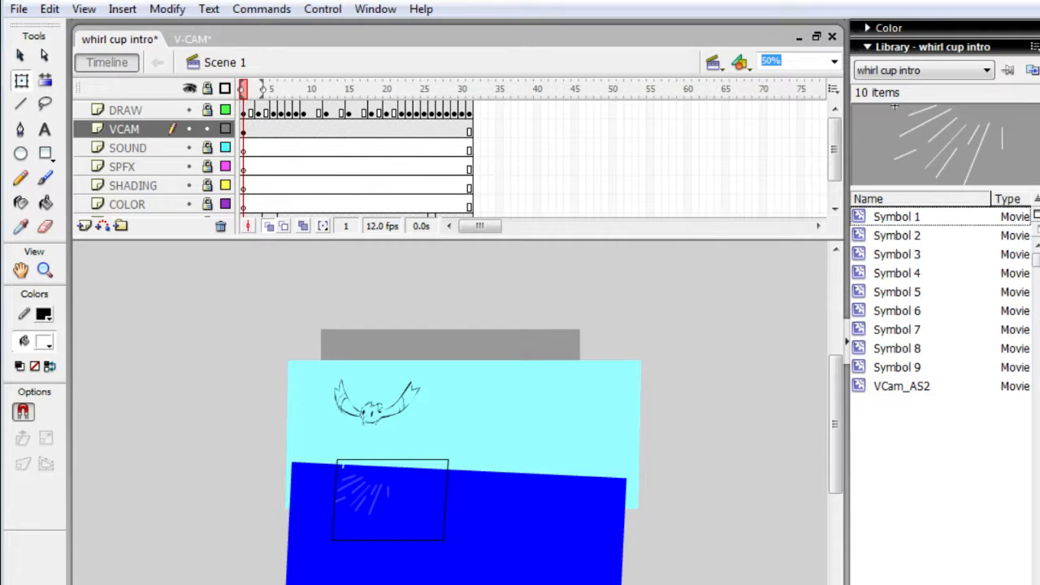
{"action": "key", "text": "period"}
{"action": "key", "text": "period"}
{"action": "key", "text": "period"}
{"action": "key", "text": "period"}
{"action": "key", "text": "comma"}
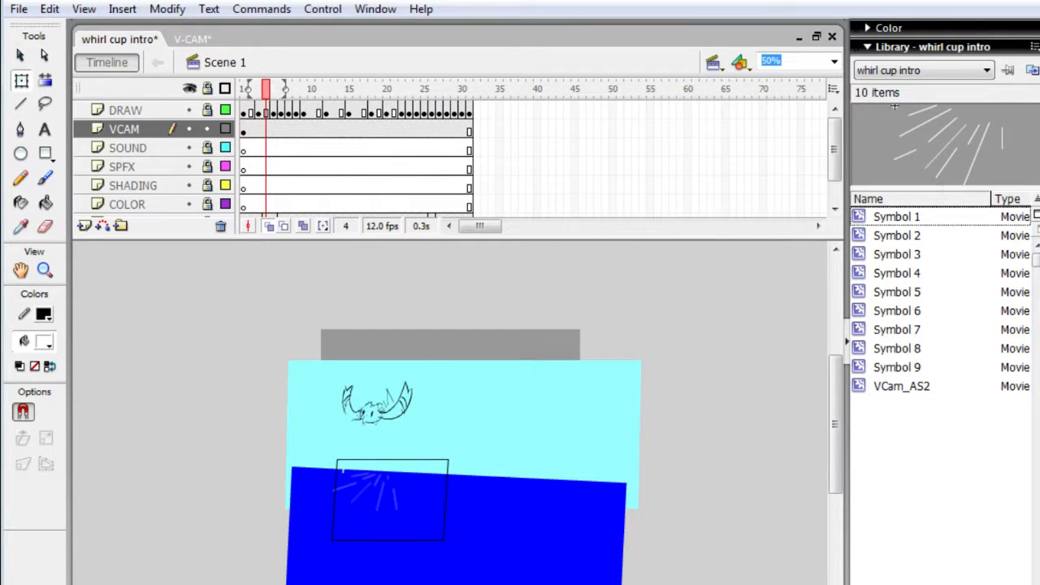
{"action": "key", "text": "comma"}
{"action": "key", "text": "comma"}
{"action": "key", "text": "comma"}
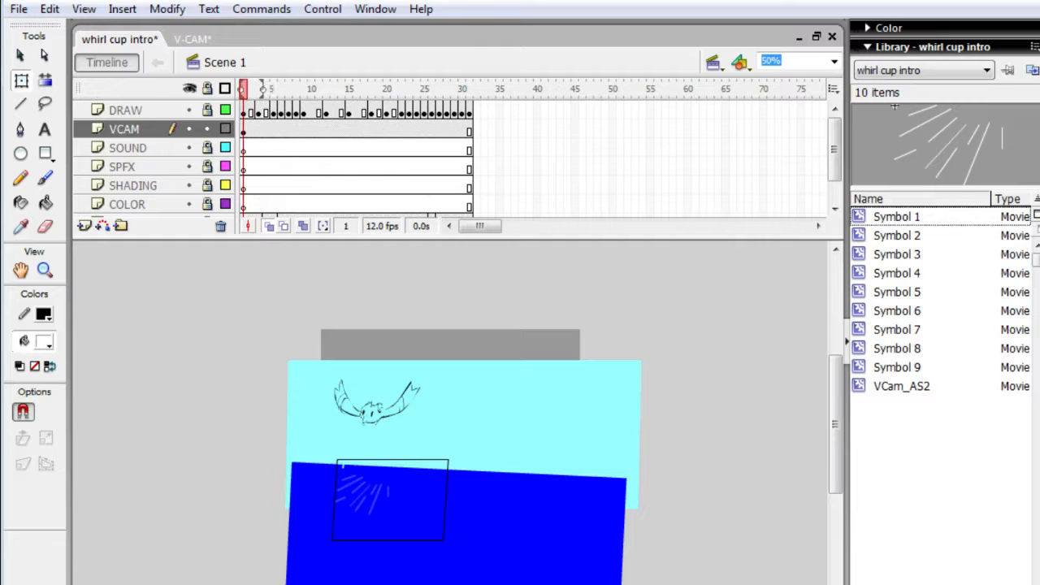
{"action": "key", "text": "period"}
{"action": "key", "text": "period"}
{"action": "key", "text": "period"}
{"action": "key", "text": "period"}
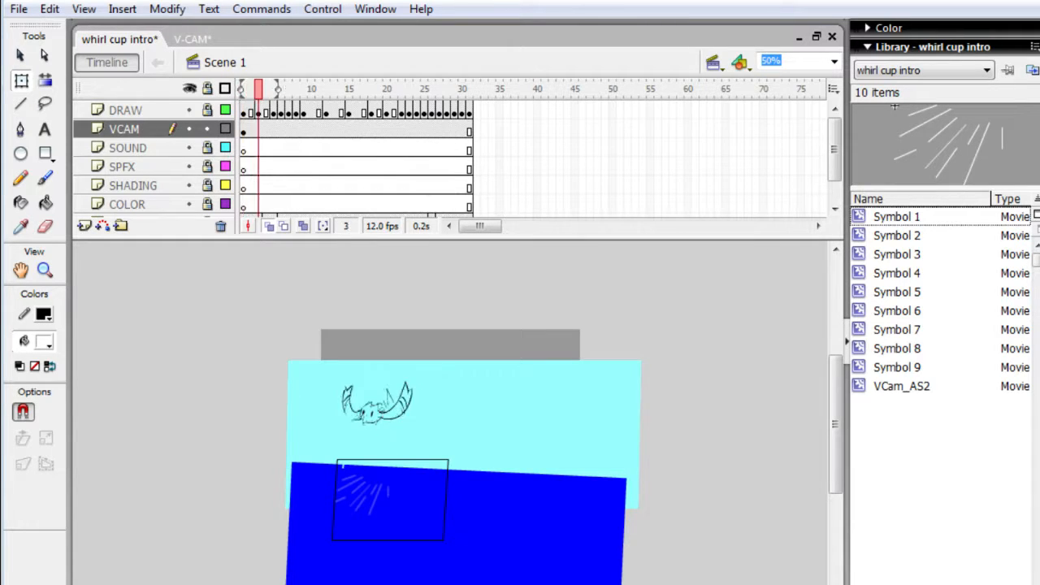
{"action": "key", "text": "comma"}
{"action": "key", "text": "comma"}
{"action": "key", "text": "comma"}
{"action": "key", "text": "comma"}
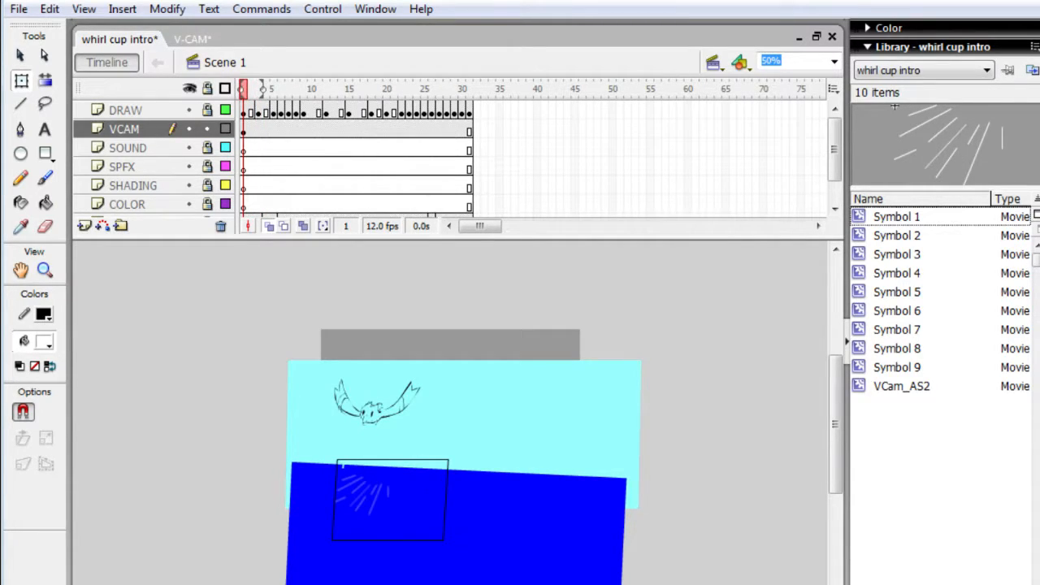
{"action": "key", "text": "period"}
{"action": "key", "text": "comma"}
{"action": "key", "text": "period"}
{"action": "key", "text": "comma"}
{"action": "key", "text": "period"}
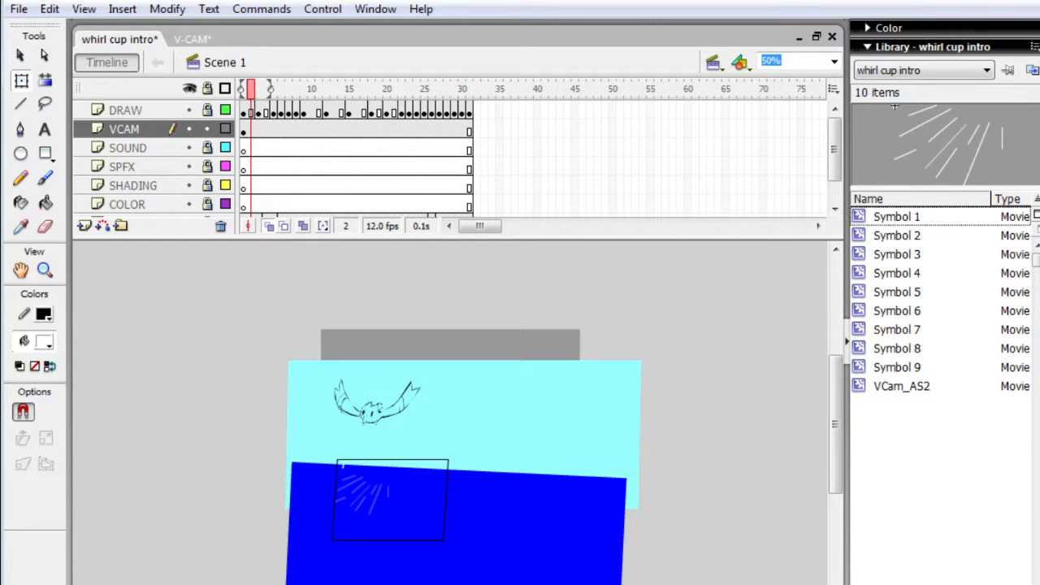
{"action": "key", "text": "period"}
{"action": "key", "text": "period"}
{"action": "key", "text": "period"}
{"action": "key", "text": "period"}
{"action": "key", "text": "period"}
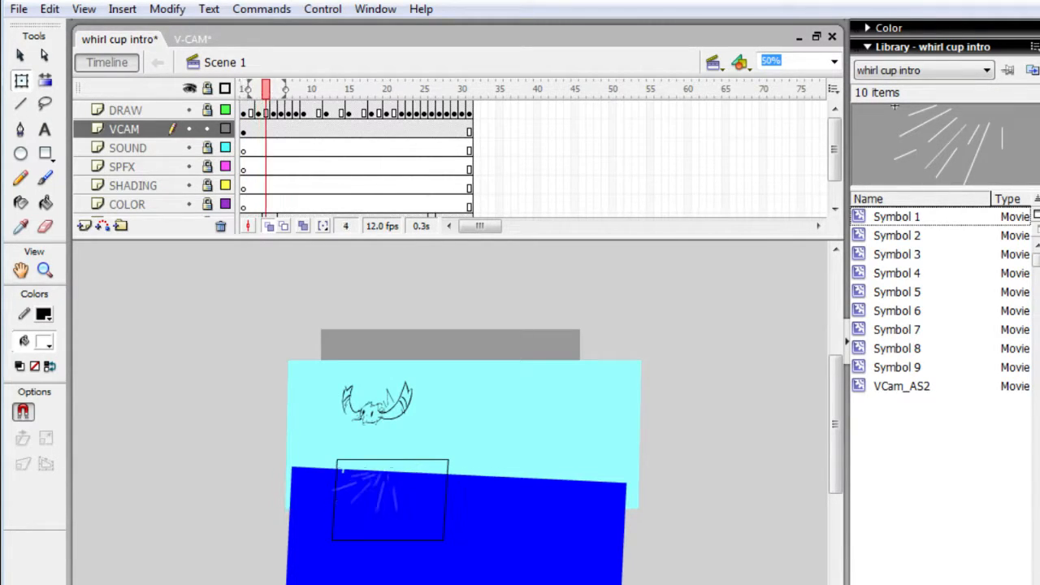
- Insert keyframes on the VCAM layer for every frame from 2 to 37, and return to frame 1
{"action": "key", "text": "comma"}
{"action": "key", "text": "comma"}
{"action": "key", "text": "comma"}
{"action": "key", "text": "comma"}
{"action": "key", "text": "comma"}
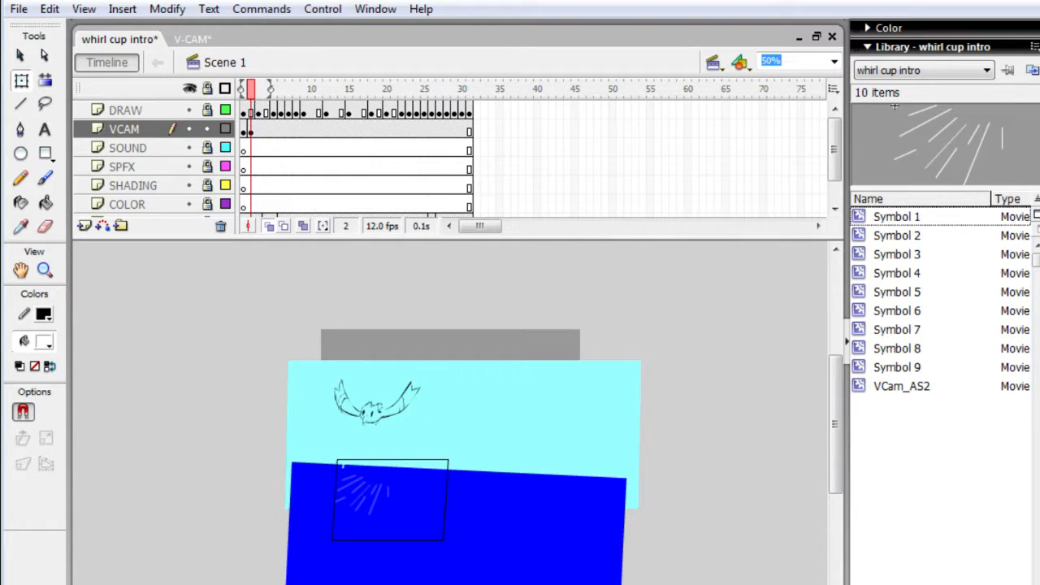
{"action": "key", "text": "F6"}
{"action": "key", "text": "F6"}
{"action": "key", "text": "F6"}
{"action": "key", "text": "F6"}
{"action": "key", "text": "F6"}
{"action": "key", "text": "F6"}
{"action": "key", "text": "F6"}
{"action": "key", "text": "F6"}
{"action": "key", "text": "F6"}
{"action": "key", "text": "F6"}
{"action": "key", "text": "F6"}
{"action": "key", "text": "F6"}
{"action": "key", "text": "F6"}
{"action": "key", "text": "F6"}
{"action": "key", "text": "F6"}
{"action": "key", "text": "F6"}
{"action": "key", "text": "F6"}
{"action": "key", "text": "F6"}
{"action": "key", "text": "F6"}
{"action": "key", "text": "F6"}
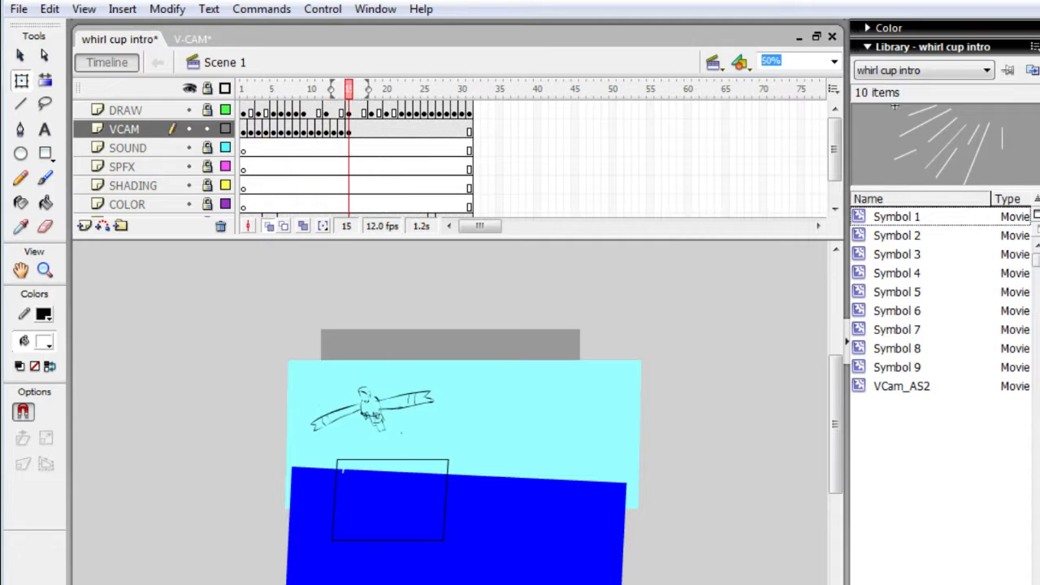
{"action": "key", "text": "F6"}
{"action": "key", "text": "F6"}
{"action": "key", "text": "F6"}
{"action": "key", "text": "F6"}
{"action": "key", "text": "F6"}
{"action": "key", "text": "F6"}
{"action": "key", "text": "F6"}
{"action": "key", "text": "F6"}
{"action": "key", "text": "F6"}
{"action": "key", "text": "comma"}
{"action": "key", "text": "comma"}
{"action": "key", "text": "comma"}
{"action": "key", "text": "comma"}
{"action": "key", "text": "comma"}
{"action": "key", "text": "comma"}
{"action": "key", "text": "comma"}
{"action": "key", "text": "comma"}
{"action": "key", "text": "comma"}
{"action": "key", "text": "comma"}
{"action": "key", "text": "comma"}
{"action": "key", "text": "comma"}
{"action": "key", "text": "comma"}
{"action": "key", "text": "comma"}
{"action": "key", "text": "comma"}
{"action": "key", "text": "comma"}
{"action": "key", "text": "comma"}
{"action": "key", "text": "comma"}
{"action": "key", "text": "comma"}
{"action": "key", "text": "comma"}
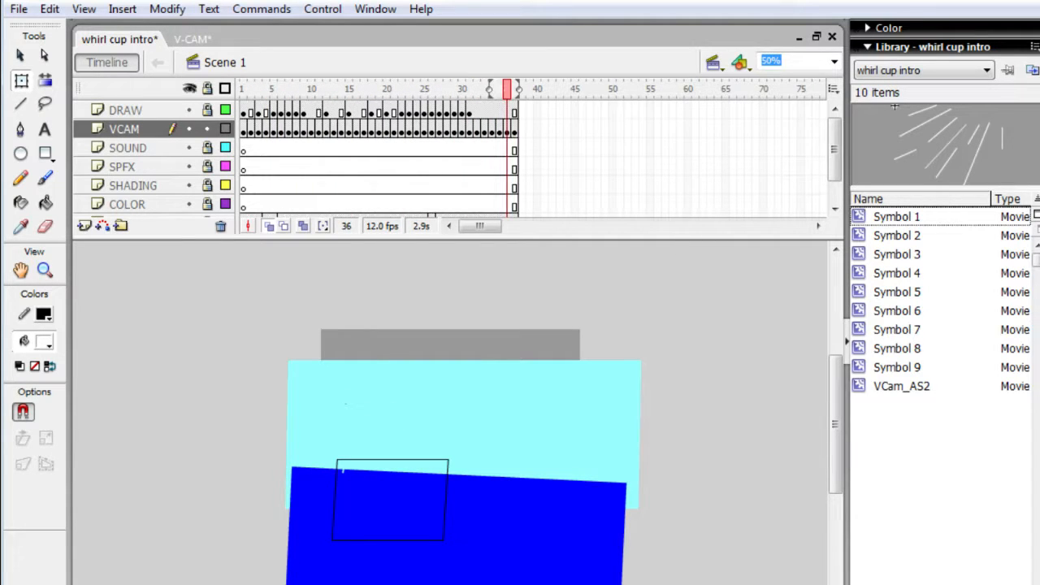
{"action": "key", "text": "comma"}
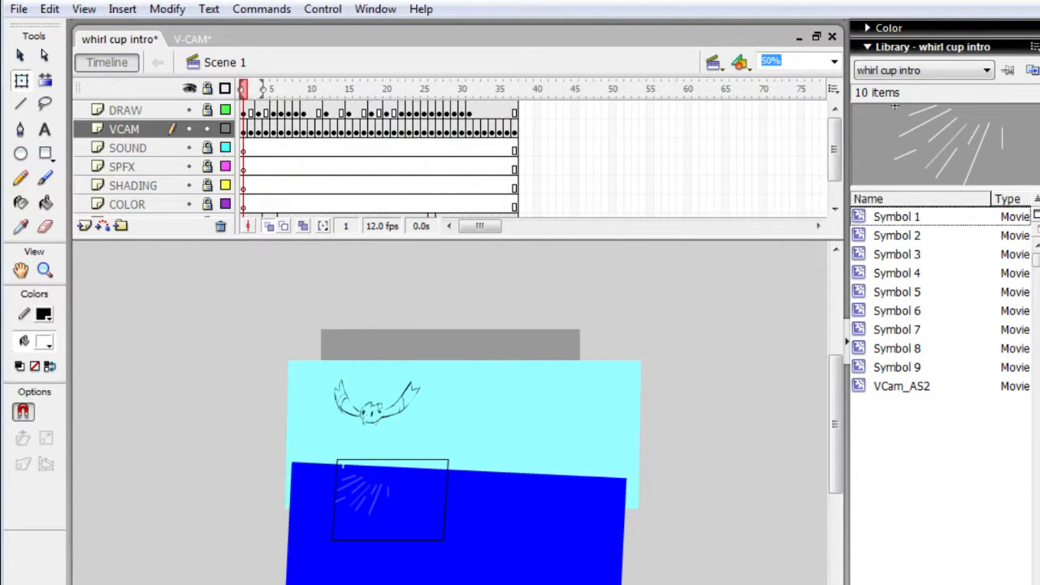
- Raise the camera on frame 2 of the VCAM layer slightly so it straddles the water's edge
{"action": "left_click", "coordinate": [388, 505]}
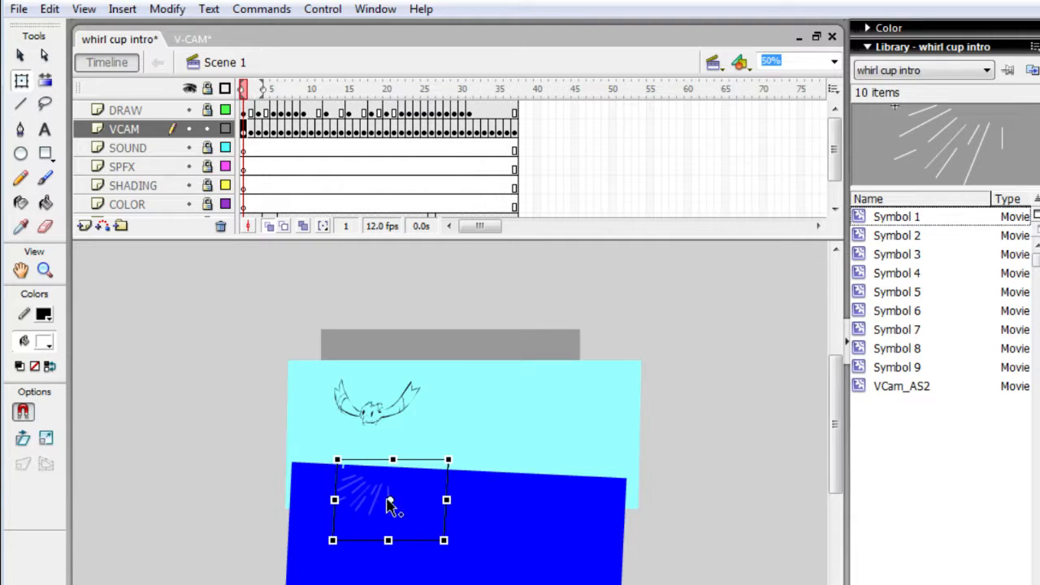
{"action": "key", "text": "period"}
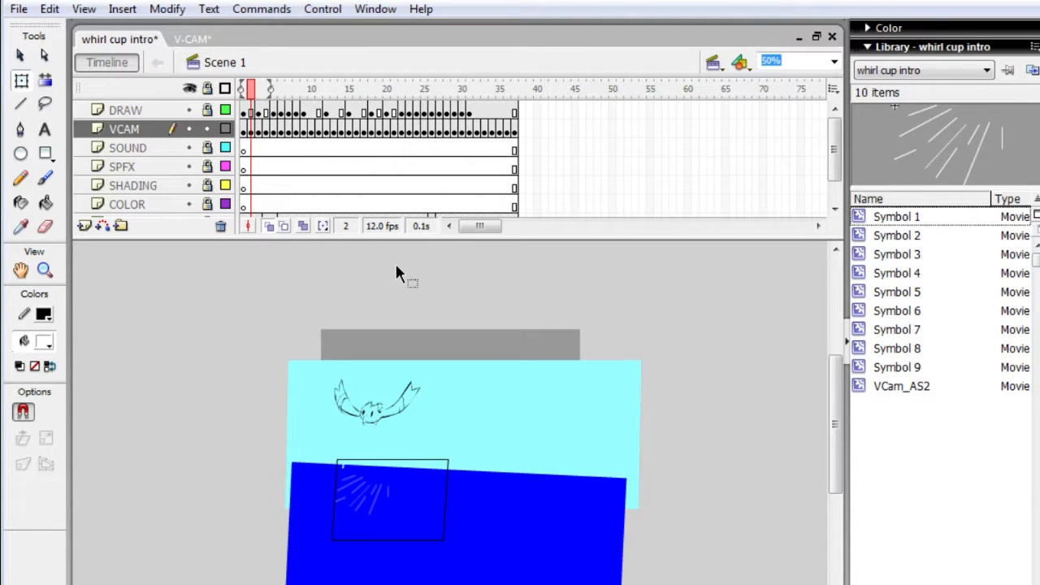
{"action": "left_click", "coordinate": [404, 504]}
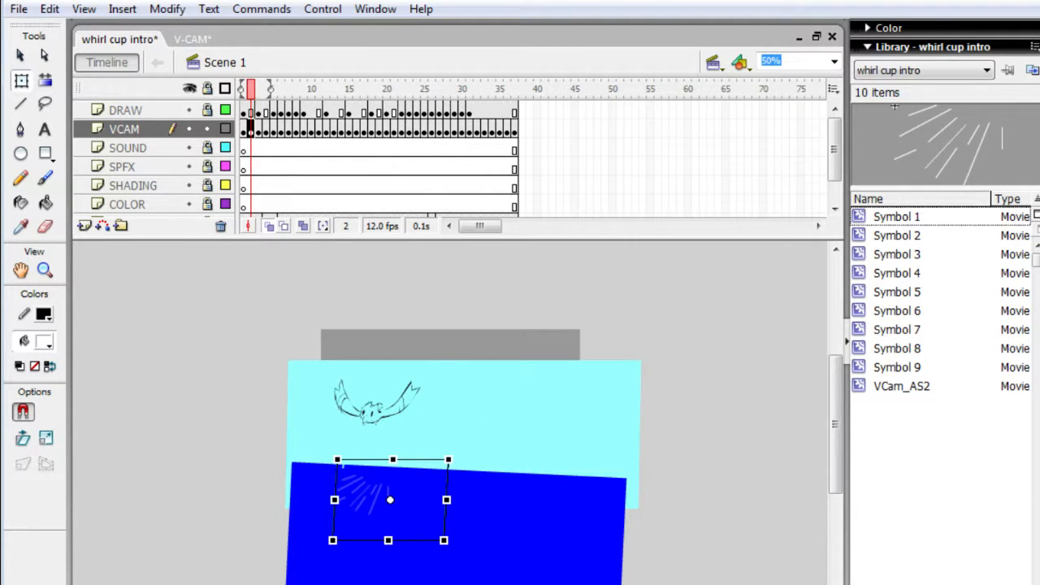
{"action": "key", "text": "shift+Up"}
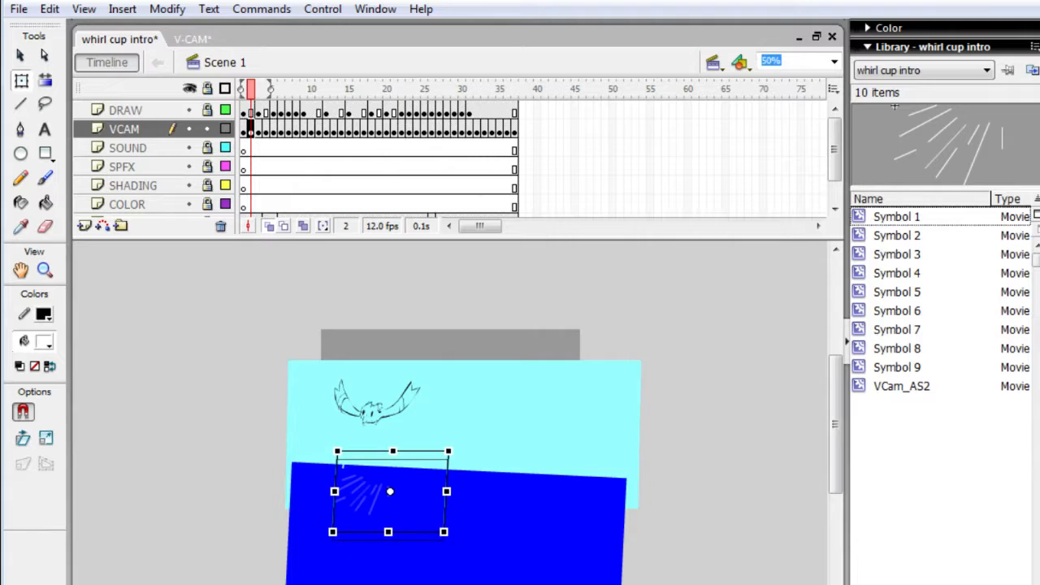
{"action": "key", "text": "shift+Up"}
{"action": "key", "text": "shift+Up"}
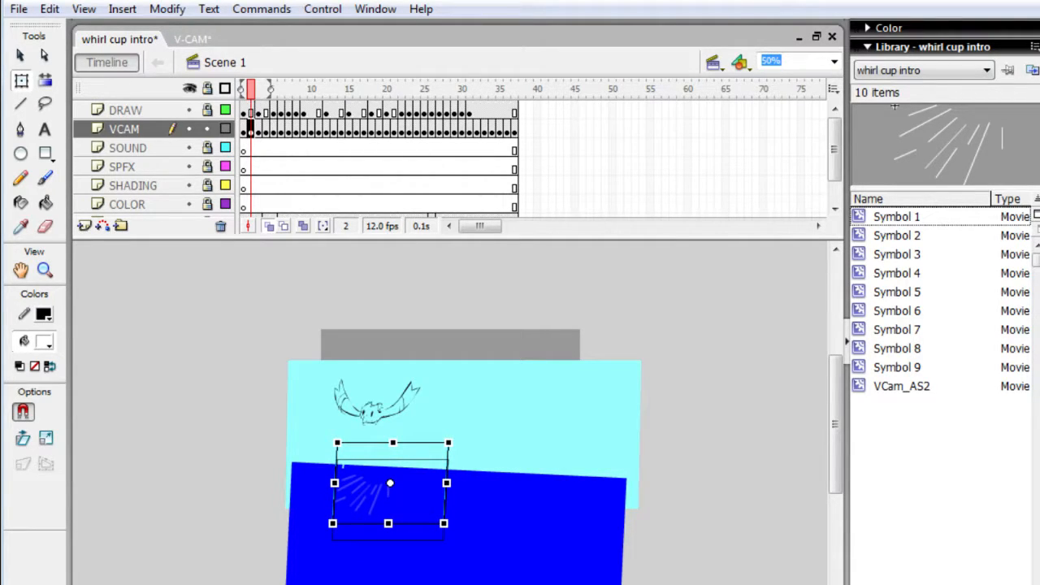
- Raise the camera on frame 3 until its upper edge overlaps the character's head
{"action": "key", "text": "period"}
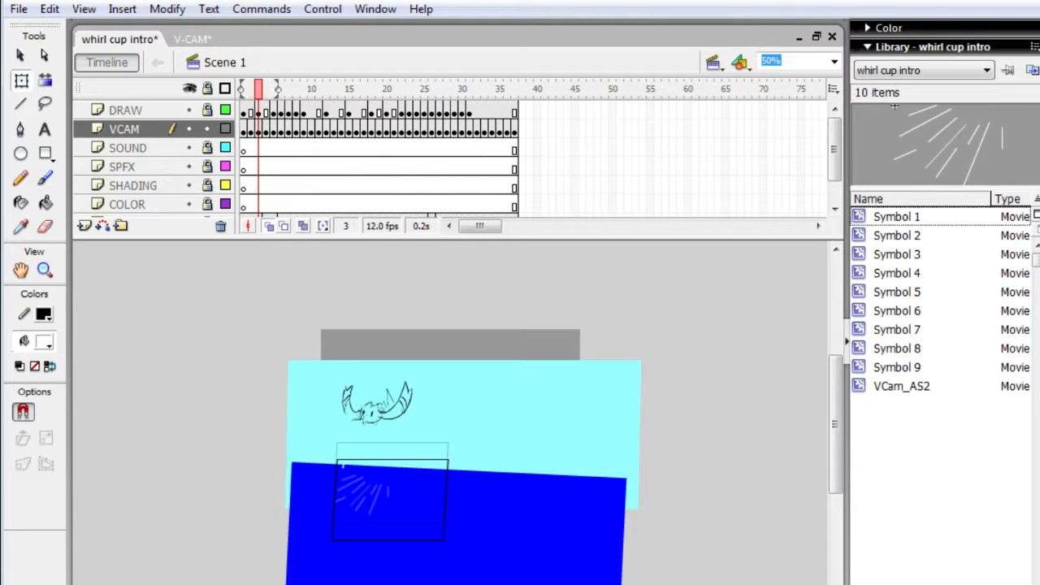
{"action": "left_click", "coordinate": [399, 499]}
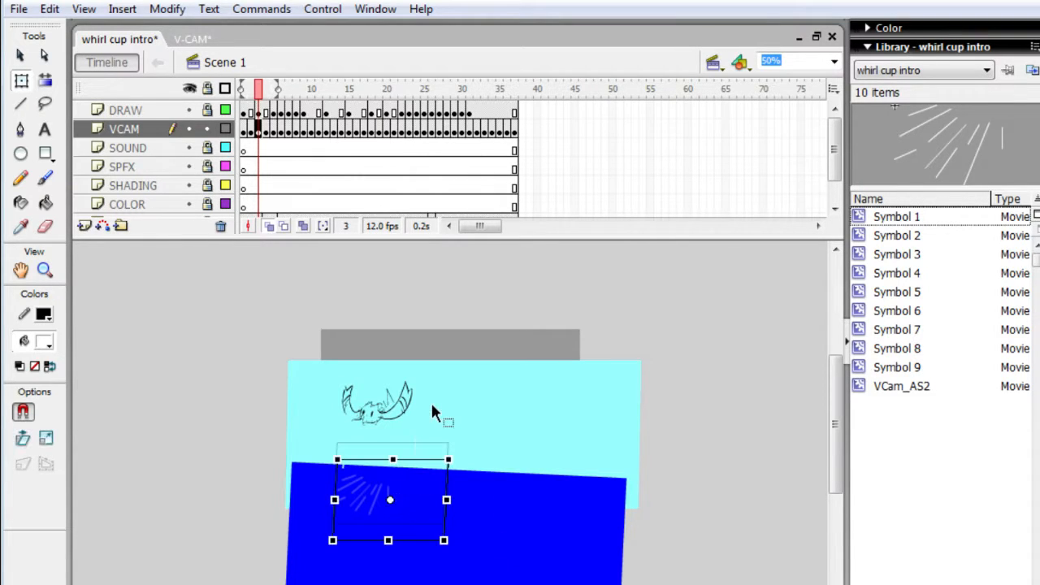
{"action": "key", "text": "shift+Up"}
{"action": "key", "text": "shift+Up"}
{"action": "key", "text": "shift+Up"}
{"action": "key", "text": "shift+Up"}
{"action": "key", "text": "shift+Up"}
{"action": "key", "text": "shift+Up"}
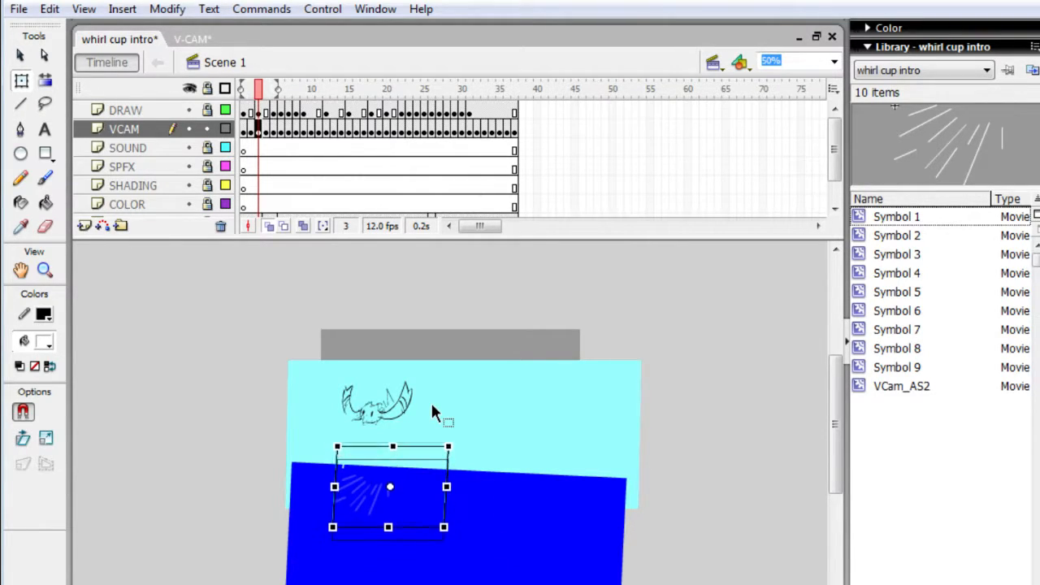
{"action": "key", "text": "shift+Up"}
{"action": "key", "text": "shift+Up"}
{"action": "key", "text": "shift+Up"}
{"action": "key", "text": "shift+Up"}
{"action": "key", "text": "shift+Up"}
{"action": "key", "text": "shift+Up"}
{"action": "key", "text": "shift+Up"}
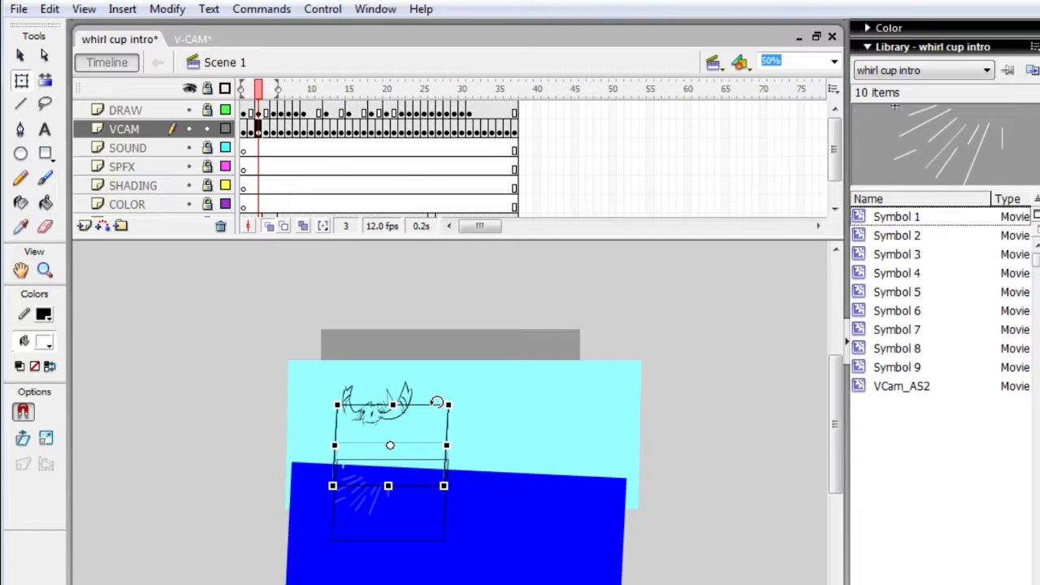
- Undo the camera moves and all added VCAM keyframes, leaving only the keyframe on frame 1
{"action": "key", "text": "z"}
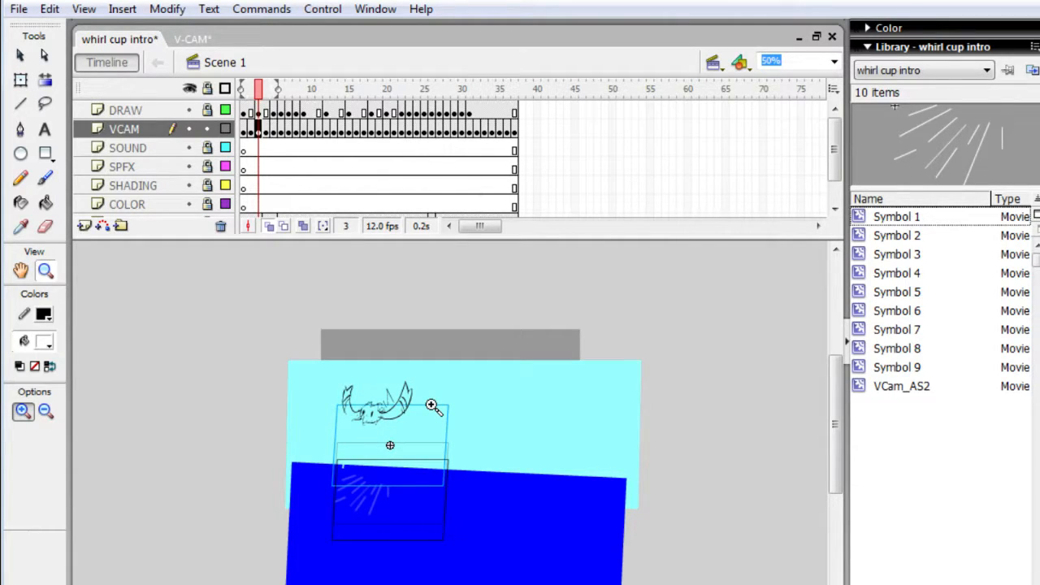
{"action": "key", "text": "comma"}
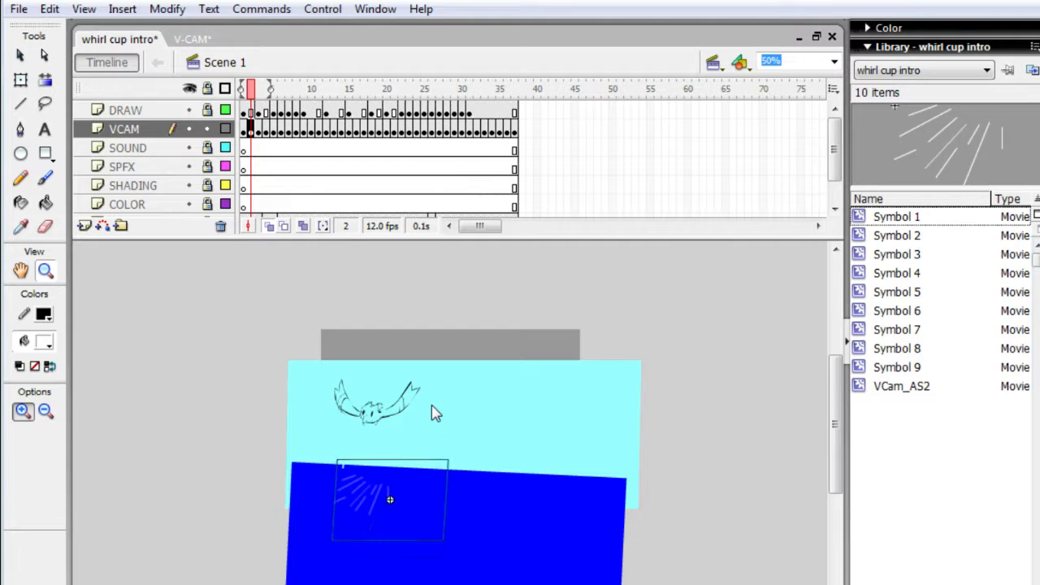
{"action": "key", "text": "comma"}
{"action": "key", "text": "Return"}
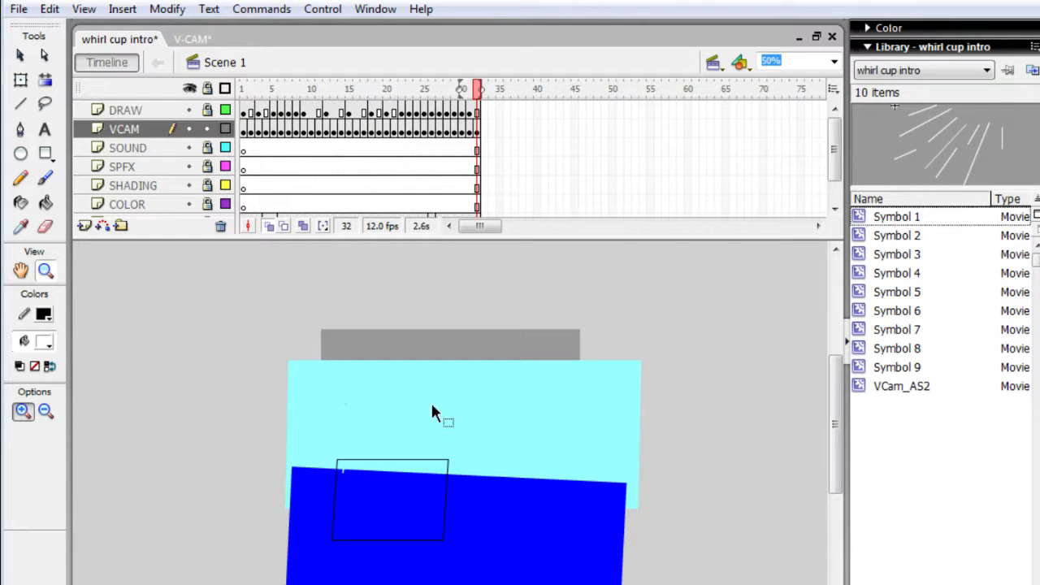
{"action": "key", "text": "comma"}
{"action": "key", "text": "comma"}
{"action": "key", "text": "comma"}
{"action": "key", "text": "comma"}
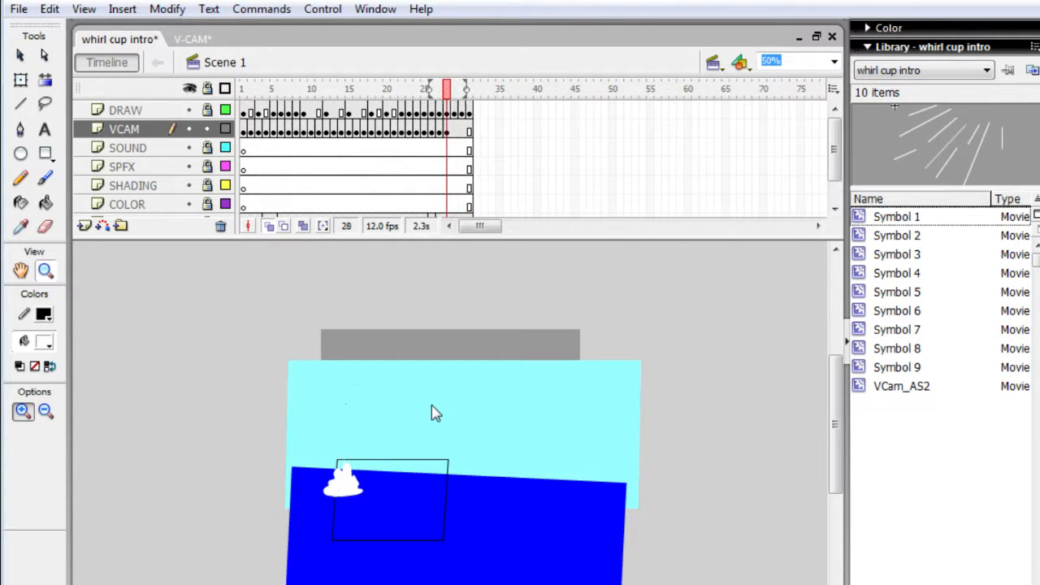
{"action": "key", "text": "comma"}
{"action": "key", "text": "comma"}
{"action": "key", "text": "comma"}
{"action": "key", "text": "comma"}
{"action": "key", "text": "comma"}
{"action": "key", "text": "comma"}
{"action": "key", "text": "comma"}
{"action": "key", "text": "comma"}
{"action": "key", "text": "comma"}
{"action": "key", "text": "comma"}
{"action": "key", "text": "comma"}
{"action": "key", "text": "comma"}
{"action": "key", "text": "comma"}
{"action": "key", "text": "comma"}
{"action": "key", "text": "comma"}
{"action": "key", "text": "comma"}
{"action": "key", "text": "comma"}
{"action": "key", "text": "comma"}
{"action": "key", "text": "comma"}
{"action": "key", "text": "comma"}
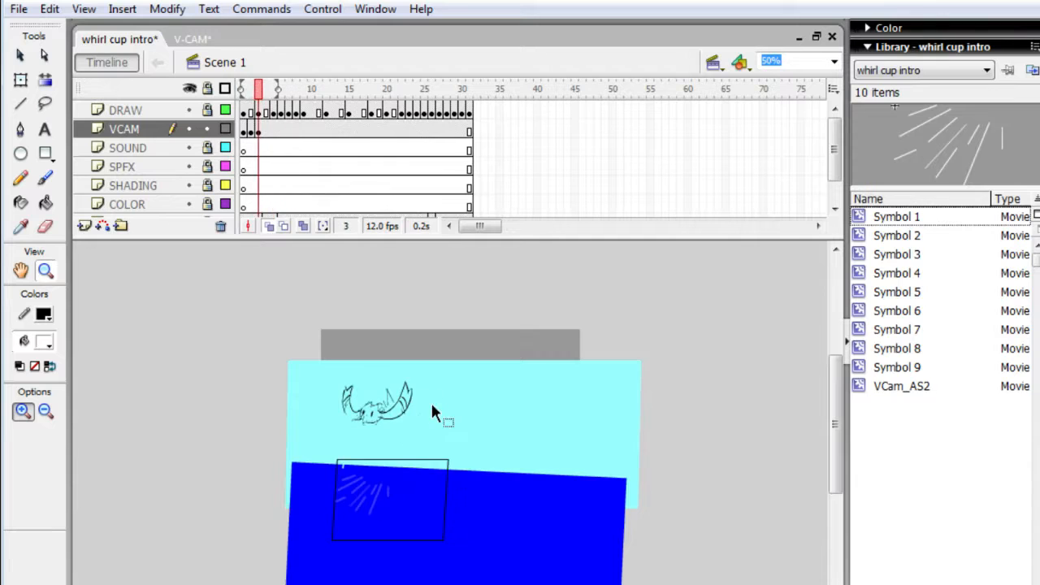
{"action": "key", "text": "comma"}
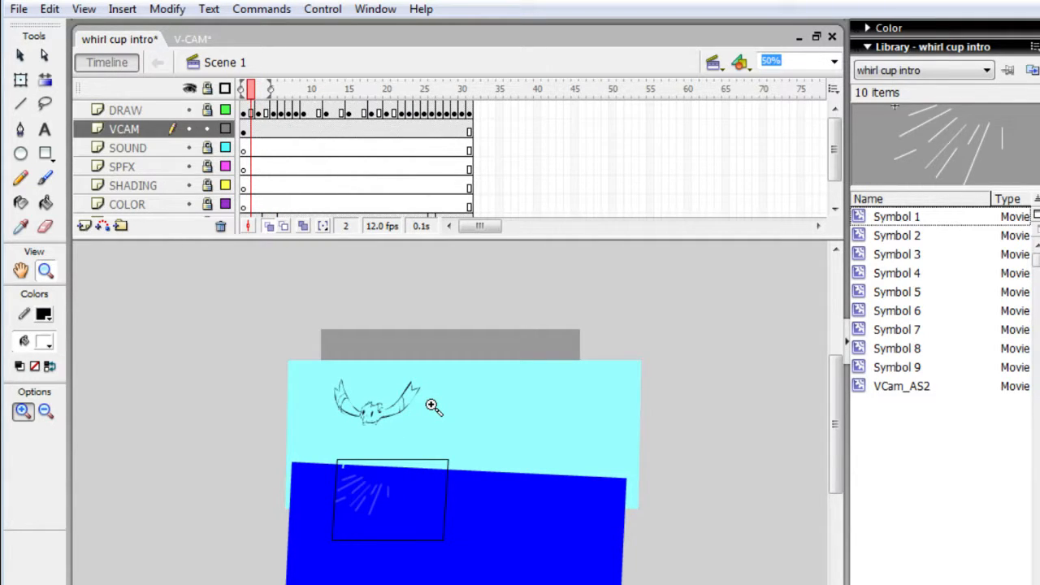
{"action": "key", "text": "comma"}
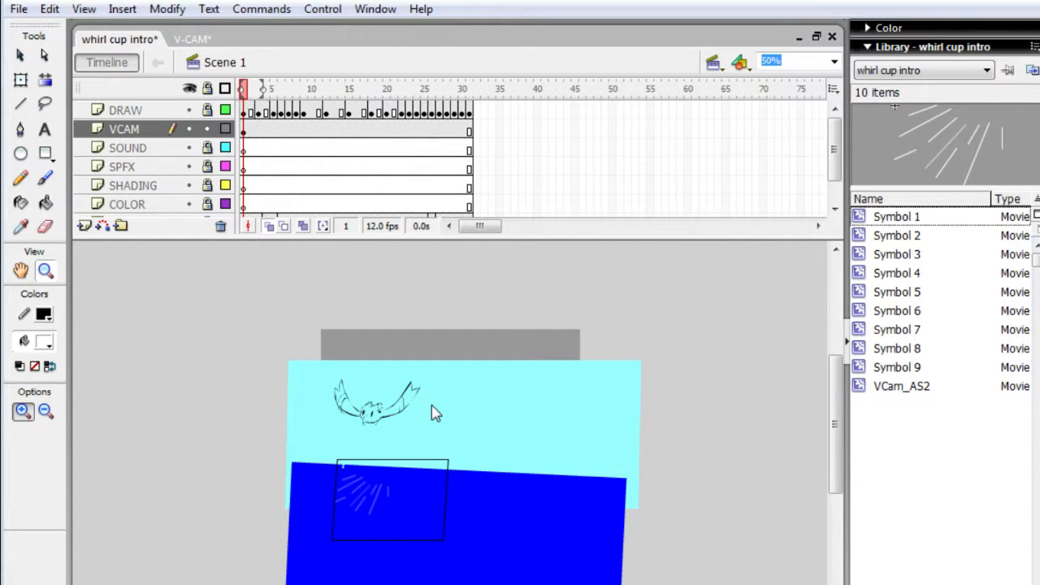
- Raise the camera slightly while on frame 2 without inserting a keyframe, and deselect it
{"action": "key", "text": "period"}
{"action": "key", "text": "comma"}
{"action": "key", "text": "q"}
{"action": "left_click", "coordinate": [422, 493]}
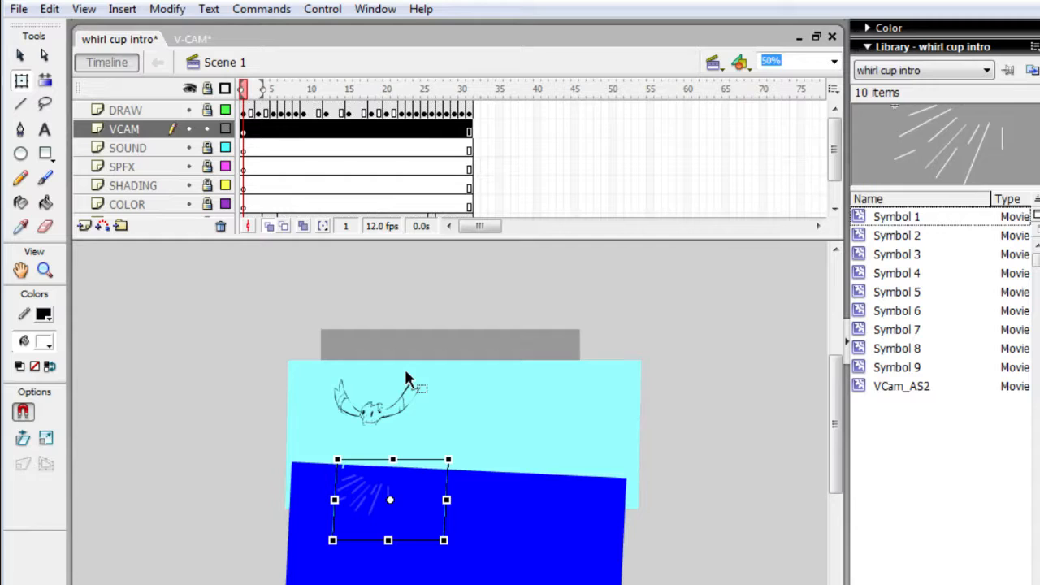
{"action": "key", "text": "period"}
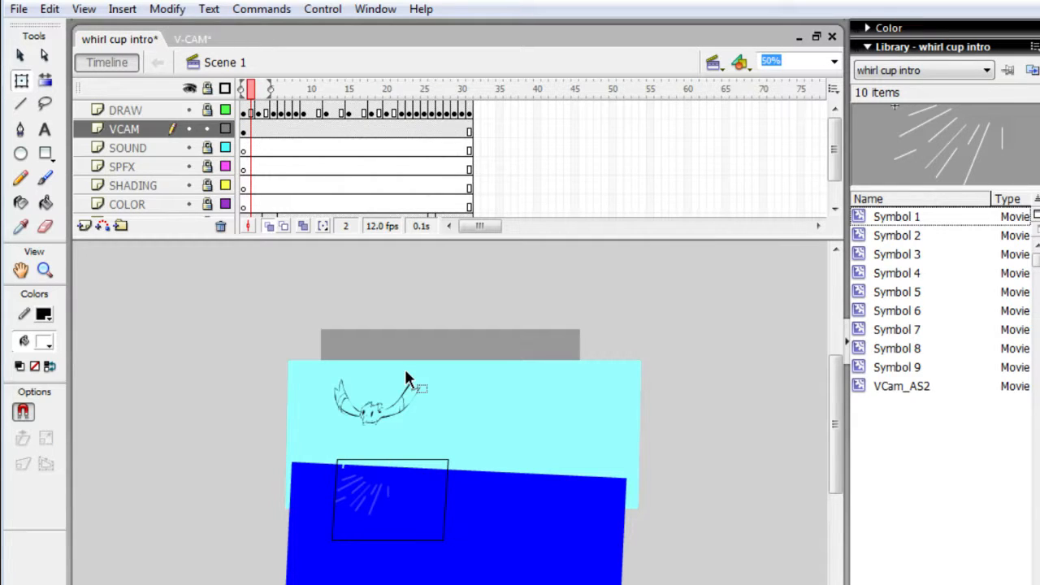
{"action": "left_click", "coordinate": [411, 499]}
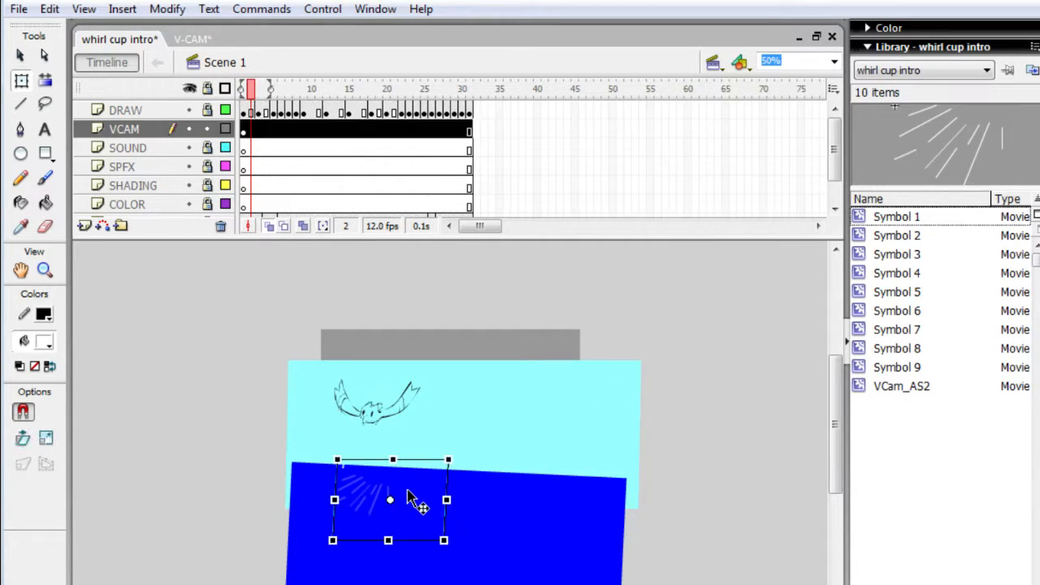
{"action": "key", "text": "shift+Up"}
{"action": "key", "text": "shift+Up"}
{"action": "key", "text": "shift+Up"}
{"action": "key", "text": "shift+Up"}
{"action": "key", "text": "shift+Up"}
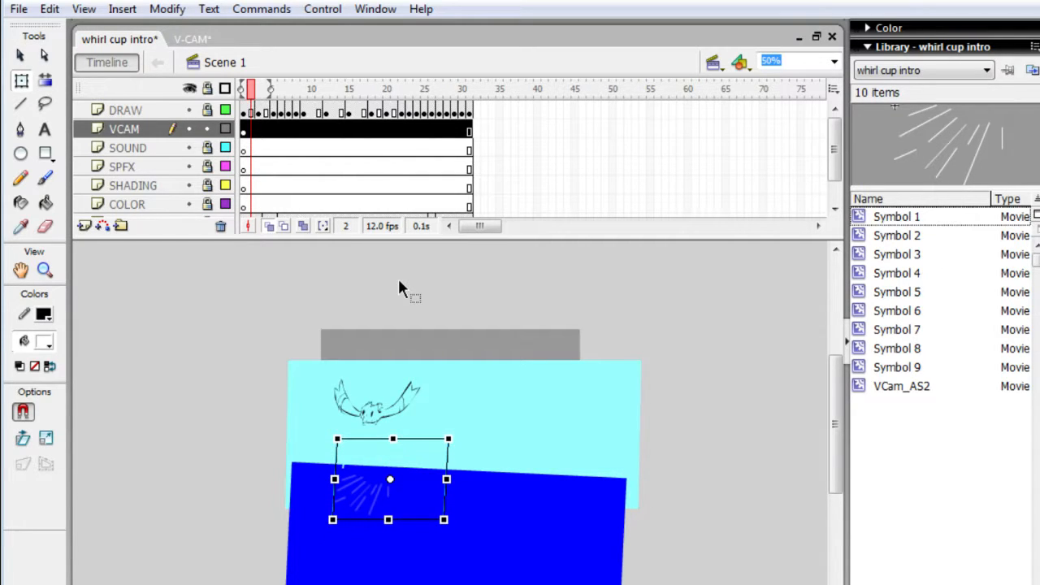
{"action": "left_click", "coordinate": [399, 282]}
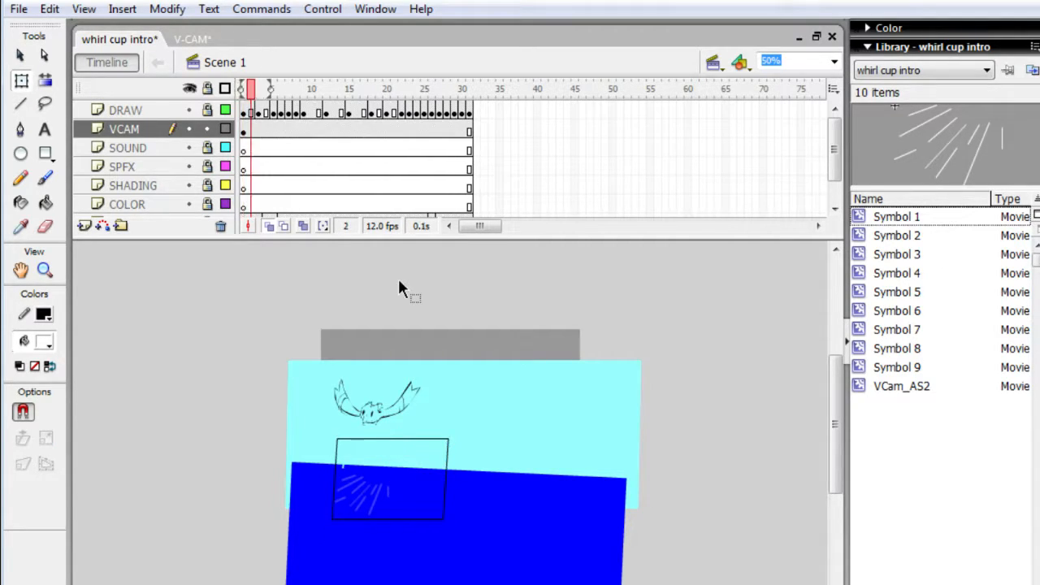
- Compare the camera's position on frames 1 and 2, and lower it back over the splash lines
{"action": "key", "text": "comma"}
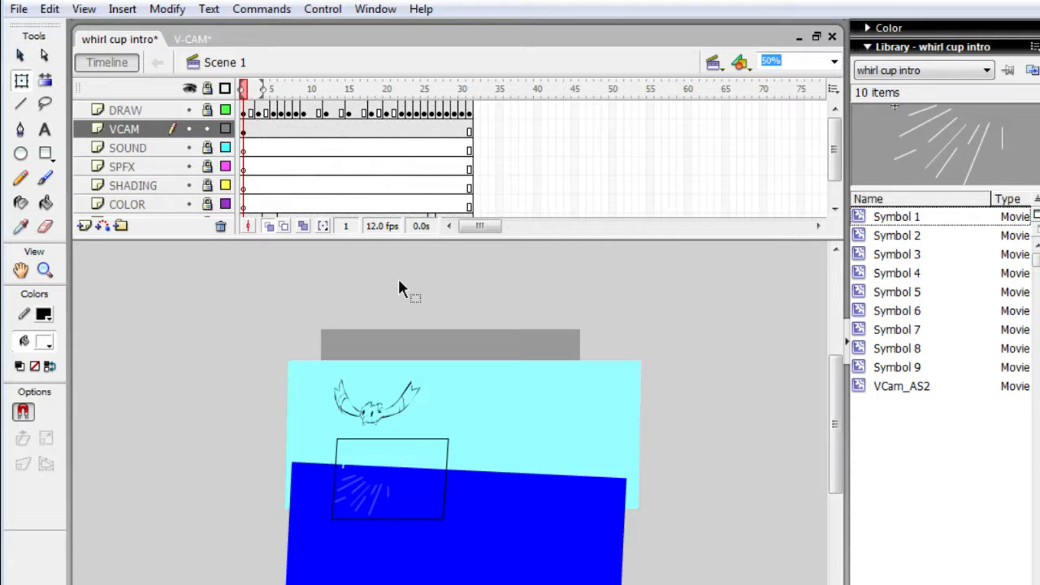
{"action": "key", "text": "period"}
{"action": "key", "text": "ctrl+a"}
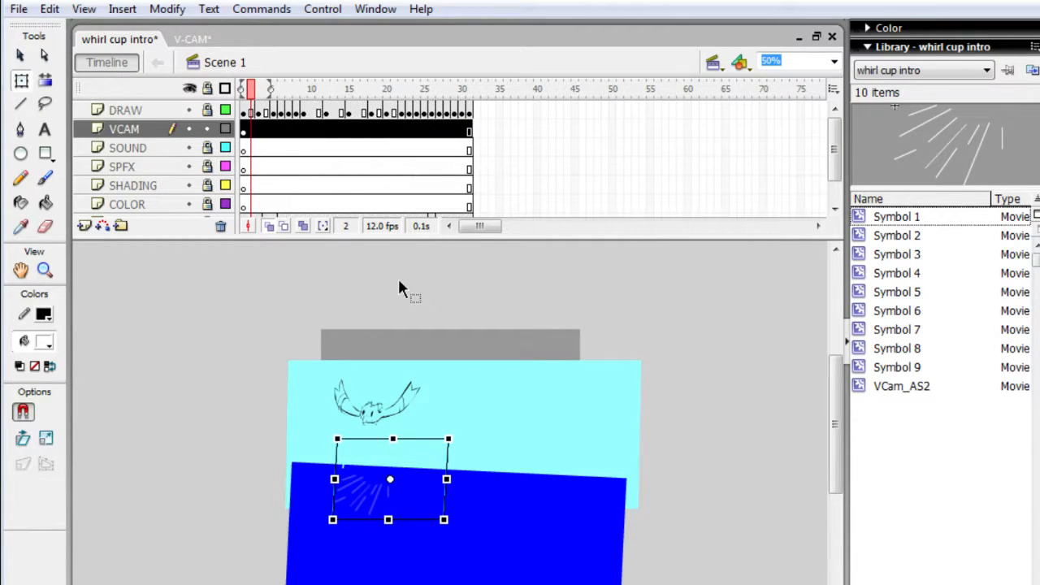
{"action": "key", "text": "shift+Down"}
{"action": "key", "text": "shift+Down"}
{"action": "key", "text": "shift+Down"}
{"action": "key", "text": "shift+Down"}
{"action": "key", "text": "shift+Down"}
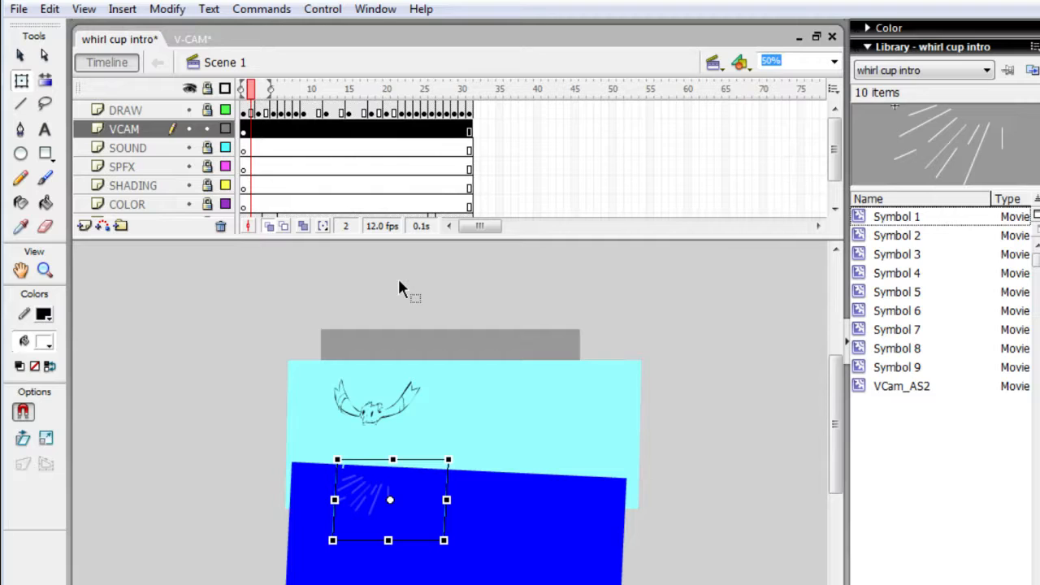
- Insert keyframes on every frame from 2 through 9 of the VCAM layer
{"action": "key", "text": "period"}
{"action": "key", "text": "comma"}
{"action": "key", "text": "comma"}
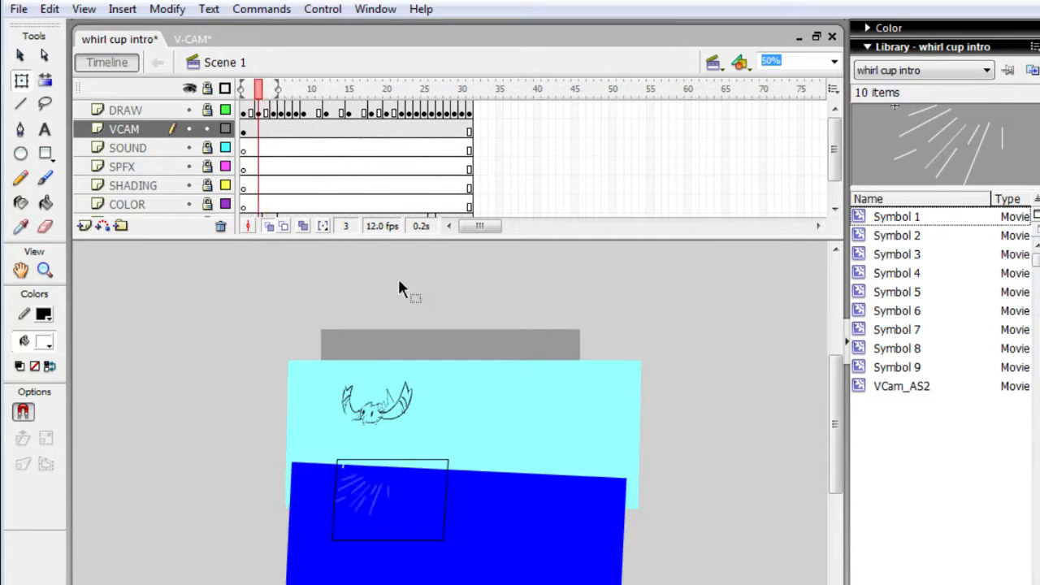
{"action": "key", "text": "period"}
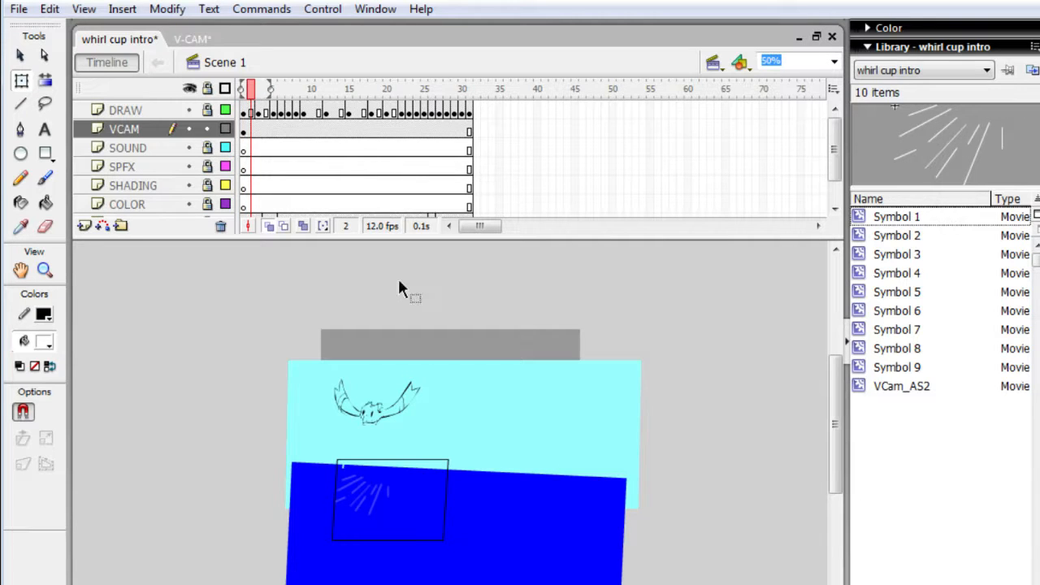
{"action": "key", "text": "F6"}
{"action": "key", "text": "F6"}
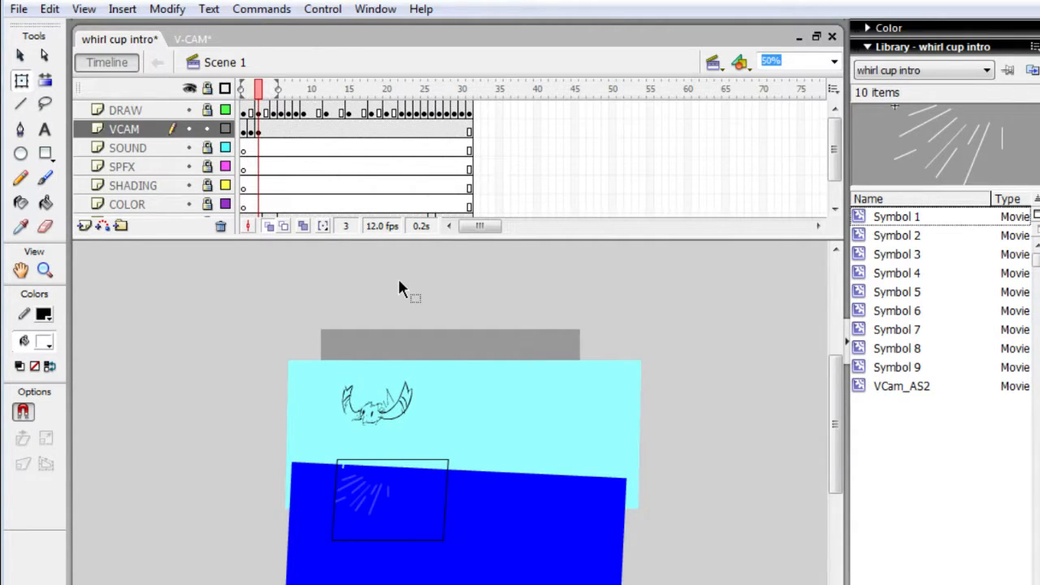
{"action": "key", "text": "F6"}
{"action": "key", "text": "F6"}
{"action": "key", "text": "F6"}
{"action": "key", "text": "F6"}
{"action": "key", "text": "F6"}
{"action": "key", "text": "F6"}
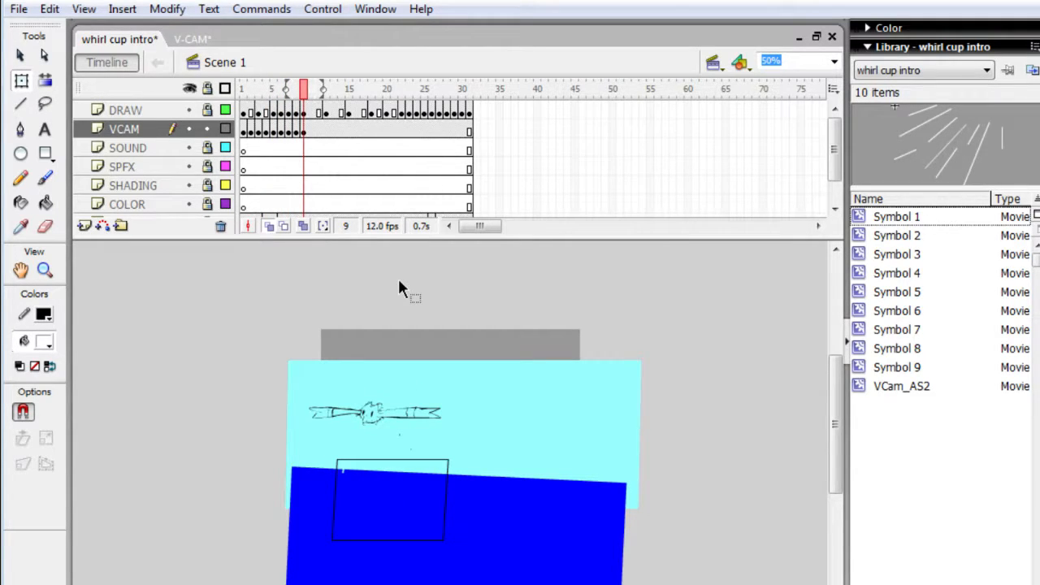
- Raise the camera on frame 1 until its upper edge sits slightly above the water's surface, below the character
{"action": "key", "text": "comma"}
{"action": "key", "text": "comma"}
{"action": "key", "text": "comma"}
{"action": "key", "text": "comma"}
{"action": "key", "text": "comma"}
{"action": "key", "text": "comma"}
{"action": "key", "text": "comma"}
{"action": "key", "text": "comma"}
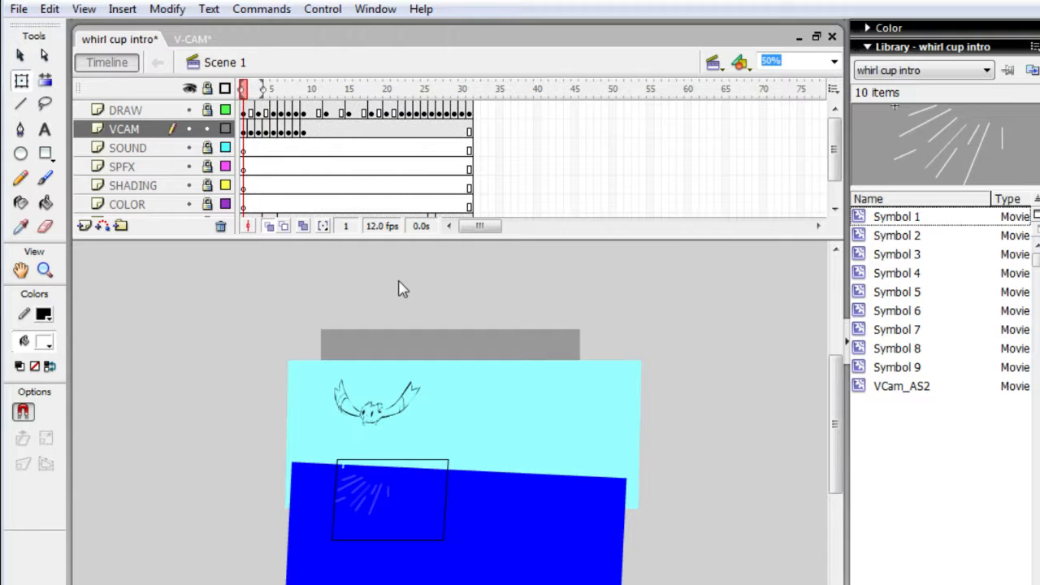
{"action": "left_click", "coordinate": [397, 520]}
{"action": "key", "text": "Up"}
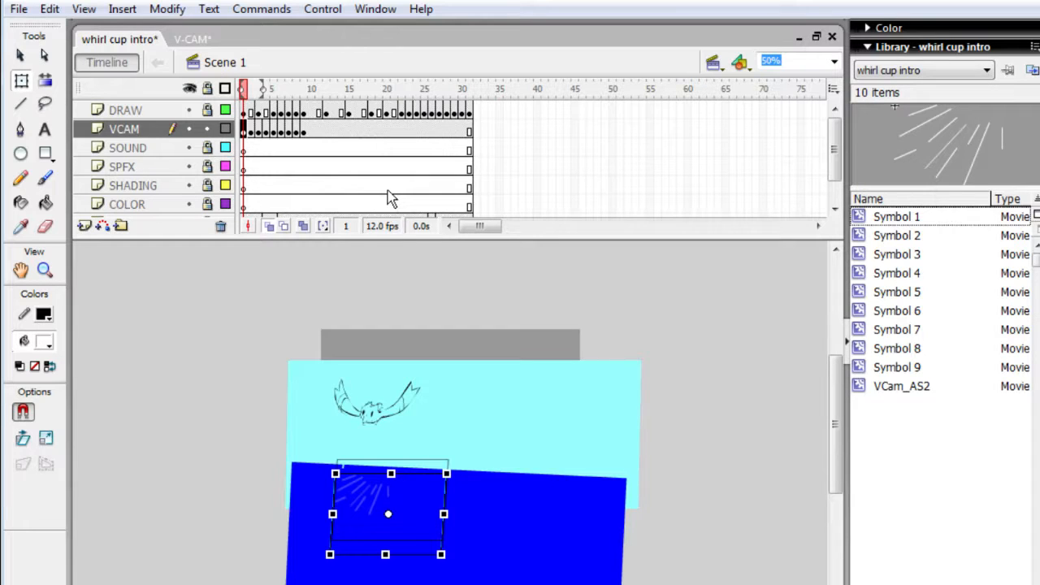
{"action": "key", "text": "ctrl+z"}
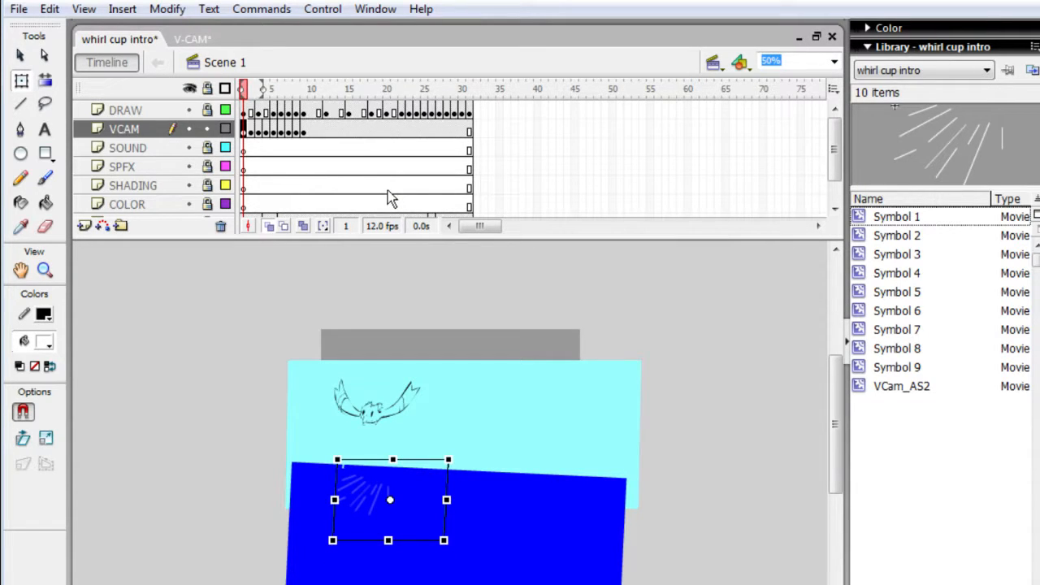
{"action": "key", "text": "Up"}
{"action": "key", "text": "Up"}
{"action": "key", "text": "Up"}
{"action": "key", "text": "Up"}
{"action": "key", "text": "Up"}
{"action": "key", "text": "Up"}
{"action": "key", "text": "Up"}
{"action": "key", "text": "Up"}
{"action": "key", "text": "Up"}
{"action": "key", "text": "Up"}
{"action": "key", "text": "Up"}
{"action": "key", "text": "Up"}
{"action": "key", "text": "Up"}
{"action": "key", "text": "Up"}
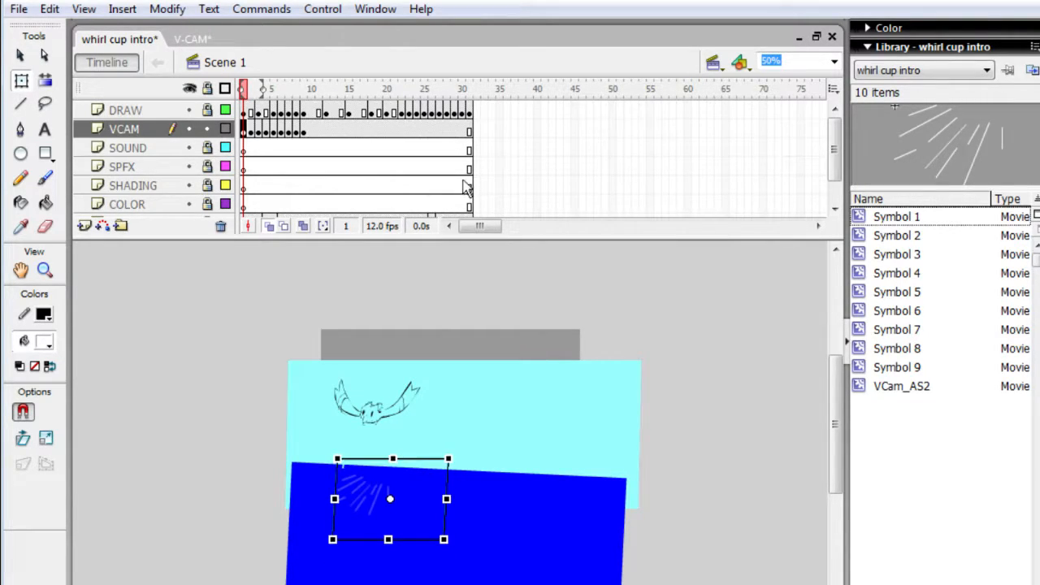
{"action": "key", "text": "Up"}
{"action": "key", "text": "Up"}
{"action": "key", "text": "Up"}
{"action": "key", "text": "Up"}
{"action": "key", "text": "Up"}
{"action": "key", "text": "Up"}
{"action": "key", "text": "Up"}
{"action": "key", "text": "Up"}
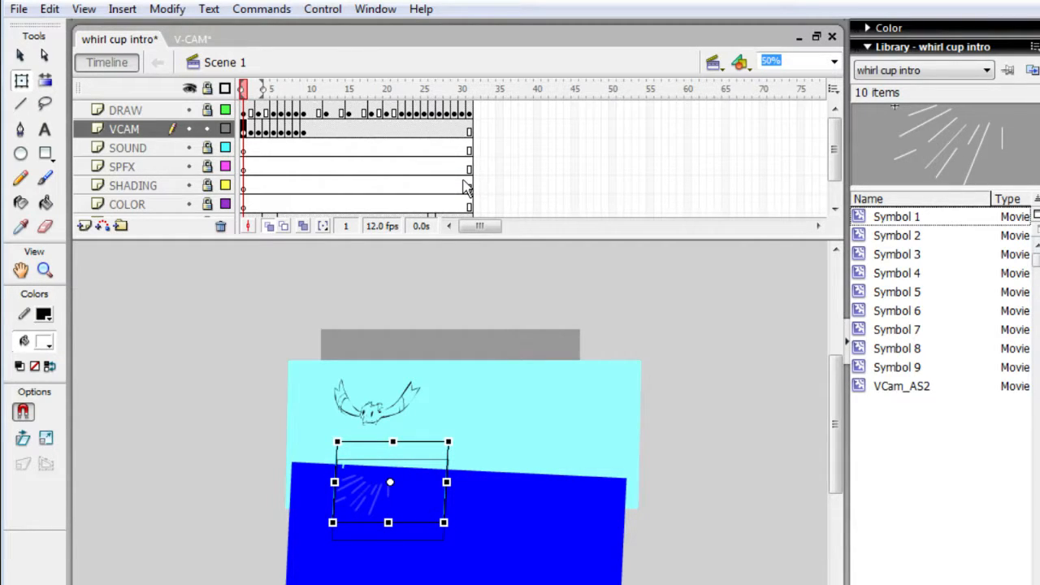
- Raise the camera on frame 2 so its upper edge meets the underside of the character's head
{"action": "key", "text": "period"}
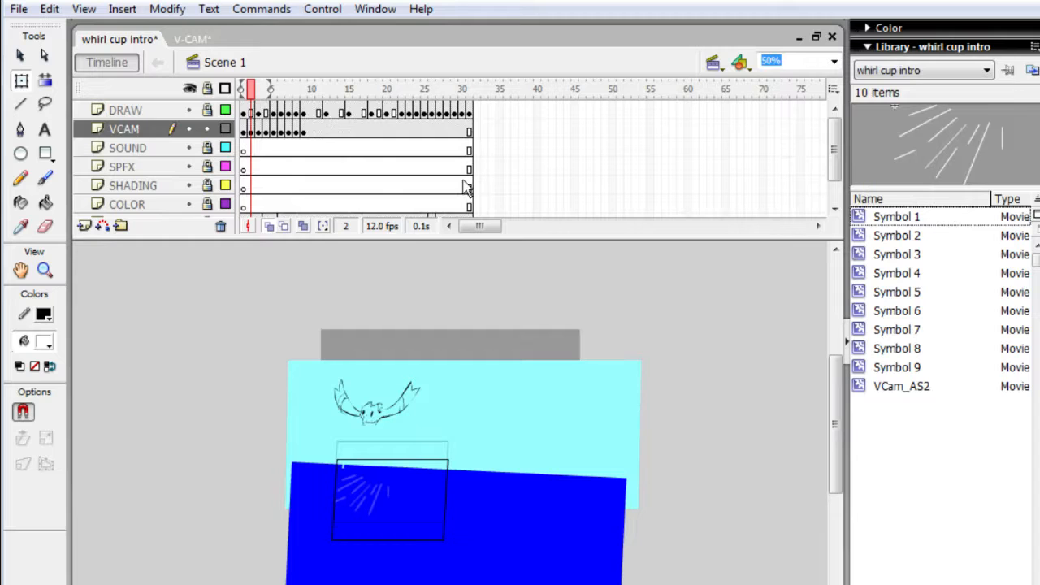
{"action": "left_click", "coordinate": [395, 505]}
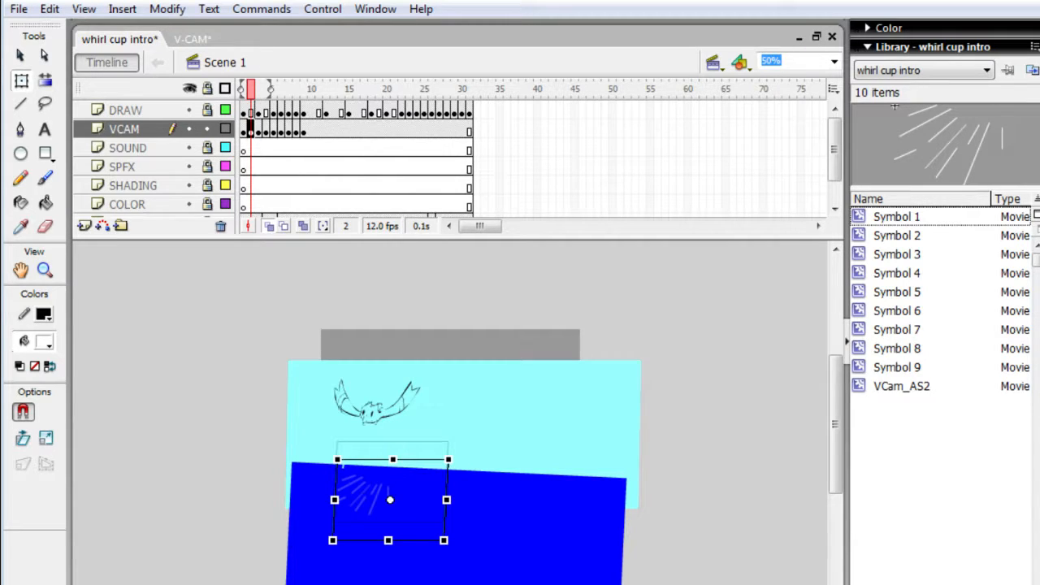
{"action": "key", "text": "Up"}
{"action": "key", "text": "Up"}
{"action": "key", "text": "Up"}
{"action": "key", "text": "Up"}
{"action": "key", "text": "Up"}
{"action": "key", "text": "Up"}
{"action": "key", "text": "Up"}
{"action": "key", "text": "Up"}
{"action": "key", "text": "Up"}
{"action": "key", "text": "Up"}
{"action": "key", "text": "Up"}
{"action": "key", "text": "Up"}
{"action": "key", "text": "Up"}
{"action": "key", "text": "Up"}
{"action": "key", "text": "Up"}
{"action": "key", "text": "Up"}
{"action": "key", "text": "Up"}
{"action": "key", "text": "Up"}
{"action": "key", "text": "Up"}
{"action": "key", "text": "Up"}
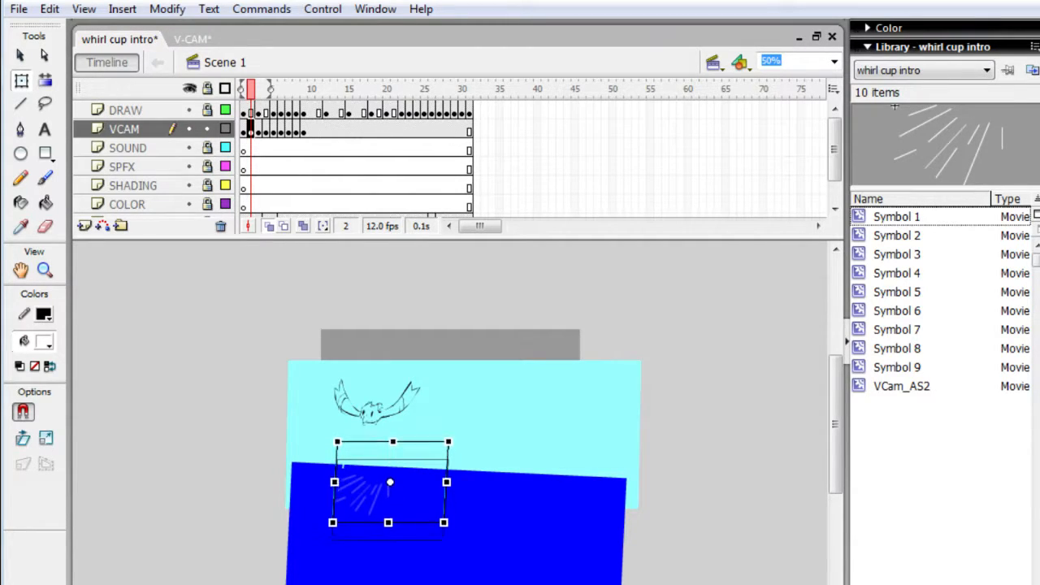
{"action": "key", "text": "Up"}
{"action": "key", "text": "Up"}
{"action": "key", "text": "Up"}
{"action": "key", "text": "Up"}
{"action": "key", "text": "Up"}
{"action": "key", "text": "Up"}
{"action": "key", "text": "Up"}
{"action": "key", "text": "Up"}
{"action": "key", "text": "Up"}
{"action": "key", "text": "Up"}
{"action": "key", "text": "Up"}
{"action": "key", "text": "Up"}
{"action": "key", "text": "Up"}
{"action": "key", "text": "Up"}
{"action": "key", "text": "Up"}
{"action": "key", "text": "Up"}
{"action": "key", "text": "Up"}
{"action": "key", "text": "Up"}
{"action": "key", "text": "Up"}
{"action": "key", "text": "Up"}
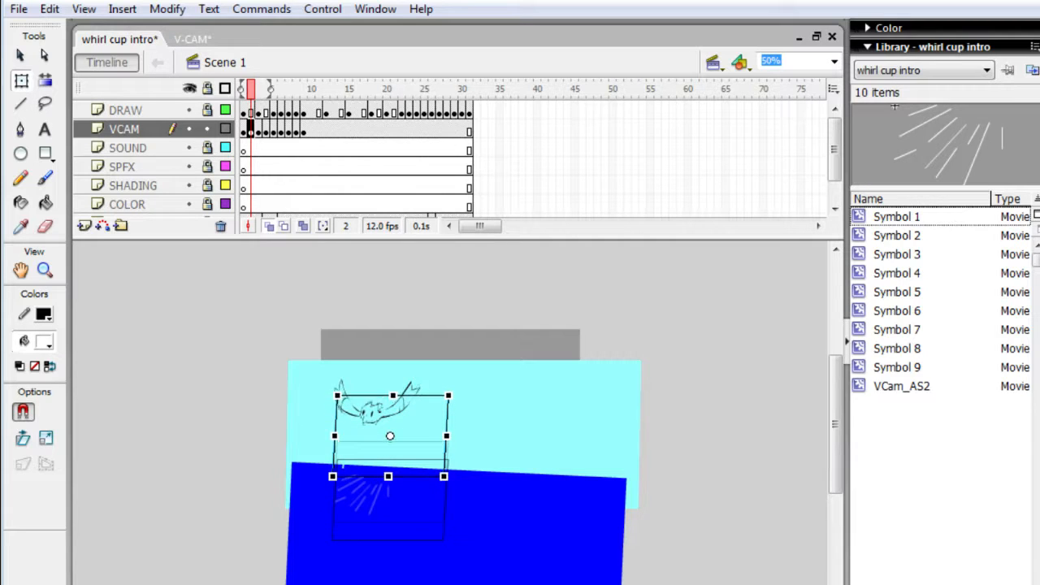
{"action": "key", "text": "Down"}
{"action": "key", "text": "Down"}
{"action": "key", "text": "shift+Down"}
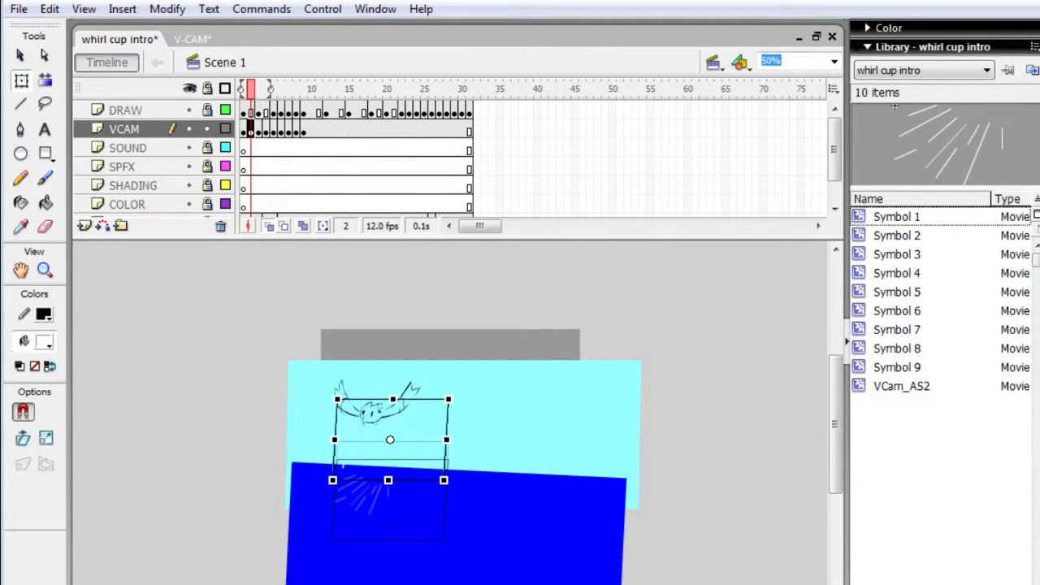
{"action": "key", "text": "shift+Down"}
{"action": "key", "text": "shift+Down"}
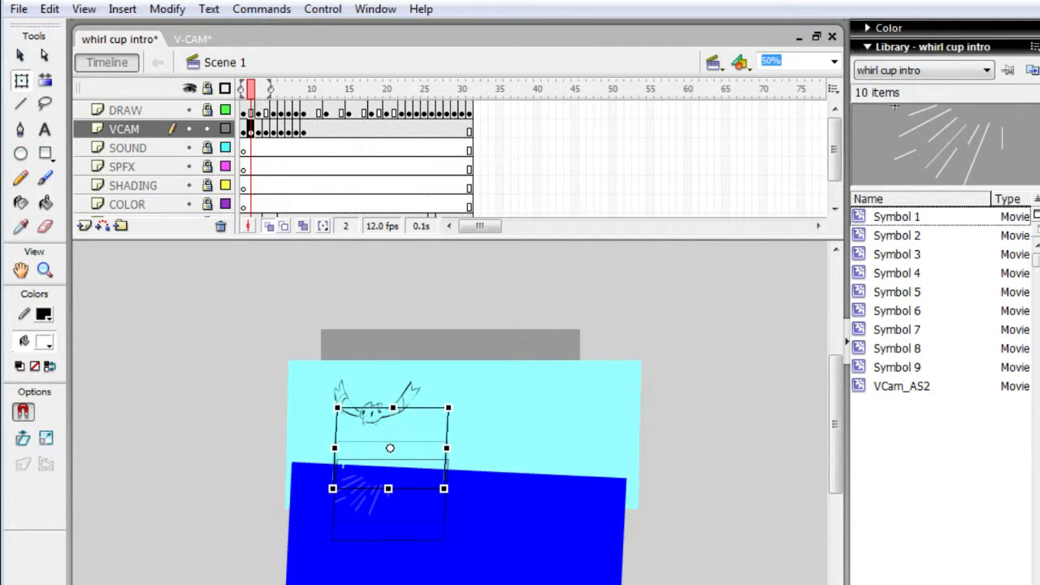
{"action": "key", "text": "shift+Down"}
{"action": "key", "text": "shift+Down"}
{"action": "key", "text": "shift+Down"}
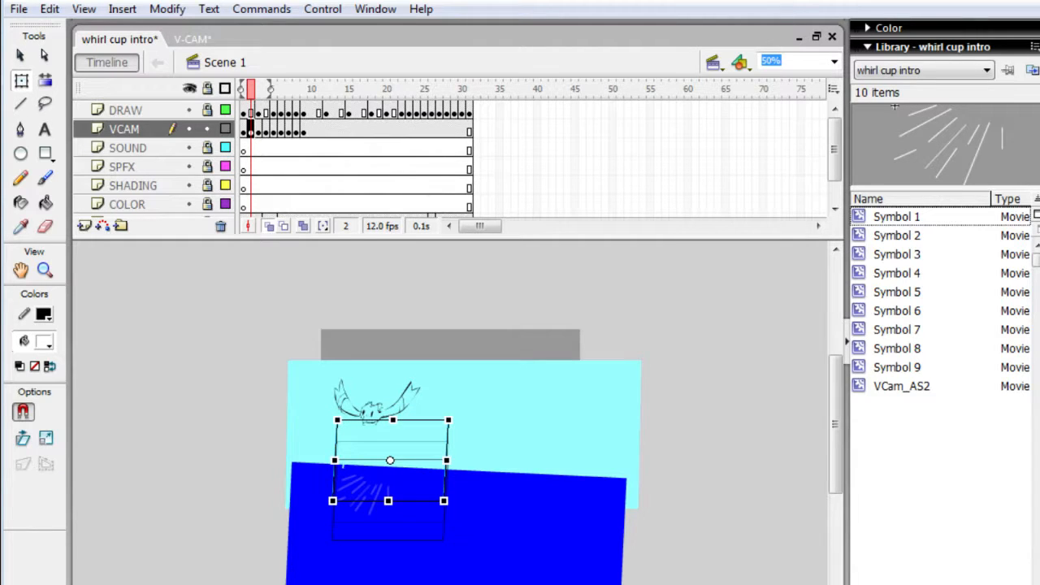
- Raise the camera on frame 3 until it encloses the whole character, with its lower edge near the water's surface
{"action": "key", "text": "period"}
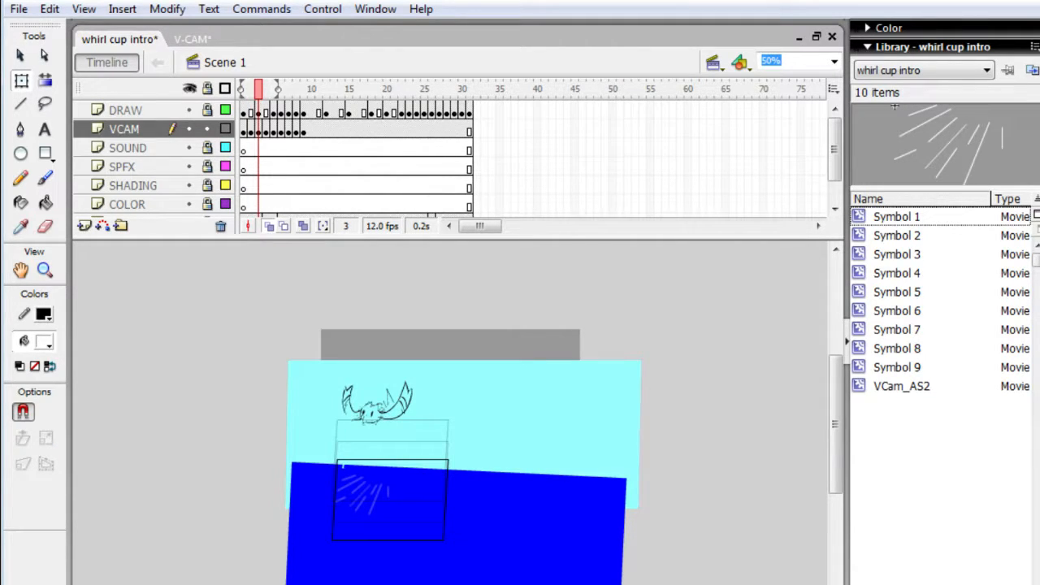
{"action": "left_click", "coordinate": [409, 499]}
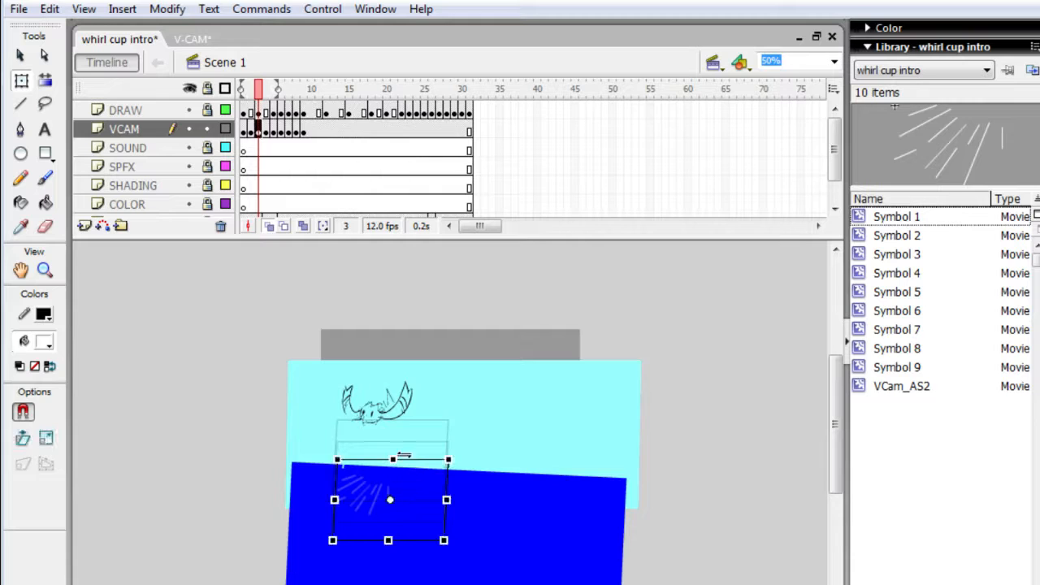
{"action": "key", "text": "shift+Up"}
{"action": "key", "text": "shift+Up"}
{"action": "key", "text": "shift+Up"}
{"action": "key", "text": "shift+Up"}
{"action": "key", "text": "shift+Up"}
{"action": "key", "text": "shift+Up"}
{"action": "key", "text": "shift+Up"}
{"action": "key", "text": "shift+Up"}
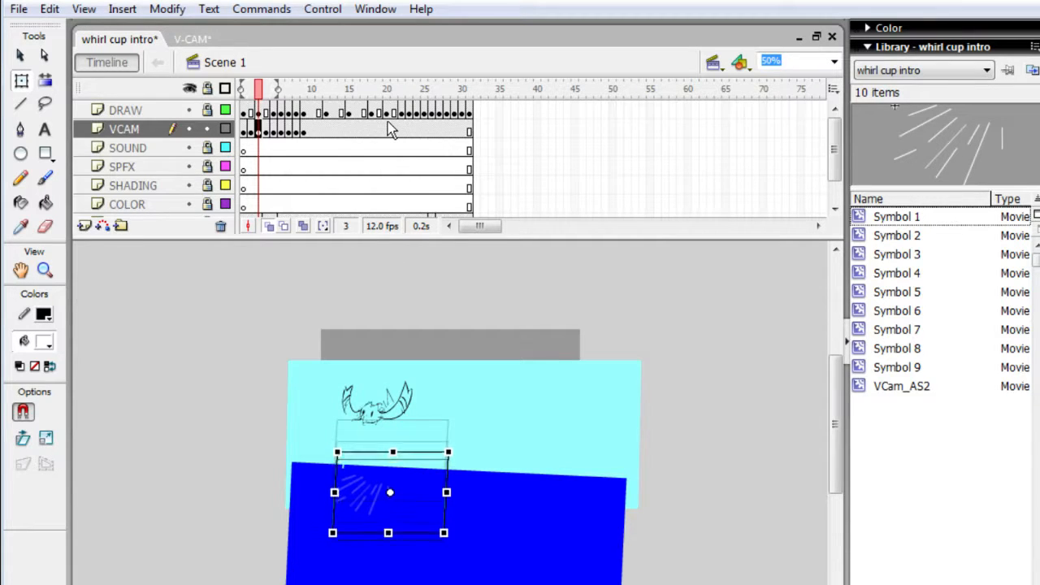
{"action": "key", "text": "shift+Up"}
{"action": "key", "text": "shift+Up"}
{"action": "key", "text": "shift+Up"}
{"action": "key", "text": "shift+Up"}
{"action": "key", "text": "shift+Up"}
{"action": "key", "text": "shift+Up"}
{"action": "key", "text": "shift+Up"}
{"action": "key", "text": "shift+Up"}
{"action": "key", "text": "shift+Up"}
{"action": "key", "text": "shift+Up"}
{"action": "key", "text": "shift+Up"}
{"action": "key", "text": "shift+Up"}
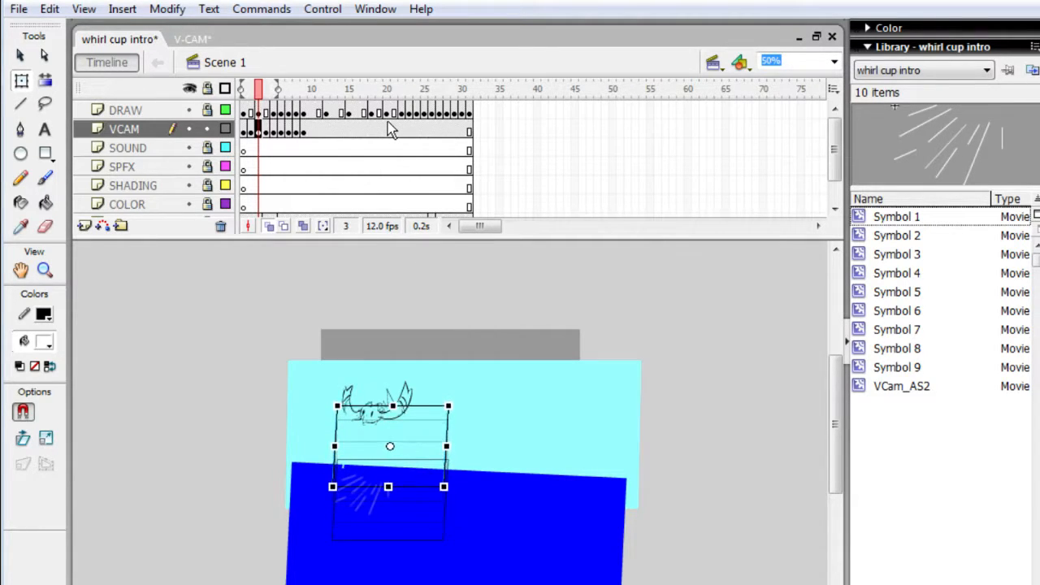
{"action": "key", "text": "shift+Up"}
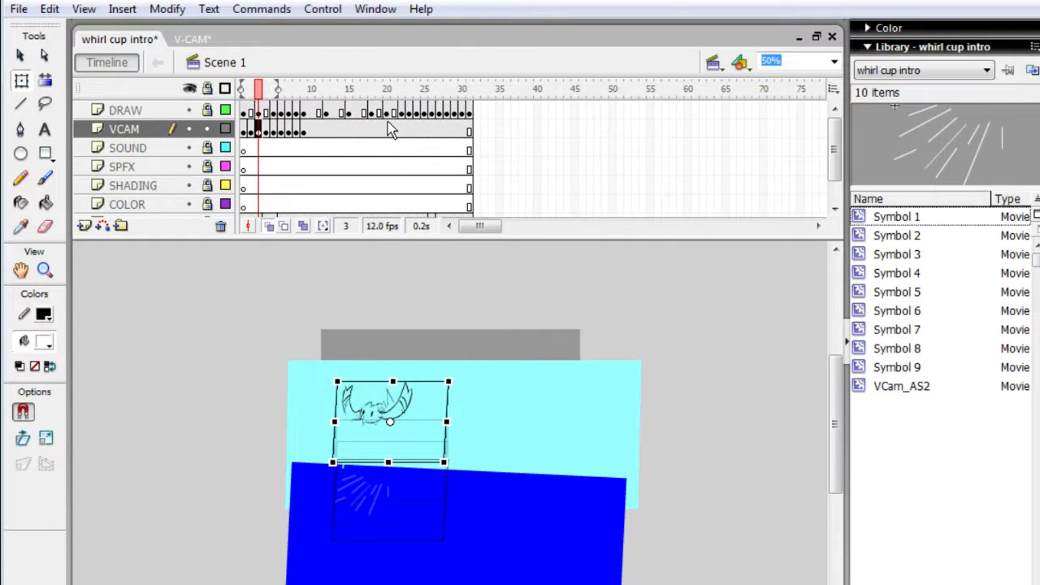
- Test the movie and step through frames 1 to 4 to examine how the camera position changes
{"action": "key", "text": "ctrl+Return"}
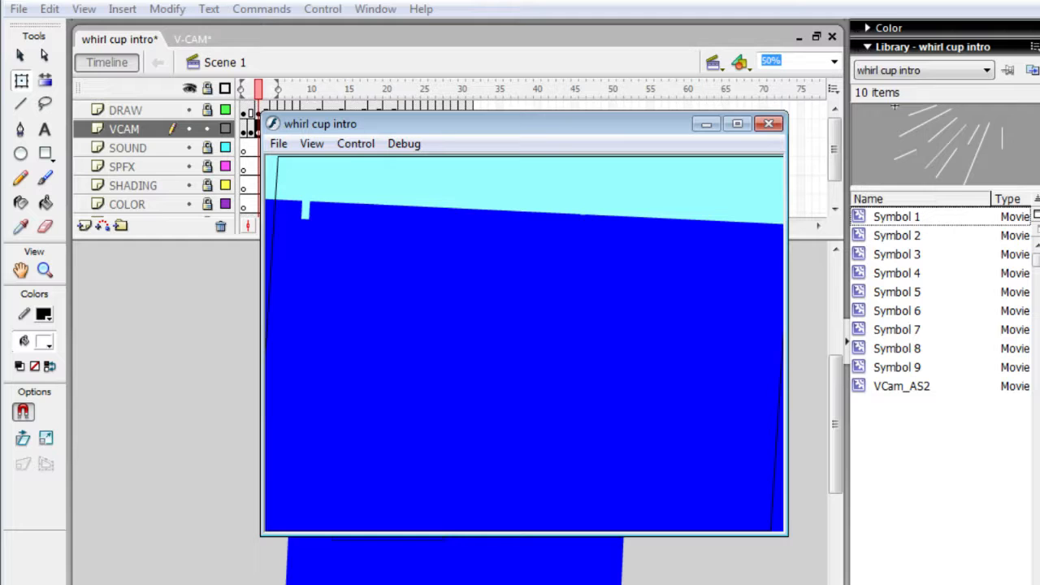
{"action": "left_click", "coordinate": [771, 122]}
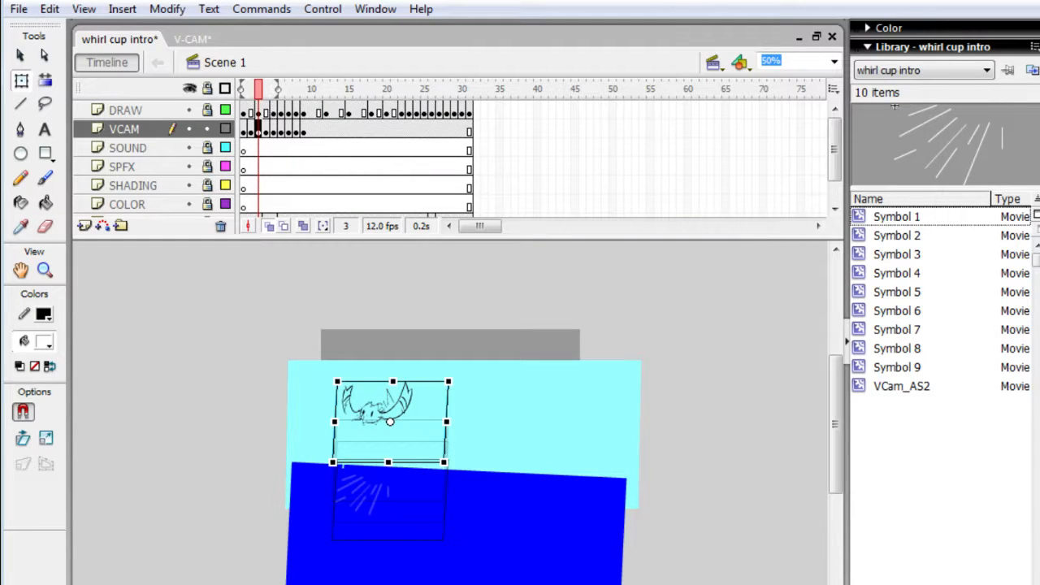
{"action": "key", "text": "comma"}
{"action": "key", "text": "comma"}
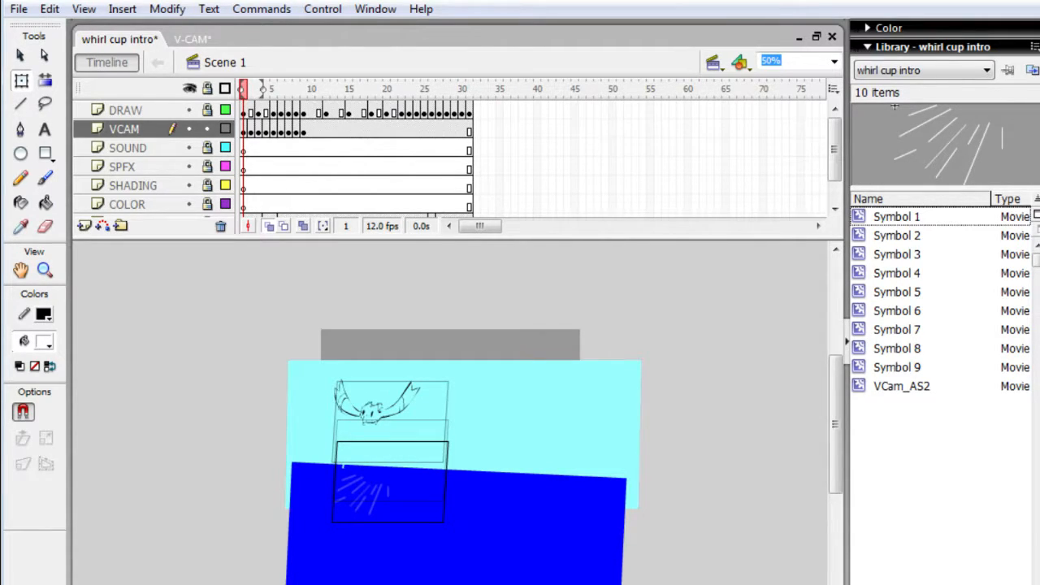
{"action": "key", "text": "period"}
{"action": "key", "text": "period"}
{"action": "key", "text": "comma"}
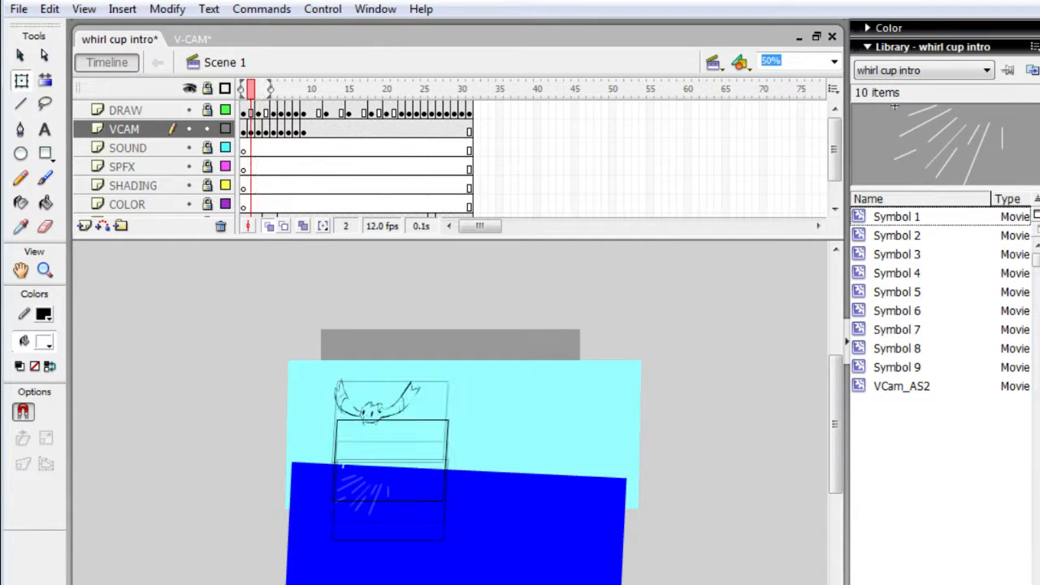
{"action": "key", "text": "comma"}
{"action": "key", "text": "period"}
{"action": "key", "text": "period"}
{"action": "key", "text": "period"}
{"action": "key", "text": "period"}
{"action": "key", "text": "period"}
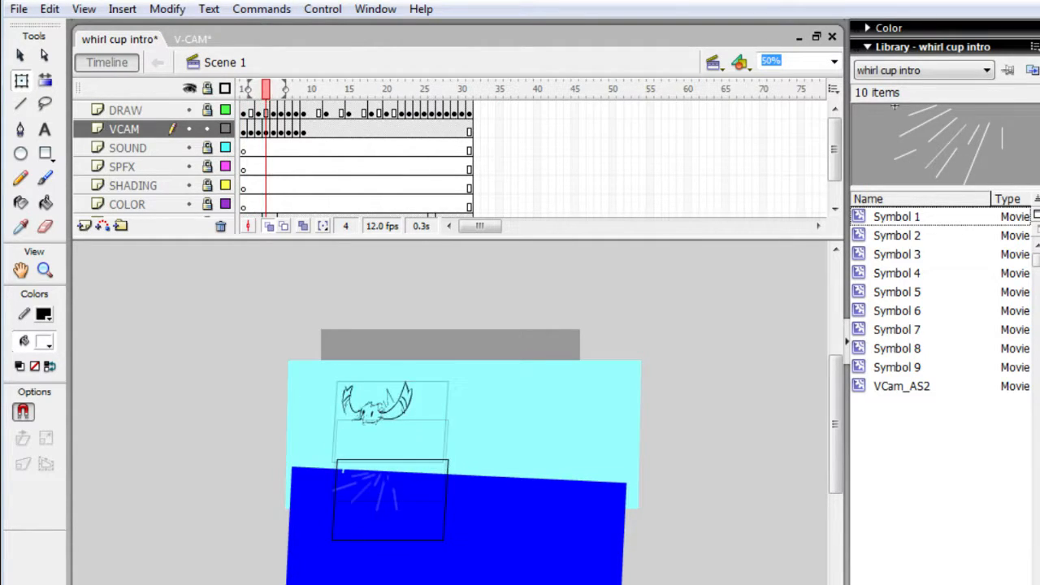
{"action": "key", "text": "comma"}
{"action": "key", "text": "comma"}
{"action": "key", "text": "comma"}
{"action": "key", "text": "comma"}
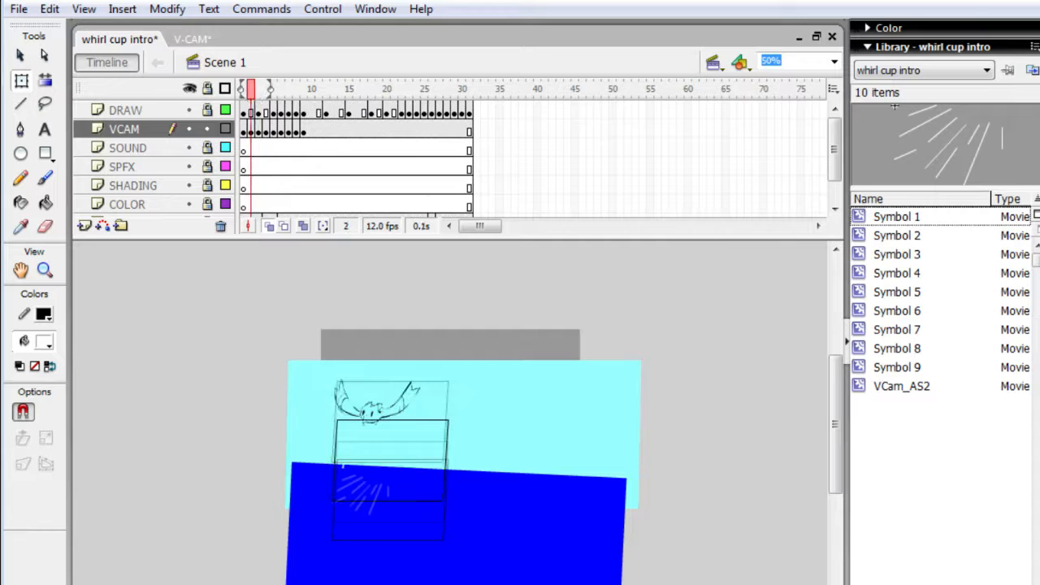
{"action": "key", "text": "period"}
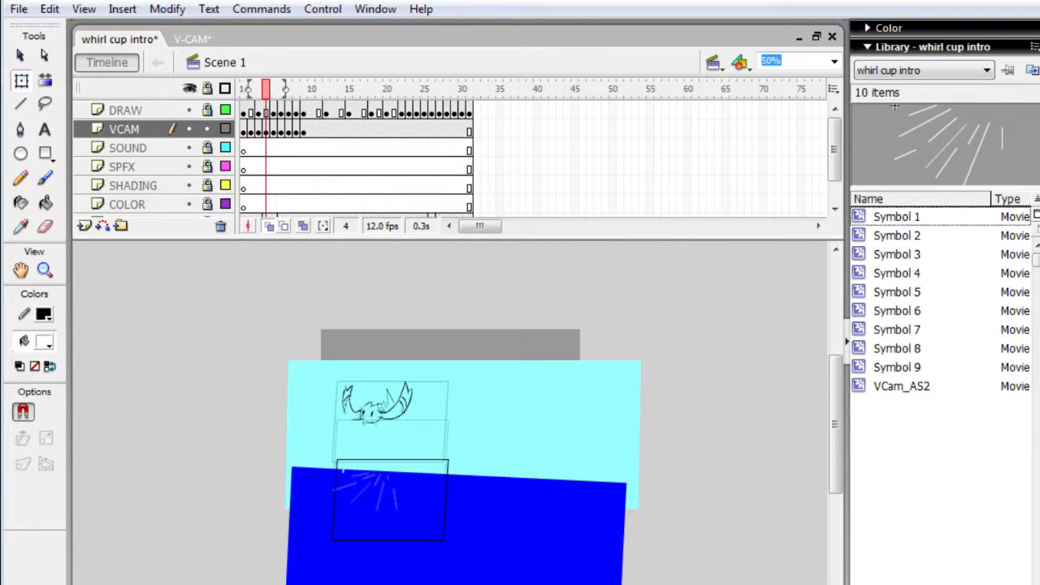
- Raise the camera on frame 4 so it encloses the character, nearly matching its position on frame 3
{"action": "key", "text": "period"}
{"action": "left_click", "coordinate": [412, 487]}
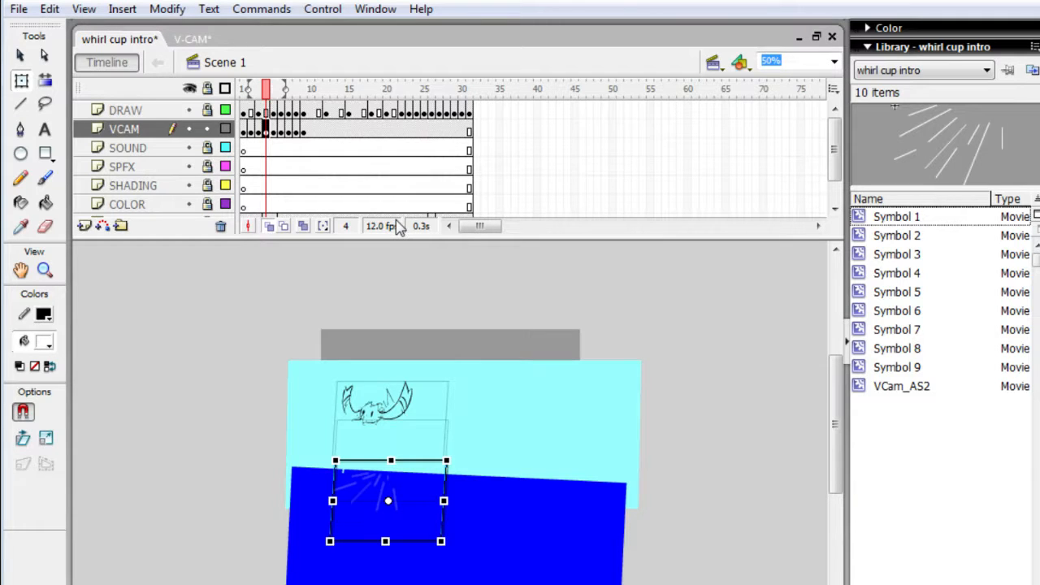
{"action": "key", "text": "shift+Up"}
{"action": "key", "text": "shift+Up"}
{"action": "key", "text": "shift+Up"}
{"action": "key", "text": "shift+Up"}
{"action": "key", "text": "shift+Up"}
{"action": "key", "text": "shift+Up"}
{"action": "key", "text": "shift+Up"}
{"action": "key", "text": "shift+Up"}
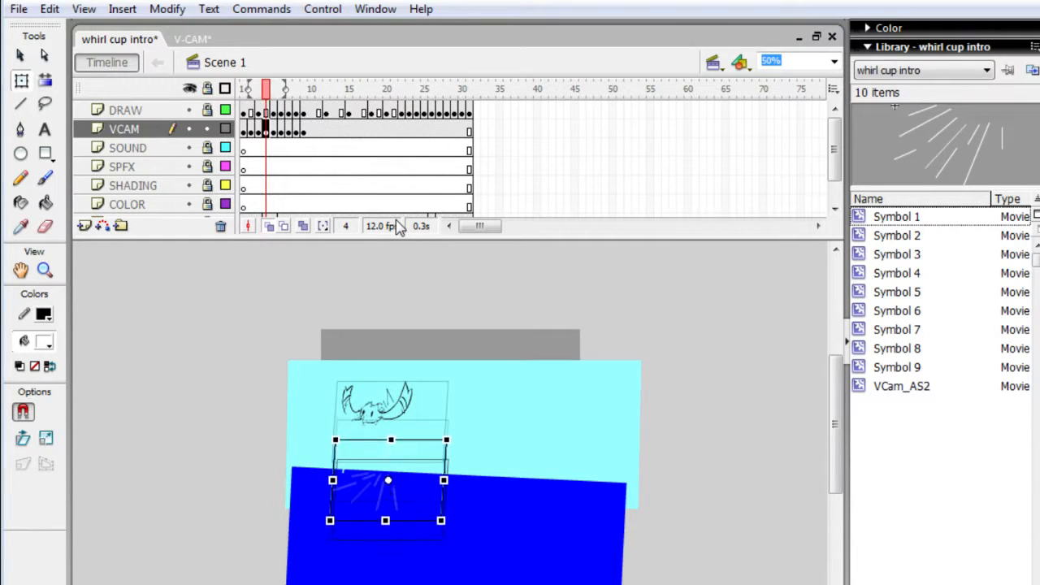
{"action": "key", "text": "shift+Up"}
{"action": "key", "text": "shift+Up"}
{"action": "key", "text": "shift+Up"}
{"action": "key", "text": "shift+Up"}
{"action": "key", "text": "shift+Up"}
{"action": "key", "text": "shift+Up"}
{"action": "key", "text": "shift+Up"}
{"action": "key", "text": "shift+Up"}
{"action": "key", "text": "shift+Up"}
{"action": "key", "text": "shift+Up"}
{"action": "key", "text": "shift+Up"}
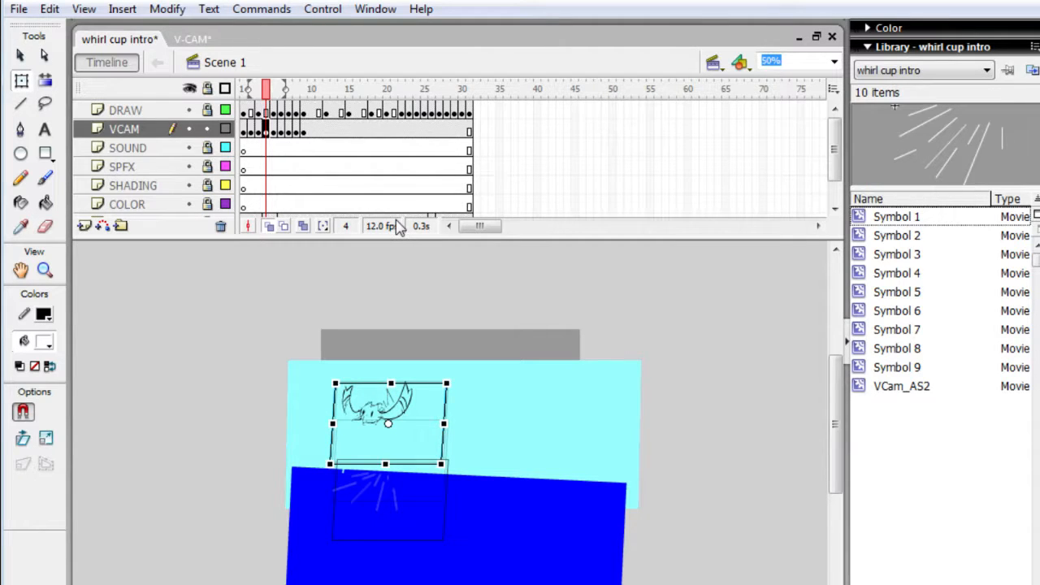
- Raise the camera on frame 5 around the character, with its upper edge slightly below the frame 4 position
{"action": "key", "text": "period"}
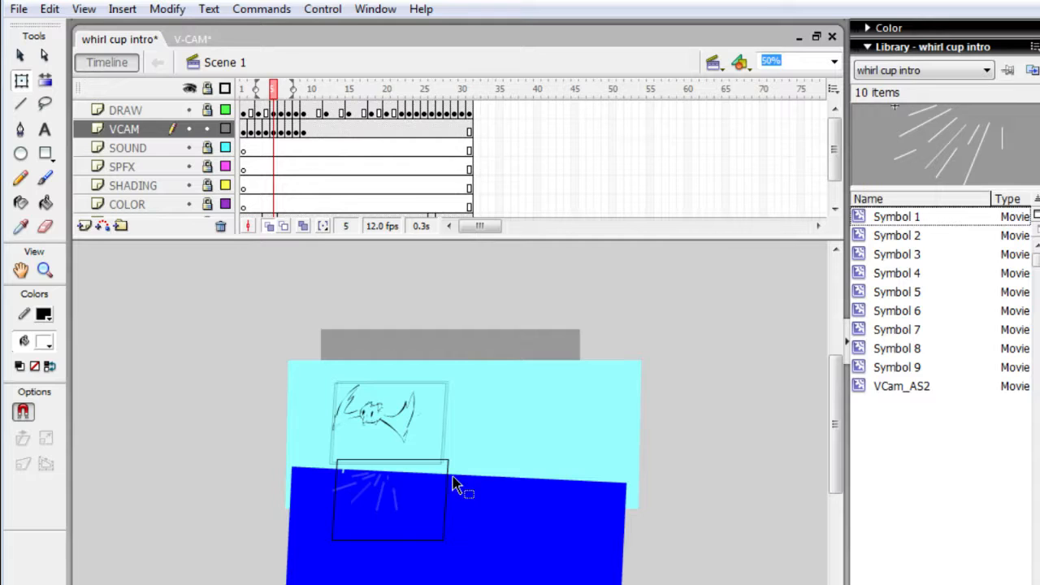
{"action": "left_click", "coordinate": [409, 510]}
{"action": "key", "text": "Up"}
{"action": "key", "text": "Up"}
{"action": "key", "text": "Up"}
{"action": "key", "text": "Up"}
{"action": "key", "text": "Up"}
{"action": "key", "text": "Up"}
{"action": "key", "text": "Up"}
{"action": "key", "text": "Up"}
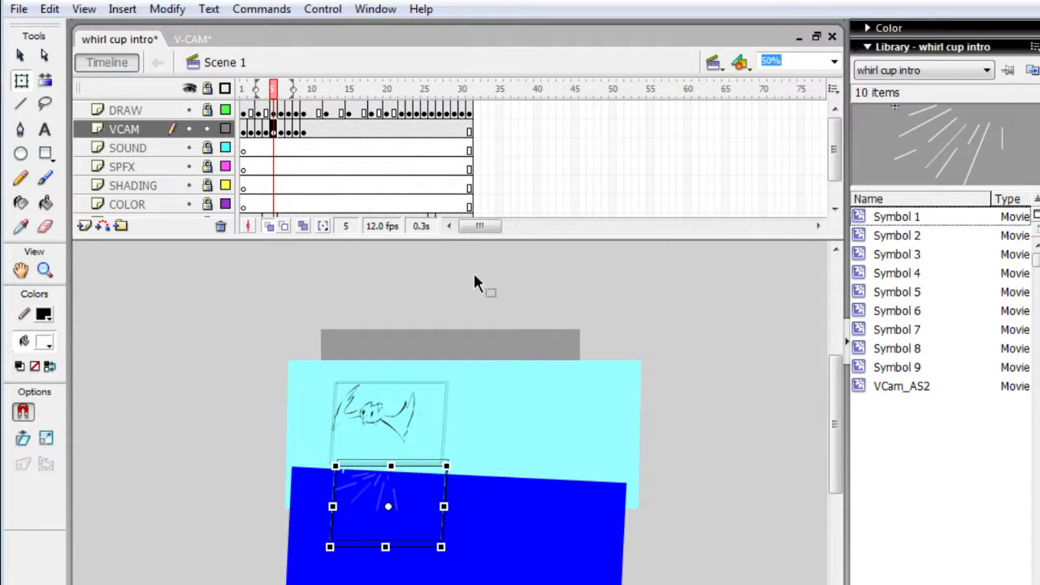
{"action": "key", "text": "Up"}
{"action": "key", "text": "Up"}
{"action": "key", "text": "Up"}
{"action": "key", "text": "Up"}
{"action": "key", "text": "Up"}
{"action": "key", "text": "Up"}
{"action": "key", "text": "Up"}
{"action": "key", "text": "Up"}
{"action": "key", "text": "Up"}
{"action": "key", "text": "Up"}
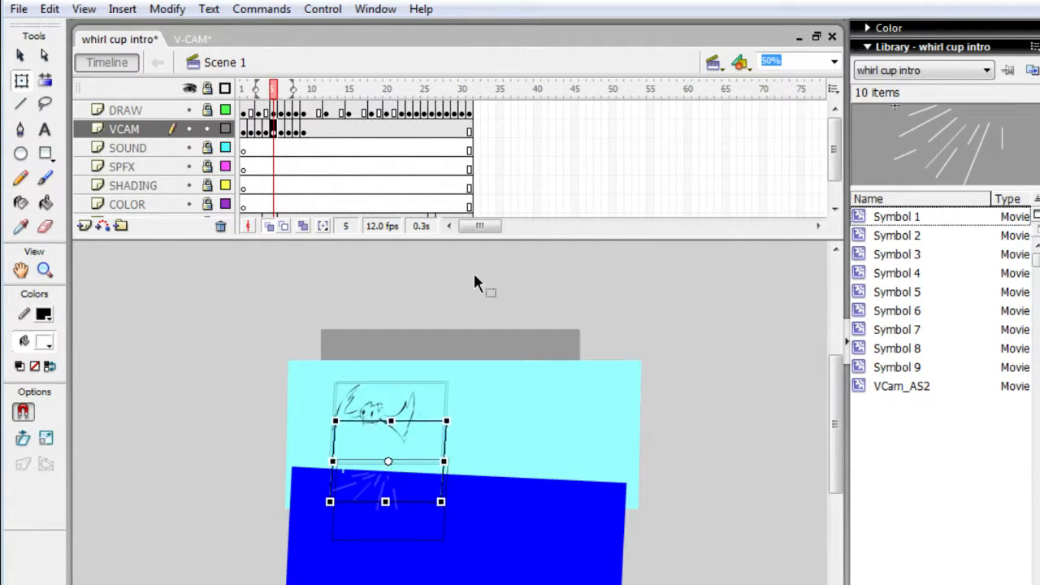
{"action": "key", "text": "Up"}
{"action": "key", "text": "Up"}
{"action": "key", "text": "Up"}
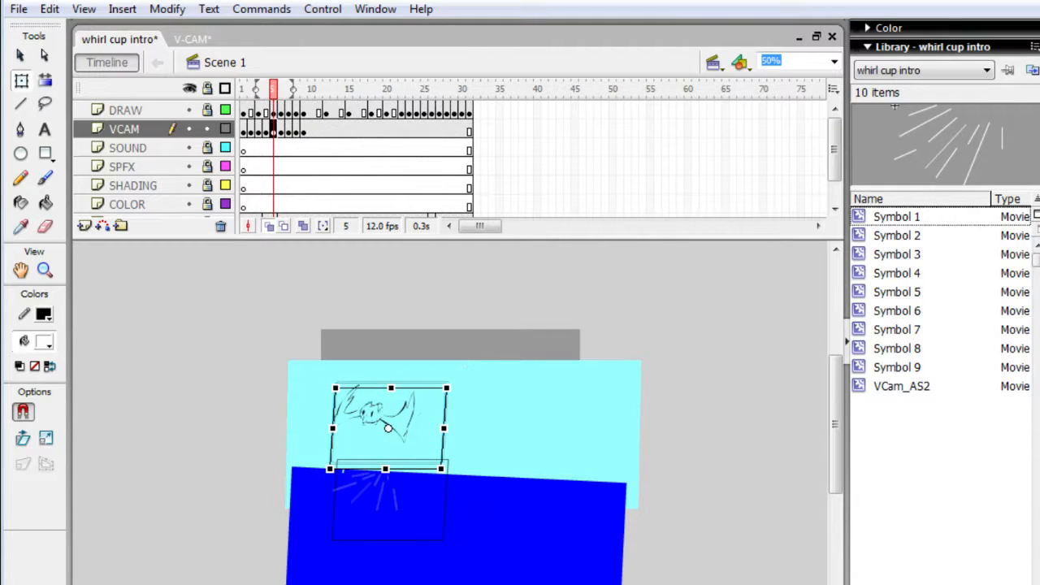
- Move the camera on frame 6 up and slightly left so it encloses the character's arched arms, a little lower than on frame 5
{"action": "key", "text": "period"}
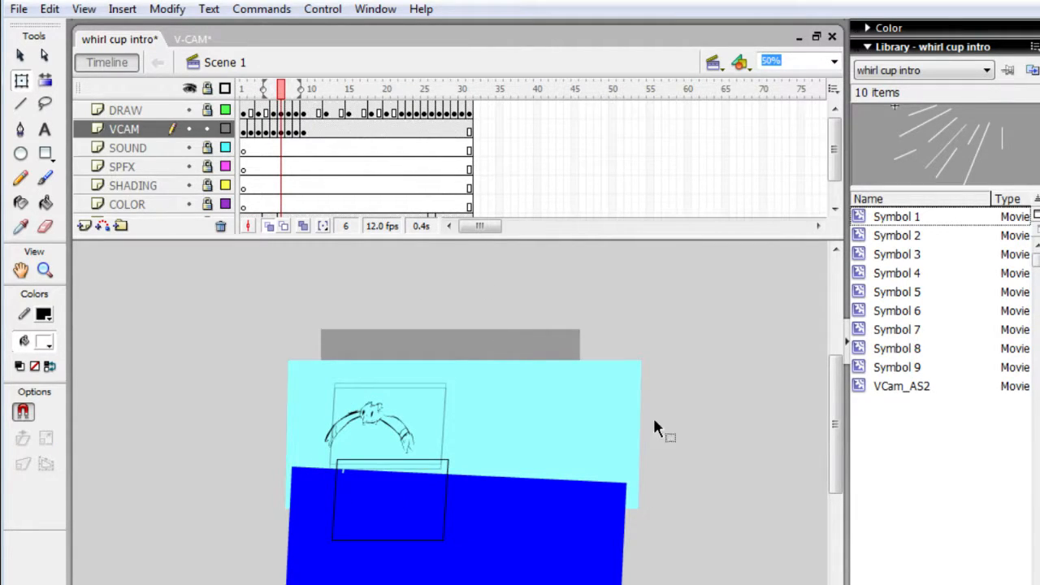
{"action": "left_click", "coordinate": [420, 508]}
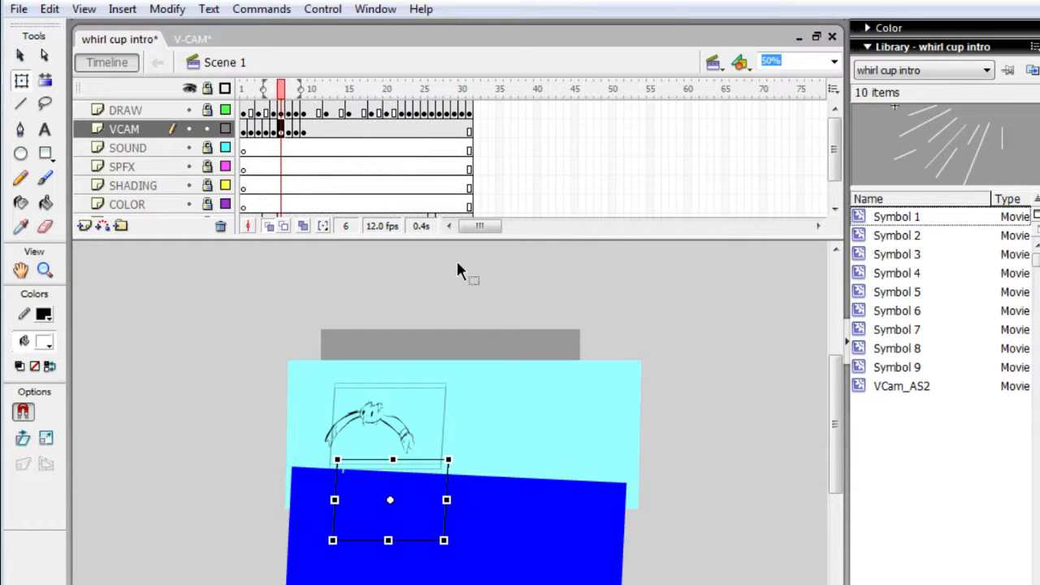
{"action": "key", "text": "shift+Left"}
{"action": "key", "text": "shift+Left"}
{"action": "key", "text": "shift+Left"}
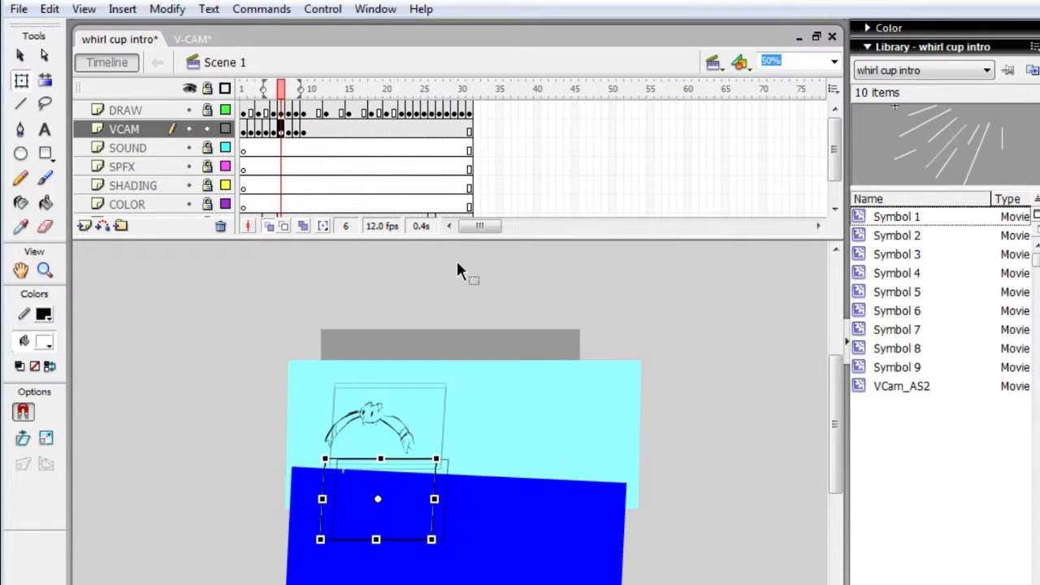
{"action": "key", "text": "shift+Up"}
{"action": "key", "text": "shift+Up"}
{"action": "key", "text": "shift+Up"}
{"action": "key", "text": "shift+Up"}
{"action": "key", "text": "shift+Up"}
{"action": "key", "text": "shift+Up"}
{"action": "key", "text": "shift+Up"}
{"action": "key", "text": "shift+Up"}
{"action": "key", "text": "shift+Up"}
{"action": "key", "text": "shift+Up"}
{"action": "key", "text": "shift+Up"}
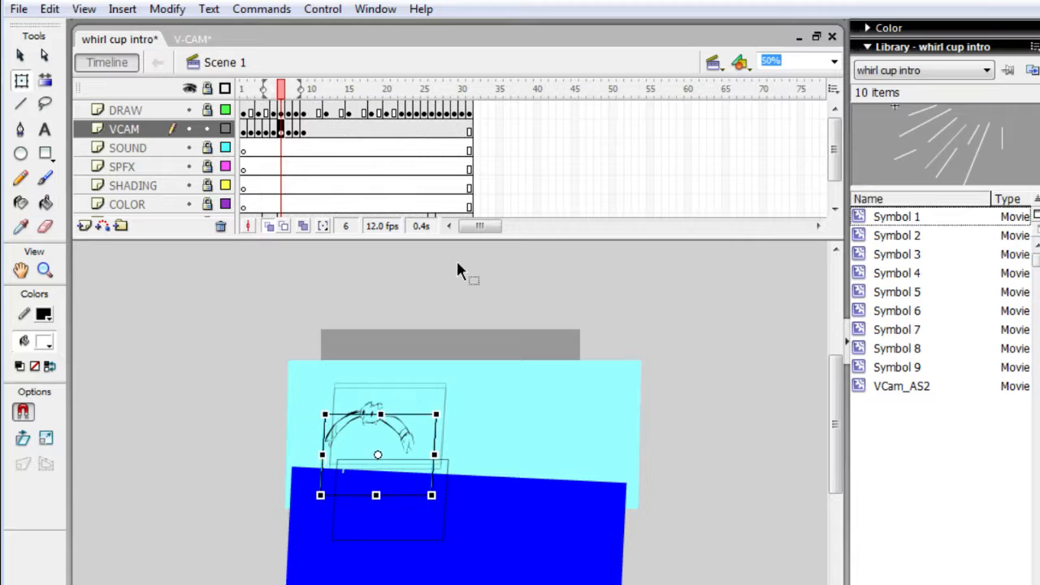
{"action": "key", "text": "shift+Up"}
{"action": "key", "text": "shift+Up"}
{"action": "key", "text": "shift+Up"}
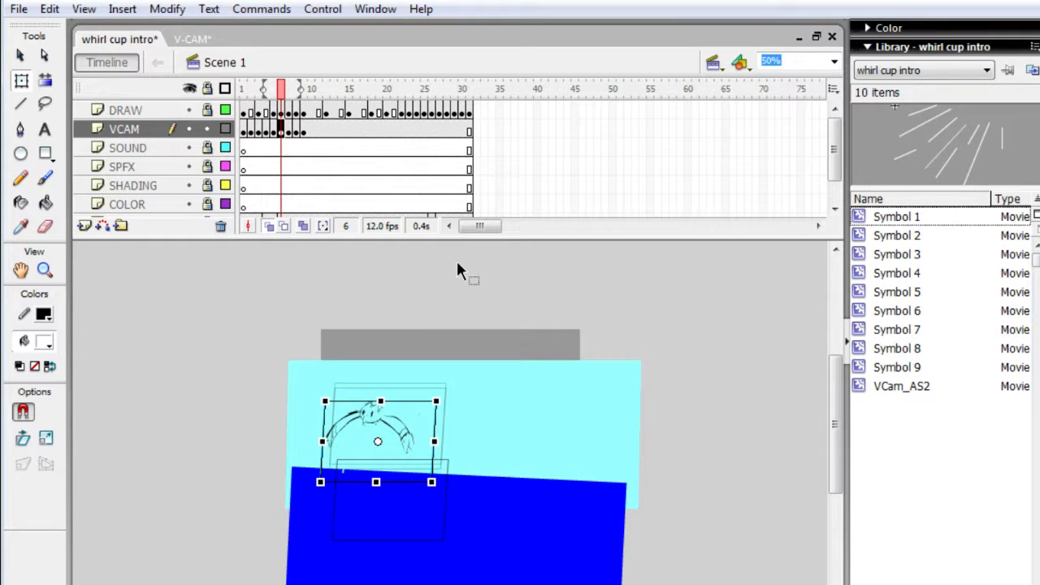
- Move the camera on frame 7 up and left around the character's outstretched arms, with its upper edge nearly level with frame 6
{"action": "key", "text": "period"}
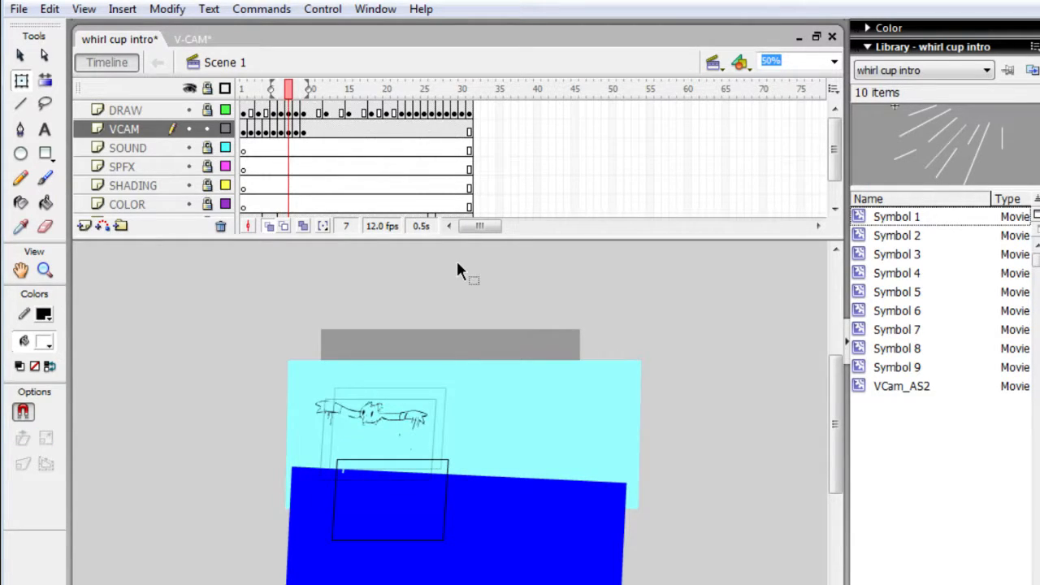
{"action": "left_click", "coordinate": [407, 510]}
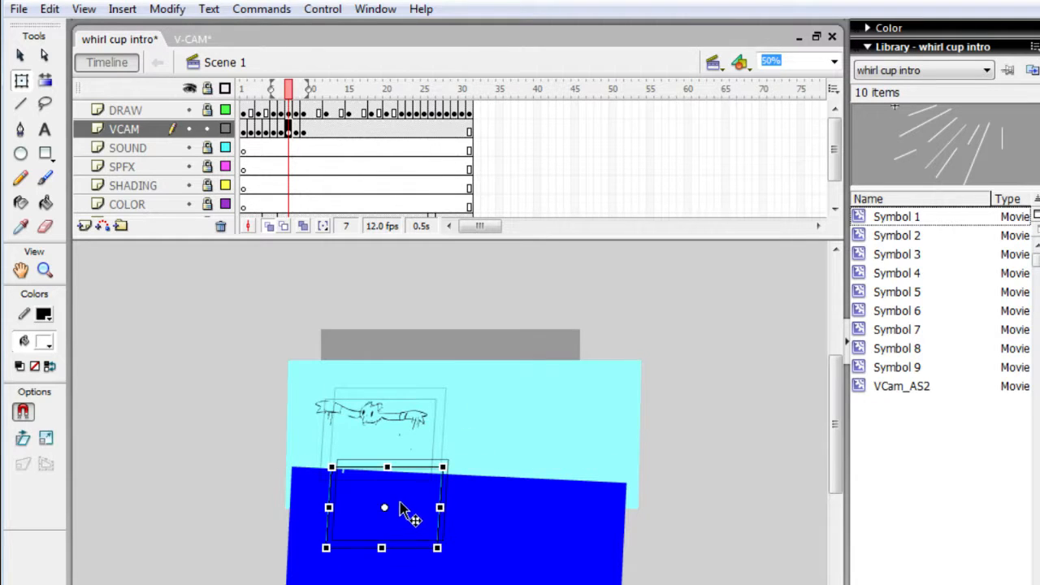
{"action": "key", "text": "shift+Left"}
{"action": "key", "text": "shift+Left"}
{"action": "key", "text": "shift+Left"}
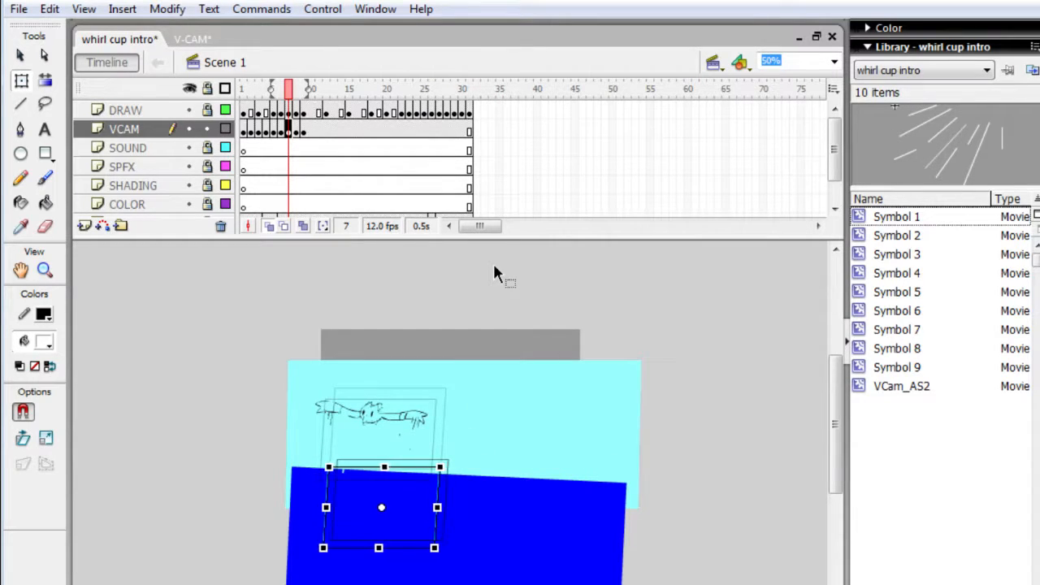
{"action": "key", "text": "shift+Up"}
{"action": "key", "text": "shift+Up"}
{"action": "key", "text": "shift+Up"}
{"action": "key", "text": "shift+Up"}
{"action": "key", "text": "shift+Up"}
{"action": "key", "text": "shift+Up"}
{"action": "key", "text": "shift+Up"}
{"action": "key", "text": "shift+Up"}
{"action": "key", "text": "shift+Up"}
{"action": "key", "text": "shift+Up"}
{"action": "key", "text": "shift+Up"}
{"action": "key", "text": "shift+Up"}
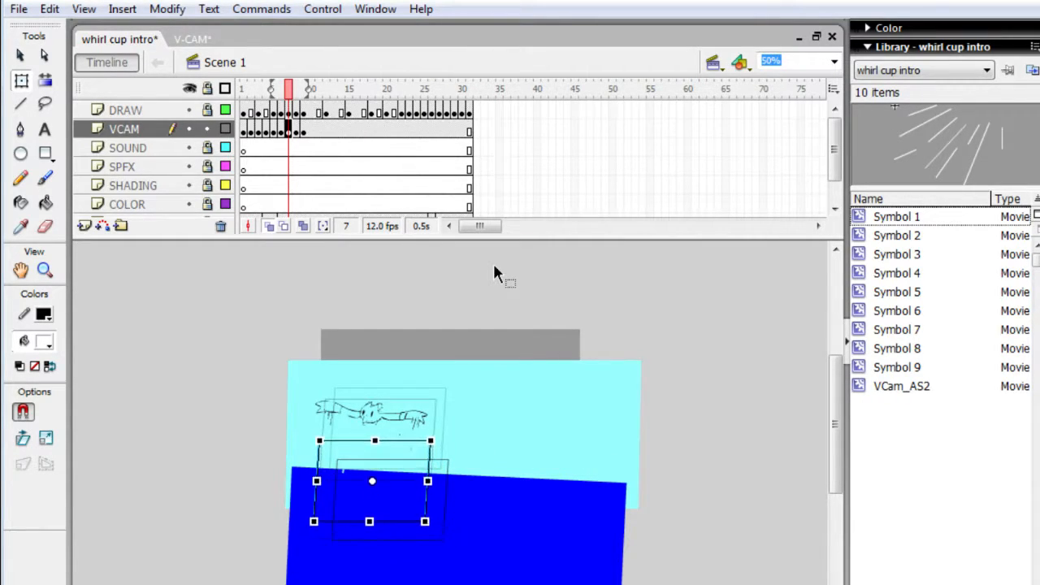
{"action": "key", "text": "shift+Up"}
{"action": "key", "text": "shift+Up"}
{"action": "key", "text": "shift+Up"}
{"action": "key", "text": "shift+Up"}
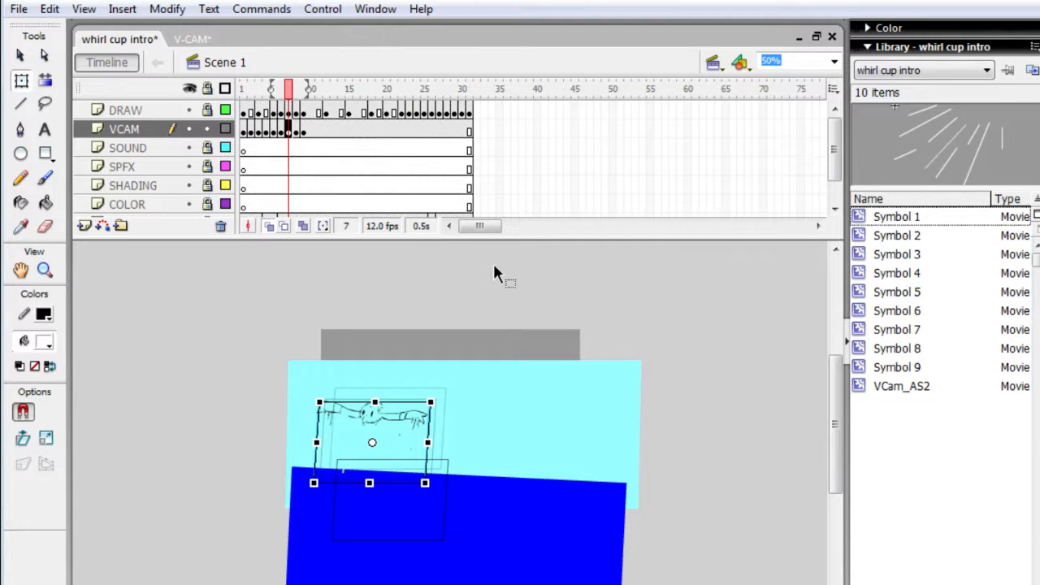
{"action": "key", "text": "comma"}
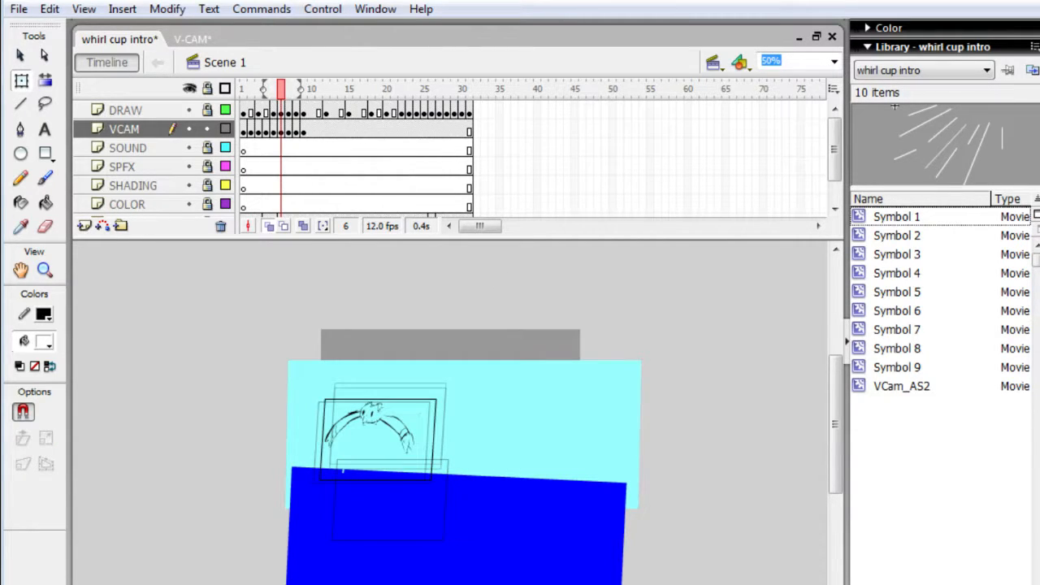
- Raise the camera on frame 8 out of the water to the height of the character
{"action": "key", "text": "period"}
{"action": "key", "text": "period"}
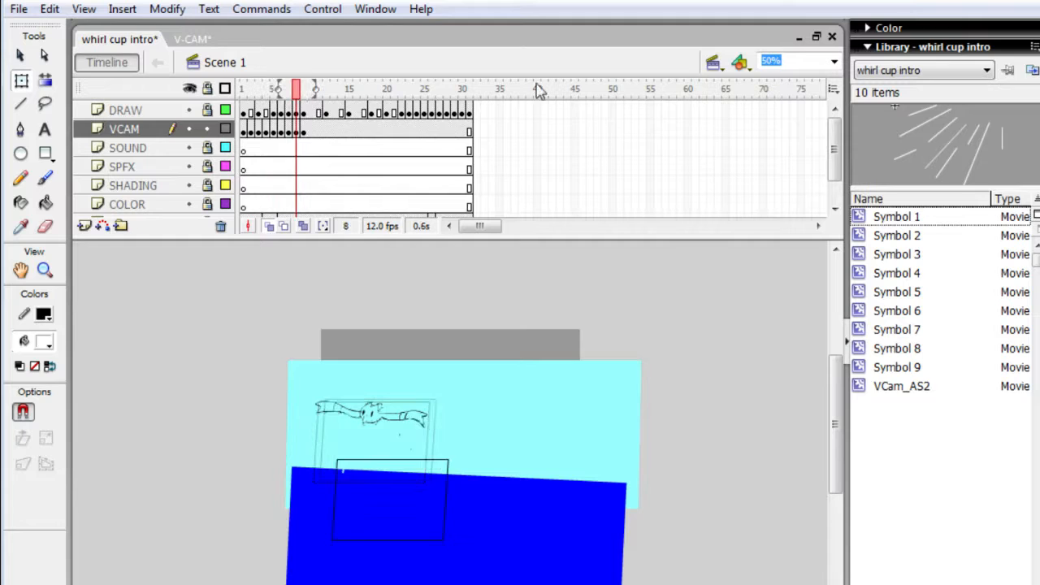
{"action": "left_click", "coordinate": [419, 488]}
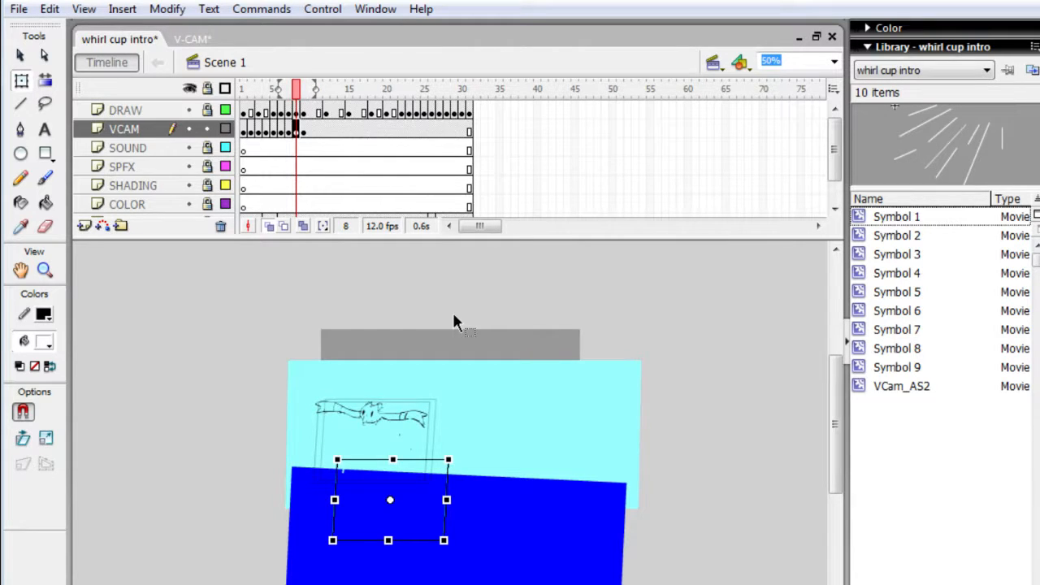
{"action": "key", "text": "shift+Up"}
{"action": "key", "text": "shift+Up"}
{"action": "key", "text": "shift+Up"}
{"action": "key", "text": "shift+Up"}
{"action": "key", "text": "shift+Up"}
{"action": "key", "text": "shift+Up"}
{"action": "key", "text": "shift+Up"}
{"action": "key", "text": "shift+Up"}
{"action": "key", "text": "shift+Up"}
{"action": "key", "text": "shift+Up"}
{"action": "key", "text": "shift+Up"}
{"action": "key", "text": "shift+Up"}
{"action": "key", "text": "shift+Up"}
{"action": "key", "text": "shift+Up"}
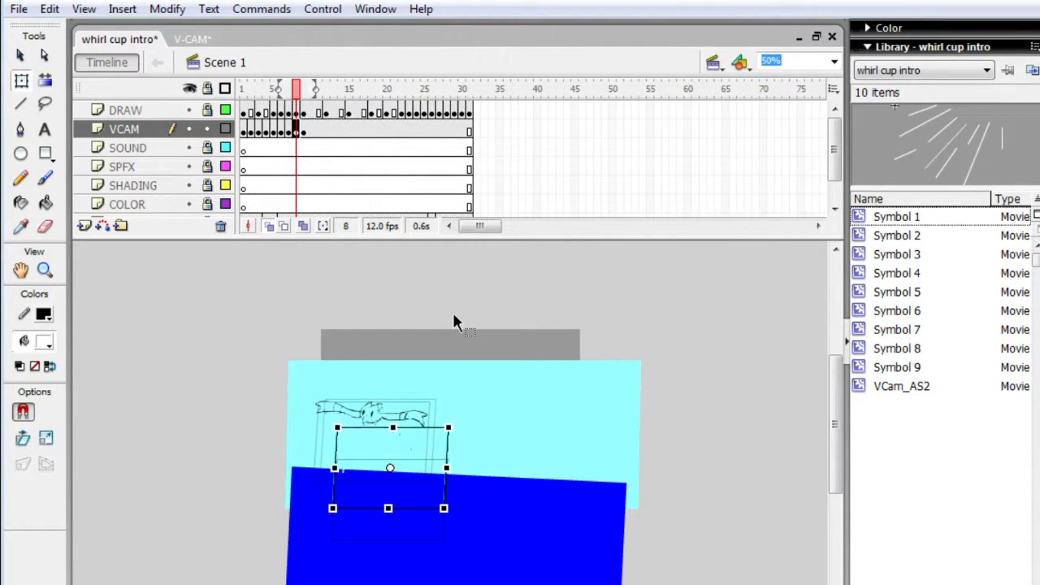
{"action": "key", "text": "shift+Up"}
{"action": "key", "text": "shift+Up"}
- Shift the frame 8 camera left in line with its frame 7 position and nudge it slightly higher than on frame 7
{"action": "key", "text": "shift+Left"}
{"action": "key", "text": "shift+Left"}
{"action": "key", "text": "shift+Left"}
{"action": "key", "text": "shift+Left"}
{"action": "key", "text": "shift+Left"}
{"action": "key", "text": "shift+Left"}
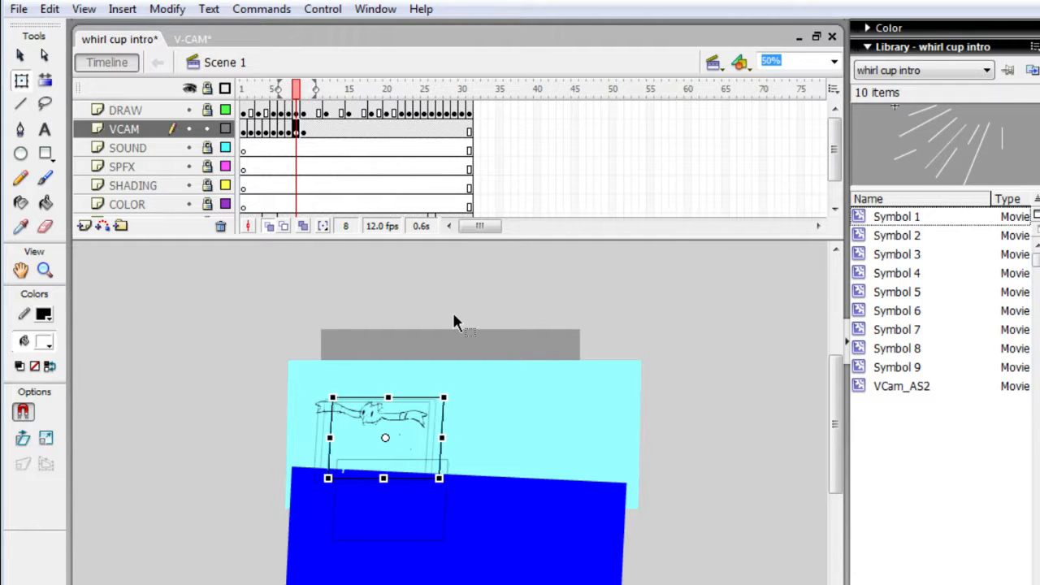
{"action": "key", "text": "shift+Right"}
{"action": "key", "text": "Right"}
{"action": "key", "text": "Right"}
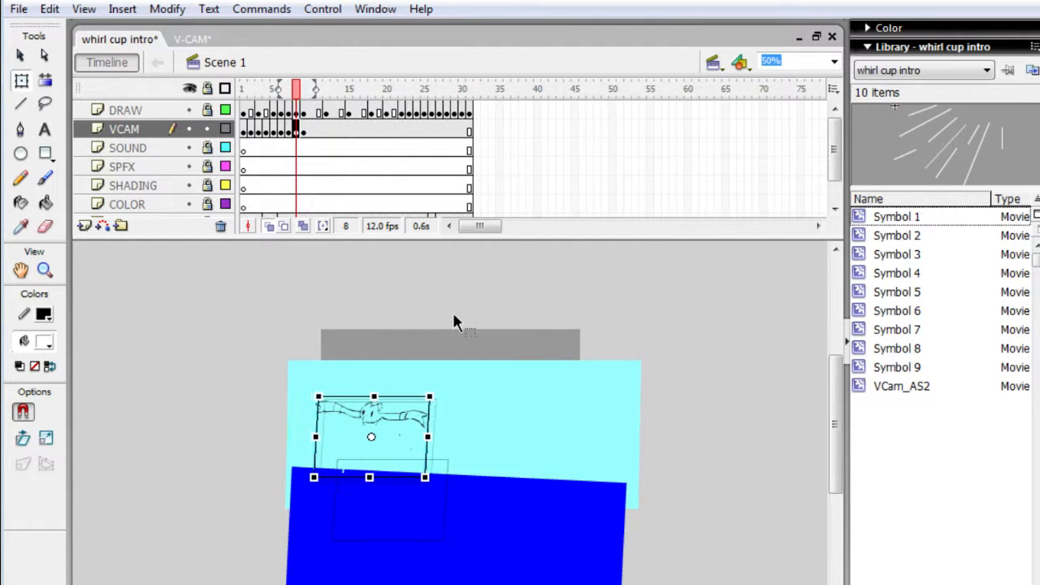
{"action": "key", "text": "Up"}
{"action": "key", "text": "Up"}
{"action": "key", "text": "Up"}
{"action": "key", "text": "Up"}
- Raise the camera on frame 9 and shift it left around the character, with its upper edge level with the frame 8 position
{"action": "key", "text": "period"}
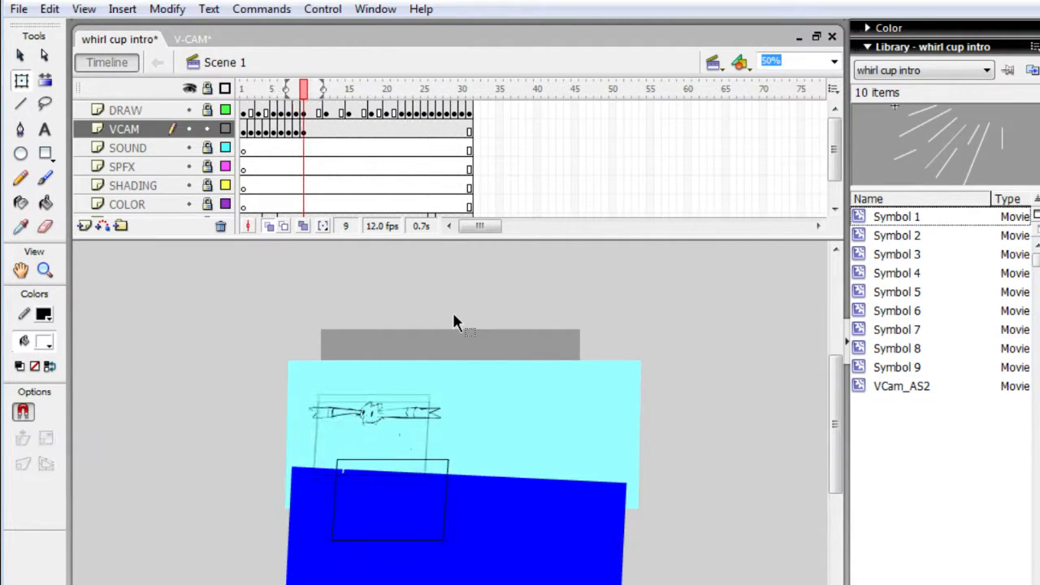
{"action": "left_click", "coordinate": [418, 487]}
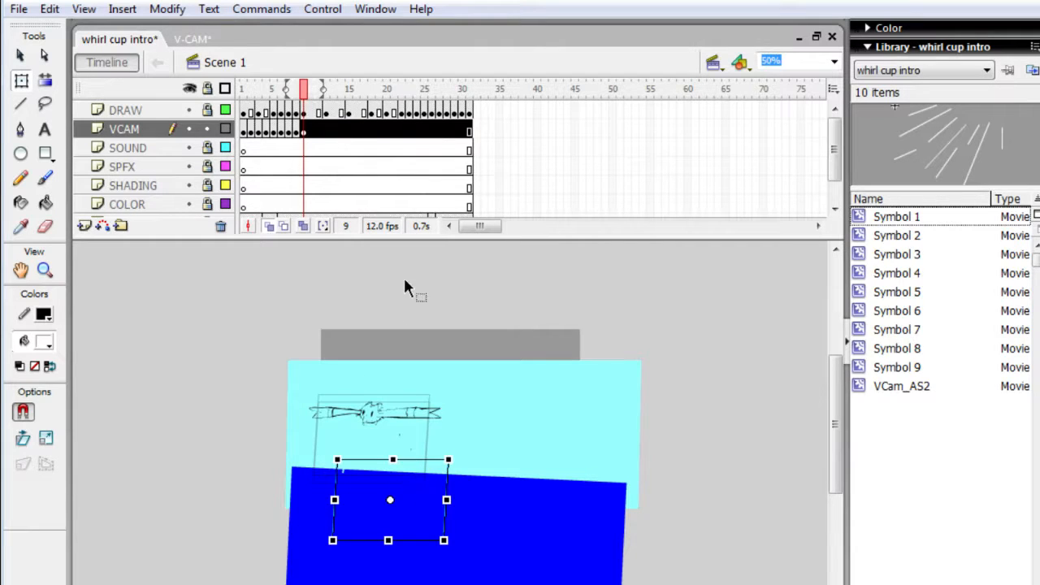
{"action": "key", "text": "shift+Up"}
{"action": "key", "text": "shift+Up"}
{"action": "key", "text": "shift+Up"}
{"action": "key", "text": "shift+Up"}
{"action": "key", "text": "shift+Up"}
{"action": "key", "text": "shift+Up"}
{"action": "key", "text": "shift+Up"}
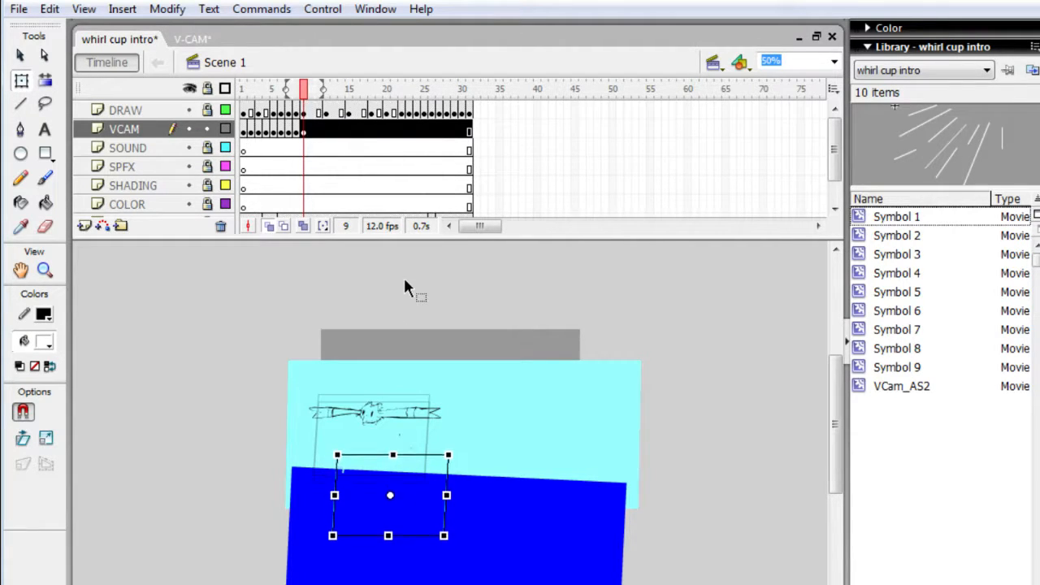
{"action": "key", "text": "shift+Up"}
{"action": "key", "text": "shift+Up"}
{"action": "key", "text": "shift+Up"}
{"action": "key", "text": "shift+Up"}
{"action": "key", "text": "shift+Up"}
{"action": "key", "text": "shift+Up"}
{"action": "key", "text": "shift+Up"}
{"action": "key", "text": "shift+Up"}
{"action": "key", "text": "shift+Up"}
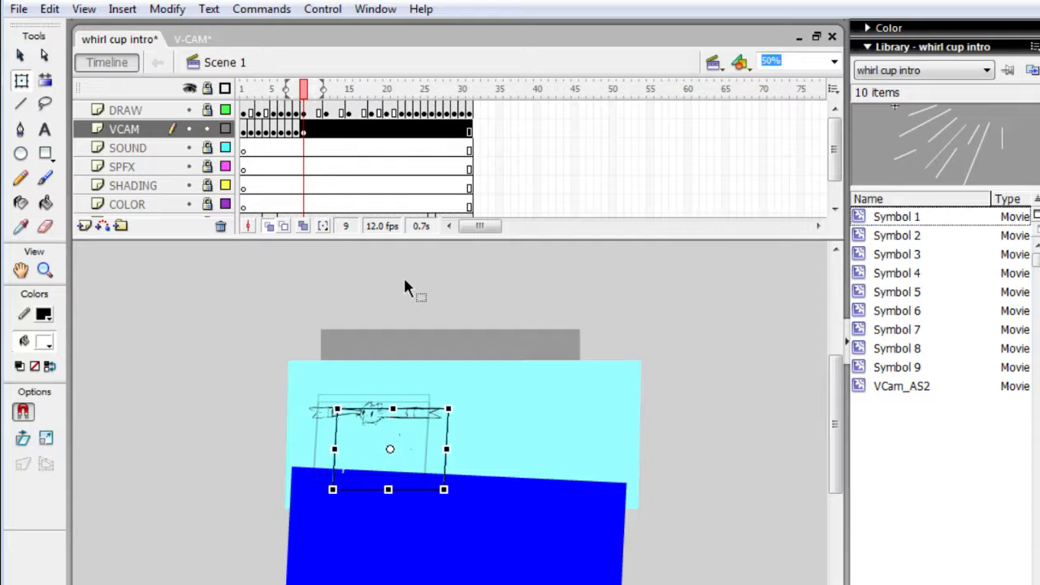
{"action": "key", "text": "shift+Left"}
{"action": "key", "text": "shift+Left"}
{"action": "key", "text": "shift+Left"}
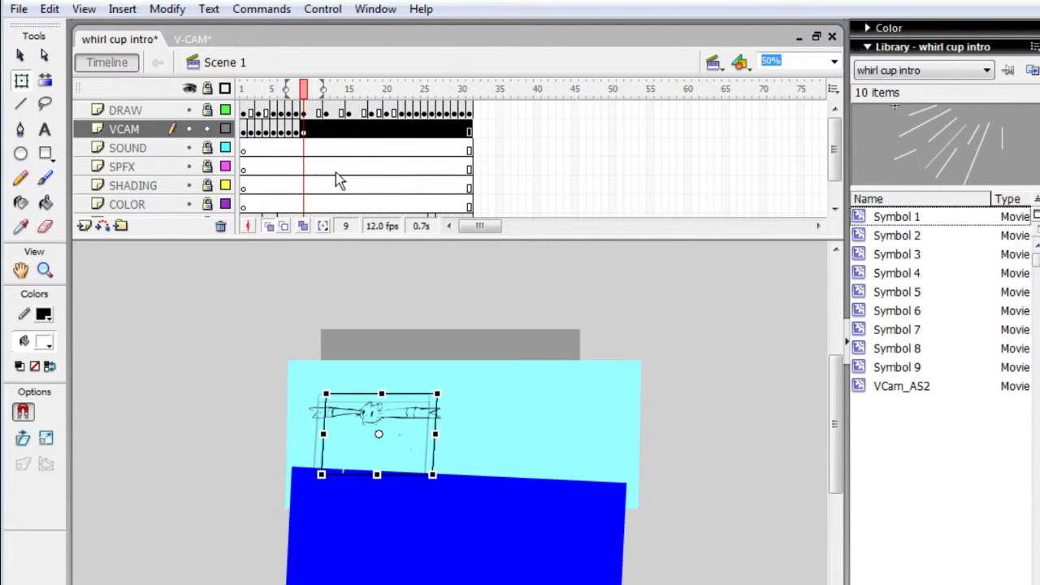
- Step through frames 9 to 23 to examine how the character moves relative to the camera
{"action": "key", "text": "period"}
{"action": "key", "text": "comma"}
{"action": "key", "text": "period"}
{"action": "key", "text": "period"}
{"action": "key", "text": "period"}
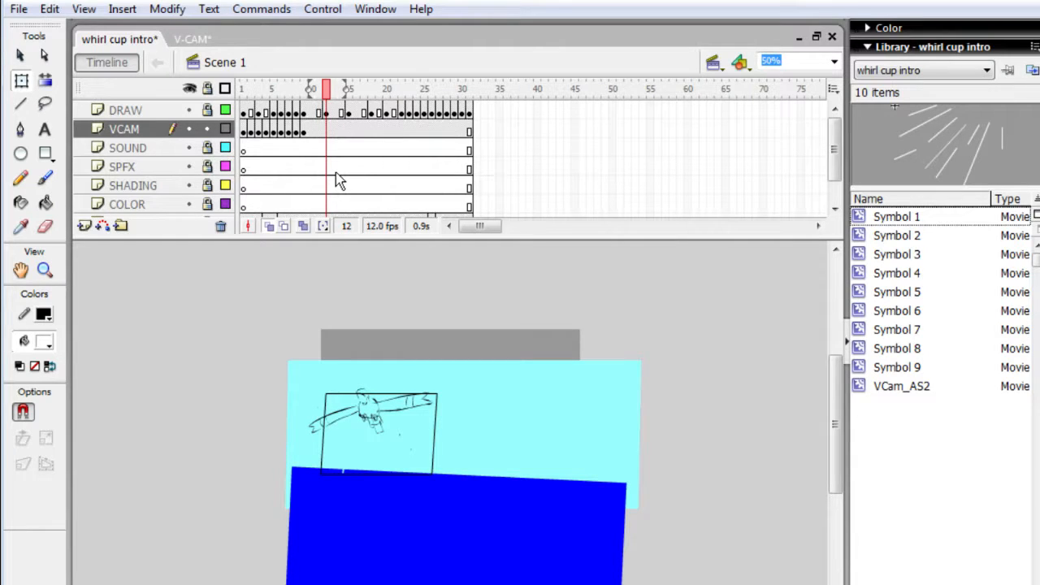
{"action": "key", "text": "period"}
{"action": "key", "text": "comma"}
{"action": "key", "text": "comma"}
{"action": "key", "text": "period"}
{"action": "key", "text": "period"}
{"action": "key", "text": "period"}
{"action": "key", "text": "period"}
{"action": "key", "text": "period"}
{"action": "key", "text": "period"}
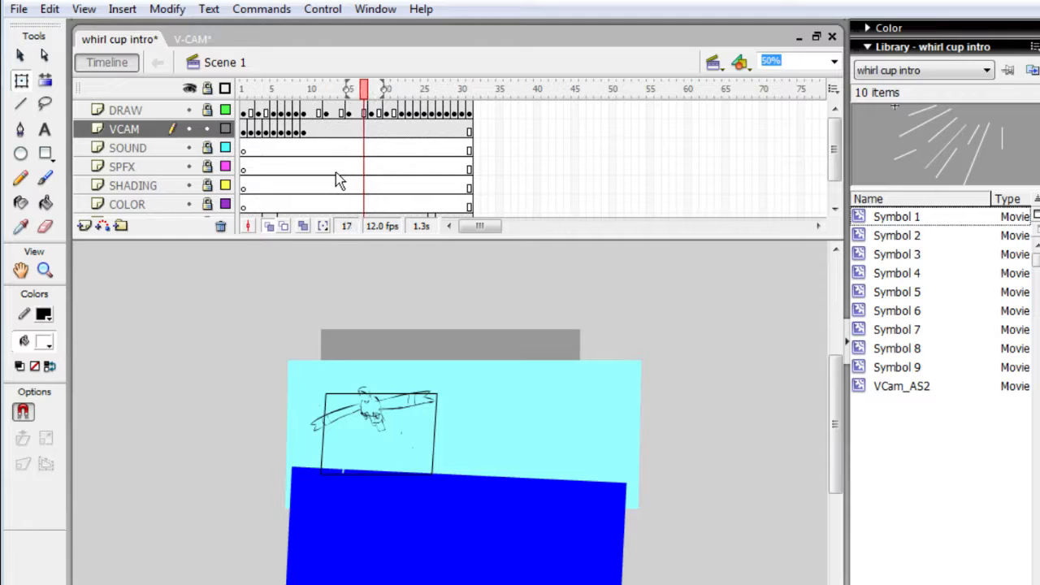
{"action": "key", "text": "period"}
{"action": "key", "text": "period"}
{"action": "key", "text": "period"}
{"action": "key", "text": "period"}
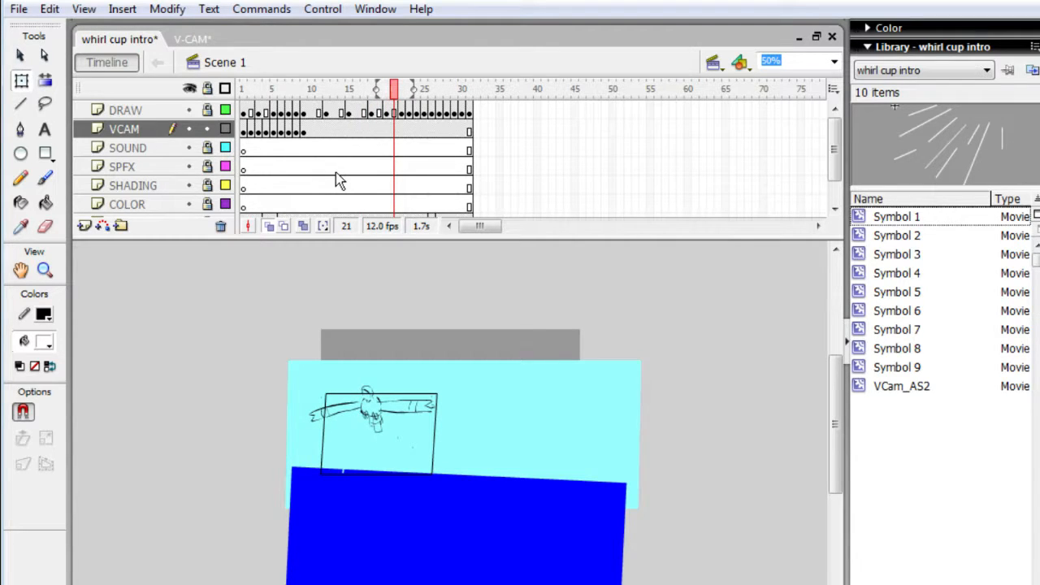
{"action": "key", "text": "period"}
{"action": "key", "text": "period"}
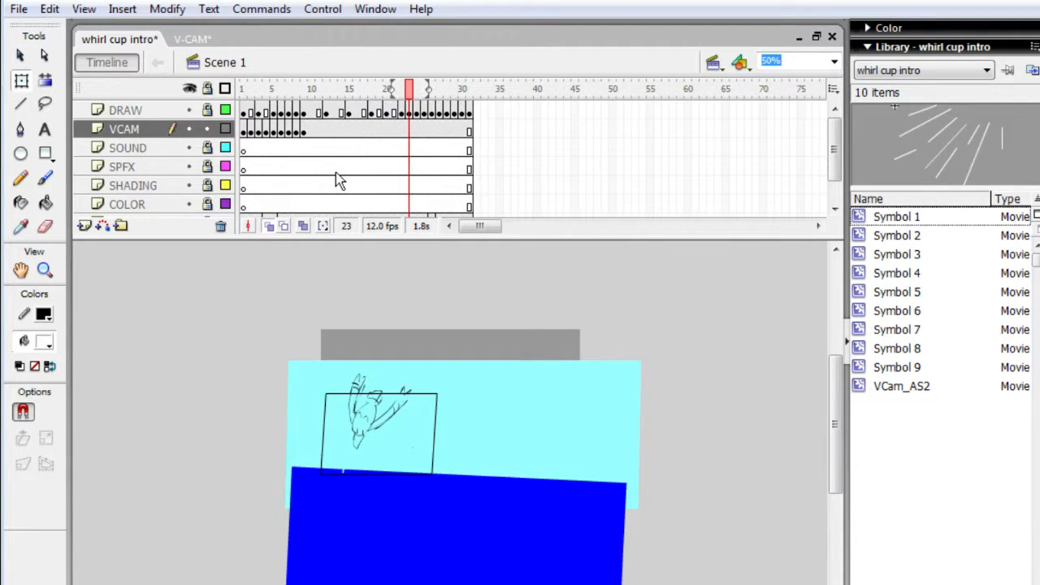
- Insert camera keyframes on the VCAM layer at frames 23 and 24, where the character starts to dive
{"action": "key", "text": "period"}
{"action": "key", "text": "comma"}
{"action": "key", "text": "F6"}
{"action": "key", "text": "period"}
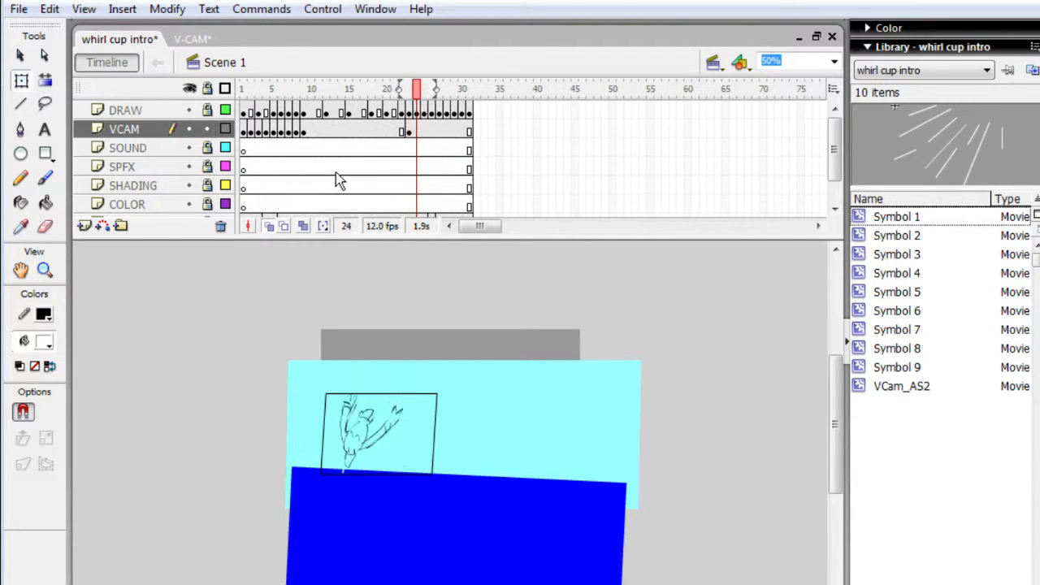
{"action": "key", "text": "F6"}
- Insert a VCAM keyframe at frame 26 and shift the camera down and slightly left to follow the diving character
{"action": "key", "text": "period"}
{"action": "key", "text": "period"}
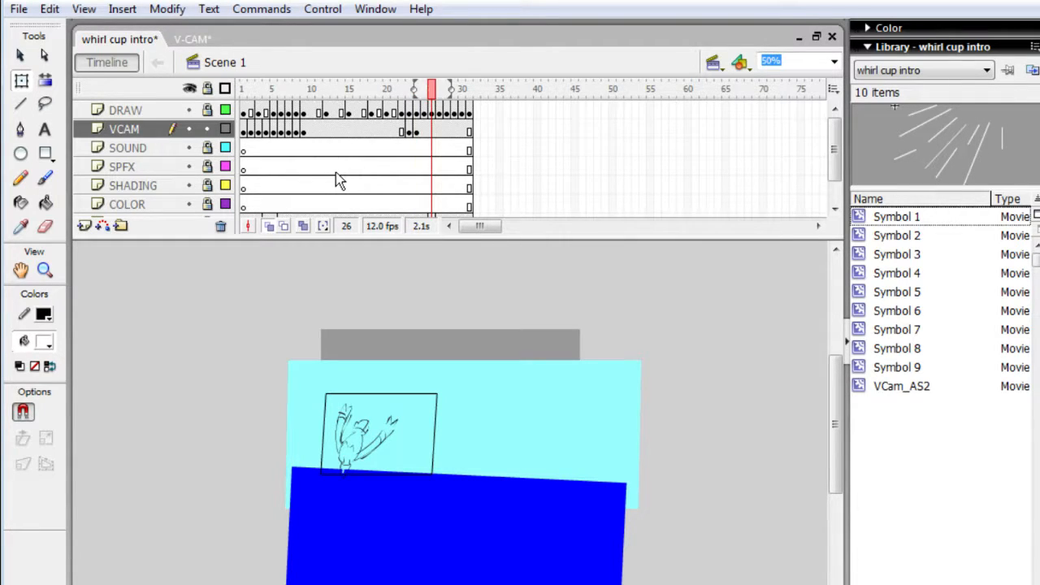
{"action": "key", "text": "F6"}
{"action": "left_click", "coordinate": [414, 433]}
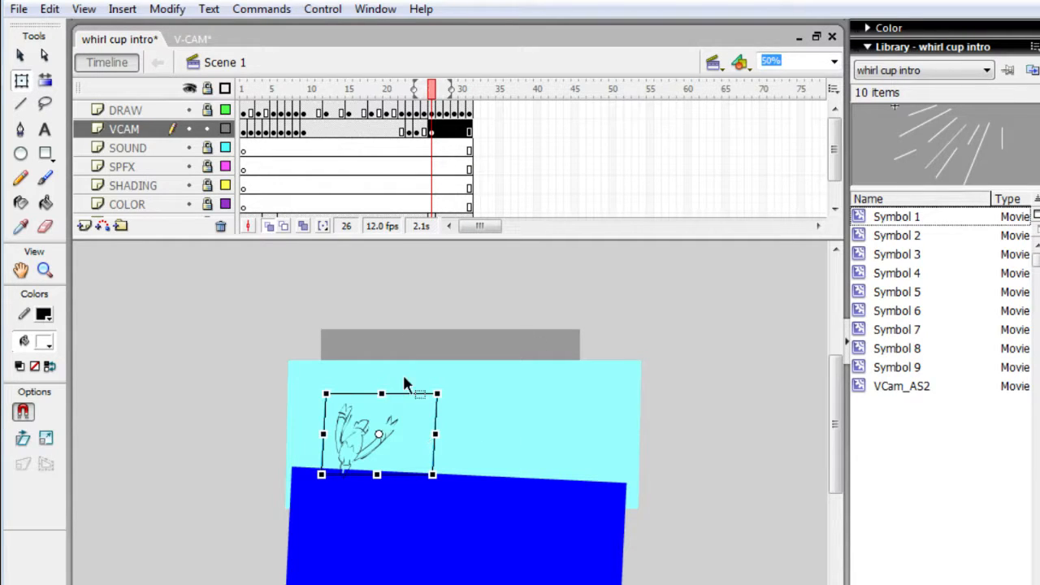
{"action": "key", "text": "Left"}
{"action": "key", "text": "Down"}
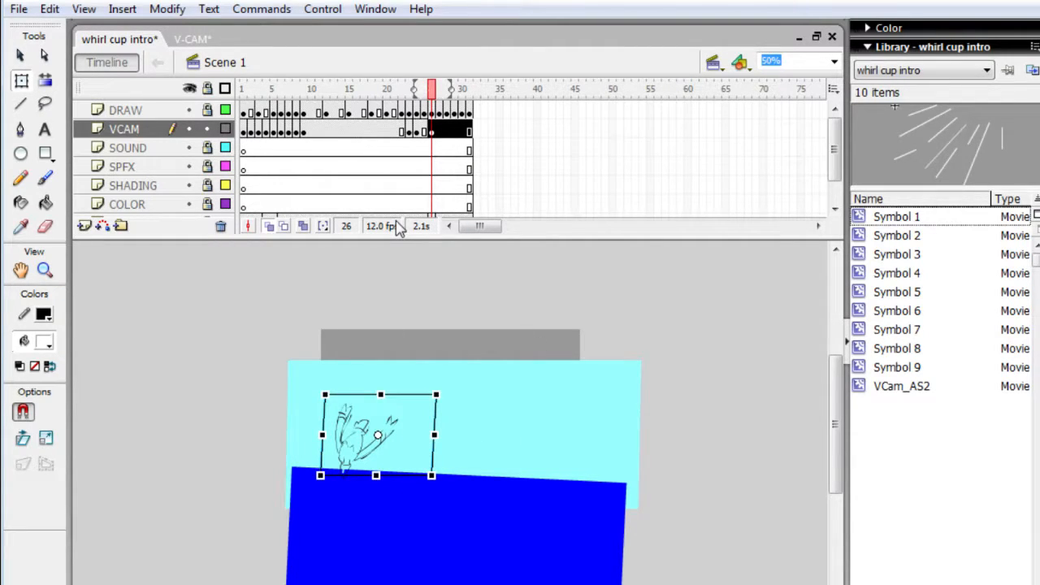
{"action": "key", "text": "Down"}
{"action": "key", "text": "Down"}
{"action": "key", "text": "Down"}
{"action": "key", "text": "Down"}
{"action": "key", "text": "Down"}
{"action": "key", "text": "Down"}
{"action": "key", "text": "Down"}
{"action": "key", "text": "Down"}
{"action": "key", "text": "Down"}
{"action": "key", "text": "Down"}
{"action": "key", "text": "Down"}
{"action": "key", "text": "Down"}
{"action": "key", "text": "Down"}
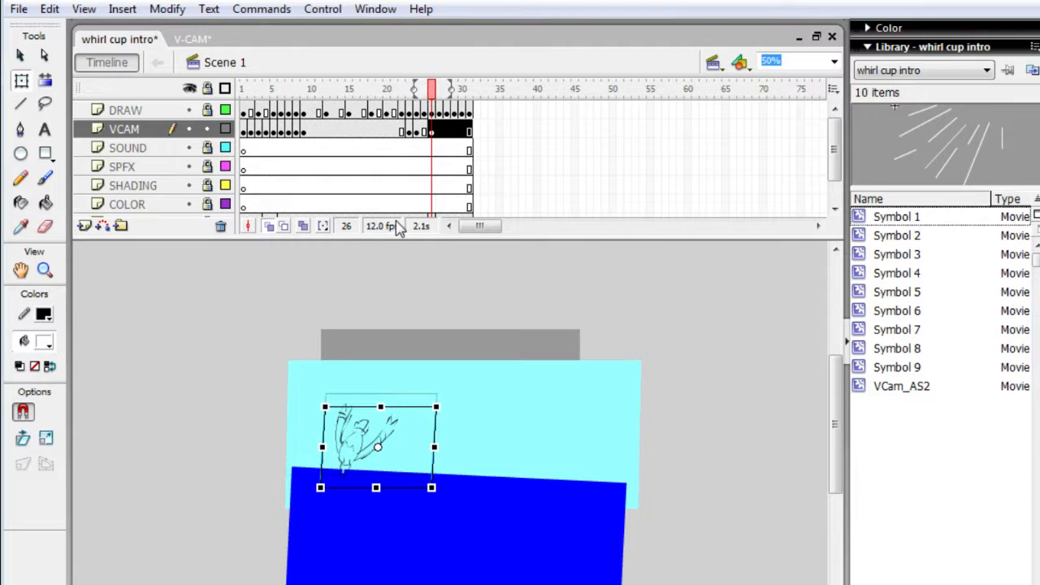
{"action": "key", "text": "Left"}
{"action": "key", "text": "Left"}
{"action": "key", "text": "Left"}
{"action": "key", "text": "Left"}
{"action": "key", "text": "Left"}
{"action": "key", "text": "Left"}
{"action": "key", "text": "Left"}
{"action": "key", "text": "Left"}
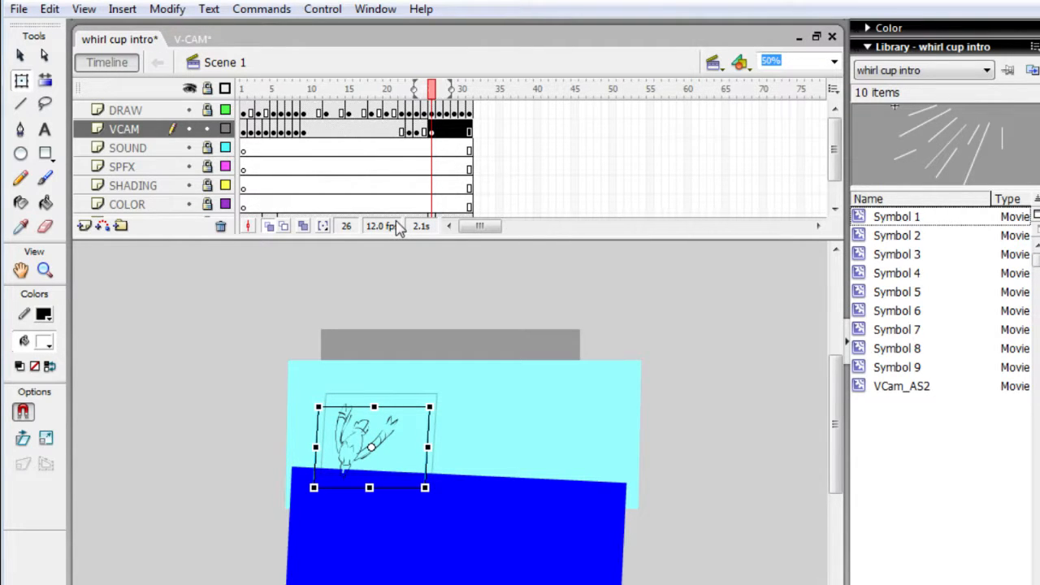
- With frame 27 displayed, lower the camera in the keyframe span starting at frame 26 until its upper edge meets the character's raised limbs
{"action": "key", "text": "period"}
{"action": "key", "text": "period"}
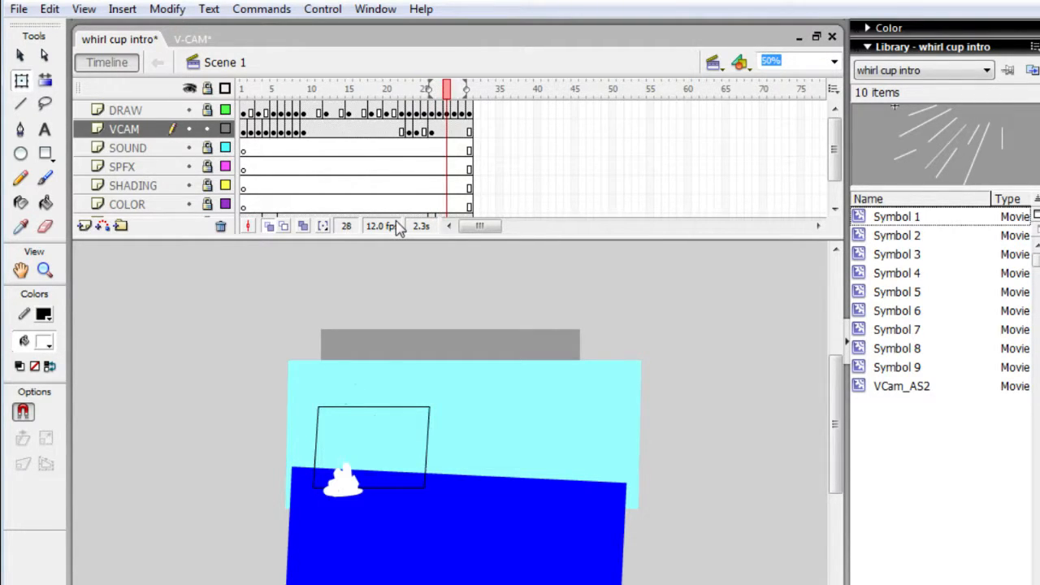
{"action": "key", "text": "comma"}
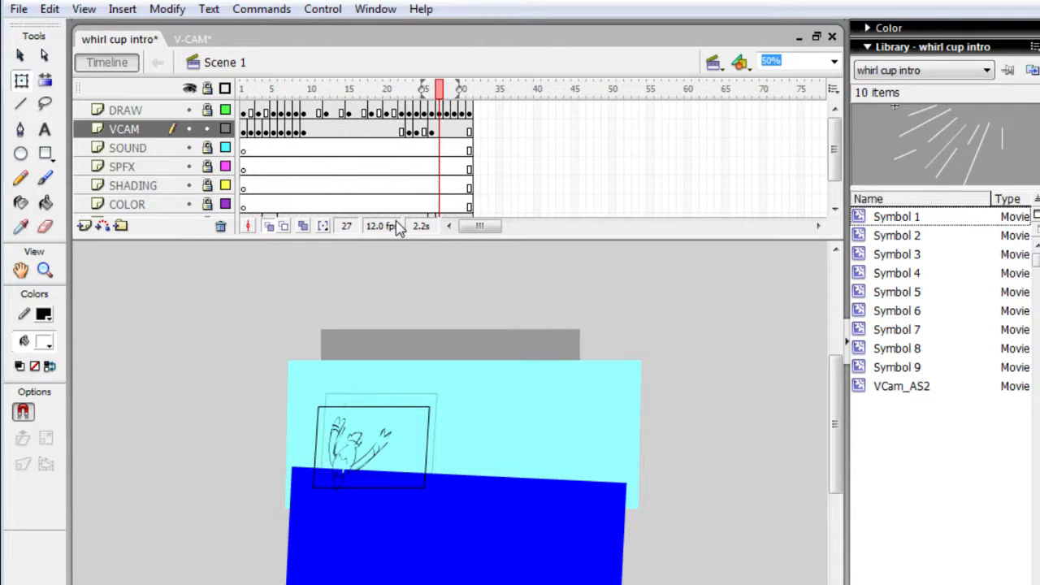
{"action": "left_click", "coordinate": [411, 442]}
{"action": "key", "text": "Down"}
{"action": "key", "text": "Down"}
{"action": "key", "text": "Down"}
{"action": "key", "text": "Down"}
{"action": "key", "text": "Down"}
{"action": "key", "text": "Down"}
{"action": "key", "text": "Down"}
{"action": "key", "text": "Down"}
{"action": "key", "text": "Down"}
{"action": "key", "text": "Down"}
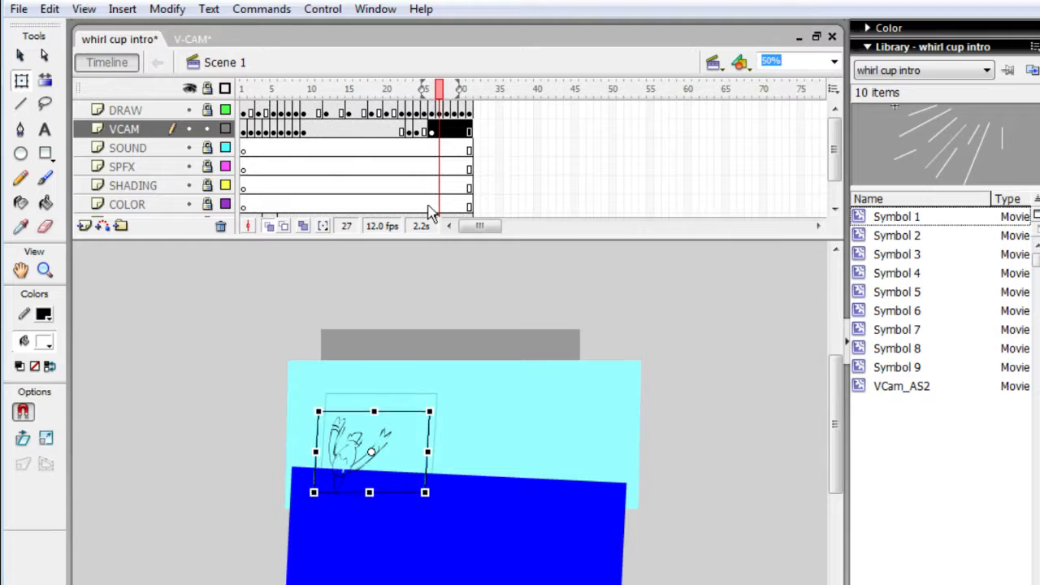
{"action": "key", "text": "Down"}
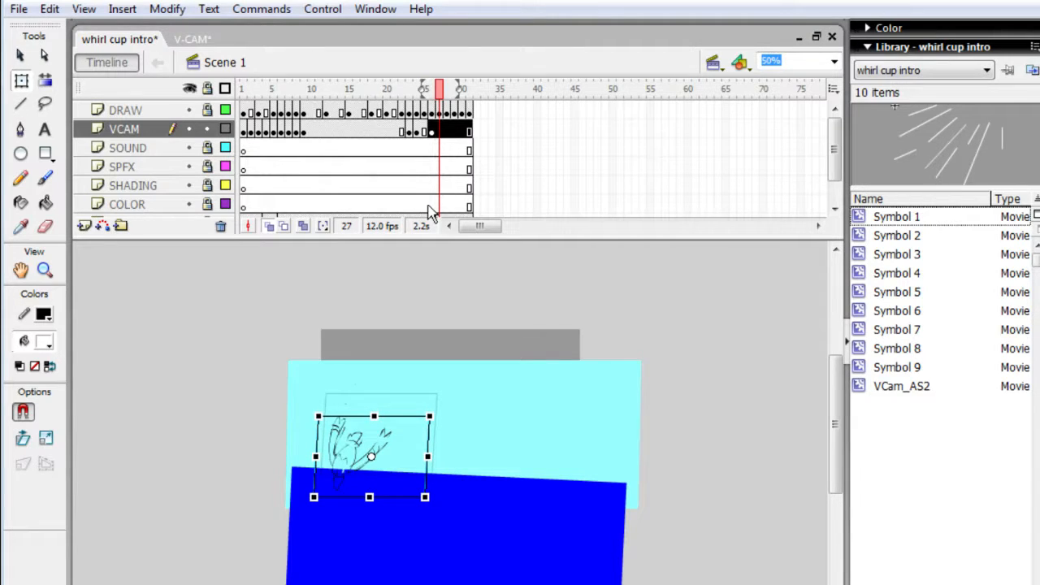
- With frame 28 displayed, nudge the camera slightly down and left in the VCAM keyframe span starting at frame 26
{"action": "key", "text": "period"}
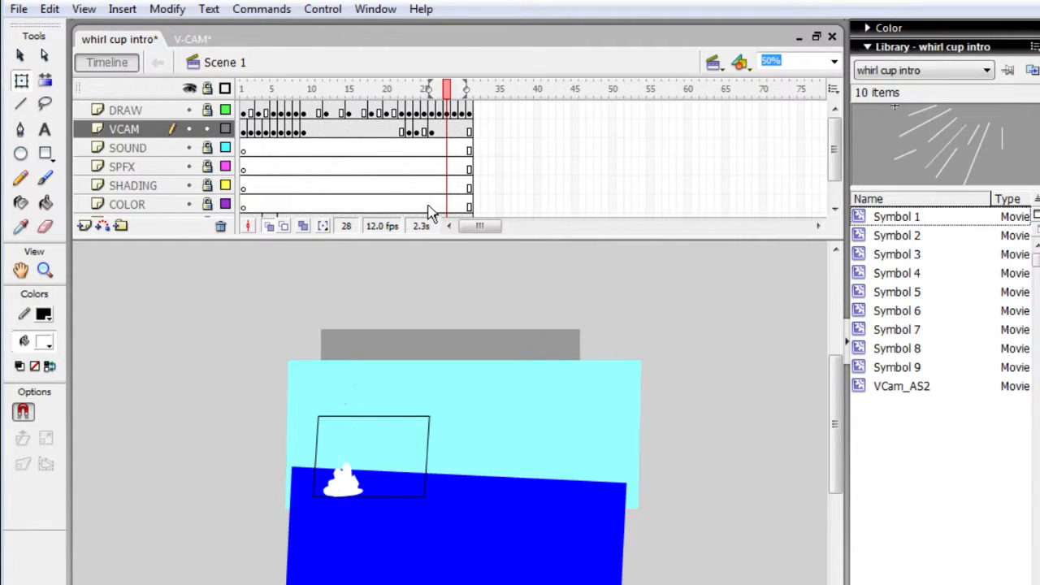
{"action": "left_click", "coordinate": [399, 465]}
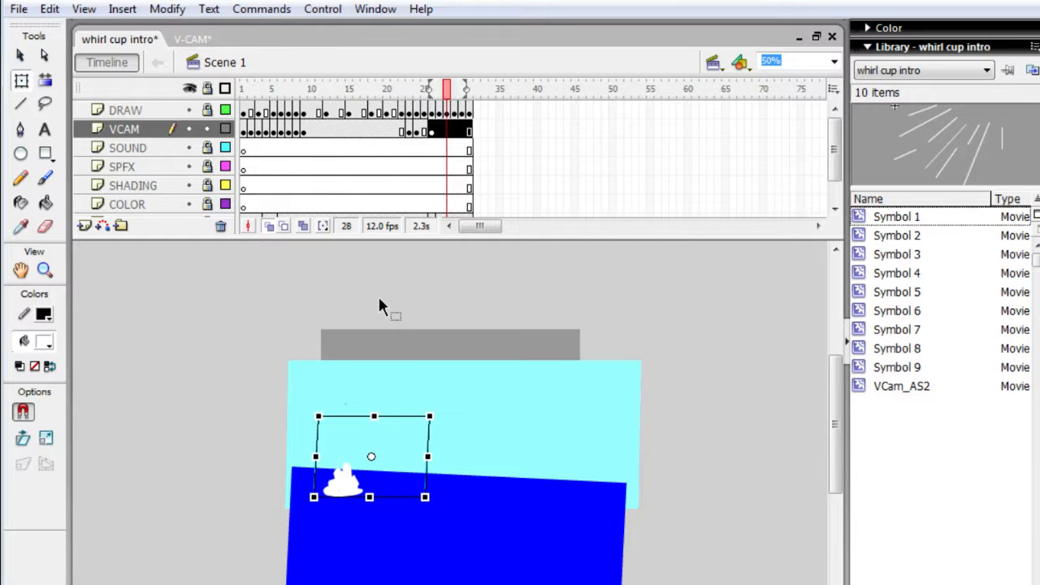
{"action": "key", "text": "Down"}
{"action": "key", "text": "Left"}
{"action": "key", "text": "Down"}
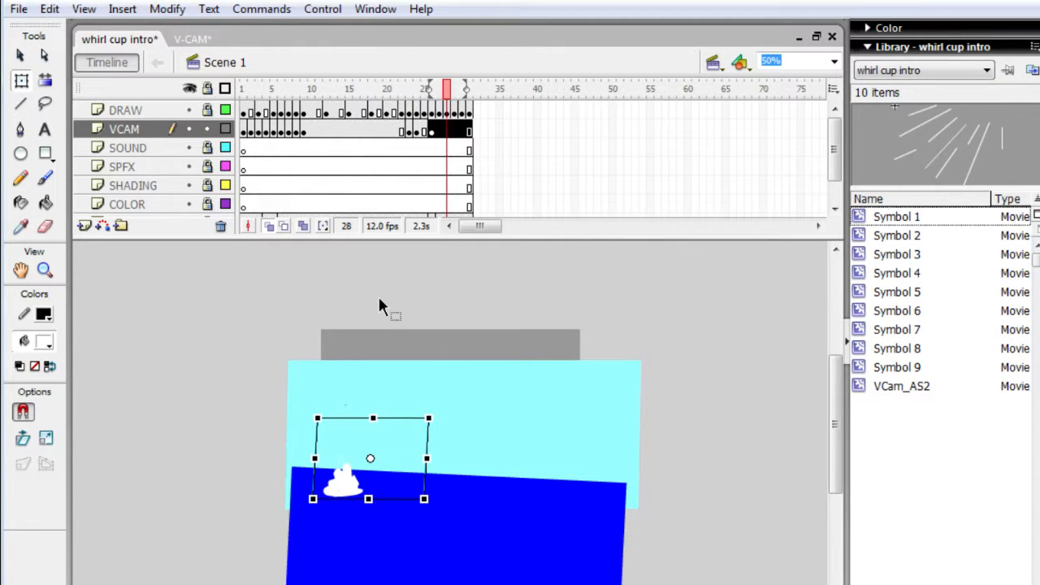
- Step back and forth through frames 25 to 28 to examine how the camera frames the dive and splash
{"action": "key", "text": "comma"}
{"action": "key", "text": "comma"}
{"action": "key", "text": "comma"}
{"action": "key", "text": "comma"}
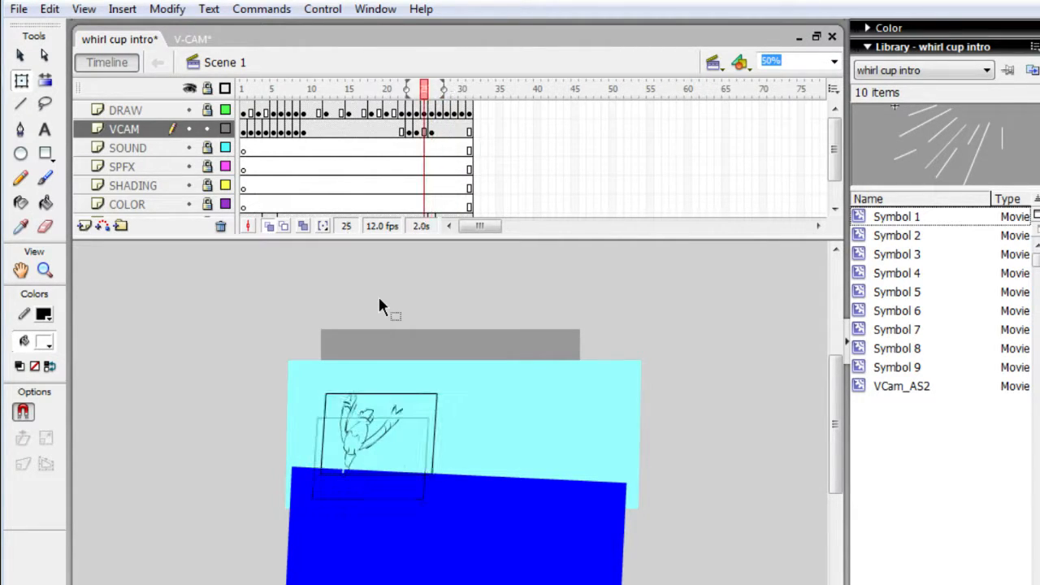
{"action": "key", "text": "period"}
{"action": "key", "text": "period"}
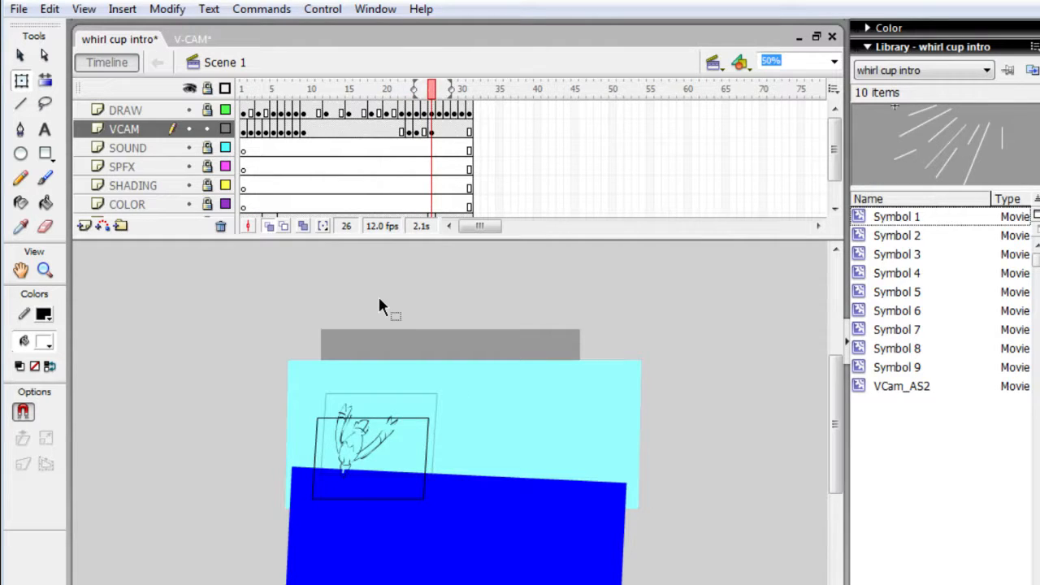
{"action": "key", "text": "period"}
{"action": "key", "text": "period"}
{"action": "key", "text": "comma"}
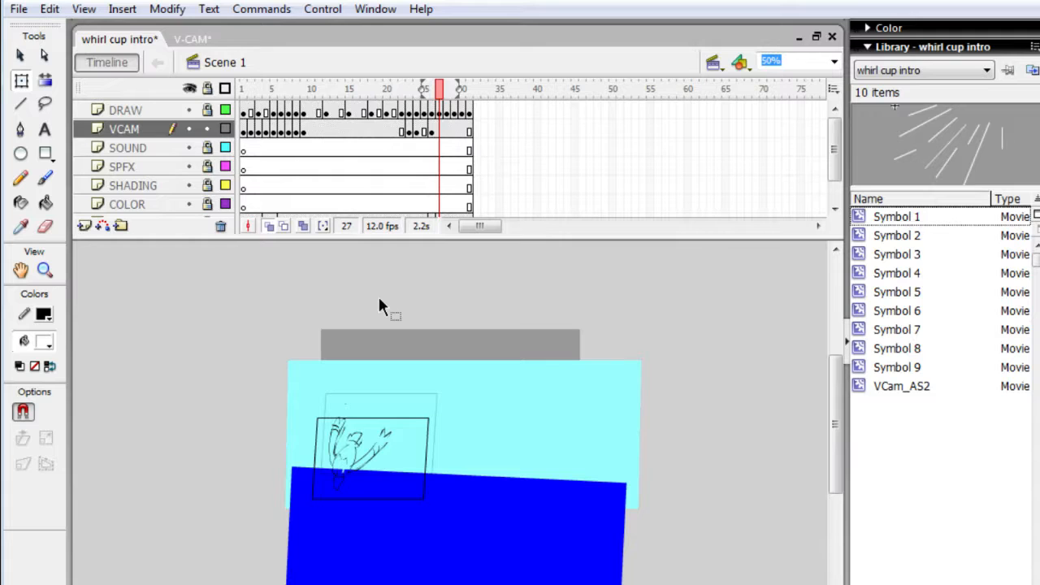
- Insert VCAM keyframes at frames 27 and 28 and shift the frame 28 camera down and left around the white splash
{"action": "key", "text": "period"}
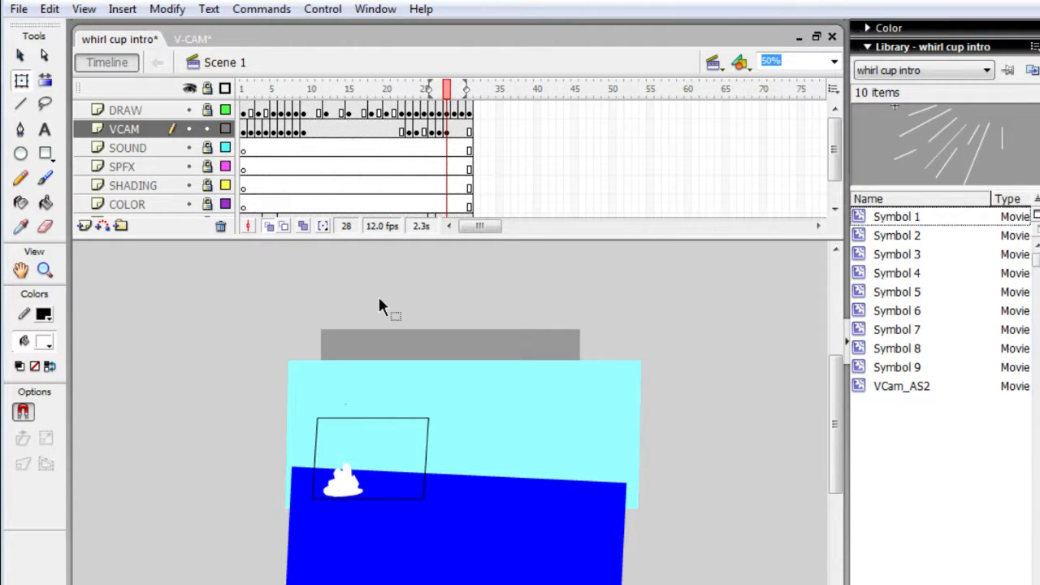
{"action": "left_click", "coordinate": [405, 420]}
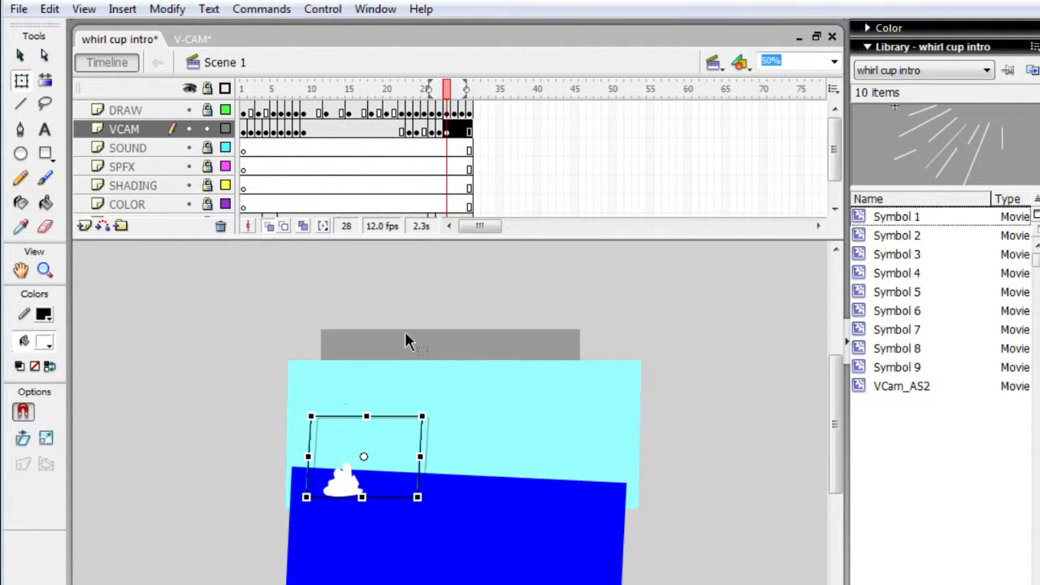
{"action": "key", "text": "Down"}
{"action": "key", "text": "Down"}
{"action": "key", "text": "Down"}
{"action": "key", "text": "Down"}
{"action": "key", "text": "Down"}
{"action": "key", "text": "Down"}
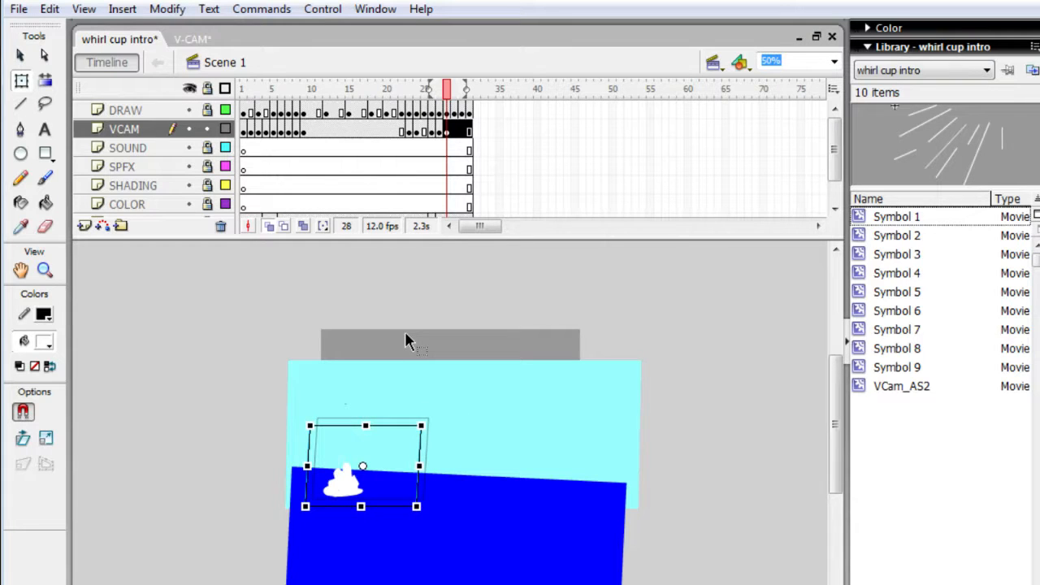
{"action": "key", "text": "Left"}
{"action": "key", "text": "Down"}
{"action": "key", "text": "Left"}
{"action": "key", "text": "Left"}
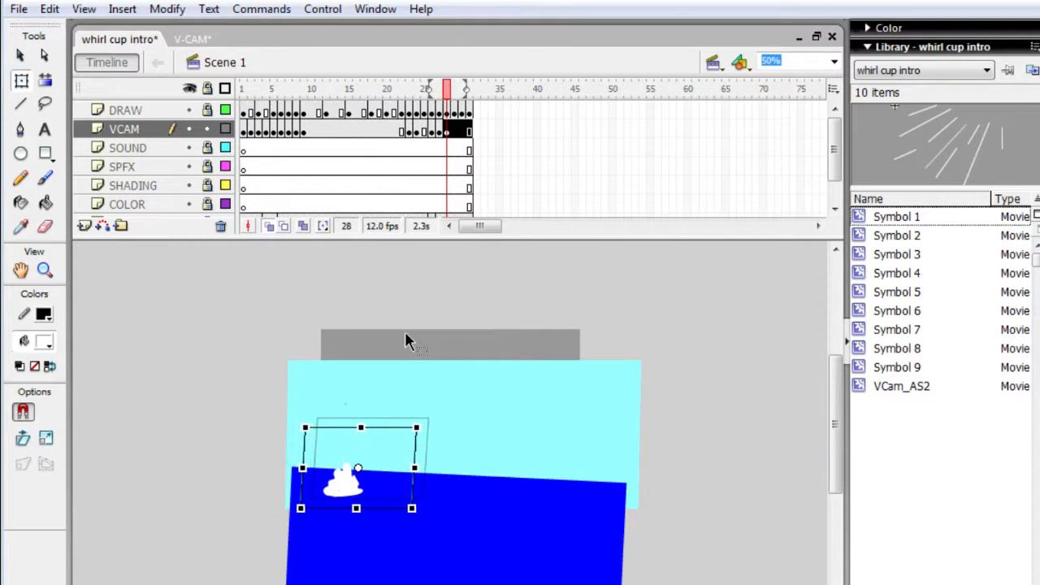
{"action": "key", "text": "Down"}
{"action": "key", "text": "Left"}
{"action": "key", "text": "Left"}
{"action": "key", "text": "Left"}
- Test the movie to review the camera motion, close the preview and save whirl cup intro
{"action": "key", "text": "ctrl+Return"}
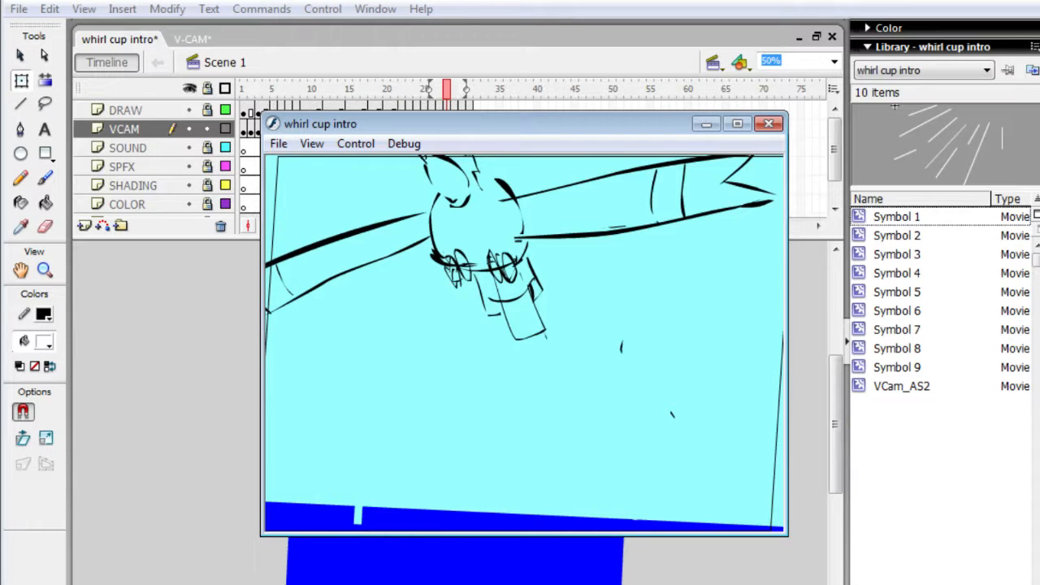
{"action": "left_click", "coordinate": [769, 124]}
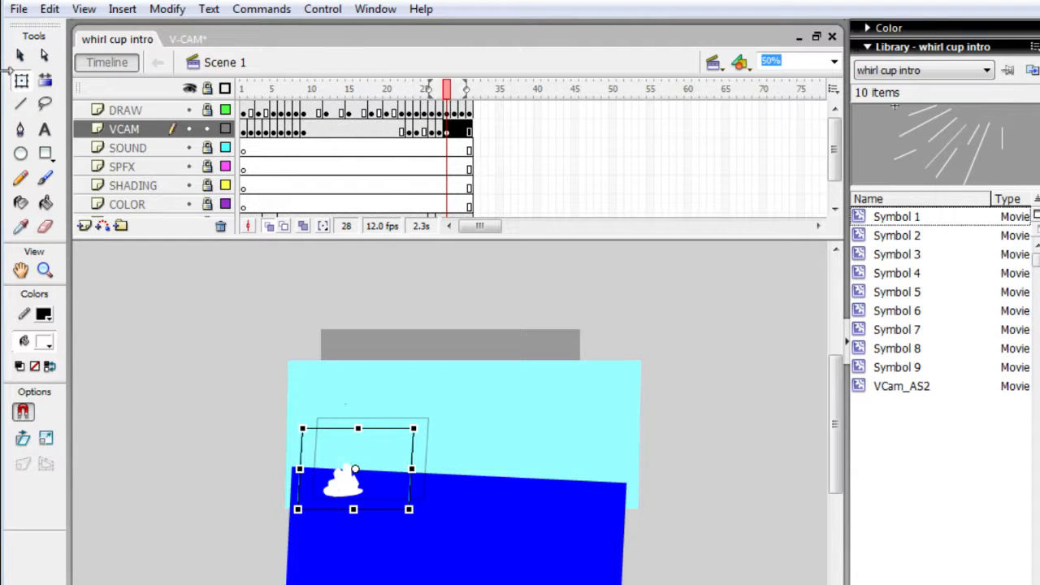
- Check the video page and live-stream dashboard in the browser, and switch to Open Broadcaster Software
{"action": "key", "text": "alt+Tab"}
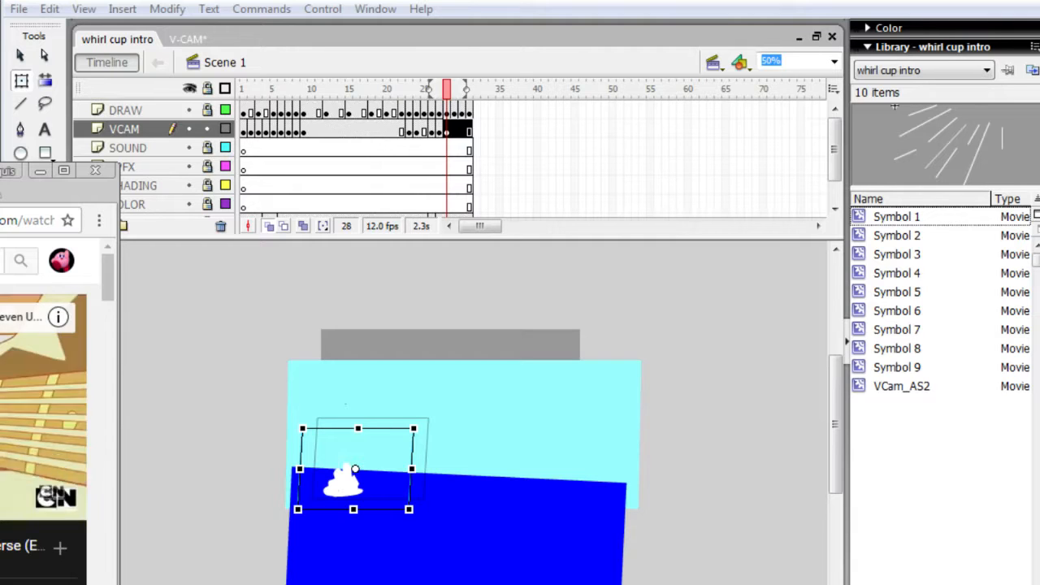
{"action": "left_click_drag", "start_coordinate": [107, 303], "coordinate": [107, 311]}
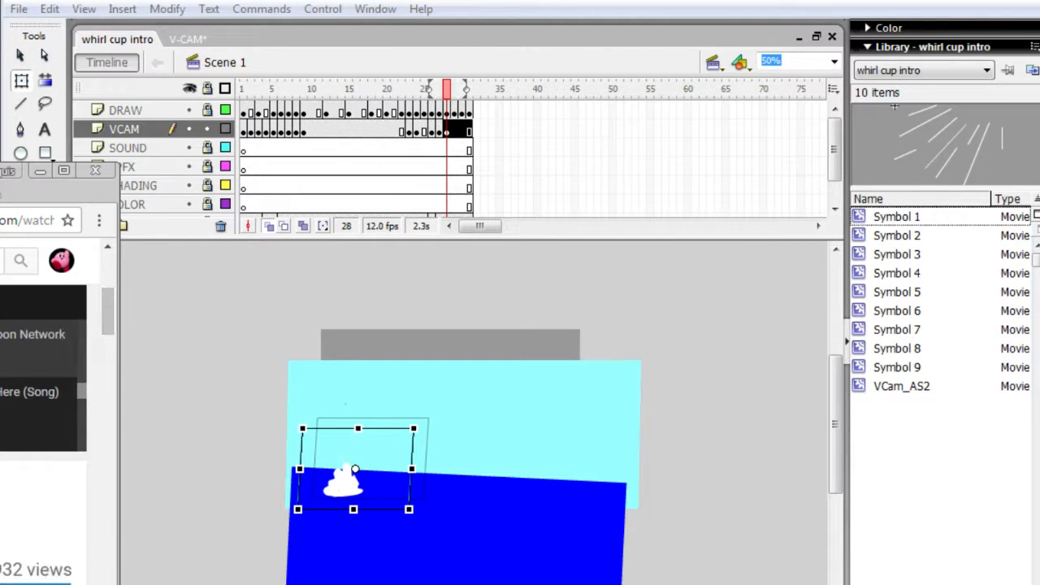
{"action": "left_click", "coordinate": [39, 406]}
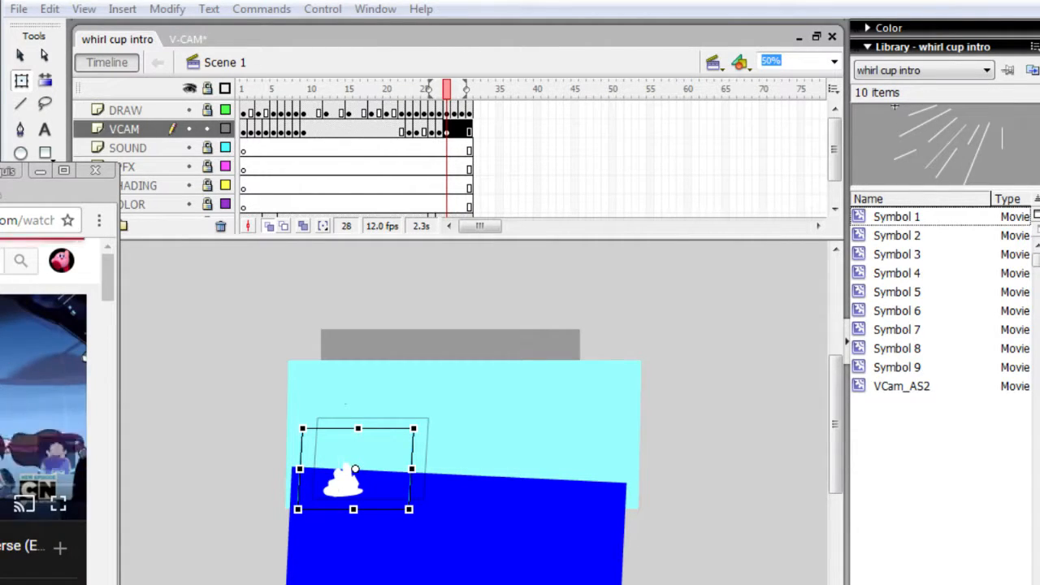
{"action": "key", "text": "ctrl+Tab"}
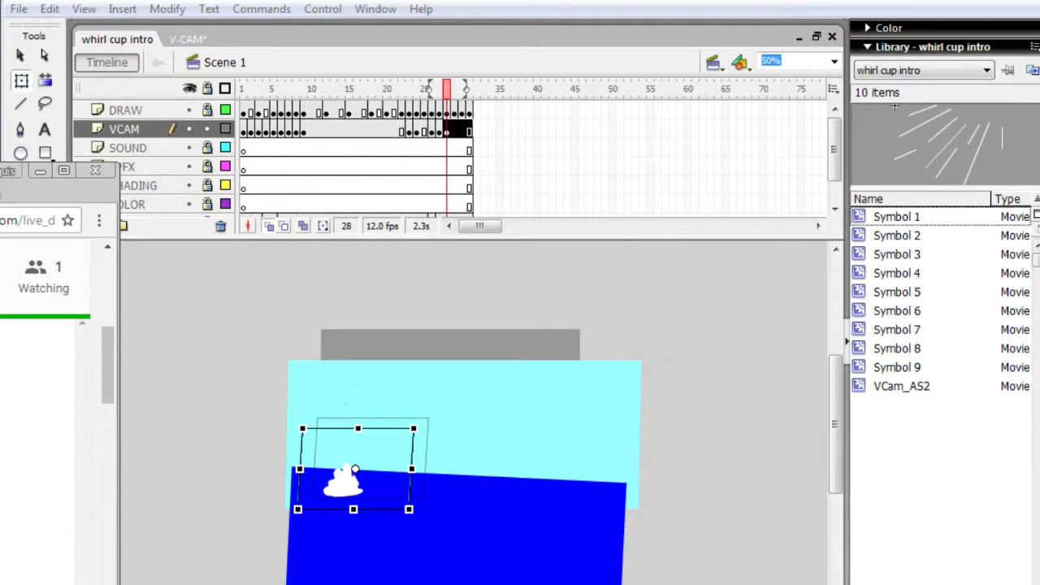
{"action": "key", "text": "alt+Tab"}
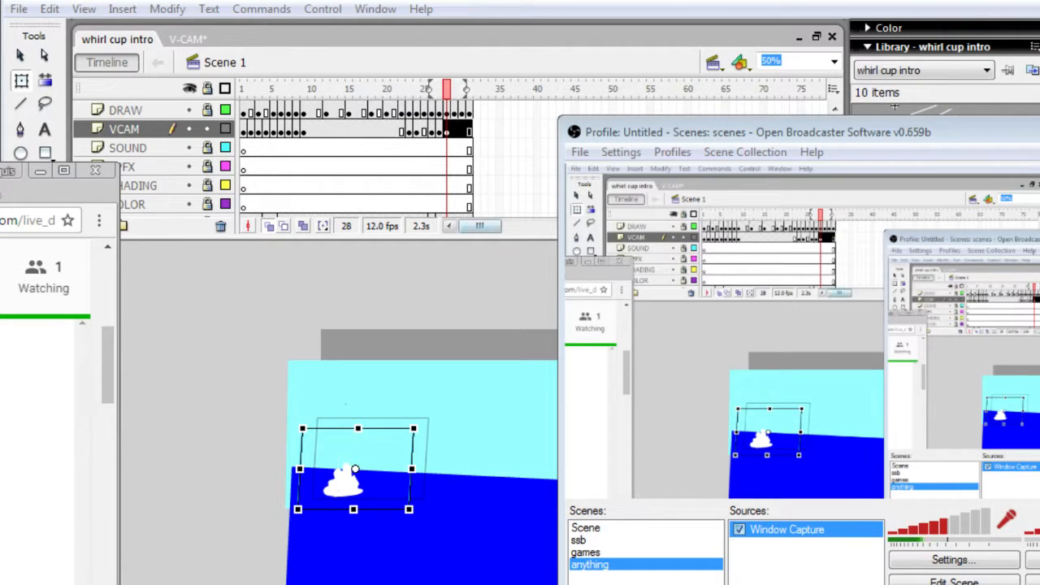
{"action": "left_click", "coordinate": [954, 133]}
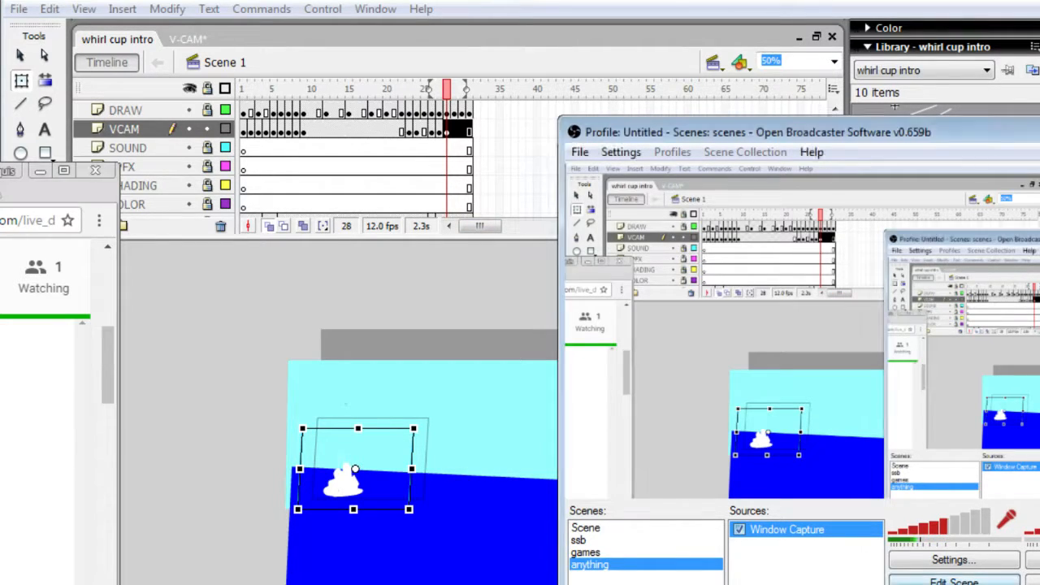